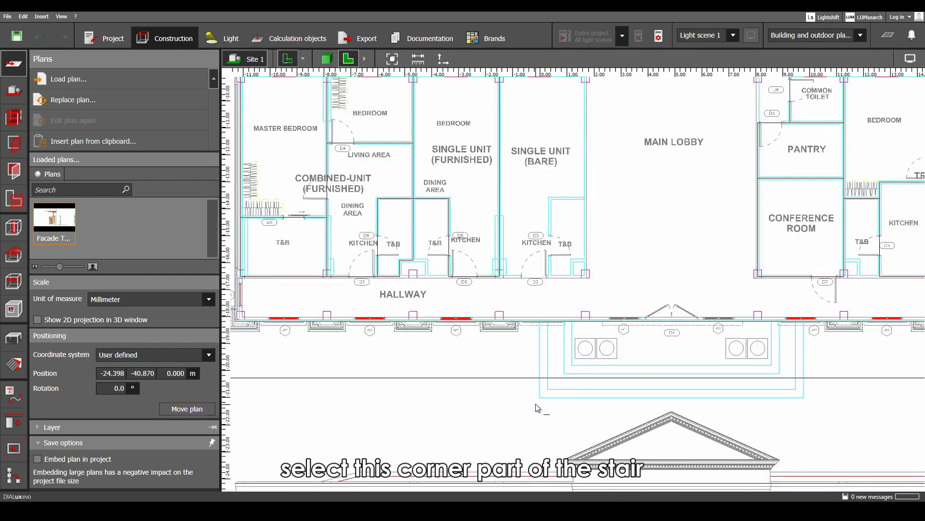
- Move the plan so the outer left corner of the floor plan's front stairs sits on the origin 0,0,0
scroll(543, 392, down, 6)
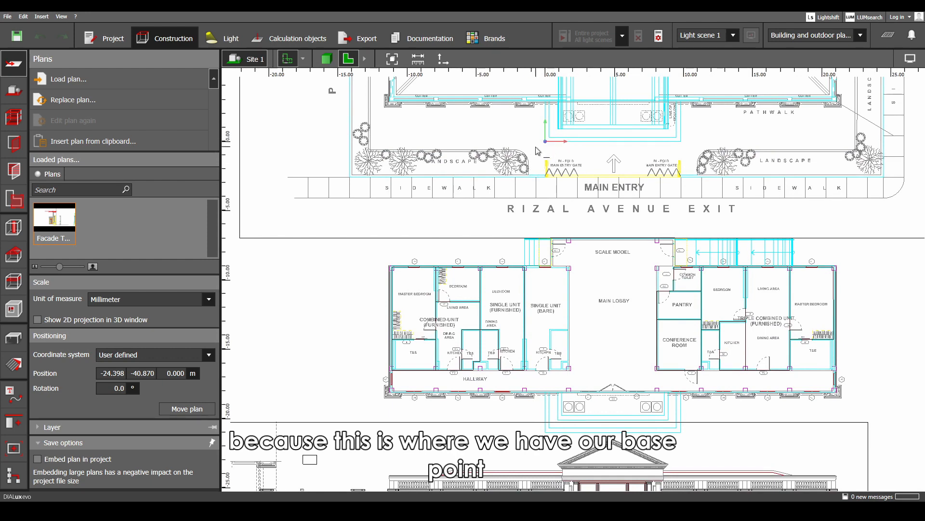
scroll(548, 439, up, 5)
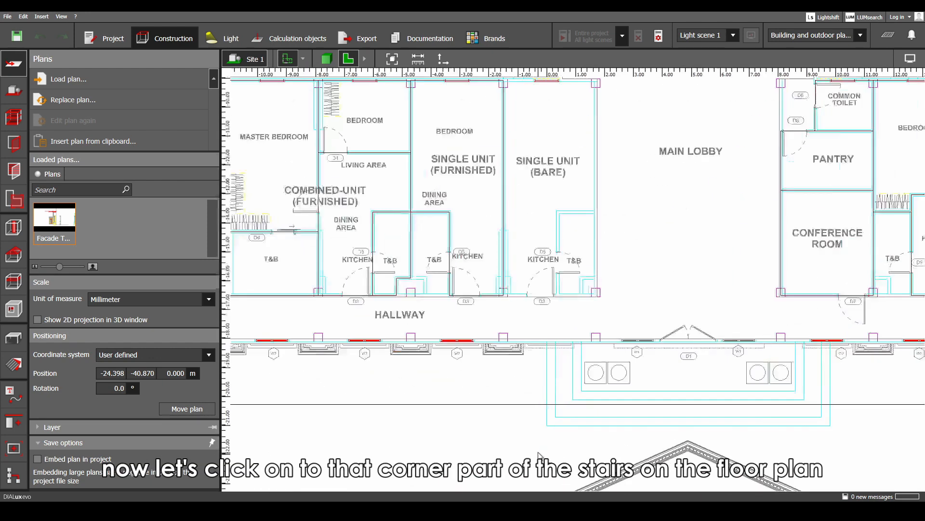
scroll(550, 440, up, 4)
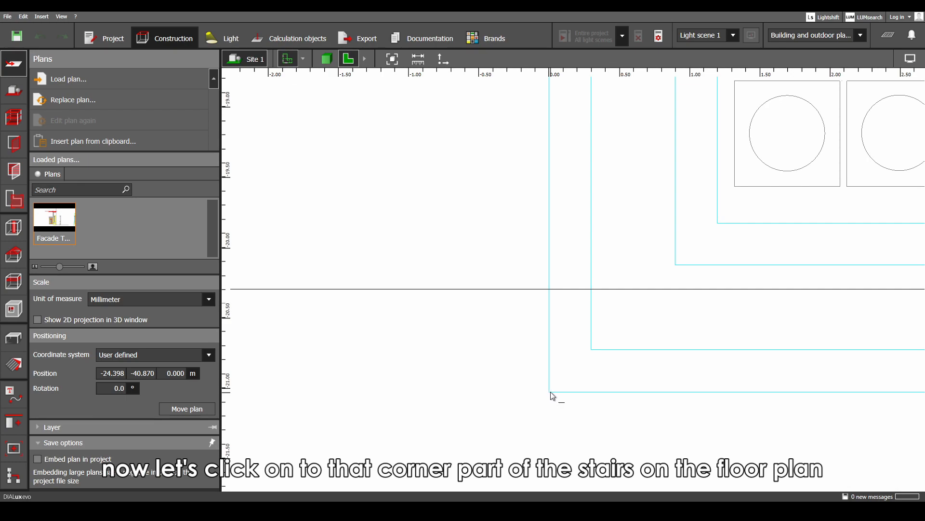
click(553, 396)
scroll(616, 417, down, 8)
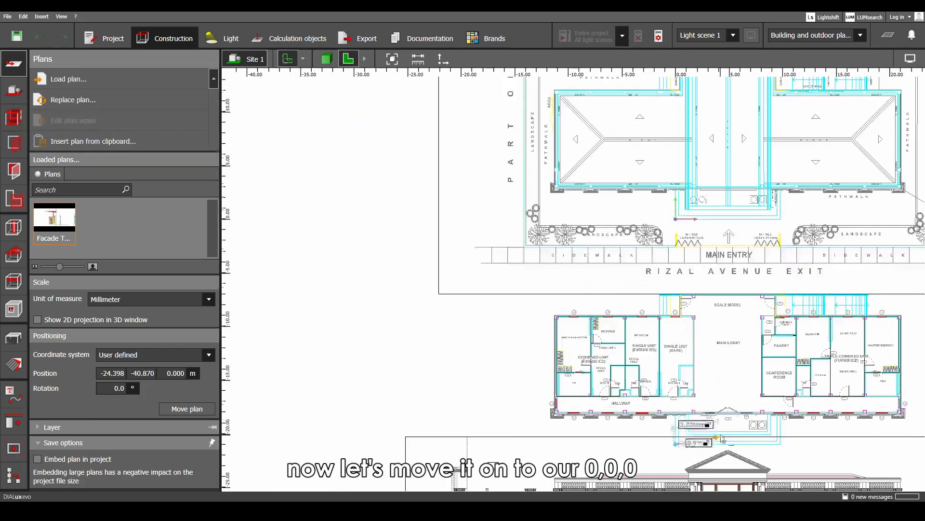
scroll(677, 225, up, 4)
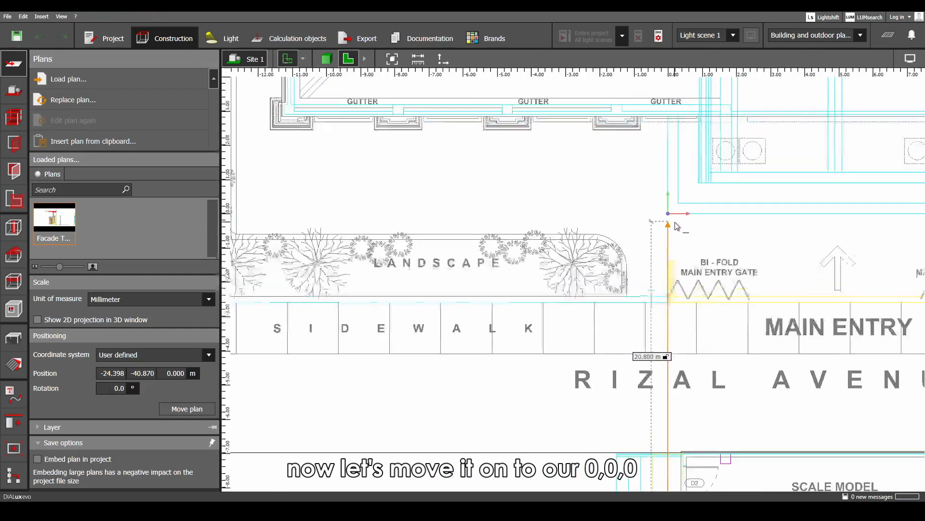
scroll(677, 226, up, 2)
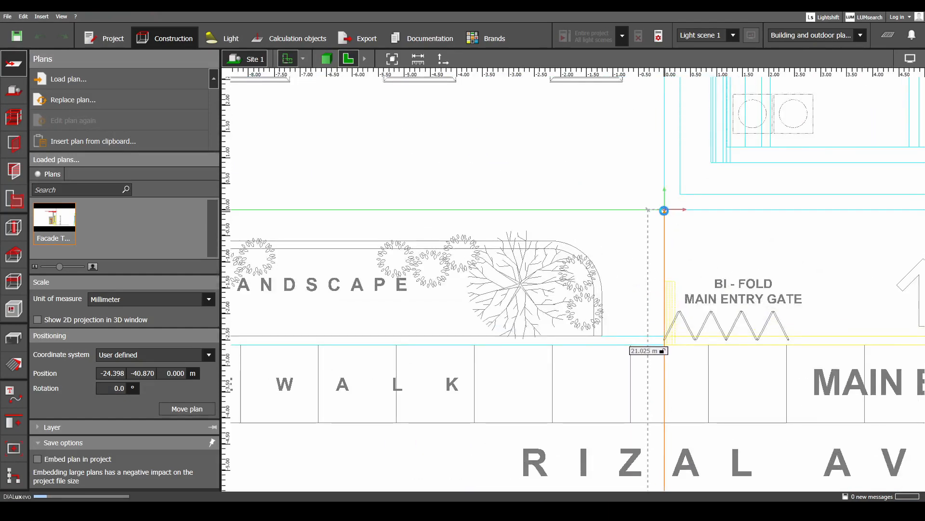
click(665, 211)
- Start an extrusion body for the front wall, placing its outer and inner corner points at the hallway's left end
scroll(664, 210, down, 4)
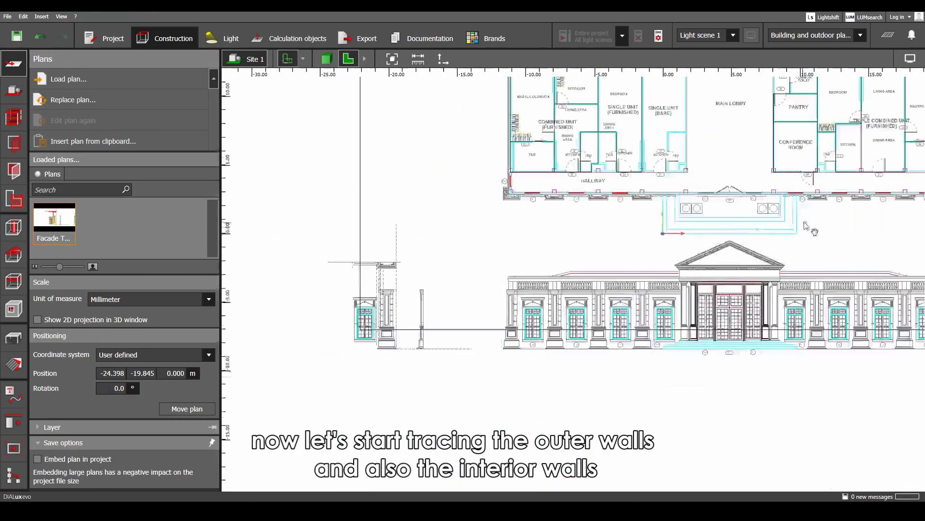
middle_drag(806, 225, 730, 372)
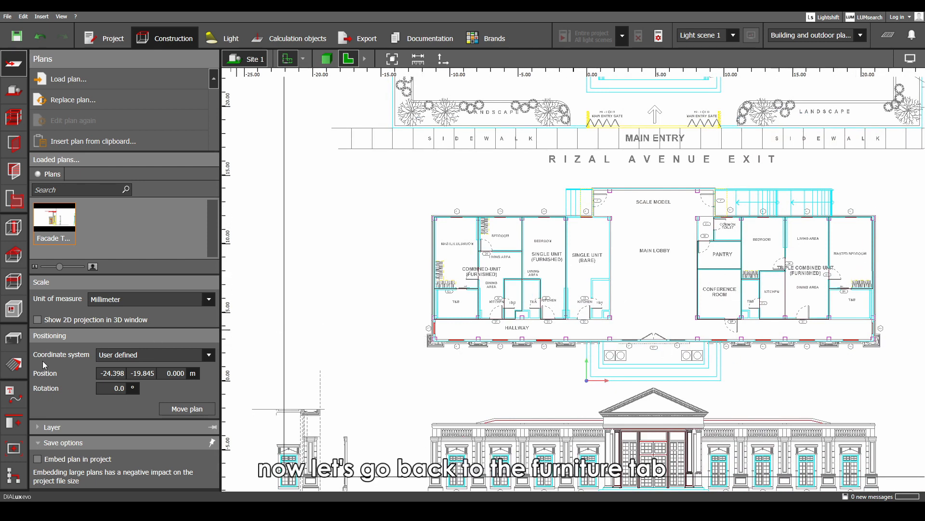
click(18, 340)
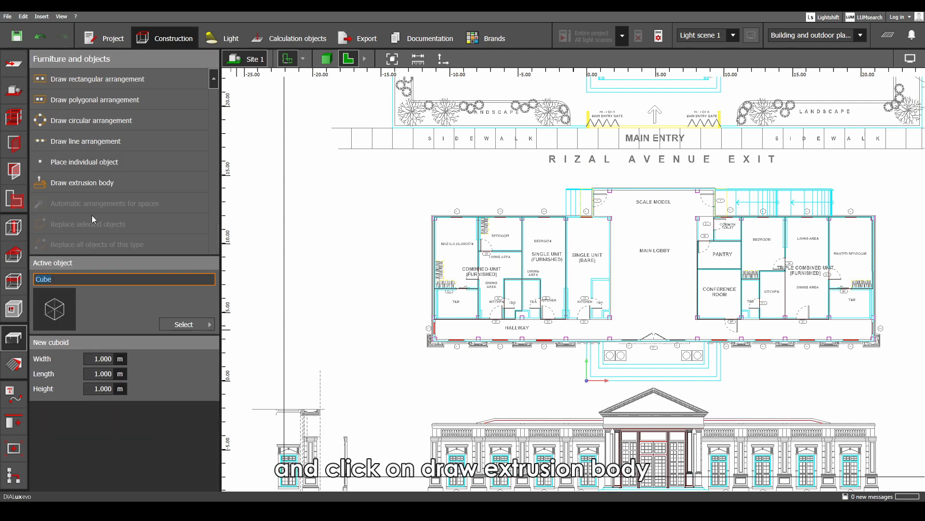
click(103, 182)
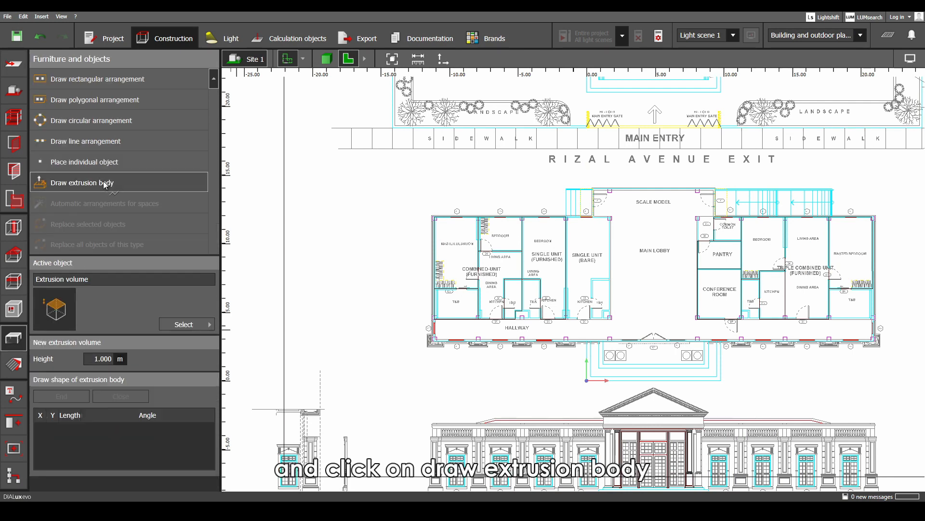
scroll(424, 337, up, 2)
scroll(424, 337, up, 10)
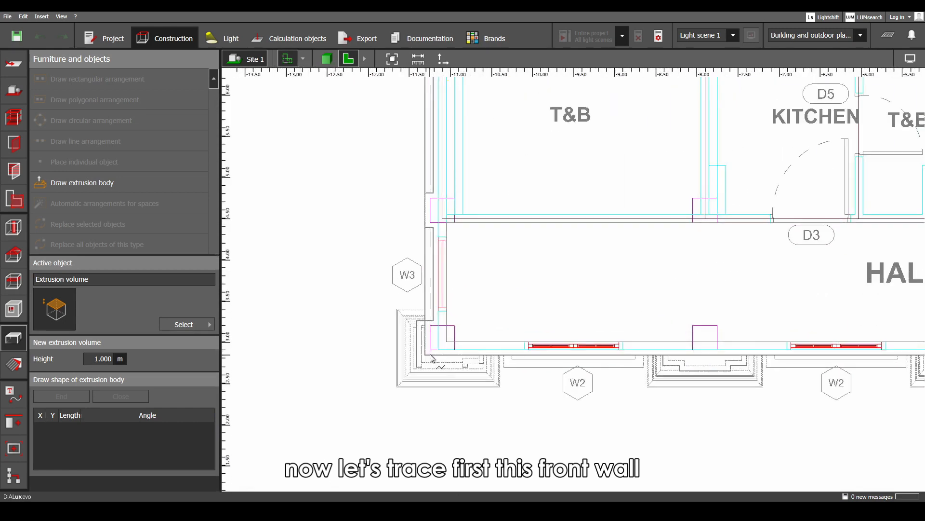
click(447, 345)
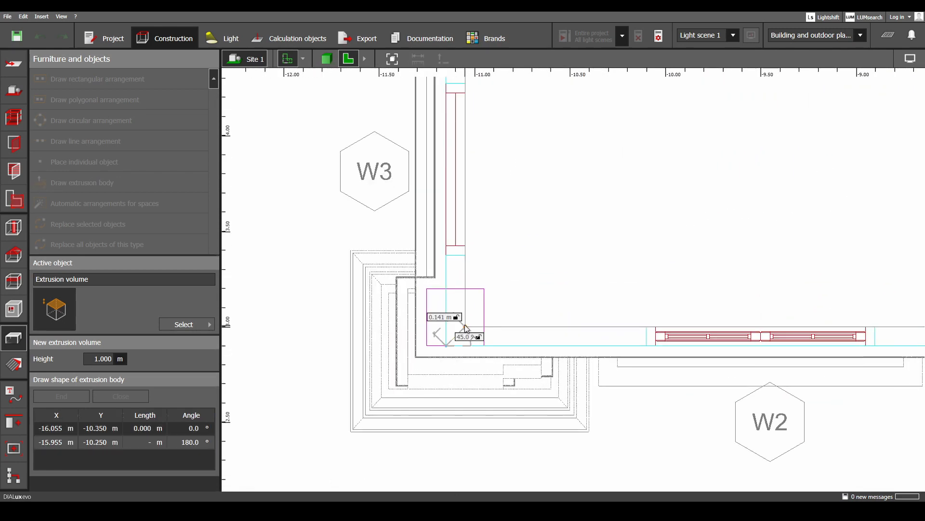
click(465, 326)
- Place the front wall's inner and outer corners at its right end and close the outline at about 32.1 by 0.1 m
scroll(465, 326, down, 7)
middle_drag(620, 344, 407, 382)
middle_drag(820, 393, 308, 377)
scroll(617, 316, up, 5)
scroll(617, 316, up, 1)
click(627, 317)
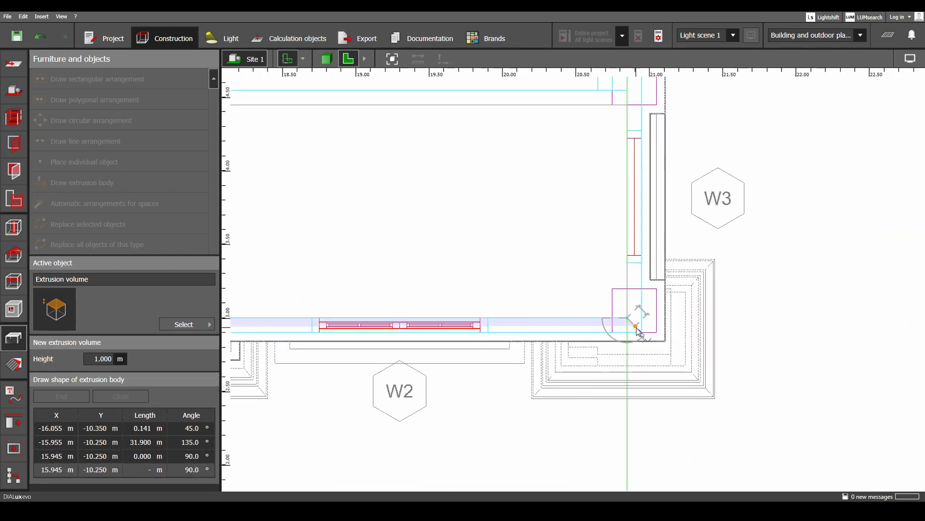
click(640, 332)
right_click(641, 333)
click(654, 338)
- Measure the facade's height on the front elevation from the parapet top down to the ground line
scroll(654, 338, down, 5)
scroll(654, 338, down, 11)
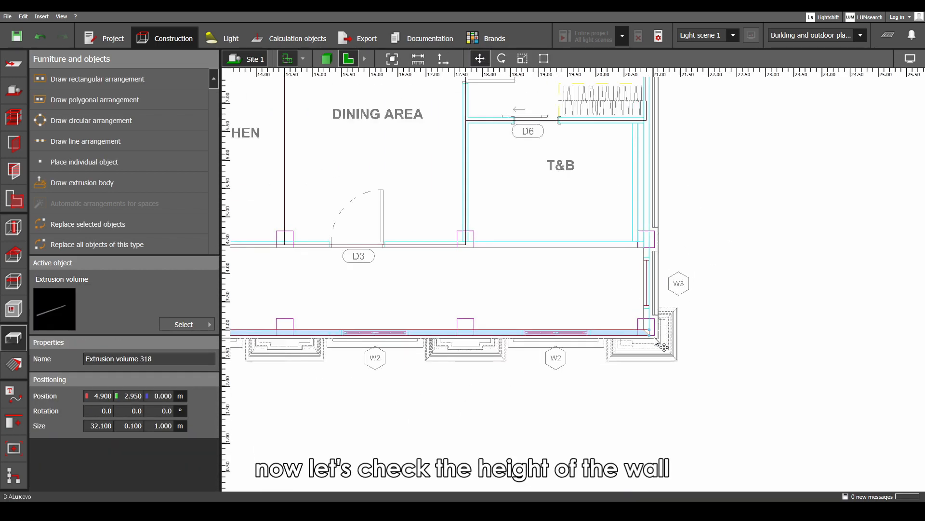
middle_drag(571, 399, 650, 252)
scroll(289, 292, up, 1)
scroll(294, 295, up, 7)
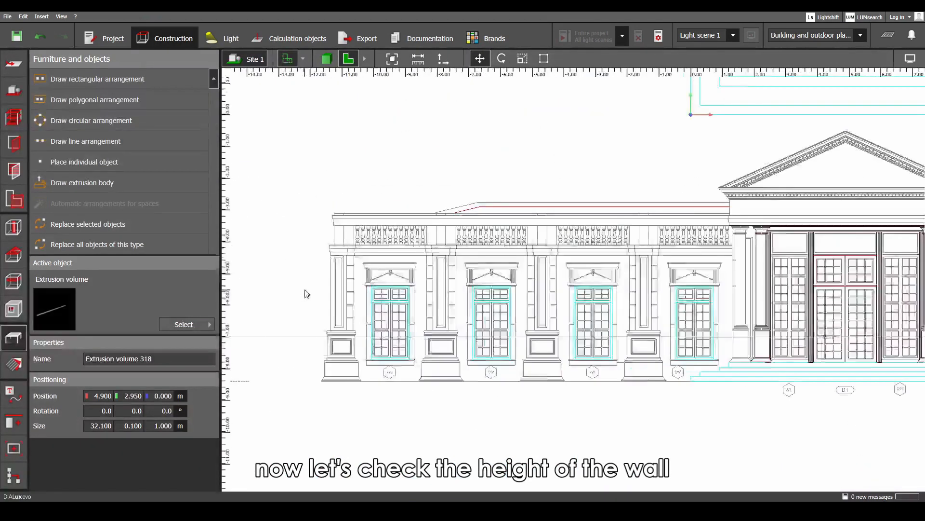
click(419, 60)
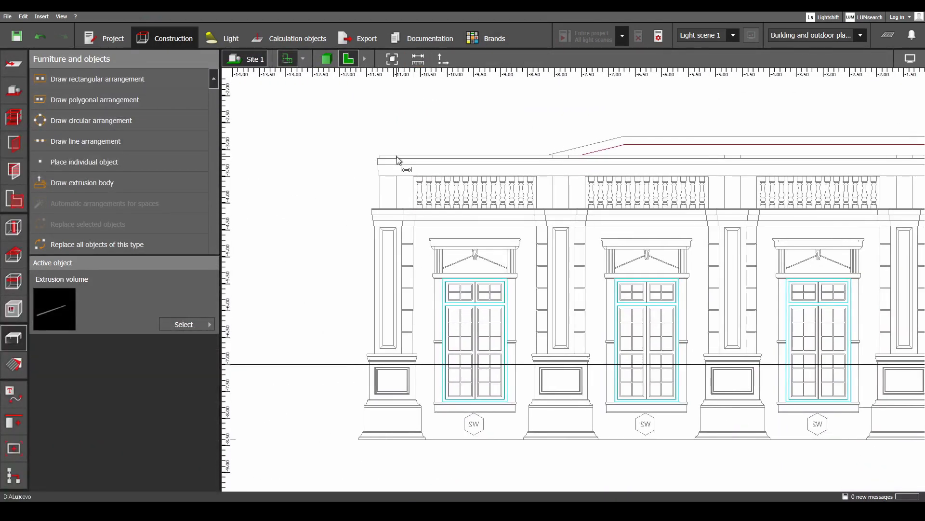
key(Escape)
click(418, 60)
scroll(388, 158, up, 7)
click(394, 163)
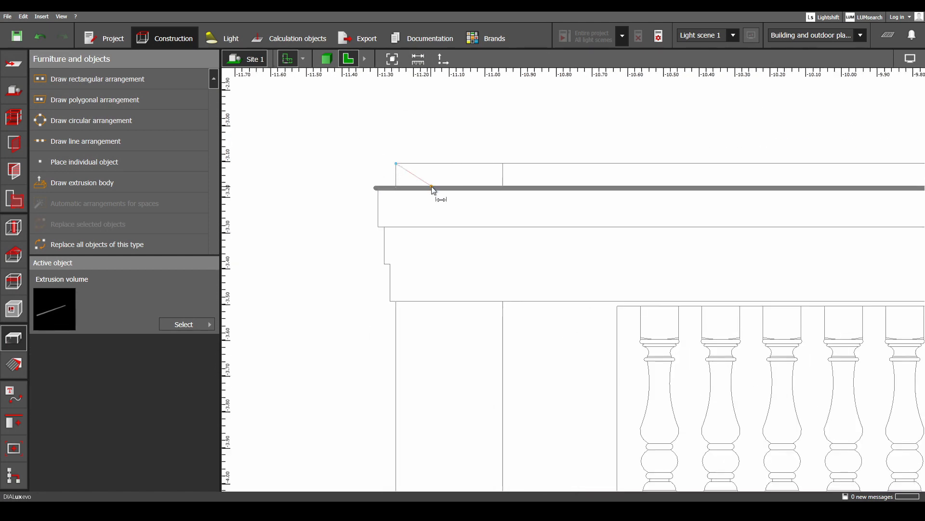
scroll(434, 186, down, 6)
scroll(475, 419, up, 3)
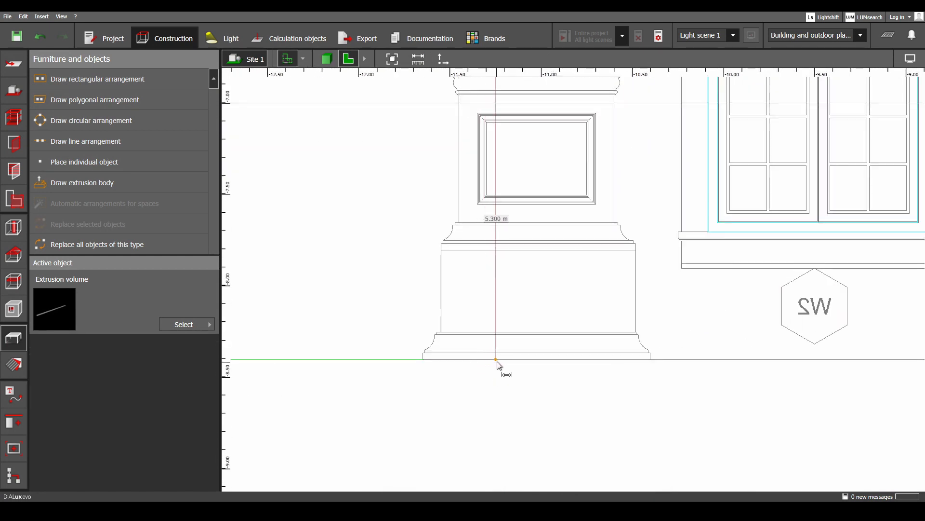
key(Escape)
- Set the front wall extrusion's height to 5.3 m
scroll(499, 364, down, 10)
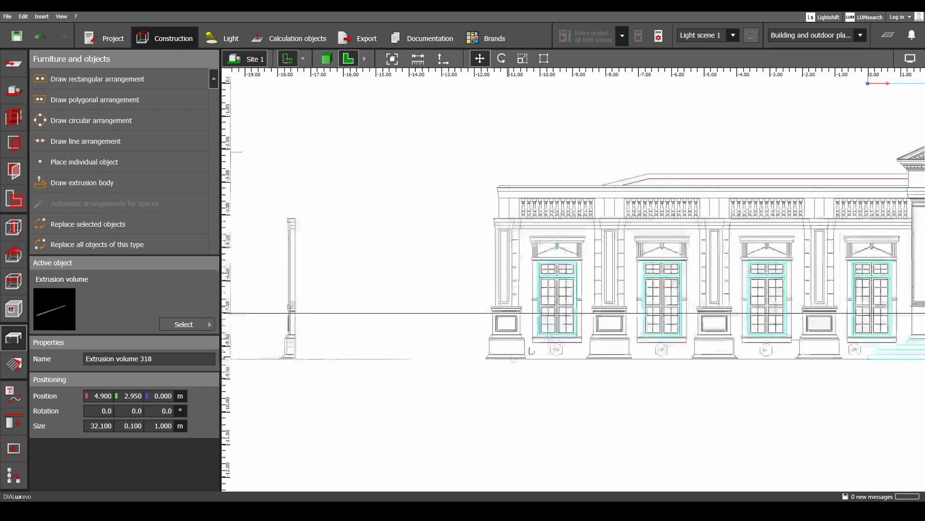
middle_drag(592, 257, 491, 273)
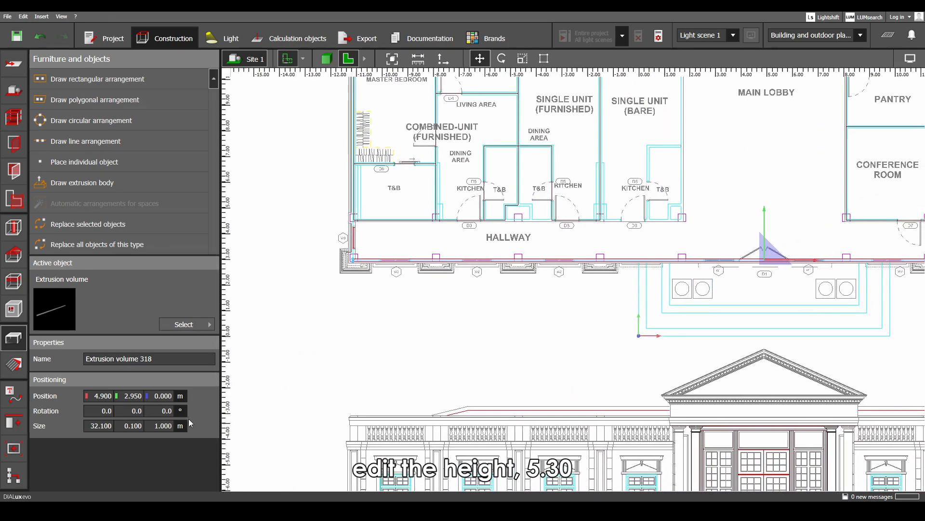
text(5.3)
key(Return)
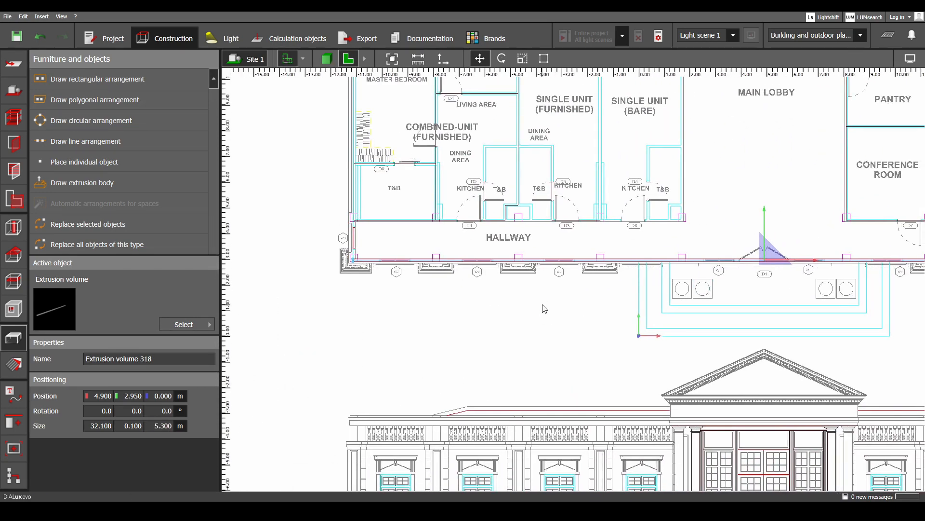
- Start another extrusion body for the remaining outer walls and trace the left wall's inner face 8.9 m to the back corner
middle_drag(516, 243, 505, 410)
scroll(481, 401, down, 2)
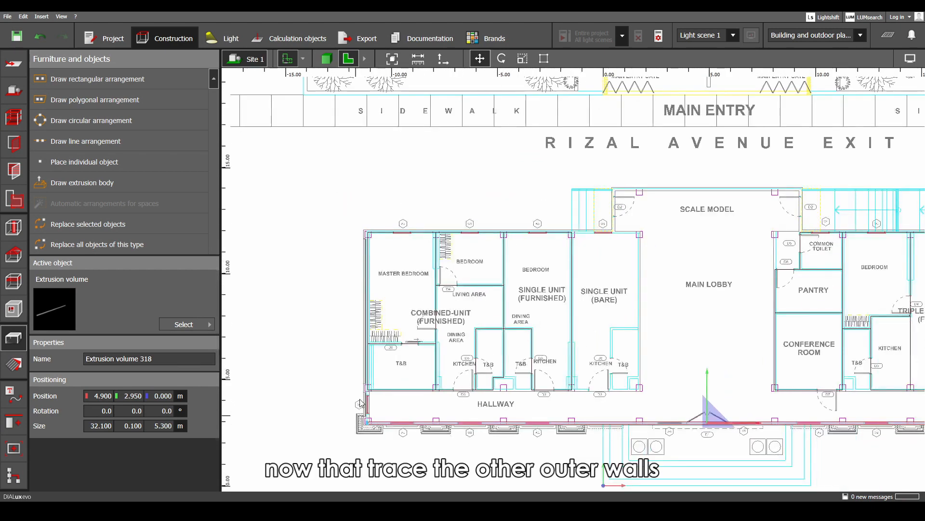
middle_drag(894, 236, 665, 228)
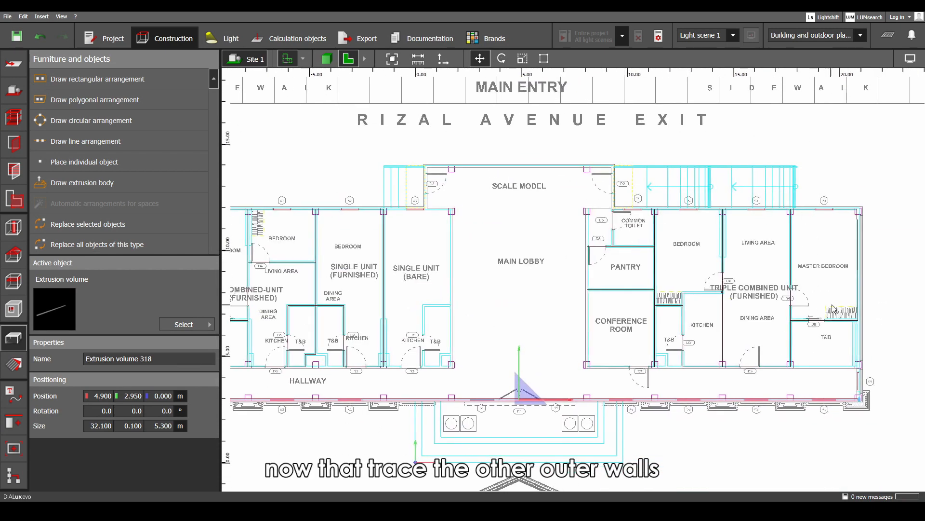
middle_drag(234, 340, 525, 319)
scroll(526, 318, up, 3)
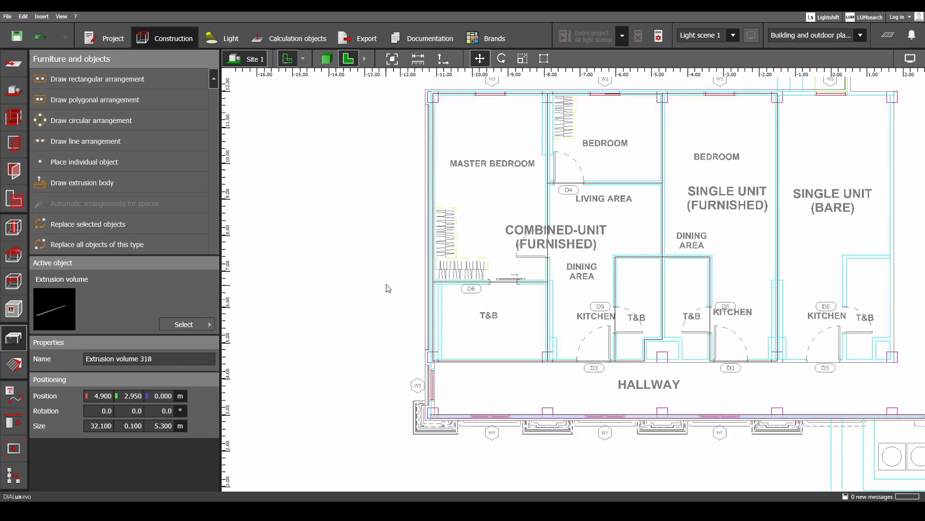
click(156, 190)
scroll(420, 409, up, 6)
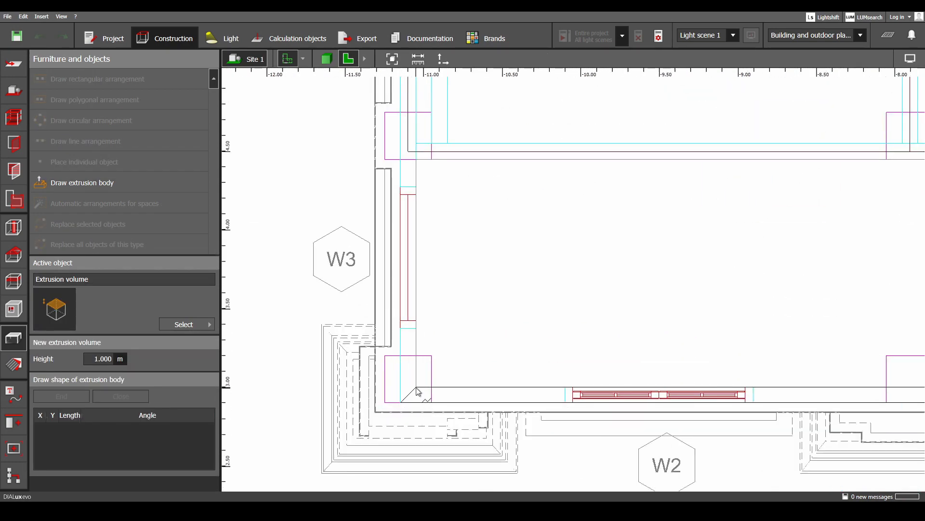
click(417, 388)
scroll(511, 328, down, 5)
middle_drag(525, 217, 511, 472)
scroll(462, 261, up, 3)
click(462, 243)
- Trace the back wall's inner face 12.8 m to the main lobby, step out 0.1 m and return 1.2 m to the scale model room
scroll(490, 313, down, 4)
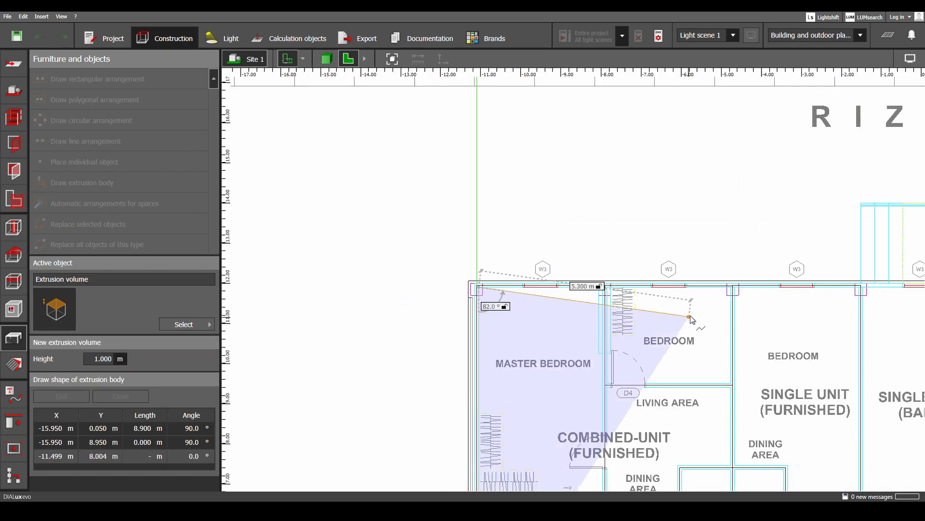
middle_drag(902, 302, 381, 241)
scroll(399, 236, up, 2)
scroll(399, 235, up, 1)
click(582, 243)
click(583, 232)
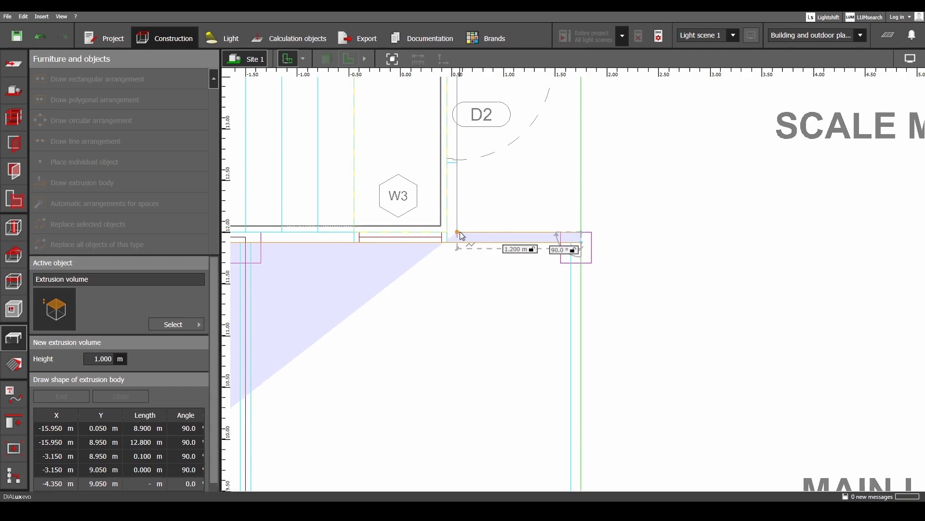
click(461, 234)
- Trace the scale model room's inner faces with 1.9, 8.7 and 2.05 m segments, ending in a 0.1 by 0.05 m jog by the common toilet
scroll(462, 212, down, 2)
middle_drag(472, 123, 453, 264)
click(439, 241)
scroll(415, 308, down, 2)
middle_drag(847, 273, 522, 244)
click(524, 240)
scroll(522, 311, up, 2)
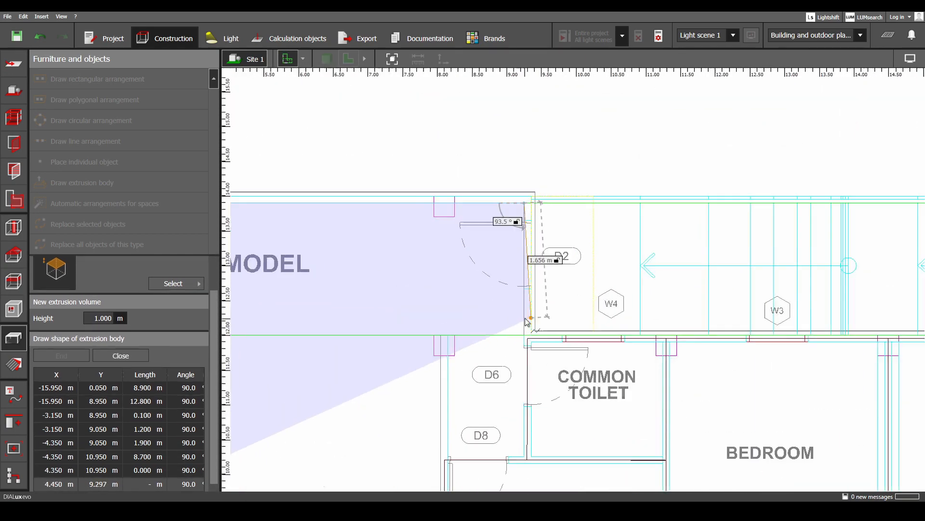
scroll(525, 320, up, 3)
click(524, 372)
click(538, 371)
click(537, 364)
- Trace the back wall's inner face 11.5 m from the common toilet to the master bedroom's right back corner
scroll(578, 331, down, 5)
middle_drag(668, 330, 550, 323)
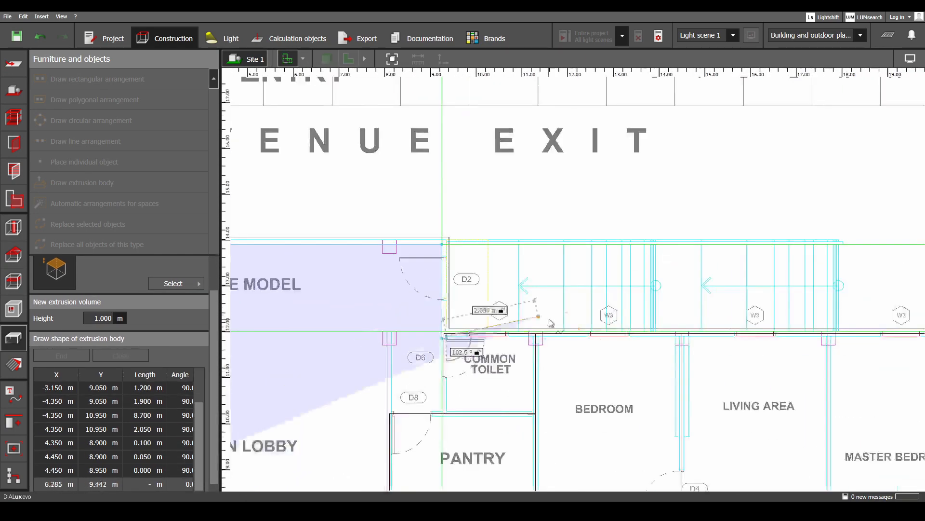
middle_drag(902, 340, 533, 227)
scroll(602, 228, up, 5)
click(605, 215)
- Trace the right wall's inner face 8.9 m to the front corner and cut 0.141 m diagonally to its outer corner
scroll(604, 285, down, 8)
middle_drag(595, 480, 592, 247)
scroll(593, 268, up, 1)
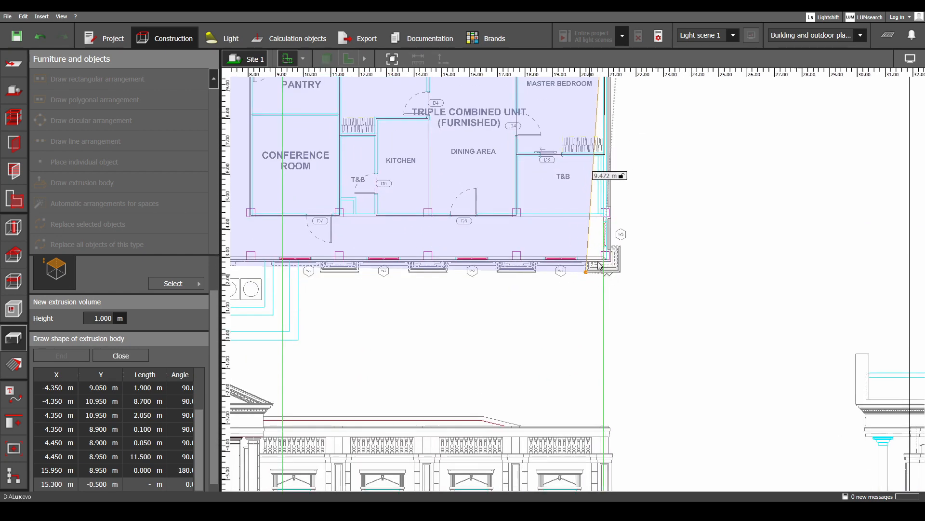
scroll(602, 260, up, 7)
click(606, 256)
click(625, 276)
- Trace the outer faces 9.1 m up the right wall and about 11.606 m along the back wall to the scale model room
scroll(634, 339, down, 5)
middle_drag(655, 193, 637, 480)
middle_drag(622, 96, 593, 386)
scroll(592, 386, up, 4)
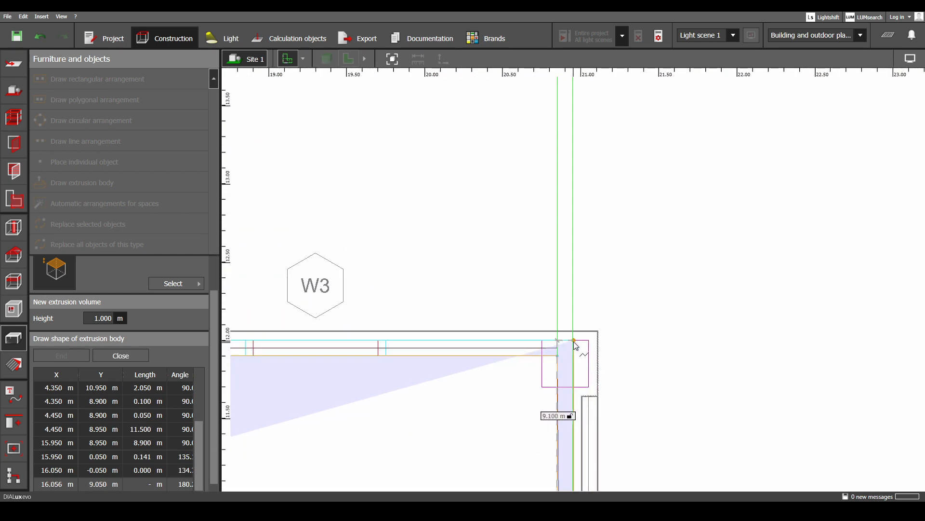
click(574, 340)
scroll(574, 340, down, 5)
middle_drag(236, 343, 622, 332)
scroll(622, 331, up, 6)
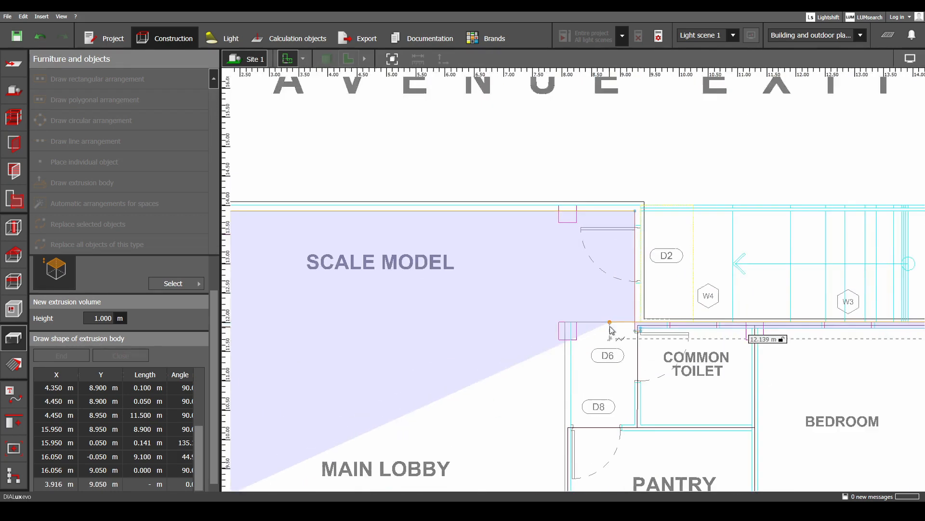
click(637, 310)
- Trace the scale model room's outer faces with segments of about 1.999, 8.9 and 1.989 m, ending at the left part of the back wall
scroll(662, 199, down, 2)
middle_drag(662, 198, 654, 418)
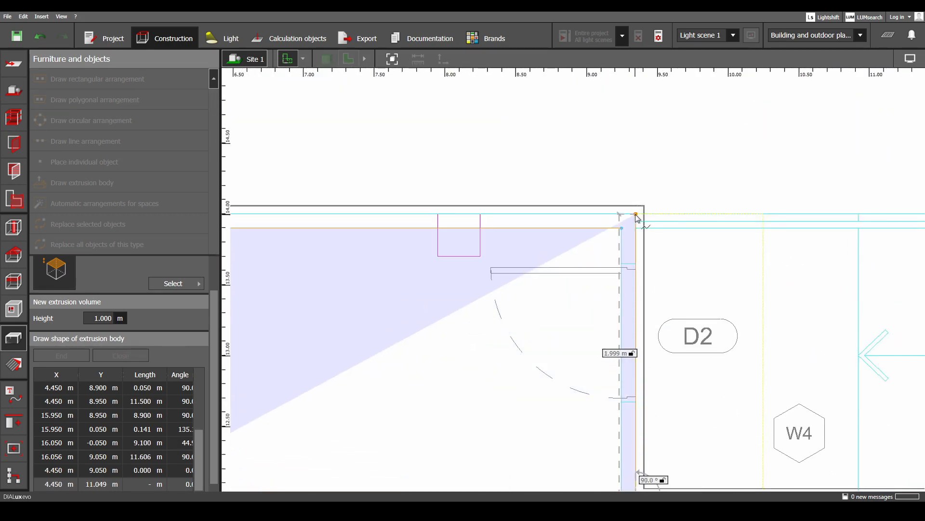
click(636, 214)
scroll(636, 215, down, 5)
scroll(557, 262, up, 4)
click(562, 263)
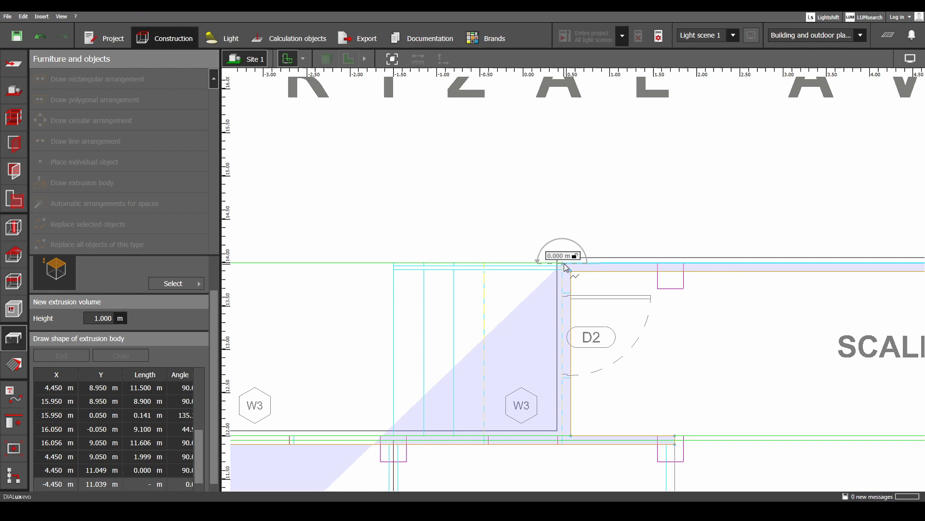
click(562, 435)
- Trace the back wall's outer face about 11.597 m to the building's left back corner
scroll(562, 436, down, 2)
middle_drag(496, 372, 887, 205)
scroll(337, 263, up, 5)
click(338, 263)
scroll(482, 192, down, 6)
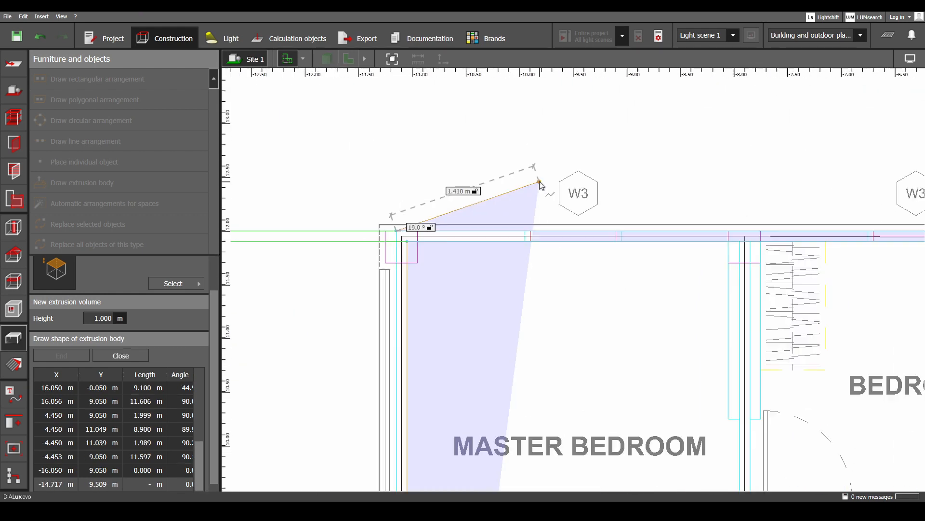
- Trace the left wall's outer face 9.1 m to the building's left front corner and close the extrusion polygon
middle_drag(541, 184, 555, 96)
scroll(503, 422, up, 6)
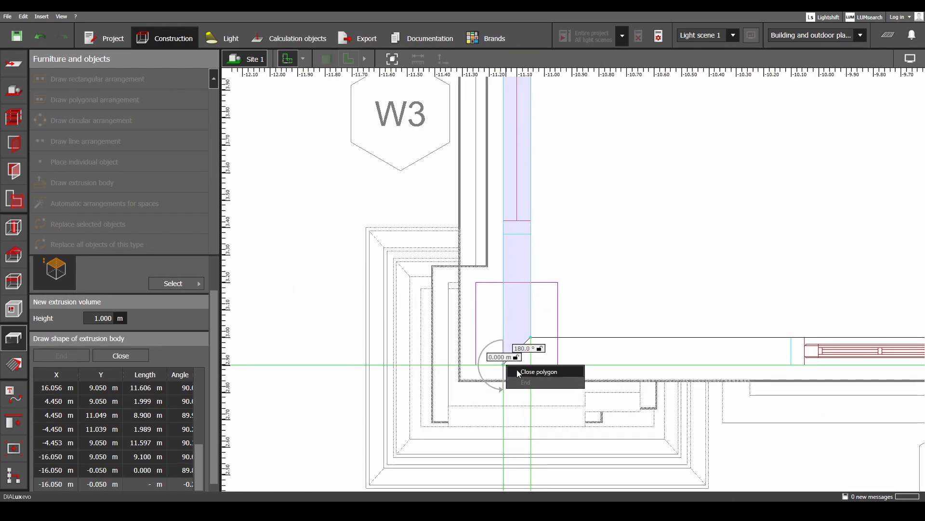
click(514, 369)
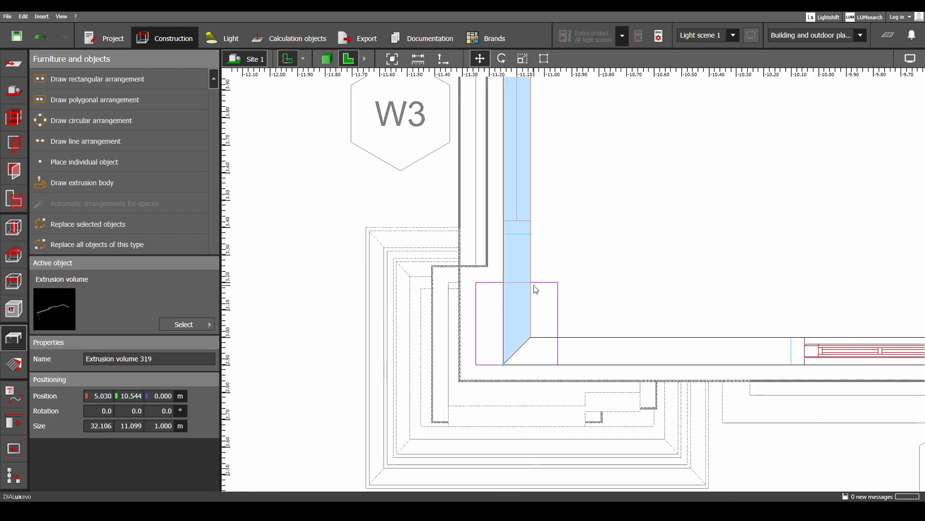
- Edit the wall polygon at the building's right back corner, aligning the outer point to X 20.950 m, Y 12.000 m and the inner point to the wall line
right_click(514, 268)
click(550, 308)
scroll(585, 301, down, 6)
middle_drag(896, 309, 453, 290)
scroll(462, 280, up, 5)
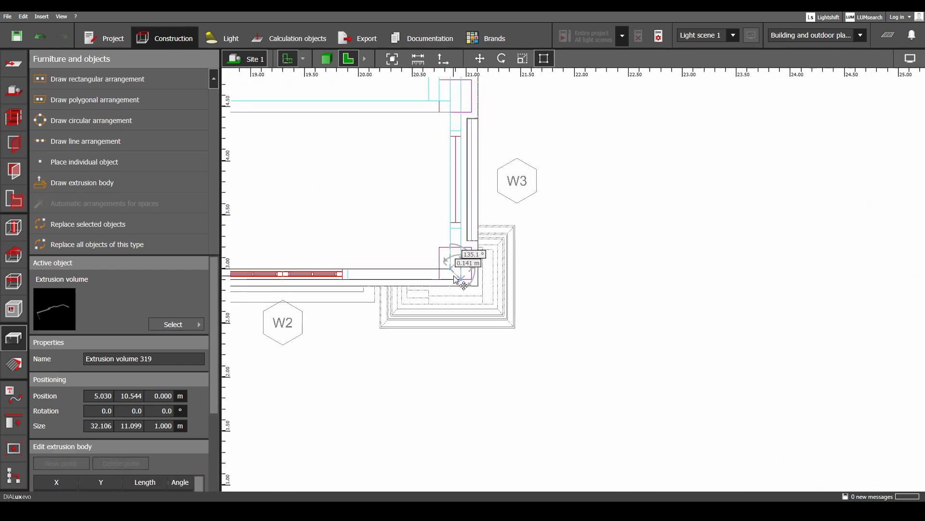
scroll(529, 306, down, 7)
middle_drag(533, 188, 562, 434)
scroll(562, 155, down, 3)
middle_drag(562, 155, 578, 414)
scroll(580, 246, up, 5)
scroll(572, 224, up, 4)
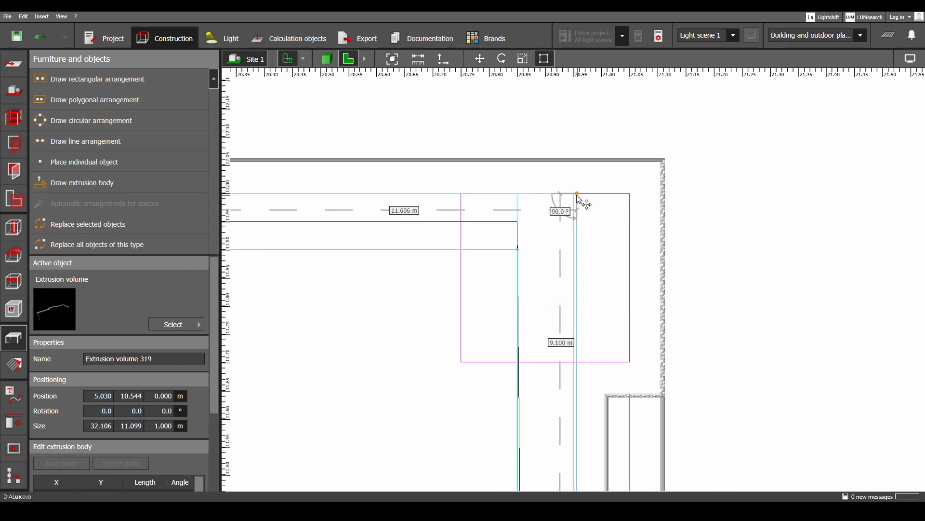
drag(577, 194, 573, 194)
drag(518, 249, 517, 249)
- Align the outer point at the scale model room's left back corner to X 0.450 m, Y 13.999 m and finish polygon editing
scroll(644, 285, down, 10)
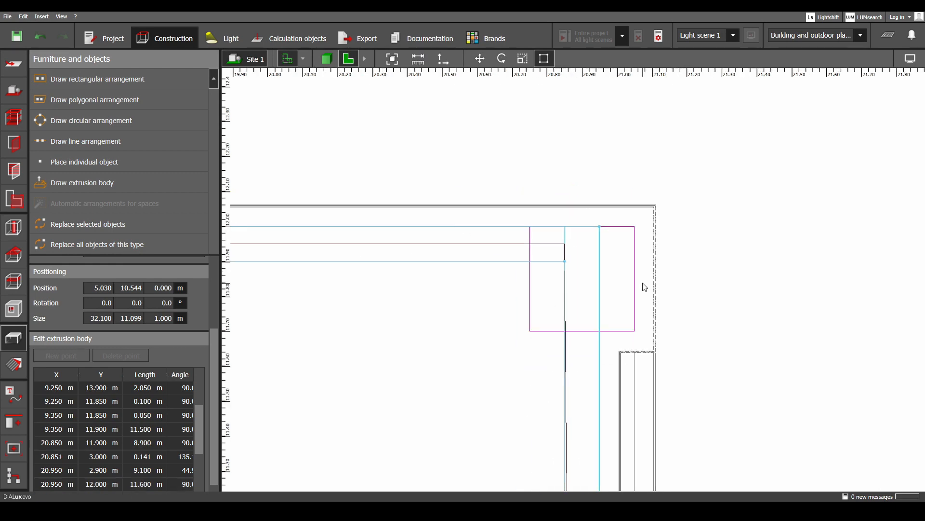
middle_drag(548, 310, 891, 309)
scroll(496, 279, up, 4)
scroll(496, 279, down, 2)
middle_drag(367, 331, 408, 340)
scroll(408, 341, down, 2)
middle_drag(308, 347, 891, 284)
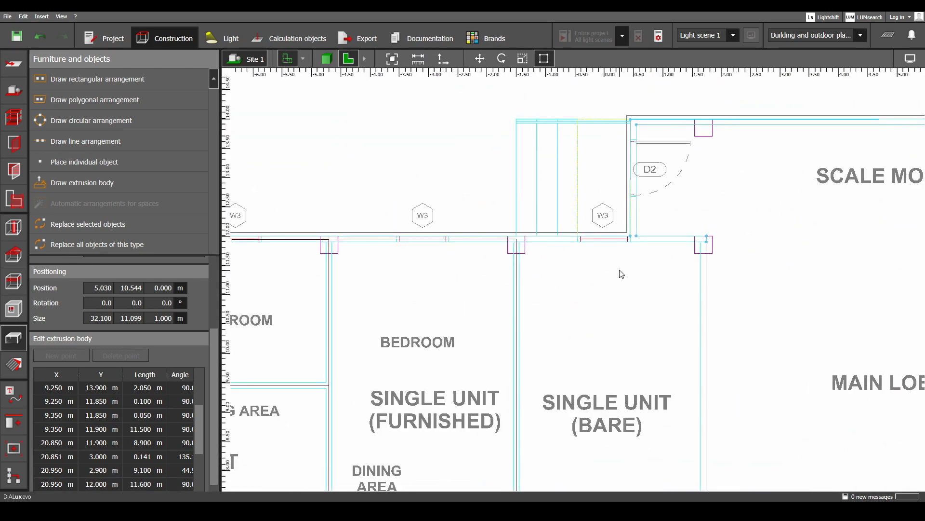
scroll(670, 118, up, 5)
scroll(530, 110, up, 3)
drag(593, 140, 591, 140)
scroll(578, 238, down, 8)
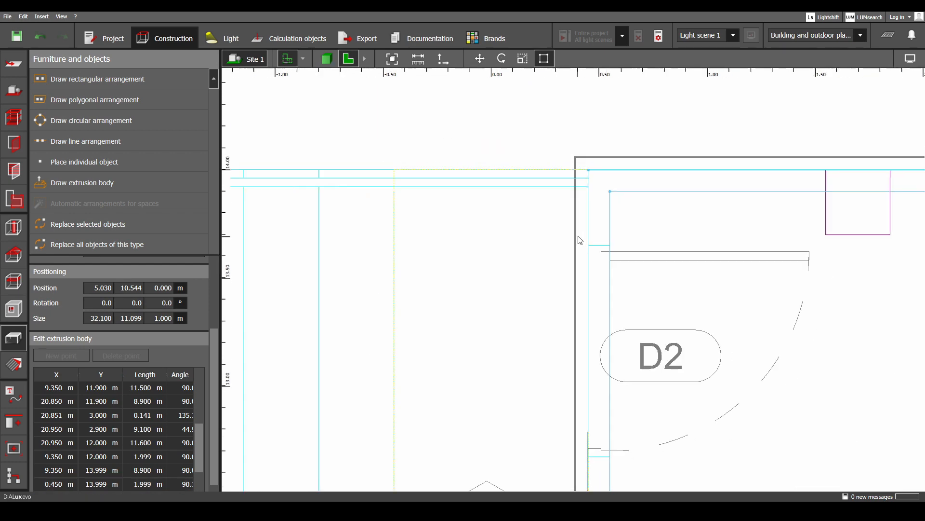
middle_drag(509, 399, 500, 312)
key(Escape)
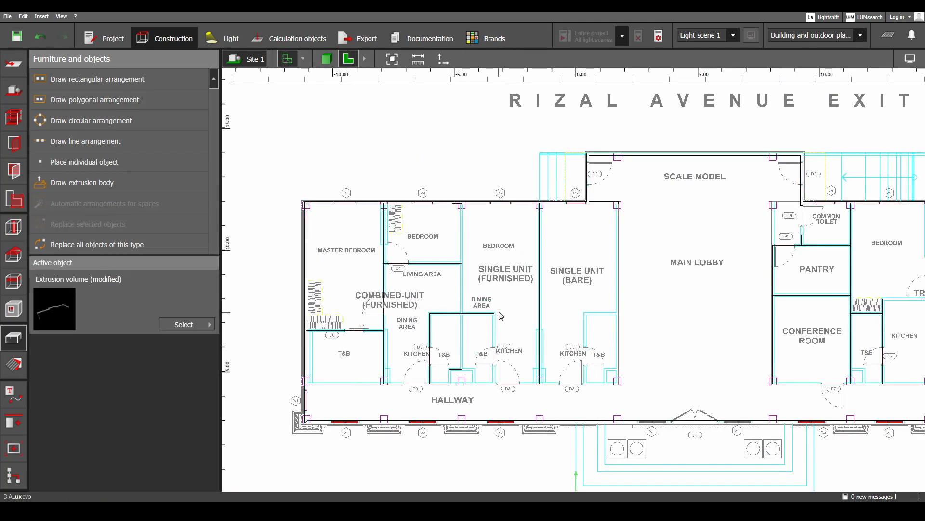
- Set the outer wall volume's height to 5.3 m
click(605, 203)
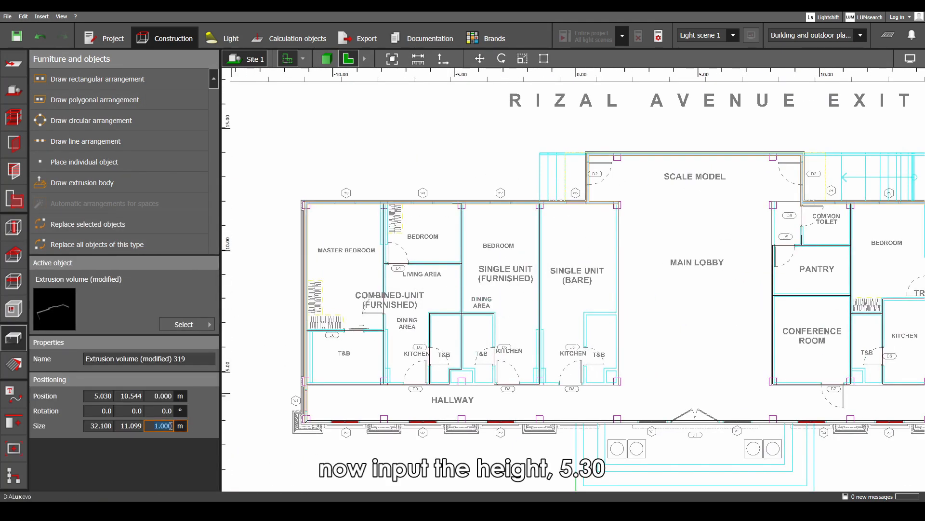
text(5.3)
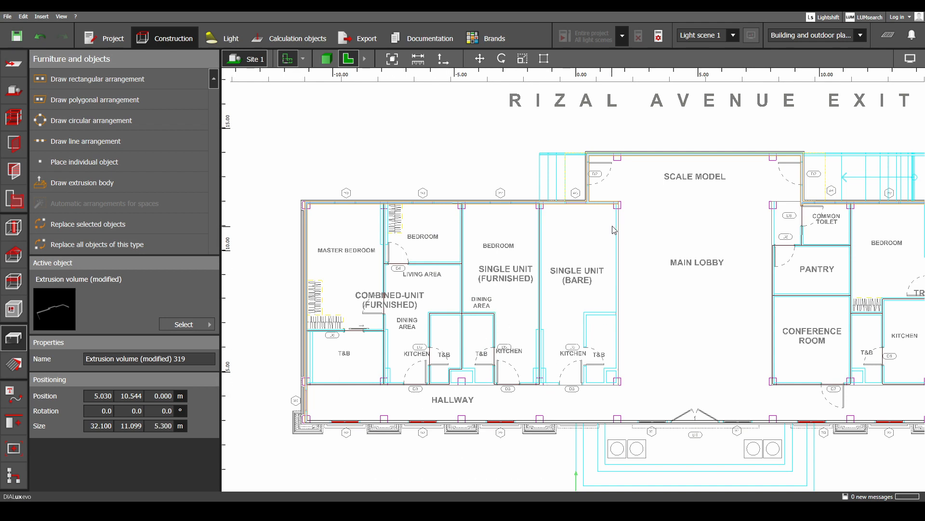
- Draw a small rectangular extrusion volume about 1.35 m by 0.85 m in the main lobby
middle_drag(669, 320, 447, 311)
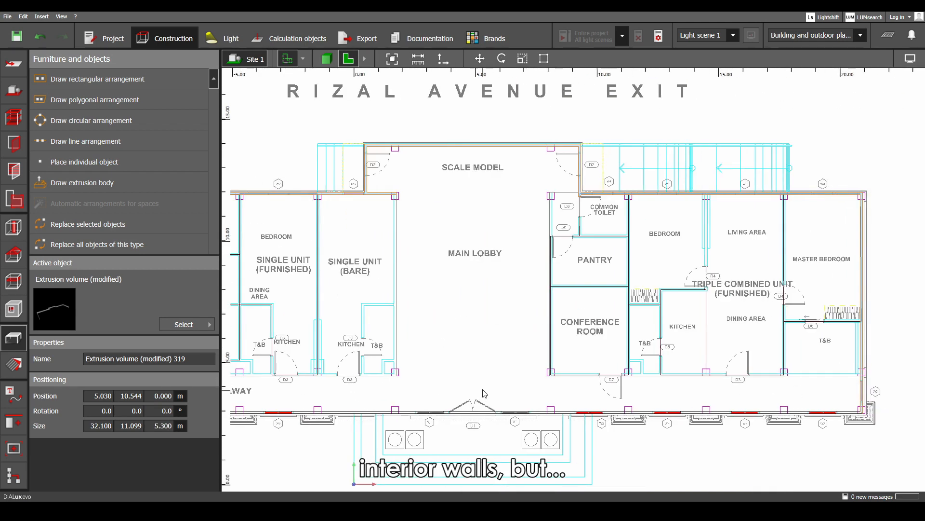
middle_drag(485, 393, 733, 410)
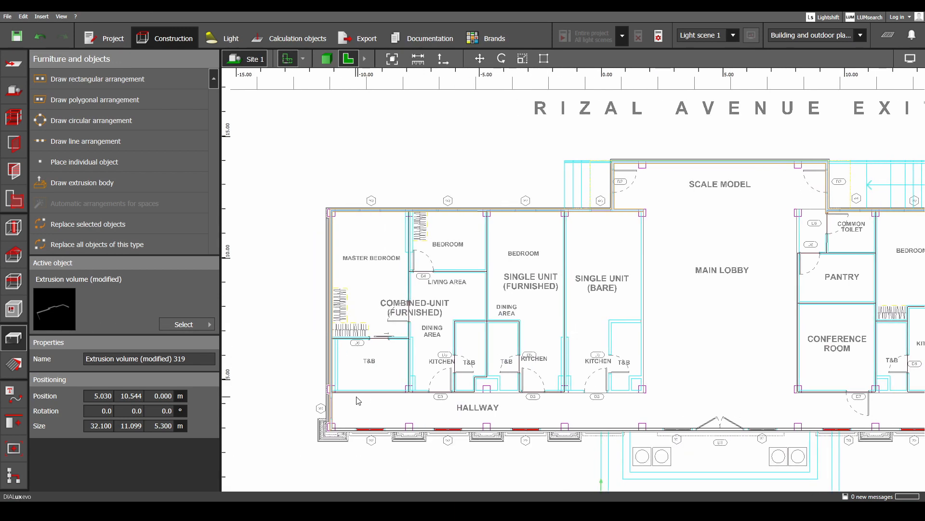
middle_drag(850, 325, 566, 318)
middle_drag(650, 363, 745, 358)
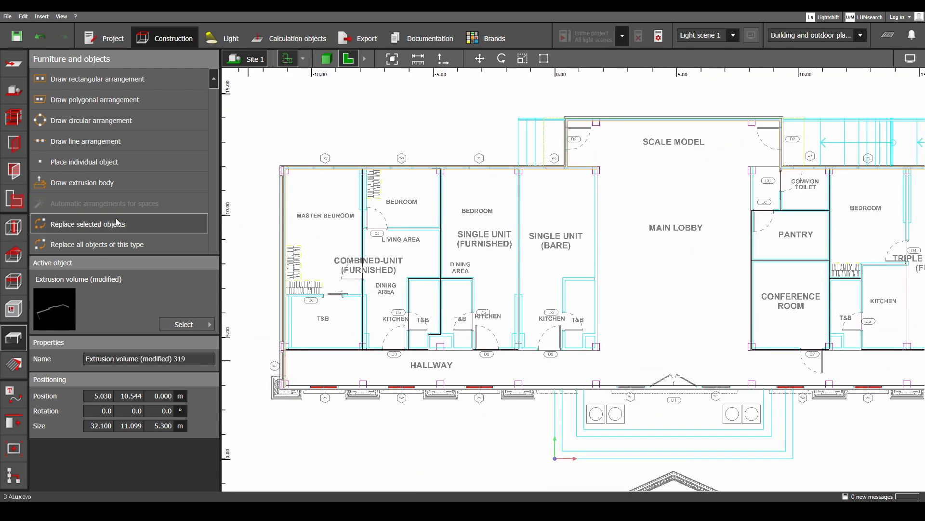
click(82, 182)
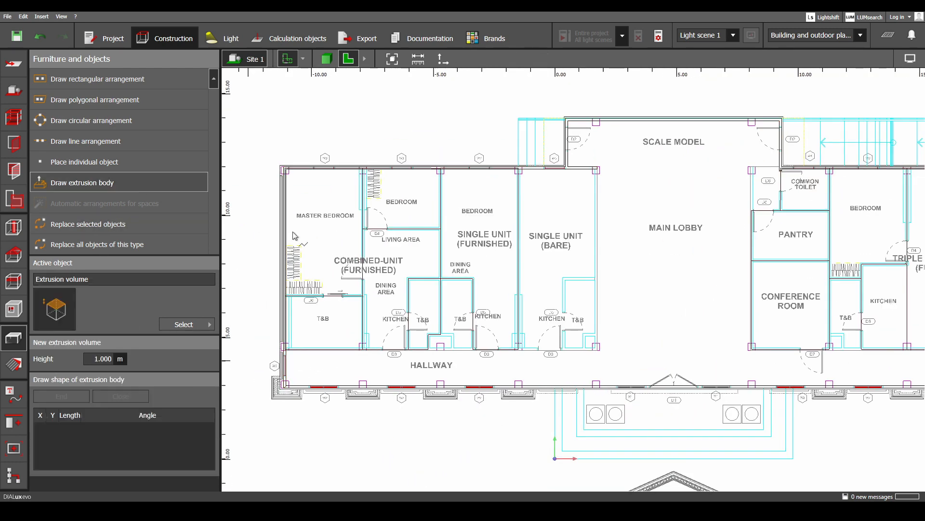
click(624, 272)
click(656, 272)
click(655, 293)
scroll(682, 296, up, 2)
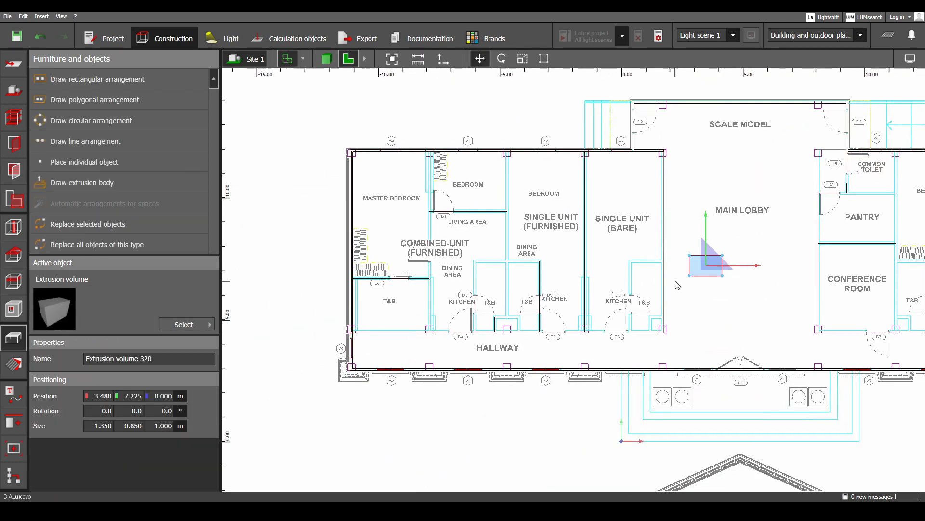
- Copy the lobby box to the bare single unit's front corner and scale the copy to 12.8 m by 7.45 m over the left units
drag(710, 292, 659, 352)
right_click(643, 333)
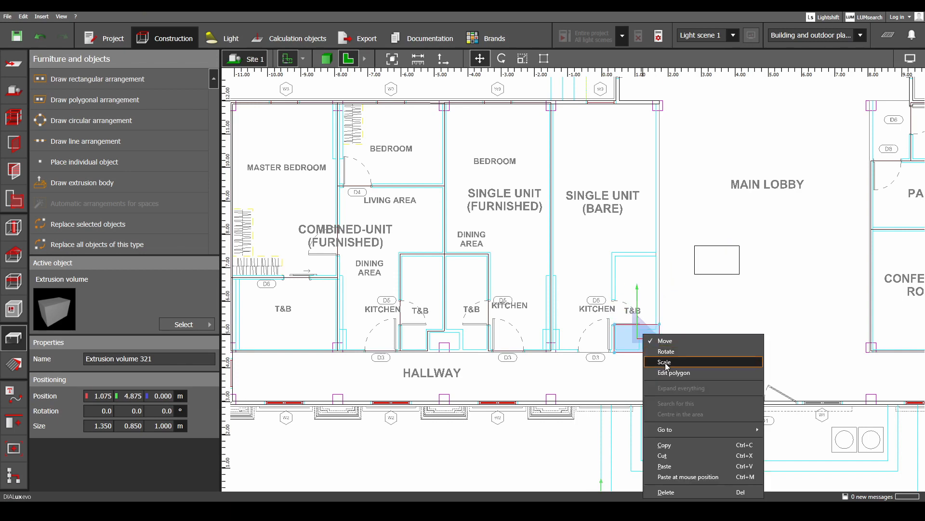
click(664, 363)
drag(637, 317, 658, 103)
middle_drag(607, 267, 789, 286)
drag(783, 249, 398, 251)
scroll(487, 314, down, 2)
middle_drag(703, 324, 496, 330)
click(554, 340)
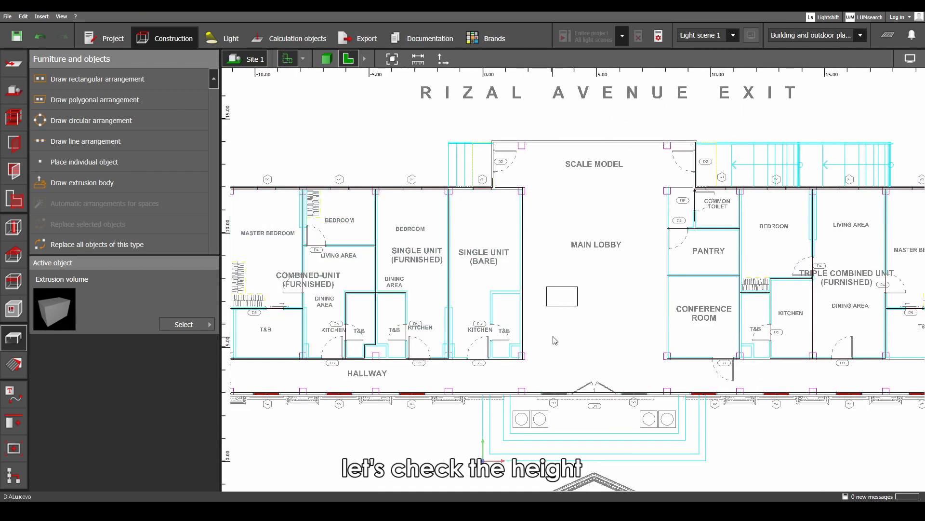
- Measure the height in the section drawing from the line above the roof ridge to the pantry's floor line
scroll(554, 341, down, 5)
middle_drag(554, 341, 510, 176)
scroll(819, 298, up, 4)
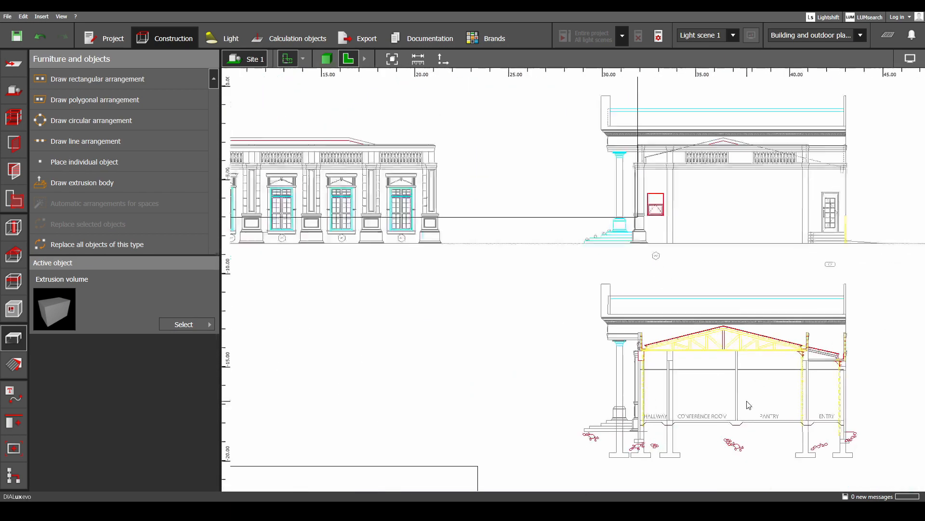
scroll(750, 404, up, 4)
middle_drag(750, 404, 634, 322)
scroll(634, 326, up, 2)
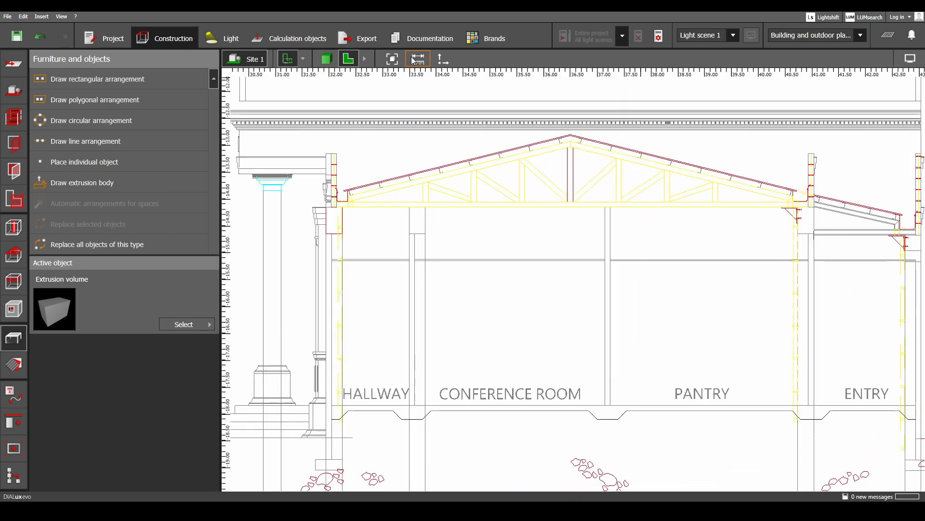
click(651, 130)
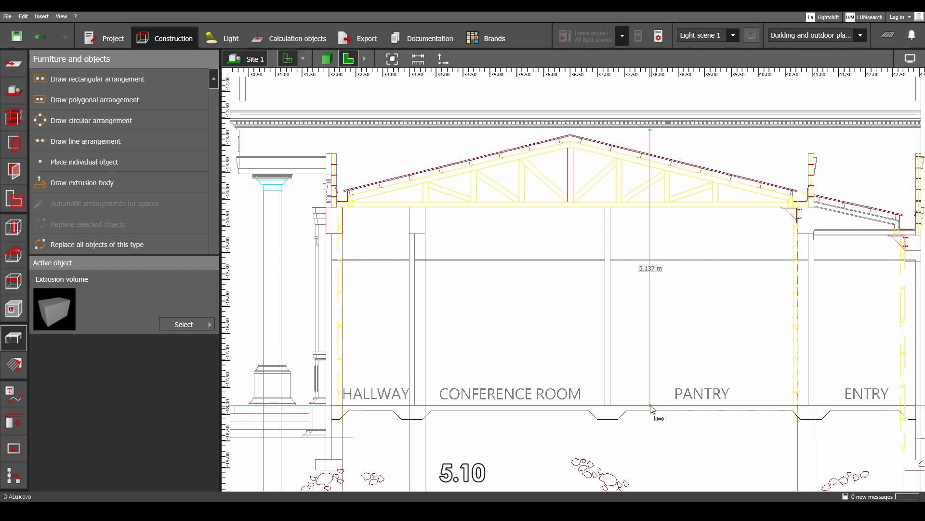
- Set the height of the volume over the left units to 5.1 m
scroll(650, 408, down, 5)
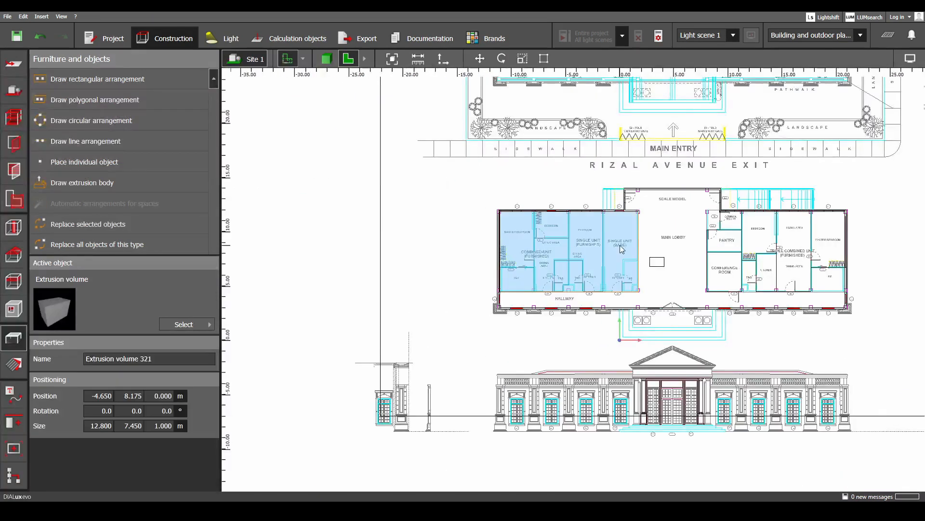
click(159, 426)
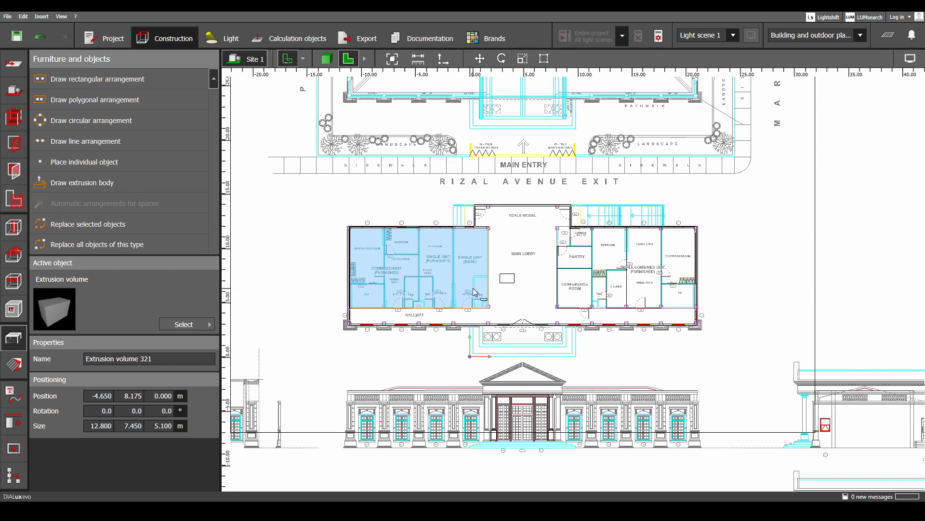
- Duplicate the left units' volume and align the copy over the right units at X position 14.450 m
key(ctrl+c)
key(ctrl+v)
scroll(474, 289, up, 2)
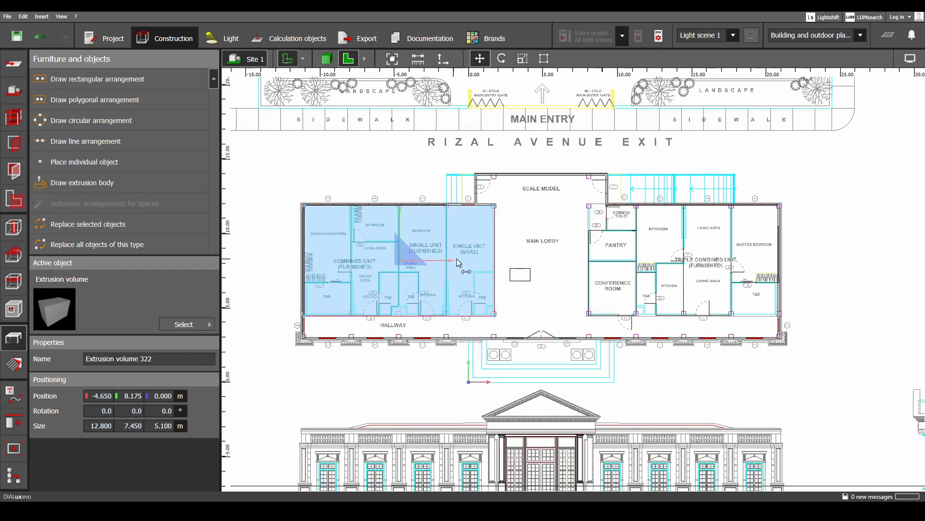
drag(455, 261, 758, 262)
scroll(610, 314, up, 7)
drag(603, 330, 510, 331)
scroll(511, 331, down, 5)
middle_drag(822, 255, 628, 265)
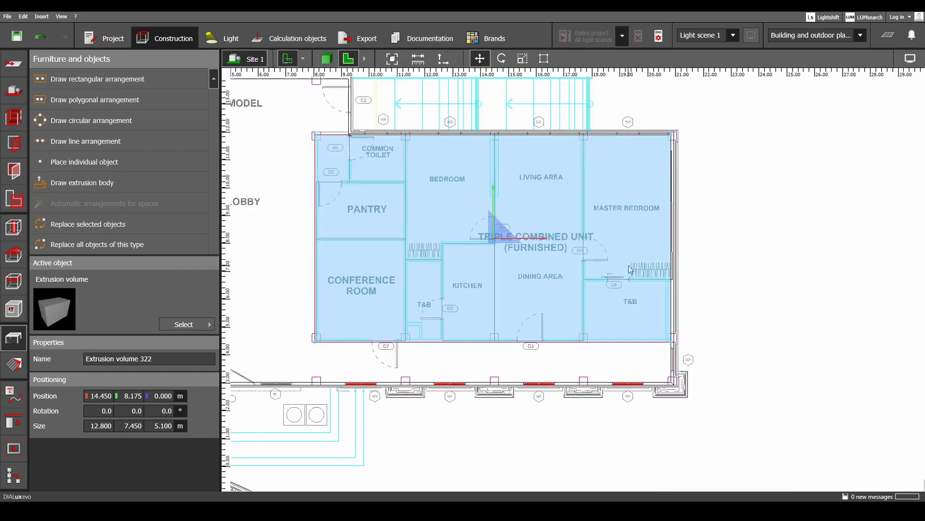
- Inspect the outer walls and both interior volumes in the 3D view
scroll(663, 239, up, 1)
scroll(664, 240, down, 2)
middle_drag(500, 256, 709, 286)
middle_drag(629, 292, 669, 265)
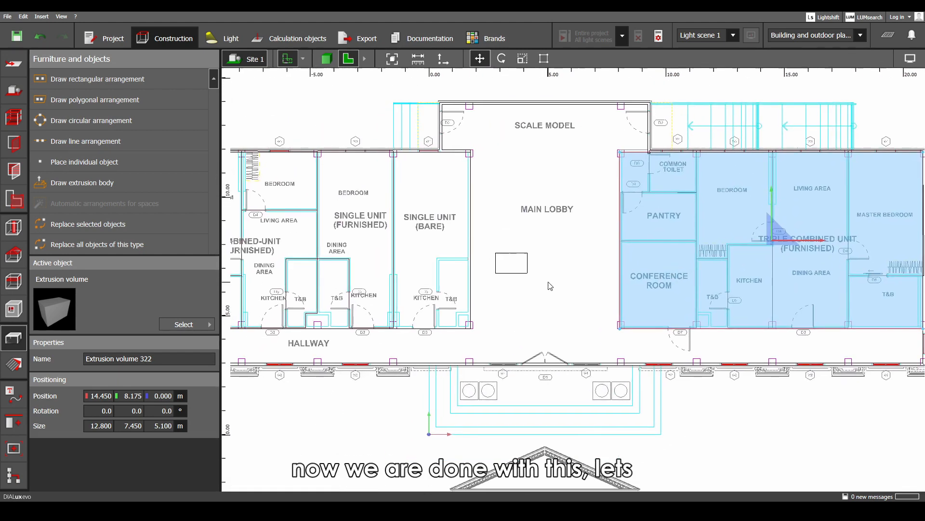
click(327, 58)
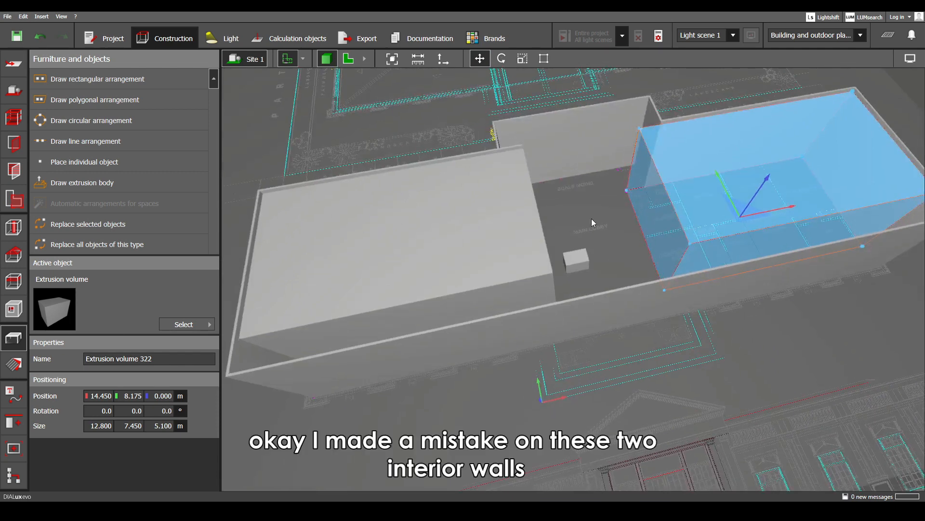
scroll(603, 305, up, 3)
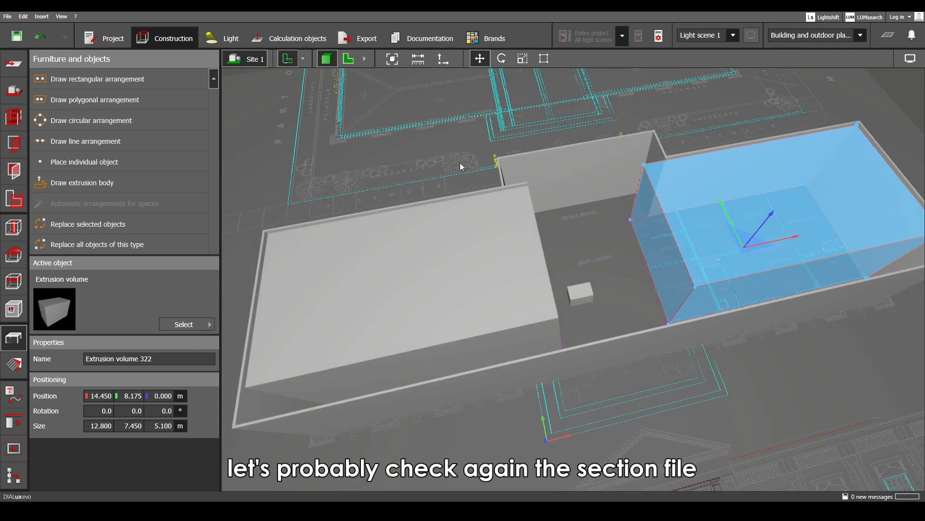
- Return to the plan view and measure the section's height from the truss underside to the floor line beside the hallway
click(350, 62)
scroll(612, 316, down, 5)
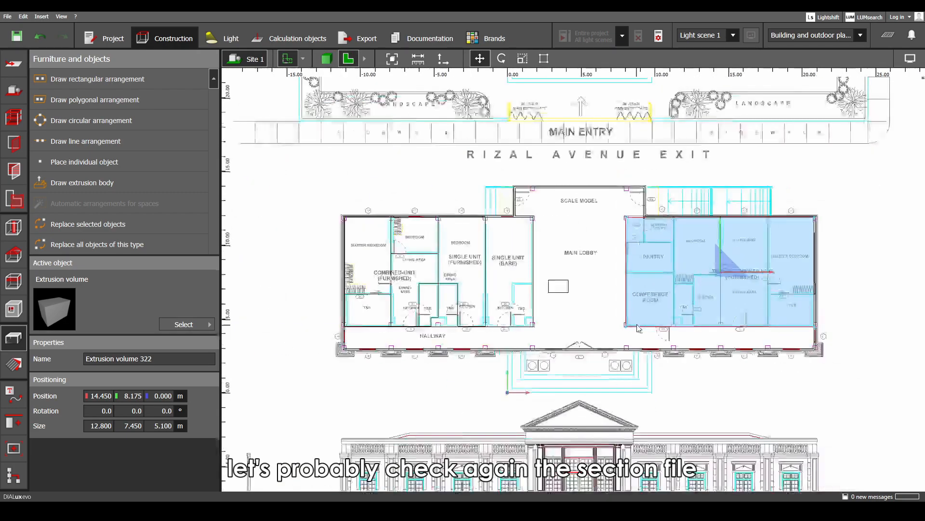
middle_drag(706, 376, 398, 167)
scroll(569, 307, up, 3)
scroll(506, 273, up, 5)
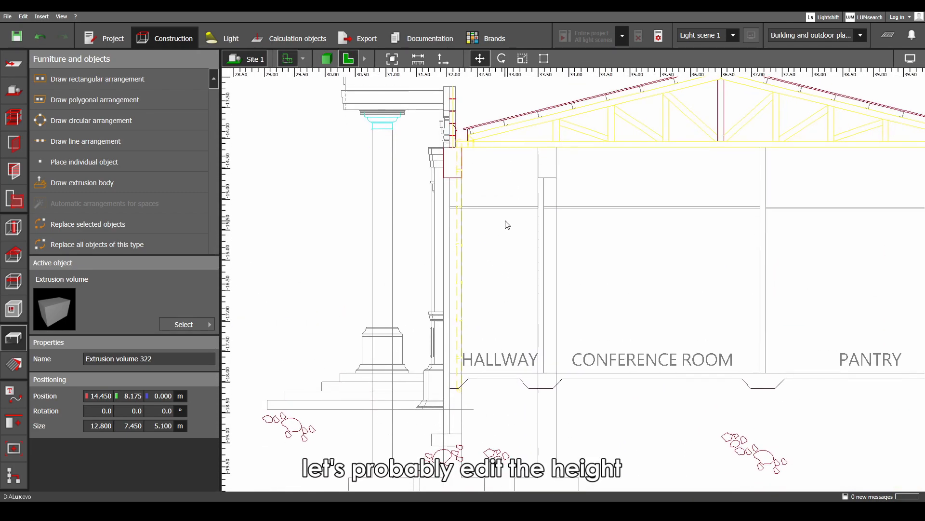
middle_drag(507, 224, 510, 253)
click(417, 58)
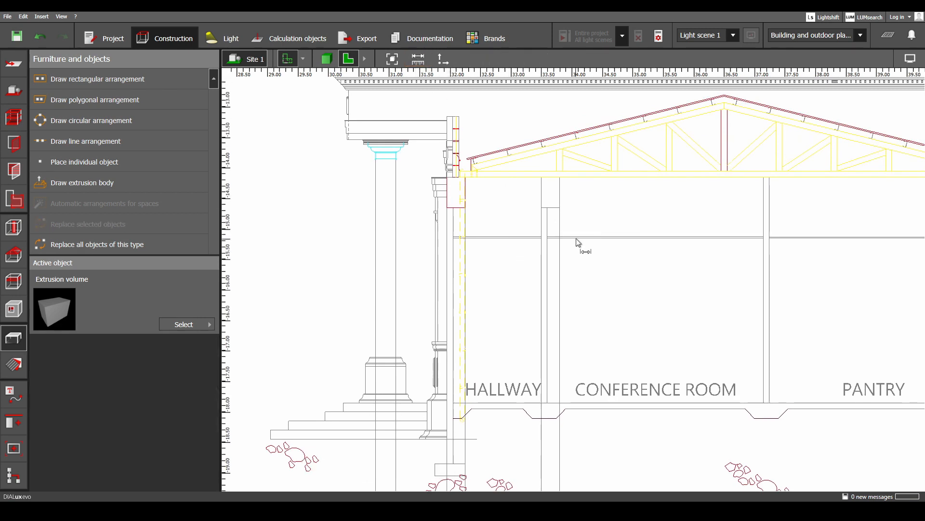
click(560, 177)
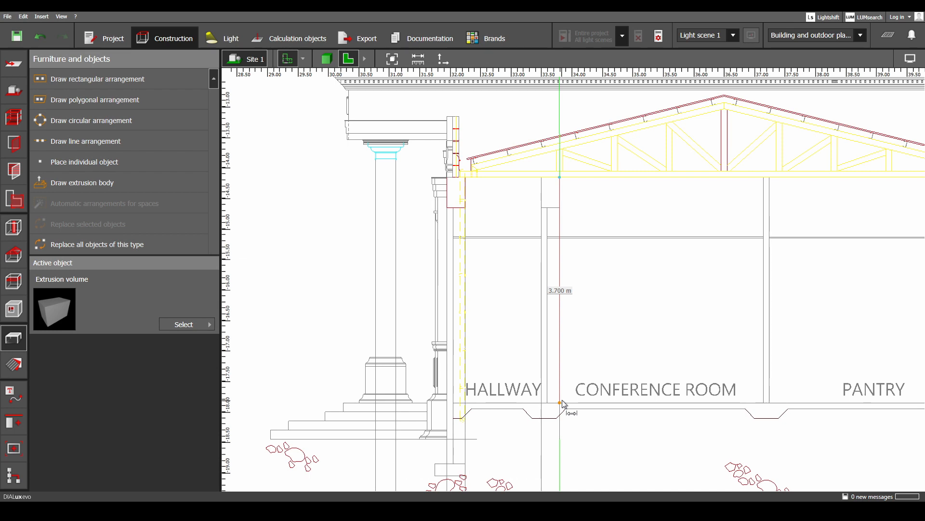
middle_drag(563, 403, 617, 311)
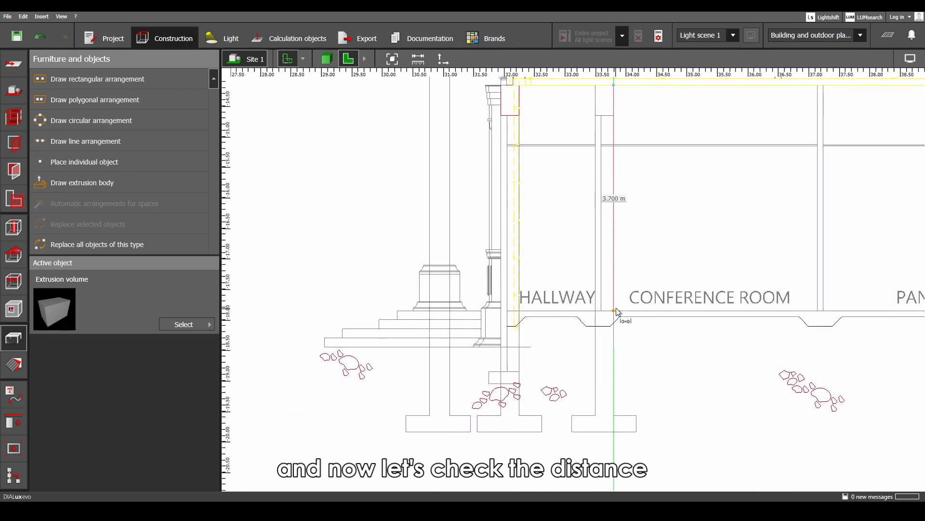
key(Escape)
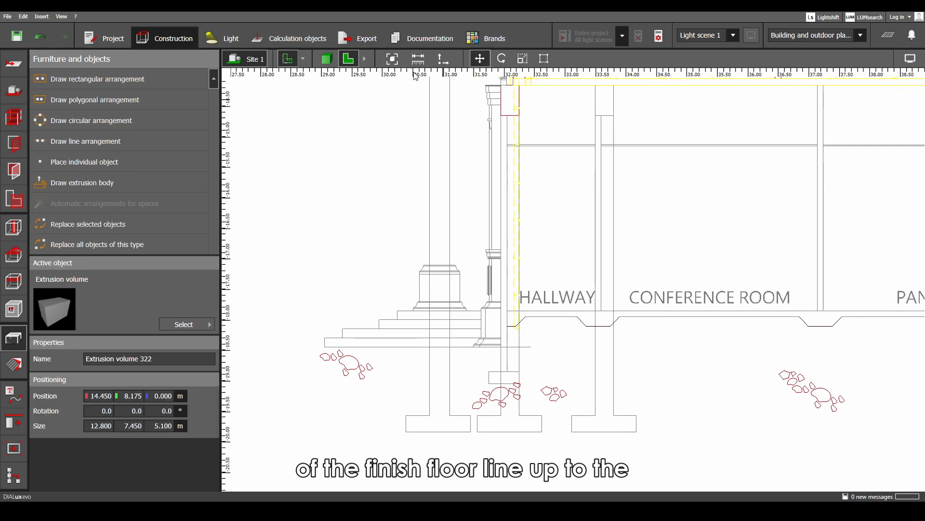
- Measure the section's distance from the finish floor line to the grade line at the hallway's outer wall
click(418, 63)
scroll(492, 319, up, 5)
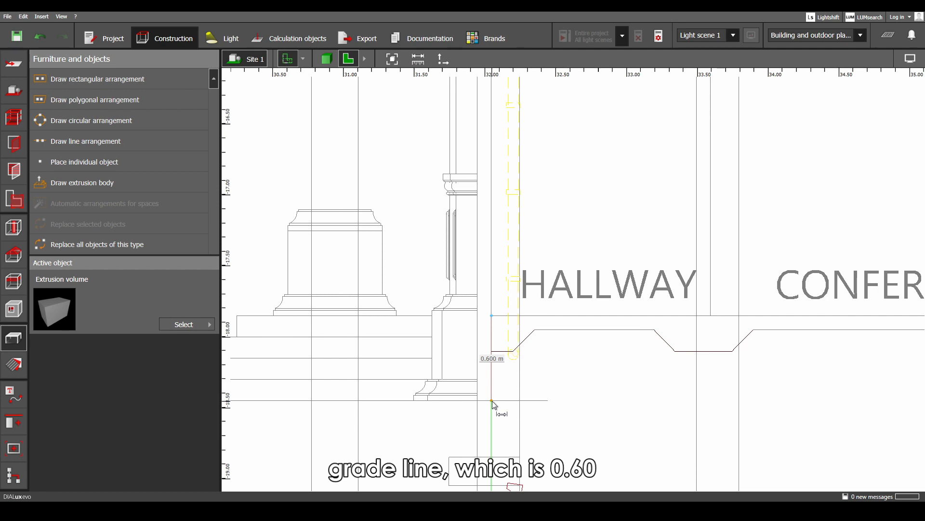
scroll(493, 400, down, 6)
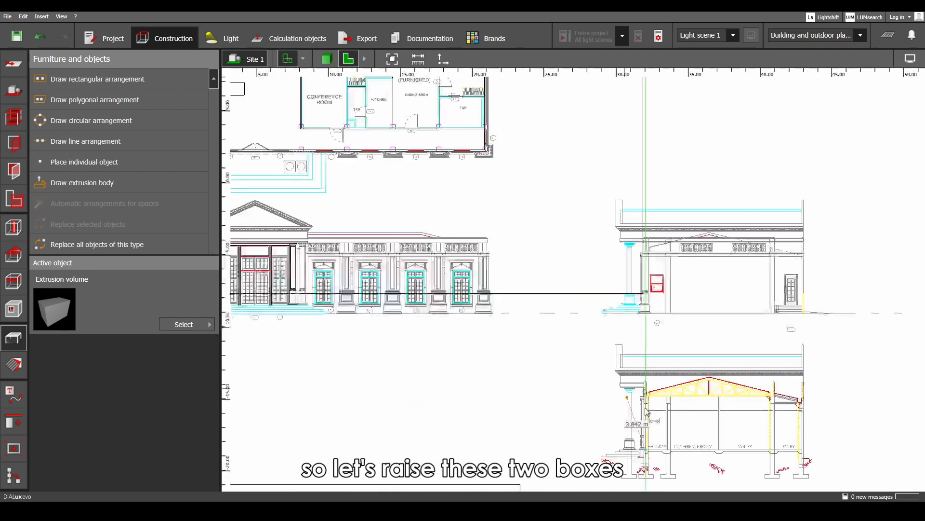
- Select both interior unit volumes and set their Z position to 0.600 m and their height to 3.700 m
middle_drag(646, 410, 801, 480)
middle_drag(520, 308, 662, 442)
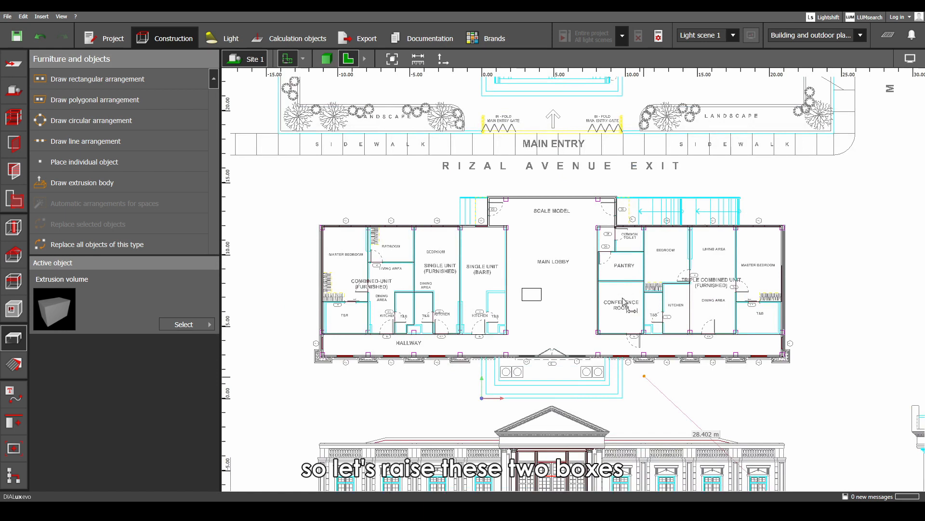
click(634, 310)
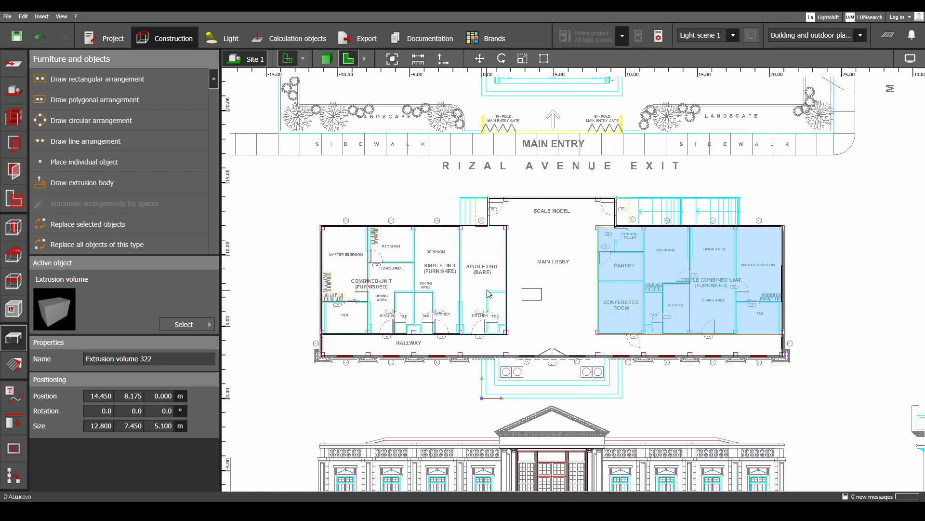
ctrl+click(488, 293)
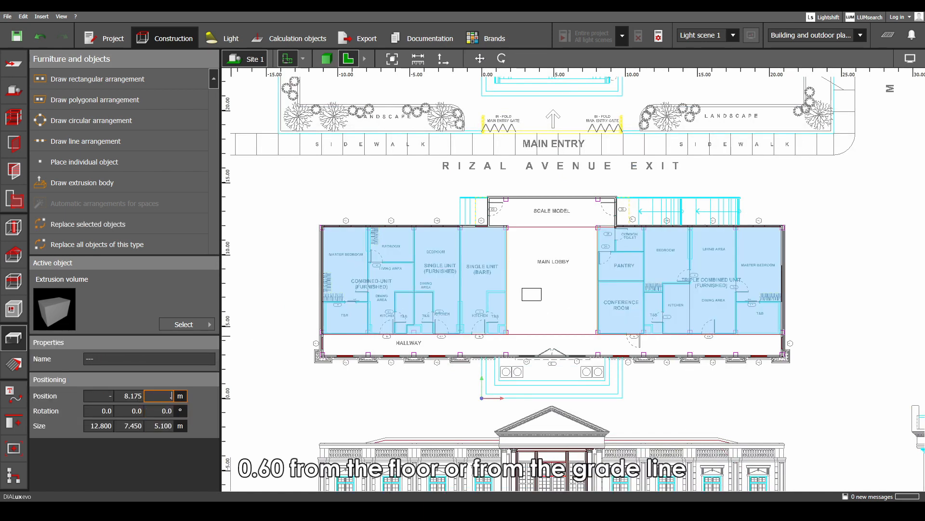
key(Return)
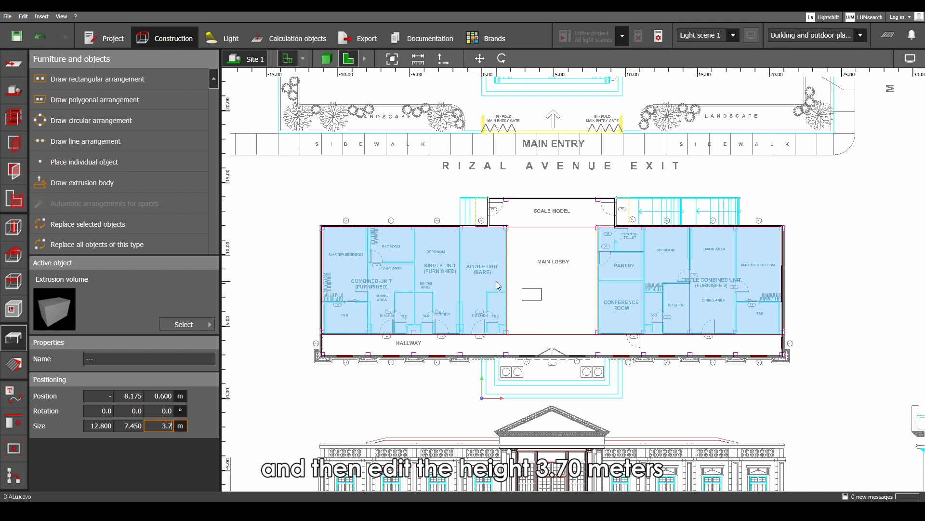
key(Return)
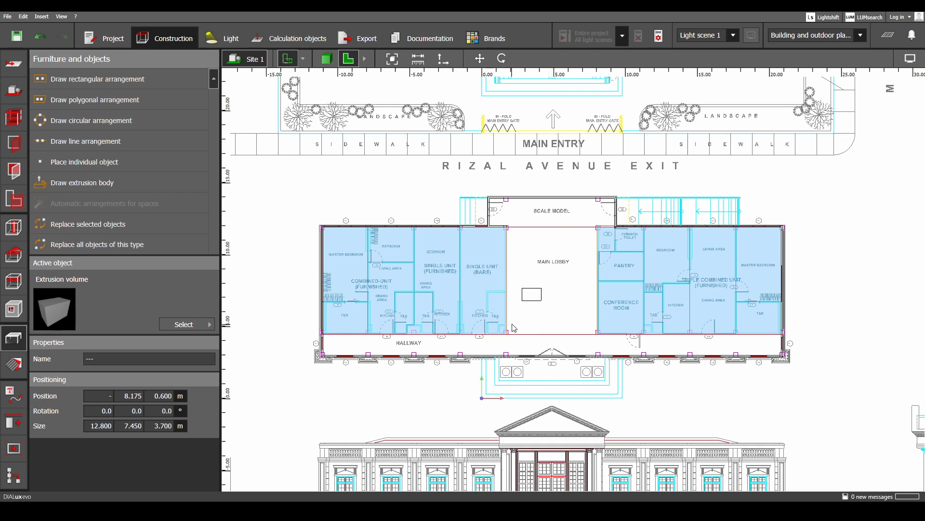
- Start an extrusion body for the interior floor, tracing the left inner wall from the hallway's front corner to the master bedroom's rear corner
click(150, 188)
scroll(317, 316, up, 8)
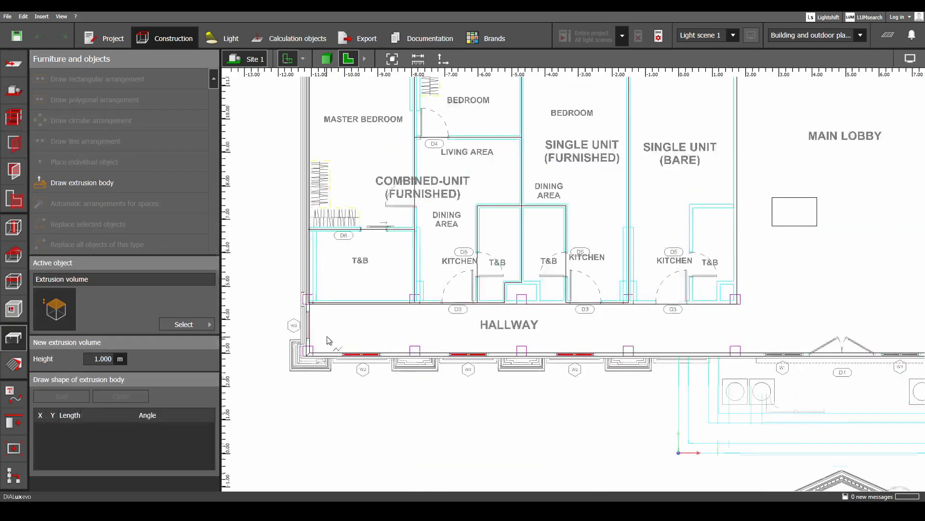
scroll(298, 289, up, 2)
scroll(331, 224, down, 1)
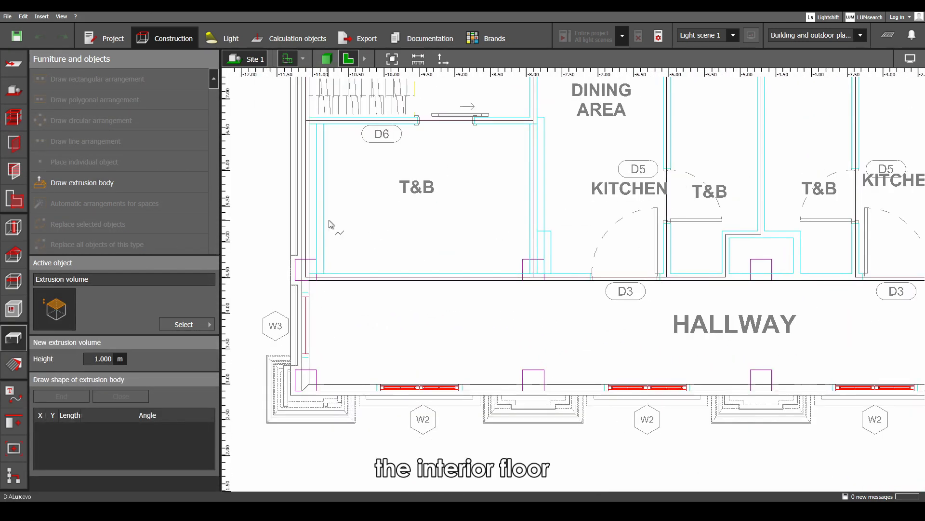
click(309, 384)
scroll(400, 244, down, 2)
middle_drag(397, 173, 428, 450)
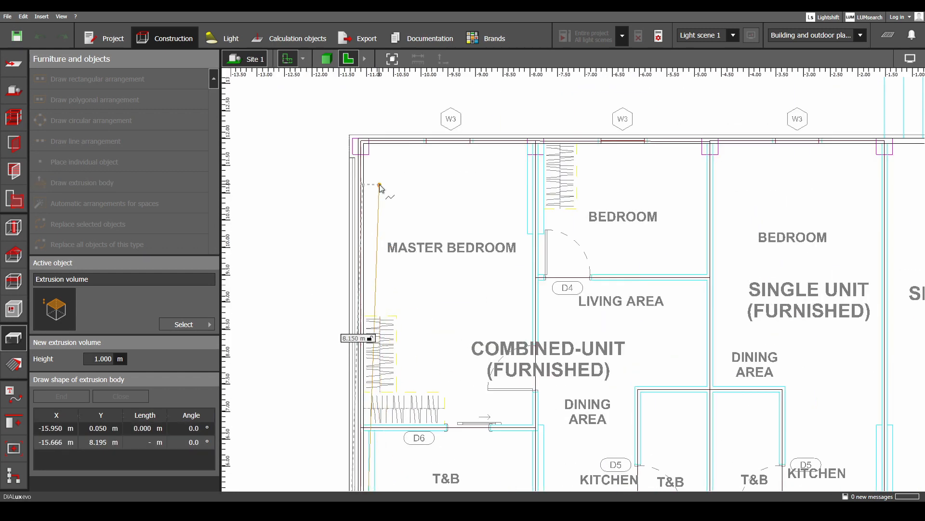
click(368, 142)
- Continue the floor outline along the rear inner wall, into the main lobby and around the scale model area to its right rear corner
scroll(471, 327, down, 2)
middle_drag(772, 265, 424, 289)
scroll(565, 218, up, 4)
click(564, 226)
click(559, 218)
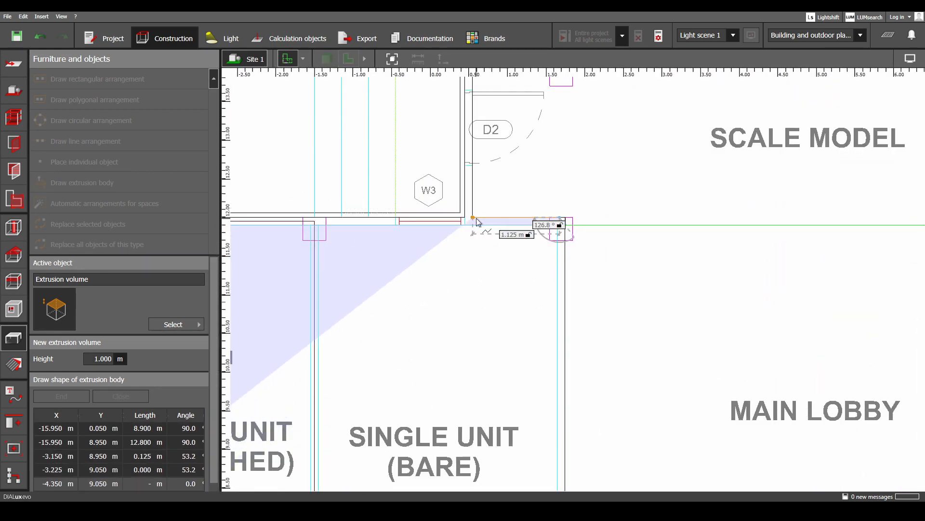
click(473, 218)
middle_drag(489, 178, 463, 338)
click(447, 232)
scroll(453, 236, down, 2)
middle_drag(842, 274, 539, 264)
click(652, 222)
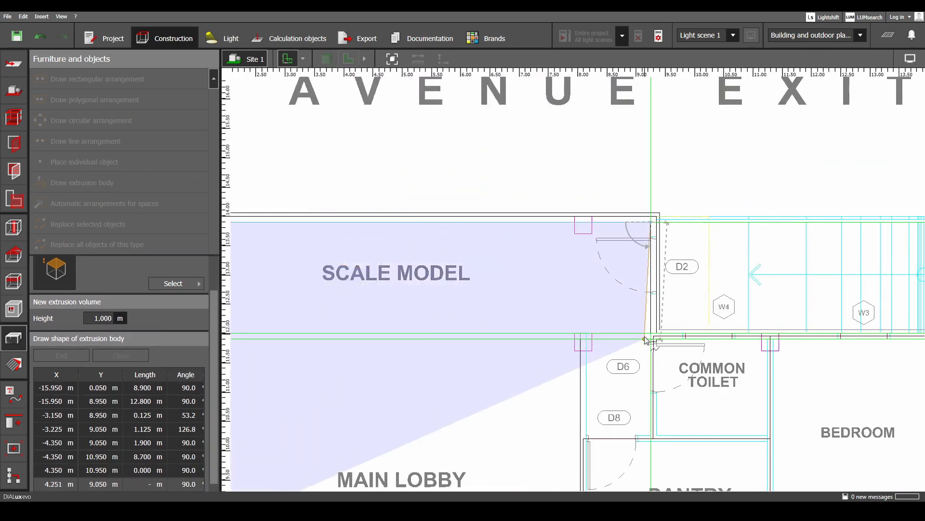
- Trace the floor outline past the common toilet to the rear right corner and along the right inner wall to the hallway's front corner
scroll(648, 338, up, 4)
click(656, 339)
scroll(658, 341, down, 3)
middle_drag(911, 347, 298, 269)
scroll(554, 262, up, 3)
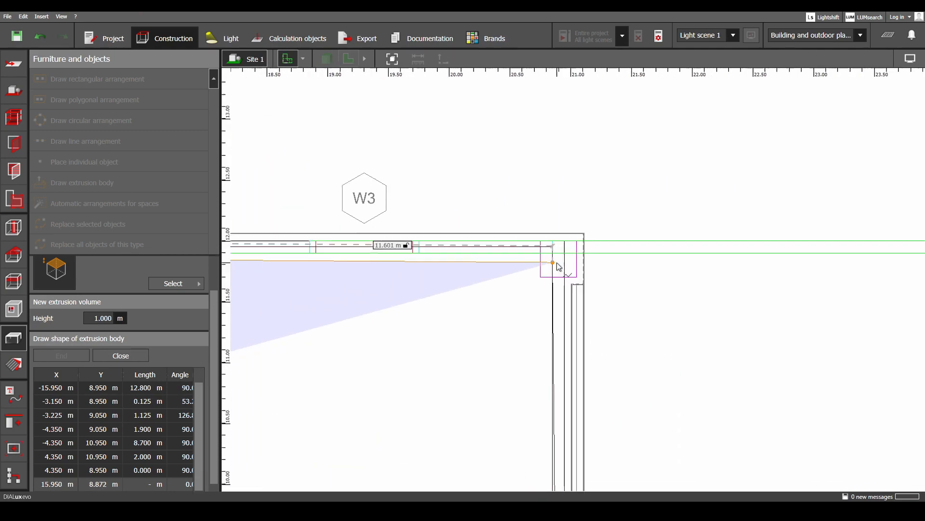
click(550, 255)
scroll(471, 315, down, 4)
middle_drag(472, 465, 553, 192)
scroll(566, 324, up, 4)
click(608, 384)
- Close the floor outline along the front wall and set the floor volume's height to 0.600 m
scroll(456, 345, down, 4)
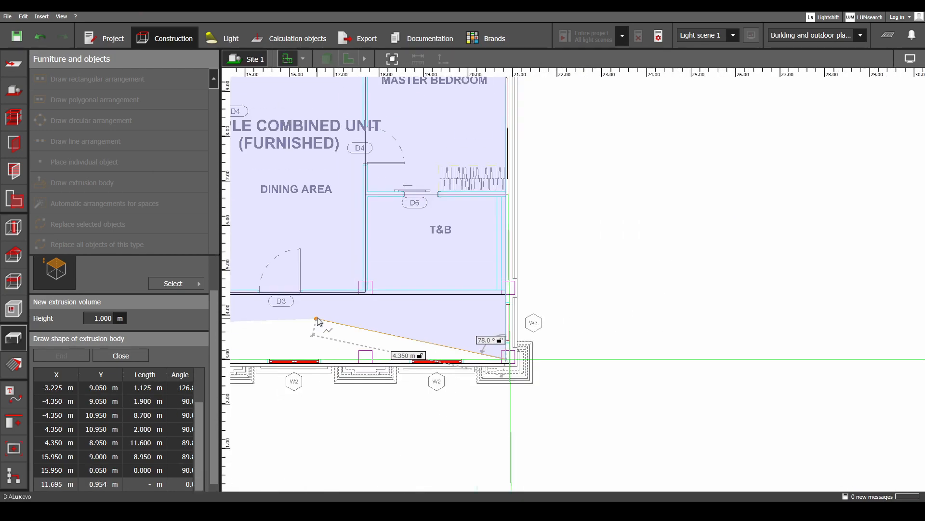
middle_drag(270, 320, 911, 321)
right_click(569, 344)
click(581, 350)
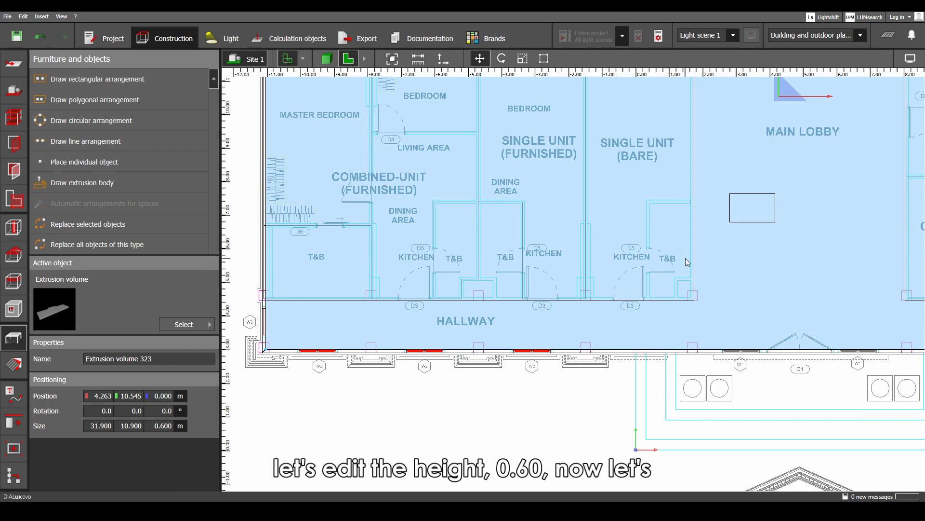
- Edit the floor volume's polygon and shift the corner between the scale model area and the common toilet slightly toward the rear wall
middle_drag(773, 223, 521, 448)
middle_drag(611, 330, 504, 308)
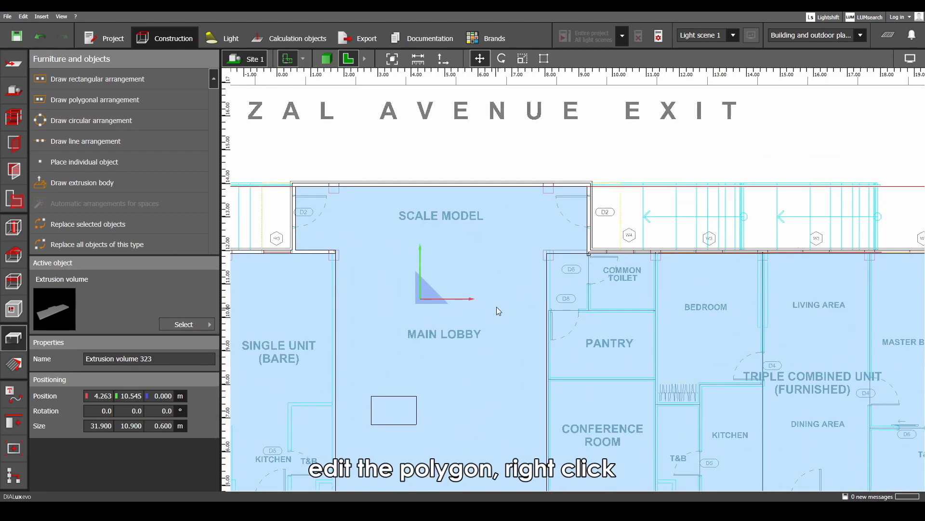
right_click(528, 283)
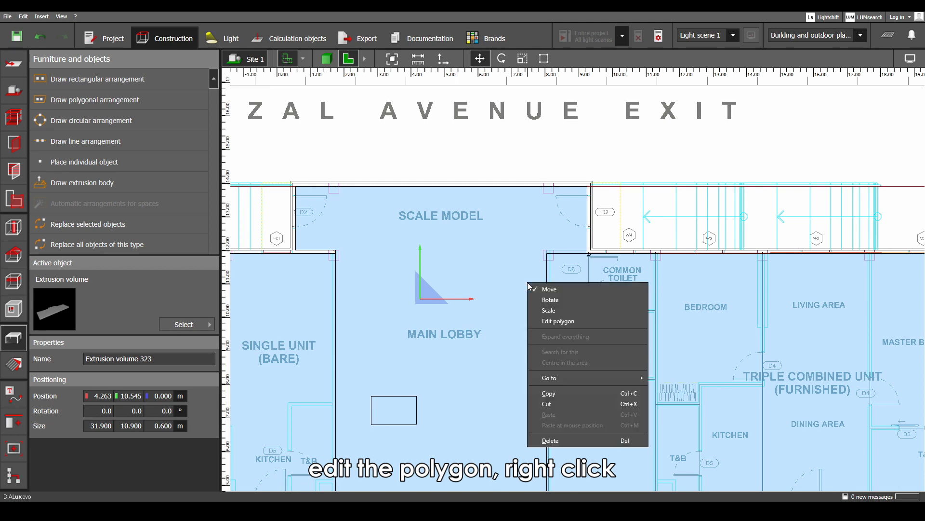
click(557, 321)
scroll(617, 260, up, 5)
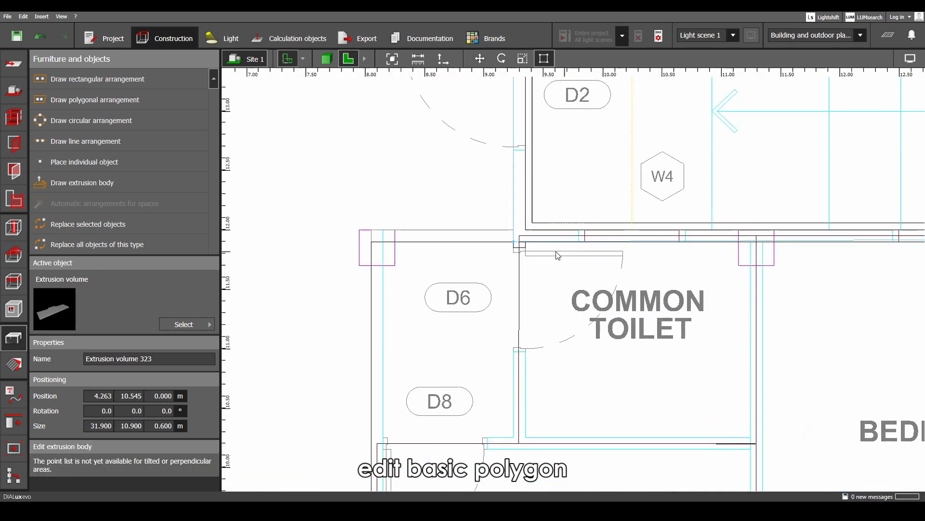
scroll(506, 246, up, 3)
drag(523, 238, 524, 231)
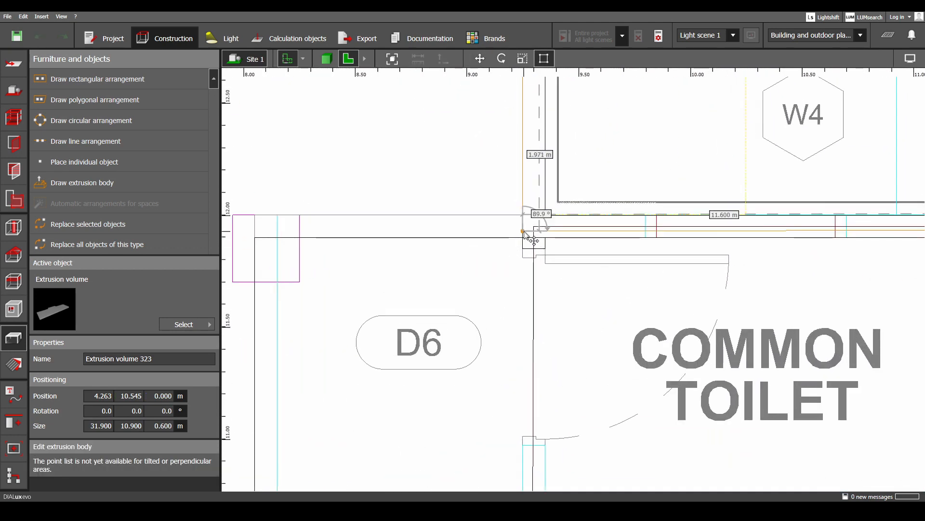
- Adjust the floor polygon's rear right point at the inner wall corner of the master bedroom
scroll(598, 320, down, 2)
middle_drag(771, 320, 285, 304)
middle_drag(863, 311, 371, 291)
middle_drag(843, 294, 371, 308)
middle_drag(775, 304, 322, 302)
scroll(593, 245, up, 2)
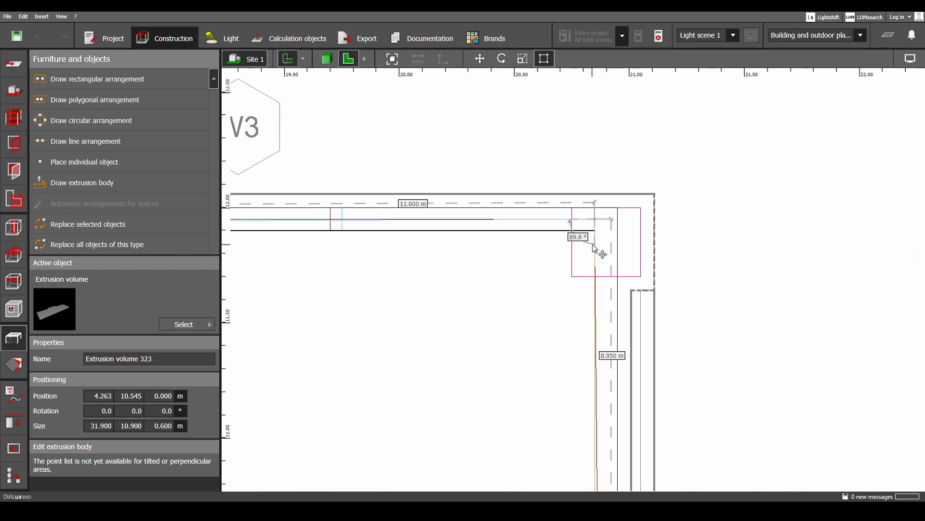
drag(594, 248, 594, 248)
scroll(591, 319, down, 4)
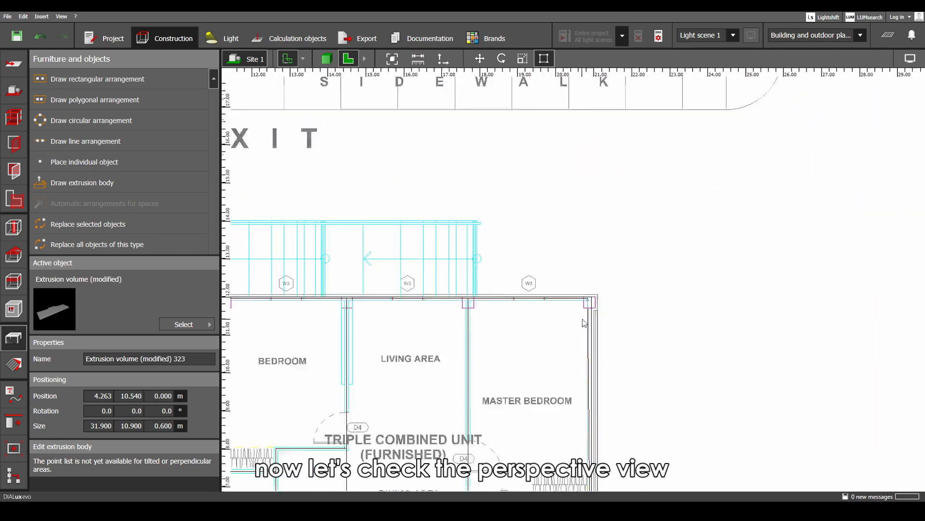
- Inspect the floor, outer walls and raised unit volumes from several angles in the 3D view
scroll(582, 323, down, 3)
middle_drag(582, 323, 831, 253)
scroll(646, 250, down, 1)
middle_drag(647, 250, 693, 270)
click(325, 62)
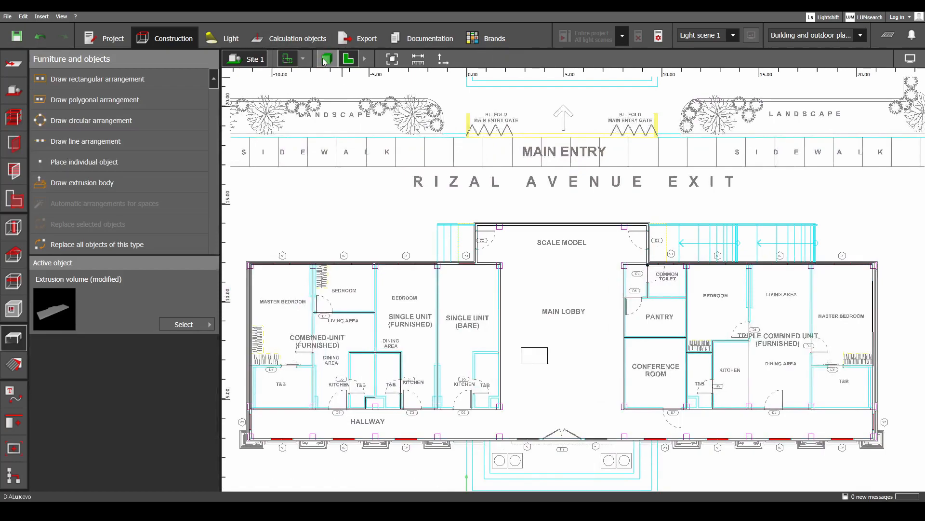
right_drag(544, 243, 483, 228)
middle_drag(541, 288, 517, 267)
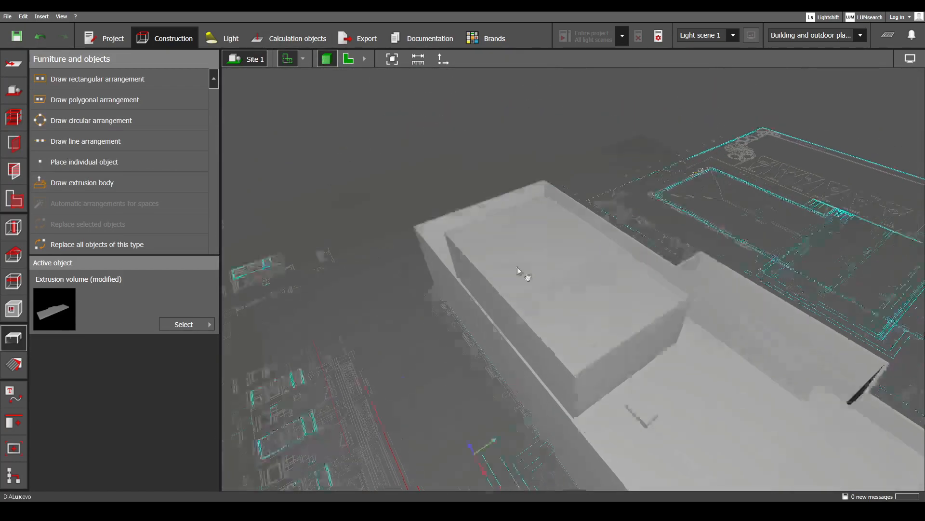
right_drag(525, 268, 428, 215)
middle_drag(670, 383, 525, 198)
right_drag(549, 280, 706, 371)
scroll(653, 351, down, 5)
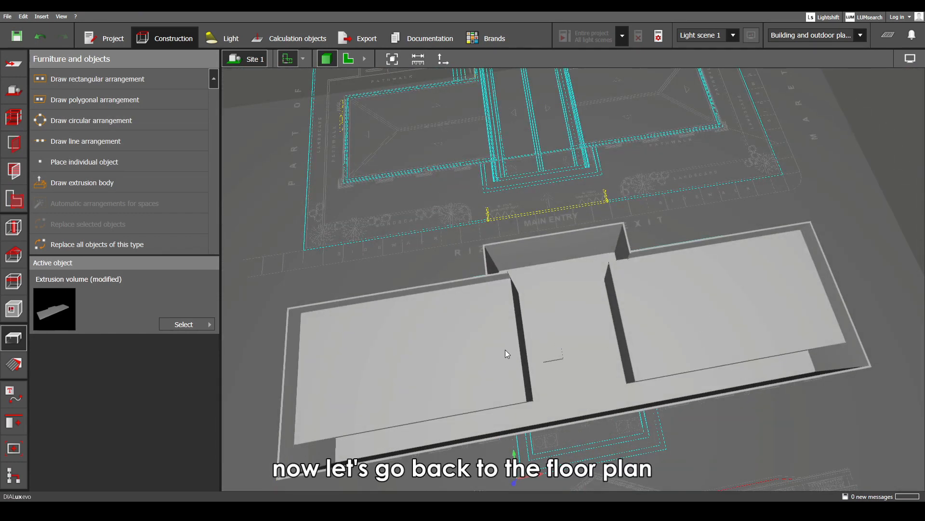
- Return to the plan view and examine the columns along the front facade and the outer corners
click(349, 59)
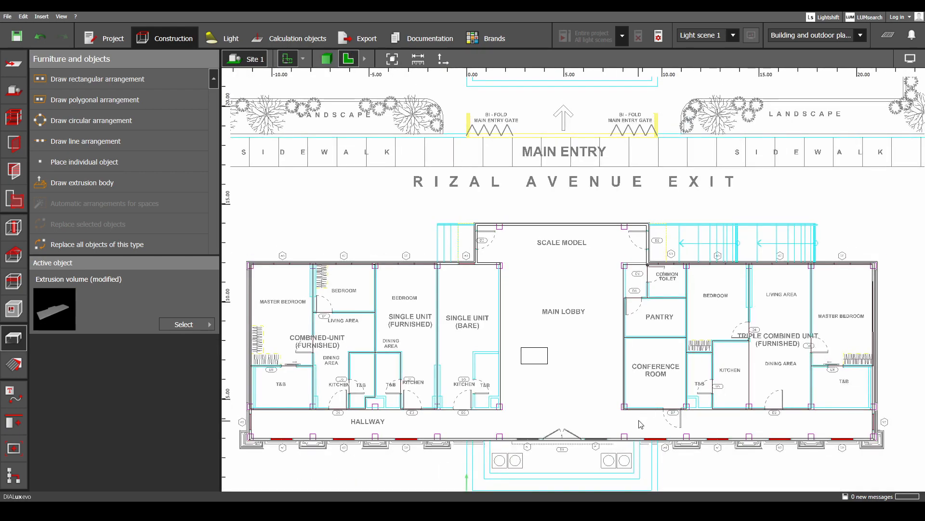
middle_drag(640, 424, 659, 307)
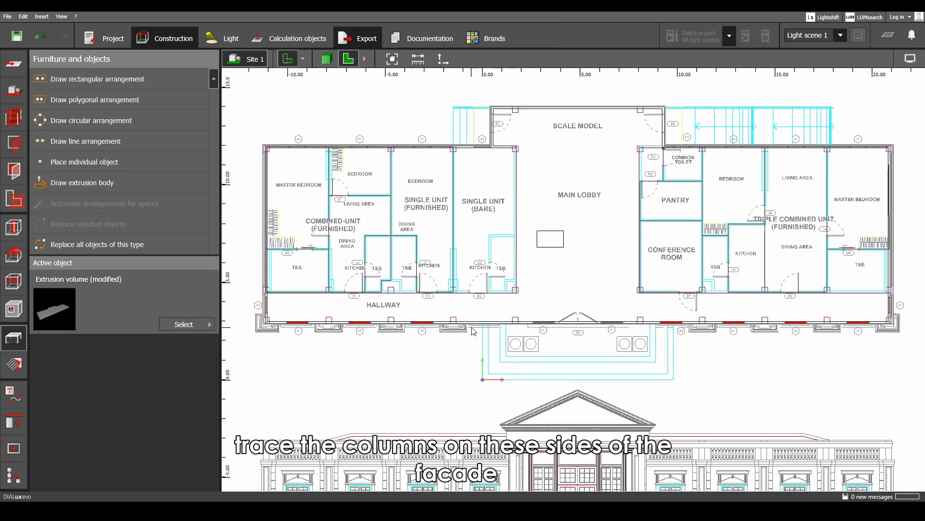
scroll(472, 331, up, 2)
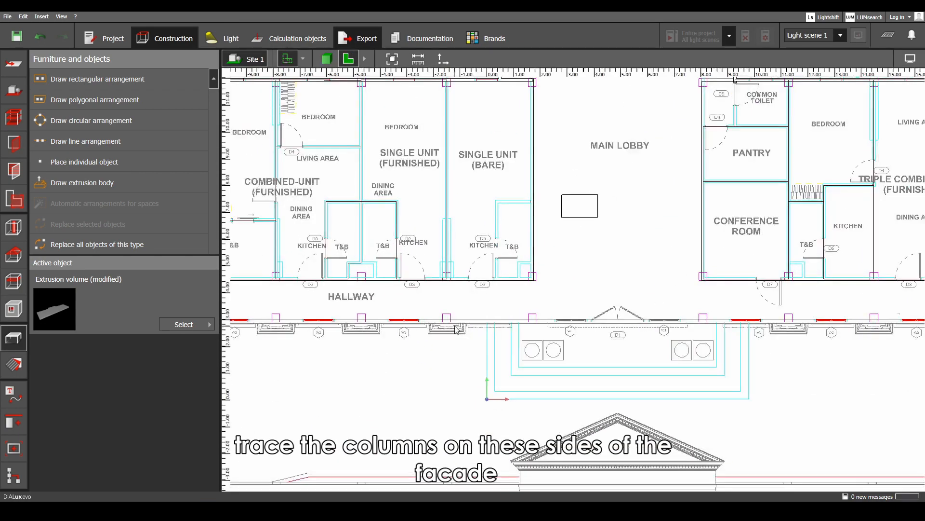
middle_drag(456, 327, 655, 341)
scroll(523, 335, up, 2)
scroll(477, 347, down, 5)
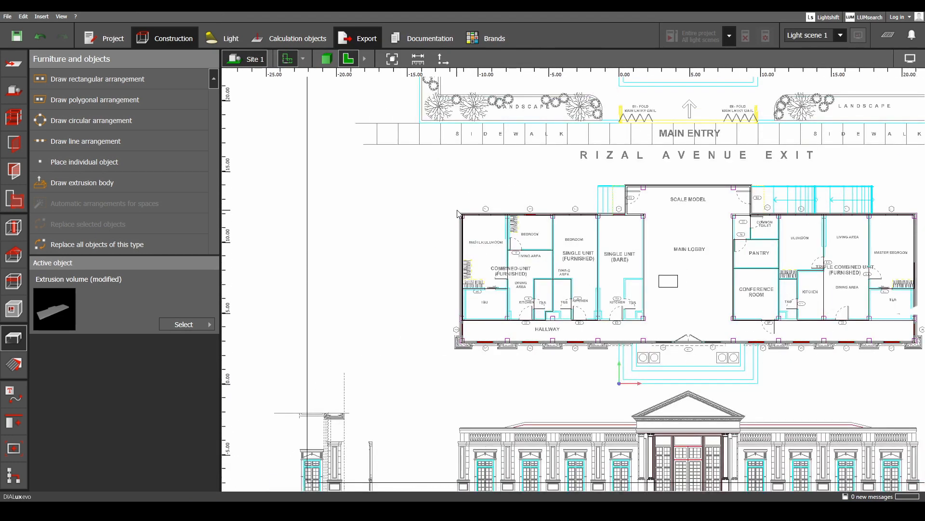
scroll(489, 362, up, 5)
scroll(527, 326, up, 2)
middle_drag(896, 277, 511, 384)
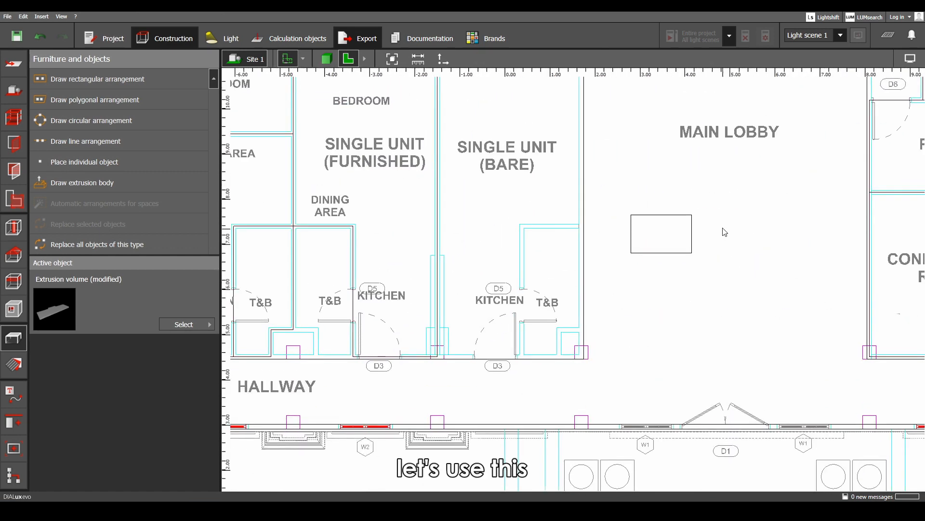
- Move the small box from the main lobby onto the column at the building's front left corner
click(650, 231)
right_click(668, 225)
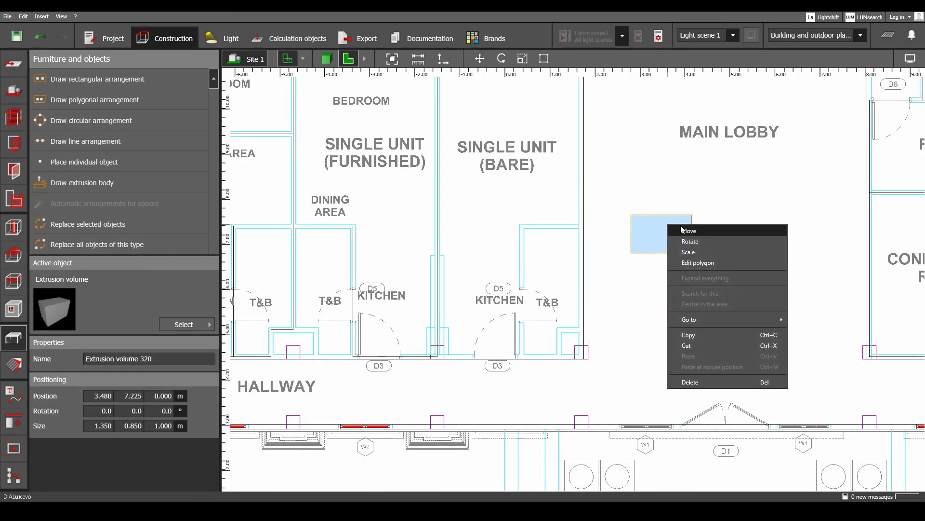
click(672, 230)
scroll(651, 298, down, 1)
middle_drag(651, 298, 778, 250)
drag(808, 187, 339, 352)
middle_drag(358, 354, 702, 312)
scroll(705, 315, up, 5)
drag(692, 290, 575, 259)
- Scale the box to 0.300 m by 0.300 m so it covers the front left corner column
right_click(560, 270)
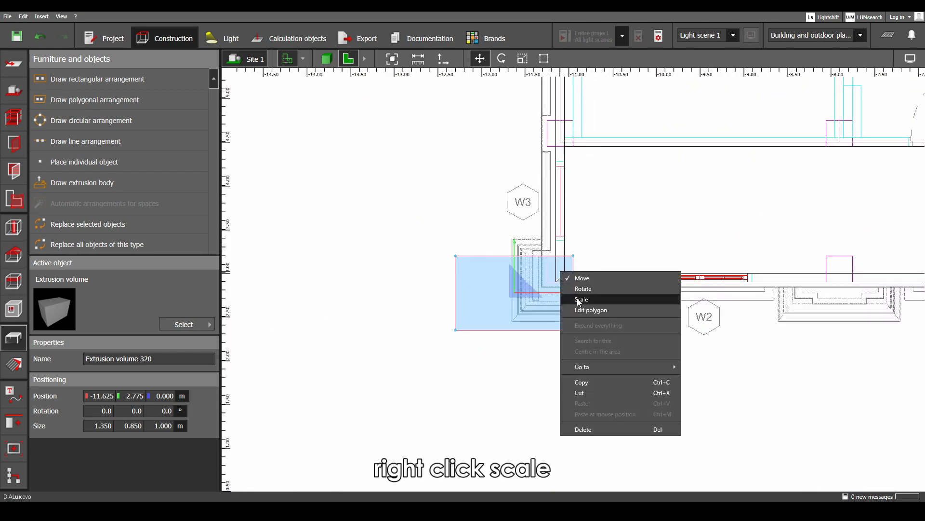
click(583, 300)
scroll(464, 288, up, 1)
drag(453, 276, 572, 275)
drag(587, 343, 598, 282)
scroll(597, 284, up, 2)
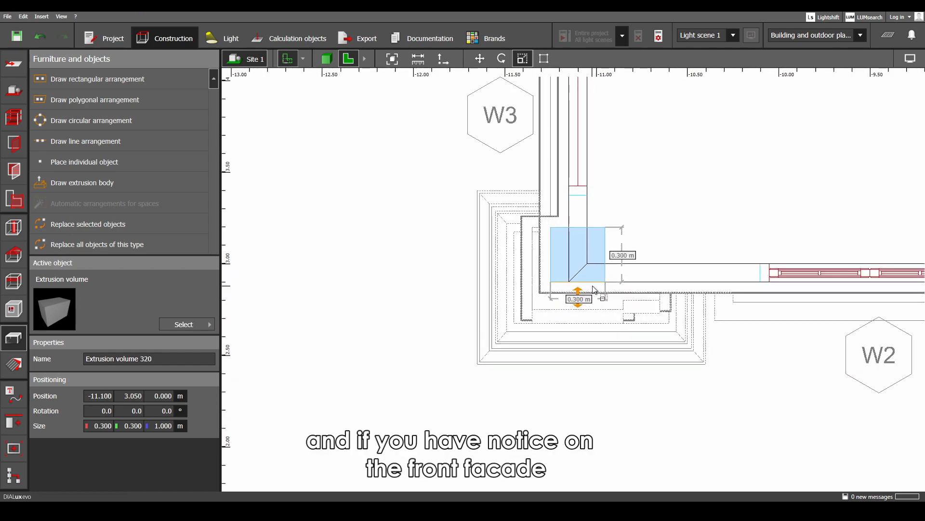
- Examine the front elevation to see how the facade columns relate to the exterior wall
scroll(593, 290, down, 9)
middle_drag(660, 355, 566, 248)
scroll(566, 314, up, 2)
scroll(550, 311, up, 1)
scroll(552, 314, up, 2)
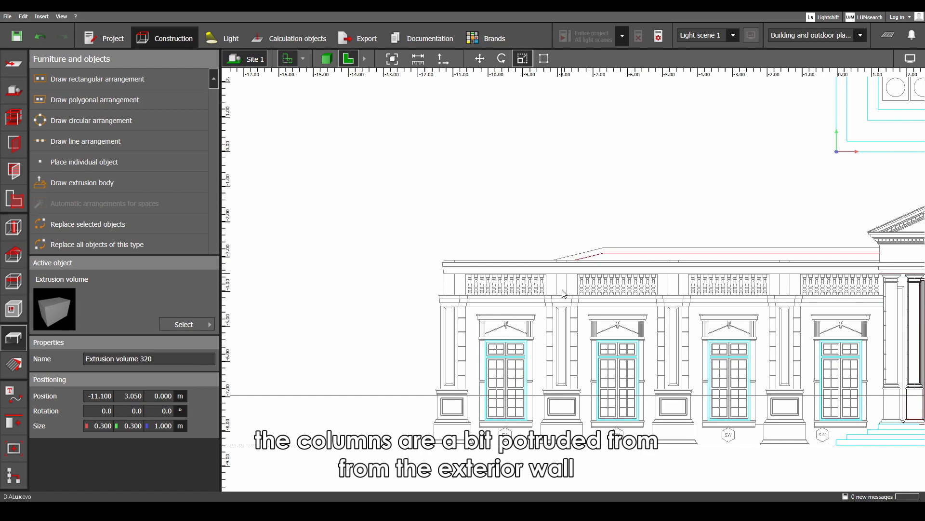
scroll(562, 290, down, 3)
- Stretch the corner column's outer edges slightly beyond the exterior wall faces, to 0.303 m wide and 0.307 m deep
middle_drag(498, 130, 550, 280)
scroll(548, 281, up, 10)
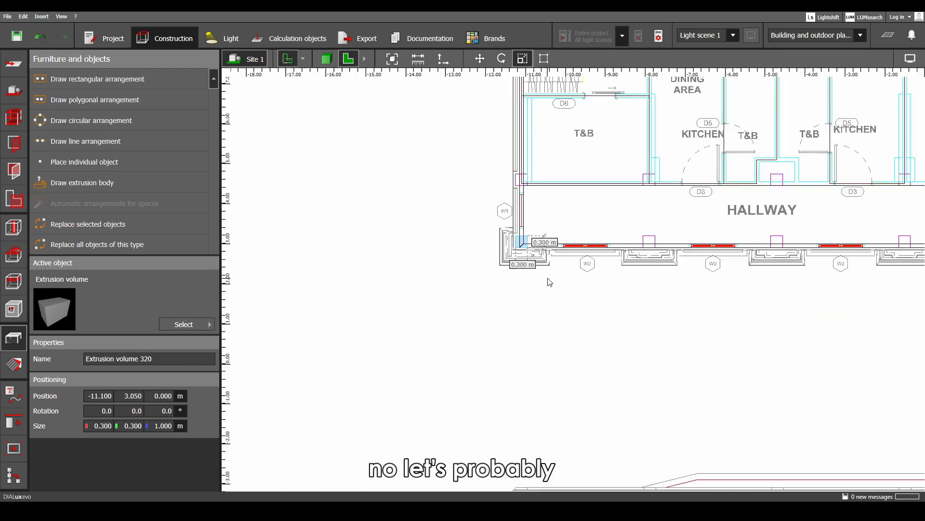
scroll(521, 246, up, 8)
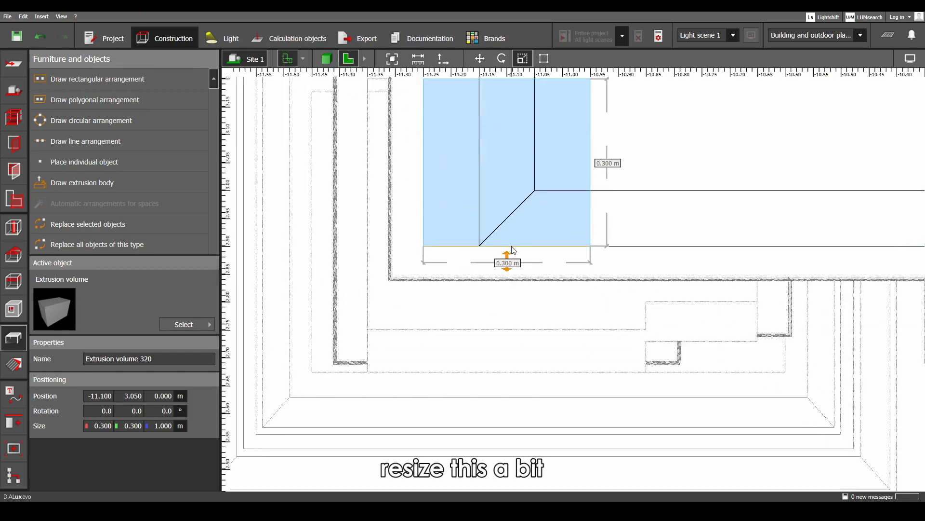
drag(511, 246, 512, 252)
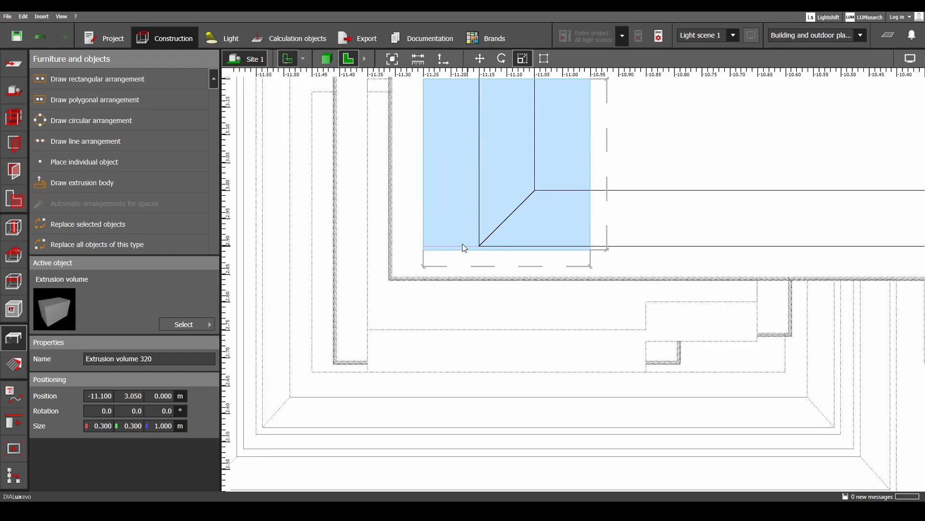
drag(424, 229, 422, 230)
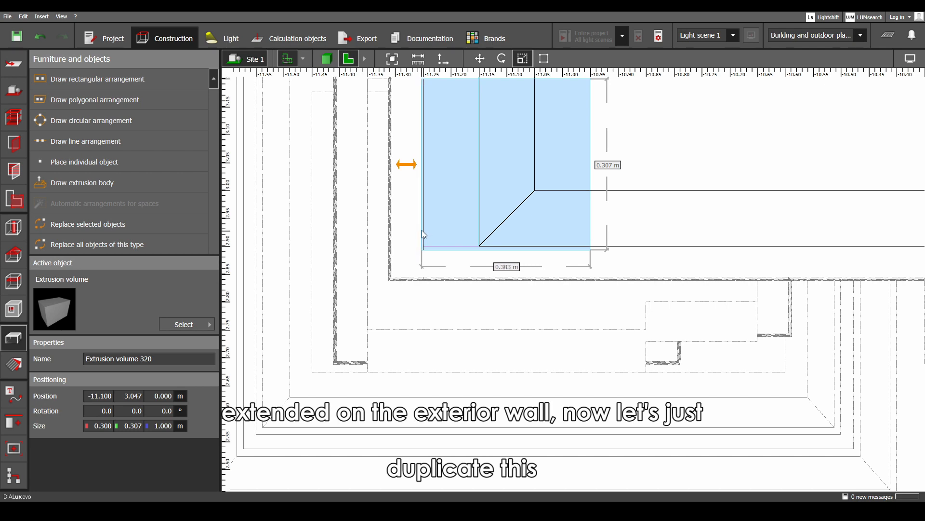
- Set the front left corner column's height to 5.3 m
scroll(481, 261, down, 6)
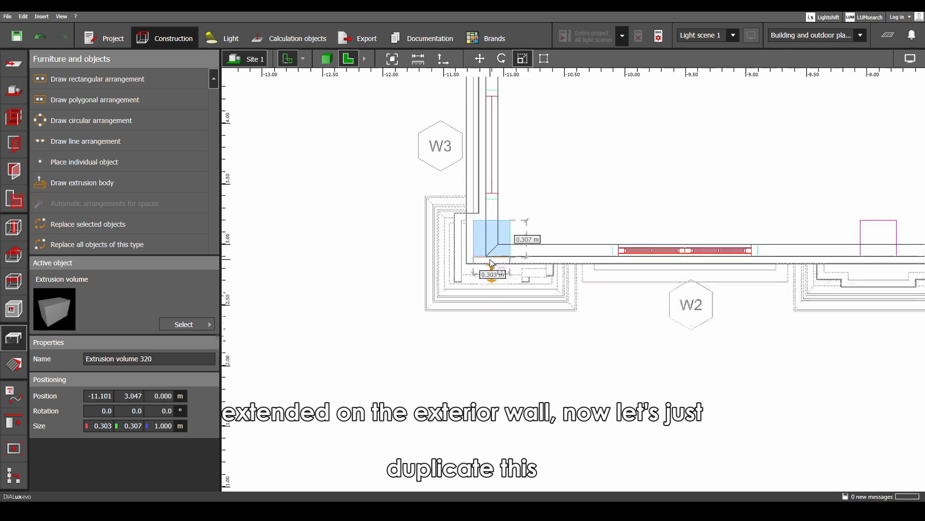
scroll(612, 284, down, 3)
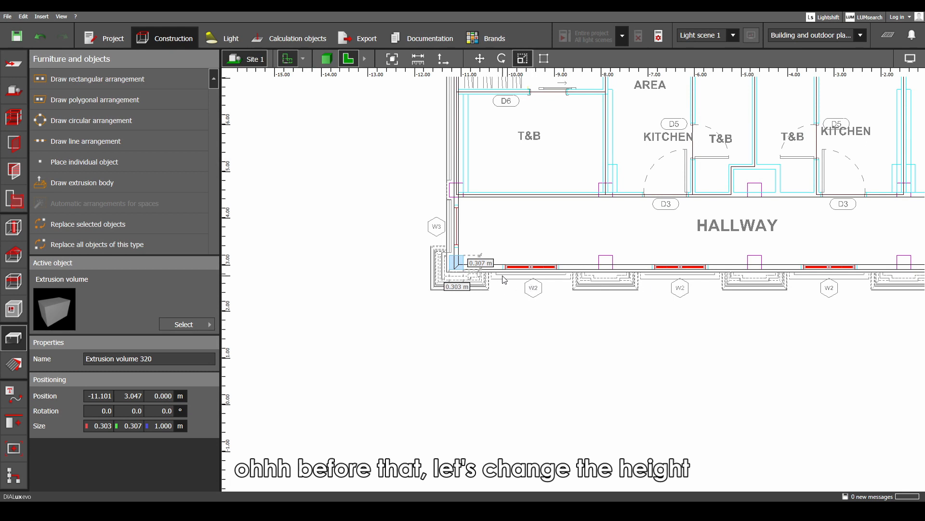
click(169, 426)
text(5.3)
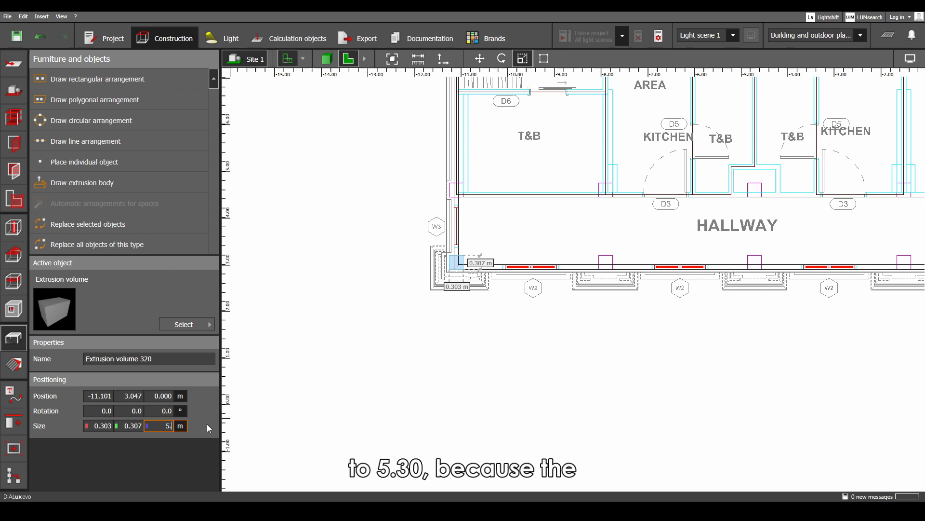
key(Return)
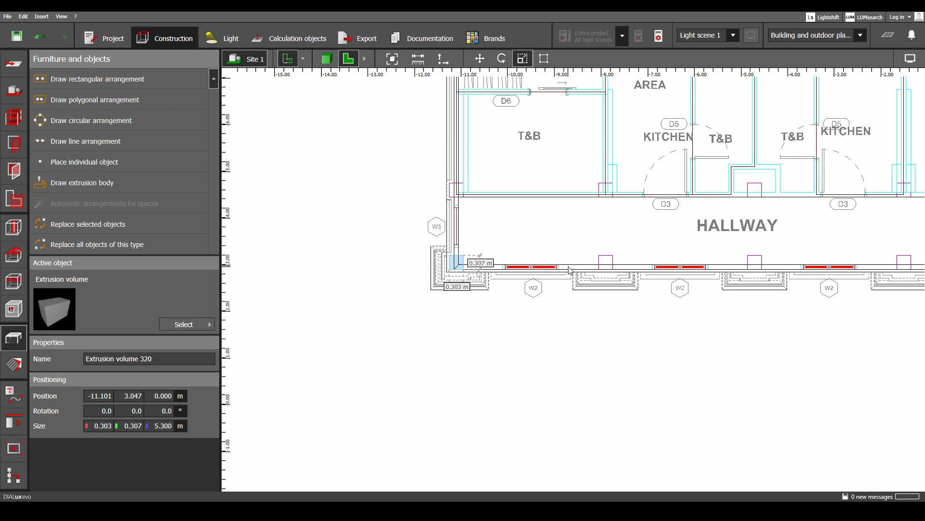
click(569, 268)
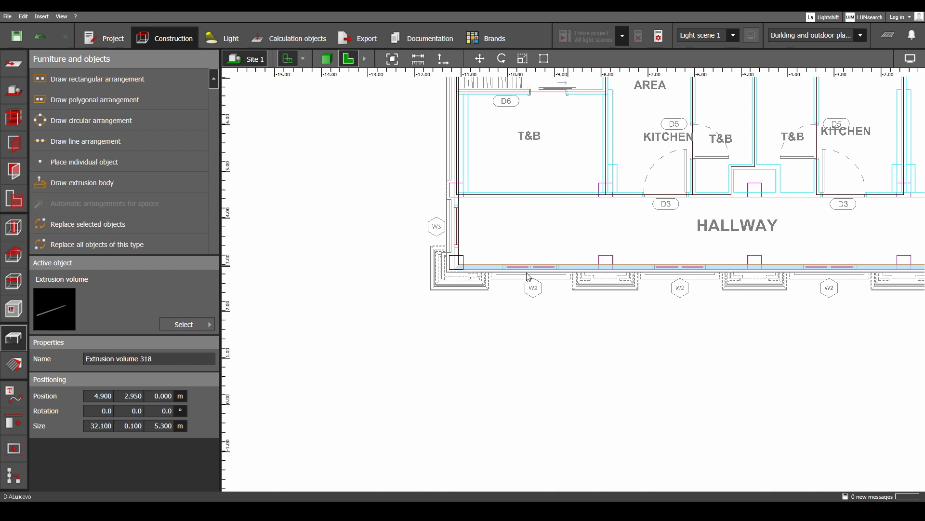
- Duplicate the front left corner column onto the next two column positions along the hallway's front wall
click(464, 261)
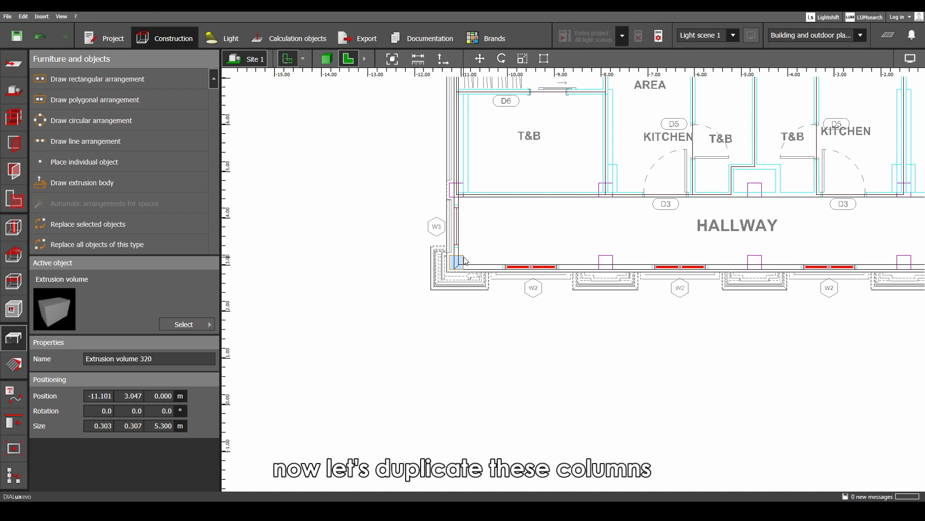
key(ctrl+c)
key(ctrl+v)
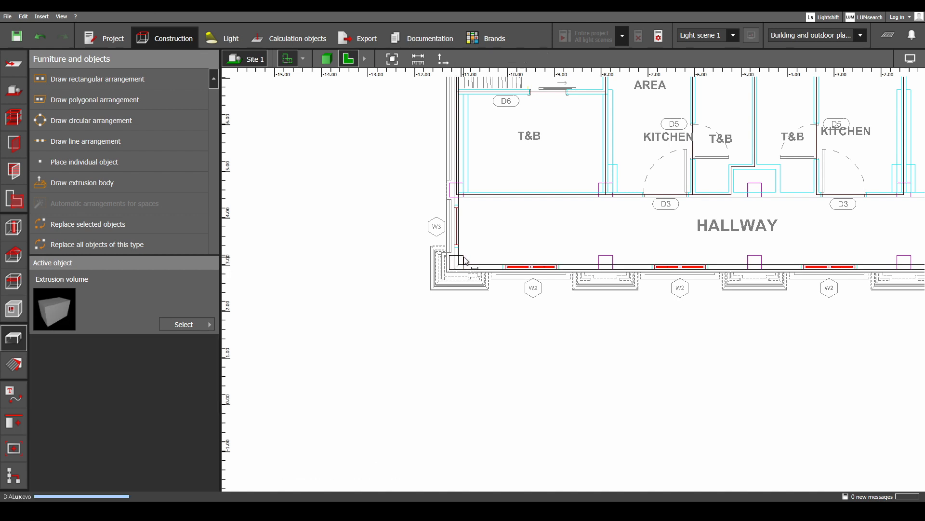
drag(464, 257, 592, 261)
click(613, 256)
key(ctrl+c)
key(ctrl+v)
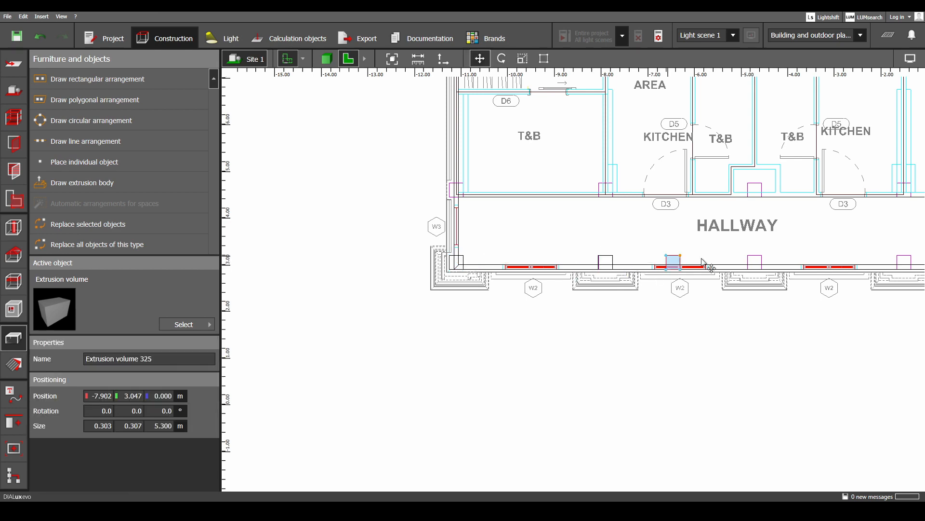
drag(762, 256, 762, 256)
- Duplicate the column onto the following two front wall positions, at X -1.501 m and X 1.699 m
middle_drag(808, 286, 481, 300)
key(ctrl+c)
key(ctrl+v)
drag(436, 269, 584, 269)
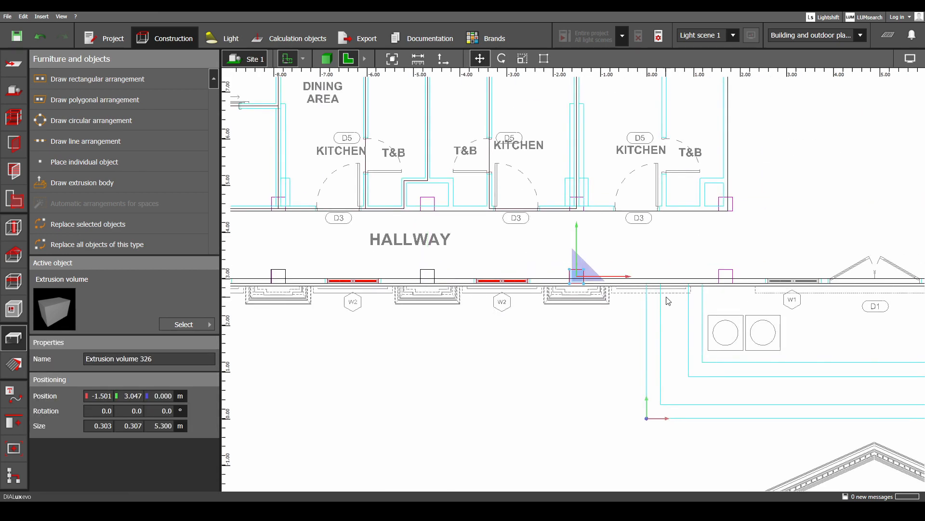
middle_drag(749, 314, 523, 320)
drag(359, 277, 507, 276)
- Duplicate the column across the main entrance onto the front wall position at X 8.099 m
middle_drag(686, 355, 455, 346)
scroll(386, 337, up, 2)
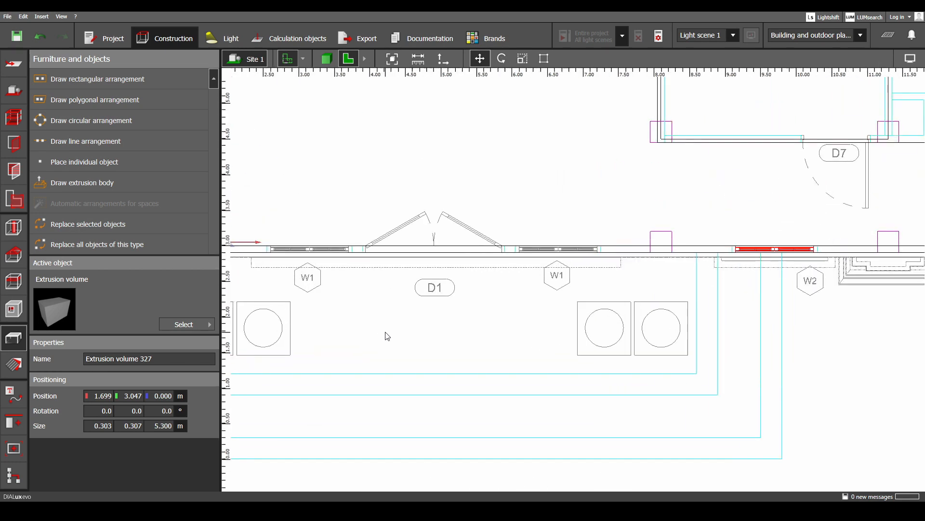
middle_drag(386, 336, 567, 320)
scroll(725, 339, down, 2)
middle_drag(725, 339, 635, 345)
key(ctrl+c)
key(ctrl+v)
drag(420, 267, 728, 265)
- Duplicate the column onto the next two front wall positions beyond the main entrance, starting at X 11.299 m
middle_drag(827, 293, 557, 306)
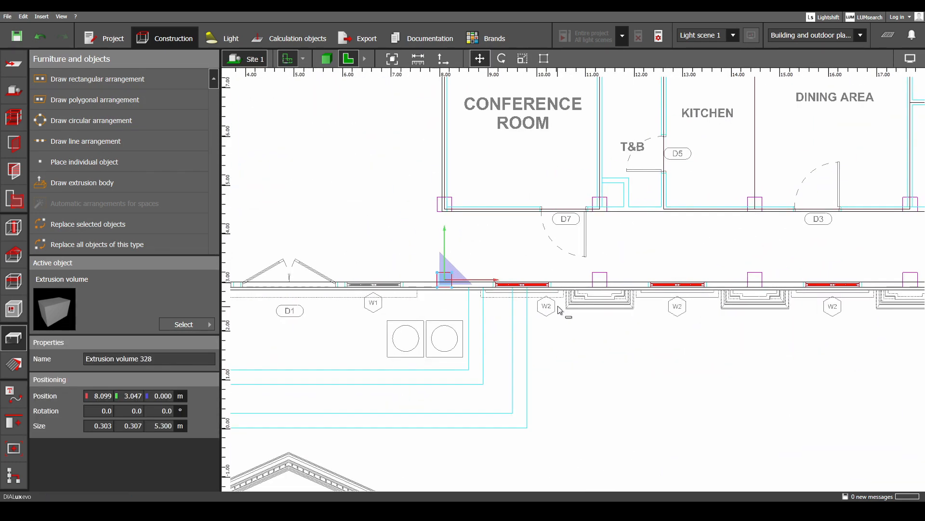
key(ctrl+c)
key(ctrl+v)
drag(467, 279, 622, 279)
middle_drag(743, 317, 523, 351)
key(ctrl+c)
key(ctrl+v)
drag(388, 306, 544, 307)
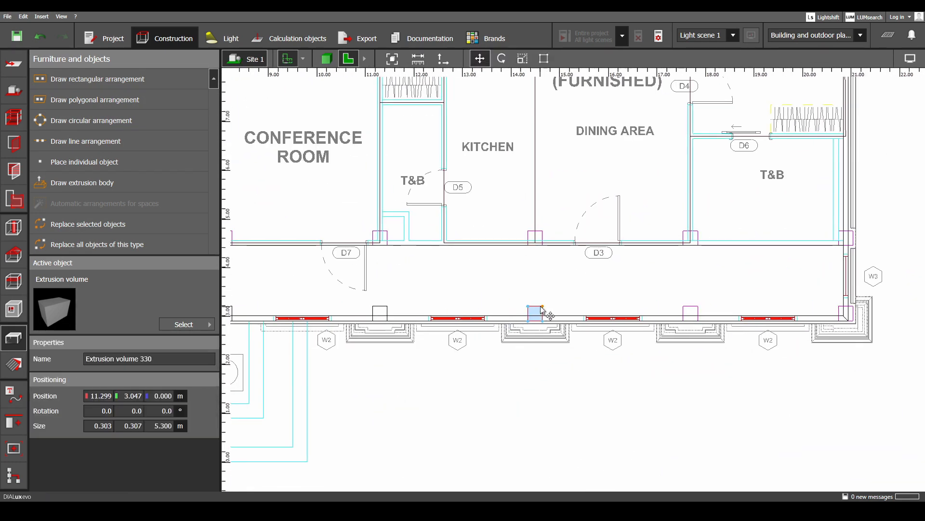
- Duplicate the column onto the last two front positions, at X 17.699 m and the front right corner at X 20.901 m
middle_drag(730, 327, 591, 328)
key(ctrl+c)
key(ctrl+v)
drag(405, 308, 704, 313)
middle_drag(647, 318, 576, 318)
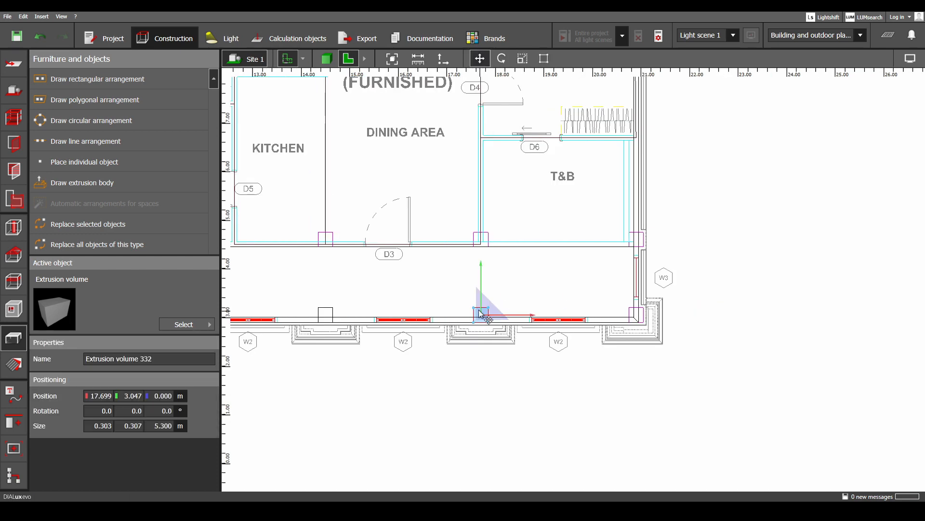
key(ctrl+c)
key(ctrl+v)
drag(478, 311, 635, 312)
- Duplicate the column along the right outer wall, onto the hallway junction at Y 4.597 m and the rear right corner at Y 11.853 m
middle_drag(662, 288, 664, 393)
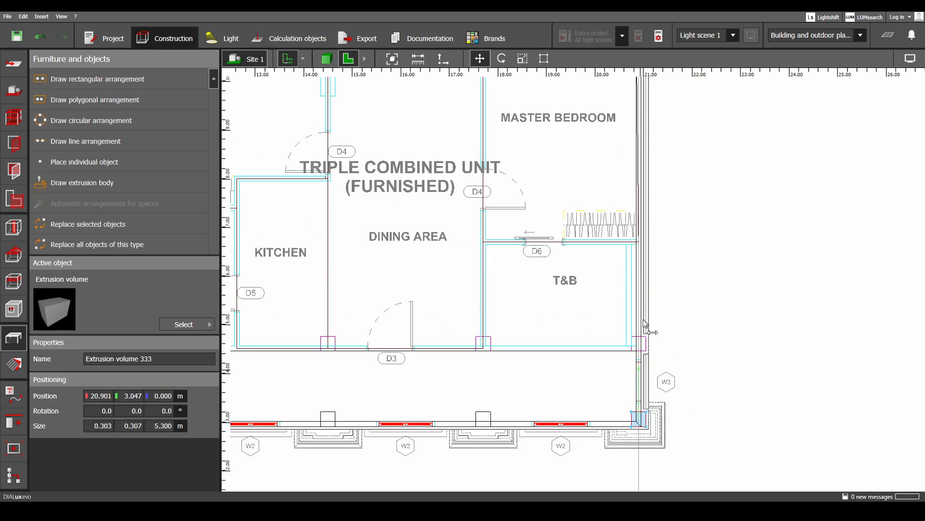
drag(639, 375, 644, 324)
drag(656, 356, 656, 331)
scroll(696, 404, down, 3)
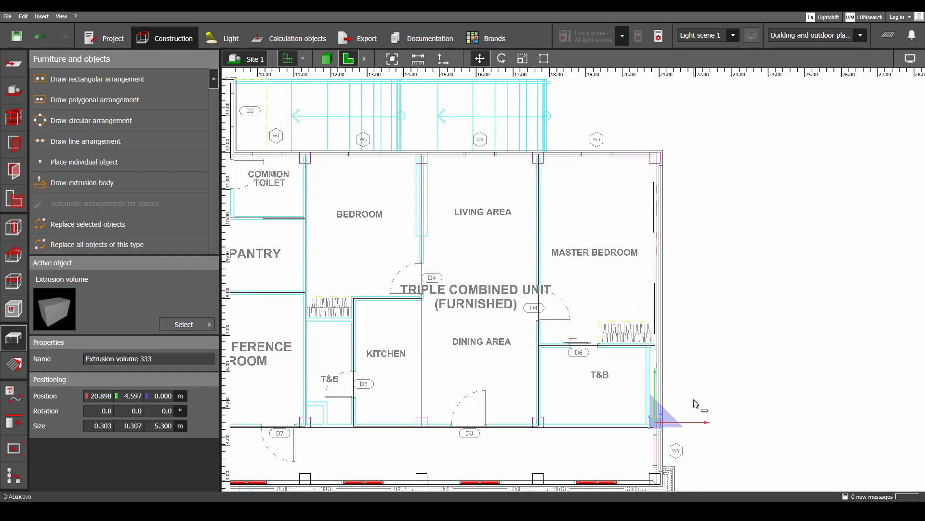
drag(660, 417, 661, 153)
scroll(661, 152, up, 5)
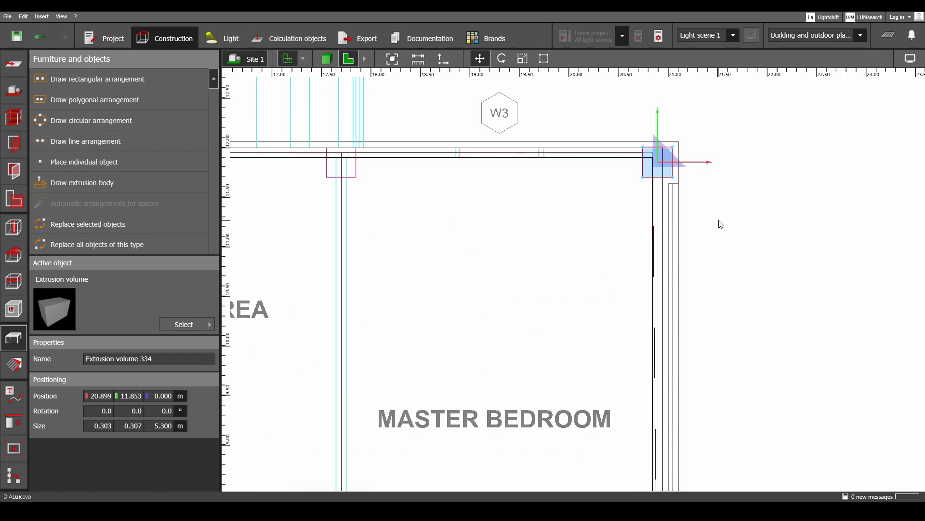
- Duplicate the column onto the rear left corner at X -11.101 m and check the placed columns in the 3D view
scroll(721, 224, down, 6)
drag(858, 243, 340, 237)
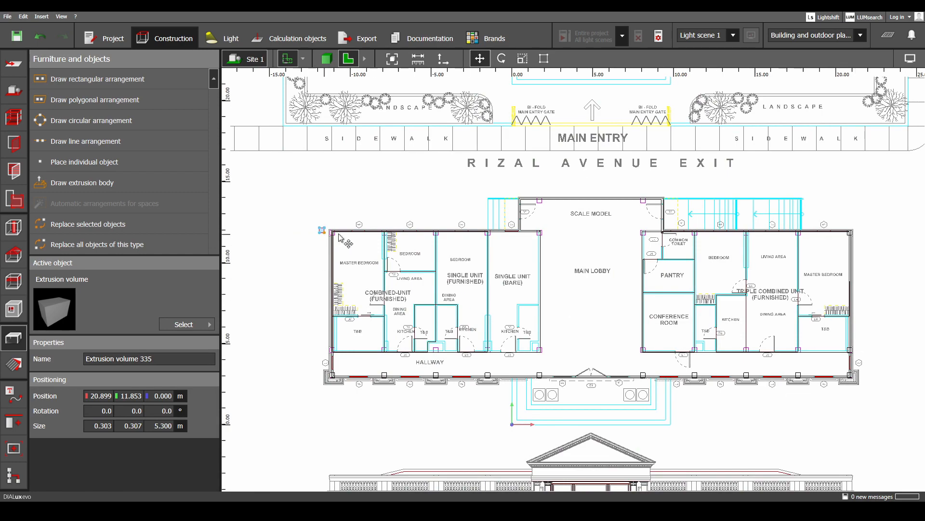
scroll(339, 237, up, 3)
scroll(342, 231, down, 8)
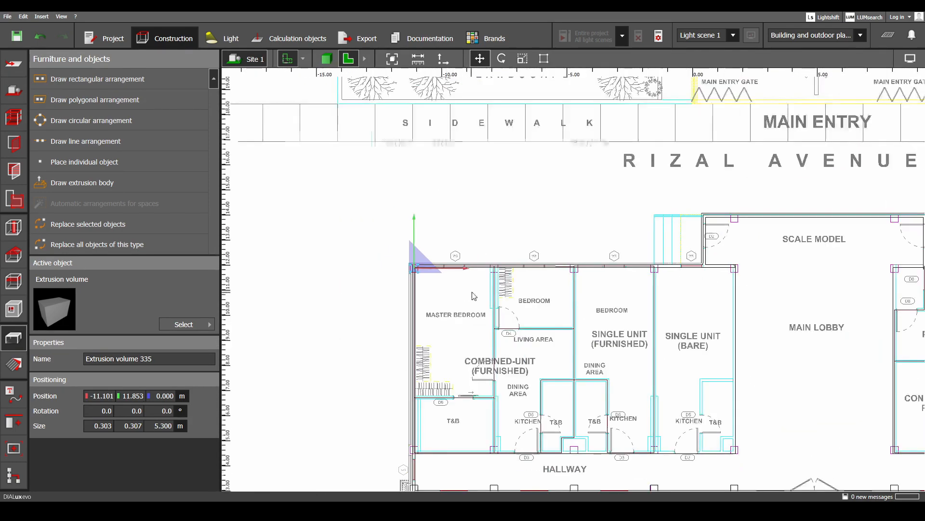
scroll(419, 224, up, 2)
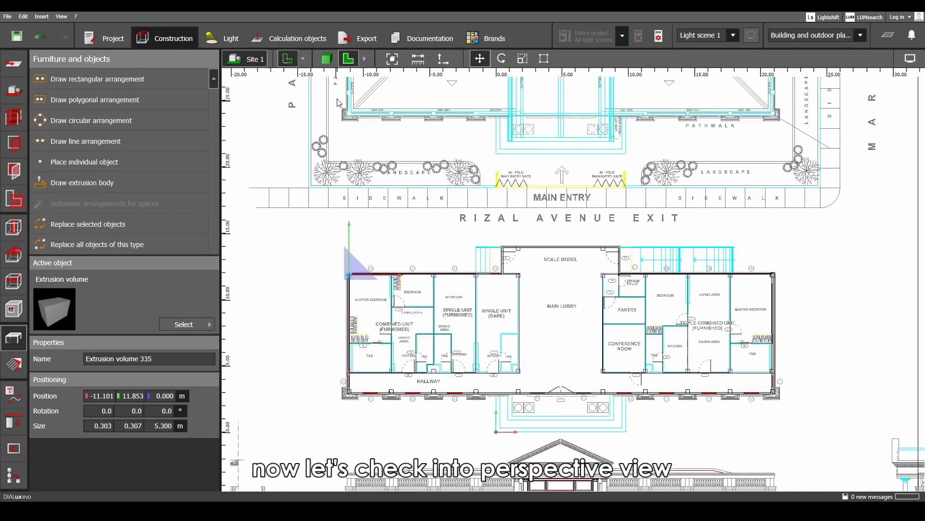
click(327, 59)
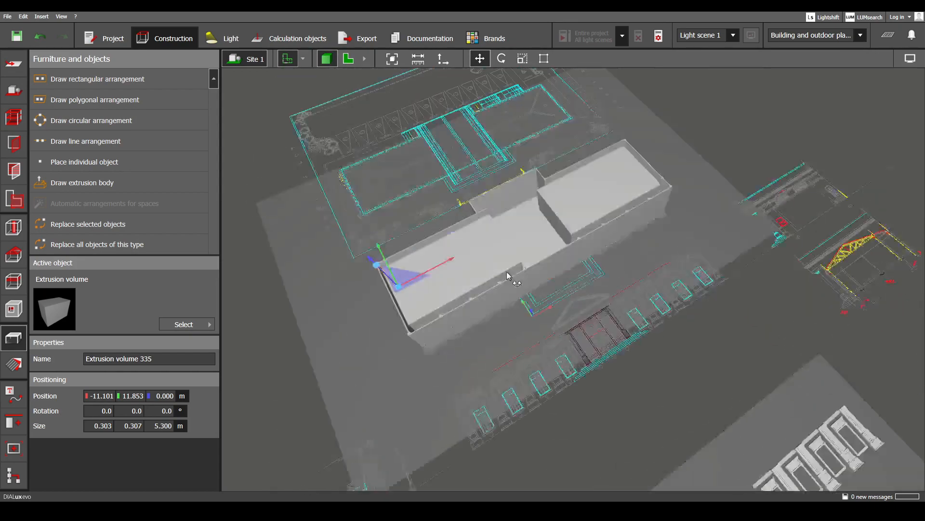
scroll(434, 335, up, 3)
right_drag(454, 348, 430, 383)
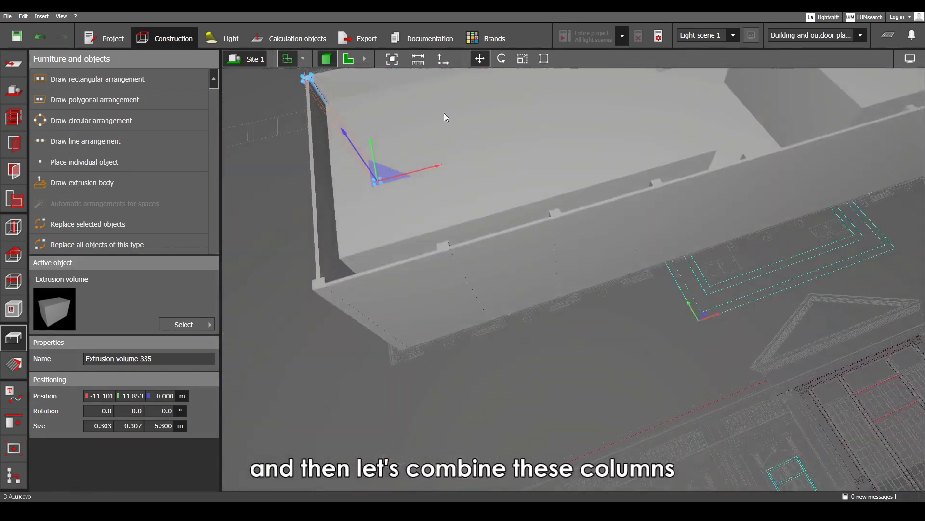
- Select the placed columns along the outer walls in the plan view and combine them into one object
click(355, 59)
scroll(339, 388, up, 5)
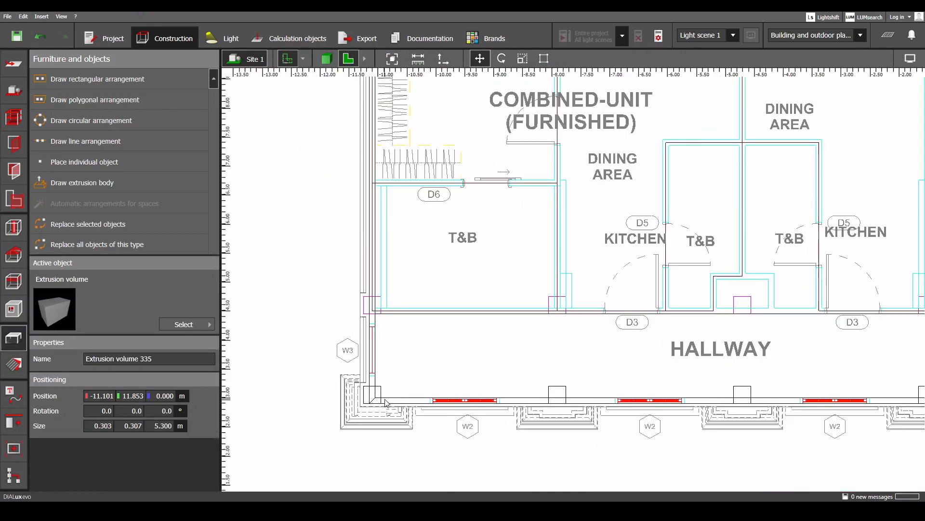
ctrl+click(381, 394)
scroll(383, 395, down, 2)
middle_drag(527, 393, 380, 377)
ctrl+drag(698, 376, 333, 349)
scroll(723, 352, down, 2)
middle_drag(723, 352, 316, 342)
scroll(626, 370, up, 2)
ctrl+drag(714, 358, 357, 330)
middle_drag(807, 322, 665, 412)
ctrl+drag(666, 414, 636, 160)
ctrl+drag(618, 427, 488, 321)
scroll(487, 320, down, 2)
middle_drag(486, 320, 714, 284)
click(6, 428)
click(41, 227)
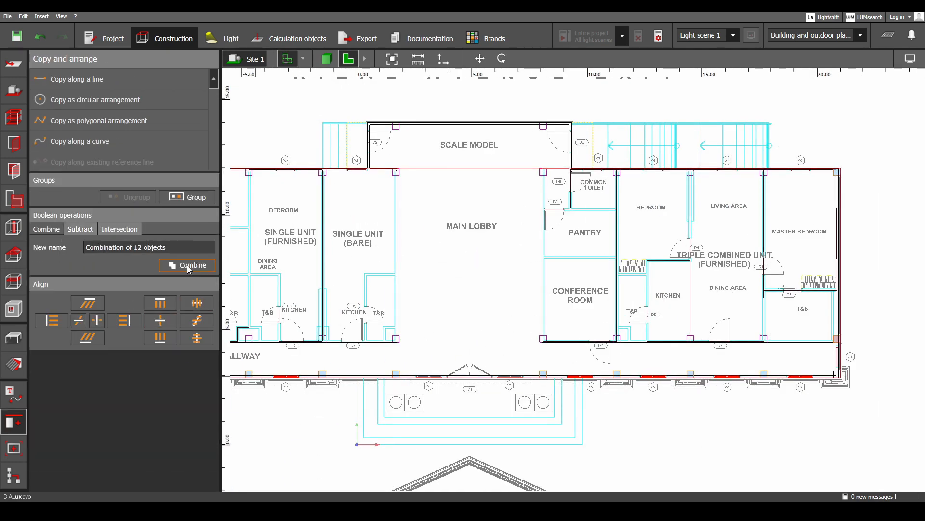
click(185, 264)
- Move the loaded plan so the front left corner of the site development plan's entrance steps lies on the 0,0,0 origin
middle_drag(493, 384, 630, 309)
scroll(683, 349, down, 2)
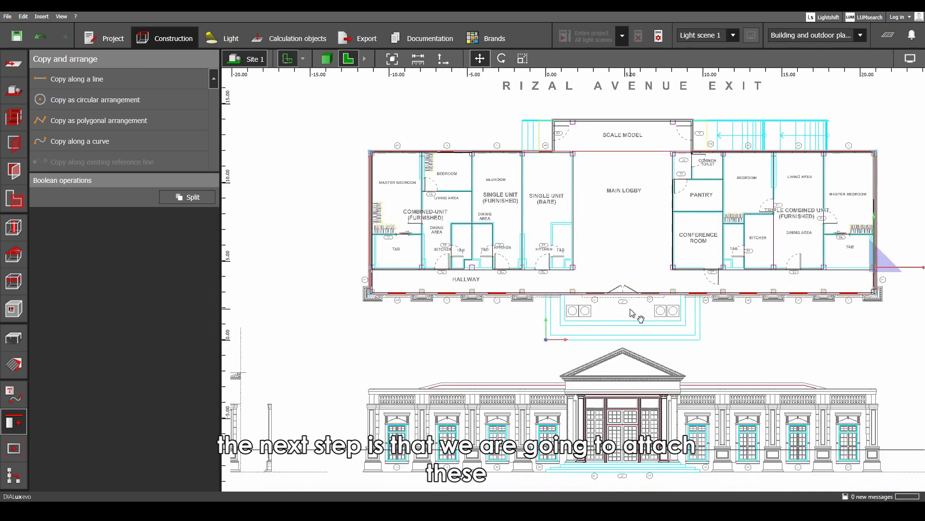
scroll(629, 308, down, 3)
middle_drag(615, 340, 590, 242)
scroll(601, 333, down, 2)
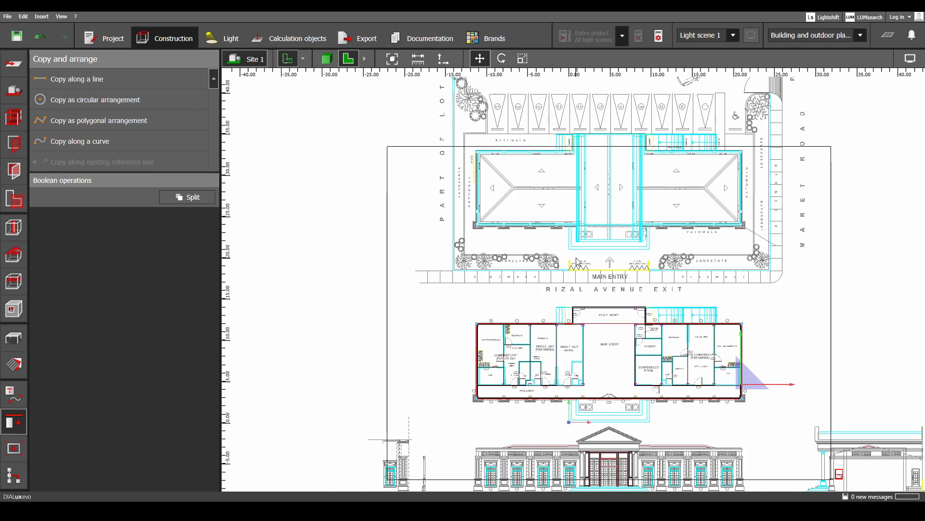
middle_drag(625, 407, 633, 362)
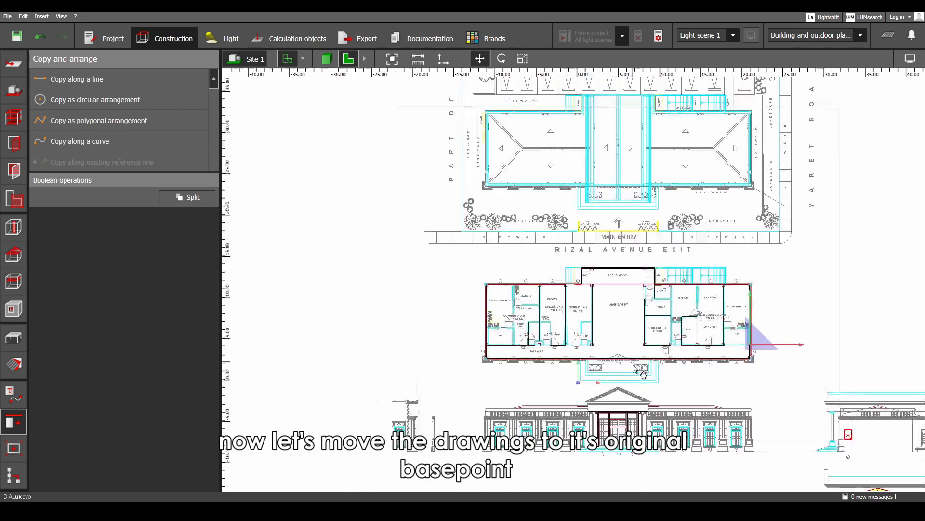
scroll(596, 214, up, 2)
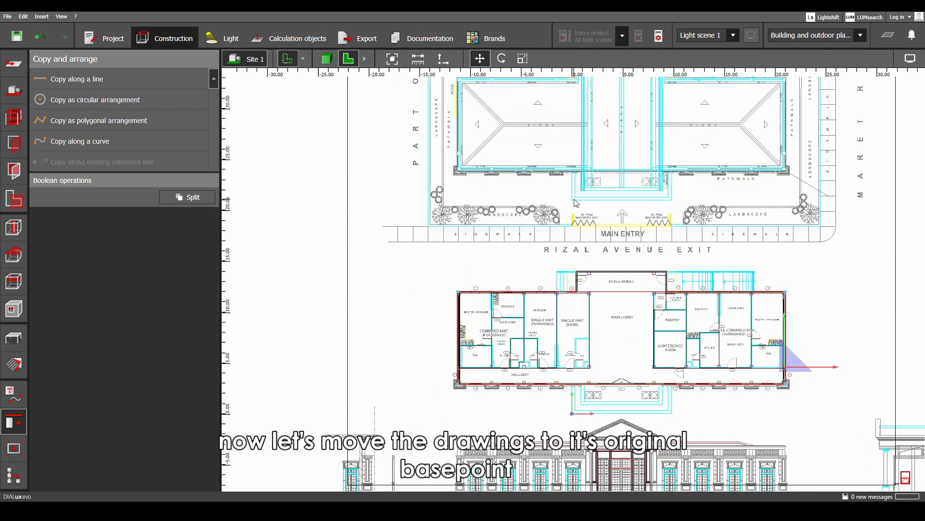
click(13, 64)
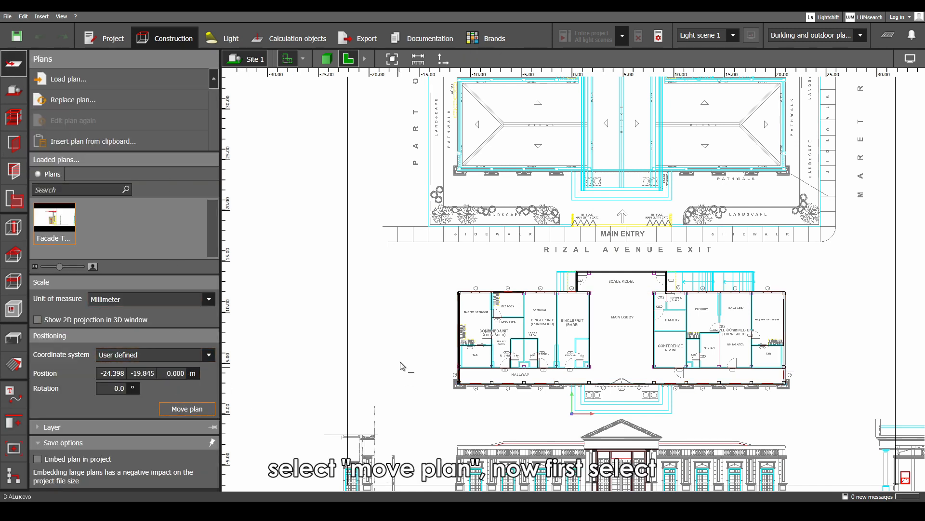
scroll(560, 242, up, 10)
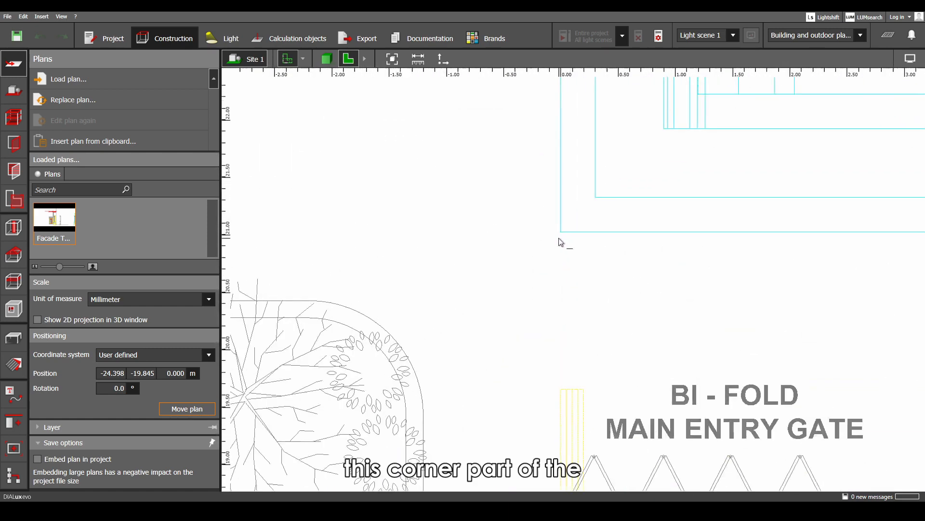
scroll(564, 240, up, 3)
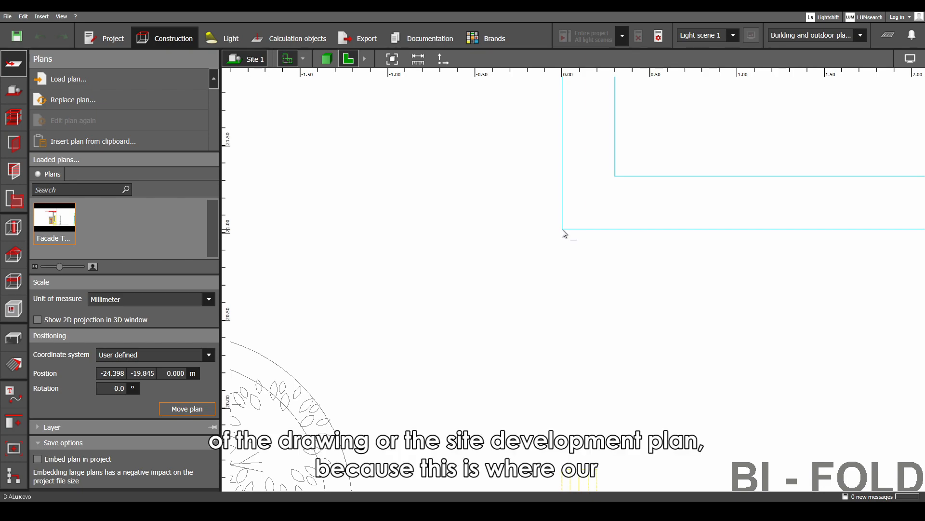
scroll(573, 239, down, 8)
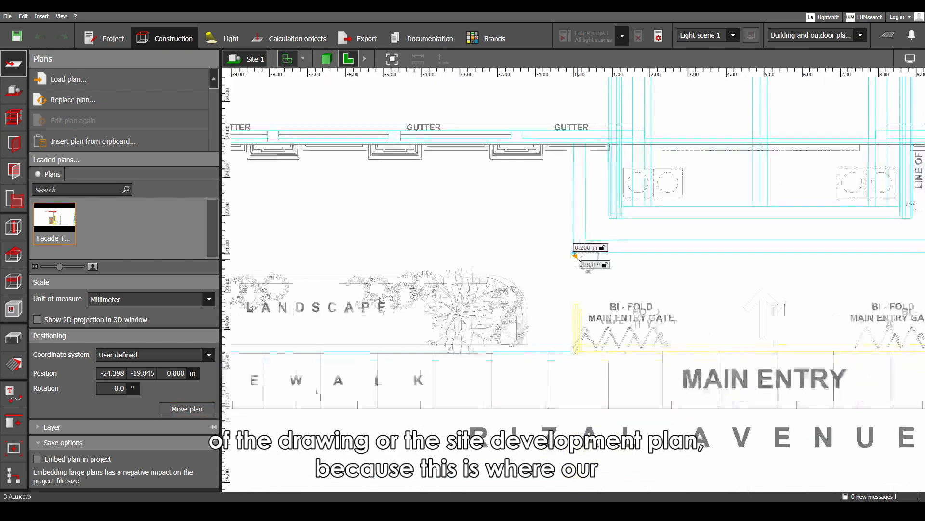
scroll(578, 260, down, 4)
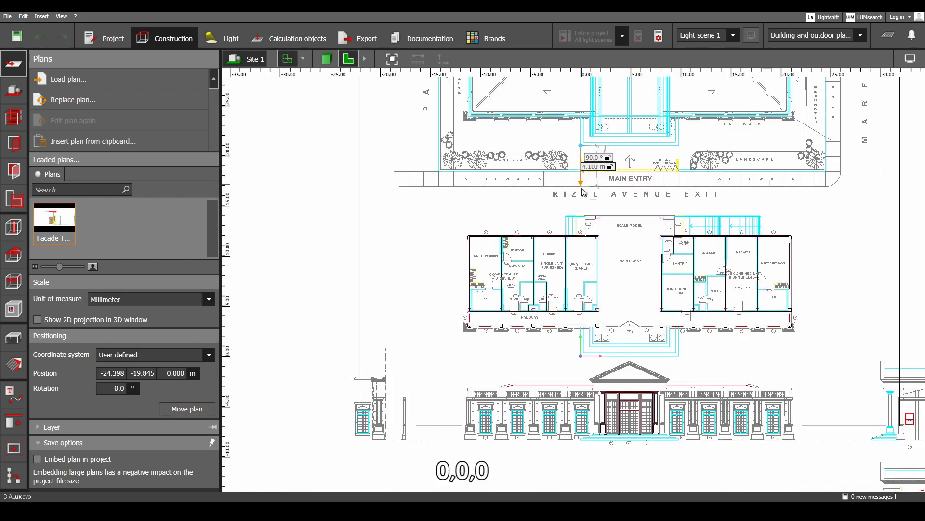
scroll(590, 241, up, 2)
click(573, 458)
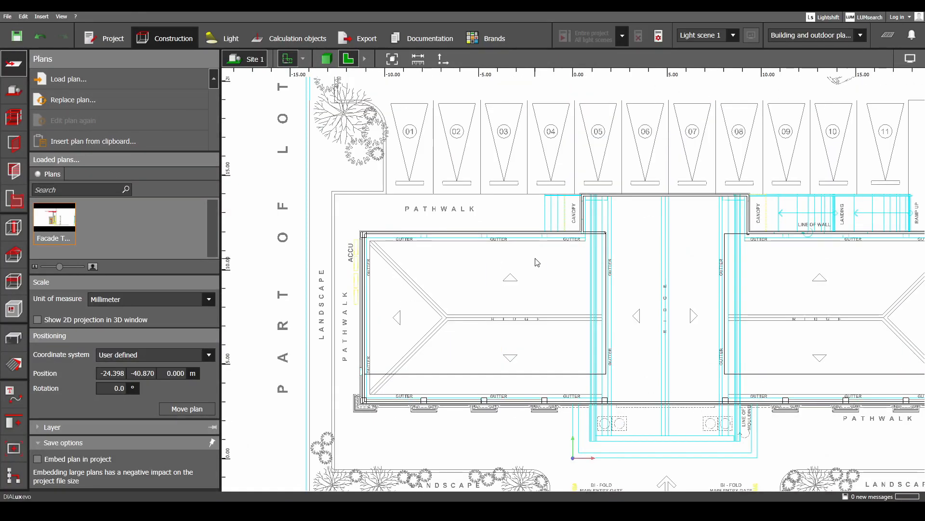
- Examine the columns and window ornaments on the left half of the front elevation drawing
scroll(536, 262, down, 8)
middle_drag(537, 262, 549, 156)
scroll(567, 302, up, 3)
scroll(545, 327, up, 6)
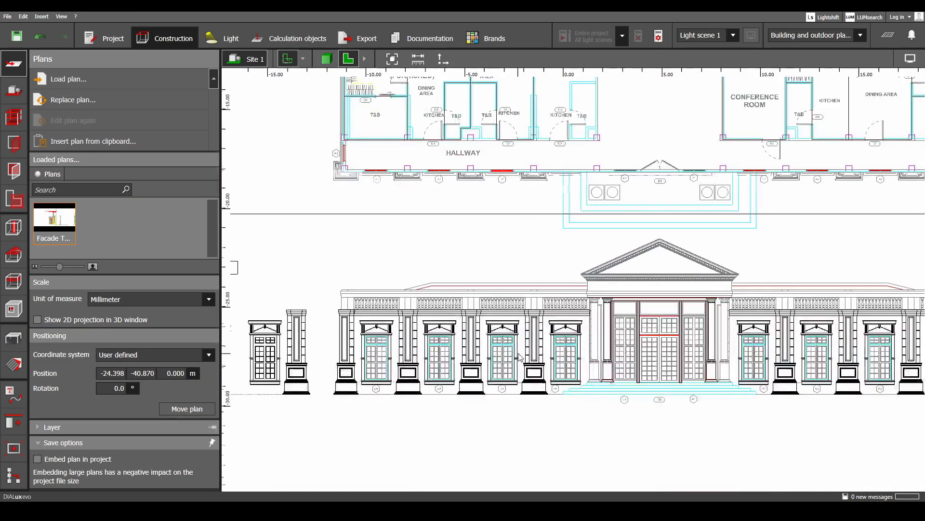
middle_drag(547, 357, 707, 331)
scroll(642, 328, up, 1)
scroll(617, 329, up, 2)
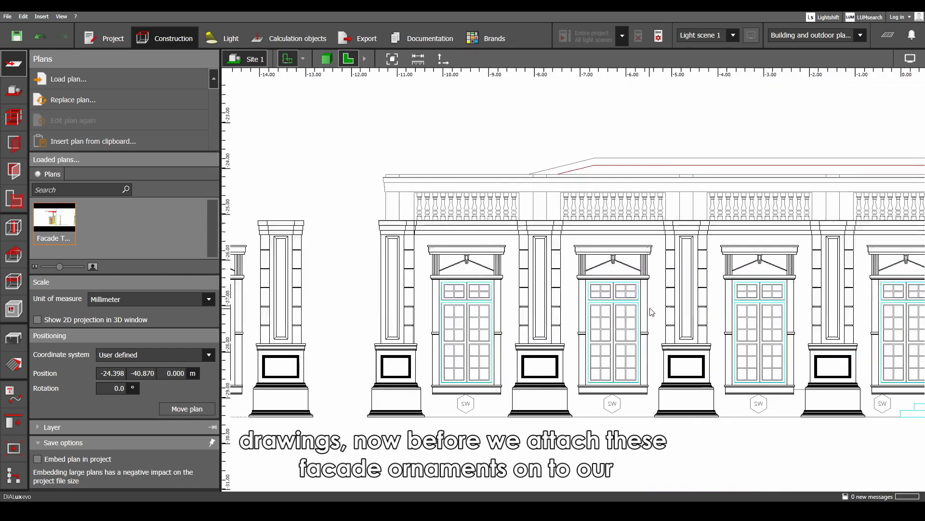
- Examine the windows and baluster niches on the front elevation and compare them with the floor plan and site plan
scroll(661, 277, down, 2)
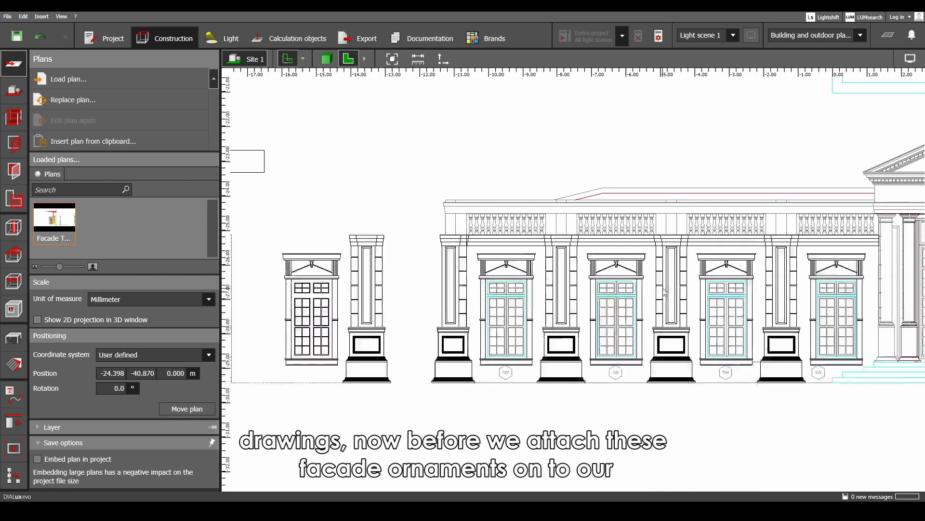
middle_drag(835, 295, 640, 324)
scroll(623, 310, down, 4)
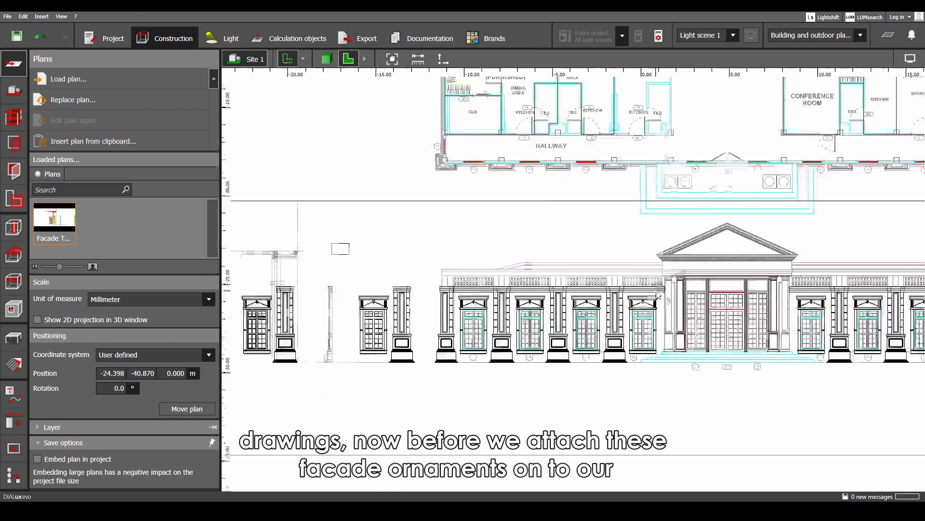
middle_drag(624, 308, 627, 404)
middle_drag(658, 190, 658, 391)
middle_drag(667, 162, 675, 336)
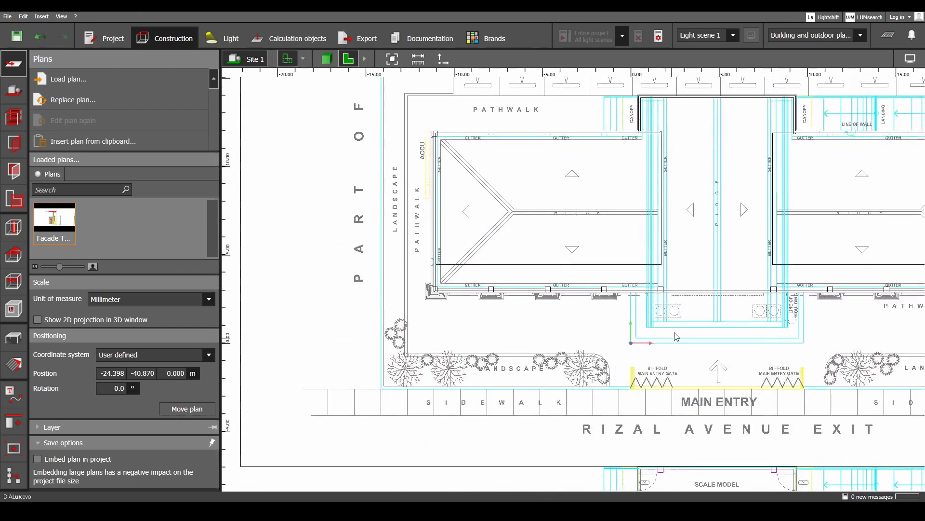
scroll(600, 313, down, 6)
middle_drag(600, 398, 570, 172)
scroll(499, 426, up, 4)
scroll(498, 425, up, 5)
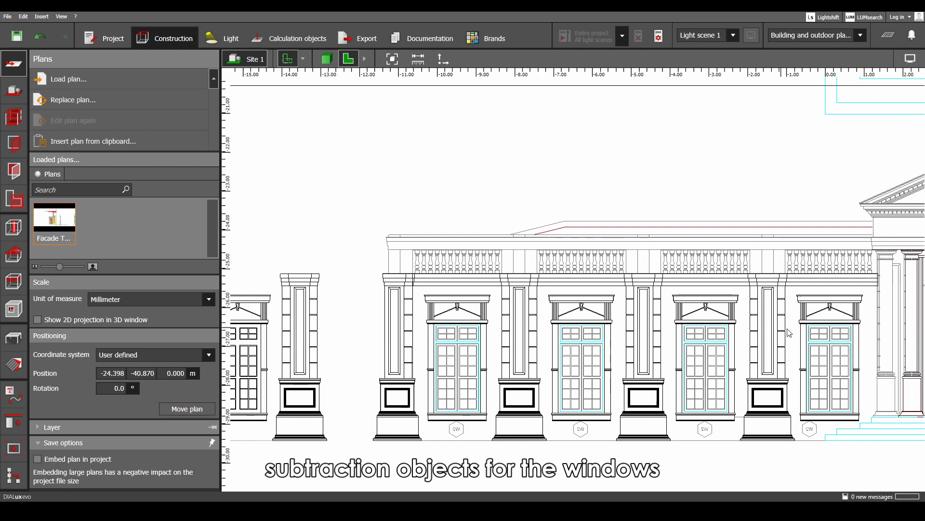
scroll(789, 332, down, 3)
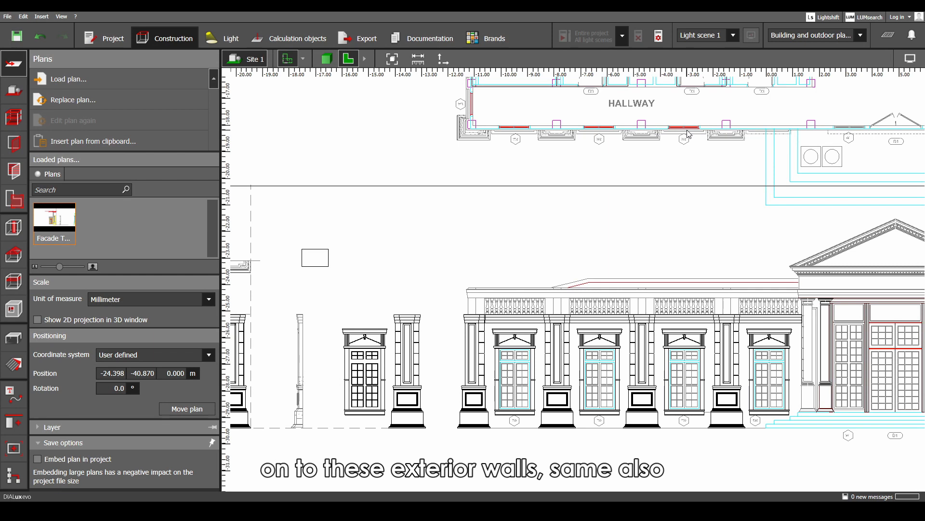
scroll(507, 304, up, 2)
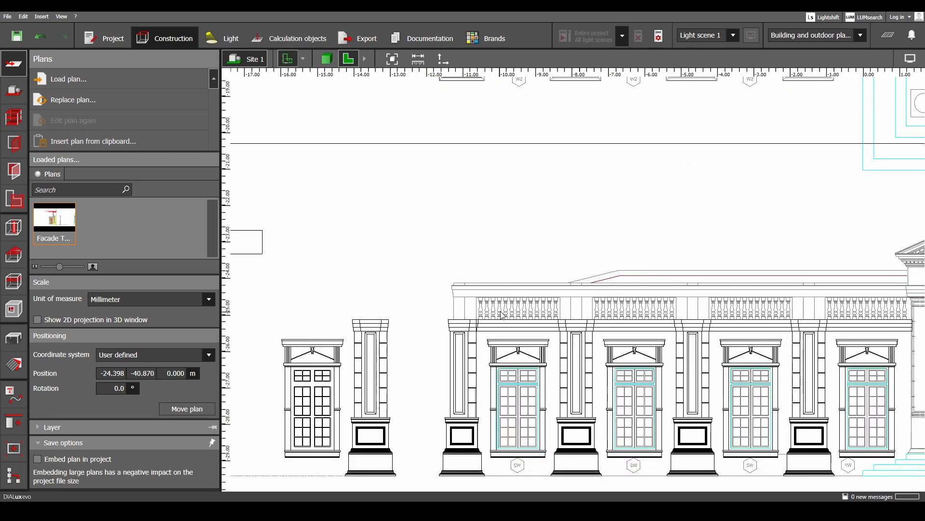
scroll(530, 308, up, 3)
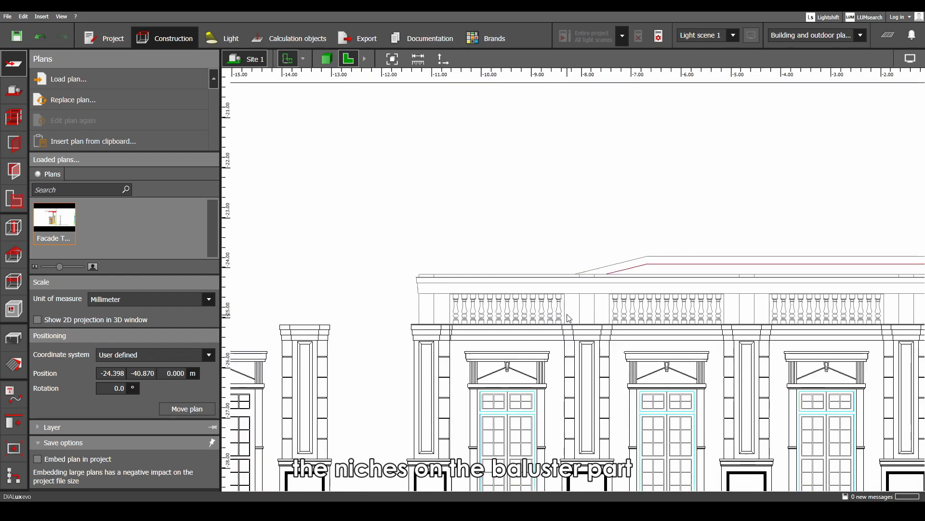
scroll(569, 318, down, 2)
middle_drag(667, 316, 465, 318)
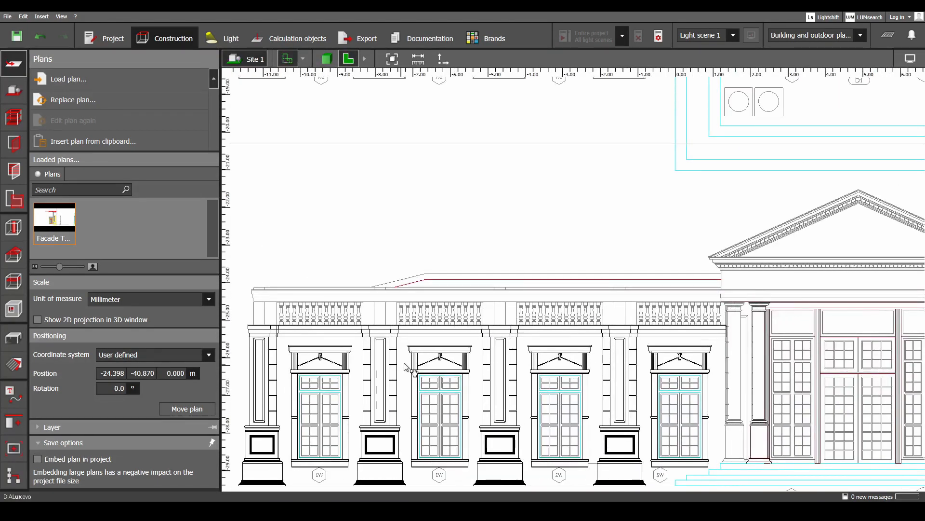
- Duplicate the standalone 1.000 x 0.650 m rectangular volume and align the copy with the lower right corner of the left wing's outermost window
middle_drag(405, 364, 596, 266)
scroll(532, 222, up, 2)
middle_drag(533, 219, 767, 256)
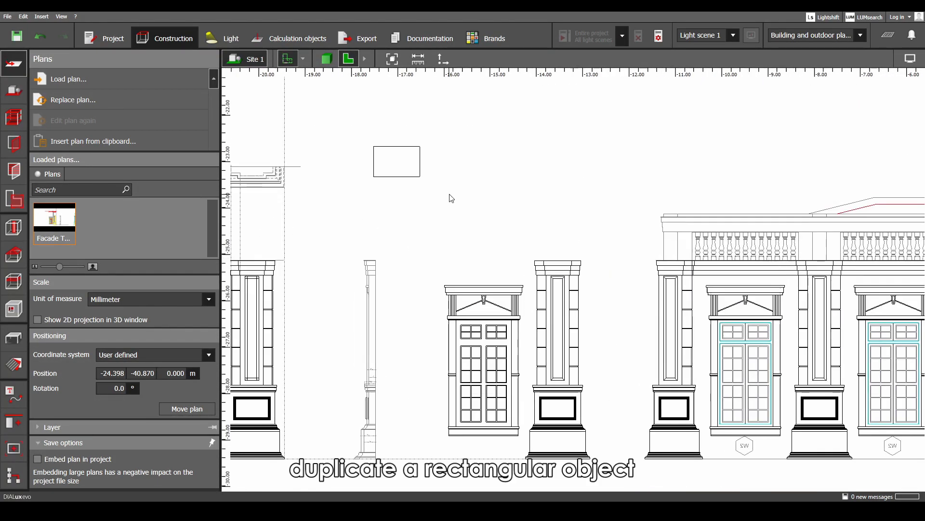
click(413, 172)
middle_drag(601, 221, 490, 209)
click(309, 170)
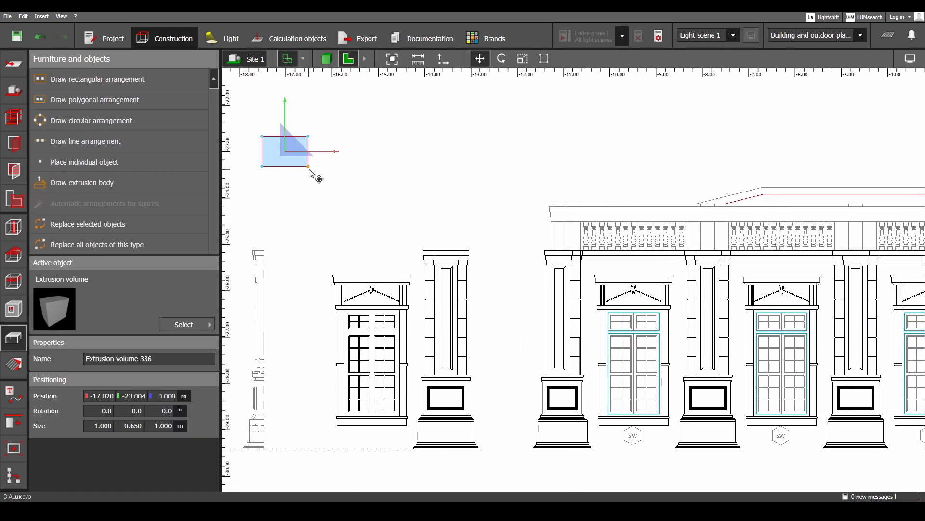
drag(309, 170, 663, 403)
scroll(662, 408, up, 4)
drag(668, 347, 669, 420)
- Scale the copied volume to the window opening, 1.200 m wide and 2.300 m high
right_click(631, 360)
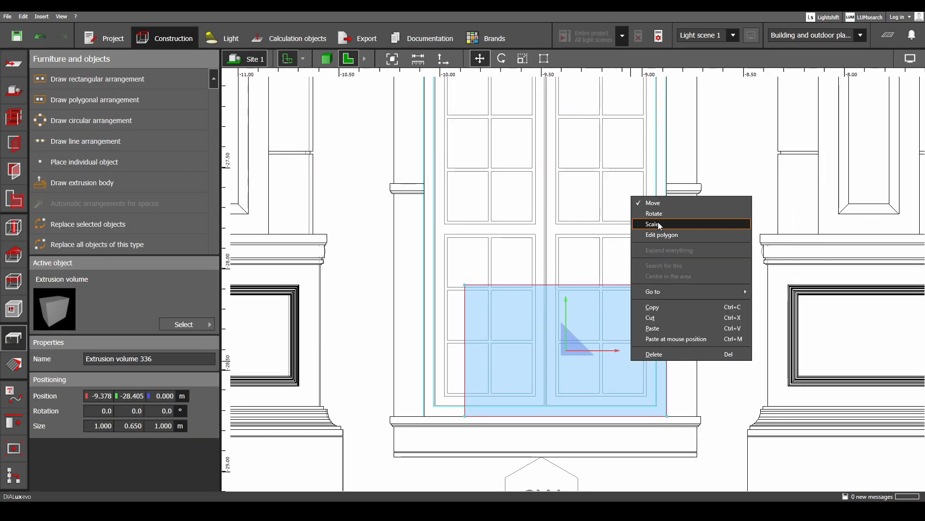
click(660, 224)
drag(466, 341, 424, 374)
scroll(614, 375, down, 2)
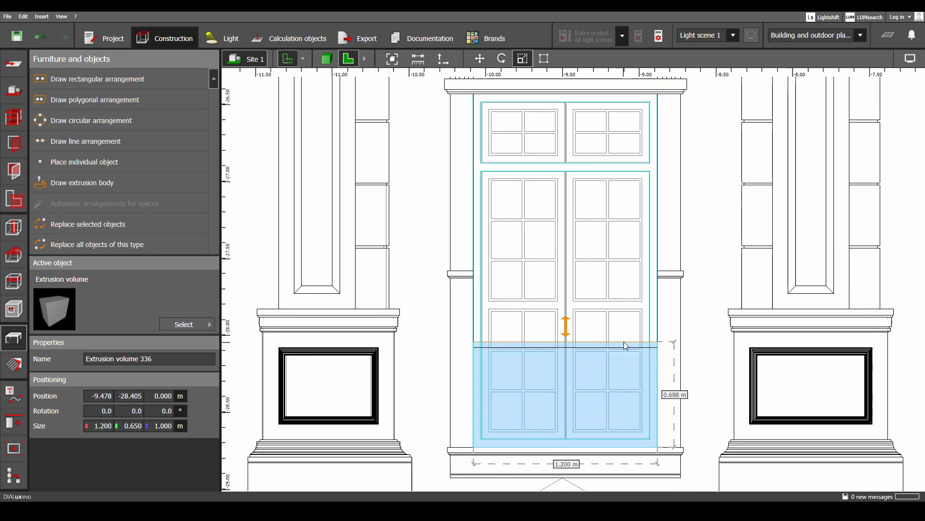
drag(625, 342, 653, 96)
scroll(656, 458, up, 3)
scroll(654, 456, down, 2)
scroll(345, 424, up, 2)
scroll(470, 390, down, 4)
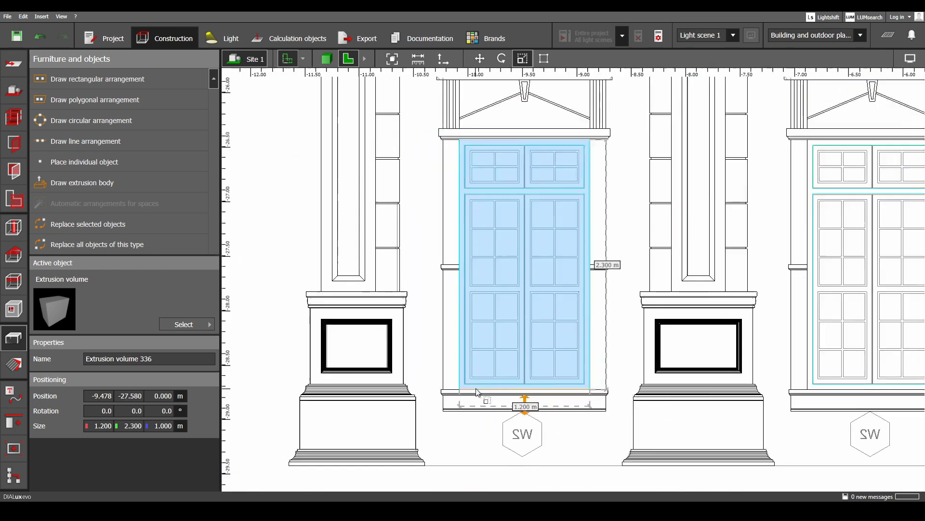
scroll(477, 391, down, 3)
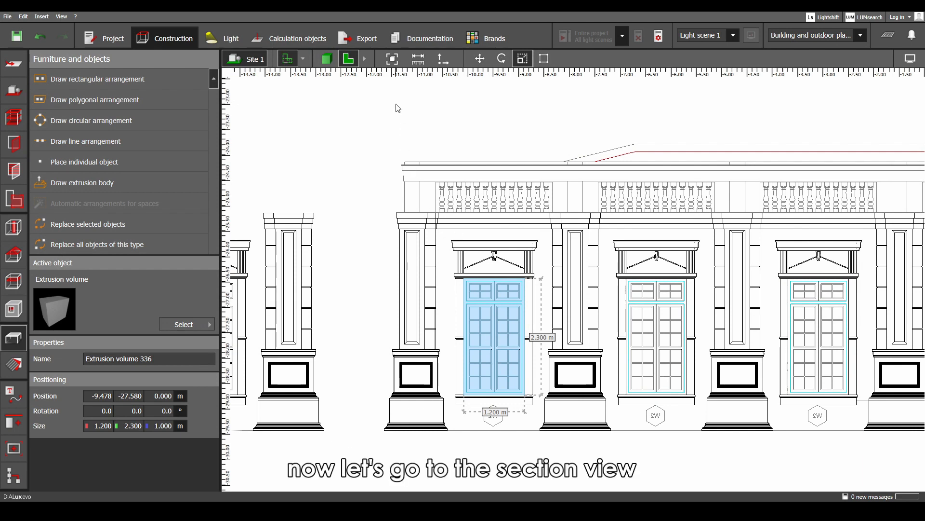
- In the side view from the left, lower the window volume to a Z position of -0.302 m
click(364, 59)
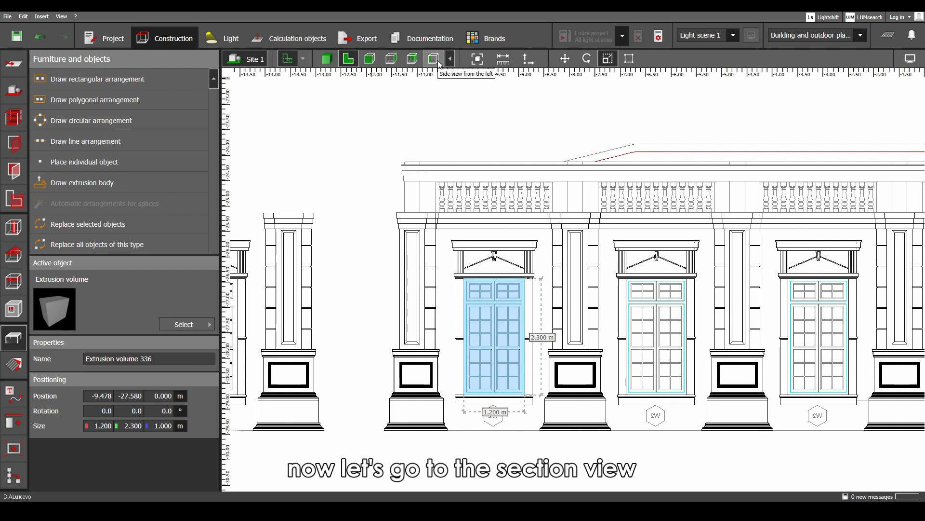
click(434, 58)
scroll(756, 285, up, 5)
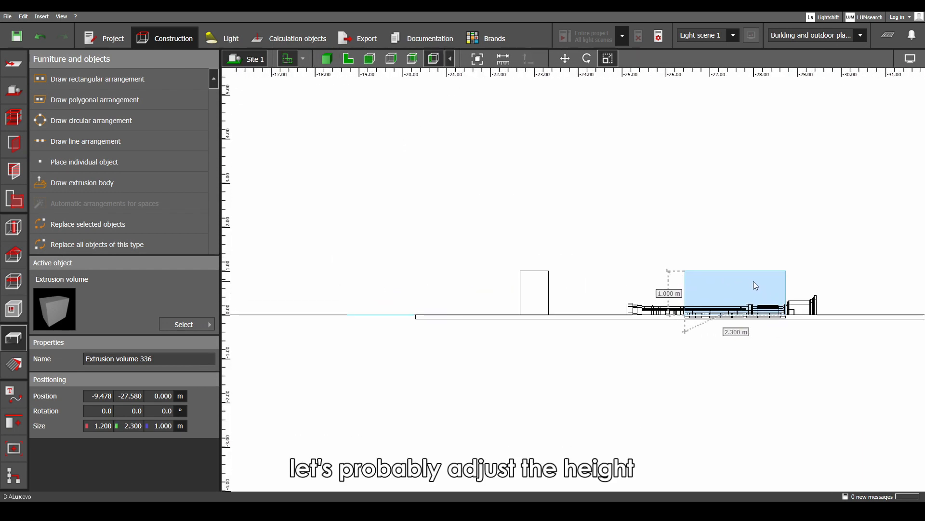
scroll(721, 288, up, 5)
right_click(718, 287)
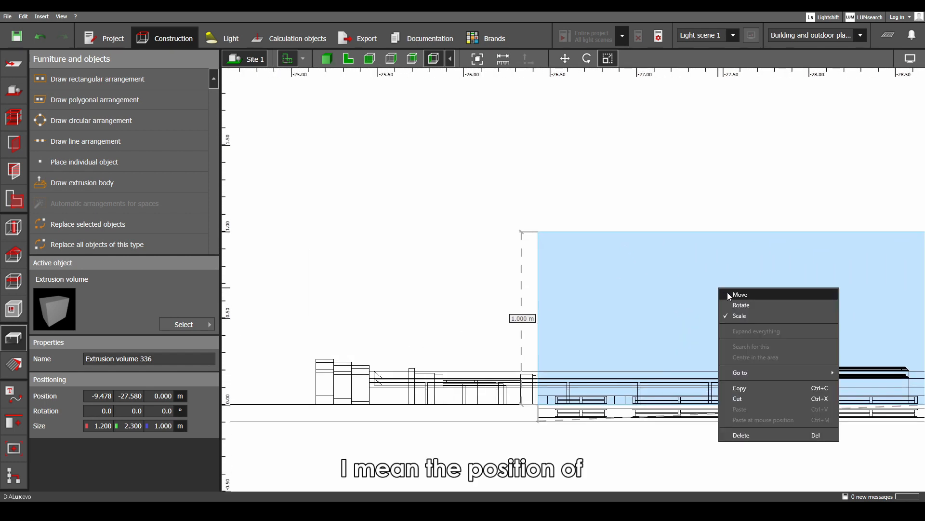
click(729, 294)
middle_drag(779, 287, 707, 248)
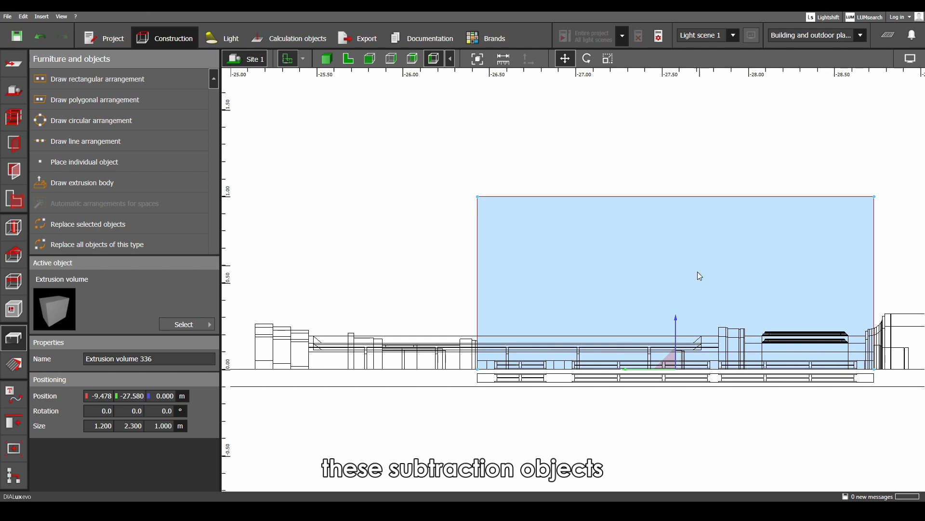
drag(676, 318, 681, 373)
- In the plan view, duplicate the window volume onto the left wing's other three windows at X -6.278, -3.078 and 0.122 m
click(348, 58)
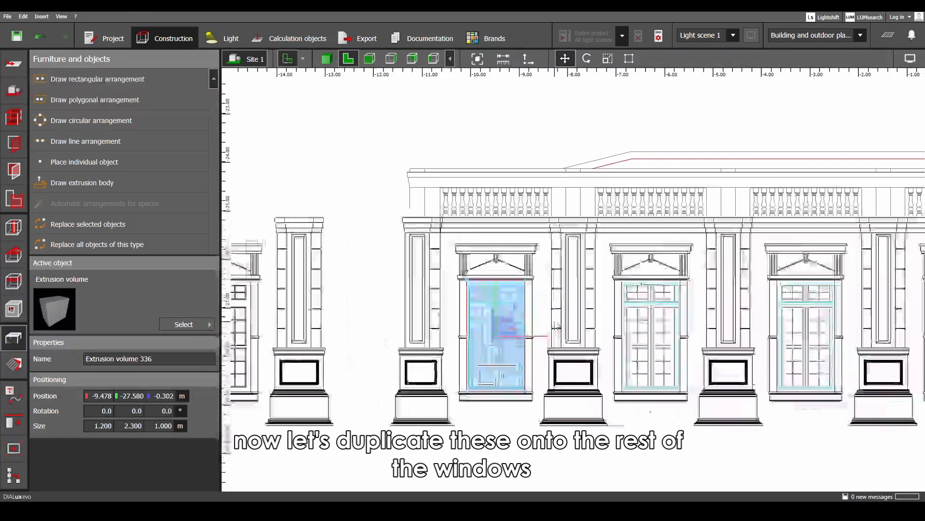
key(ctrl+v)
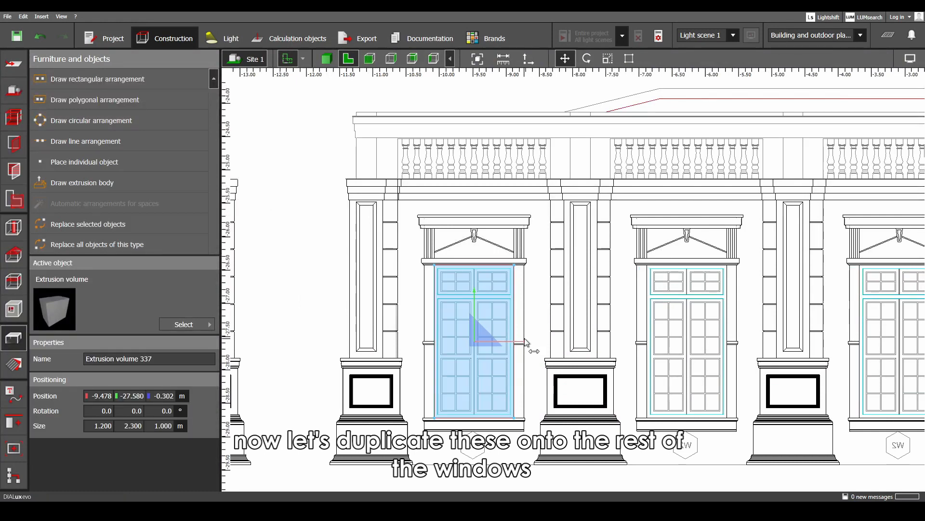
drag(526, 342, 741, 340)
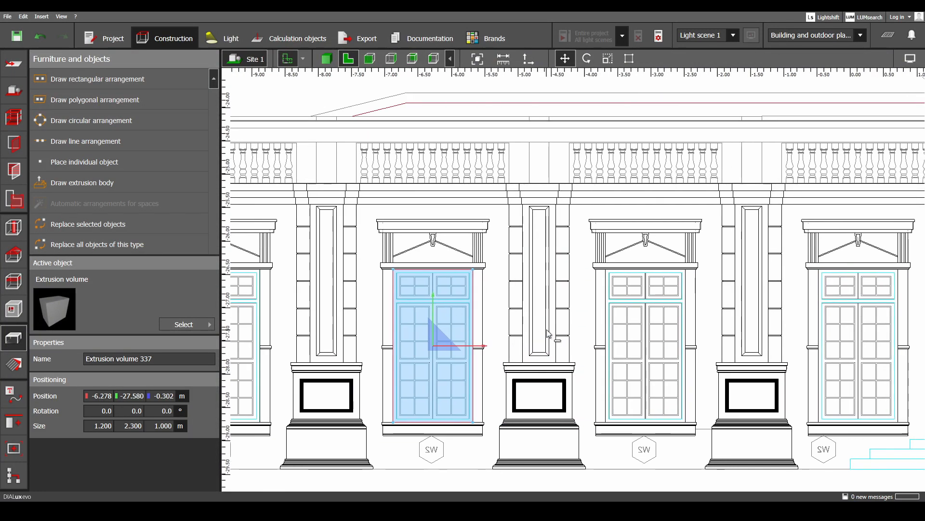
key(ctrl+v)
drag(475, 341, 706, 343)
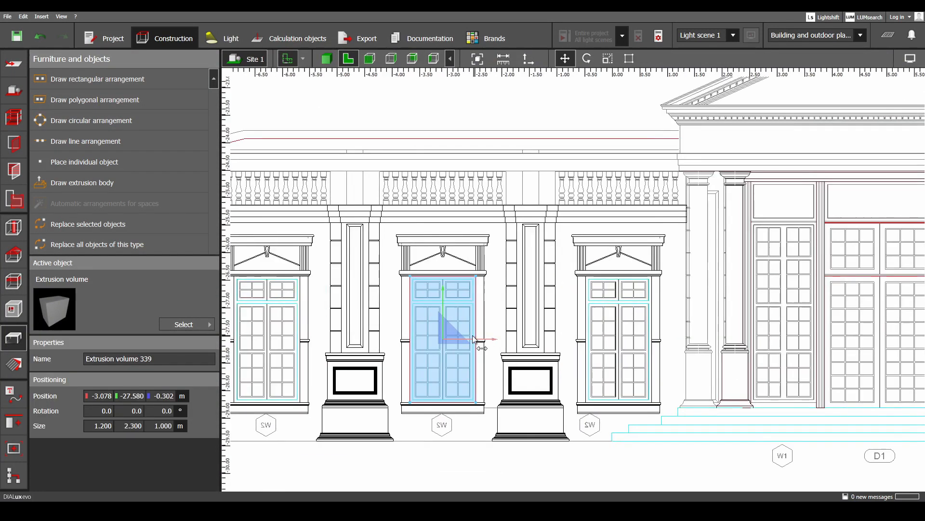
drag(487, 340, 663, 342)
- Duplicate the window volume across the entrance onto the right wing's first two windows, the second at X 12.859 m
scroll(737, 386, down, 2)
middle_drag(742, 385, 425, 375)
key(ctrl+v)
drag(377, 337, 729, 344)
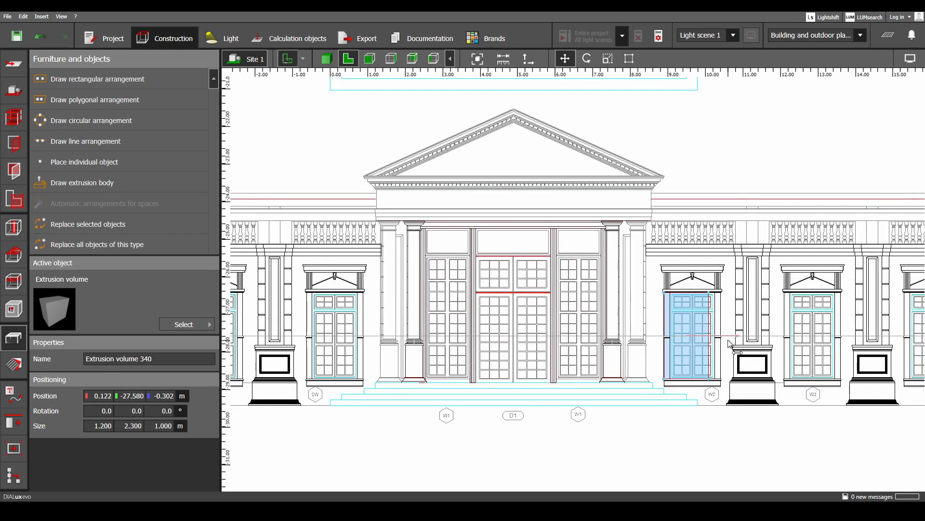
middle_drag(729, 343, 376, 343)
key(ctrl+v)
drag(400, 316, 529, 314)
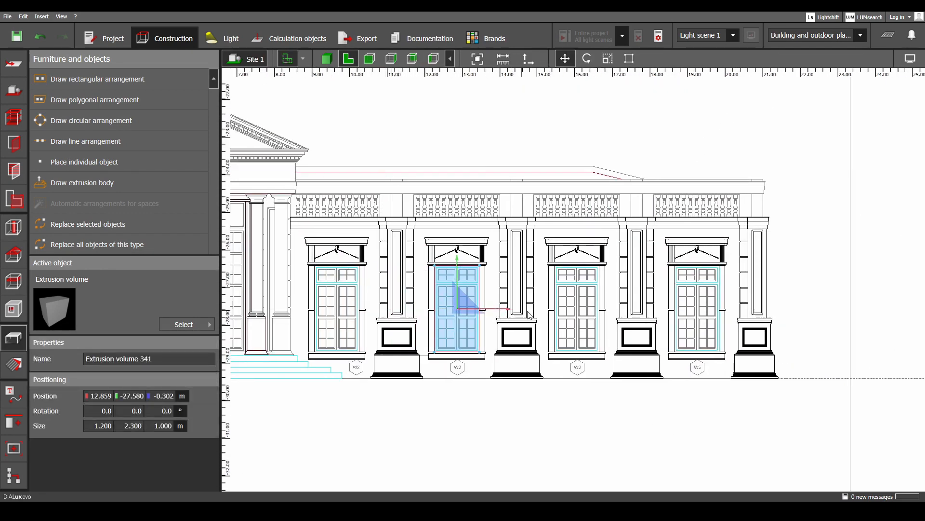
- Duplicate the window volume onto the right wing's last two windows at X 16.059 and 19.259 m
middle_drag(582, 319, 509, 318)
key(ctrl+v)
drag(433, 309, 553, 314)
middle_drag(611, 307, 501, 307)
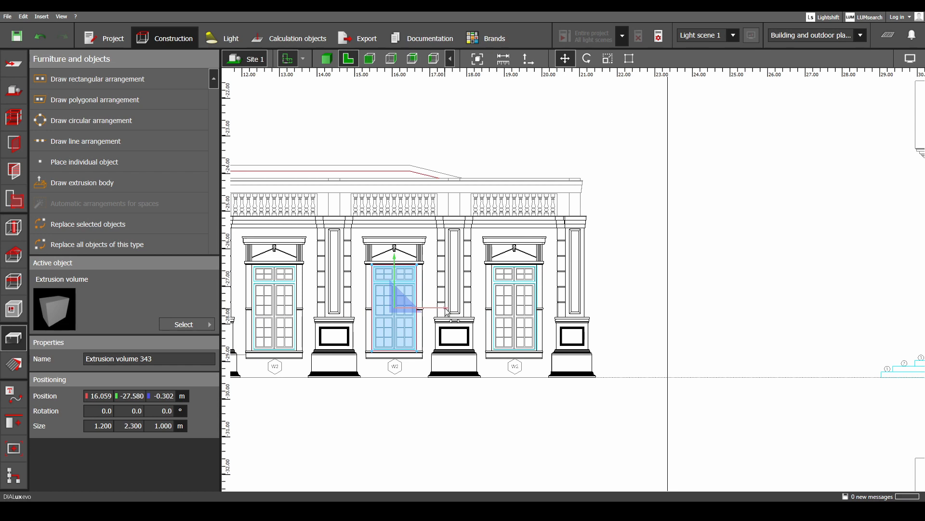
drag(448, 312, 567, 312)
scroll(505, 303, up, 5)
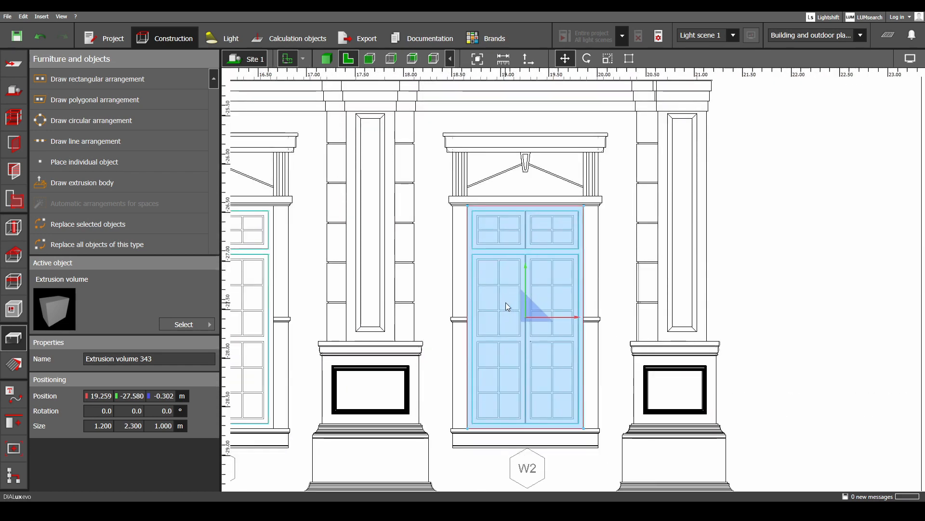
- Copy the outermost right window volume up to the baluster niche above it and scale its height to 0.627 m
scroll(505, 302, down, 3)
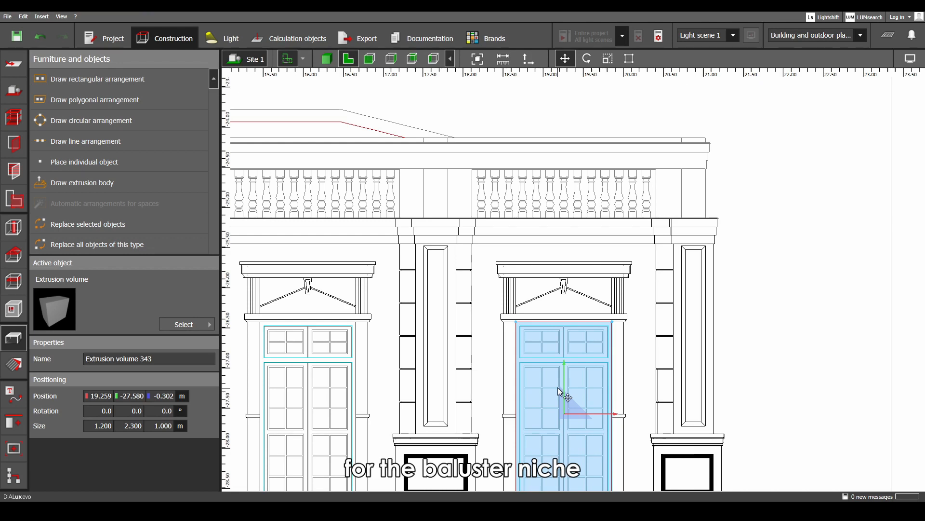
ctrl+drag(557, 386, 565, 207)
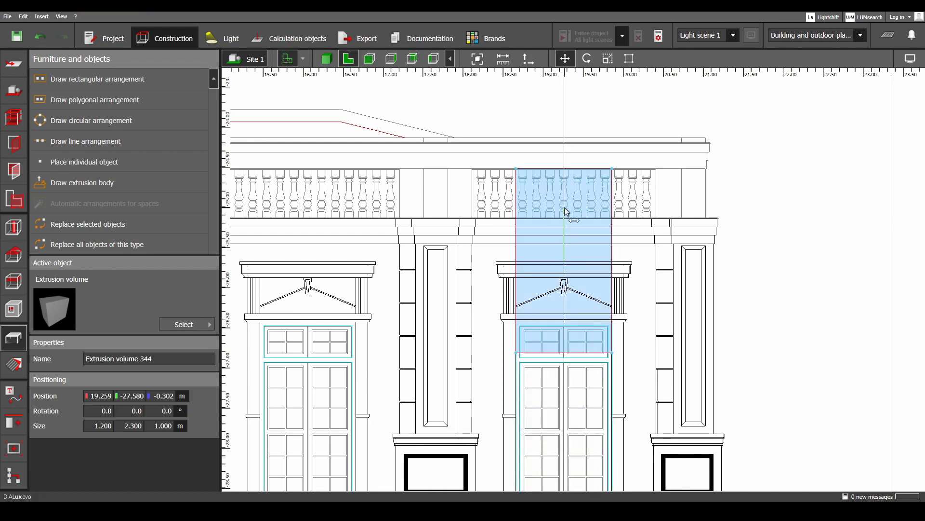
right_click(569, 186)
click(596, 214)
drag(579, 353, 583, 218)
- Widen the baluster niche volume on both sides to 2.300 m so it spans the full row of balusters
scroll(539, 218, up, 3)
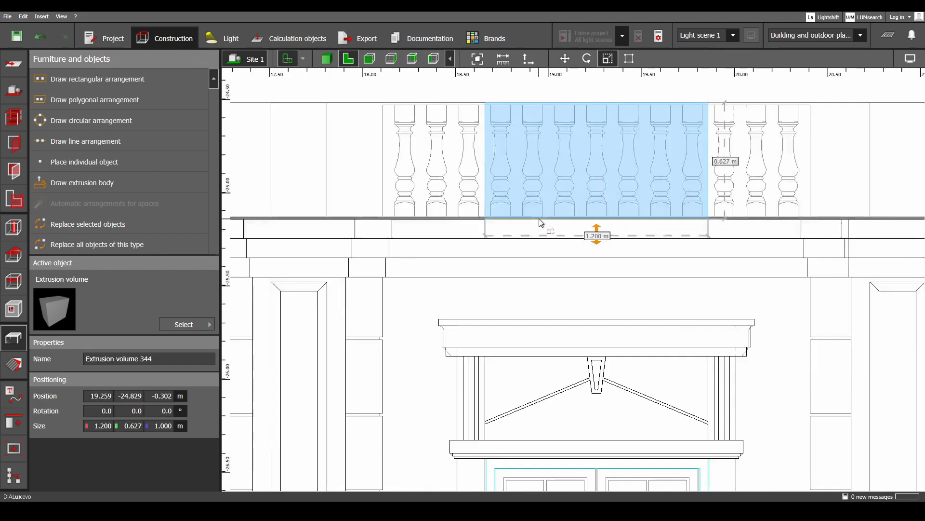
drag(708, 208, 810, 200)
middle_drag(560, 198, 786, 233)
drag(711, 236, 608, 238)
scroll(677, 256, down, 3)
scroll(679, 258, down, 2)
middle_drag(679, 257, 715, 267)
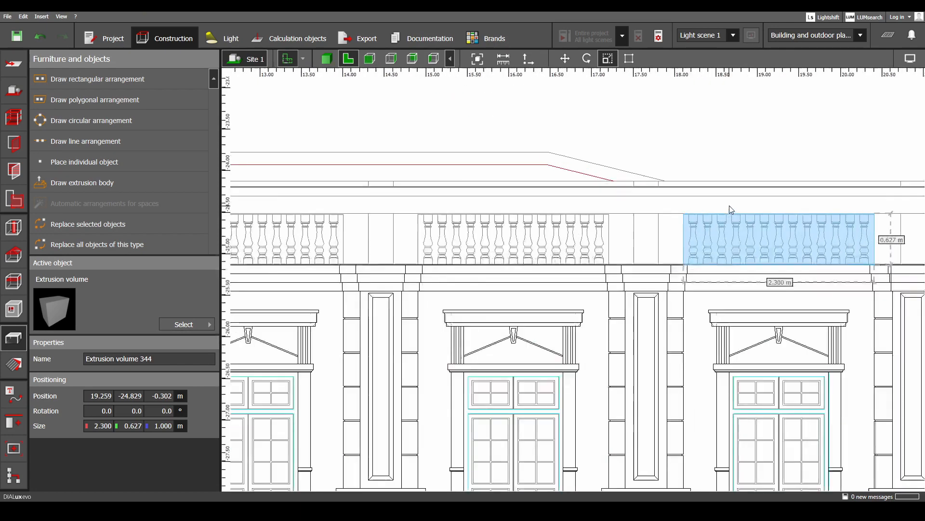
- Fit the upper edge of the niche volume to the niche outline, giving a height of 0.613 m
scroll(703, 212, up, 4)
drag(678, 207, 686, 210)
scroll(686, 273, down, 4)
scroll(703, 290, down, 2)
middle_drag(707, 291, 738, 275)
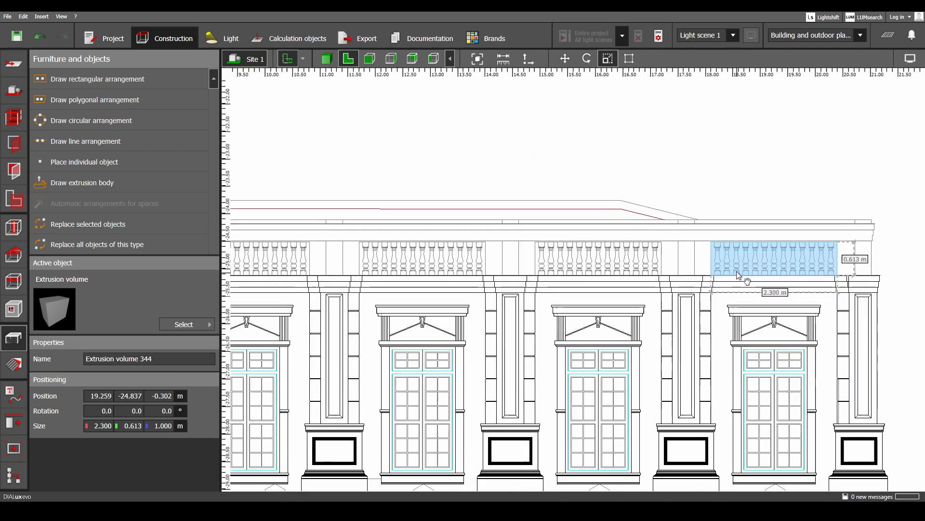
- Duplicate the niche volume onto the next two baluster niches of the right wing, the first at X 16.059 m
key(ctrl+c)
key(ctrl+v)
drag(825, 259, 649, 261)
middle_drag(619, 299, 777, 296)
key(ctrl+c)
key(ctrl+v)
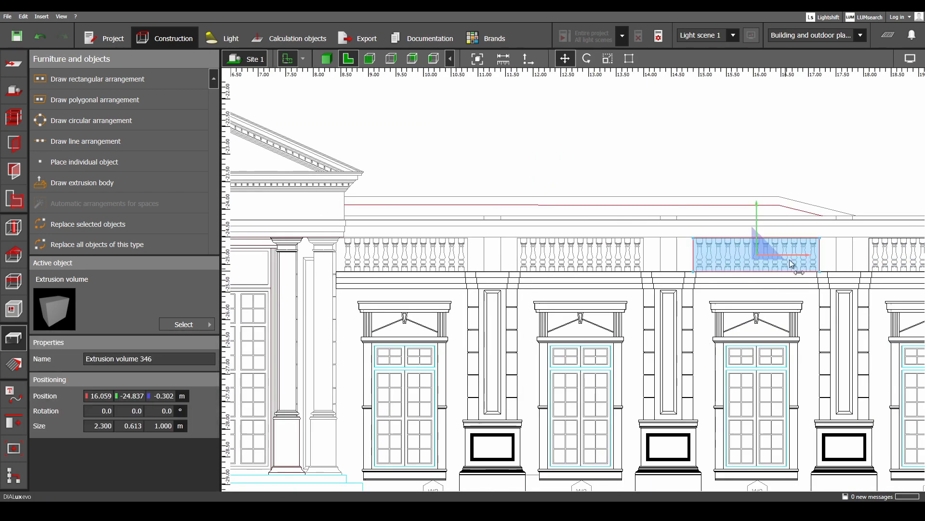
drag(806, 253, 629, 258)
- Duplicate the niche volume onto the right wing's innermost niche and the left wing's innermost niche at X 0.122 m
middle_drag(613, 289, 739, 282)
key(ctrl+c)
key(ctrl+v)
drag(748, 251, 574, 252)
scroll(705, 315, down, 2)
scroll(449, 272, up, 2)
drag(805, 266, 496, 264)
scroll(503, 270, up, 2)
scroll(453, 309, down, 2)
- Duplicate the niche volume onto the left wing's two middle baluster niches, the second at X -6.278 m
middle_drag(453, 309, 671, 298)
key(ctrl+c)
key(ctrl+v)
drag(713, 263, 556, 265)
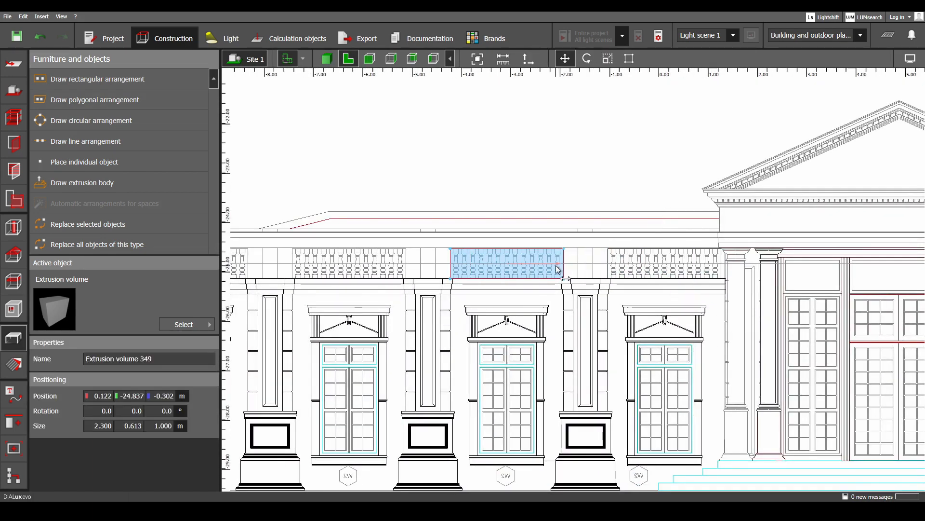
middle_drag(516, 307, 708, 306)
key(ctrl+c)
key(ctrl+v)
drag(753, 263, 595, 264)
- Duplicate the niche volume onto the left wing's outermost baluster niche at X -9.478 m
middle_drag(596, 266, 671, 266)
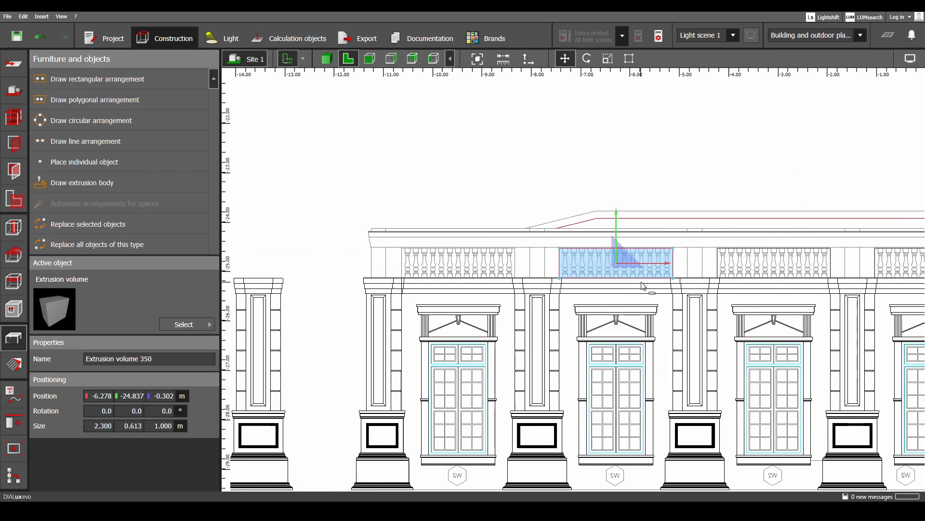
key(ctrl+c)
key(ctrl+v)
drag(670, 264, 512, 264)
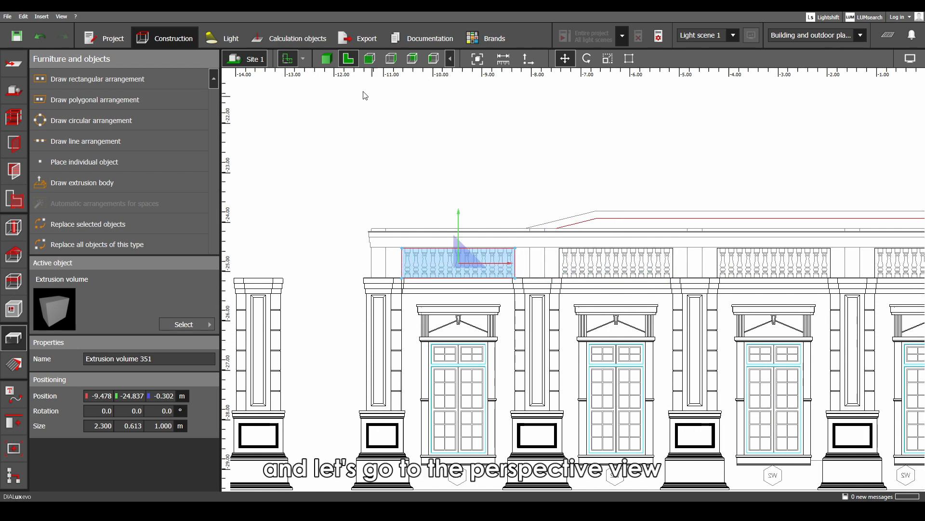
- Inspect the column, window and baluster niche volumes along the facade in the perspective view
click(328, 59)
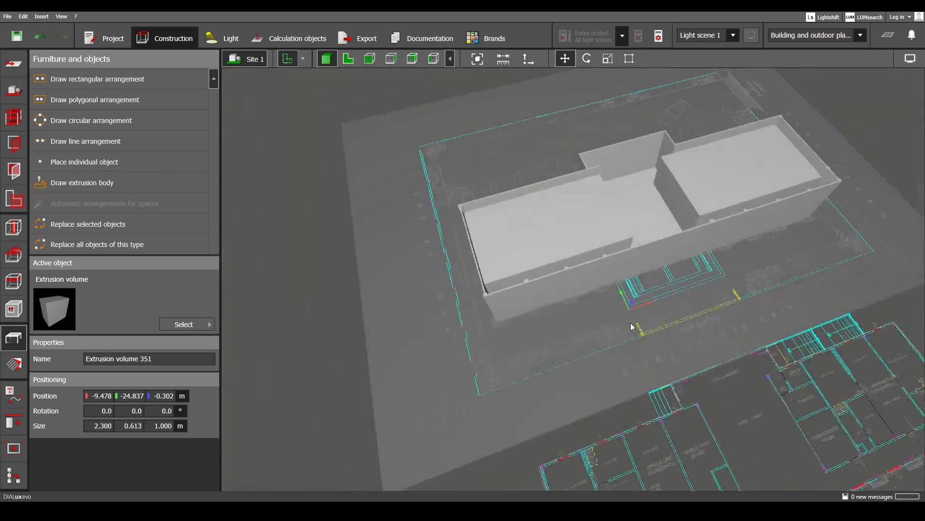
scroll(565, 238, up, 5)
right_drag(565, 235, 627, 194)
middle_drag(766, 295, 600, 232)
scroll(635, 283, up, 4)
key(Escape)
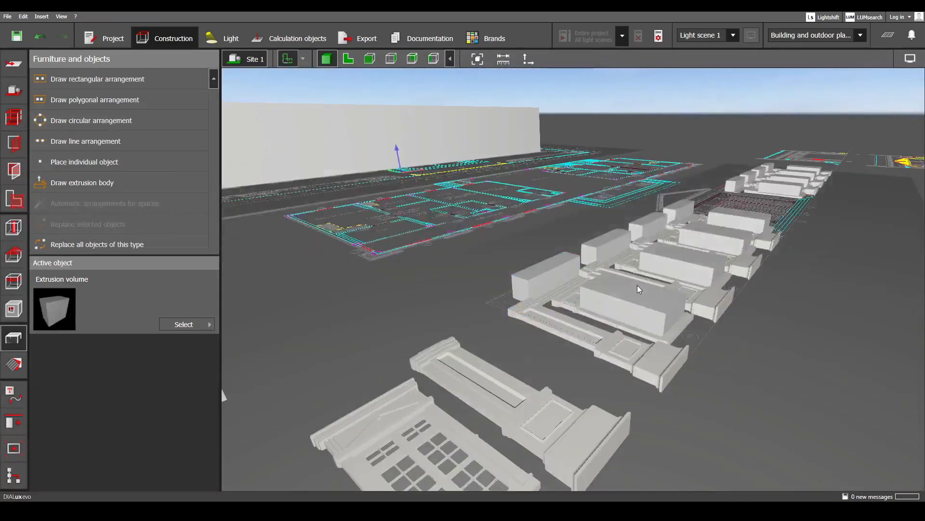
middle_drag(637, 285, 669, 337)
right_drag(701, 311, 649, 354)
scroll(649, 352, up, 5)
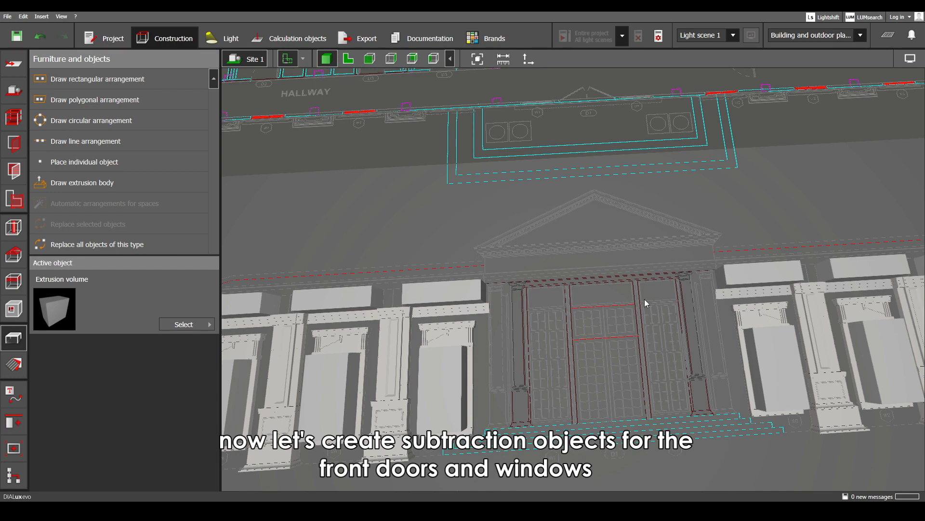
- In the plan view, duplicate a window subtraction volume onto the W1 window left of the entrance door
click(351, 63)
scroll(662, 311, down, 4)
click(551, 318)
scroll(554, 320, down, 2)
middle_drag(598, 323, 414, 337)
click(565, 59)
drag(415, 337, 678, 333)
scroll(719, 345, up, 5)
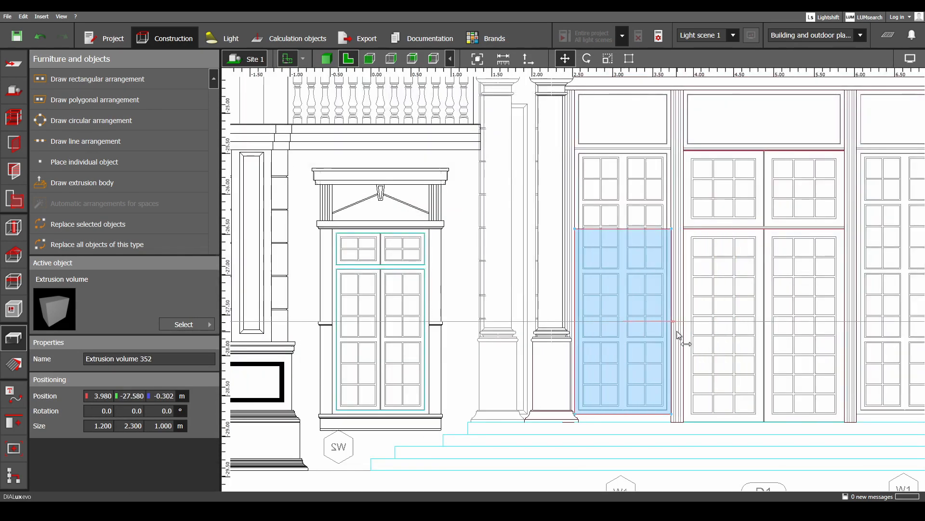
- Scale the duplicated volume to 4.017 m high so it covers the full left W1 window including its upper pane
right_click(641, 301)
click(665, 330)
middle_drag(725, 328, 641, 317)
drag(570, 404, 570, 405)
drag(571, 216, 571, 80)
scroll(640, 278, down, 2)
- Duplicate the tall W1 volume onto the matching W1 window on the right of the entrance door
middle_drag(640, 278, 551, 324)
click(551, 322)
click(497, 310)
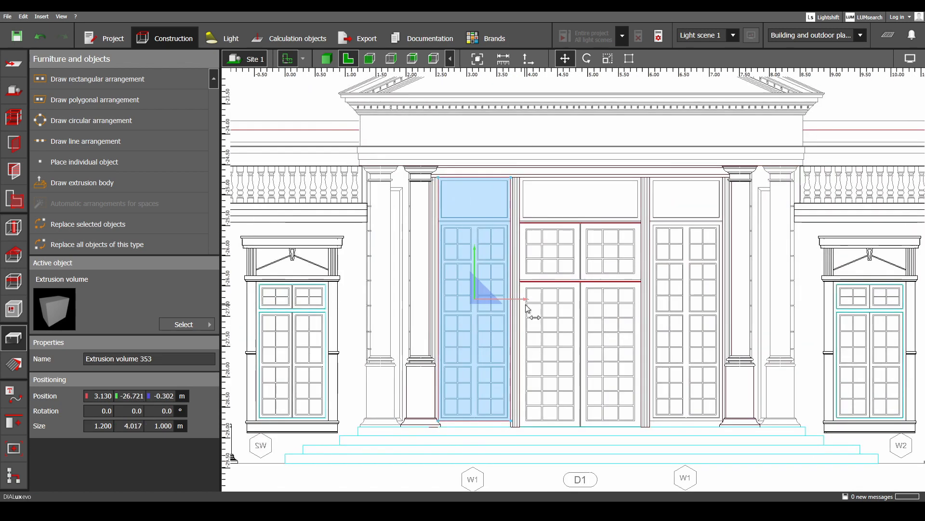
drag(525, 304, 718, 302)
scroll(713, 301, up, 5)
scroll(718, 302, down, 3)
middle_drag(678, 319, 716, 274)
- Duplicate the tall volume onto entrance door D1 and scale it to 2.001 by 4.117 m to fill the door opening
key(ctrl+c)
key(ctrl+v)
drag(774, 255, 607, 258)
right_click(590, 191)
click(609, 217)
drag(600, 198, 661, 202)
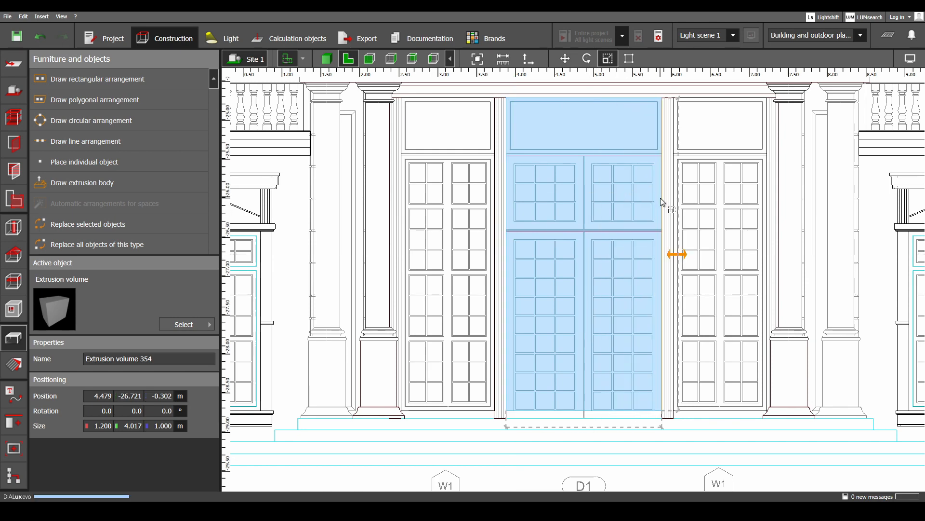
scroll(530, 424, up, 2)
drag(527, 404, 527, 414)
key(Escape)
scroll(554, 194, down, 1)
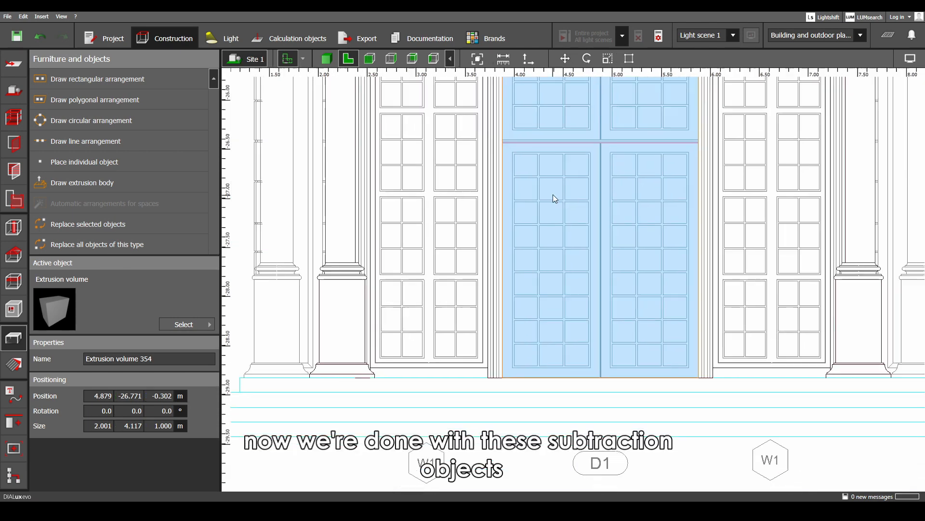
- Compare the ornaments between the entrance columns with the shaft of the finished facade columns
scroll(553, 195, down, 4)
middle_drag(572, 291, 542, 320)
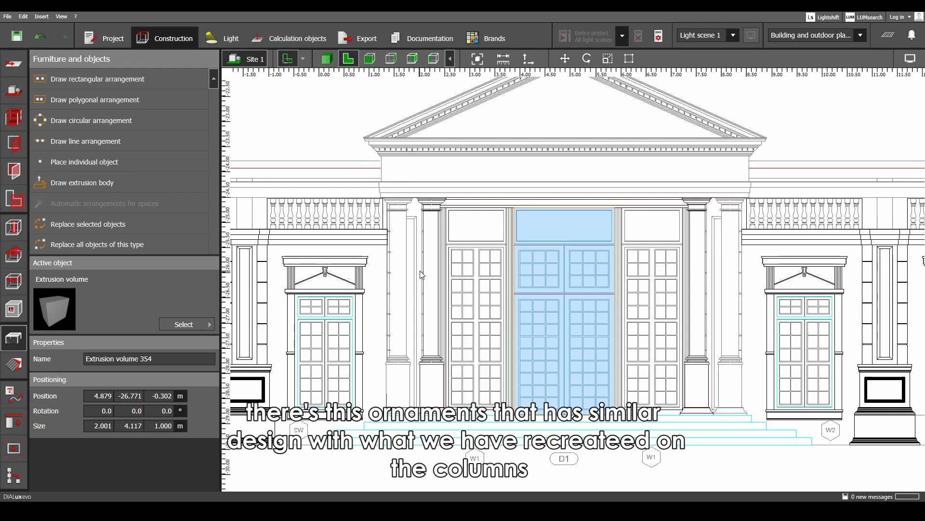
middle_drag(380, 295, 540, 272)
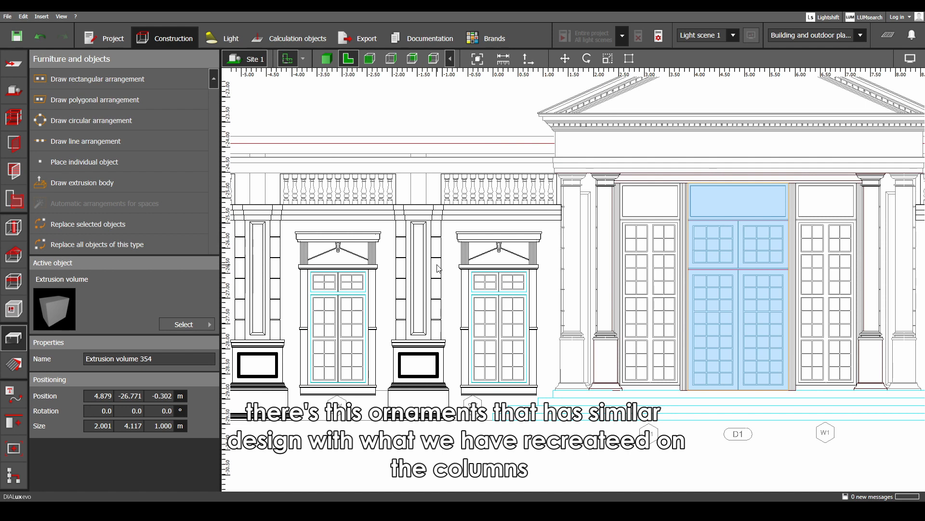
middle_drag(711, 246, 597, 249)
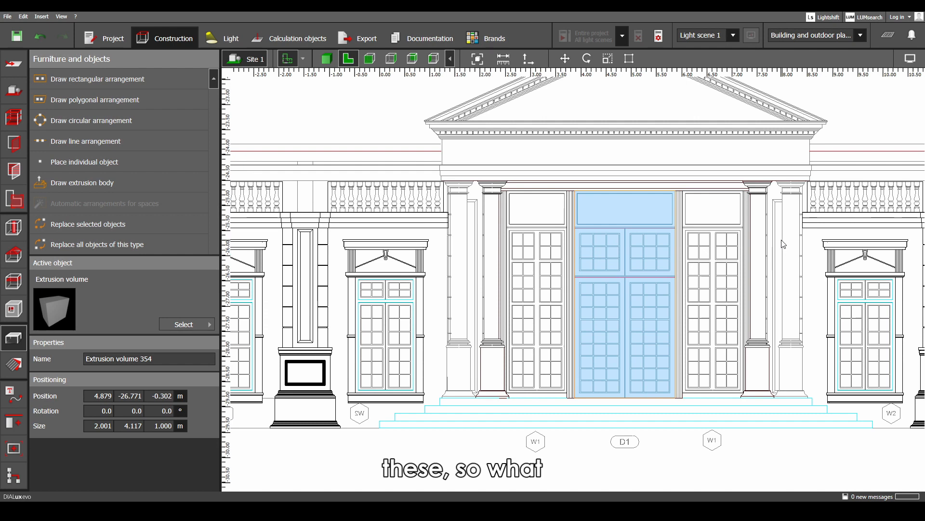
scroll(783, 243, down, 1)
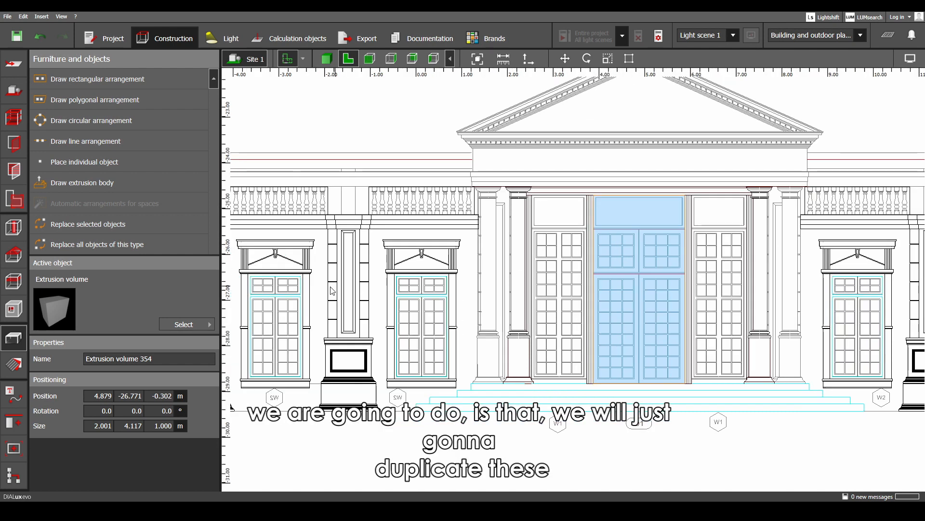
click(342, 298)
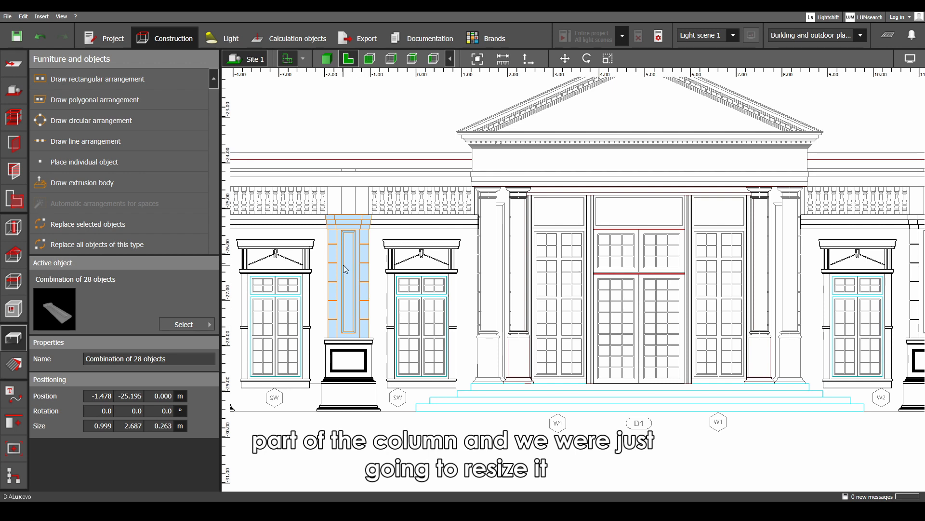
scroll(522, 242, up, 2)
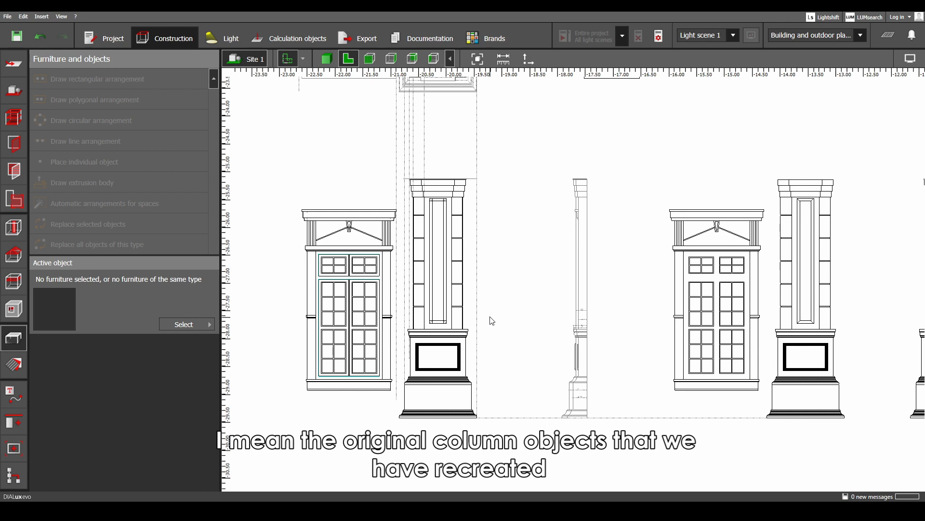
- Duplicate the original column's shaft blocks and recessed panel and snap the copy onto the ornament left of the entrance
drag(470, 325, 415, 202)
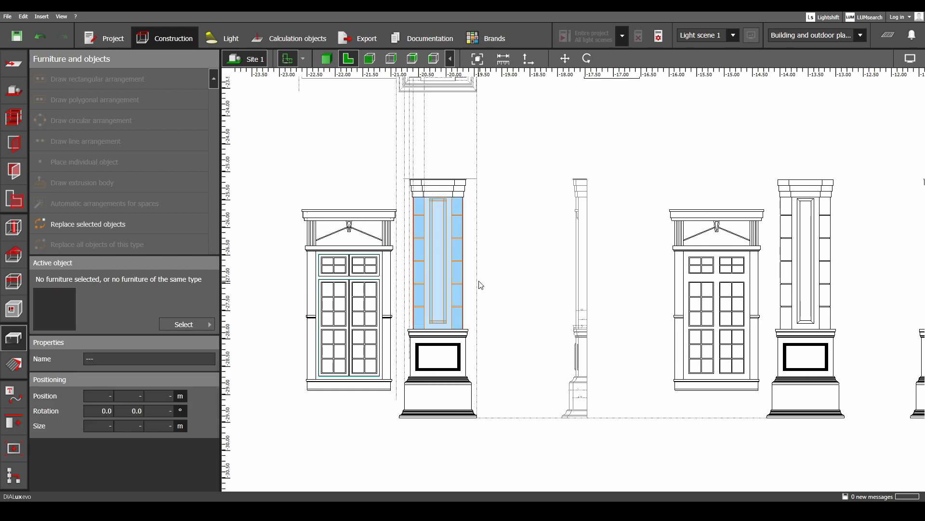
key(ctrl+v)
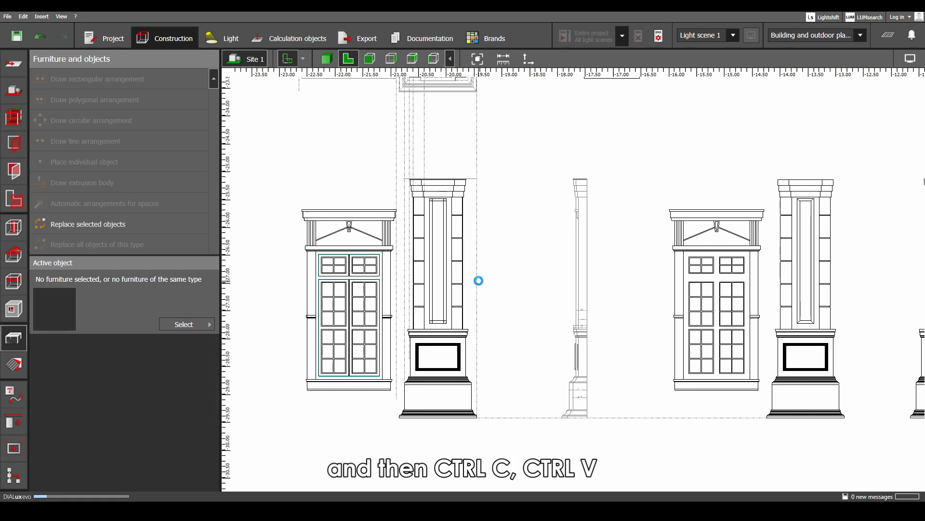
scroll(479, 282, down, 5)
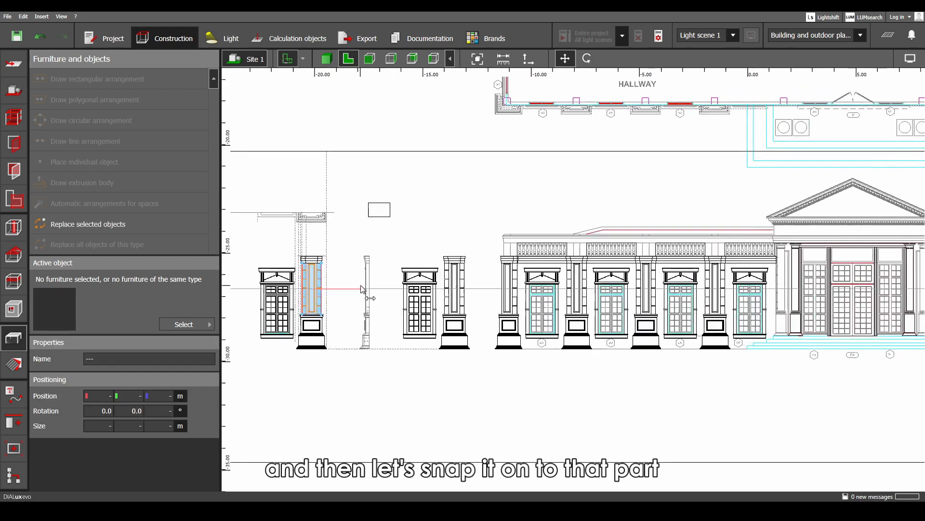
scroll(827, 292, up, 3)
scroll(831, 292, up, 5)
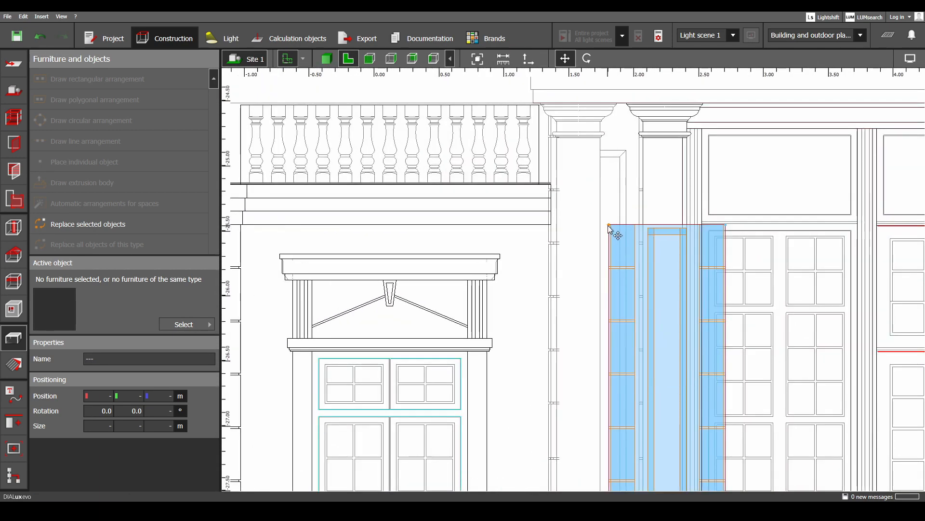
click(550, 139)
- Scale the lowest left block of the duplicated shaft to 0.483 m high, down to the next joint line
scroll(606, 231, down, 2)
middle_drag(612, 340, 630, 307)
scroll(631, 307, down, 3)
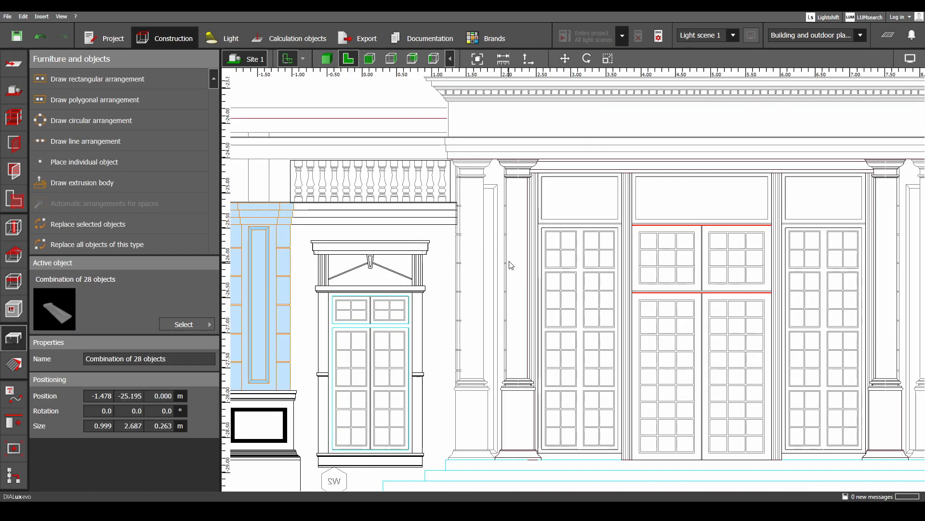
scroll(580, 315, up, 5)
click(581, 314)
right_click(580, 315)
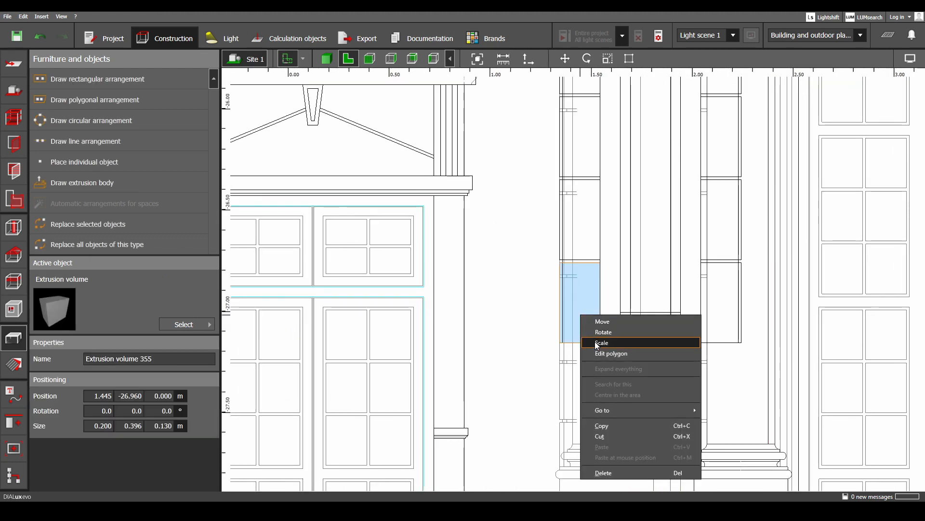
click(596, 337)
drag(580, 350, 583, 365)
- Delete the lowest right block of the duplicated shaft
right_click(724, 302)
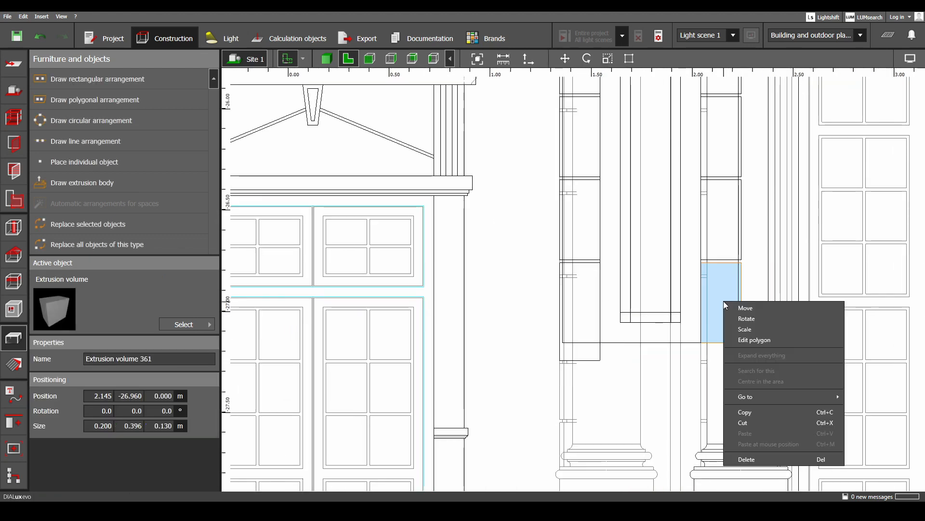
click(713, 292)
key(Delete)
- Duplicate the enlarged left block directly beneath itself and scale the copy to 0.277 m high
right_click(588, 355)
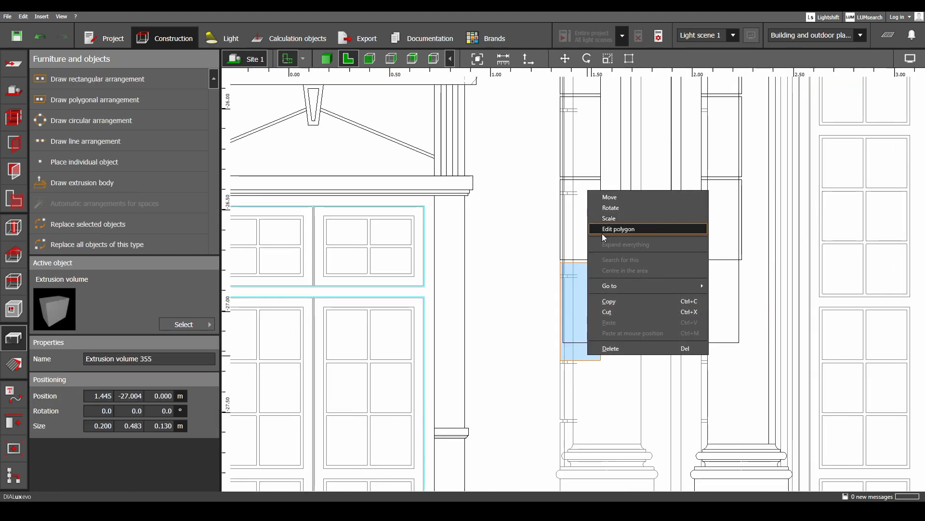
click(610, 197)
drag(585, 265, 585, 368)
middle_drag(573, 402, 592, 283)
scroll(593, 284, up, 3)
right_click(599, 286)
click(617, 316)
click(617, 326)
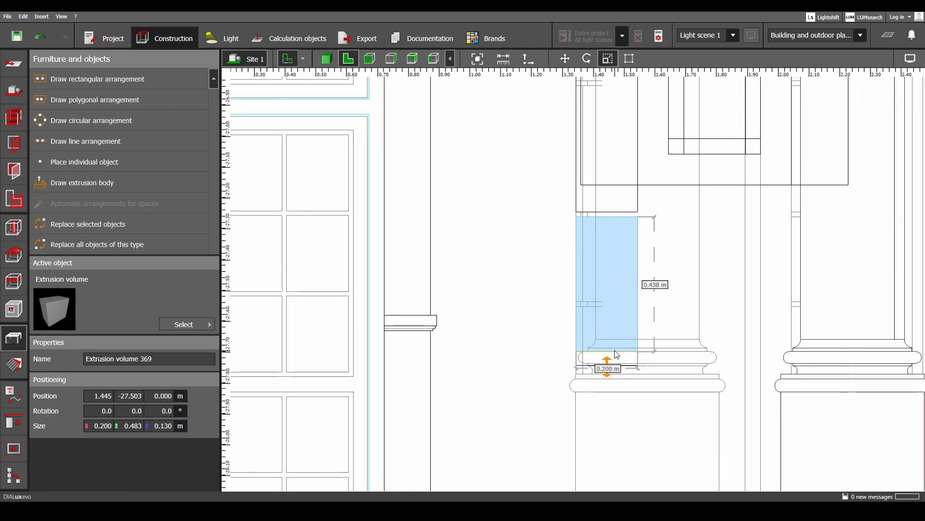
drag(609, 361, 602, 303)
- Duplicate the 0.277 m high block one position down on the left edge of the ornament
scroll(601, 302, down, 4)
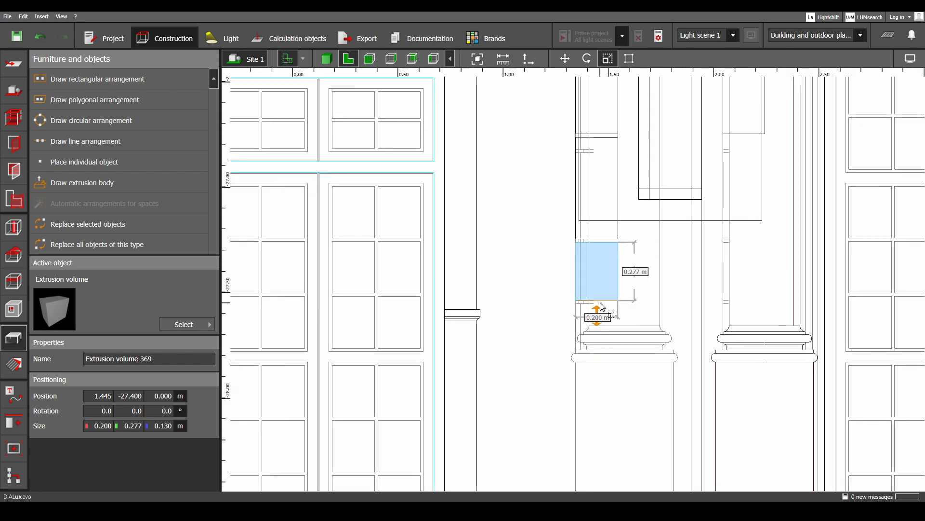
key(ctrl+c)
key(ctrl+v)
scroll(602, 251, up, 1)
drag(597, 224, 597, 292)
- Duplicate the pair of 0.277 m blocks repeatedly down the ornament's left edge, placing the lowest block at Y -28.857 m
ctrl+click(609, 274)
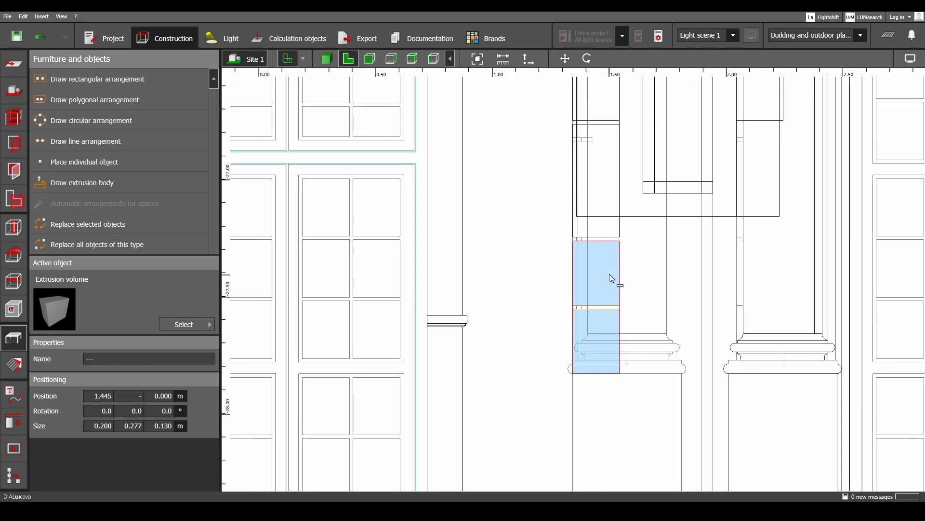
key(ctrl+c)
key(ctrl+v)
drag(600, 259, 600, 328)
middle_drag(600, 355, 597, 271)
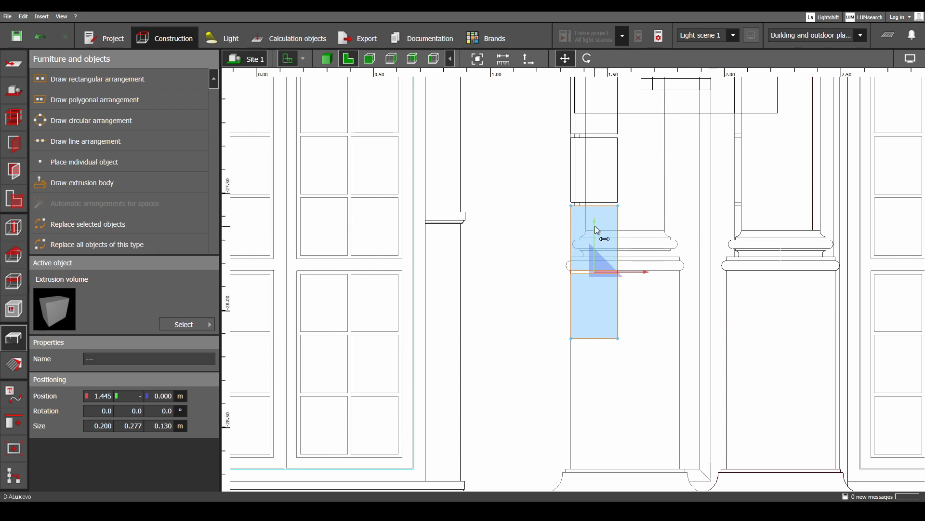
drag(595, 225, 600, 296)
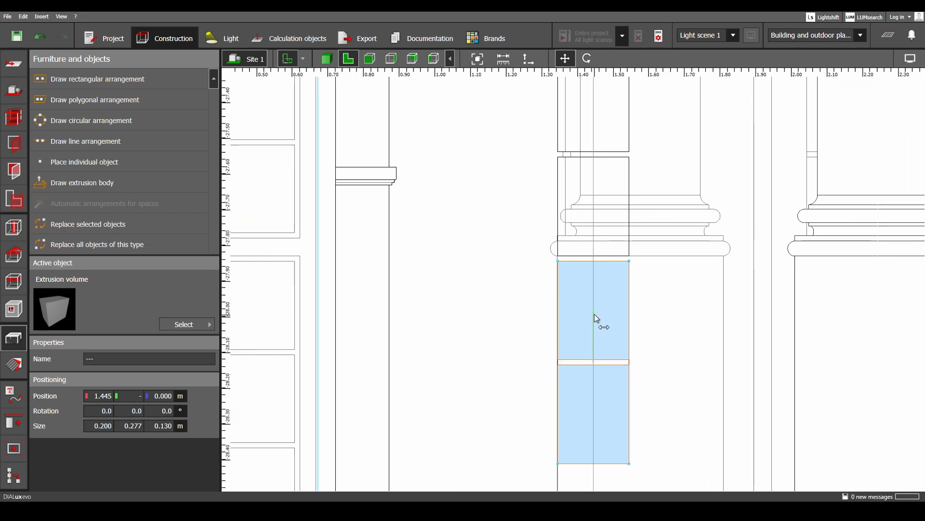
scroll(595, 314, down, 4)
drag(593, 282, 593, 309)
middle_drag(594, 328, 602, 256)
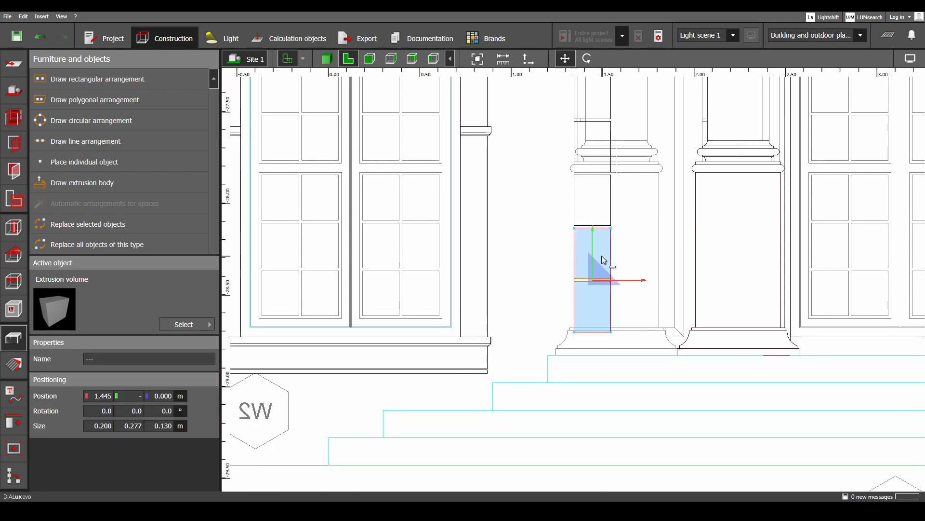
drag(593, 240, 606, 293)
- Scale the lowest block to about 0.112 m high so it ends at the top entrance step
right_click(598, 345)
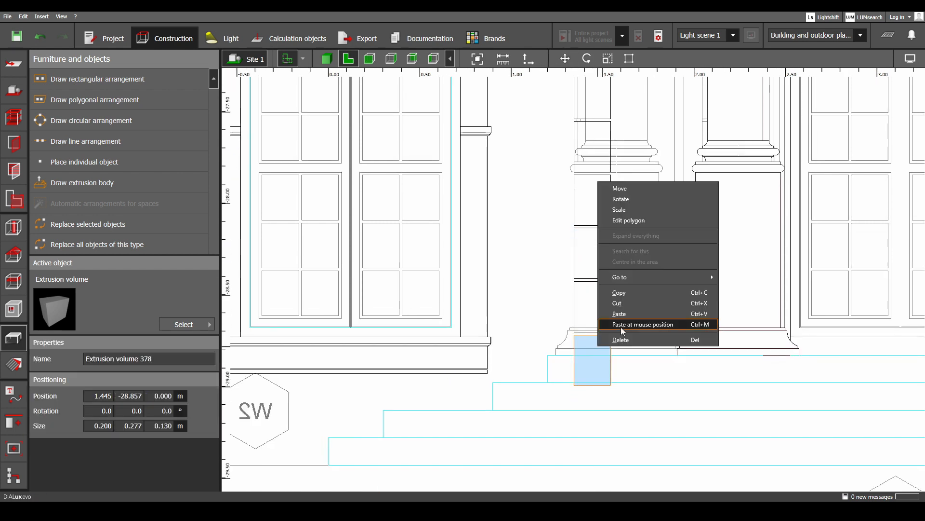
click(620, 210)
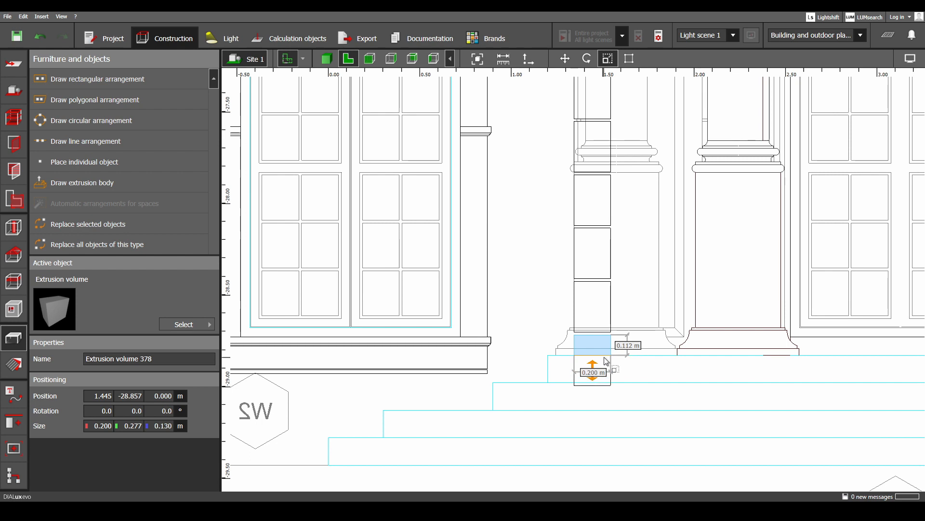
drag(606, 361, 606, 359)
middle_drag(656, 292, 658, 331)
key(Escape)
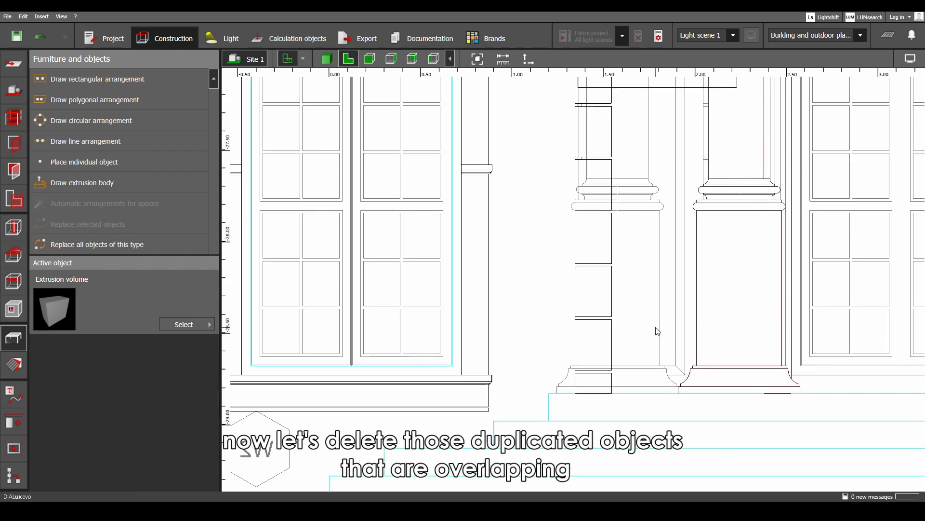
- Delete the overlapping duplicate blocks along the ornament's left edge
click(592, 336)
ctrl+click(600, 290)
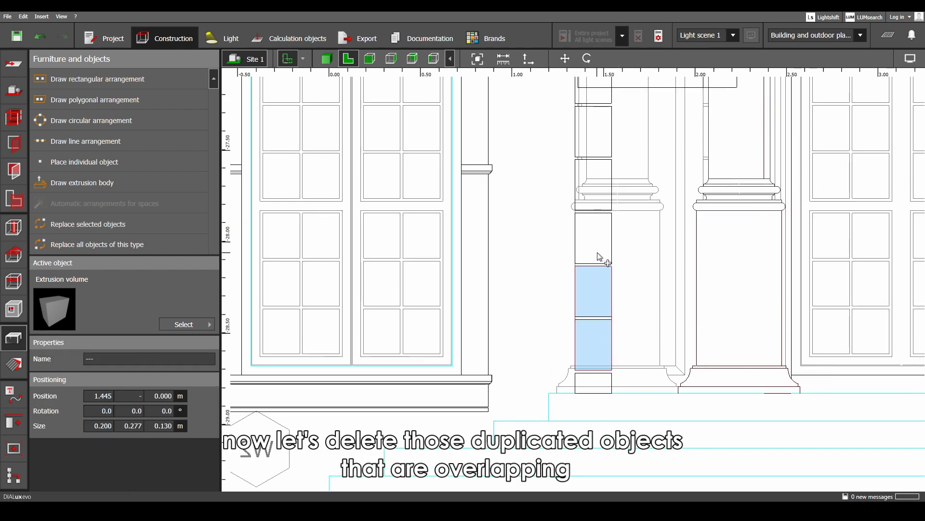
ctrl+click(597, 252)
ctrl+click(597, 181)
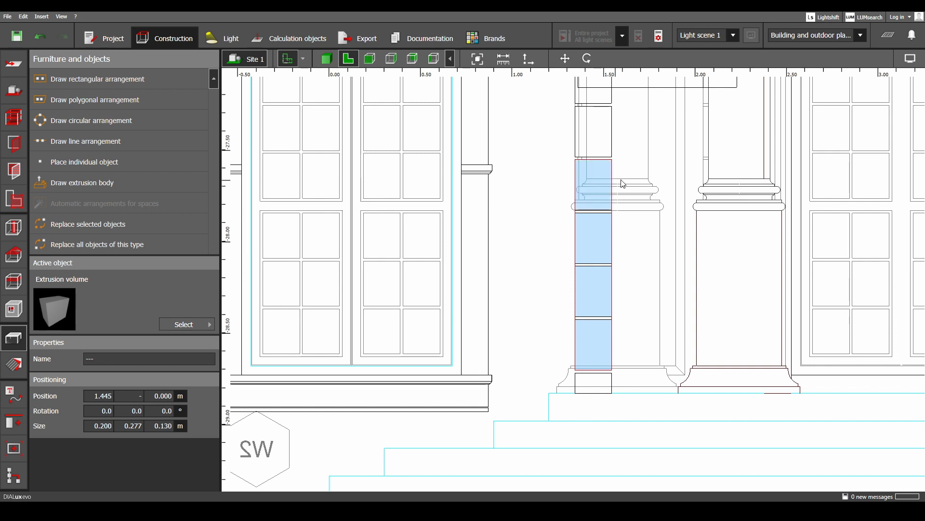
middle_drag(623, 184, 608, 213)
click(607, 212)
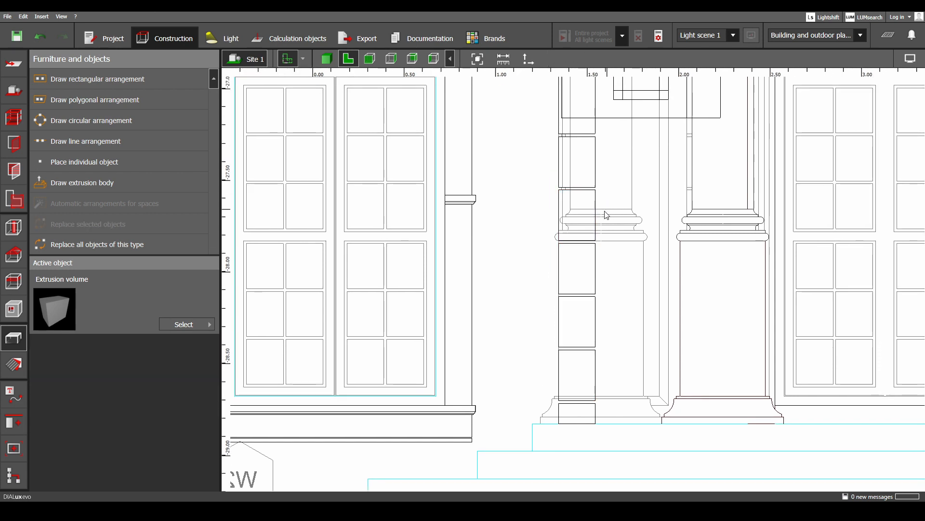
click(577, 183)
key(Delete)
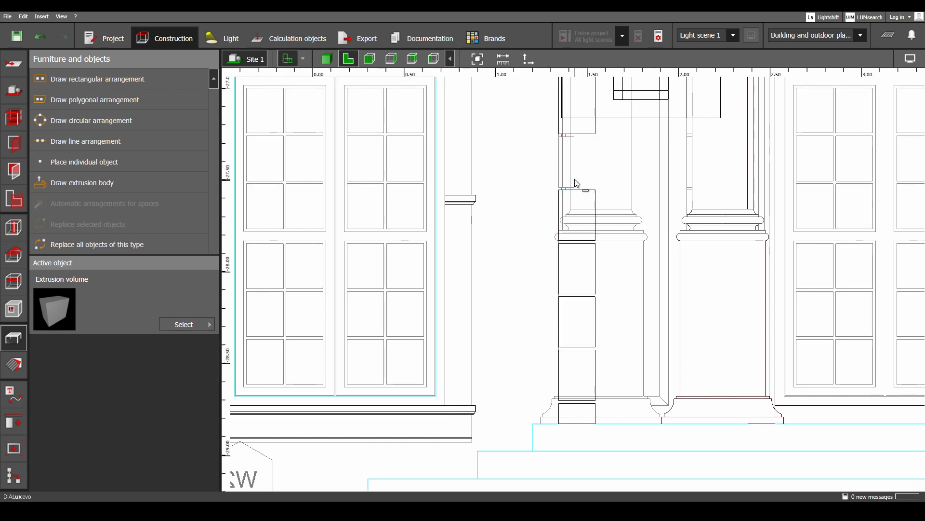
scroll(577, 184, down, 5)
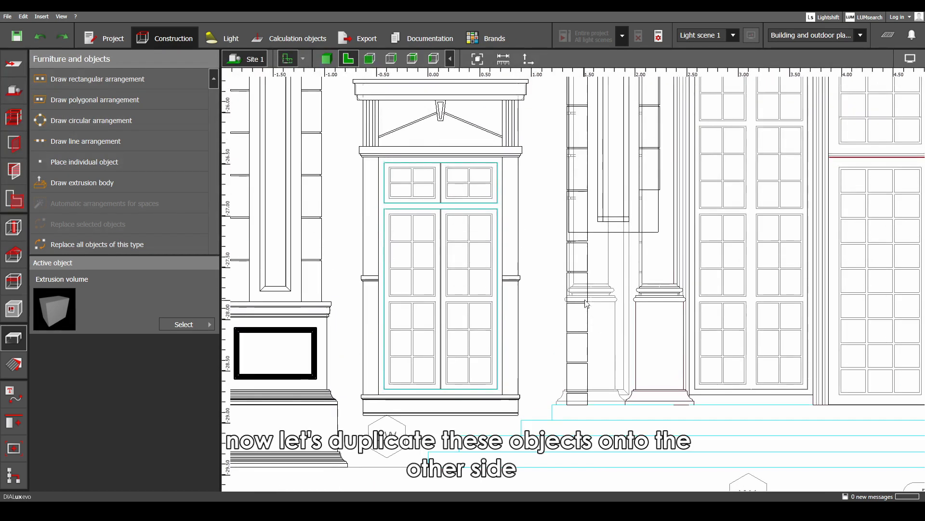
- Duplicate the lower blocks of the ornament's left edge across onto its right edge
click(582, 222)
click(578, 258)
click(578, 286)
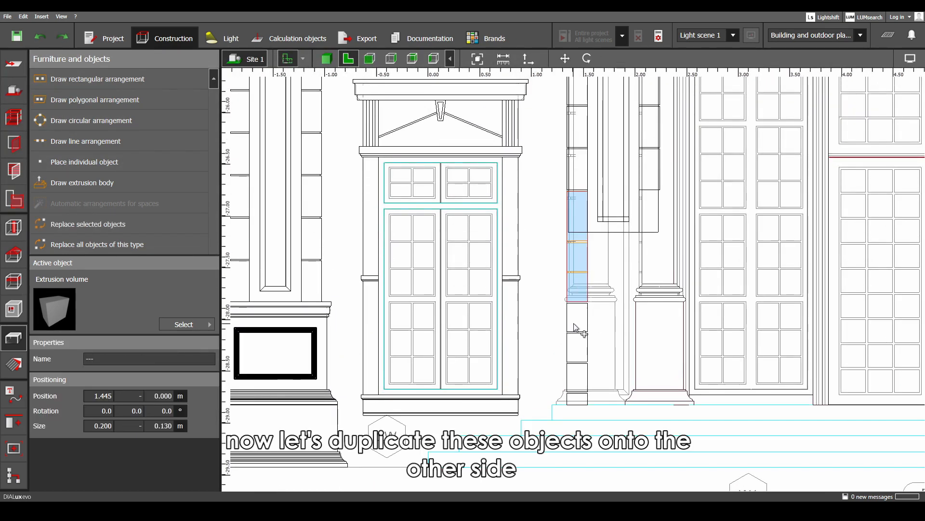
click(573, 324)
click(575, 358)
click(579, 378)
click(581, 398)
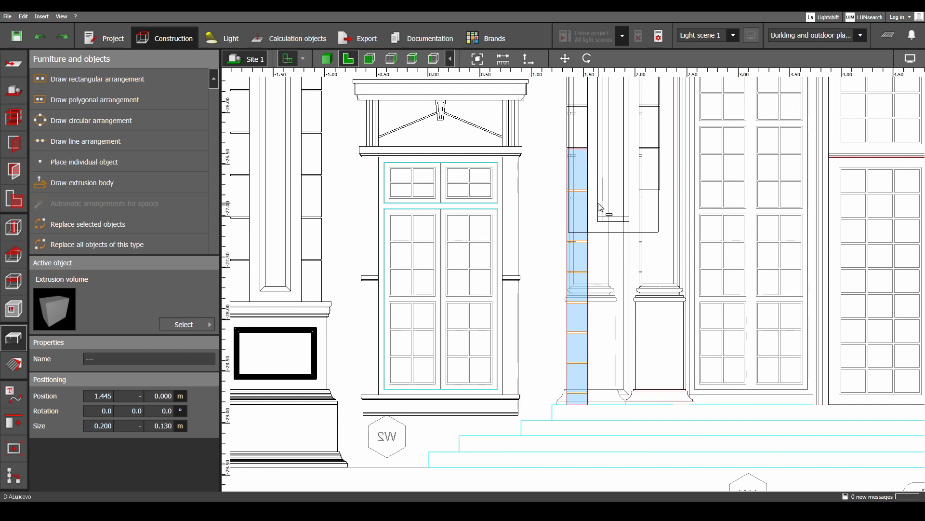
drag(618, 281, 689, 285)
- Delete the overlapping 0.396 m high block on the ornament's right edge
click(664, 202)
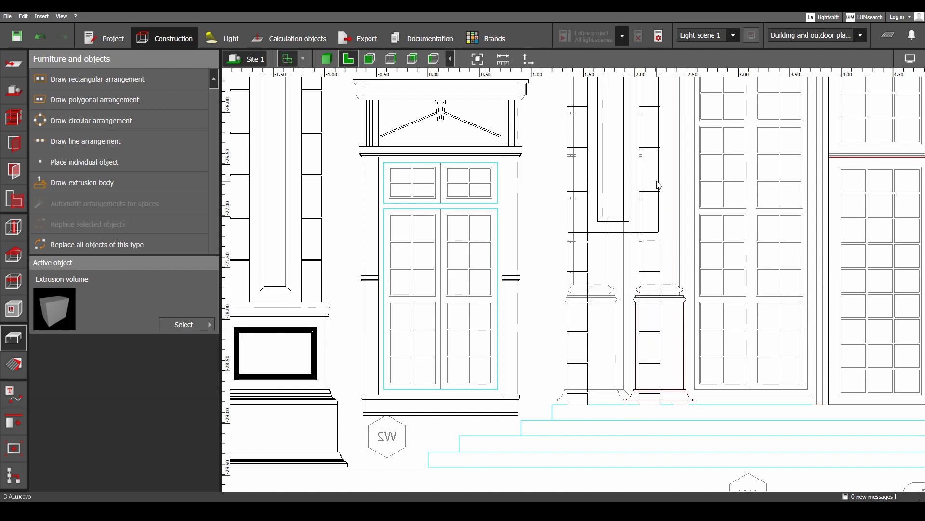
click(659, 184)
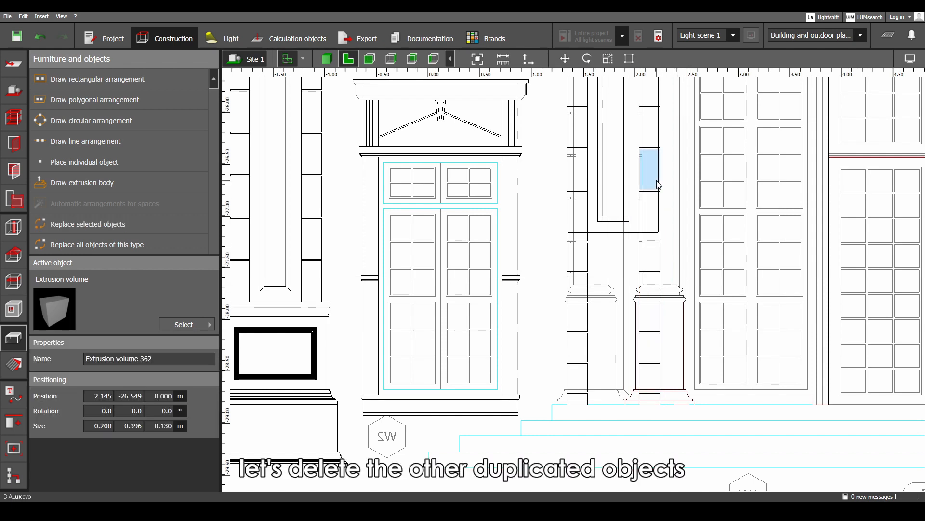
key(Delete)
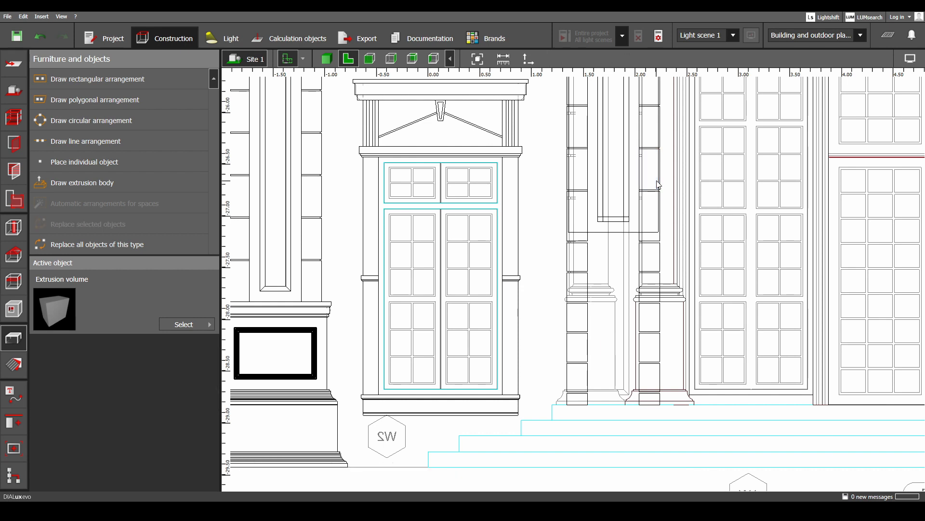
- Scale the 0.185 m wide inner strip behind the left-edge blocks down to the top entrance step
scroll(658, 185, up, 6)
click(582, 172)
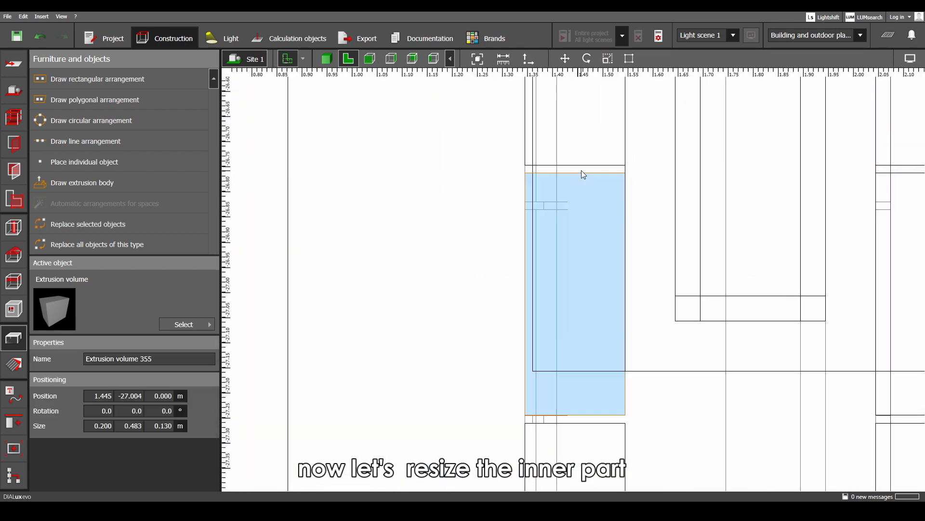
click(578, 170)
right_click(578, 170)
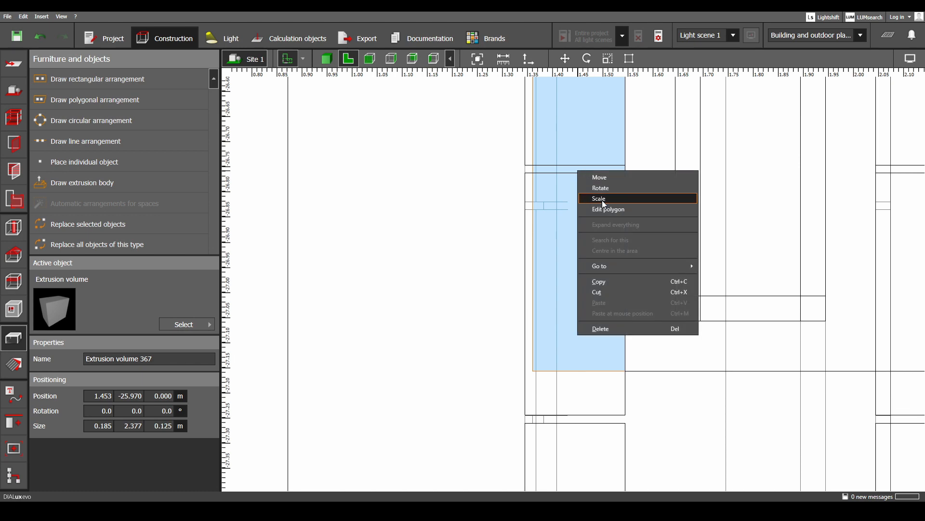
click(602, 200)
scroll(581, 238, down, 4)
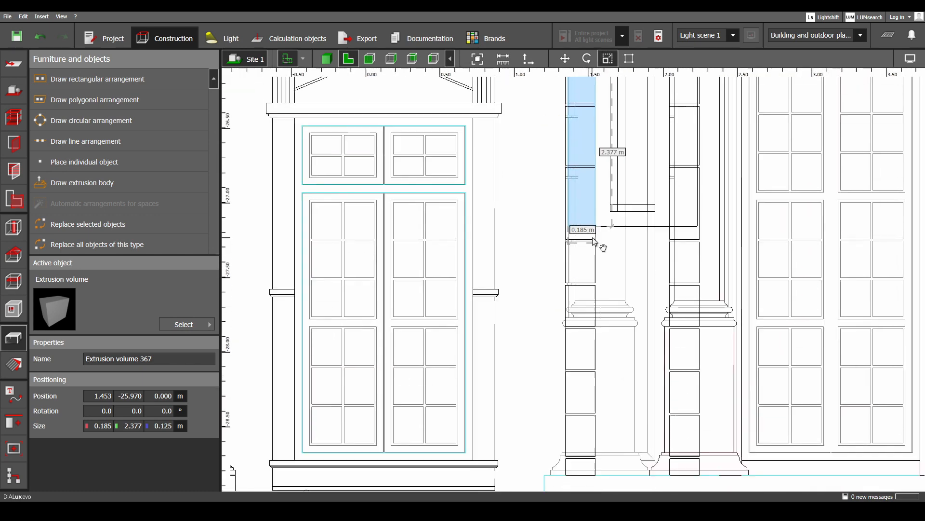
middle_drag(592, 238, 594, 228)
drag(588, 223, 585, 473)
- Scale the inner strip behind the right-edge blocks to 4.049 m high, ending at the top entrance step
click(690, 214)
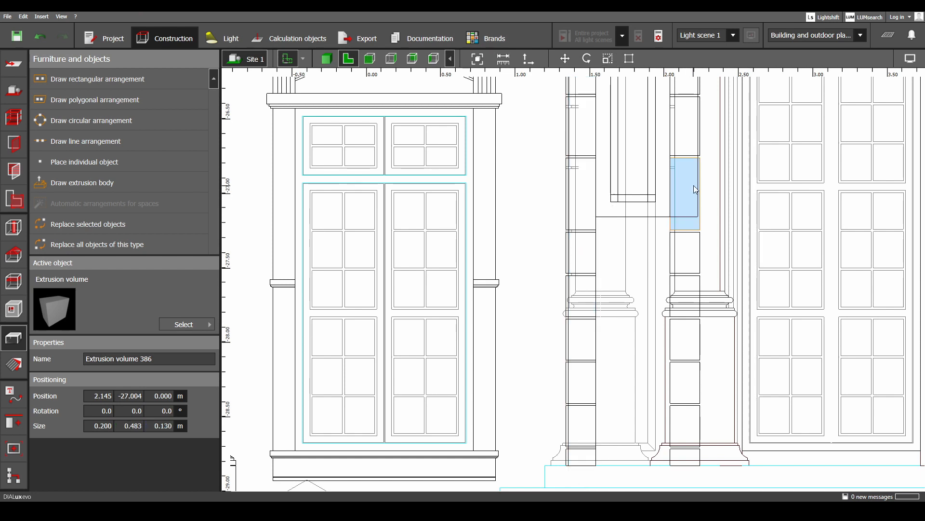
right_click(689, 201)
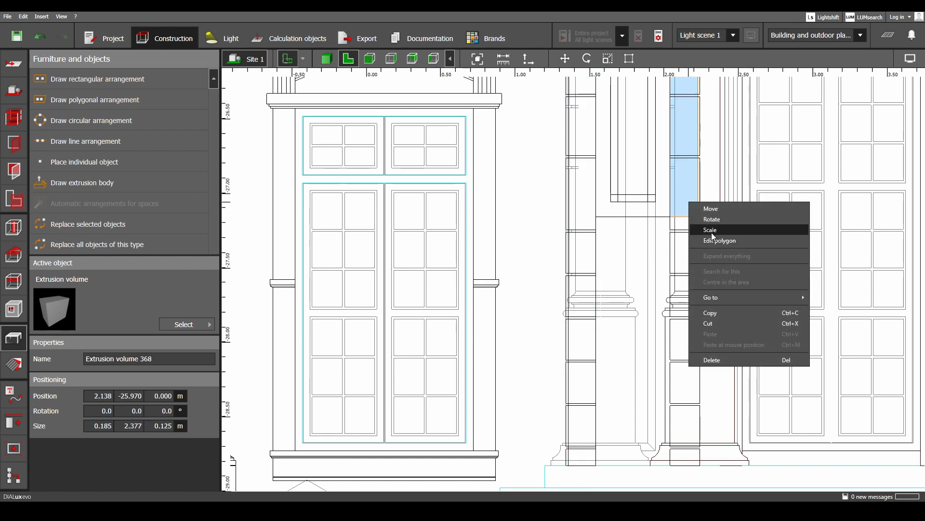
click(712, 232)
drag(692, 221, 682, 485)
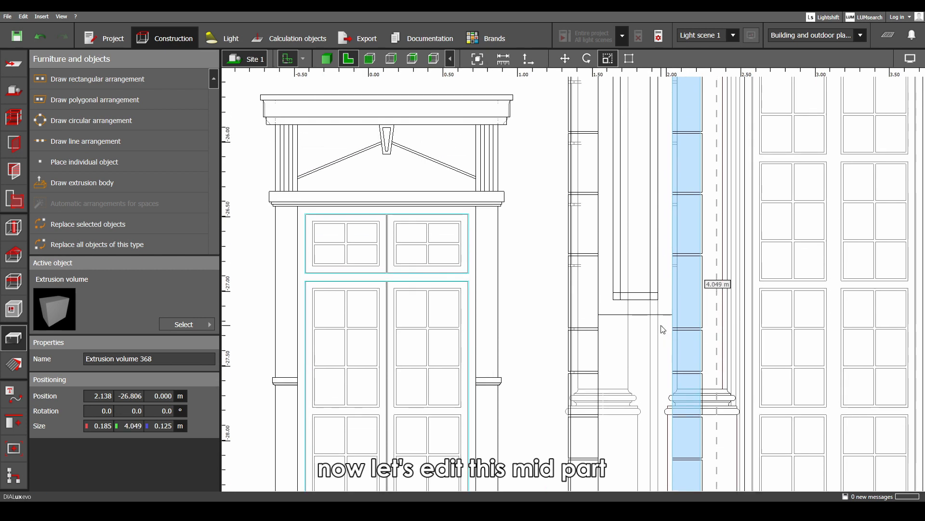
- Split the ornament's 0.500 m wide middle difference object into its original bodies
click(663, 330)
click(666, 302)
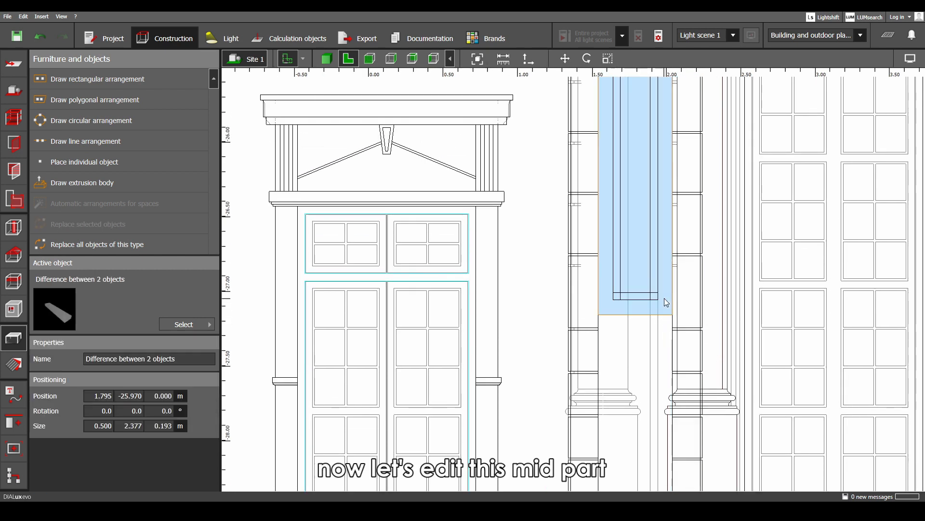
mouse_move(664, 302)
middle_down()
mouse_move(655, 297)
mouse_move(658, 254)
middle_up()
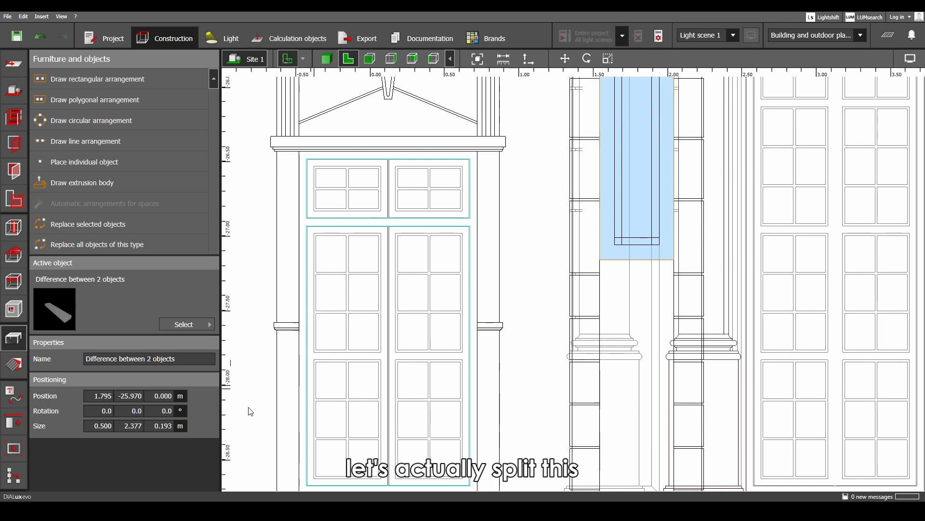
click(14, 422)
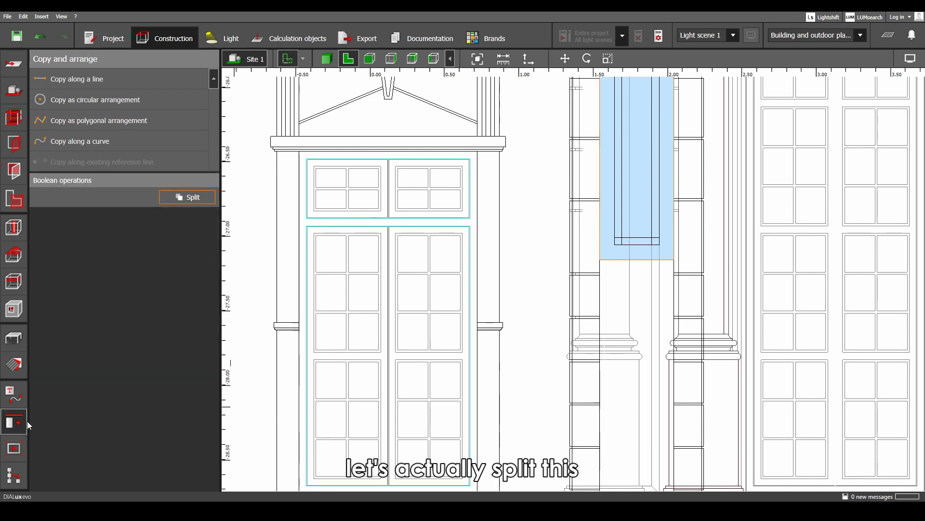
click(201, 201)
- Stretch the outer middle panel down to the top entrance step, making it 4.049 m high
middle_drag(685, 294, 677, 219)
click(625, 176)
right_click(628, 186)
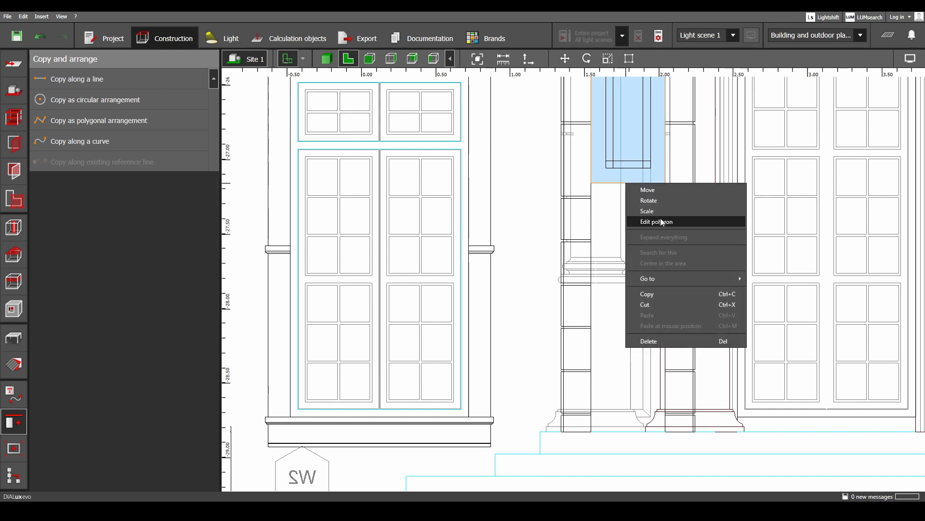
click(648, 221)
drag(628, 195, 645, 433)
- Scale the 0.300 m wide inner panel downward to a height of 3.940 m
click(624, 163)
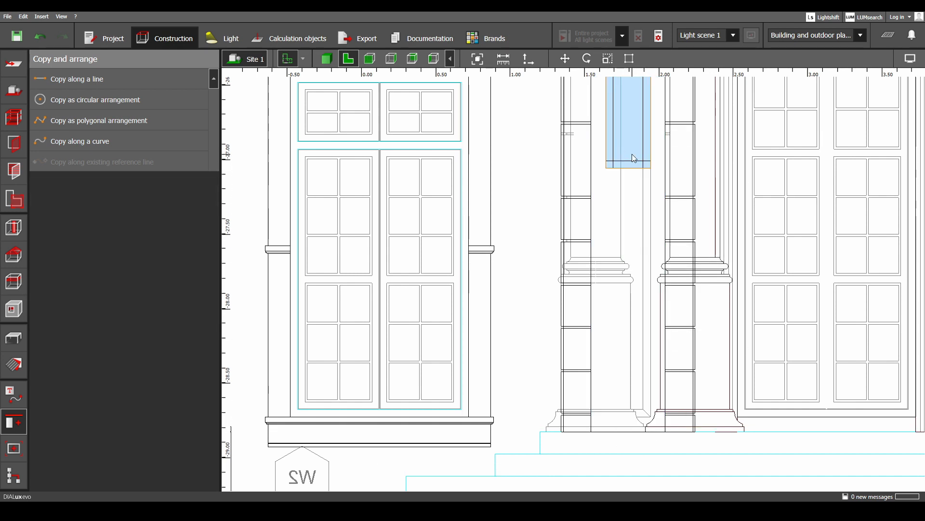
right_click(632, 156)
click(665, 187)
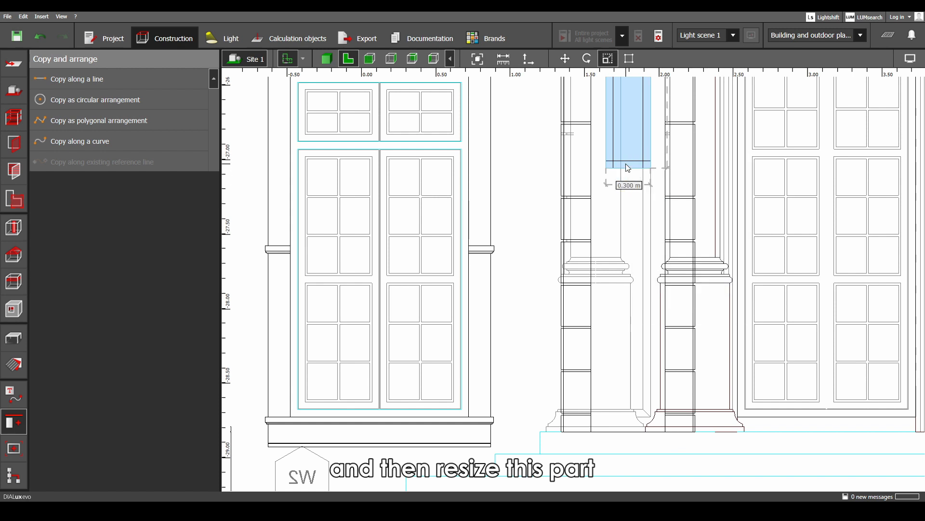
drag(628, 169, 634, 420)
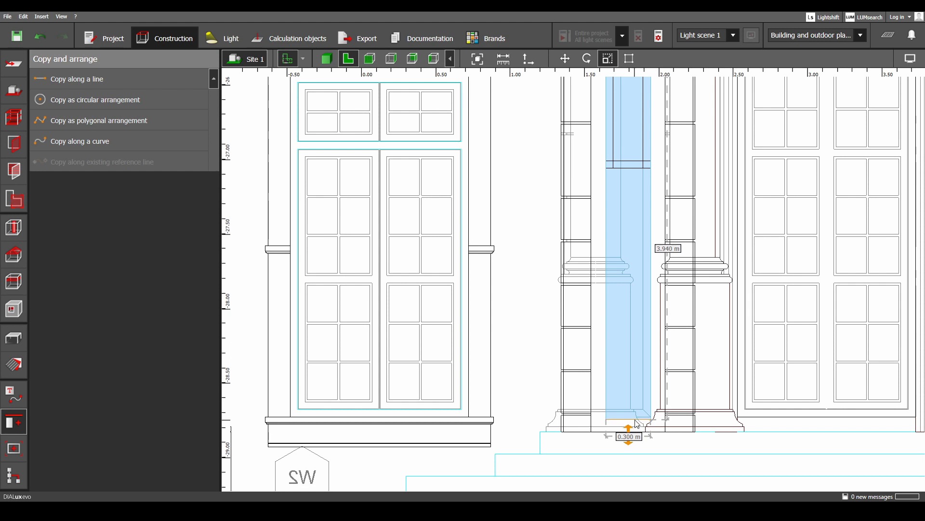
middle_drag(685, 283, 678, 293)
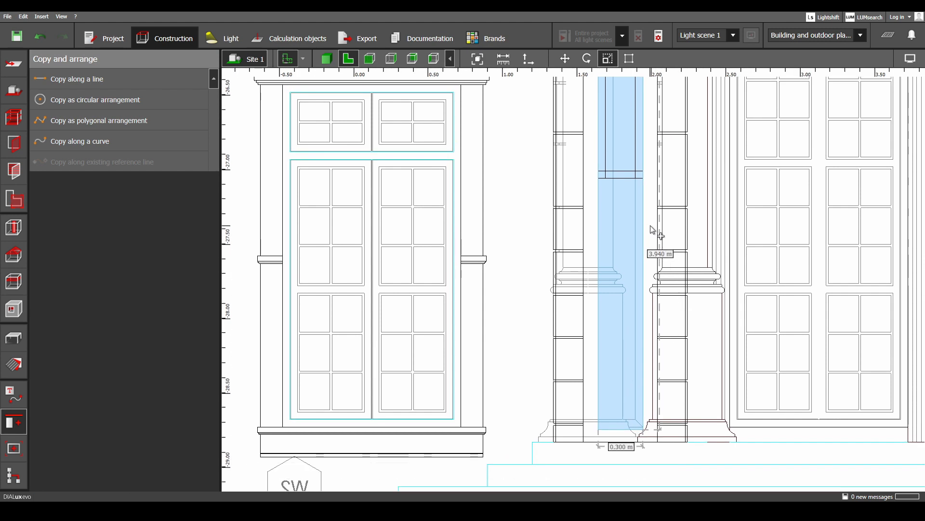
key(Escape)
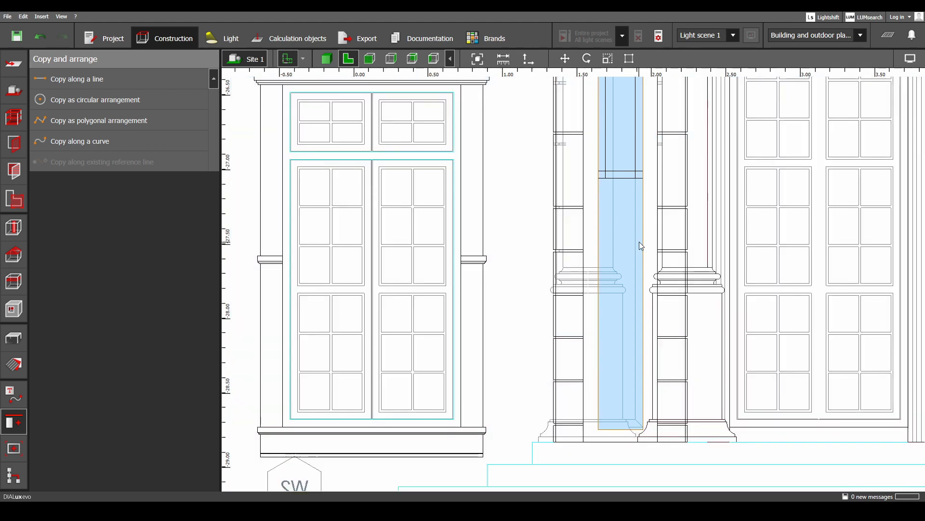
- Subtract the 0.300 m wide inner panel from the outer middle panel
ctrl+click(650, 232)
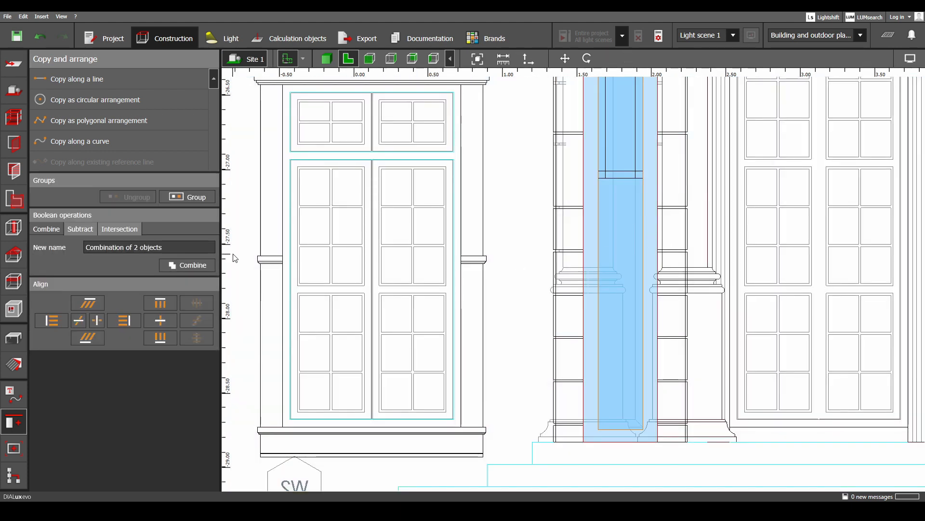
click(85, 230)
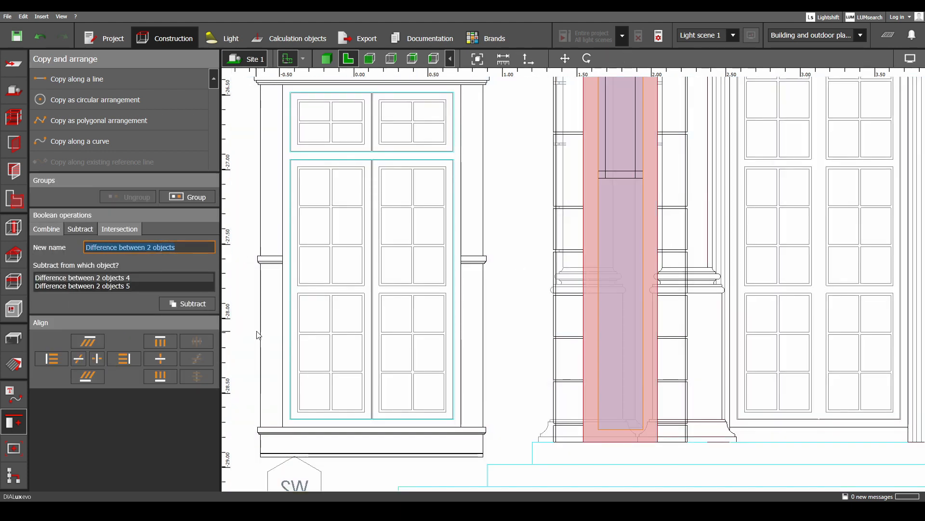
click(203, 304)
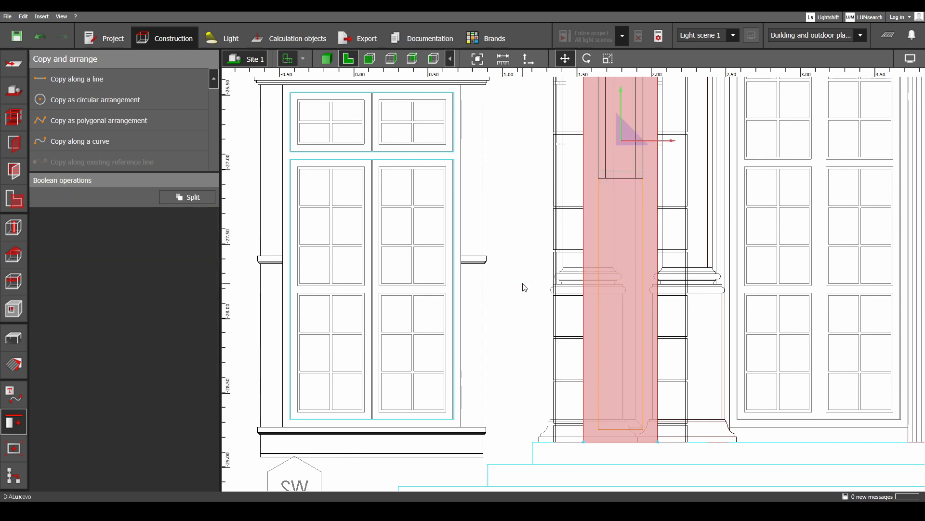
- Move the recess frame's bottom piece down to align with the lower end of the lengthened recess
click(622, 193)
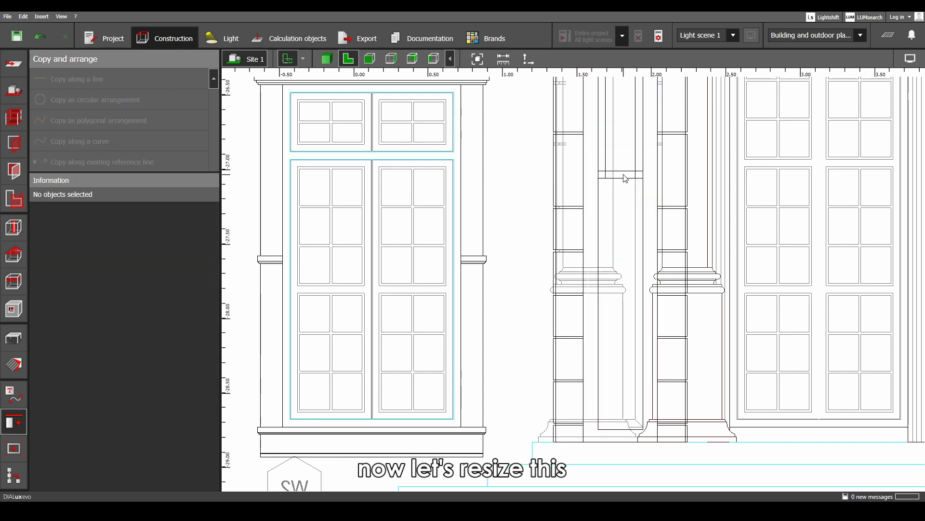
right_click(623, 174)
click(640, 181)
drag(621, 132, 634, 384)
scroll(627, 383, up, 5)
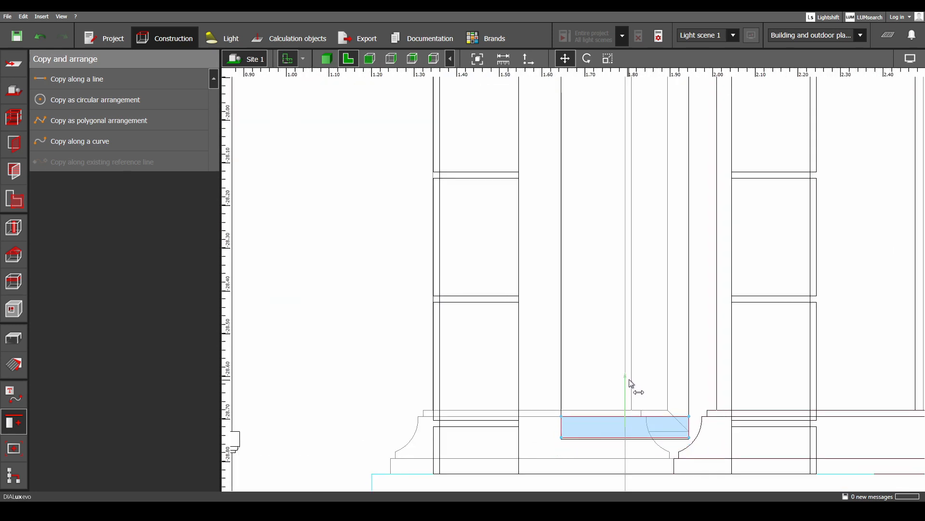
scroll(571, 451, up, 2)
scroll(574, 448, up, 2)
drag(691, 356, 694, 364)
scroll(694, 364, down, 8)
middle_drag(697, 292, 667, 407)
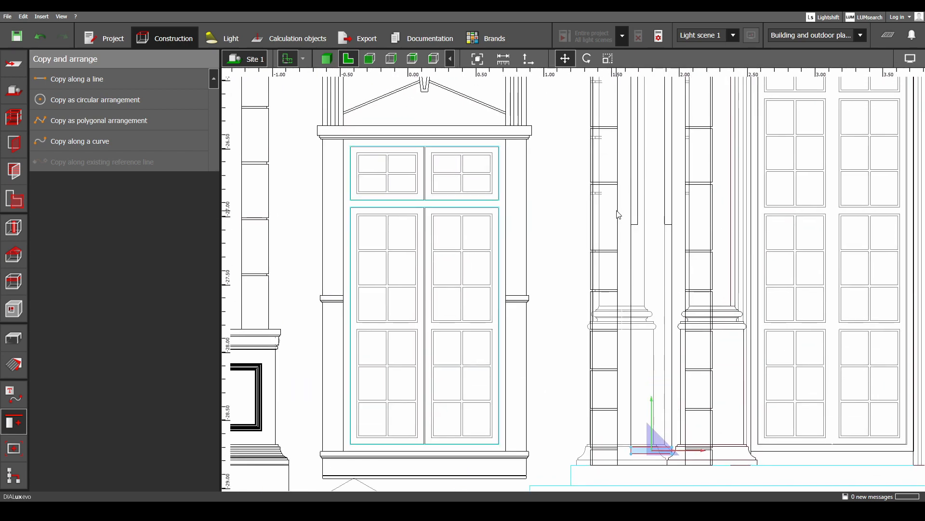
- Scale both vertical side pieces of the recess frame down to the recess's lower end, 3.940 m high
right_click(637, 209)
click(658, 235)
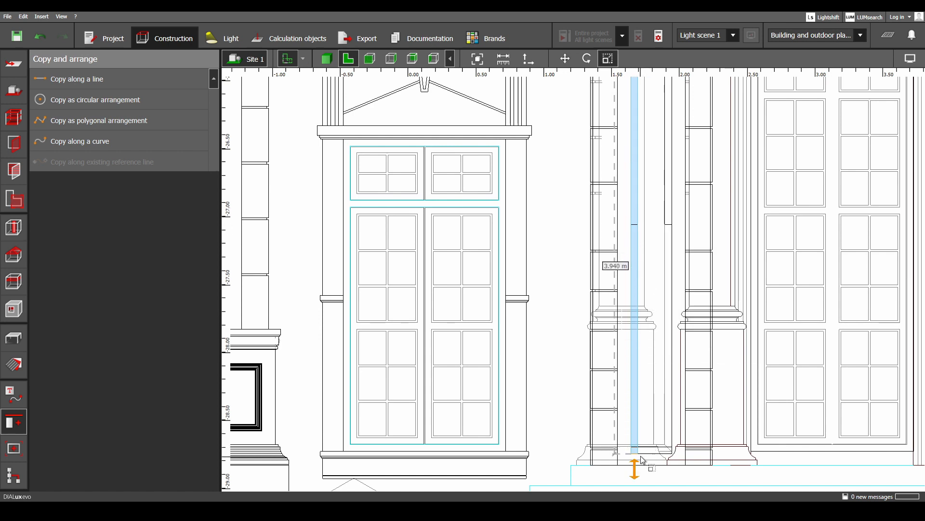
click(670, 221)
right_click(670, 220)
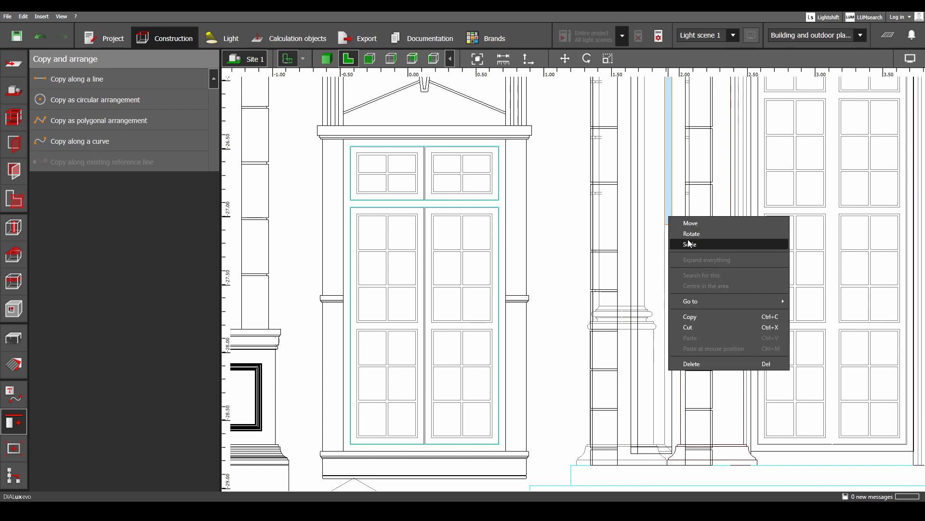
click(687, 245)
drag(670, 228, 672, 455)
scroll(684, 344, down, 2)
middle_drag(690, 261, 654, 309)
scroll(659, 336, down, 2)
click(656, 314)
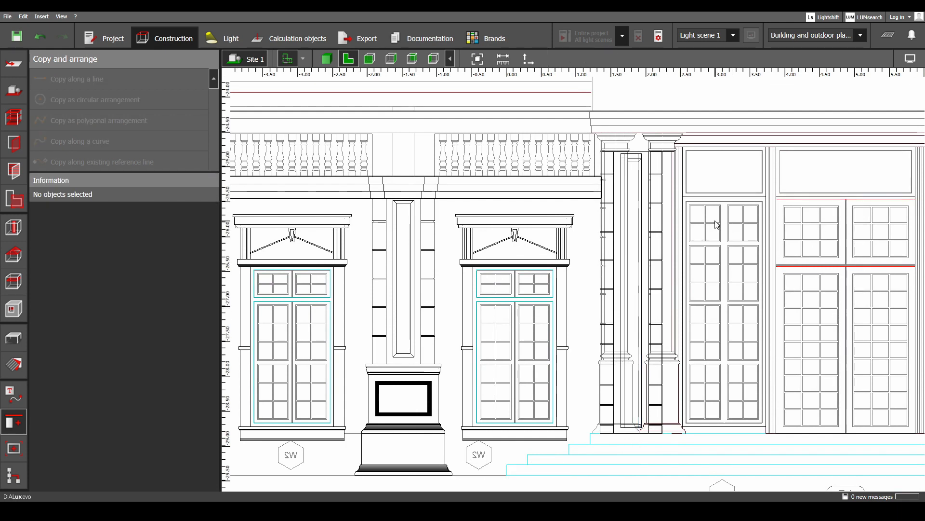
- Split the subtracted middle panel back into its outer and inner bodies
scroll(717, 224, up, 6)
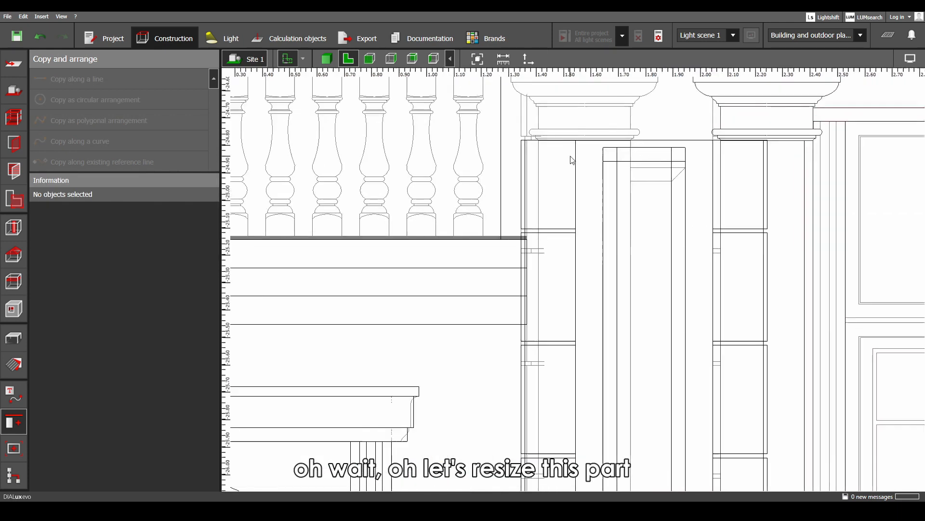
click(674, 201)
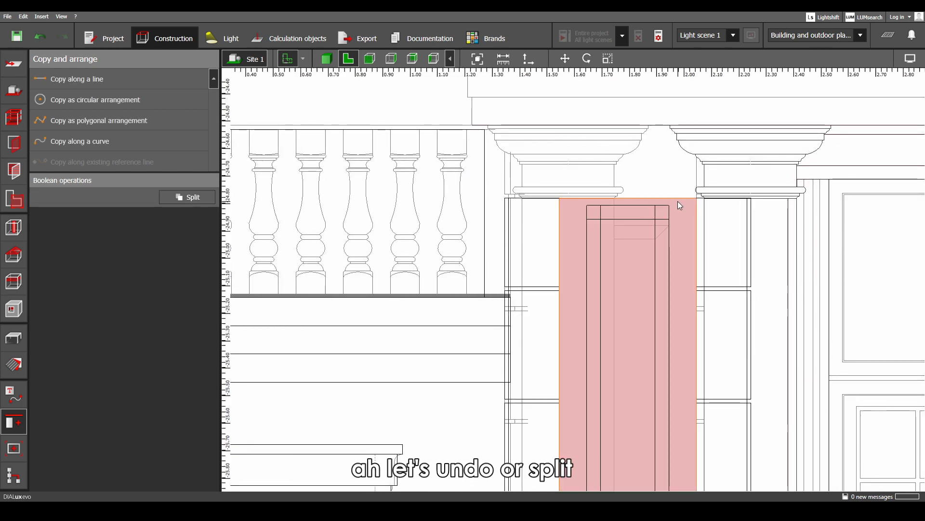
click(198, 200)
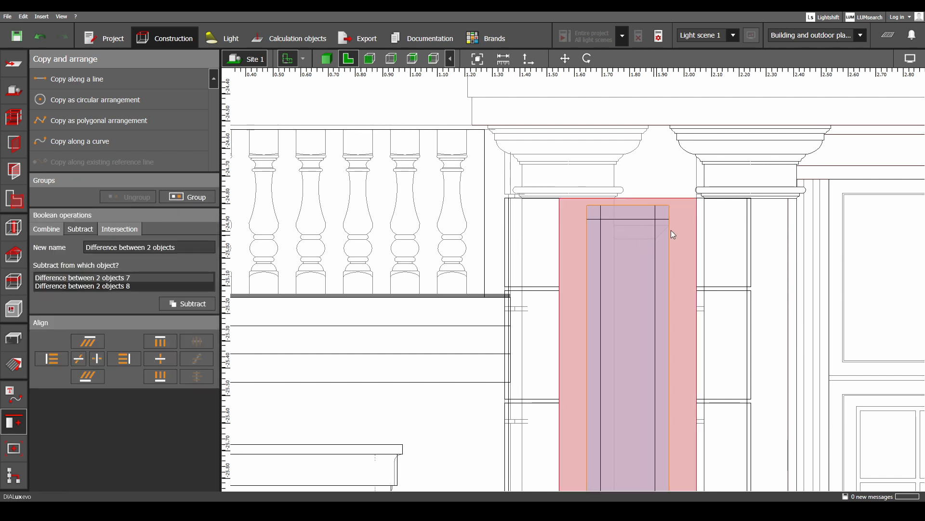
- Scale the outer middle panel upward so it reaches the top of the column capitals
click(684, 219)
right_click(684, 219)
click(719, 257)
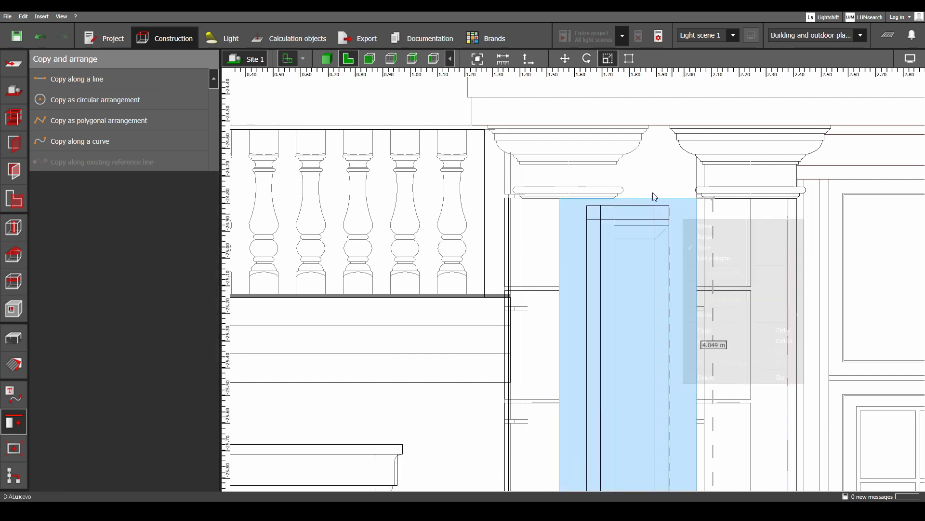
drag(663, 200, 673, 124)
- Subtract the inner body from the heightened outer middle panel left of the entrance to recreate its recess
click(632, 246)
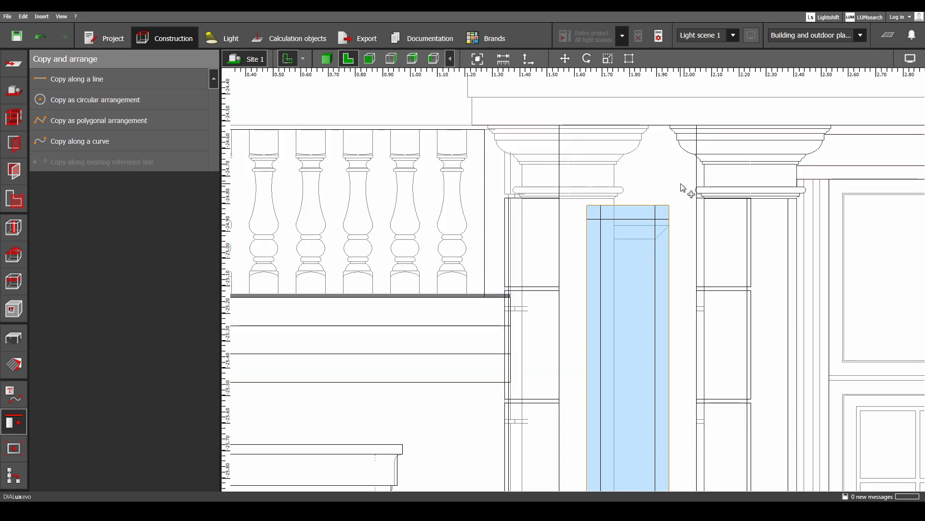
ctrl+click(682, 184)
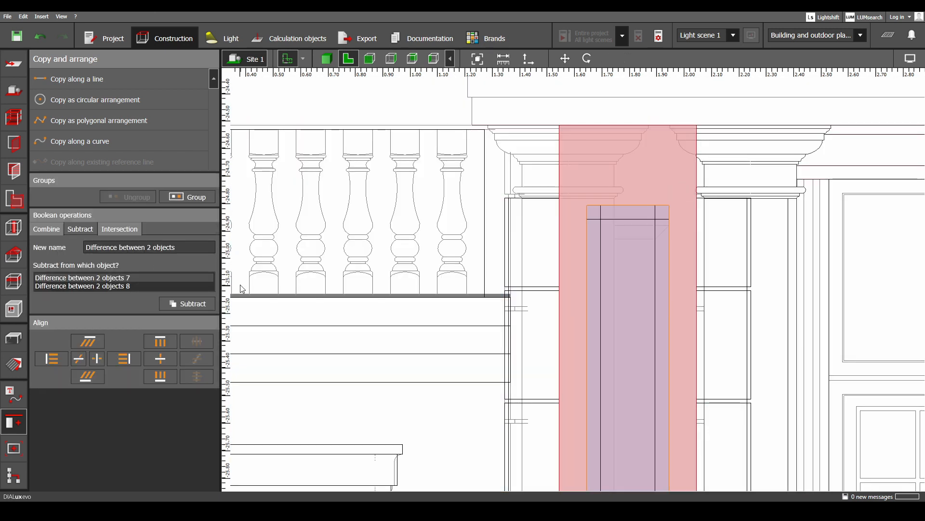
click(187, 303)
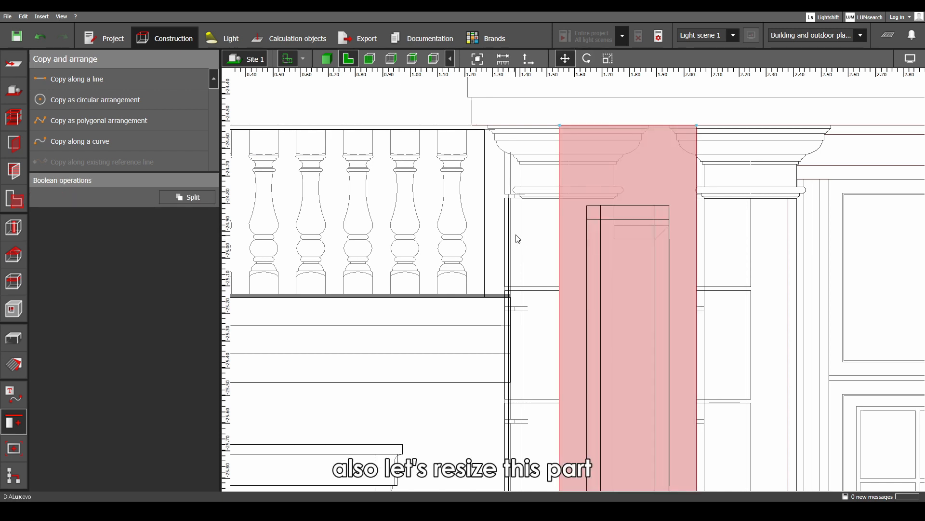
- Copy the uppermost blocks on both sides of the recessed panel and place the copies directly above the originals, behind the column capitals
click(515, 235)
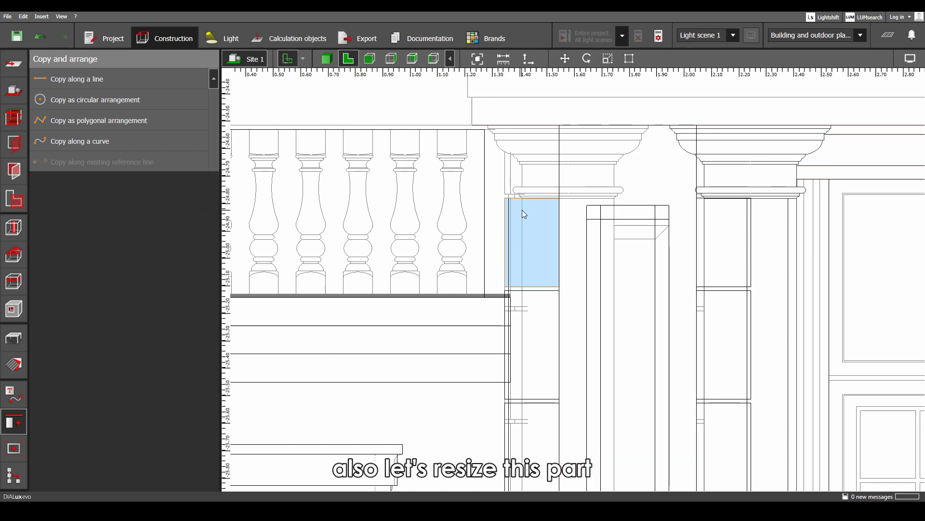
ctrl+click(745, 240)
middle_drag(714, 240, 713, 282)
key(m)
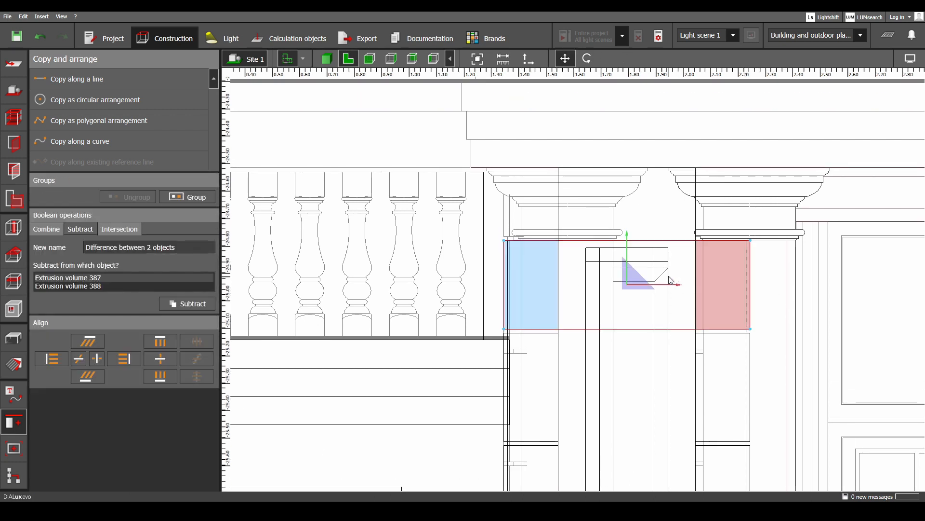
drag(627, 235, 634, 147)
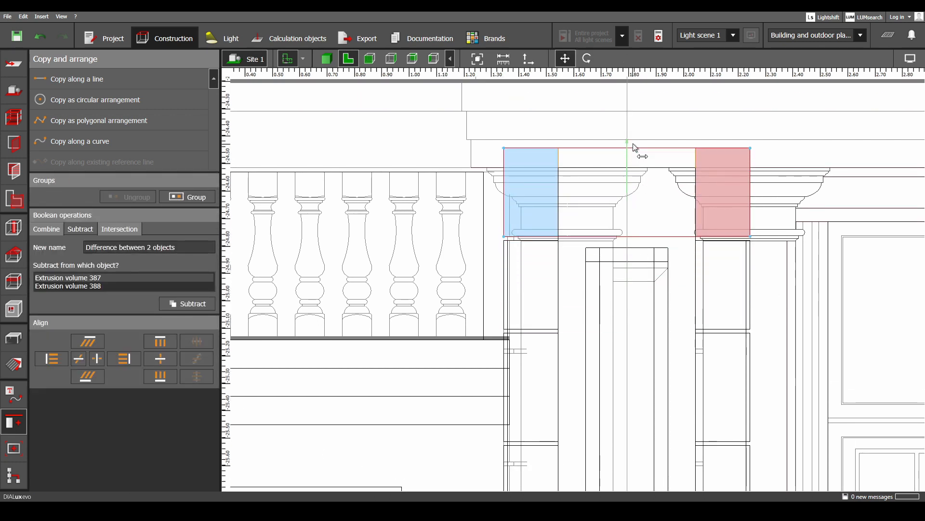
- Scale both copied top blocks down to 0.250 m high so they end level with the tops of the column capitals
click(537, 192)
right_click(537, 192)
click(557, 222)
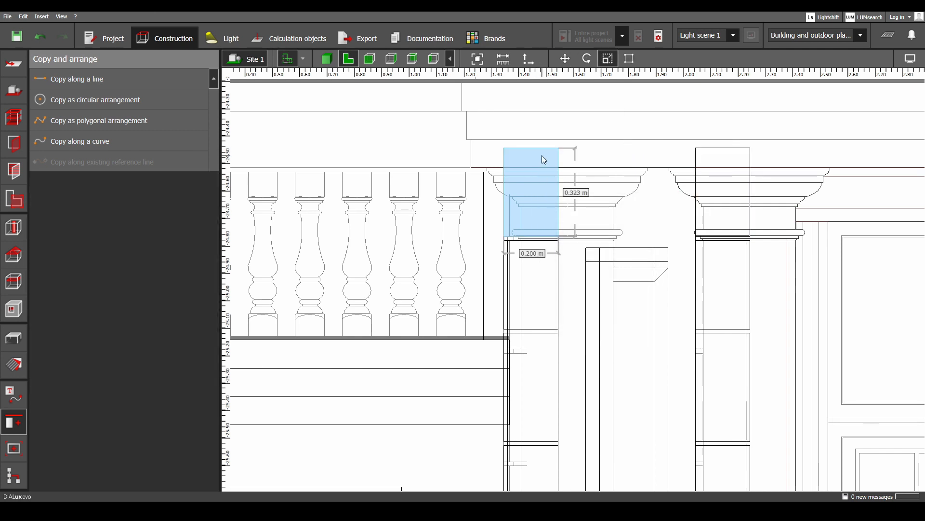
drag(540, 148, 542, 168)
click(742, 157)
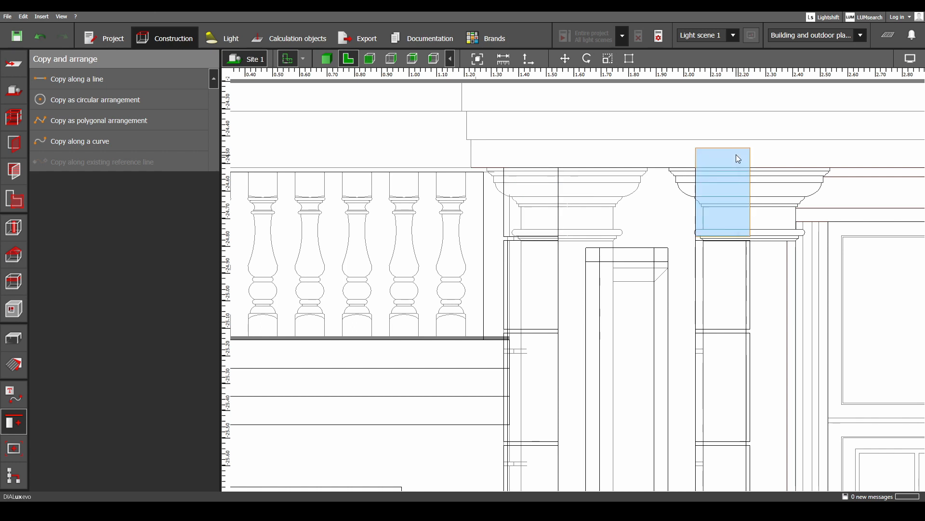
right_click(736, 154)
click(752, 183)
drag(731, 148, 734, 168)
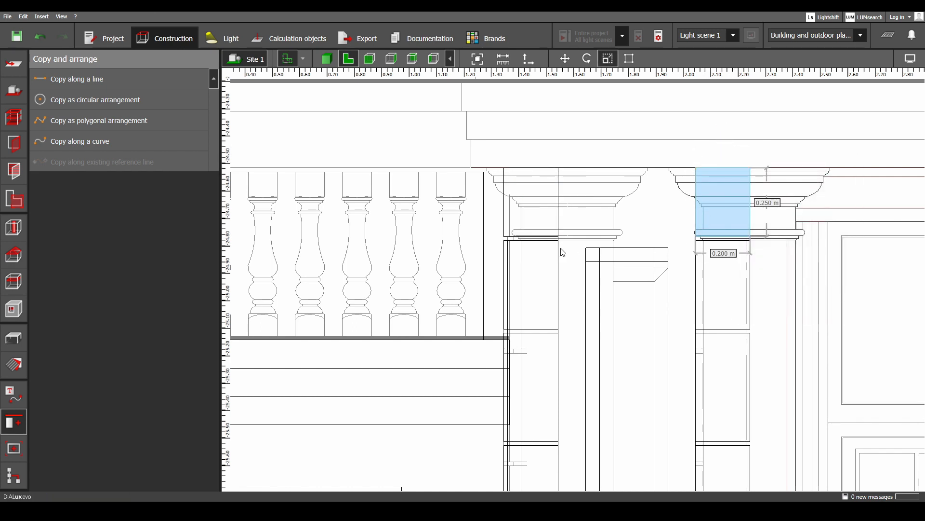
key(Escape)
- Scale the inner strip behind the left column of blocks upward to the capital's top edge, 4.314 m high
scroll(516, 246, up, 5)
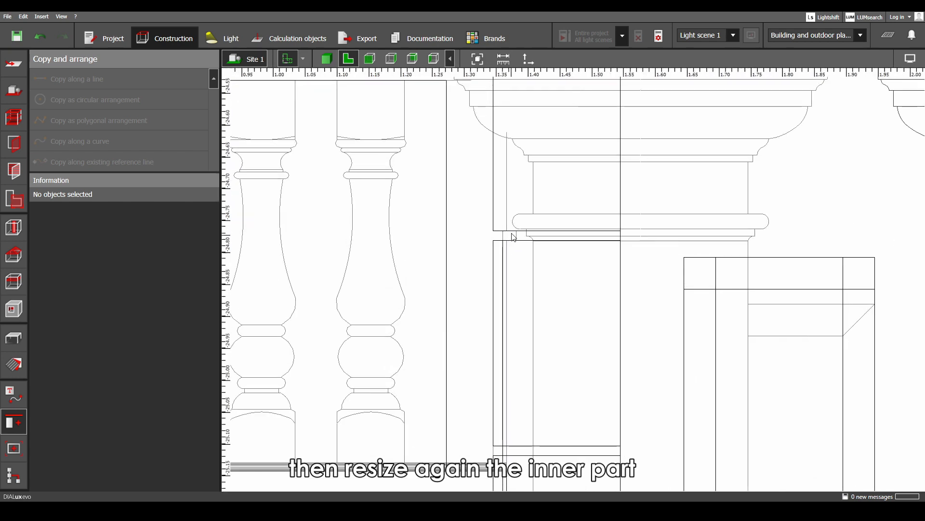
click(510, 236)
click(509, 236)
right_click(507, 235)
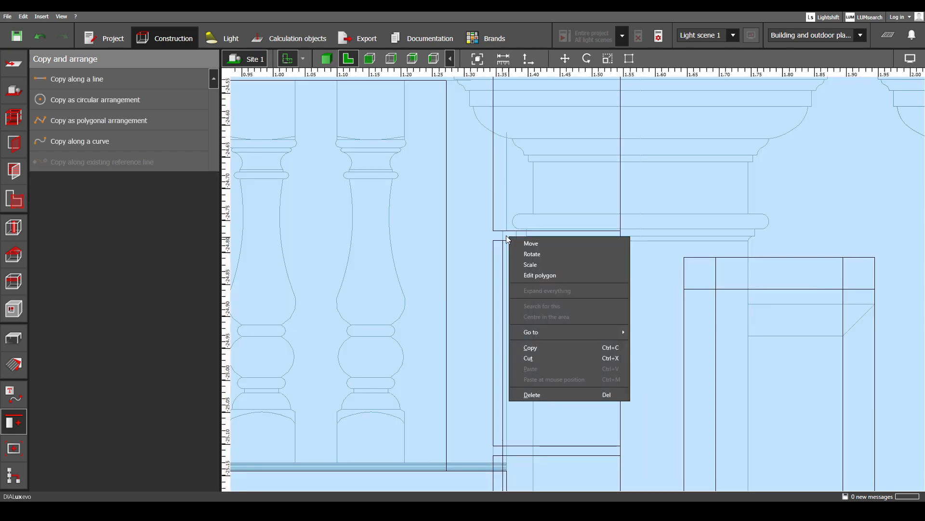
click(525, 304)
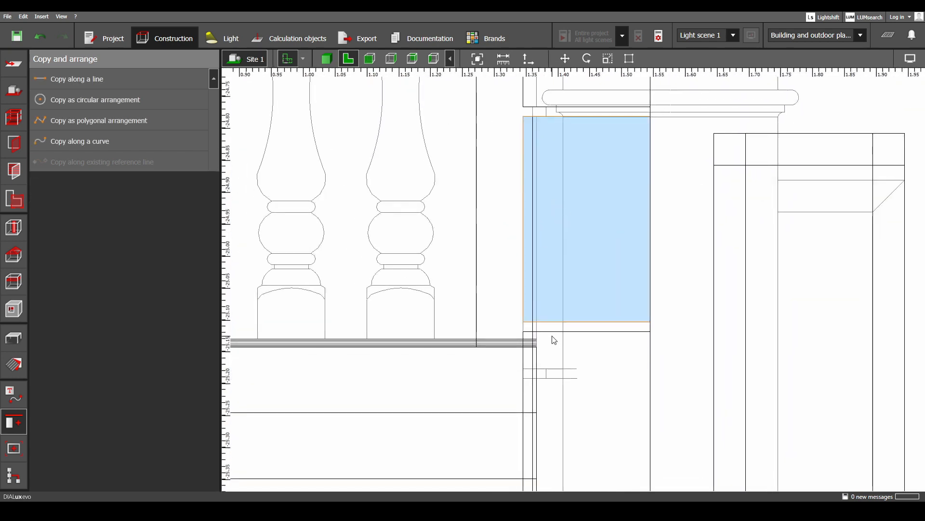
right_click(553, 325)
click(592, 355)
scroll(583, 316, down, 3)
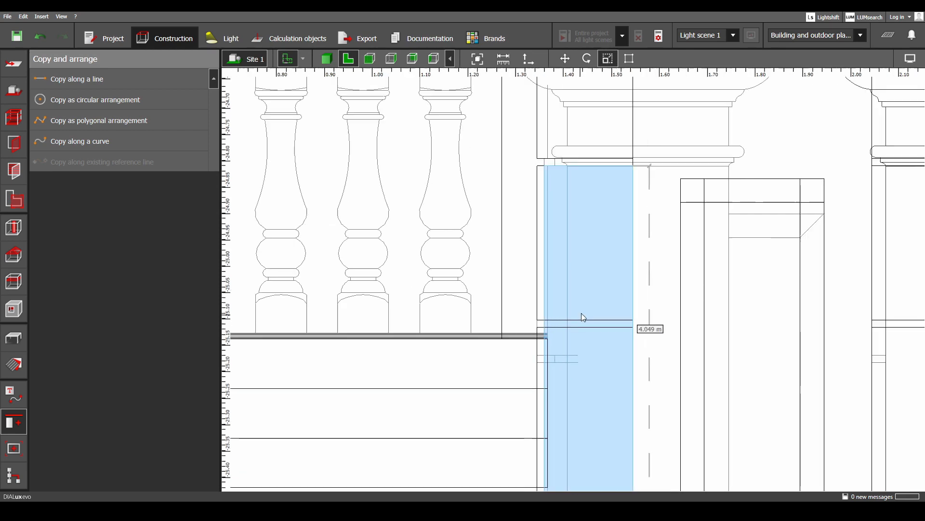
drag(588, 289, 601, 222)
scroll(795, 367, up, 3)
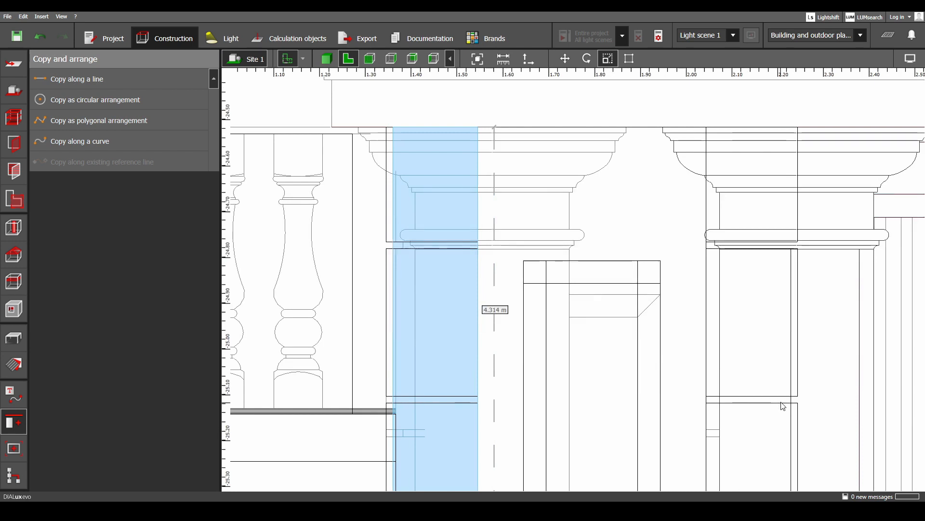
- Scale the inner strip behind the right column of blocks up to the capital's top, 4.314 m high
click(782, 405)
click(784, 403)
right_click(784, 403)
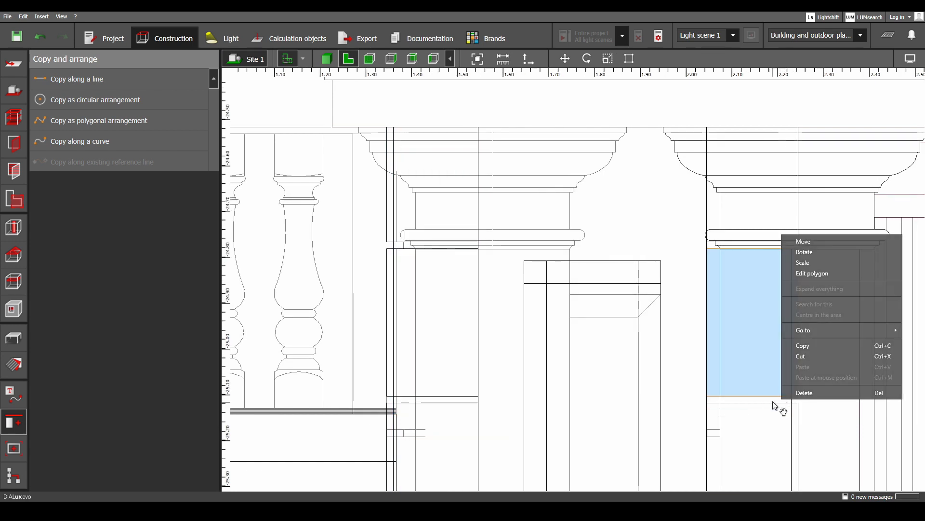
scroll(791, 405, up, 2)
right_click(790, 397)
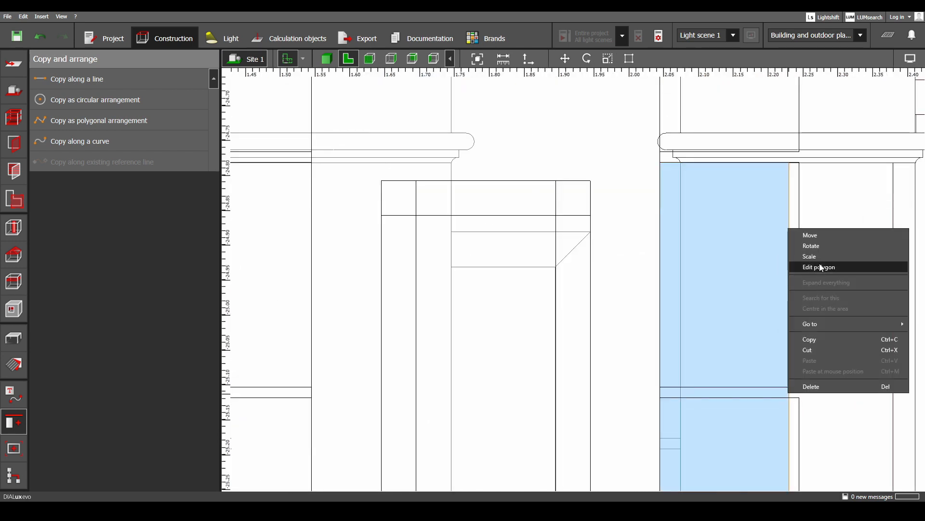
scroll(767, 359, down, 3)
middle_drag(765, 357, 765, 406)
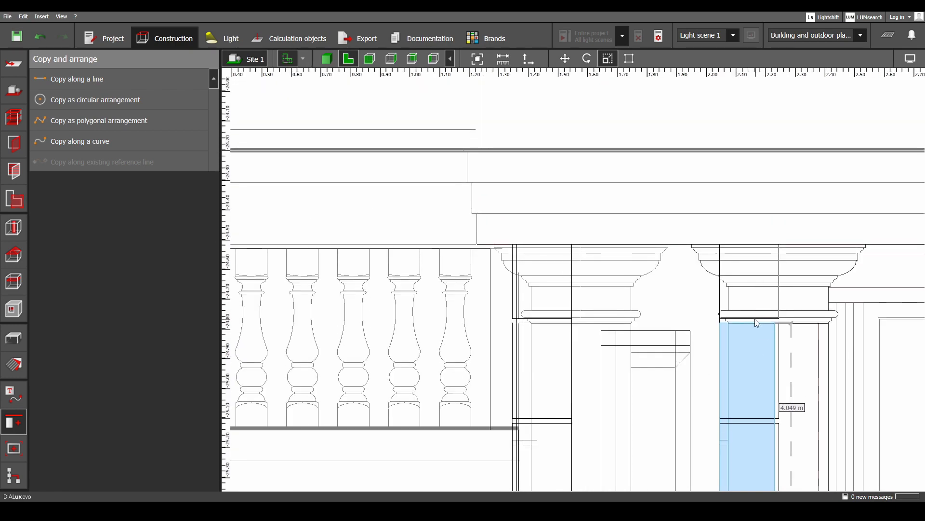
drag(756, 322, 758, 244)
- Duplicate the complete pilaster assembly left of the entrance and place the copy behind the columns on the entrance's right side
scroll(713, 328, down, 10)
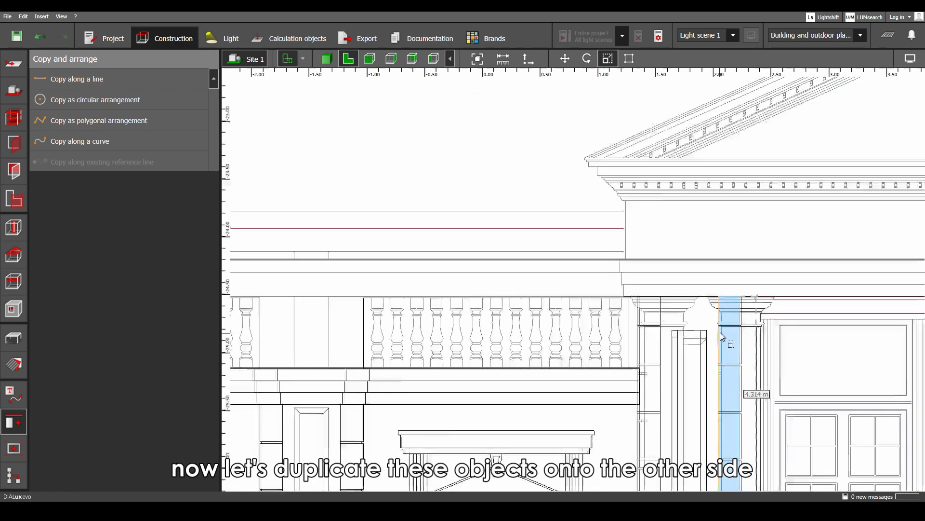
middle_drag(667, 384, 466, 339)
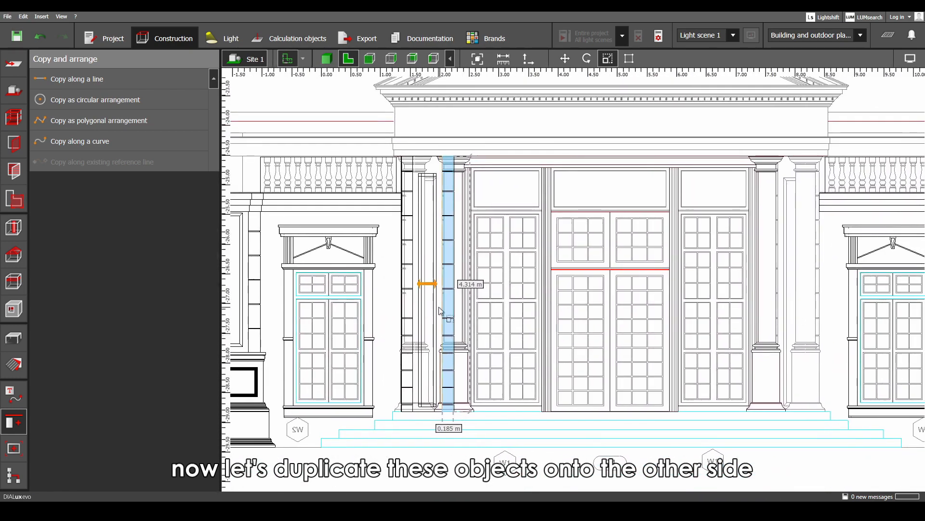
middle_drag(481, 443, 540, 445)
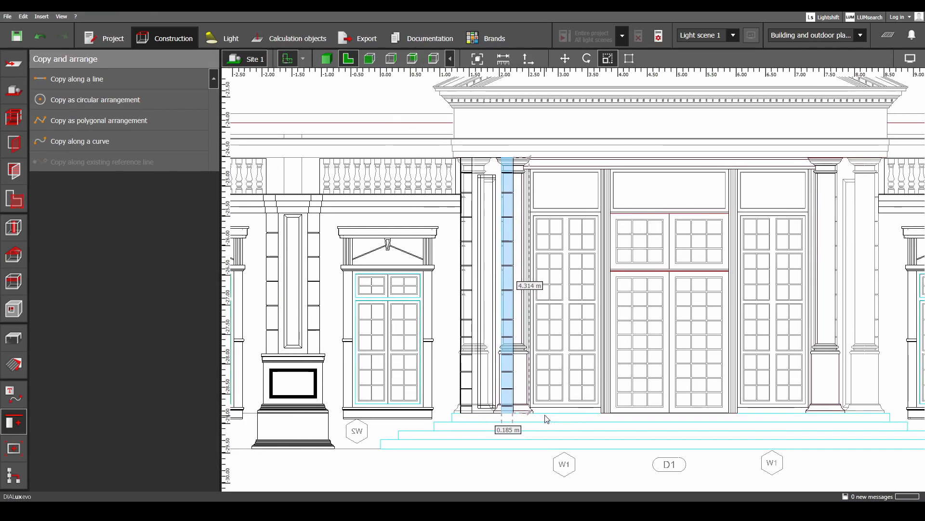
drag(540, 444, 465, 165)
ctrl+click(570, 265)
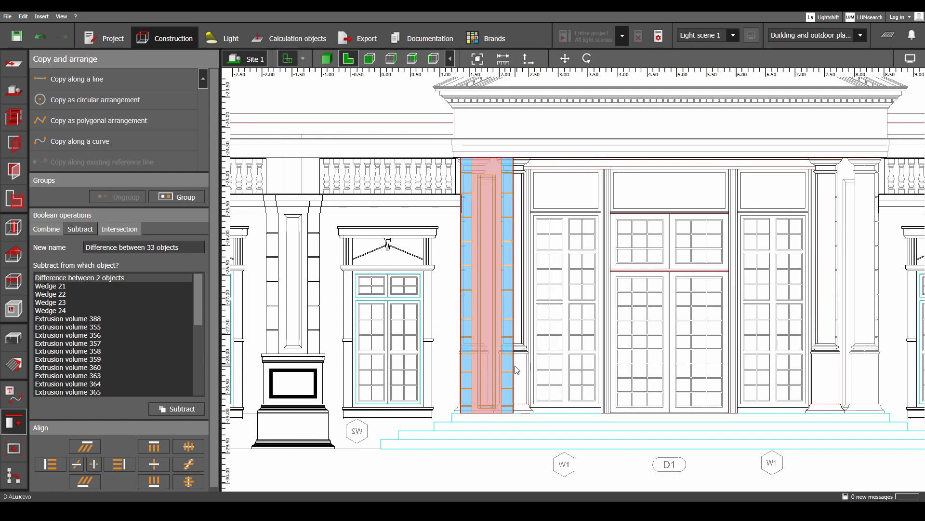
middle_drag(481, 356, 469, 356)
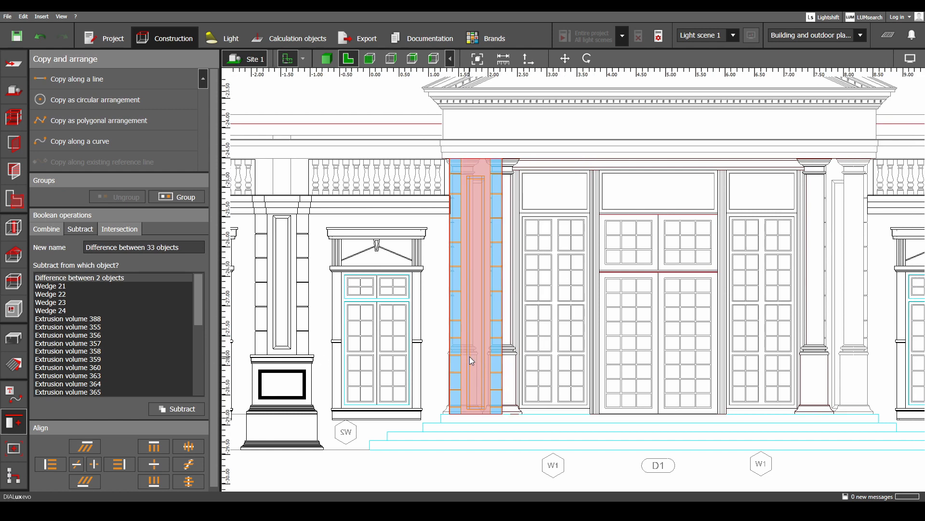
key(ctrl+v)
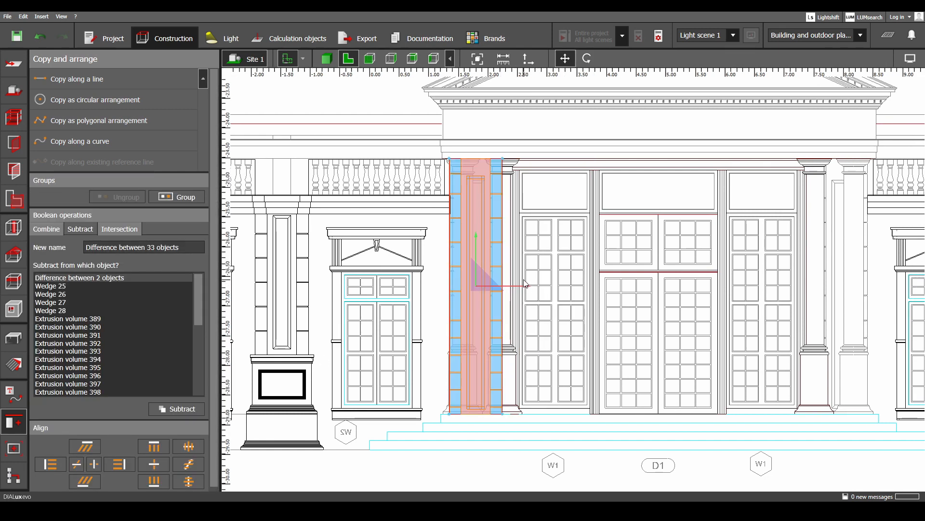
drag(525, 283, 889, 320)
key(Escape)
scroll(648, 328, down, 4)
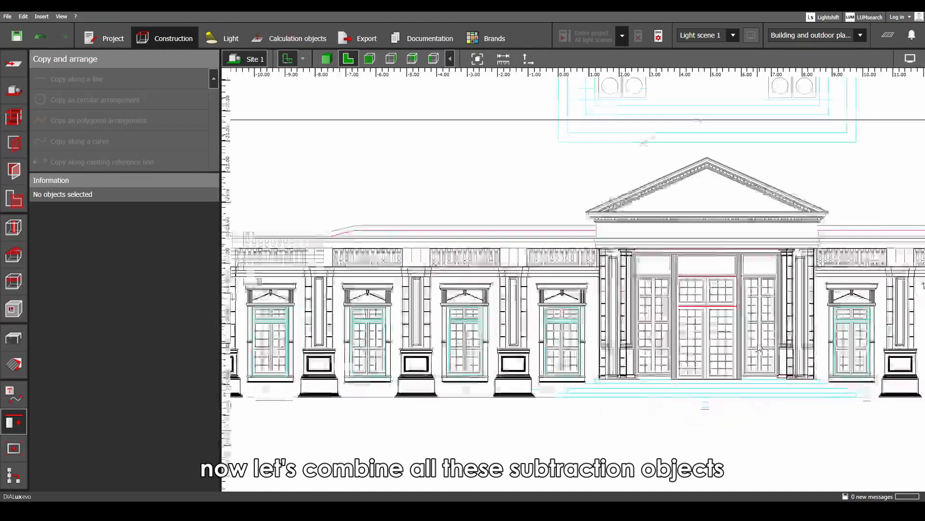
- Select the three entrance opening volumes together with the four window opening volumes on the facade's left wing
click(656, 302)
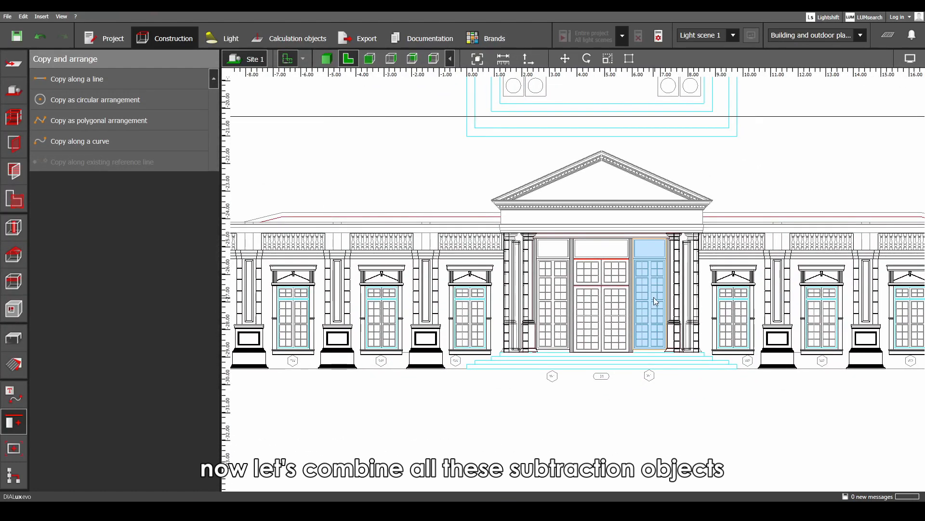
ctrl+click(619, 303)
ctrl+click(537, 320)
middle_drag(536, 321, 658, 317)
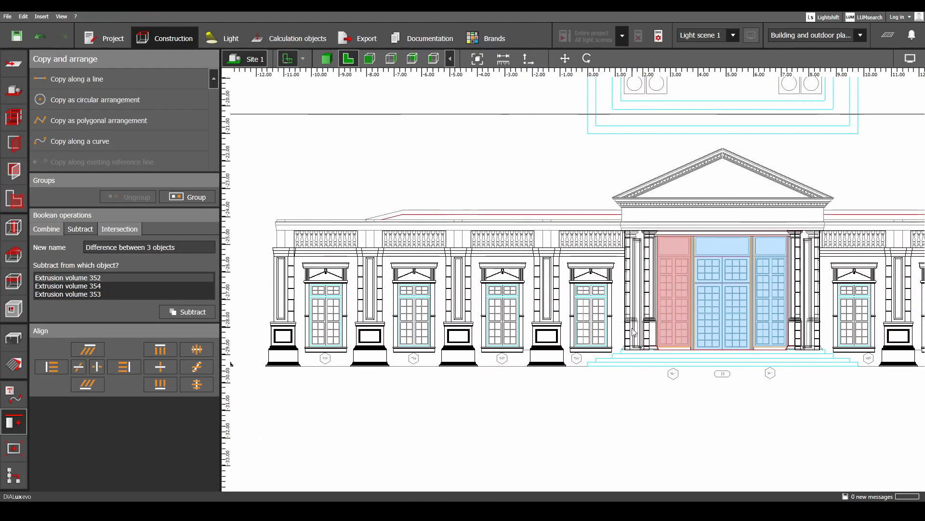
scroll(696, 339, up, 5)
scroll(704, 353, down, 2)
ctrl+click(544, 309)
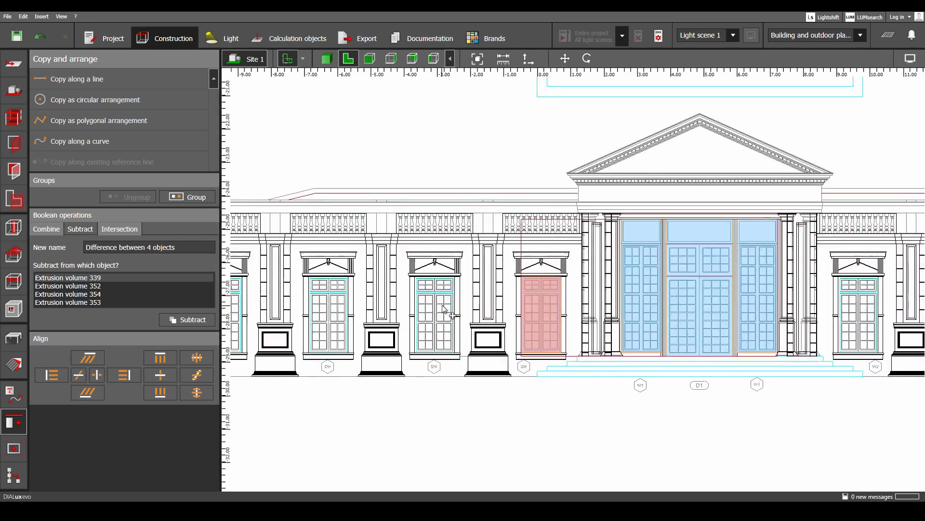
ctrl+click(439, 306)
middle_drag(458, 322, 646, 328)
ctrl+click(518, 307)
ctrl+click(417, 311)
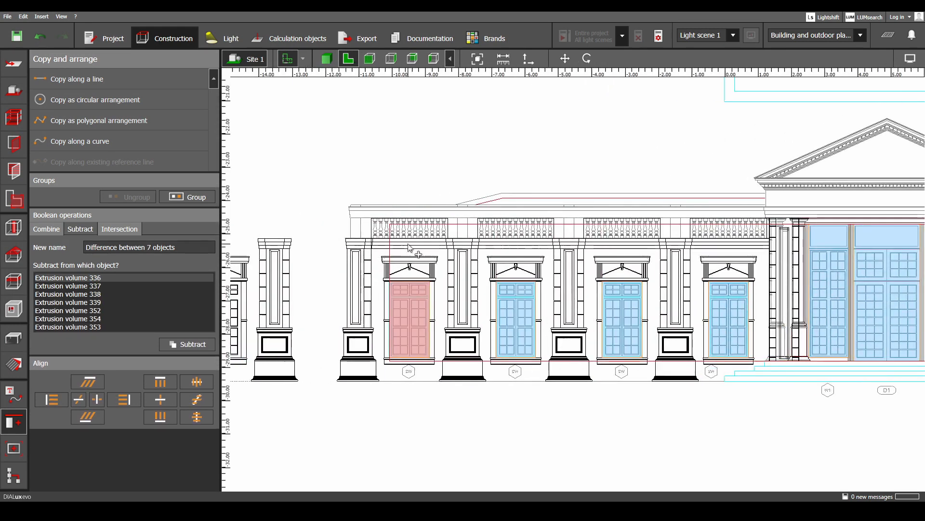
- Add the eight balustrade opening volumes along both wings of the facade to the selection
ctrl+click(416, 229)
ctrl+click(517, 228)
ctrl+click(609, 233)
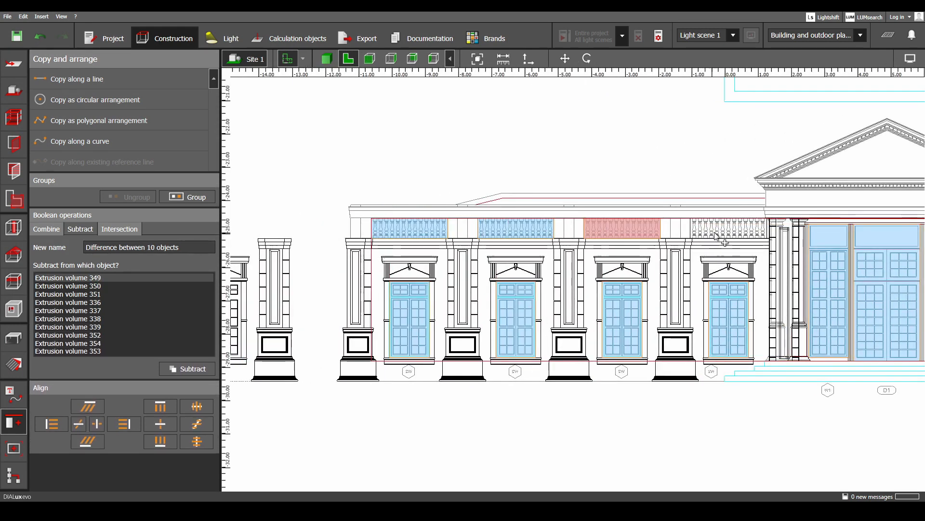
ctrl+click(731, 232)
middle_drag(750, 293, 290, 282)
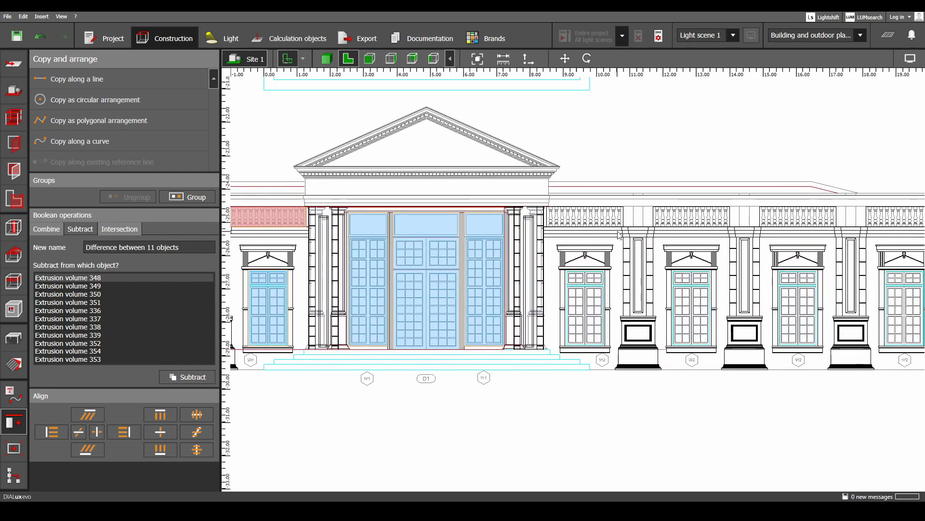
ctrl+click(594, 223)
ctrl+click(687, 225)
middle_drag(745, 266, 476, 288)
ctrl+click(543, 241)
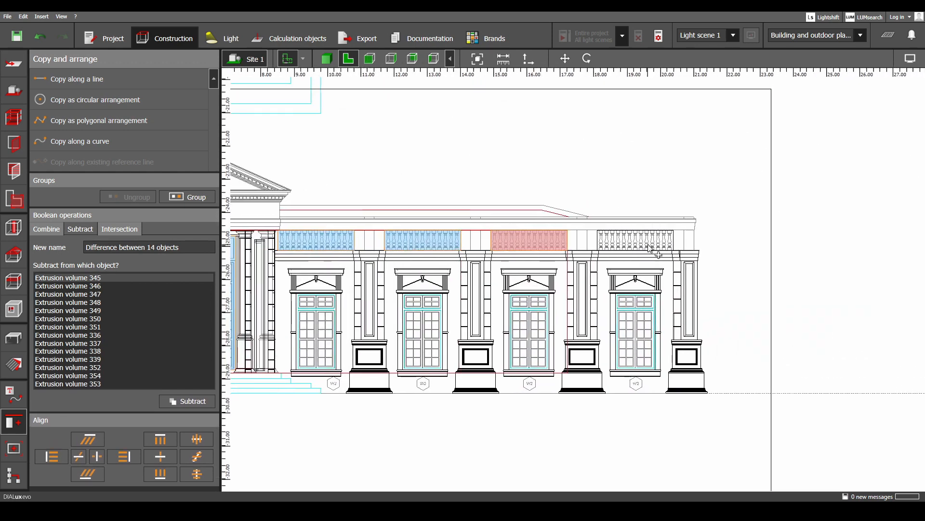
ctrl+click(646, 241)
- Add the right wing's four window opening volumes to the selection and combine all selected subtraction volumes into one object
ctrl+click(628, 327)
ctrl+click(524, 322)
middle_drag(431, 332, 622, 332)
ctrl+click(615, 327)
ctrl+click(508, 344)
middle_drag(508, 343, 677, 331)
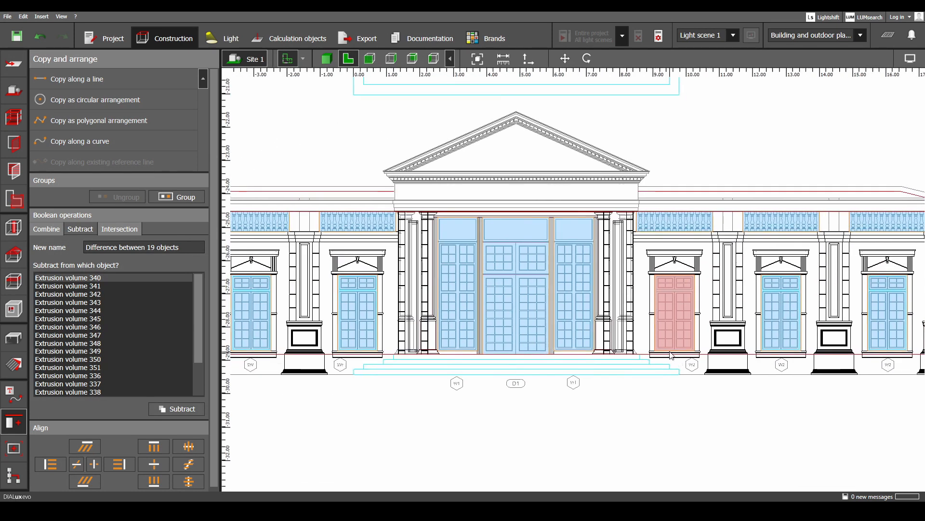
scroll(575, 347, down, 2)
middle_drag(521, 328, 606, 328)
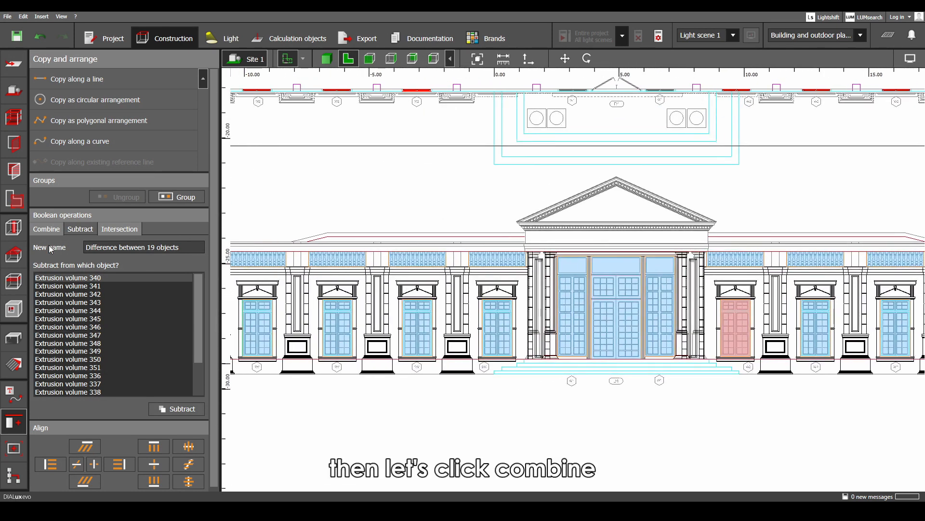
click(48, 229)
click(194, 267)
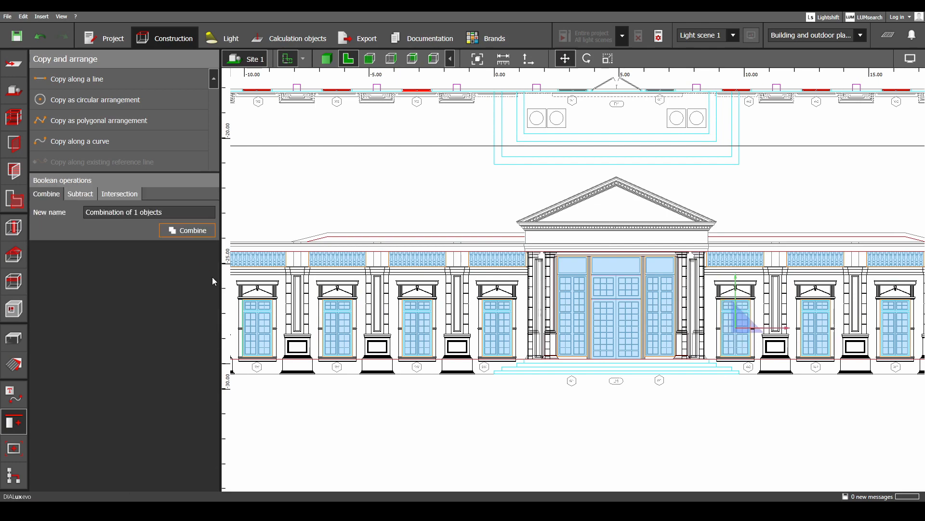
- Select all front facade ornaments together with the combined opening volume in the 3D view and group them
click(331, 59)
scroll(500, 201, up, 4)
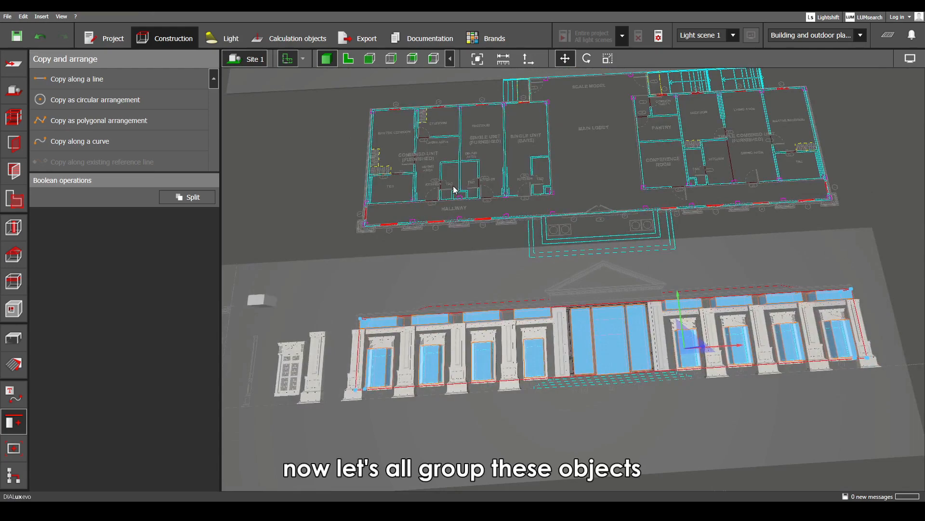
click(544, 261)
scroll(602, 332, down, 5)
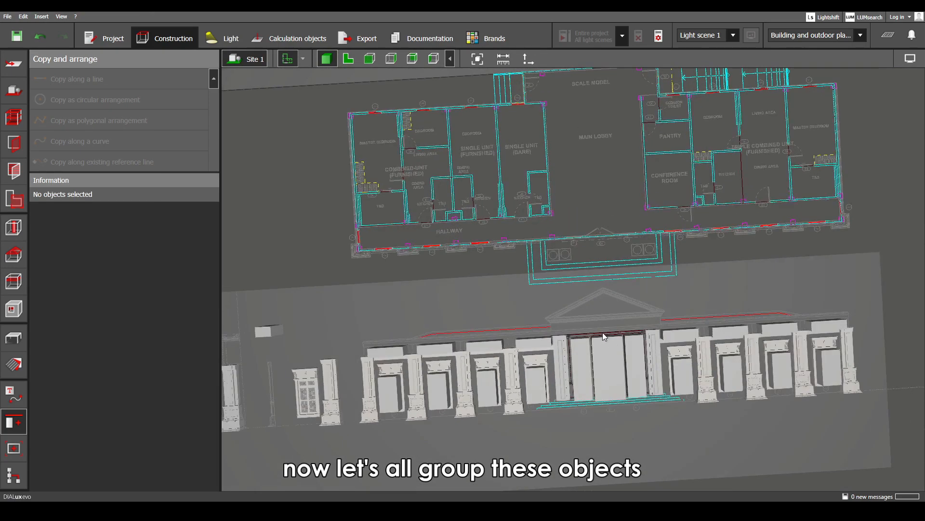
right_drag(774, 401, 783, 333)
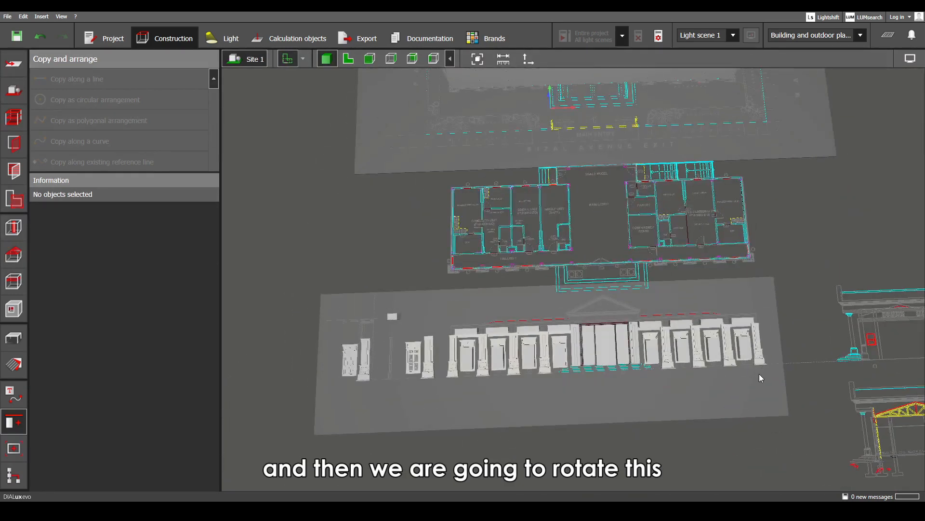
drag(771, 399, 443, 308)
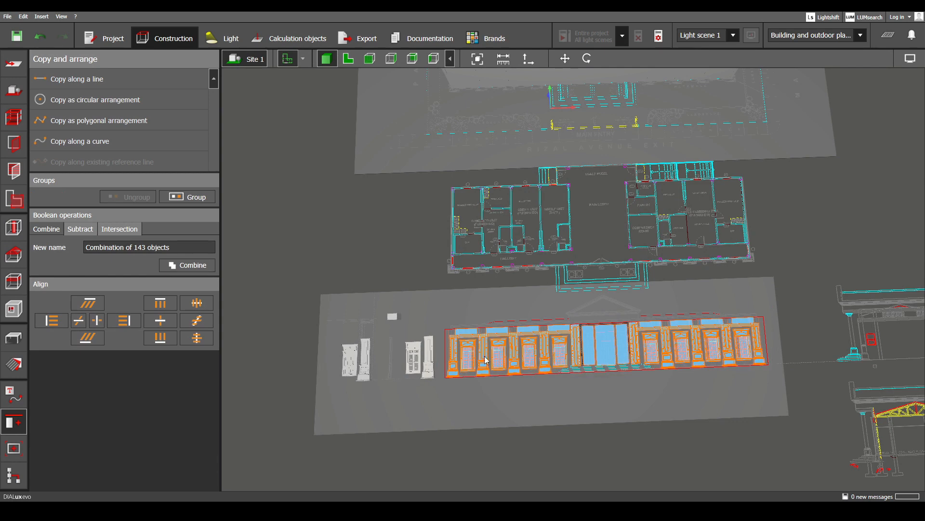
click(181, 199)
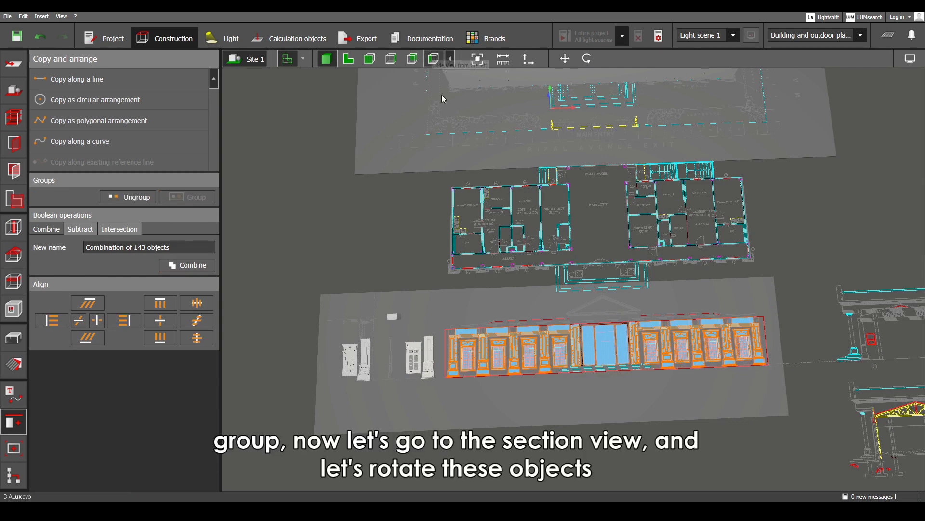
- Rotate the facade group from lying flat to standing upright in the side view
click(433, 59)
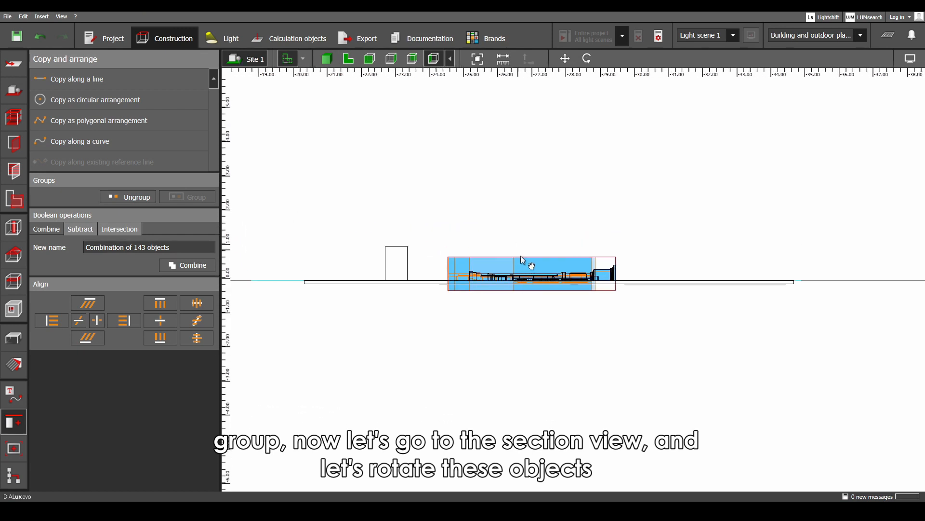
right_click(522, 276)
click(556, 293)
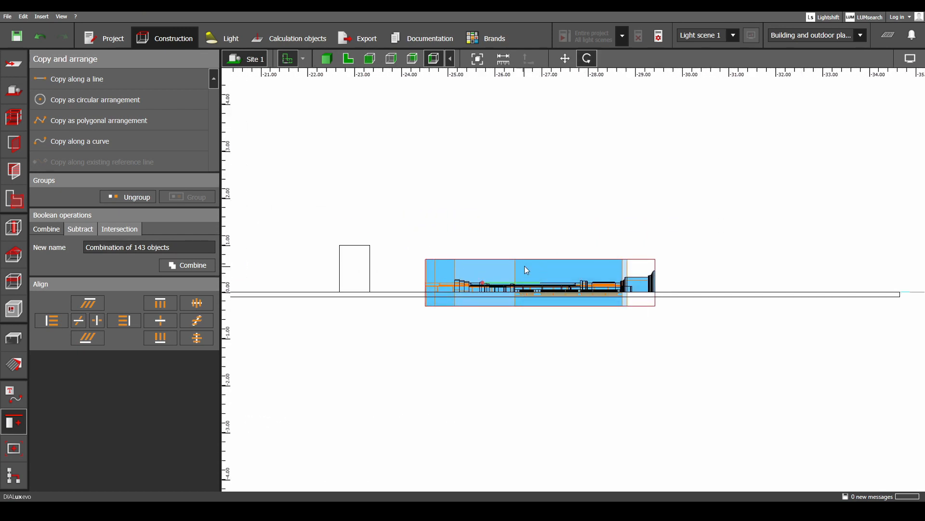
click(482, 282)
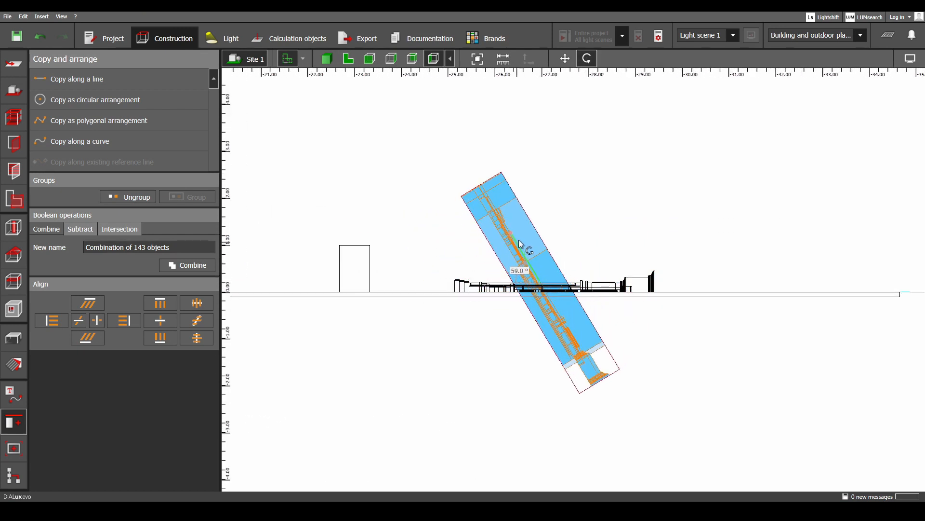
click(542, 227)
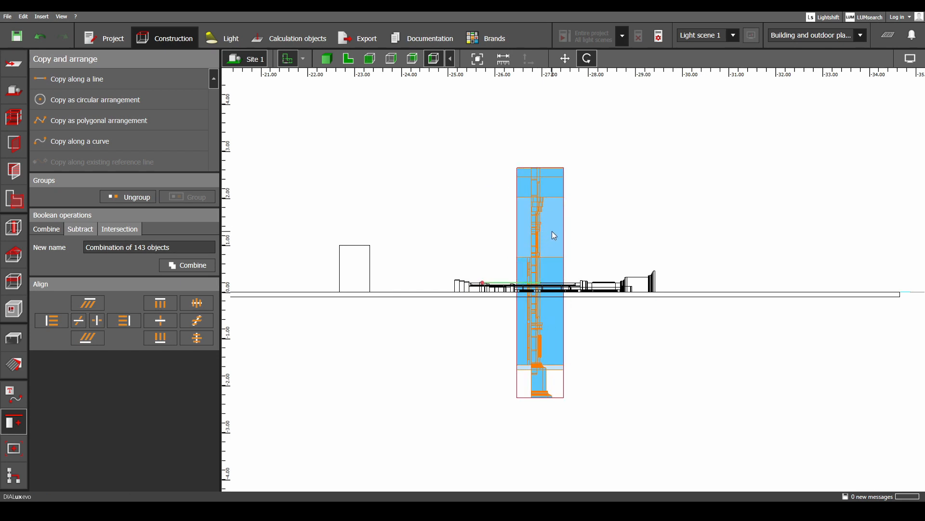
- Raise the upright facade group so that its base rests on the floor level
right_click(552, 230)
click(565, 239)
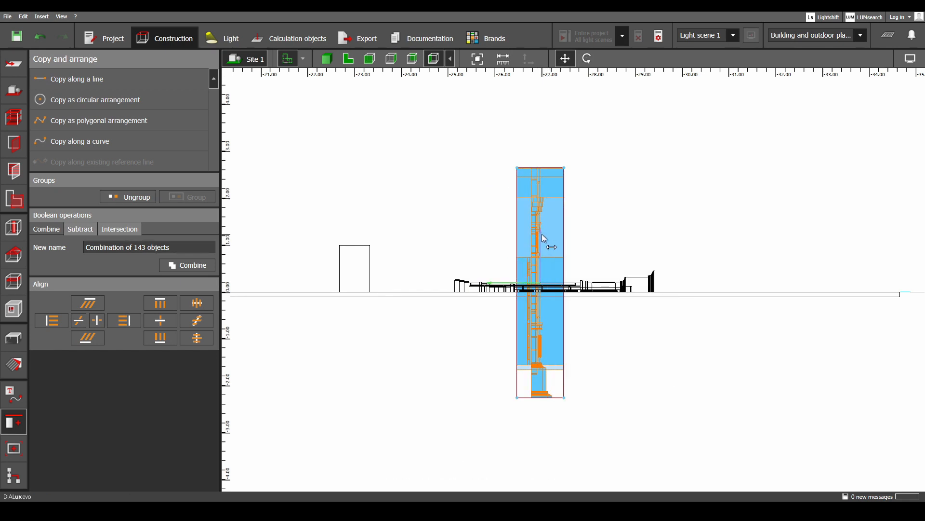
click(541, 233)
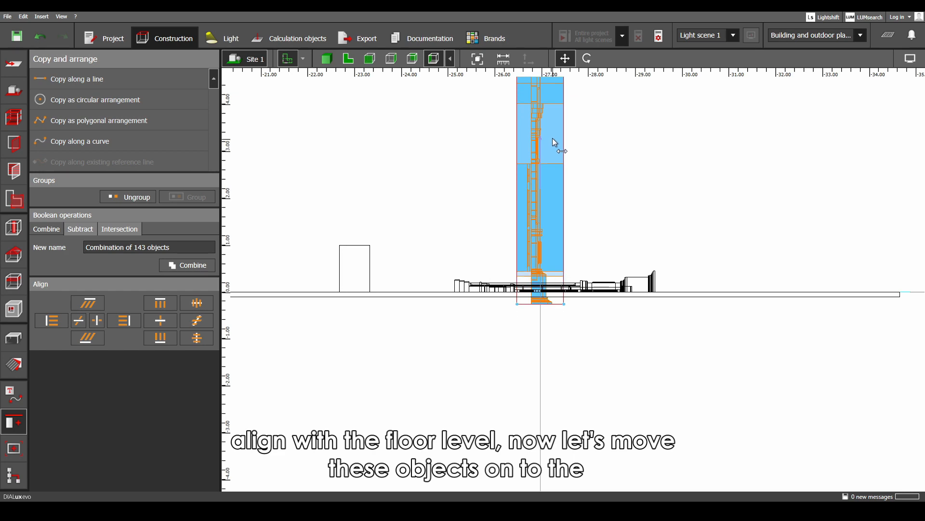
click(553, 129)
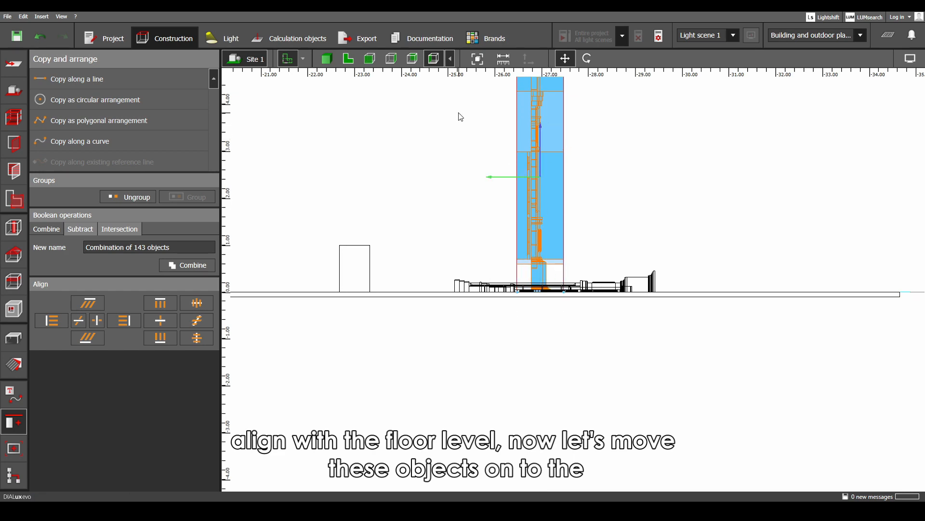
- Move the upright facade group in plan view from the elevation drawing up to the floor plan's front wall
click(348, 59)
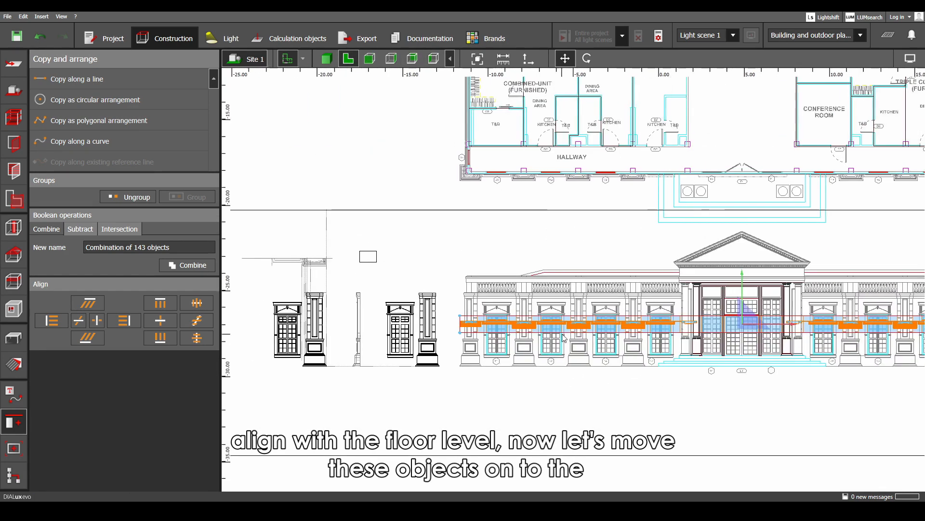
scroll(564, 337, up, 1)
drag(790, 273, 790, 110)
scroll(743, 252, down, 1)
scroll(741, 249, down, 1)
middle_drag(741, 248, 648, 438)
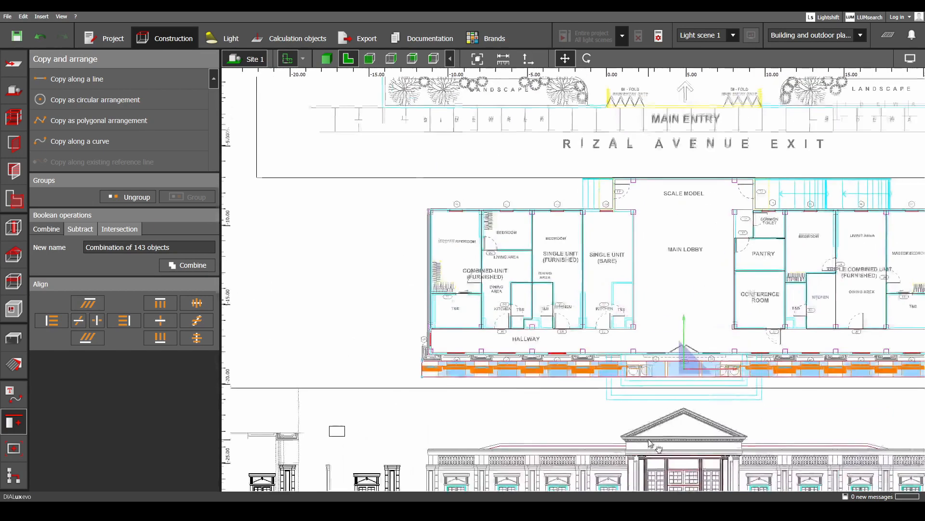
- Move the facade group beyond the floor plan onto the front wall of the building in the site plan
middle_drag(696, 332, 685, 388)
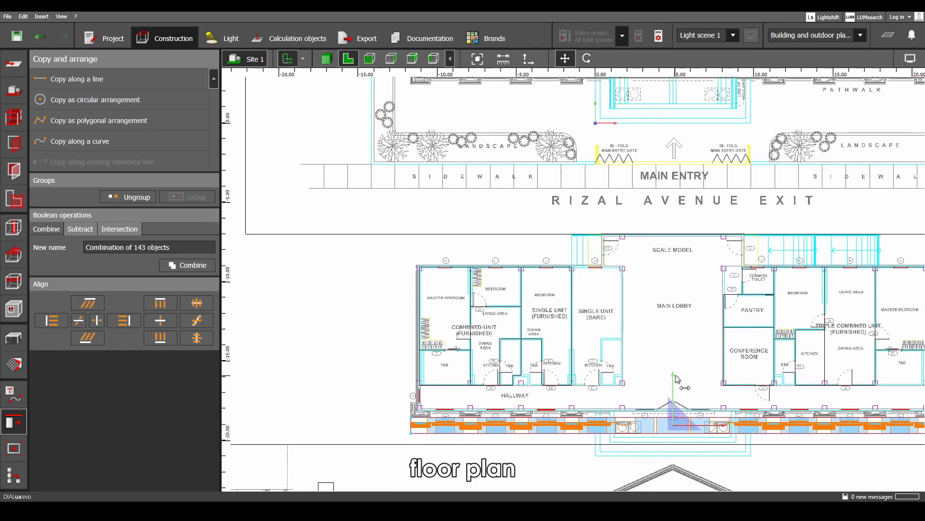
drag(674, 376, 658, 310)
drag(675, 392, 686, 92)
middle_drag(678, 195, 675, 400)
scroll(678, 403, up, 3)
drag(671, 304, 685, 175)
drag(684, 276, 684, 262)
middle_drag(594, 261, 657, 292)
scroll(657, 292, up, 3)
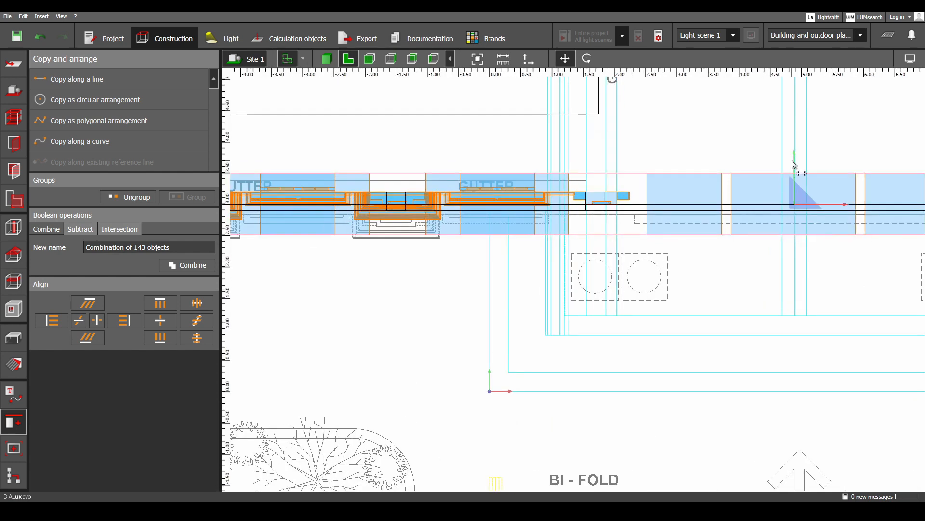
- Align the back faces of the facade ornaments with the front wall's outer face beside the entrance
drag(795, 160, 799, 173)
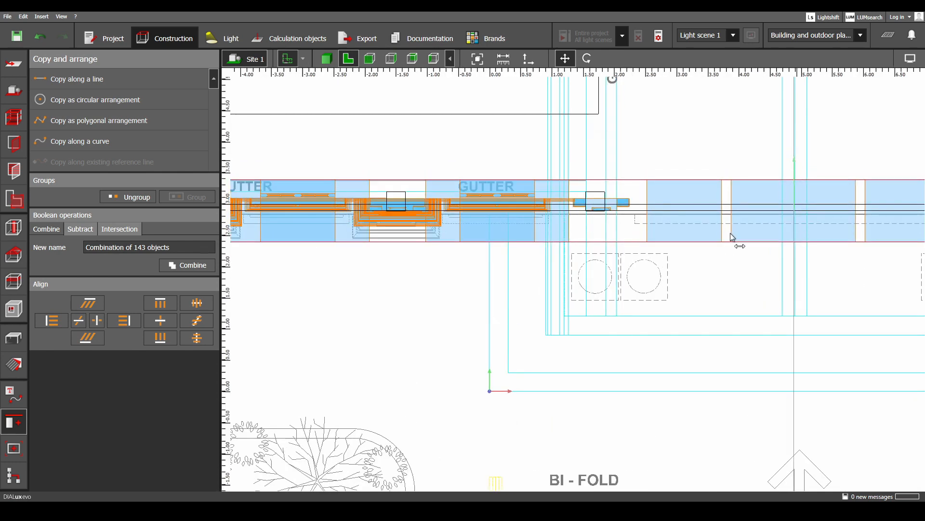
scroll(615, 237, up, 3)
scroll(614, 236, up, 2)
middle_drag(589, 252, 572, 270)
scroll(818, 221, up, 2)
middle_drag(818, 220, 659, 251)
drag(861, 212, 866, 218)
scroll(861, 213, up, 1)
scroll(789, 283, down, 5)
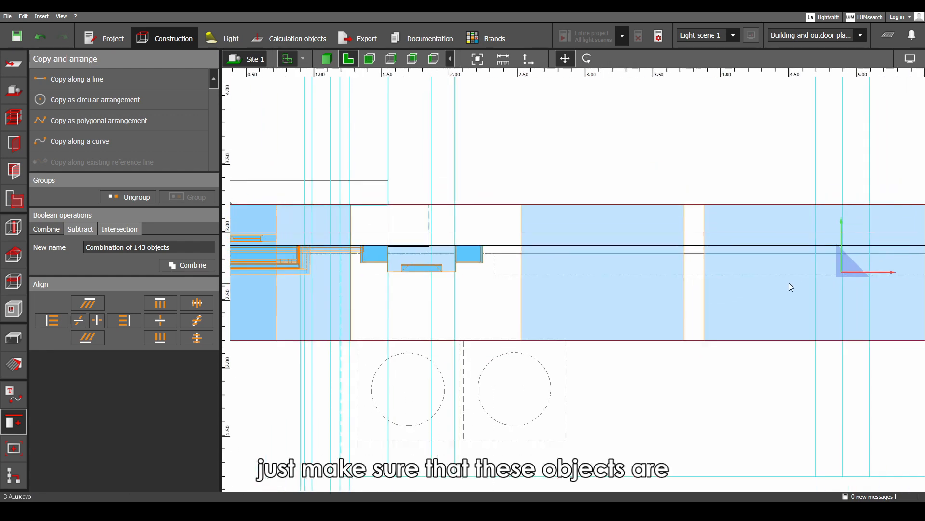
- Nudge the facade group sideways so that its pilasters centre on the wall's square columns
middle_drag(307, 306, 601, 289)
scroll(382, 291, up, 2)
scroll(569, 275, up, 4)
scroll(597, 259, up, 2)
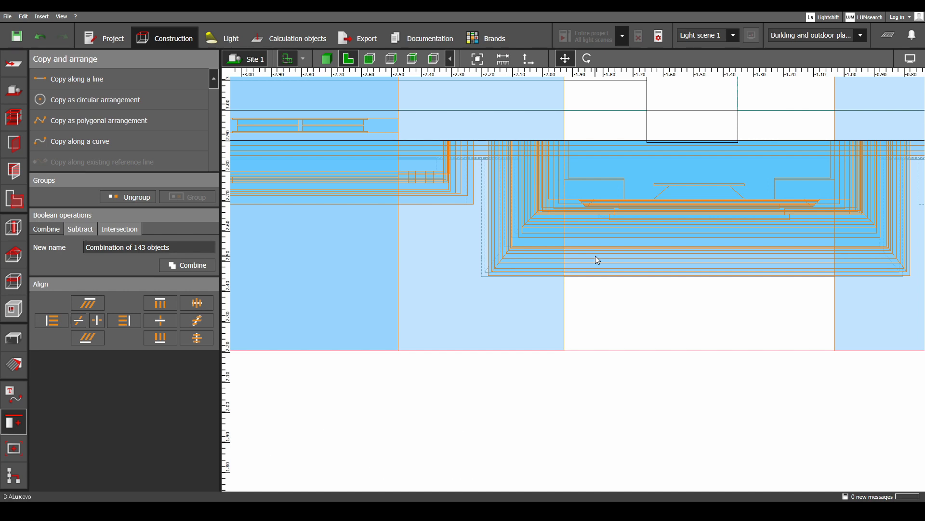
scroll(595, 255, down, 6)
middle_drag(279, 291, 590, 289)
scroll(589, 290, up, 1)
scroll(592, 290, up, 2)
middle_drag(655, 297, 291, 336)
drag(274, 323, 266, 322)
scroll(401, 336, down, 1)
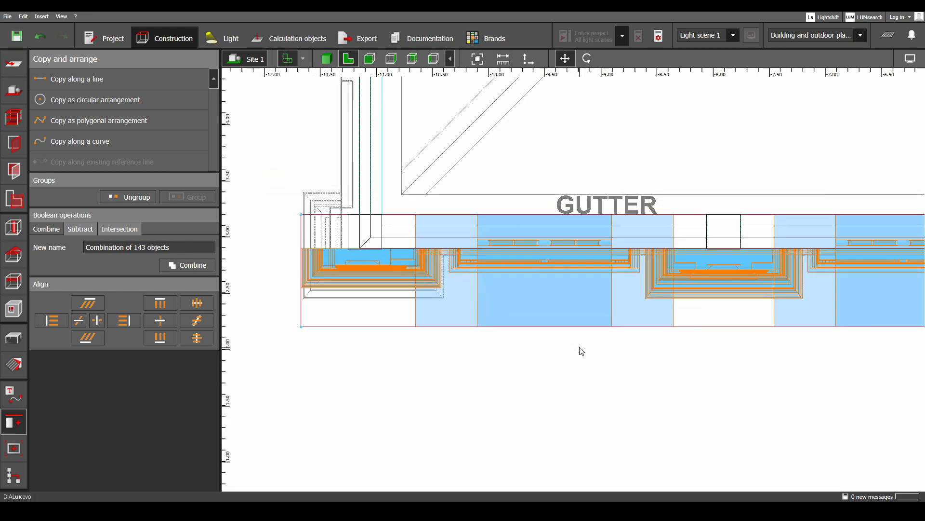
- Check the facade group's fit along the front wall and fine-tune its position around the entrance
middle_drag(858, 347, 270, 342)
middle_drag(887, 326, 270, 330)
scroll(699, 269, up, 1)
middle_drag(540, 270, 853, 269)
scroll(434, 276, up, 1)
scroll(434, 277, up, 3)
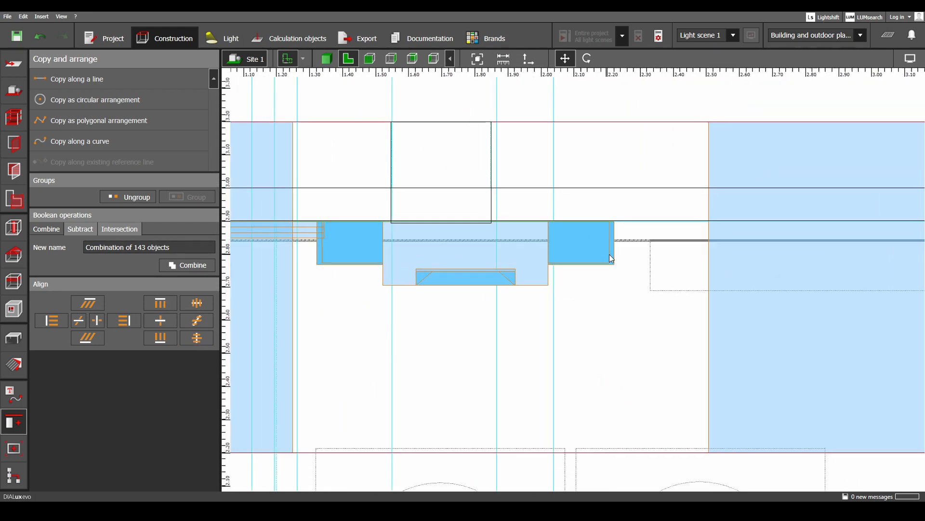
scroll(609, 254, down, 2)
middle_drag(611, 254, 307, 266)
middle_drag(765, 260, 769, 273)
drag(909, 249, 909, 249)
scroll(636, 324, down, 4)
middle_drag(612, 327, 775, 311)
middle_drag(579, 316, 842, 308)
scroll(844, 313, down, 5)
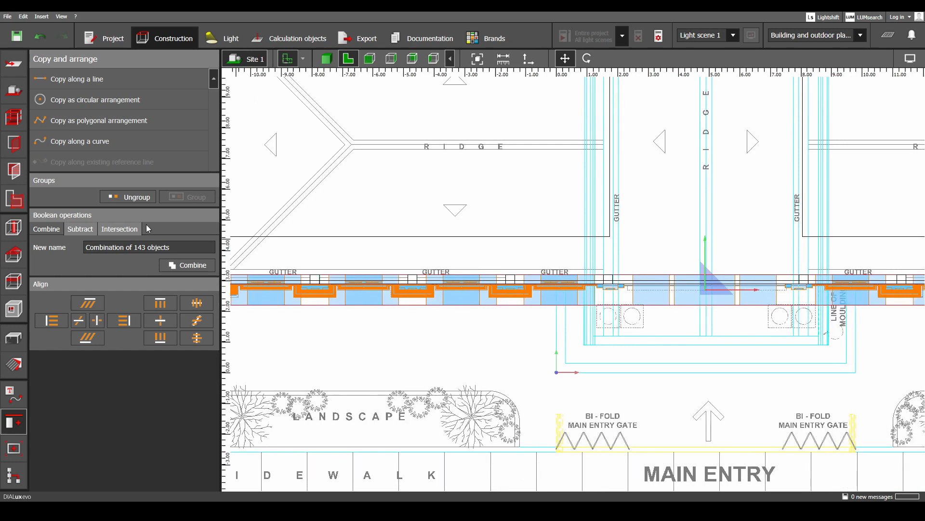
- Ungroup the facade objects and clear the selection in the 3D view of the front wall
click(136, 198)
click(326, 59)
middle_drag(519, 149, 519, 322)
scroll(519, 322, up, 6)
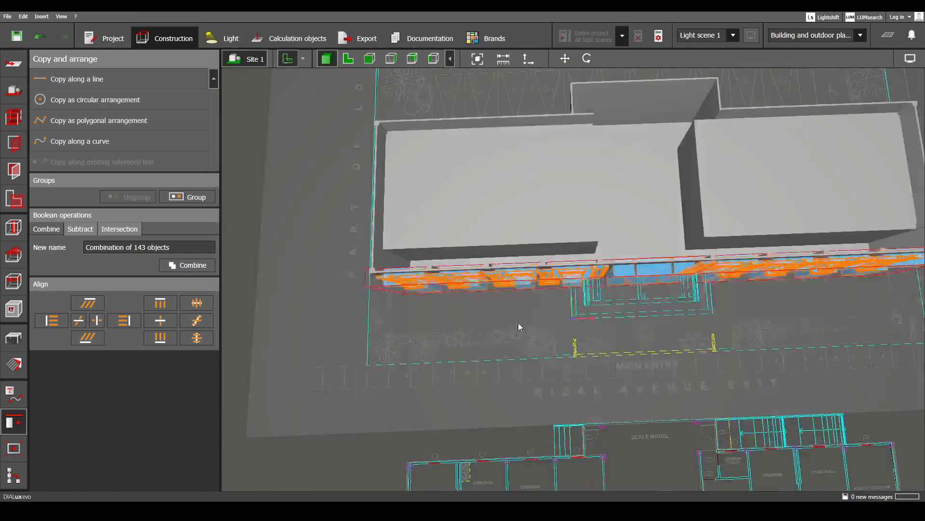
middle_drag(528, 264, 525, 373)
click(526, 372)
scroll(516, 314, up, 3)
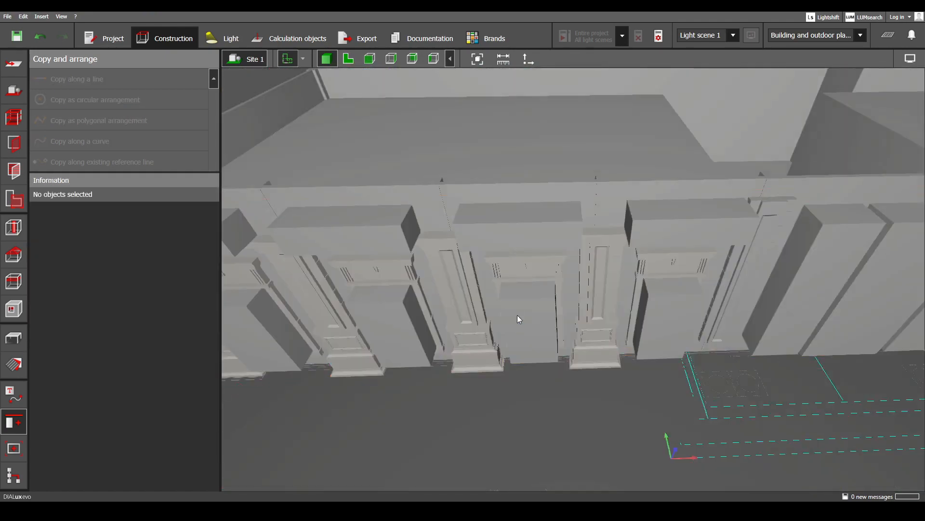
- Subtract the combined opening volumes from the building's front wall to cut the window, balustrade and entrance openings
click(506, 235)
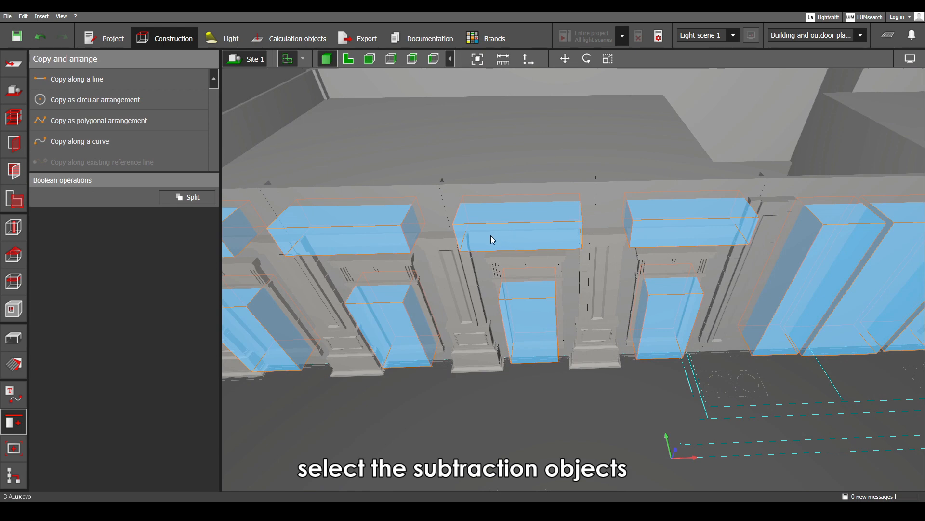
middle_drag(669, 266, 565, 289)
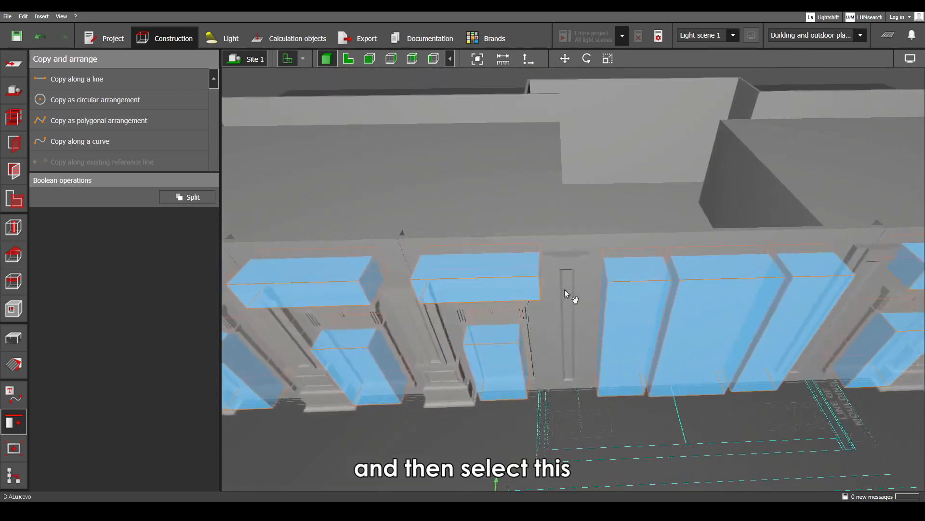
ctrl+click(618, 245)
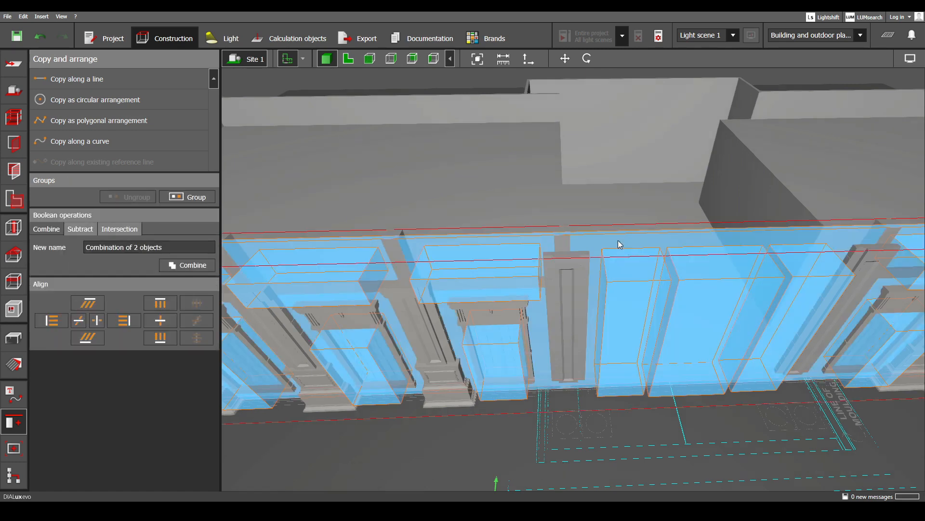
click(80, 228)
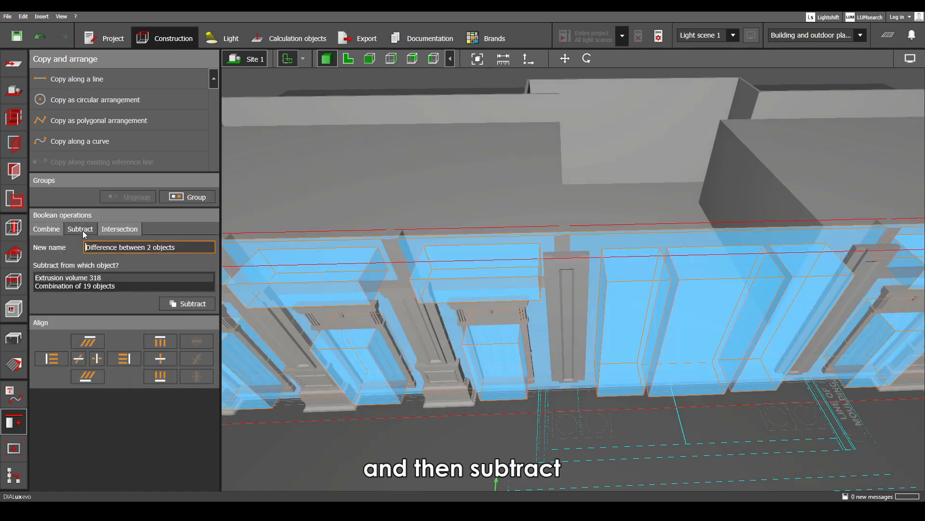
click(187, 303)
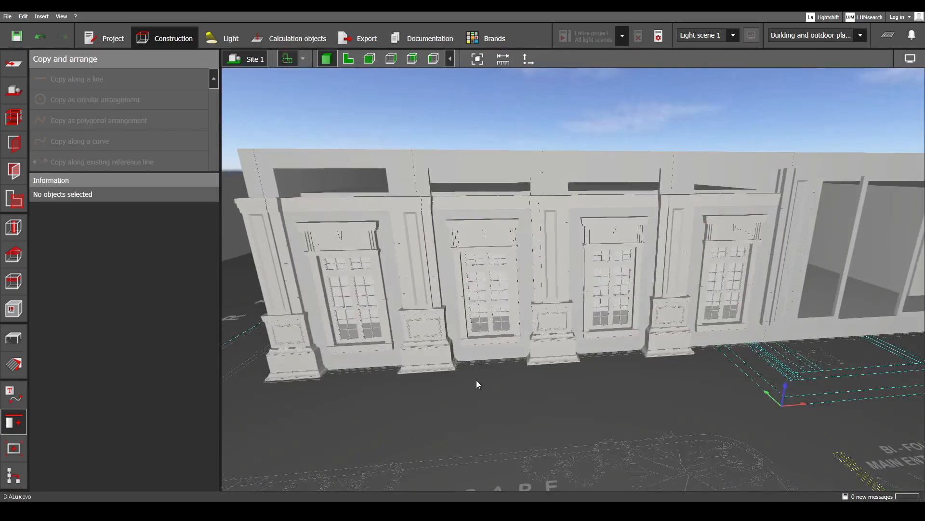
- Examine the cut openings and the facade ornaments' alignment along the front wall in 3D and plan view
mouse_move(476, 380)
right_down()
mouse_move(533, 367)
mouse_move(478, 366)
right_up()
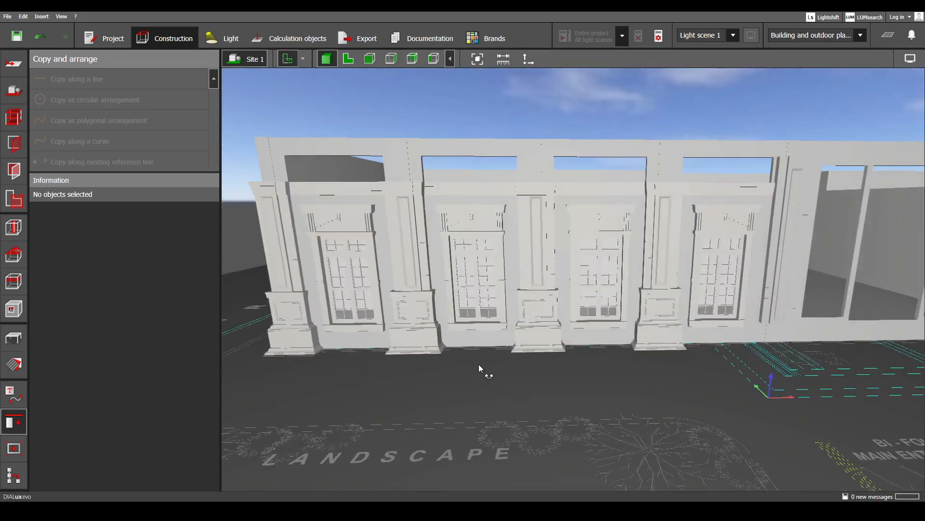
click(348, 58)
scroll(531, 303, up, 3)
scroll(573, 278, up, 5)
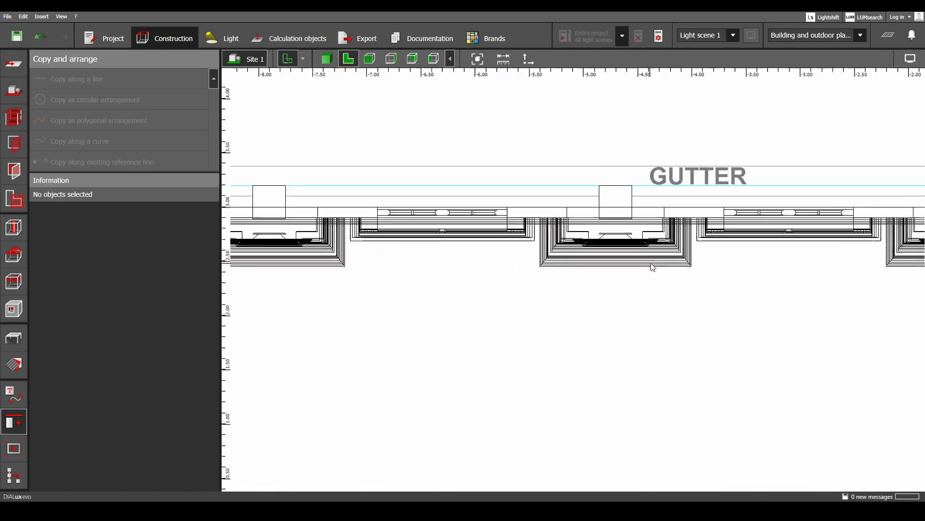
middle_drag(621, 265, 768, 273)
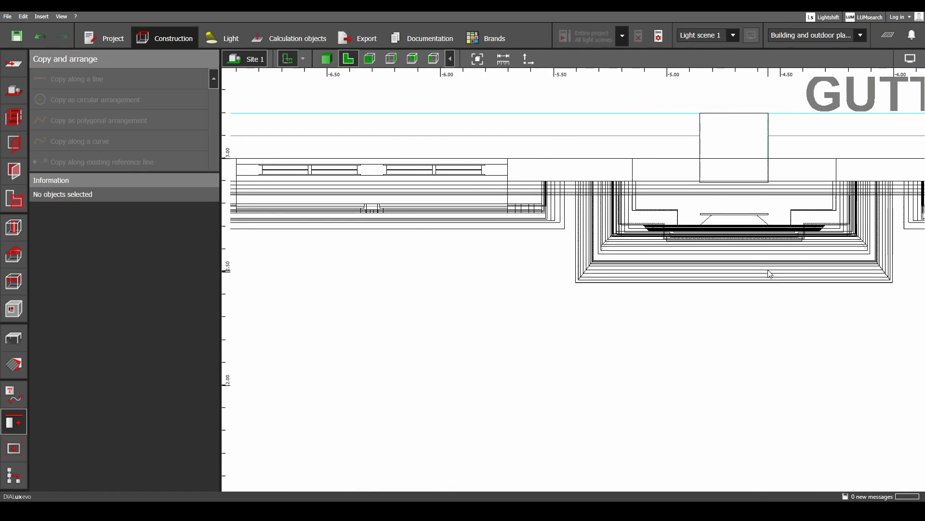
middle_drag(424, 284, 583, 293)
scroll(579, 288, down, 2)
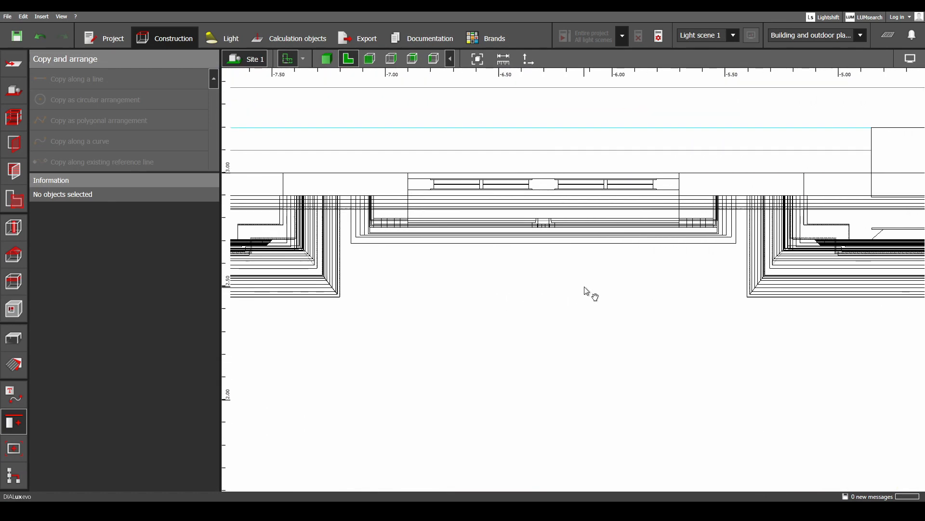
scroll(473, 224, down, 3)
scroll(473, 224, down, 8)
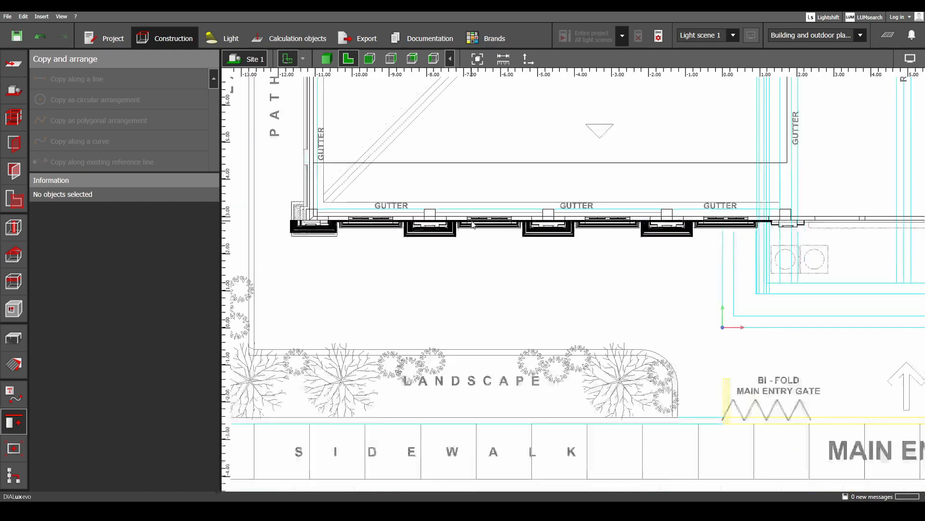
middle_drag(530, 271, 486, 225)
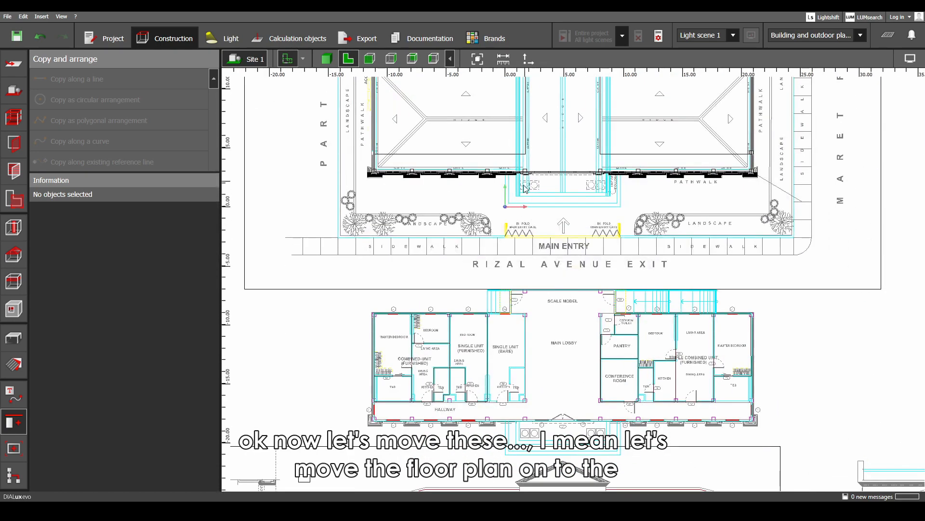
- Move the floor plan onto the building so the outer left corner of the entrance steps sits at the coordinate origin
scroll(522, 209, down, 2)
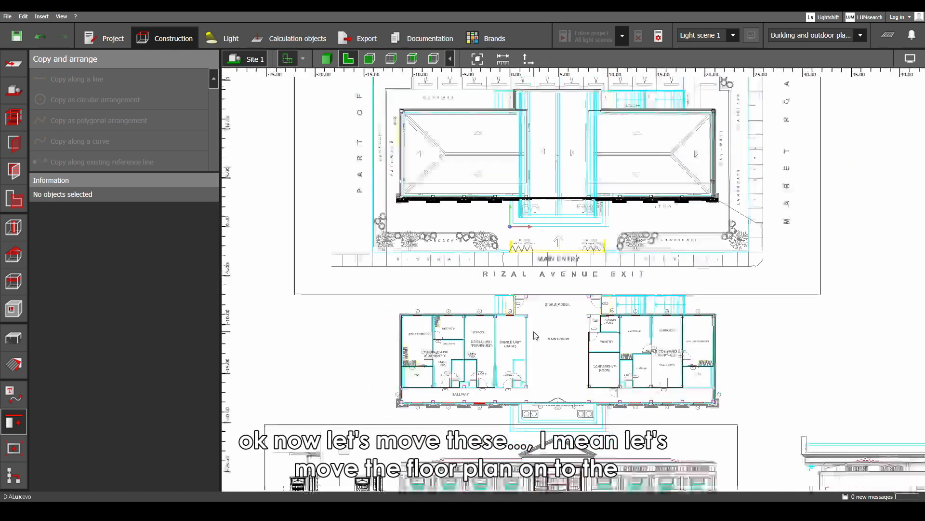
middle_drag(578, 307, 580, 340)
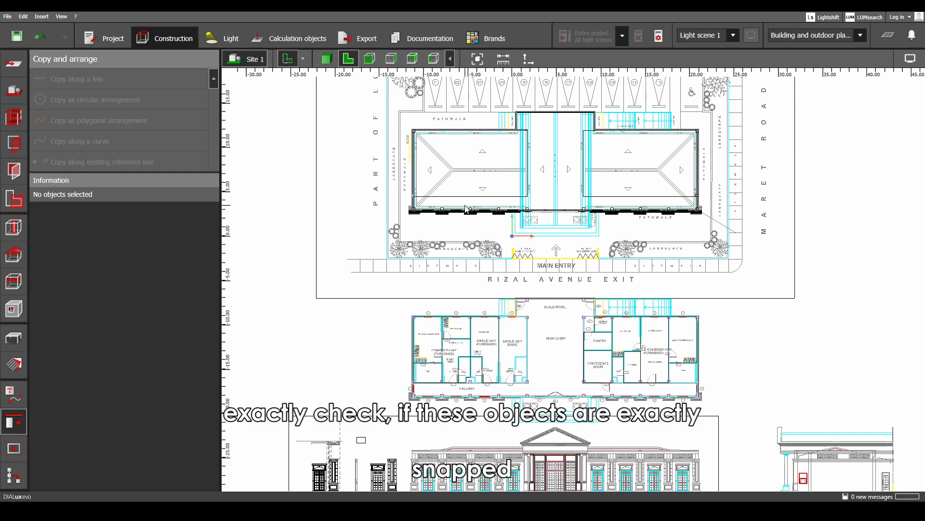
scroll(485, 212, up, 2)
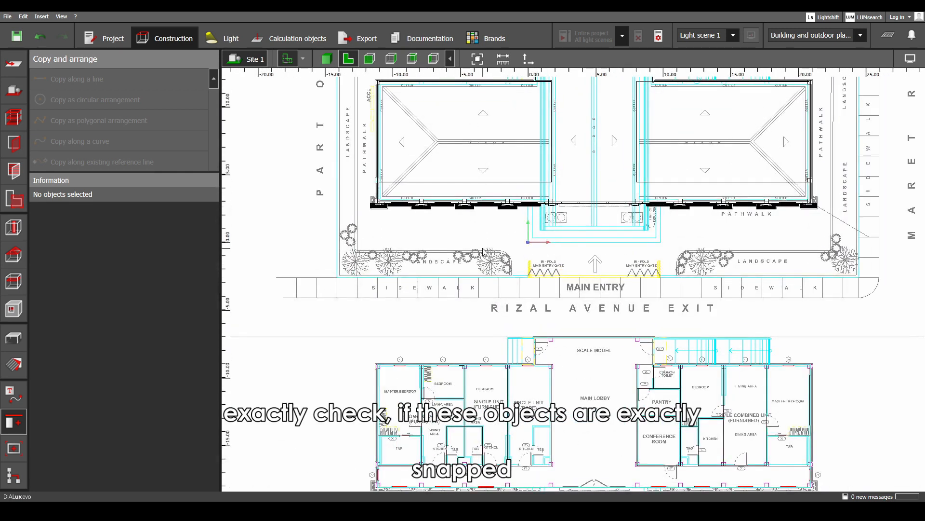
middle_drag(483, 248, 479, 174)
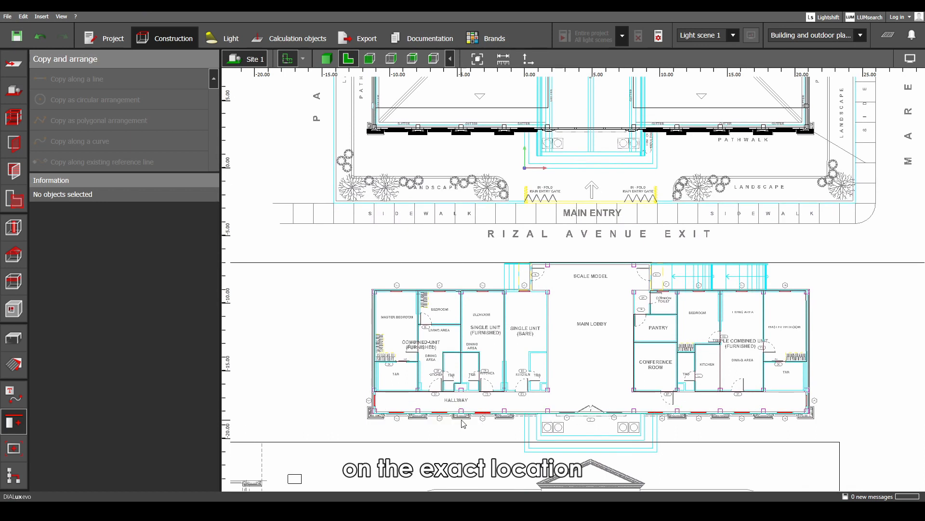
click(14, 64)
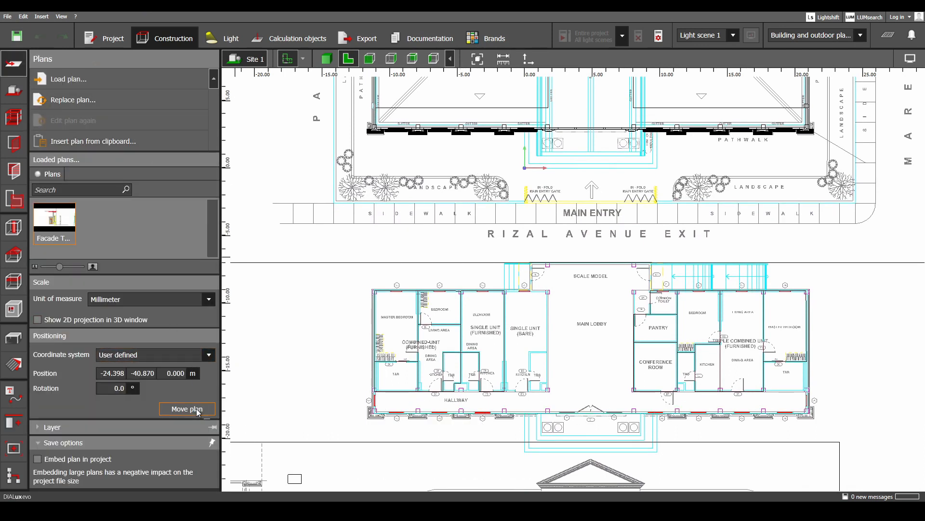
scroll(526, 443, up, 10)
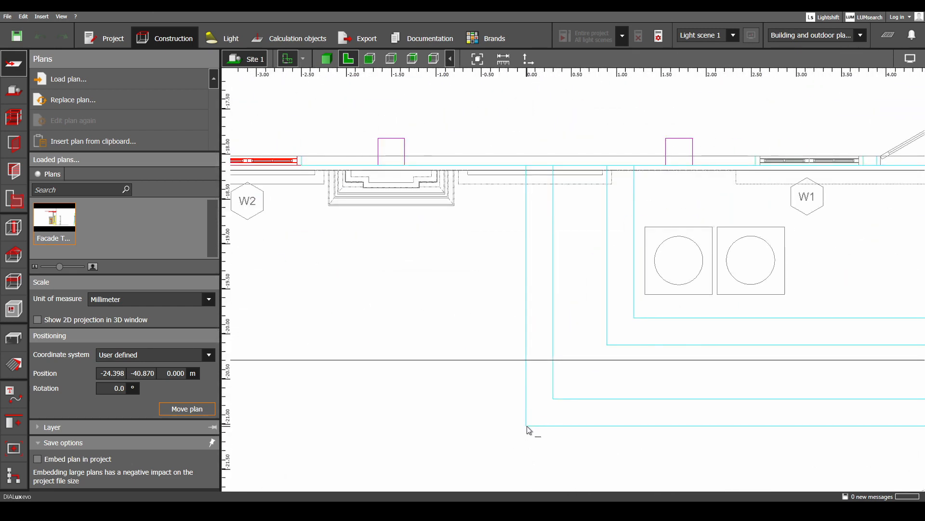
click(526, 426)
scroll(587, 288, down, 8)
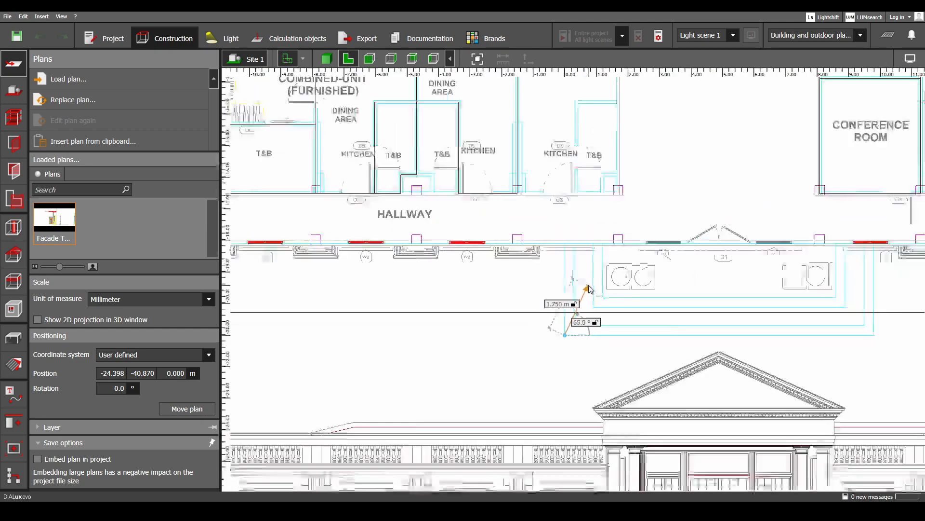
middle_drag(583, 200, 558, 485)
scroll(560, 173, up, 2)
click(548, 170)
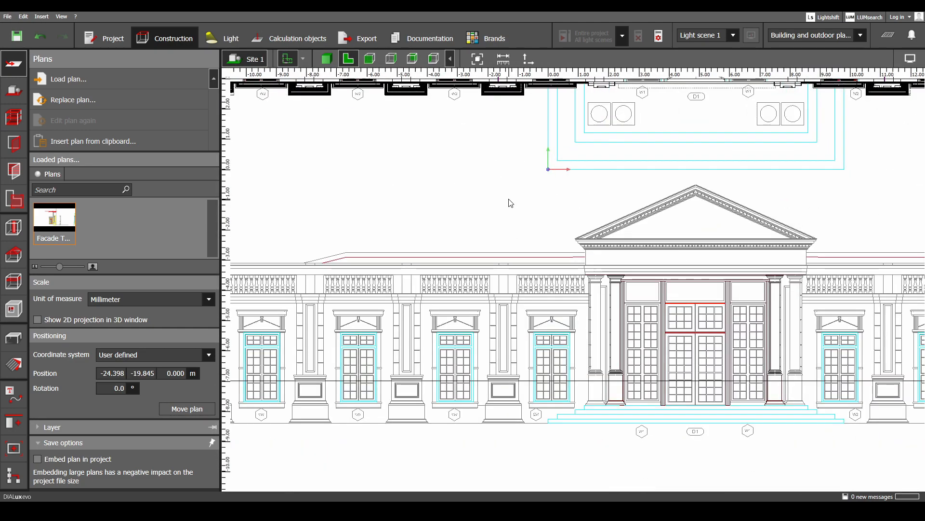
- Examine in plan view how the facade ornaments line up with the floor plan, from the entrance to the left corner column
middle_drag(509, 201, 646, 371)
scroll(646, 263, up, 7)
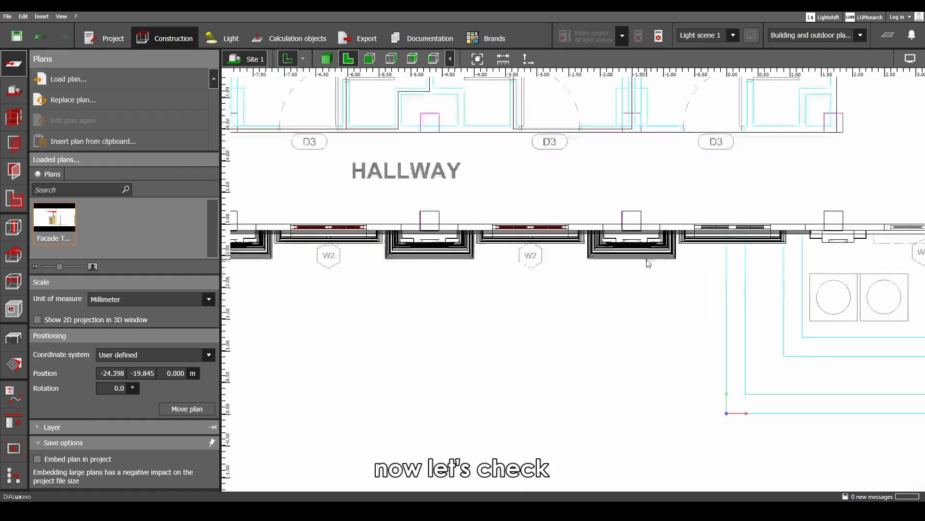
scroll(530, 250, up, 4)
middle_drag(517, 251, 794, 304)
scroll(431, 277, up, 2)
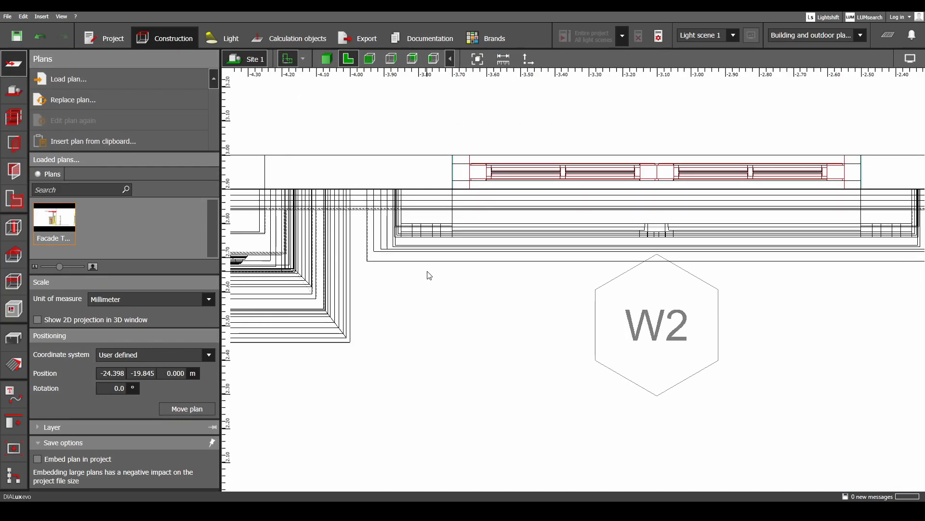
scroll(419, 290, down, 2)
middle_drag(413, 300, 844, 294)
scroll(511, 307, down, 2)
middle_drag(502, 307, 892, 289)
middle_drag(486, 291, 892, 290)
middle_drag(509, 332, 669, 328)
scroll(509, 284, up, 4)
key(ctrl+z)
middle_drag(535, 268, 577, 316)
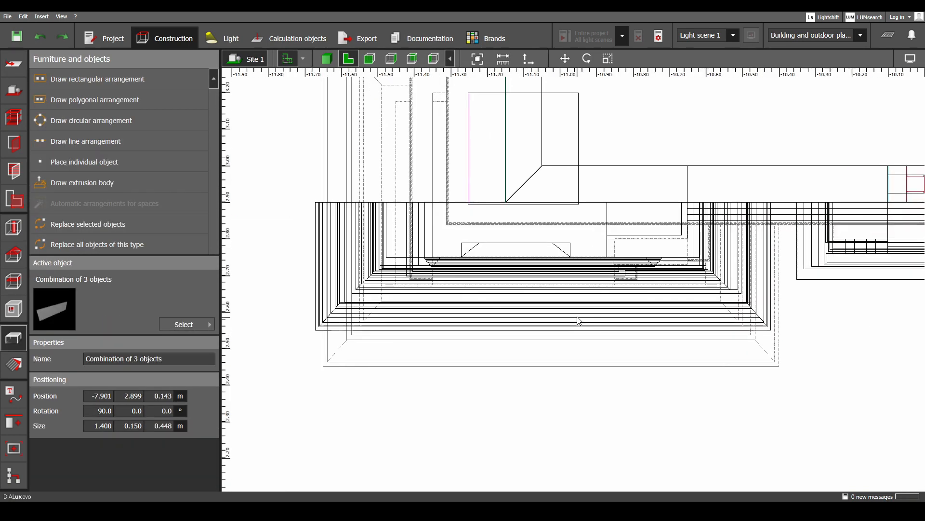
- Select all objects of the left corner column and move them onto the column's outline in the floor plan
drag(780, 347, 297, 220)
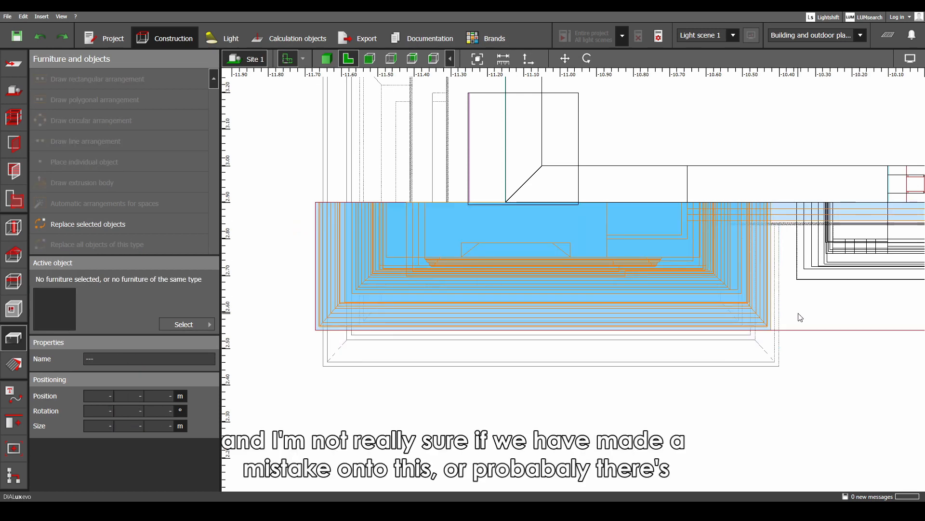
scroll(801, 317, down, 2)
ctrl+drag(773, 350, 679, 211)
middle_drag(643, 273, 780, 274)
scroll(697, 285, up, 1)
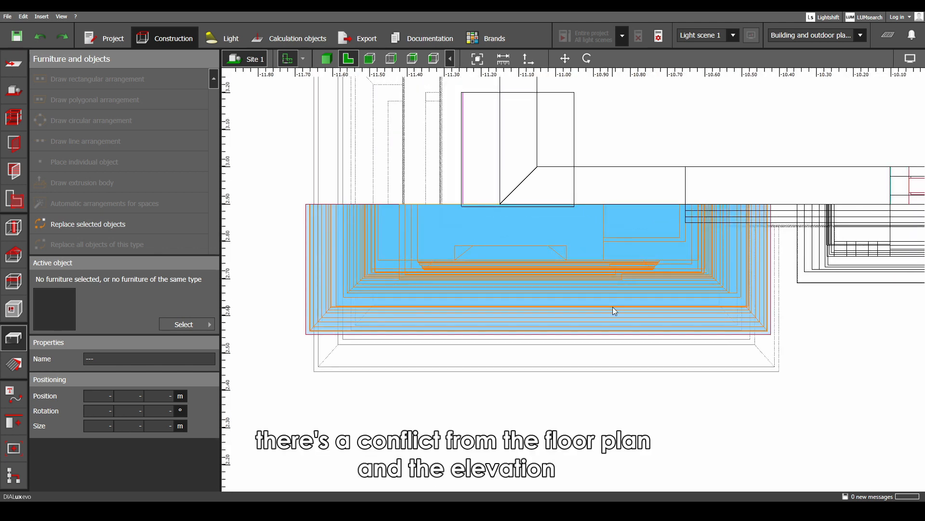
right_click(668, 285)
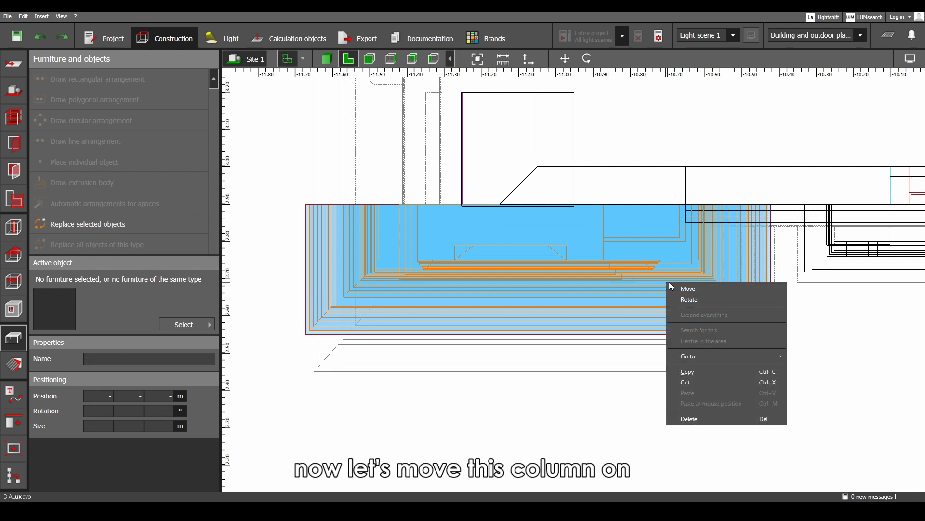
click(675, 289)
drag(771, 336, 777, 373)
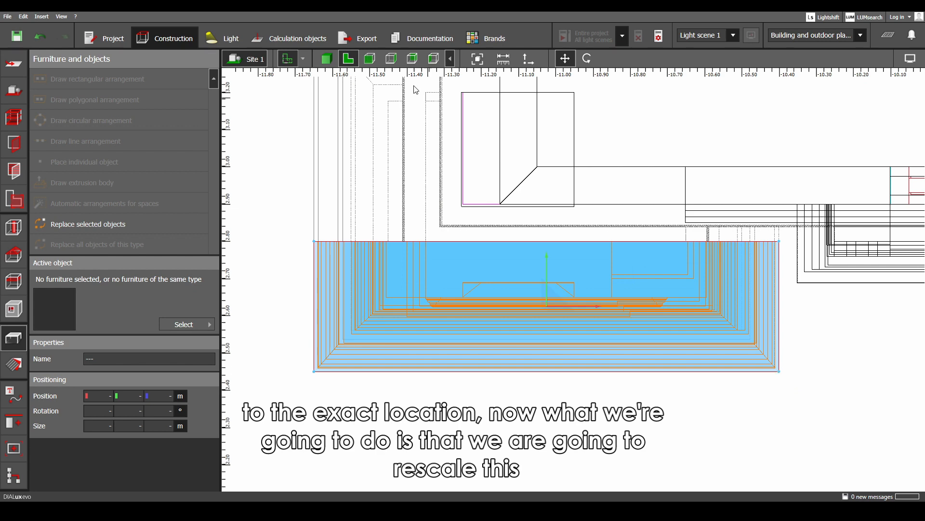
- Combine the base block and base mouldings of the left corner column into one object
click(327, 58)
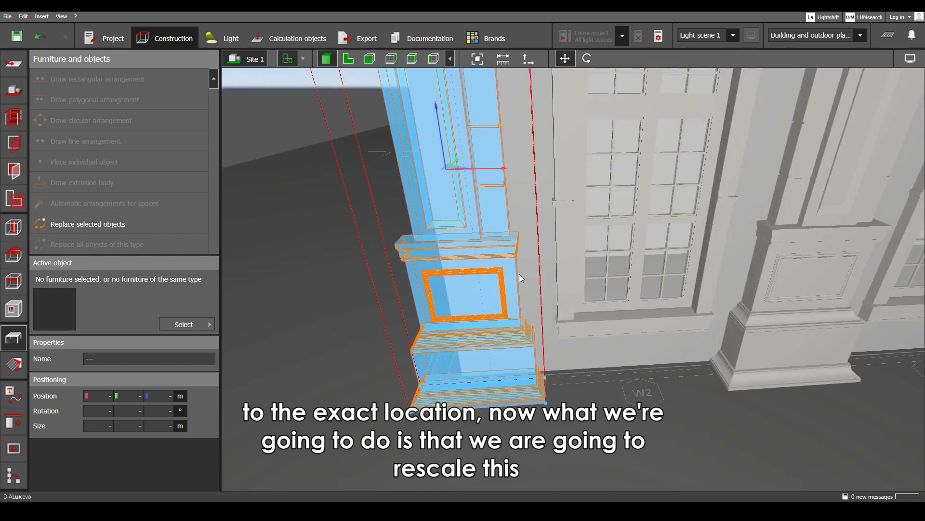
right_drag(519, 274, 472, 304)
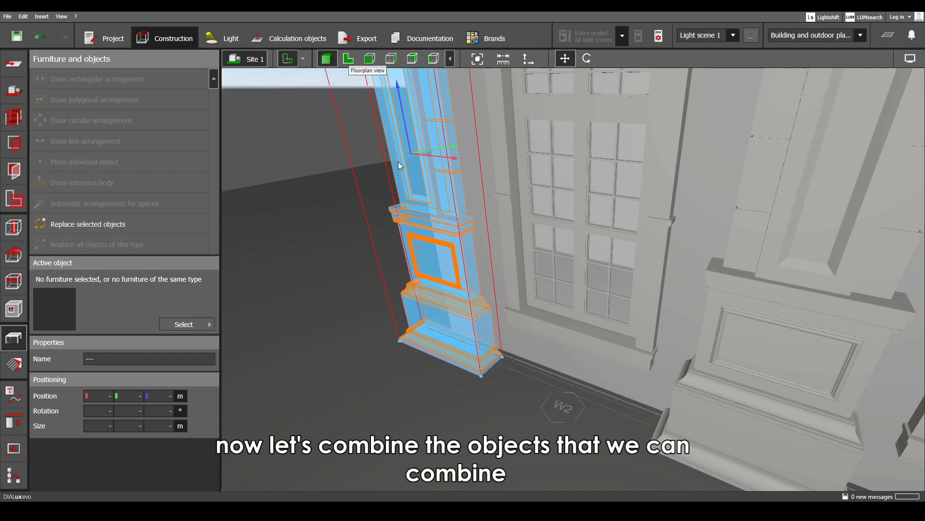
right_drag(476, 321, 583, 275)
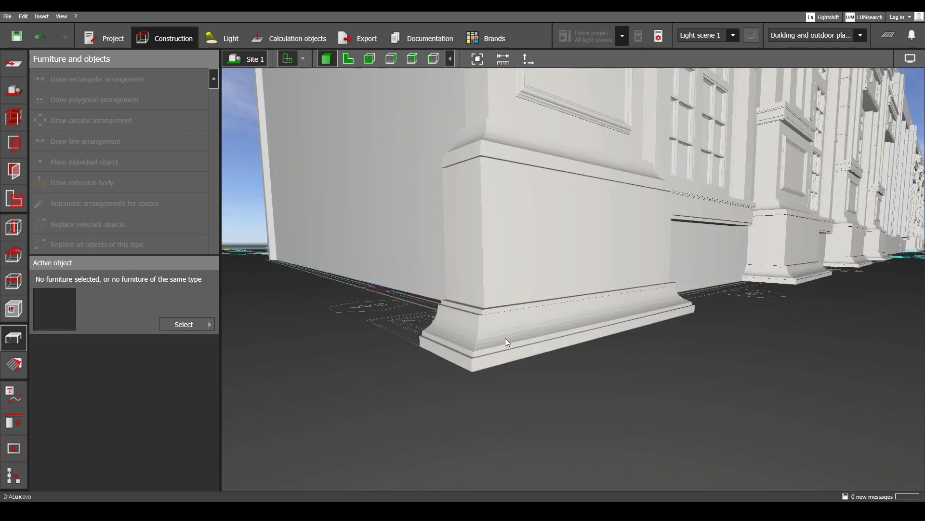
click(506, 337)
right_drag(492, 349, 437, 357)
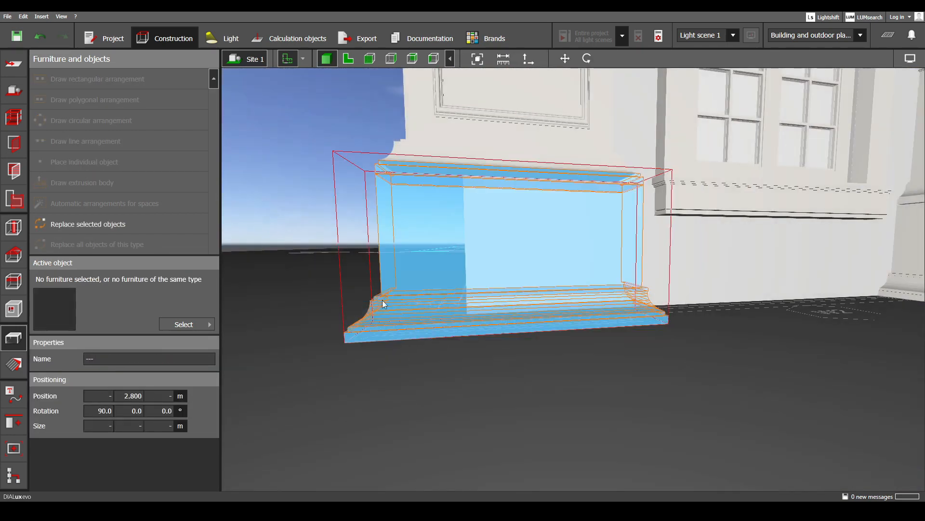
right_drag(410, 299, 423, 297)
scroll(423, 297, up, 3)
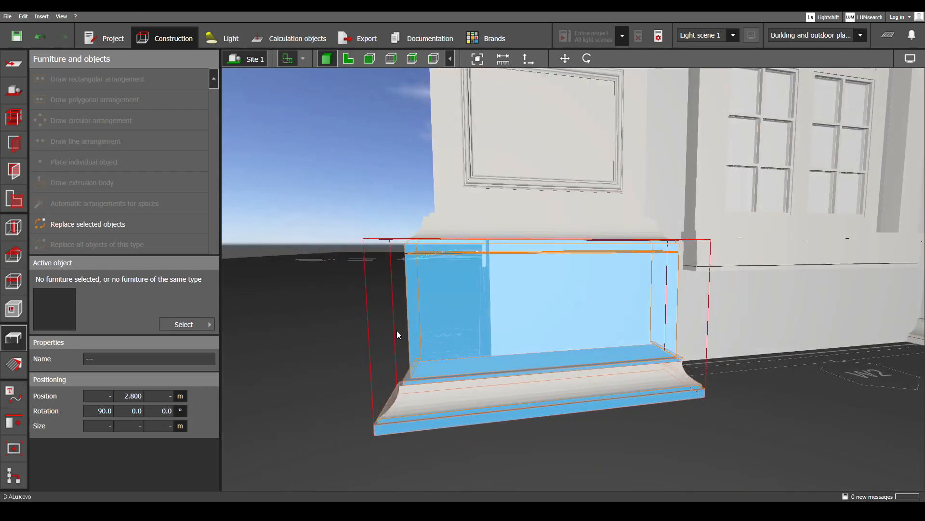
click(16, 427)
click(43, 229)
click(199, 268)
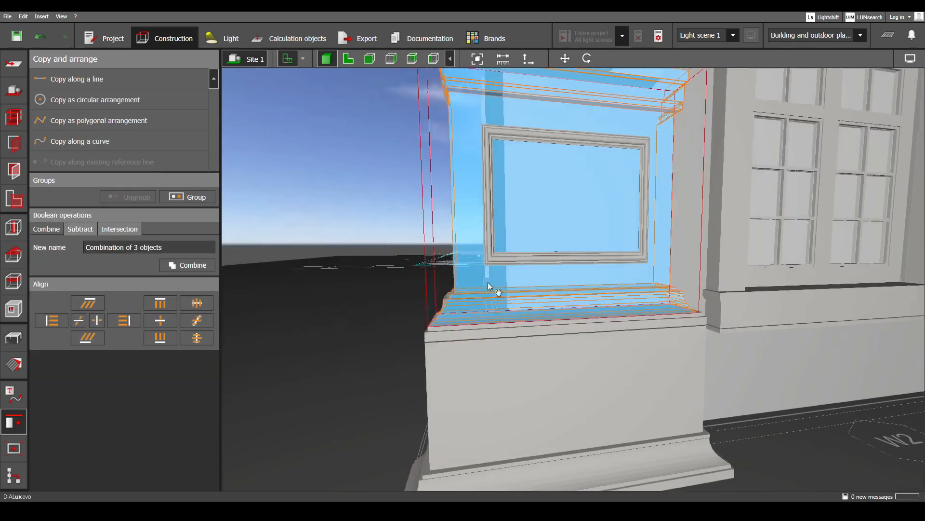
- Combine the corner column's three pedestal pieces into one object, and join the base with the moulding above it
right_click(474, 247)
click(187, 265)
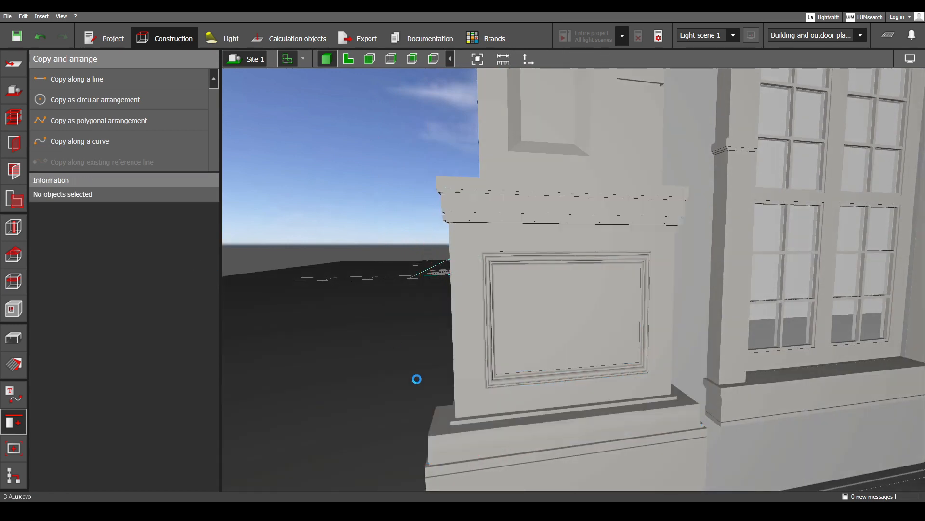
click(475, 439)
click(463, 393)
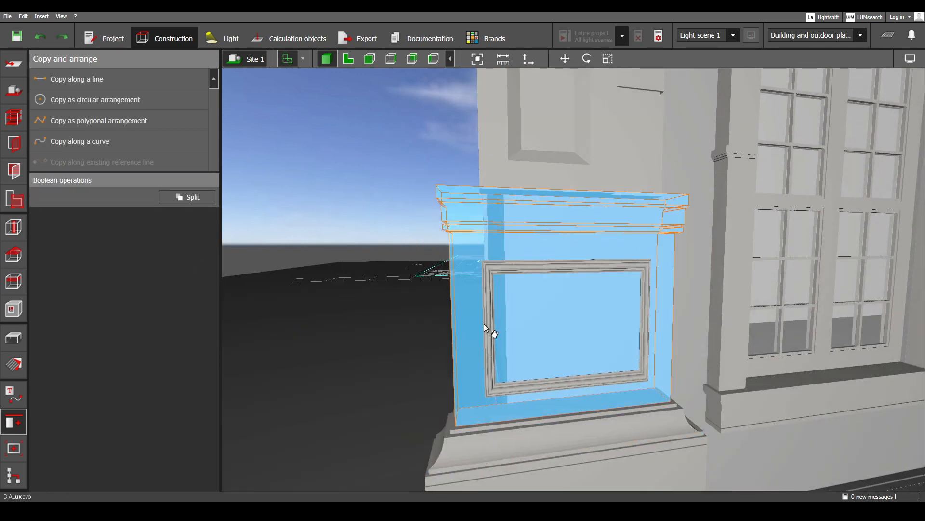
click(453, 427)
middle_drag(453, 430, 464, 393)
ctrl+click(464, 394)
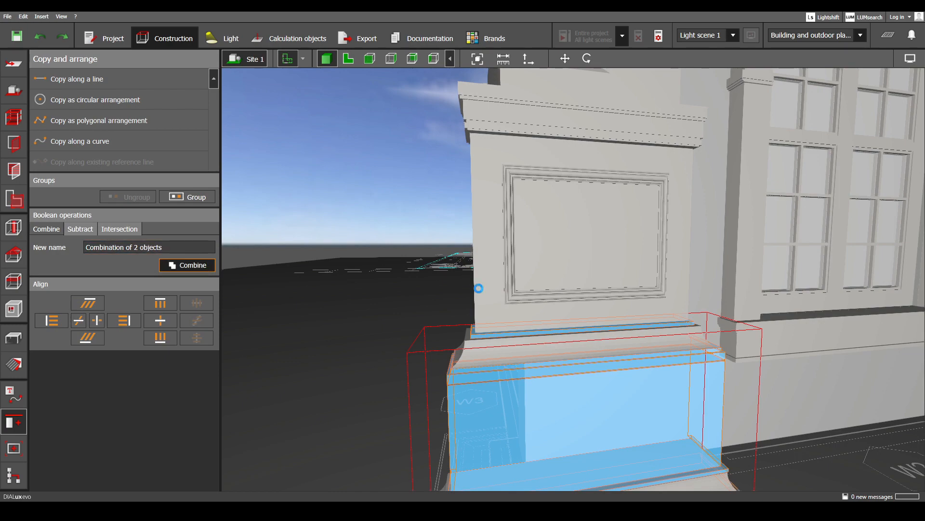
middle_drag(478, 288, 492, 400)
- Combine the four shaft and capital pieces of the left corner column into one object
click(493, 249)
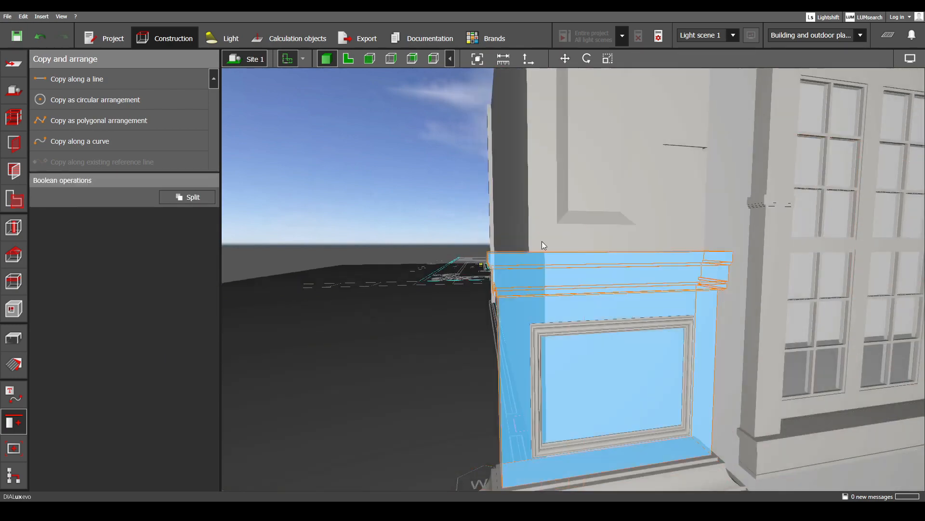
click(542, 241)
middle_drag(542, 241, 527, 375)
ctrl+click(519, 389)
middle_drag(523, 192, 537, 461)
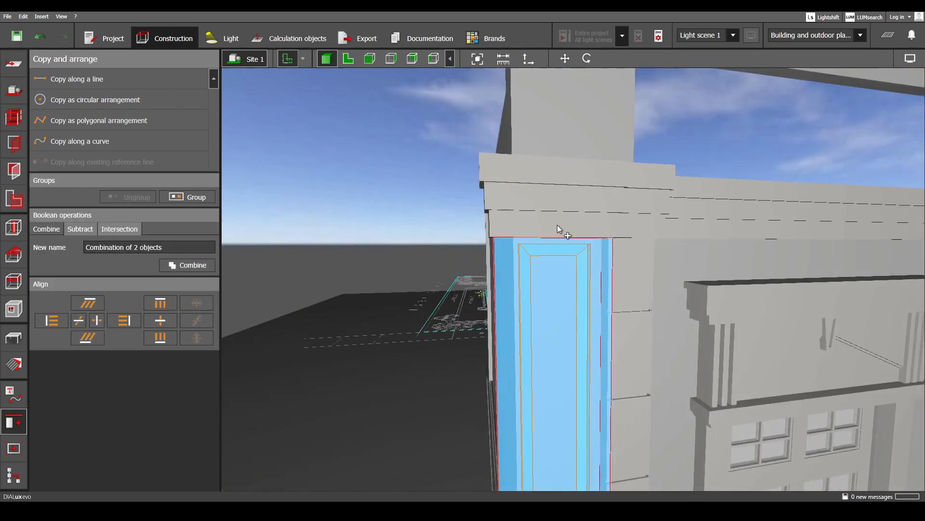
ctrl+click(557, 225)
middle_drag(612, 274, 507, 229)
ctrl+click(520, 237)
right_drag(525, 282, 498, 291)
middle_drag(498, 291, 490, 254)
right_drag(490, 254, 527, 255)
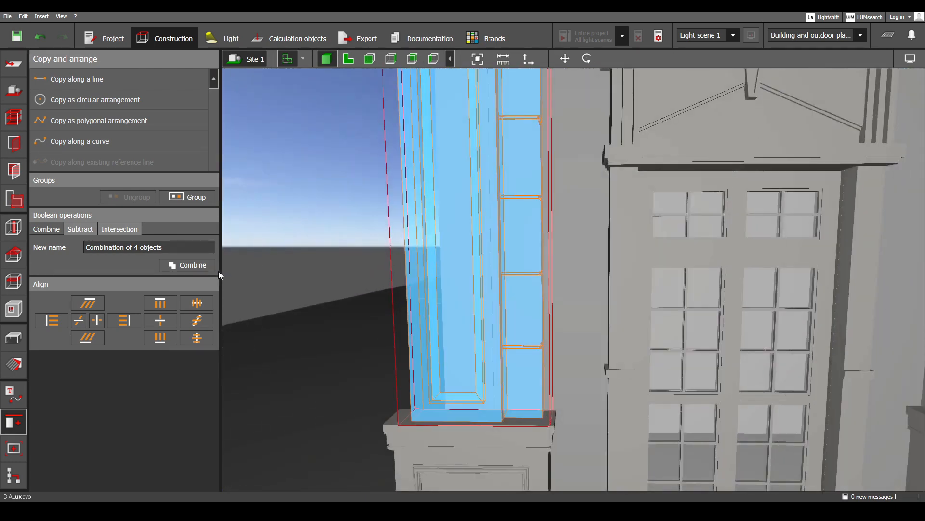
click(188, 265)
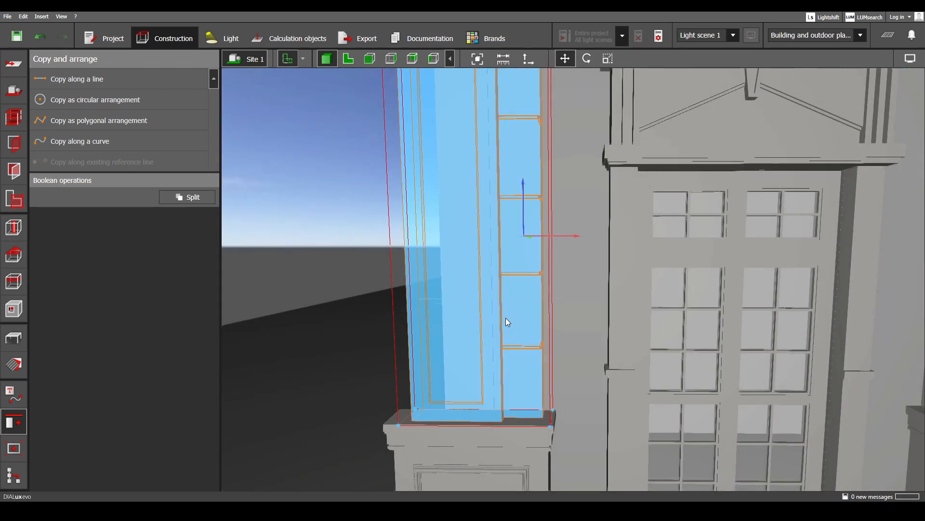
- Scale the combined column shaft to a depth of 0.302 m so its back meets the exterior wall
right_click(474, 241)
click(505, 271)
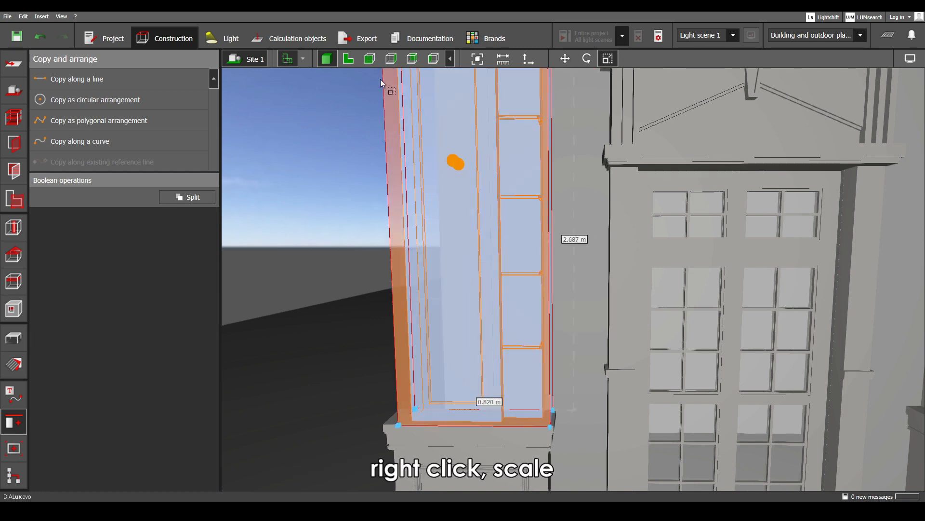
click(352, 59)
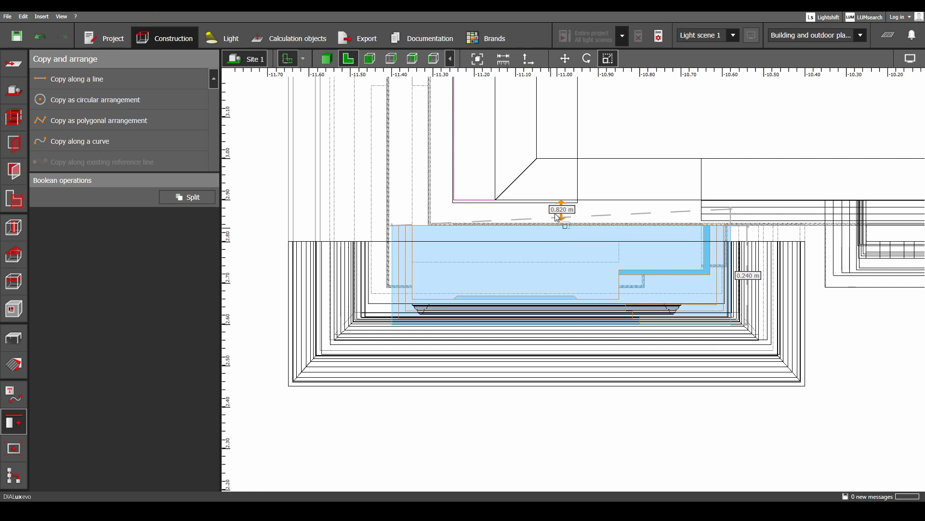
drag(557, 214, 560, 198)
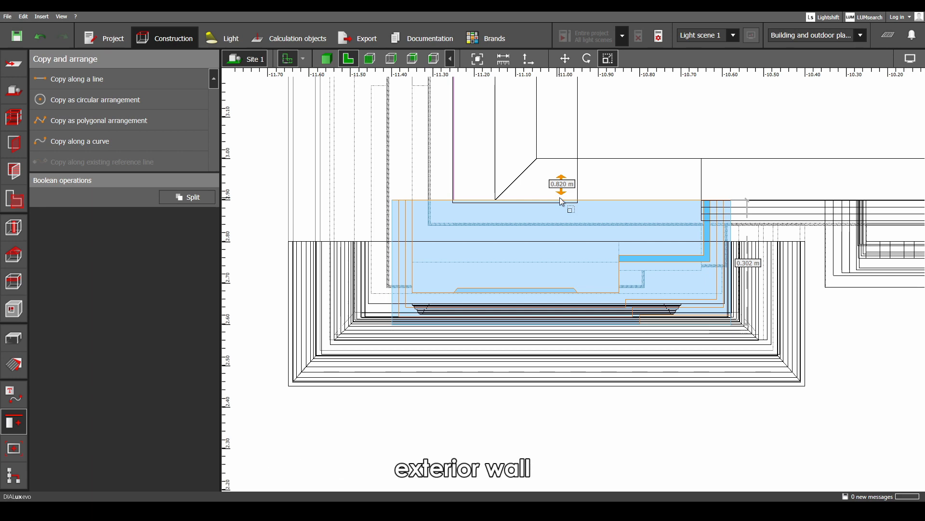
- Scale the column's panelled pedestal in depth so its back reaches the exterior wall face
click(327, 58)
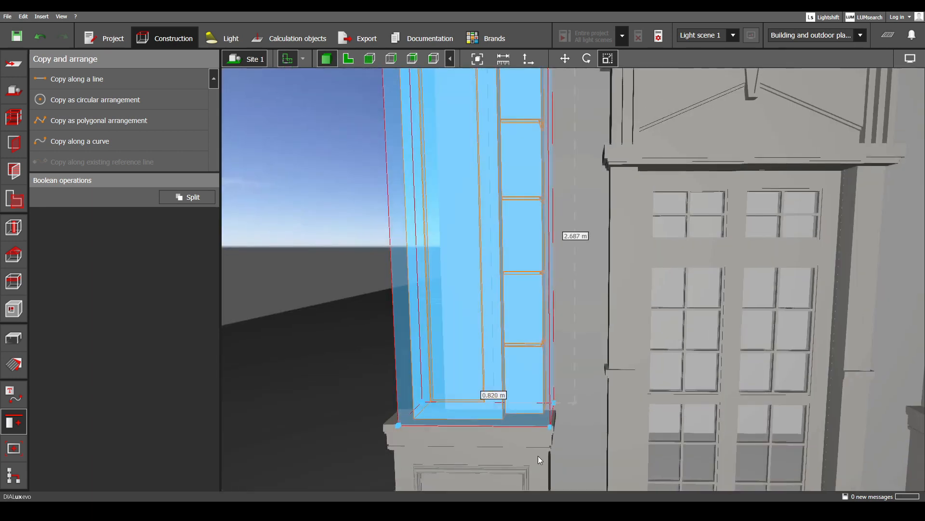
right_click(538, 456)
click(562, 319)
click(348, 58)
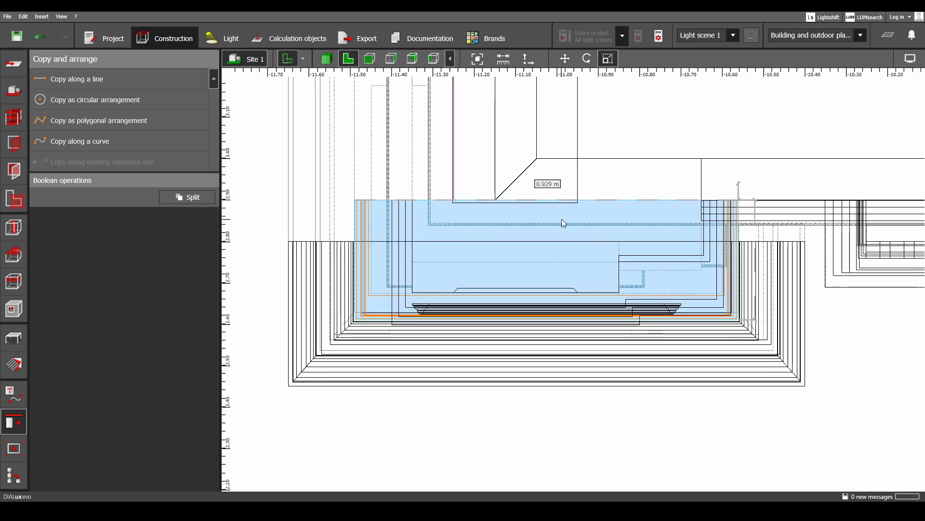
- Scale the column's combined base to a depth of 0.450 m so its back meets the exterior wall
click(334, 62)
click(511, 403)
right_click(511, 403)
click(536, 276)
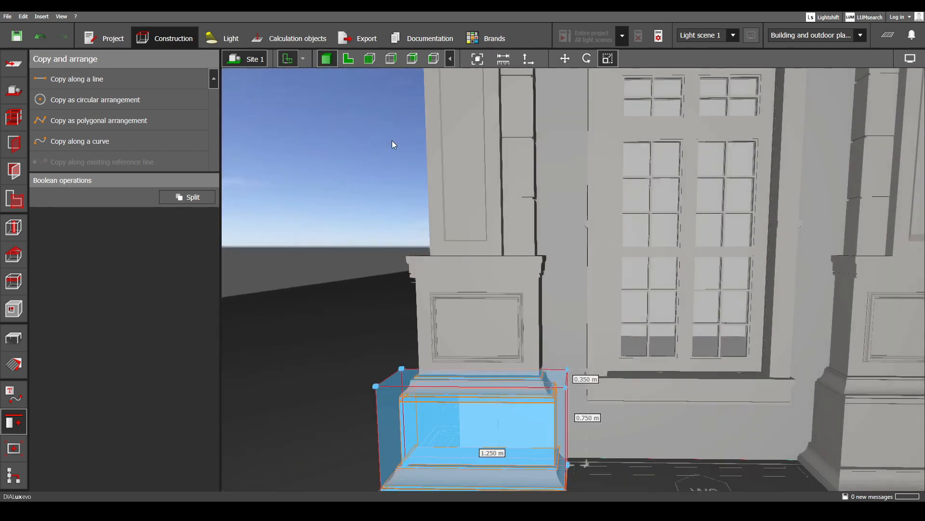
click(348, 59)
drag(524, 247, 539, 199)
click(333, 61)
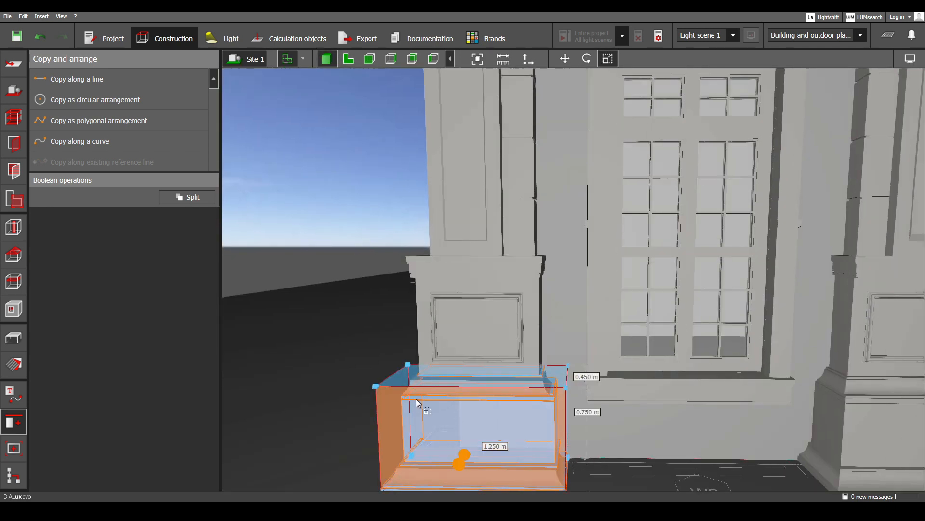
- Scale the left corner column's upper base moulding in depth so its back edge meets the exterior wall face
key(Escape)
click(541, 386)
right_click(541, 385)
click(562, 259)
click(348, 59)
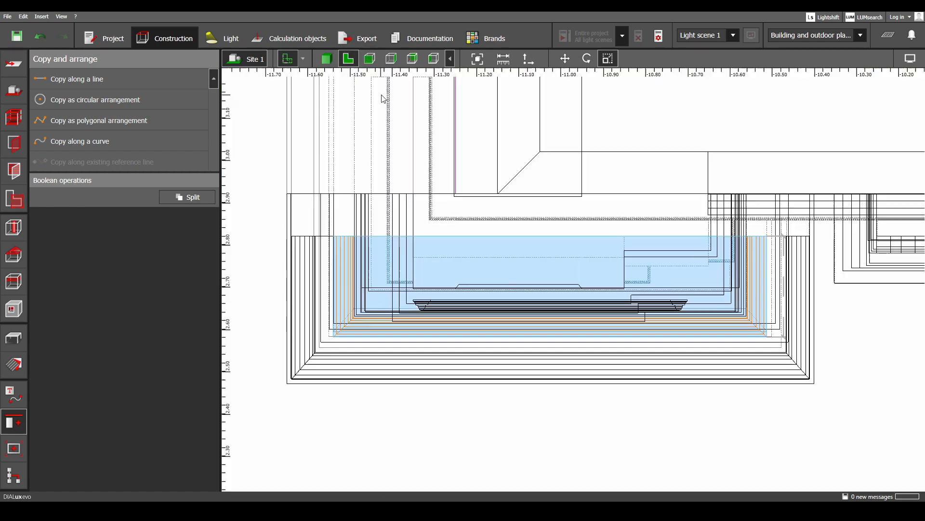
drag(543, 224, 542, 193)
click(327, 59)
key(Escape)
- Scale the left corner column's lower base moulding in depth so its back edge meets the exterior wall face
middle_drag(472, 441, 475, 375)
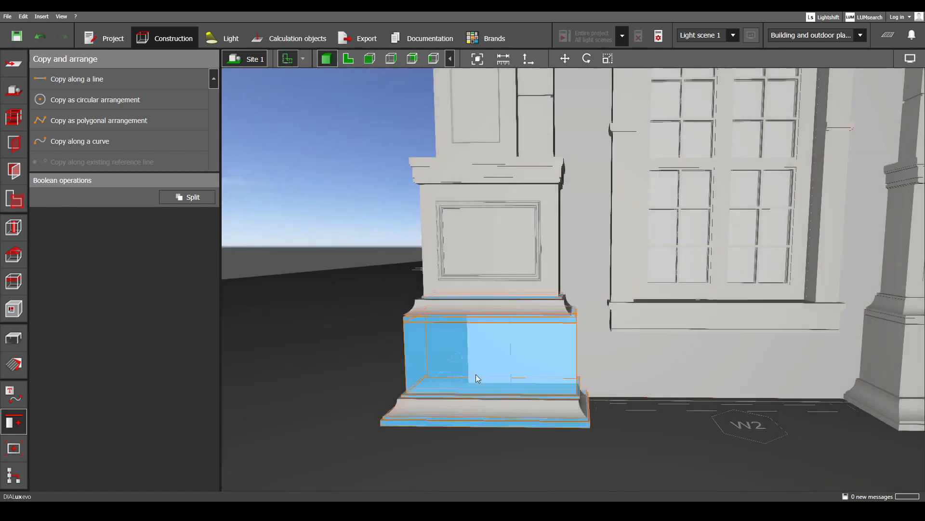
click(438, 410)
right_click(438, 411)
click(482, 281)
click(355, 60)
drag(547, 227, 522, 198)
click(327, 60)
key(Escape)
- In side view, scale the upper base moulding's depth so its front edge lines up with the strip beneath, and check the lower moulding
click(483, 378)
scroll(430, 340, up, 3)
right_drag(415, 339, 573, 314)
click(638, 239)
right_click(638, 239)
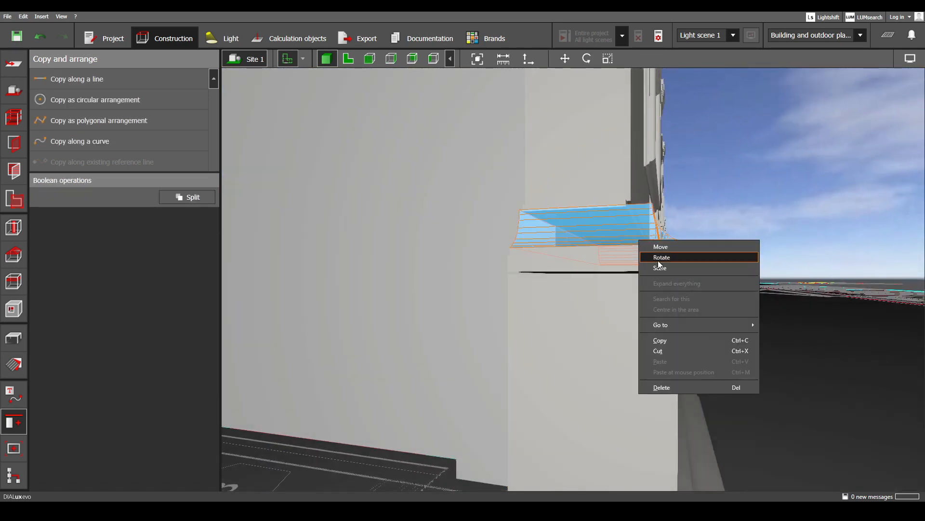
click(661, 268)
click(350, 60)
click(434, 59)
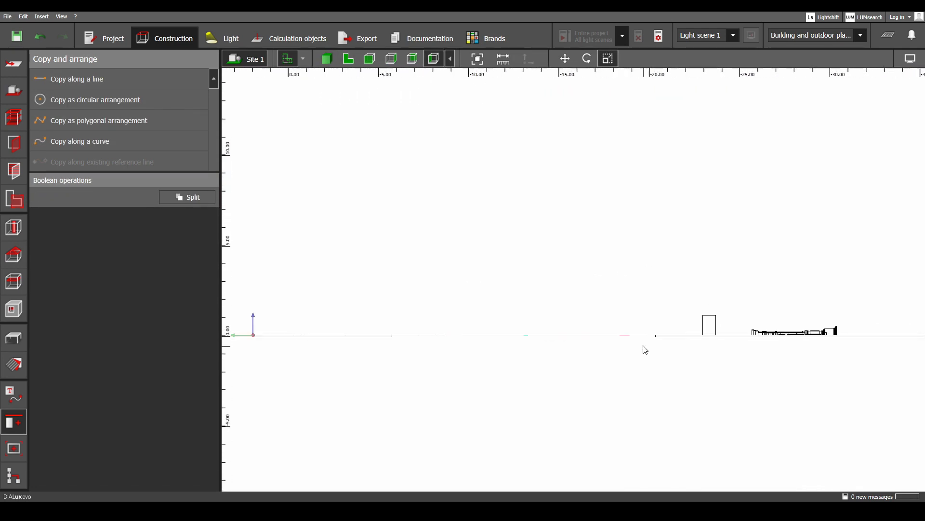
scroll(587, 272, up, 10)
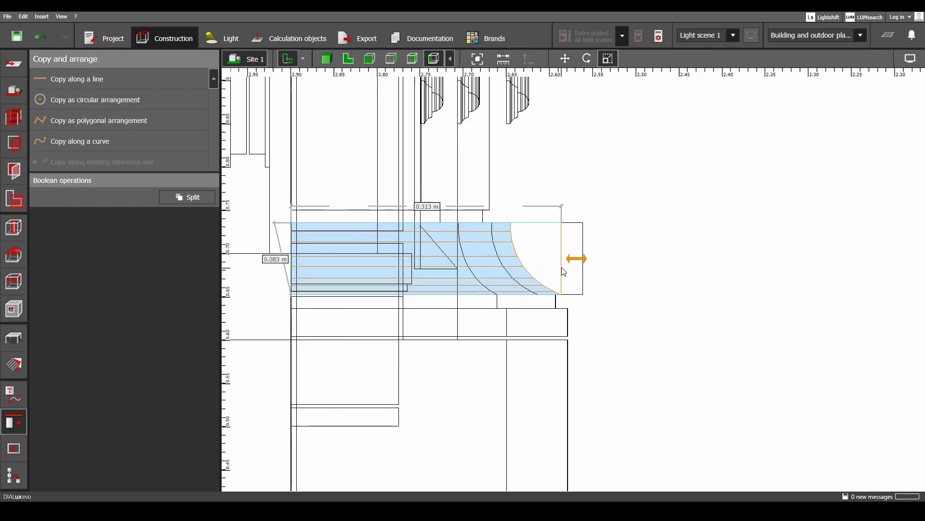
drag(559, 268, 557, 268)
scroll(577, 323, down, 5)
scroll(597, 402, up, 4)
click(600, 399)
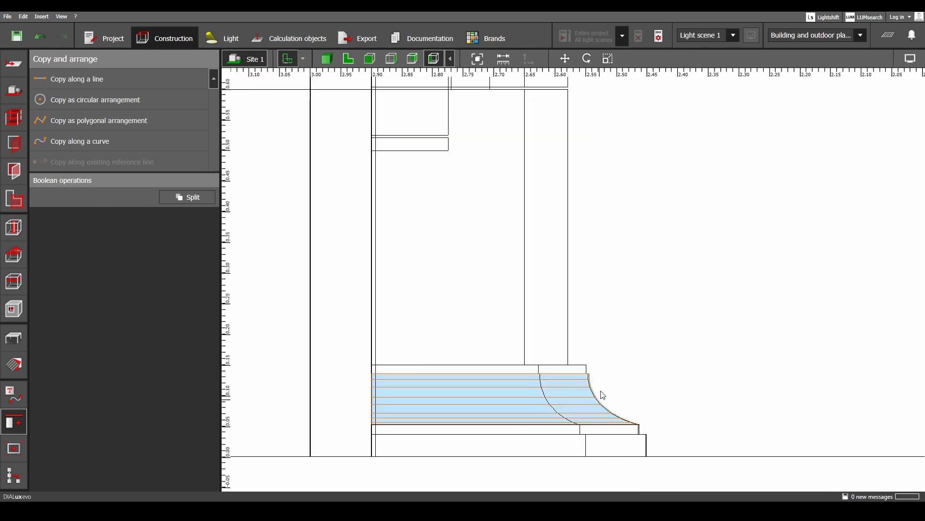
click(326, 59)
right_drag(535, 262, 479, 258)
scroll(458, 284, up, 4)
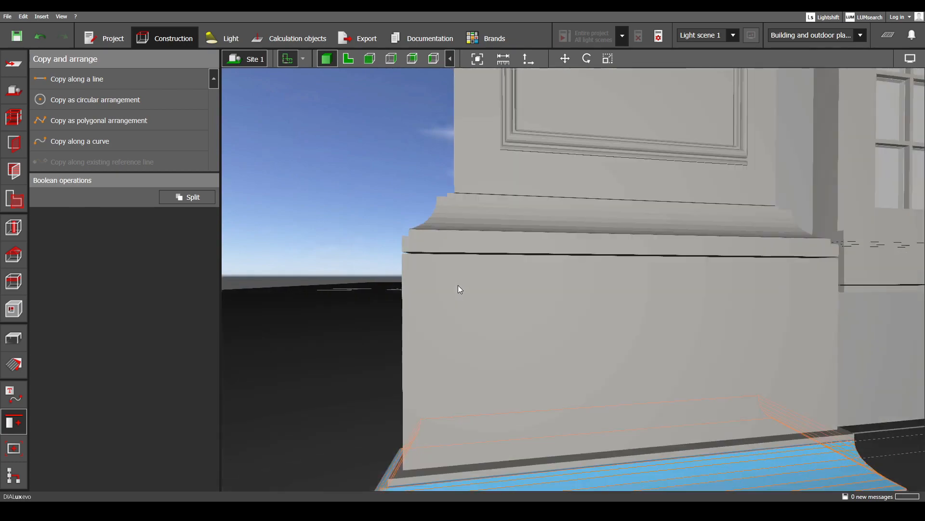
middle_drag(458, 285, 482, 280)
key(Escape)
- Combine the four shaft and capital pieces of the right corner column into one object
scroll(482, 280, down, 3)
scroll(564, 263, down, 4)
middle_drag(636, 249, 463, 326)
scroll(398, 350, down, 3)
right_drag(721, 337, 675, 337)
middle_drag(749, 340, 465, 301)
scroll(576, 299, up, 4)
click(599, 215)
middle_drag(589, 106, 603, 175)
scroll(604, 176, up, 4)
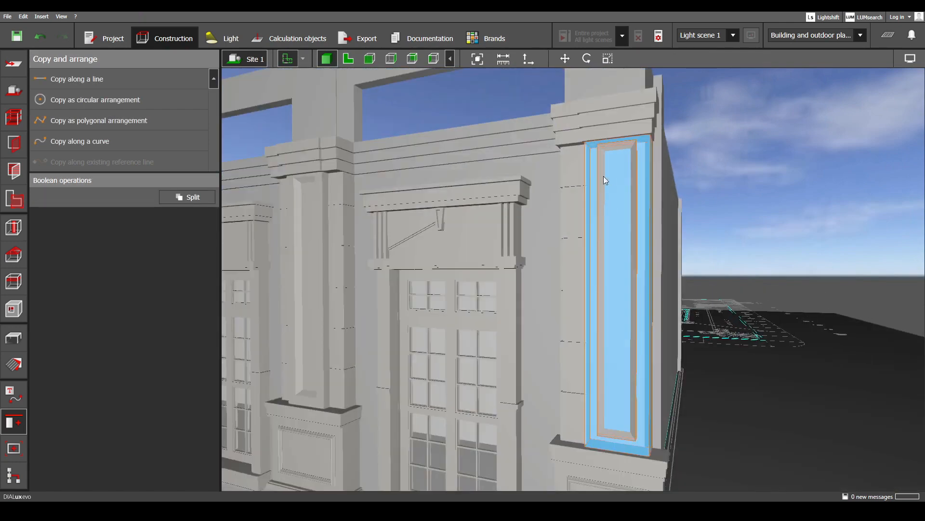
ctrl+click(603, 176)
ctrl+click(577, 195)
ctrl+click(578, 128)
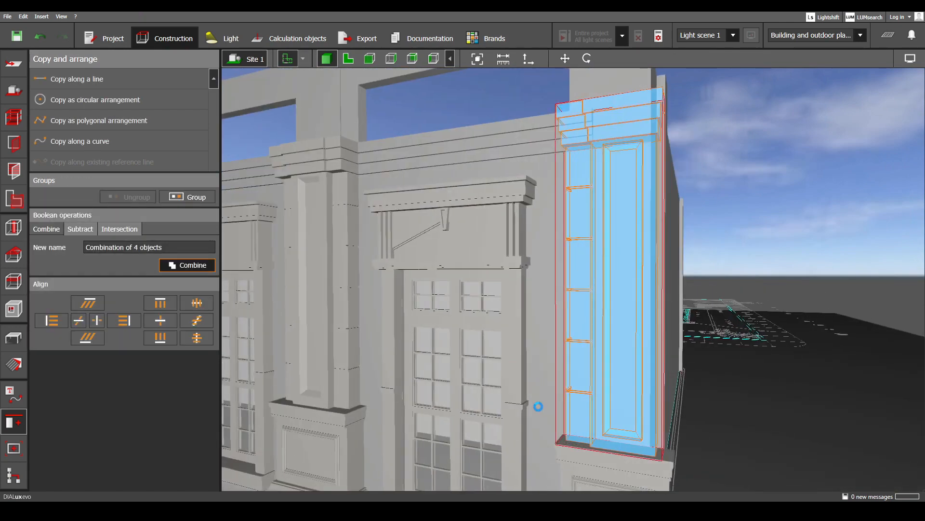
middle_drag(550, 431, 563, 183)
scroll(563, 183, up, 4)
click(563, 185)
middle_drag(568, 364, 565, 332)
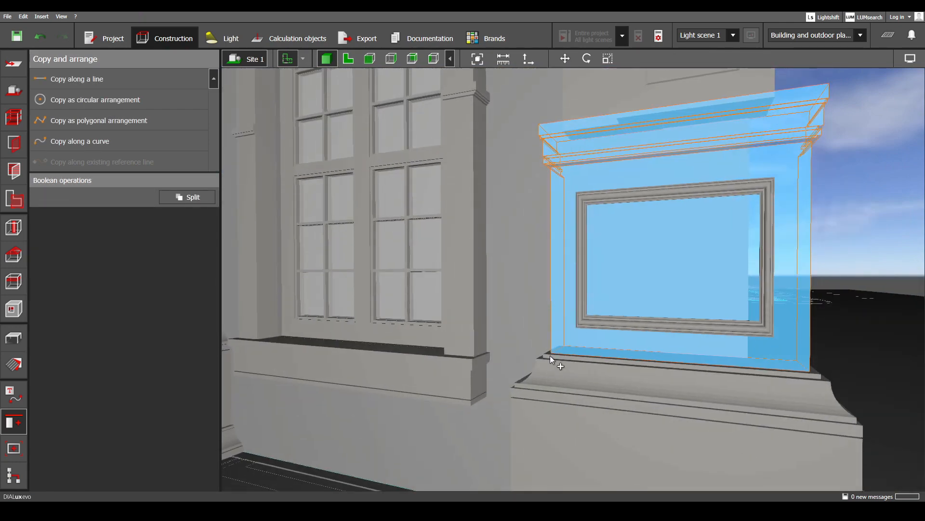
ctrl+click(551, 356)
middle_drag(554, 434, 535, 270)
ctrl+click(539, 283)
ctrl+click(518, 405)
middle_drag(419, 280, 484, 369)
scroll(465, 277, down, 4)
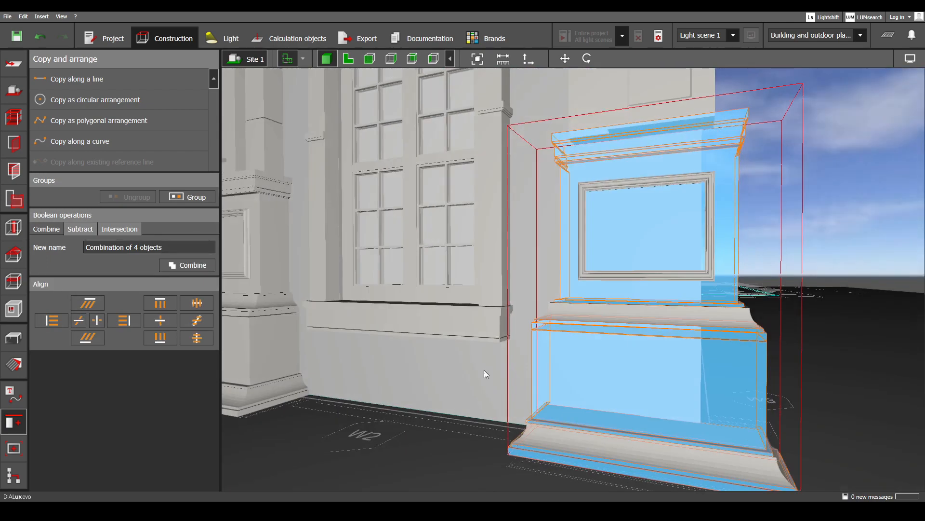
- In plan view, select all five parts of the right corner column and move its front corner onto the plan outline's corner
click(348, 59)
scroll(588, 256, down, 7)
scroll(715, 302, up, 10)
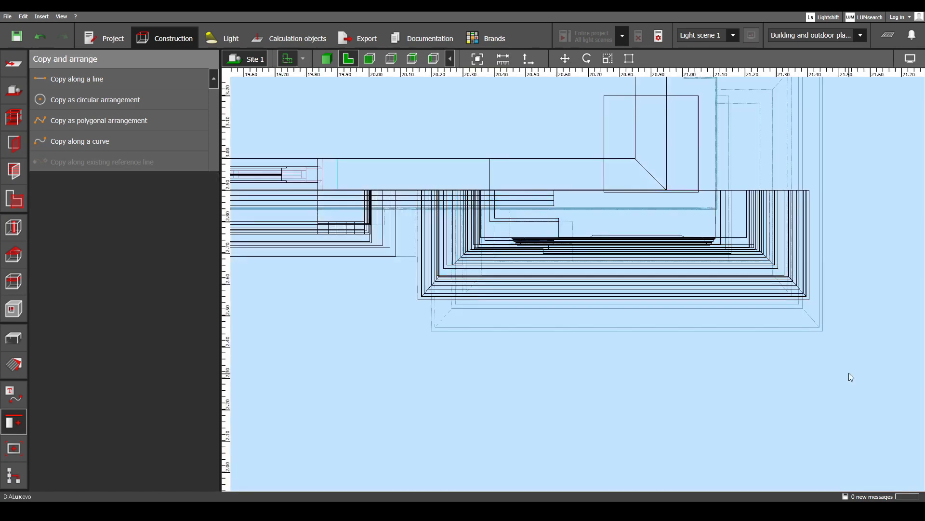
drag(844, 347, 422, 216)
right_click(557, 234)
click(562, 248)
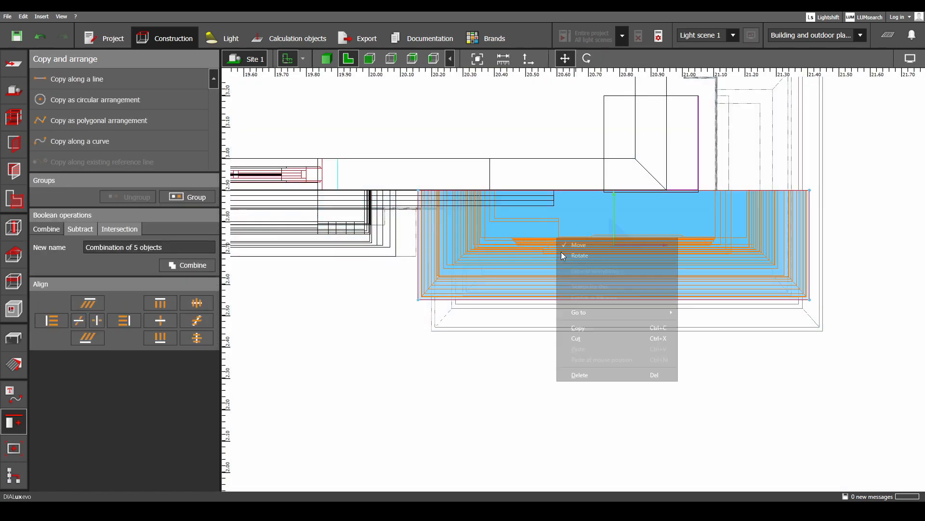
drag(418, 300, 431, 331)
scroll(504, 302, down, 2)
middle_drag(504, 302, 539, 312)
key(Escape)
scroll(709, 319, up, 2)
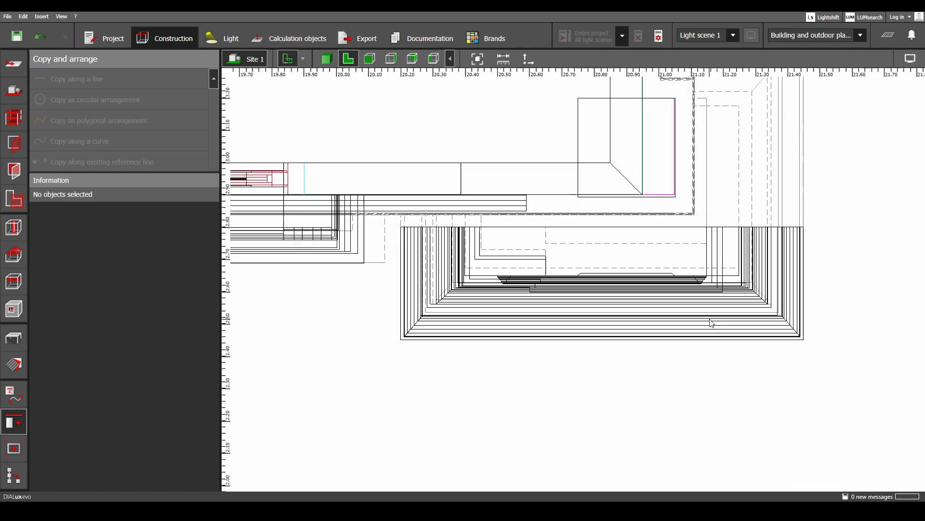
- Adjust the position of the stacked pieces of the corner pilaster against the front facade wall
right_click(411, 248)
click(439, 262)
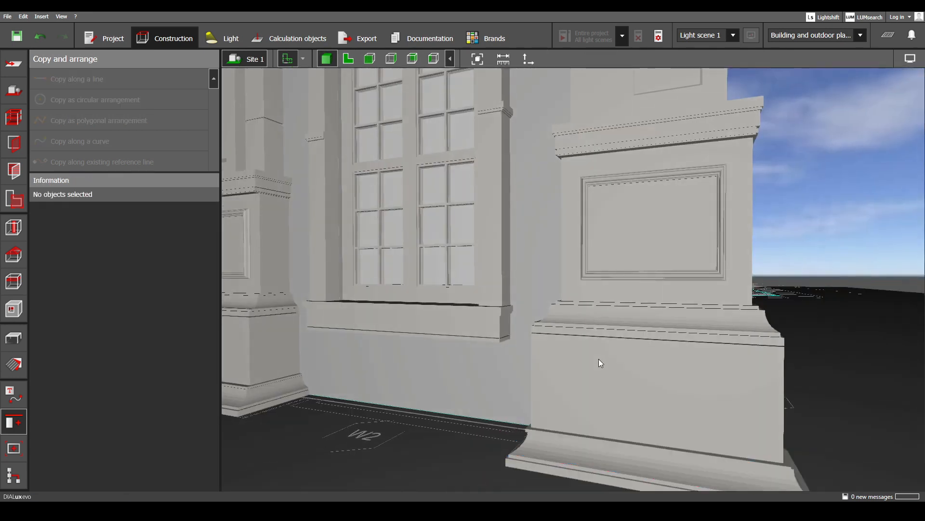
right_click(604, 207)
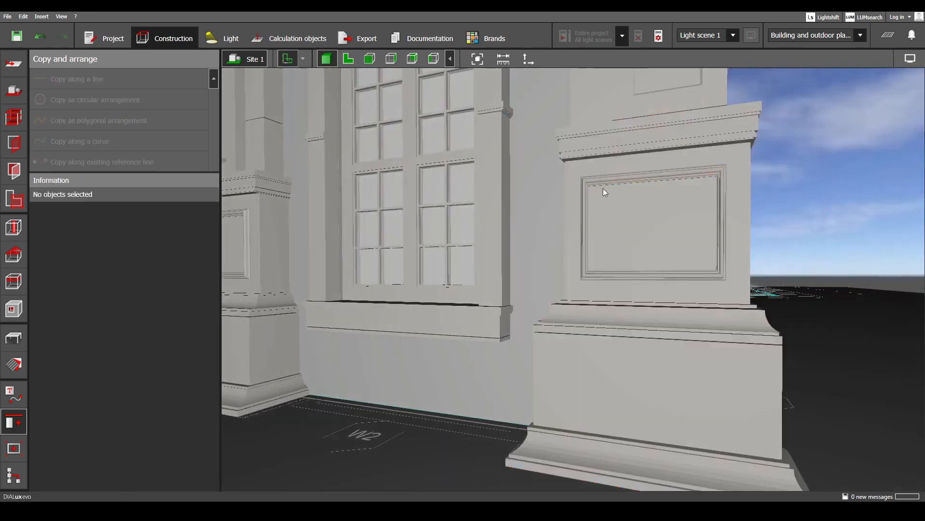
right_click(563, 334)
click(597, 372)
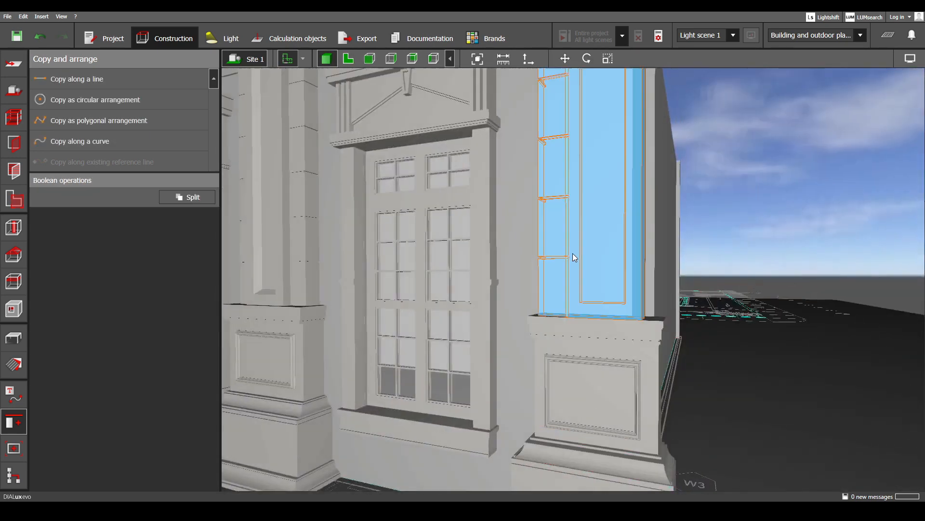
right_click(624, 250)
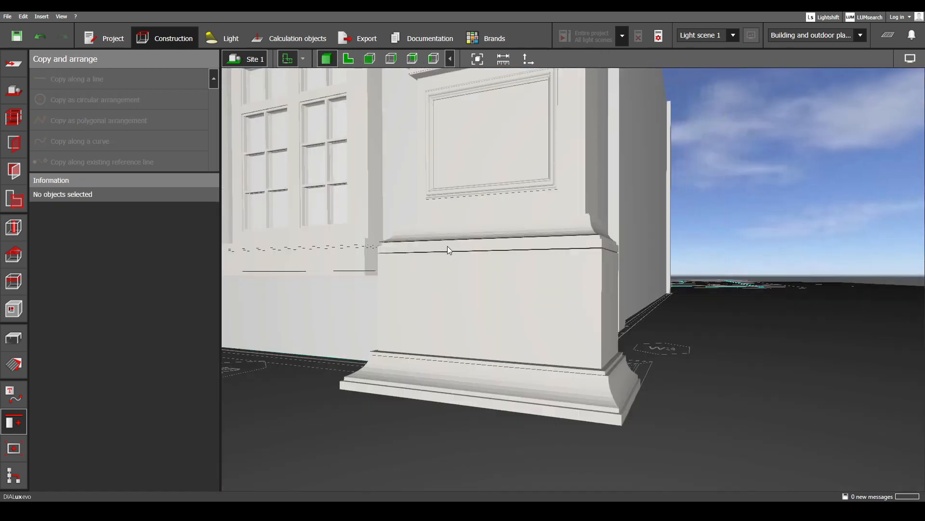
right_click(449, 241)
click(475, 263)
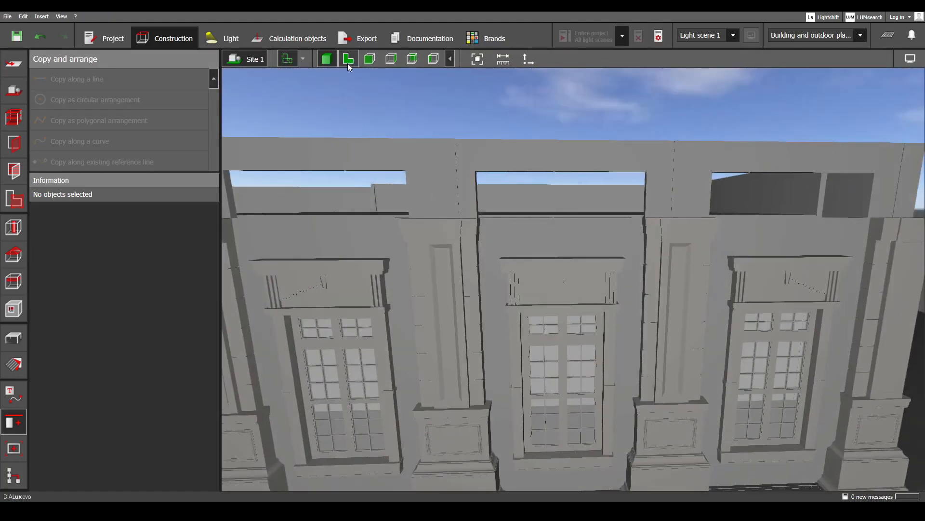
- Compare the window surrounds and pilasters along the front facade with the floor plan, from the building's corner toward W1
click(348, 59)
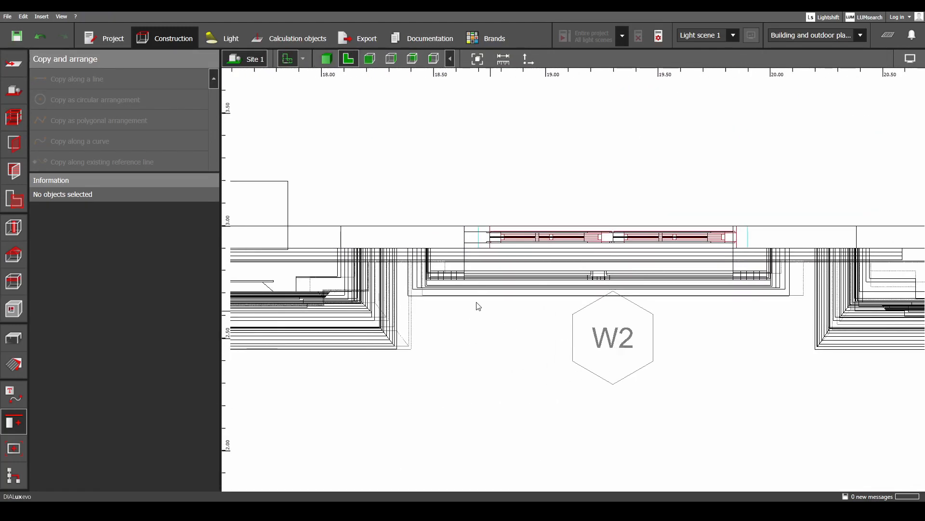
click(472, 290)
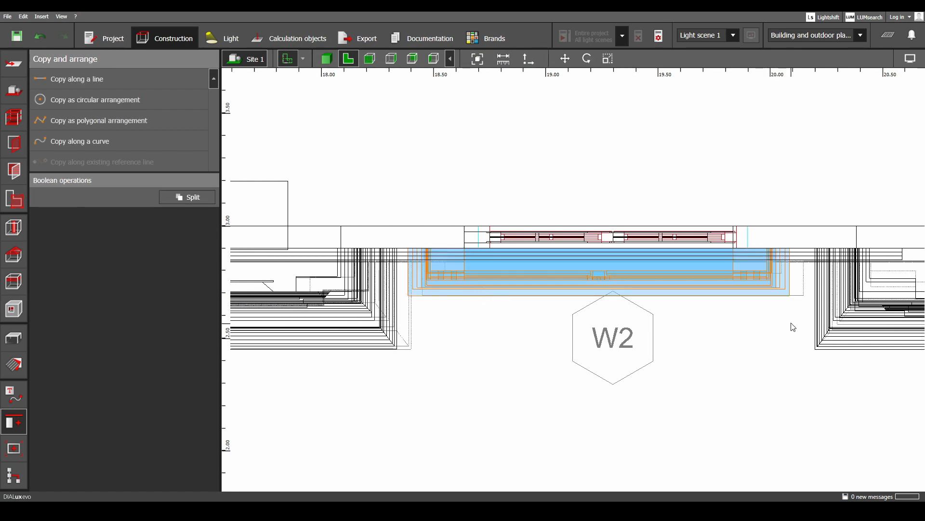
middle_drag(552, 368, 698, 364)
click(530, 338)
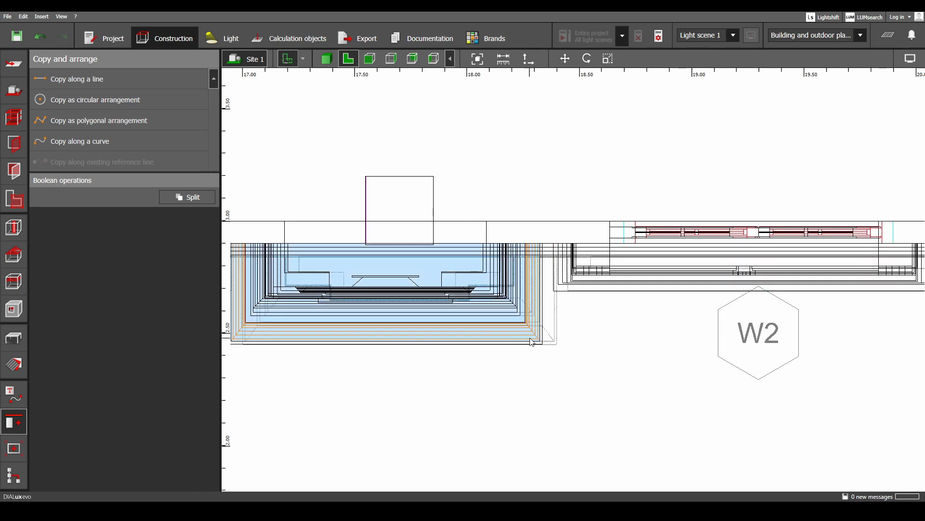
middle_drag(532, 356, 783, 346)
scroll(782, 346, down, 3)
middle_drag(396, 357, 549, 347)
middle_drag(436, 363, 803, 348)
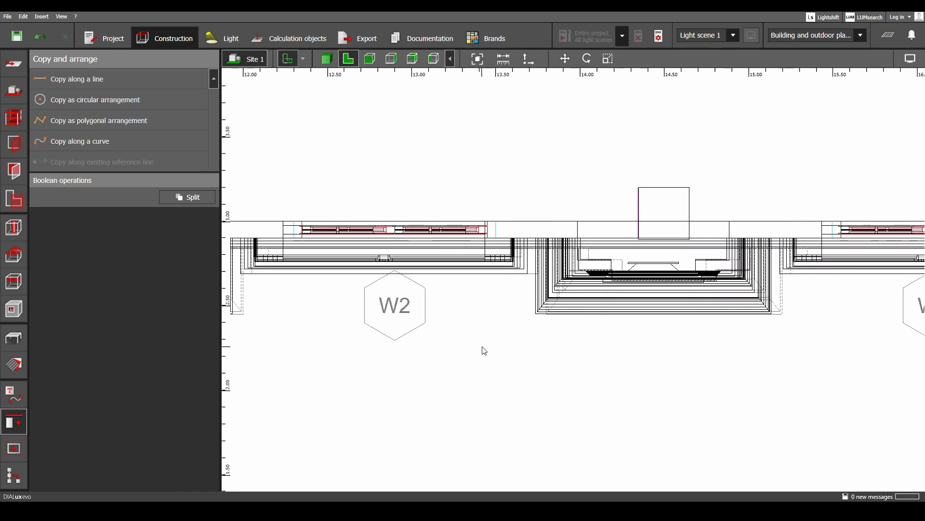
middle_drag(483, 347, 788, 343)
middle_drag(533, 341, 695, 342)
middle_drag(462, 353, 647, 360)
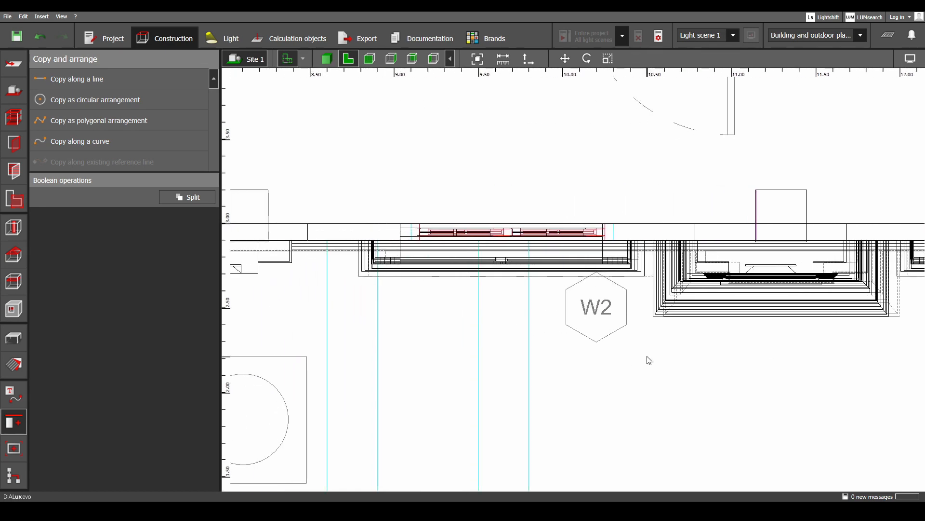
middle_drag(320, 348, 586, 346)
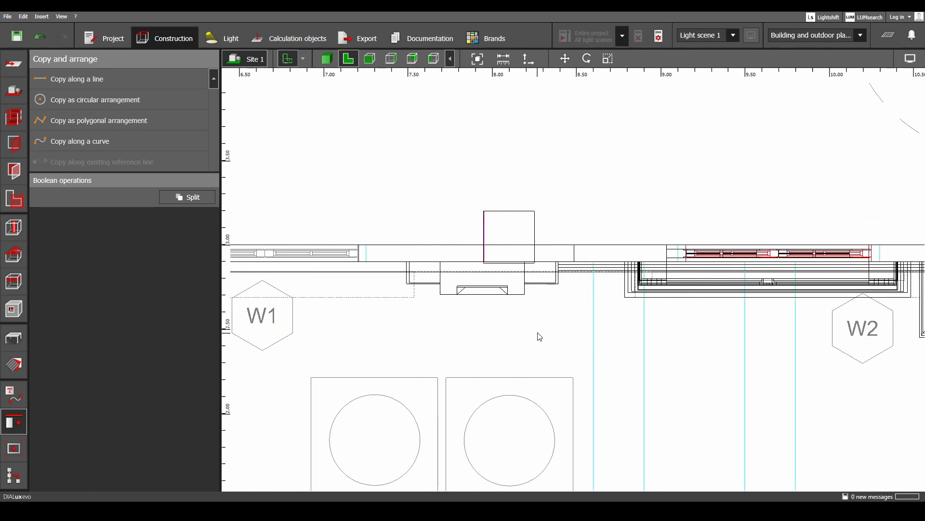
- Check how the W2 window surround nearest W1 and its neighbouring pilaster line up with the floor plan
click(631, 291)
middle_drag(638, 321, 512, 323)
scroll(735, 330, up, 1)
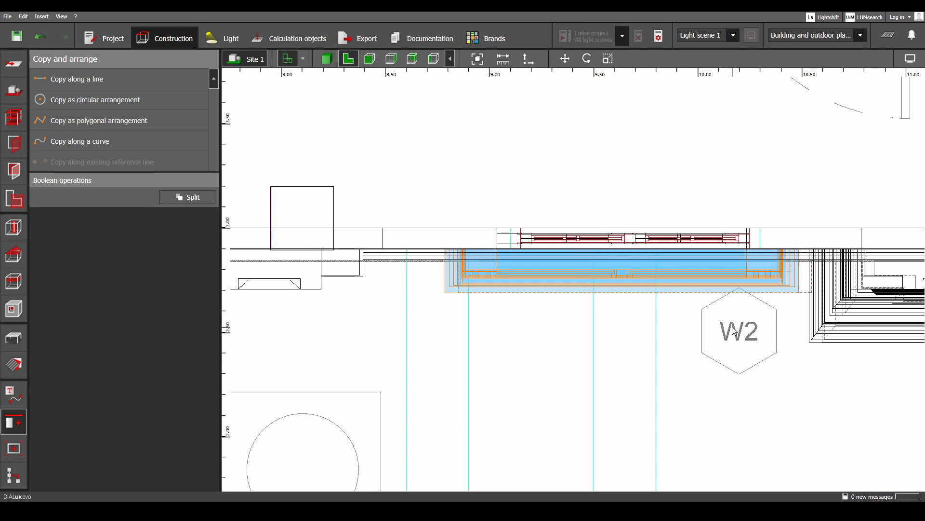
scroll(735, 331, down, 10)
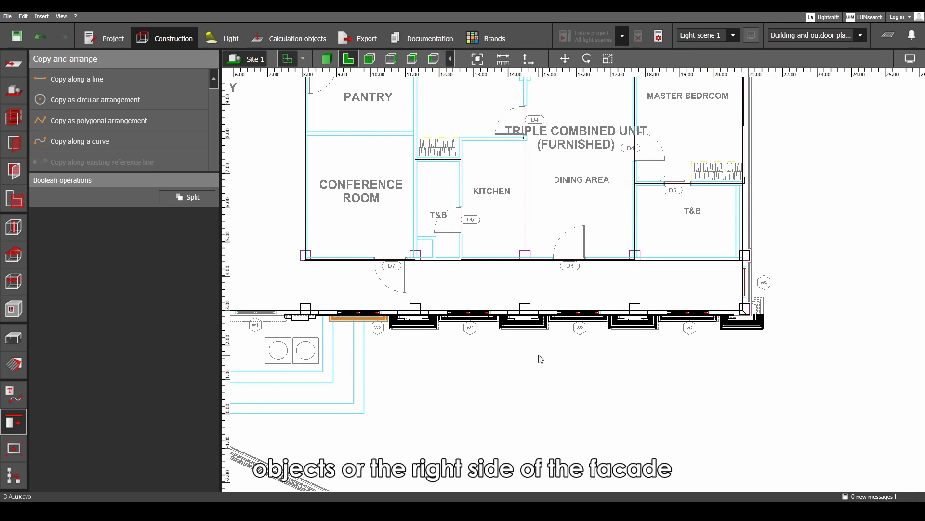
middle_drag(475, 362, 624, 368)
scroll(527, 343, up, 8)
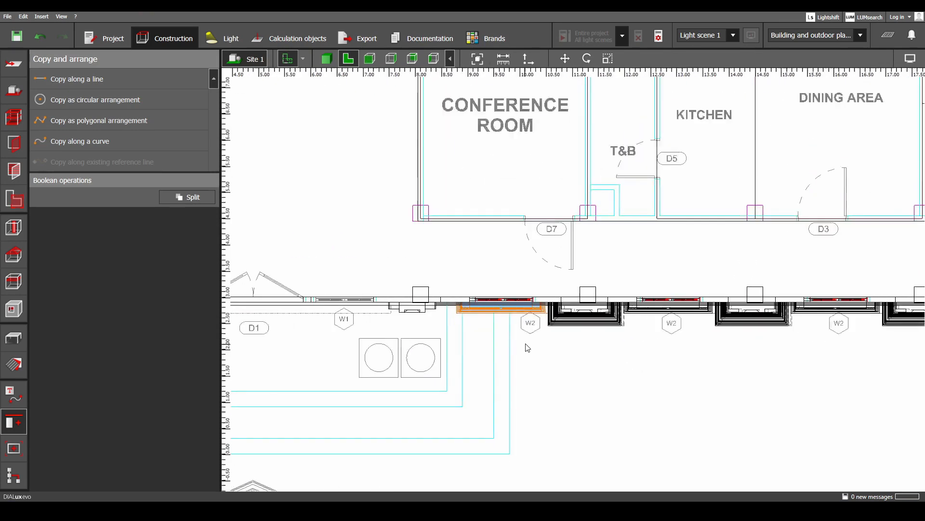
scroll(533, 343, up, 1)
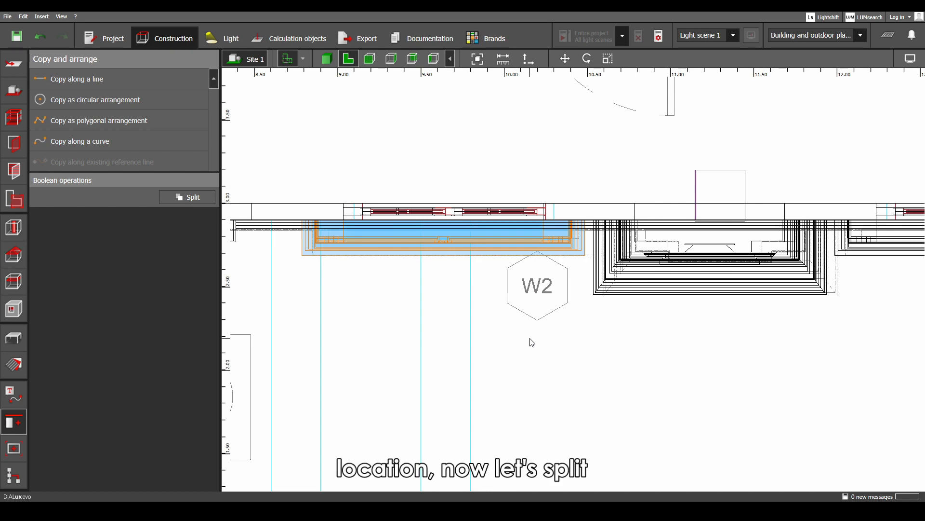
scroll(533, 342, down, 2)
- Split the front facade wall from the solids that cut its window and upper openings
click(326, 59)
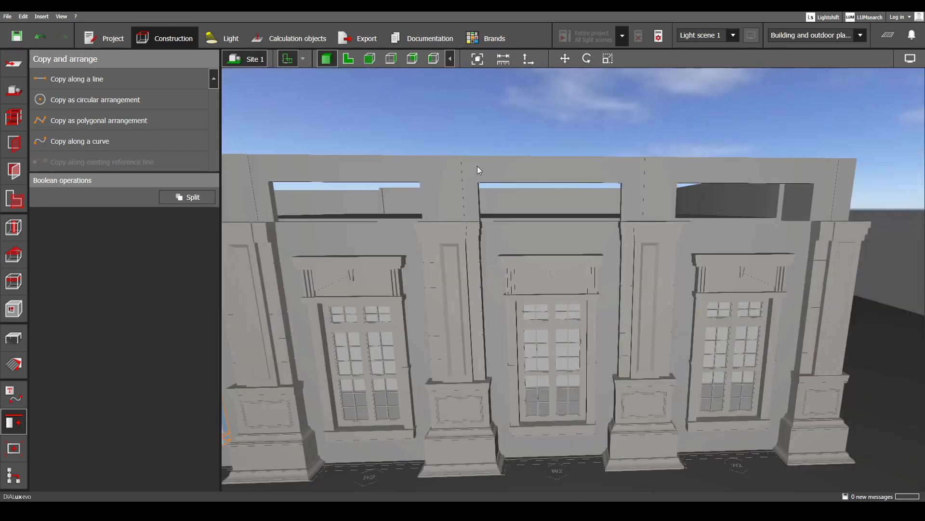
click(477, 166)
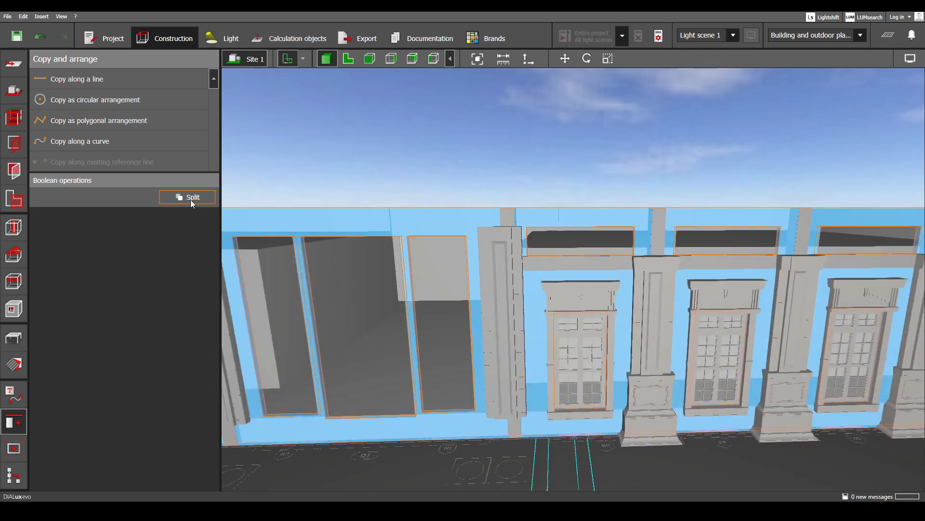
click(190, 200)
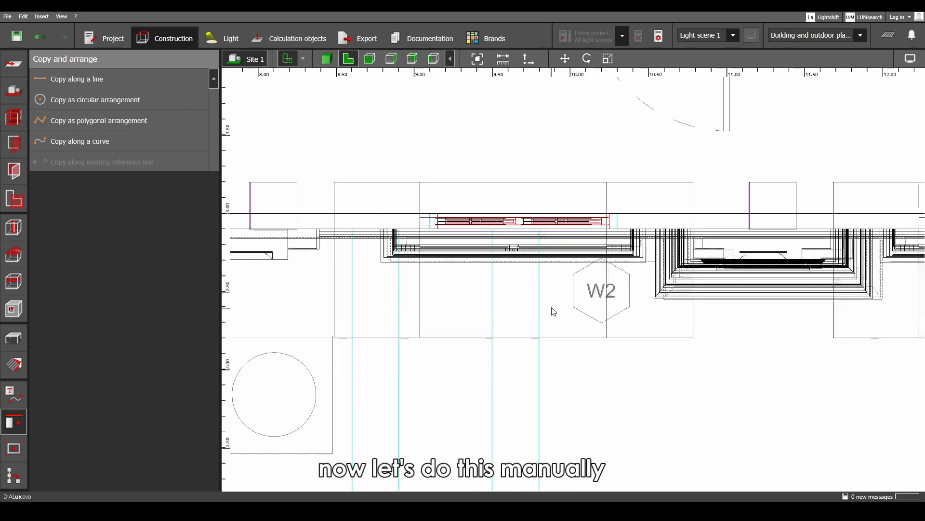
- Move the W2 window surround nearest W1, together with its window and upper opening solids, along the facade to match the floor plan
scroll(629, 324, up, 2)
drag(718, 376, 419, 246)
ctrl+click(825, 227)
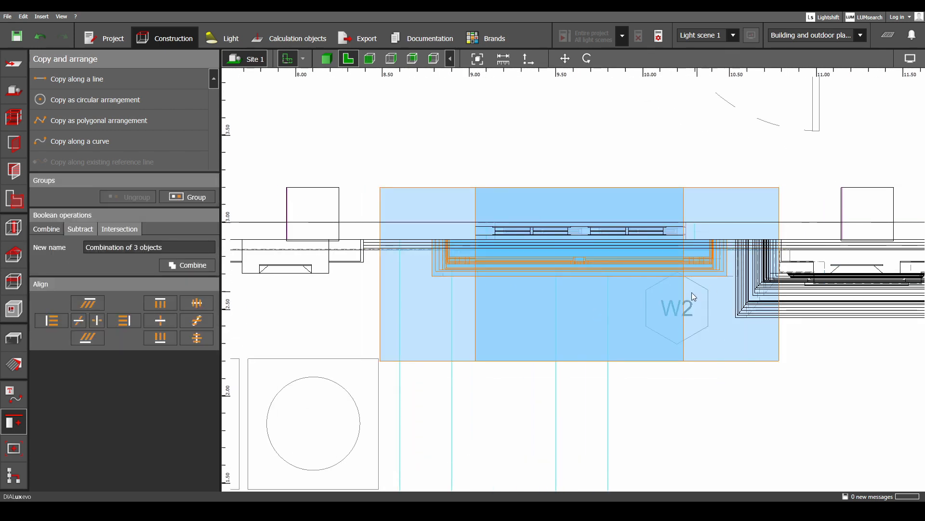
right_click(634, 294)
click(647, 301)
scroll(660, 292, up, 3)
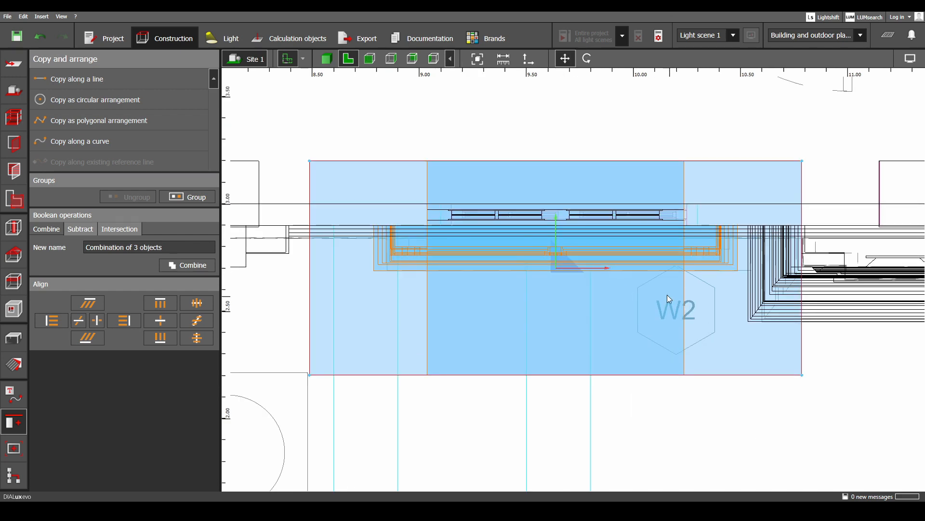
drag(608, 271, 622, 270)
- Move the six pieces of the pilaster between the first and second W2 windows along the facade to its floor plan outline
scroll(695, 313, down, 2)
middle_drag(819, 325, 596, 316)
middle_drag(766, 322, 605, 323)
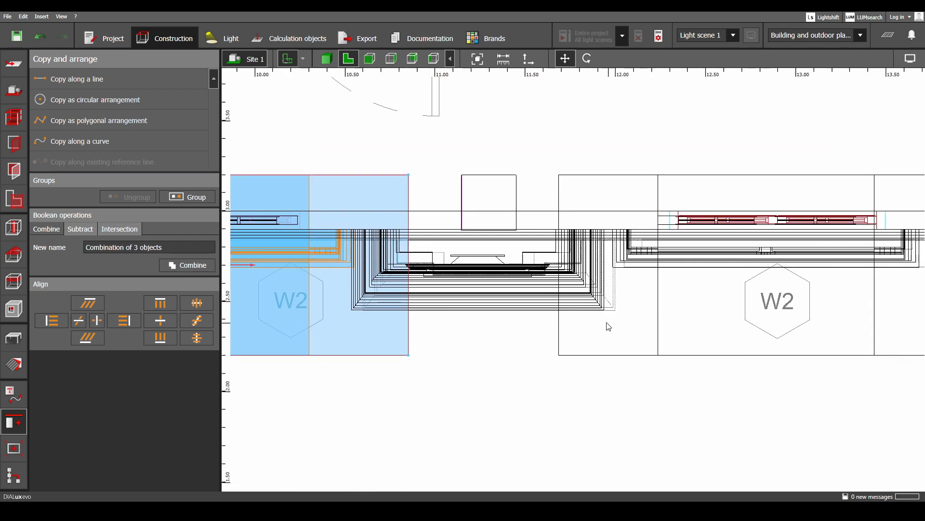
middle_drag(525, 332, 636, 334)
click(537, 246)
click(327, 59)
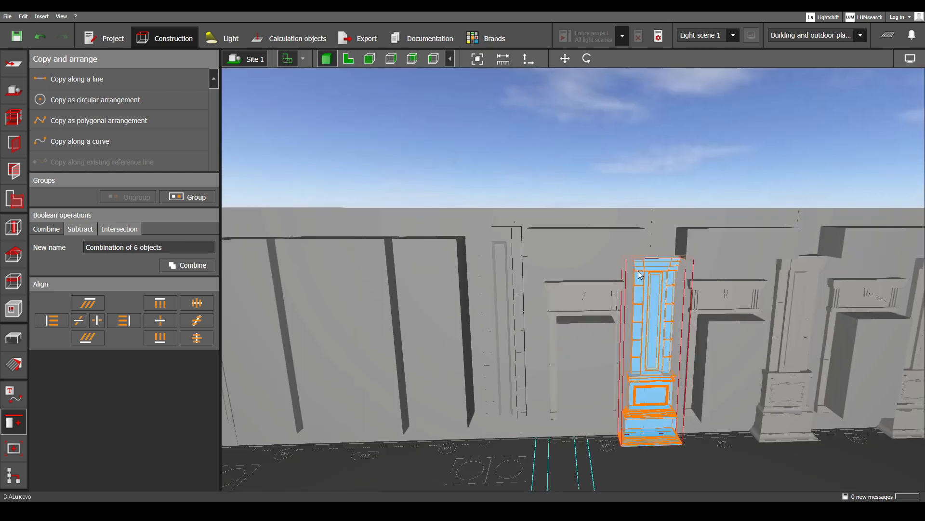
click(348, 58)
scroll(604, 294, up, 3)
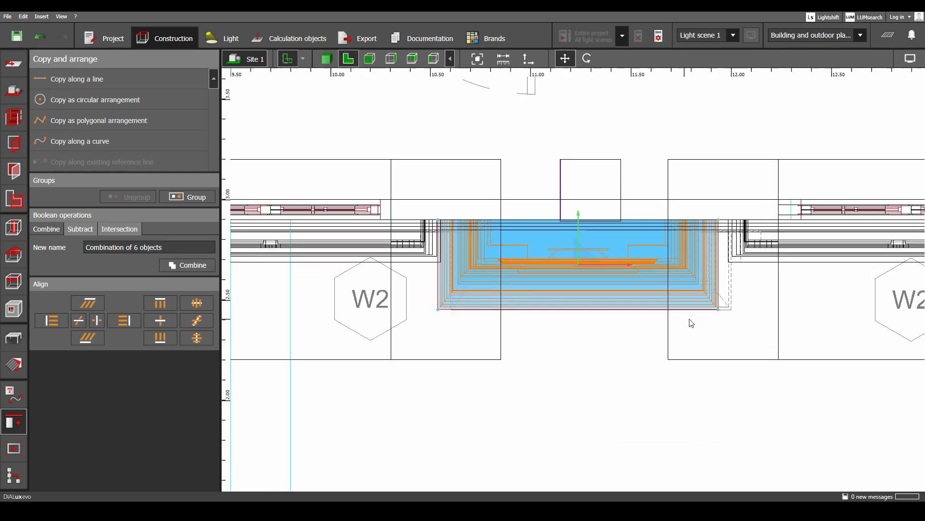
- Move the second W2 window surround and its two opening solids along the facade to match the floor plan
click(327, 59)
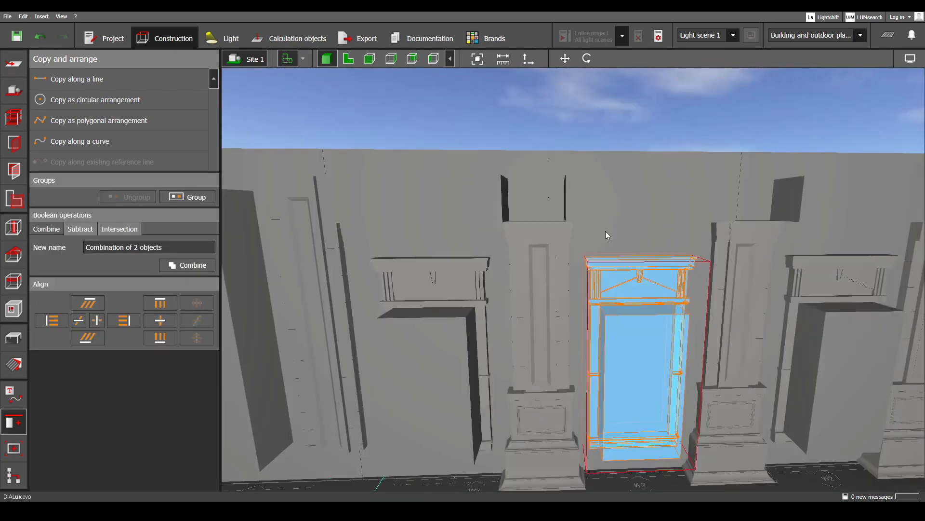
ctrl+click(608, 215)
middle_drag(635, 279, 579, 251)
right_click(575, 231)
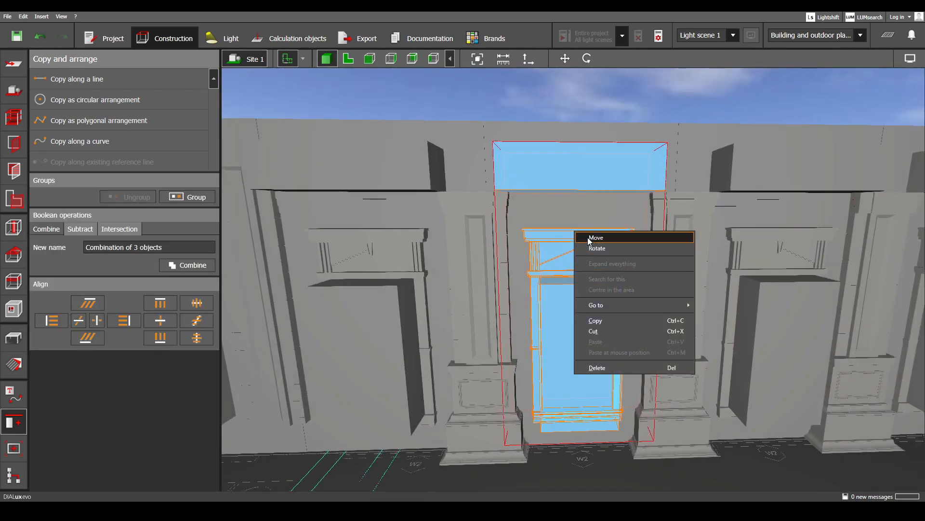
click(588, 238)
click(348, 59)
scroll(410, 265, down, 4)
scroll(655, 288, up, 3)
scroll(656, 289, up, 2)
middle_drag(533, 340, 571, 407)
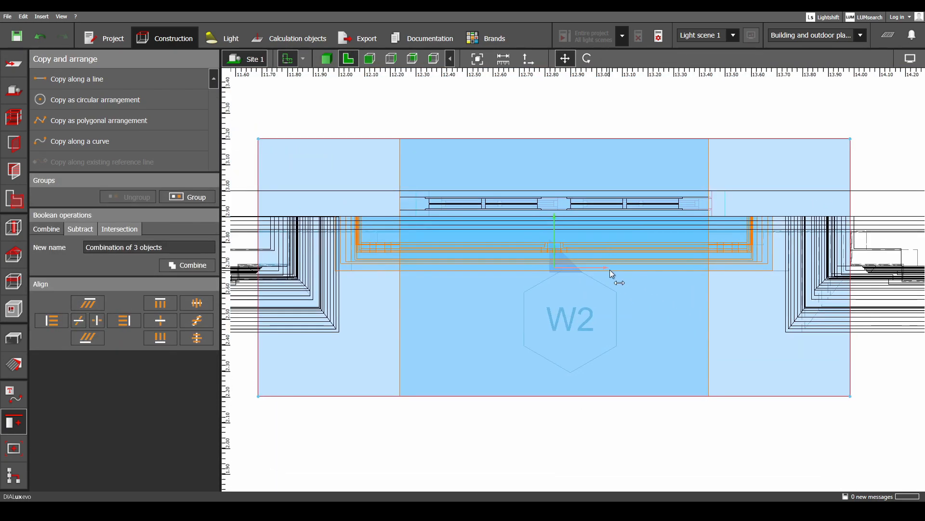
drag(609, 270, 626, 271)
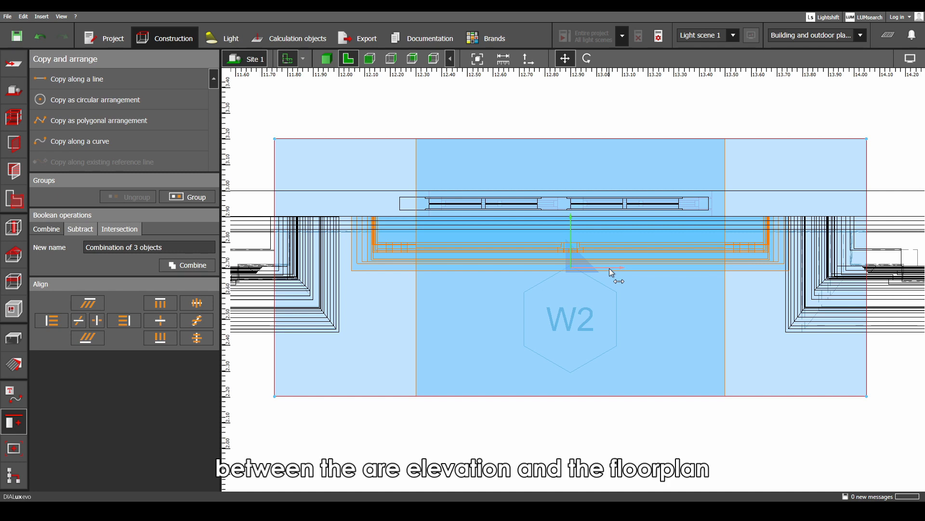
- Move the six pieces of the pilaster between the second and third W2 windows to its floor plan outline
scroll(610, 268, down, 3)
middle_drag(636, 289, 526, 290)
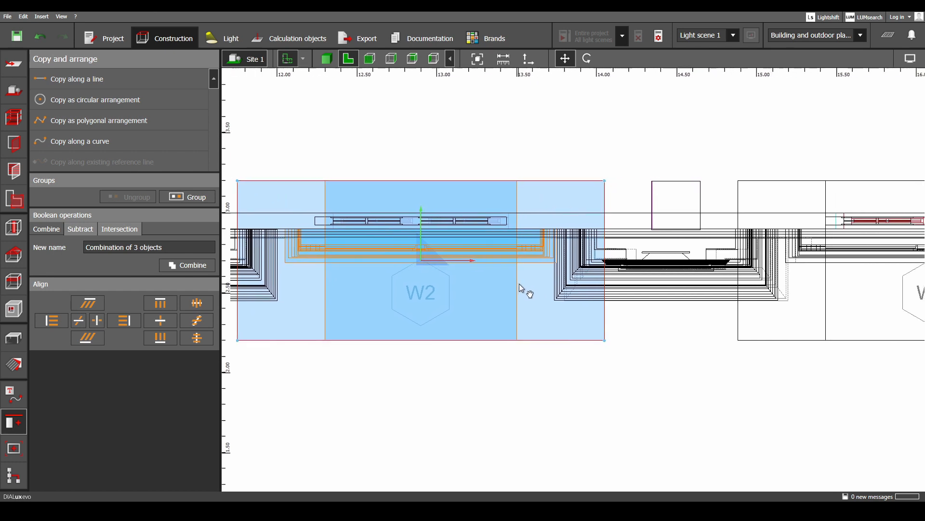
scroll(641, 315, up, 2)
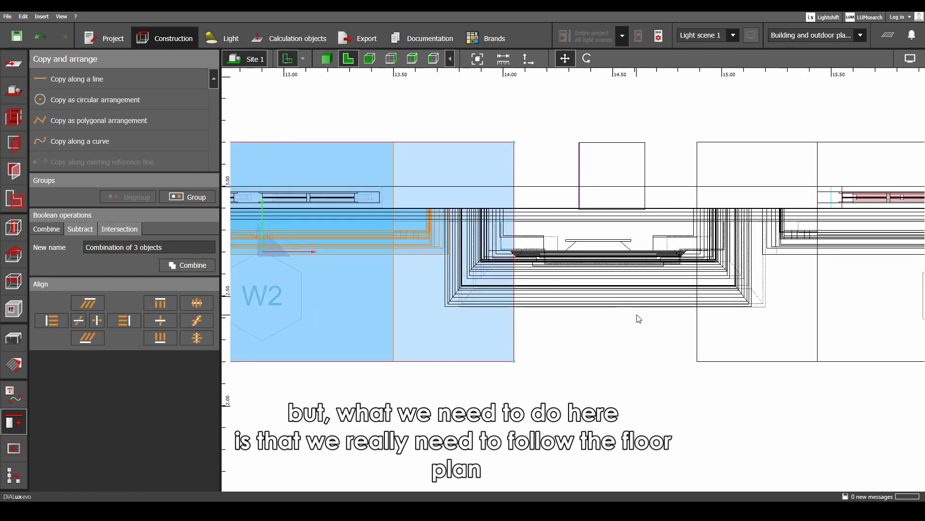
middle_drag(636, 317, 630, 330)
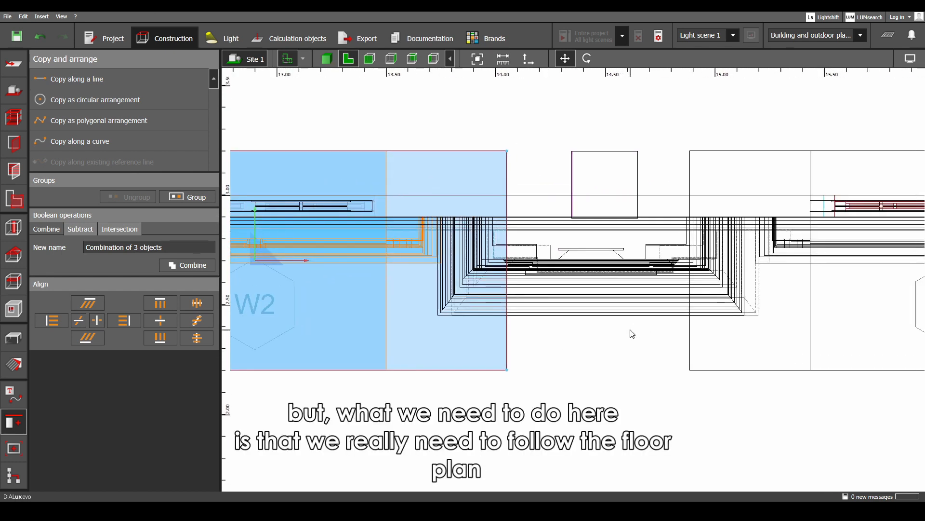
drag(612, 319, 553, 249)
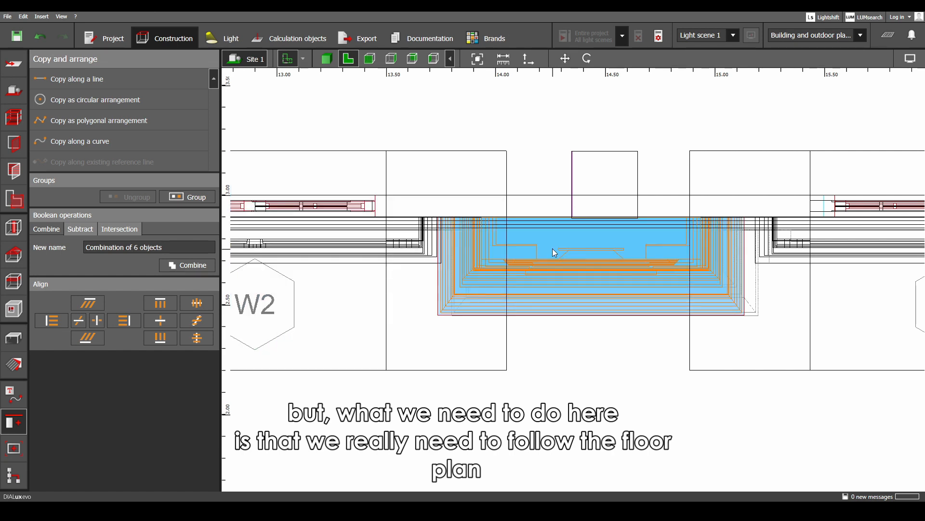
right_click(553, 249)
click(578, 256)
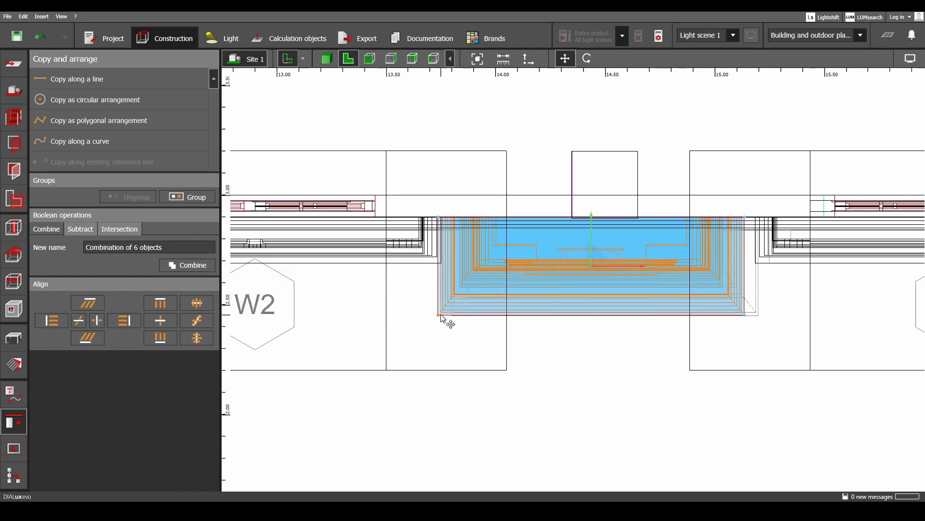
- Move the third W2 window surround and its two opening solids along the facade to match the floor plan
drag(778, 385, 454, 216)
right_click(507, 244)
click(334, 232)
right_click(486, 246)
click(511, 253)
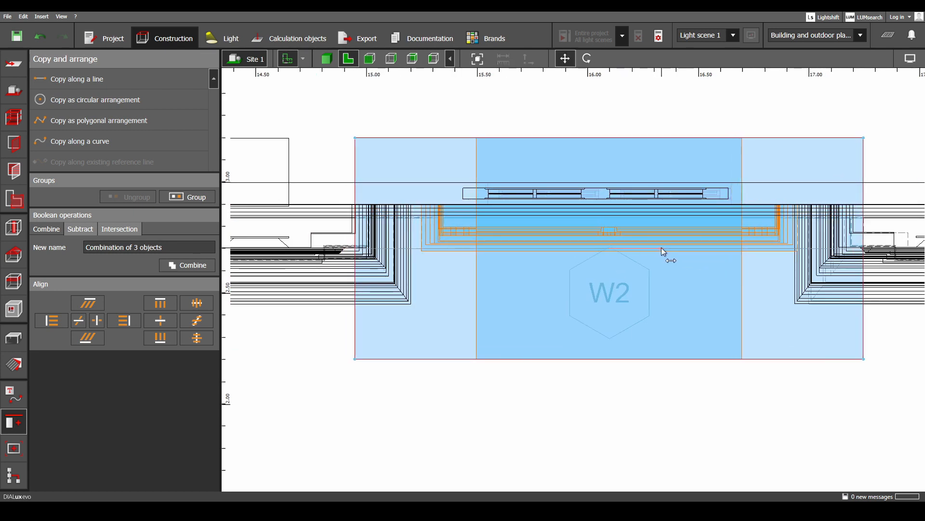
- Move the six pieces of the pilaster between the third and fourth W2 windows along the facade to its floor plan outline
scroll(839, 294, down, 1)
middle_drag(838, 294, 502, 271)
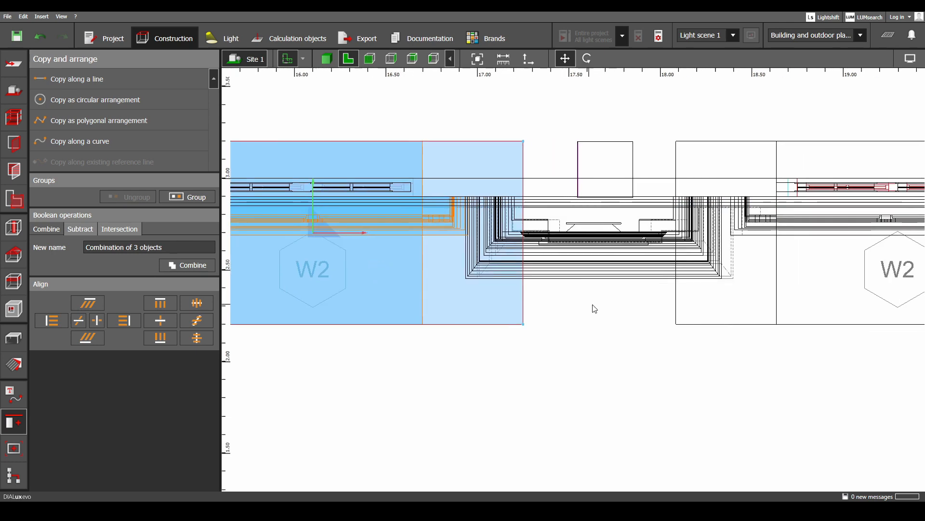
drag(625, 308, 569, 223)
right_click(601, 237)
click(624, 242)
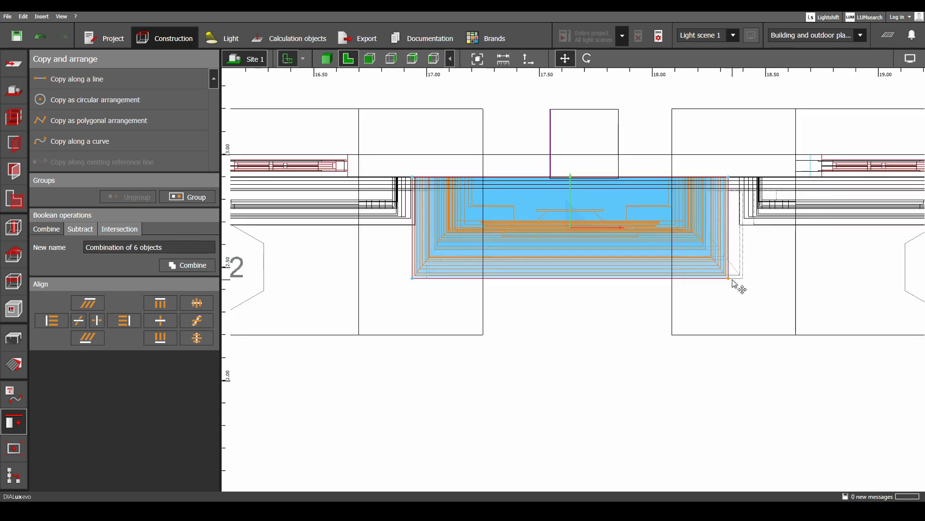
scroll(769, 320, down, 2)
scroll(766, 347, up, 2)
- Move the fourth W2 window surround and its two opening solids along the facade to match the floor plan
drag(769, 385, 530, 253)
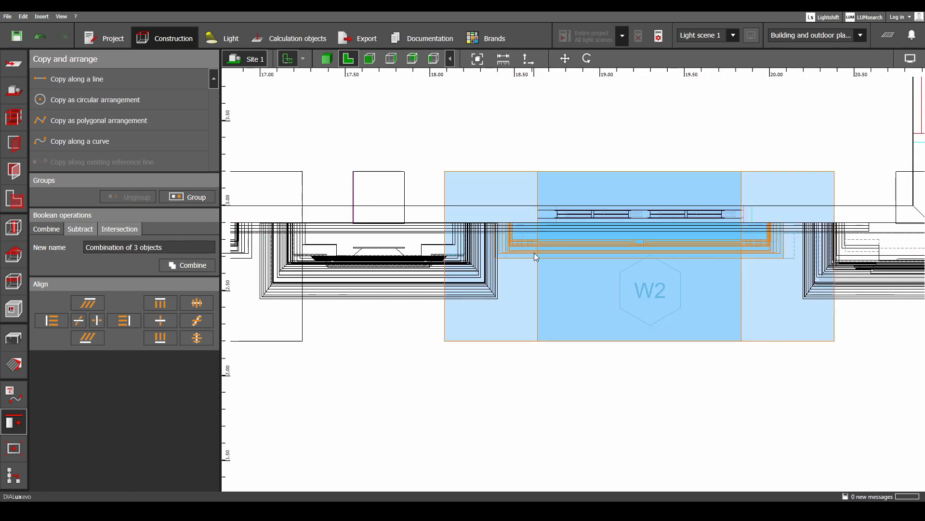
scroll(684, 260, up, 1)
drag(681, 252, 689, 253)
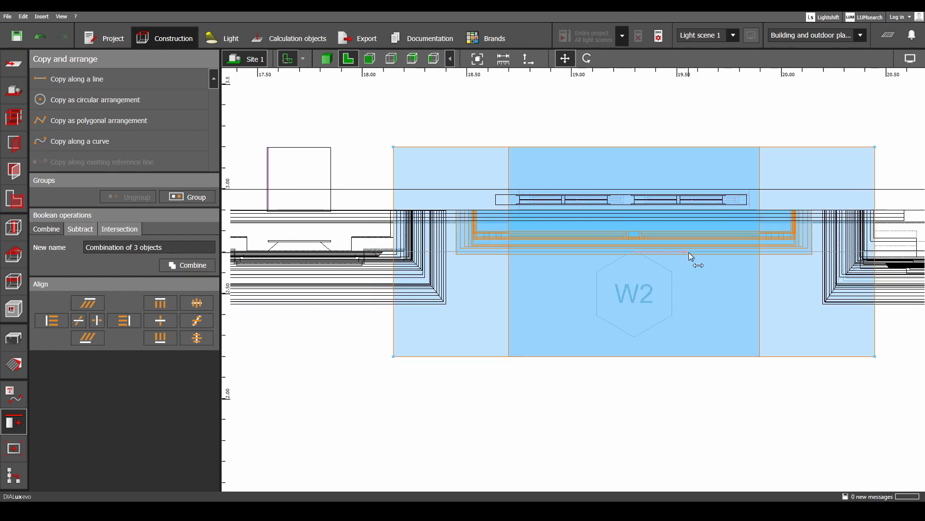
scroll(689, 265, down, 1)
middle_drag(808, 305, 806, 333)
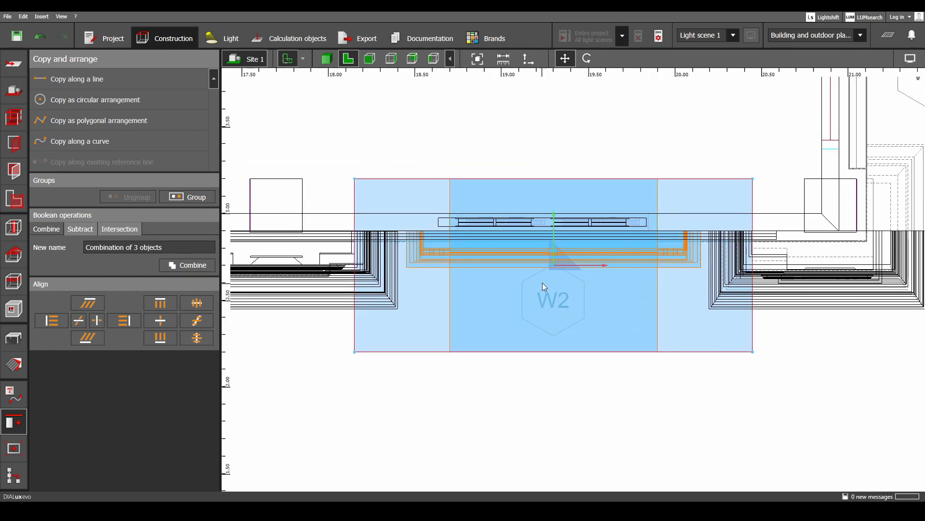
- Select the window objects of all four W2 bays together in the plan view
scroll(426, 233, up, 3)
middle_drag(532, 241, 894, 263)
key(Escape)
click(650, 253)
click(648, 253)
scroll(648, 253, down, 4)
ctrl+click(452, 274)
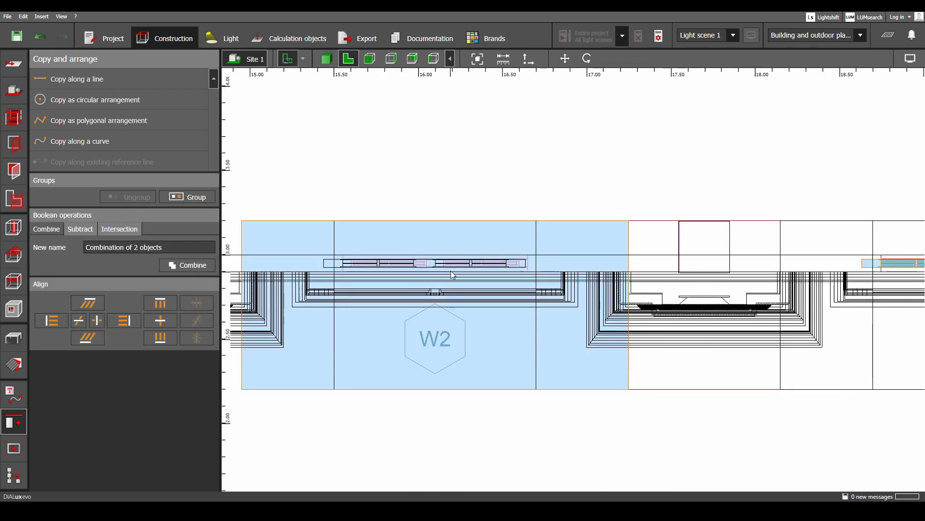
ctrl+click(452, 263)
middle_drag(451, 263, 897, 280)
middle_drag(400, 291, 642, 290)
ctrl+click(621, 288)
ctrl+click(617, 283)
middle_drag(556, 294, 840, 294)
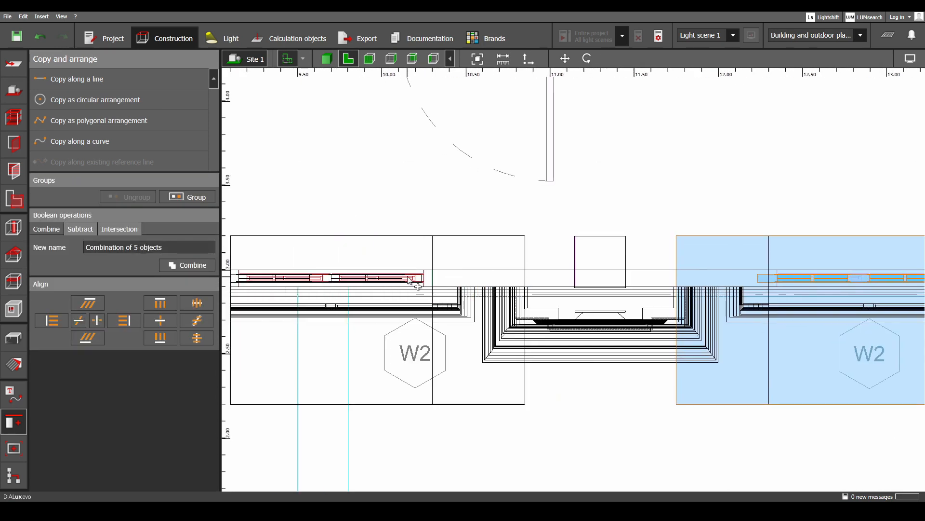
ctrl+click(409, 278)
ctrl+click(429, 292)
- Remove the large opening solids from the selection, keeping only the four W2 window objects selected
scroll(455, 294, down, 1)
middle_drag(455, 294, 764, 290)
middle_drag(538, 311, 444, 286)
scroll(457, 291, down, 1)
scroll(718, 265, up, 2)
middle_drag(720, 264, 549, 295)
scroll(551, 293, down, 8)
middle_drag(624, 290, 531, 301)
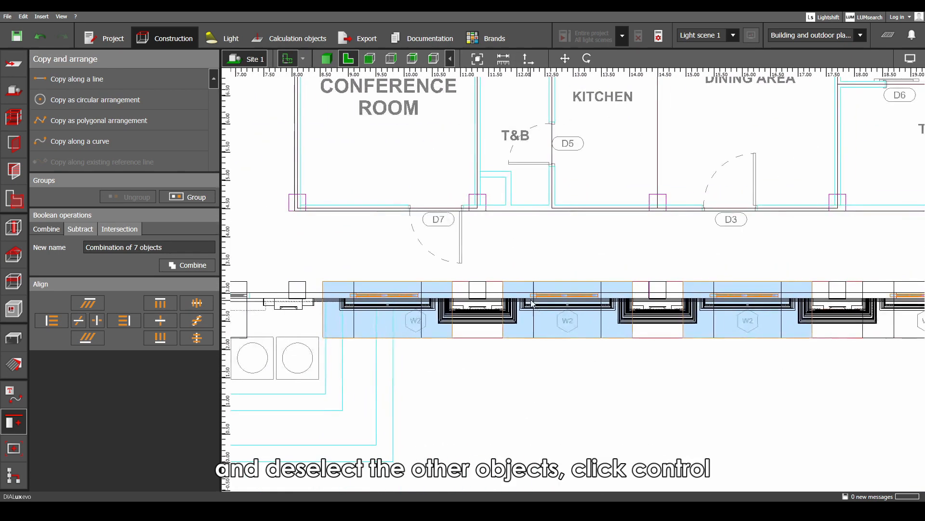
ctrl+drag(647, 289, 402, 271)
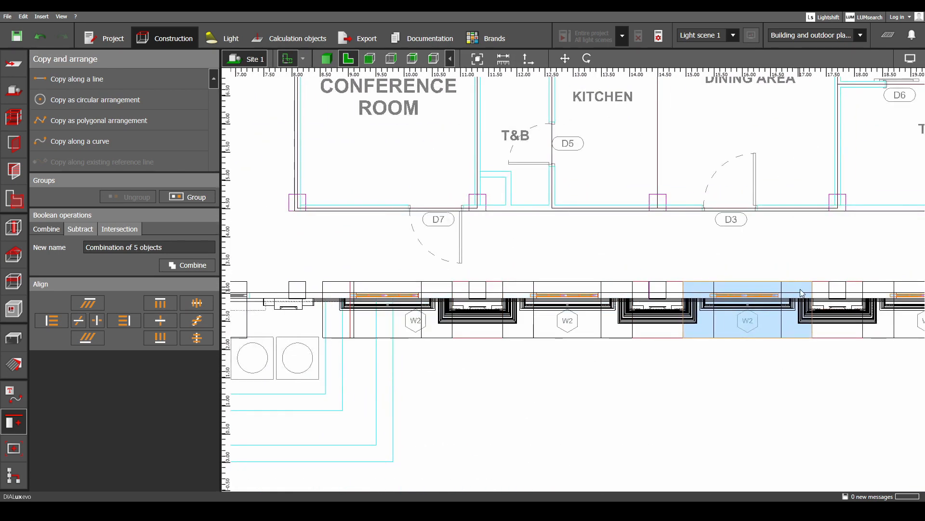
middle_drag(869, 285, 606, 279)
ctrl+drag(593, 283, 535, 271)
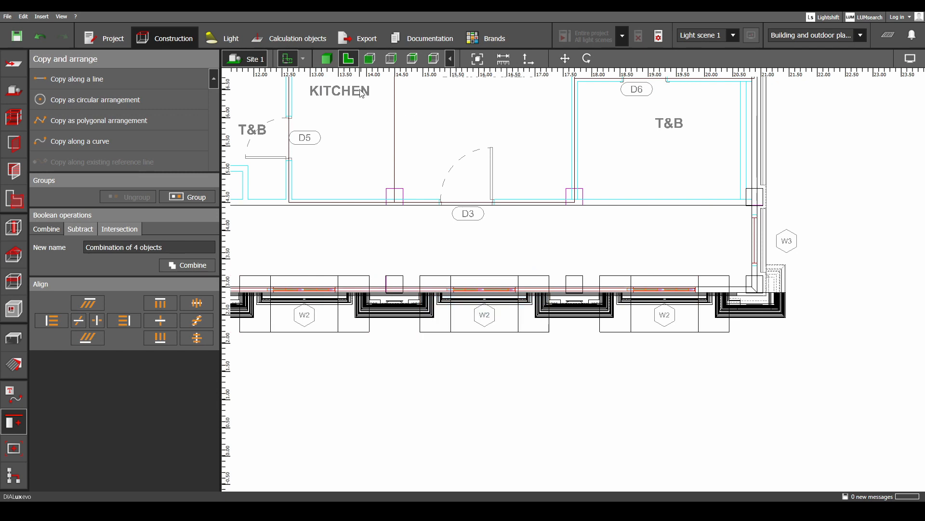
- Move the four selected windows together along the facade toward the W2 window symbols on the floor plan
click(327, 58)
scroll(600, 318, up, 5)
right_click(589, 326)
click(608, 332)
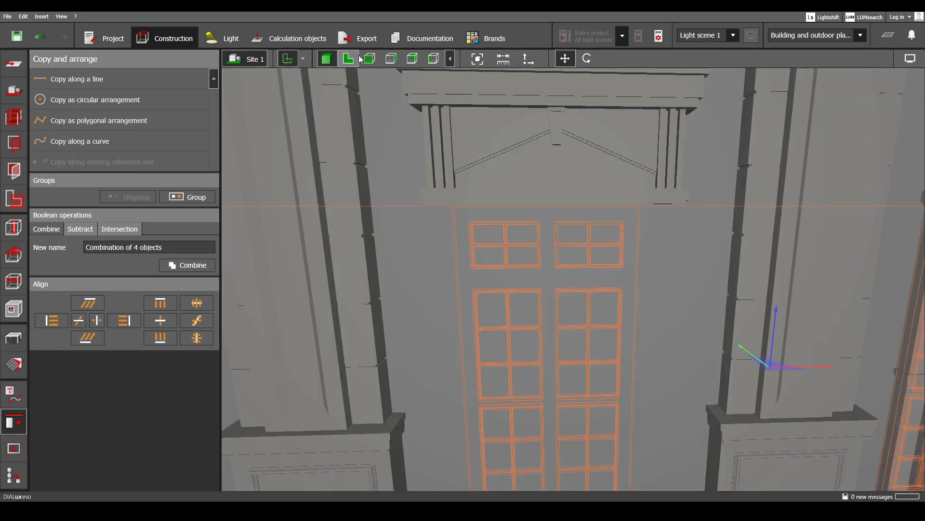
click(348, 58)
scroll(429, 300, up, 5)
middle_drag(244, 274, 355, 265)
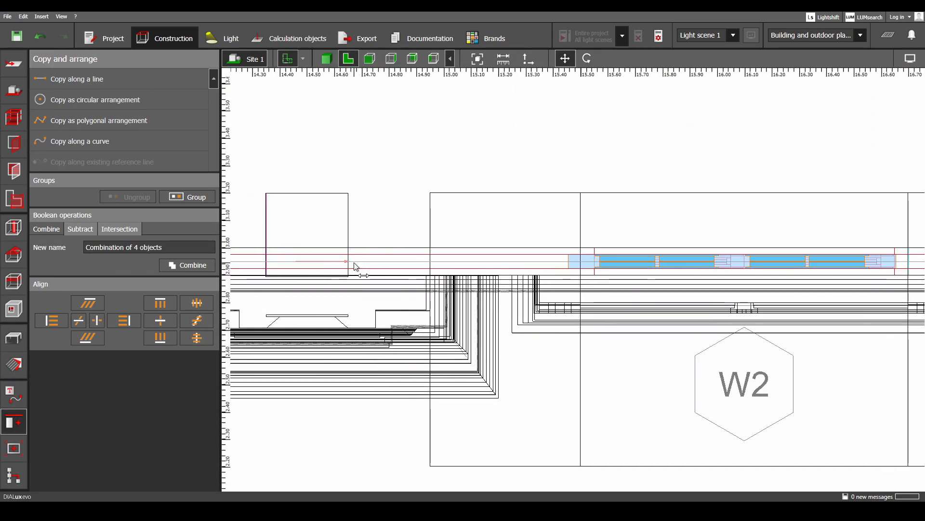
scroll(378, 265, down, 3)
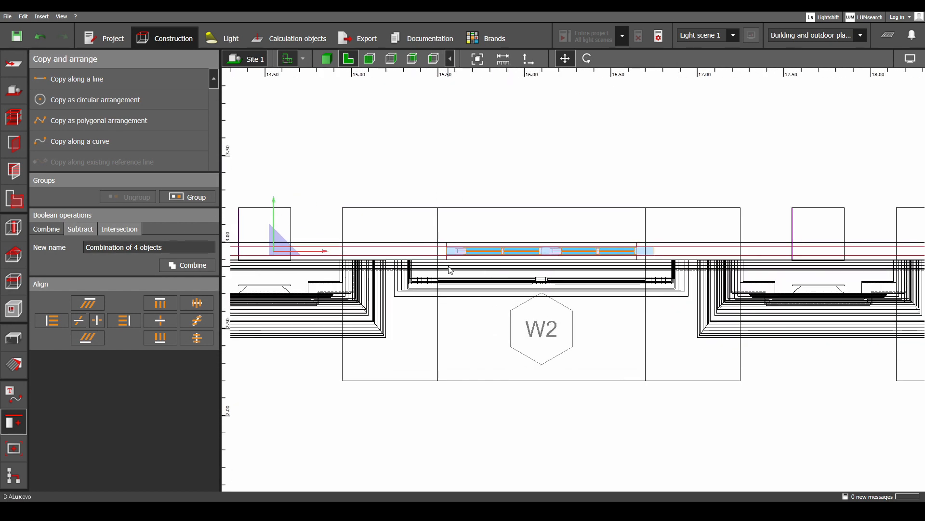
- Compare the positions of the four windows with the W2 symbols and opening solids along the facade
scroll(450, 270, down, 2)
middle_drag(603, 308, 918, 303)
scroll(605, 306, up, 1)
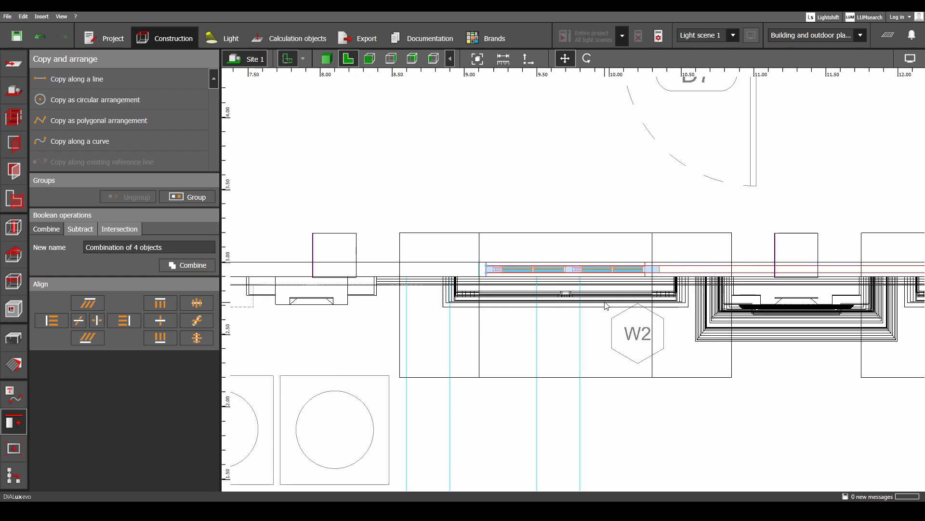
scroll(607, 306, up, 1)
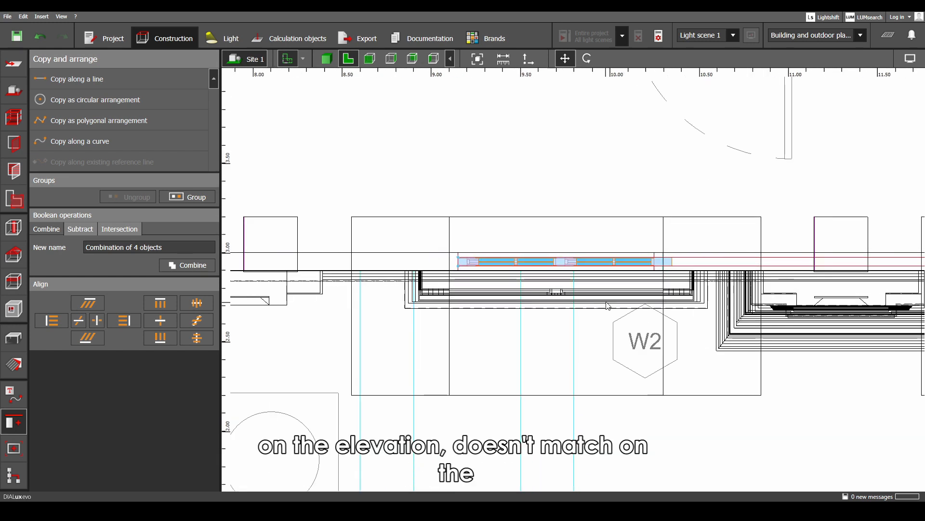
scroll(664, 295, down, 1)
middle_drag(663, 295, 377, 284)
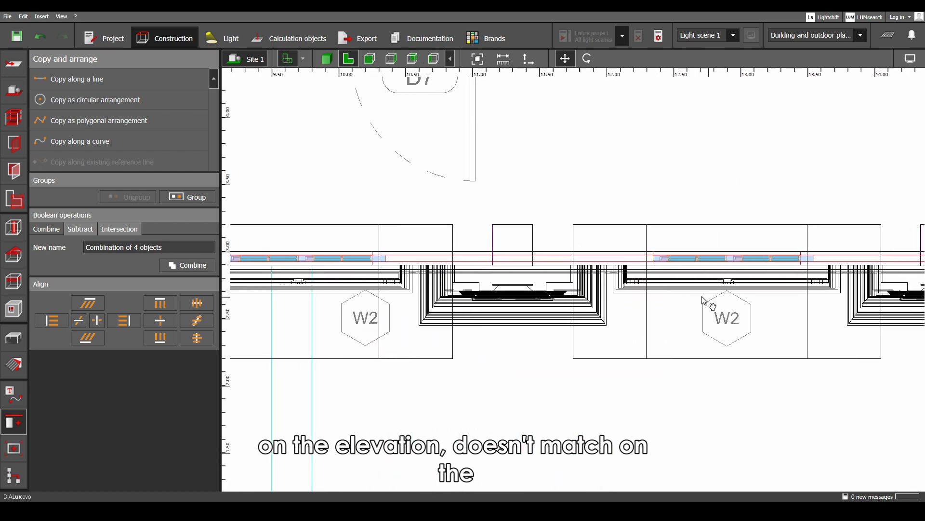
middle_drag(706, 304, 482, 299)
middle_drag(742, 294, 560, 300)
scroll(592, 300, up, 1)
middle_drag(568, 258, 484, 269)
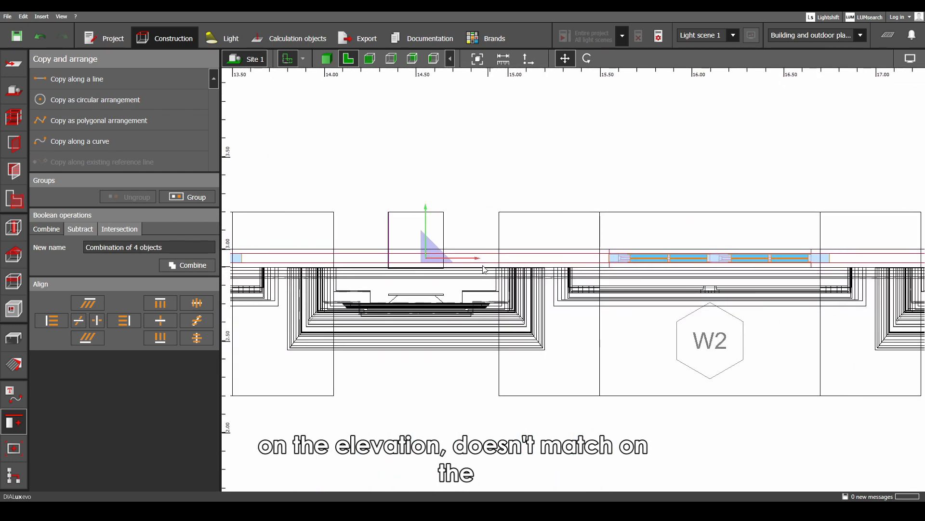
- Shift the four selected windows along the facade until they line up with their opening solids
drag(478, 261, 471, 261)
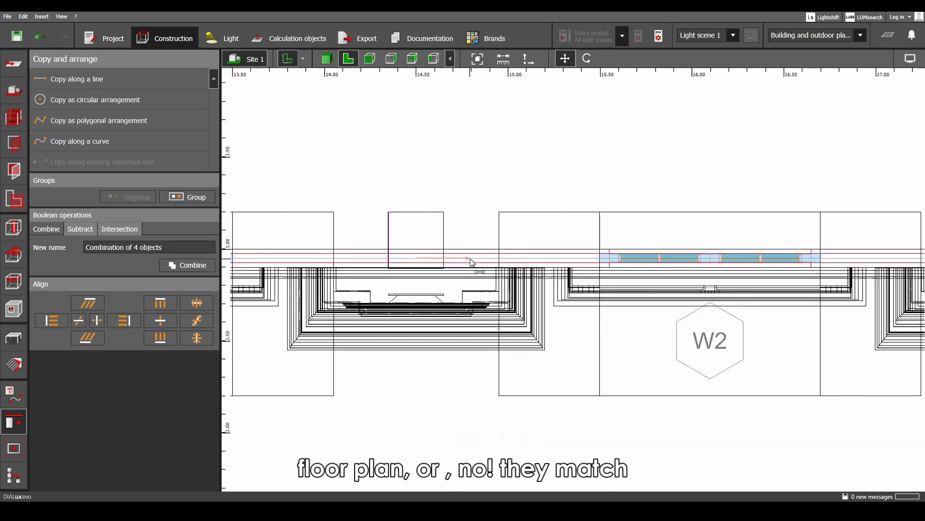
scroll(471, 263, down, 4)
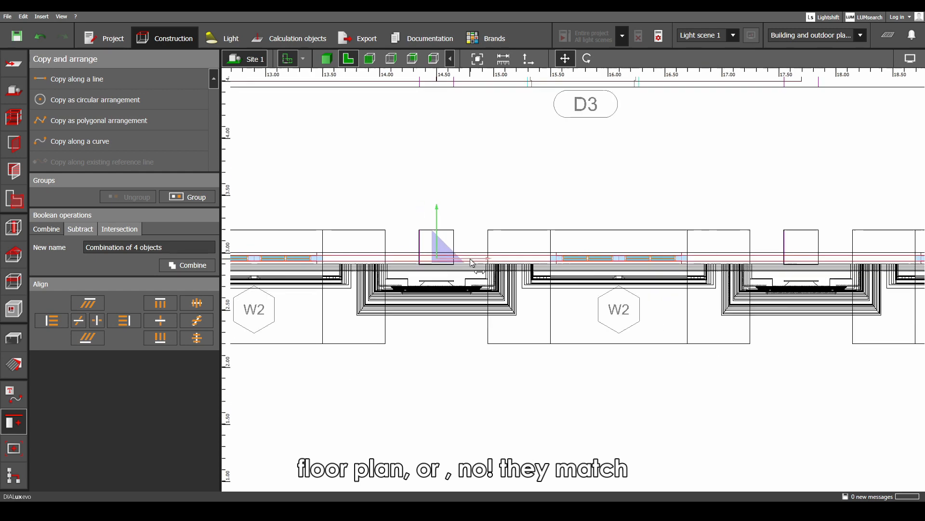
middle_drag(839, 271, 595, 258)
scroll(595, 258, up, 2)
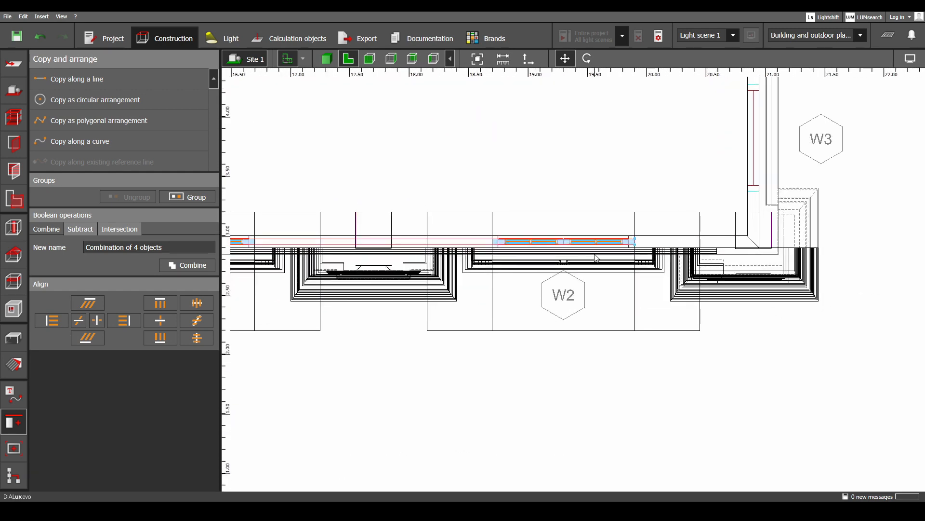
scroll(596, 259, down, 4)
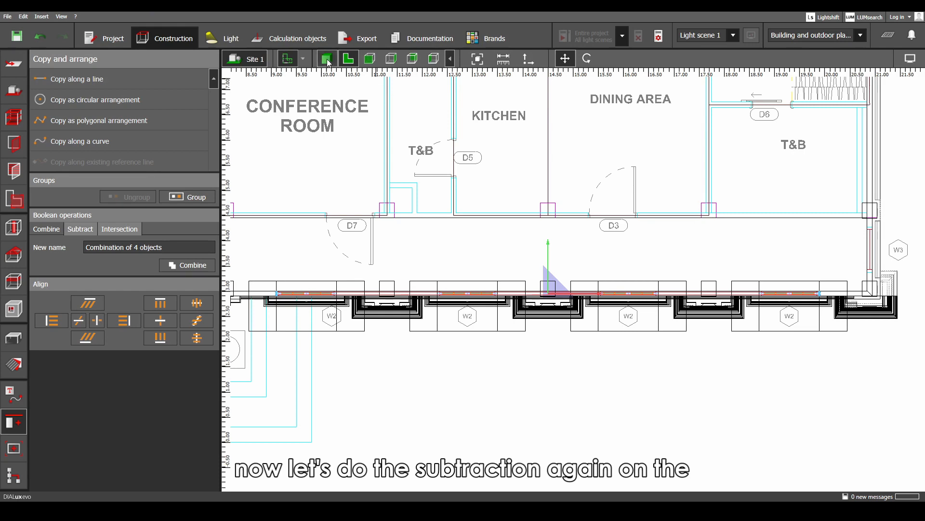
- In the 3D view, clear the window selection and select the four upper opening solids above the W2 windows
click(326, 59)
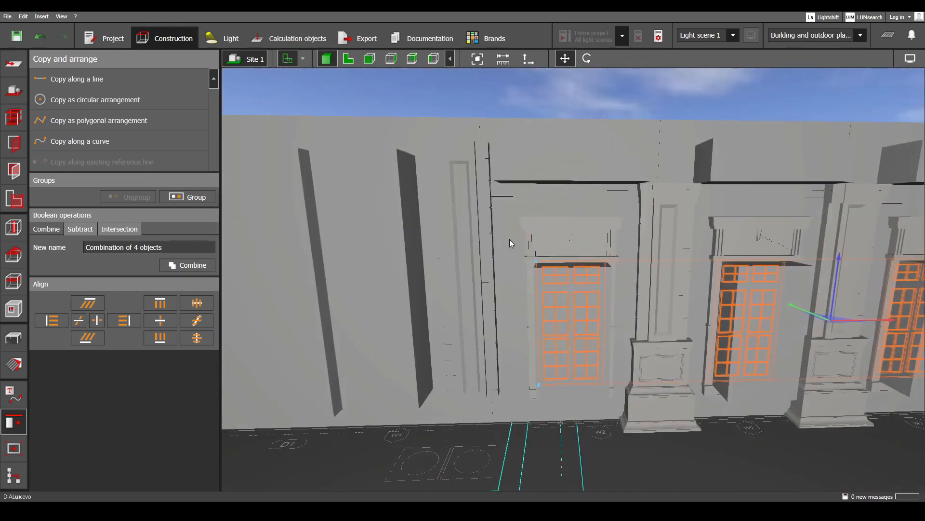
scroll(510, 239, down, 3)
middle_drag(510, 240, 522, 268)
key(Delete)
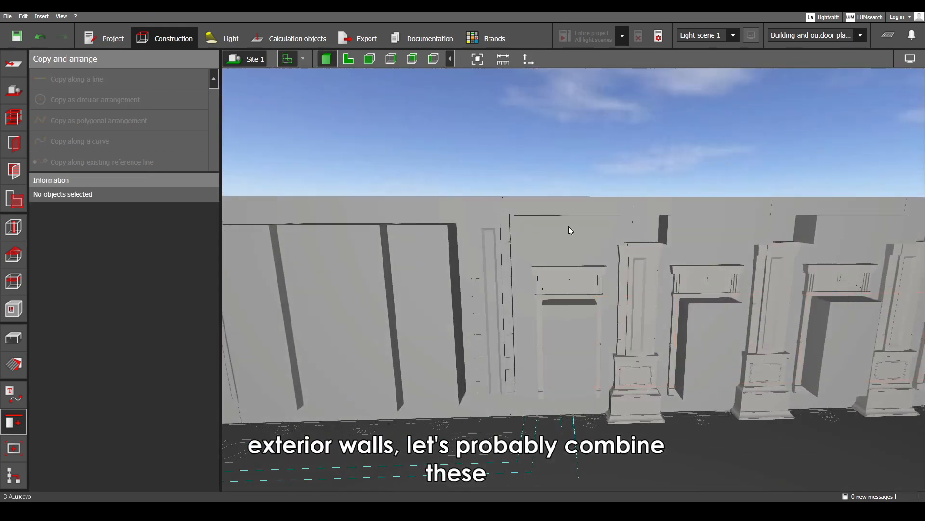
click(569, 226)
middle_drag(668, 279, 587, 270)
ctrl+click(603, 225)
scroll(627, 241, down, 2)
ctrl+click(621, 226)
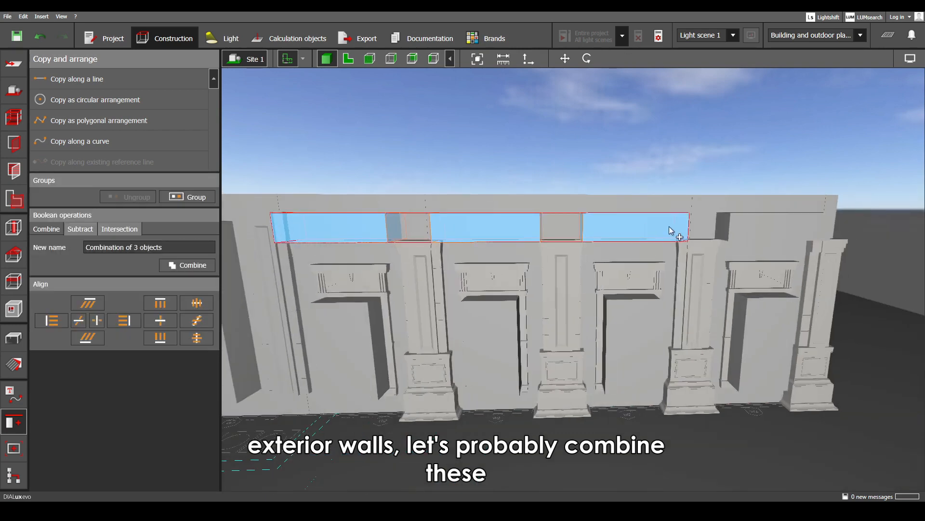
ctrl+click(744, 227)
- Add the four W2 window opening solids to the selection and combine all eight solids into one object
ctrl+click(738, 320)
ctrl+click(638, 313)
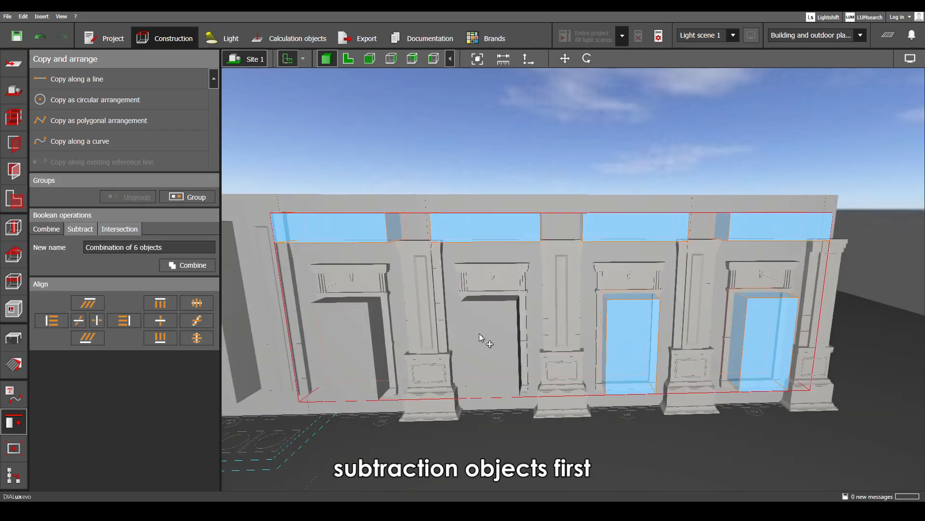
ctrl+click(480, 333)
ctrl+click(348, 326)
middle_drag(348, 326, 541, 279)
scroll(527, 231, up, 1)
scroll(600, 283, up, 1)
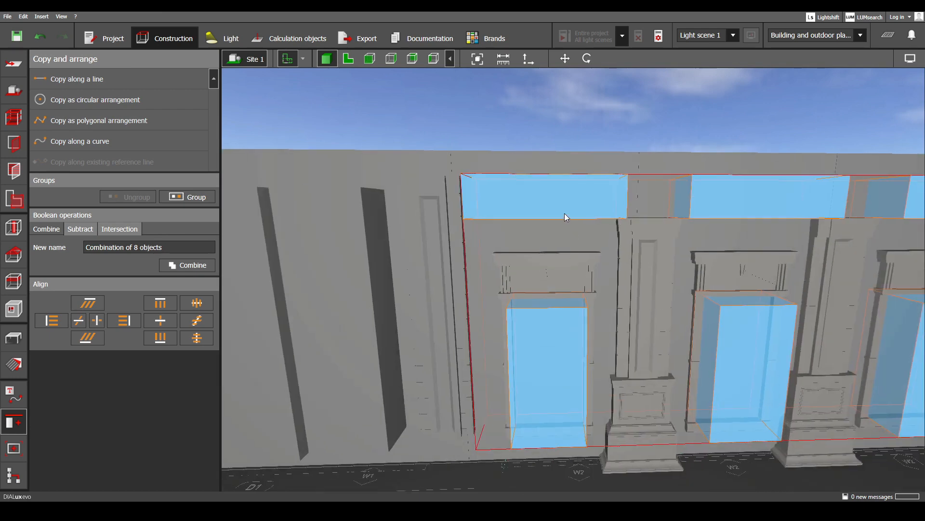
click(187, 265)
- Subtract the combined W2 opening solids from the exterior wall
click(514, 259)
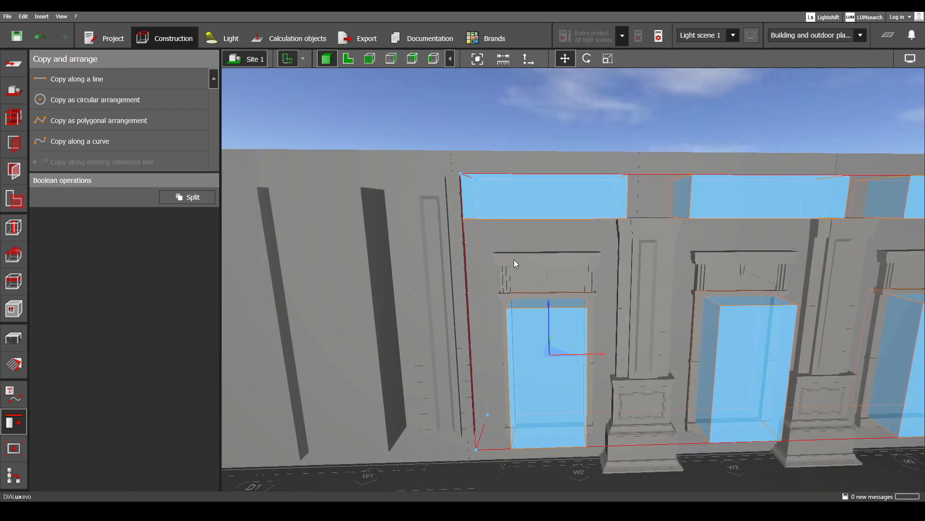
ctrl+click(526, 236)
ctrl+click(542, 234)
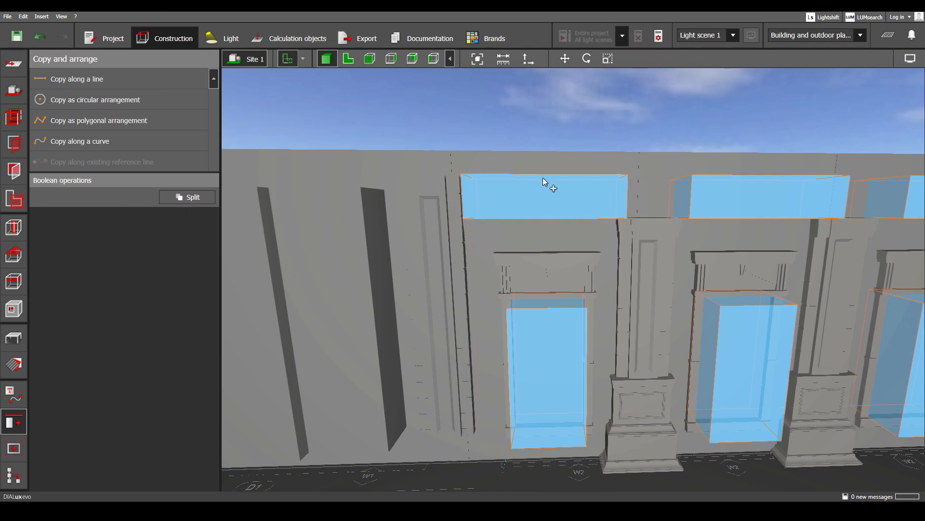
ctrl+click(541, 160)
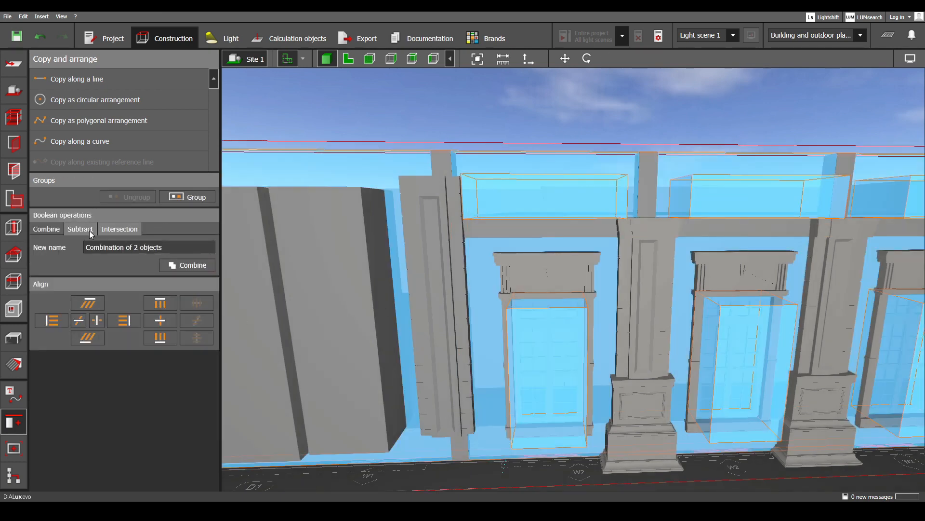
click(92, 235)
click(183, 300)
- Combine the three tall opening solids at the D1 entrance and its adjacent W1 windows into one object
scroll(576, 333, up, 2)
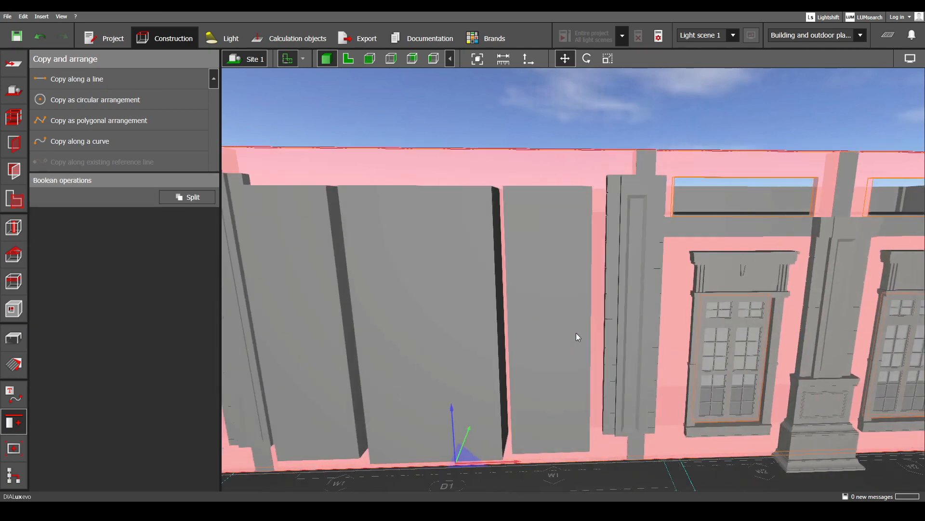
click(524, 305)
middle_drag(444, 329, 565, 313)
ctrl+click(561, 308)
ctrl+click(451, 304)
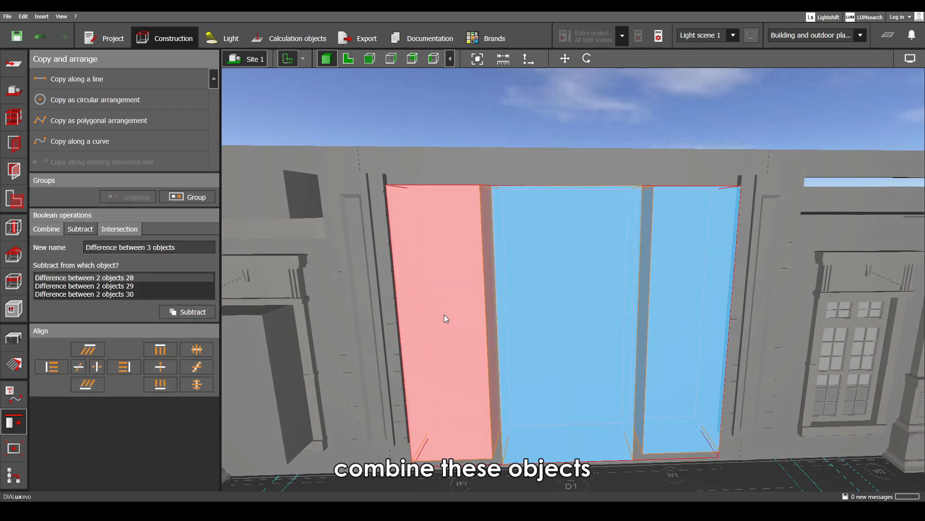
click(49, 233)
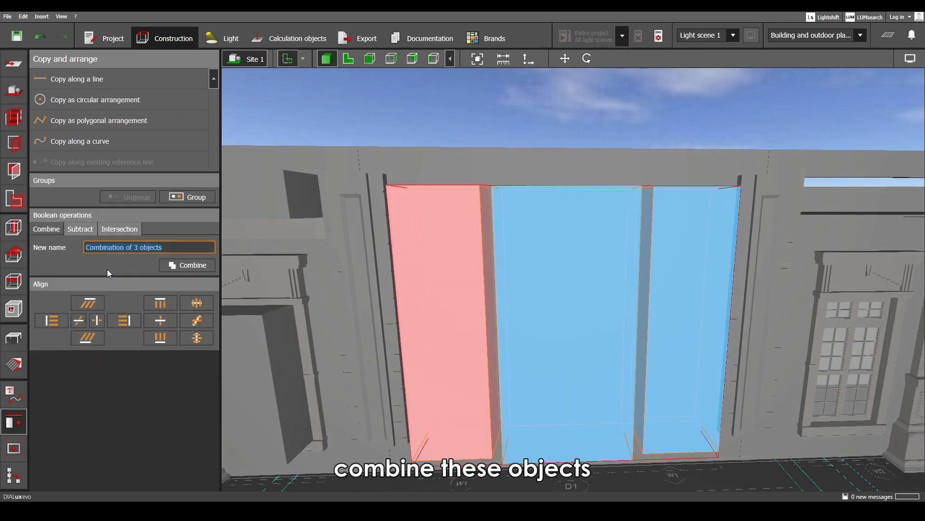
click(191, 267)
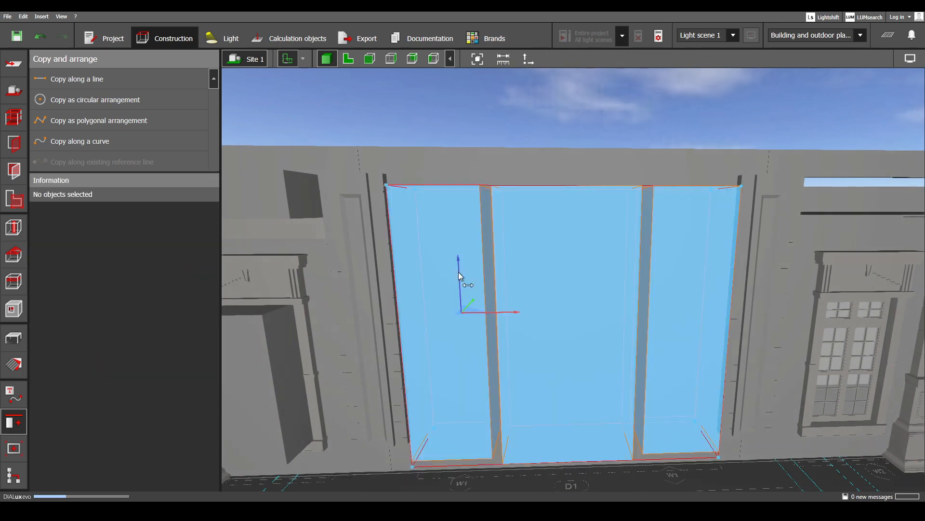
- Subtract the combined D1 and W1 entrance opening solids from the exterior wall
click(459, 272)
ctrl+click(481, 159)
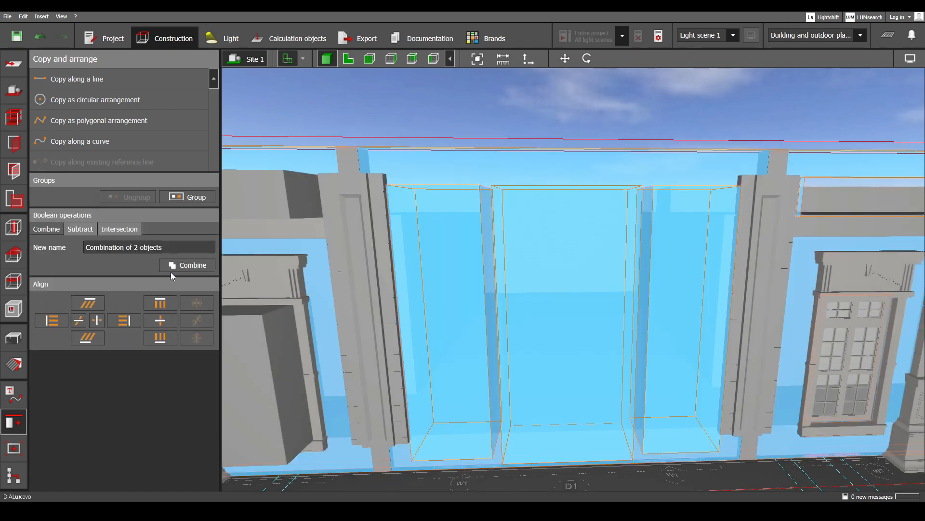
click(74, 229)
click(187, 305)
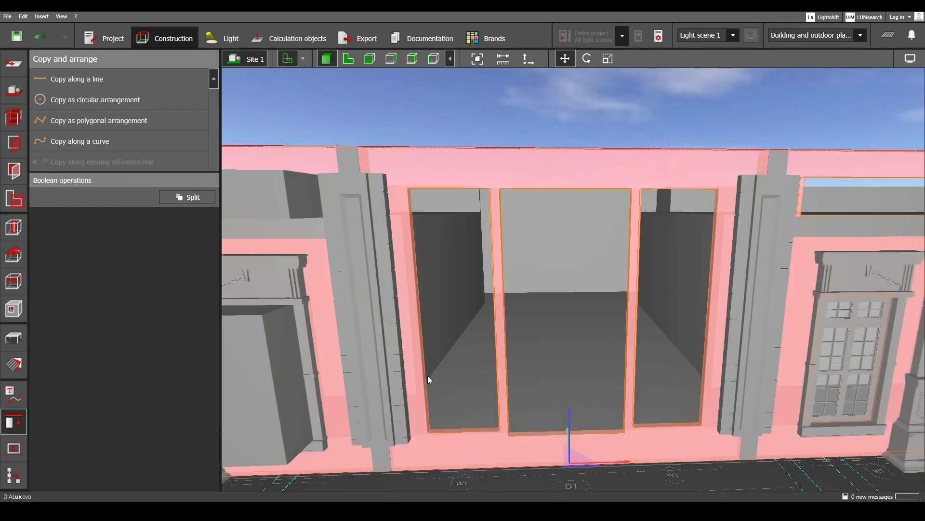
- Subtract the eight window and parapet opening solids along the left wing from the exterior wall
middle_drag(427, 375, 583, 365)
click(606, 359)
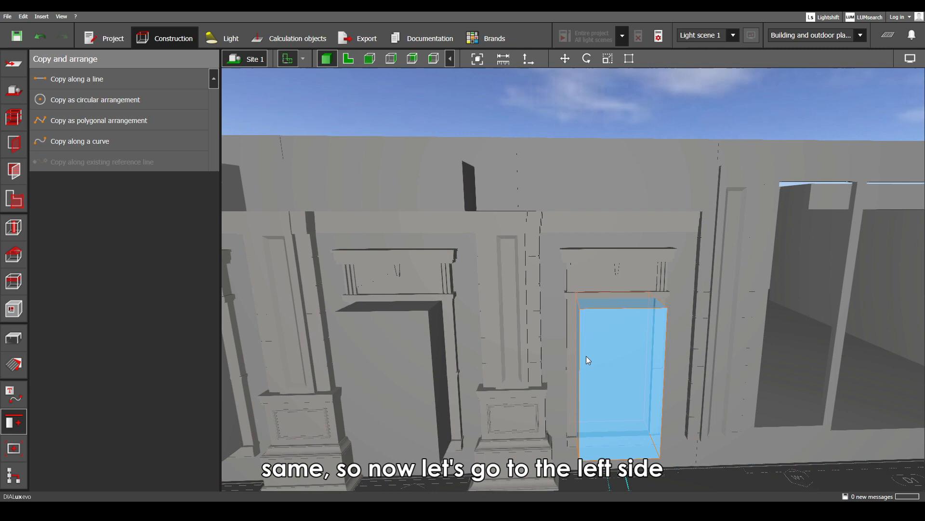
ctrl+click(630, 194)
scroll(630, 193, down, 2)
middle_drag(561, 246, 688, 253)
ctrl+click(571, 199)
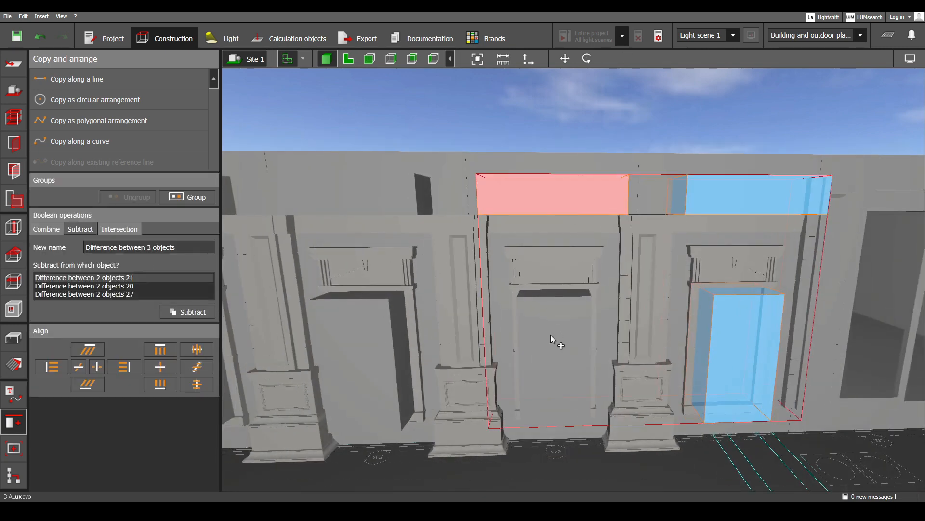
ctrl+click(550, 334)
ctrl+click(381, 322)
ctrl+click(389, 202)
middle_drag(388, 202, 606, 311)
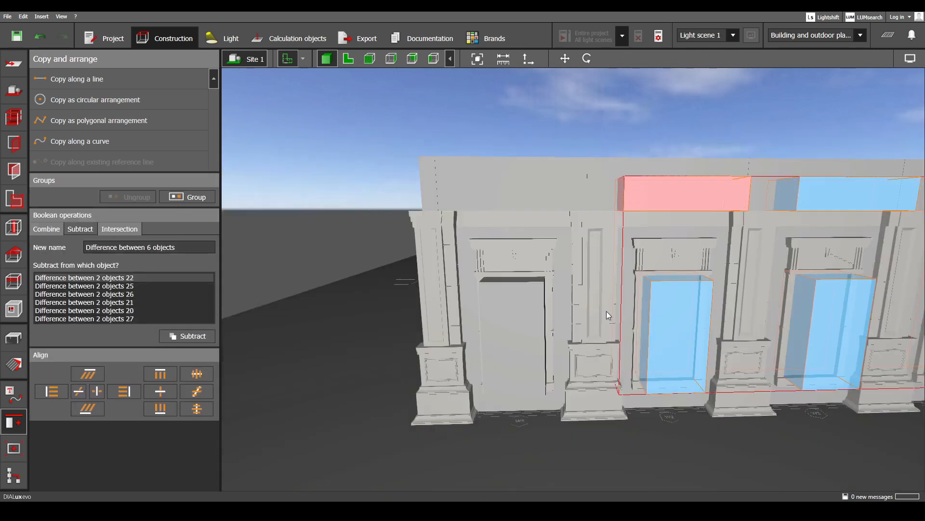
ctrl+click(517, 314)
ctrl+click(526, 193)
scroll(534, 271, up, 3)
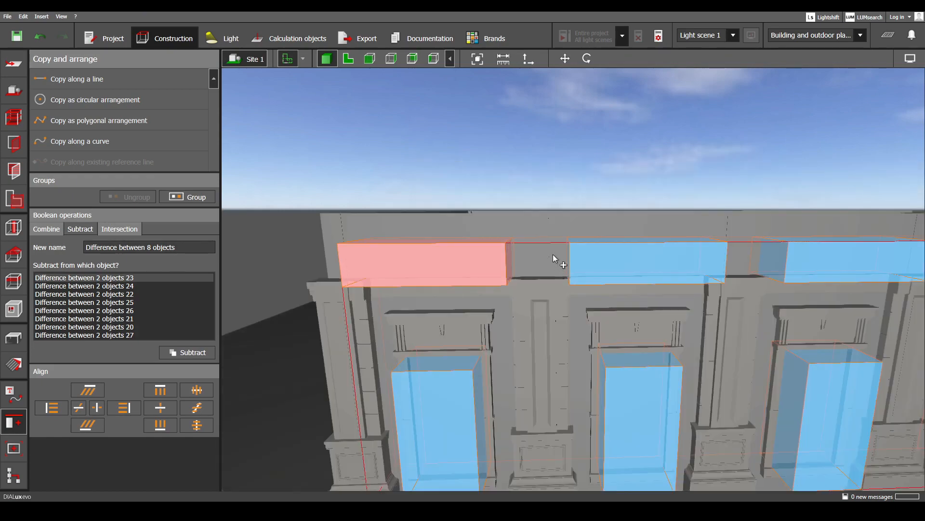
ctrl+click(573, 224)
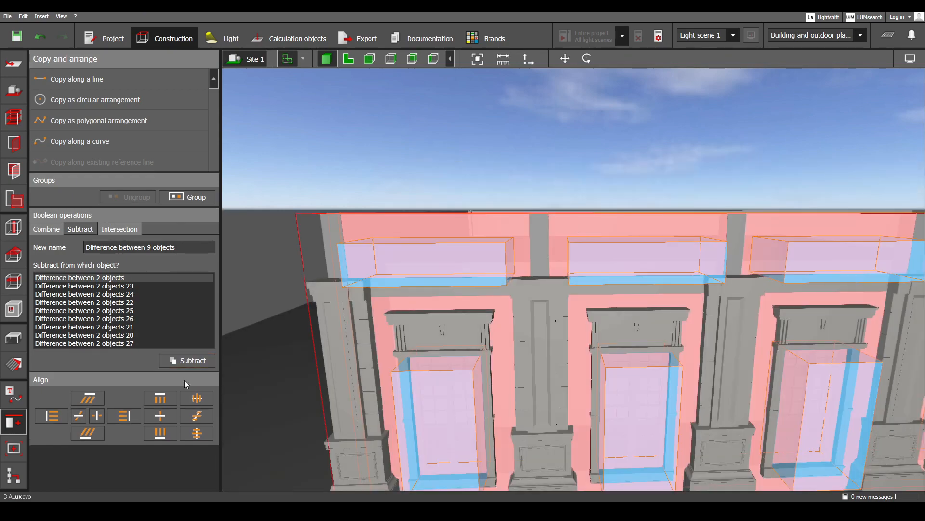
click(187, 360)
middle_drag(548, 358, 513, 340)
key(Escape)
right_drag(591, 342, 569, 270)
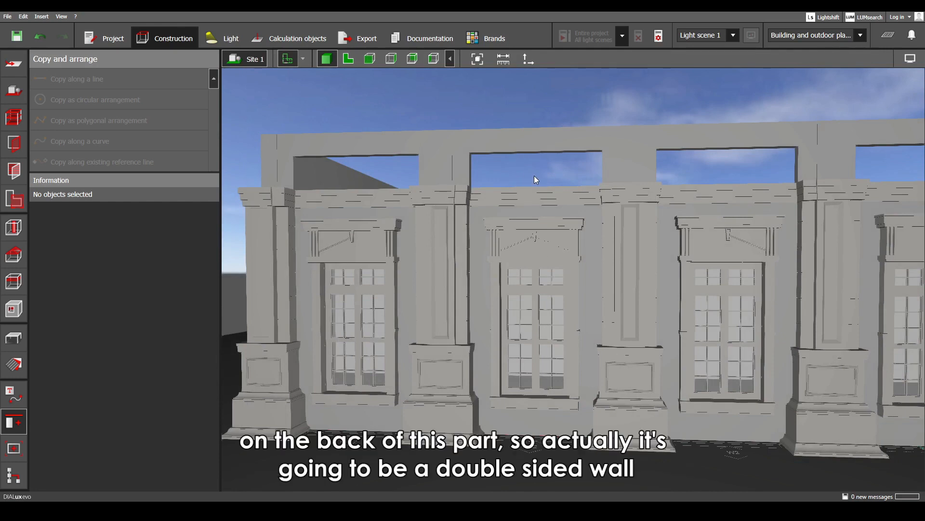
- Examine the parapet in the section drawing and the front wall in the floor plan to understand the double-sided wall
middle_drag(534, 175, 551, 204)
scroll(554, 214, down, 5)
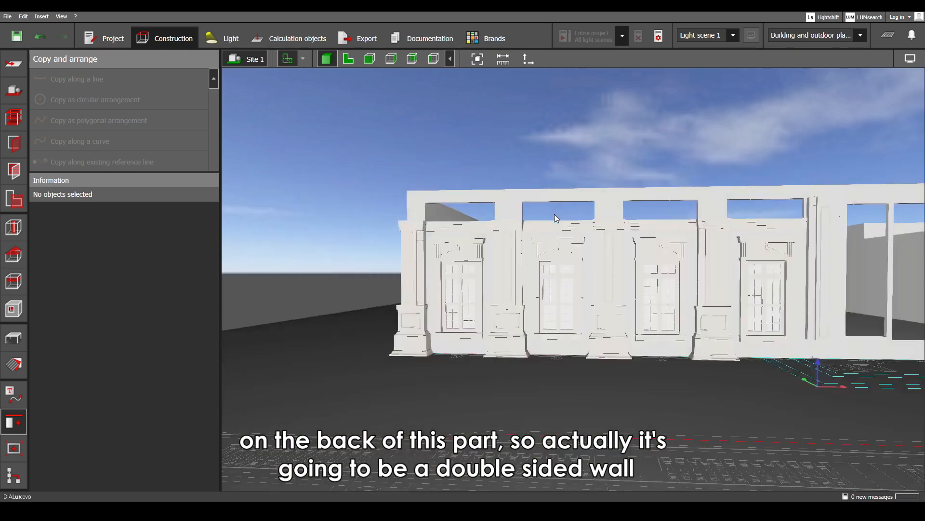
click(348, 59)
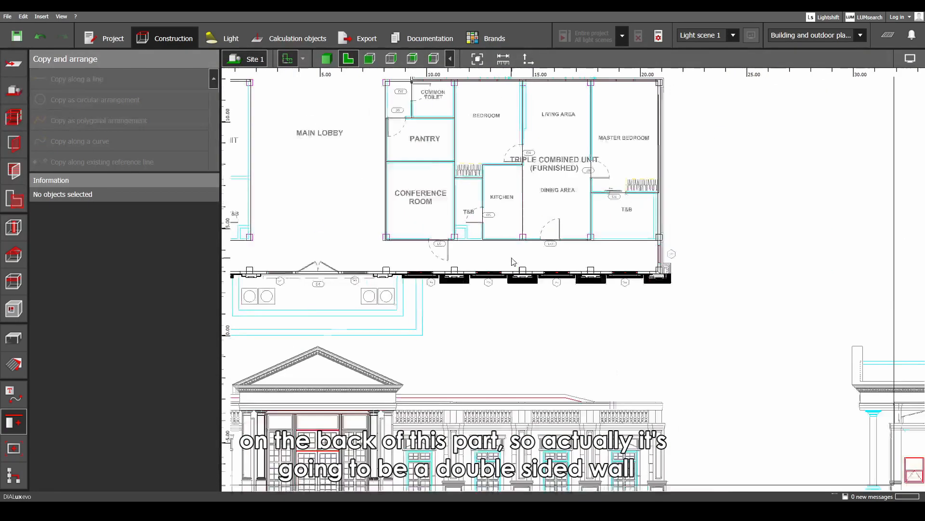
scroll(629, 333, up, 10)
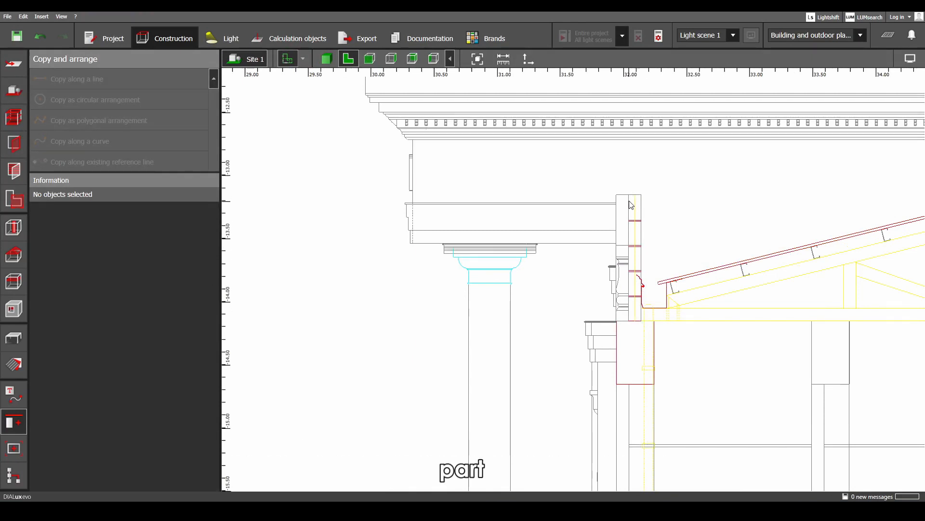
scroll(362, 78, down, 10)
middle_drag(583, 261, 865, 347)
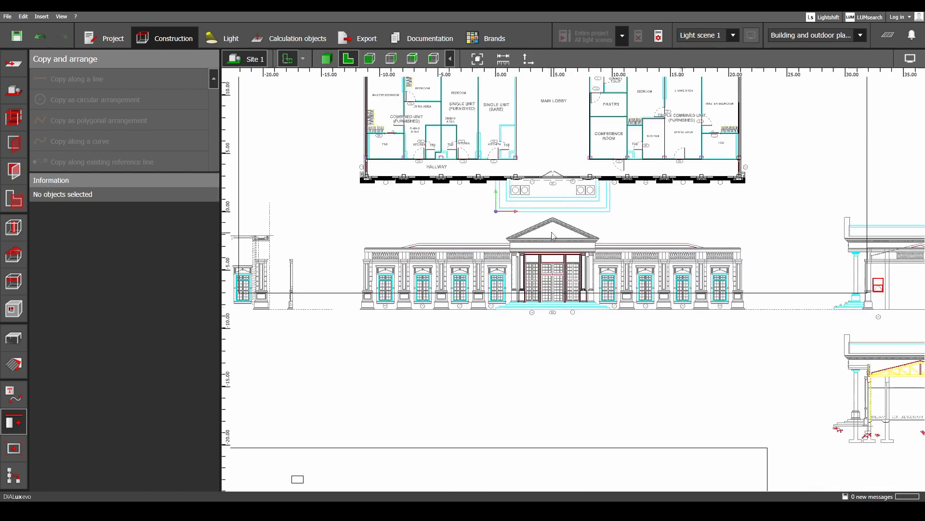
scroll(496, 188, up, 7)
middle_drag(299, 284, 550, 299)
scroll(511, 288, down, 4)
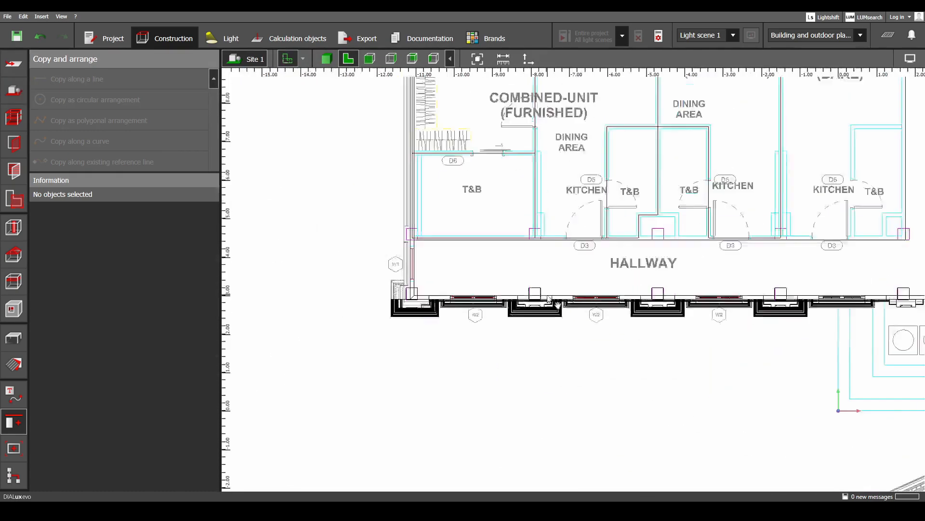
- Duplicate the small rectangular extrusion volume and place the copy outside the floor plan's front-left corner
scroll(545, 303, down, 5)
middle_drag(494, 332, 614, 189)
mouse_move(458, 339)
middle_down()
mouse_move(719, 325)
mouse_move(658, 180)
middle_up()
scroll(653, 300, down, 3)
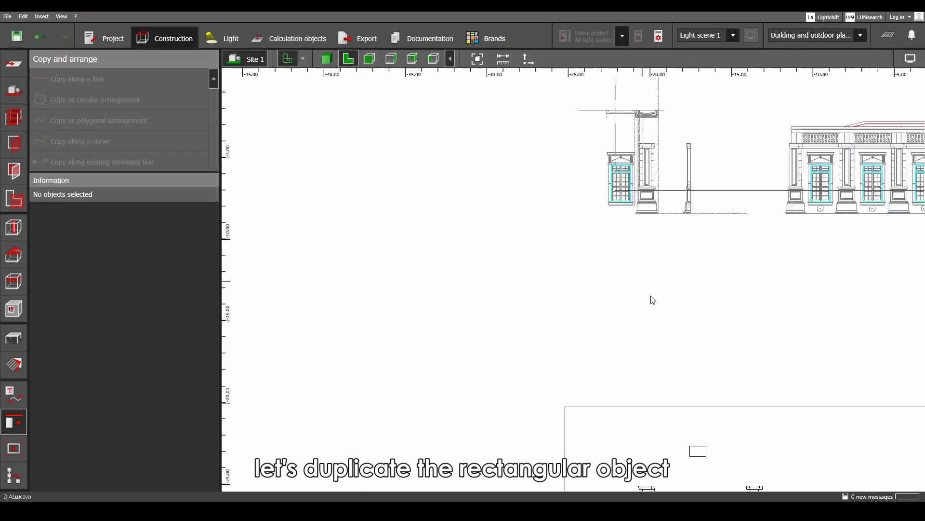
middle_drag(652, 299, 490, 253)
click(534, 380)
scroll(535, 381, down, 3)
middle_drag(591, 331, 541, 400)
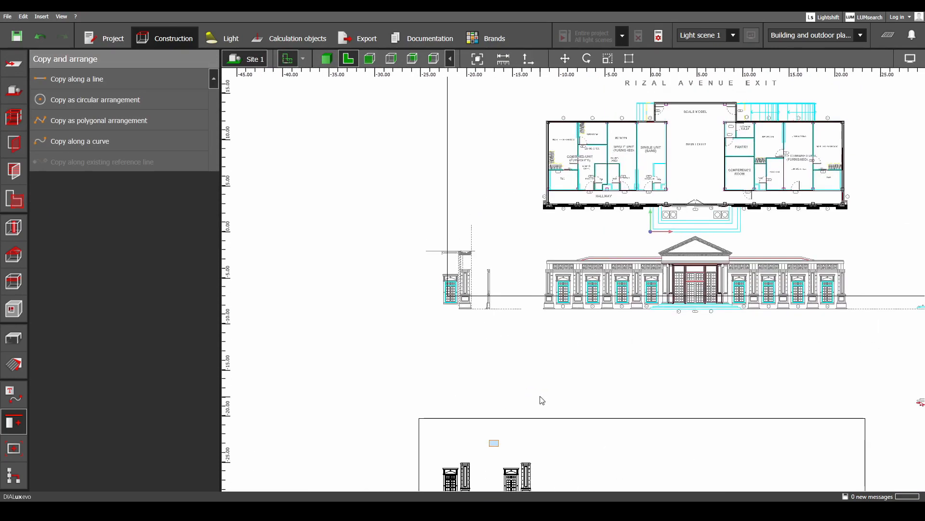
drag(491, 425, 576, 212)
scroll(515, 219, up, 6)
- Snap the duplicated rectangle's lower-left corner to the inner corner where the left and front exterior walls meet
middle_drag(515, 220, 452, 348)
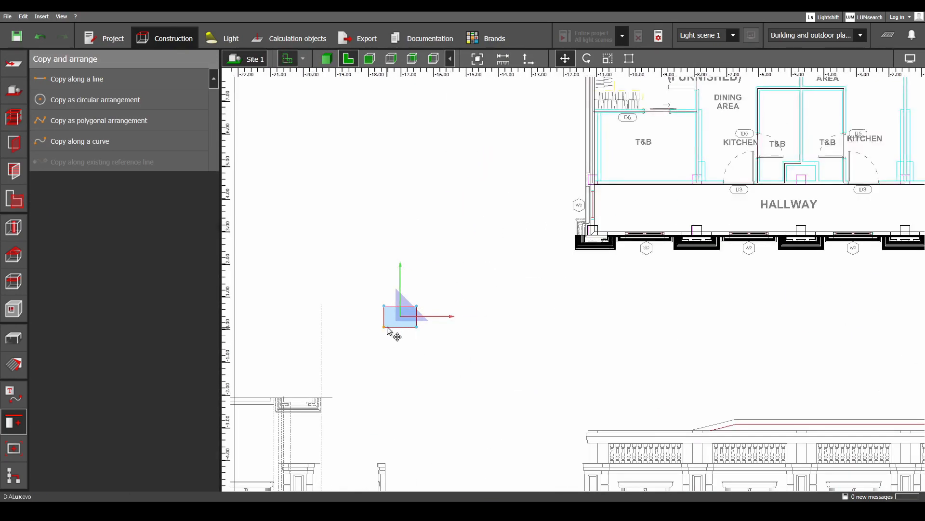
drag(384, 328, 626, 225)
scroll(612, 239, up, 8)
drag(673, 180, 524, 211)
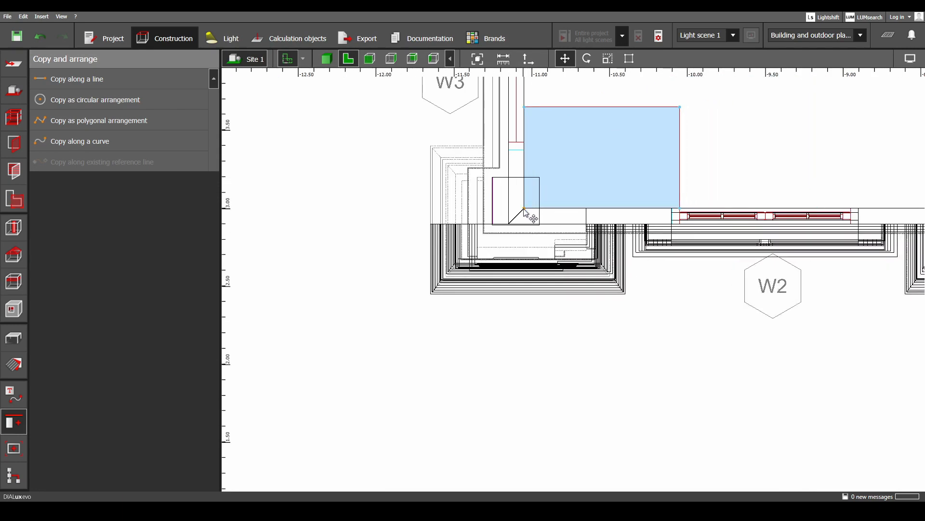
- Scale the rectangle along the front exterior wall to the opposite inner corner, giving it a length of 31.900 m
right_click(612, 174)
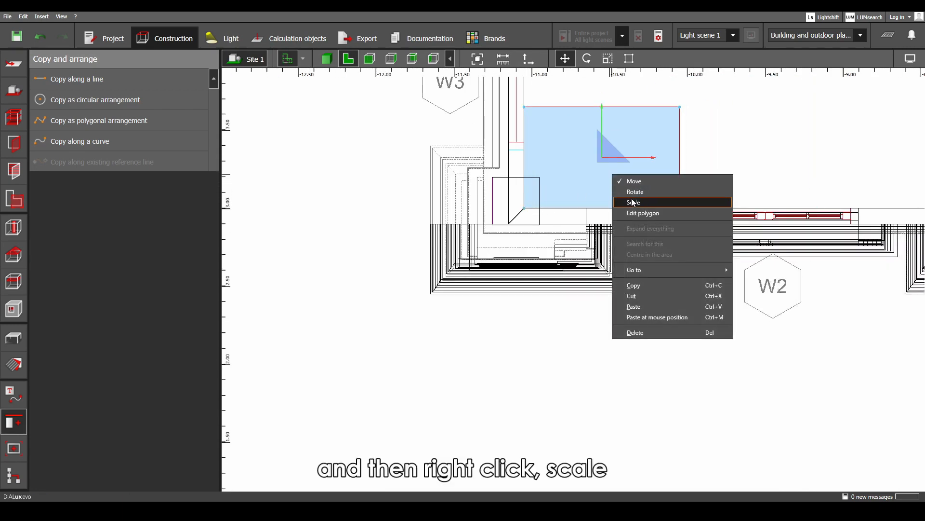
click(633, 200)
scroll(722, 249, down, 10)
middle_drag(722, 249, 404, 263)
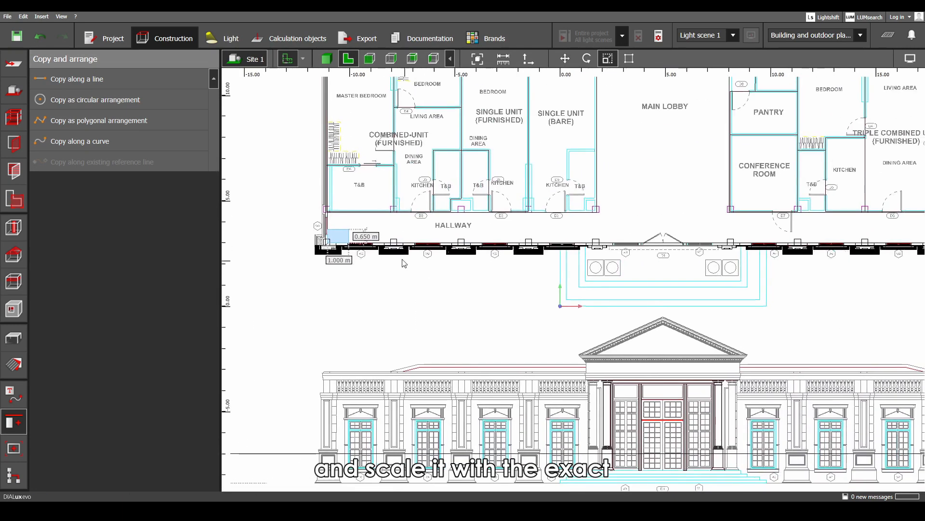
drag(352, 240, 835, 262)
middle_drag(798, 273, 407, 275)
scroll(466, 230, up, 5)
drag(413, 256, 837, 272)
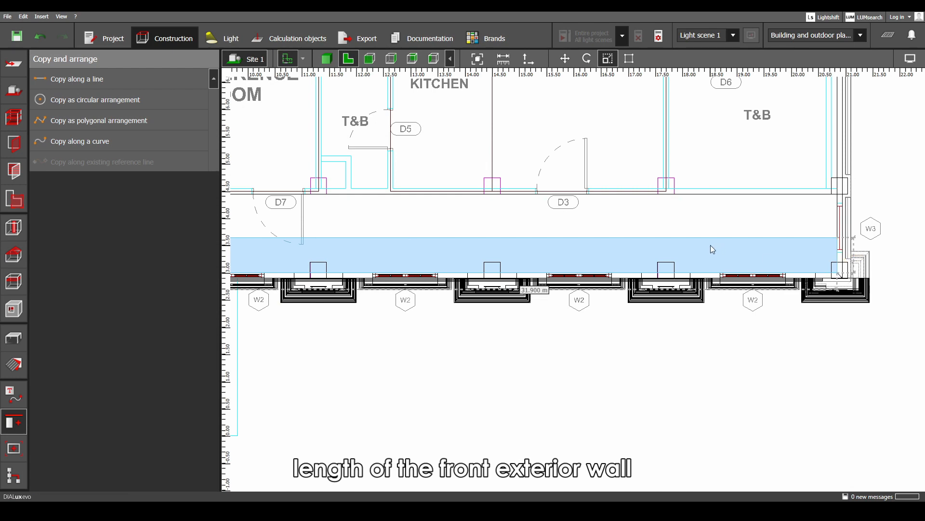
scroll(712, 247, up, 2)
key(Escape)
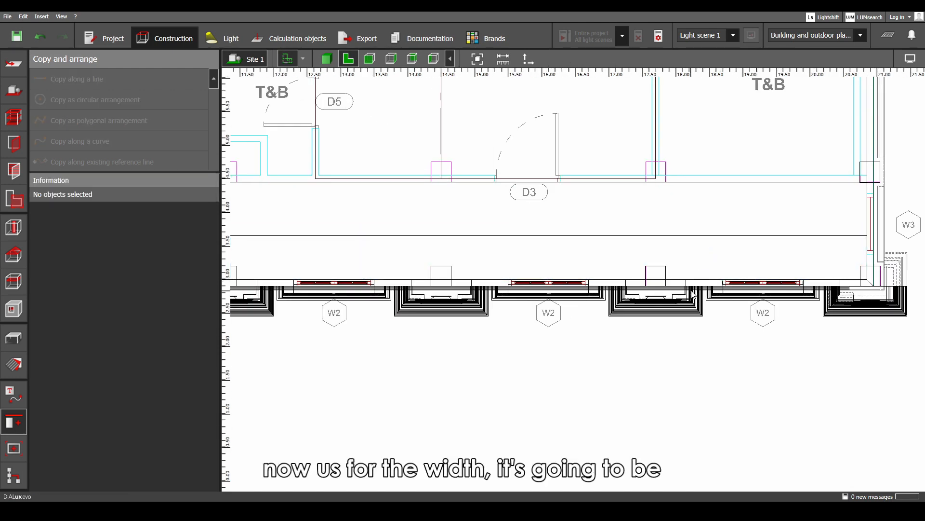
- Measure the front wall's thickness and set the long extrusion volume's width to 0.1 m
scroll(694, 295, up, 4)
click(503, 59)
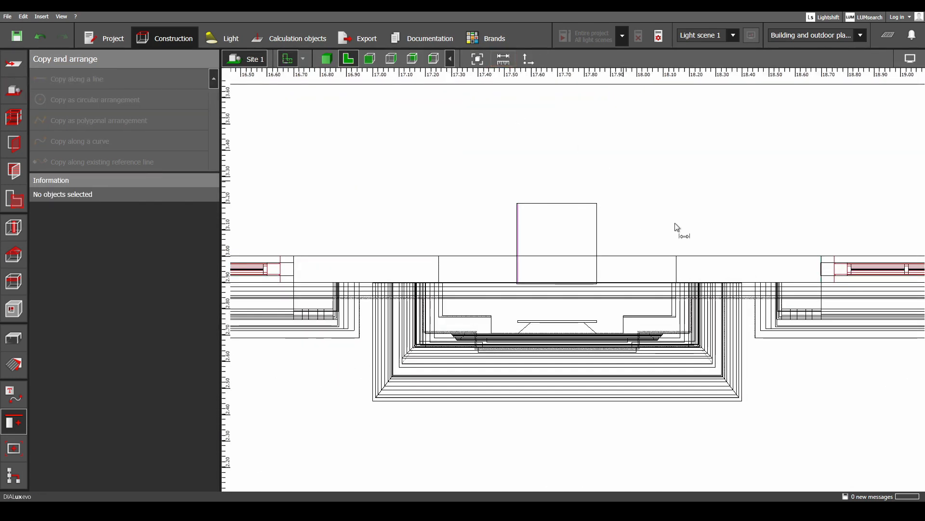
click(678, 256)
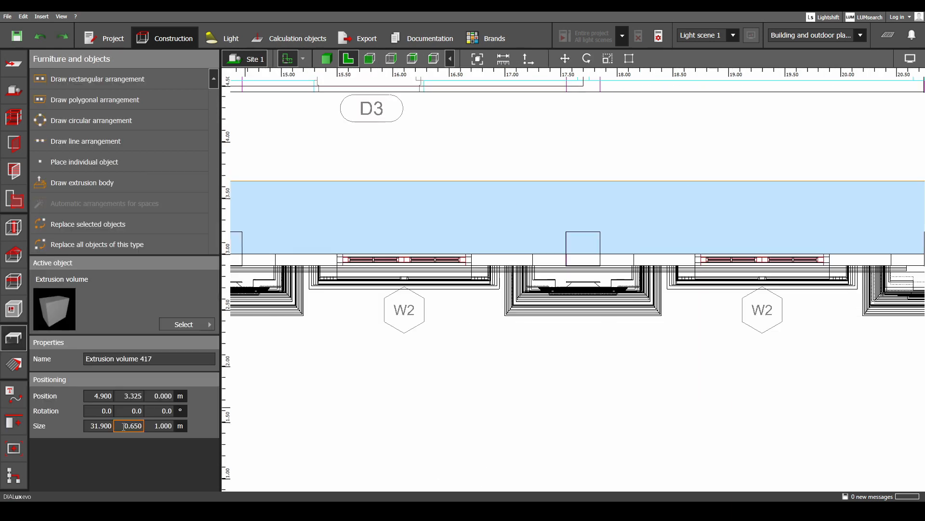
click(124, 425)
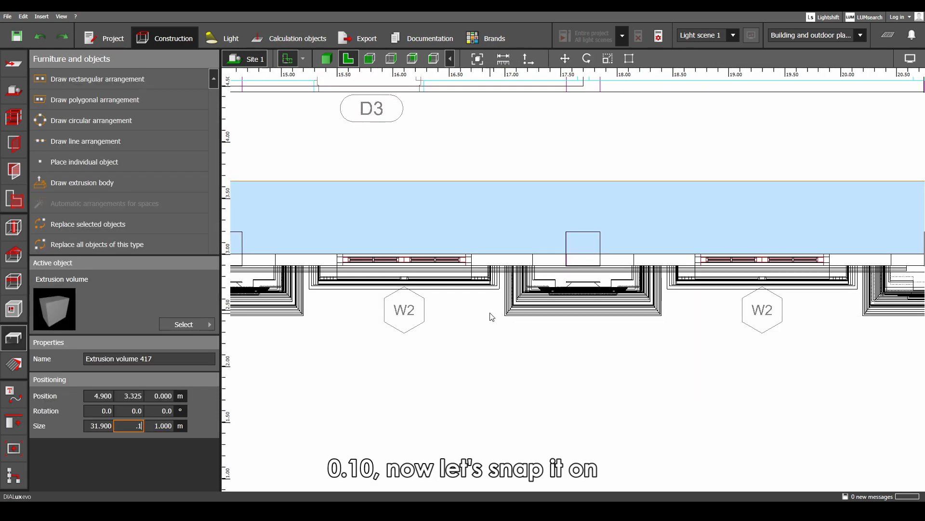
key(Return)
- Move the long thin volume against the inner face of the front exterior wall, at Y position 3.050 m
right_click(502, 221)
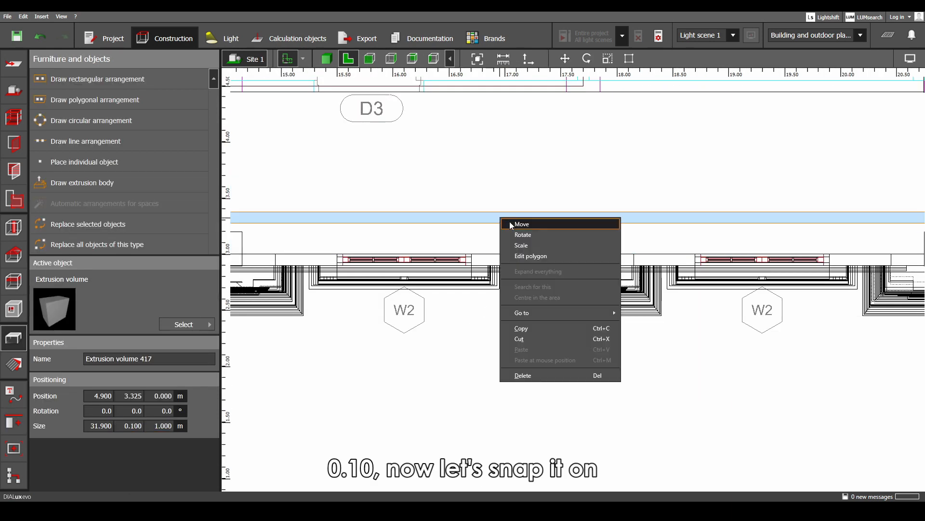
click(510, 221)
right_drag(471, 306, 846, 321)
scroll(576, 340, down, 2)
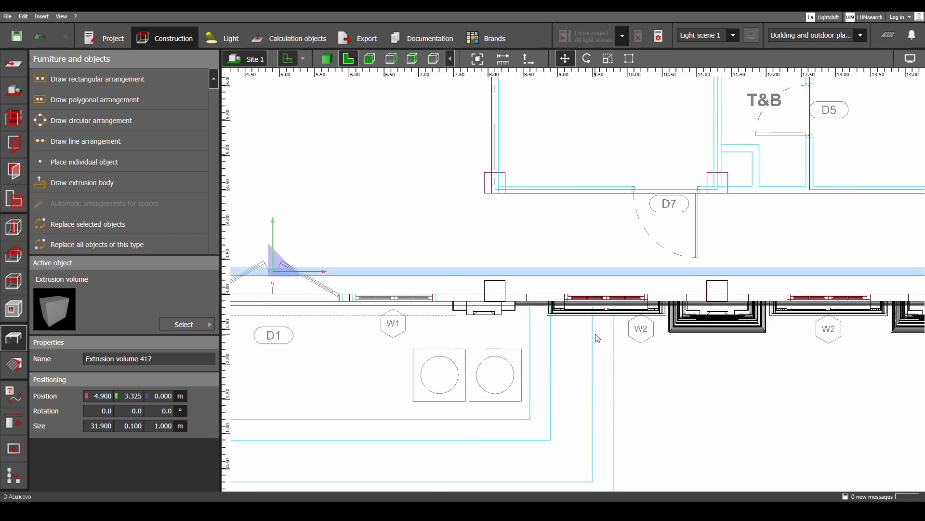
right_drag(261, 270, 632, 298)
scroll(630, 239, up, 4)
drag(622, 225, 622, 269)
- Measure the parapet wall's height in the building section drawing
scroll(621, 269, down, 5)
scroll(607, 322, down, 8)
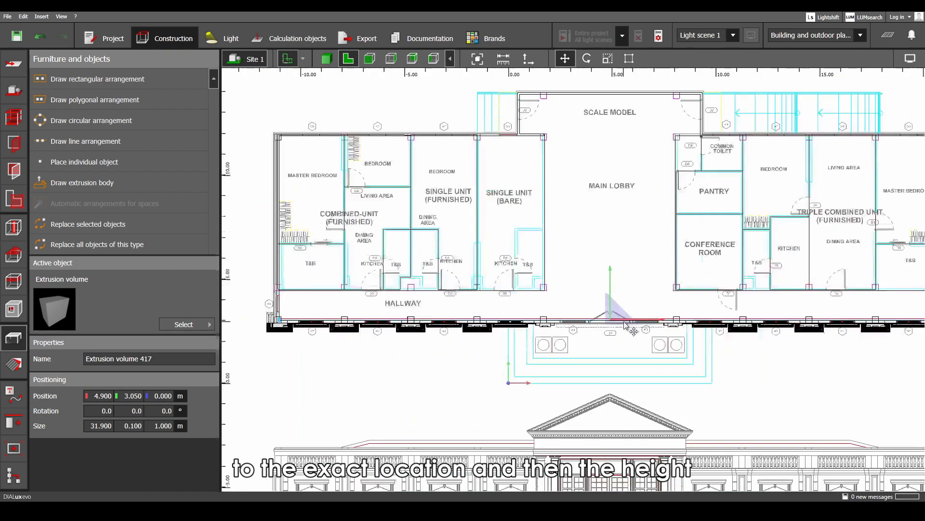
scroll(635, 397, up, 6)
scroll(635, 397, up, 13)
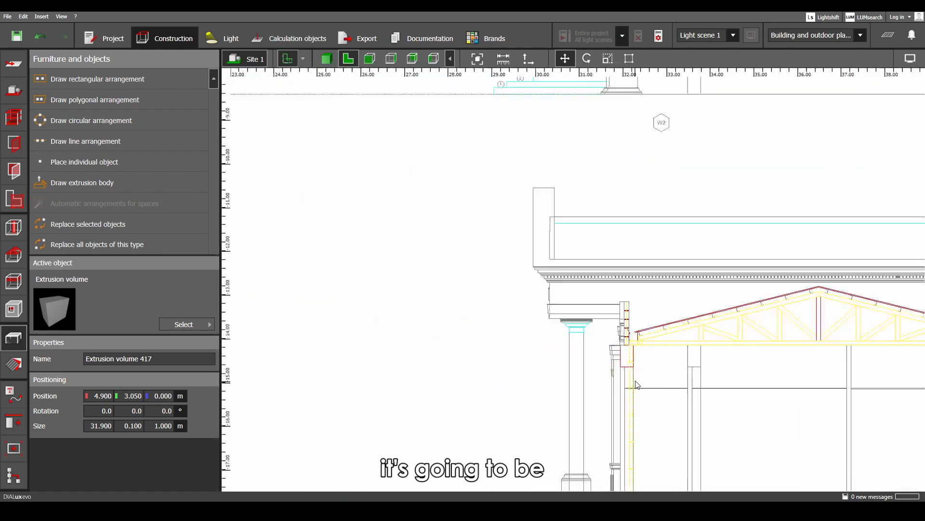
click(509, 65)
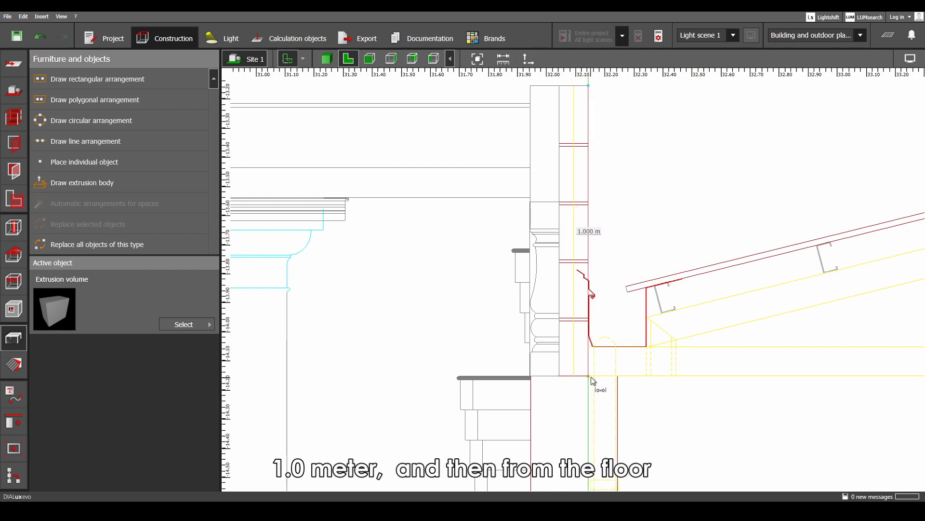
scroll(591, 377, down, 1)
key(Escape)
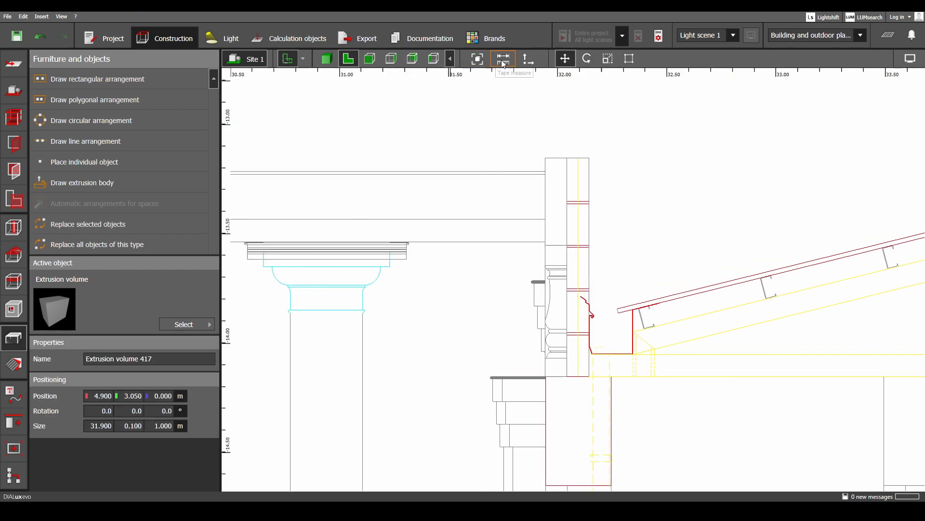
- Measure the height from the ground line to the base of the parapet wall in the section drawing
click(503, 60)
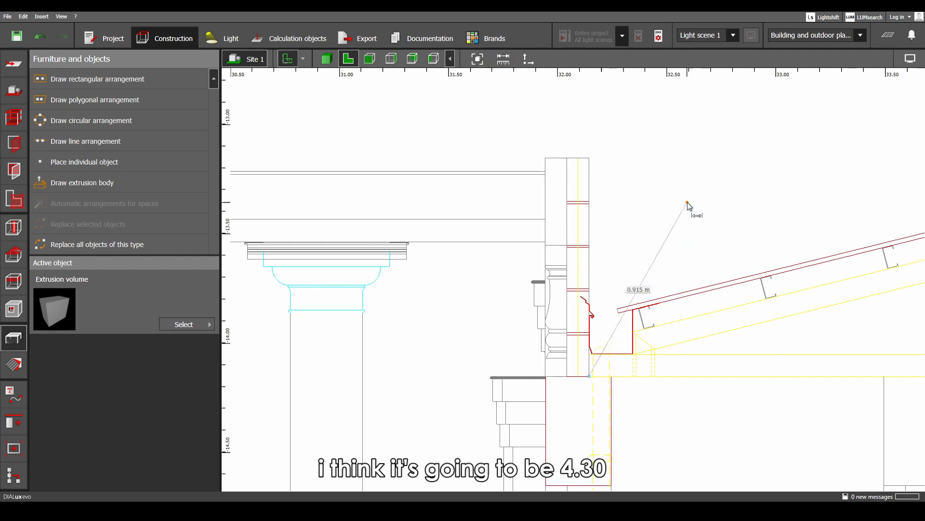
scroll(675, 221, down, 3)
middle_drag(650, 371, 621, 140)
scroll(605, 383, up, 1)
middle_drag(605, 389, 603, 333)
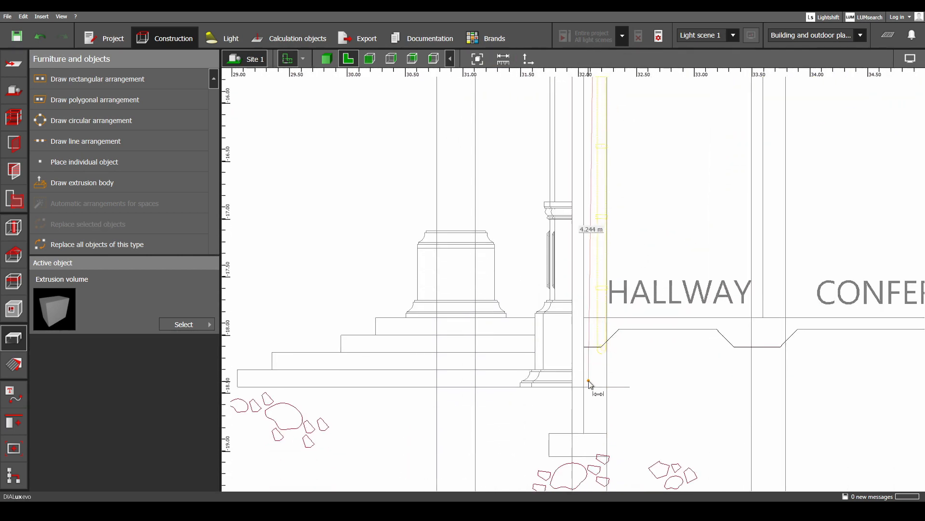
scroll(597, 388, down, 6)
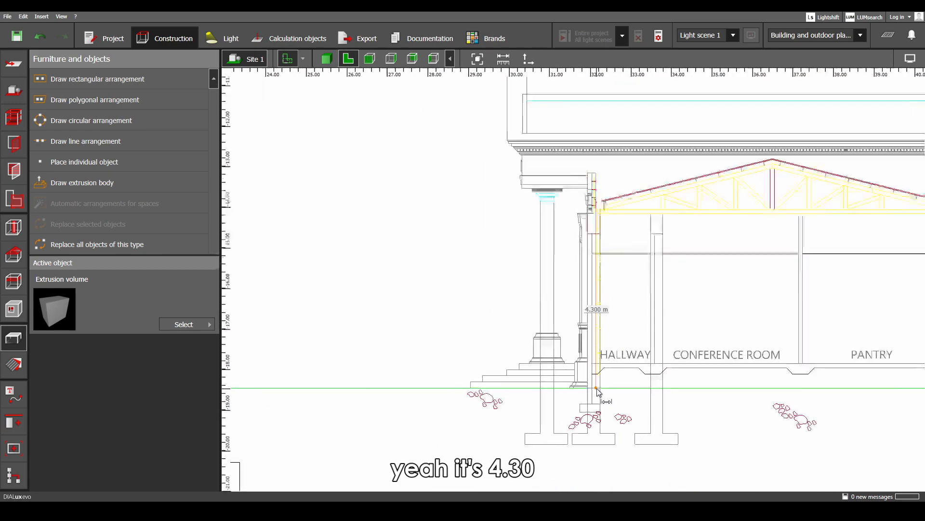
key(Escape)
- Raise the long thin volume to a Z position of 4.3 m behind the parapet openings in the 3D model
middle_drag(464, 276, 732, 383)
scroll(579, 292, up, 6)
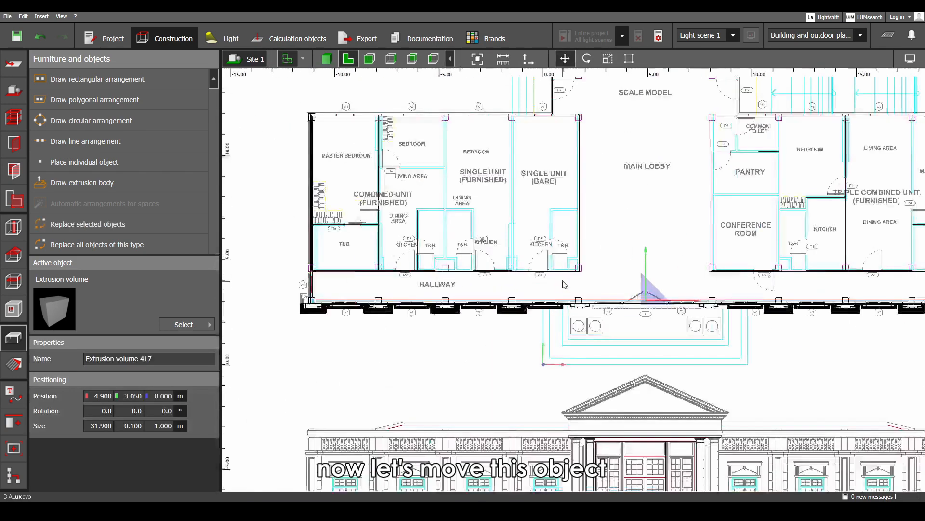
click(330, 64)
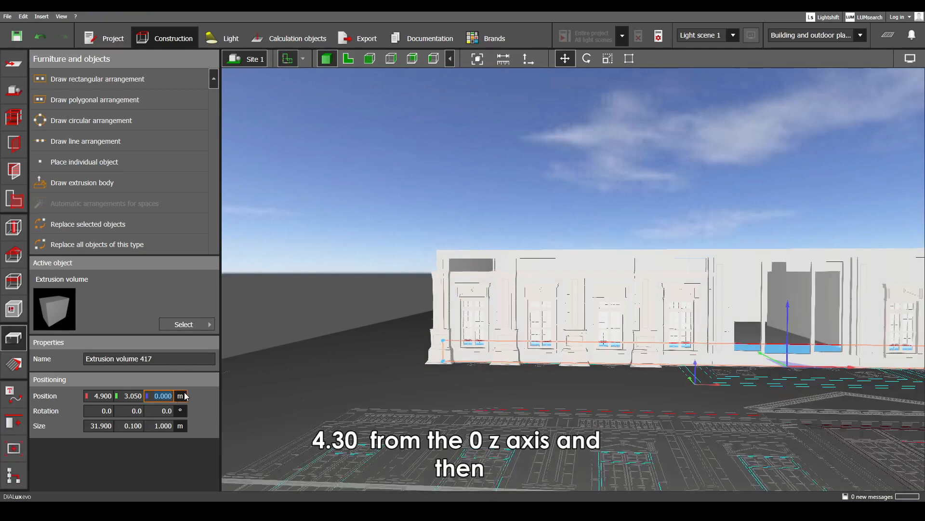
text(4.3)
key(Return)
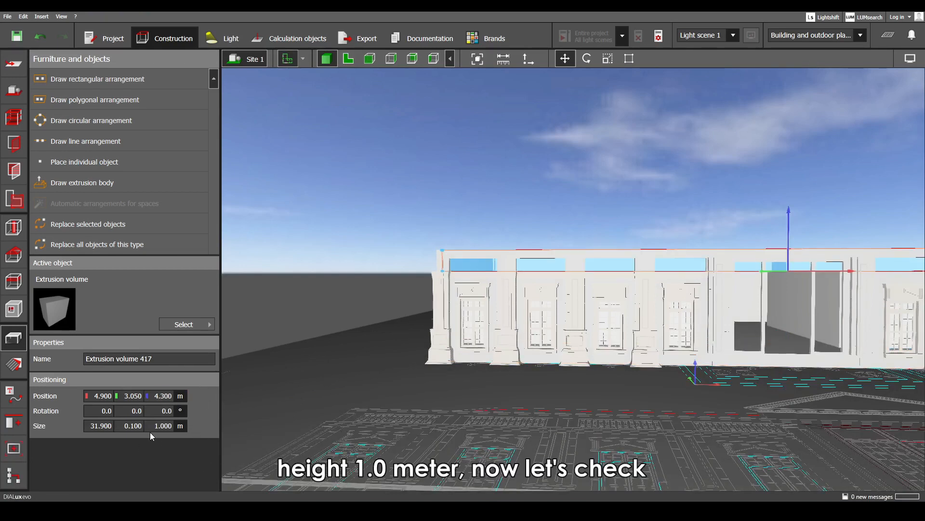
key(Escape)
scroll(488, 255, up, 5)
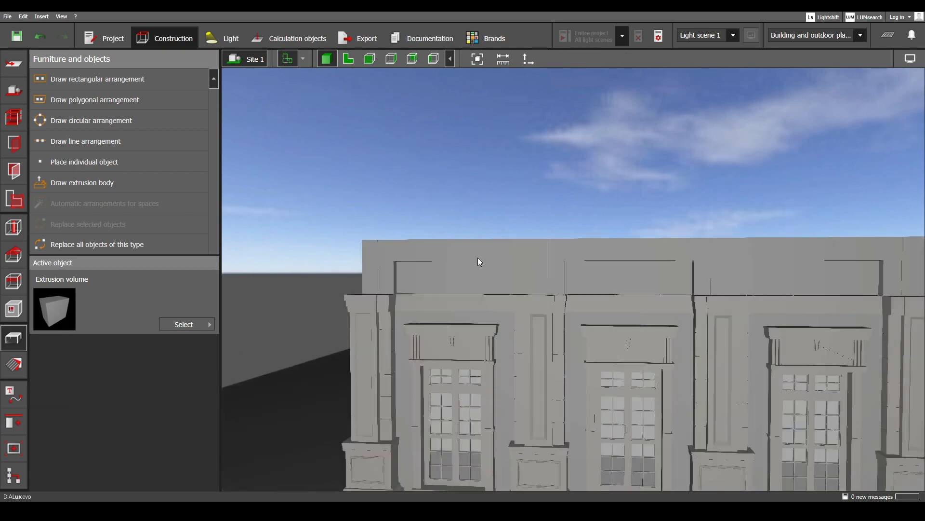
- Move the loaded plan in floor plan view so the roof plan's outer entry-step corner sits on the coordinate origin
right_drag(478, 257, 586, 357)
scroll(585, 357, down, 5)
middle_drag(585, 357, 542, 360)
right_drag(542, 360, 601, 397)
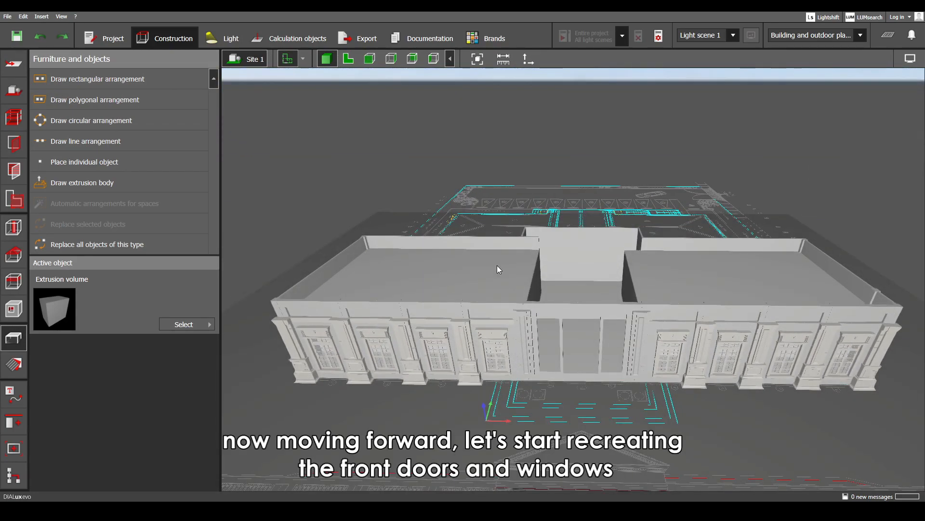
right_drag(511, 221, 548, 397)
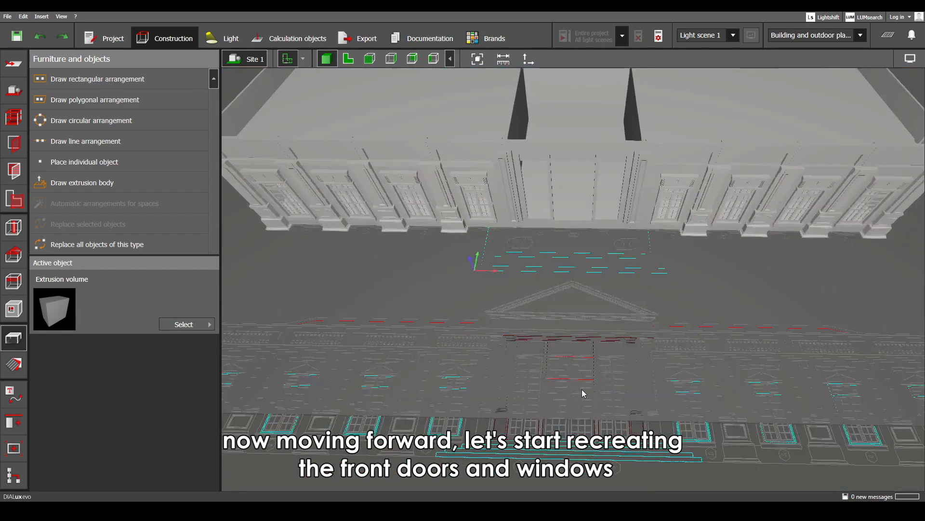
click(348, 59)
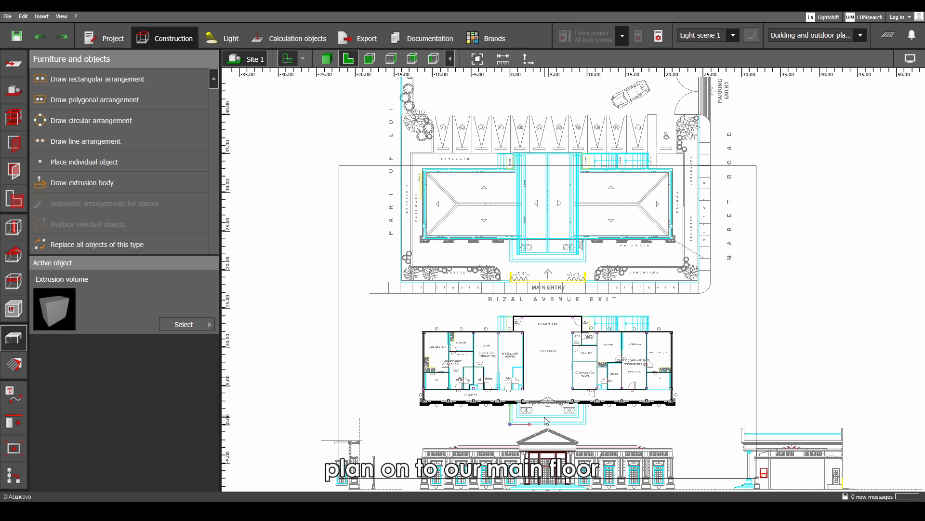
click(14, 65)
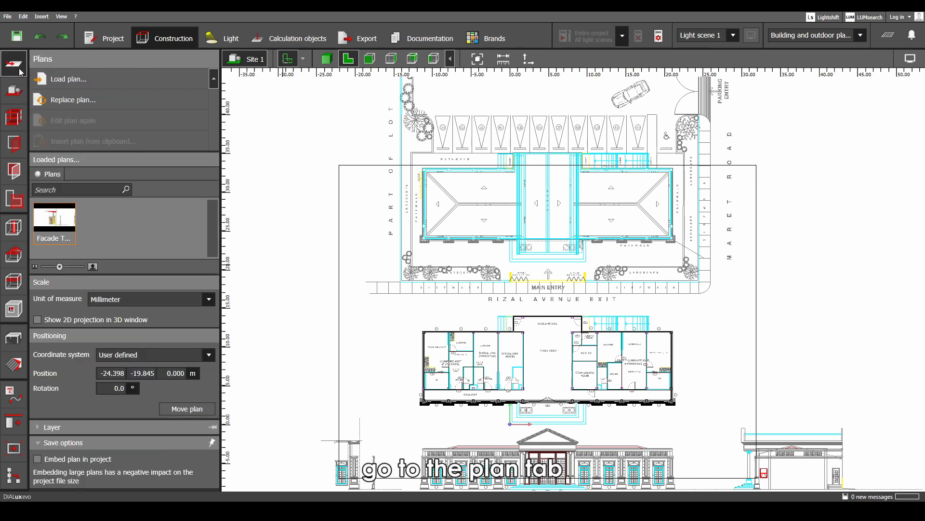
scroll(512, 257, up, 10)
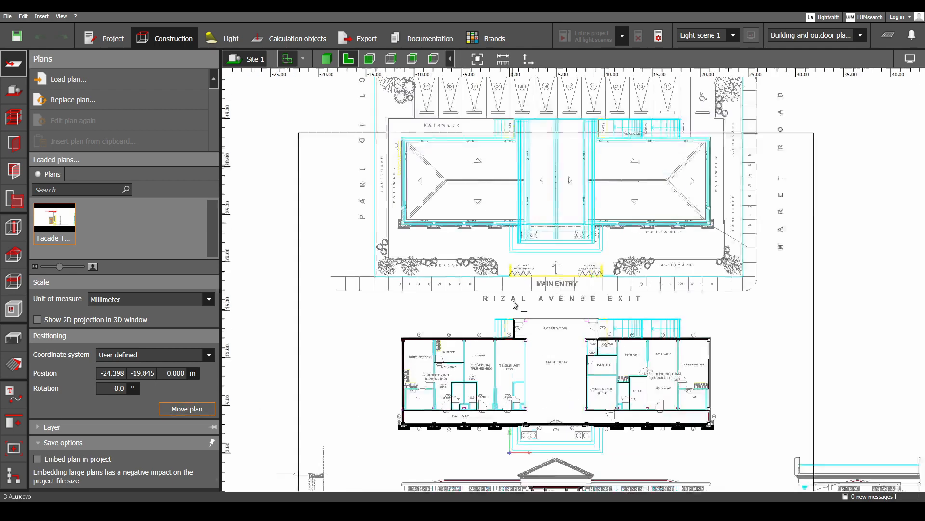
scroll(513, 259, up, 5)
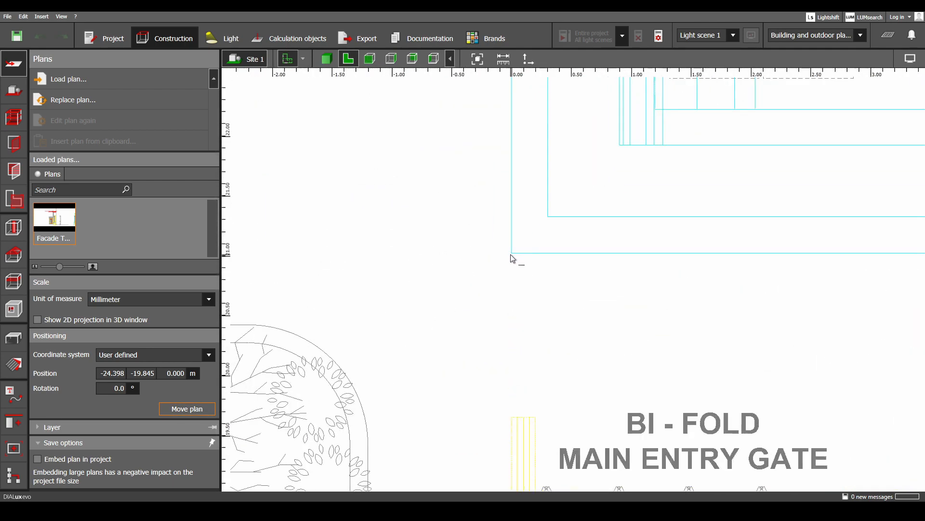
scroll(548, 208, down, 12)
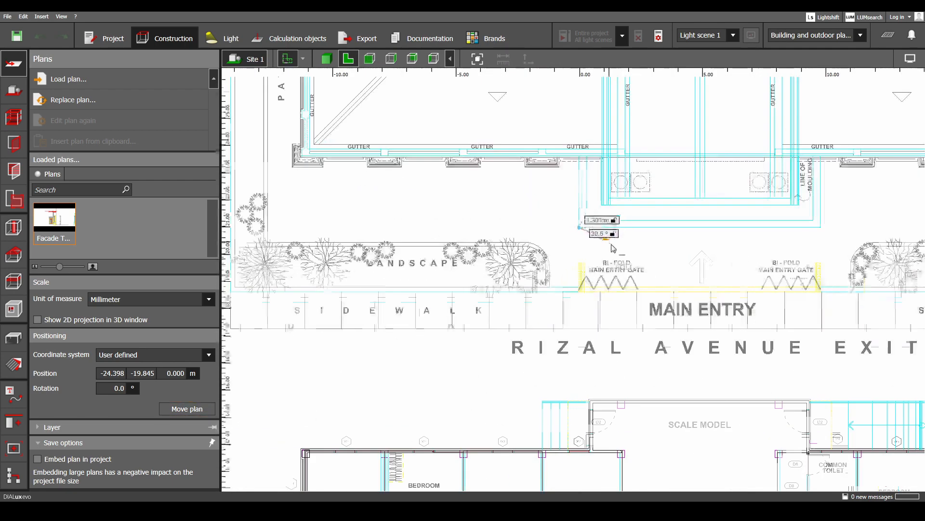
scroll(528, 311, up, 12)
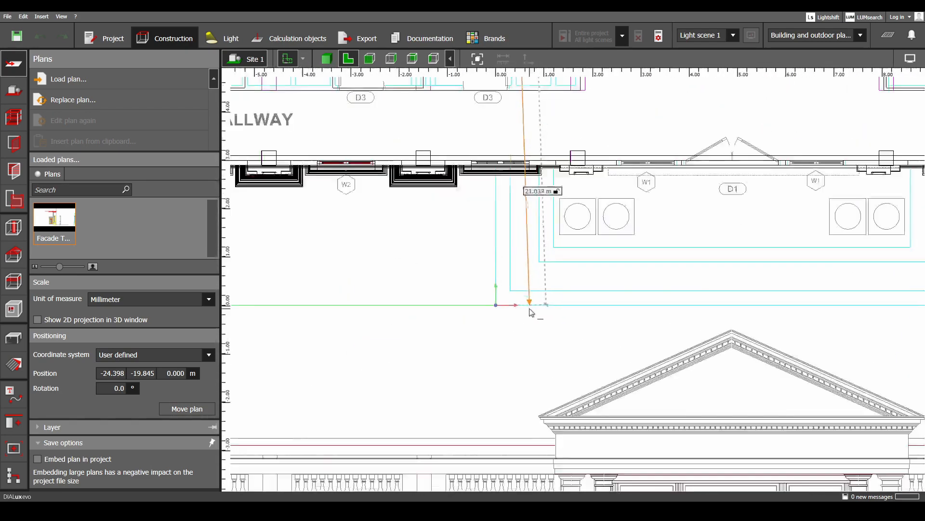
click(488, 306)
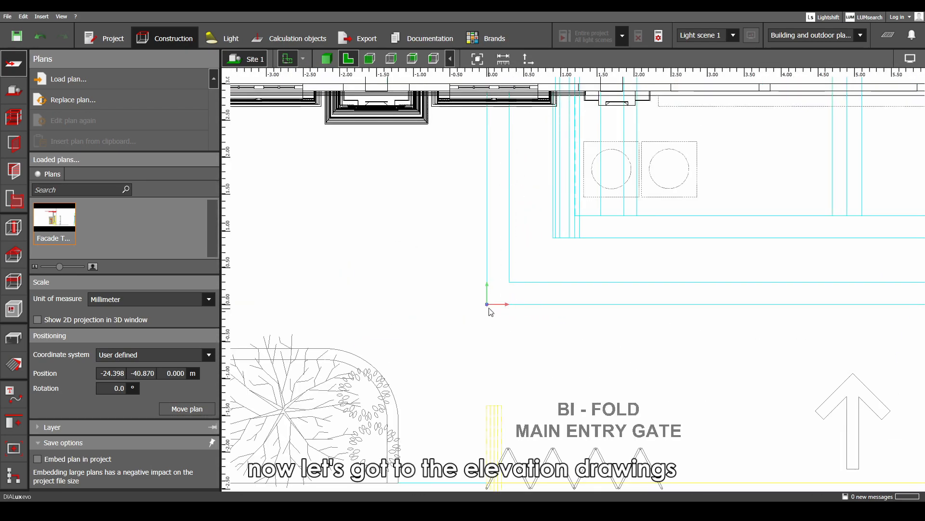
- Measure the frame thickness of the entrance window W1 in the main floor plan
scroll(568, 289, down, 12)
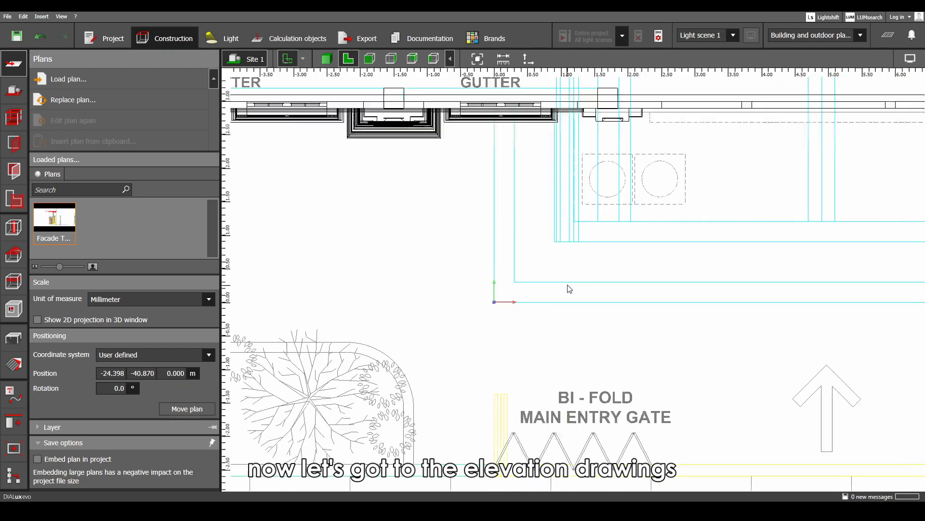
scroll(511, 282, up, 12)
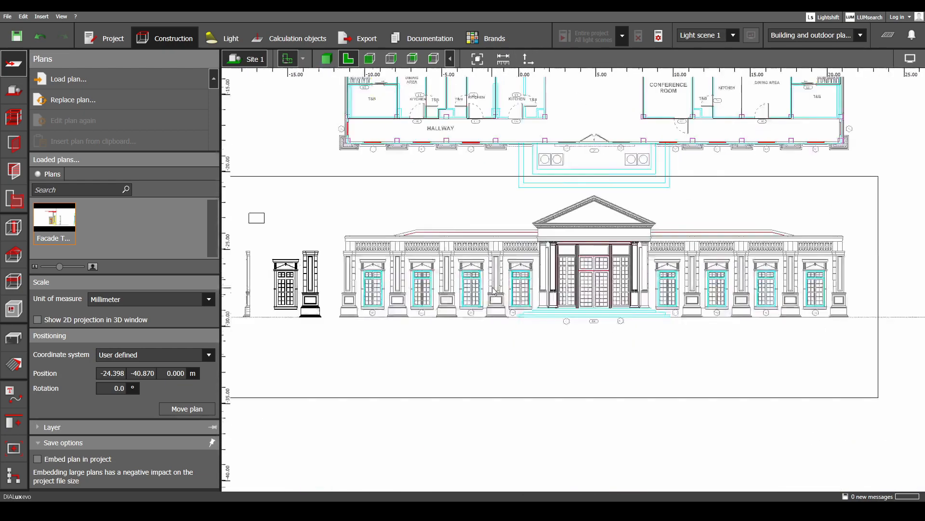
scroll(503, 264, up, 1)
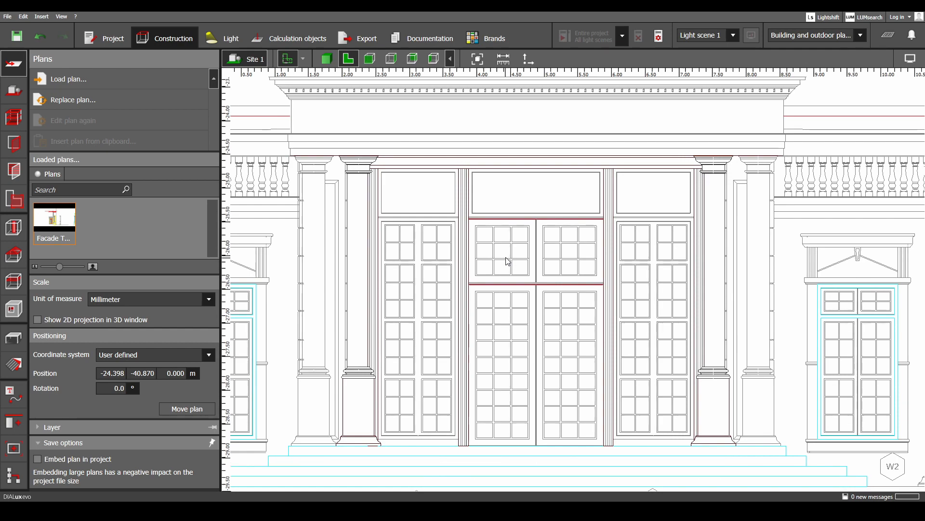
scroll(520, 236, down, 10)
scroll(532, 211, up, 10)
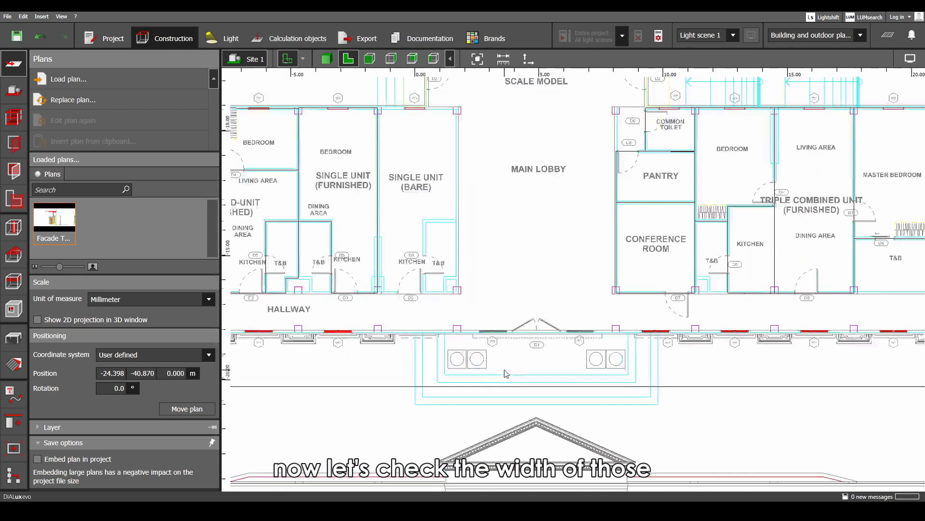
scroll(490, 316, up, 4)
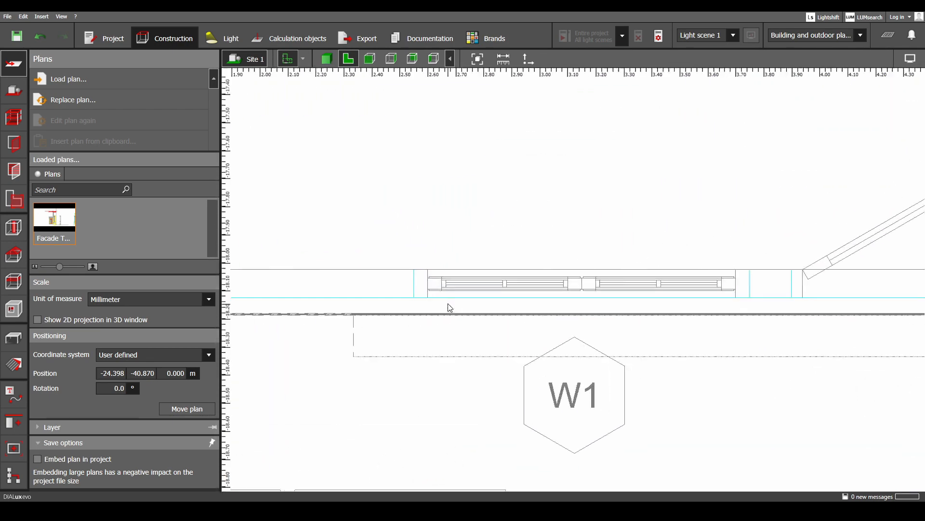
click(510, 65)
scroll(425, 276, up, 2)
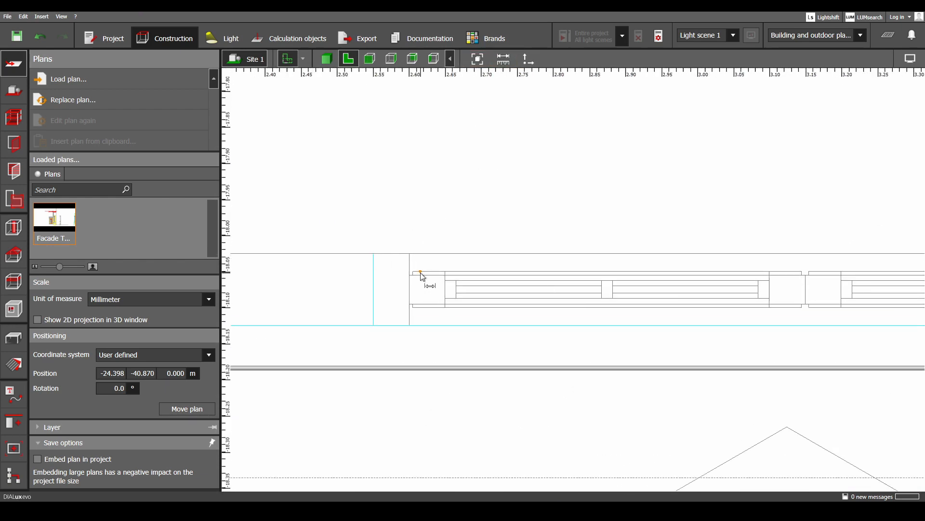
click(421, 273)
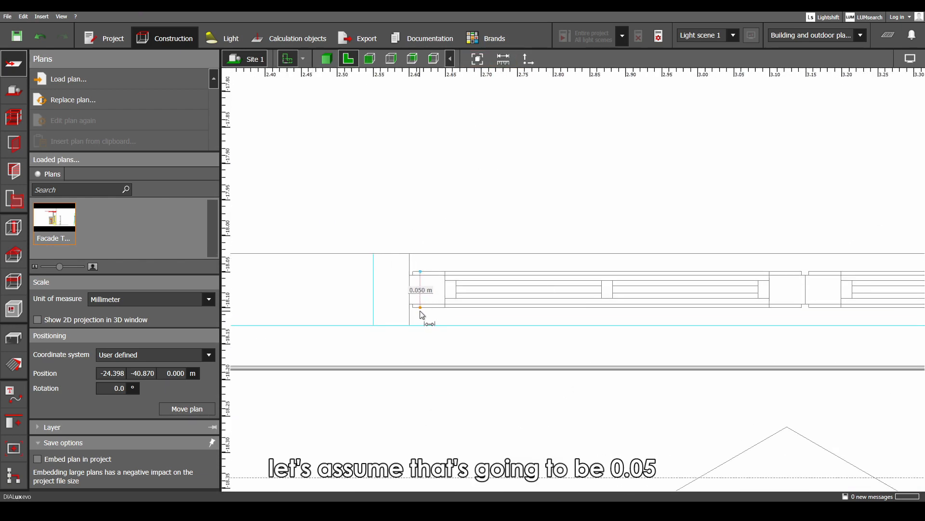
- Duplicate the spare rectangular extrusion volume beside the front elevation and place the copy over the entrance's left W1 window
scroll(422, 314, down, 8)
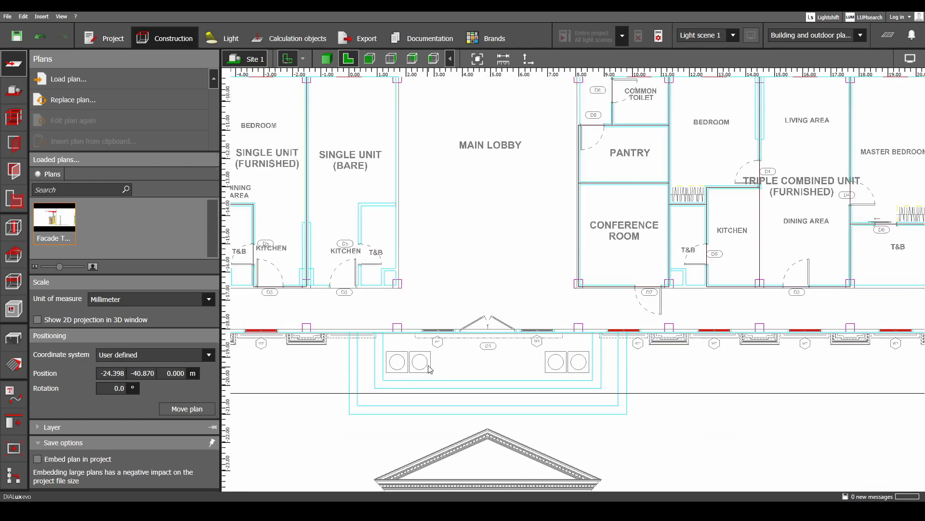
middle_drag(430, 369, 453, 182)
scroll(453, 182, up, 4)
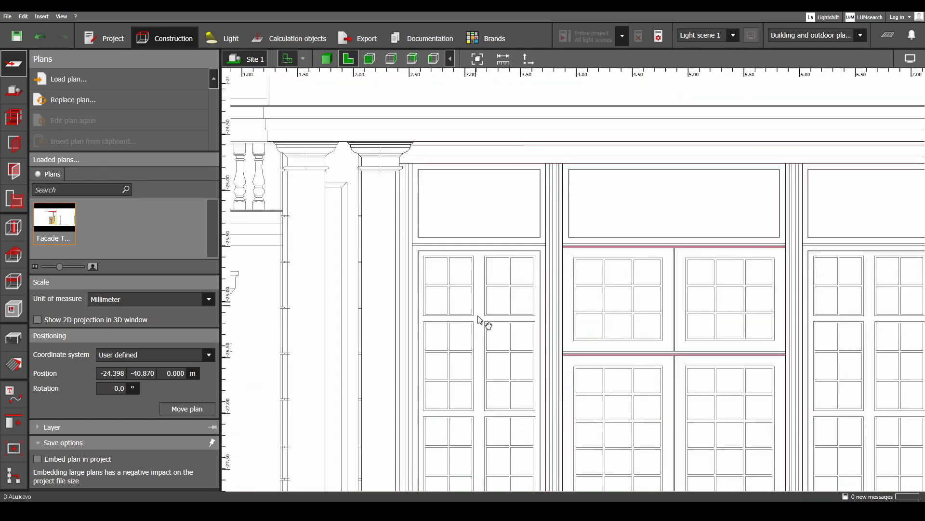
scroll(479, 319, down, 6)
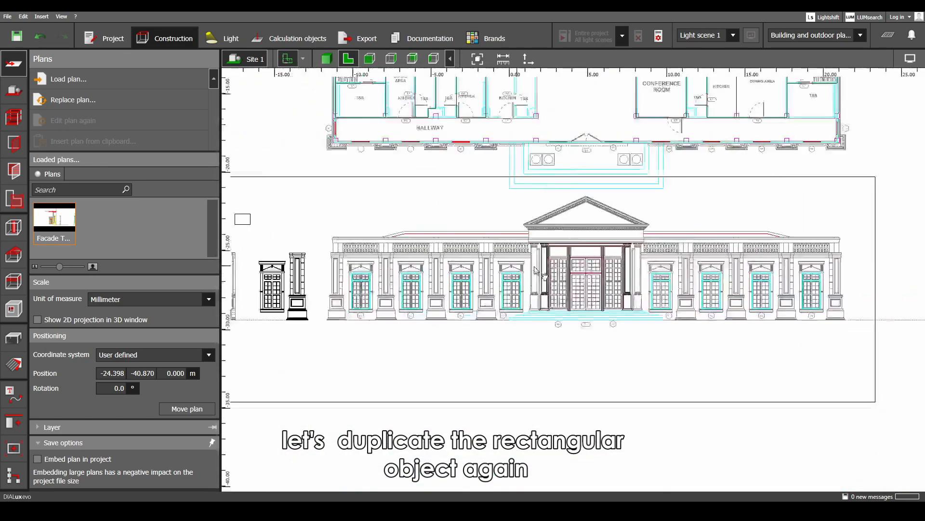
middle_drag(535, 270, 619, 276)
click(327, 225)
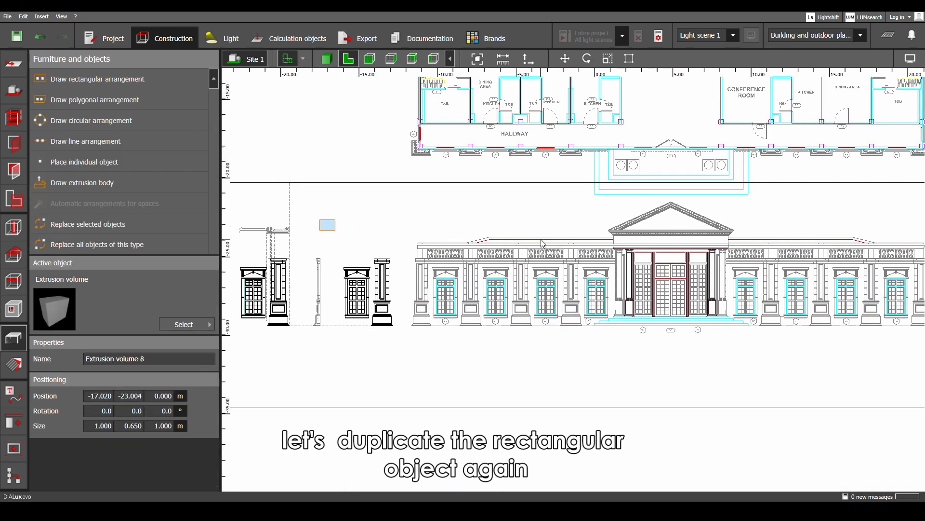
middle_drag(542, 242, 429, 260)
key(ctrl+v)
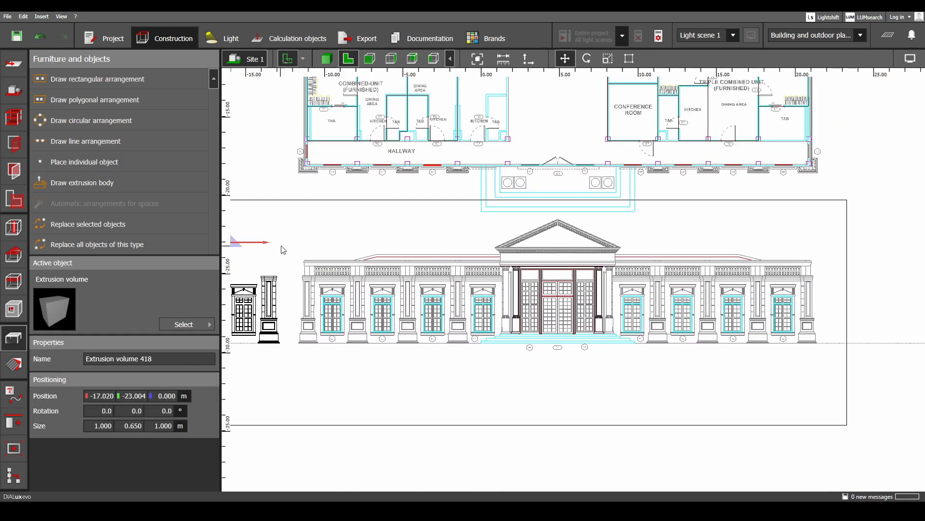
drag(252, 243, 450, 283)
scroll(548, 252, up, 4)
scroll(530, 340, up, 5)
- Scale the copied volume to the outer outline of the left W1 window, about 1.199 m wide by 3.284 m long
right_click(476, 299)
click(494, 323)
middle_drag(494, 324, 466, 134)
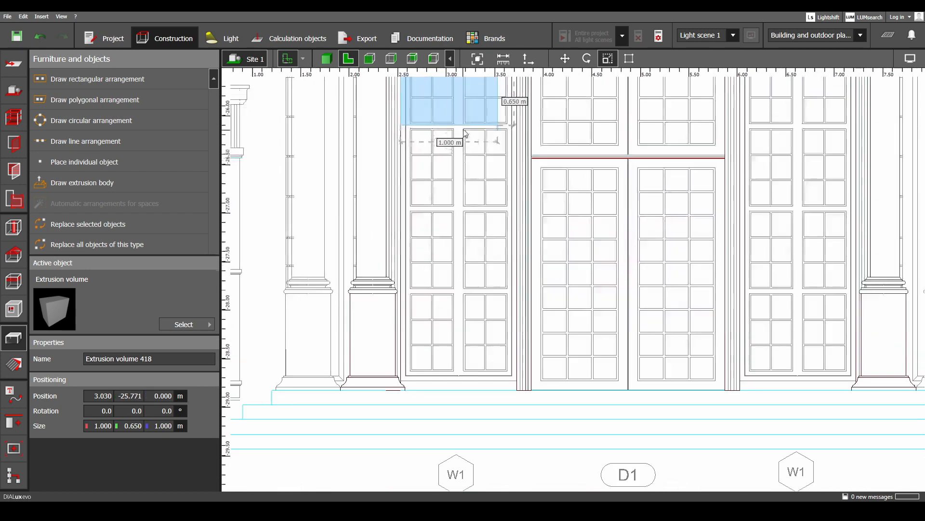
drag(465, 126, 453, 381)
drag(500, 225, 519, 222)
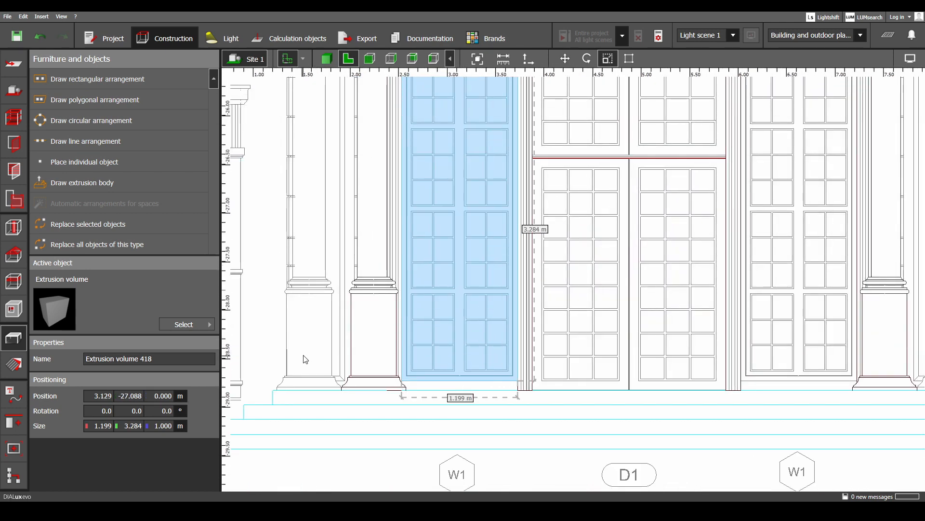
- Set the W1 window volume's height to 0.05 m
click(169, 428)
key(BackSpace)
key(BackSpace)
key(BackSpace)
key(BackSpace)
key(BackSpace)
text(.0)
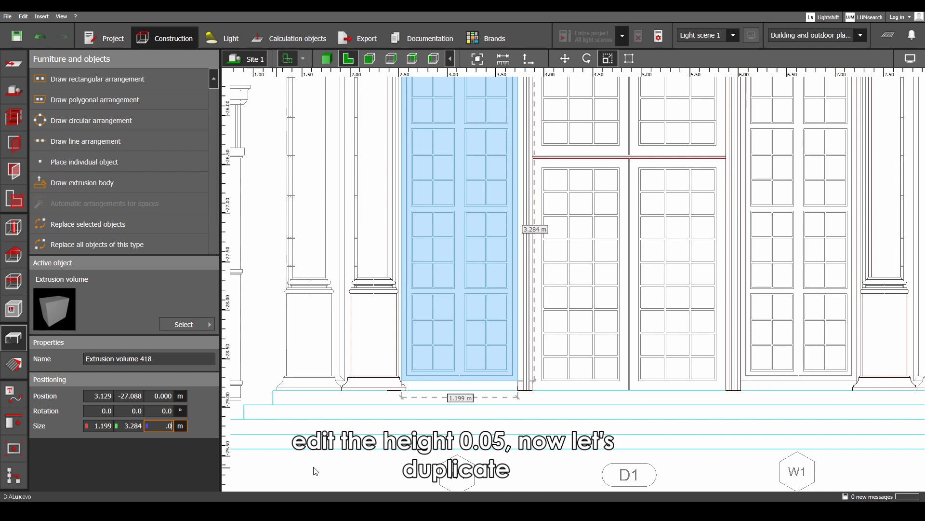
text(5)
key(Return)
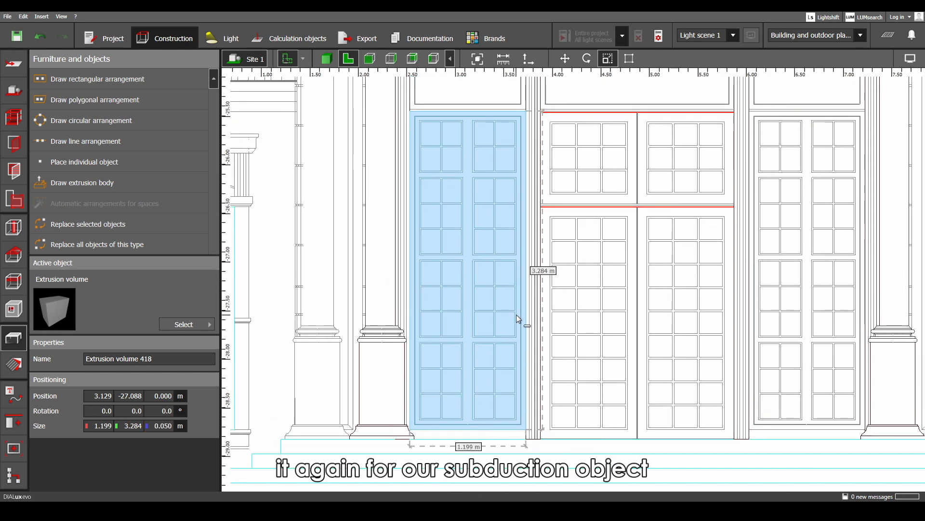
- Duplicate the W1 window volume and shrink the copy to the frame's inner outline, about 1.090 m by 3.174 m
click(517, 314)
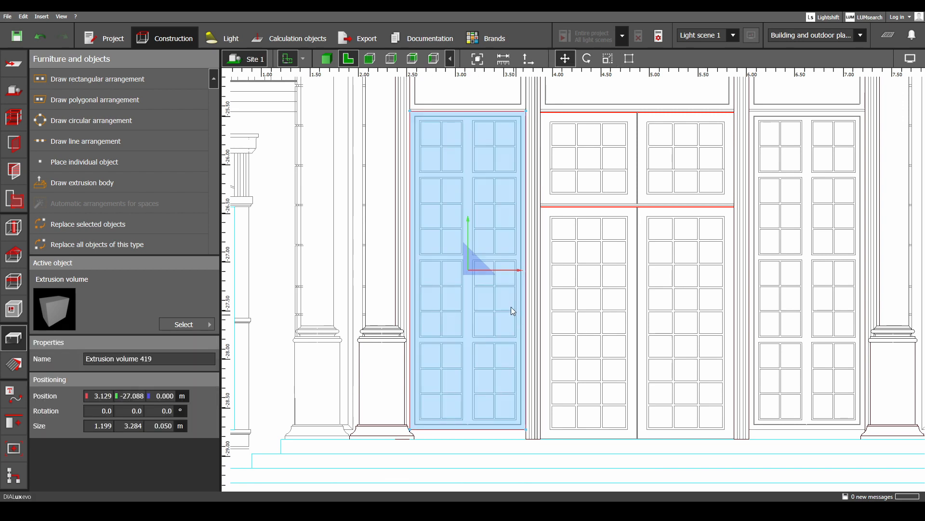
right_click(493, 180)
click(514, 208)
scroll(518, 118, up, 2)
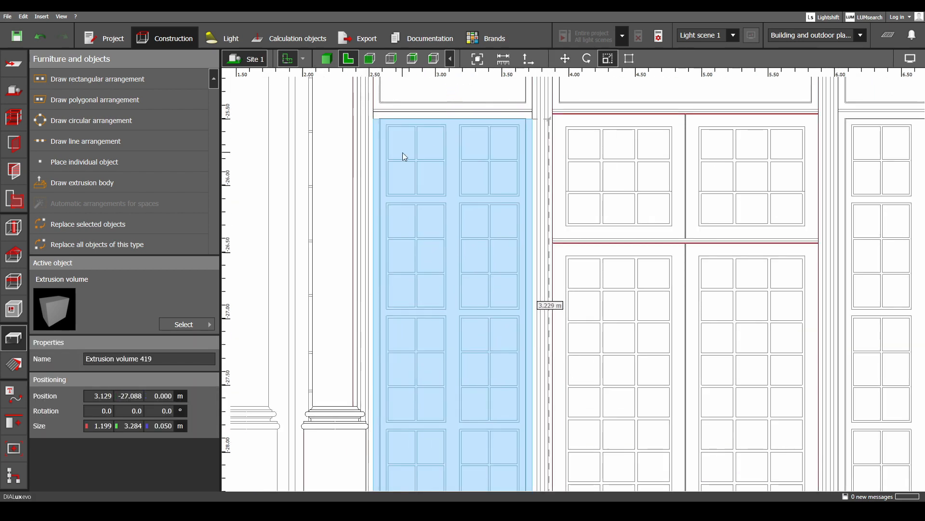
scroll(403, 152, up, 4)
drag(365, 128, 378, 126)
drag(730, 169, 714, 169)
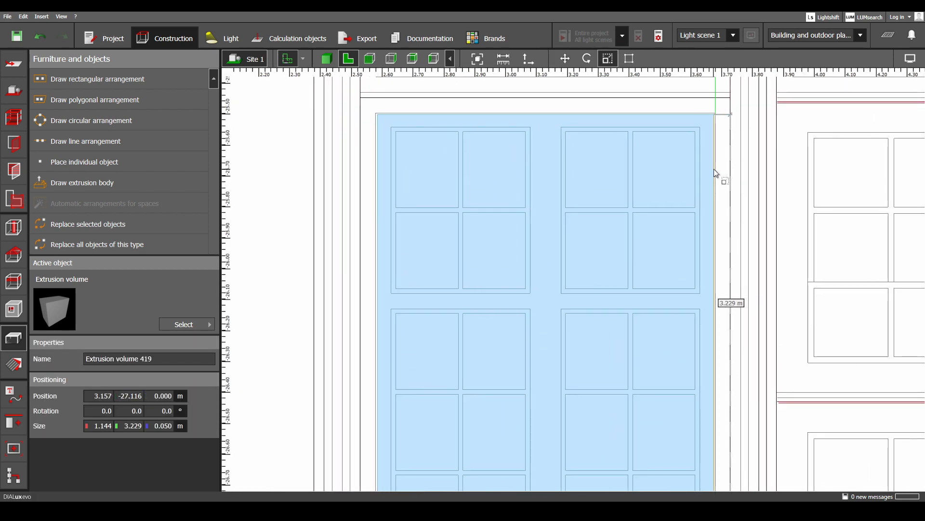
scroll(592, 220, down, 3)
middle_drag(592, 220, 599, 55)
drag(563, 401, 575, 375)
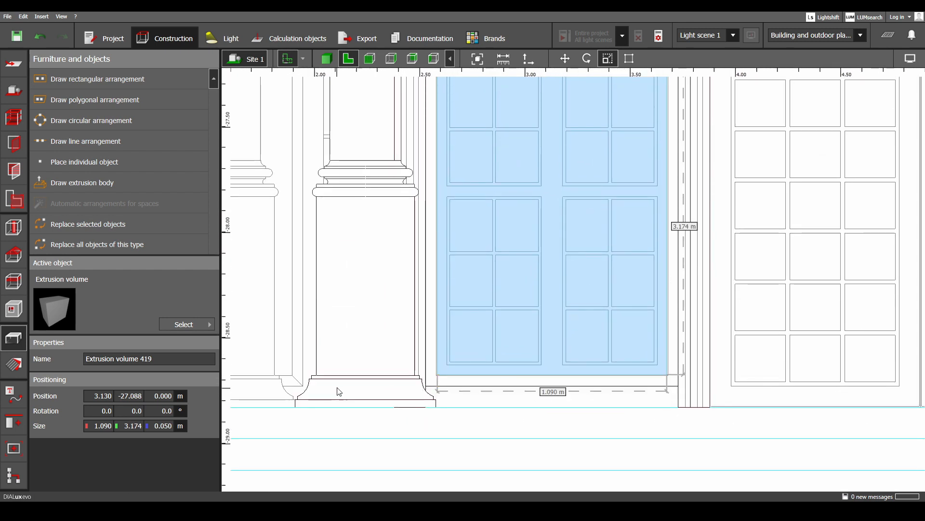
- Set the inner W1 volume's height to 0.1 m and duplicate it in place
click(166, 427)
text(.1)
key(Return)
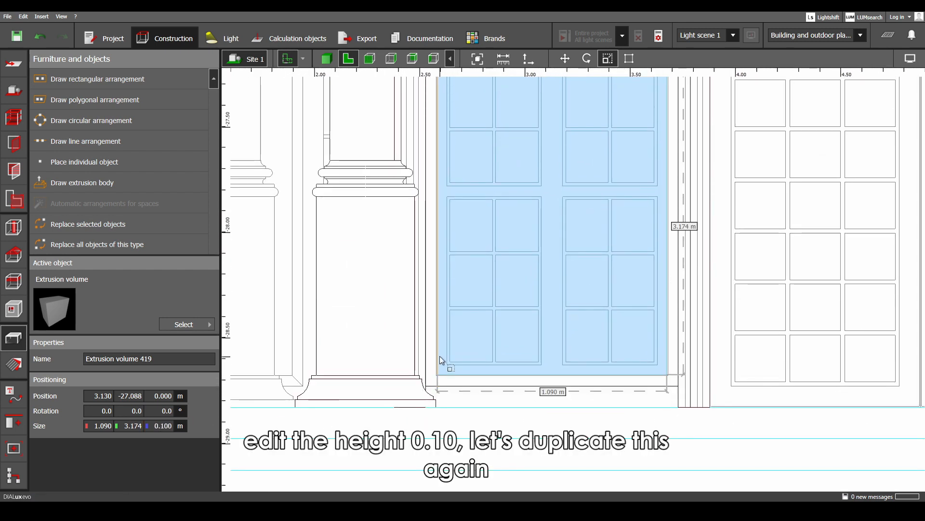
scroll(440, 355, down, 1)
middle_drag(499, 340, 491, 367)
key(ctrl+c)
key(ctrl+v)
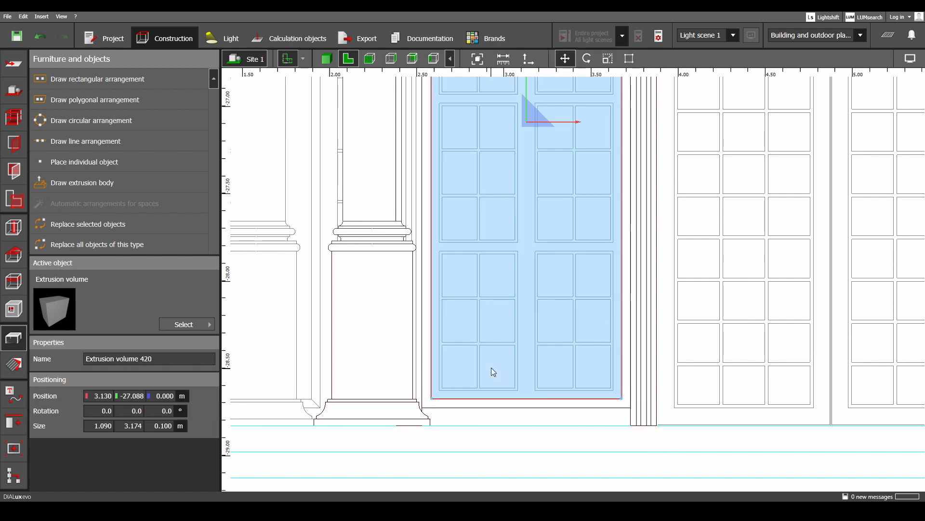
- Subtract the duplicated inner volume from the outer W1 window volume to form the outer frame
ctrl+click(497, 408)
click(14, 422)
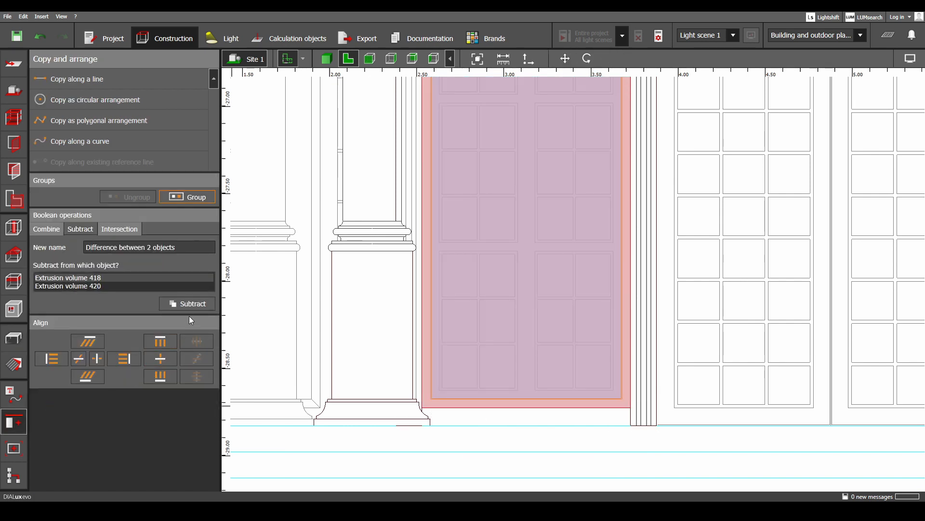
click(188, 303)
- Set the height of the remaining inner W1 volume to 0.05 m
click(475, 314)
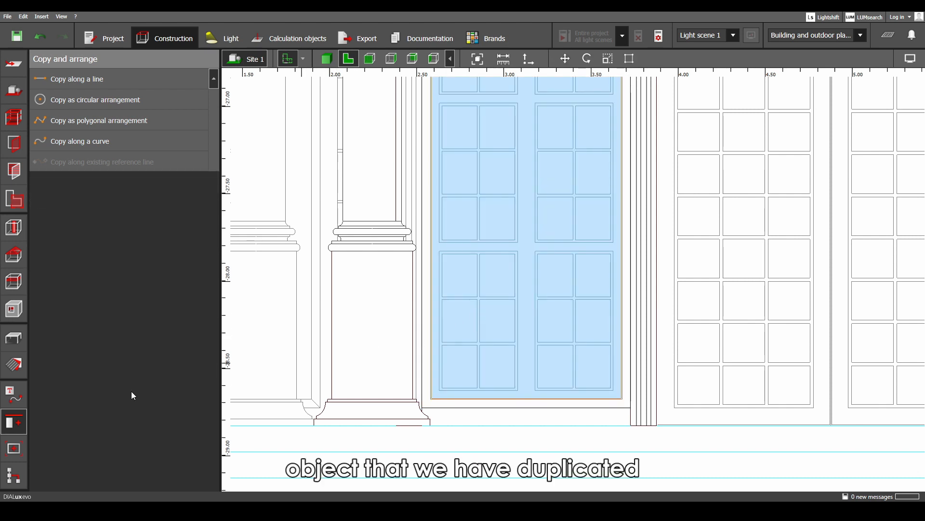
click(21, 341)
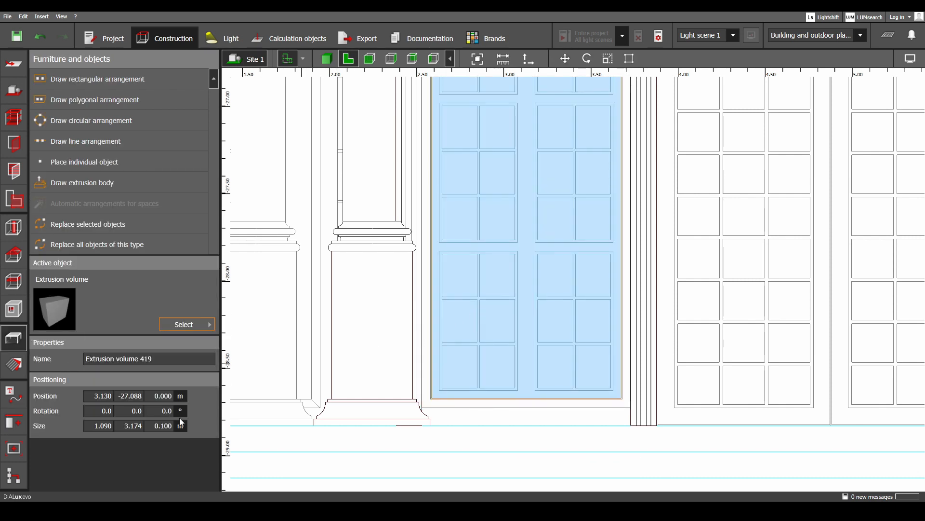
text(0.05)
key(Return)
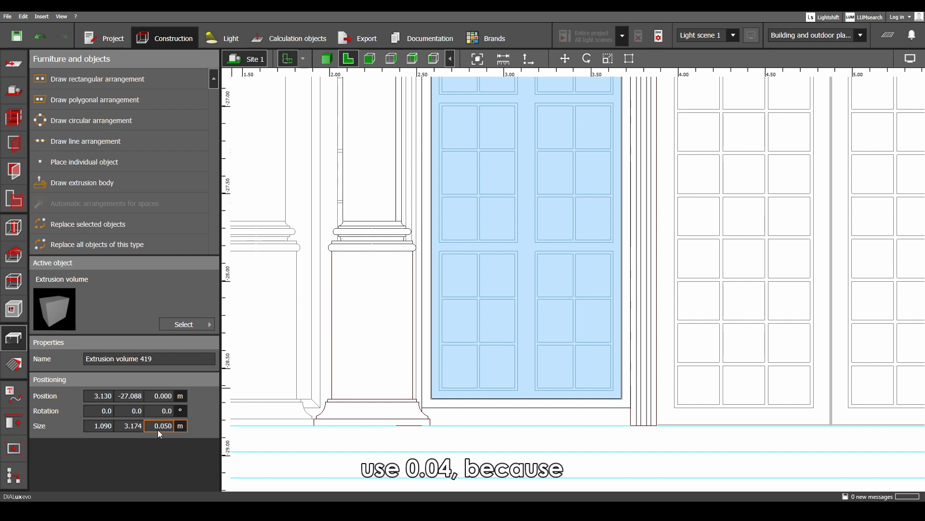
- Set the inner W1 volume's height to 0.04 m and its Z position to 0.005 m
text(.04)
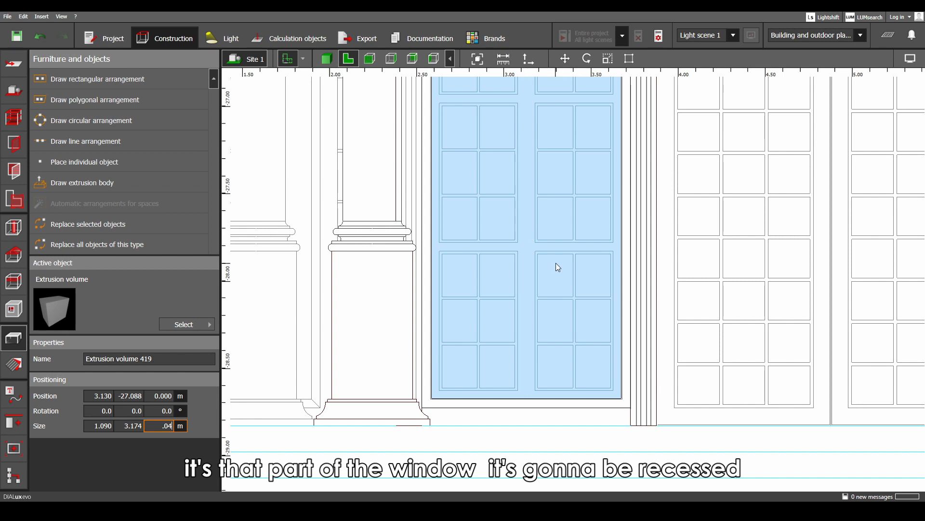
key(Return)
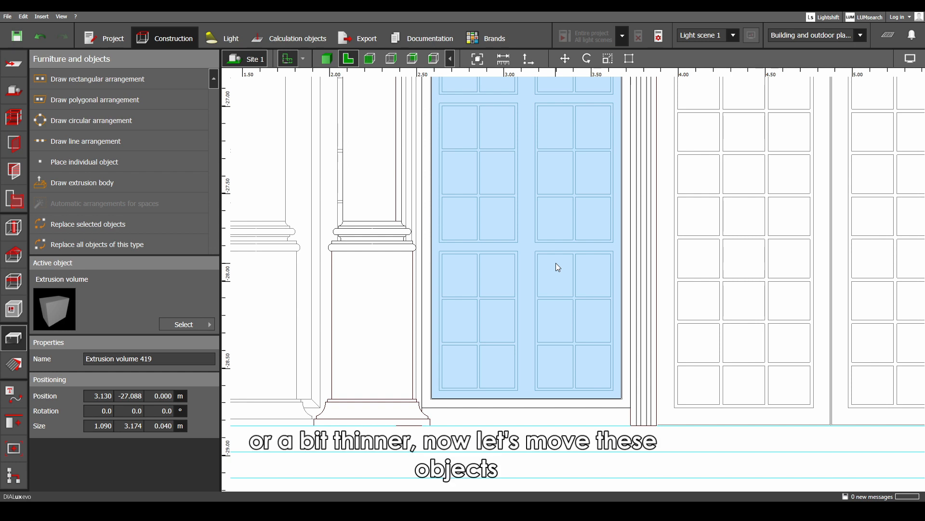
right_click(556, 262)
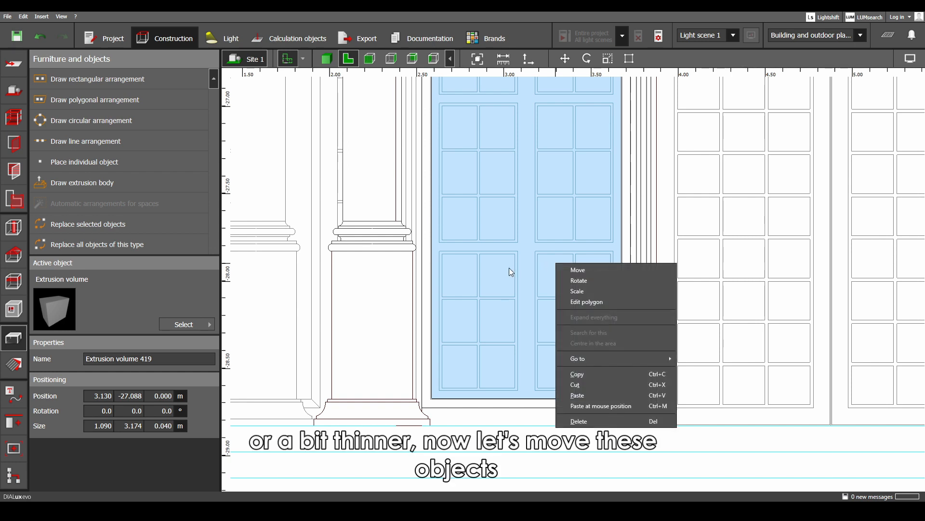
click(510, 269)
click(164, 396)
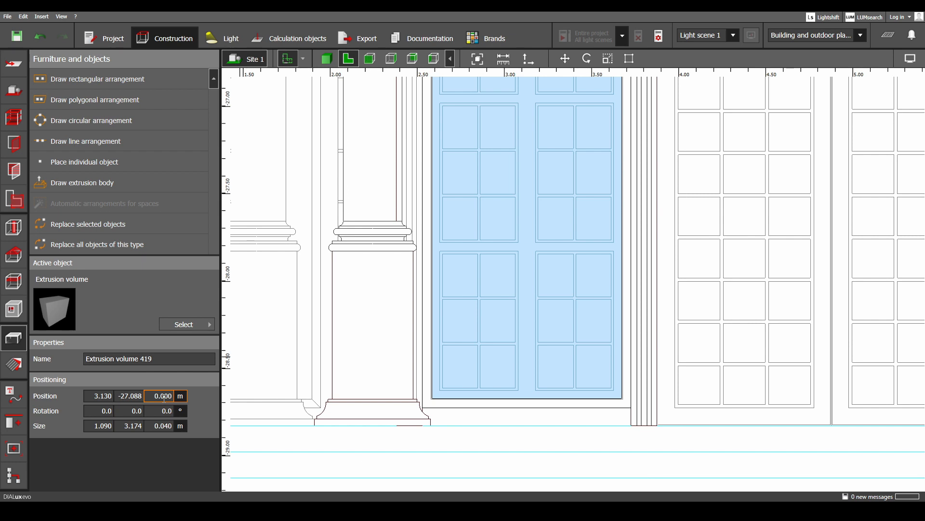
double_click(164, 396)
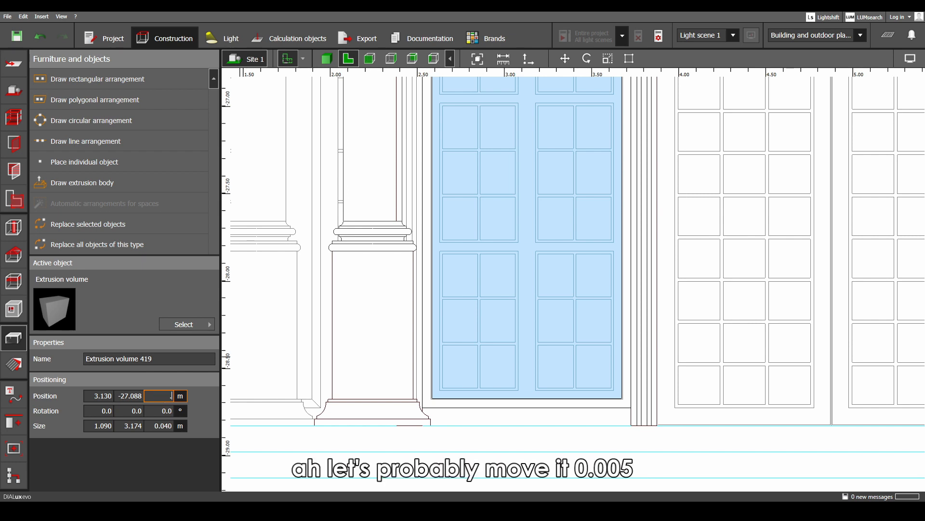
text(.005)
key(Return)
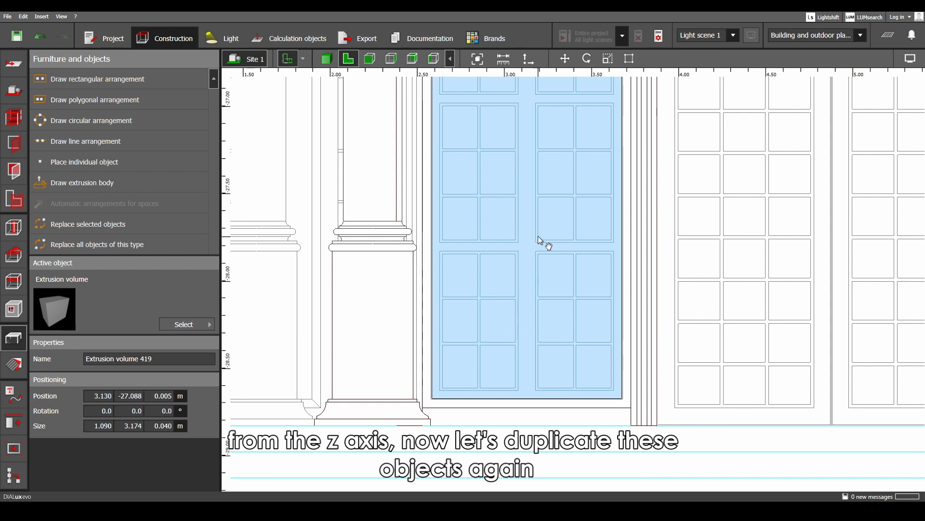
- Duplicate the inner W1 volume and scale the copy down to the upper-left glazing panel, about 0.450 m by 0.532 m
scroll(538, 236, down, 3)
middle_drag(531, 263, 527, 289)
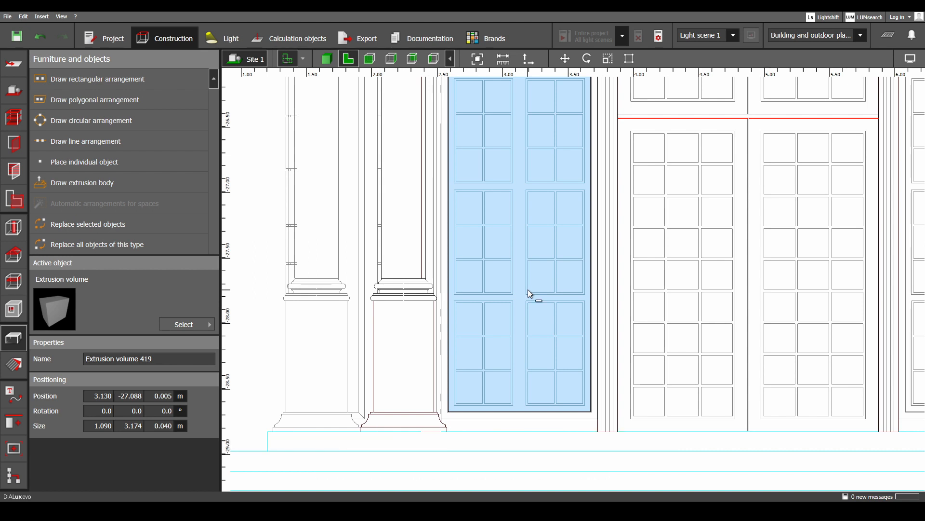
key(ctrl+v)
middle_drag(532, 202, 533, 313)
right_click(520, 189)
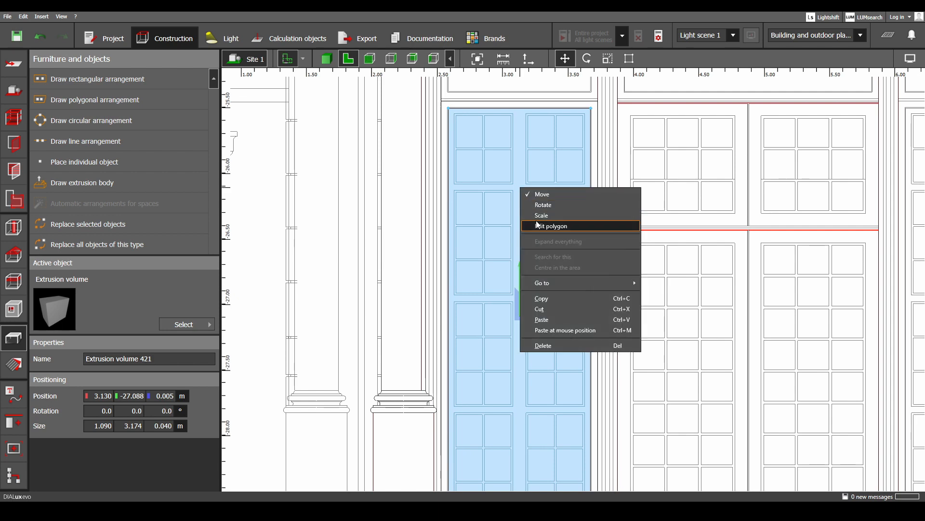
click(540, 215)
scroll(520, 103, up, 2)
drag(521, 103, 513, 110)
drag(423, 131, 430, 128)
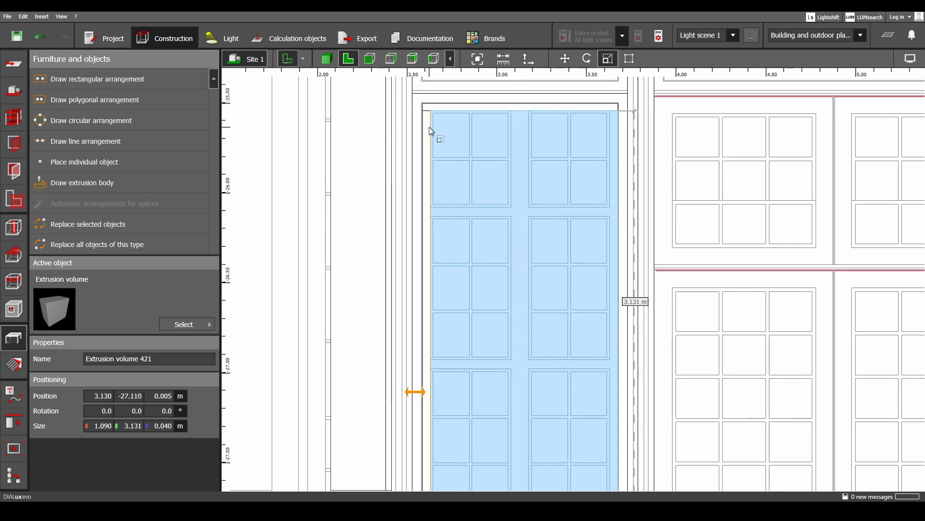
scroll(496, 319, down, 3)
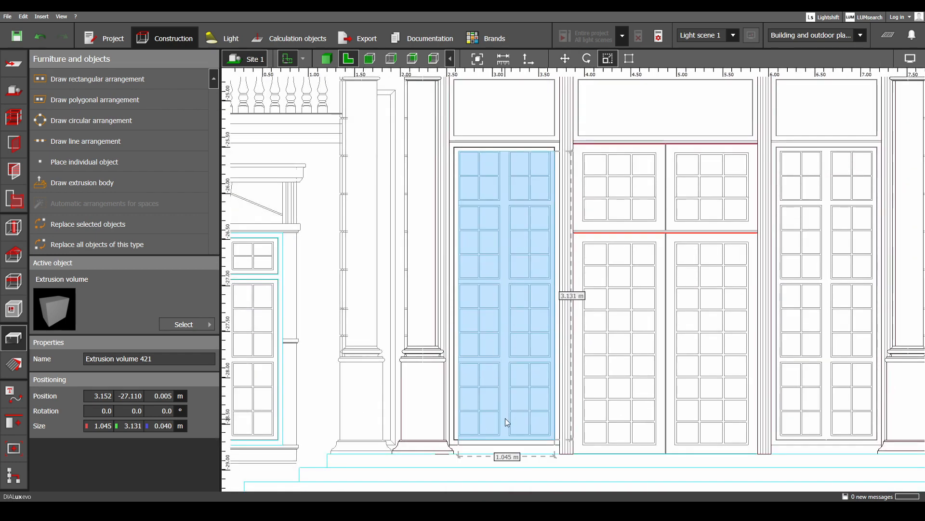
drag(506, 451, 506, 200)
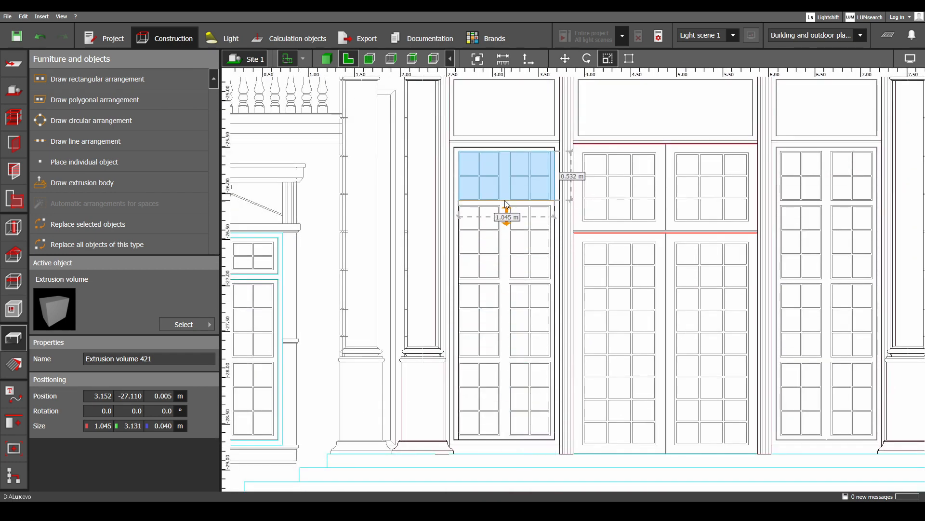
scroll(531, 171, up, 2)
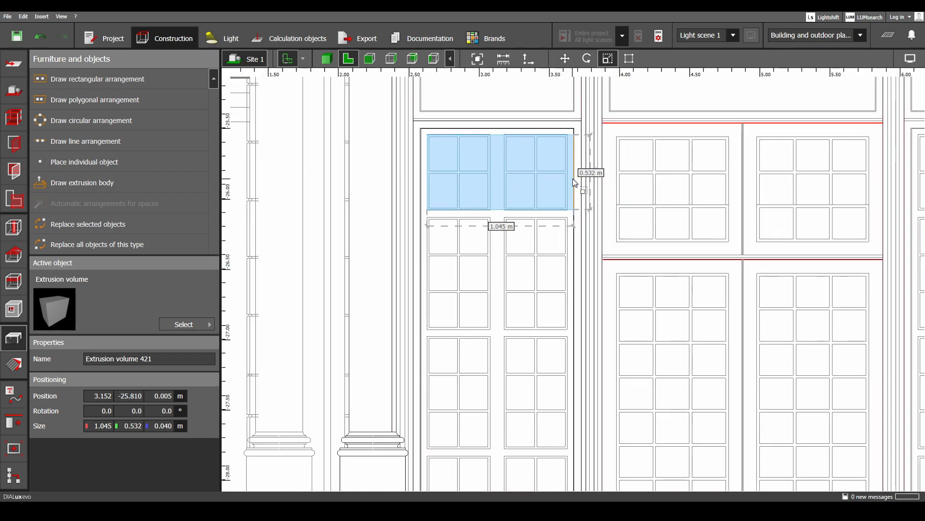
drag(573, 179, 493, 202)
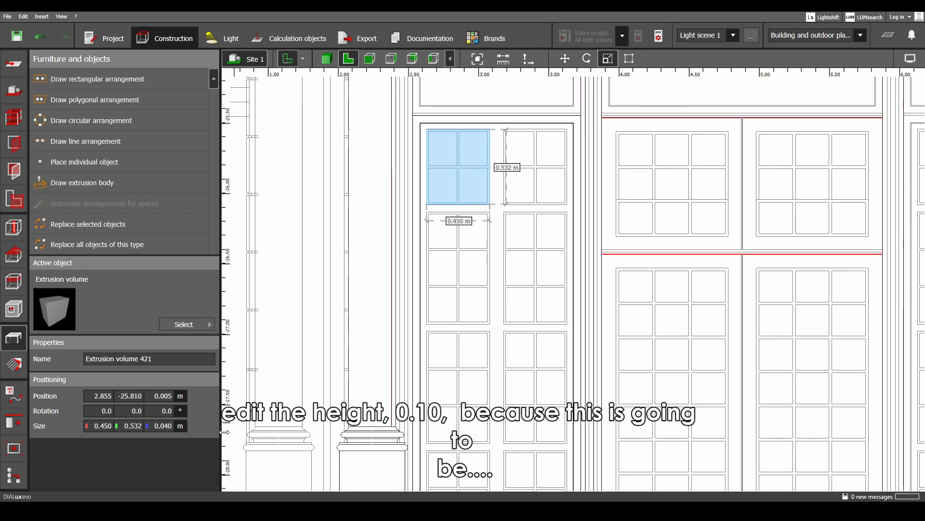
- Set the upper-left panel volume's height to 0.1 m and its Z position to 0
click(166, 426)
text(.1)
key(Return)
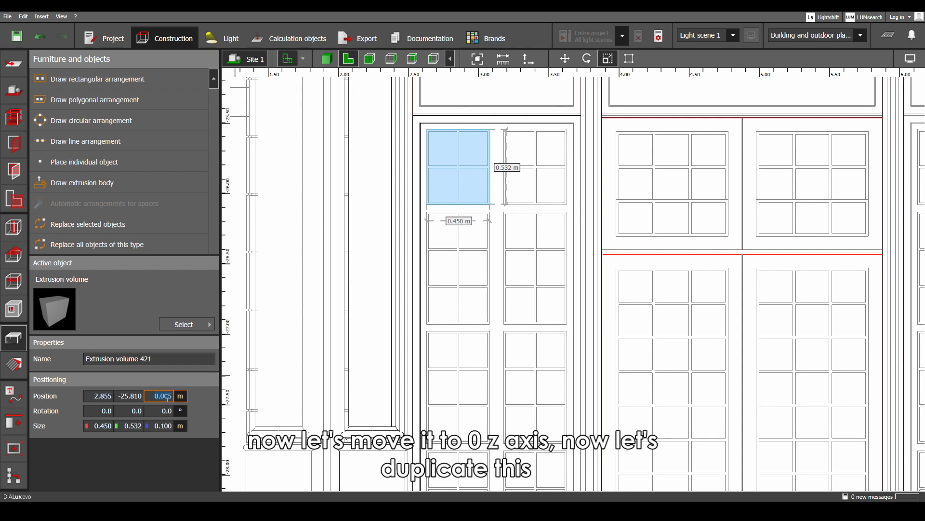
key(Return)
- Copy the upper-left panel volume onto the upper-right glazing panel of window W1
middle_drag(453, 236, 435, 267)
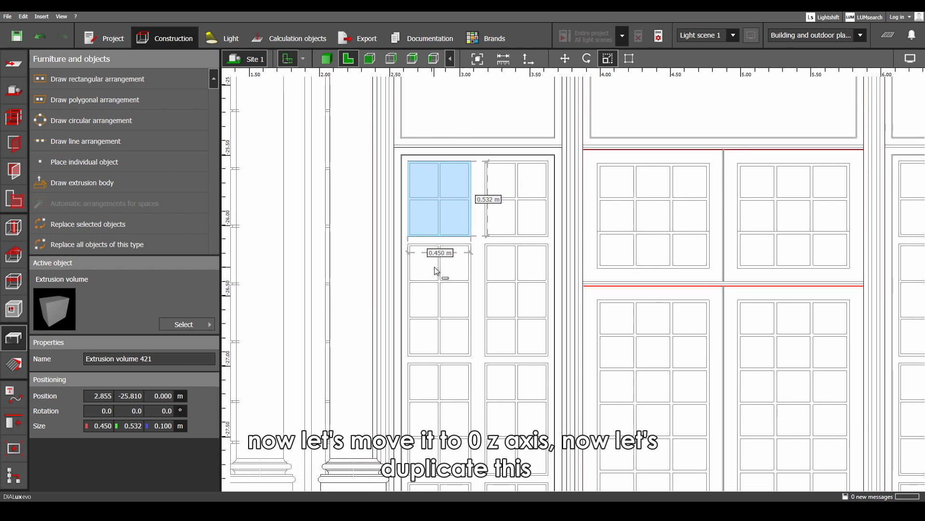
key(ctrl+c)
key(ctrl+v)
scroll(474, 208, up, 2)
drag(488, 199, 585, 203)
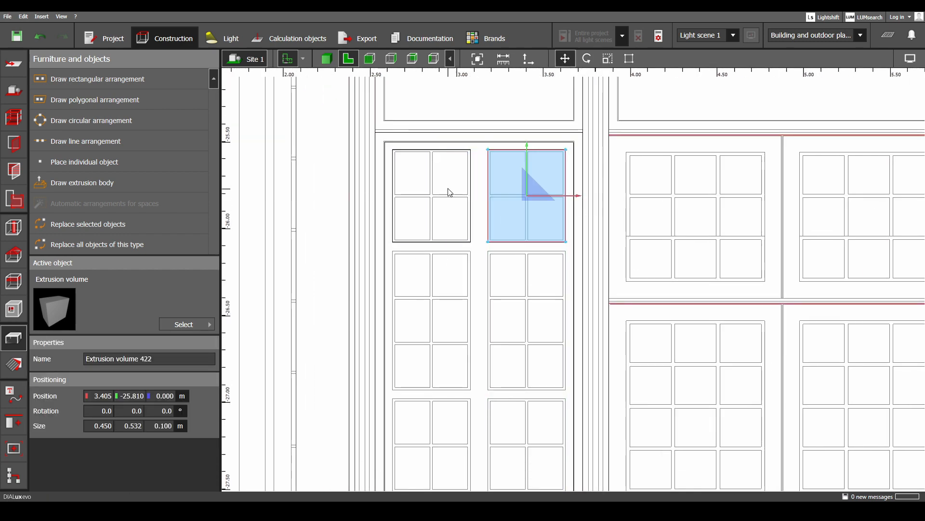
- Scale both upper panel volumes vertically to match the drawn panel outlines, about 0.538 m long
scroll(453, 181, up, 2)
click(442, 215)
click(413, 294)
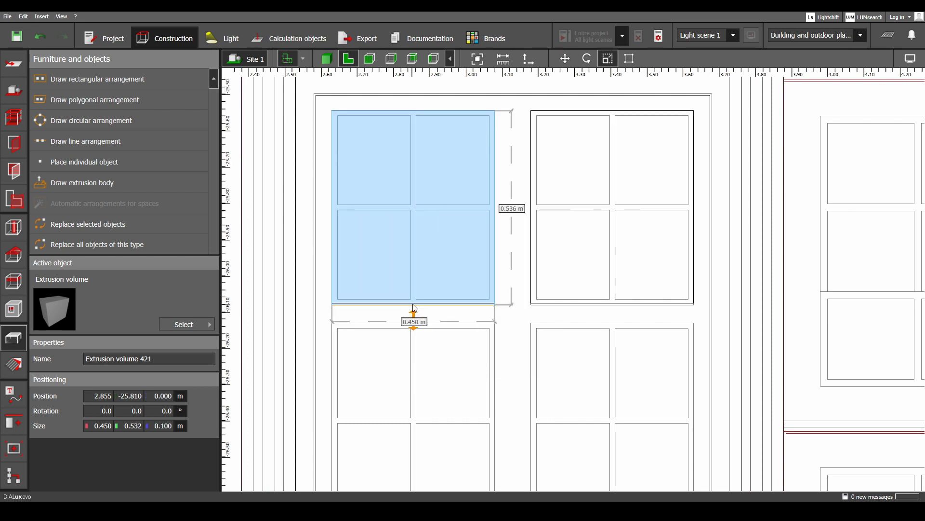
right_click(421, 144)
click(438, 171)
right_click(435, 148)
click(452, 176)
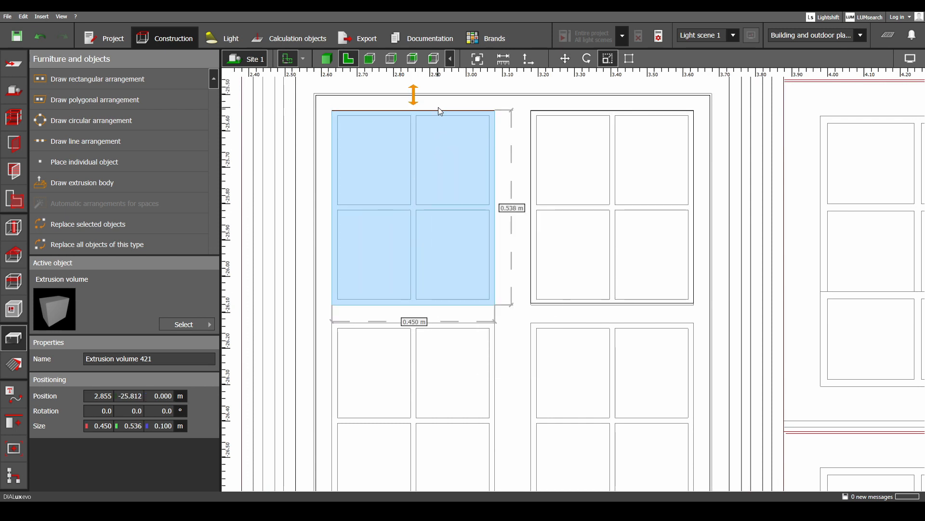
right_click(598, 144)
click(620, 172)
drag(587, 303, 586, 305)
drag(582, 111, 581, 110)
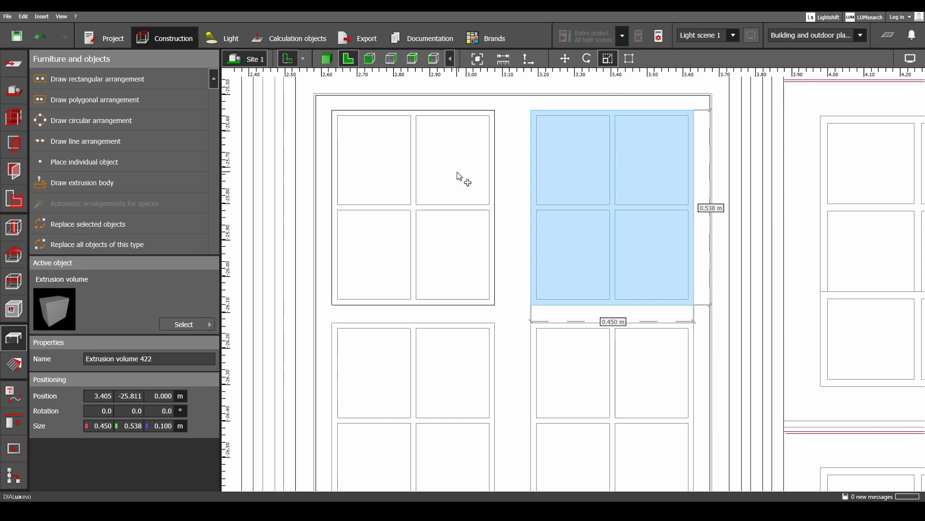
- Copy the two upper panel volumes straight down onto the second row of glazing panels
ctrl+click(458, 174)
scroll(463, 168, down, 3)
right_click(475, 159)
click(492, 166)
scroll(502, 129, up, 3)
ctrl+drag(506, 91, 506, 215)
- Extend both second-row panel volumes downward to the full panel outlines, about 0.800 m long
click(472, 265)
right_click(441, 298)
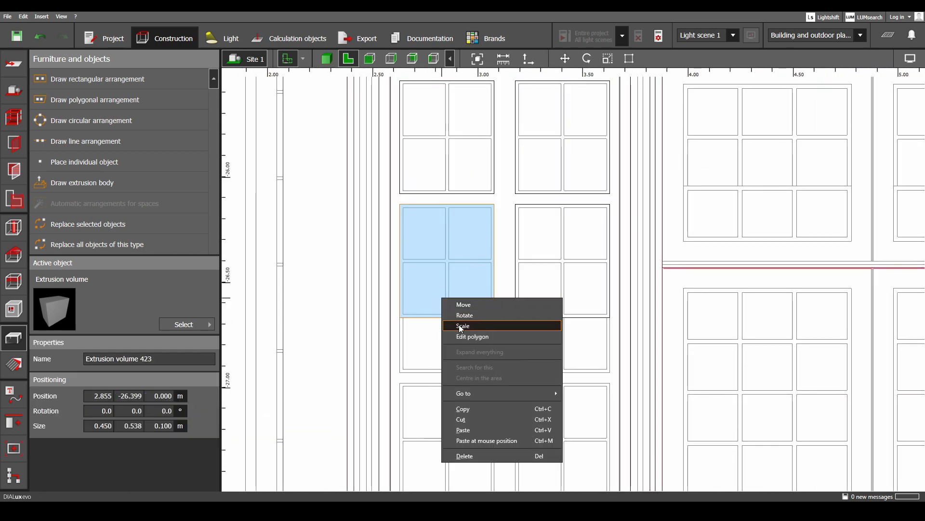
click(459, 325)
drag(448, 319, 449, 374)
right_click(541, 315)
click(558, 343)
drag(563, 318, 563, 373)
- Copy the pair of second-row panel volumes onto the third and fourth rows of W1
ctrl+click(462, 297)
scroll(462, 297, down, 2)
middle_drag(462, 297, 471, 194)
right_click(473, 202)
click(489, 208)
ctrl+drag(500, 138, 499, 261)
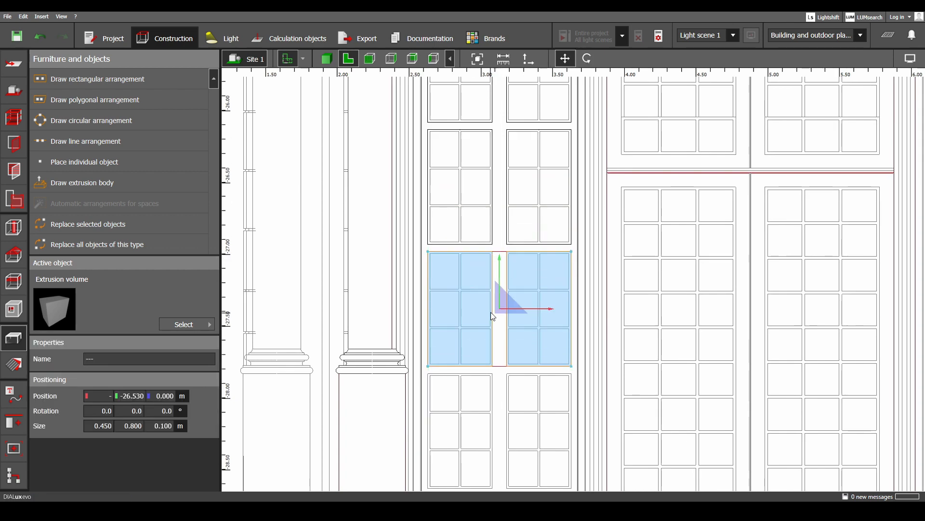
middle_drag(490, 311, 500, 165)
key(ctrl+s)
ctrl+drag(511, 114, 514, 236)
- Select all eight glazing panel volumes of W1 and duplicate them in place
scroll(534, 213, down, 2)
middle_drag(546, 182, 533, 328)
ctrl+click(530, 326)
ctrl+click(479, 309)
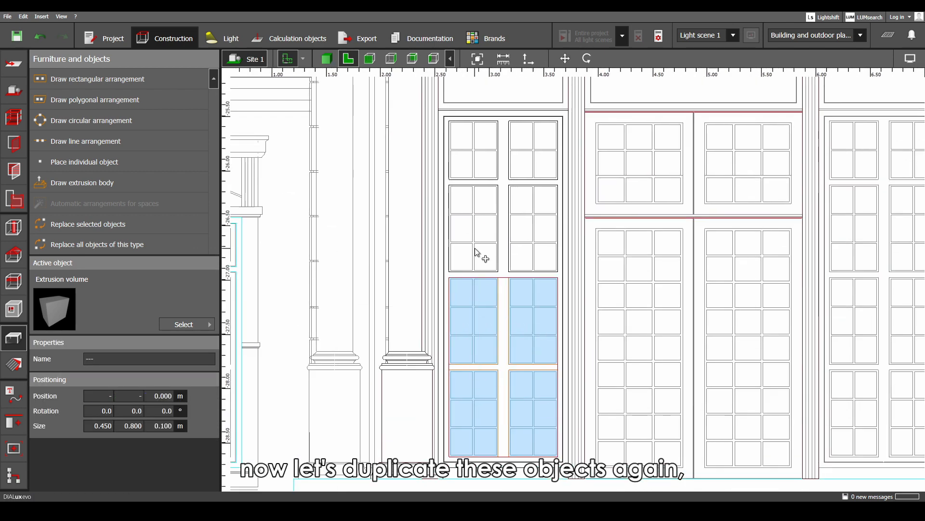
ctrl+click(476, 241)
ctrl+click(518, 217)
ctrl+click(534, 160)
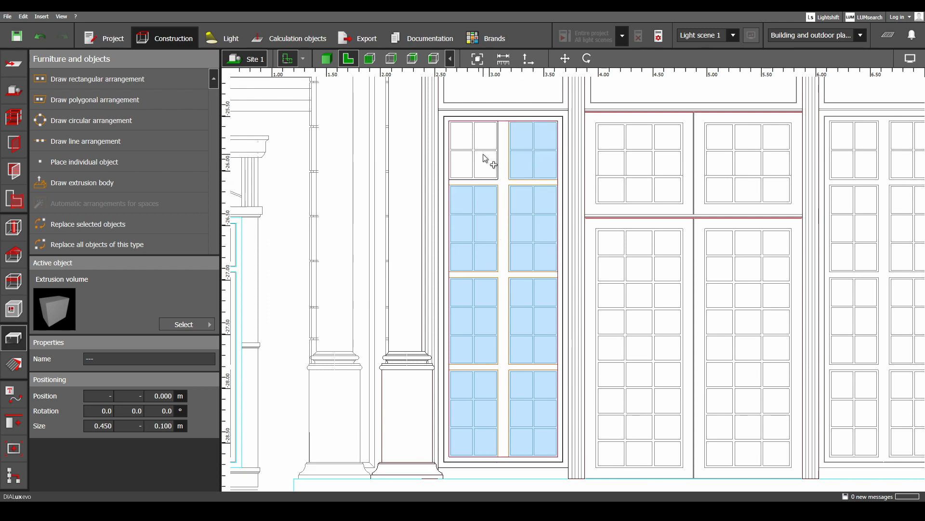
ctrl+click(488, 159)
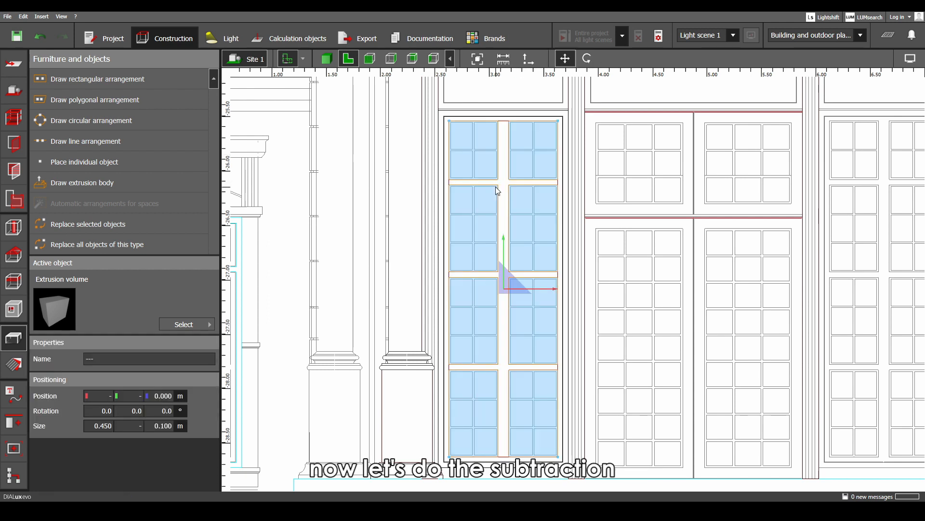
- Subtract the eight duplicated panel volumes from the inner W1 volume to form the inner frame
ctrl+click(506, 182)
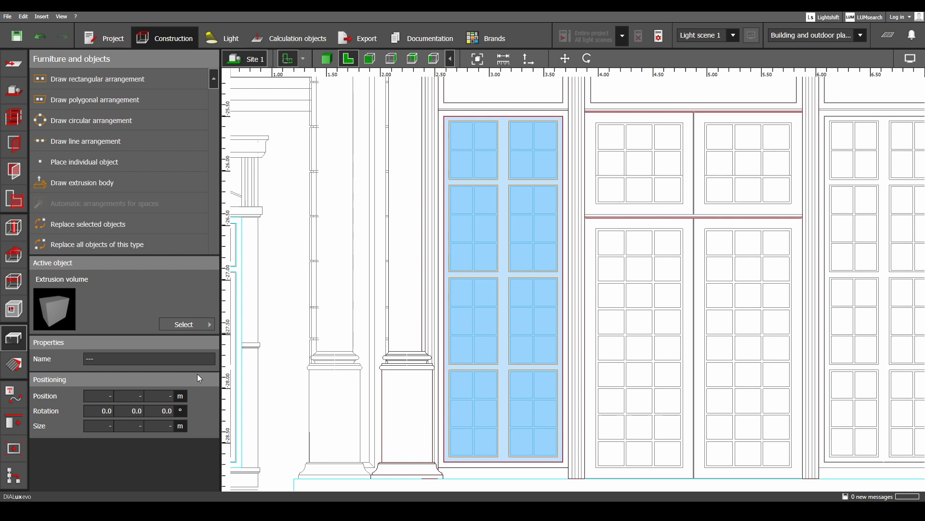
click(15, 423)
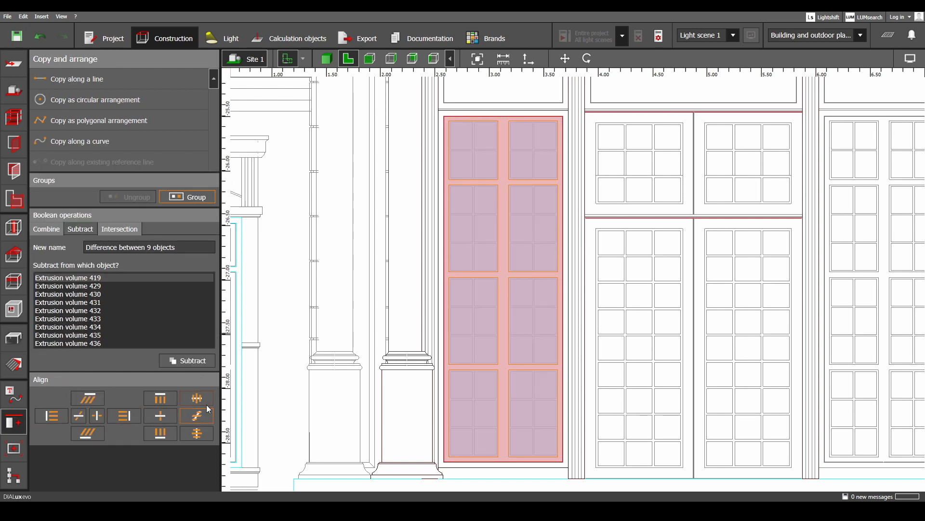
click(186, 365)
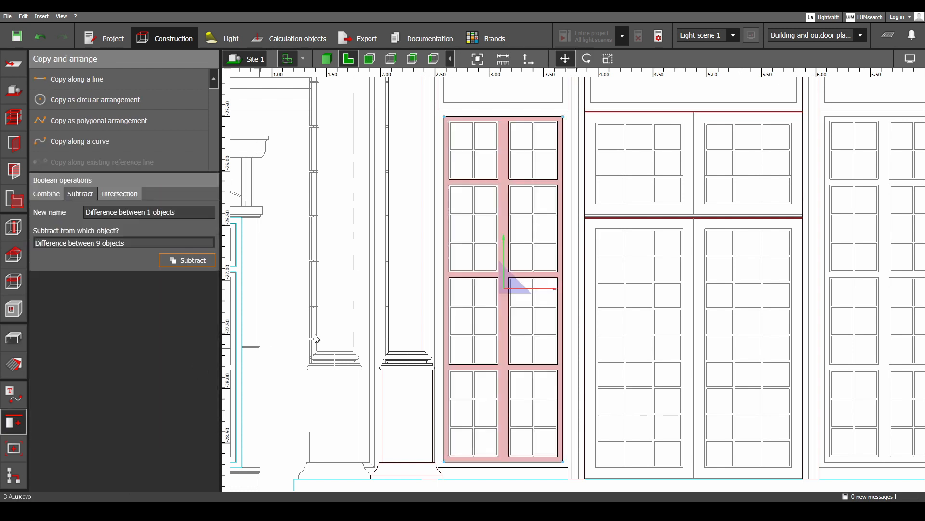
- Select the eight remaining glazing panel volumes of W1 and set their height to 0.030 m
click(482, 218)
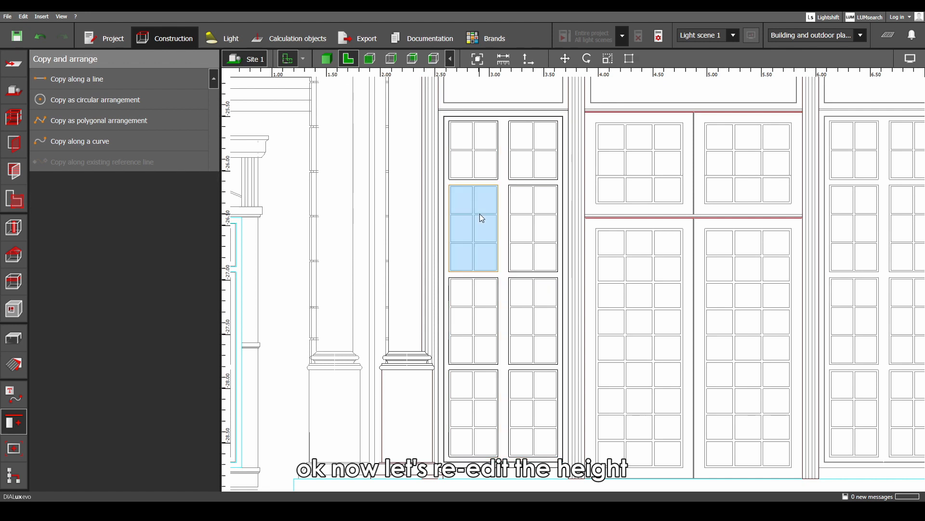
ctrl+click(541, 223)
ctrl+click(542, 147)
ctrl+click(475, 154)
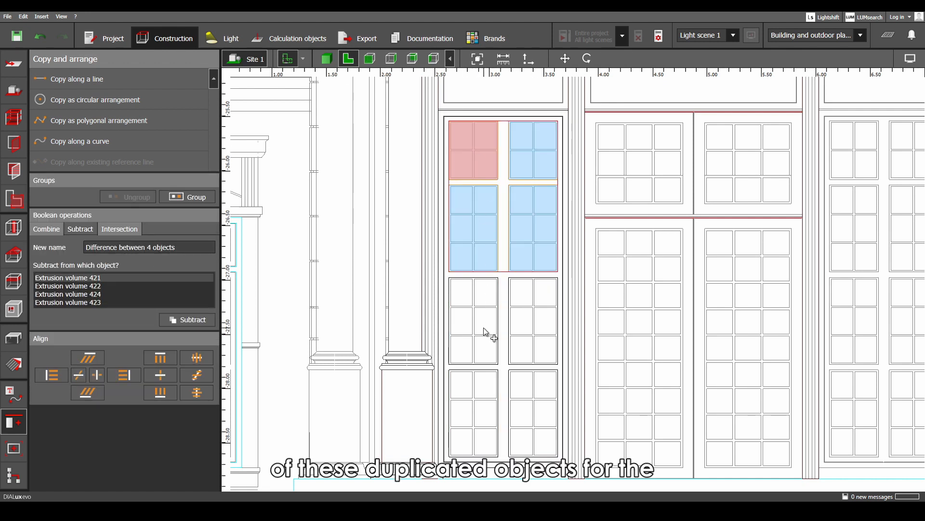
ctrl+click(477, 319)
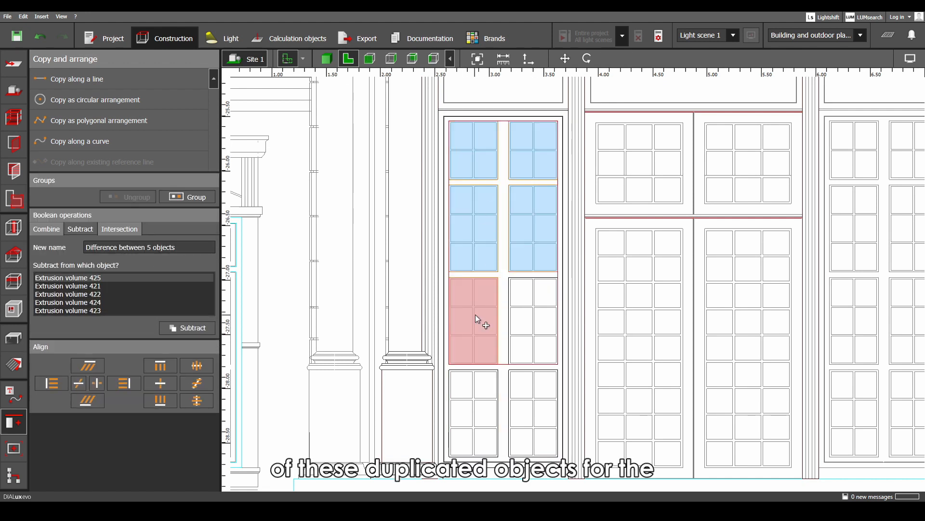
ctrl+click(530, 318)
ctrl+click(526, 389)
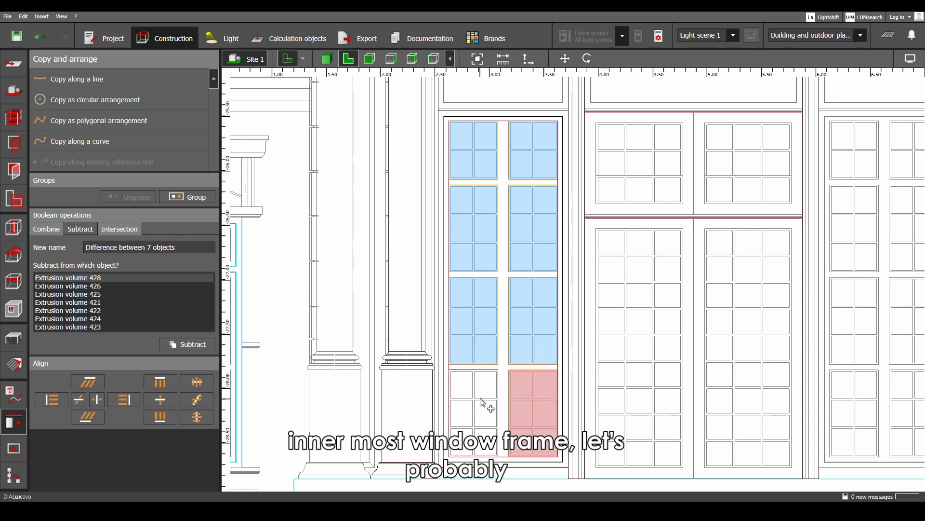
ctrl+click(486, 400)
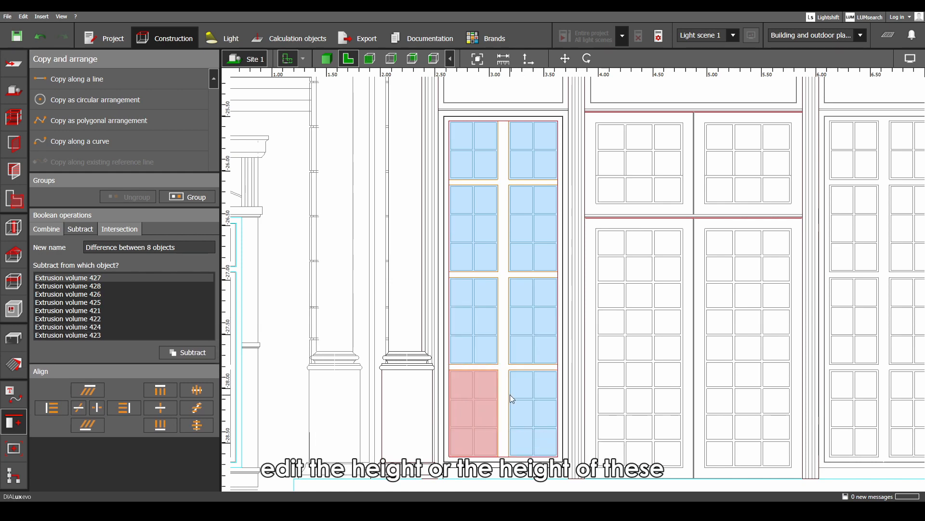
scroll(510, 394, down, 5)
scroll(513, 392, up, 3)
scroll(514, 393, up, 2)
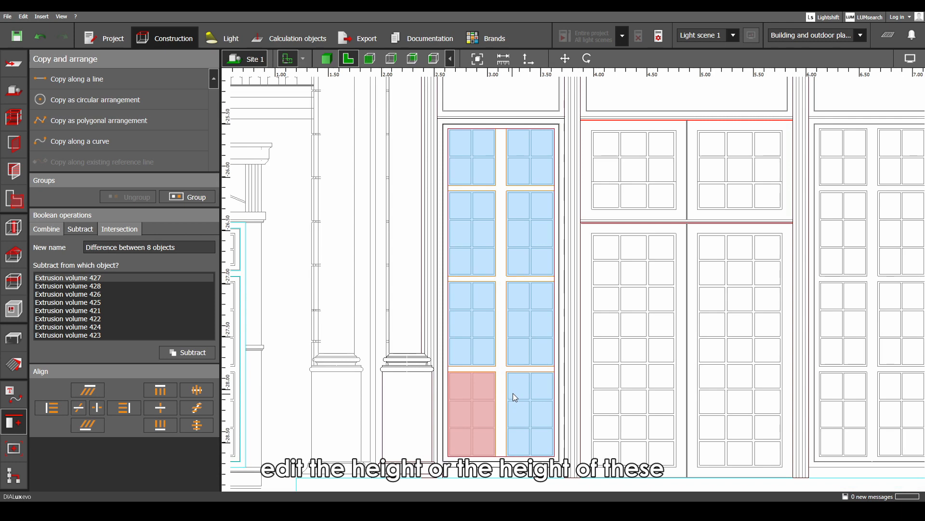
click(13, 338)
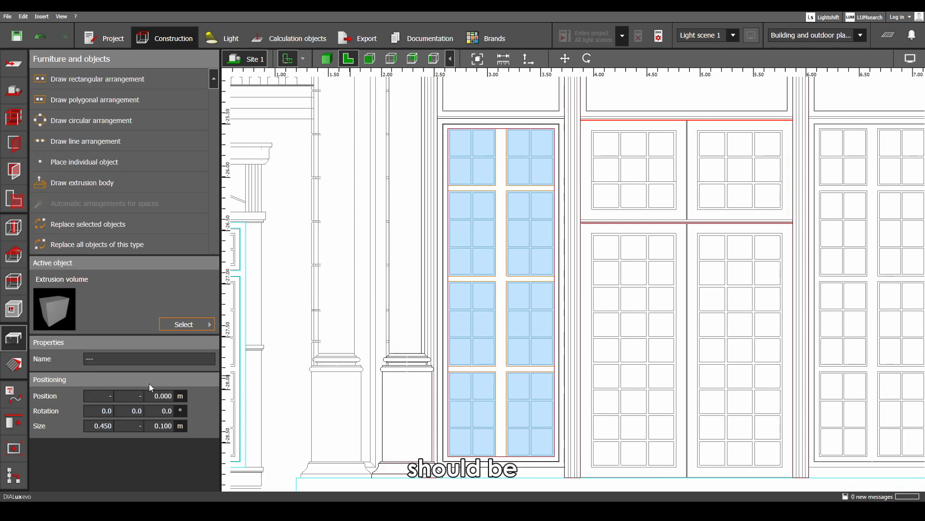
click(168, 426)
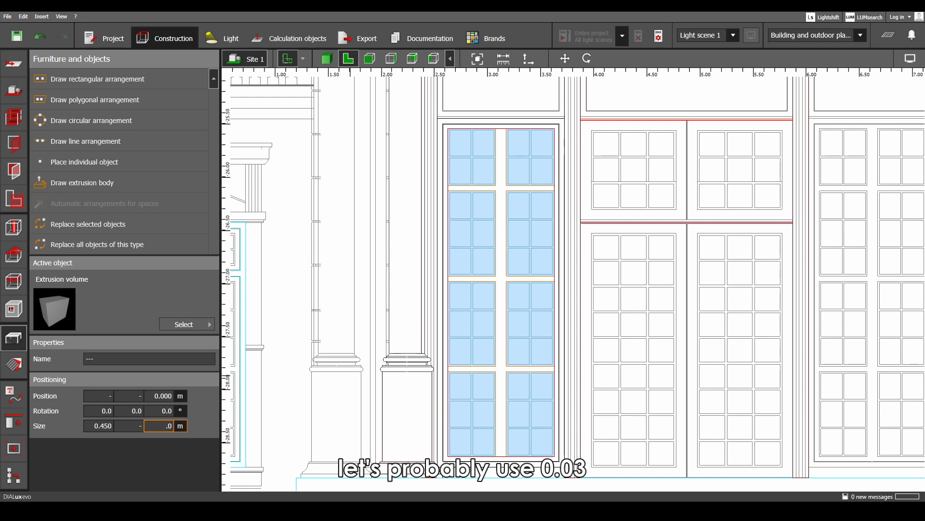
text(.03)
key(Return)
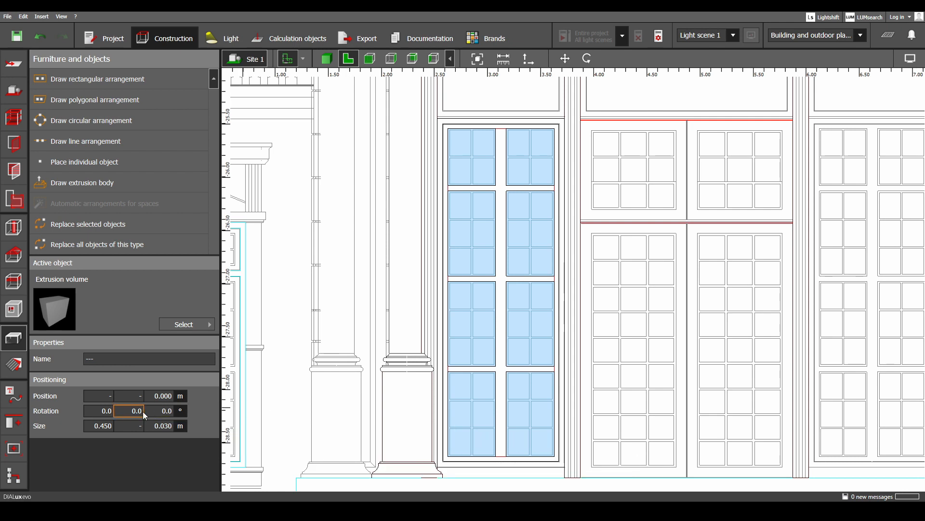
- Set the eight panel volumes' Z position to 0.010 m and shift a duplicate set sideways over the door
click(171, 397)
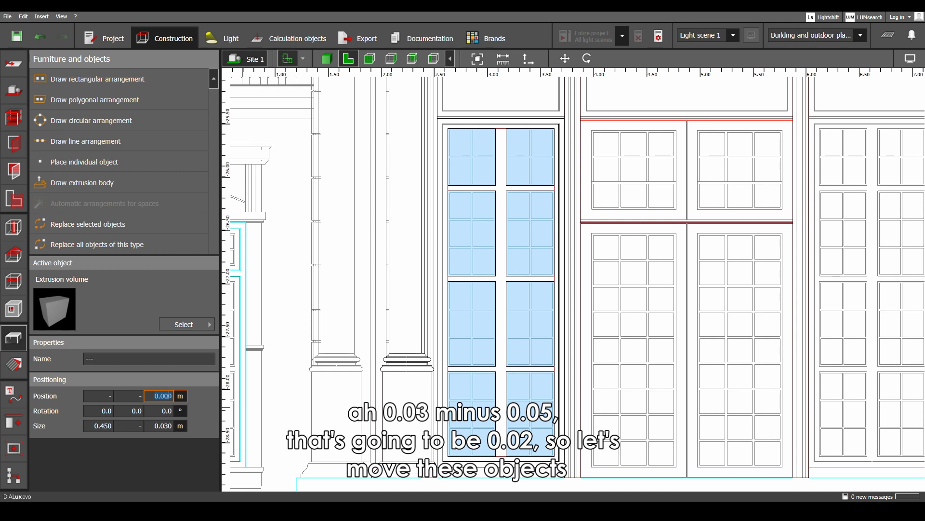
key(BackSpace)
text(.0)
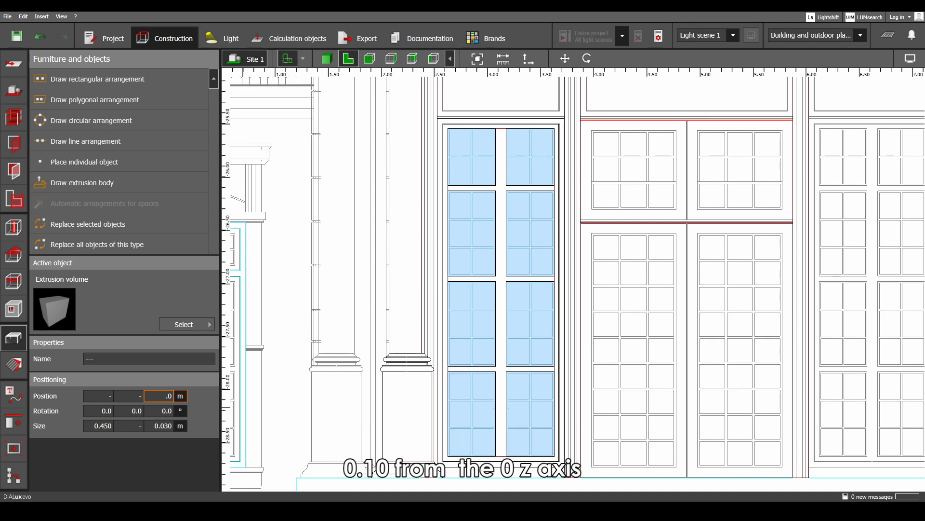
text(1)
key(Return)
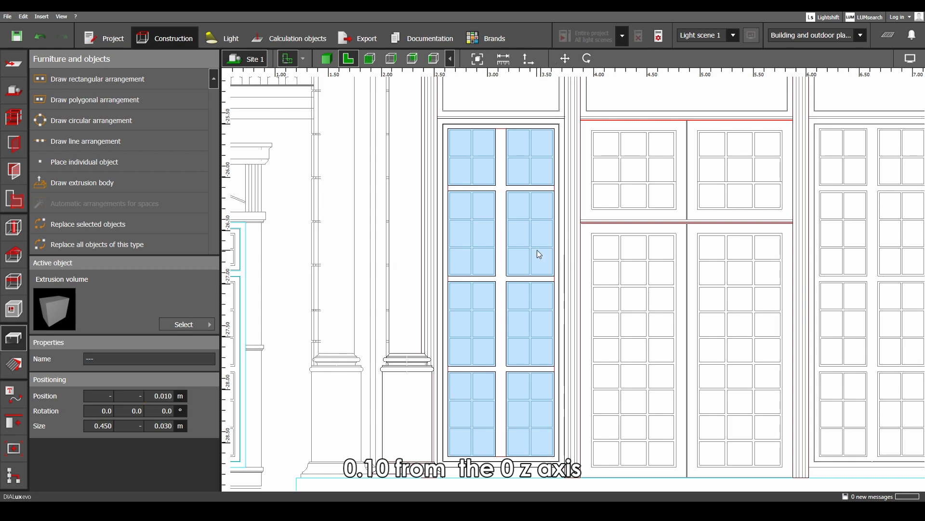
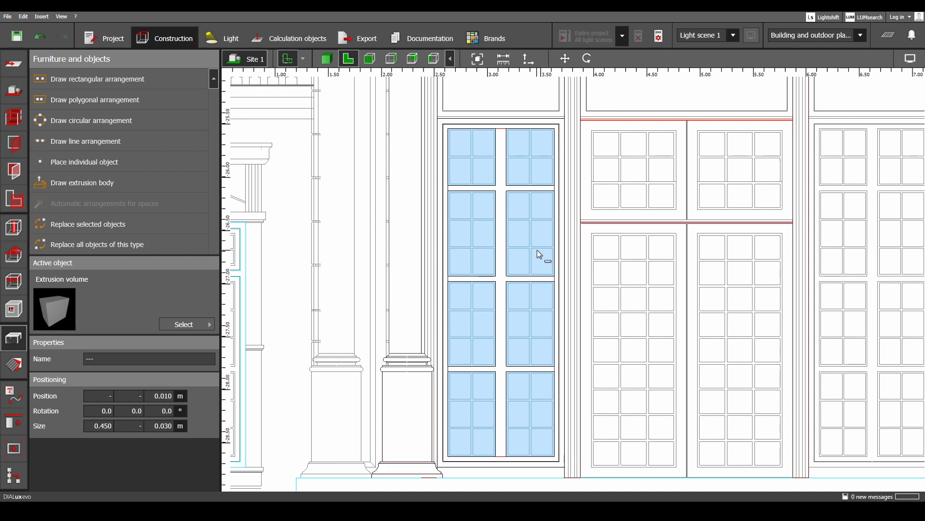
click(537, 250)
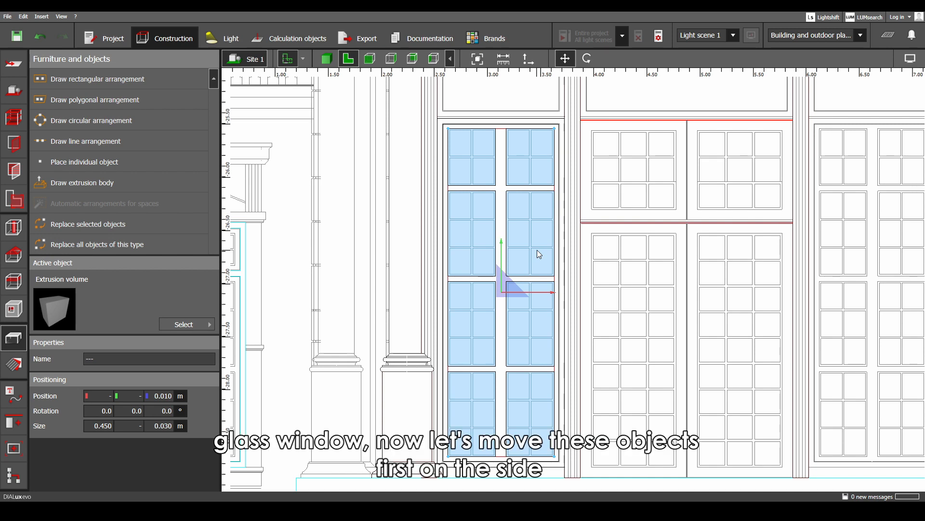
drag(549, 292, 704, 292)
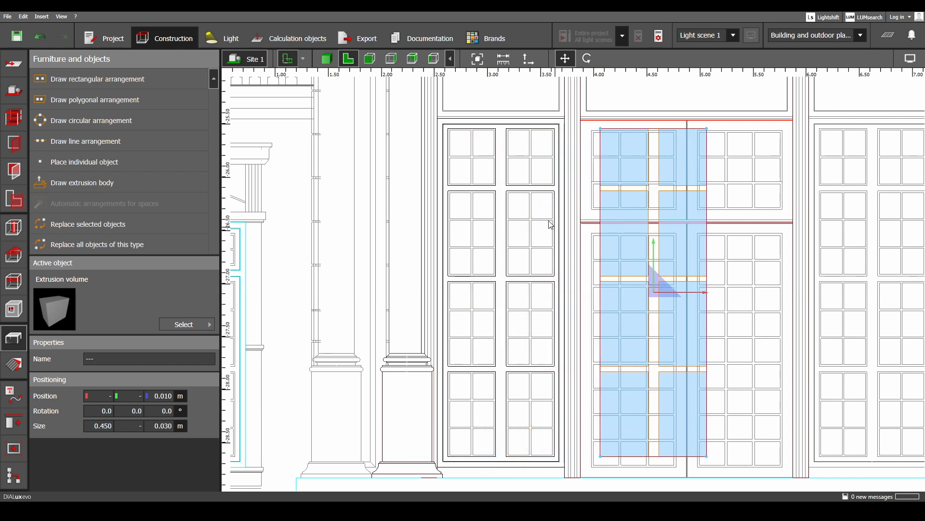
- Duplicate the upper-left panel volume of W1 and scale the copy to its first pane, about 0.203 by 0.247 m
click(527, 151)
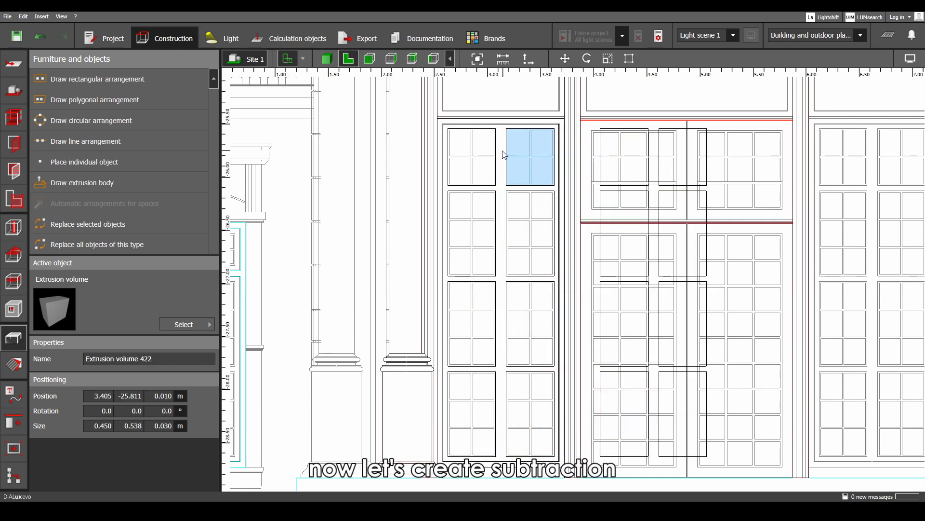
click(484, 155)
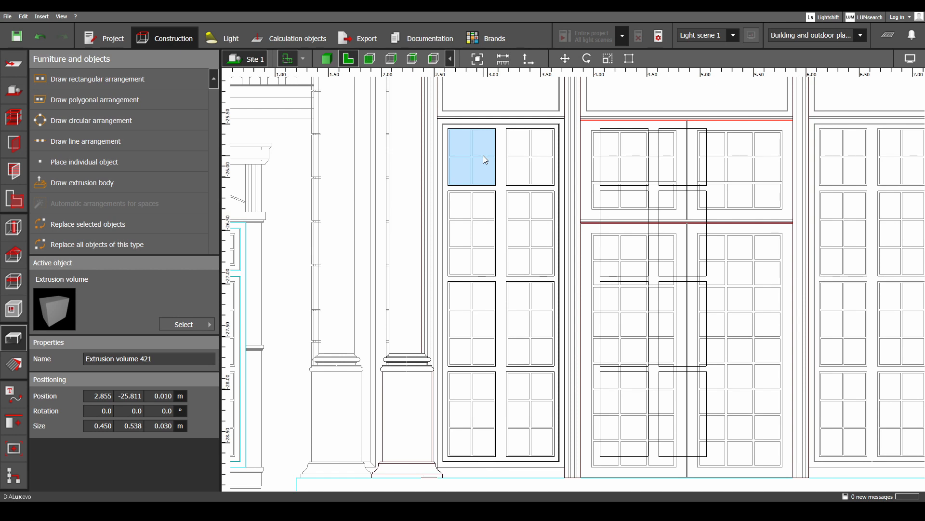
key(ctrl+c)
key(ctrl+v)
scroll(483, 155, up, 3)
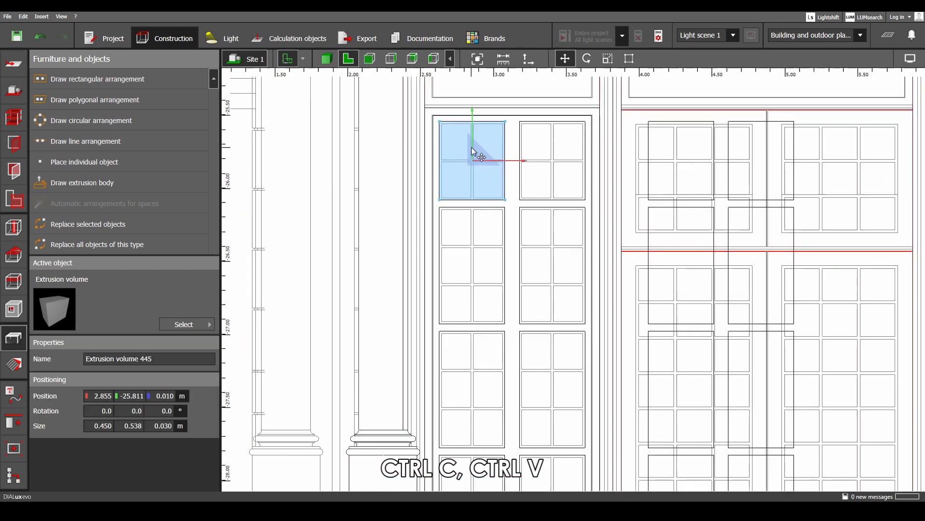
right_click(481, 135)
click(507, 162)
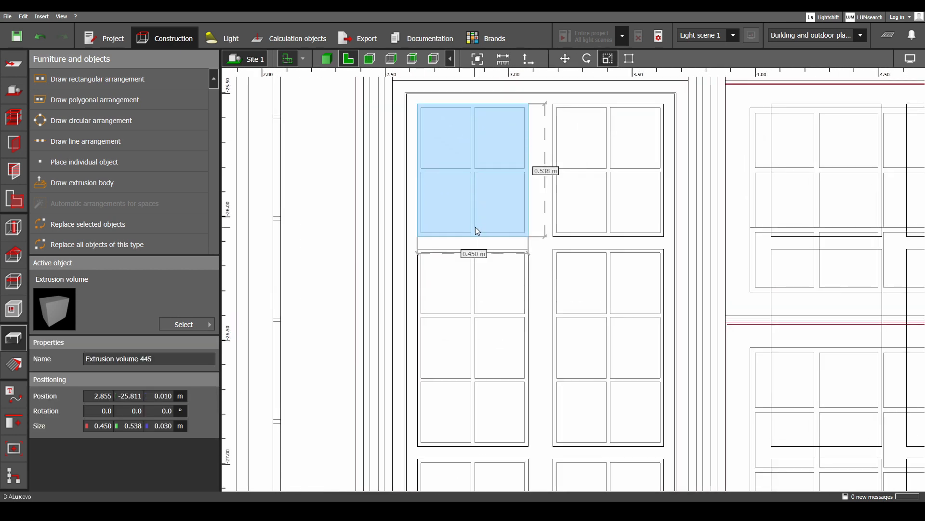
drag(476, 237, 477, 172)
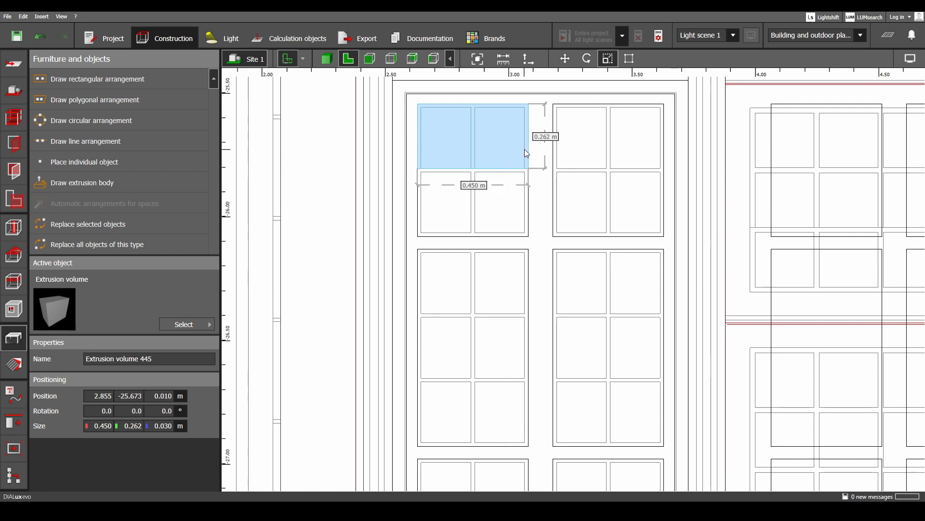
drag(530, 151, 479, 171)
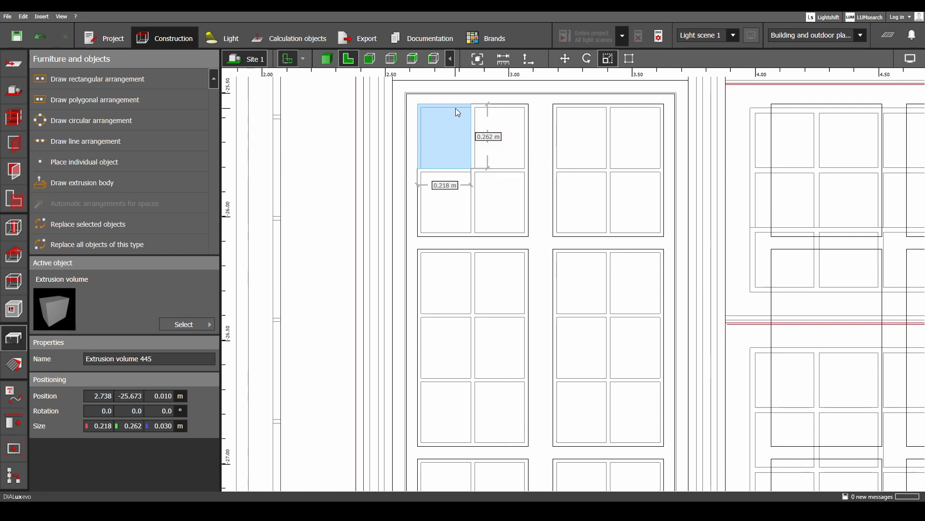
drag(456, 106, 456, 110)
drag(416, 138, 419, 138)
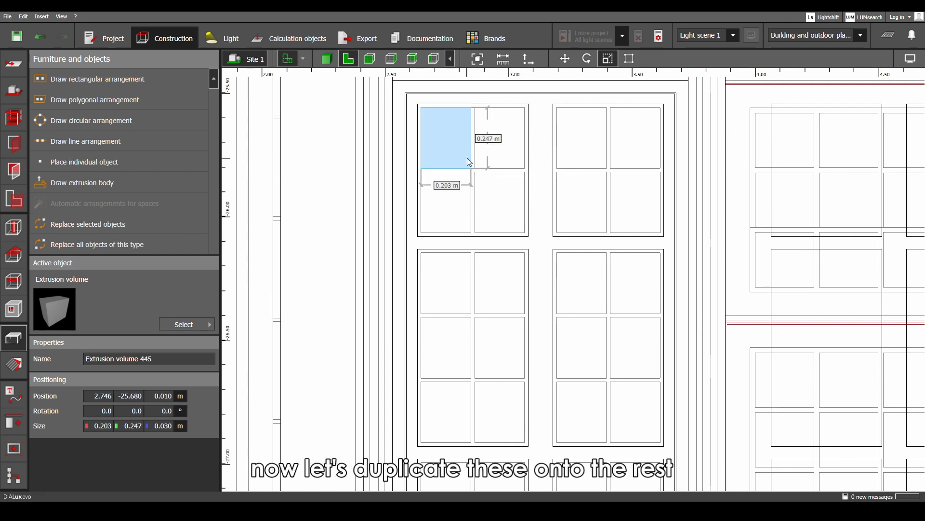
- Duplicate the pane volume and move the copy onto the adjacent pane in the same top row
key(ctrl+c)
key(ctrl+v)
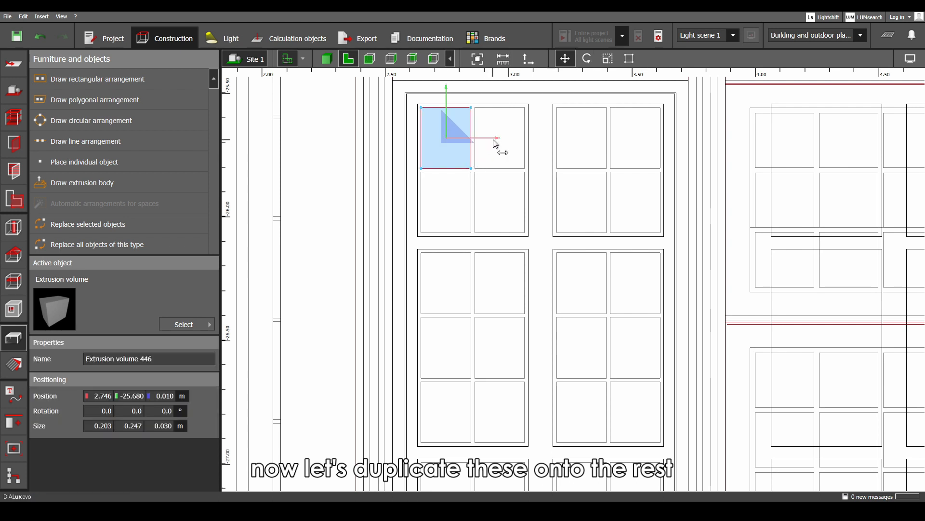
drag(496, 144, 552, 147)
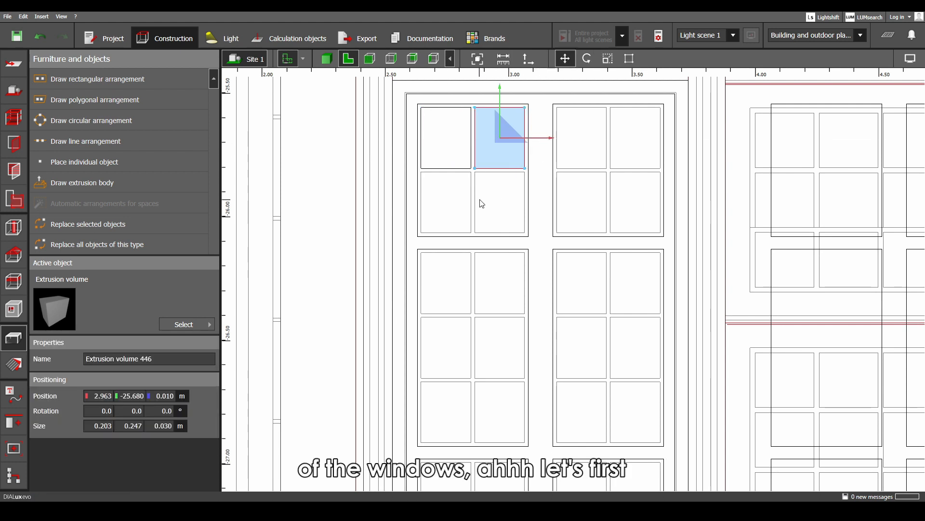
- Set the two pane volumes' height to 0.100 m and their Z position to 0
ctrl+click(452, 146)
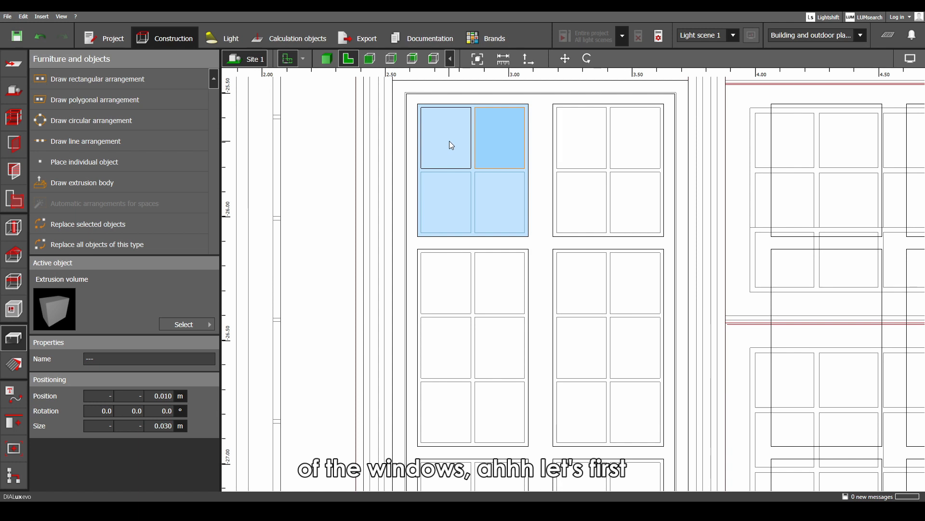
click(449, 141)
ctrl+click(505, 146)
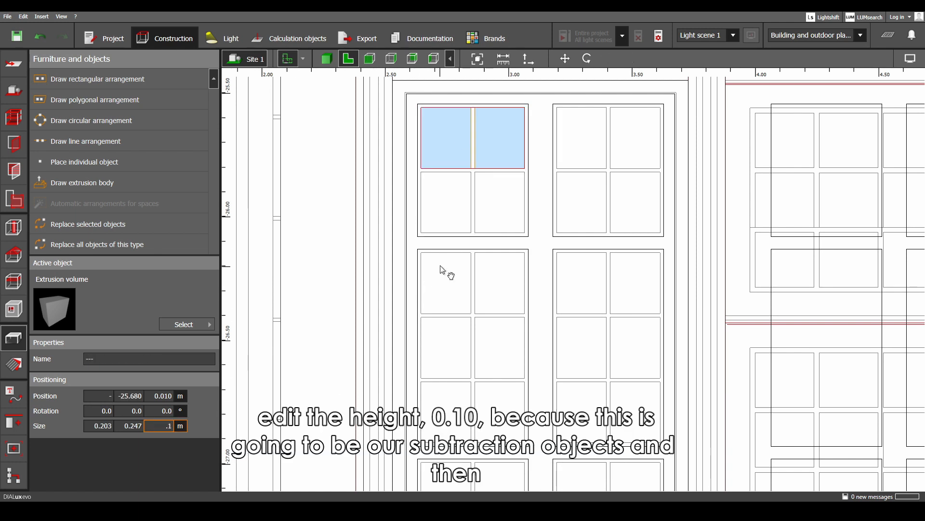
text(.1)
key(Return)
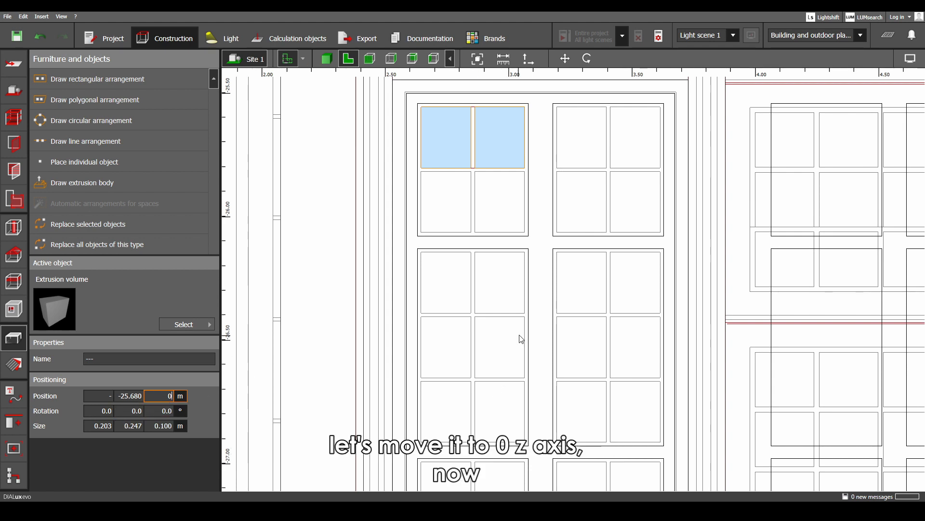
key(Return)
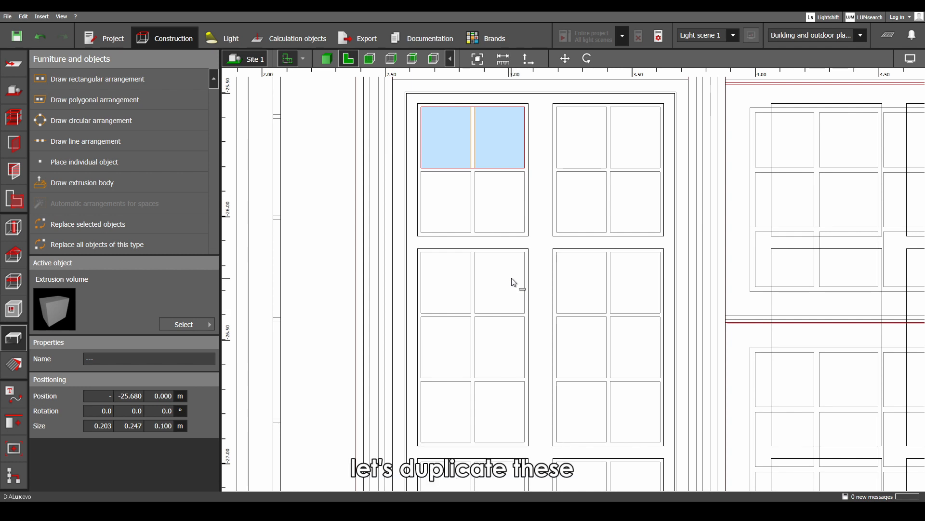
- Copy the pane pair onto the neighbouring top panel, and copy all four volumes onto the pane row below
key(ctrl+v)
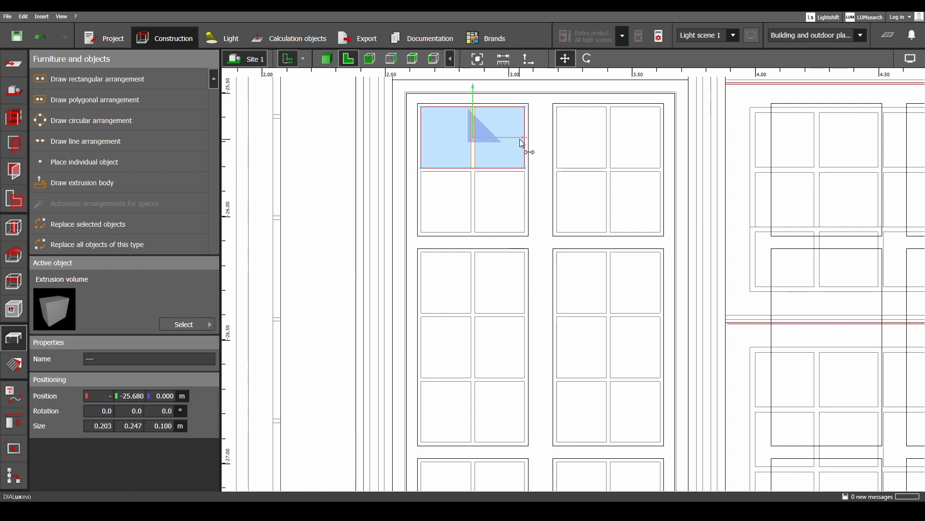
drag(522, 140, 659, 148)
ctrl+click(492, 146)
ctrl+click(453, 148)
key(ctrl+c)
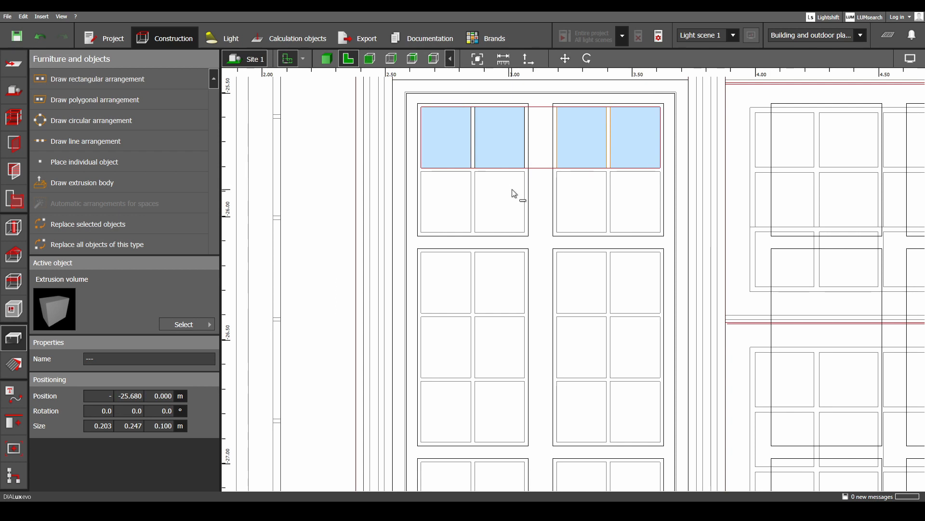
key(ctrl+v)
drag(541, 87, 560, 252)
- Copy the eight pane volumes of the top panels onto the upper two pane rows of the second-row panels
ctrl+click(501, 145)
ctrl+click(455, 142)
ctrl+click(584, 139)
ctrl+click(630, 141)
scroll(569, 209, down, 3)
key(ctrl+c)
key(ctrl+v)
middle_drag(541, 330, 539, 294)
- Copy the four middle pane volumes of the second-row panels down onto their lowest pane row
click(512, 293)
ctrl+click(474, 292)
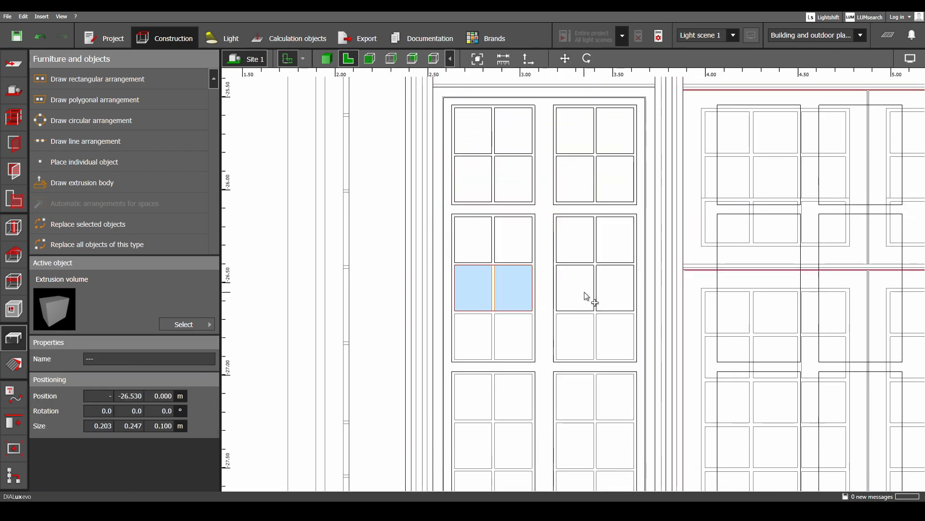
ctrl+click(583, 294)
ctrl+click(606, 290)
key(ctrl+c)
key(ctrl+v)
drag(545, 243, 550, 292)
- Select all twelve pane volumes of the second-row panels and copy them onto the third-row panels
ctrl+click(511, 280)
ctrl+click(478, 275)
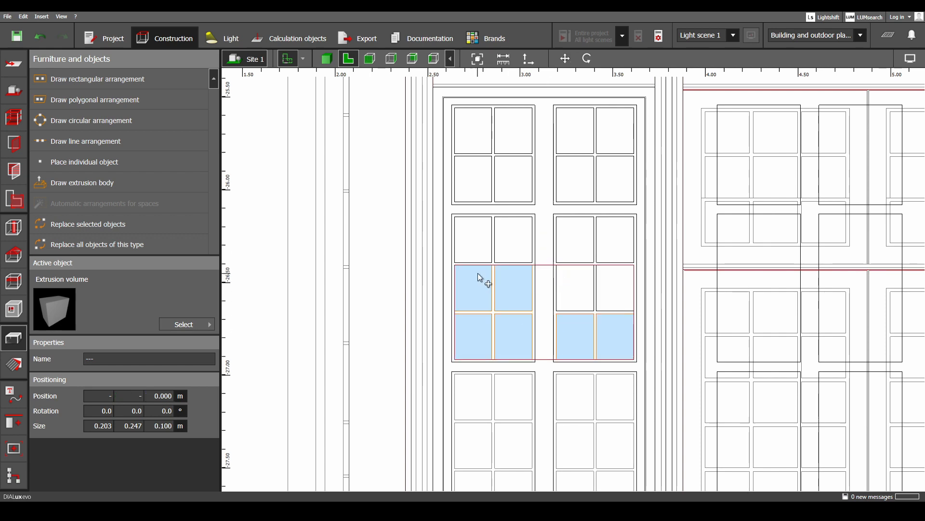
ctrl+click(476, 243)
ctrl+click(512, 242)
ctrl+click(572, 245)
ctrl+click(572, 281)
scroll(605, 331, down, 2)
middle_drag(606, 348, 606, 231)
key(ctrl+c)
key(ctrl+v)
scroll(582, 206, up, 2)
drag(556, 127, 560, 277)
- Place another copy of the twelve pane volumes on the fourth-row panels of W1
scroll(558, 344, down, 2)
middle_drag(558, 345, 565, 232)
key(ctrl+v)
scroll(566, 232, up, 2)
drag(568, 163, 577, 299)
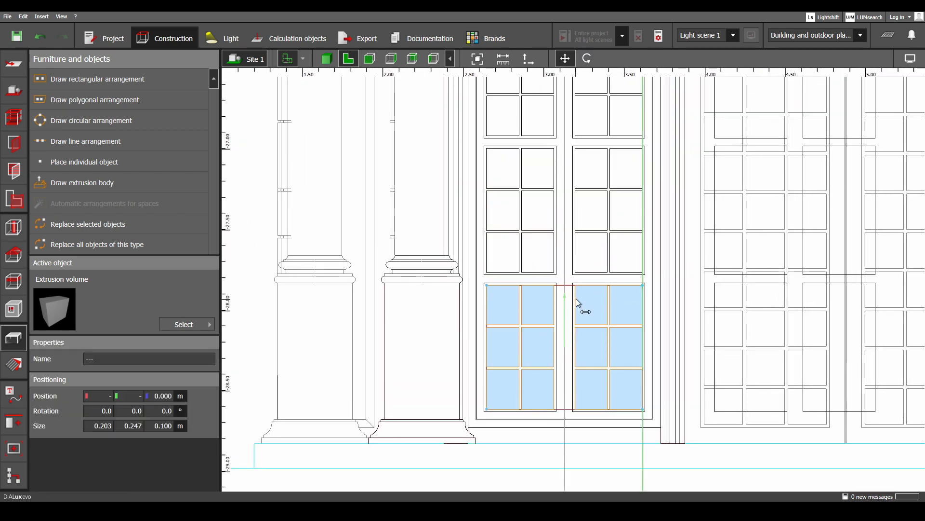
- Extend the selection to the pane volumes in the upper three panel rows of W1
scroll(578, 294, down, 2)
middle_drag(590, 272, 615, 396)
scroll(603, 352, down, 1)
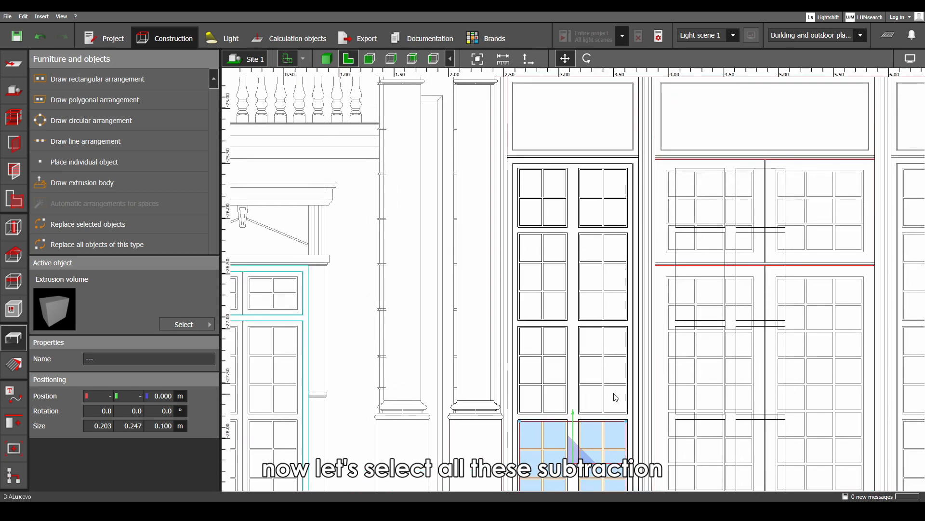
drag(626, 413, 586, 167)
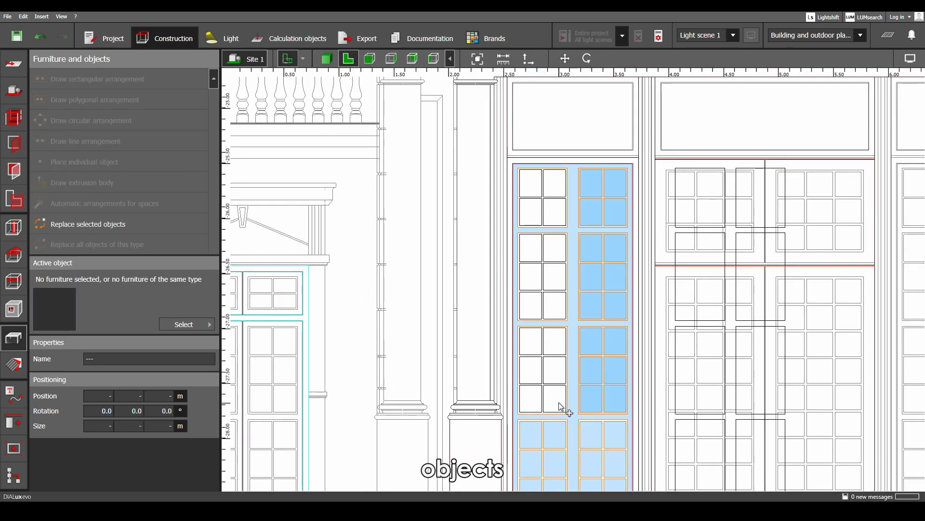
drag(559, 402, 530, 186)
scroll(544, 215, up, 3)
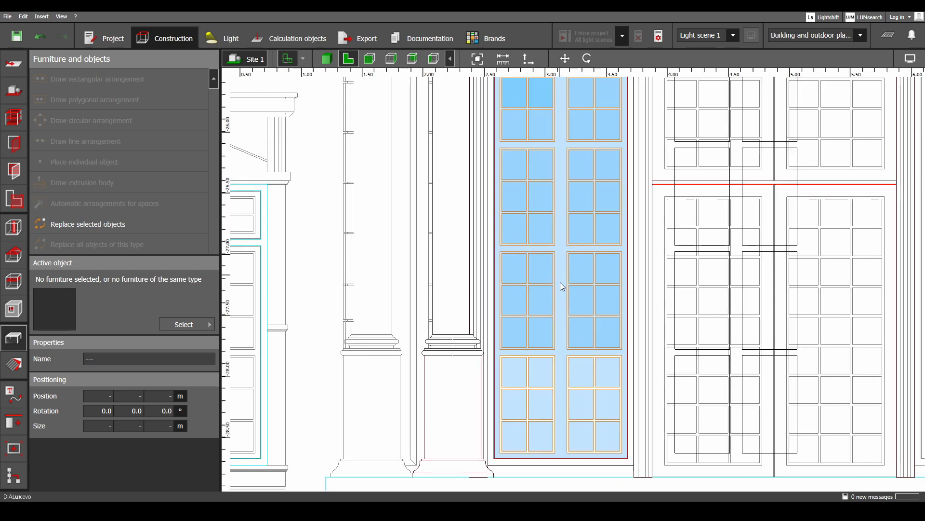
- Remove W1's outer frame and glazing panels from the selection, keeping only the pane volumes selected
click(563, 332)
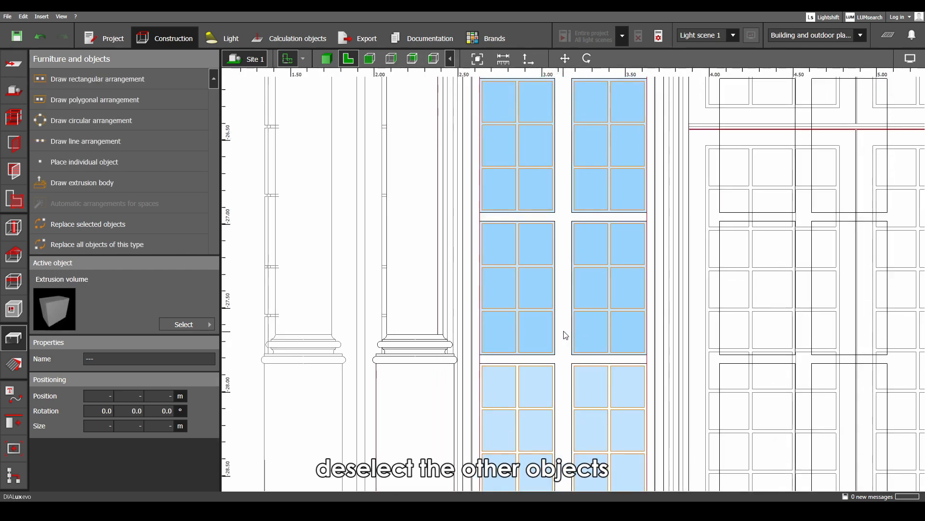
scroll(562, 332, down, 2)
scroll(547, 312, up, 5)
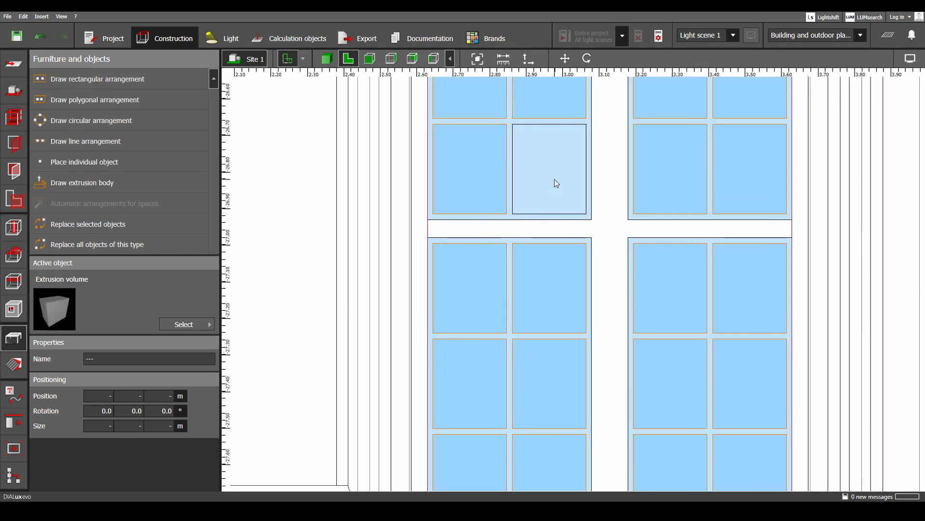
scroll(675, 425, down, 3)
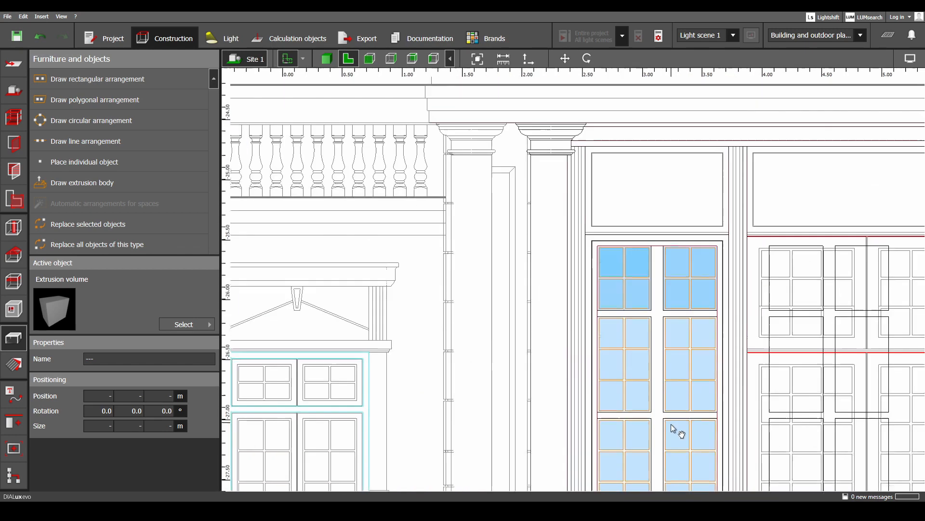
scroll(755, 222, up, 3)
ctrl+click(755, 220)
ctrl+click(770, 242)
scroll(755, 219, up, 2)
ctrl+click(753, 216)
ctrl+click(415, 216)
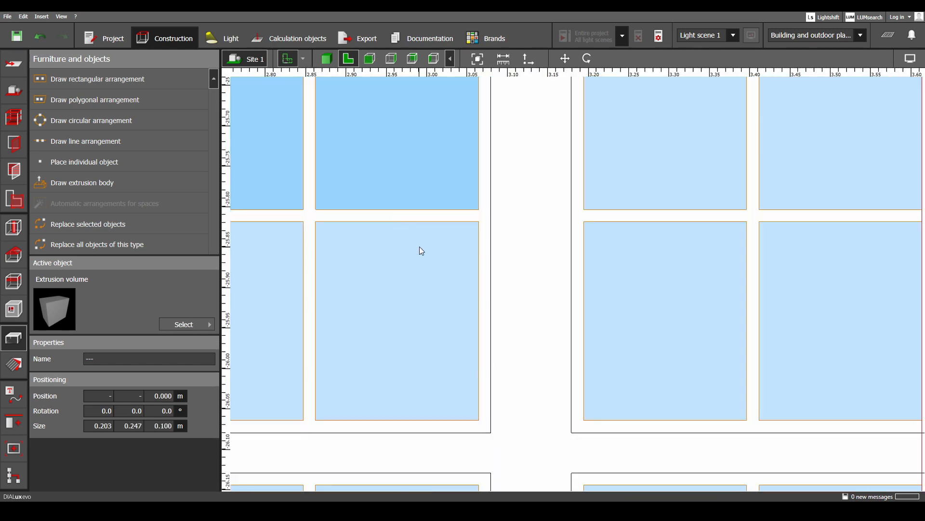
- Combine all selected pane volumes of W1 into one object with the Boolean Combine operation
scroll(460, 267, down, 4)
scroll(469, 309, down, 2)
middle_drag(433, 295, 499, 259)
scroll(498, 257, up, 1)
middle_drag(478, 362, 453, 227)
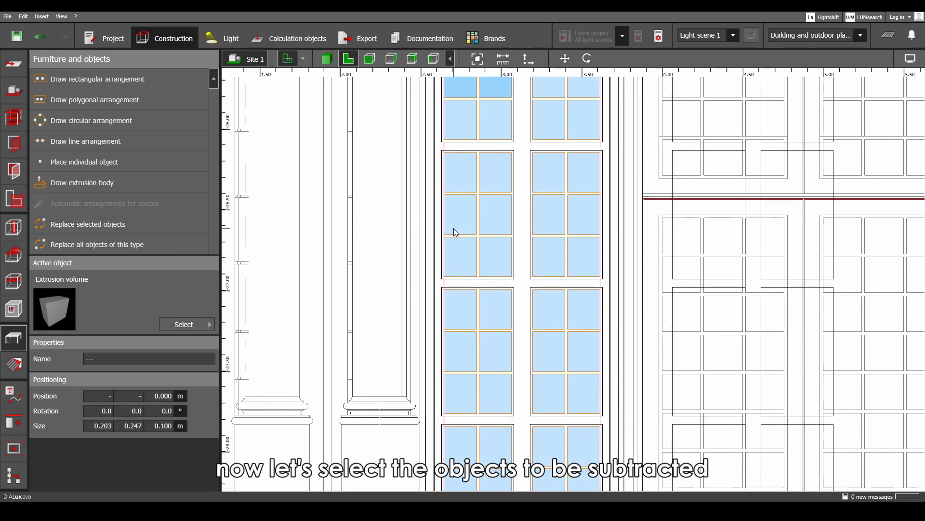
scroll(506, 379, up, 2)
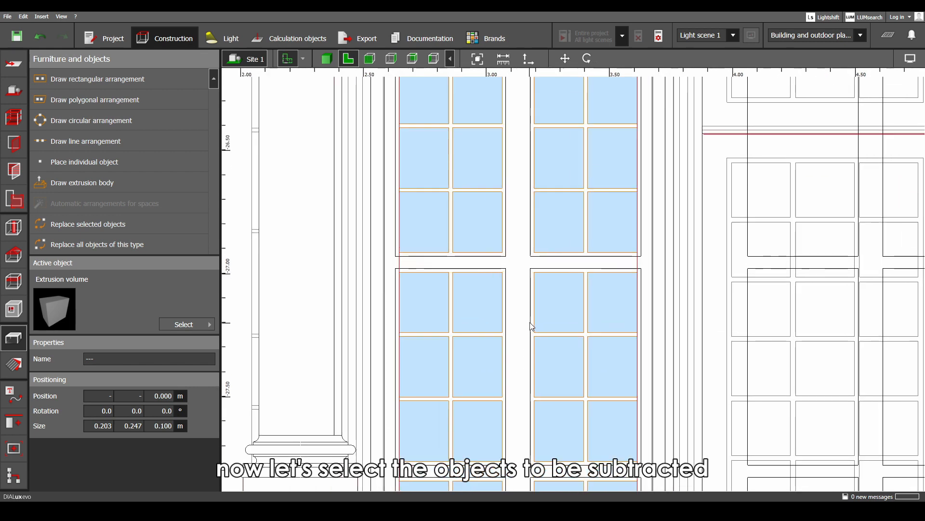
scroll(527, 212, up, 2)
scroll(523, 216, down, 2)
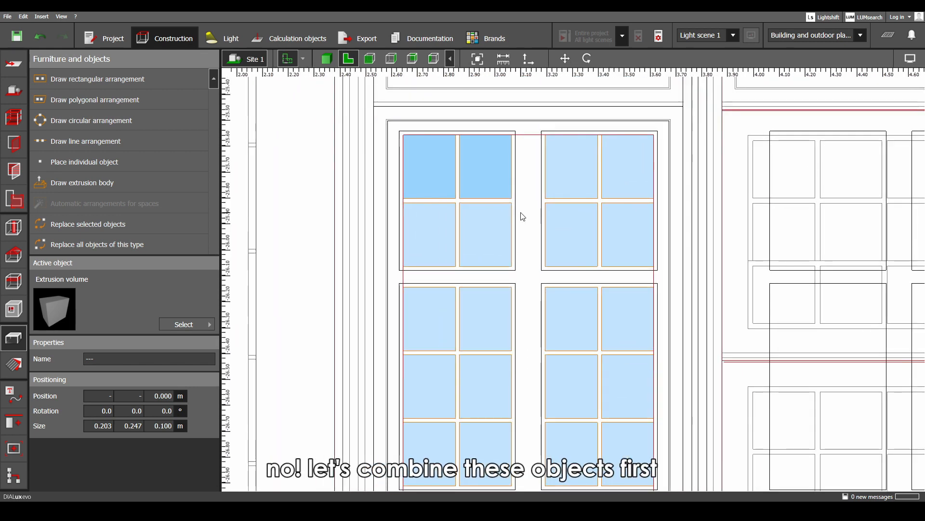
scroll(523, 216, down, 2)
middle_drag(520, 277, 484, 201)
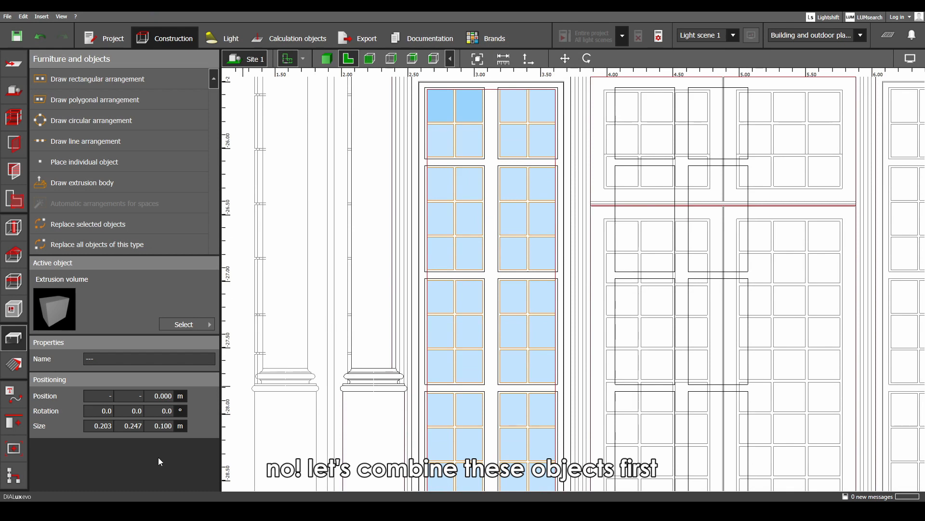
click(15, 423)
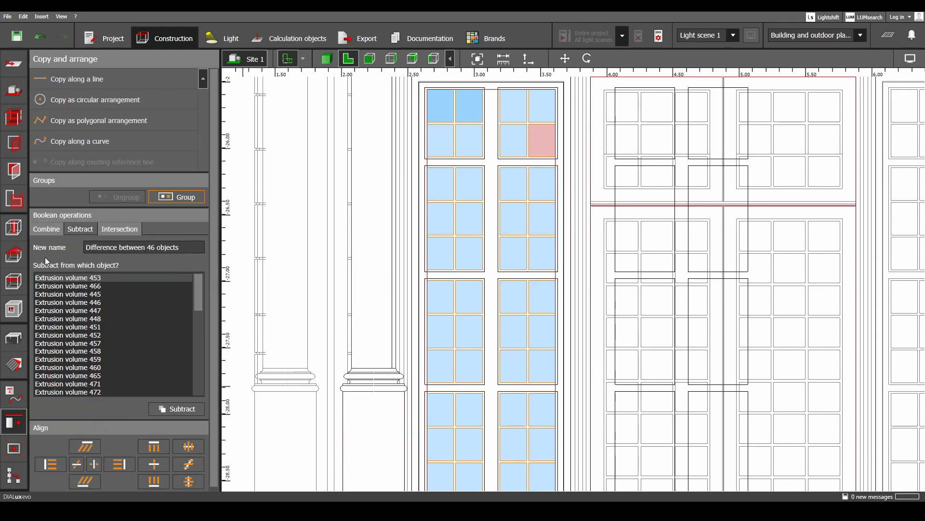
click(46, 232)
click(186, 267)
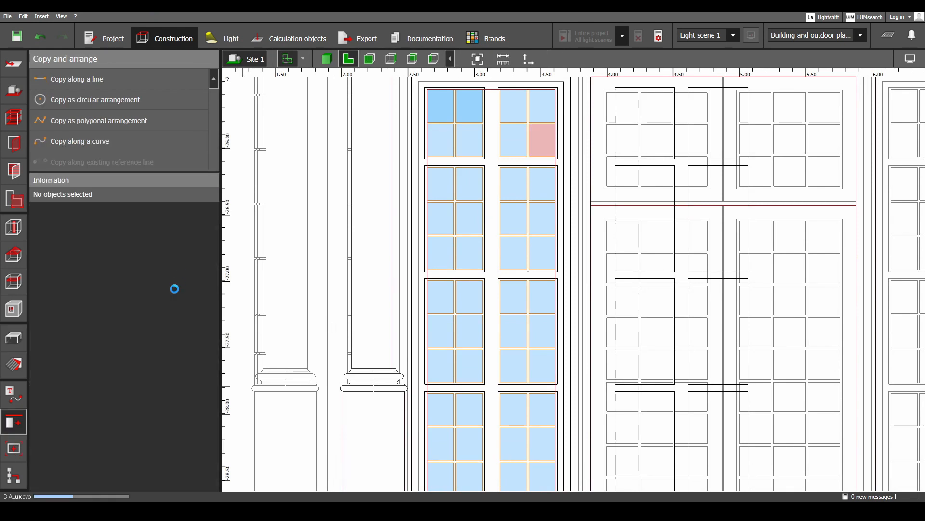
- Select W1's eight glazing panels without the outer frame and combined pane object, and combine them into one object
scroll(436, 275, up, 5)
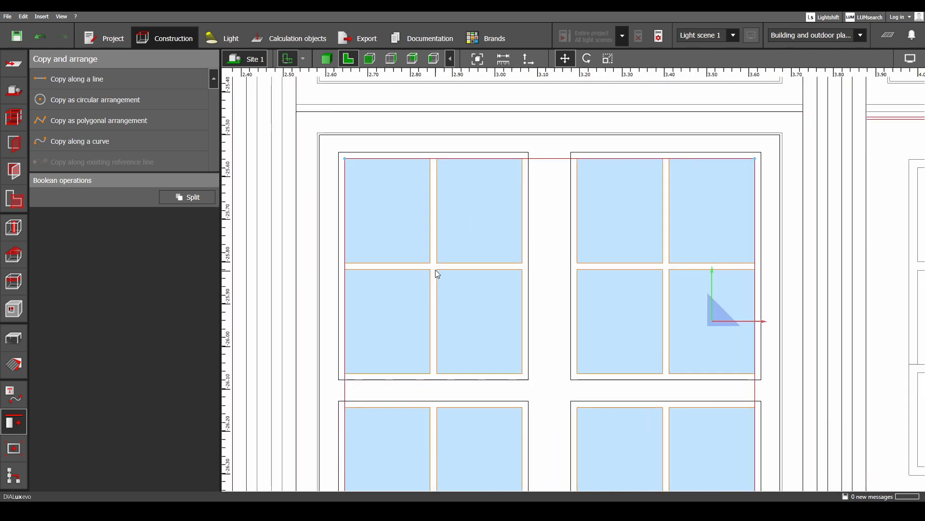
click(435, 268)
scroll(429, 270, up, 3)
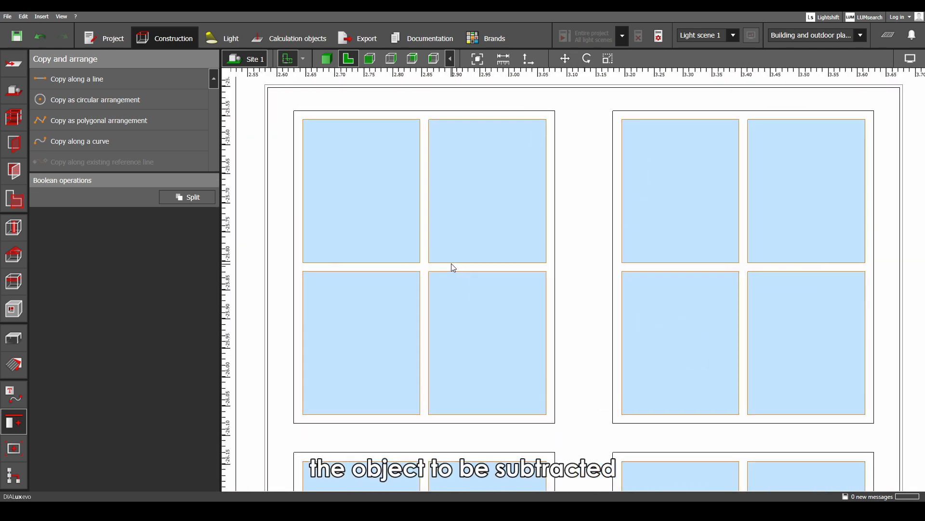
scroll(426, 268, down, 10)
key(ctrl+a)
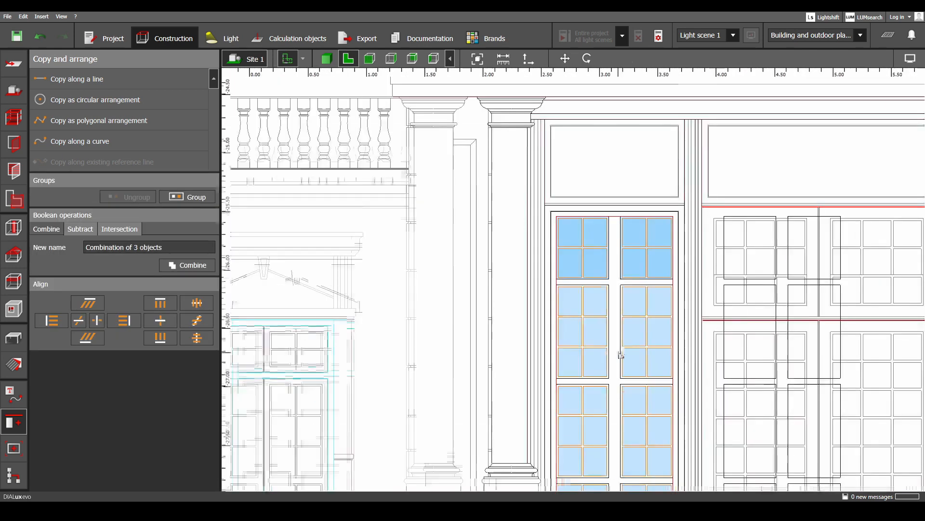
drag(602, 381, 536, 121)
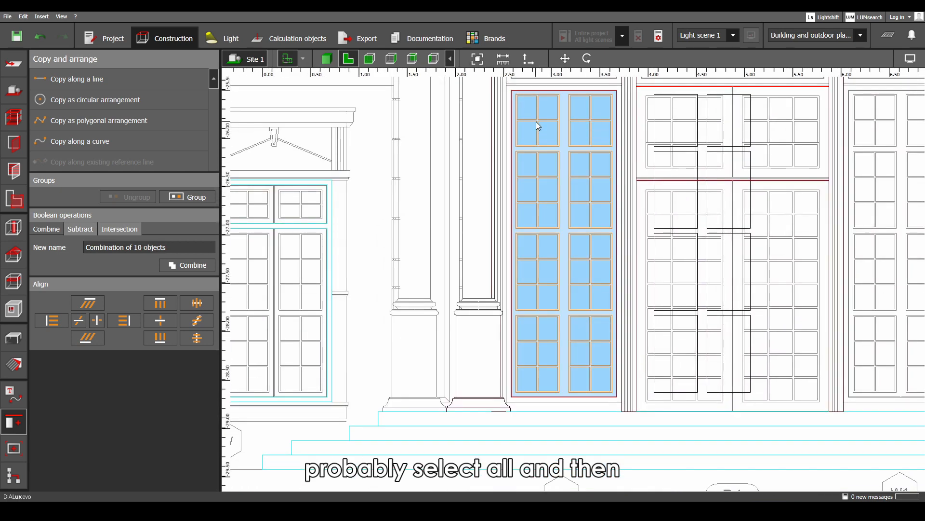
scroll(553, 196, up, 2)
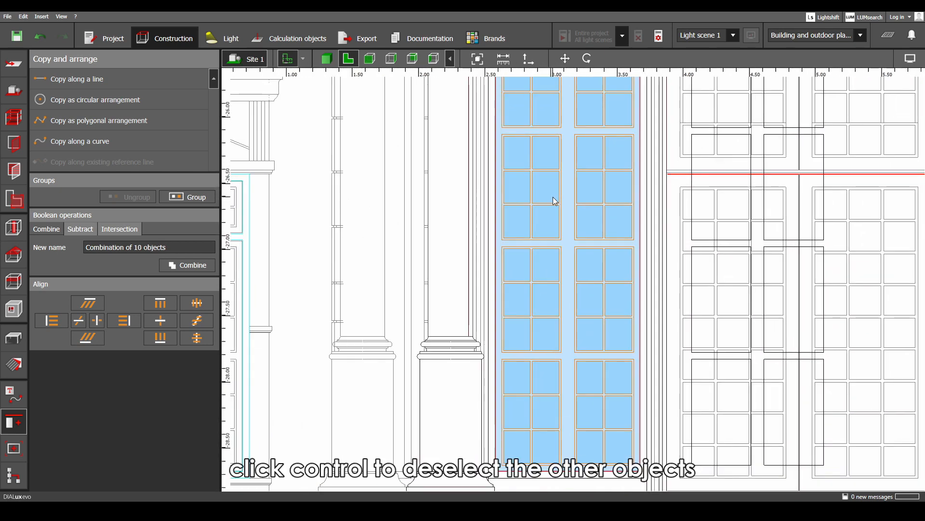
ctrl+click(551, 192)
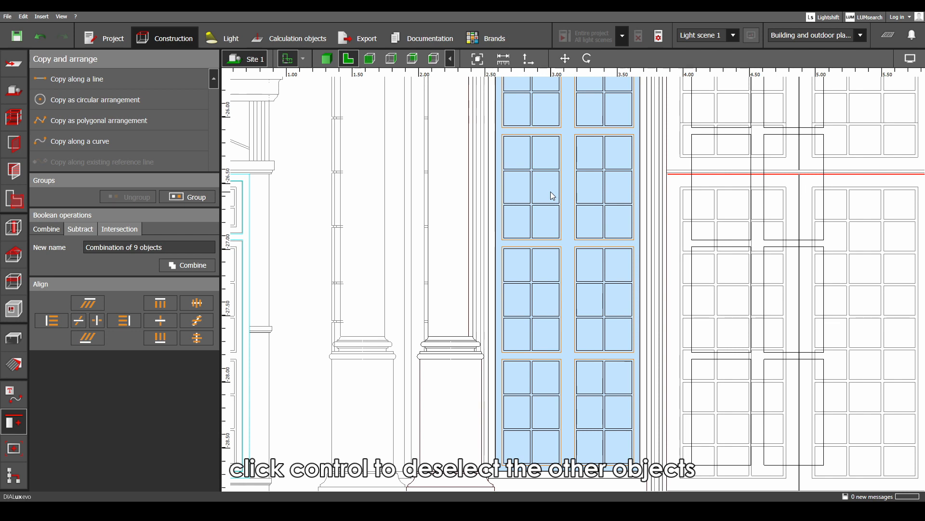
scroll(574, 195, up, 2)
ctrl+click(564, 187)
scroll(563, 187, down, 2)
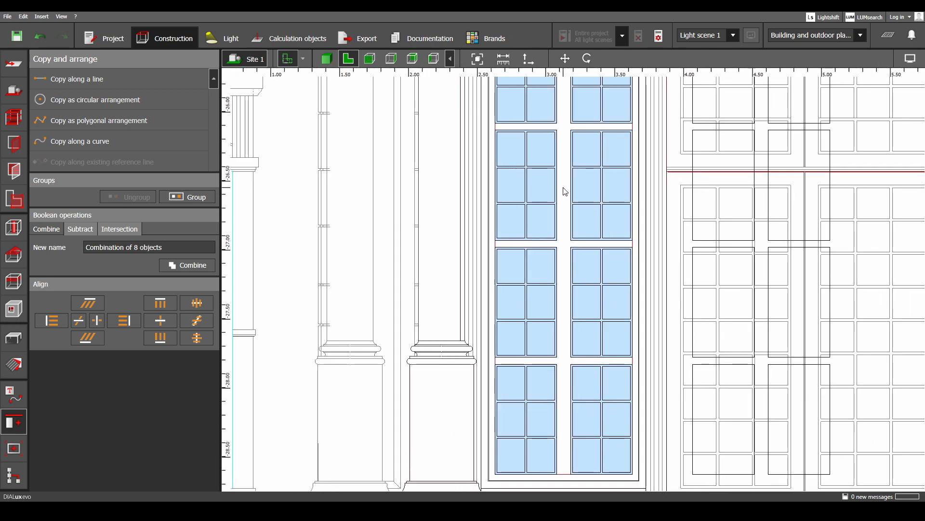
click(190, 263)
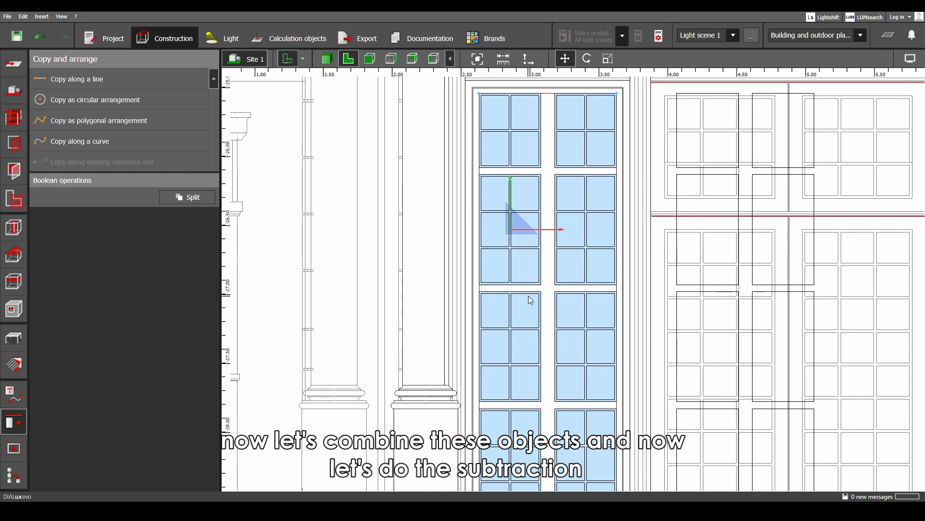
- Subtract the combined pane object from the combined glazing panels of W1 to cut the pane openings
click(530, 263)
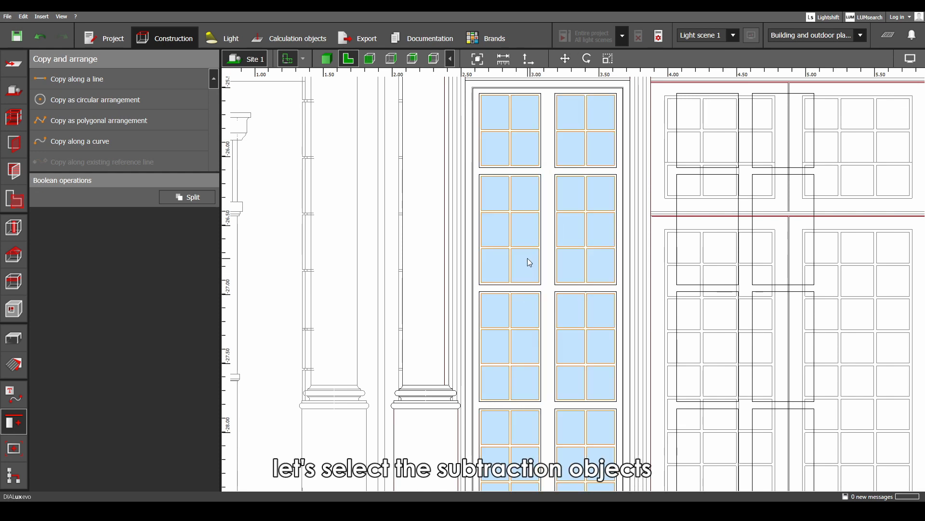
scroll(526, 259, up, 5)
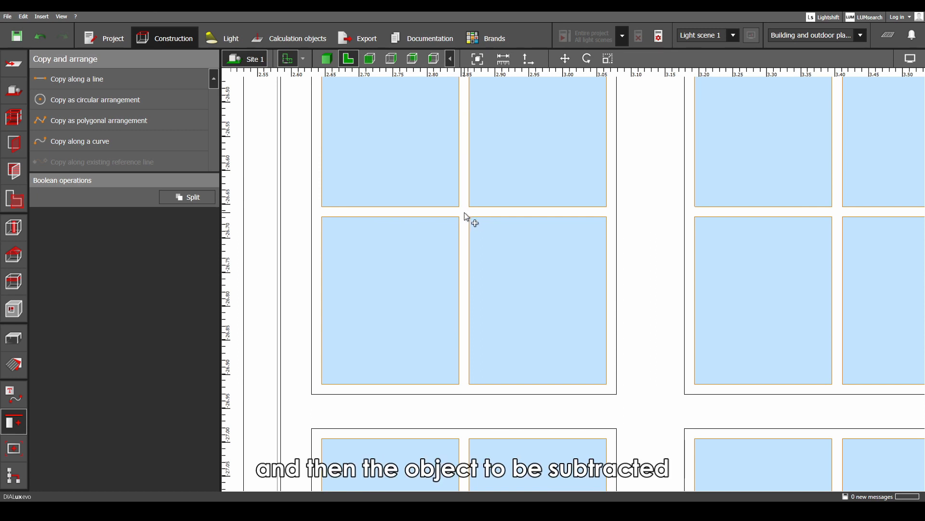
ctrl+click(464, 212)
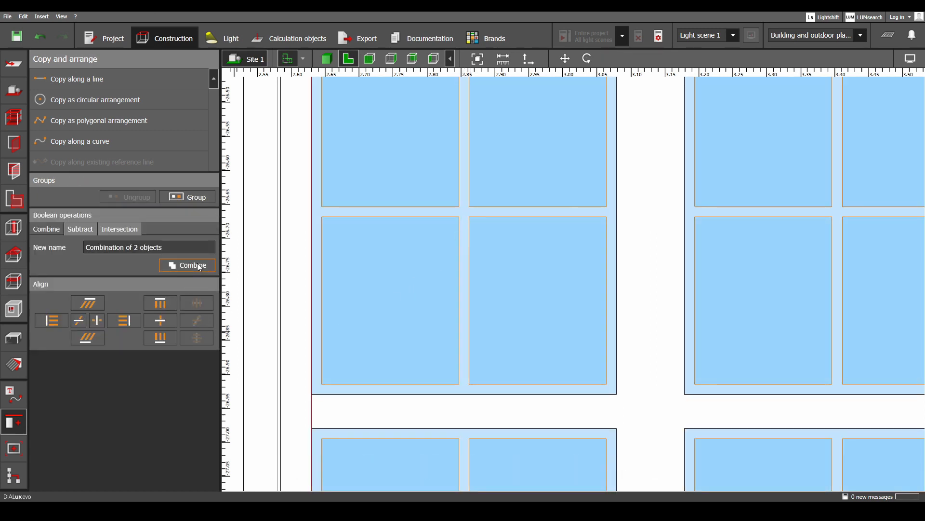
click(78, 228)
click(200, 309)
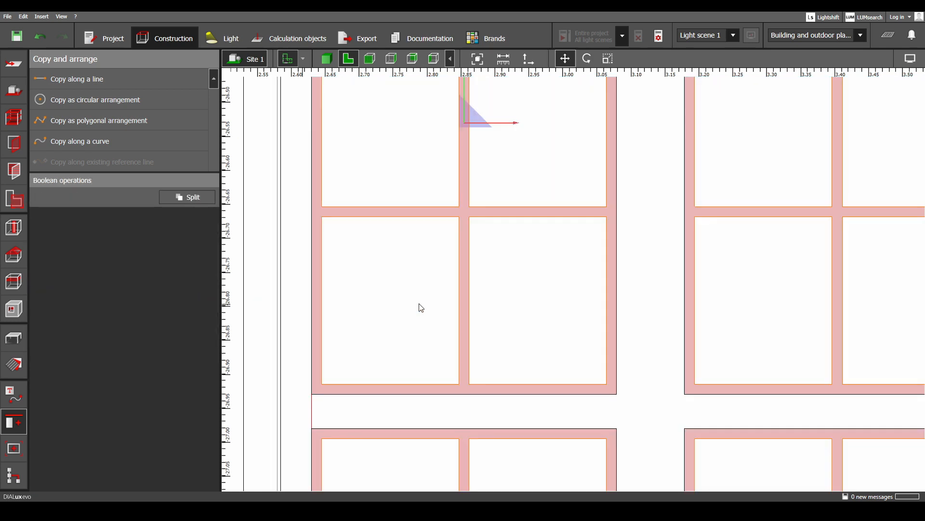
- Inspect W1's cut panels and frame alongside the separate glass panels in the 3D view
click(329, 60)
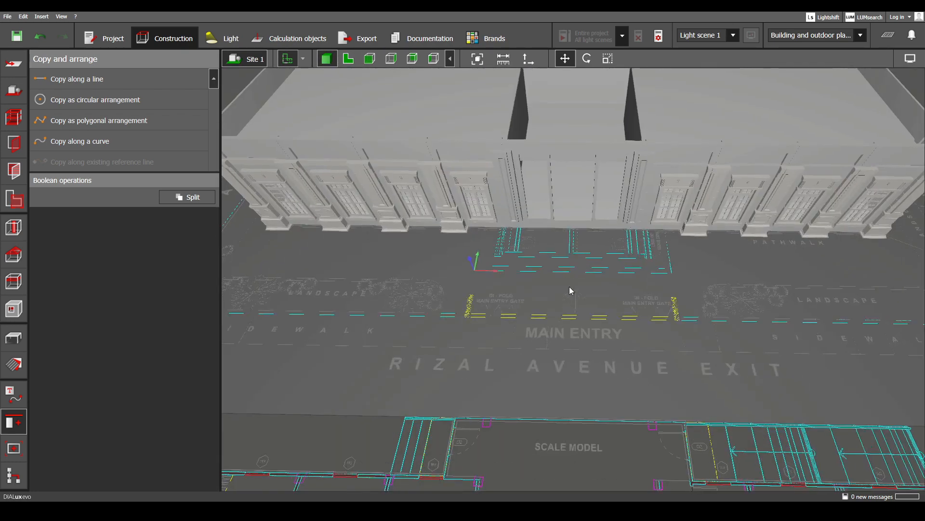
scroll(572, 289, down, 3)
middle_drag(554, 260, 555, 193)
middle_drag(559, 378, 560, 317)
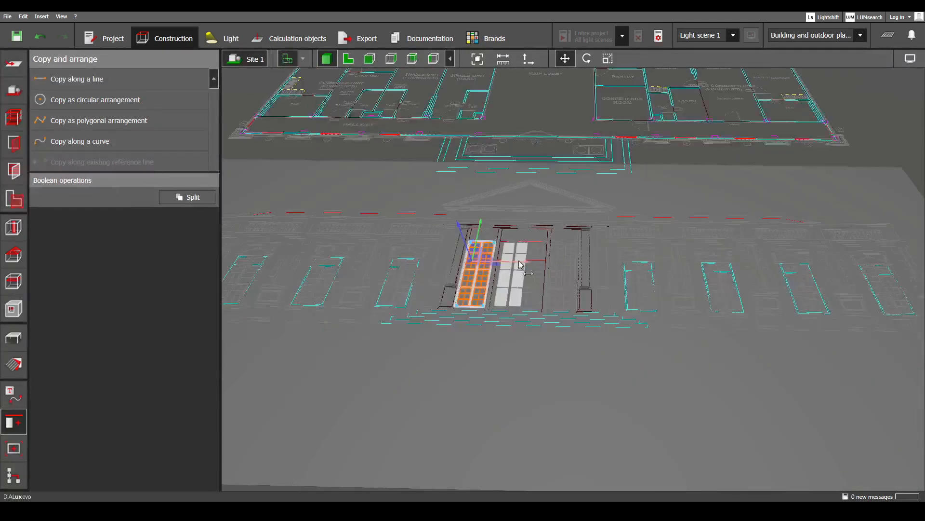
scroll(487, 303, up, 5)
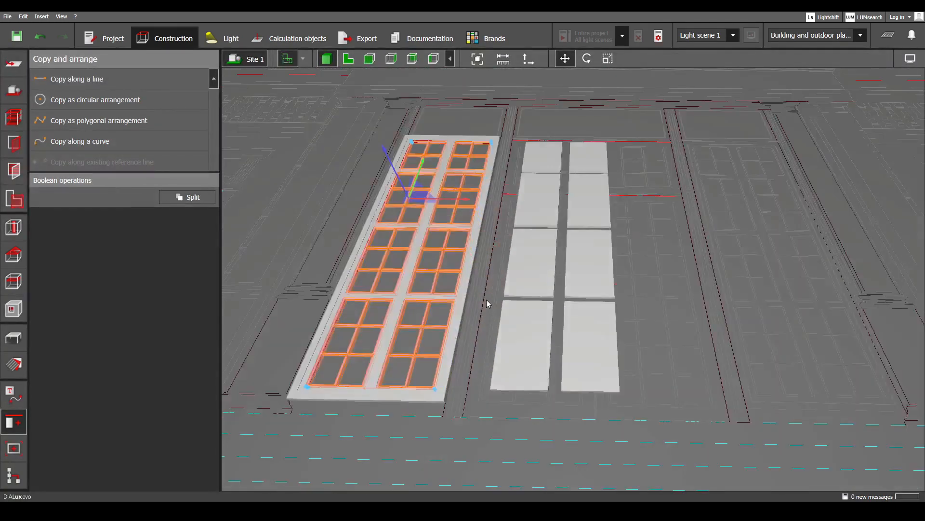
click(492, 300)
click(524, 326)
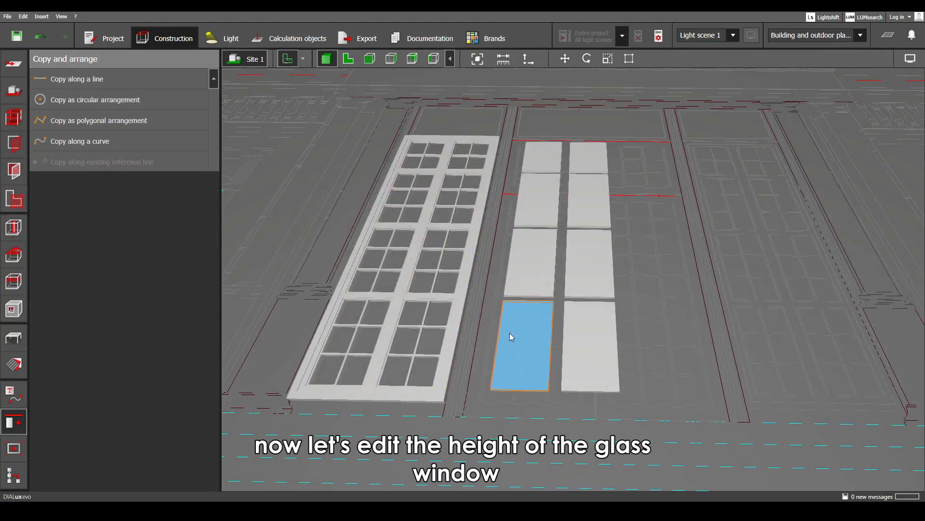
scroll(581, 328, down, 5)
middle_drag(559, 130, 569, 271)
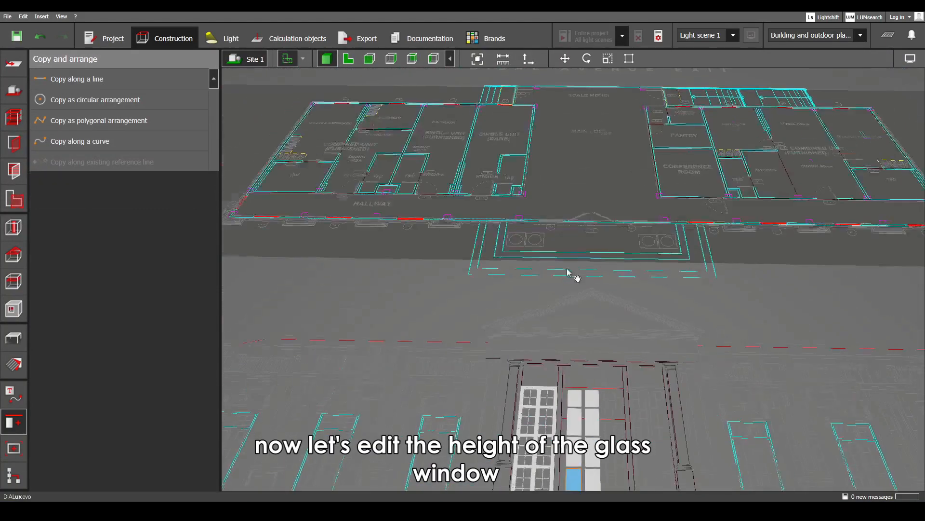
- Select the eight separate glass panels overlapping door D1 and set their height to 0.003 m
click(348, 59)
scroll(446, 174, down, 6)
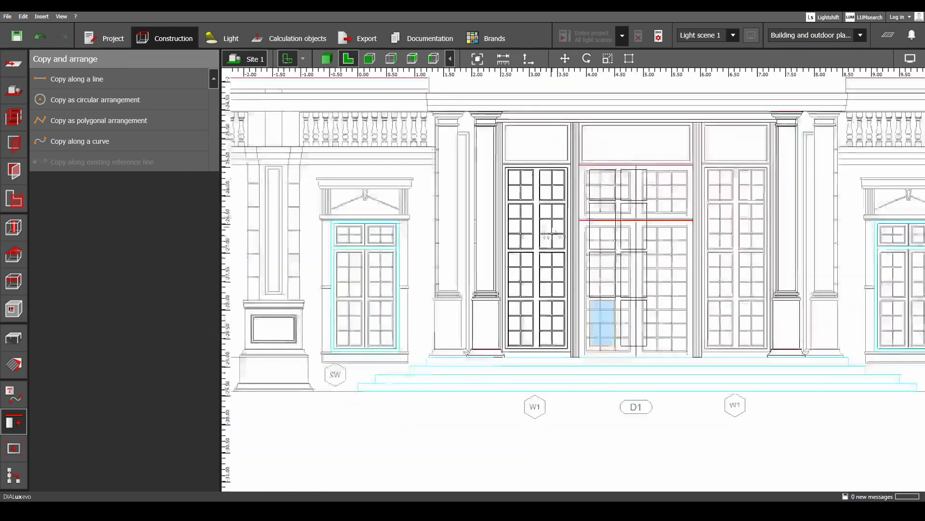
middle_drag(613, 178, 542, 463)
scroll(468, 200, up, 5)
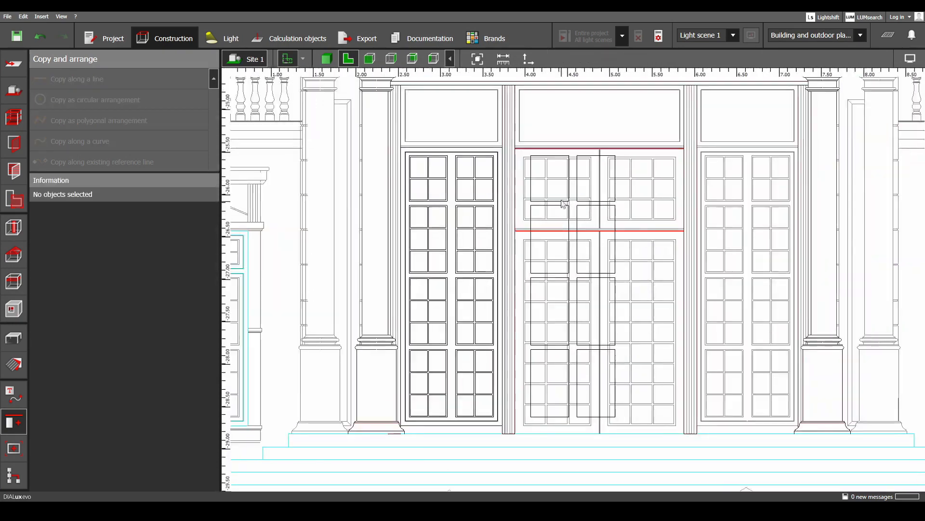
click(549, 236)
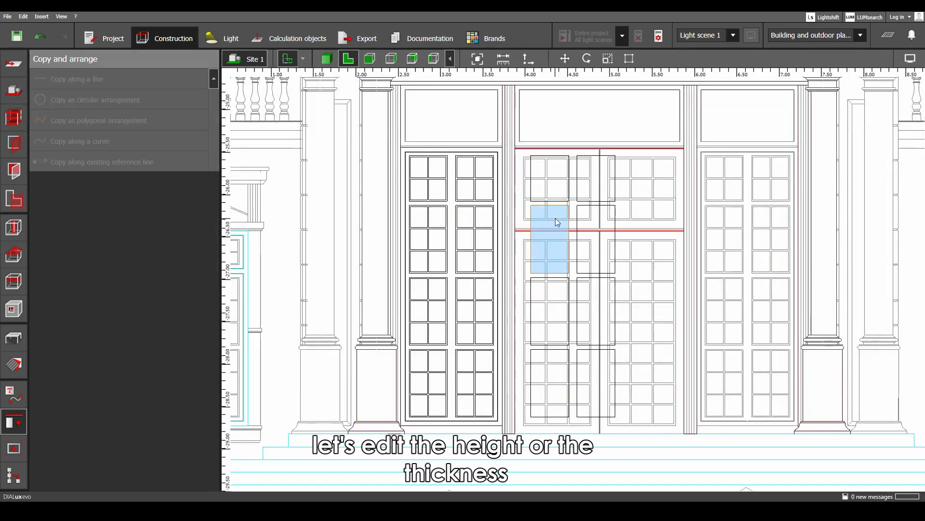
ctrl+click(602, 190)
ctrl+click(606, 237)
ctrl+click(551, 316)
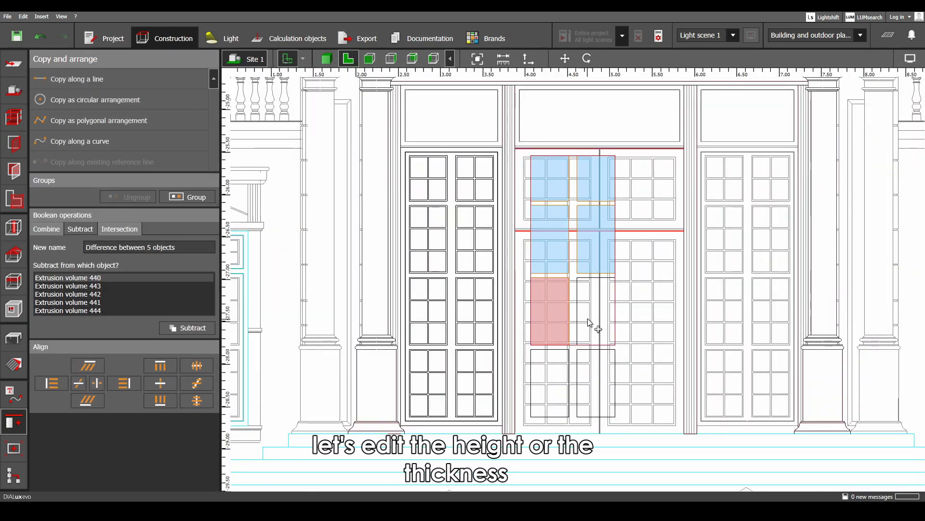
ctrl+click(590, 314)
ctrl+click(558, 371)
ctrl+click(596, 372)
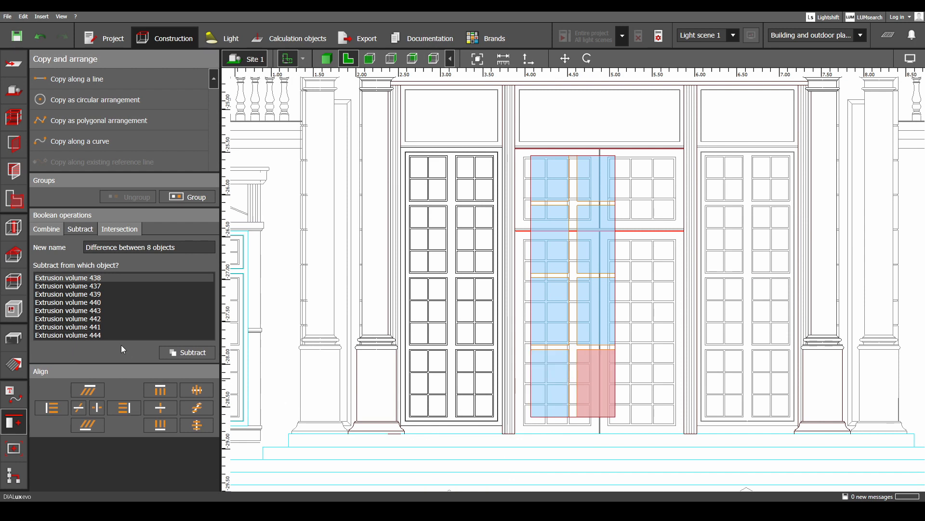
click(14, 344)
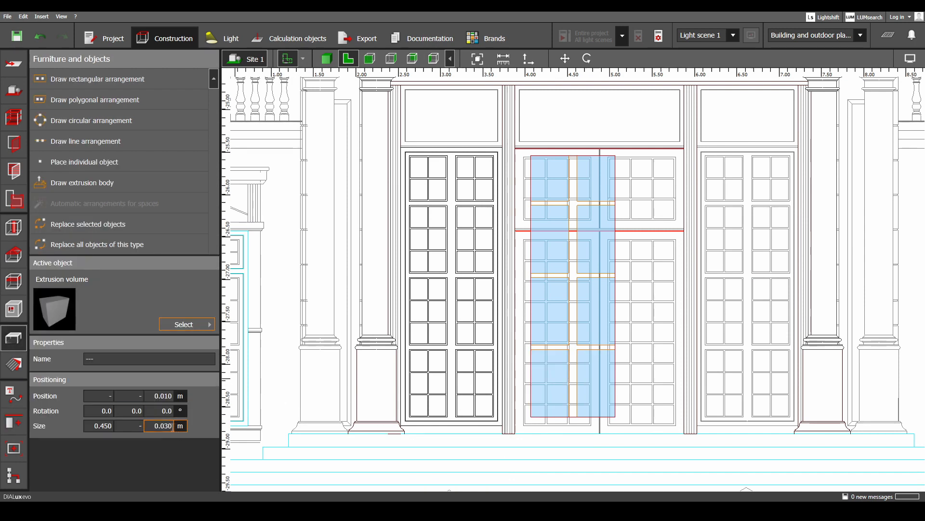
click(163, 426)
text(.000)
text(3)
key(Return)
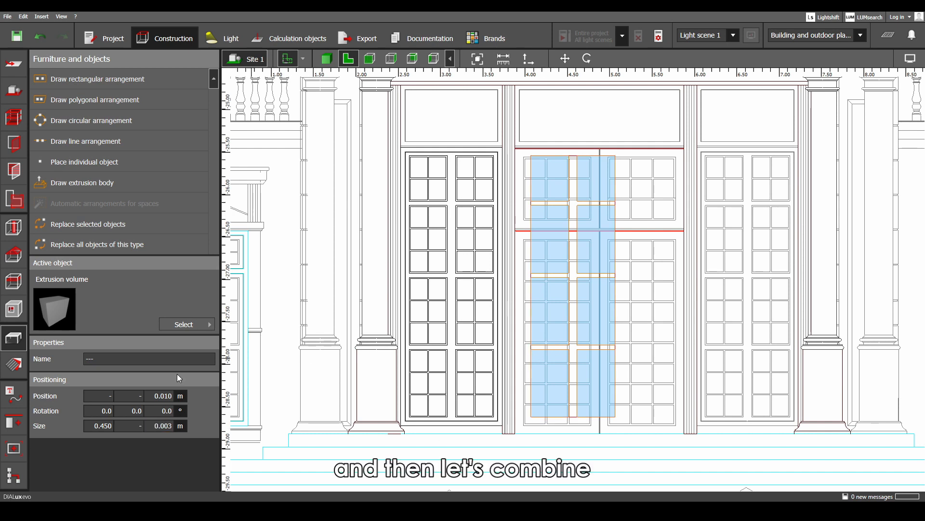
- Combine the eight glass panels into one object and move it from D1 onto the pane openings of W1
click(11, 423)
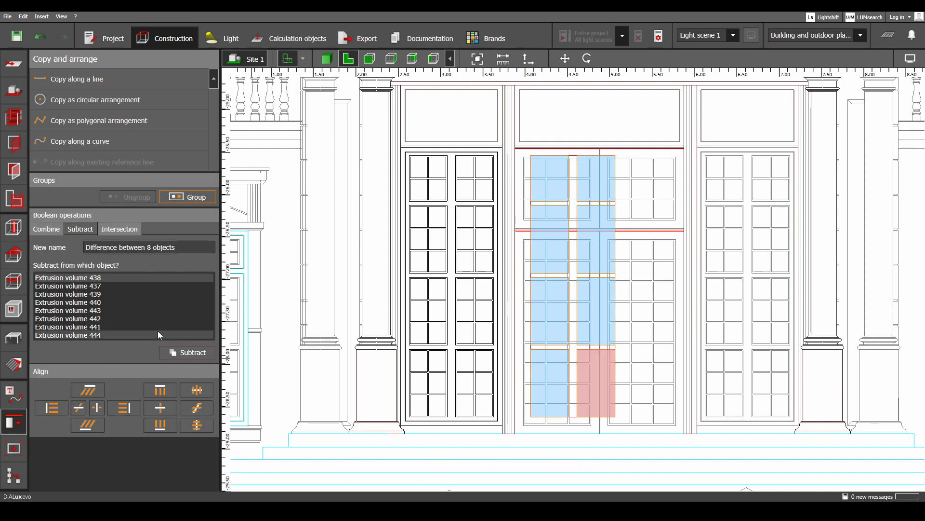
click(51, 227)
click(193, 266)
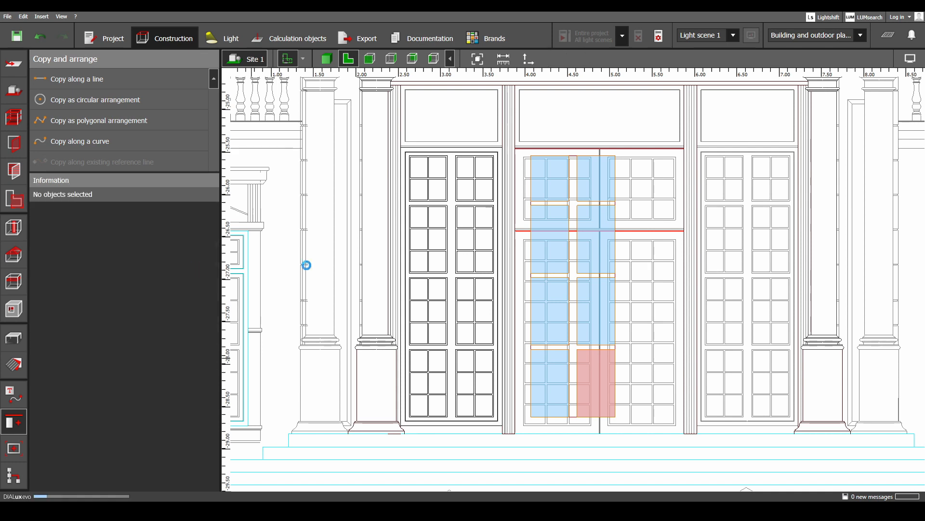
scroll(533, 163, up, 1)
scroll(533, 163, up, 3)
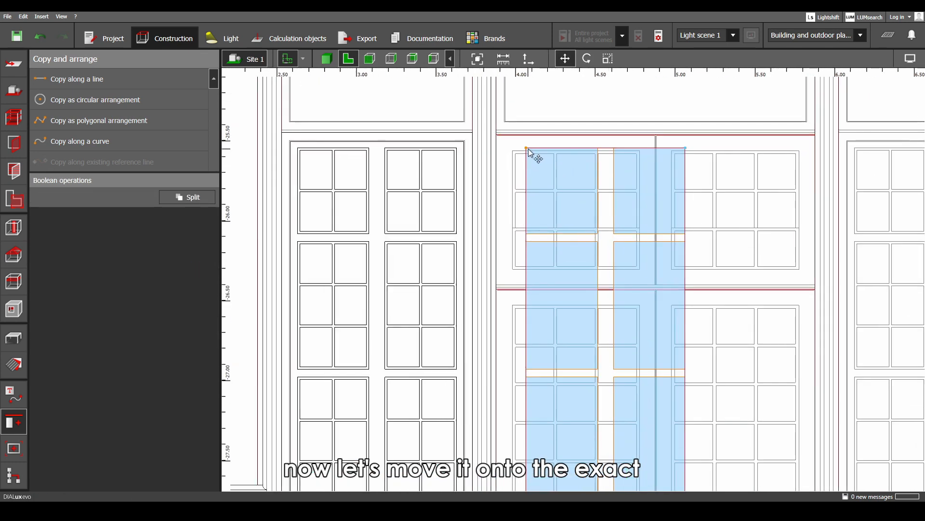
drag(533, 153, 297, 145)
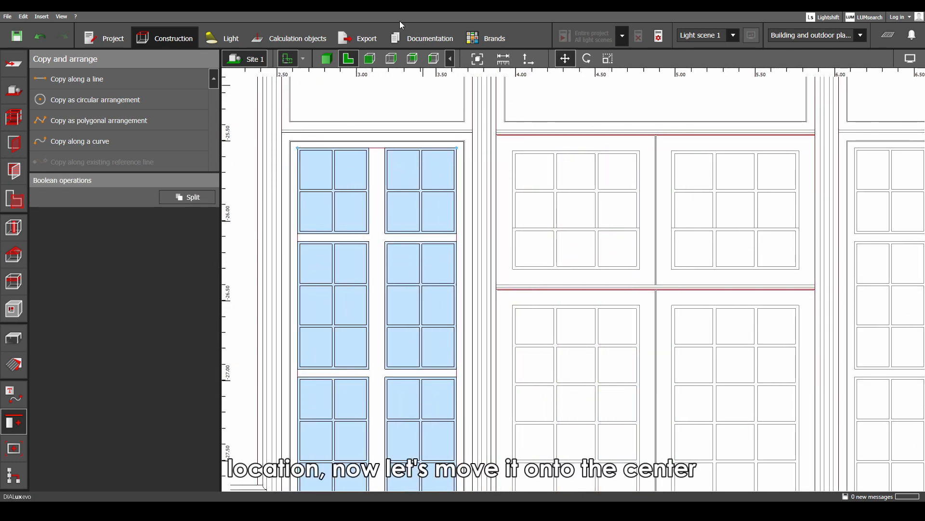
- In a side view, raise the combined glass object to the centre of W1's frame thickness
click(433, 59)
scroll(536, 255, down, 12)
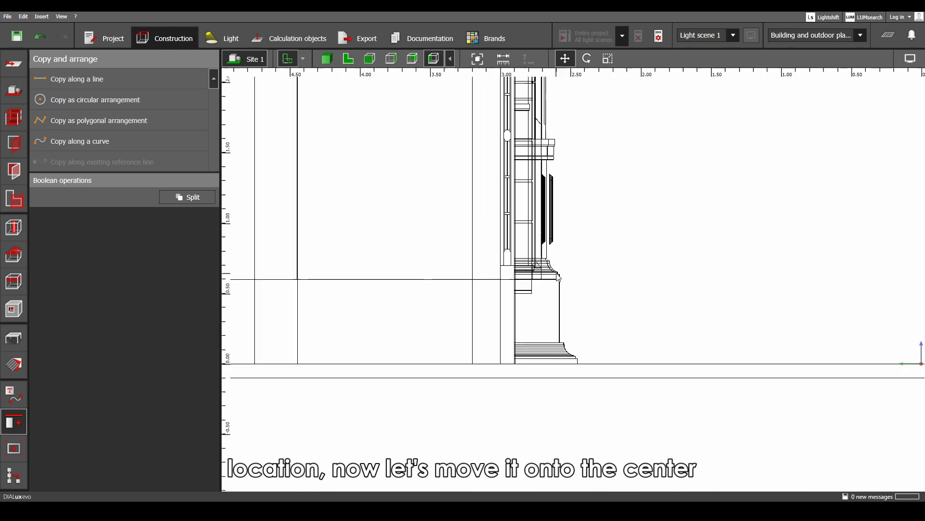
scroll(634, 294, down, 2)
middle_drag(700, 323, 433, 329)
scroll(766, 336, down, 1)
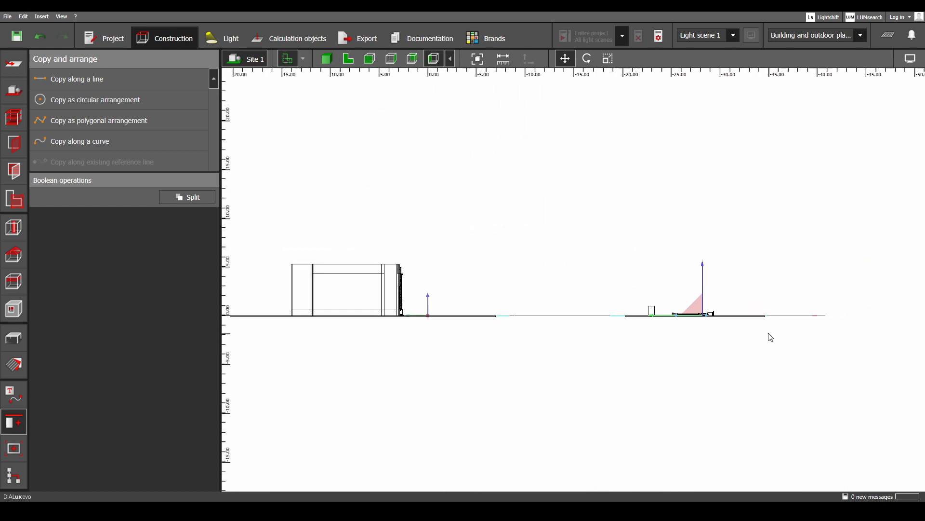
middle_drag(771, 337, 699, 322)
scroll(644, 308, up, 7)
scroll(694, 292, up, 15)
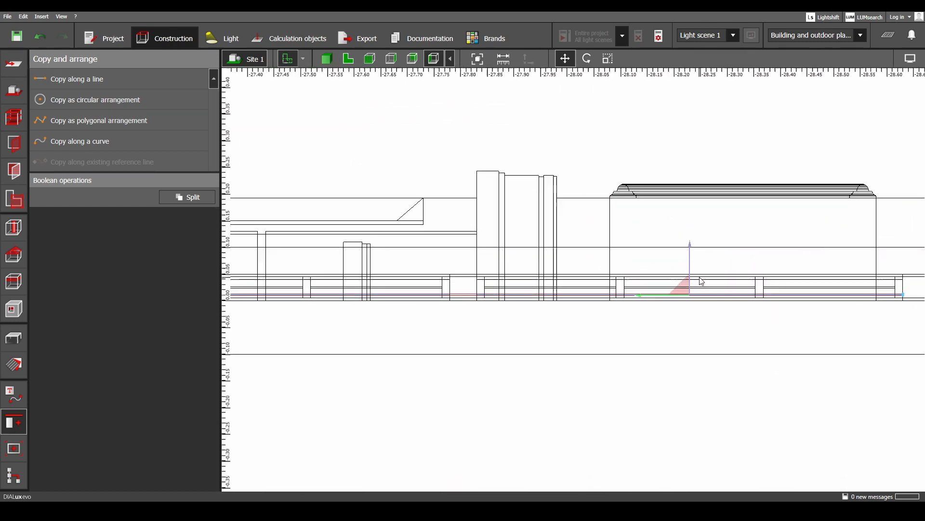
drag(721, 289, 727, 252)
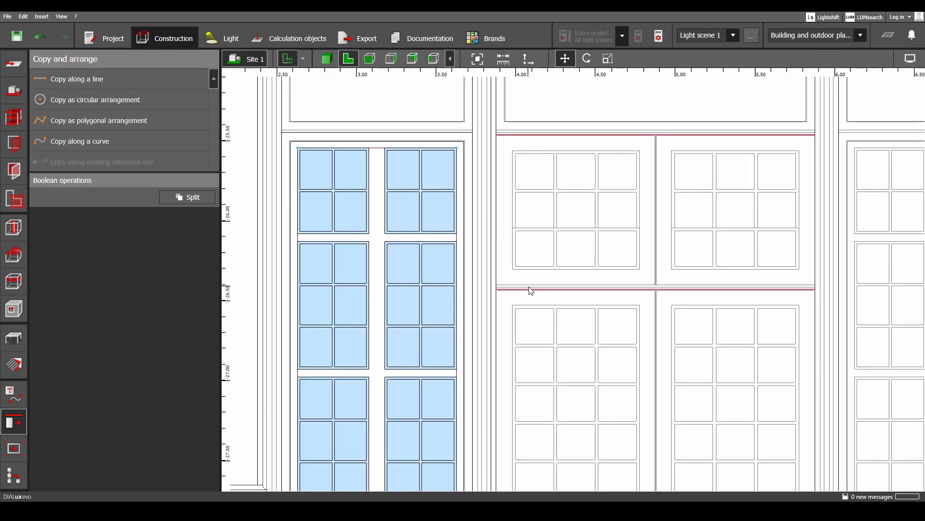
- Move the spare rectangular extrusion volume from beside the elevation drawing to the entrance pediment
scroll(487, 289, down, 3)
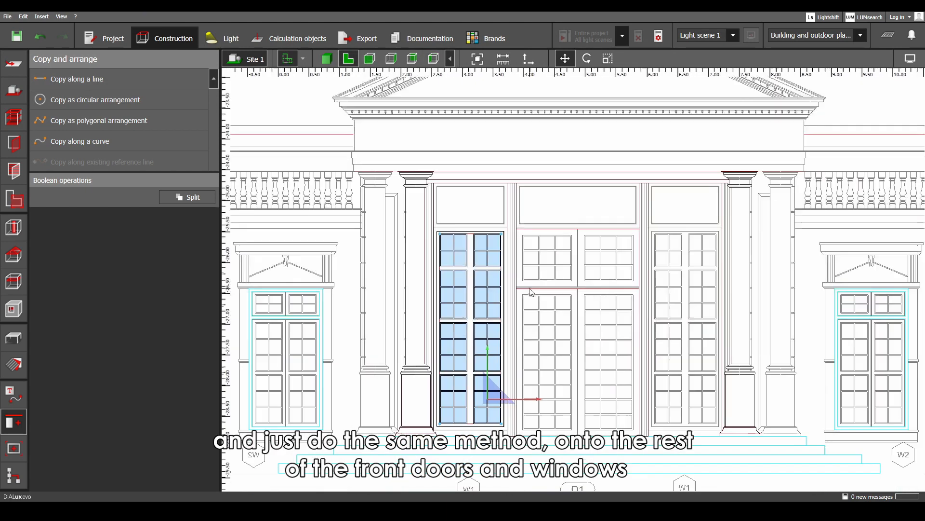
scroll(486, 193, up, 4)
scroll(484, 192, up, 2)
scroll(482, 205, up, 1)
middle_drag(482, 204, 515, 278)
scroll(516, 278, down, 5)
scroll(517, 280, down, 4)
middle_drag(257, 299, 489, 309)
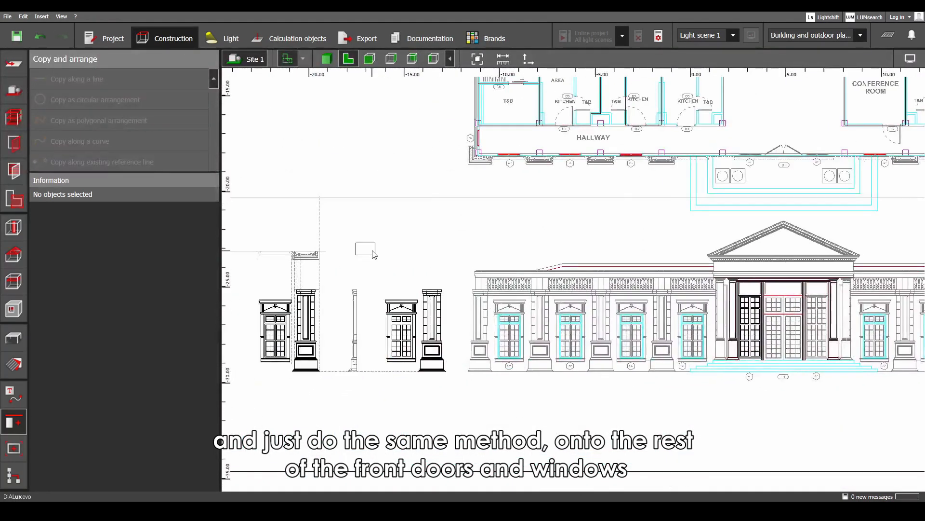
click(372, 250)
click(565, 59)
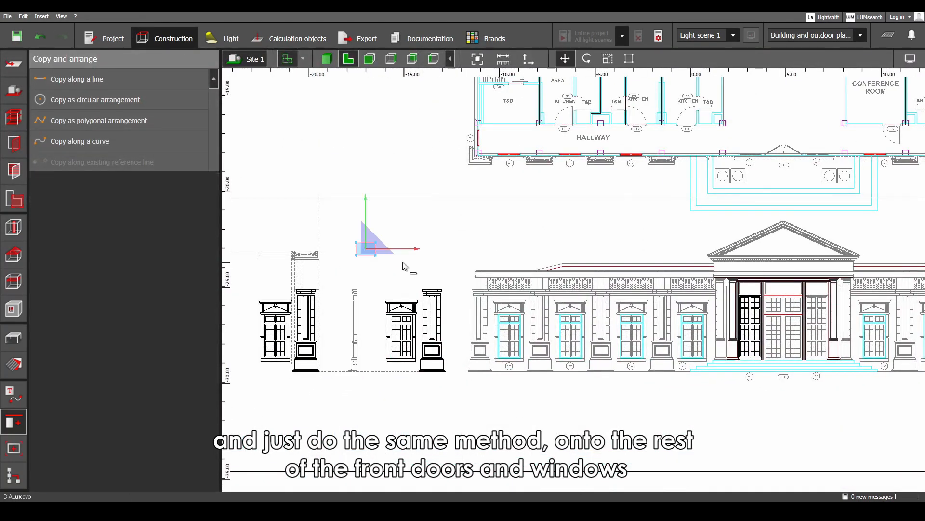
ctrl+drag(374, 250, 763, 286)
right_click(362, 250)
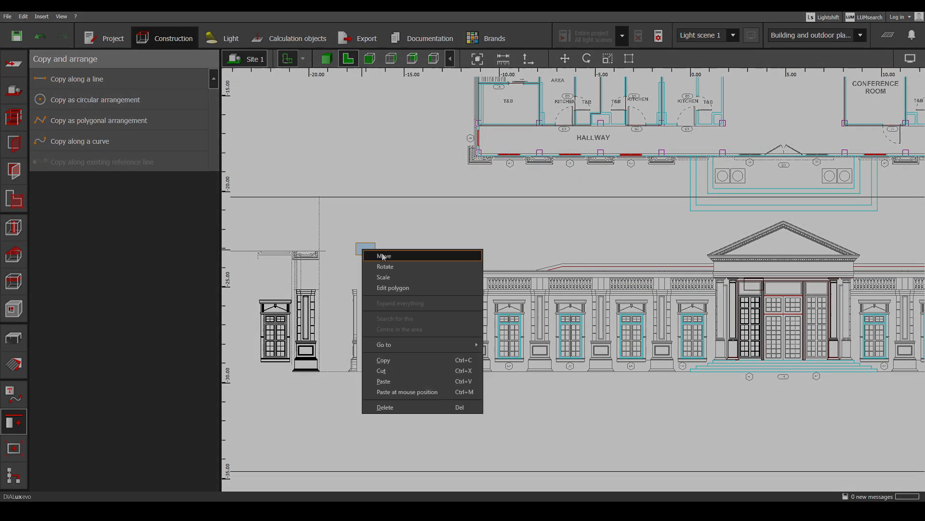
click(383, 256)
drag(365, 251, 735, 244)
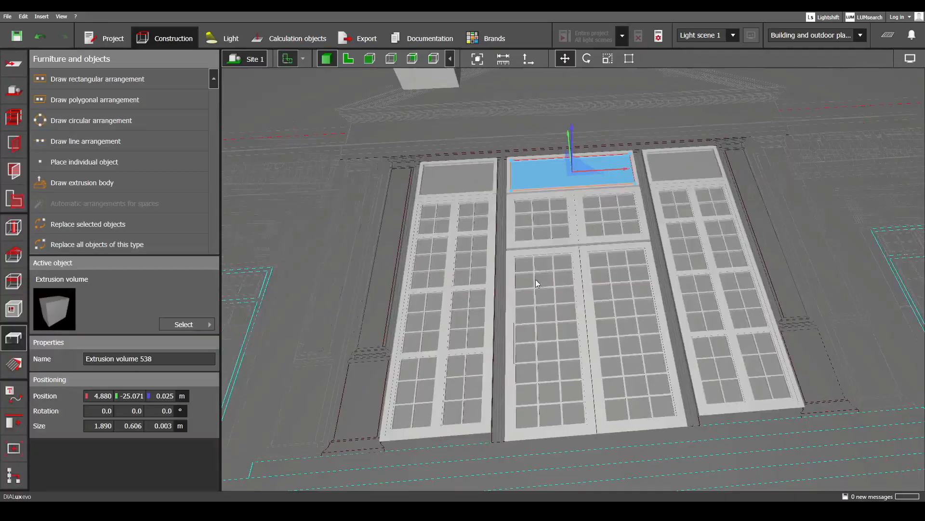
- Duplicate the rectangular volume at the pediment and align the copy with the gap below the central transom panel above D1
scroll(536, 279, down, 3)
scroll(520, 299, up, 4)
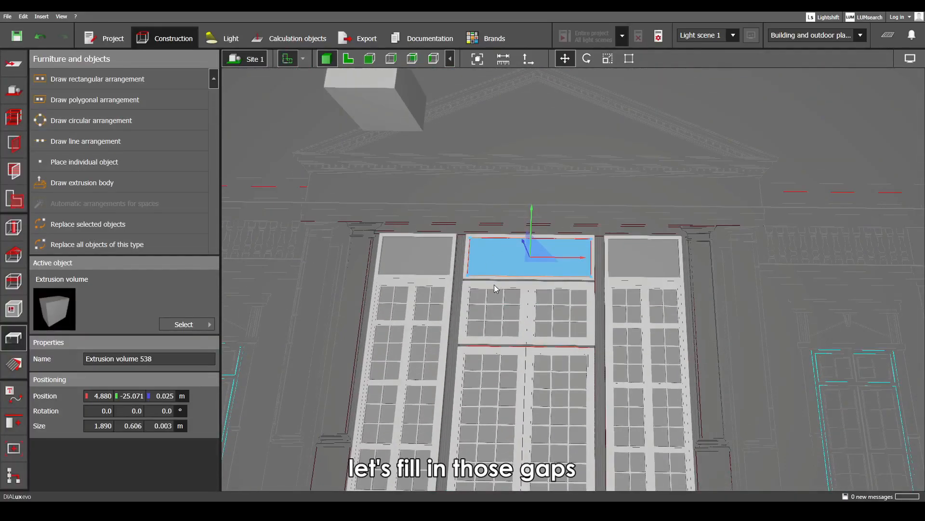
scroll(503, 279, up, 2)
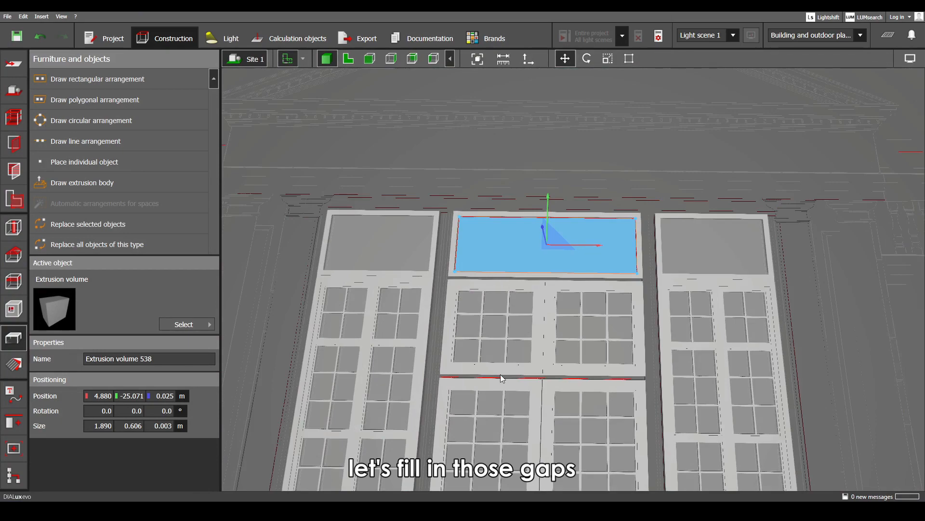
click(349, 60)
click(404, 140)
middle_drag(403, 139, 470, 314)
click(410, 131)
middle_drag(488, 263, 412, 206)
key(ctrl+c)
key(ctrl+v)
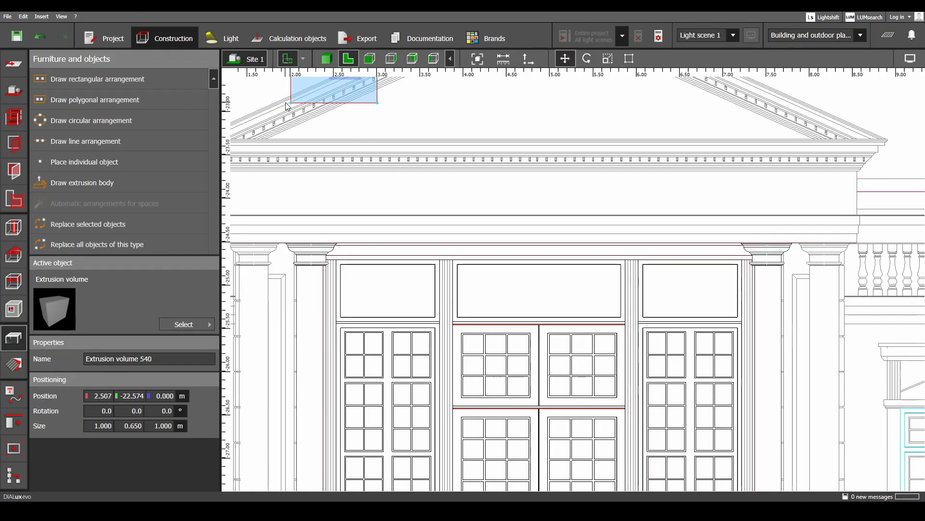
drag(291, 103, 463, 364)
scroll(463, 355, up, 6)
drag(461, 246, 423, 290)
- Scale the copied volume to fill the horizontal gap above D1, about 2.001 m long and 0.029 m wide
right_click(481, 297)
click(511, 332)
scroll(663, 368, down, 2)
middle_drag(663, 369, 544, 345)
drag(589, 337, 820, 323)
drag(763, 433, 811, 294)
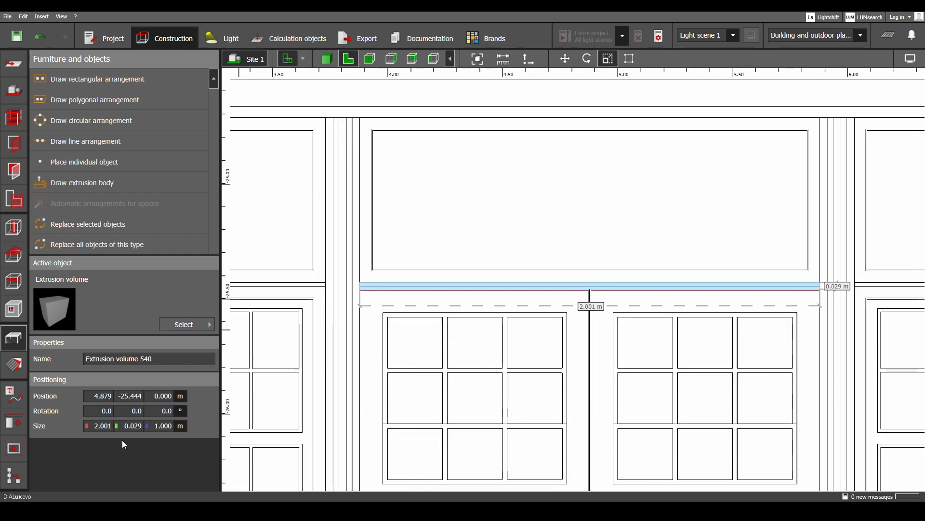
- Set the horizontal strip's height to 0.04 m and its Z position to 0.001 m
click(159, 426)
text(.04)
click(155, 400)
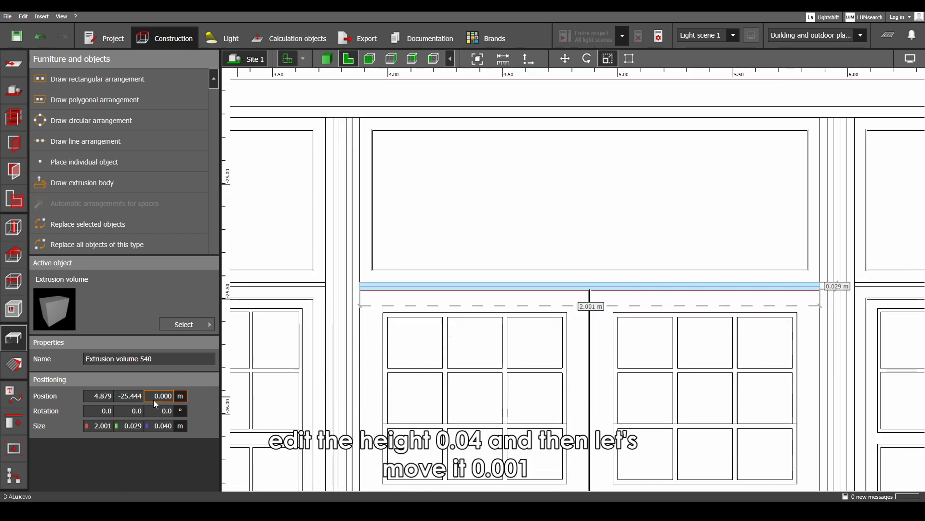
text(.)
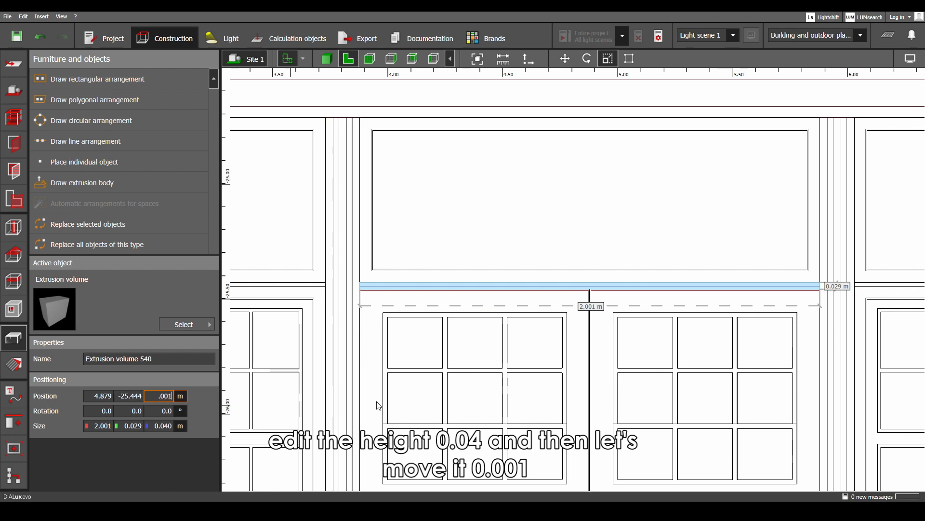
key(Return)
- Duplicate the horizontal strip into the gap between D1's upper panes and door leaves, and check it in the 3D view
key(ctrl+v)
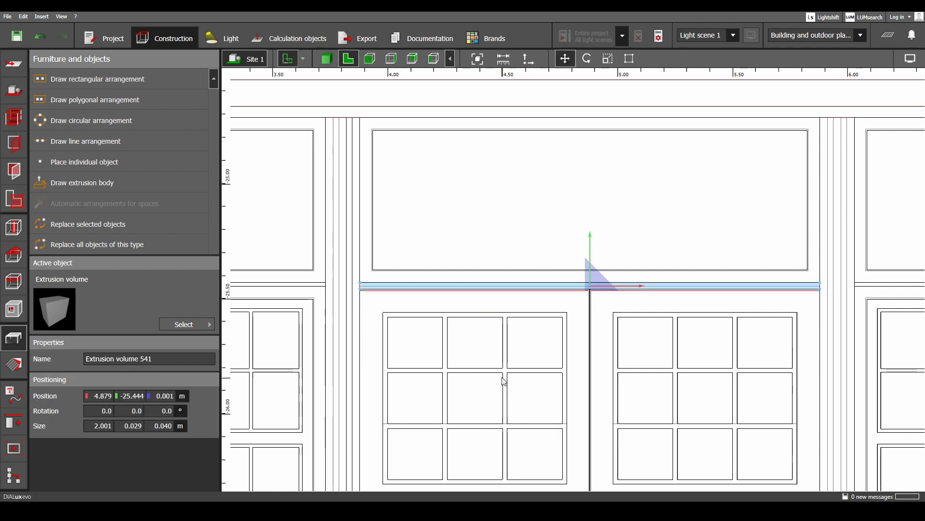
scroll(502, 381, down, 4)
middle_drag(502, 381, 508, 250)
drag(562, 152, 577, 294)
click(327, 62)
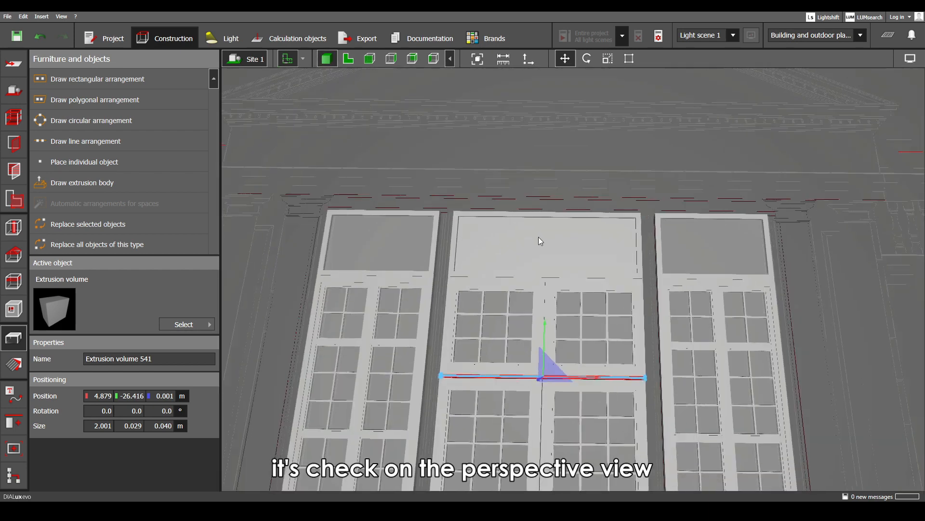
click(540, 237)
scroll(528, 285, up, 4)
middle_drag(536, 245, 540, 351)
- Duplicate the rectangular volume at the pediment and align the copy with the top of the vertical molding on D1's right side
click(360, 59)
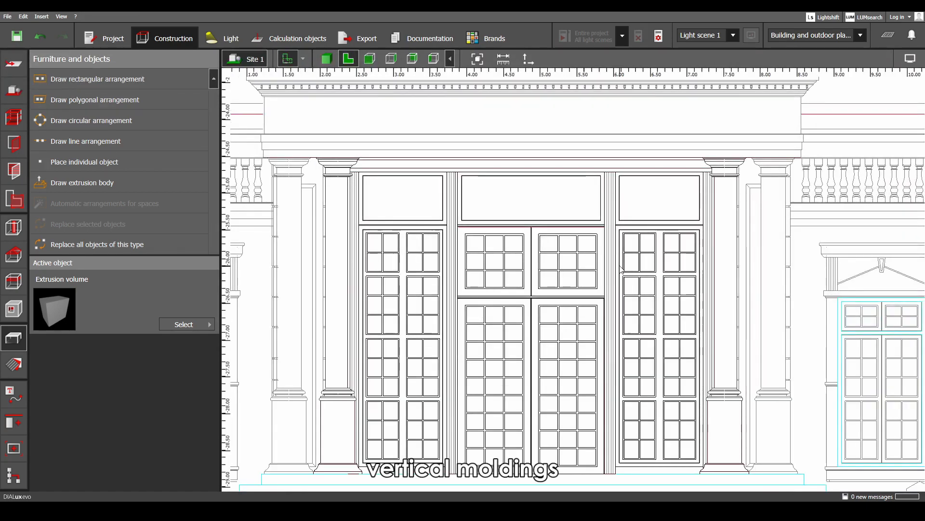
scroll(576, 226, up, 3)
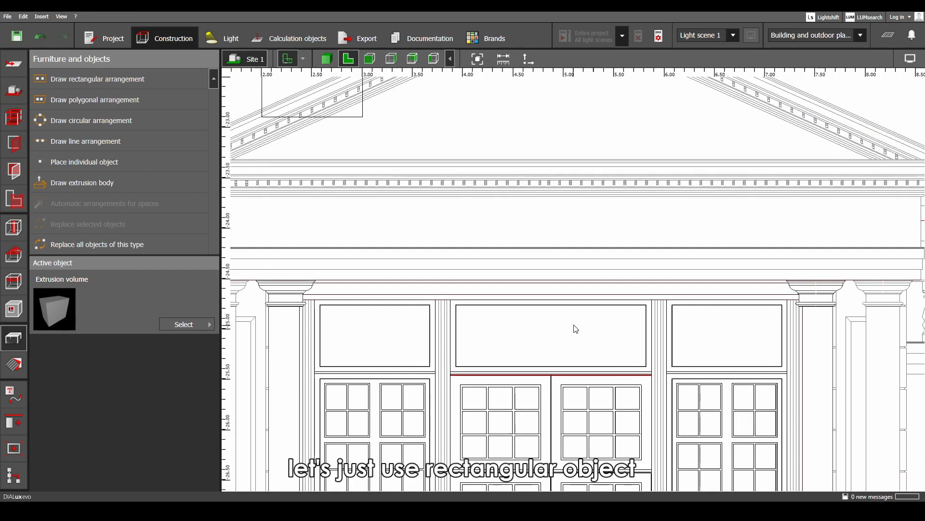
scroll(575, 328, down, 1)
click(386, 148)
middle_drag(472, 178, 392, 177)
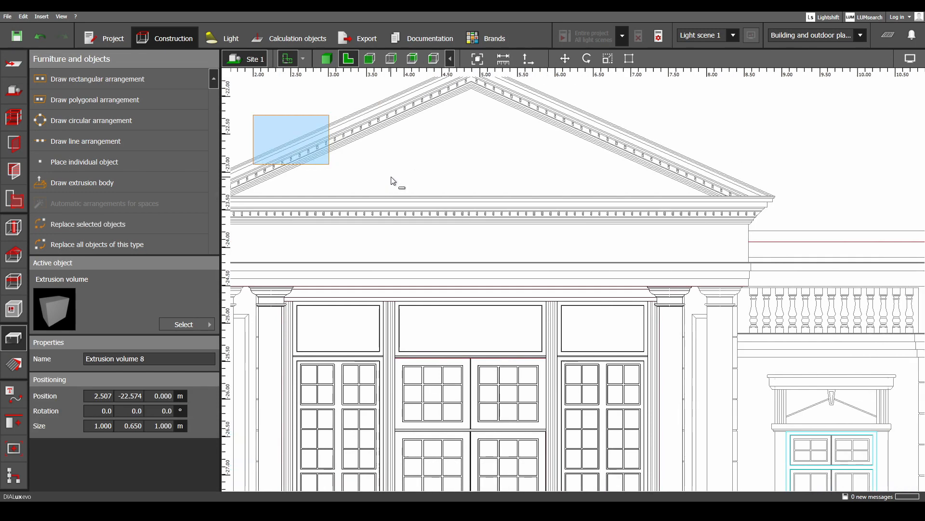
key(ctrl+v)
drag(254, 116, 563, 316)
scroll(563, 317, up, 2)
- Scale the copied volume to cover the full vertical molding, about 0.151 m wide and 4.117 m long
right_click(549, 300)
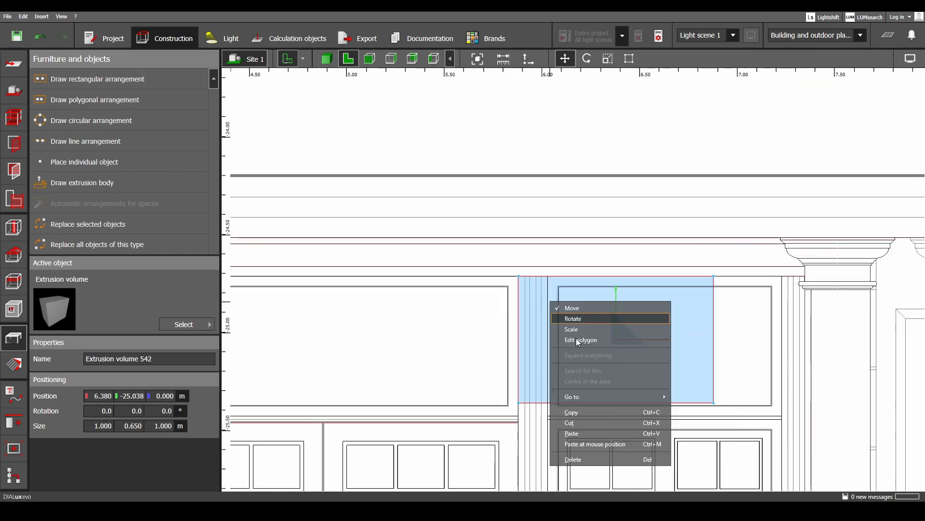
click(577, 330)
scroll(595, 329, down, 5)
middle_drag(598, 353, 569, 214)
drag(574, 216, 550, 452)
scroll(588, 406, up, 1)
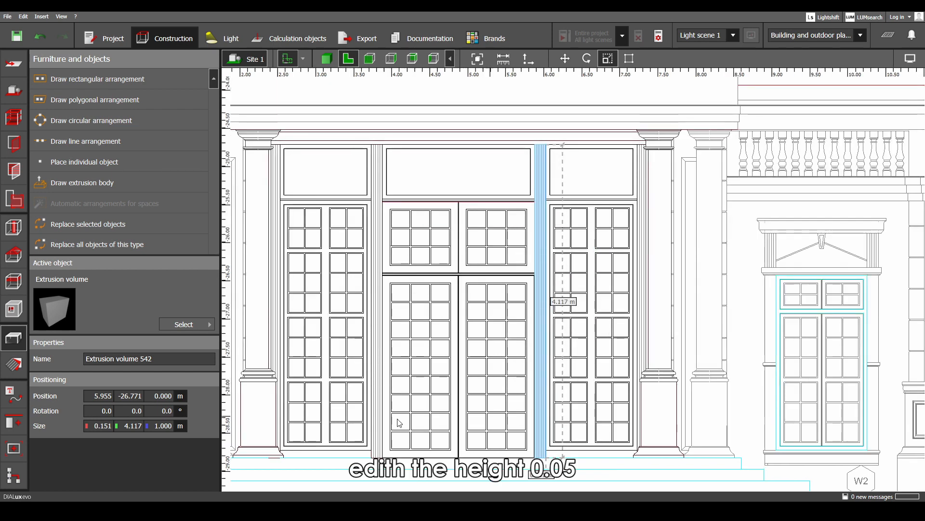
- Set the height of the vertical molding volume to 0.05 m
click(167, 426)
key(BackSpace)
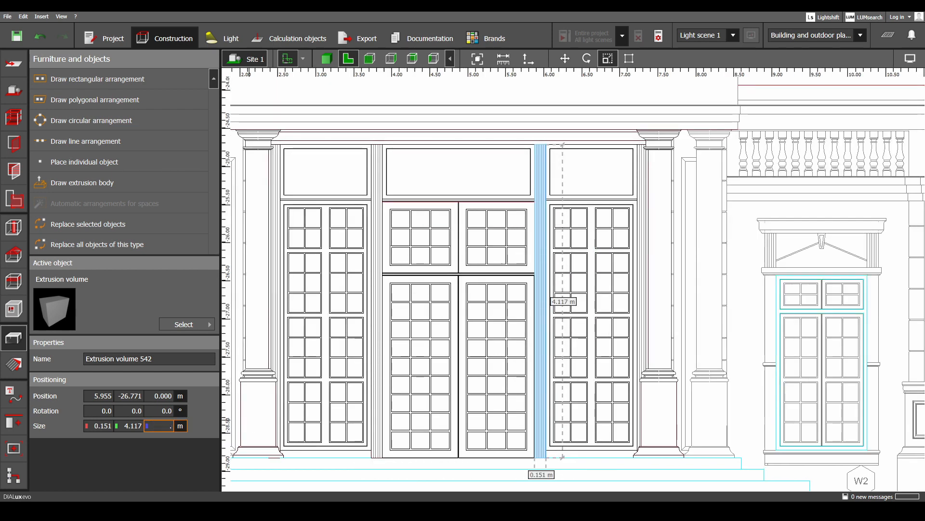
text(.05)
key(Return)
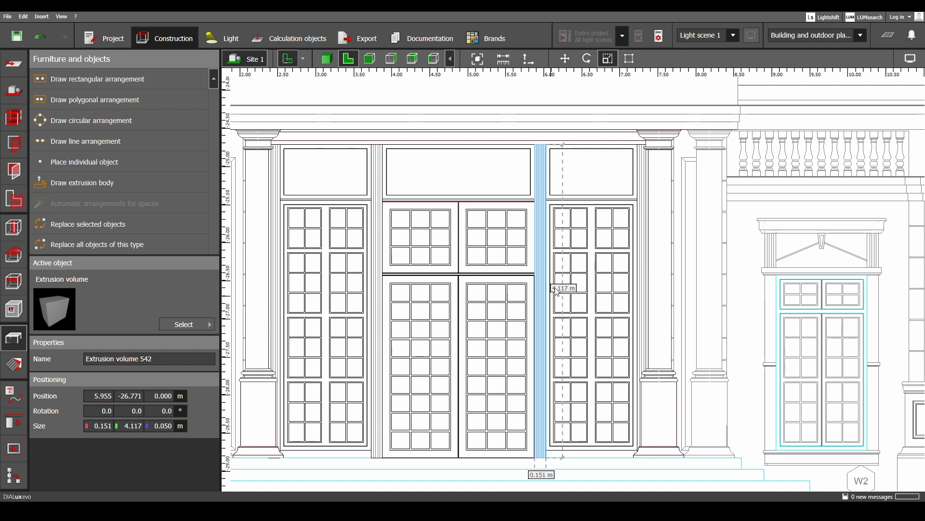
- Duplicate the vertical molding volume on D1's right side and scale the copy's width to about 0.083 m
key(ctrl+c)
key(ctrl+v)
scroll(540, 227, up, 4)
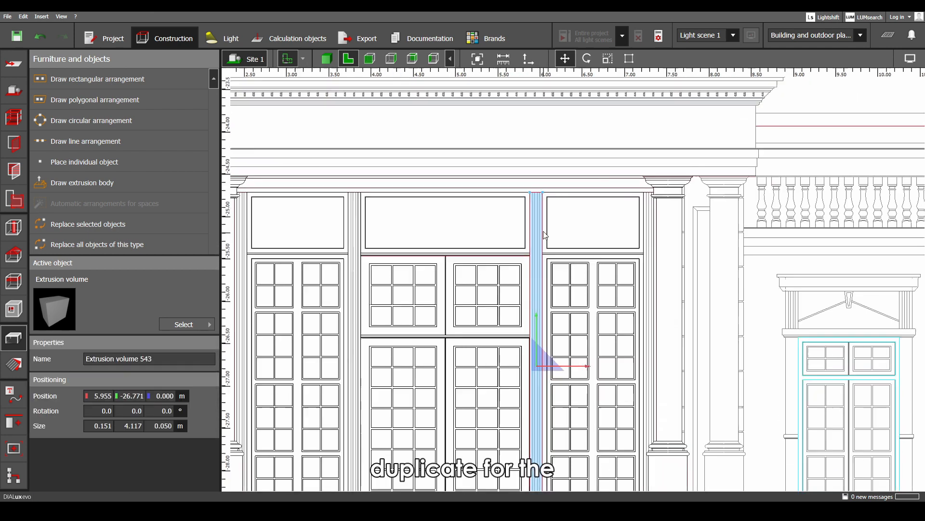
right_click(536, 213)
click(558, 241)
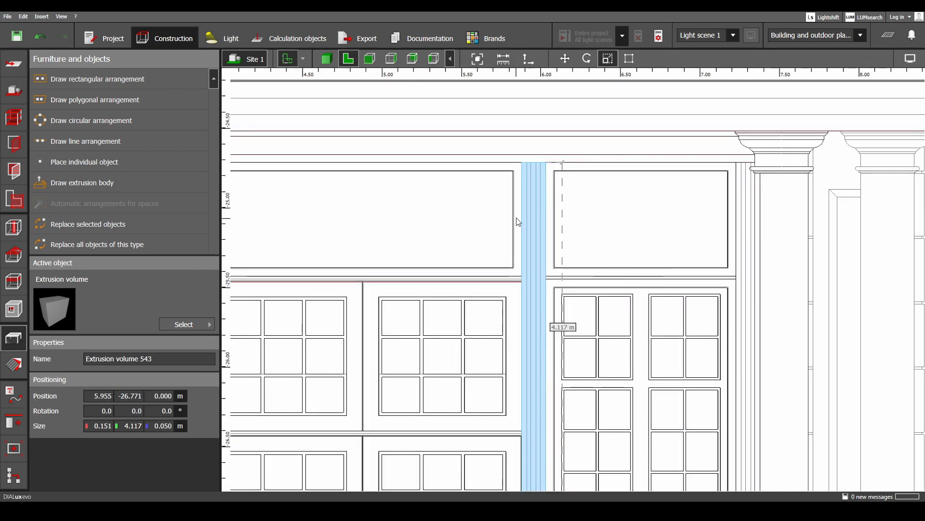
scroll(525, 220, up, 2)
drag(528, 218, 555, 227)
scroll(563, 257, down, 5)
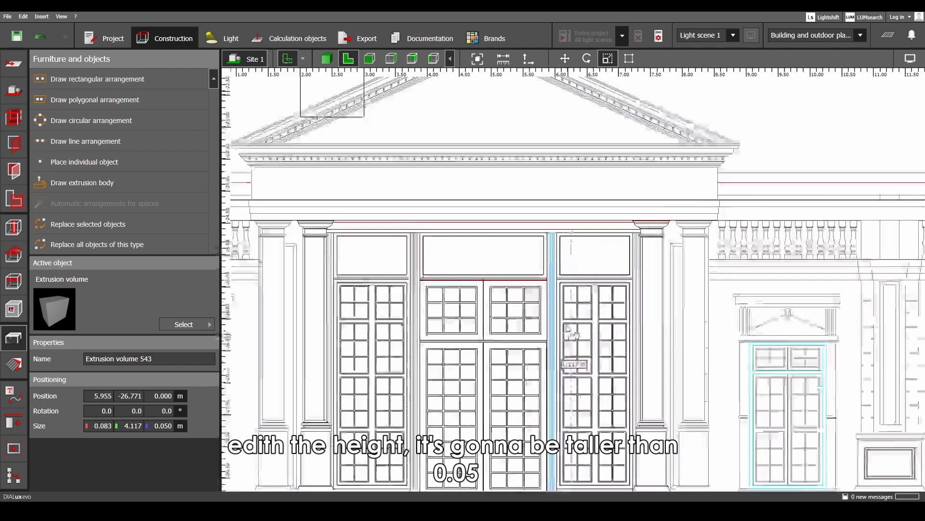
- Set the height of the narrower molding copy to 0.06 m
click(165, 426)
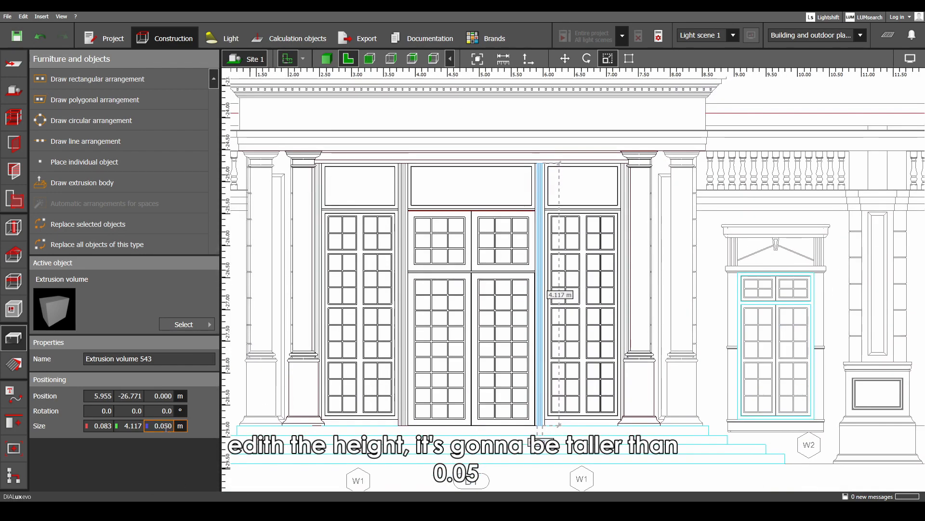
double_click(165, 427)
text(.0)
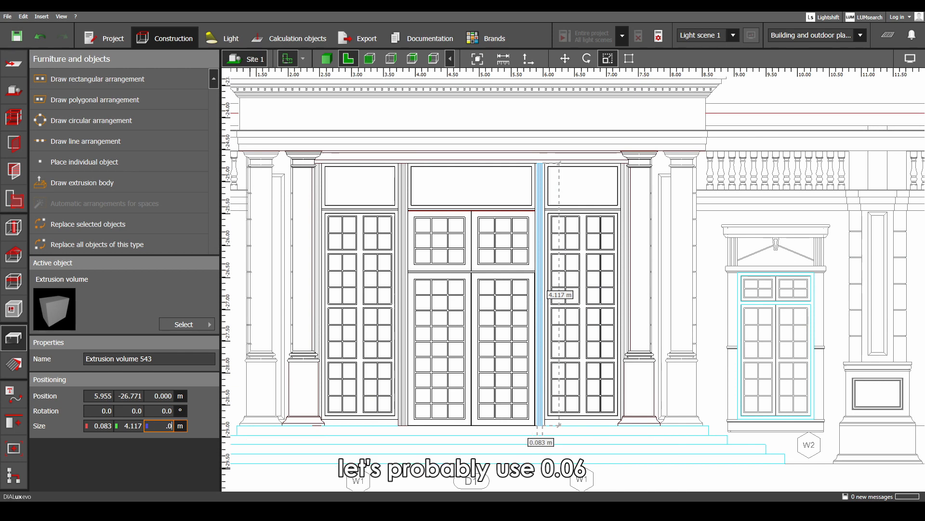
text(6)
key(Return)
- Examine the stacked vertical molding in the 3D view, down to its lower end beside D1
click(327, 58)
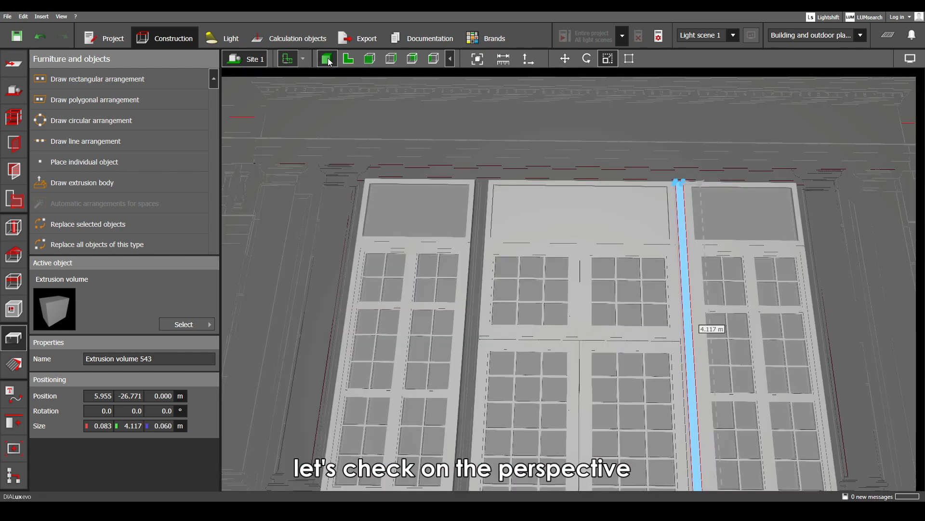
middle_drag(770, 399, 592, 203)
scroll(507, 374, up, 5)
scroll(504, 382, down, 2)
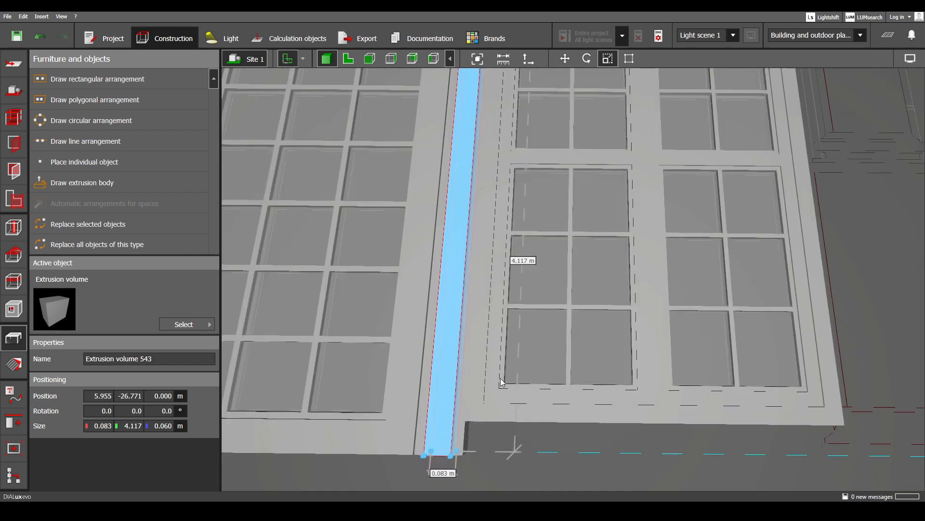
middle_drag(500, 377, 579, 229)
click(506, 364)
click(519, 300)
middle_drag(424, 369, 548, 323)
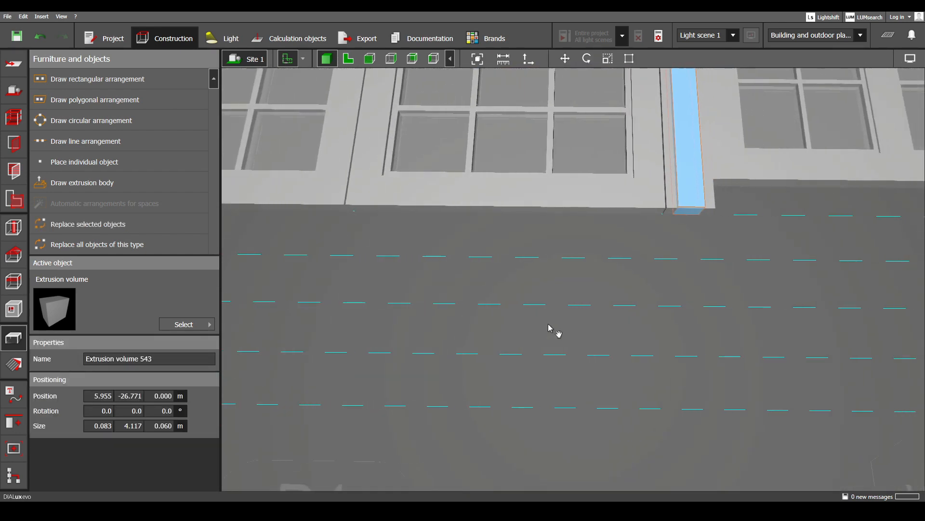
- Duplicate the 0.083 m wide molding volume as a narrower strip about 0.033 m wide and 0.07 m high
click(348, 58)
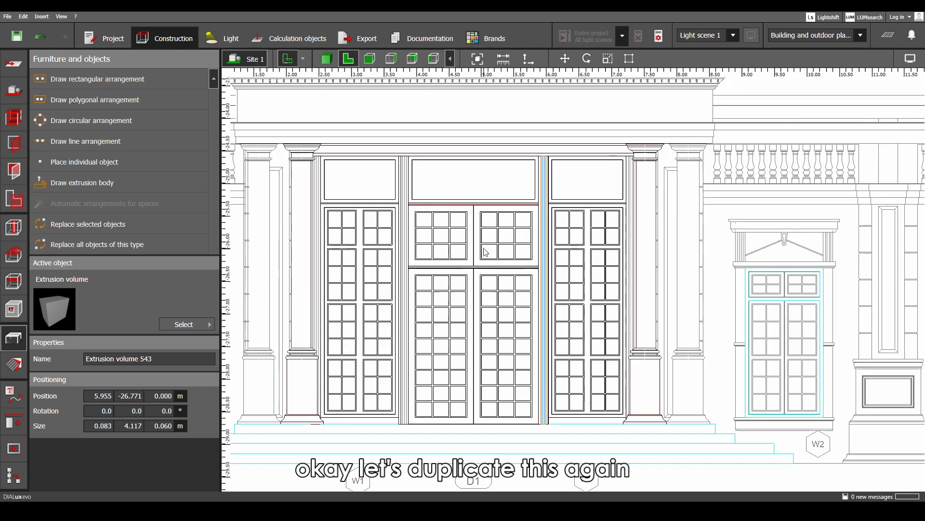
scroll(487, 252, up, 1)
key(ctrl+d)
scroll(581, 238, up, 2)
middle_drag(581, 238, 567, 261)
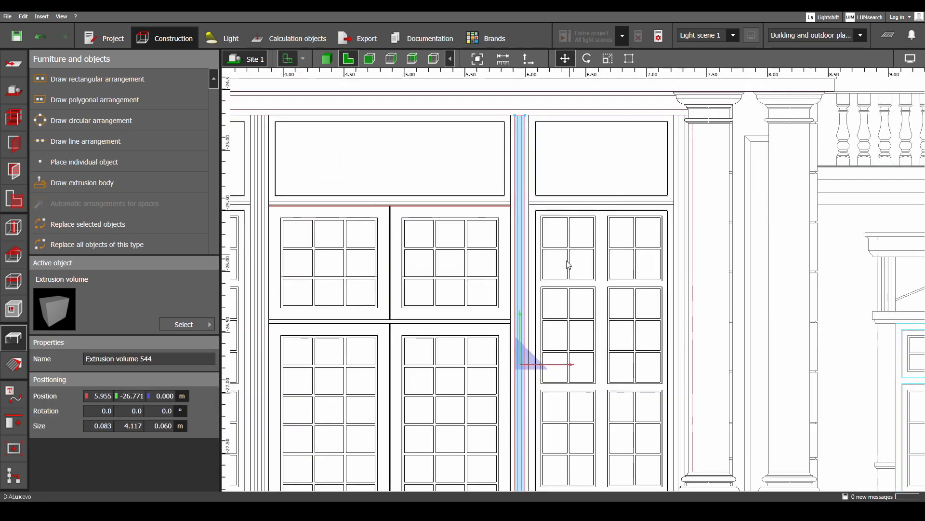
scroll(567, 265, up, 1)
right_click(507, 228)
click(509, 259)
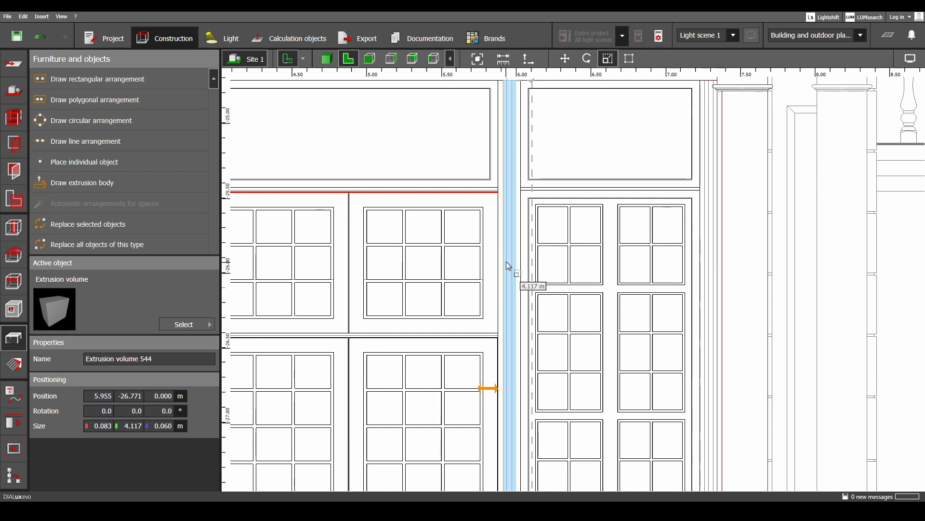
drag(508, 261, 514, 265)
click(163, 426)
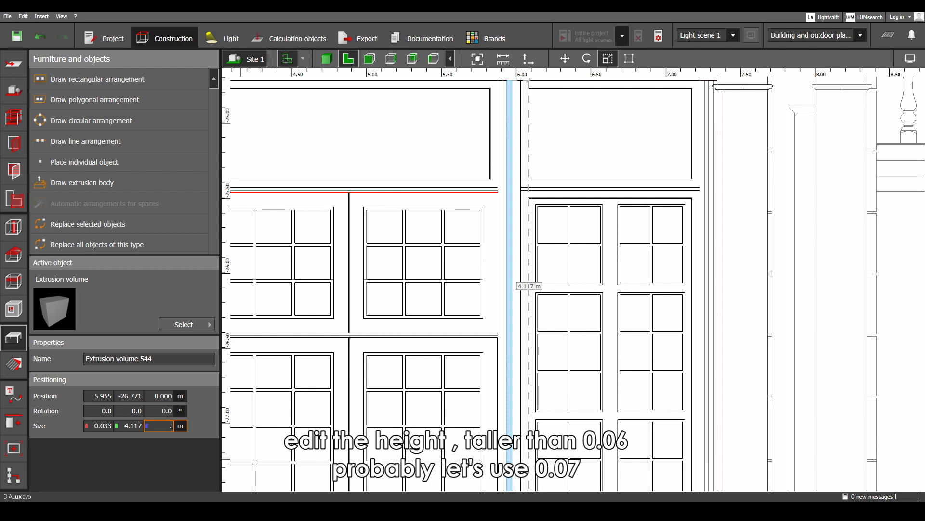
key(Return)
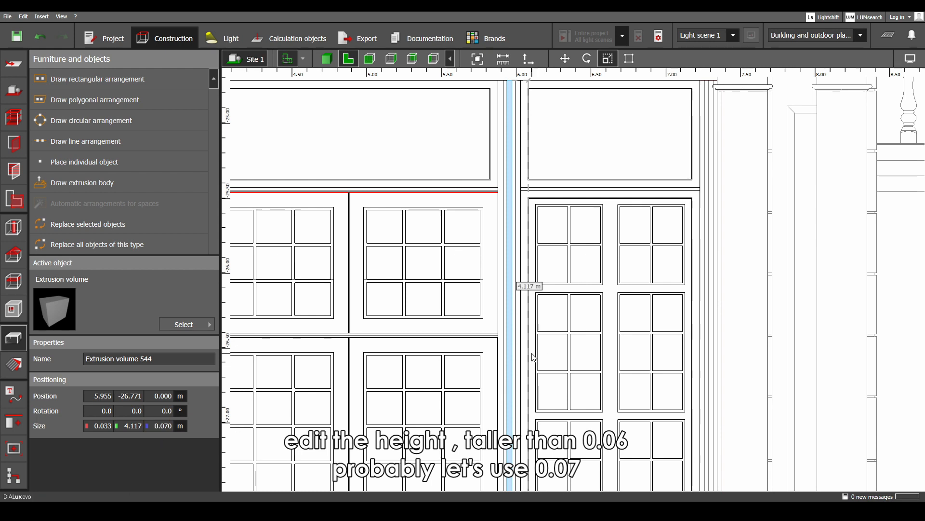
- Select the three stacked volumes of the vertical molding and combine them into one object
scroll(539, 374, down, 2)
middle_drag(539, 385, 616, 226)
scroll(595, 415, up, 4)
scroll(592, 441, up, 1)
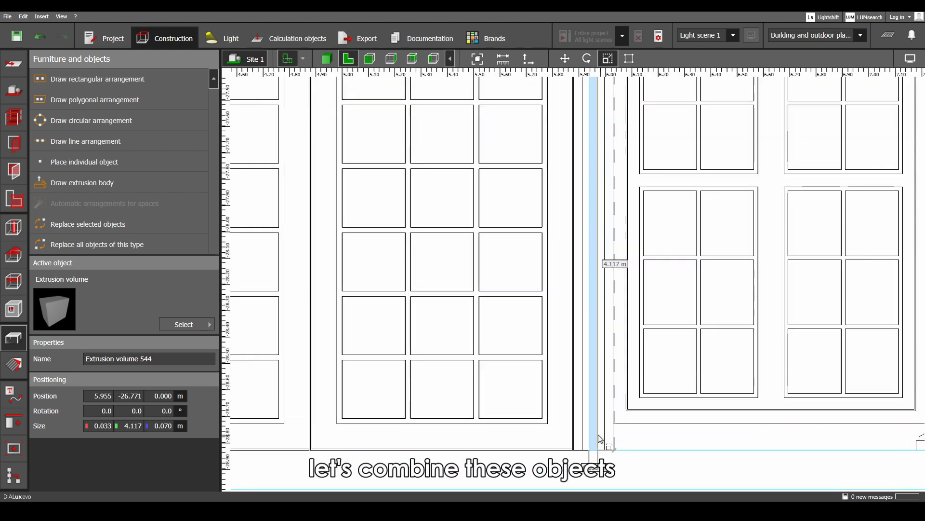
drag(584, 422, 583, 419)
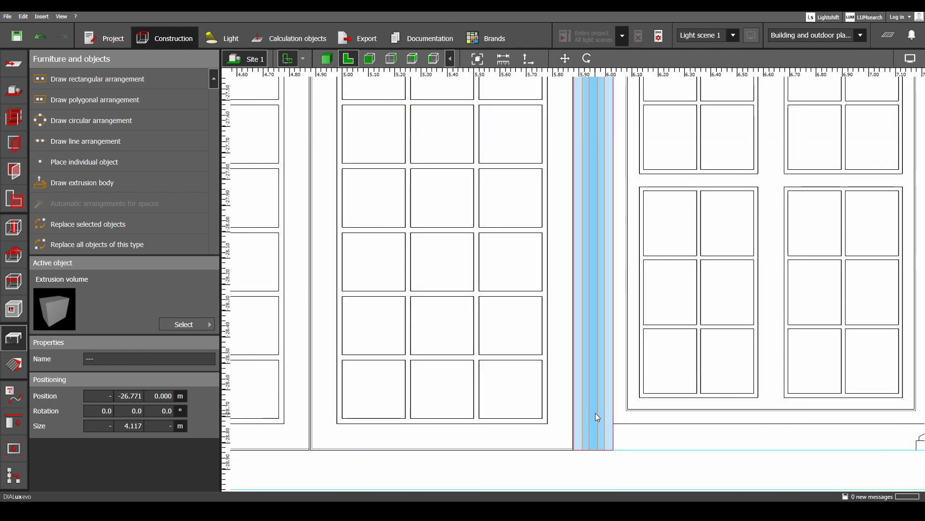
right_click(594, 414)
click(562, 349)
click(11, 426)
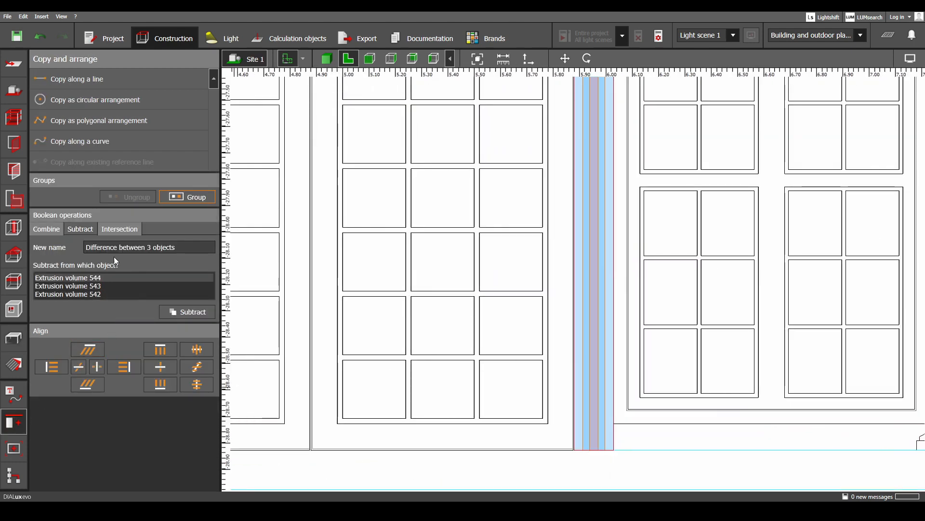
click(49, 230)
click(170, 265)
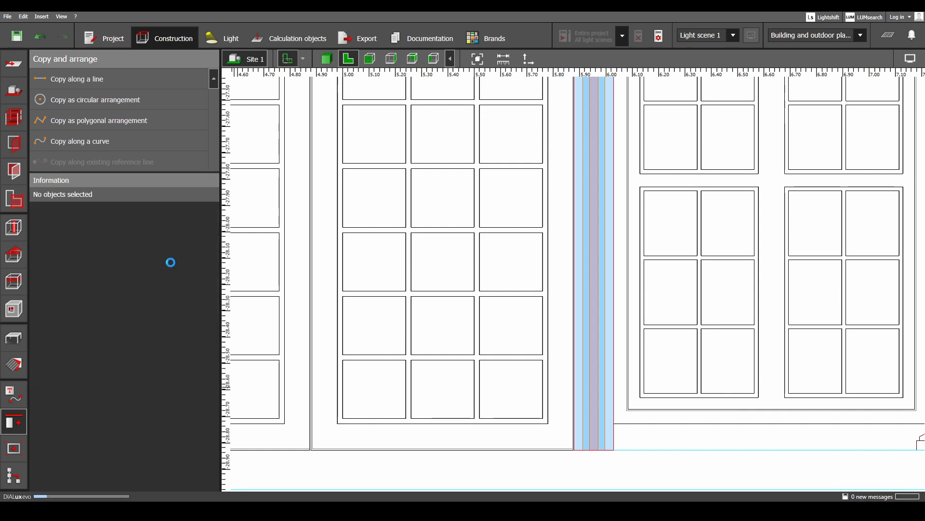
- Duplicate the combined vertical molding onto the molding position on D1's left side
scroll(665, 388, down, 5)
scroll(708, 351, up, 3)
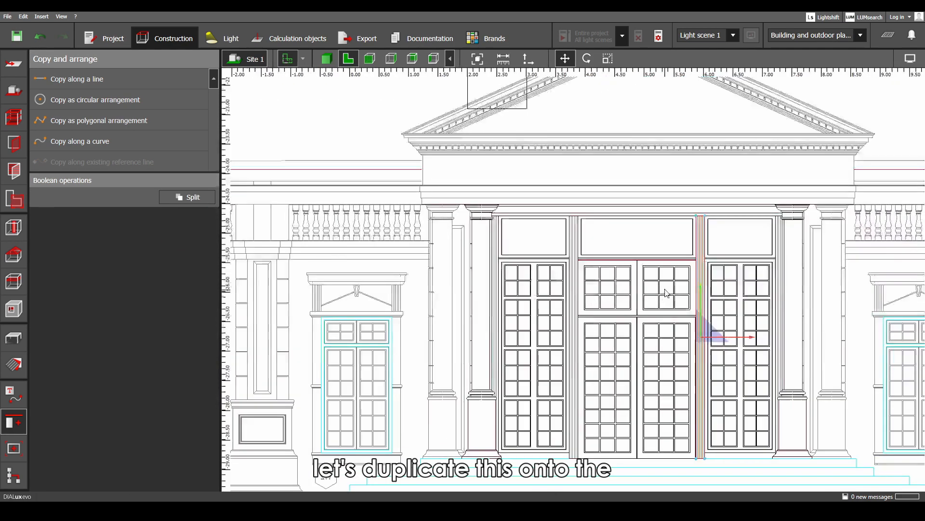
scroll(627, 209, up, 3)
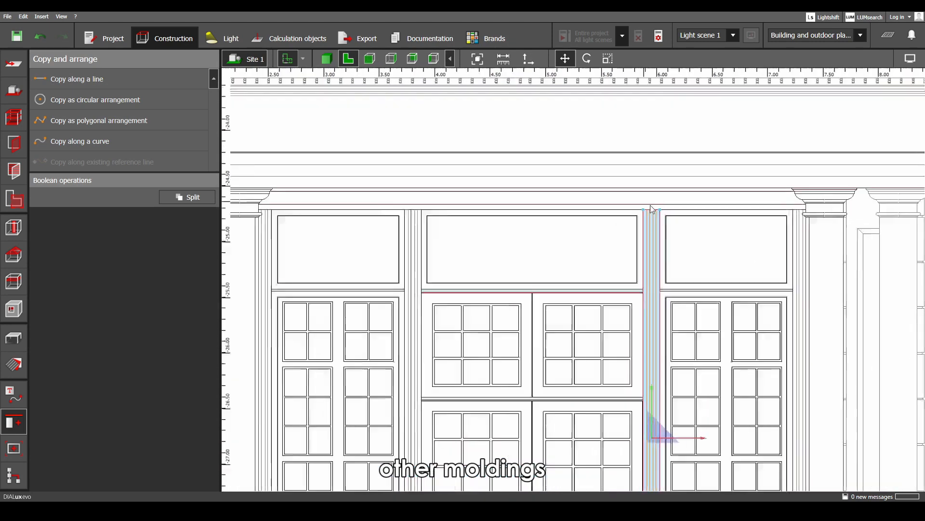
mouse_move(660, 216)
mouse_down()
mouse_move(577, 223)
mouse_move(396, 211)
mouse_up()
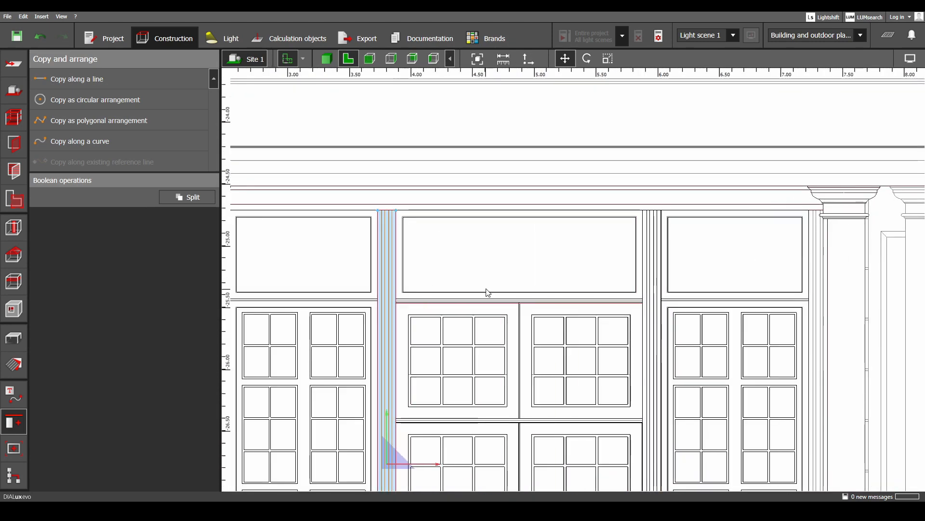
- Copy the combined vertical molding to the outer edges of the two W1 windows flanking D1
scroll(498, 256, up, 2)
middle_drag(397, 299, 532, 196)
scroll(532, 196, down, 4)
middle_drag(541, 277, 572, 256)
ctrl+drag(599, 290, 774, 313)
scroll(486, 286, down, 2)
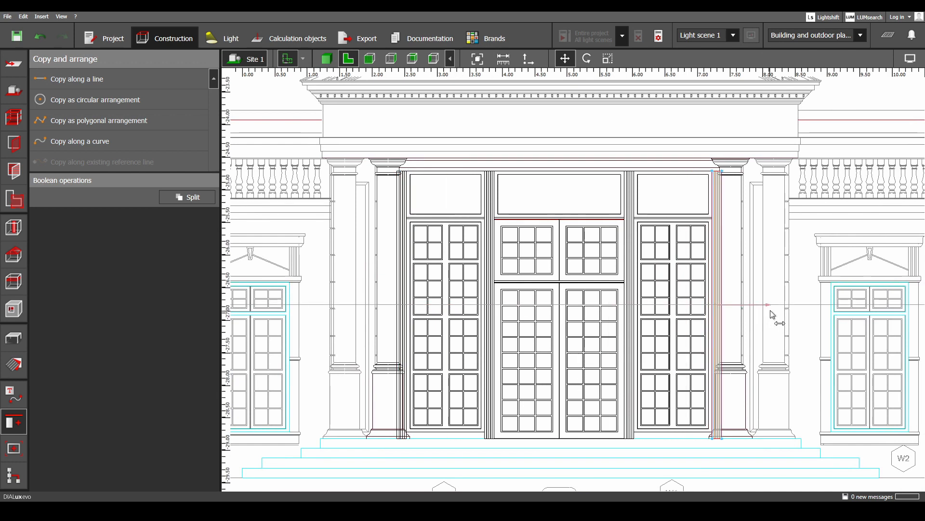
middle_drag(506, 230, 516, 262)
key(Escape)
- Duplicate the rectangular volume at the pediment and place the copy above the W1 window on D1's left
scroll(512, 226, up, 2)
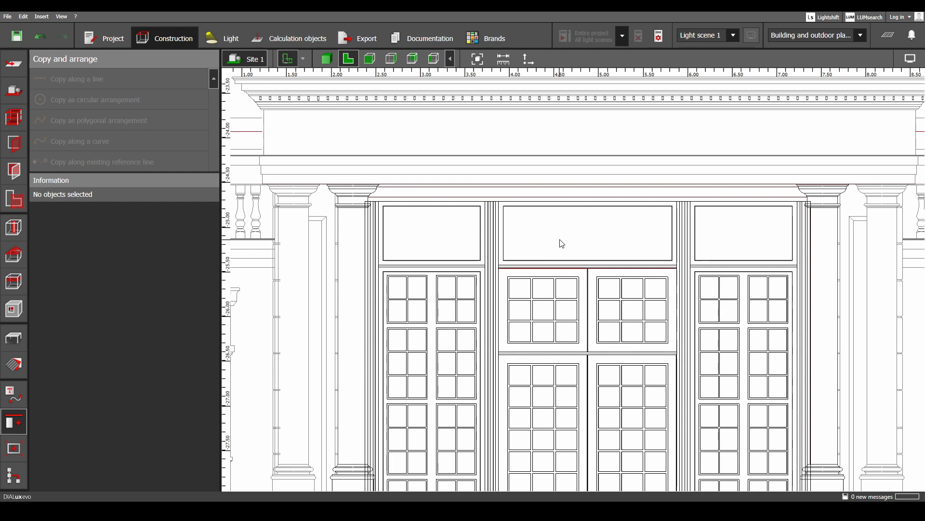
scroll(562, 244, down, 4)
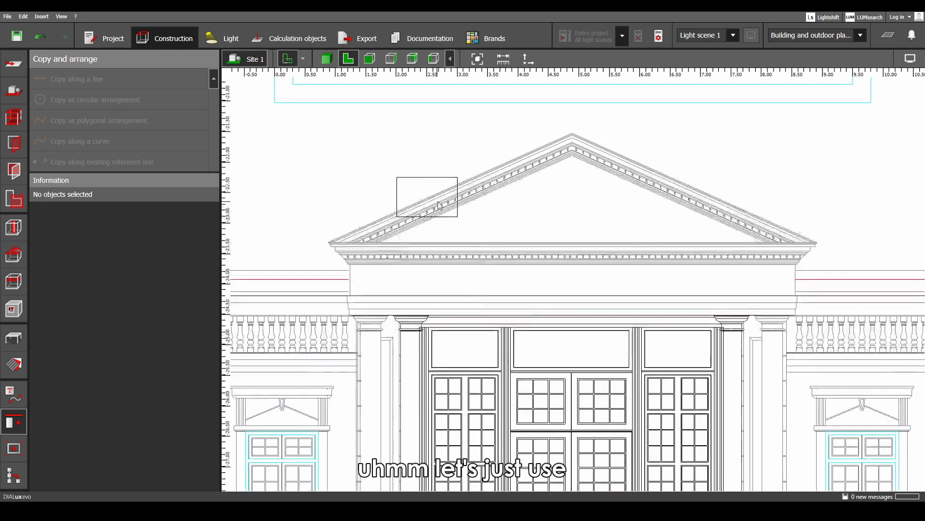
click(427, 196)
scroll(398, 222, up, 1)
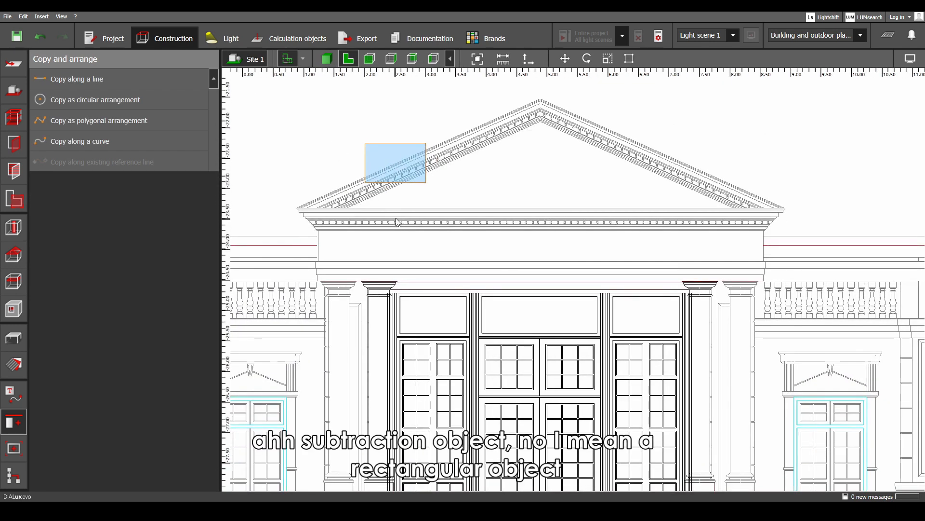
click(370, 160)
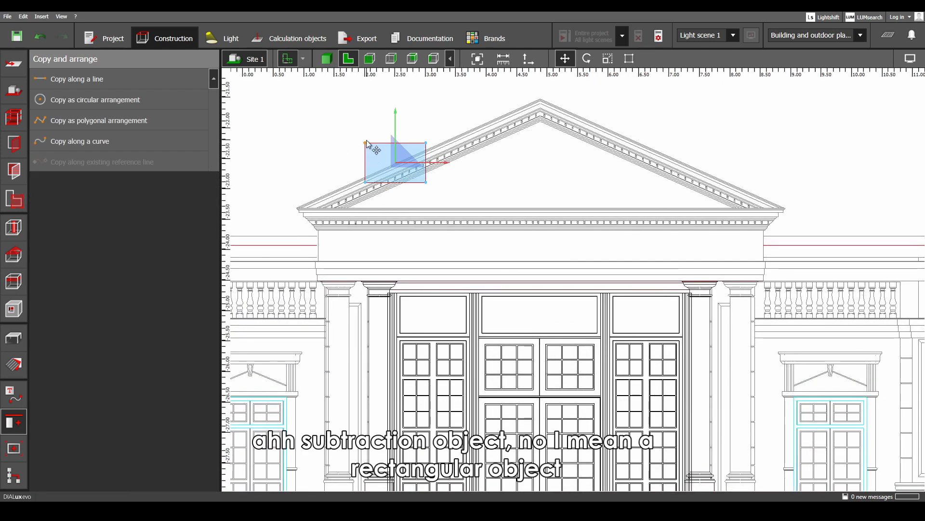
drag(364, 145, 340, 268)
- Scale the copied volume into a thin horizontal strip above the doors, about 2.451 m long and 0.032 m wide
scroll(436, 289, up, 4)
right_click(400, 283)
click(418, 297)
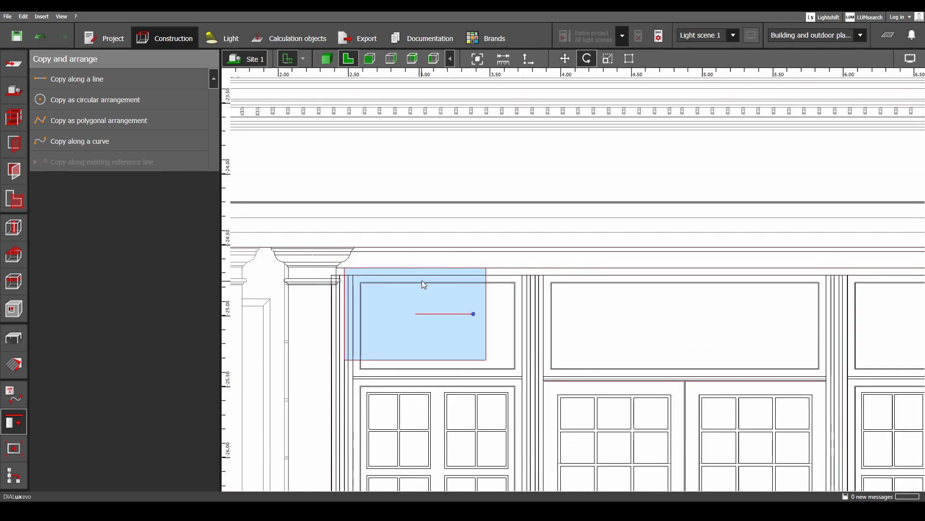
right_click(420, 293)
click(436, 314)
drag(415, 361, 821, 310)
scroll(470, 256, up, 3)
scroll(381, 277, down, 3)
scroll(380, 278, up, 2)
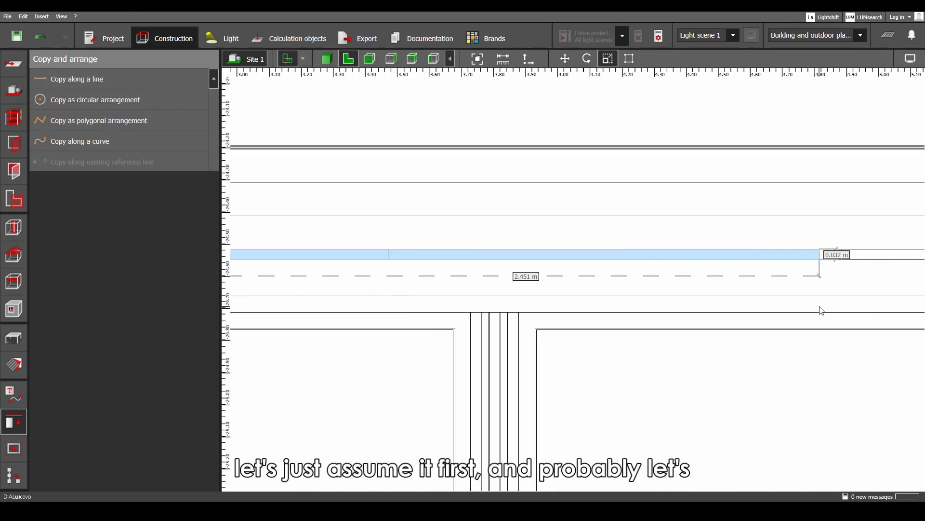
- Lengthen the horizontal strip to about 5.12 m so it reaches the column capital beyond the right W1 window
scroll(821, 311, down, 3)
middle_drag(870, 349, 349, 332)
scroll(300, 310, up, 3)
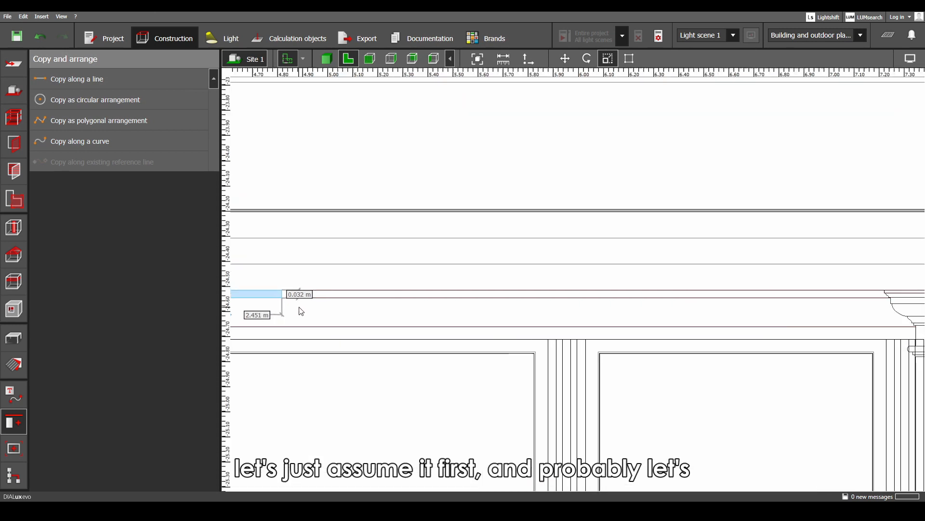
drag(280, 295, 847, 308)
scroll(779, 363, down, 2)
middle_drag(853, 380, 500, 353)
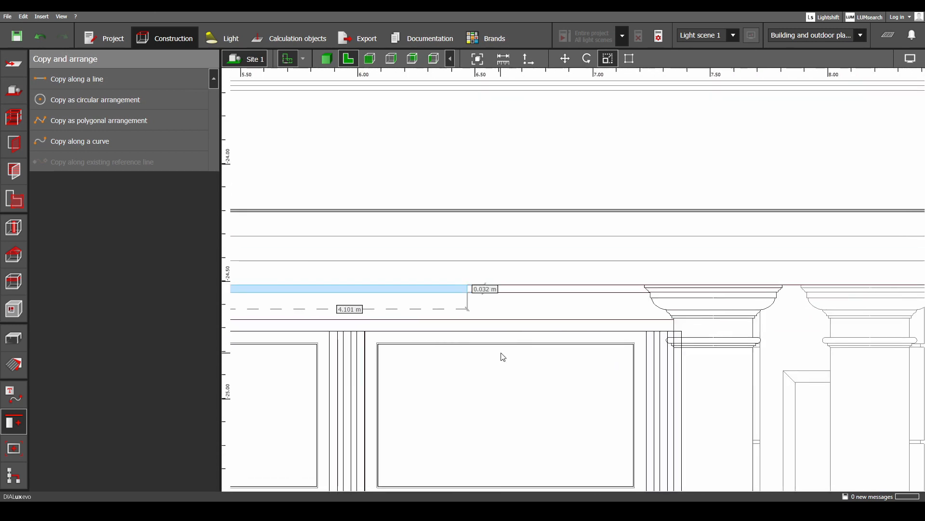
scroll(481, 295, up, 2)
drag(471, 289, 795, 285)
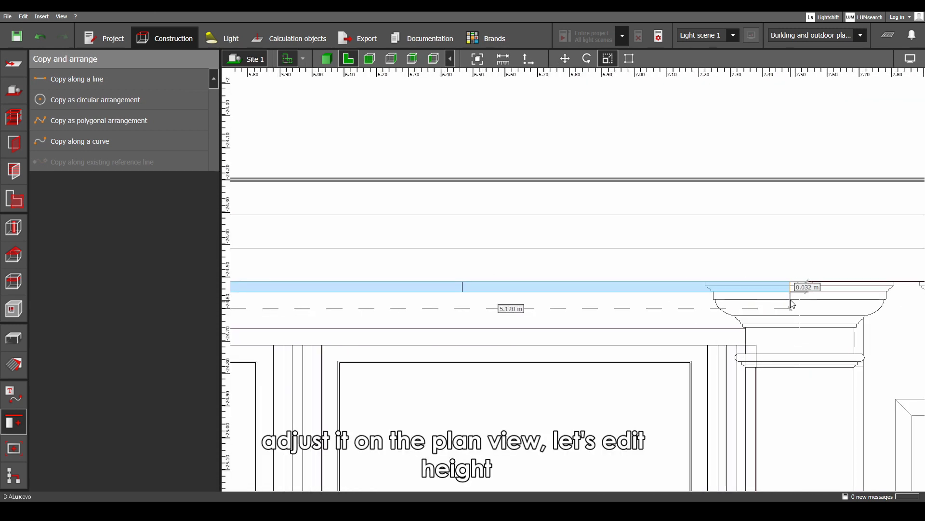
middle_drag(795, 285, 583, 301)
scroll(582, 301, down, 3)
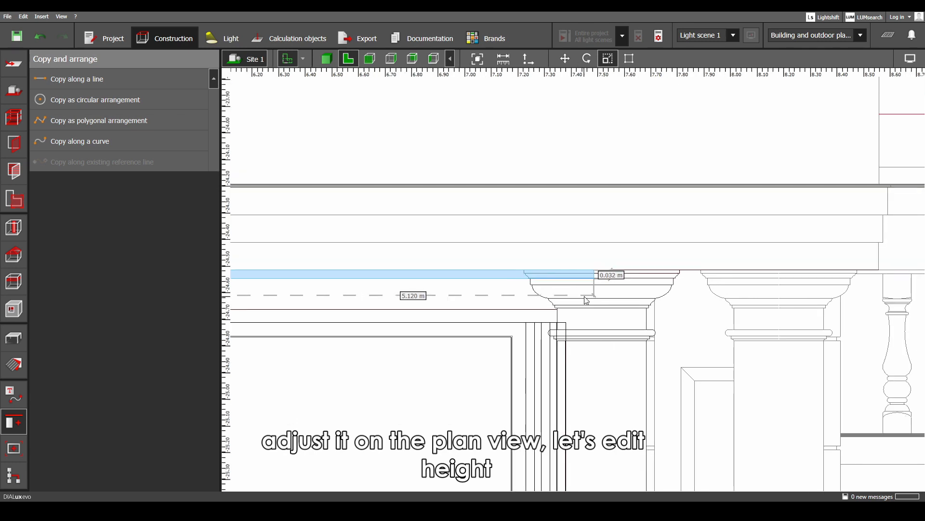
scroll(482, 324, down, 2)
middle_drag(424, 333, 687, 298)
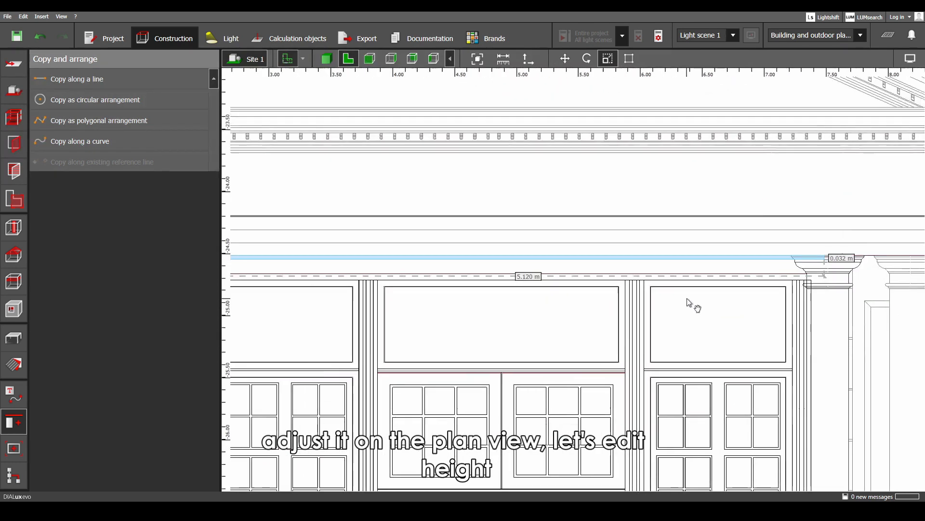
- Set the height of the horizontal strip volume to 0.10 m
click(10, 340)
click(163, 430)
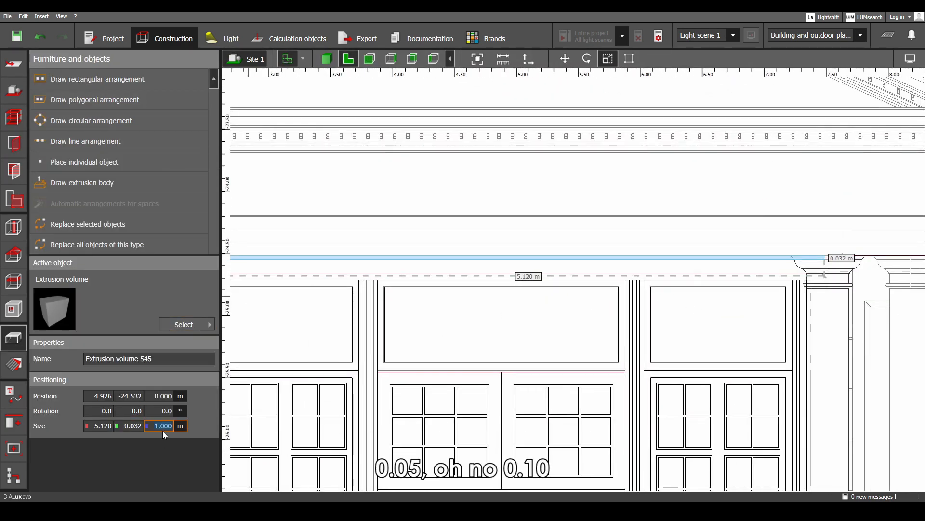
text(.)
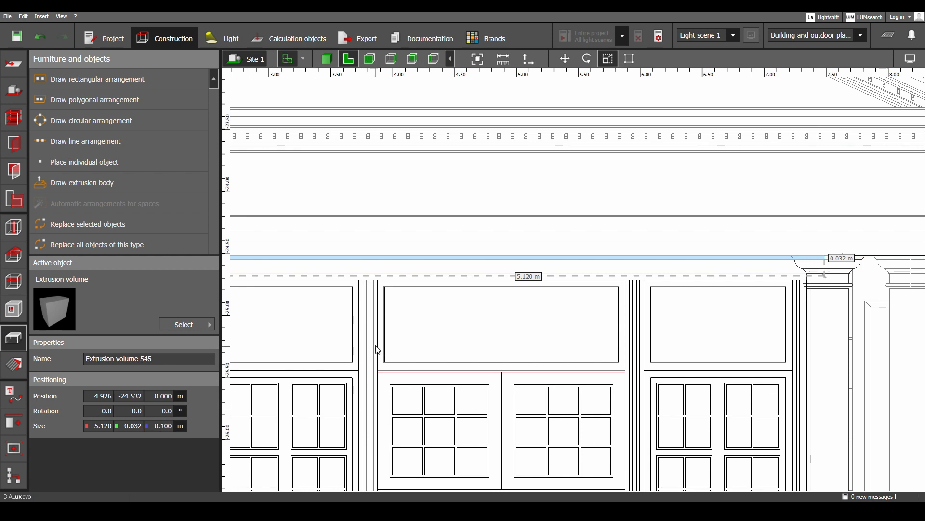
middle_drag(378, 350, 592, 328)
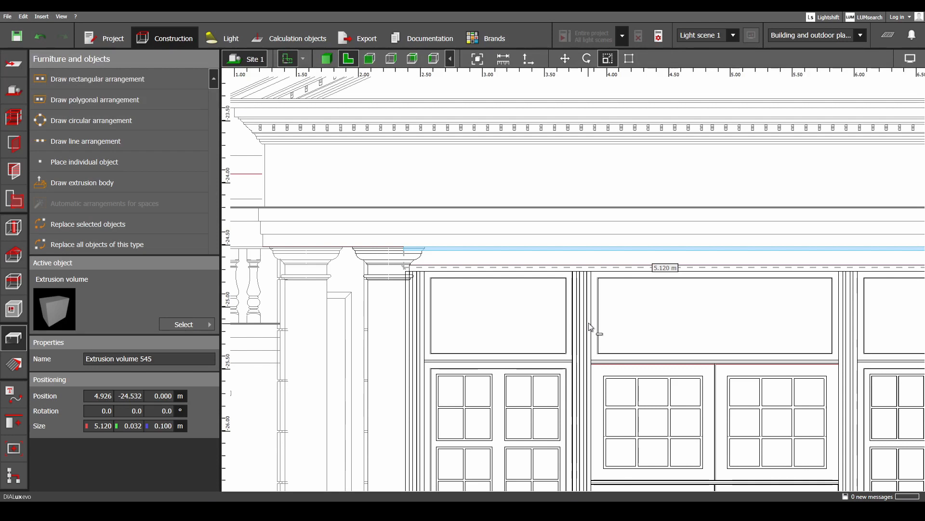
- Duplicate the horizontal strip above the doors, place the copy directly beneath it and scale it to 0.115 m wide
key(ctrl+d)
scroll(654, 238, up, 1)
mouse_move(733, 207)
mouse_down()
mouse_move(728, 221)
mouse_move(738, 212)
mouse_up()
right_click(717, 258)
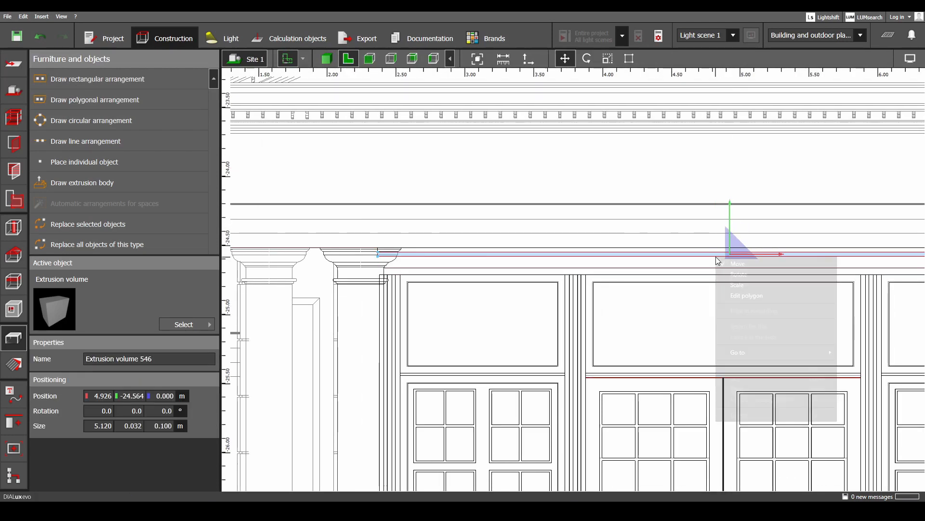
click(736, 284)
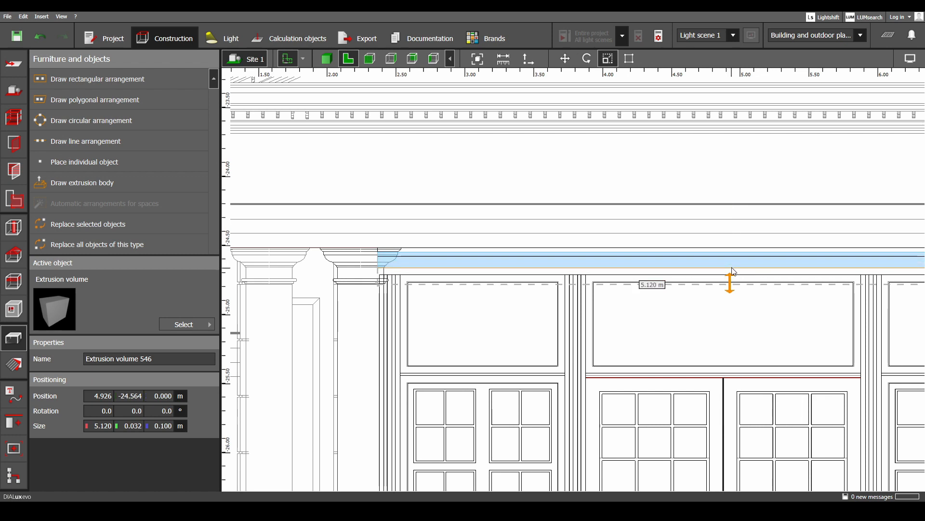
- Set the height of the second horizontal strip volume to 0.08 m
click(166, 425)
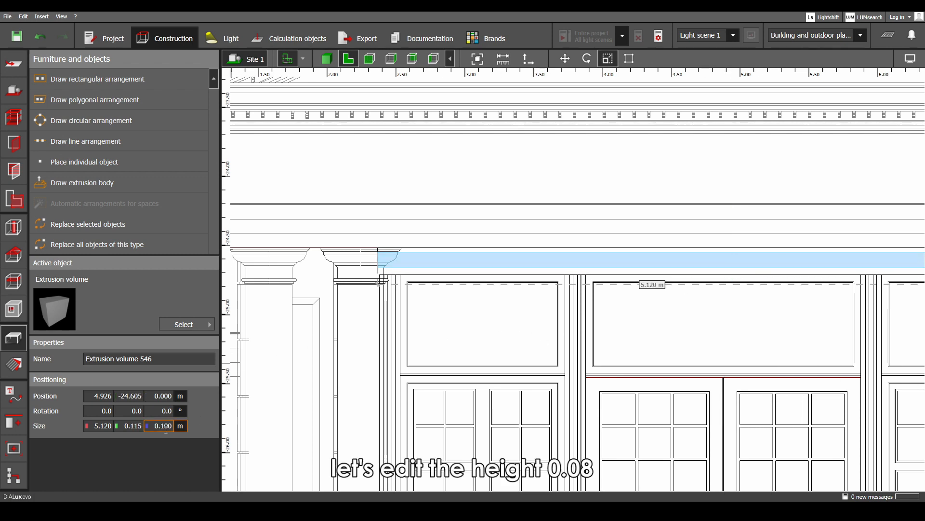
double_click(166, 428)
text(.0)
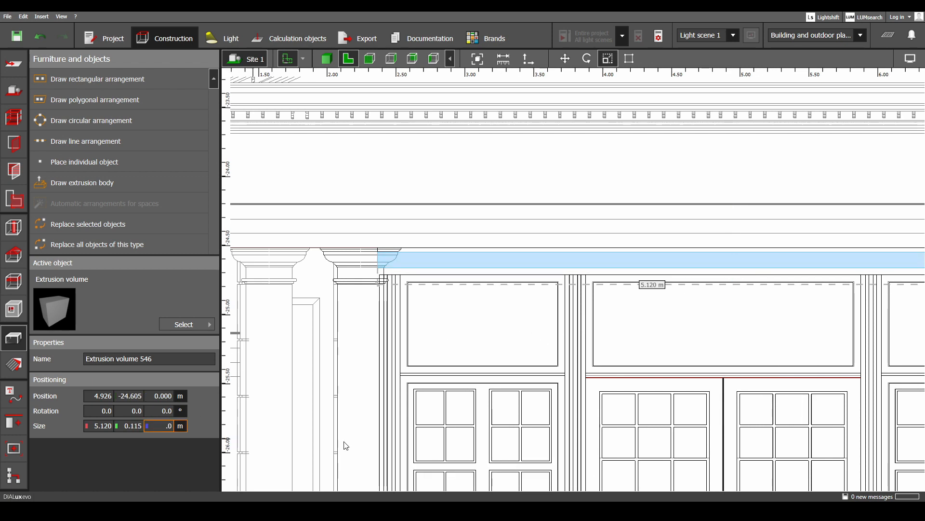
text(8)
key(Return)
- Duplicate the 0.115 m strip, place the copy directly below and narrow it to 0.050 m, ending at the tops of the door moldings
key(ctrl+c)
key(ctrl+v)
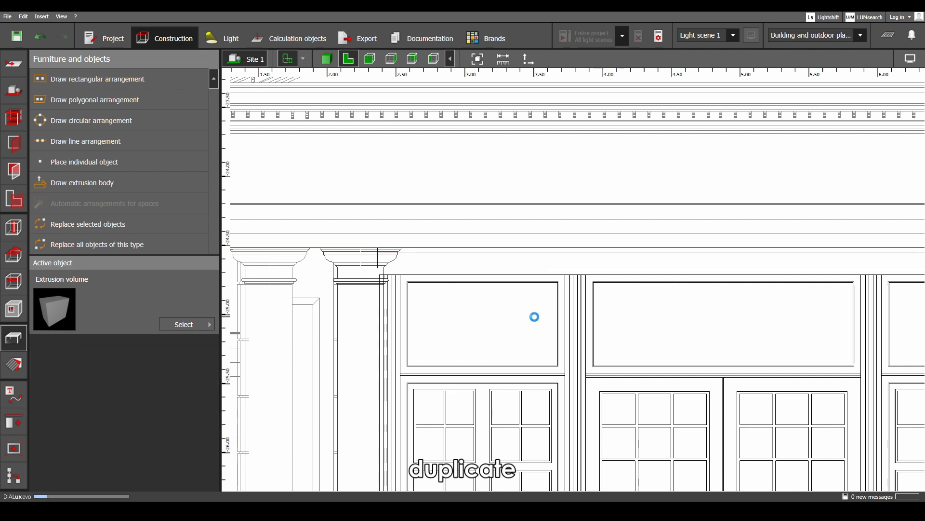
drag(735, 213, 705, 277)
right_click(706, 277)
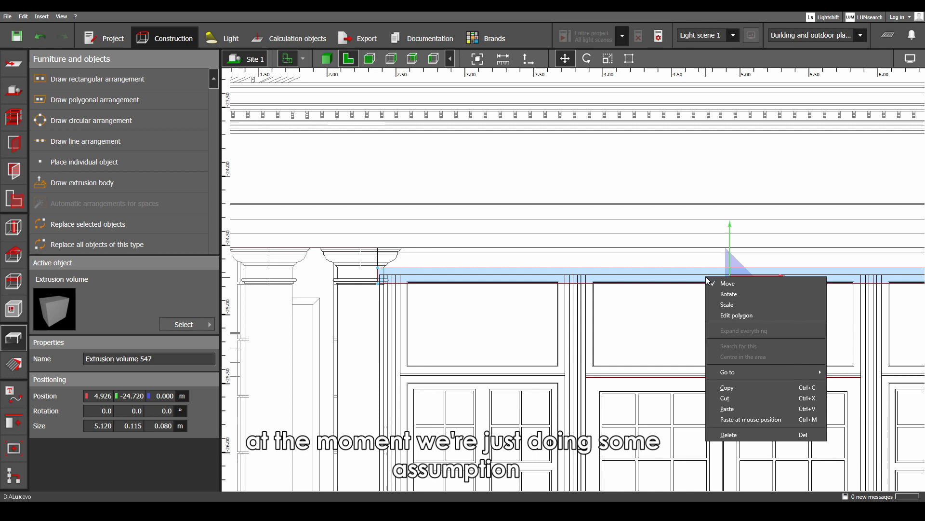
click(724, 305)
scroll(619, 282, up, 3)
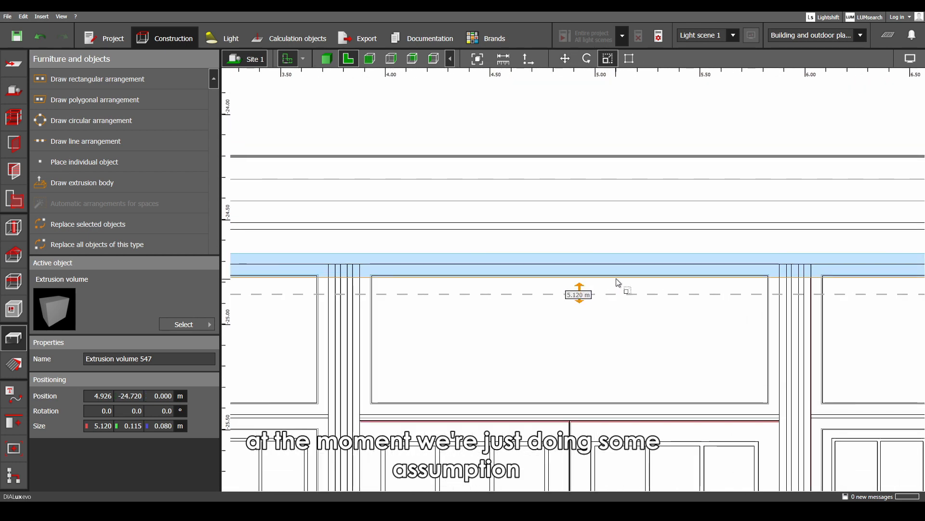
drag(618, 282, 618, 270)
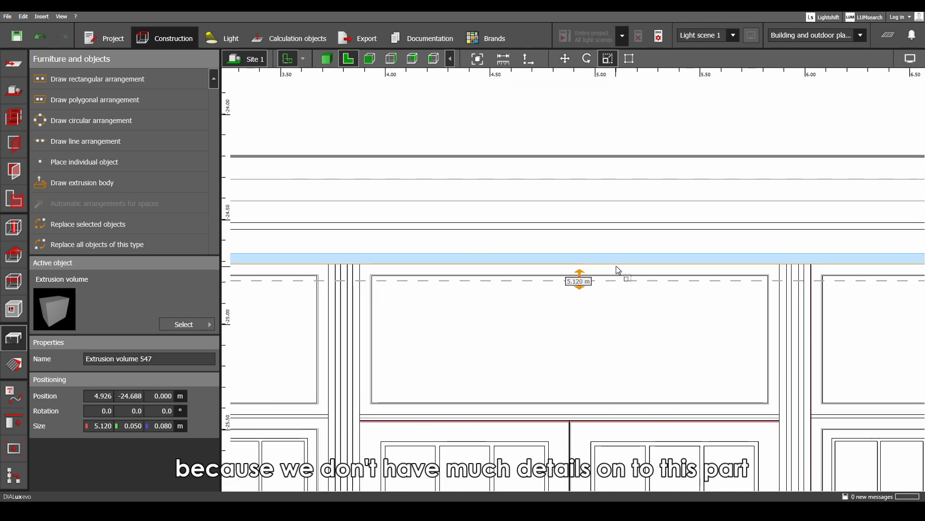
- Examine the stacked horizontal moldings above D1 and the W1 windows in the 3D view
scroll(618, 270, down, 5)
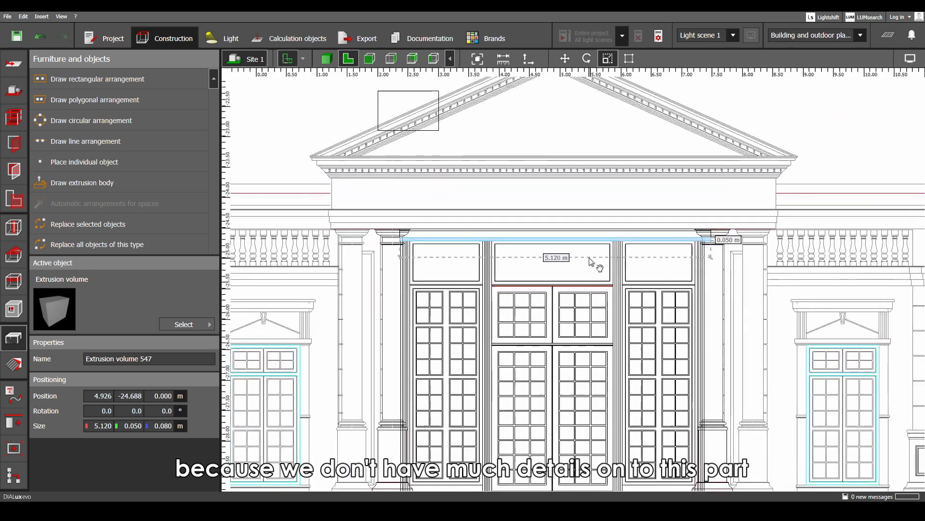
right_drag(593, 261, 648, 251)
click(559, 243)
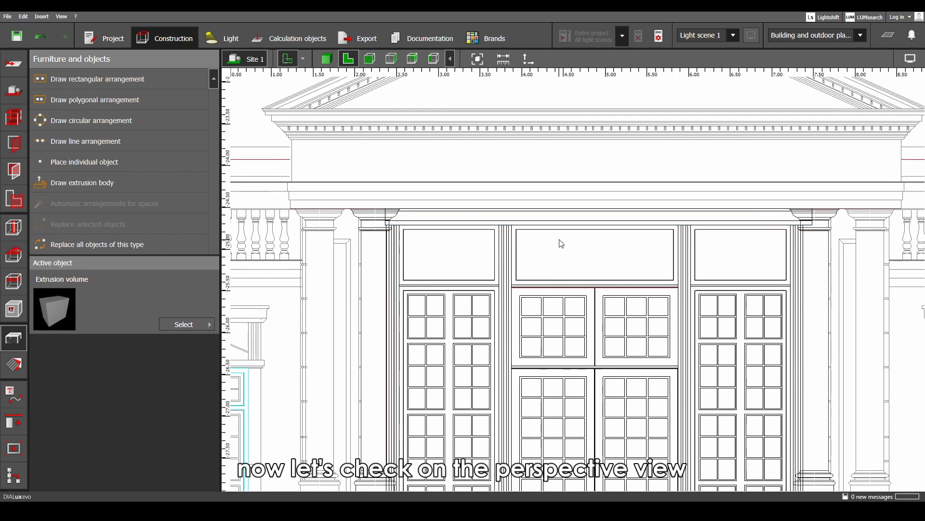
click(330, 58)
scroll(473, 174, up, 3)
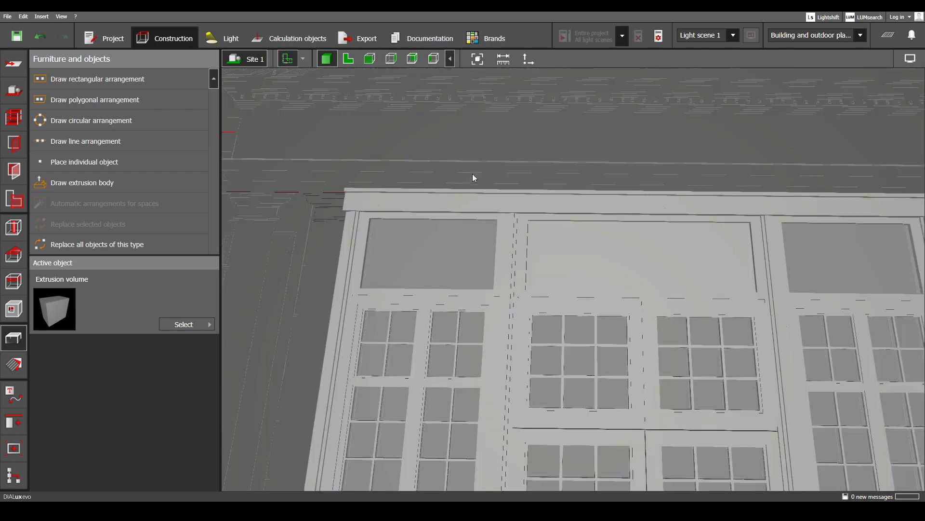
scroll(472, 173, down, 5)
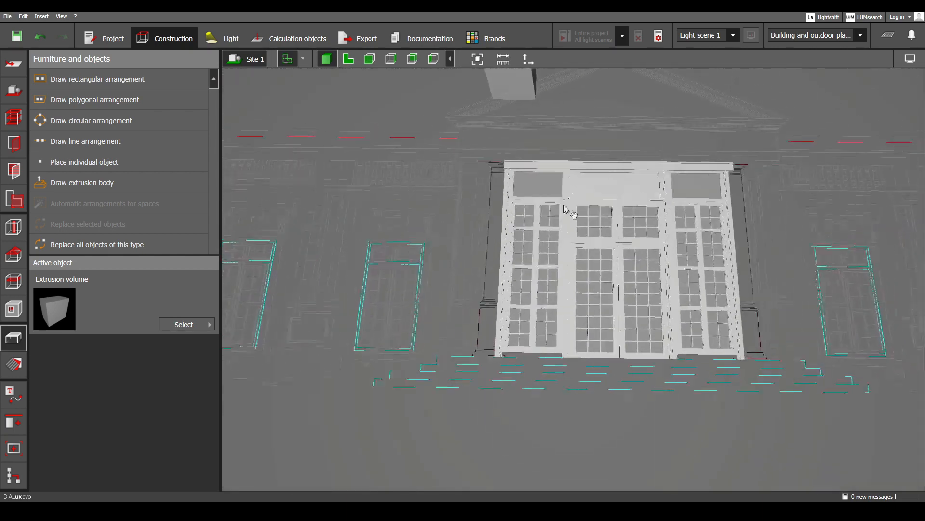
drag(565, 206, 550, 227)
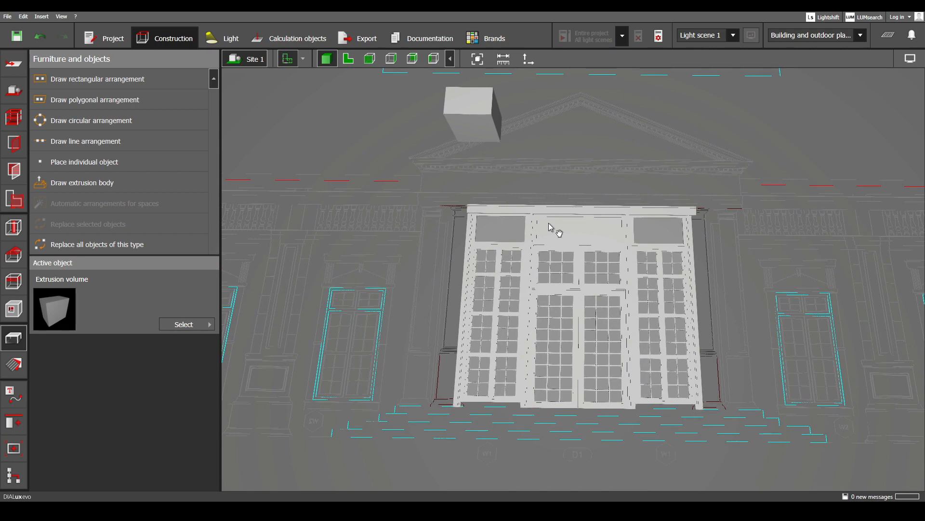
- Group all the door, window and molding objects of the D1 and W1 entrance in the plan view
click(348, 59)
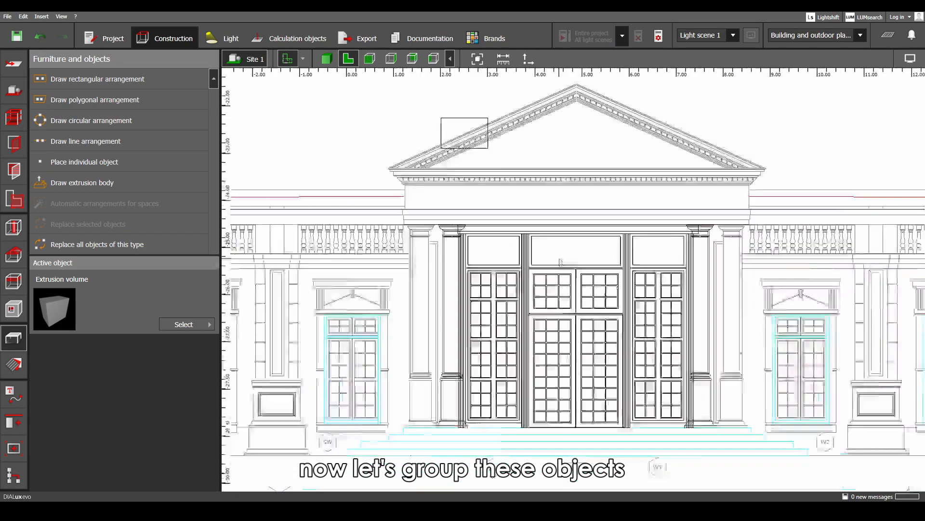
drag(617, 339, 441, 201)
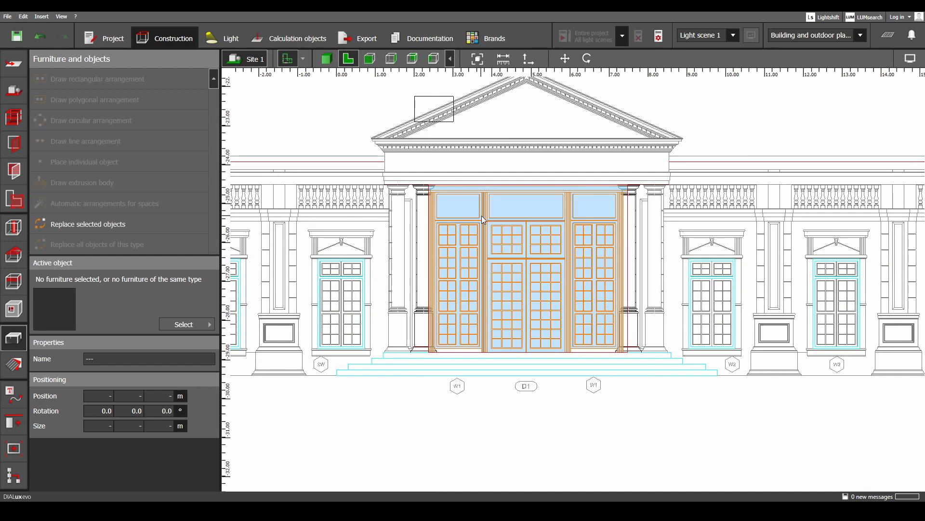
click(14, 423)
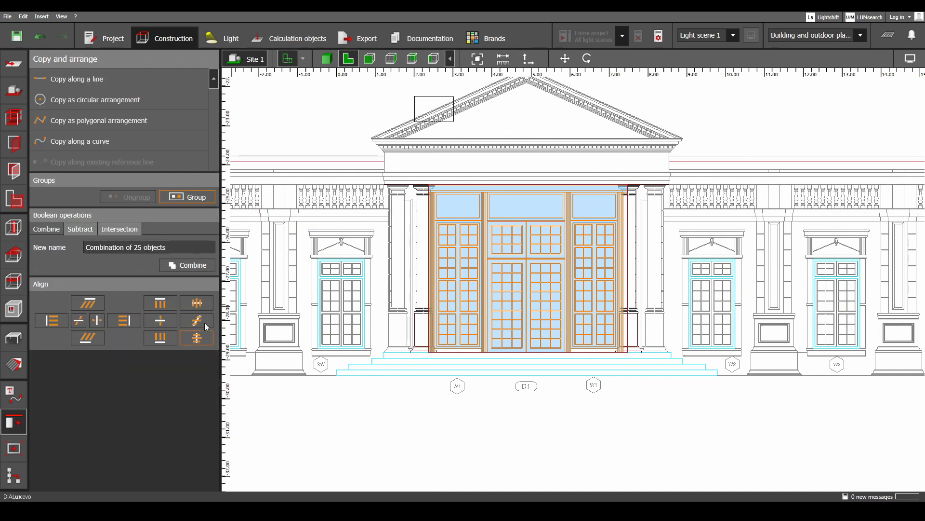
click(191, 199)
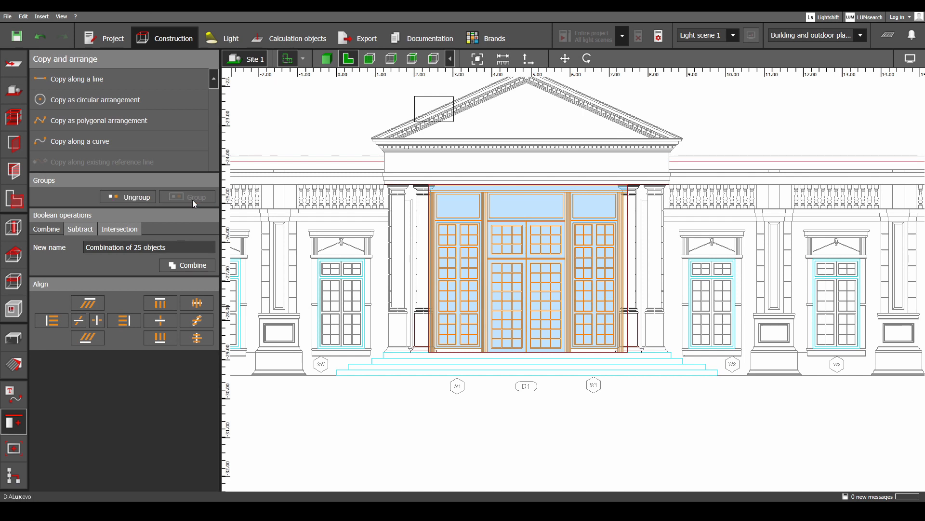
- Rotate the grouped entrance doors and windows from lying flat to standing vertically, working in the side view
right_click(510, 267)
click(537, 285)
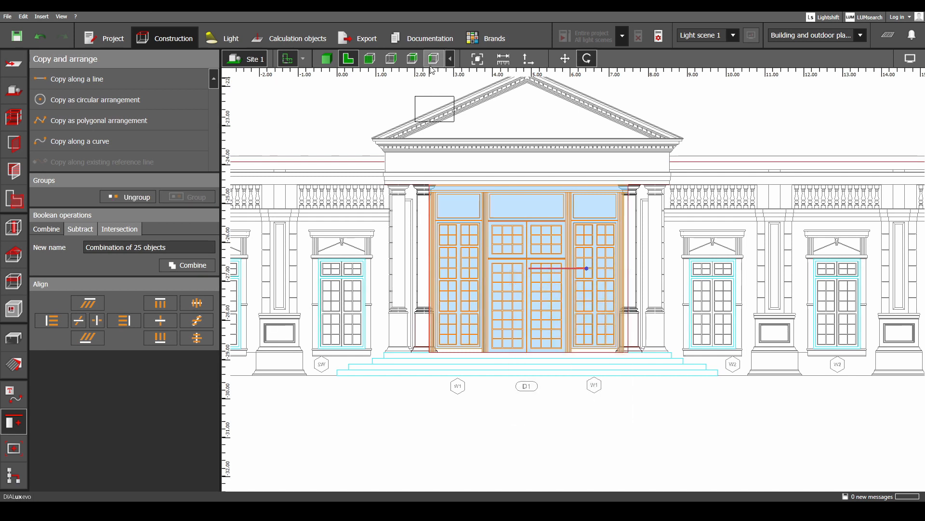
click(436, 65)
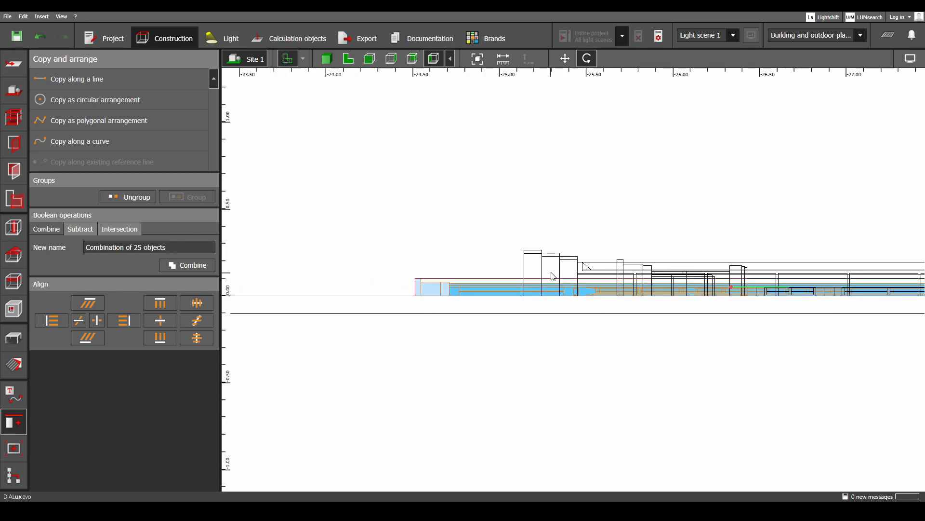
drag(503, 281, 556, 225)
- Raise the upright entrance group so that its base rests on the floor level
right_click(556, 212)
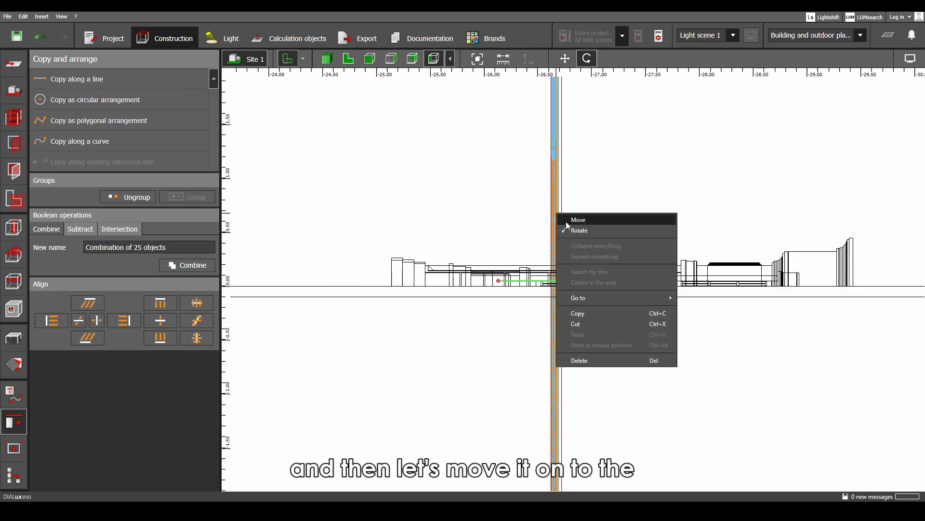
click(566, 218)
scroll(575, 268, down, 3)
middle_drag(576, 268, 576, 297)
drag(569, 258, 571, 163)
middle_drag(573, 210, 570, 256)
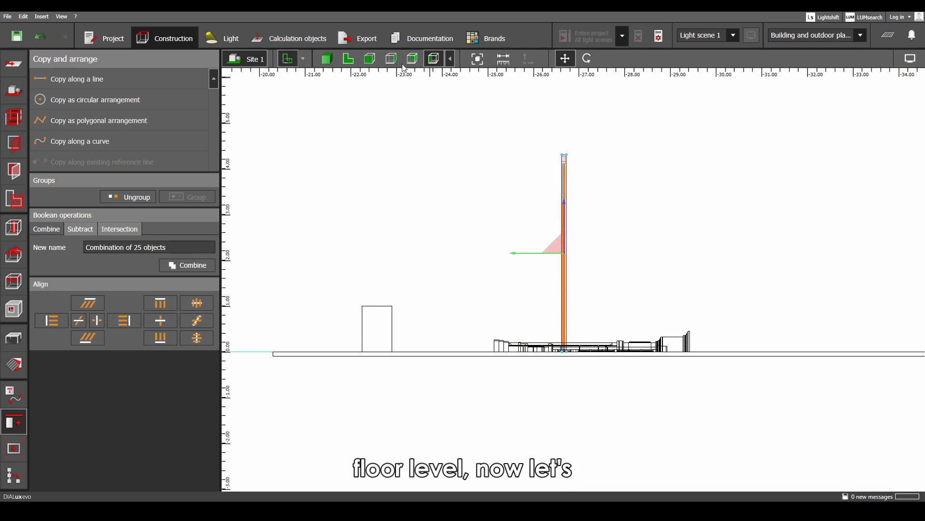
- Move the entrance group in plan from the elevation drawing to the building's front wall at the main entry
click(348, 58)
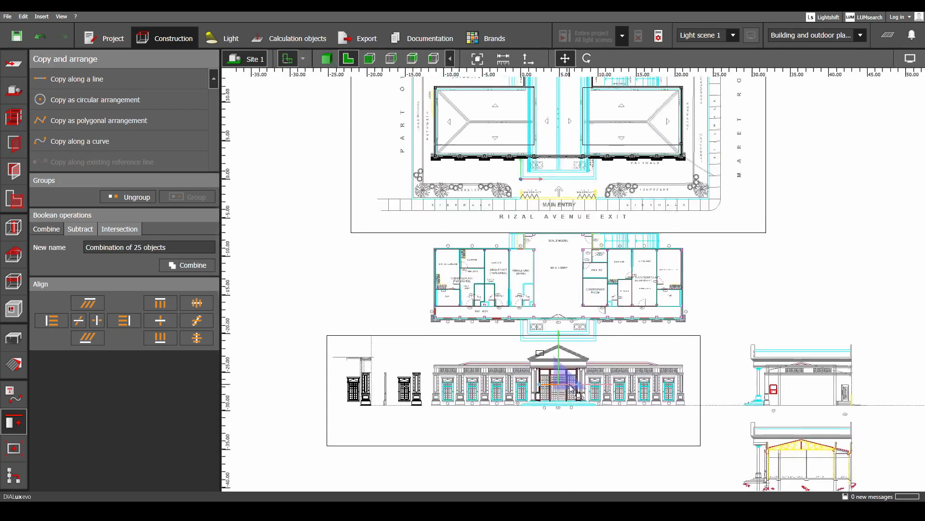
scroll(560, 334, up, 3)
drag(561, 364, 558, 159)
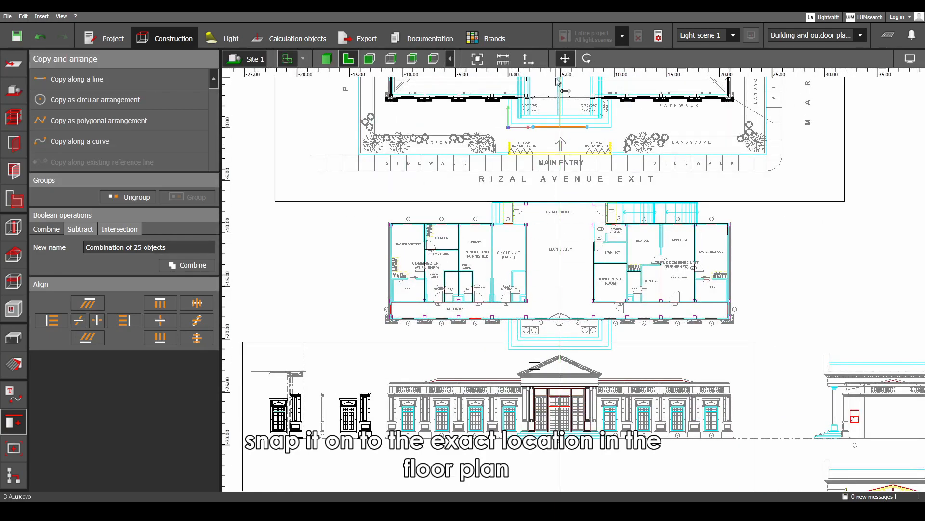
scroll(559, 333, up, 5)
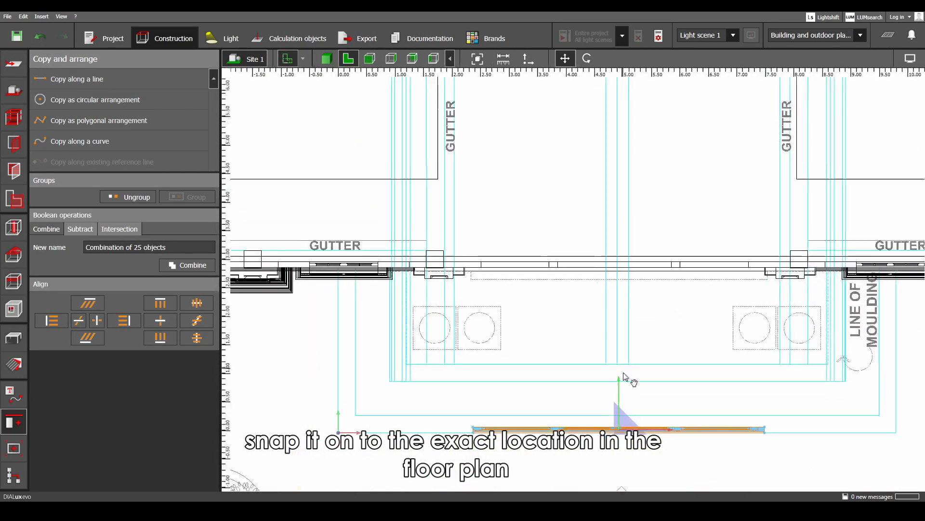
drag(620, 385, 628, 232)
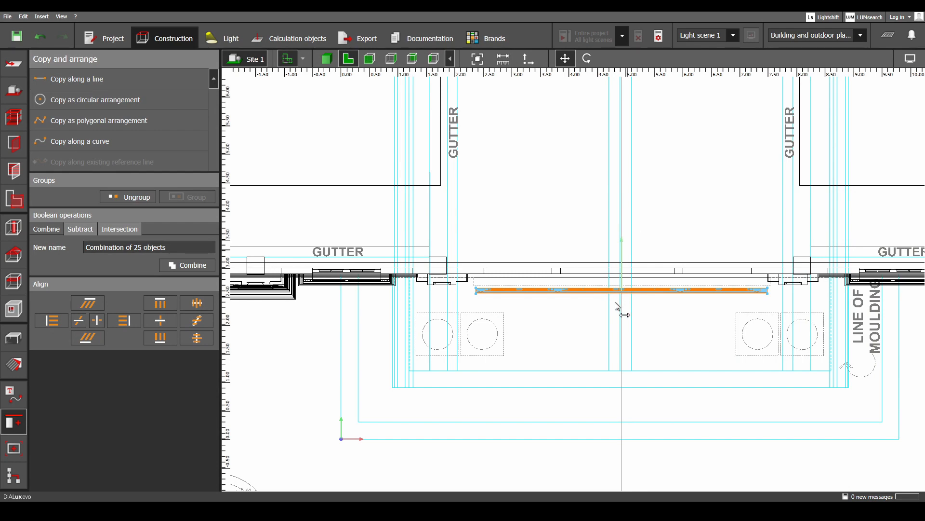
- Shift the entrance group sideways so it is centred on the entrance's middle reference line and fits the wall opening in plan
scroll(617, 306, up, 5)
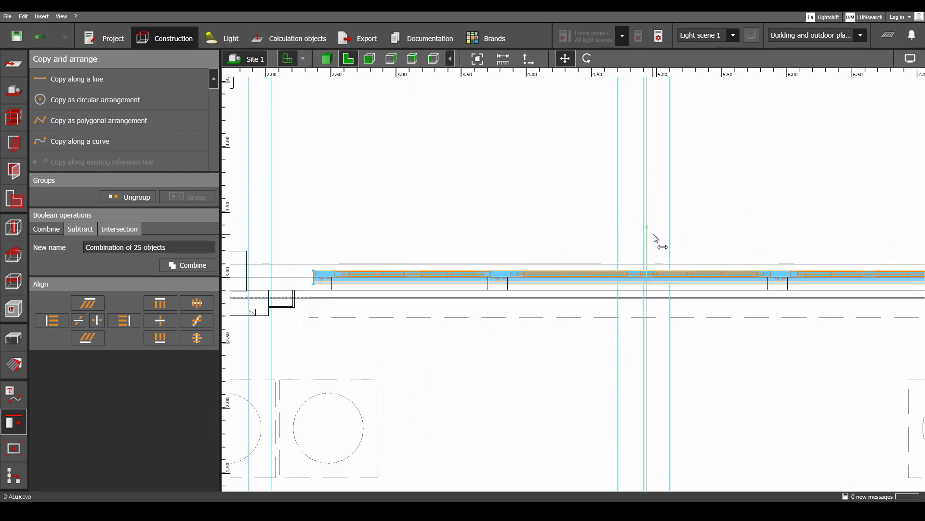
scroll(653, 240, up, 4)
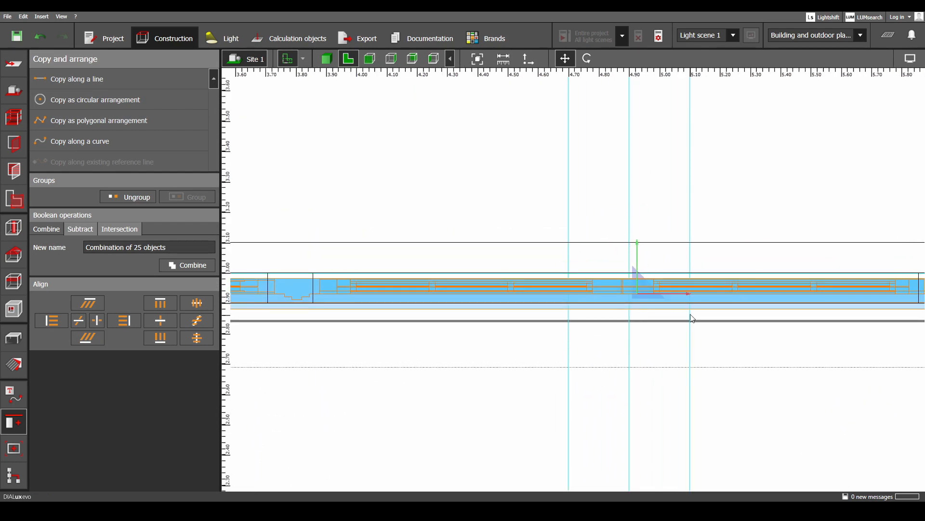
middle_drag(691, 314, 737, 305)
drag(737, 288, 730, 287)
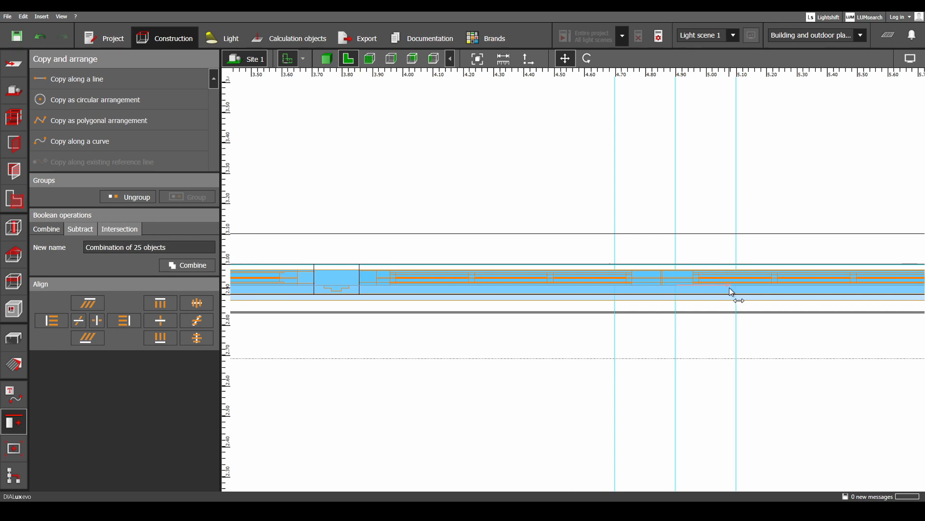
scroll(731, 292, down, 3)
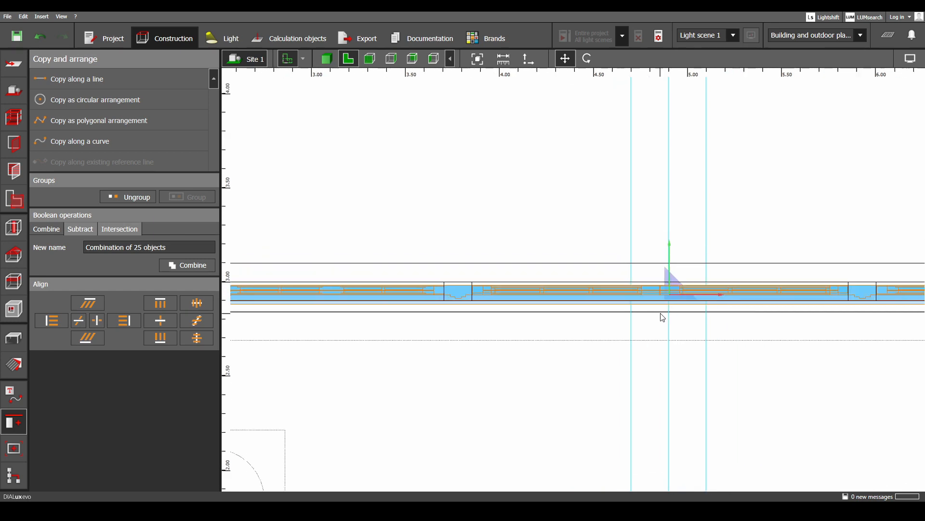
middle_drag(661, 314, 766, 295)
scroll(566, 293, up, 3)
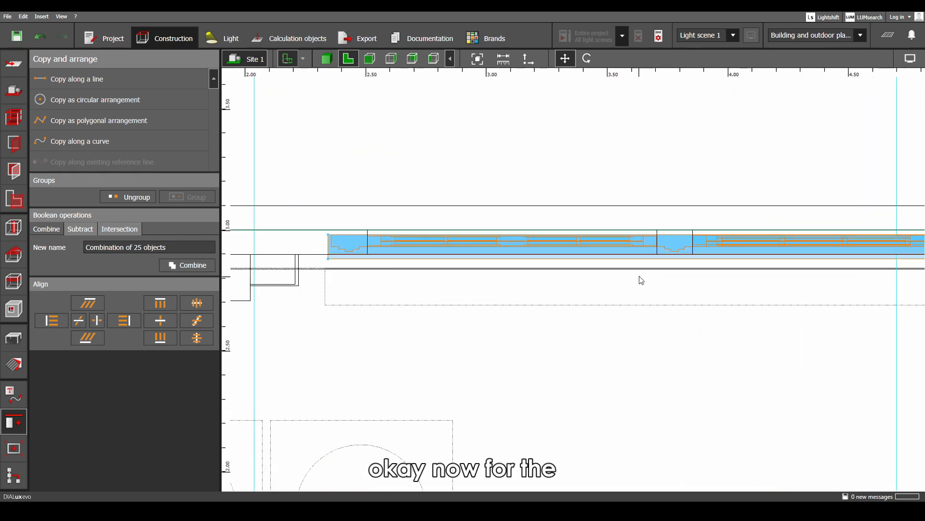
- Examine from the front in 3D how the entrance group and its moldings sit within the front wall
click(330, 62)
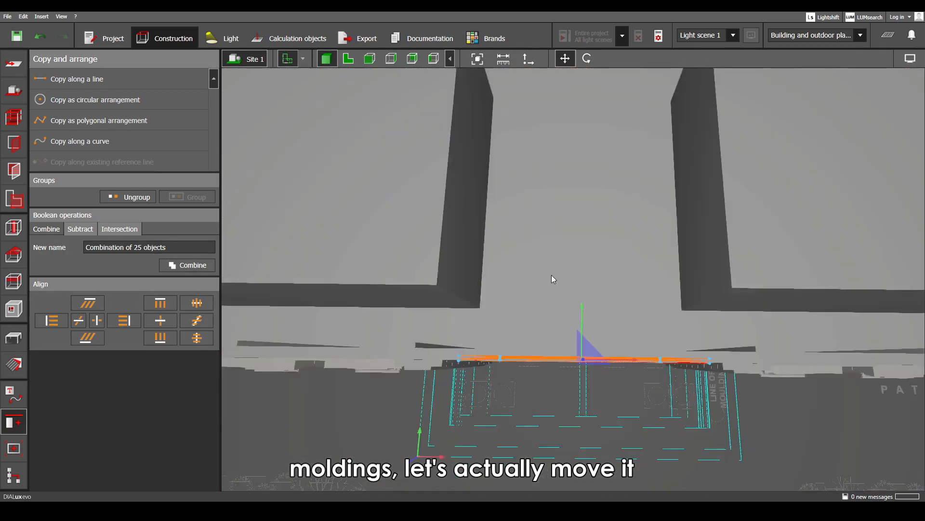
right_drag(551, 275, 552, 222)
middle_drag(552, 221, 539, 290)
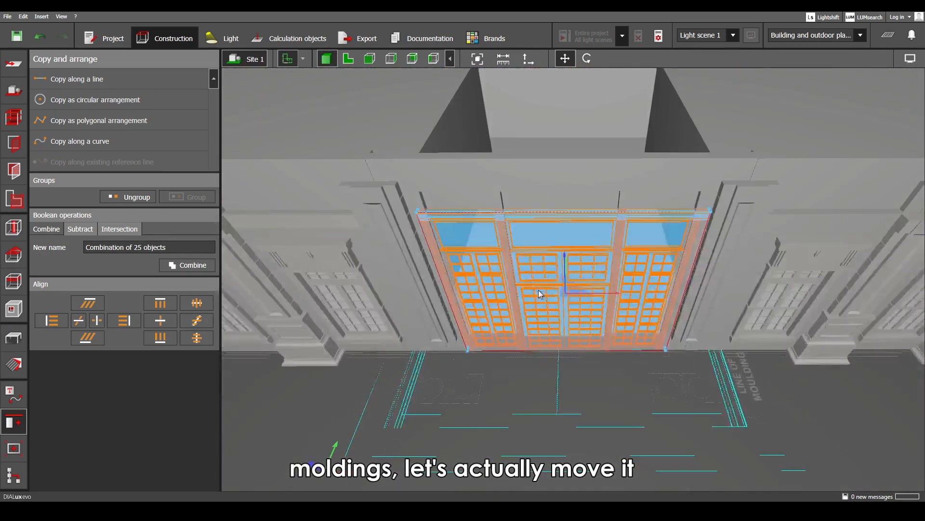
scroll(516, 244, up, 3)
middle_drag(515, 242, 517, 212)
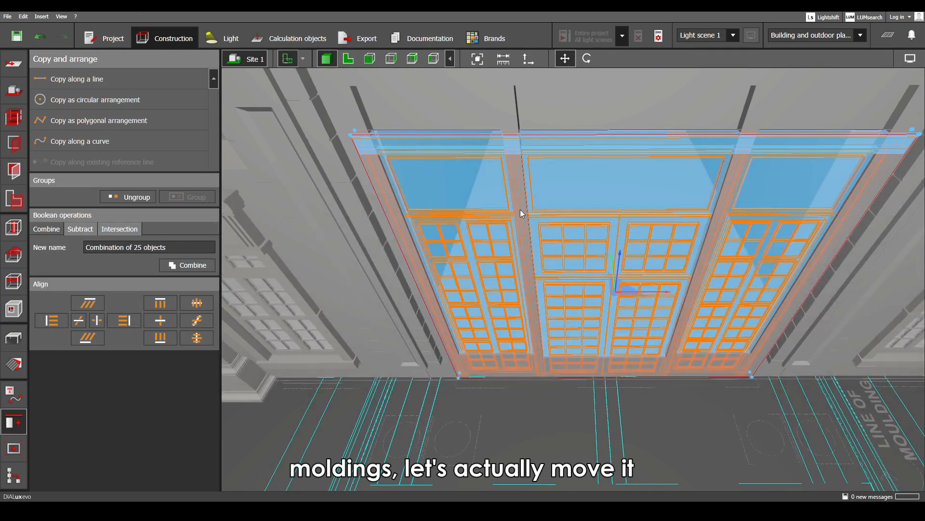
- Select the four vertical moldings of the entrance group and move them outward in plan so they project from the exterior wall face
click(348, 59)
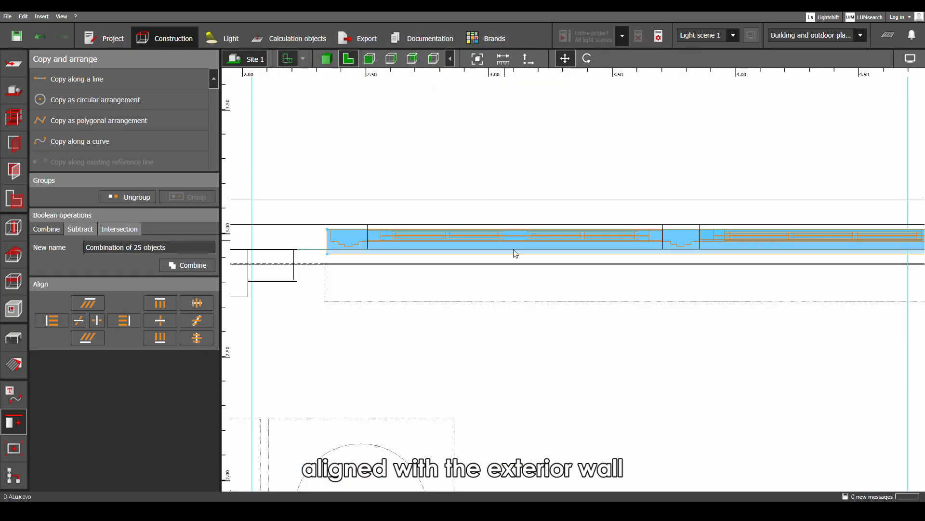
scroll(678, 256, up, 3)
click(678, 253)
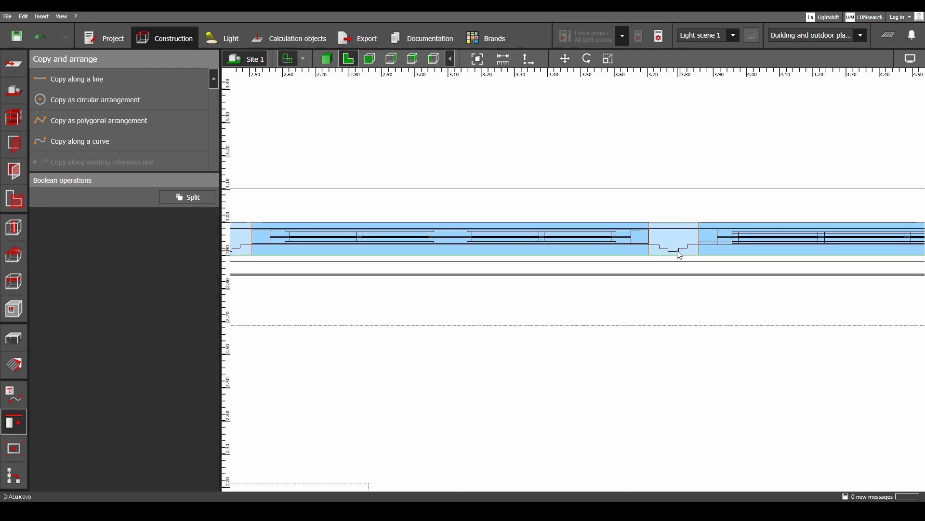
click(682, 253)
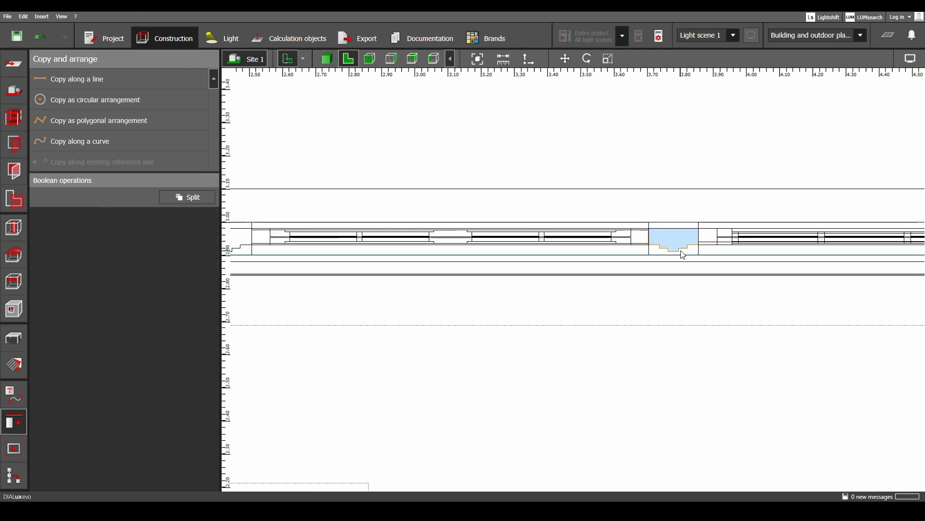
scroll(682, 253, down, 3)
scroll(463, 250, up, 3)
ctrl+click(461, 261)
scroll(463, 263, down, 3)
middle_drag(819, 294, 533, 303)
scroll(533, 302, up, 2)
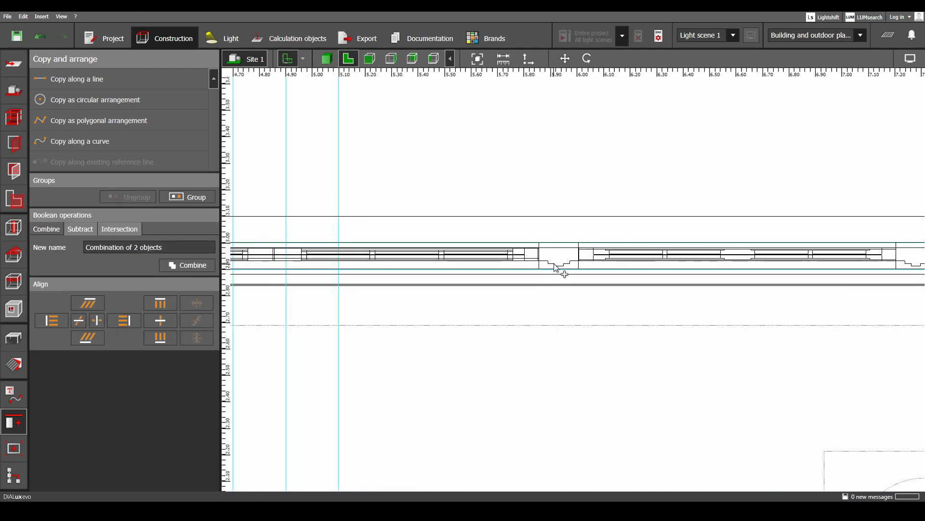
ctrl+click(561, 269)
middle_drag(800, 297, 431, 287)
ctrl+click(545, 256)
scroll(594, 260, down, 3)
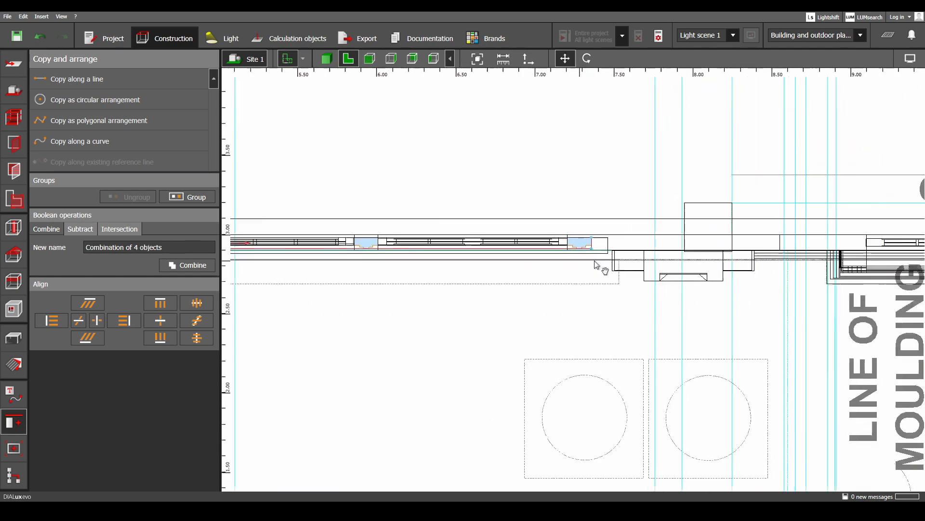
scroll(548, 251, up, 5)
drag(552, 236, 554, 272)
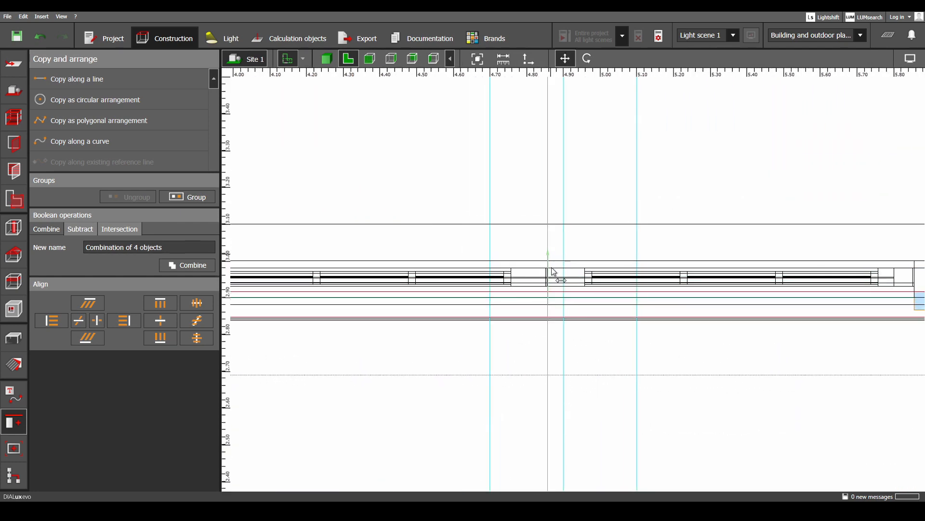
drag(601, 322, 548, 259)
middle_drag(548, 260, 423, 272)
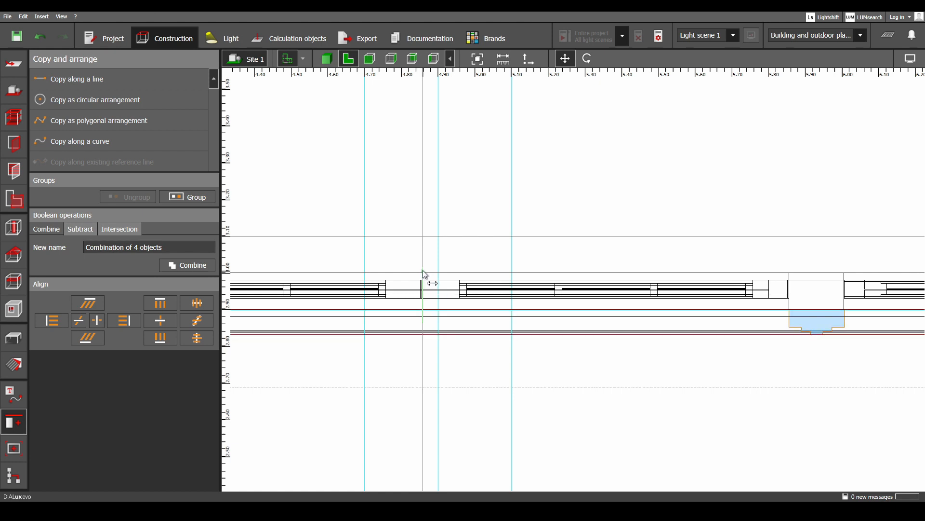
- Select the three upper horizontal moldings above the entrance and move them about 0.05 m outward in plan, in front of the doors and windows
click(328, 59)
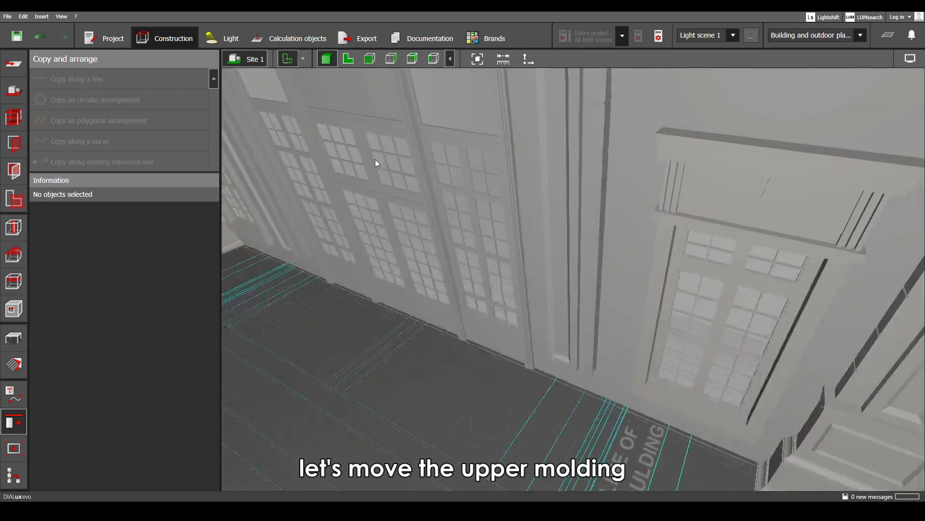
middle_drag(375, 159, 425, 230)
right_drag(425, 229, 371, 189)
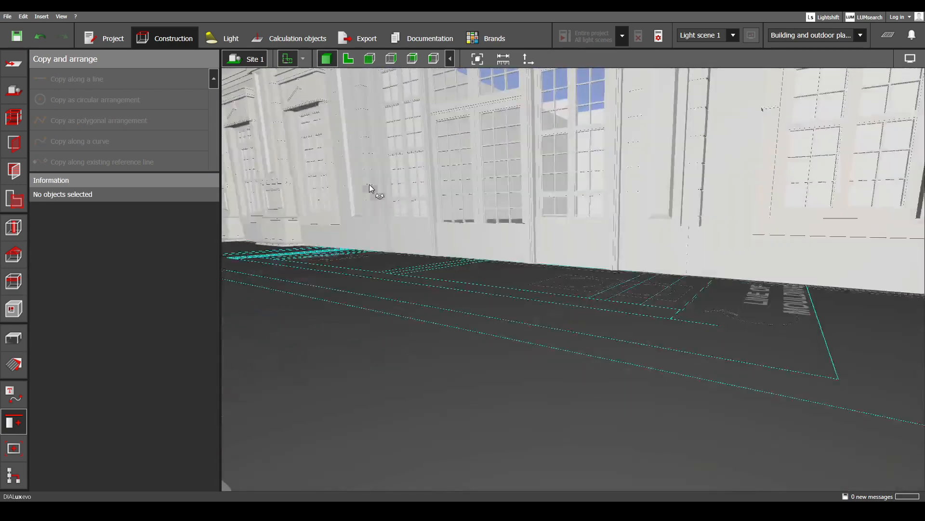
middle_drag(372, 189, 407, 312)
scroll(435, 231, up, 2)
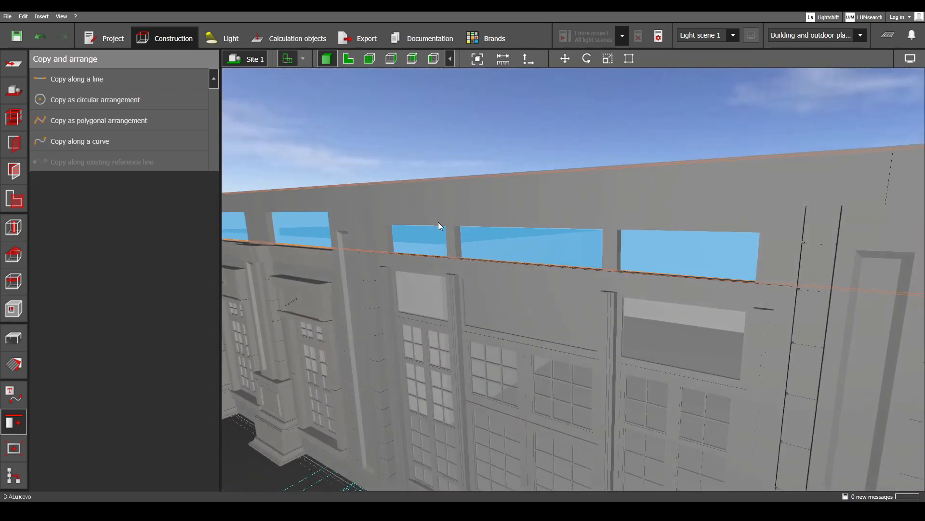
click(429, 258)
scroll(433, 243, up, 5)
scroll(442, 244, down, 3)
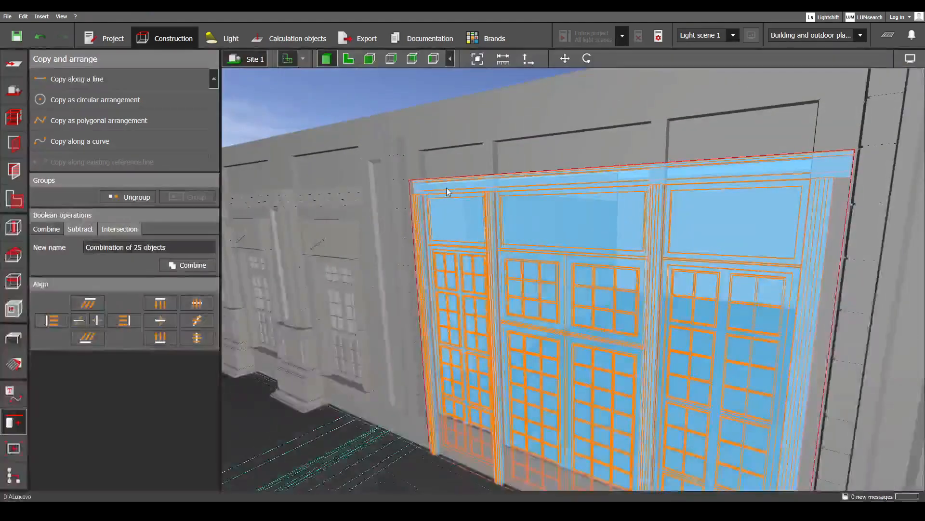
scroll(429, 186, up, 3)
click(428, 188)
ctrl+click(432, 200)
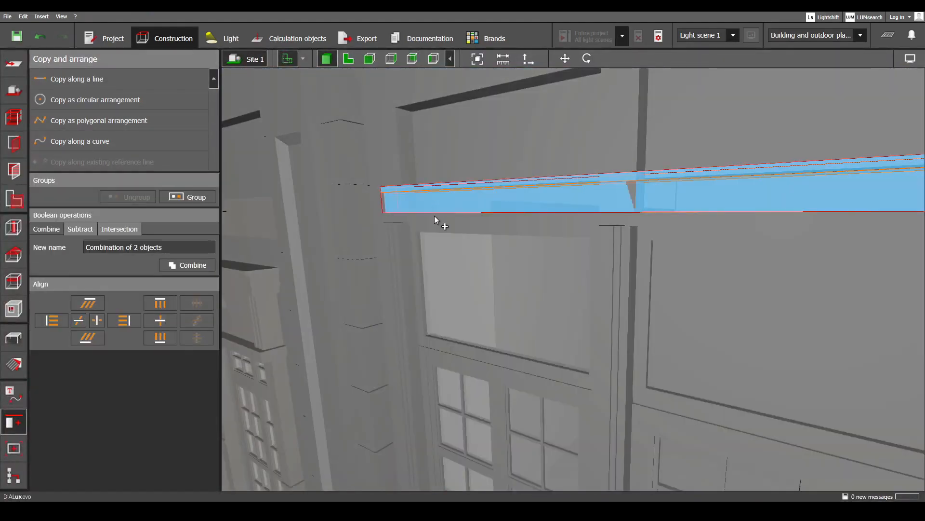
ctrl+click(435, 216)
right_click(435, 215)
click(452, 224)
click(348, 58)
scroll(516, 260, up, 5)
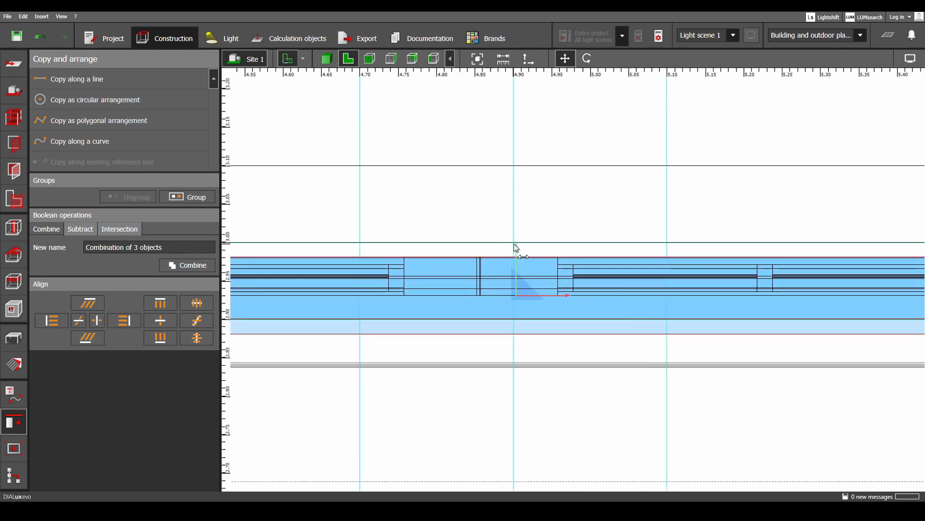
drag(516, 266, 516, 283)
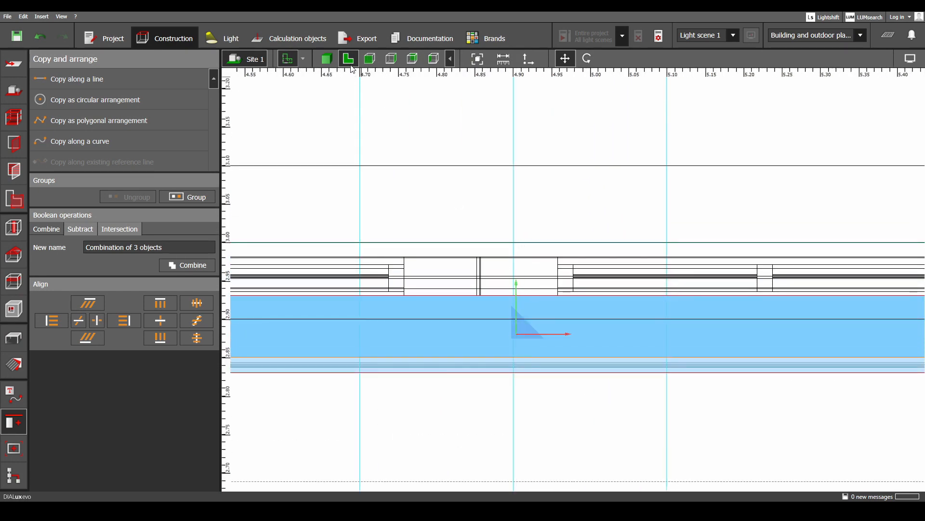
- Raise the whole entrance group to about 0.6 m above ground so its base lines up with the bottoms of the neighbouring wall moldings
click(328, 58)
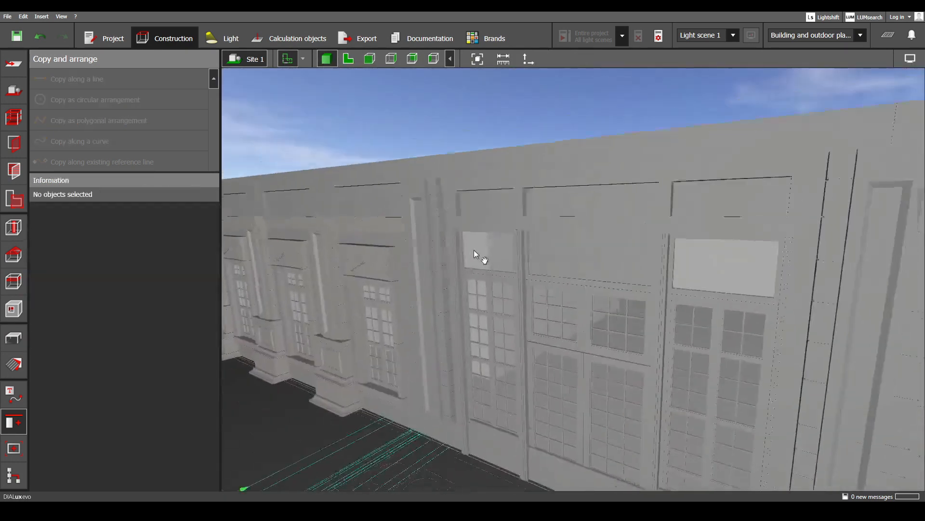
drag(474, 250, 427, 222)
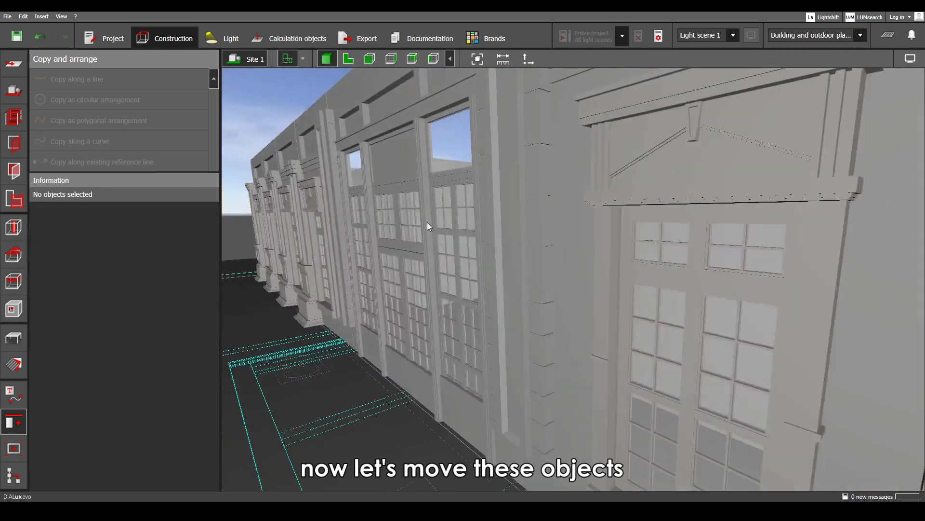
click(392, 173)
drag(369, 223, 482, 197)
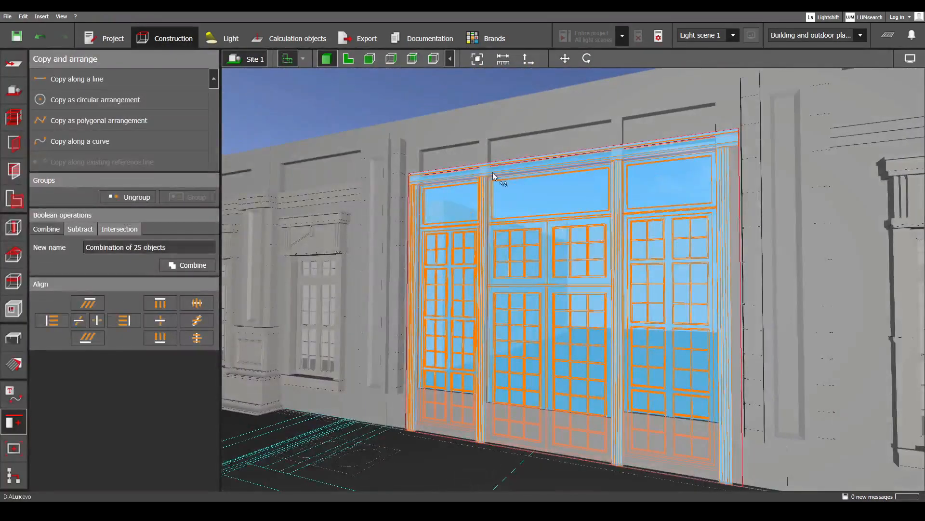
right_click(494, 176)
click(505, 179)
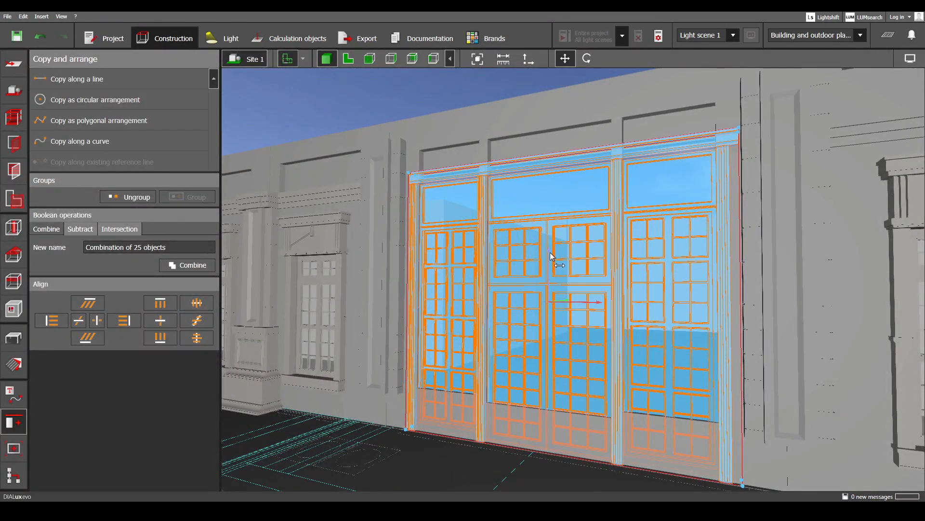
drag(551, 253, 558, 212)
click(431, 65)
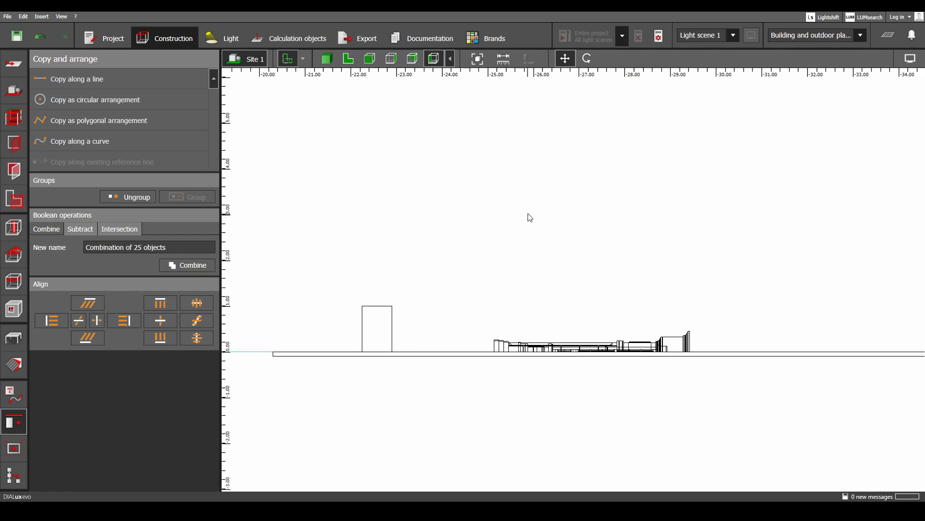
scroll(490, 142, down, 4)
click(413, 58)
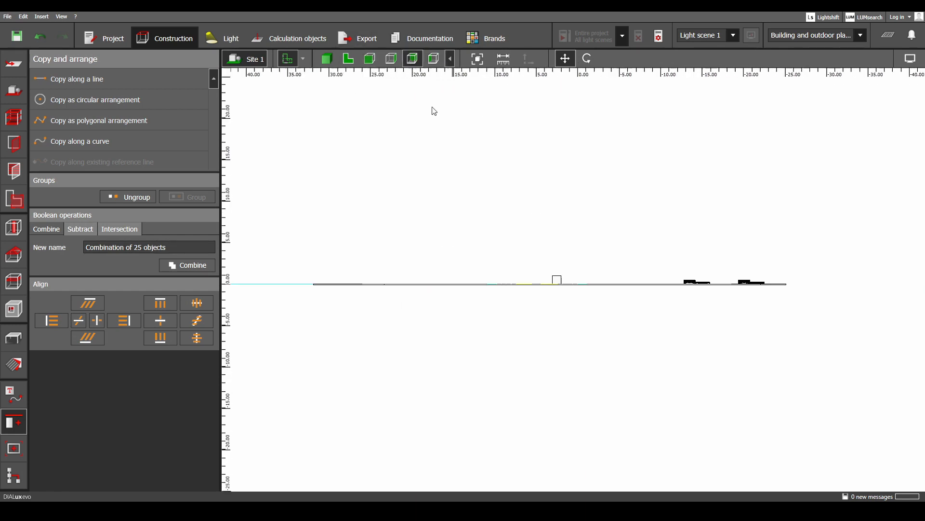
scroll(572, 338, up, 5)
scroll(637, 317, up, 5)
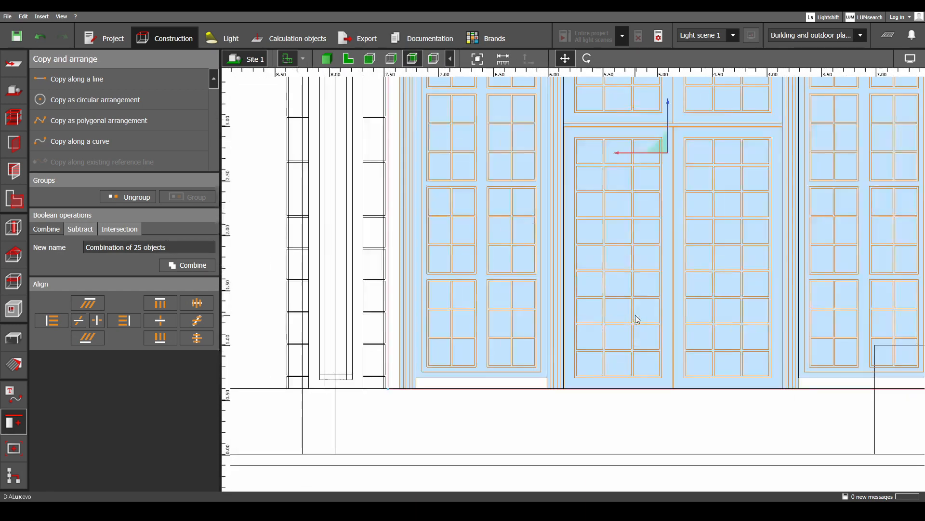
drag(626, 98, 626, 93)
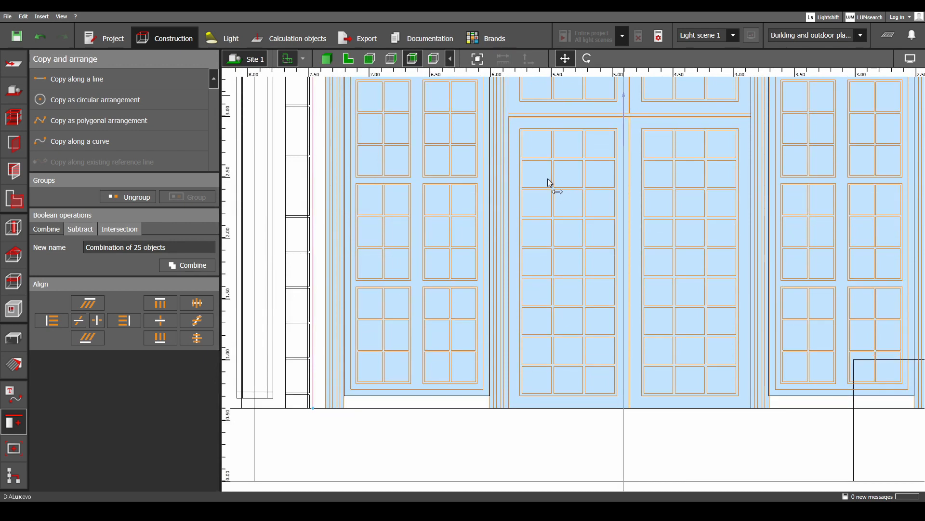
- Copy the extrusion block above the elevation drawing and place the copy at the front-left corner of the entrance steps outline, at the plan origin
click(352, 60)
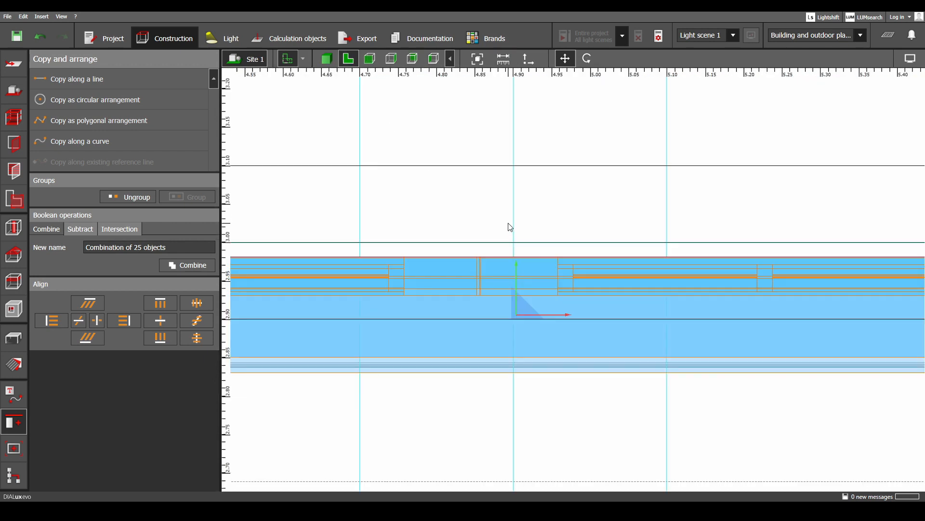
scroll(510, 243, down, 6)
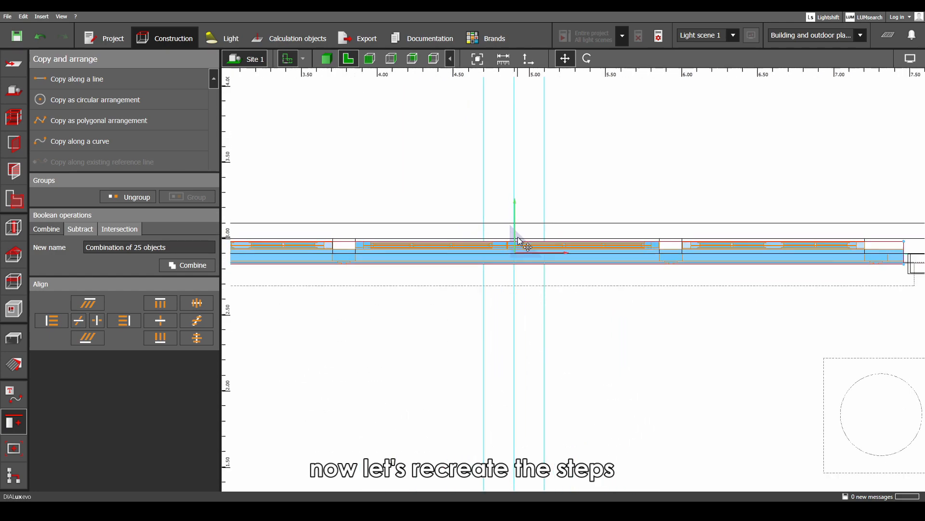
scroll(518, 239, down, 6)
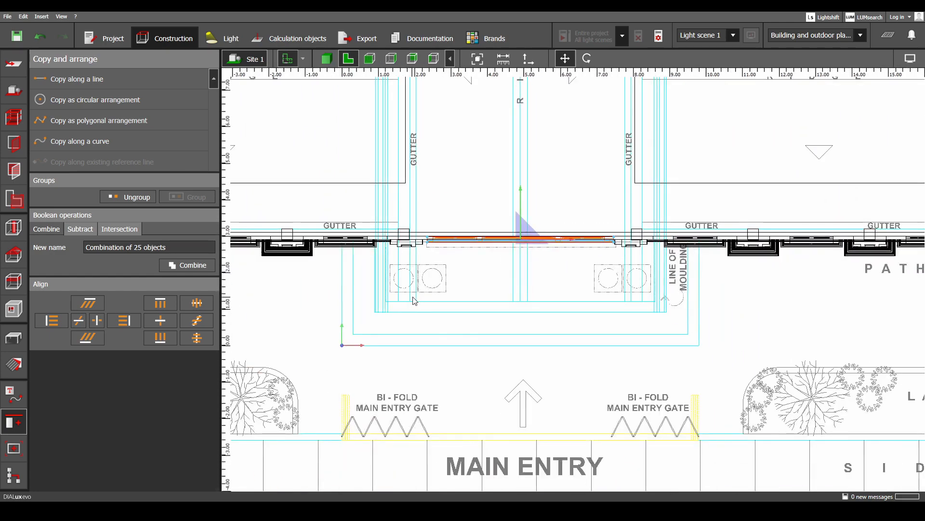
click(413, 301)
click(14, 338)
scroll(523, 324, down, 8)
scroll(491, 428, up, 3)
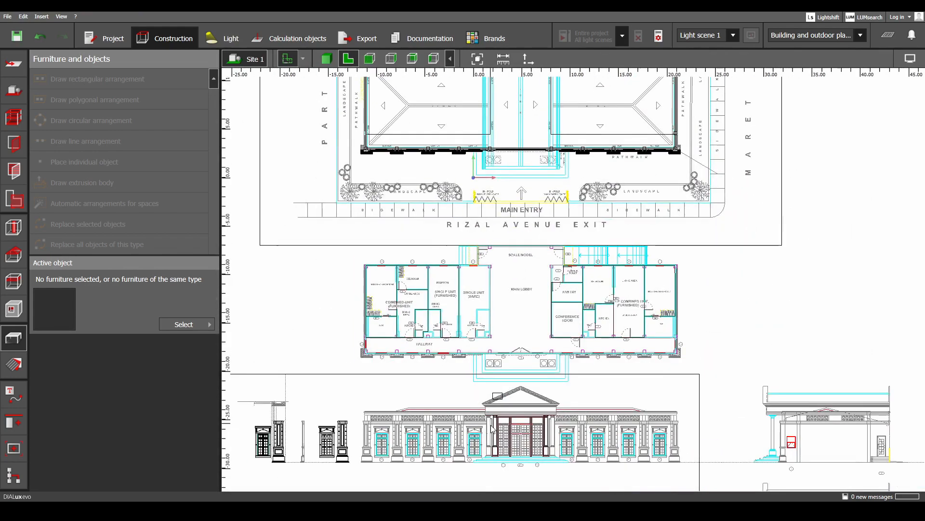
click(495, 398)
middle_drag(495, 398, 476, 418)
key(ctrl+c)
key(ctrl+v)
drag(478, 375, 501, 157)
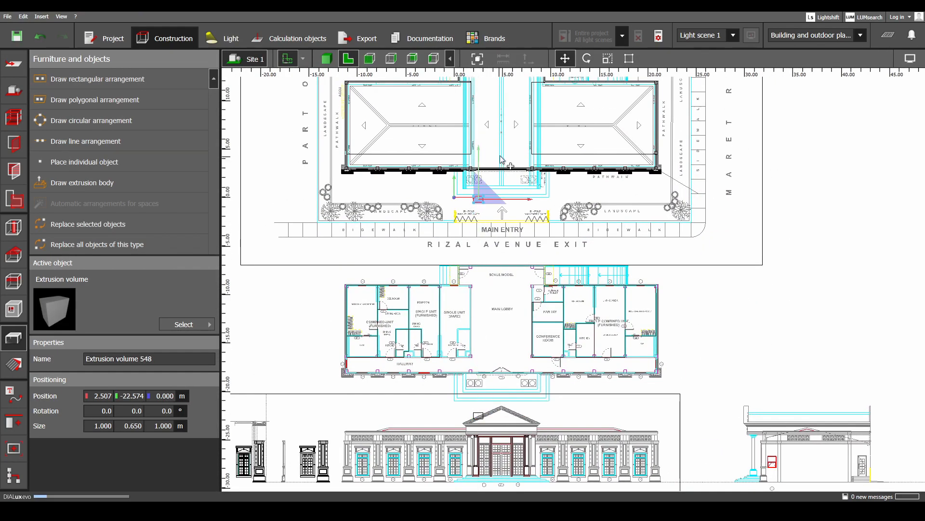
scroll(482, 167, up, 6)
drag(532, 302, 440, 280)
- Scale the copied block's depth from the outer steps line toward the building's front wall, to about 2.79 m
right_click(440, 281)
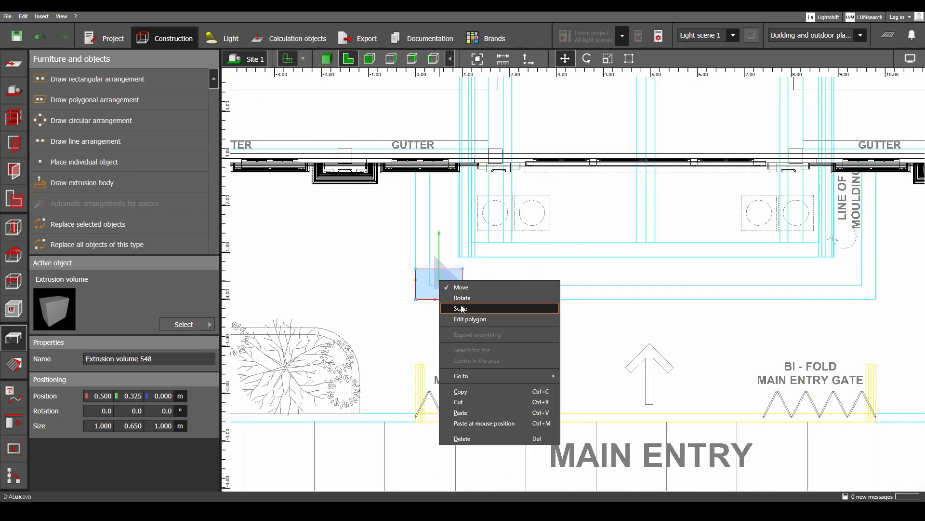
click(461, 308)
scroll(438, 270, up, 2)
middle_drag(439, 277, 446, 346)
drag(447, 334, 459, 188)
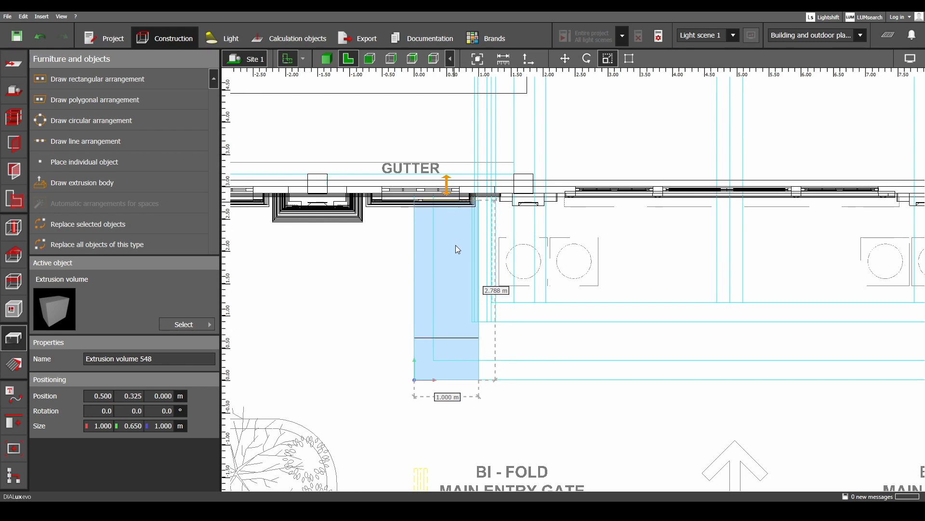
- Scale the first entrance step's extrusion volume to 9.8 m wide and 2.9 m deep to match the plan outline
drag(455, 245, 455, 246)
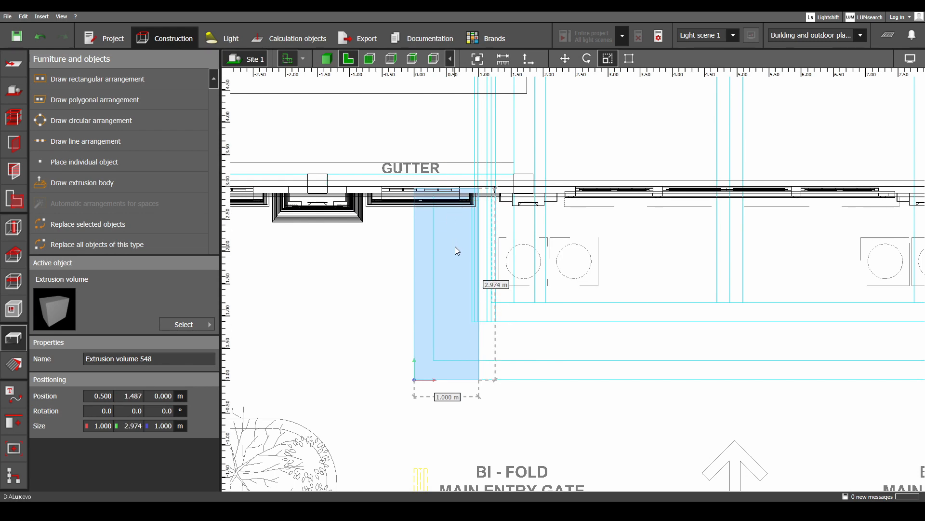
scroll(467, 205, up, 3)
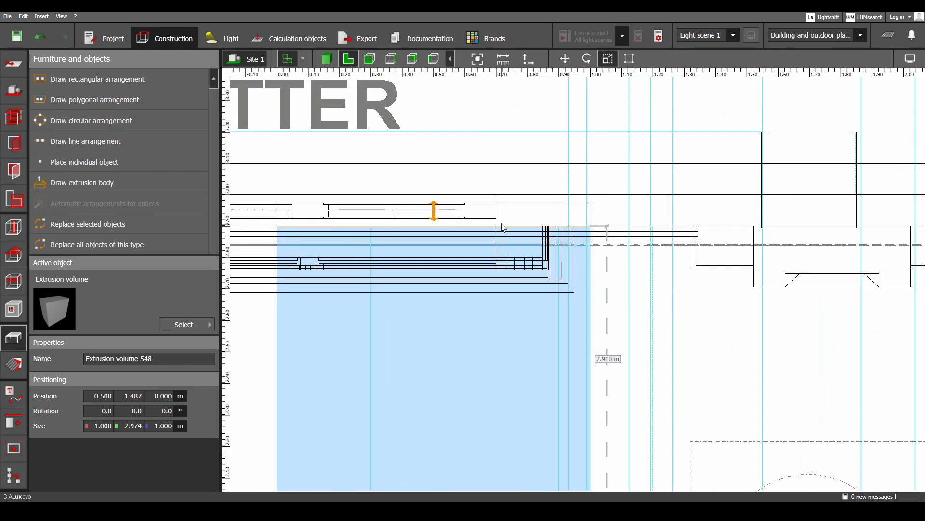
drag(503, 227, 503, 227)
scroll(502, 228, down, 6)
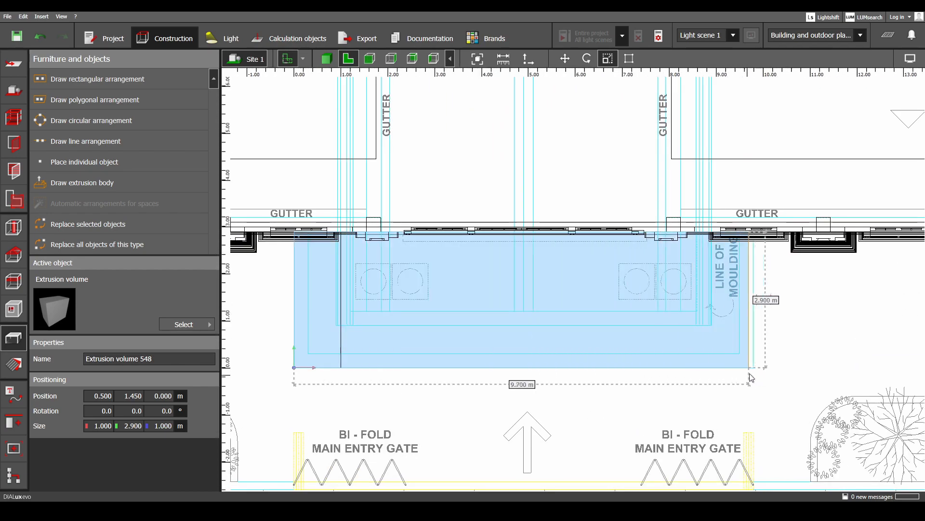
drag(750, 373, 755, 373)
- Measure the height of a single riser on the entrance steps in the side elevation drawing
scroll(755, 373, down, 7)
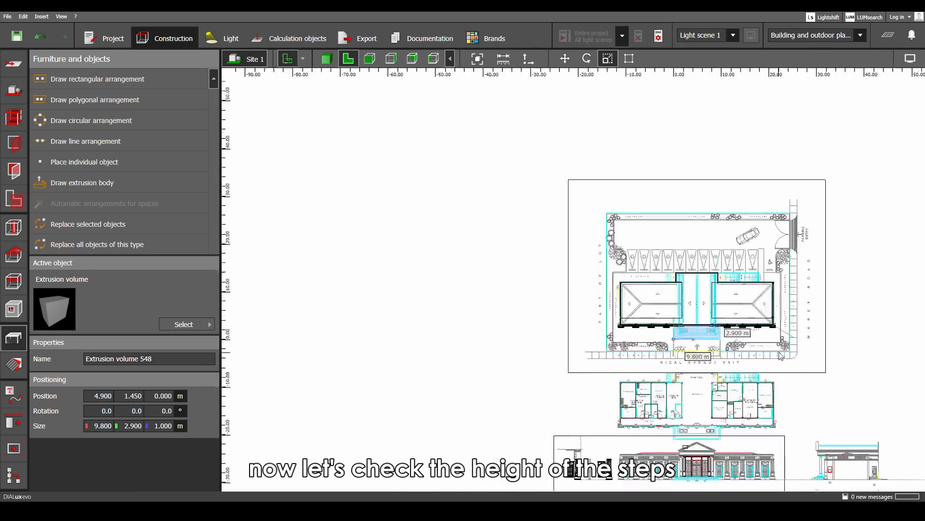
middle_drag(781, 356, 583, 189)
scroll(620, 330, up, 9)
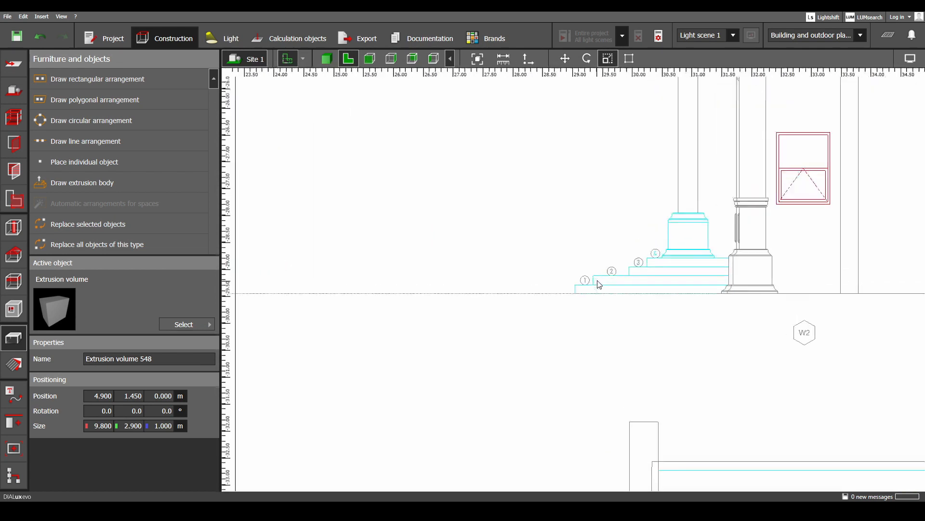
scroll(598, 285, up, 3)
click(505, 60)
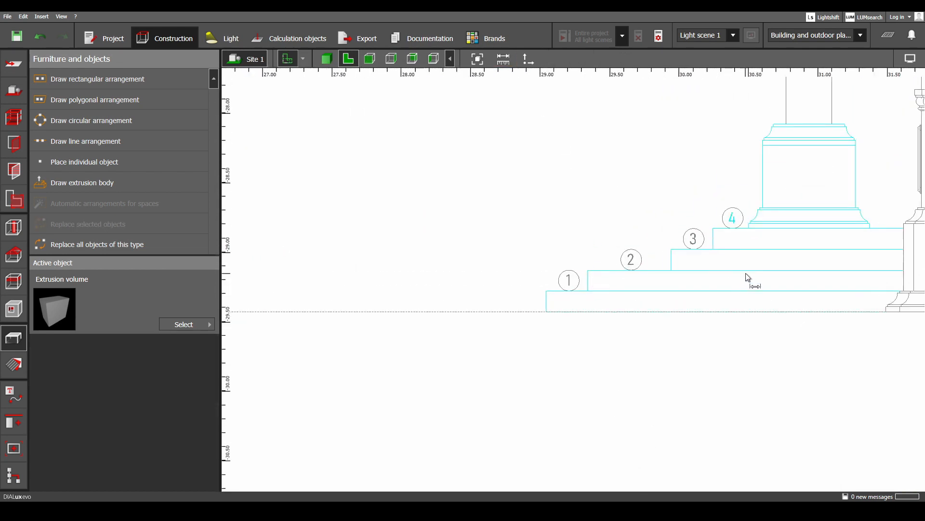
scroll(746, 273, up, 1)
click(702, 217)
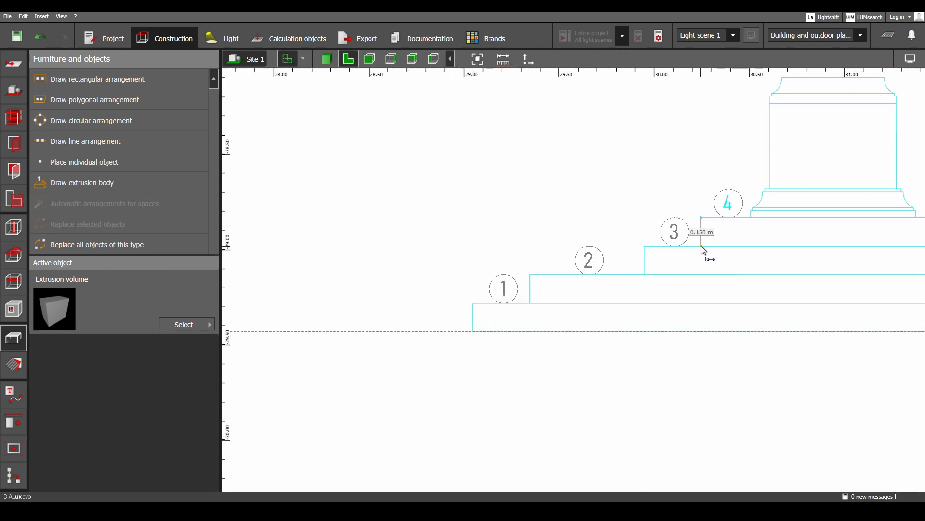
- Set the height of the first entrance step's volume to 0.15 m
scroll(701, 247, down, 9)
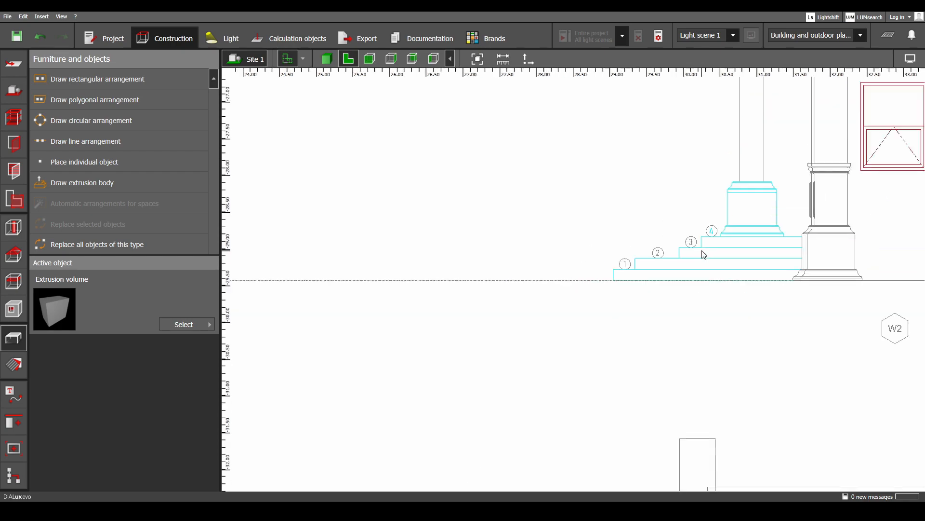
middle_drag(427, 80, 592, 388)
scroll(547, 298, up, 2)
key(Escape)
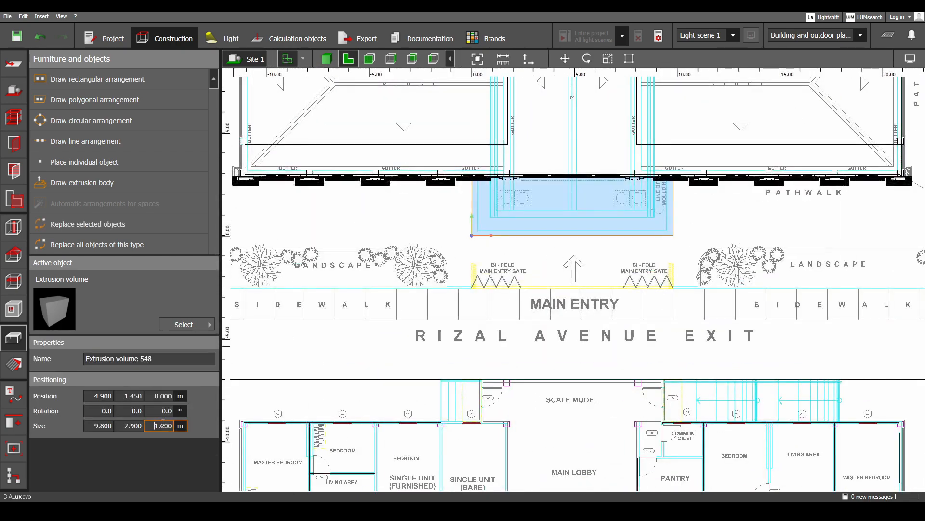
key(Return)
- Duplicate the first step's extrusion volume in place for the second step
middle_drag(531, 273, 512, 341)
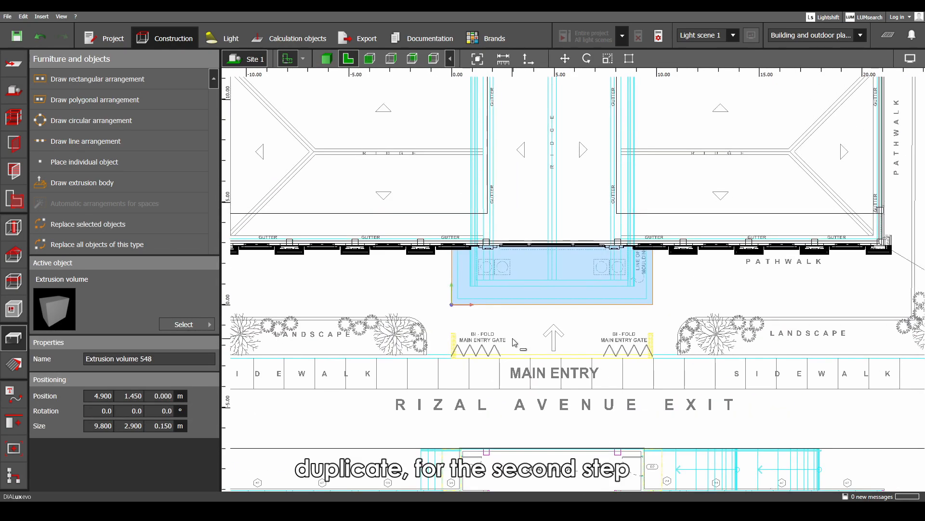
key(ctrl+c)
key(ctrl+v)
scroll(466, 287, up, 2)
scroll(467, 288, up, 2)
- Scale the second step's volume to 9.2 m wide and 2.6 m deep, and set its height to 0.3 m
right_click(480, 279)
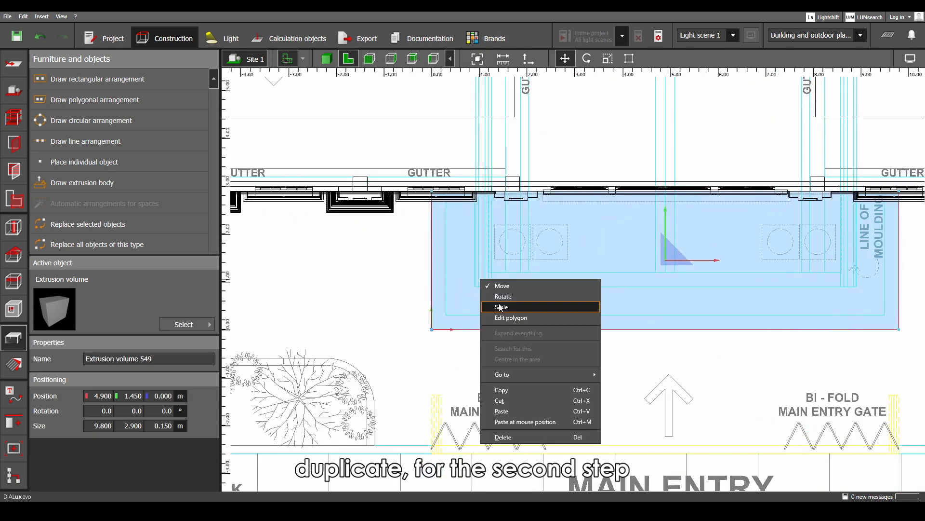
click(501, 305)
drag(439, 307, 475, 315)
middle_drag(710, 304, 525, 311)
drag(713, 305, 699, 305)
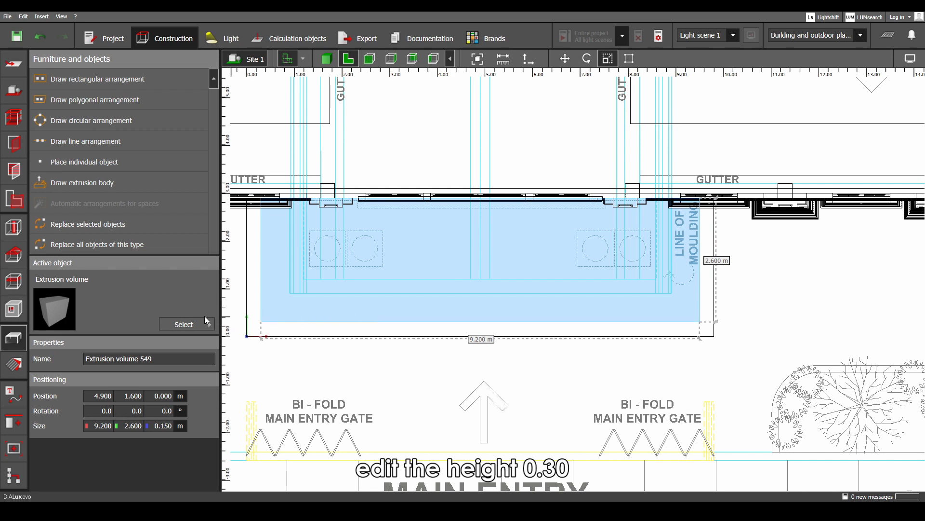
text(0.3)
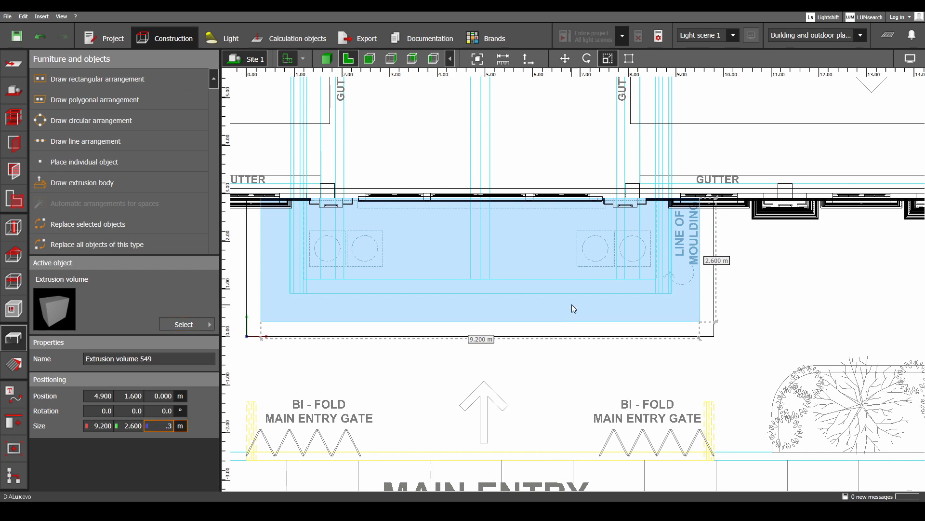
key(Return)
- Duplicate the second step's extrusion volume in place for the third step
middle_drag(487, 296, 498, 302)
key(ctrl+c)
key(ctrl+v)
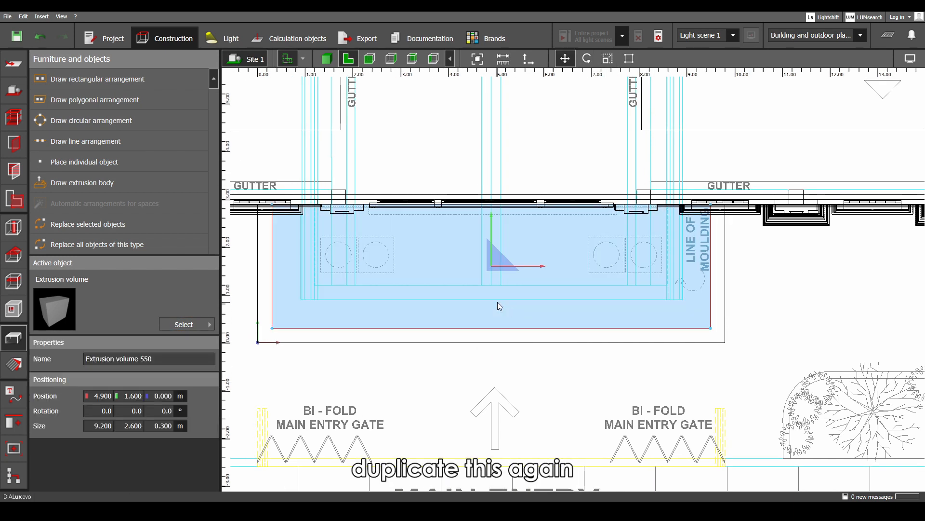
- Scale the third step's volume inward on three sides to about 8.01 m wide and 2.0 m deep, and deselect it
right_click(472, 275)
click(500, 304)
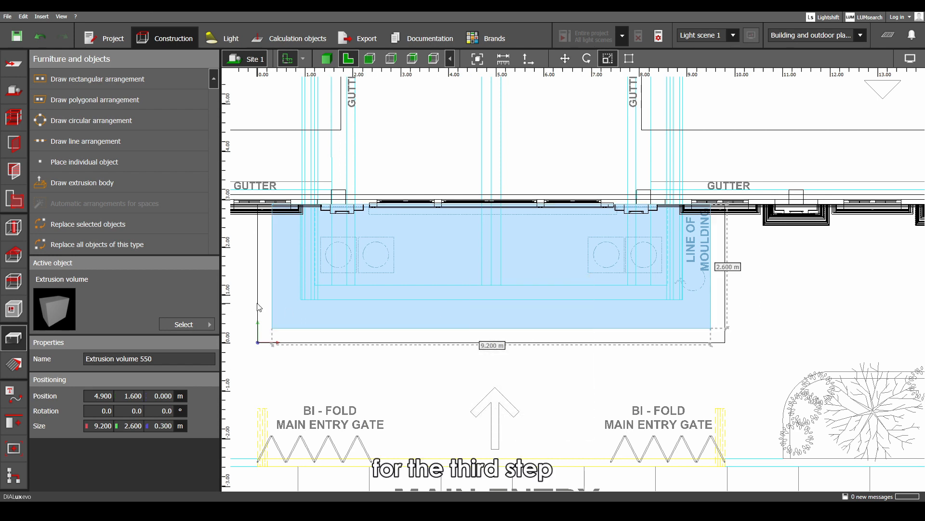
drag(271, 301, 300, 299)
drag(369, 329, 381, 300)
drag(710, 291, 682, 293)
middle_drag(521, 330, 537, 328)
key(Escape)
click(531, 289)
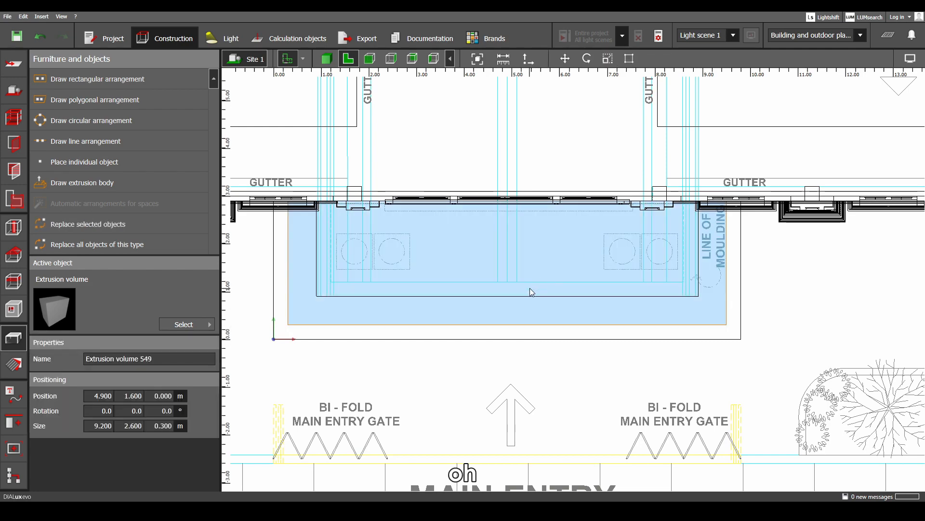
key(Escape)
- Move the loaded plan so the floor plan's outer entrance-step corner lands on the site origin, beneath the modelled steps
scroll(530, 291, down, 10)
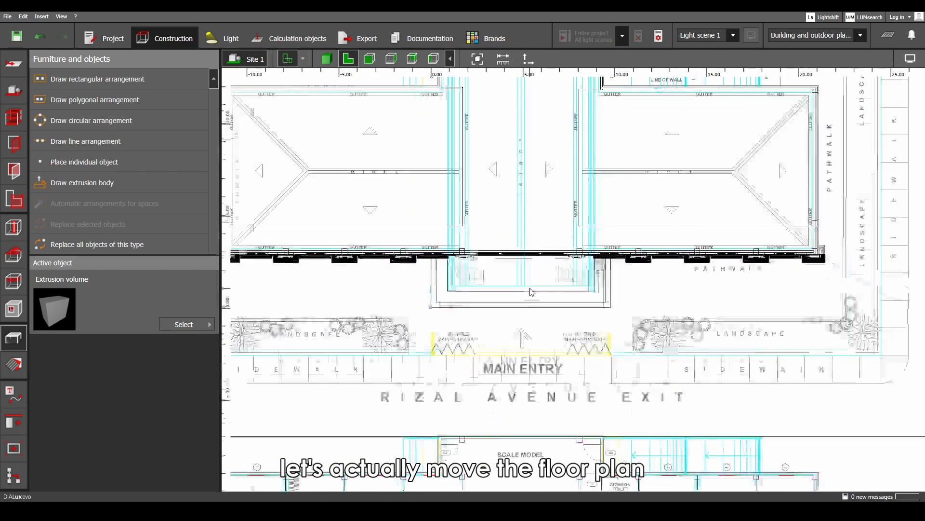
scroll(507, 312, up, 5)
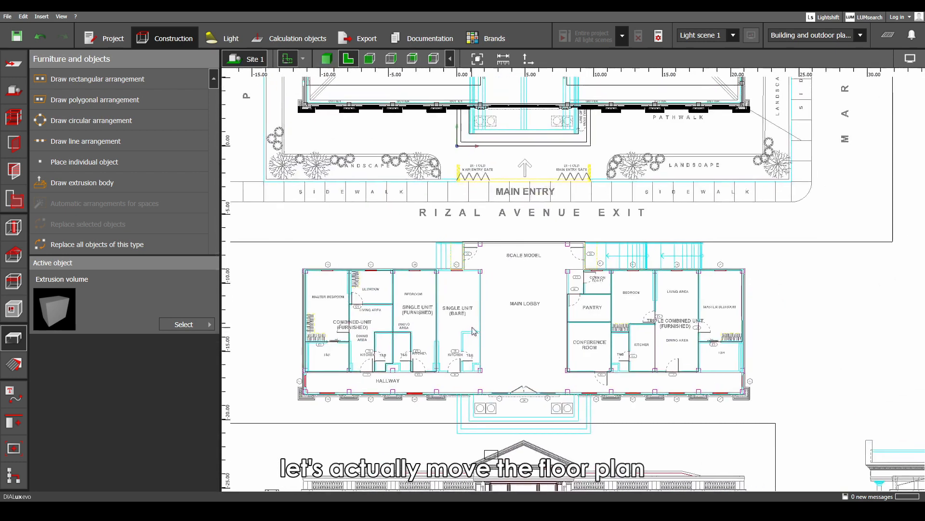
click(14, 70)
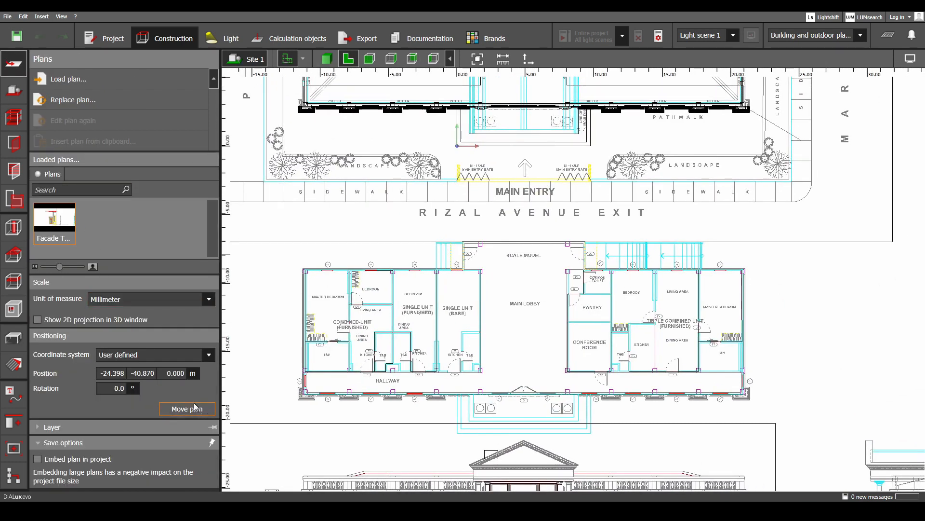
scroll(453, 439, up, 10)
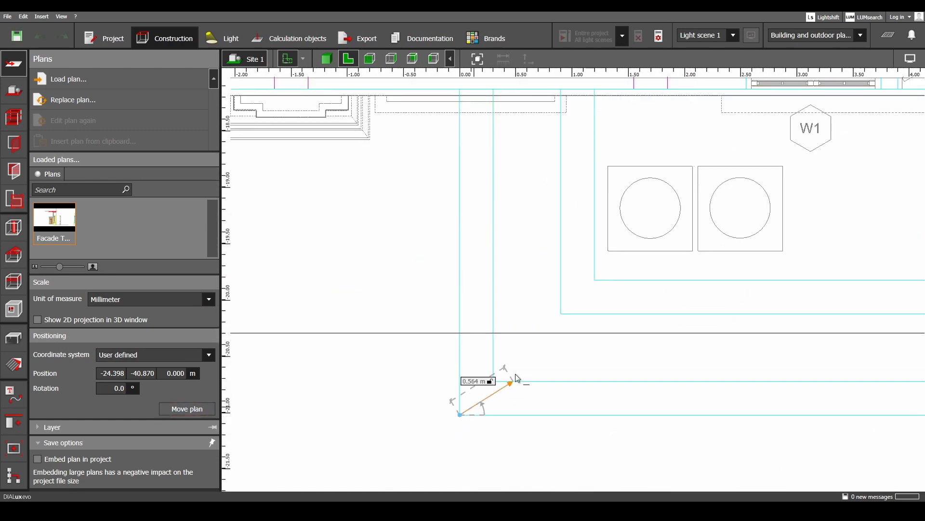
scroll(516, 377, down, 9)
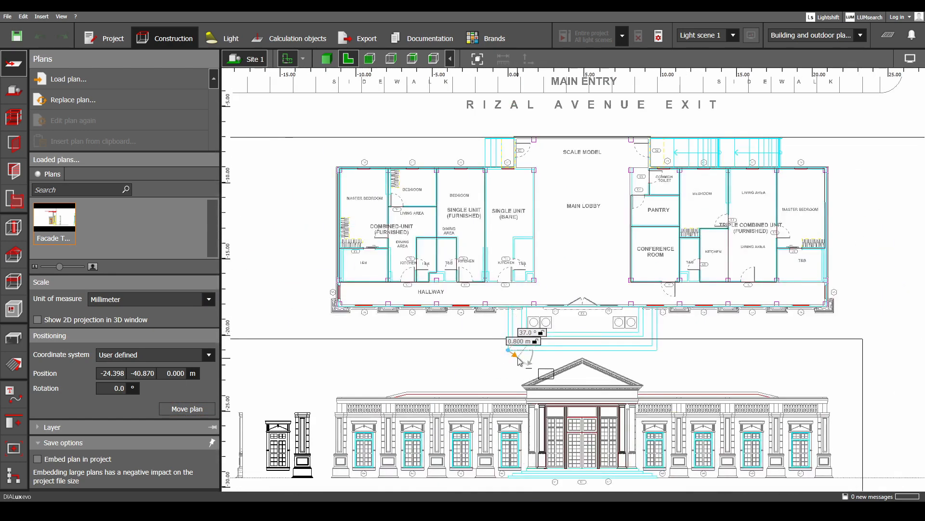
click(516, 347)
scroll(498, 243, up, 4)
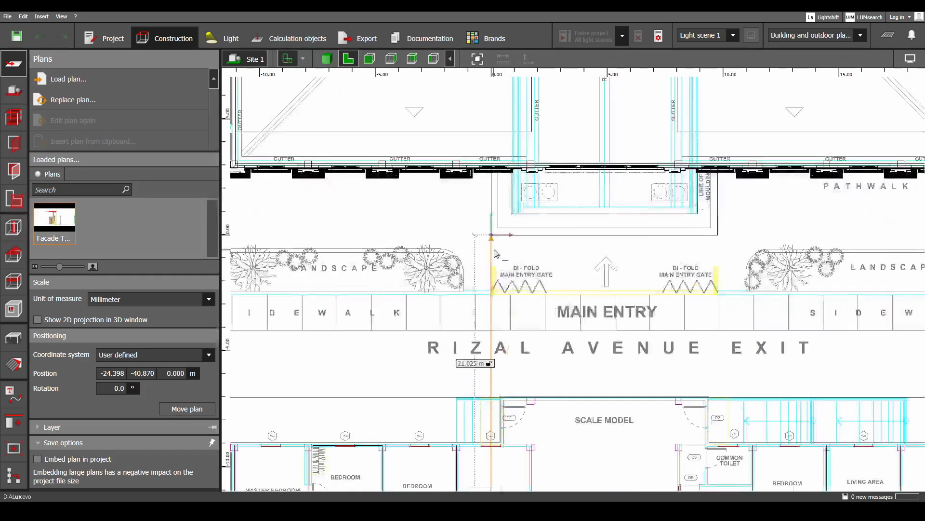
scroll(494, 237, down, 2)
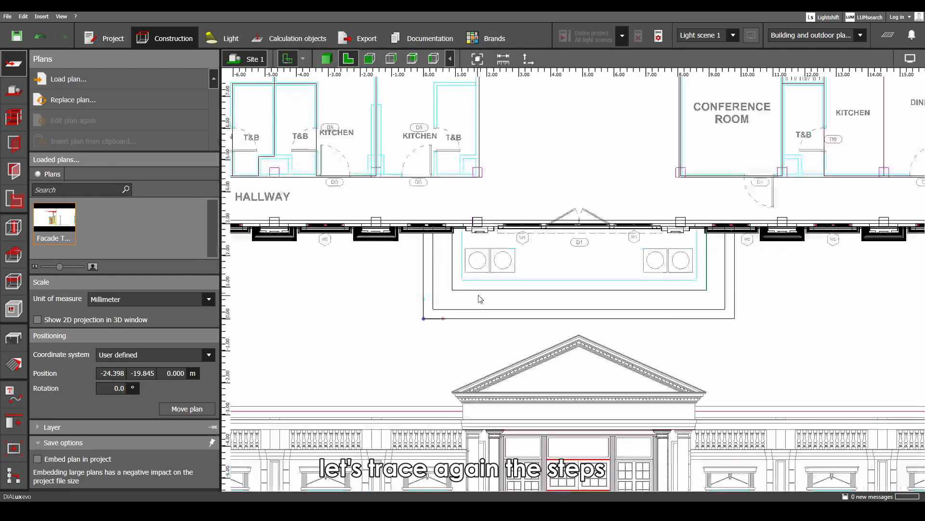
- Adjust the third step's volume to 8.0 m wide on the floor plan outline and set its height to 0.45 m
scroll(514, 256, up, 5)
click(516, 272)
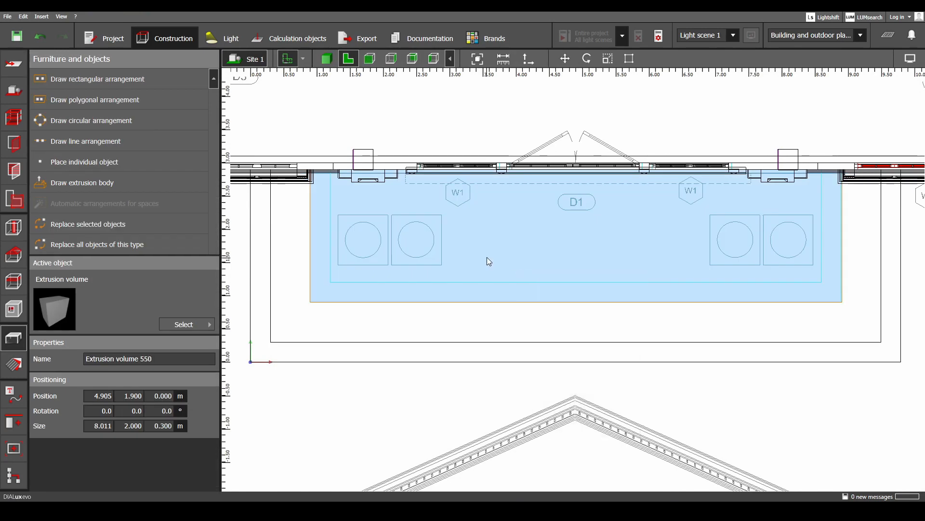
drag(839, 299, 774, 289)
drag(774, 289, 841, 290)
scroll(645, 325, down, 3)
middle_drag(645, 325, 663, 374)
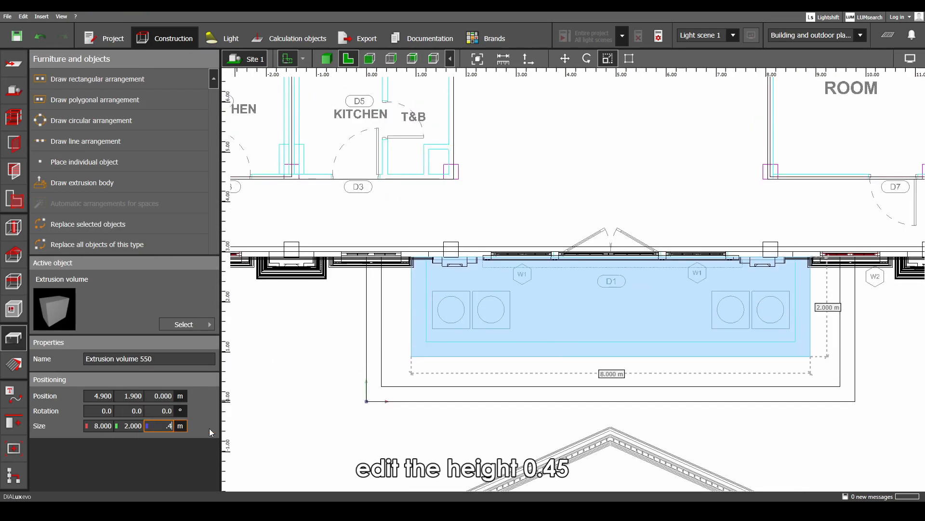
key(Return)
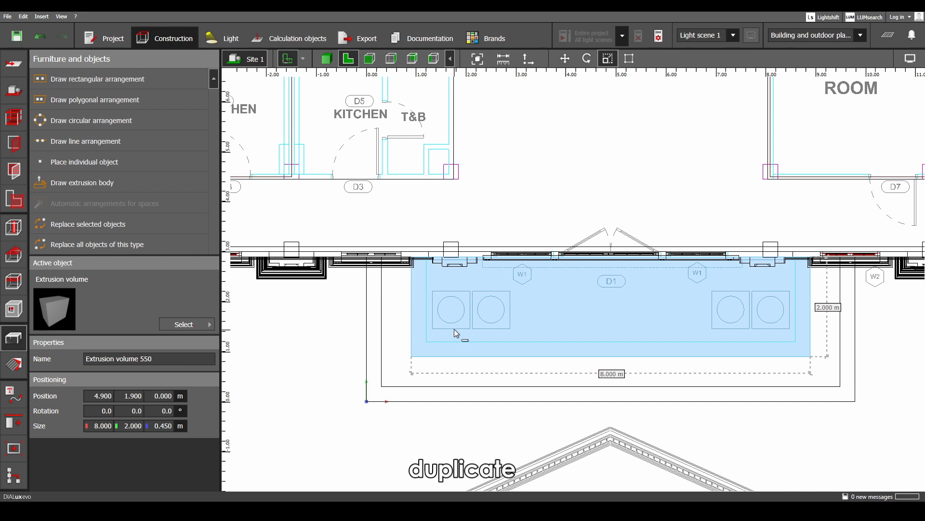
- Duplicate the third step's volume for the last step and resize the copy to 7.4 m wide, 1.7 m deep and 0.6 m high
key(ctrl+c)
key(ctrl+v)
right_click(547, 306)
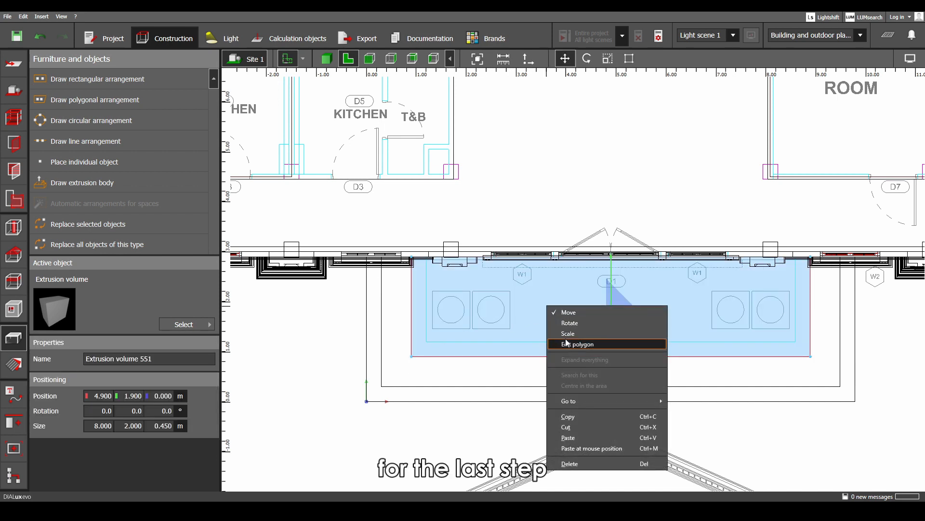
click(563, 333)
drag(560, 353, 566, 346)
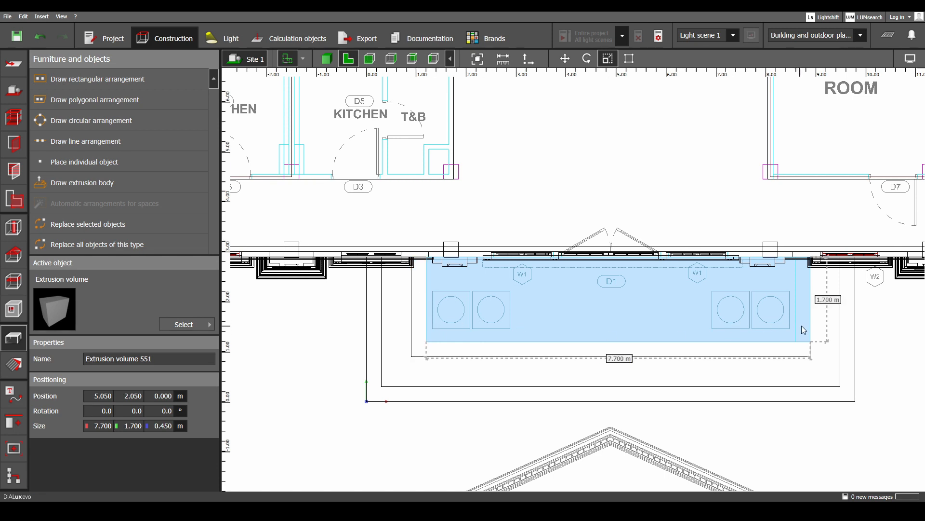
drag(813, 326, 798, 326)
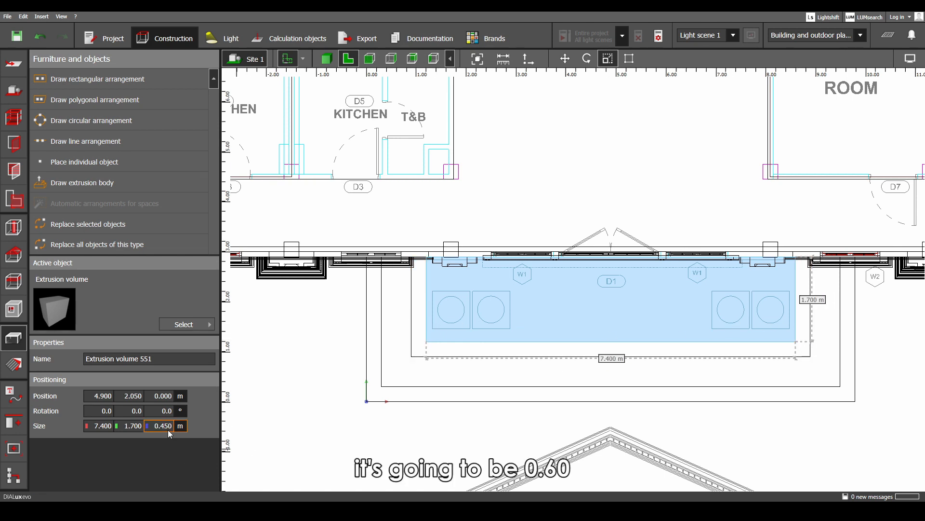
text(600)
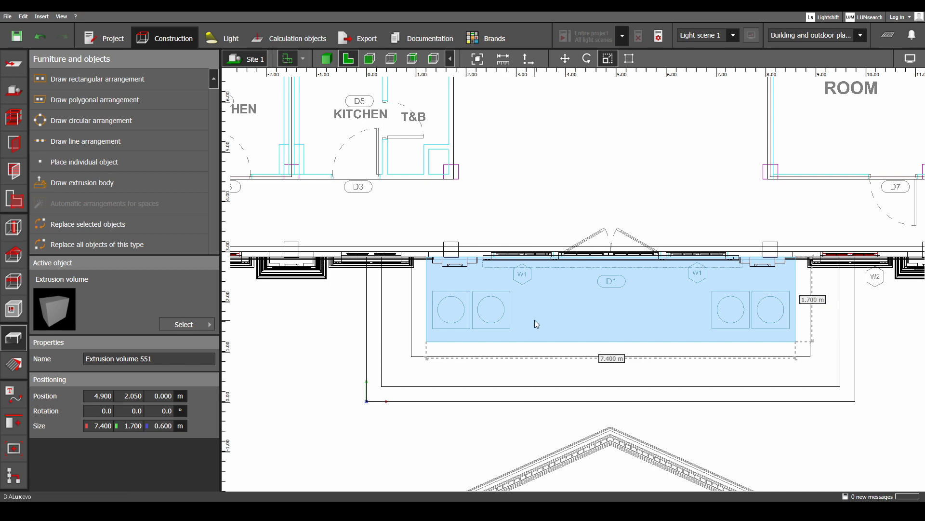
key(Escape)
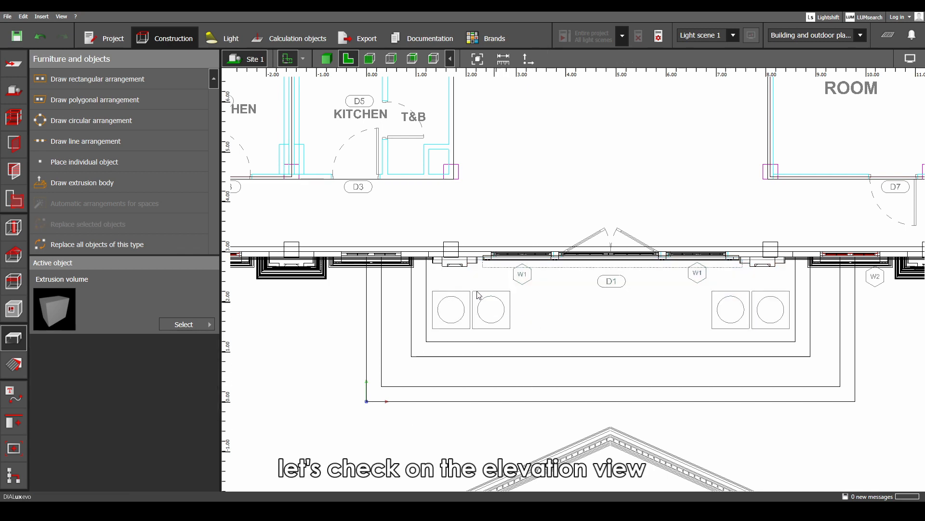
- Examine the stacked entrance steps in 3D, and return to the plan view around the pediment in the front elevation
click(327, 59)
mouse_move(488, 204)
right_down()
mouse_move(542, 255)
mouse_move(522, 262)
mouse_move(508, 239)
mouse_move(550, 203)
mouse_move(470, 227)
mouse_move(478, 203)
mouse_move(488, 210)
mouse_move(476, 226)
mouse_move(497, 248)
mouse_move(494, 135)
mouse_move(484, 206)
right_up()
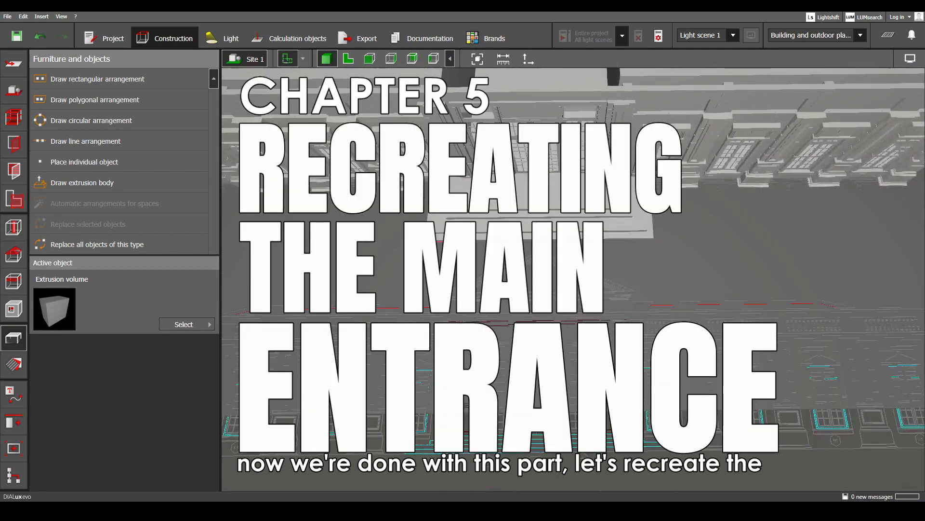
click(13, 393)
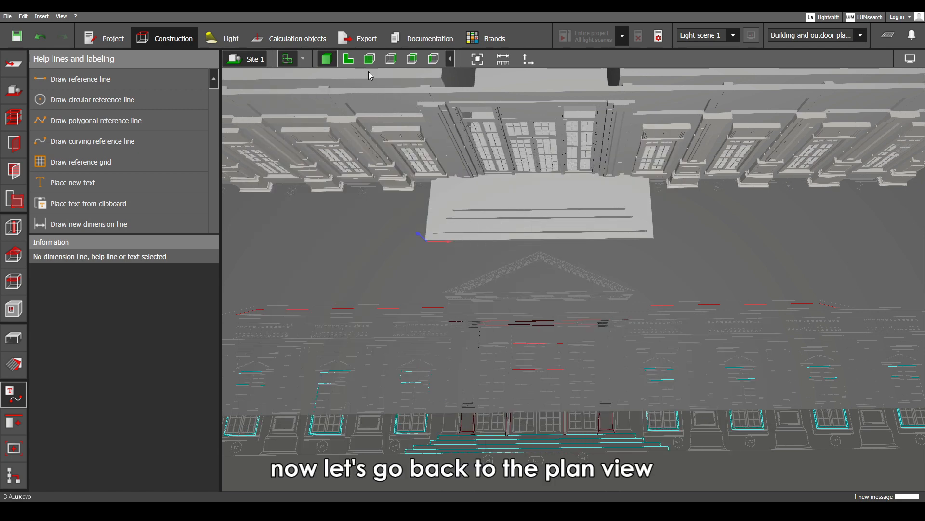
click(347, 60)
scroll(615, 316, down, 3)
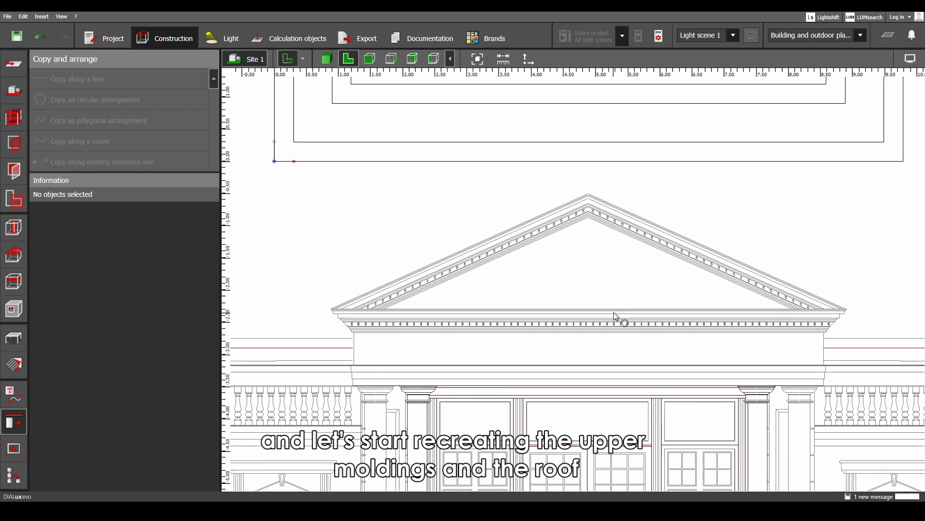
scroll(615, 316, down, 2)
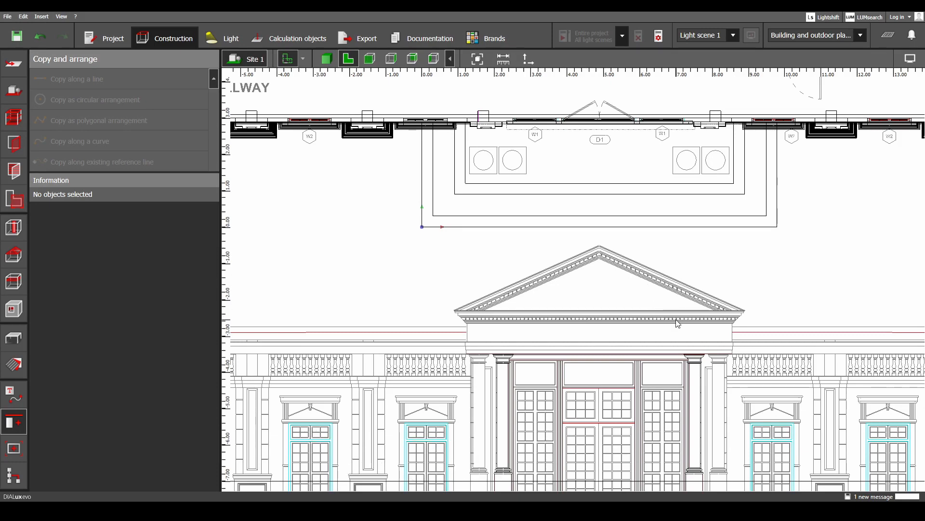
- Measure the roof's overall length along the top of the side elevation, between the outer parapet edges
mouse_move(691, 299)
middle_down()
mouse_move(413, 294)
mouse_move(414, 282)
middle_up()
scroll(493, 297, down, 2)
scroll(572, 266, up, 2)
scroll(512, 278, up, 2)
mouse_move(573, 266)
middle_down()
mouse_move(512, 277)
mouse_move(512, 293)
middle_up()
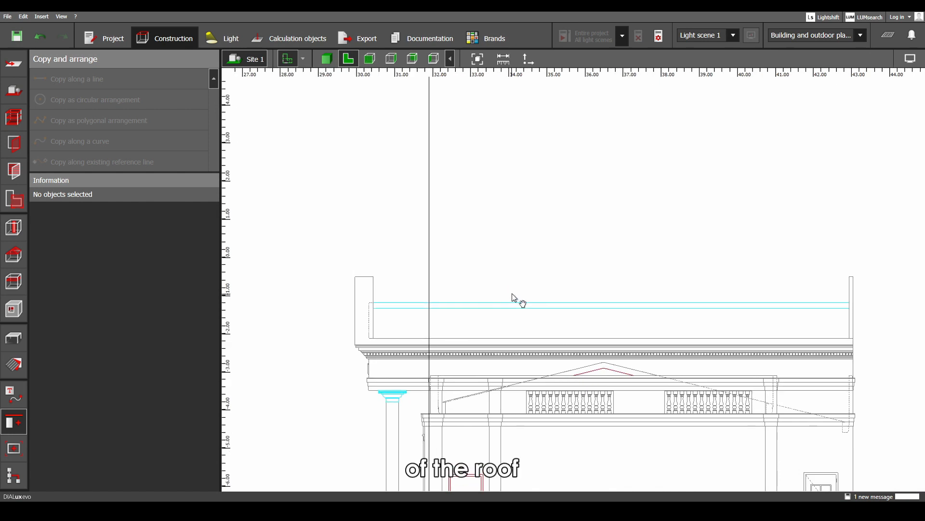
click(363, 281)
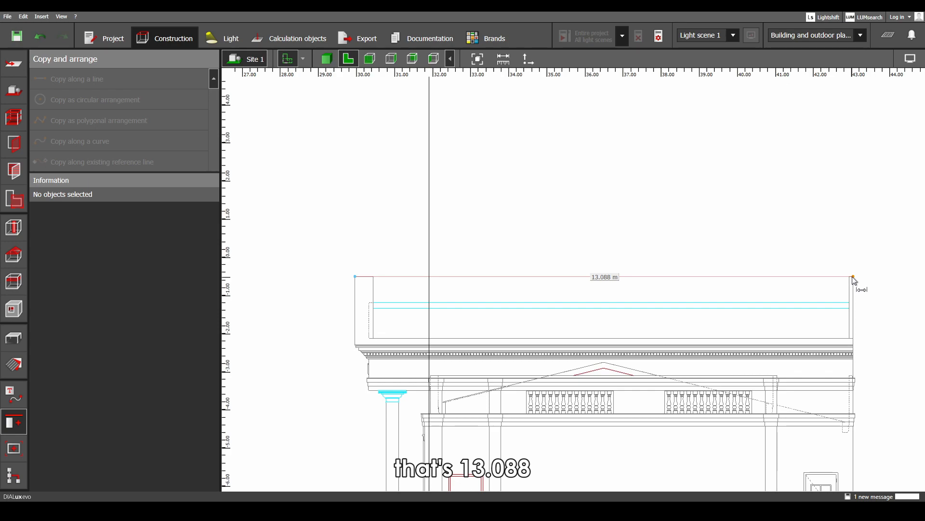
key(Escape)
- Draw a triangular extrusion volume over the front elevation's pediment outline, about 8.0 m wide and 1.8 m deep in plan
scroll(548, 350, down, 2)
middle_drag(547, 349, 882, 332)
middle_drag(332, 333, 644, 306)
scroll(346, 292, up, 4)
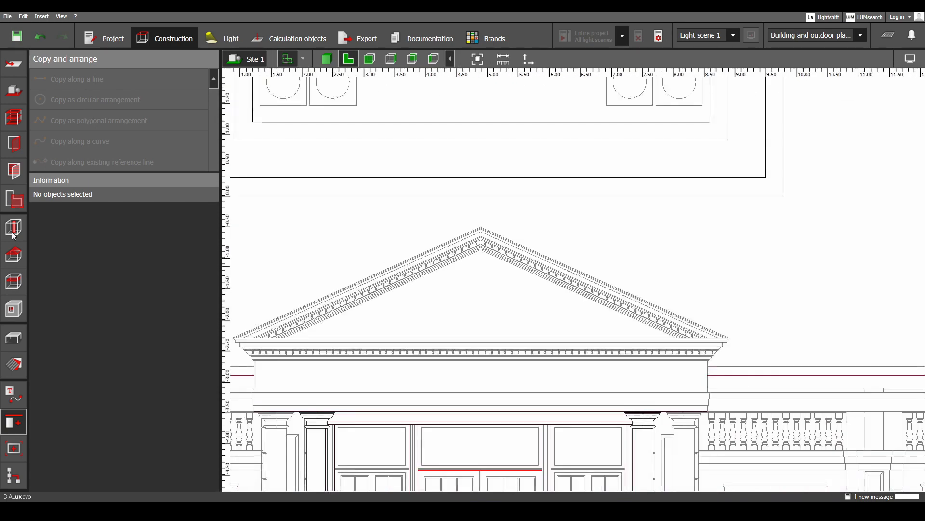
click(14, 337)
click(73, 184)
scroll(235, 338, up, 1)
middle_drag(235, 338, 423, 324)
scroll(423, 324, up, 5)
click(420, 322)
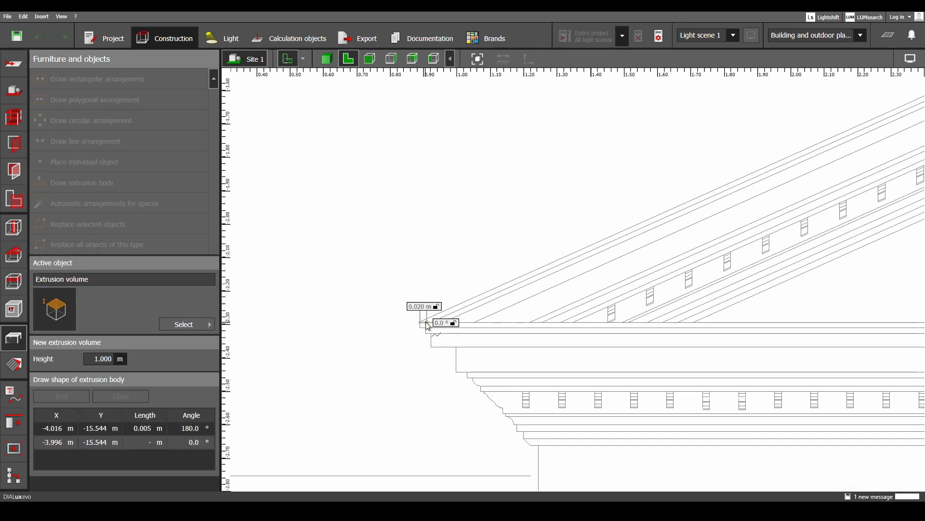
scroll(448, 318, down, 6)
middle_drag(756, 203, 340, 303)
click(444, 226)
scroll(869, 418, up, 5)
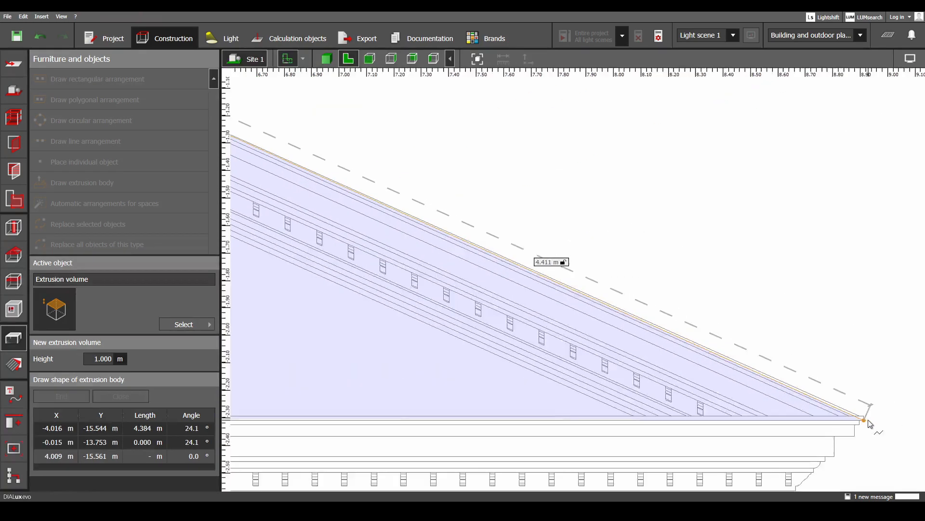
scroll(864, 418, up, 2)
click(858, 410)
right_click(858, 410)
click(840, 418)
scroll(662, 383, down, 4)
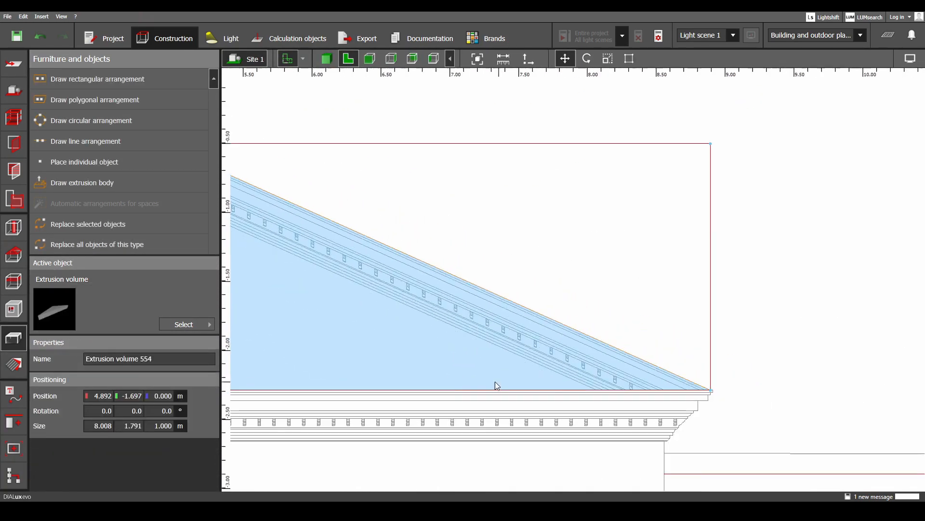
- Check the triangular volume's corner against the pediment outline and set the volume's height to 13.088 m
middle_drag(251, 386, 911, 331)
scroll(328, 318, up, 4)
right_click(310, 331)
click(336, 367)
scroll(530, 347, up, 7)
middle_drag(280, 354, 349, 376)
scroll(525, 331, down, 5)
key(Escape)
click(605, 318)
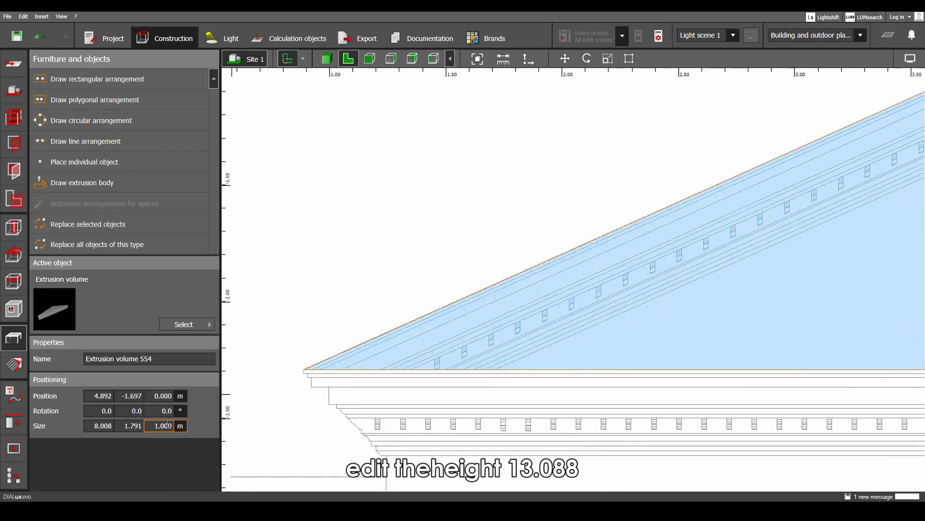
text(13.0)
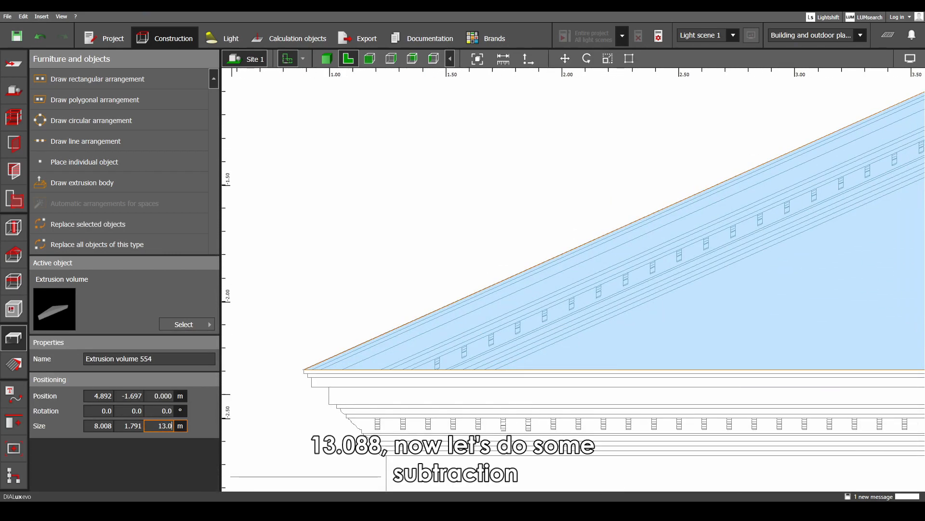
- Draw a rectangular extrusion volume around the pediment for the roof subtraction, starting at the site origin, about 9.55 m wide and 2.35 m deep
scroll(552, 329, down, 10)
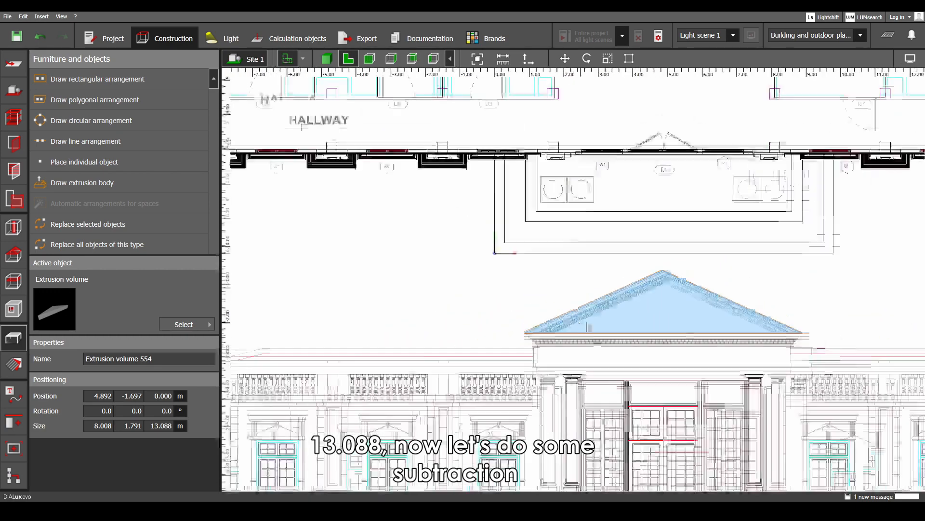
middle_drag(742, 333, 405, 336)
middle_drag(689, 336, 383, 330)
middle_drag(635, 307, 509, 318)
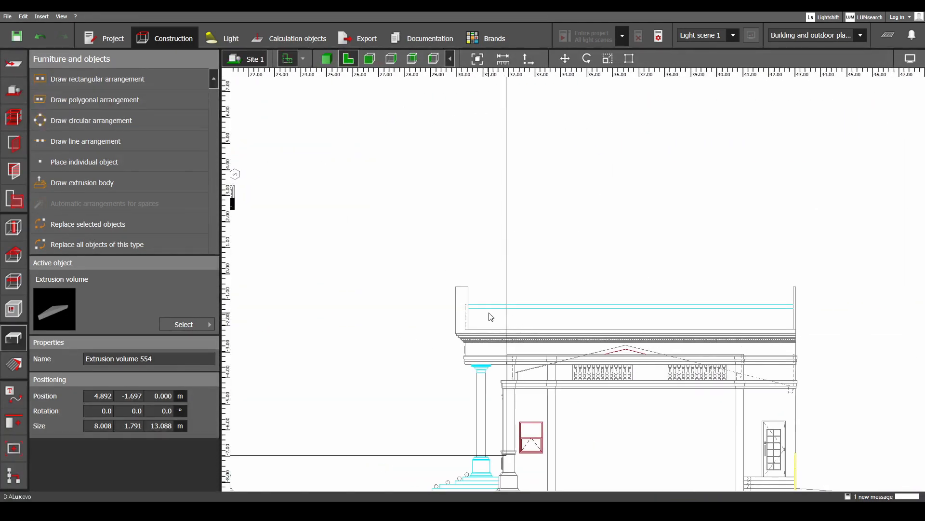
click(91, 183)
middle_drag(443, 386, 810, 378)
middle_drag(309, 289, 674, 281)
scroll(505, 270, up, 3)
click(452, 249)
click(792, 249)
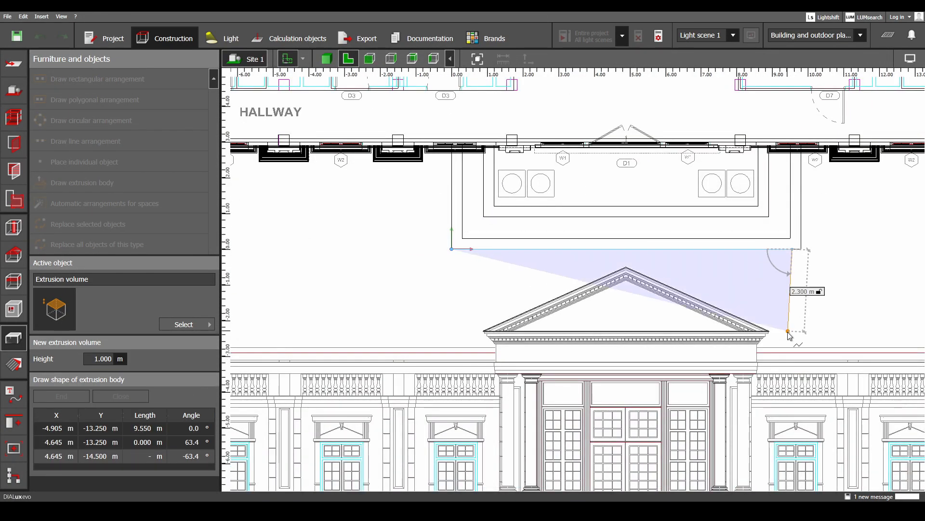
click(792, 332)
click(452, 332)
scroll(434, 313, down, 5)
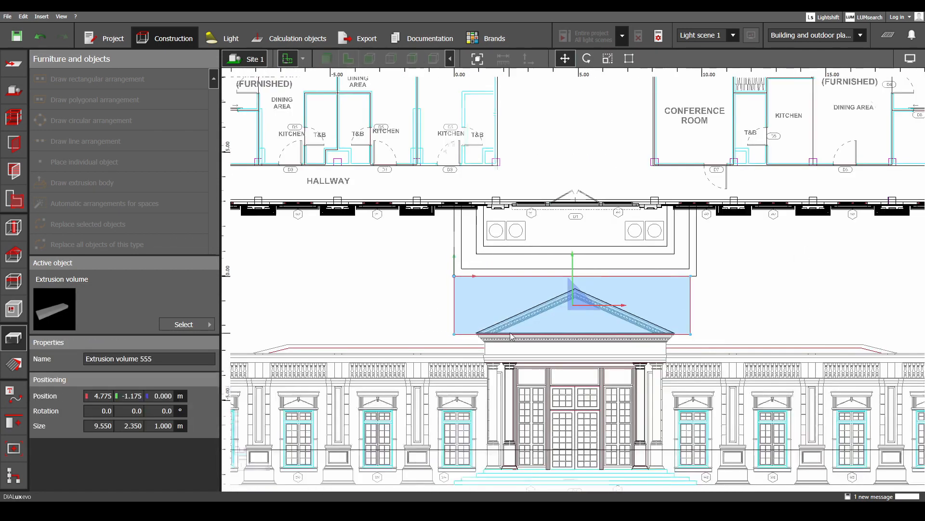
- Stretch the rectangular volume to 43.5 m wide across the side elevation and align its lower edge with the parapet base line, 2.133 m deep
right_click(417, 293)
click(434, 318)
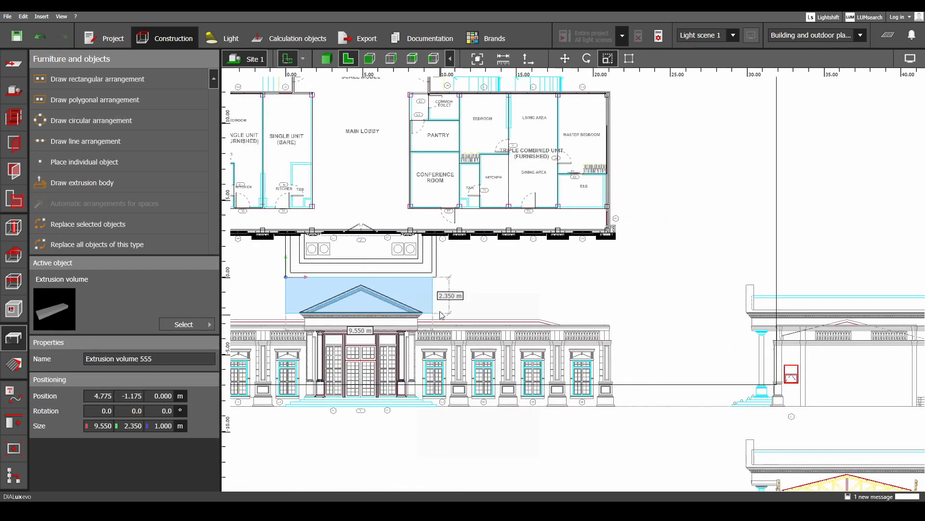
scroll(376, 303, down, 2)
drag(376, 302, 805, 319)
scroll(804, 318, up, 6)
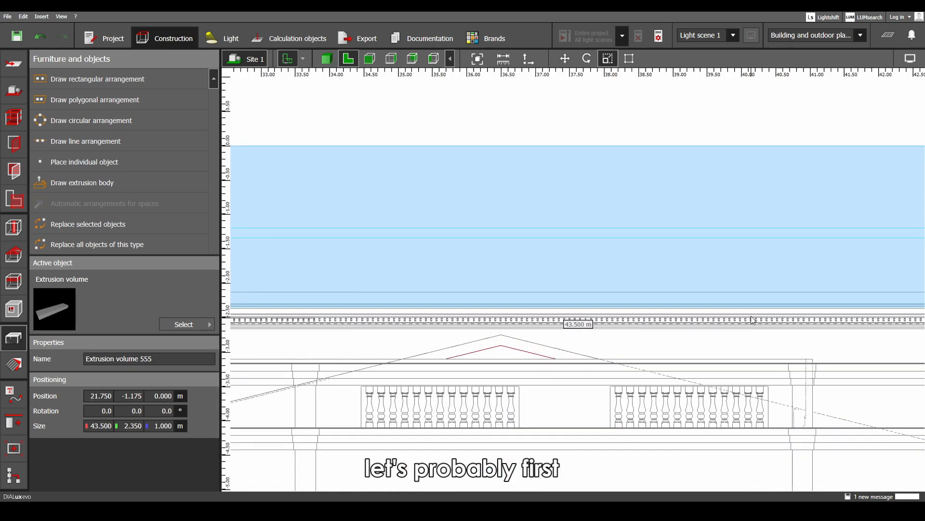
drag(748, 306, 755, 293)
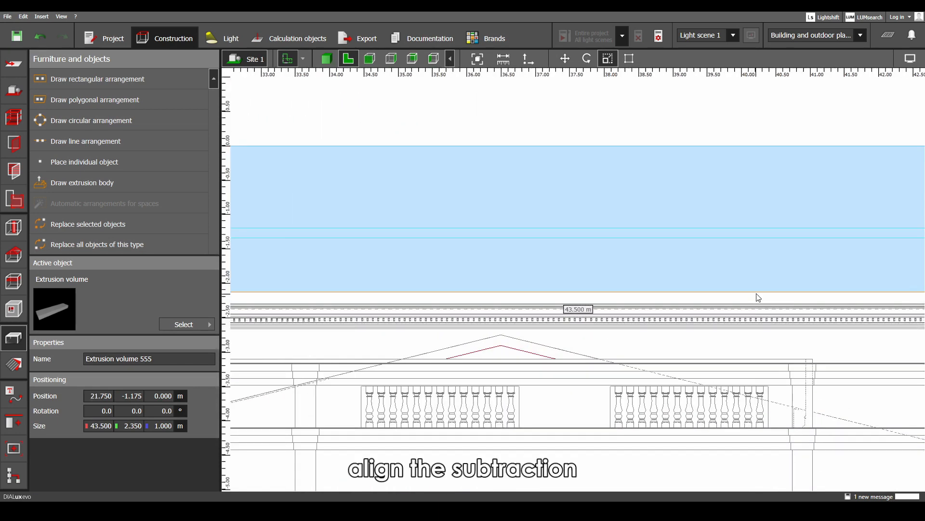
scroll(667, 325, down, 1)
scroll(916, 290, down, 5)
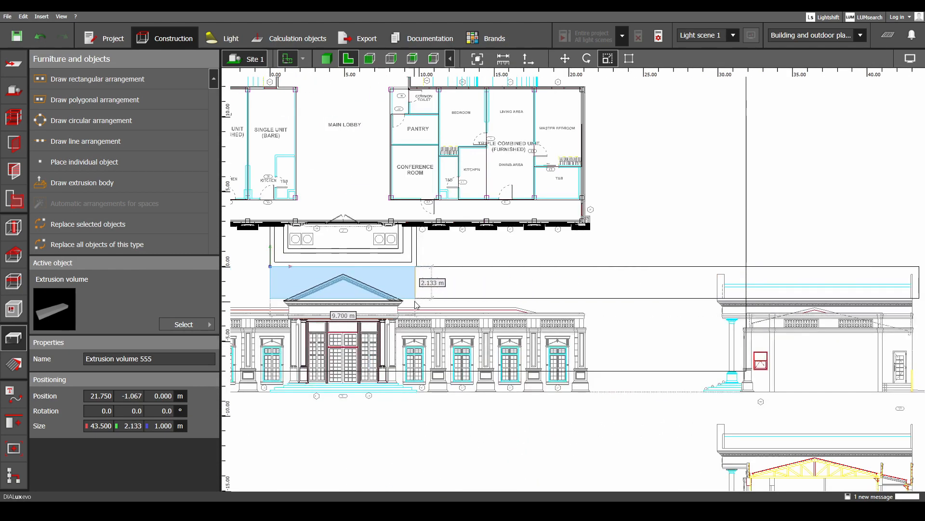
- Shrink the rectangular volume's width to 9.5 m so it surrounds only the front pediment
click(413, 305)
scroll(567, 293, up, 3)
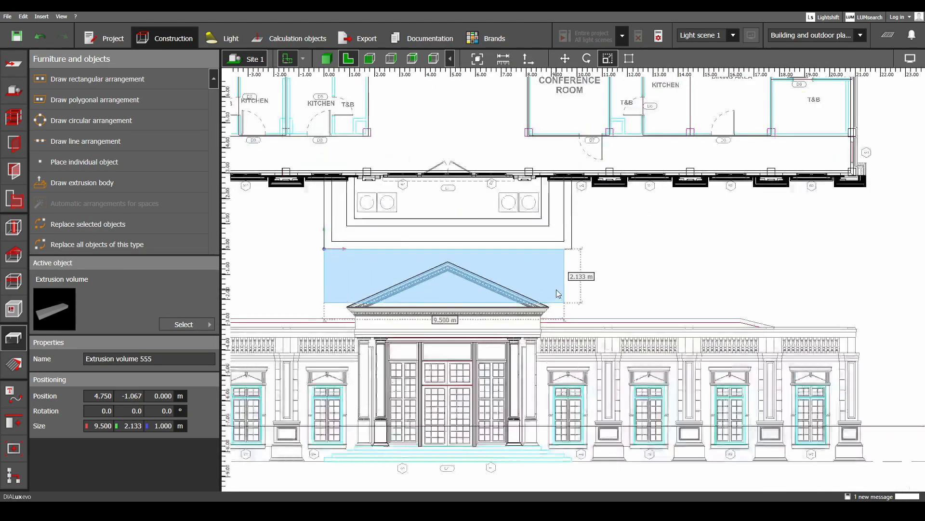
scroll(514, 309, up, 2)
scroll(512, 312, down, 2)
click(646, 308)
- Measure the recessed roof length between the parapets' inner faces and the thin end parapet's thickness in the side elevation
middle_drag(649, 312, 461, 308)
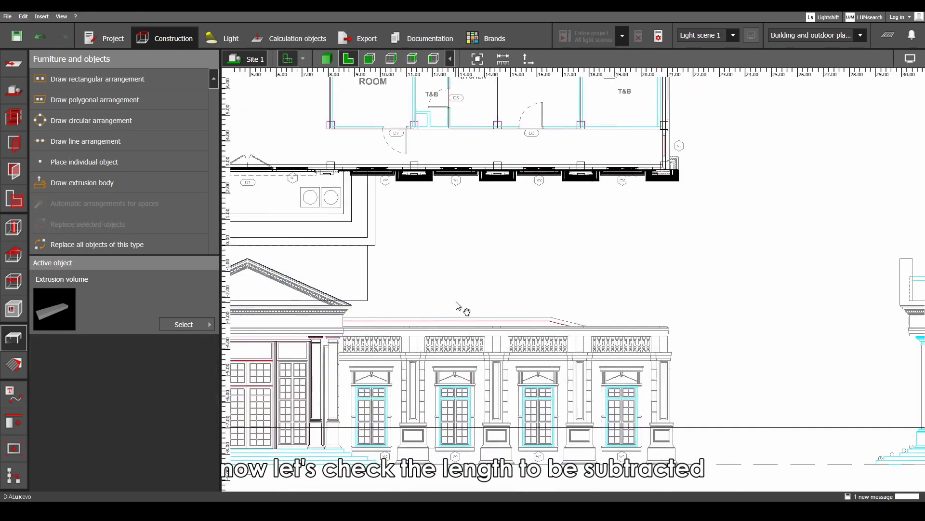
middle_drag(781, 304, 371, 294)
scroll(772, 265, up, 2)
middle_drag(567, 271, 525, 293)
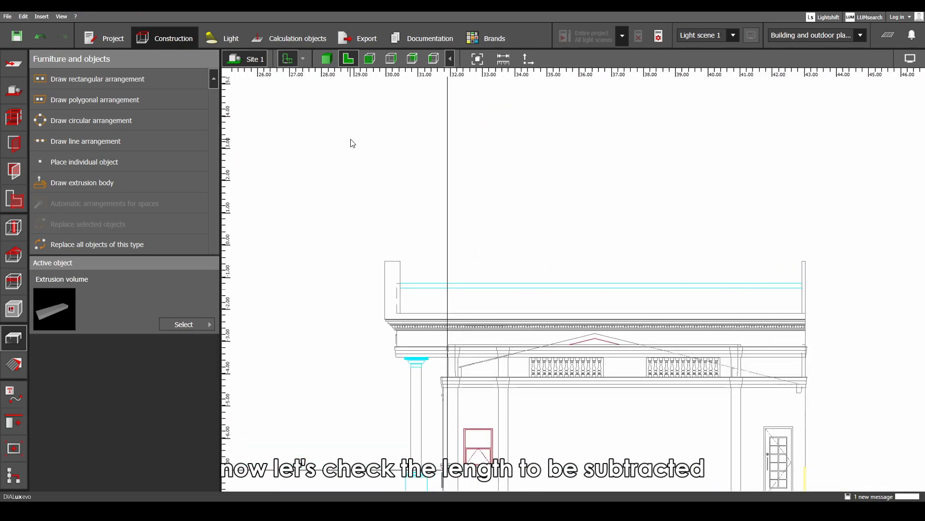
click(400, 262)
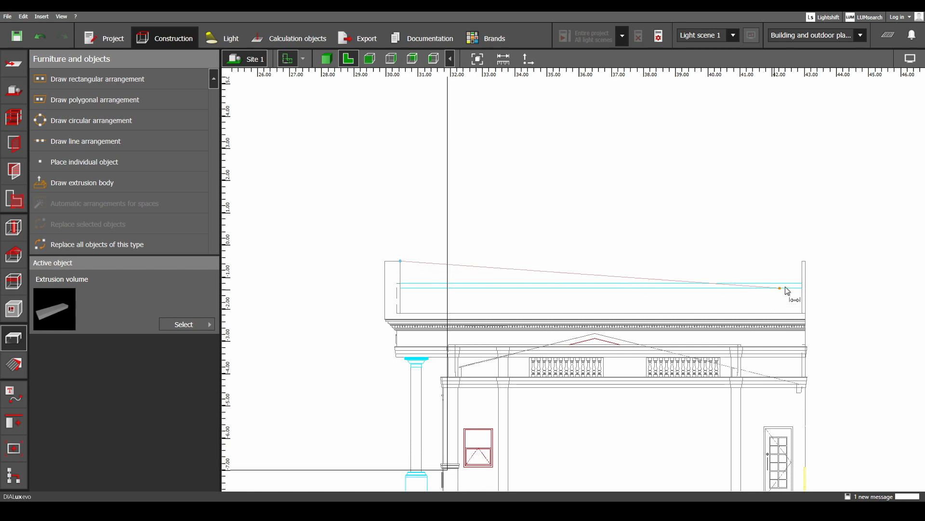
click(797, 261)
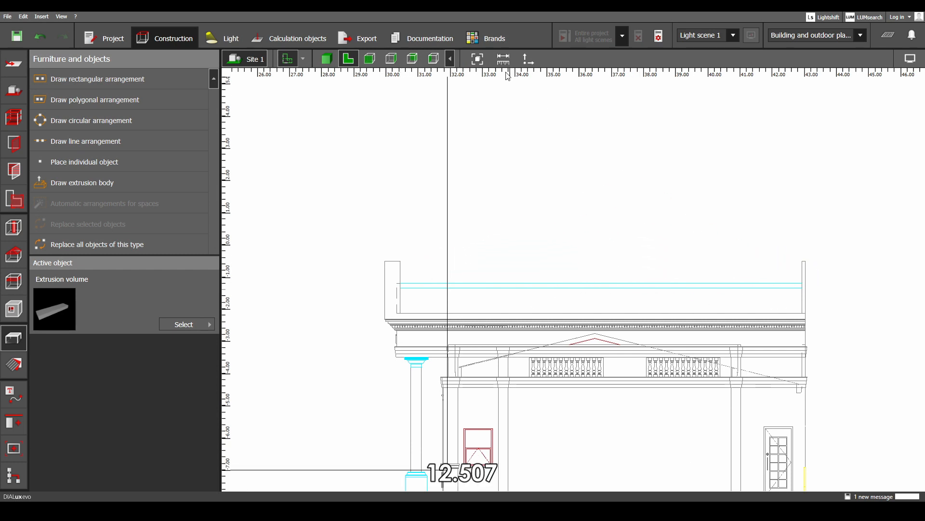
scroll(816, 273, up, 5)
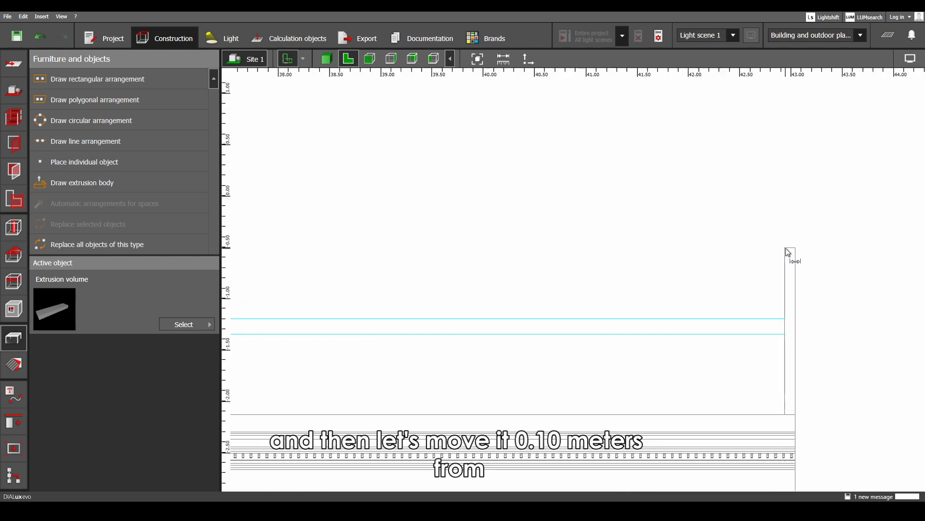
click(784, 248)
- Set the rectangular volume's height to 12.507 m and its Z position to 0.1 m
scroll(800, 256, down, 8)
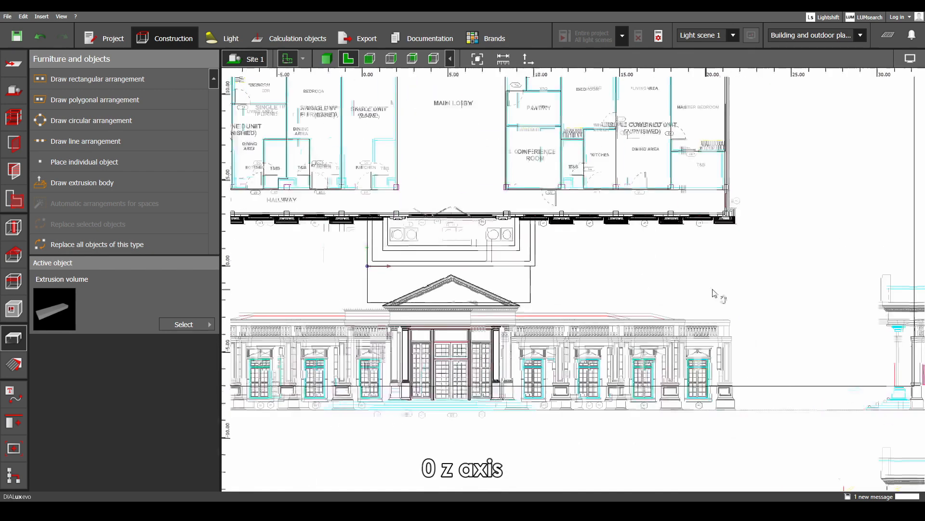
scroll(490, 283, up, 2)
click(512, 284)
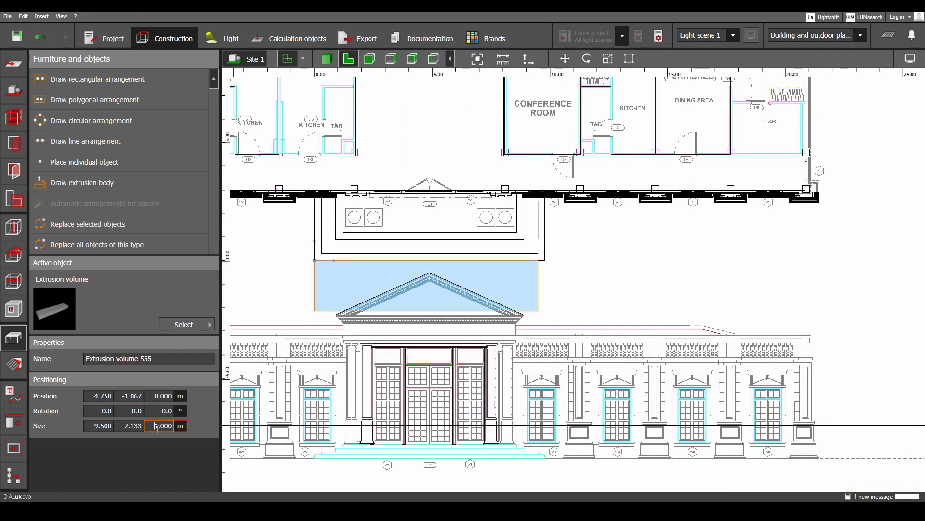
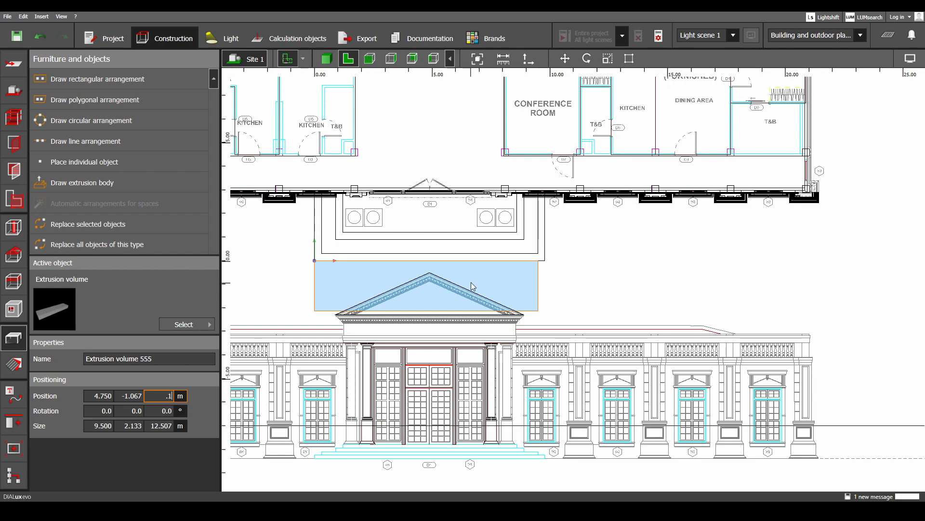
- Subtract the rectangular volume from the triangular pediment volume in the 3D view to hollow out the roof behind the front
click(326, 59)
right_drag(643, 325, 641, 186)
middle_drag(640, 186, 510, 70)
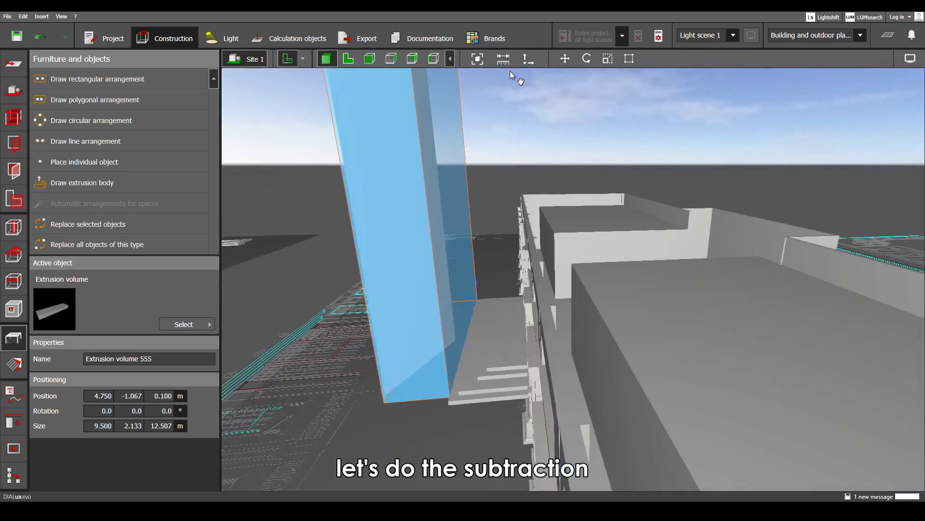
mouse_move(492, 449)
middle_down()
mouse_move(594, 364)
mouse_move(603, 268)
mouse_move(643, 386)
middle_up()
scroll(641, 261, up, 3)
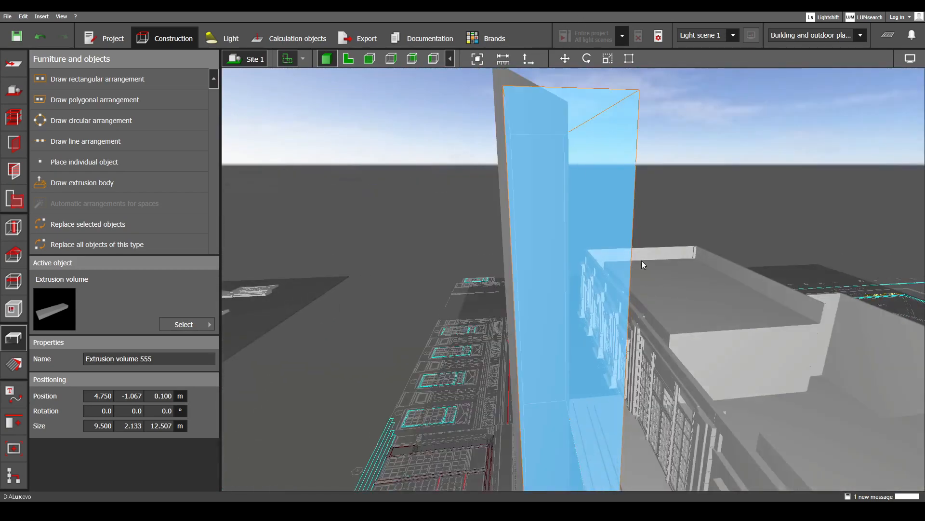
middle_drag(535, 169, 530, 294)
ctrl+click(515, 302)
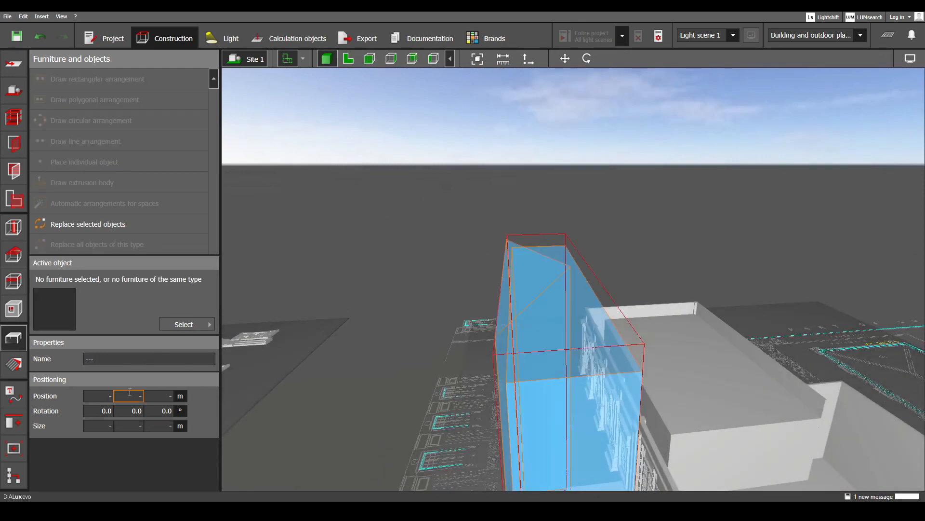
click(13, 422)
click(197, 304)
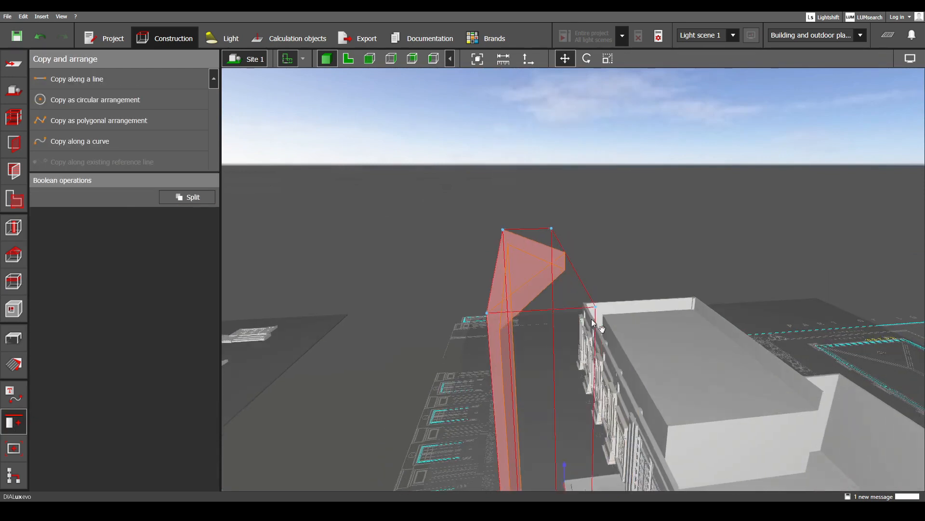
middle_drag(591, 319, 553, 273)
click(370, 94)
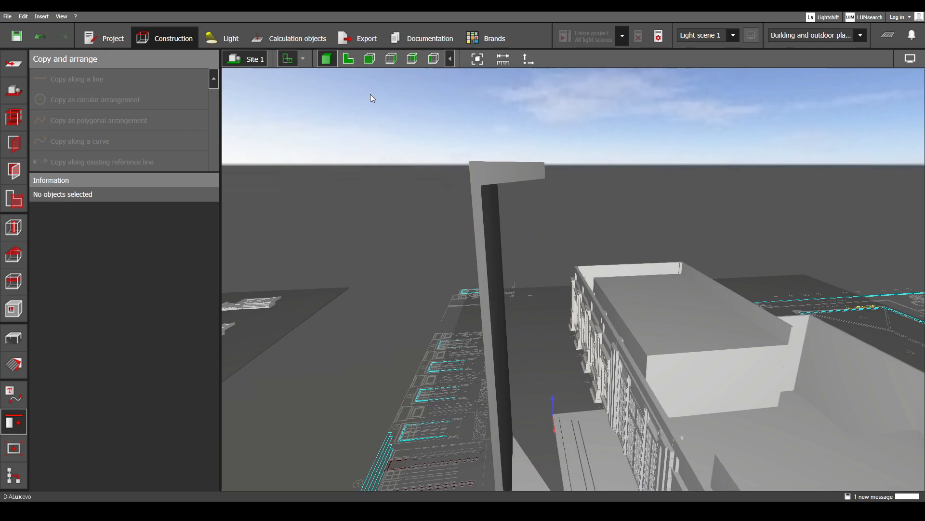
- Begin an extrusion volume in plan view, tracing the pediment's inner roof line from its left eave corner up to the apex
click(348, 59)
scroll(343, 320, up, 6)
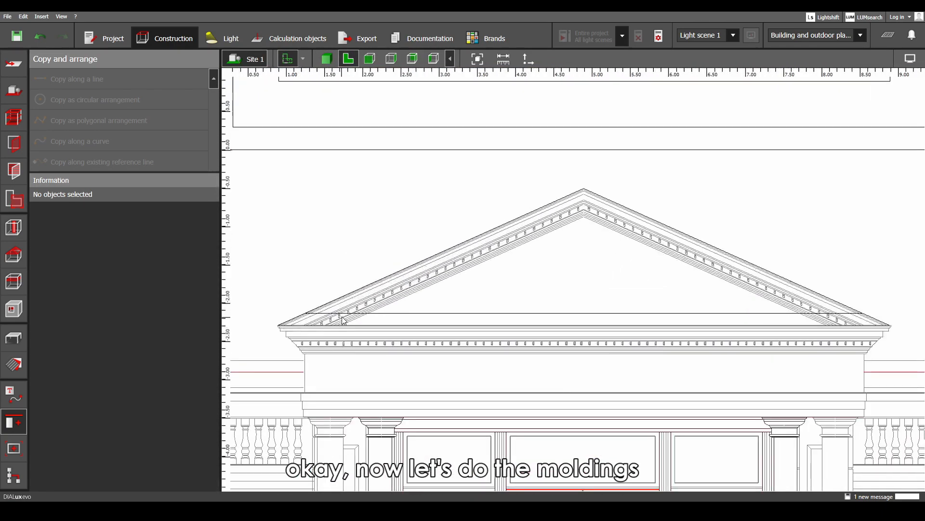
middle_drag(357, 286, 388, 281)
scroll(378, 283, up, 1)
scroll(346, 317, down, 1)
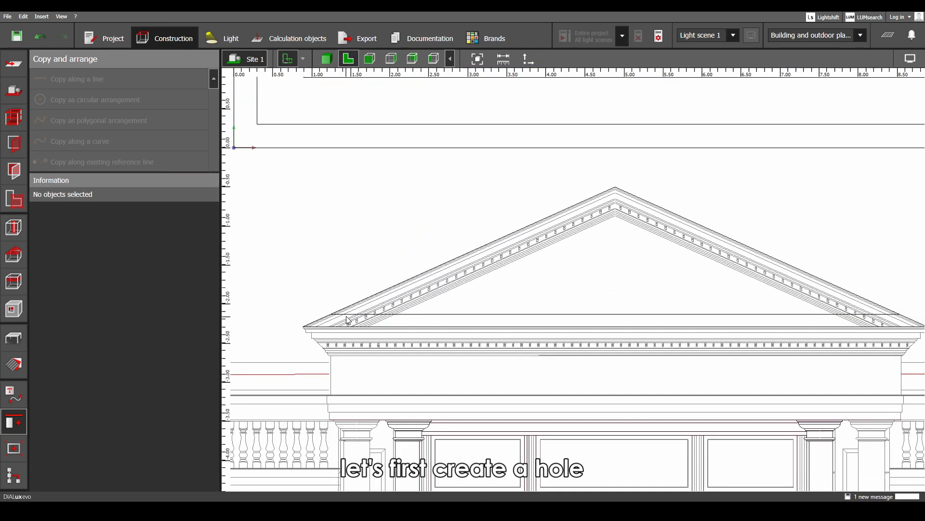
middle_drag(347, 316, 318, 330)
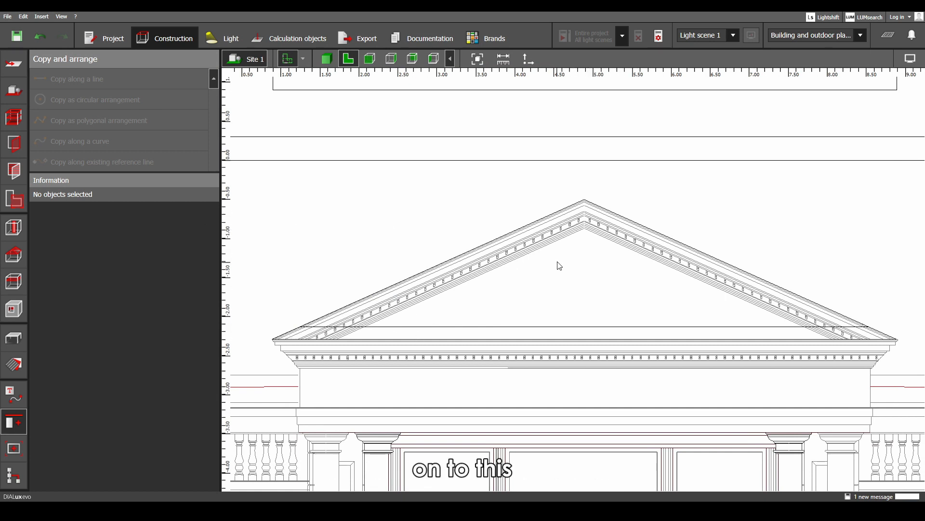
click(13, 338)
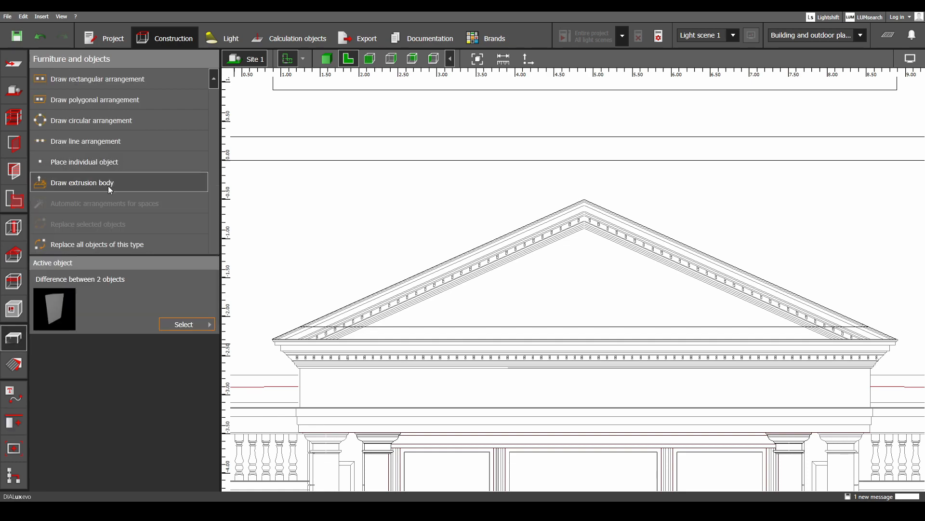
click(82, 182)
scroll(253, 324, up, 6)
click(254, 326)
scroll(386, 303, down, 6)
scroll(502, 191, up, 6)
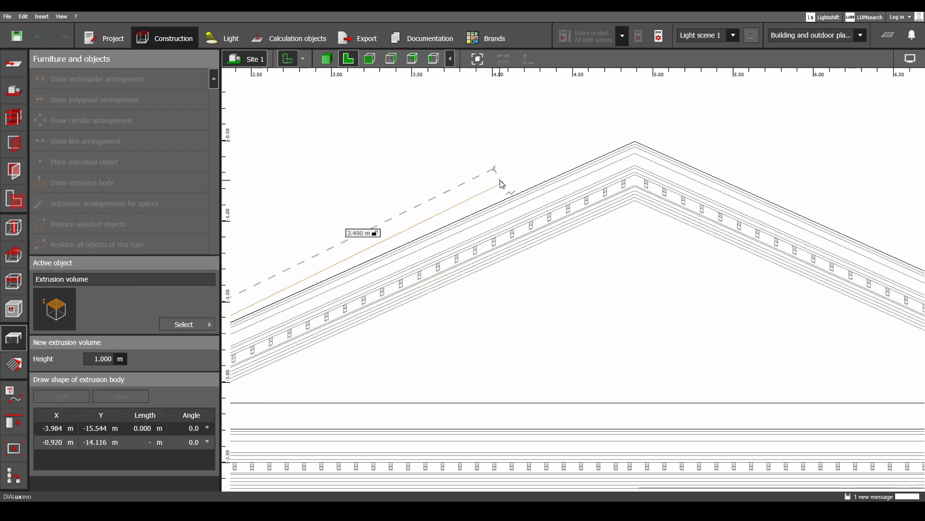
click(687, 126)
- Continue the outline down the right slope, drop about 0.058 m at the eave, and close the shape along the pediment's base
scroll(482, 247, down, 6)
scroll(571, 318, up, 5)
scroll(627, 352, up, 5)
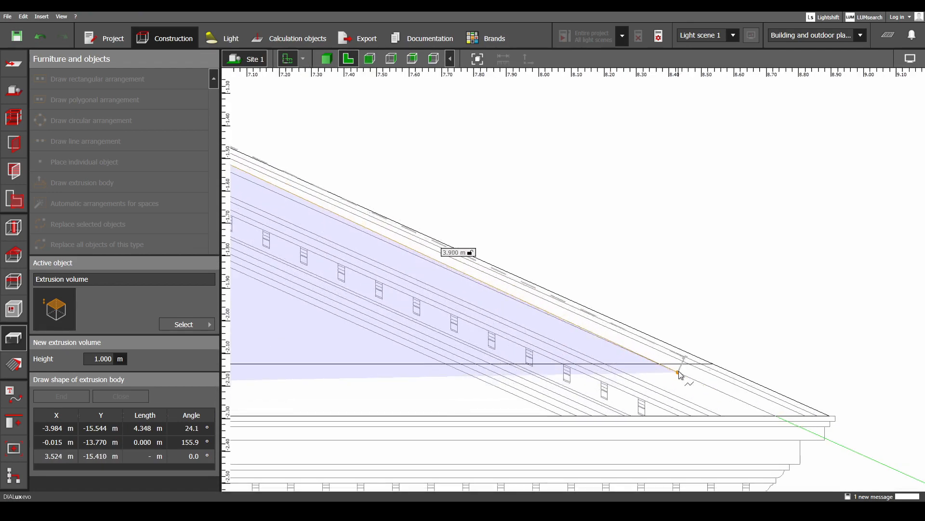
click(836, 429)
click(836, 452)
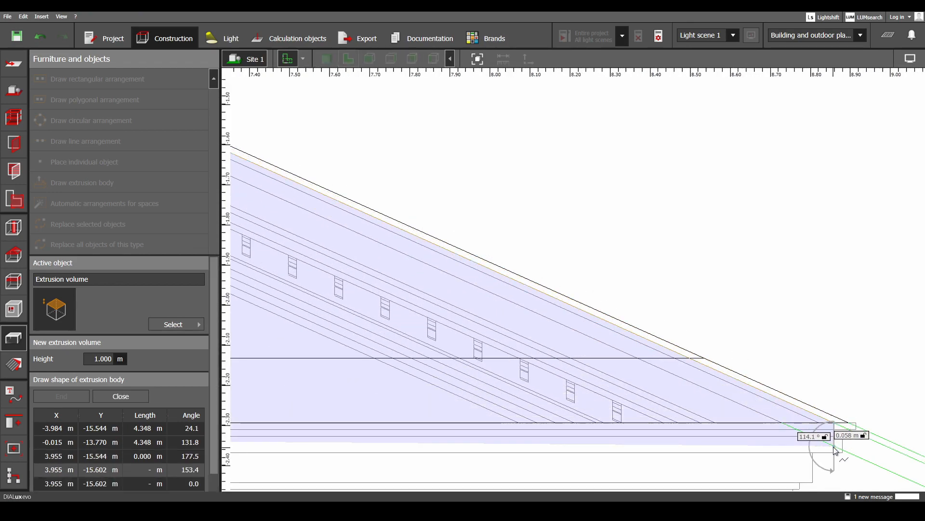
scroll(771, 410, down, 6)
scroll(422, 340, up, 5)
click(418, 336)
click(443, 345)
scroll(482, 289, down, 8)
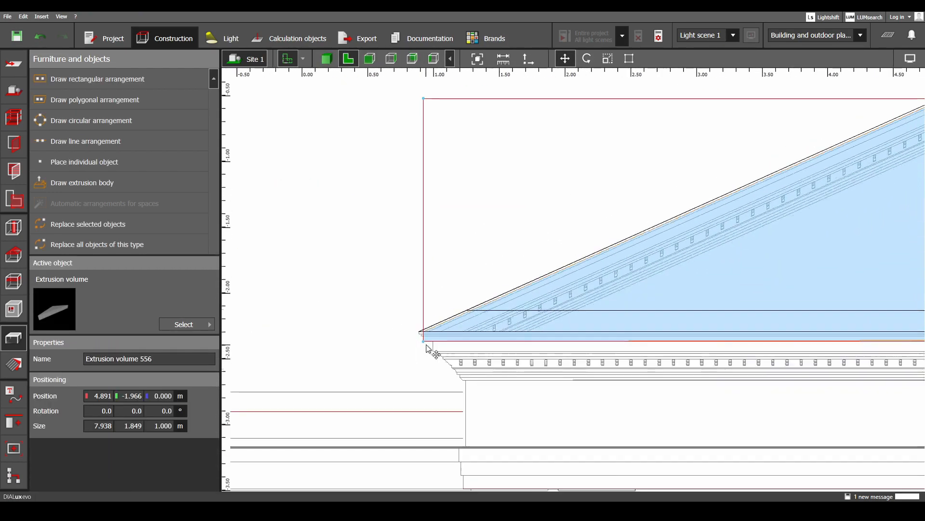
- Measure from the dashed recess line to the front parapet's outer face and to the building's rear face in the side elevation
scroll(771, 304, up, 8)
scroll(702, 318, up, 3)
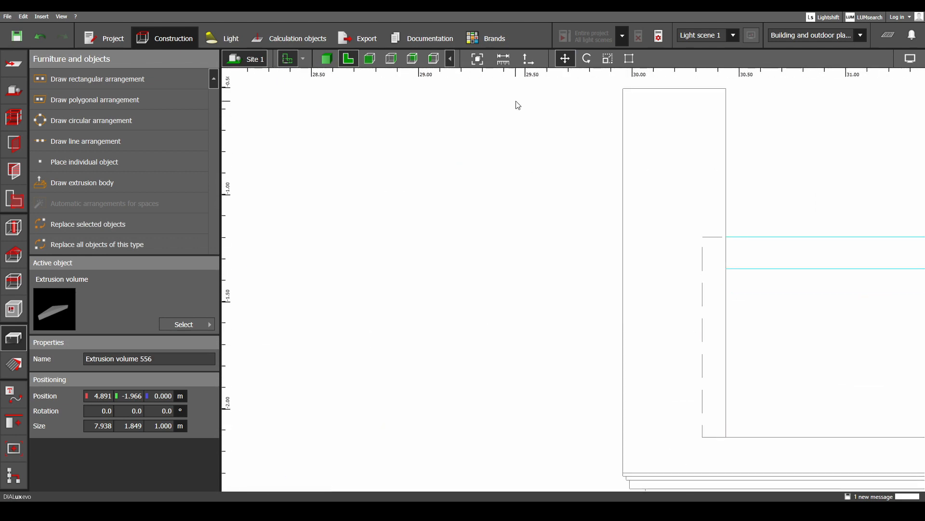
click(504, 60)
click(702, 436)
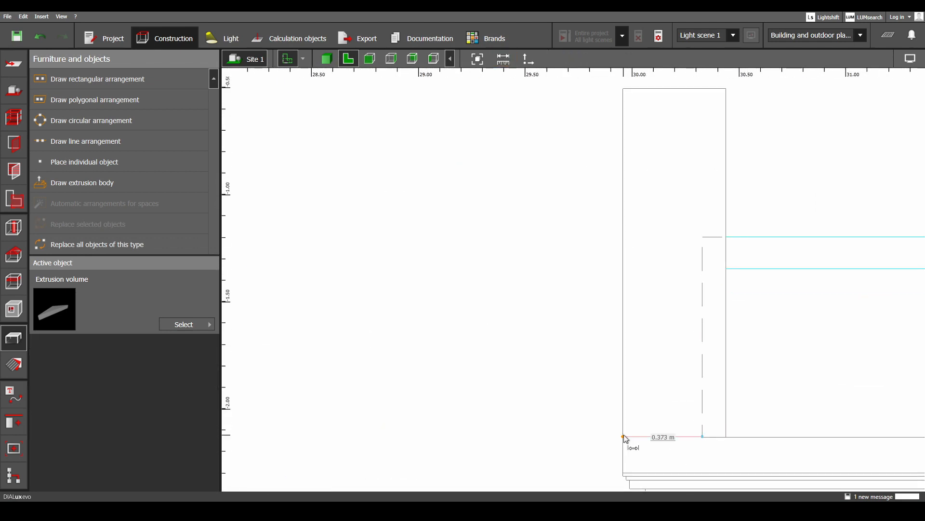
scroll(624, 435, down, 5)
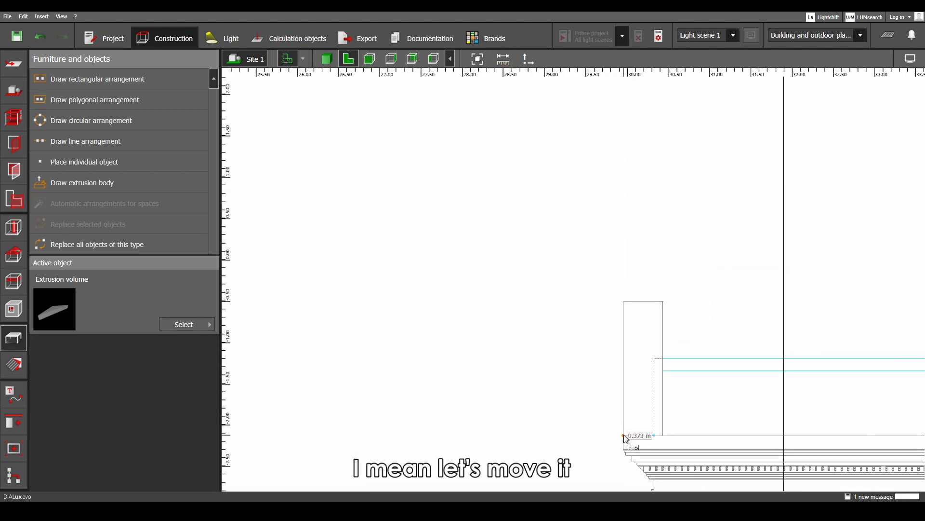
scroll(786, 402, up, 2)
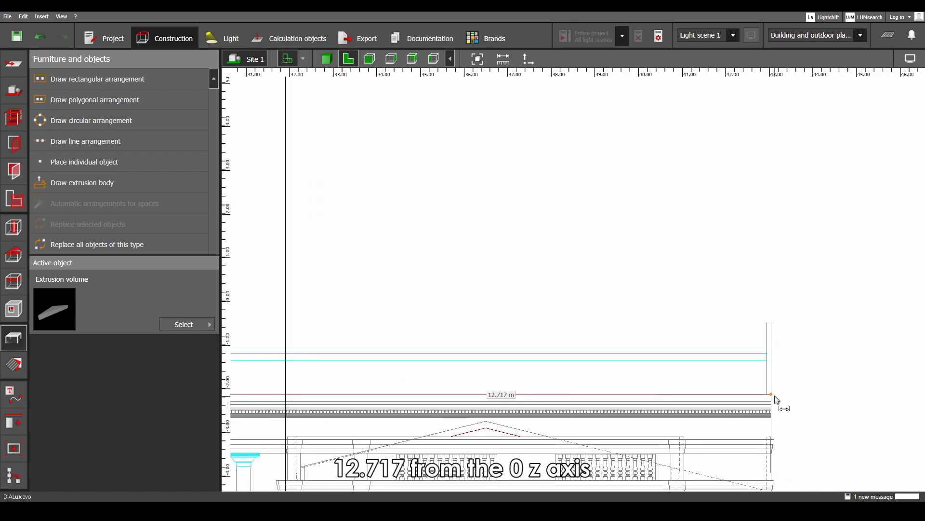
- Set the new extrusion volume's Z position to 12.717 m to raise it into the pediment
scroll(776, 400, down, 5)
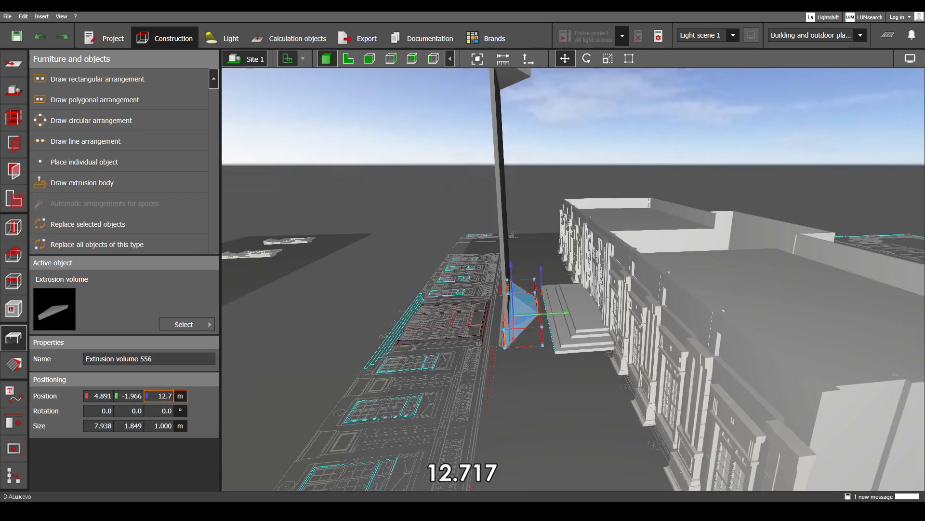
key(Return)
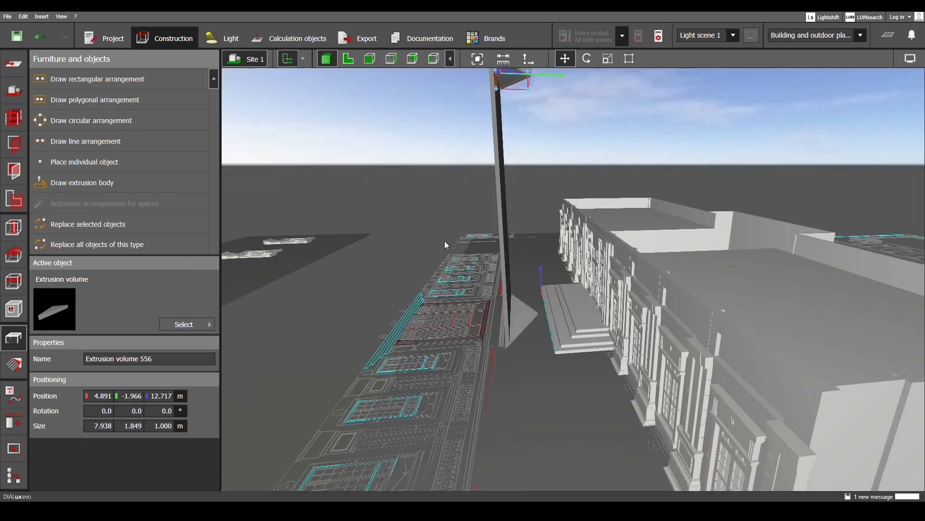
middle_drag(445, 241, 468, 323)
scroll(466, 301, up, 3)
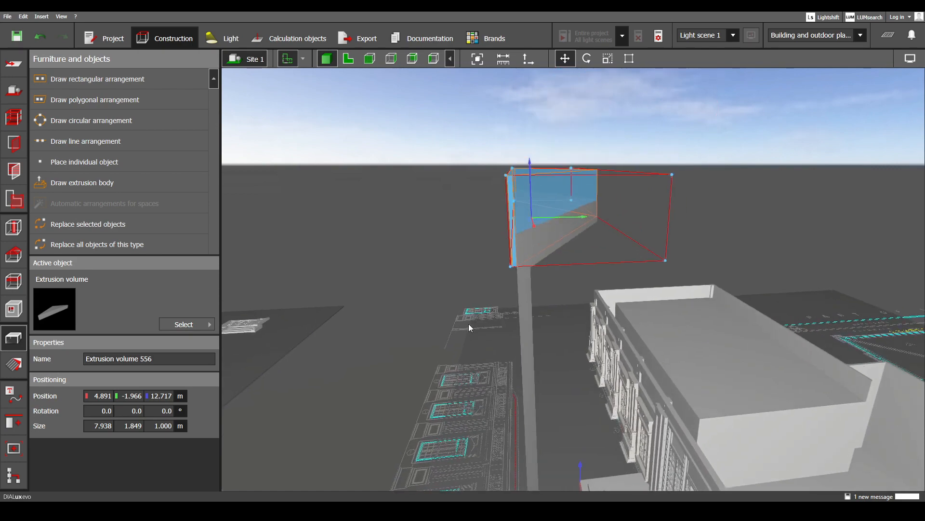
right_drag(468, 323, 487, 331)
- Check the side elevation's distances from the front parapet's inner face and the dashed recess line to the rear parapet's outer face
click(348, 58)
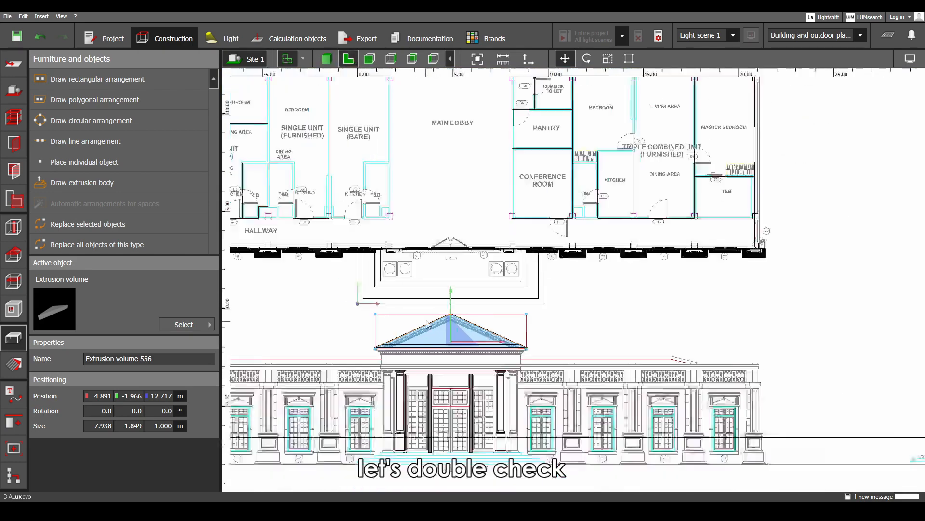
scroll(482, 313, up, 6)
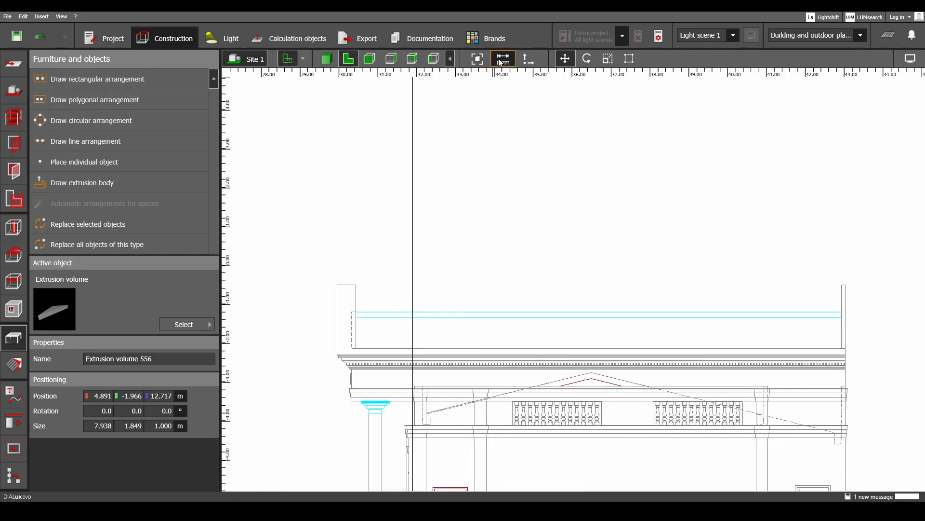
click(504, 58)
click(357, 285)
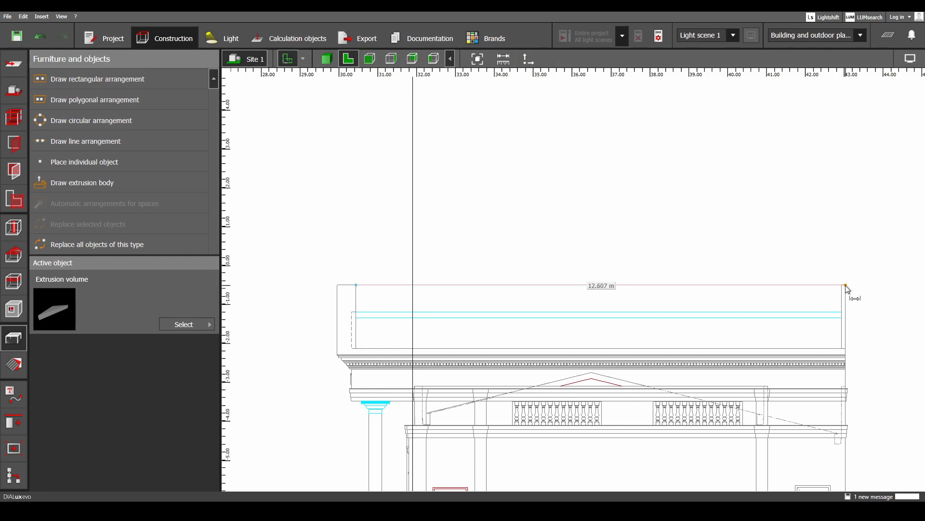
key(Escape)
click(497, 59)
click(353, 313)
key(Escape)
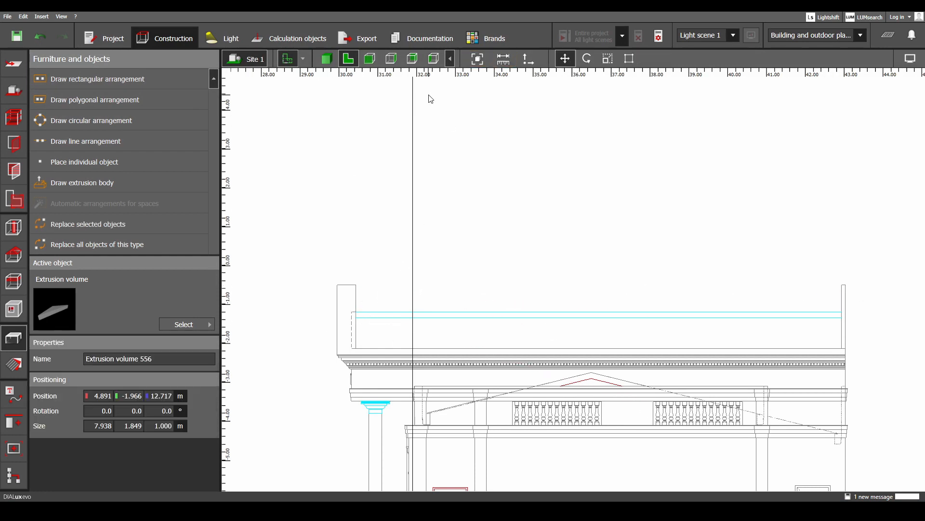
click(503, 59)
click(846, 311)
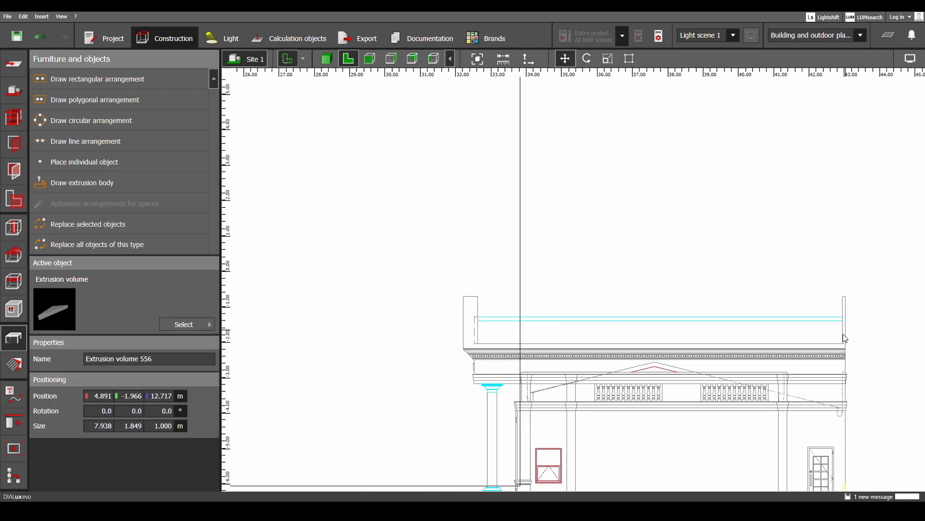
scroll(542, 360, up, 3)
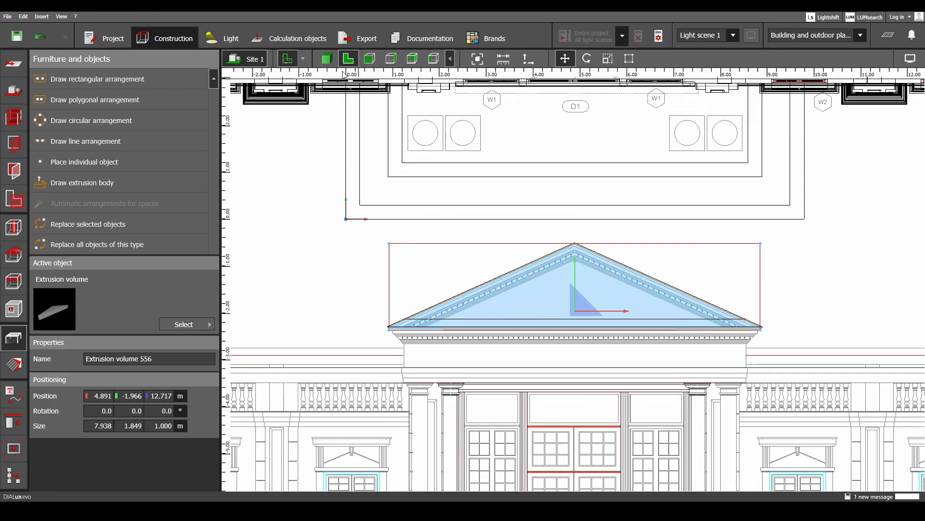
- Subtract the raised extrusion volume from the tall pediment volume in the 3D view to recess its front face
click(327, 59)
right_drag(366, 282, 561, 326)
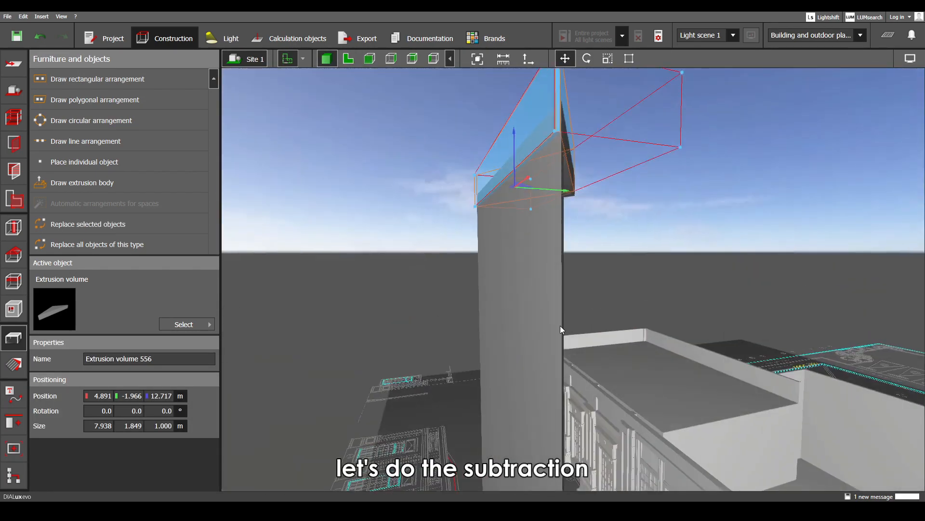
ctrl+click(550, 319)
scroll(549, 319, down, 3)
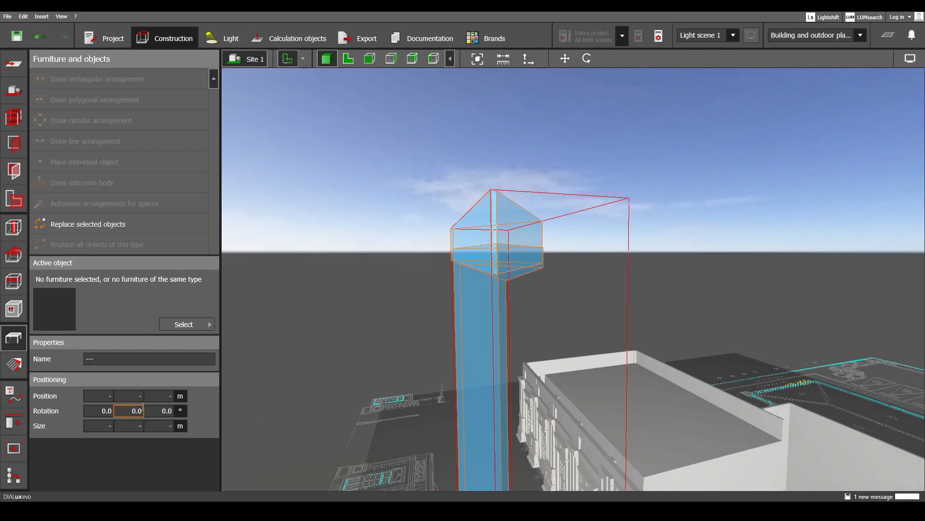
click(13, 422)
right_drag(440, 318, 538, 302)
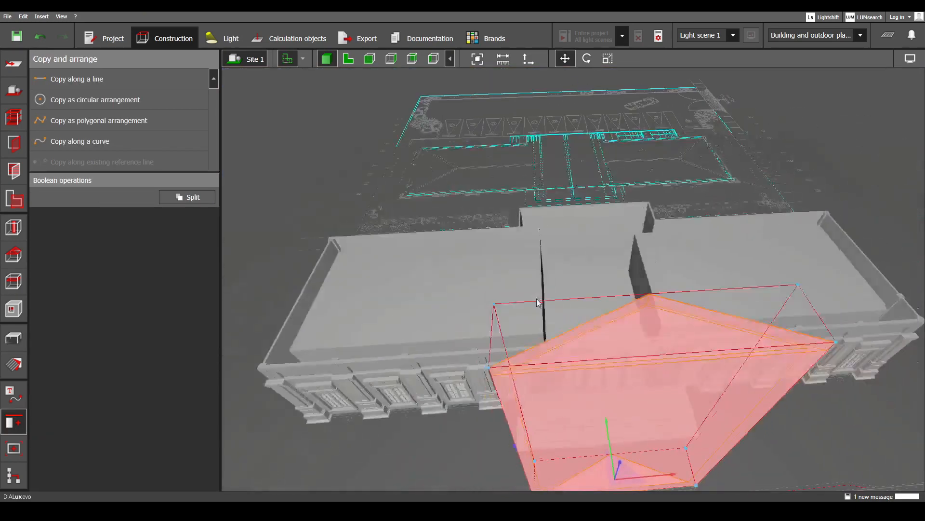
key(Escape)
middle_drag(583, 291, 562, 261)
scroll(562, 267, up, 3)
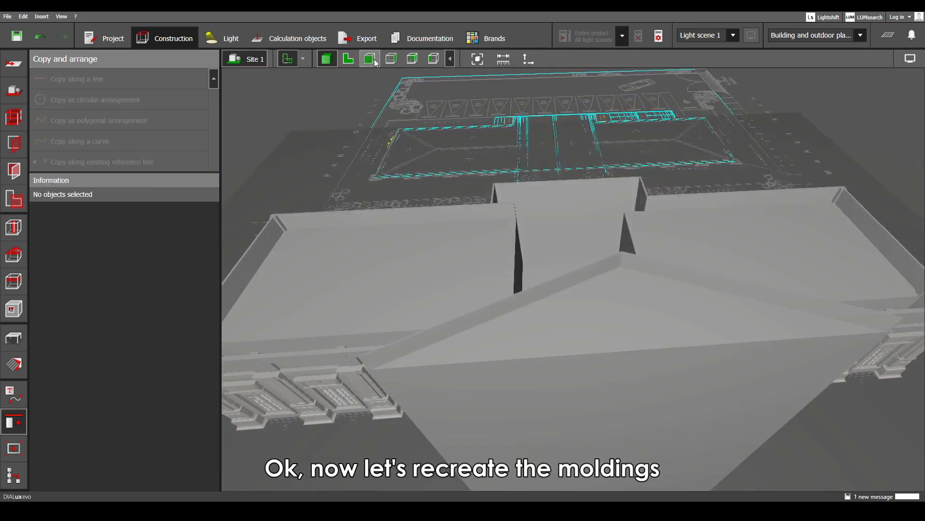
- Begin an extrusion volume for the first moulding layer, tracing its lower edge from the left eave about 4.307 m to the apex
click(348, 59)
scroll(496, 314, up, 6)
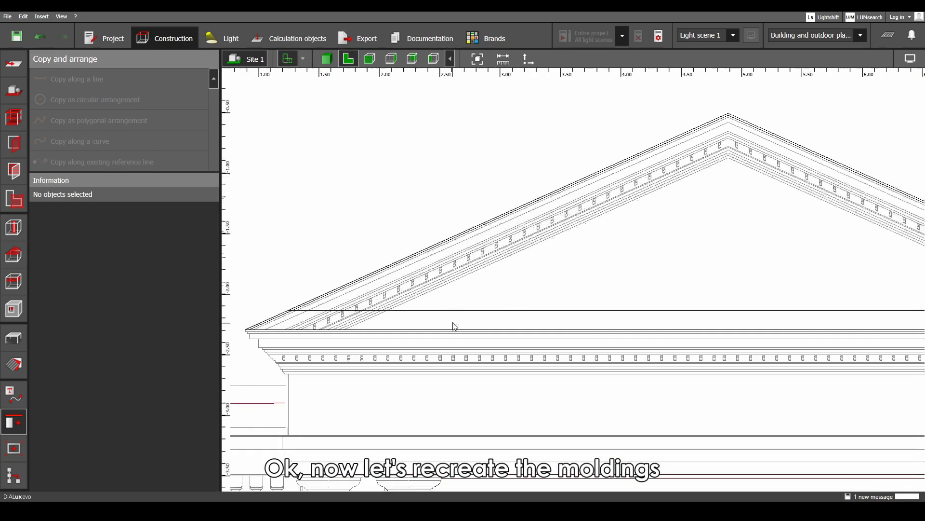
scroll(488, 332, up, 1)
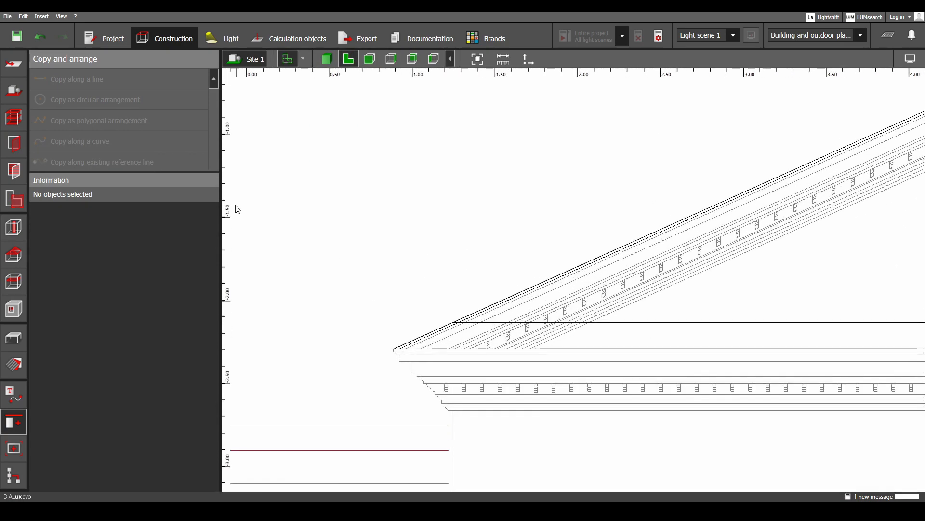
click(14, 340)
click(140, 182)
scroll(372, 363, up, 3)
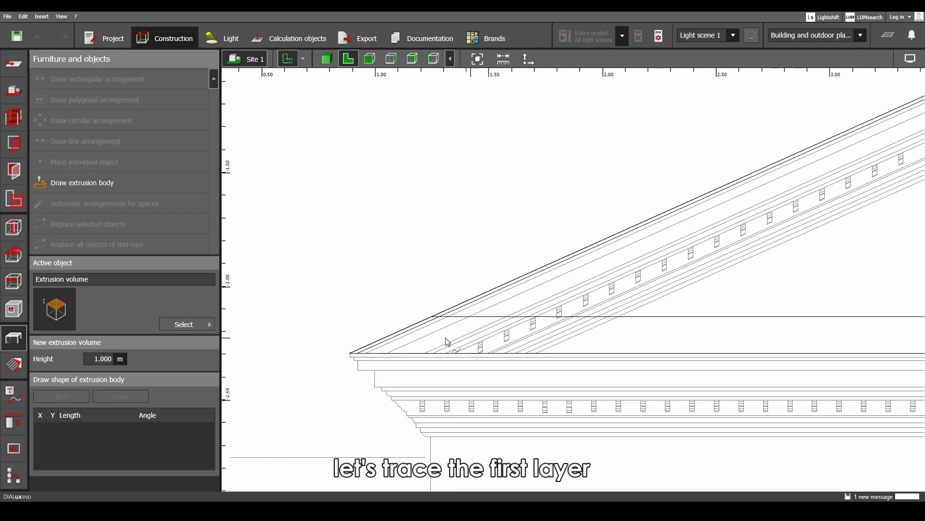
click(354, 359)
scroll(410, 347, down, 4)
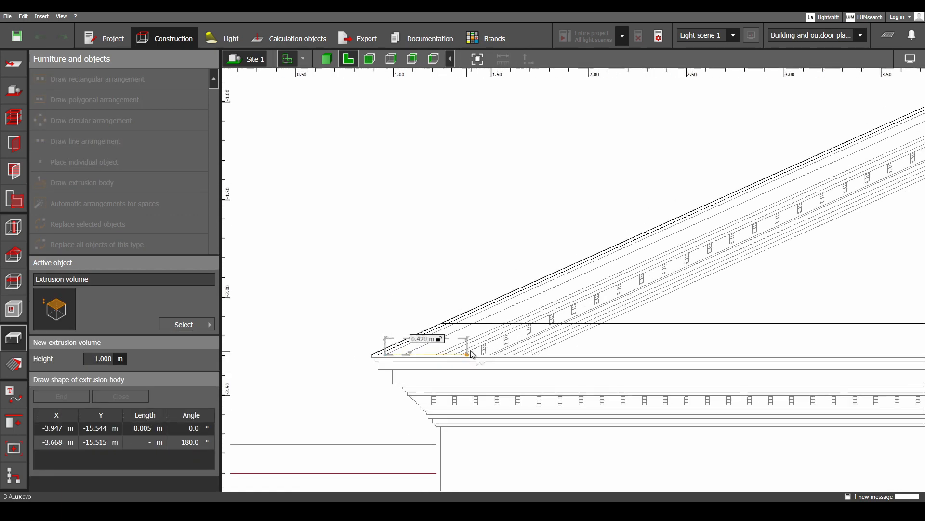
scroll(474, 185, up, 4)
click(473, 183)
- Continue the moulding outline about 4.307 m down the right slope and about 0.037 m outward along the eave
scroll(482, 212, down, 3)
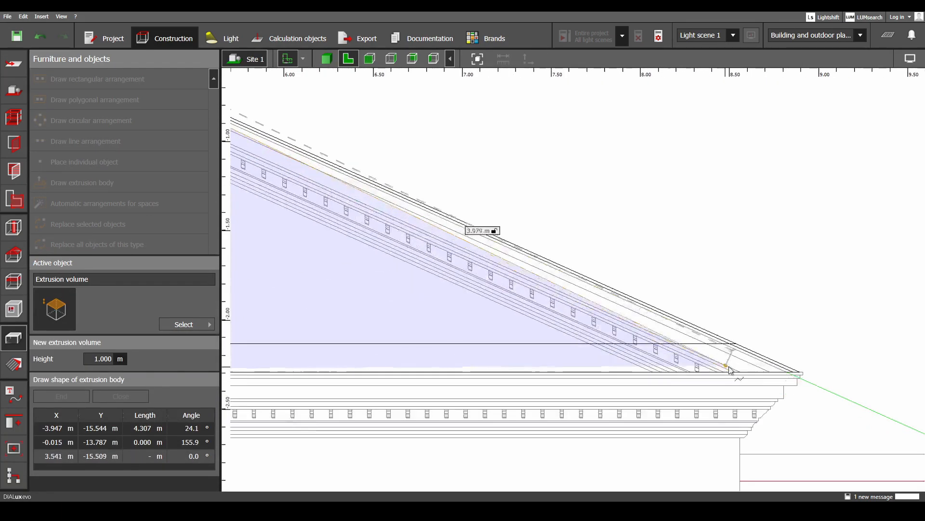
scroll(790, 369, up, 3)
click(785, 368)
click(791, 368)
- Trace the moulding's upper edge back over the apex to the left eave, about 4.348 m per slope, and close the shape
scroll(513, 188, up, 2)
scroll(513, 188, down, 3)
scroll(597, 260, up, 3)
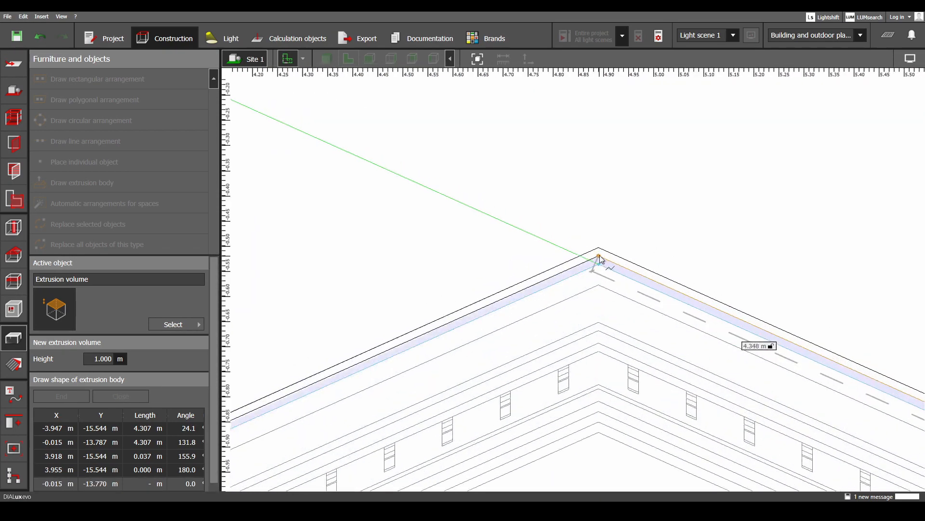
click(599, 260)
scroll(482, 381, down, 3)
scroll(620, 341, up, 3)
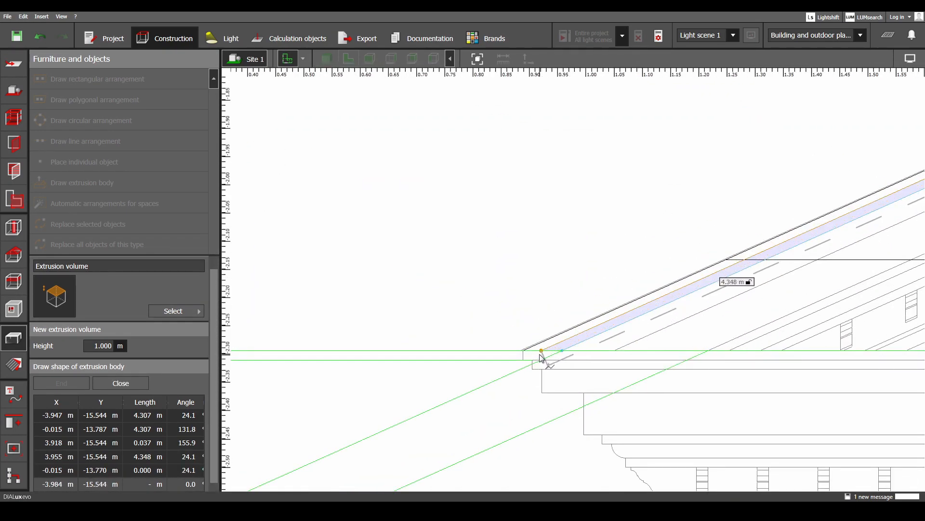
click(551, 358)
right_click(552, 359)
click(598, 364)
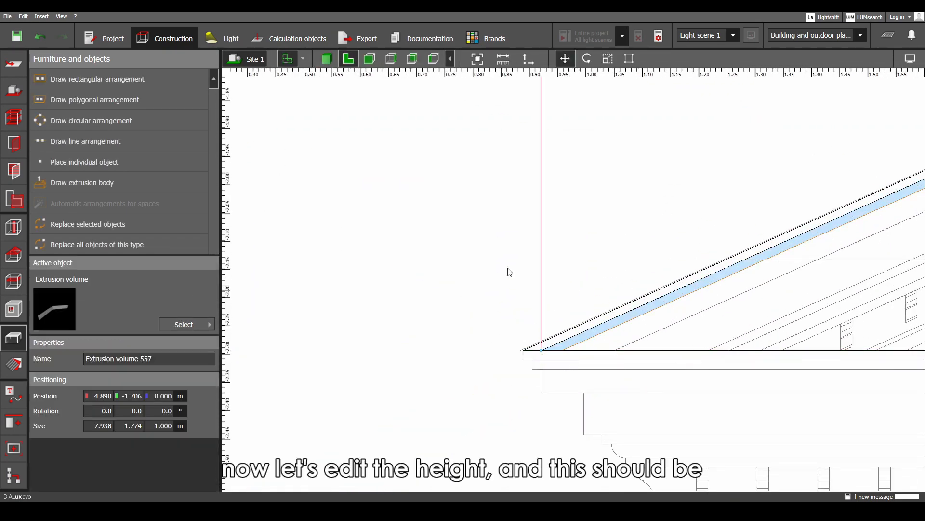
- Raise the first moulding extrusion onto the pediment in the side view, setting its Z position to 12.717 m
click(433, 59)
scroll(501, 273, down, 8)
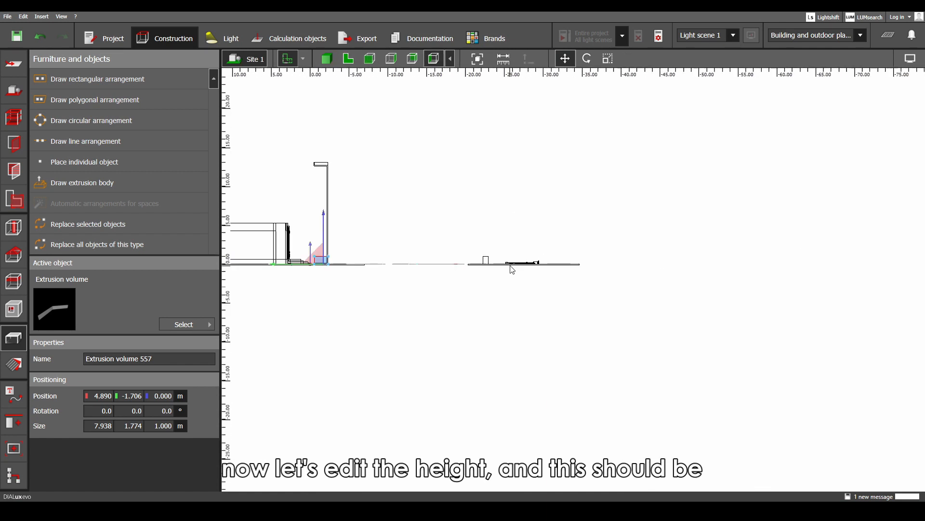
middle_drag(513, 271, 690, 331)
scroll(568, 305, up, 7)
middle_drag(572, 308, 567, 412)
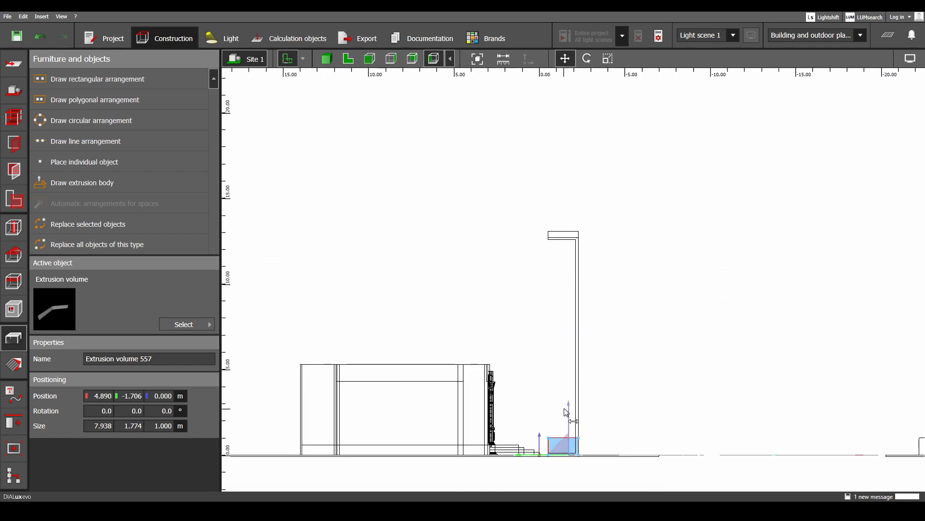
drag(573, 409, 582, 191)
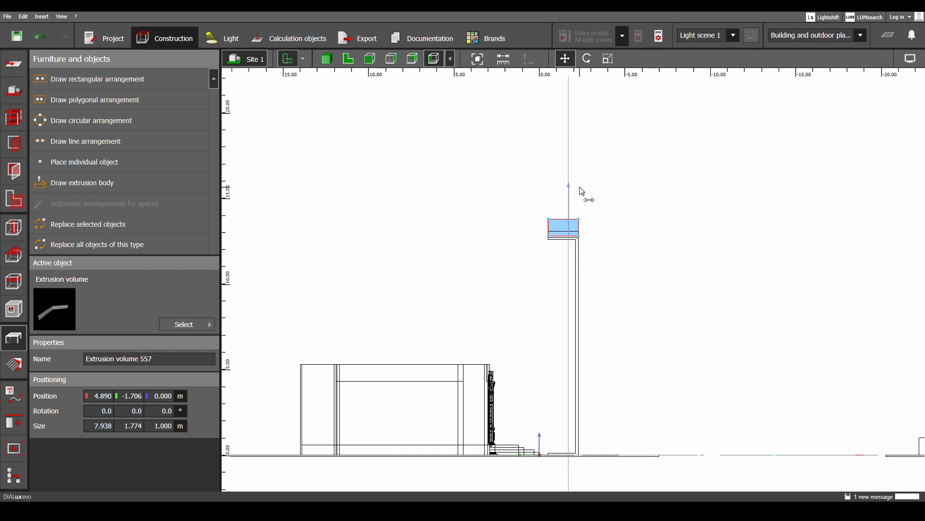
scroll(566, 216, up, 10)
middle_drag(583, 192, 582, 227)
drag(582, 227, 582, 233)
scroll(583, 233, up, 4)
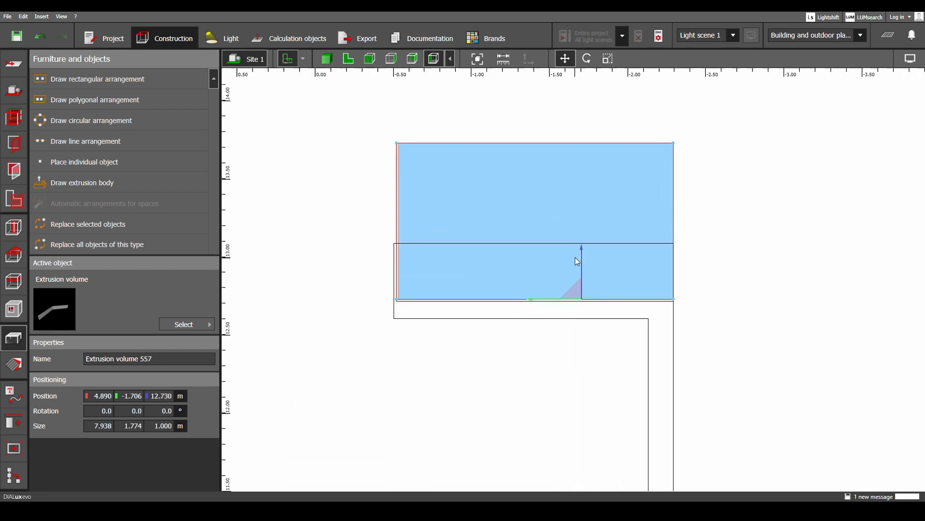
drag(584, 266, 584, 266)
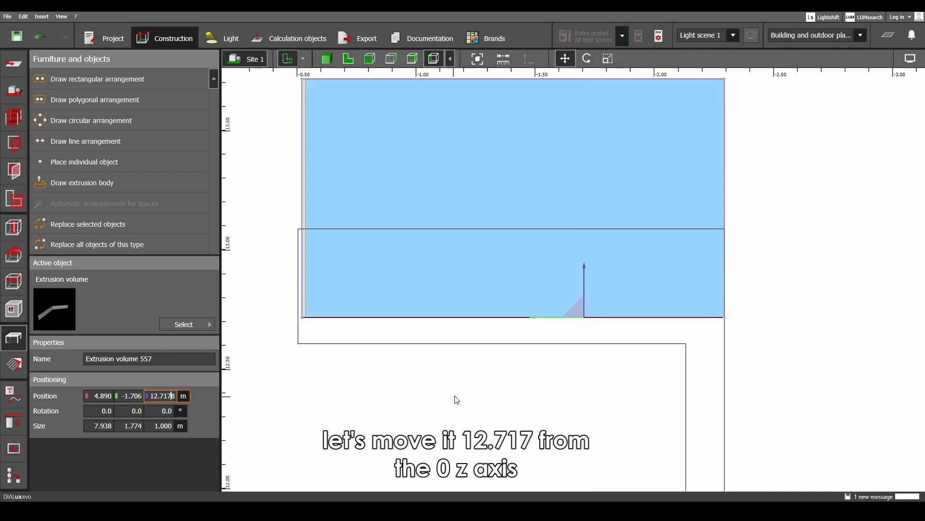
middle_drag(437, 335, 452, 336)
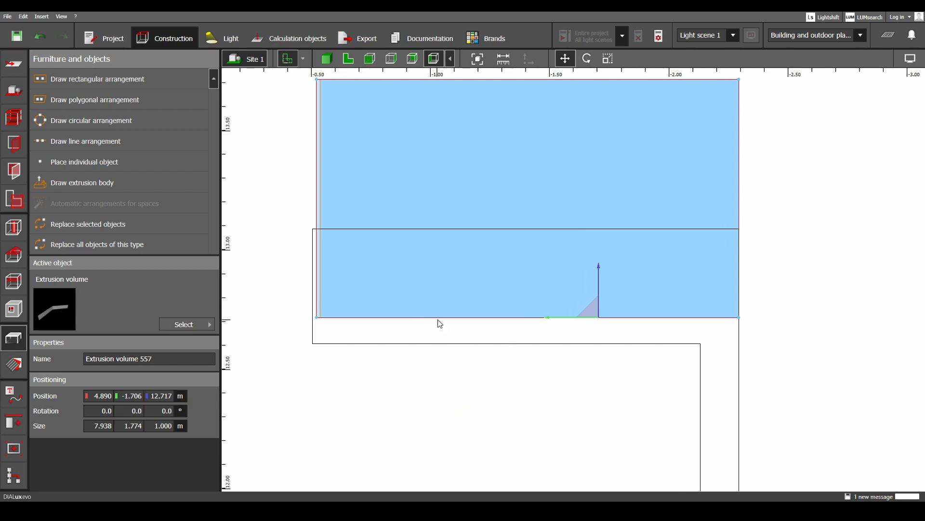
- Scale the moulding extrusion down to the pediment's top line in the side view and set its height to 0.36 m
right_click(477, 178)
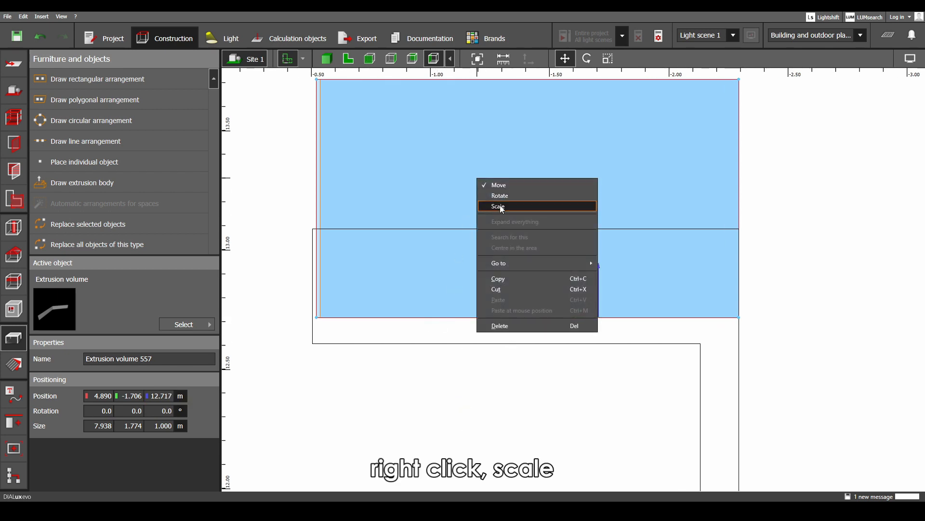
click(498, 205)
drag(529, 85, 531, 228)
middle_drag(488, 320, 518, 314)
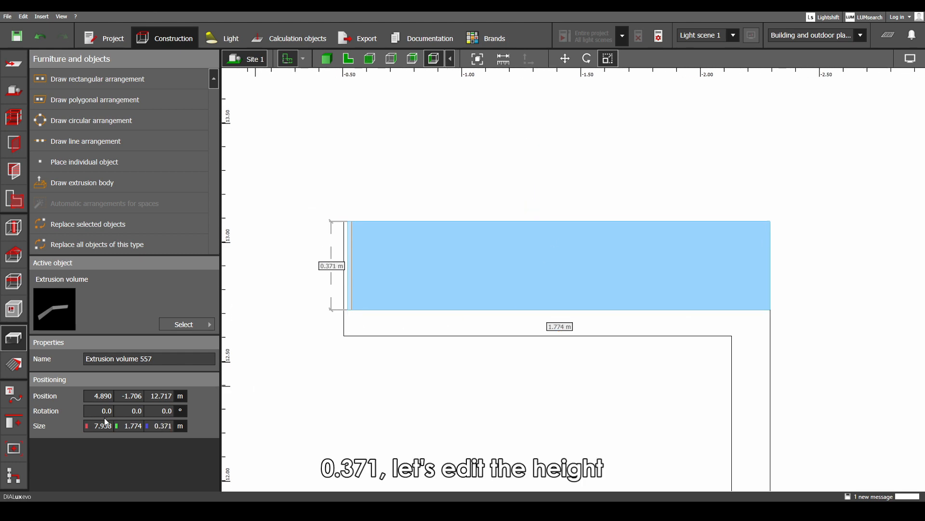
click(153, 426)
double_click(155, 426)
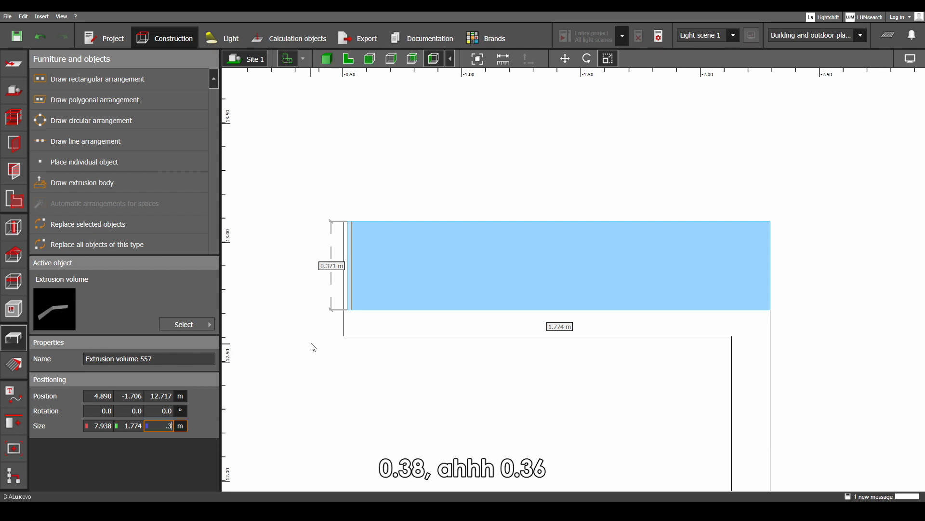
text(.36)
key(Return)
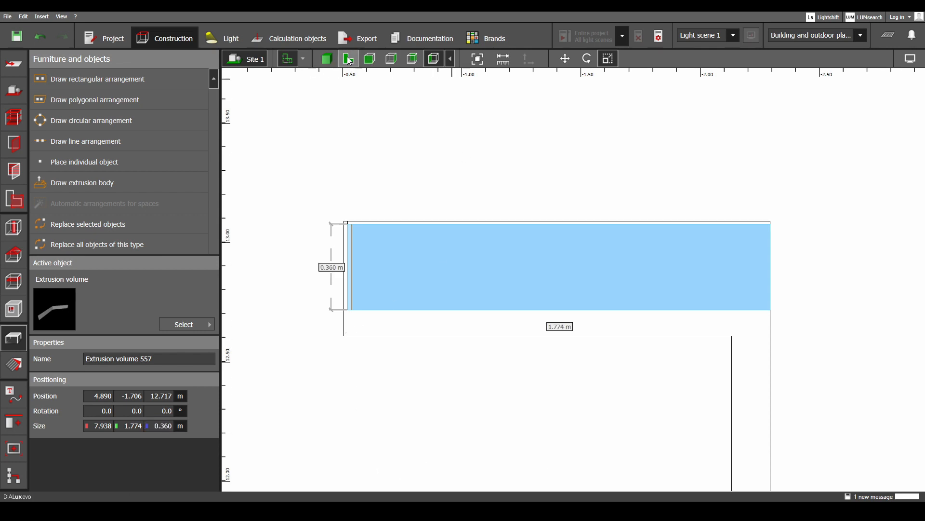
- Select the first moulding layer in the 3D view and duplicate it in place in the plan view
click(327, 59)
click(461, 308)
scroll(461, 309, up, 2)
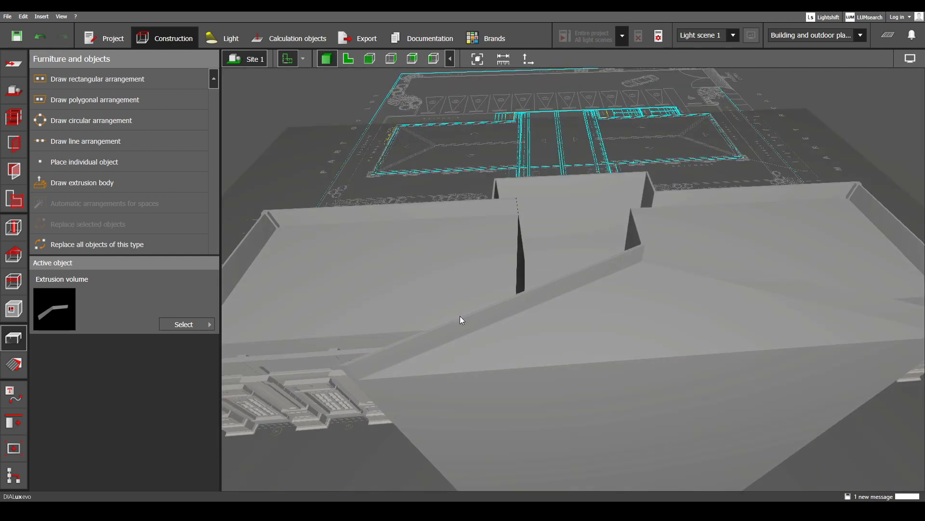
scroll(463, 328, up, 2)
click(460, 330)
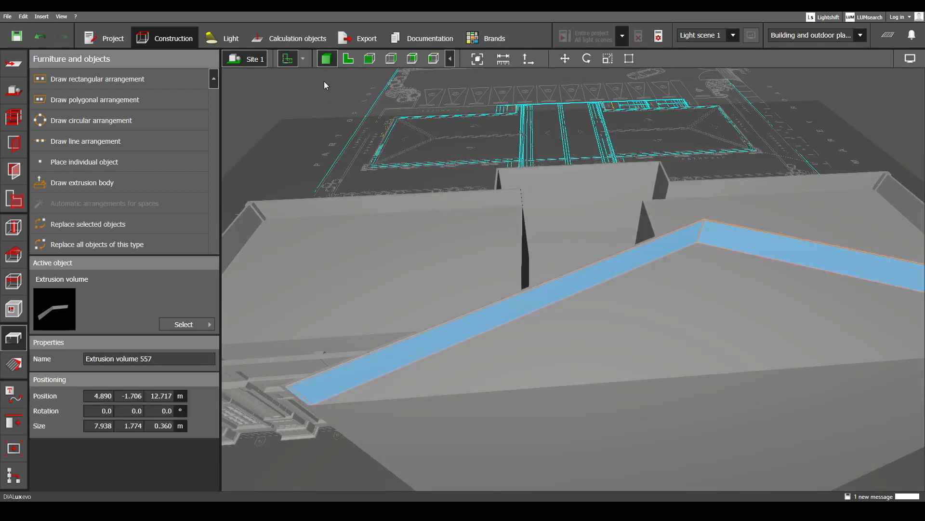
click(349, 59)
scroll(408, 308, up, 5)
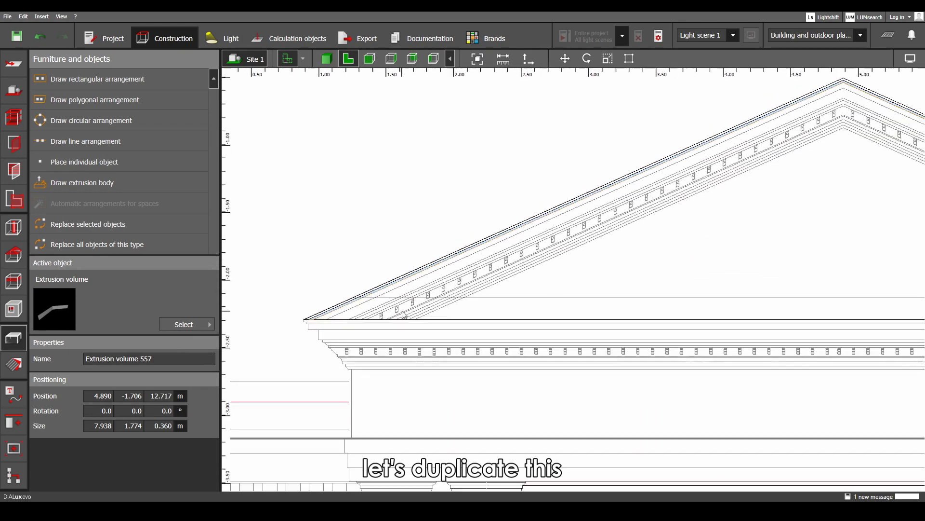
scroll(434, 330, down, 2)
key(ctrl+v)
scroll(417, 307, up, 2)
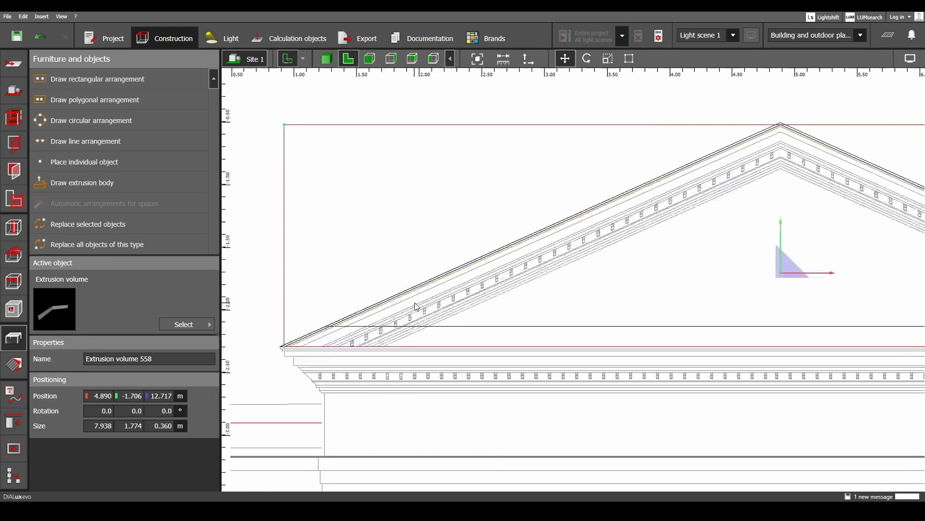
- Edit the duplicate's polygon, moving its left eave and apex points inward to the next moulding lines of the CAD plan
right_click(413, 291)
click(444, 329)
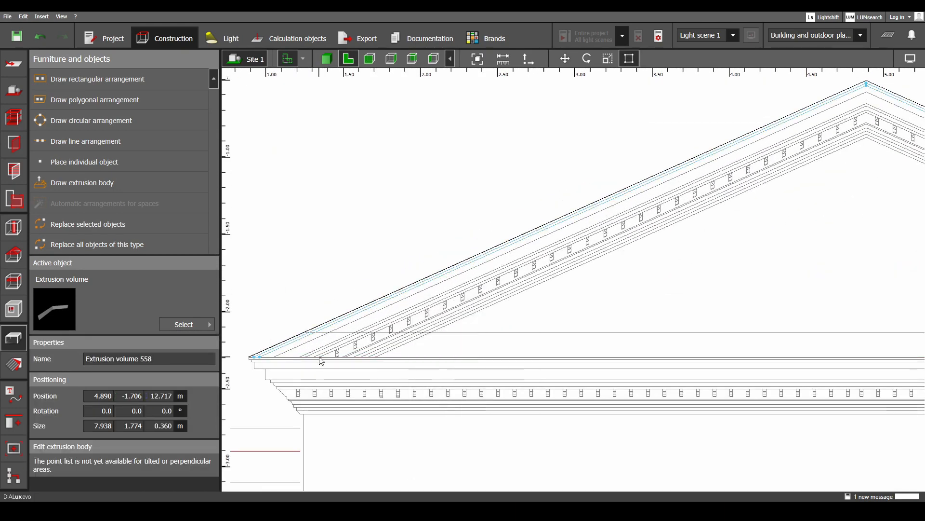
scroll(343, 320, up, 3)
mouse_move(365, 321)
mouse_down()
mouse_move(378, 319)
mouse_move(357, 319)
mouse_move(367, 316)
mouse_up()
scroll(332, 324, up, 2)
scroll(562, 327, down, 5)
middle_drag(783, 183, 435, 388)
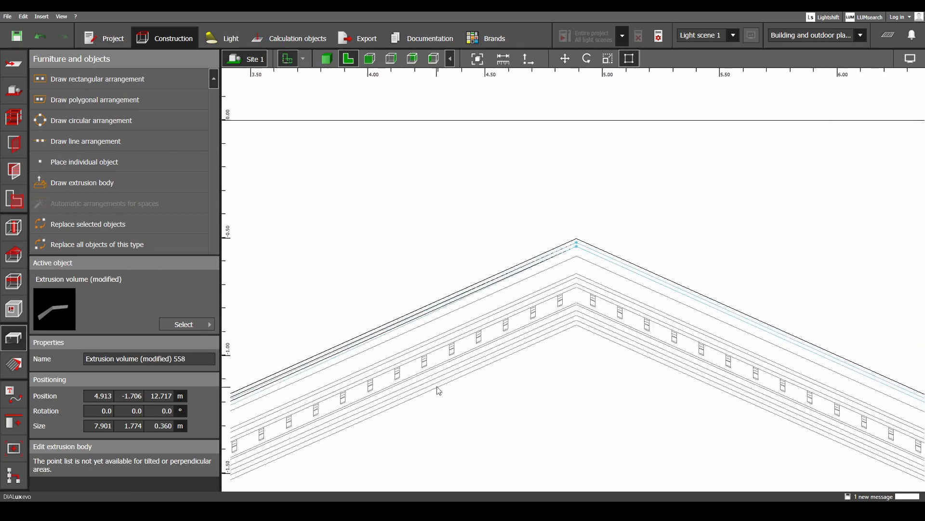
scroll(578, 252, up, 5)
mouse_move(550, 235)
mouse_down()
mouse_move(549, 267)
mouse_move(554, 223)
mouse_move(554, 241)
mouse_move(551, 233)
mouse_up()
scroll(501, 288, down, 4)
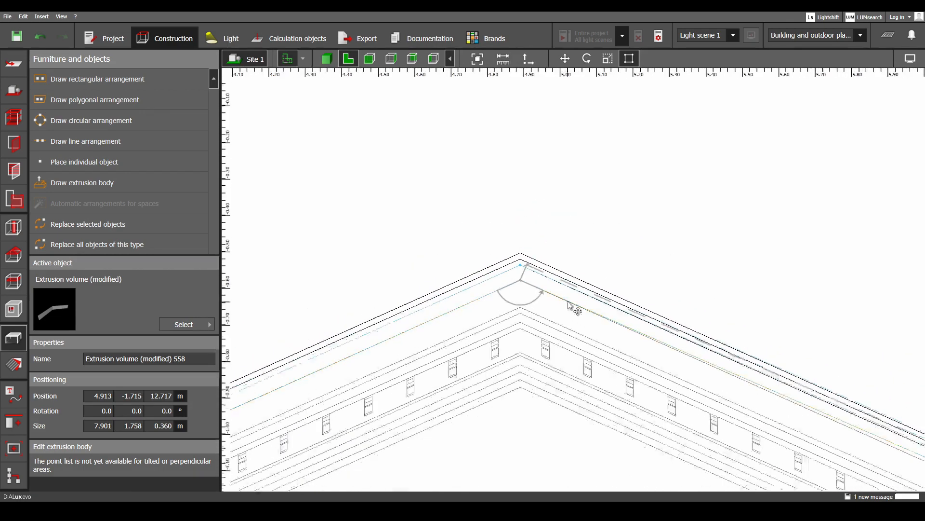
- Move the duplicate's right eave points inward to the next moulding lines, giving a lower slope of about 4.206 m
middle_drag(714, 381, 353, 217)
middle_drag(660, 342, 358, 215)
scroll(613, 346, up, 1)
scroll(768, 360, up, 2)
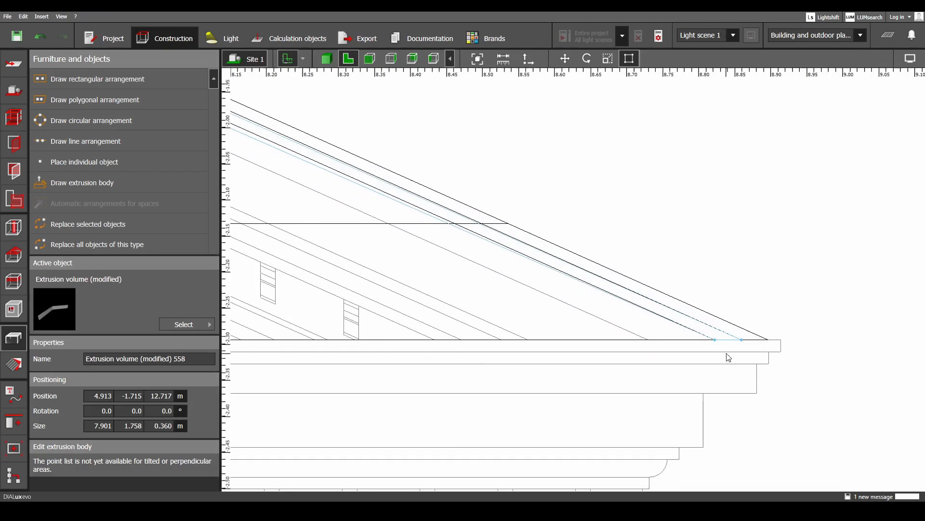
drag(727, 356, 649, 343)
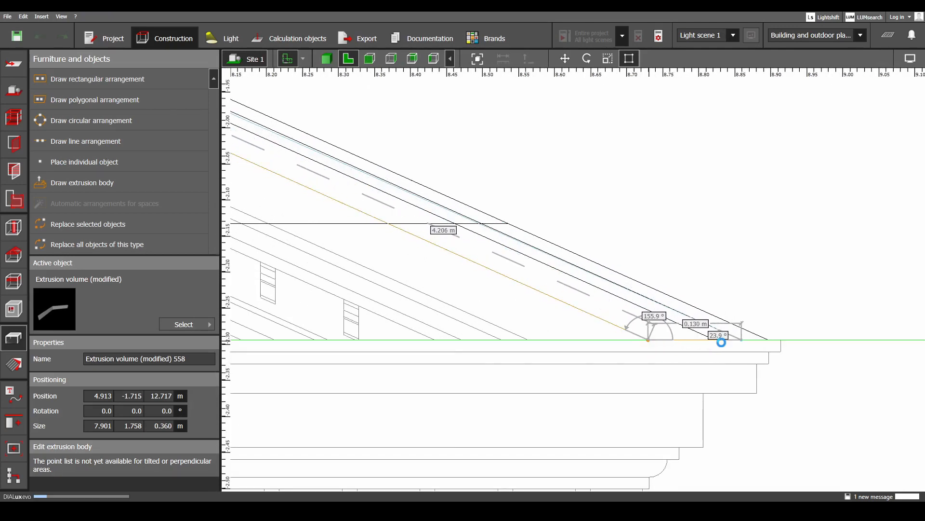
drag(721, 342, 716, 340)
scroll(716, 340, down, 3)
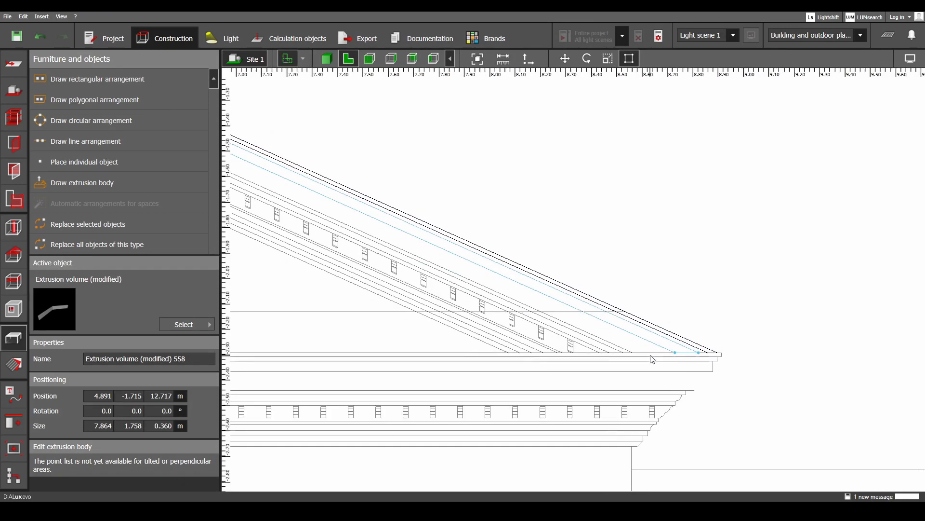
- Fine-tune the second moulding layer's left eave points to sit on the traced CAD lines
scroll(652, 359, down, 4)
scroll(517, 320, up, 5)
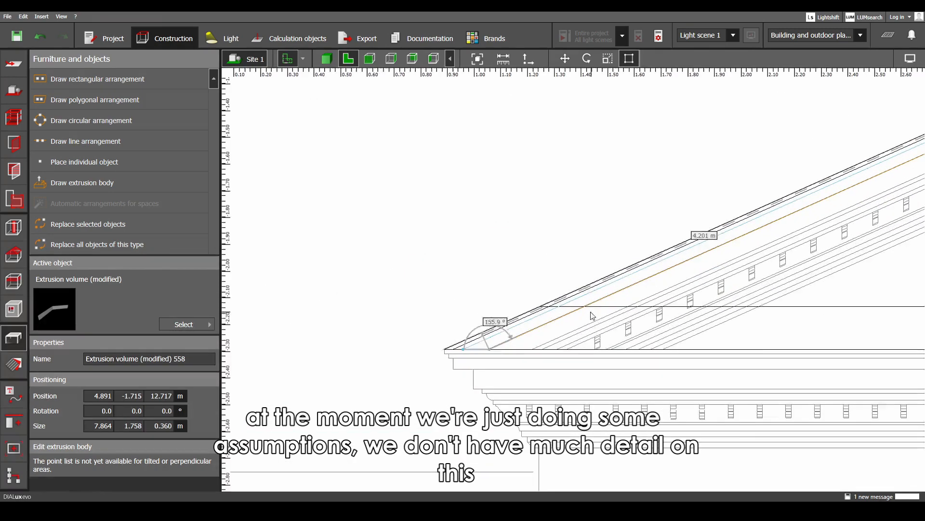
scroll(503, 349, up, 3)
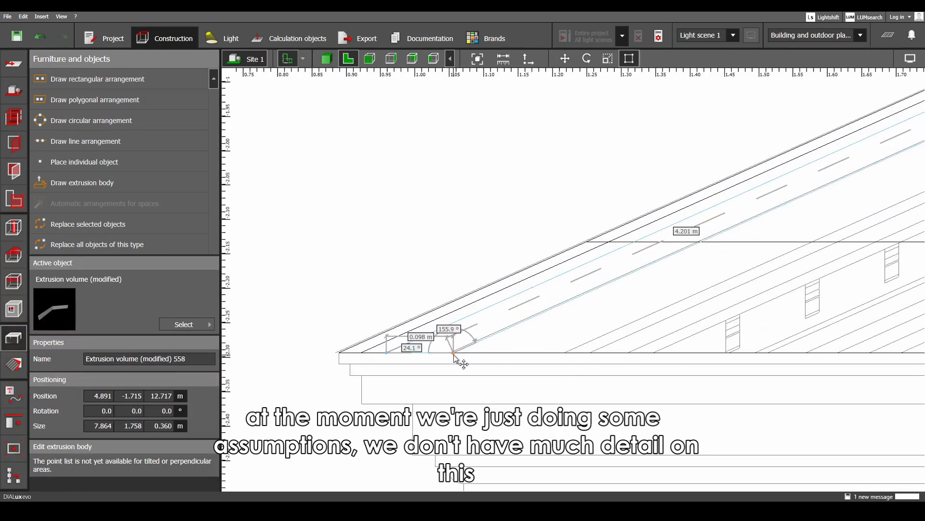
scroll(451, 354, up, 4)
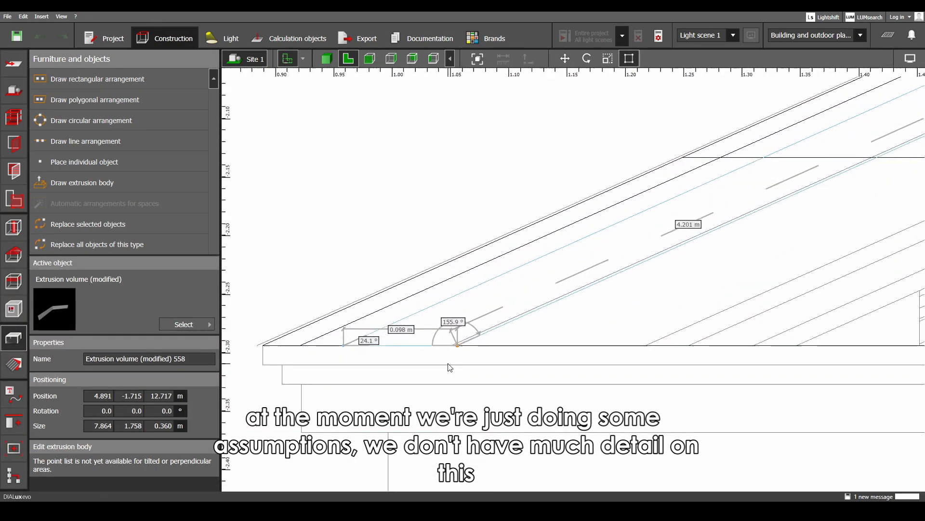
scroll(471, 352, down, 3)
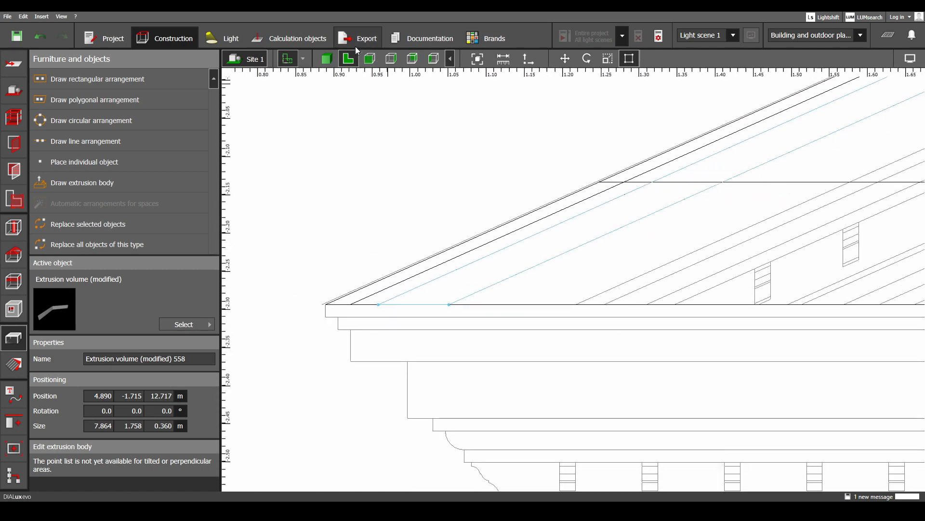
- Set the second moulding layer's height to 0.34 m and inspect it in the 3D view
click(327, 59)
drag(553, 259, 351, 291)
click(617, 245)
click(171, 425)
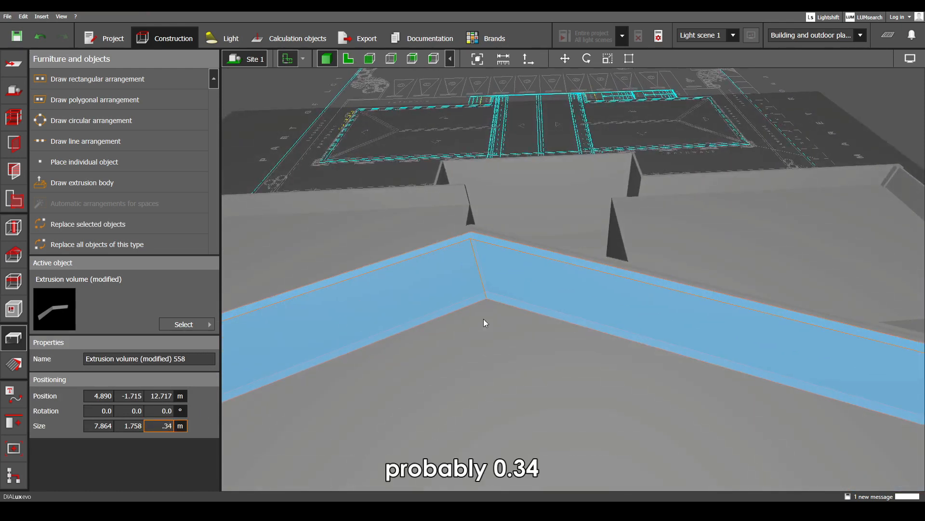
text(.34)
key(Return)
drag(466, 323, 568, 288)
click(605, 221)
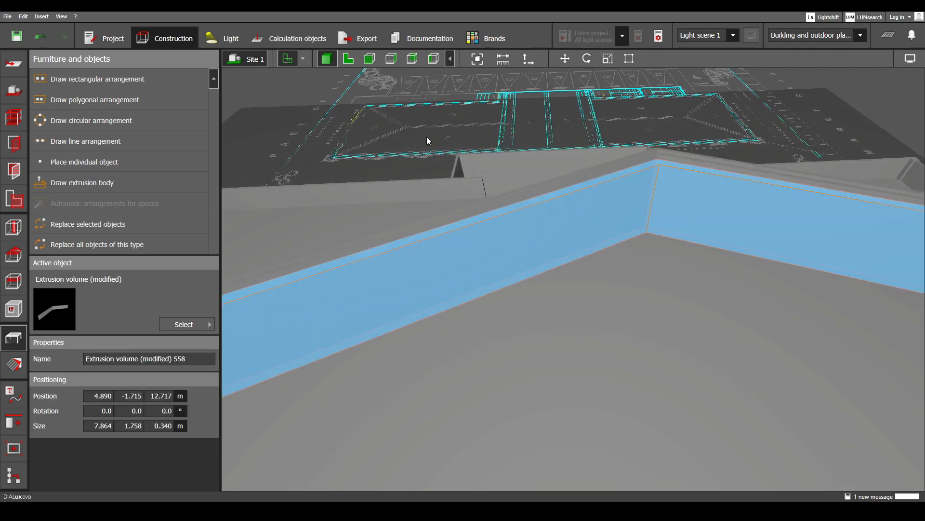
- Duplicate the second moulding layer in place in the plan view and select the new copy
click(348, 59)
scroll(523, 253, up, 5)
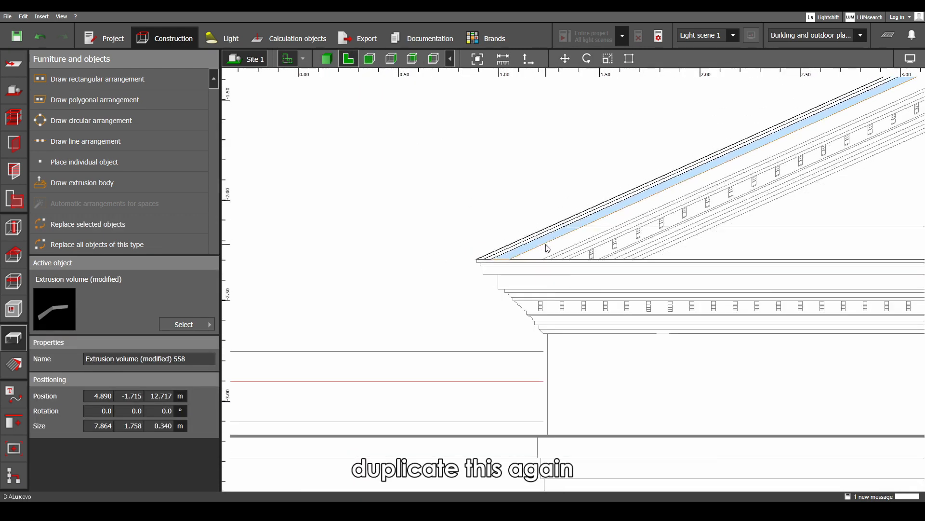
scroll(527, 324, down, 3)
click(667, 244)
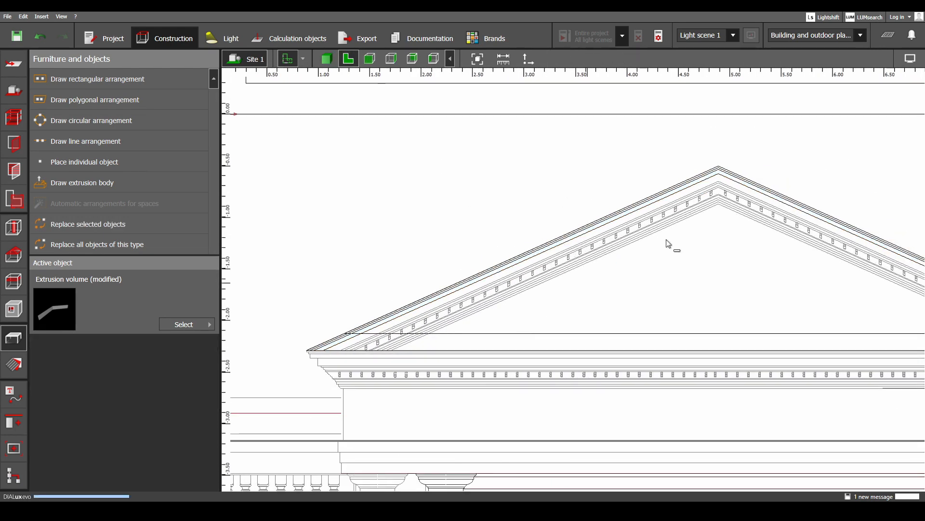
click(712, 177)
- Edit the new copy's polygon, lowering both apex points to the next pair of moulding lines
right_click(716, 180)
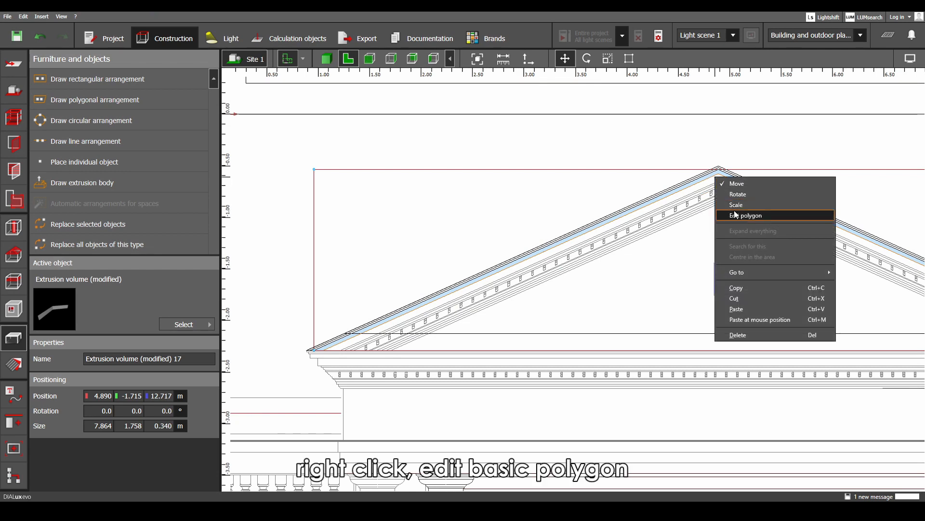
click(738, 214)
scroll(714, 178, up, 6)
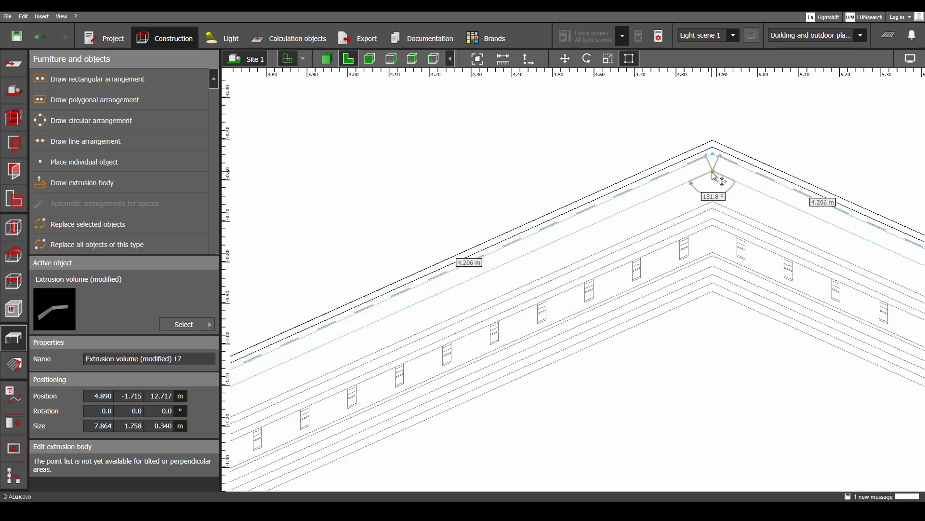
drag(713, 178, 713, 151)
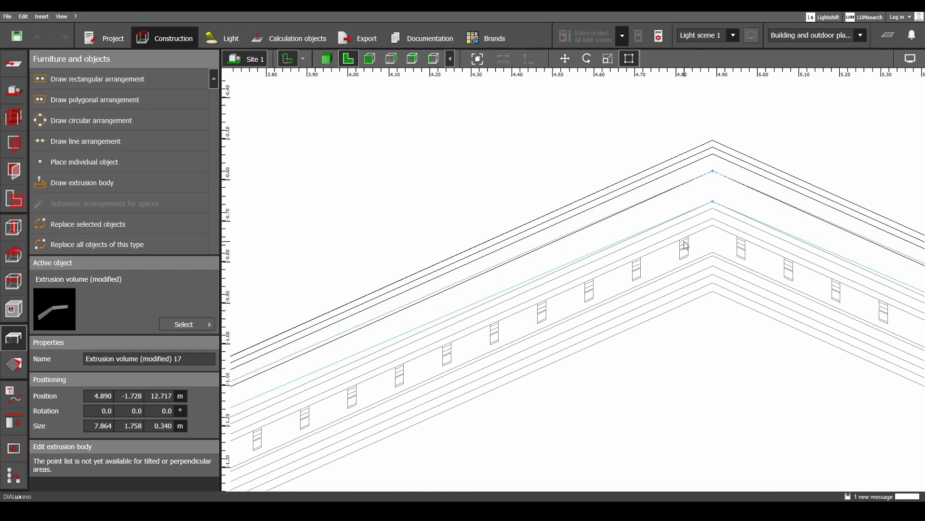
- Move the third layer's left eave points inward to the next moulding lines, giving a lower slope of about 4.019 m
scroll(559, 304, down, 6)
middle_drag(294, 409, 367, 332)
scroll(328, 351, up, 5)
middle_drag(307, 377, 457, 339)
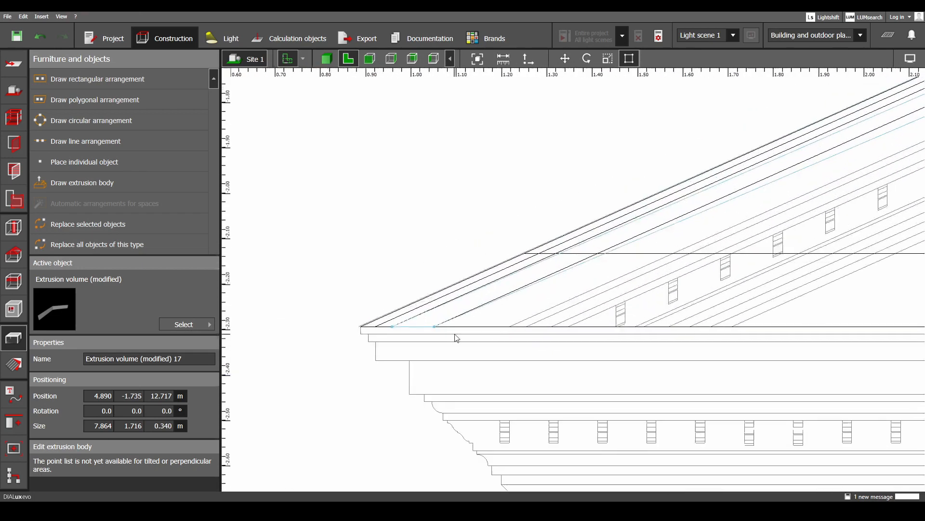
scroll(457, 338, up, 1)
drag(429, 328, 525, 327)
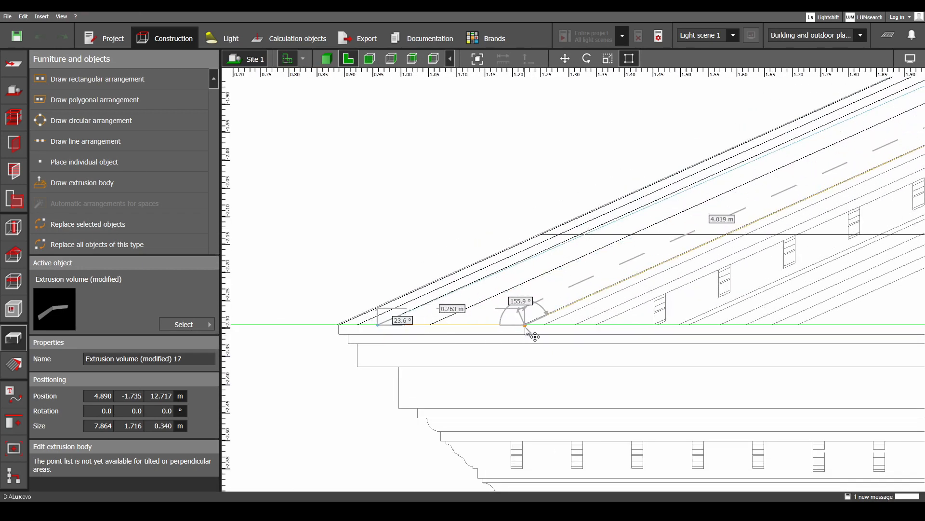
drag(415, 332, 500, 337)
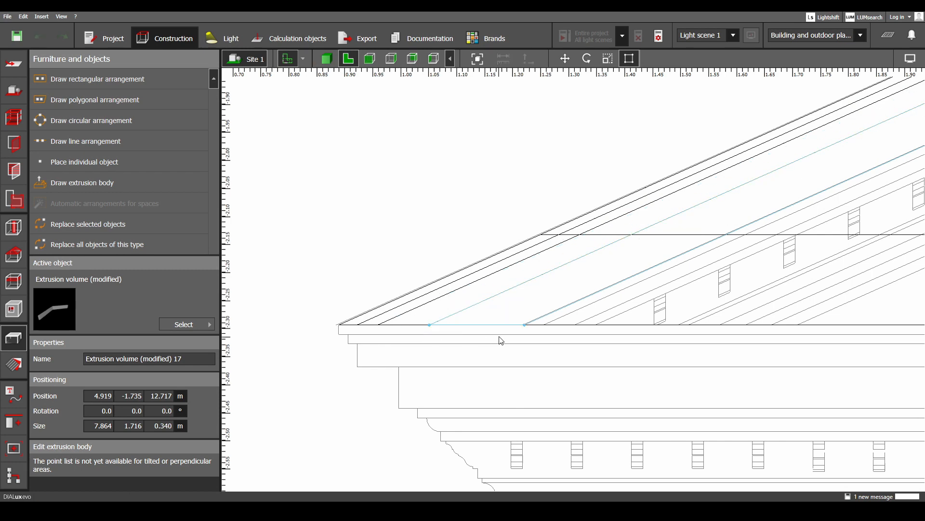
scroll(547, 327, up, 3)
drag(560, 310, 564, 314)
middle_drag(493, 331, 448, 339)
scroll(448, 339, down, 8)
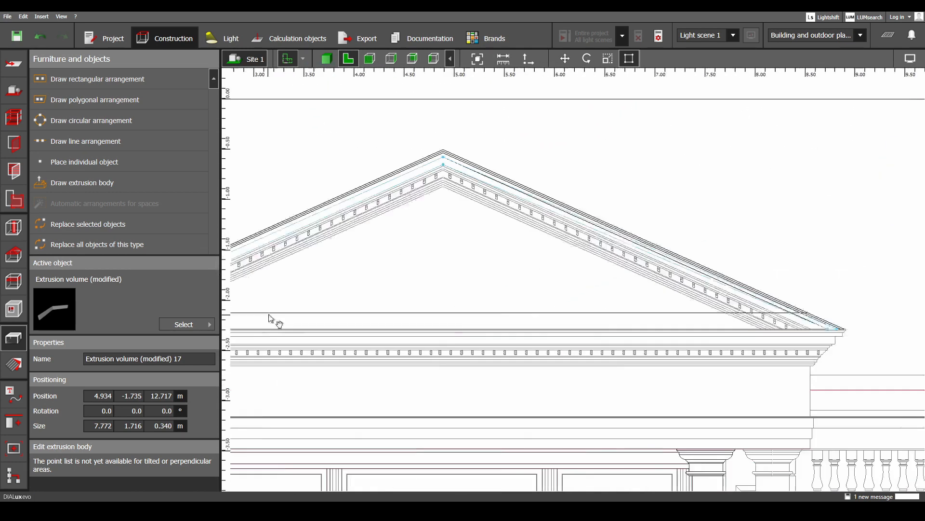
- Move the third moulding layer's right eave points inward for a width of about 7.68 m, and set its height to 0.3 m
scroll(839, 328, up, 5)
drag(820, 311, 837, 321)
scroll(675, 356, down, 2)
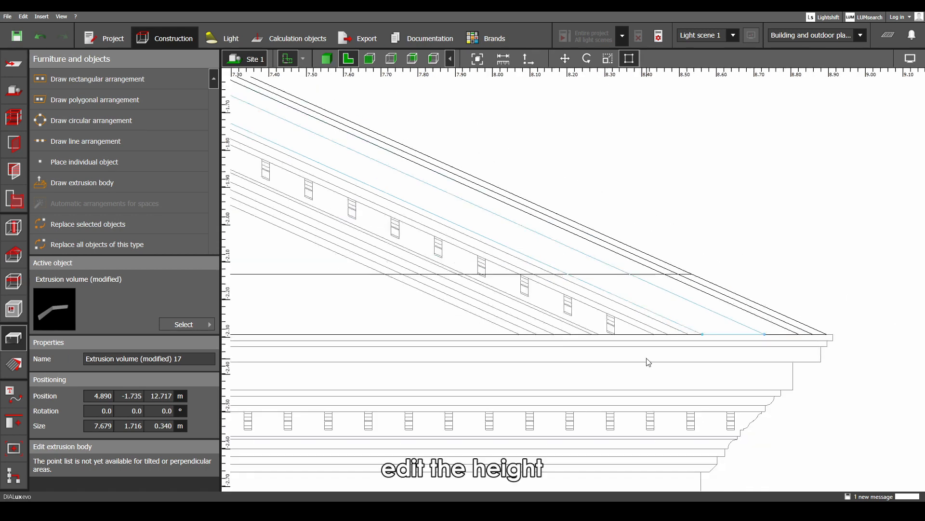
click(667, 317)
click(667, 317)
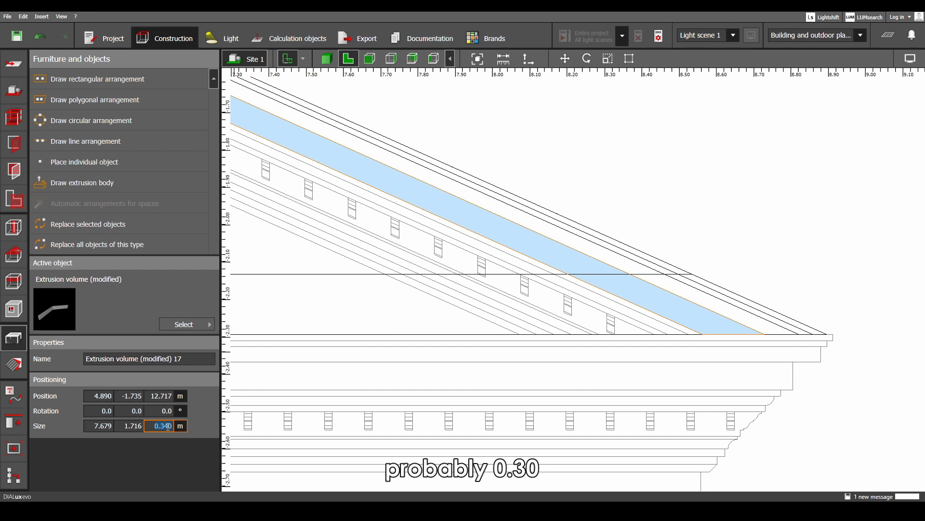
text(.3)
key(Return)
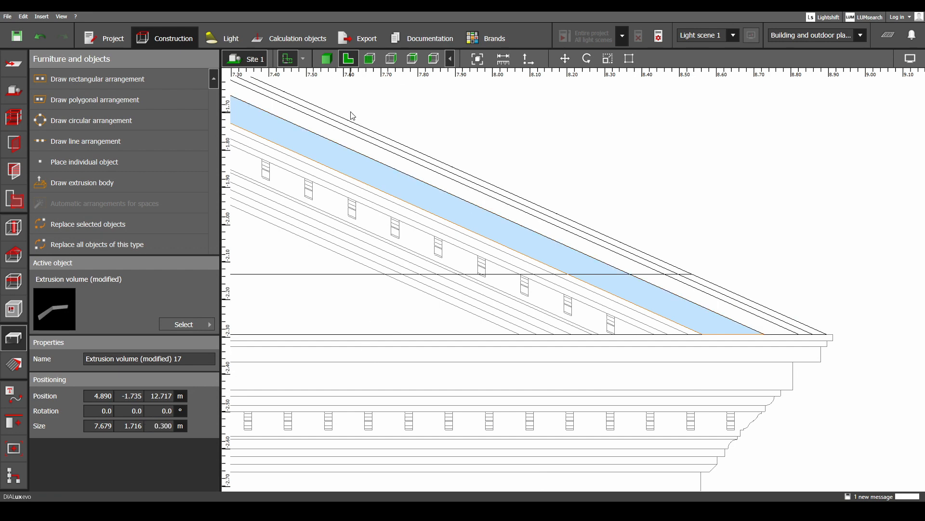
- Select the second moulding layer in the 3D view and set its height to 0.35 m
click(326, 58)
drag(436, 207, 603, 152)
click(620, 153)
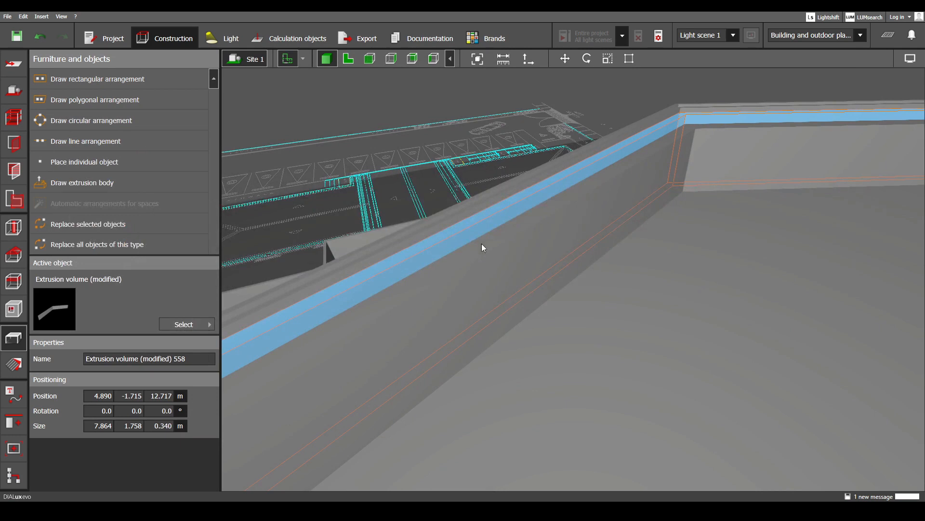
click(162, 425)
text(.3)
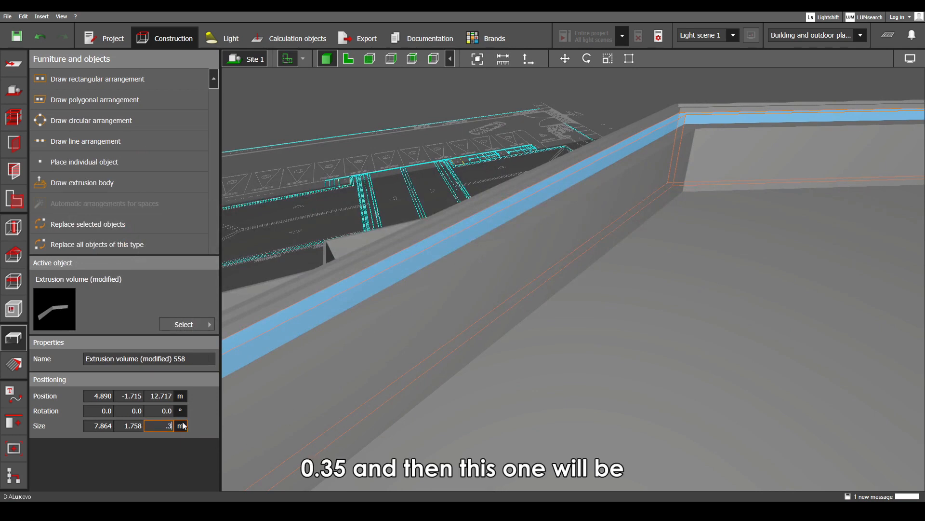
text(5)
key(Return)
- Select the third moulding layer in the 3D view and set its height to 0.31 m
click(589, 212)
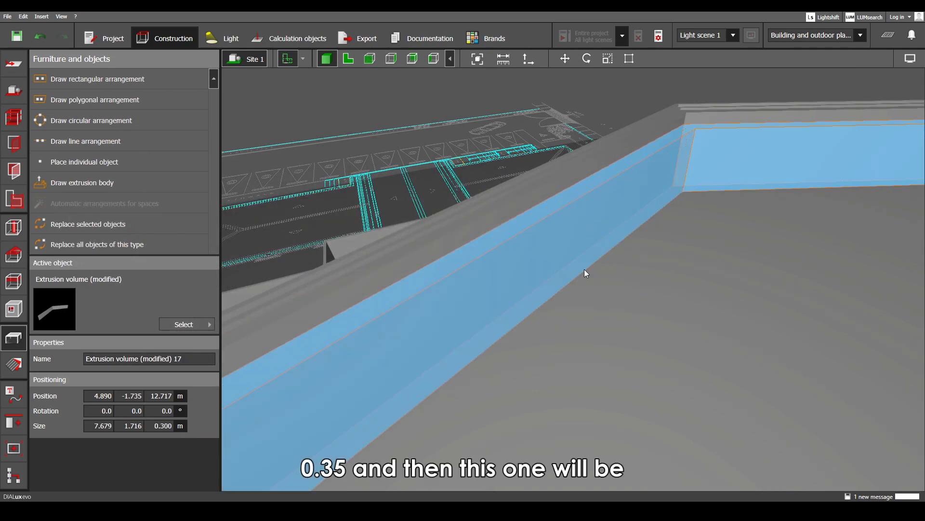
middle_drag(617, 248, 592, 282)
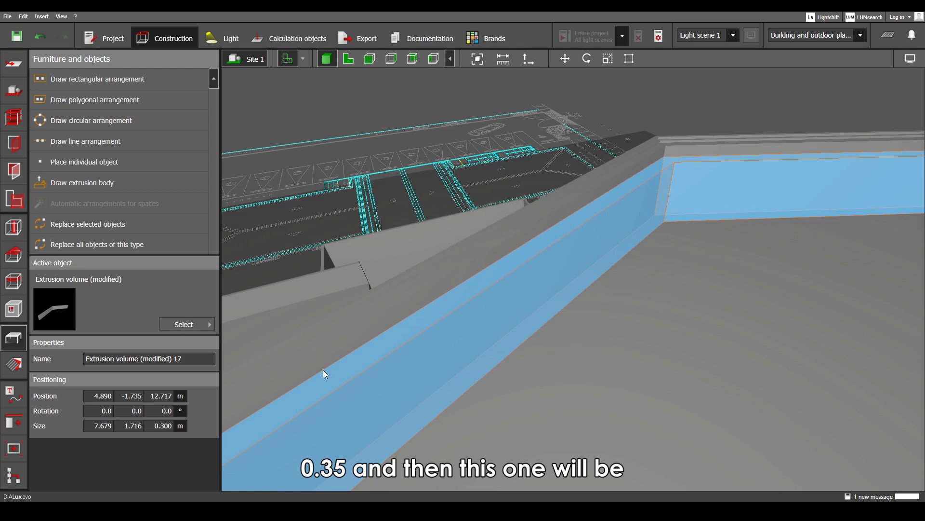
double_click(172, 426)
text(.31)
key(Return)
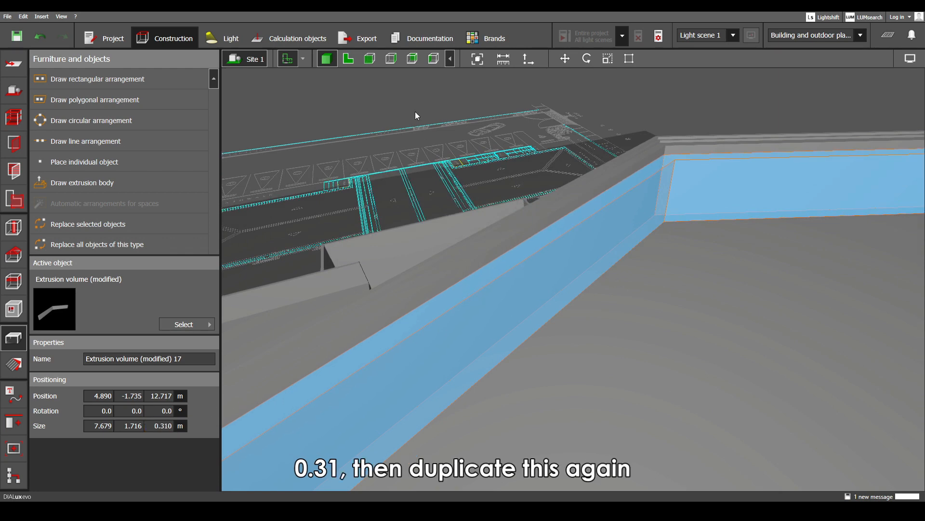
- Duplicate the third moulding layer in place in the plan view
click(357, 63)
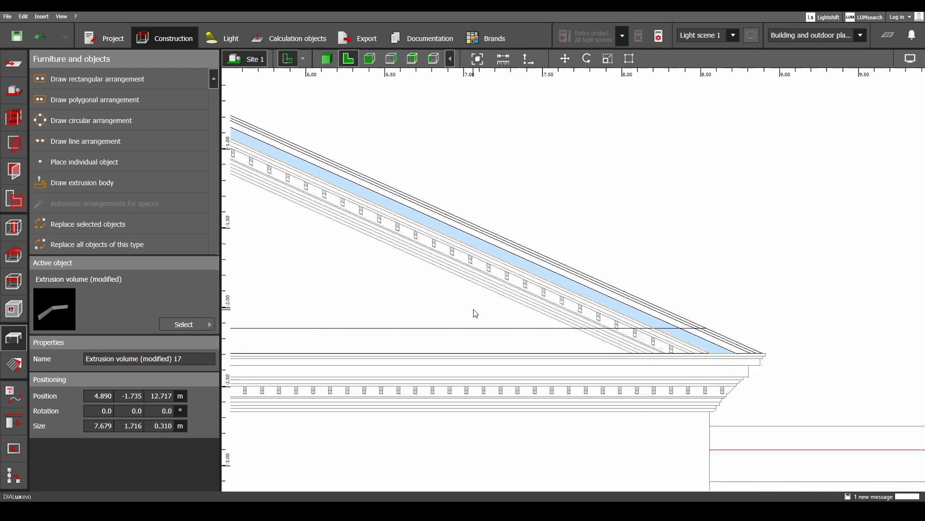
middle_drag(541, 282, 608, 301)
key(ctrl+c)
key(ctrl+v)
- Edit the new fourth layer's polygon, lowering both apex points to the next moulding lines for a depth of about 1.64 m
scroll(597, 195, up, 4)
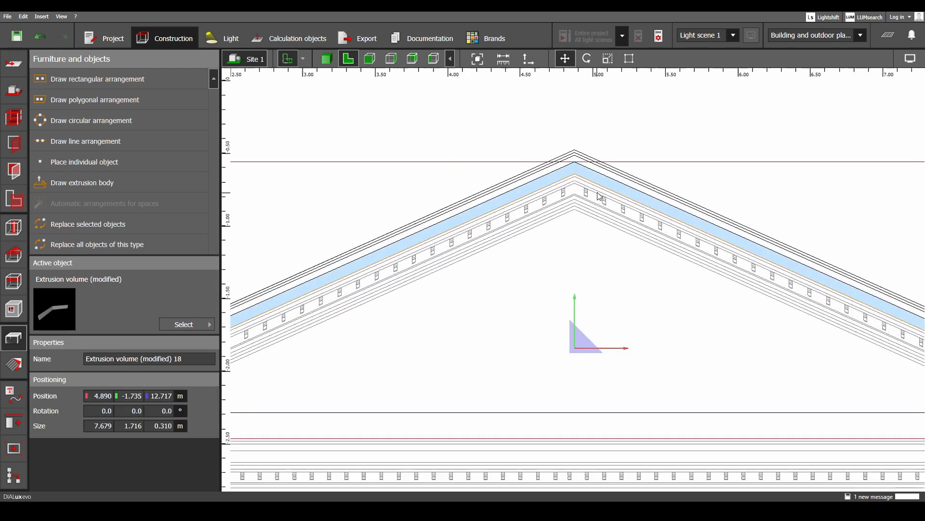
right_click(579, 162)
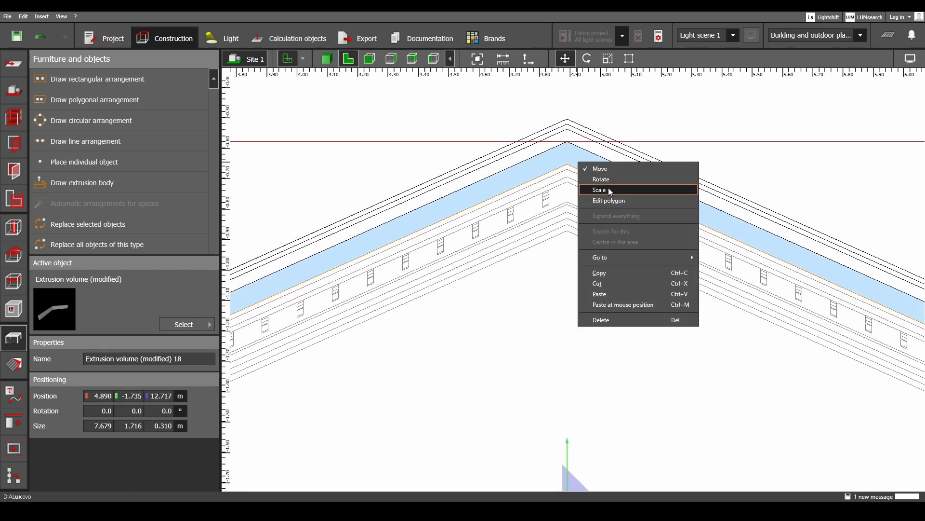
click(612, 200)
scroll(581, 179, up, 2)
mouse_move(563, 164)
mouse_down()
mouse_move(563, 132)
mouse_move(564, 169)
mouse_up()
scroll(578, 228, down, 7)
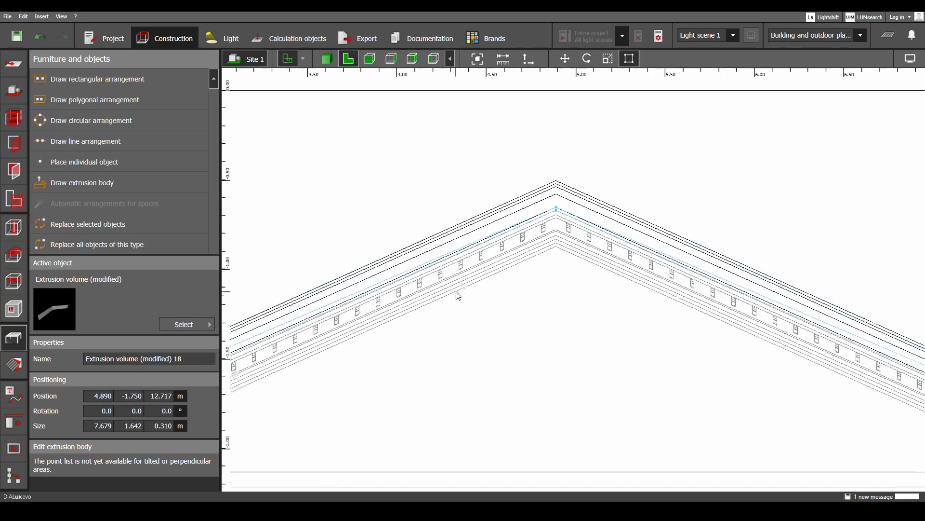
- Move the fourth layer's two left eave points inward to the next moulding lines, giving a width of about 7.51 m
middle_drag(251, 400, 472, 309)
scroll(434, 320, up, 7)
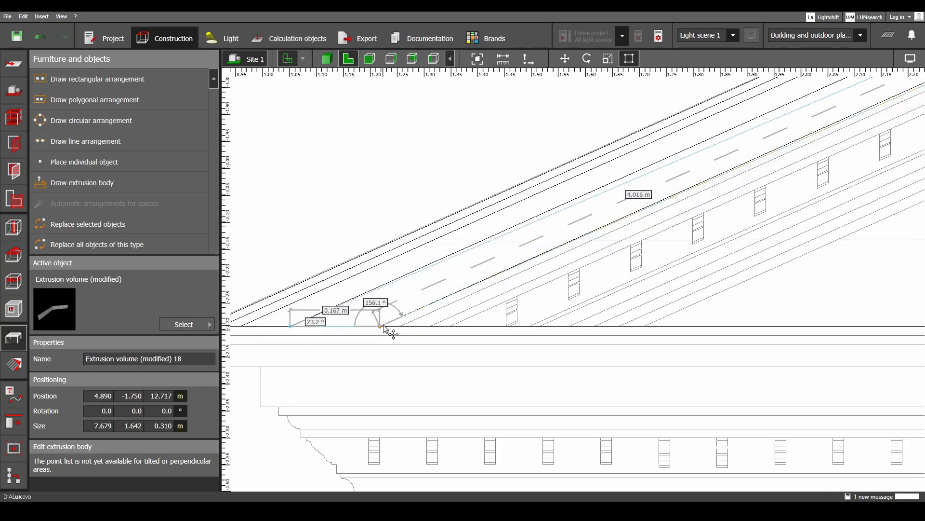
drag(384, 328, 404, 328)
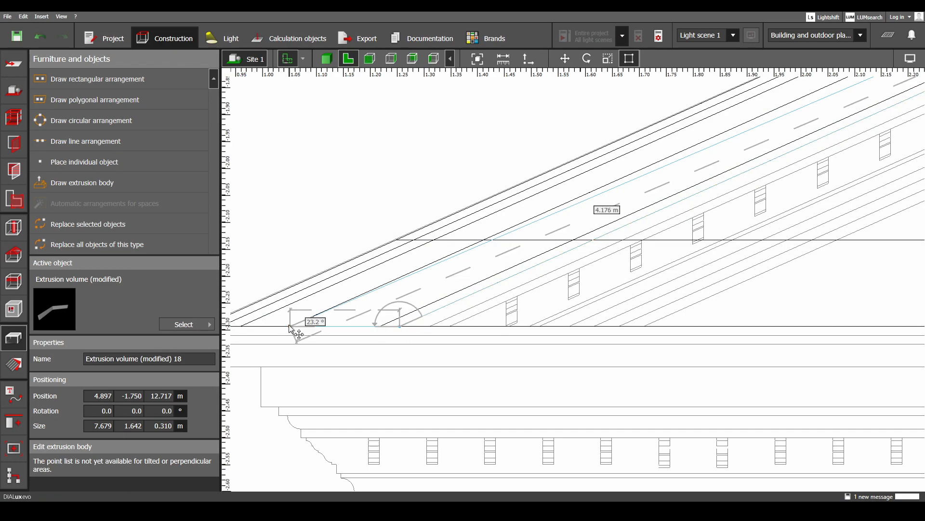
drag(290, 329, 386, 330)
scroll(338, 333, down, 5)
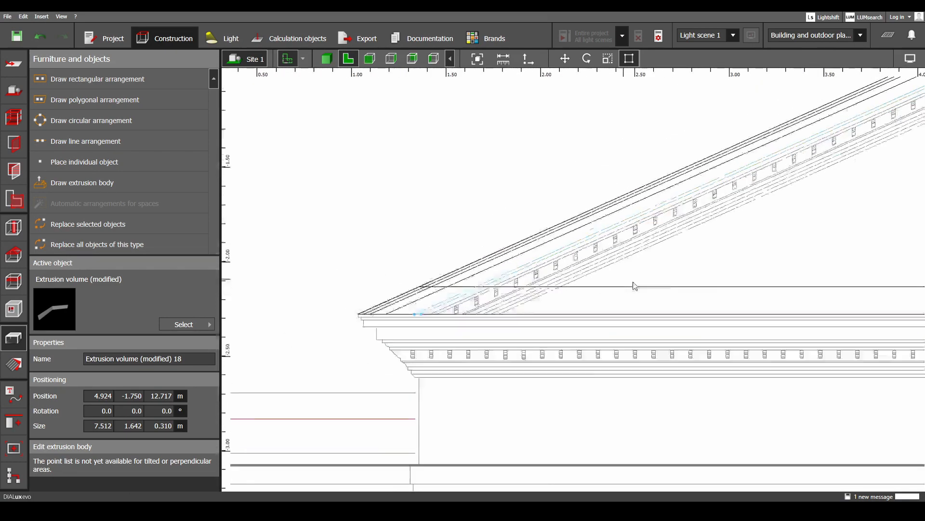
- Move the fourth layer's right eave points inward for a width of about 7.35 m, and set its height to 0.3 m
scroll(641, 282, down, 3)
middle_drag(887, 260, 193, 252)
scroll(592, 295, up, 9)
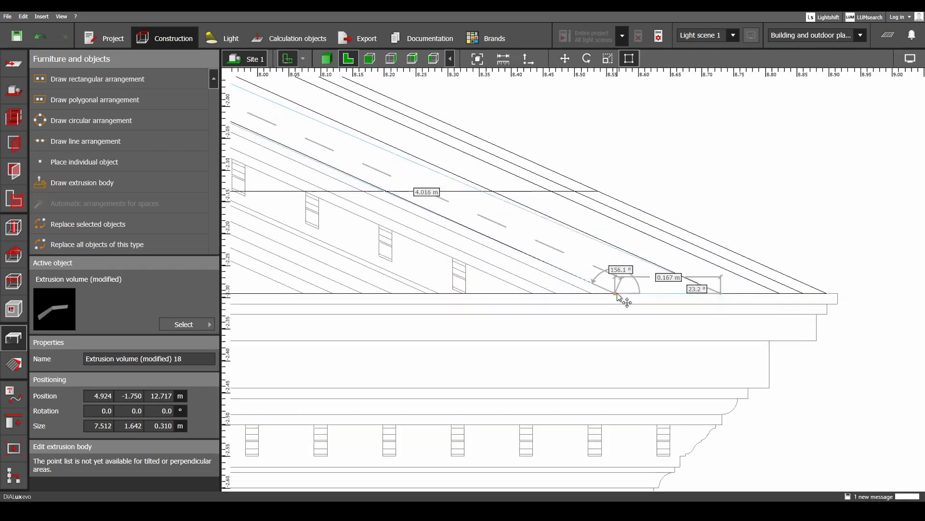
mouse_move(617, 293)
mouse_down()
mouse_move(599, 295)
mouse_move(708, 301)
mouse_move(620, 299)
mouse_move(626, 302)
mouse_up()
scroll(579, 314, down, 4)
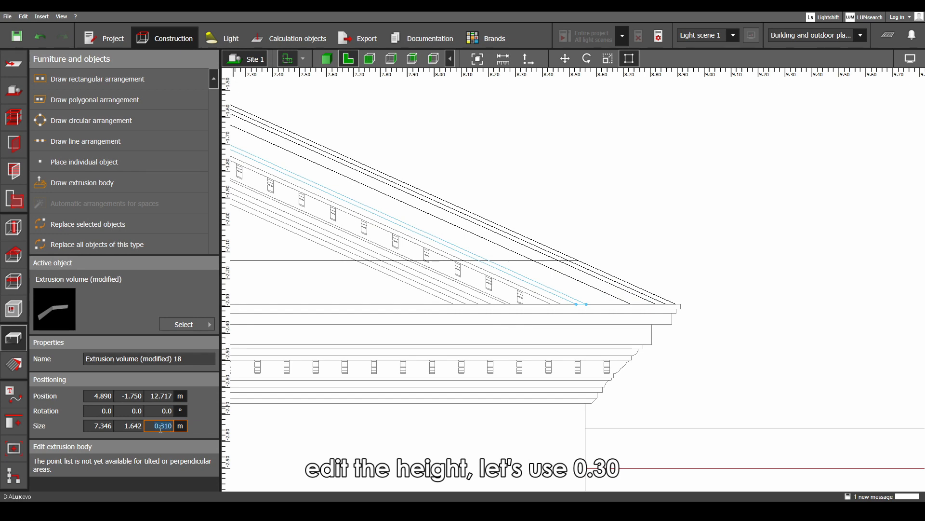
key(Return)
- Duplicate the fourth moulding layer in place and lower the copy's apex points to the next moulding lines
middle_drag(513, 345, 606, 347)
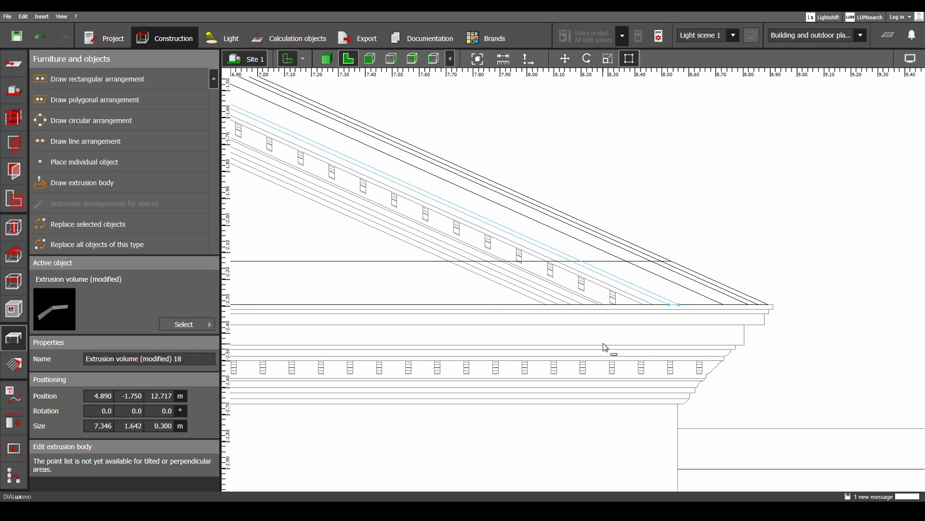
key(ctrl+d)
middle_drag(539, 324, 921, 407)
middle_drag(428, 221, 891, 391)
scroll(564, 153, up, 3)
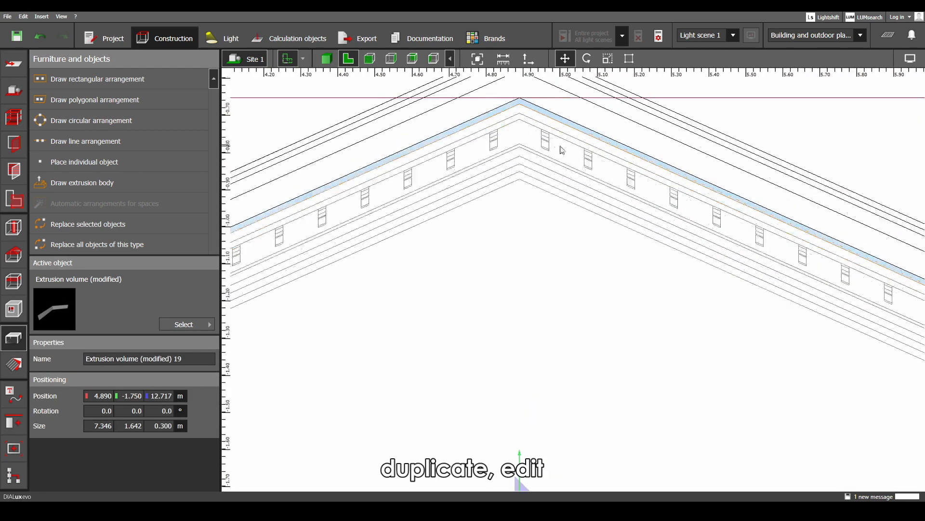
scroll(562, 150, up, 1)
right_click(541, 107)
click(575, 146)
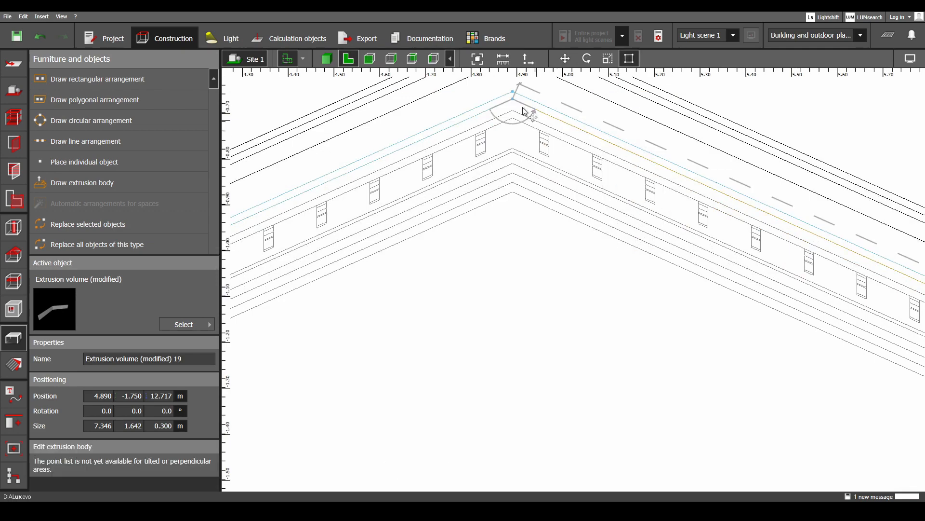
mouse_move(513, 99)
mouse_down()
mouse_move(514, 111)
mouse_move(515, 100)
mouse_up()
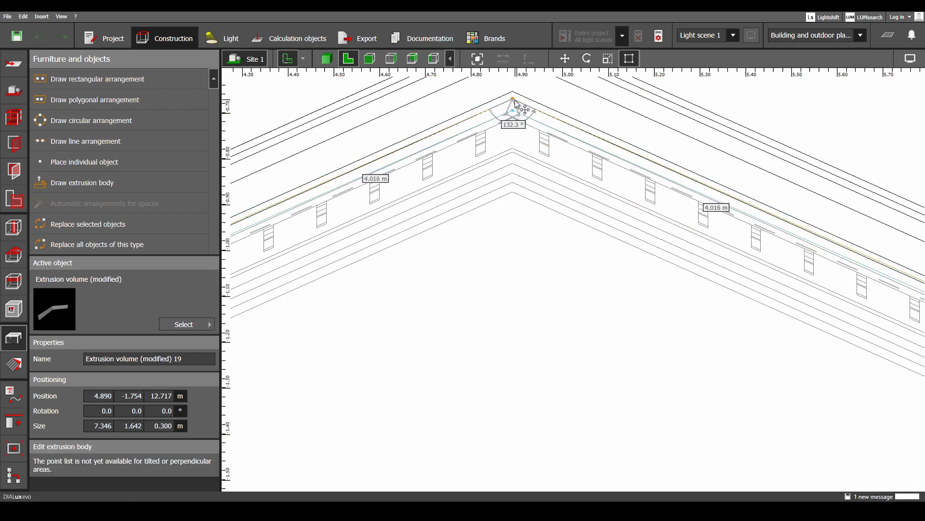
- Move the fifth layer's right eave points inward to the next moulding lines, giving a width of about 7.31 m
scroll(569, 193, down, 4)
middle_drag(727, 304, 361, 190)
middle_drag(822, 329, 550, 250)
scroll(602, 266, up, 5)
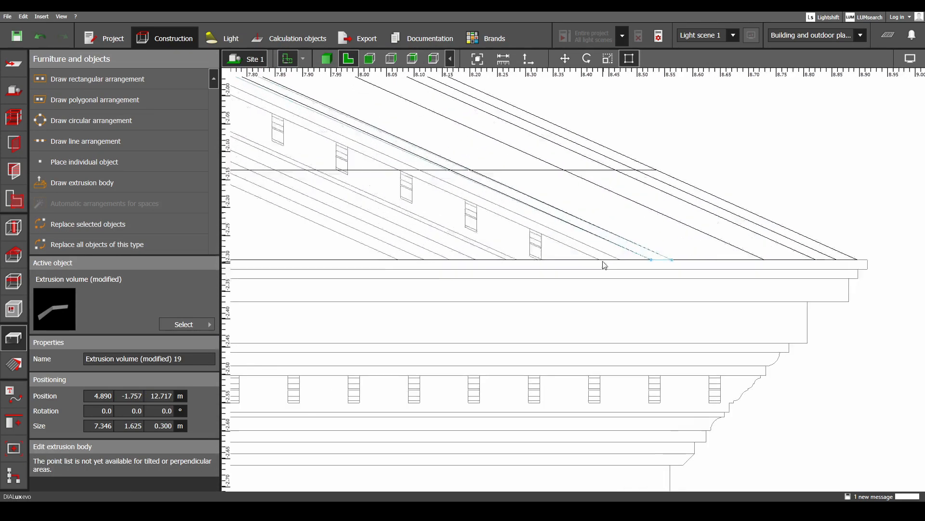
scroll(604, 265, up, 2)
mouse_move(664, 256)
mouse_down()
mouse_move(617, 258)
mouse_move(689, 258)
mouse_move(659, 257)
mouse_up()
scroll(661, 261, down, 5)
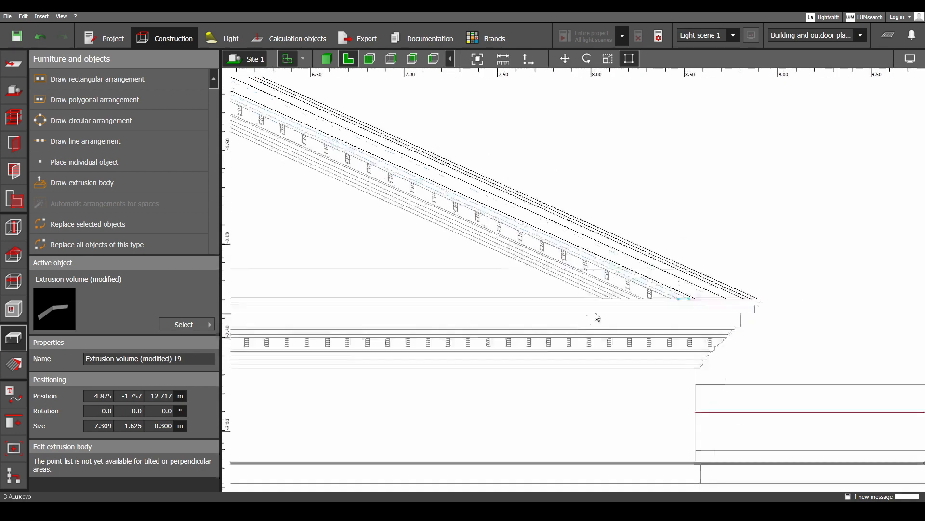
- Move the fifth layer's left eave points inward to the next moulding lines, giving a width of about 7.27 m
scroll(645, 321, up, 10)
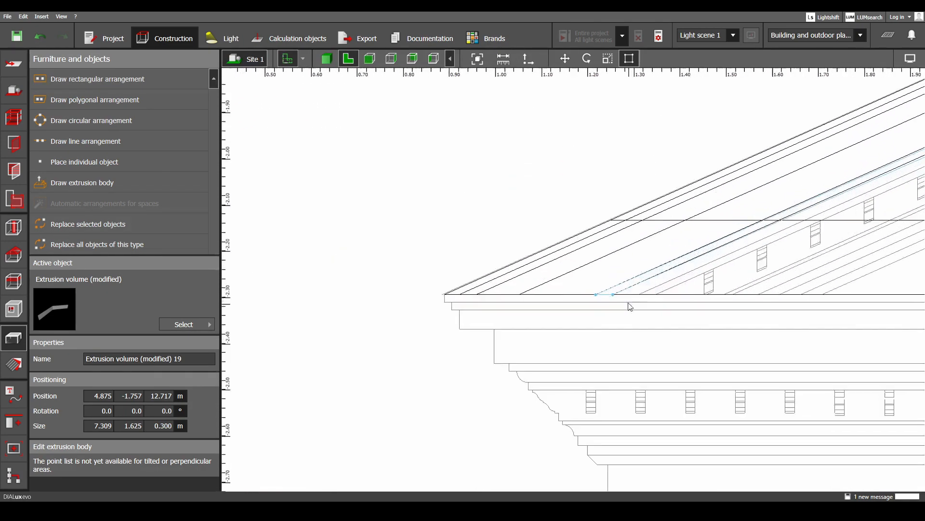
drag(603, 290, 647, 293)
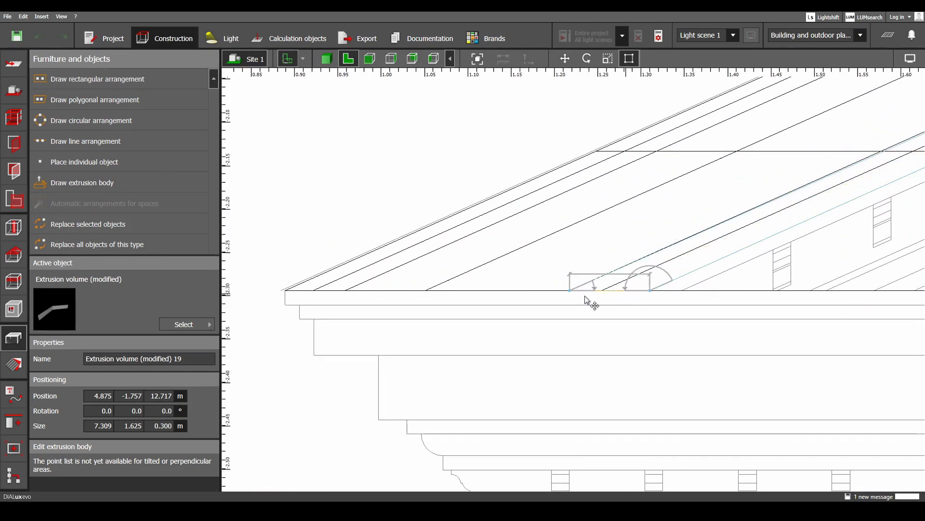
drag(570, 295, 603, 291)
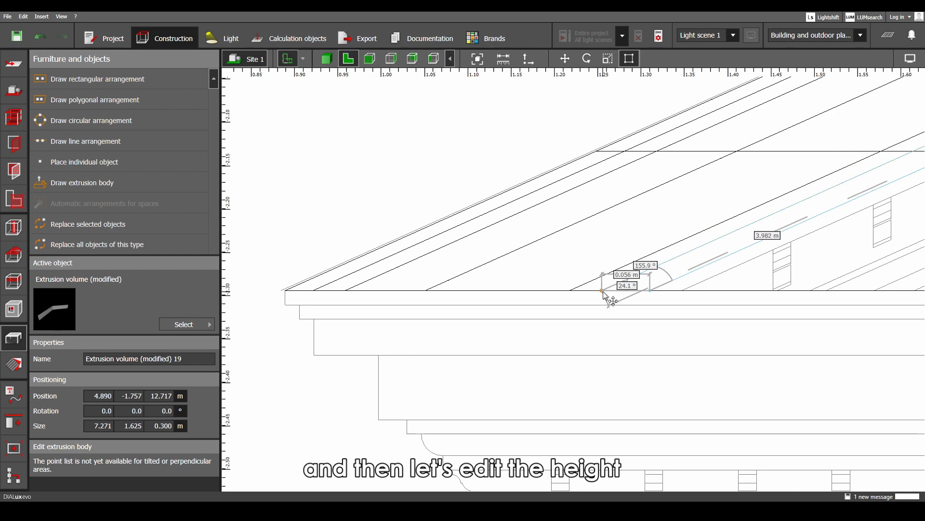
- Set the fifth moulding layer's height to 0.28 m and inspect the stepped profile in the 3D view
key(Escape)
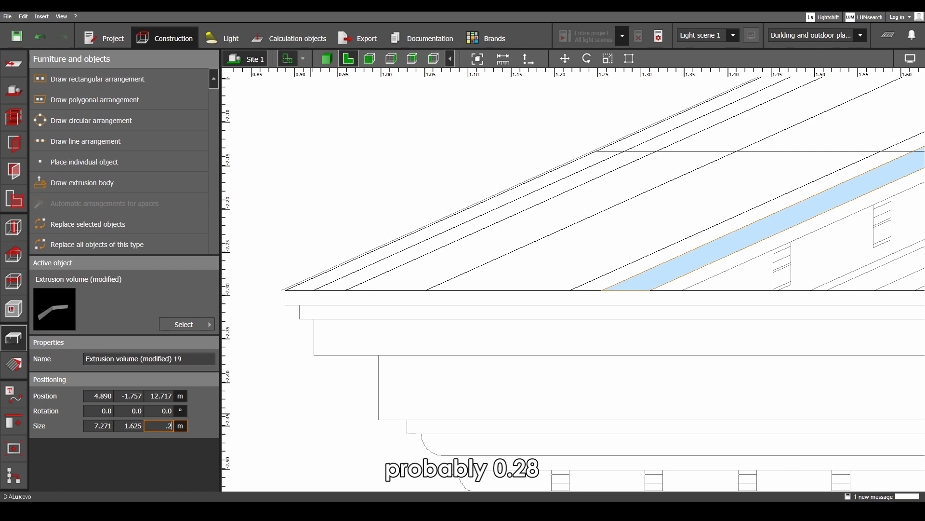
key(Return)
click(327, 58)
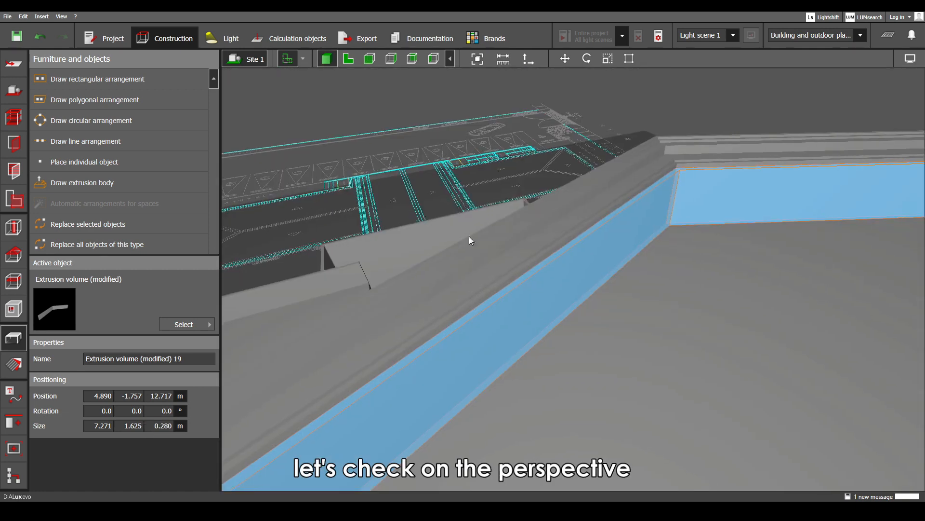
middle_drag(484, 244, 471, 218)
key(Escape)
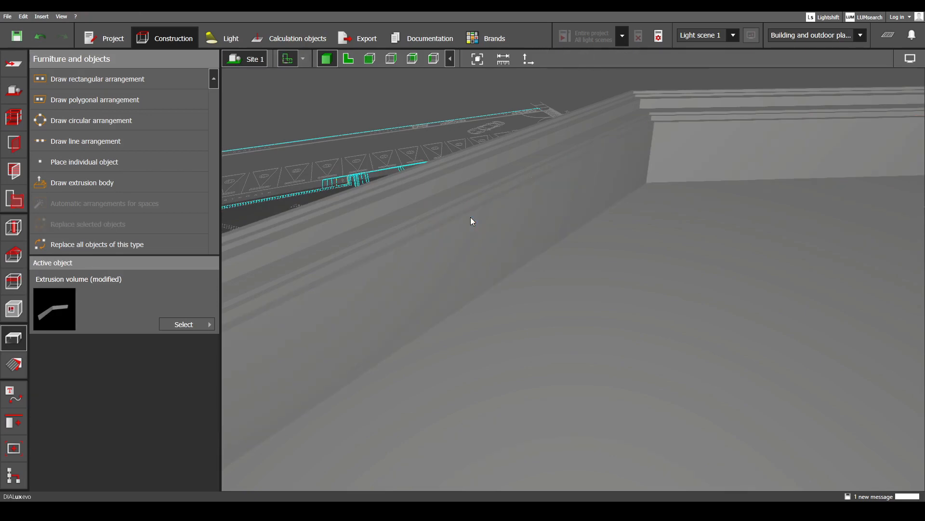
- Duplicate the fifth moulding layer in the plan view and move the copy's left eave points inward for a width of about 7.22 m
click(350, 60)
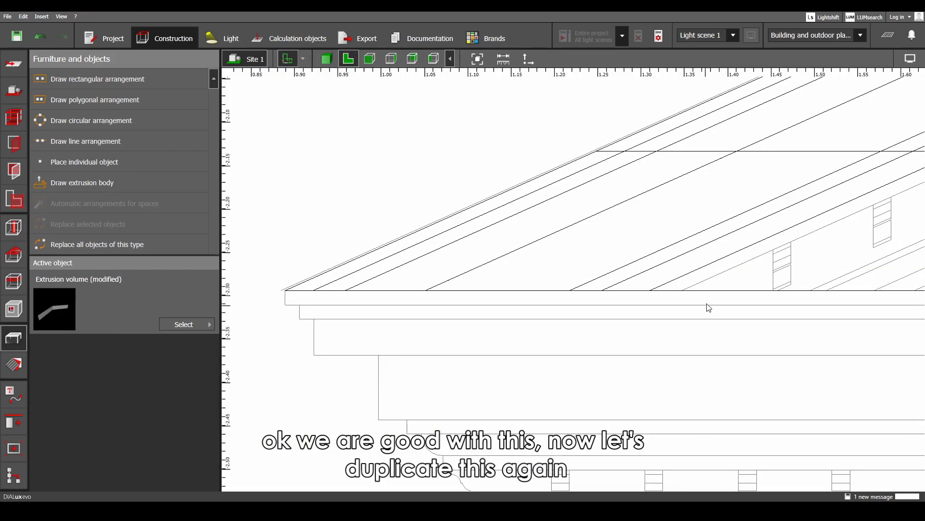
click(684, 275)
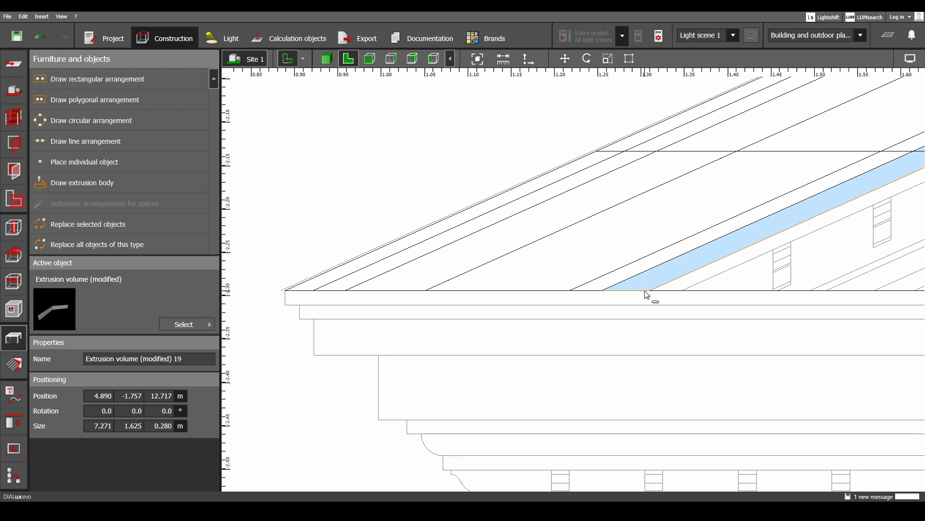
right_click(661, 277)
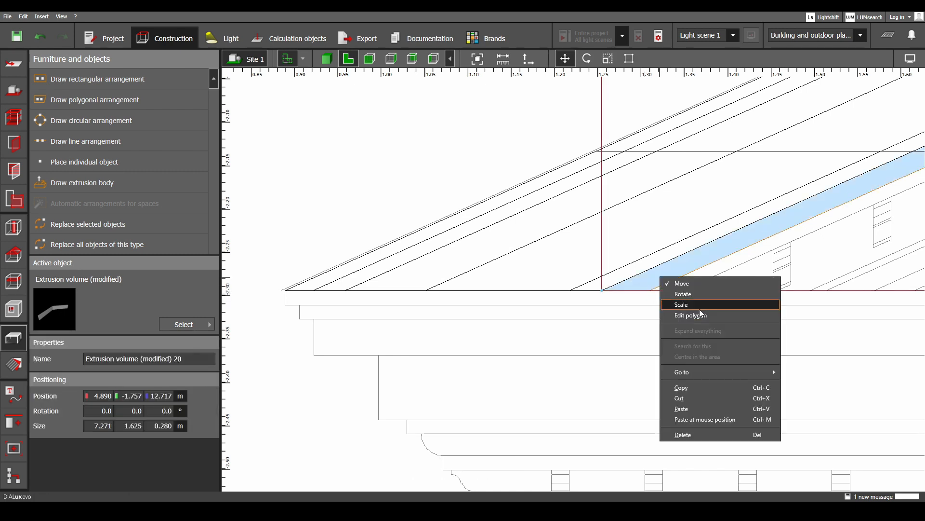
click(701, 315)
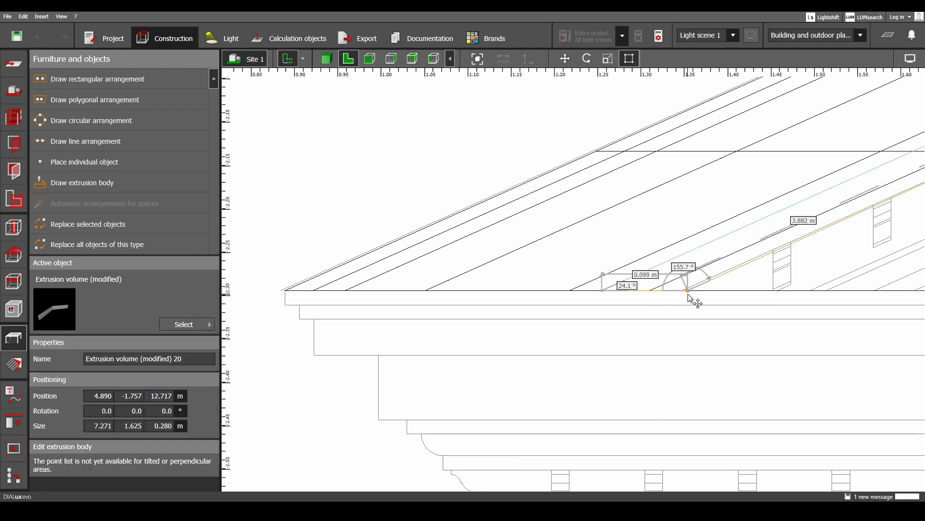
drag(689, 296, 649, 291)
scroll(624, 332, down, 4)
- Move the sixth moulding layer's two apex points down to the next moulding lines, giving a depth of about 1.60 m
middle_drag(735, 311, 357, 362)
middle_drag(715, 276, 378, 428)
middle_drag(723, 244, 378, 369)
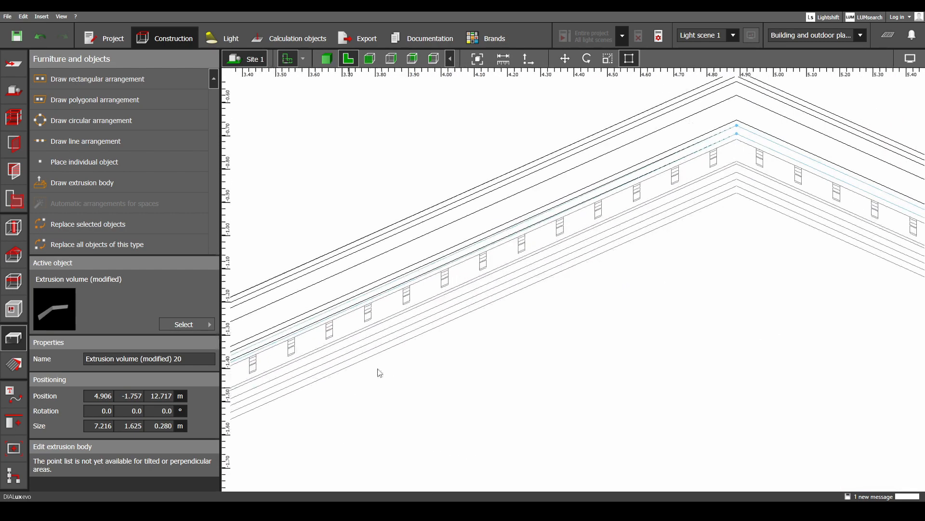
middle_drag(709, 217, 576, 332)
scroll(595, 319, up, 3)
drag(603, 212, 604, 225)
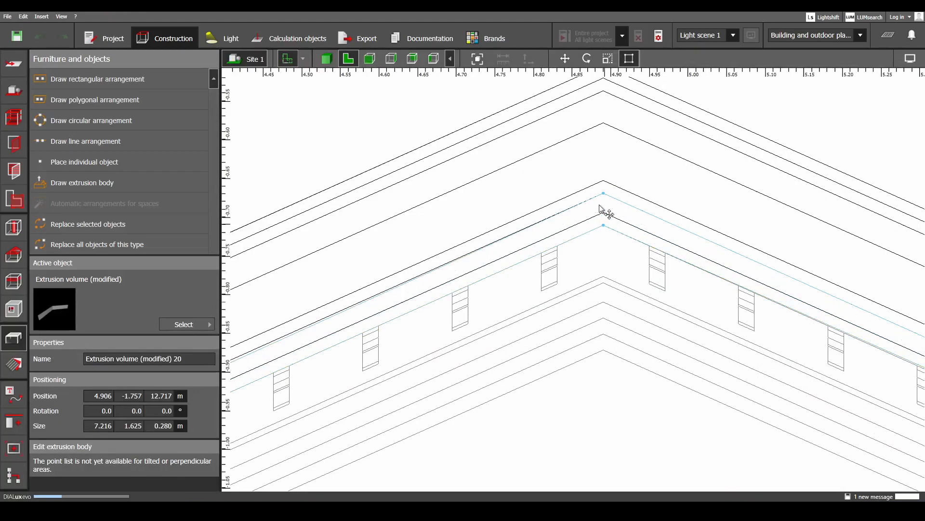
drag(603, 194, 603, 213)
- Move the sixth layer's right eave points inward for a width of about 7.16 m and set its height to 0.27 m
scroll(584, 269, down, 5)
middle_drag(668, 307, 327, 151)
middle_drag(783, 325, 449, 166)
scroll(616, 291, up, 6)
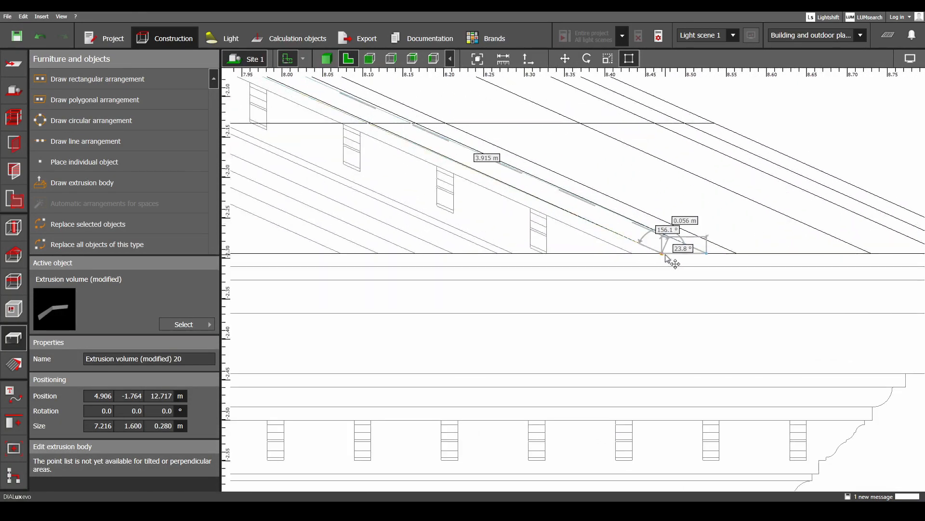
drag(666, 258, 632, 256)
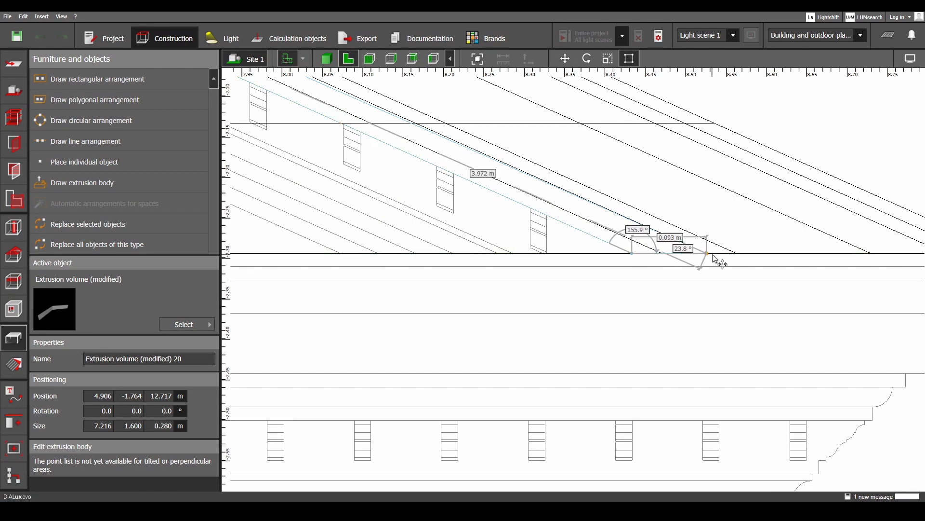
drag(713, 257, 623, 252)
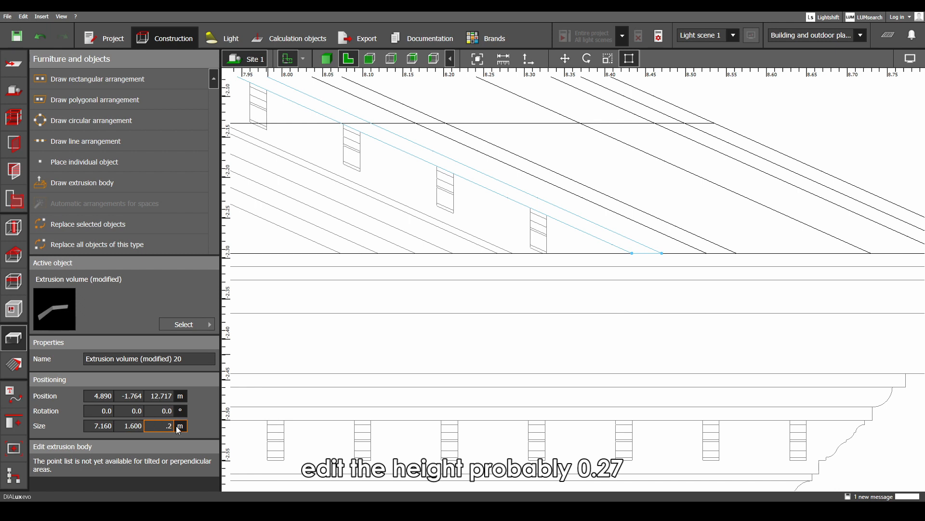
text(7)
key(Return)
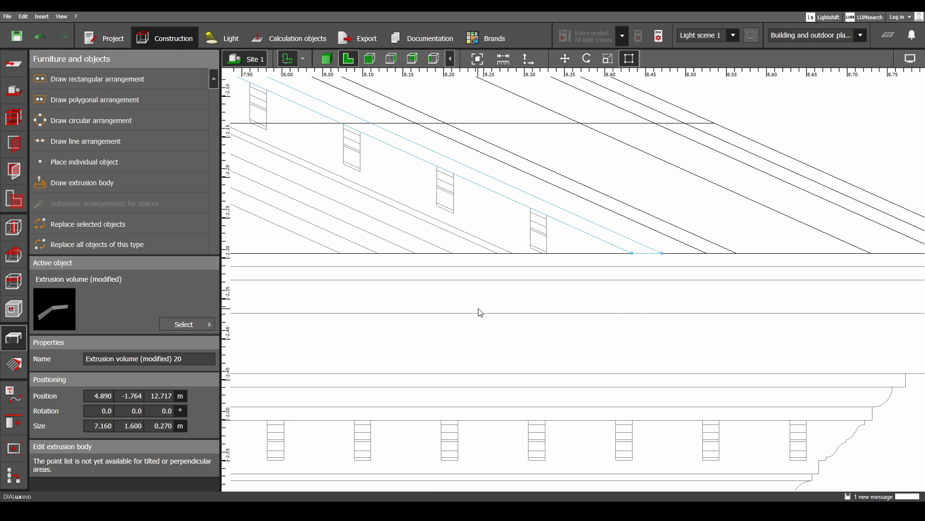
- Duplicate the sixth moulding layer and move the copy's right eave points inward past the dentil band for a width of about 7.12 m
key(ctrl+v)
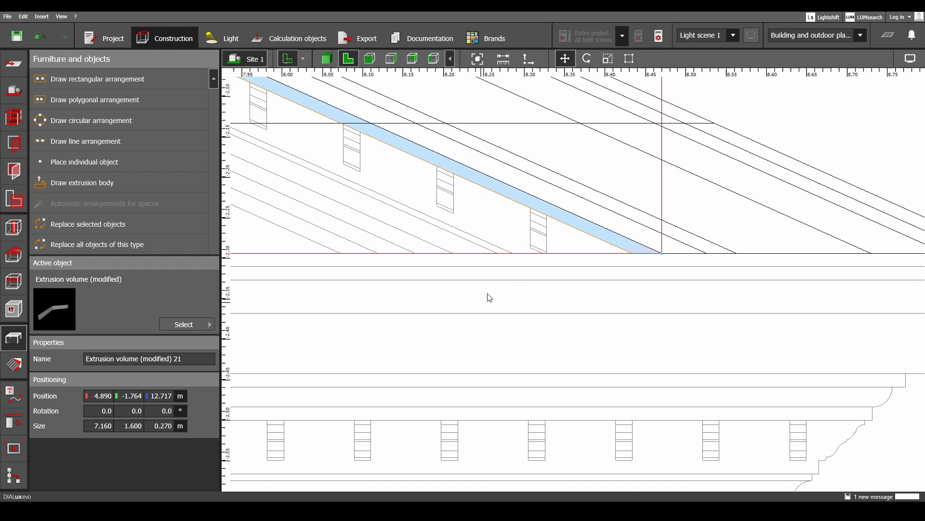
right_click(558, 214)
click(583, 255)
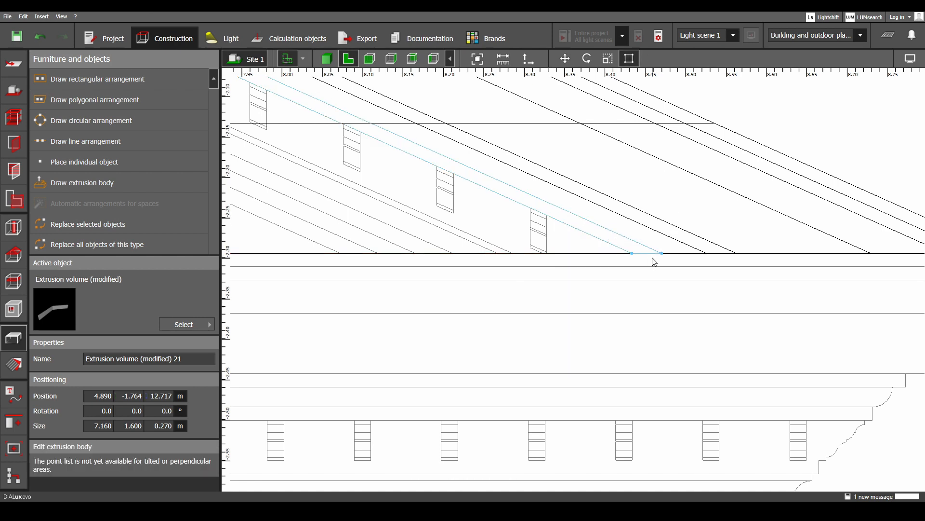
drag(631, 253, 512, 253)
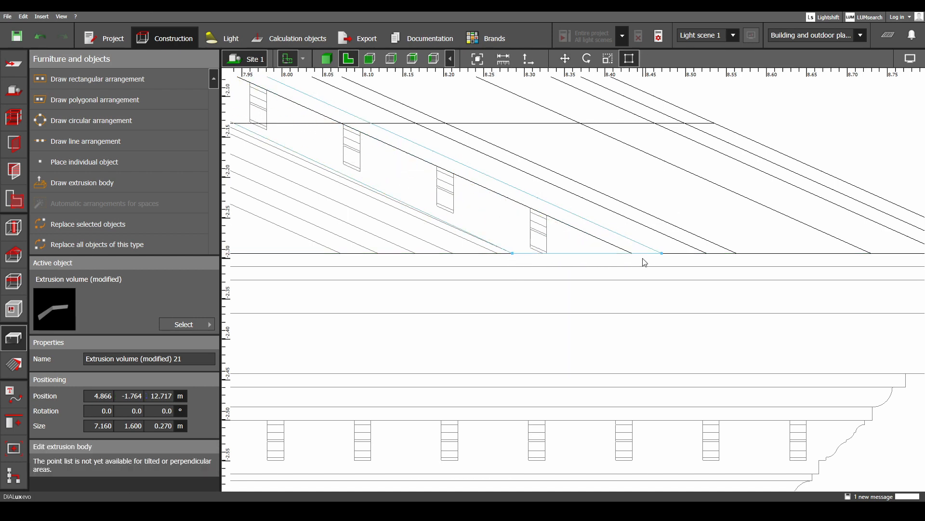
drag(668, 255, 632, 254)
- Move the seventh layer's apex points down to the lines bounding the dentil band, giving a depth of about 1.58 m
scroll(632, 254, down, 5)
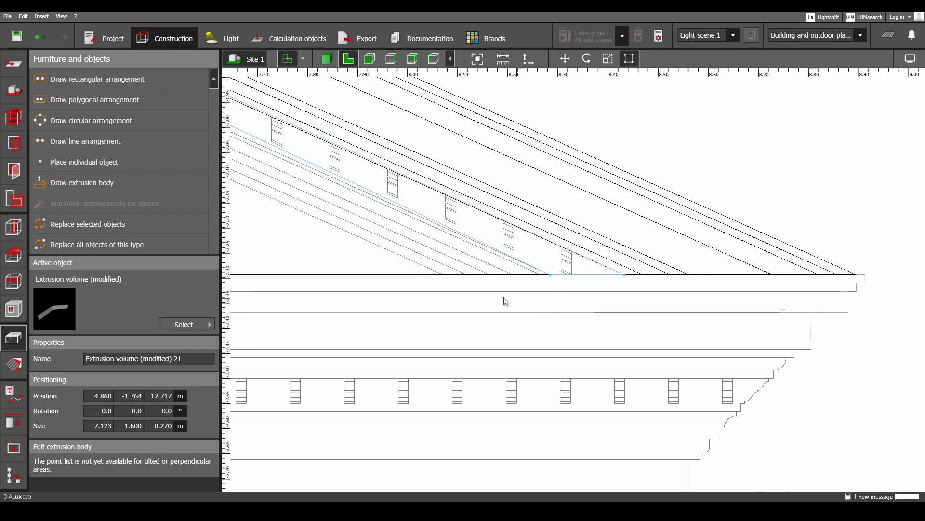
scroll(611, 304, up, 5)
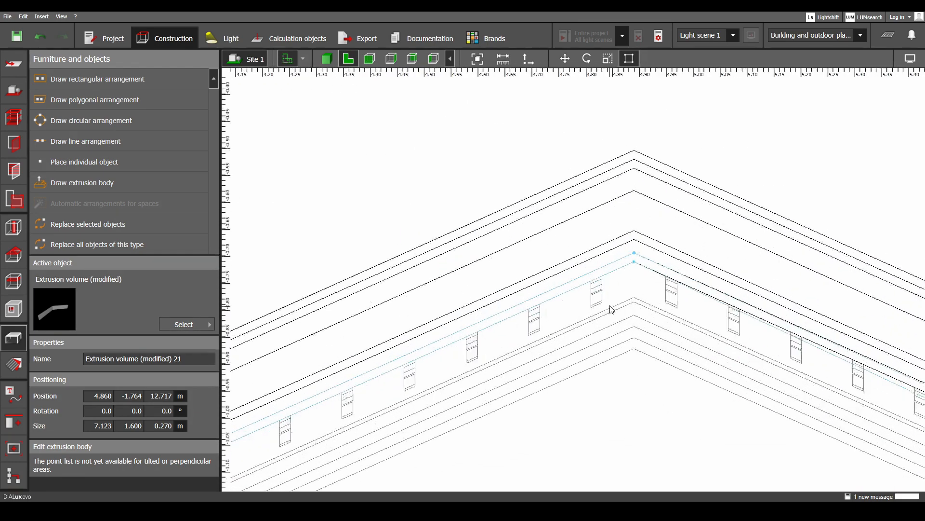
mouse_move(639, 257)
mouse_down()
mouse_move(636, 296)
mouse_move(639, 263)
mouse_up()
- Move the seventh layer's left eave points inward to the lines bounding the dentil band for a width of about 7.09 m
scroll(640, 263, down, 5)
scroll(434, 366, up, 5)
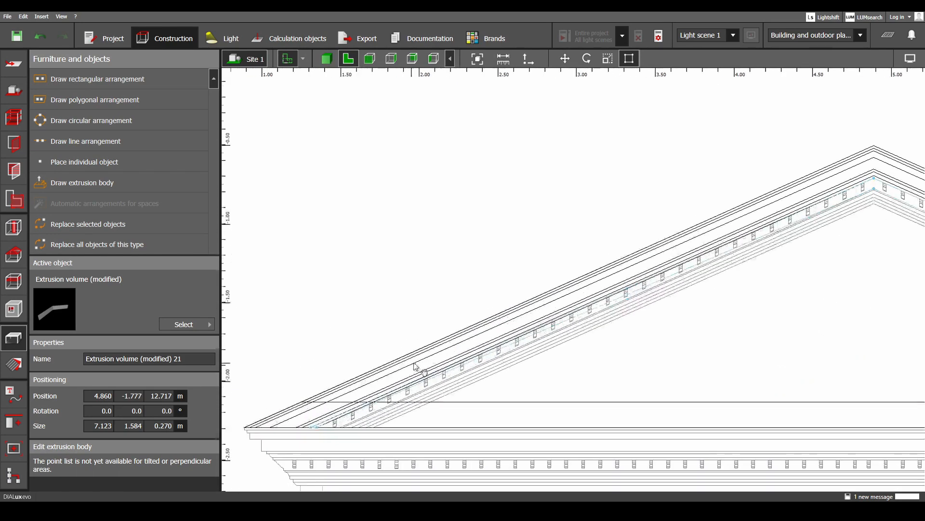
scroll(506, 357, up, 5)
drag(424, 385, 532, 386)
drag(399, 385, 426, 386)
scroll(512, 382, down, 10)
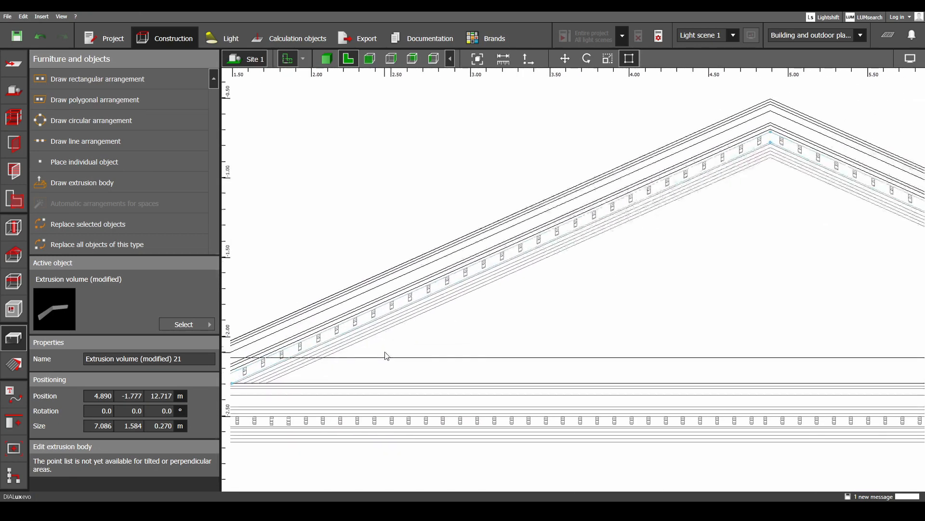
- Select the seventh moulding layer and set its height to 0.23 m, checking the stepped profile in the 3D view
click(471, 324)
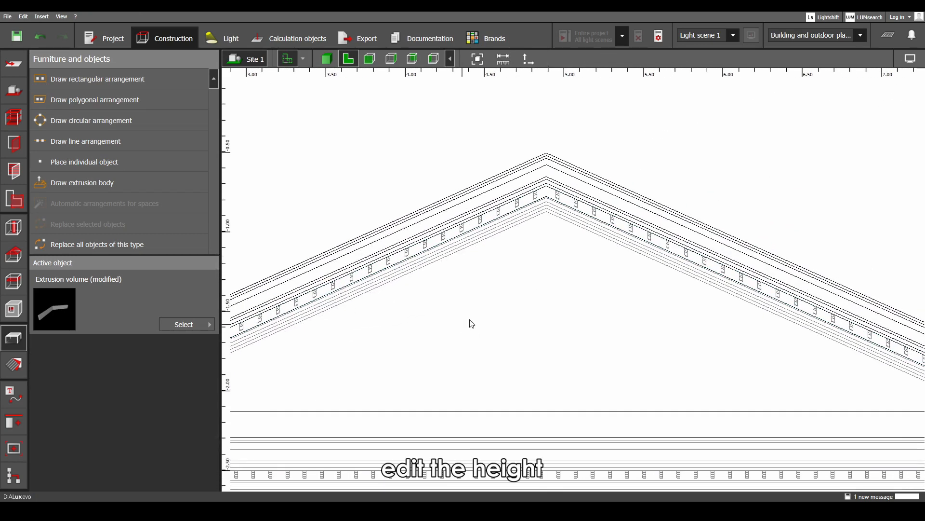
click(545, 195)
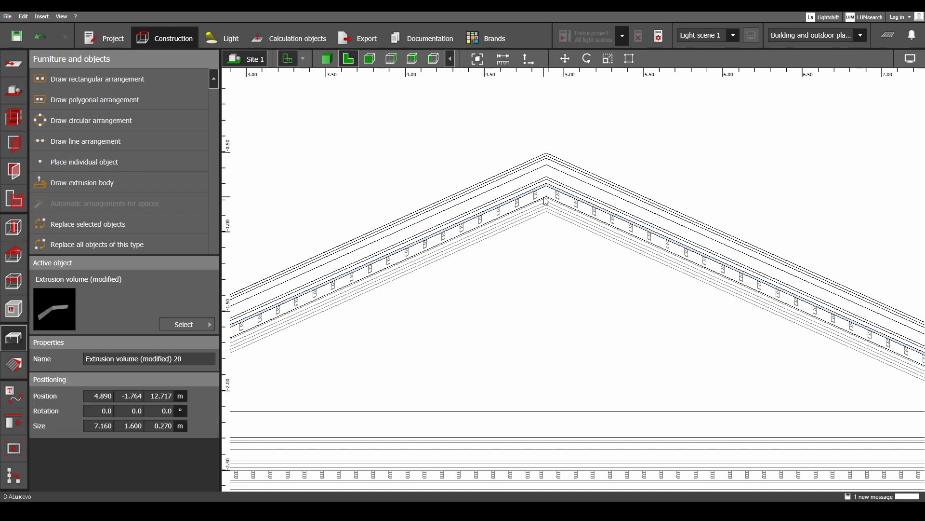
click(545, 198)
click(327, 59)
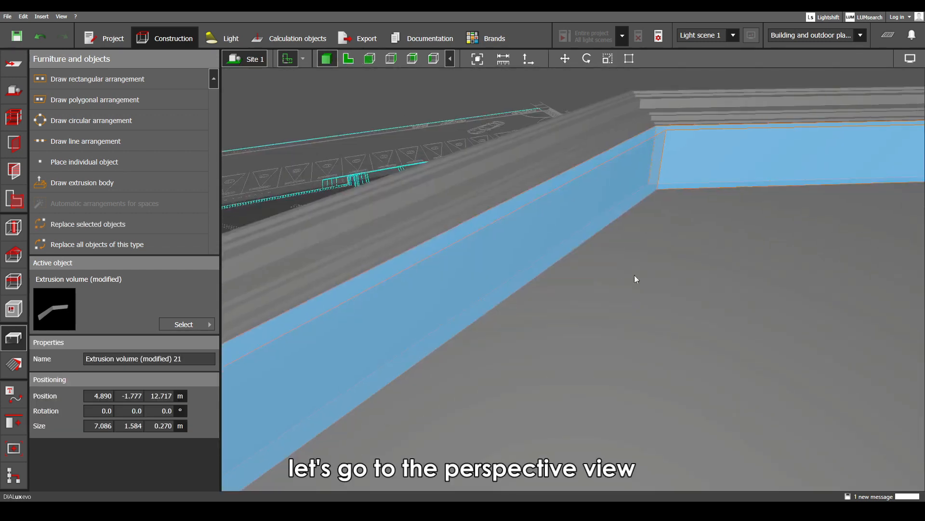
scroll(612, 285, up, 1)
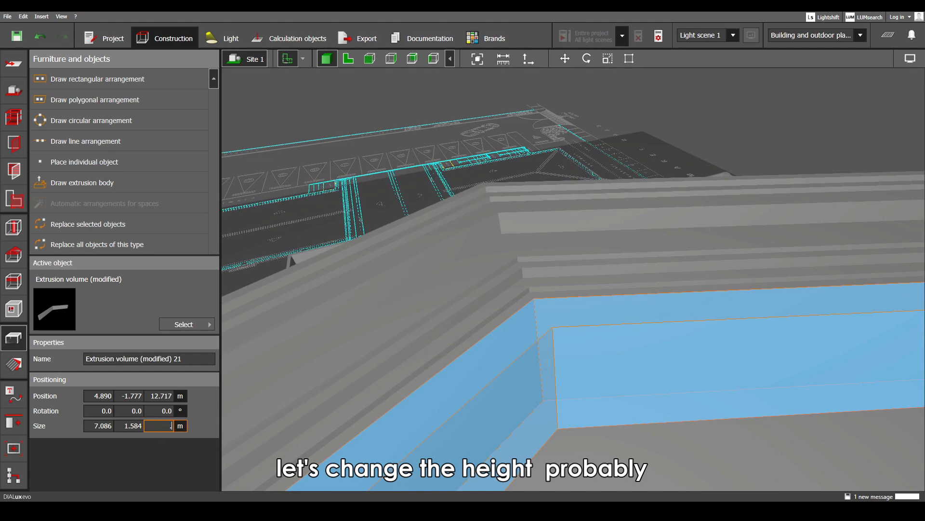
text(0.24)
key(Return)
middle_drag(508, 302, 526, 252)
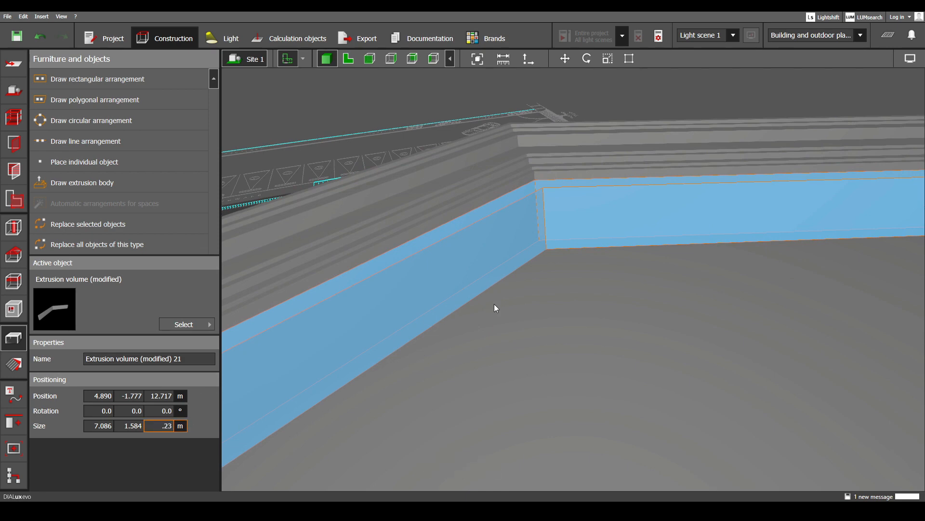
text(.23)
key(Return)
- Duplicate the seventh layer in the plan view and move the copy's apex points below the dentil band for a depth of about 1.52 m
click(350, 59)
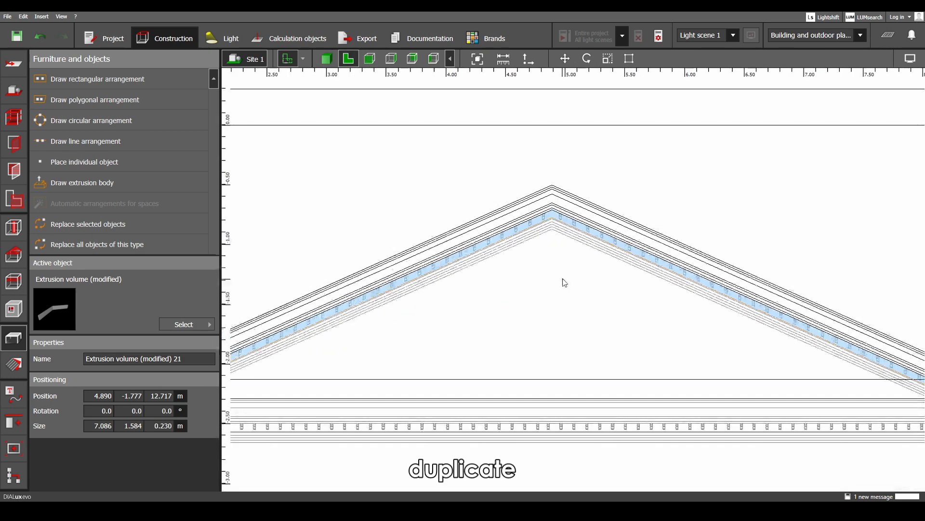
key(ctrl+v)
scroll(551, 226, up, 3)
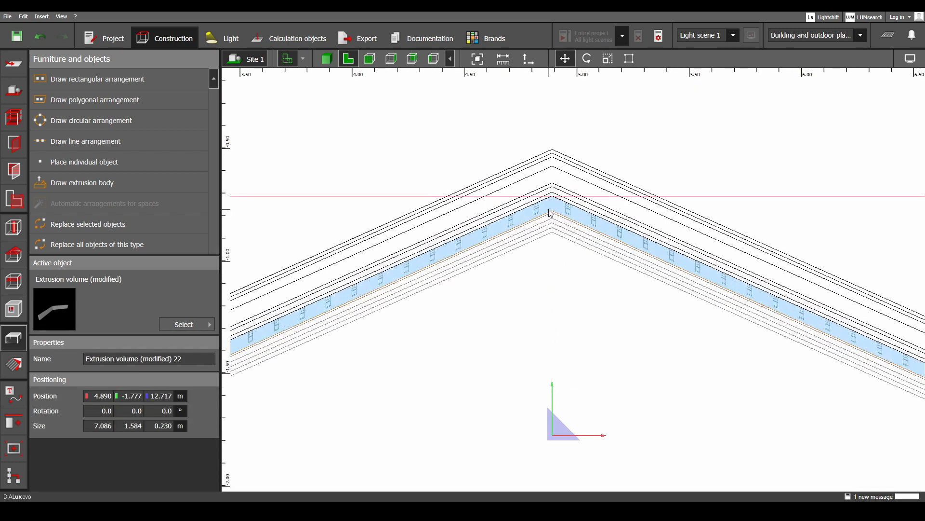
right_click(550, 213)
click(561, 247)
scroll(558, 219, up, 2)
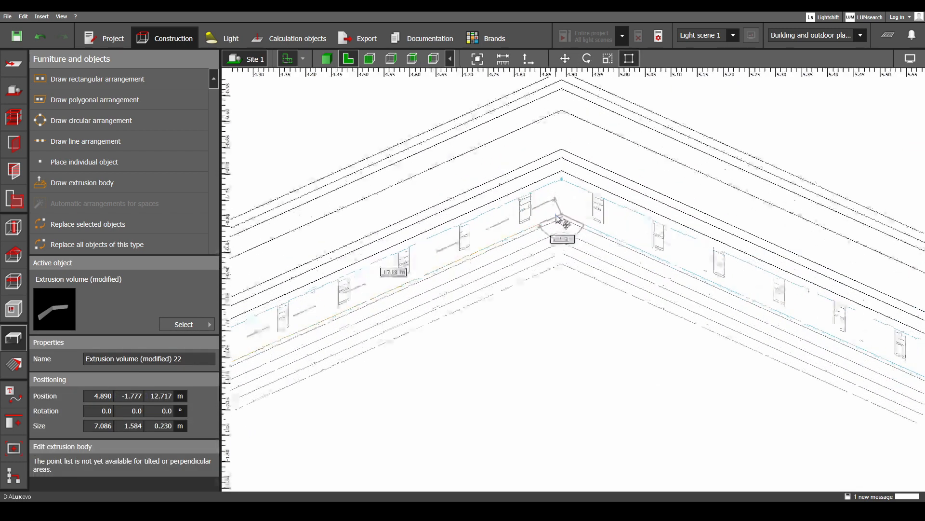
drag(561, 215, 562, 219)
drag(562, 179, 564, 214)
- Move the eighth layer's right eave points inward to the next moulding lines for a width of about 6.94 m
scroll(563, 236, down, 3)
middle_drag(747, 333, 307, 155)
middle_drag(666, 304, 422, 216)
scroll(610, 304, up, 4)
drag(574, 285, 562, 284)
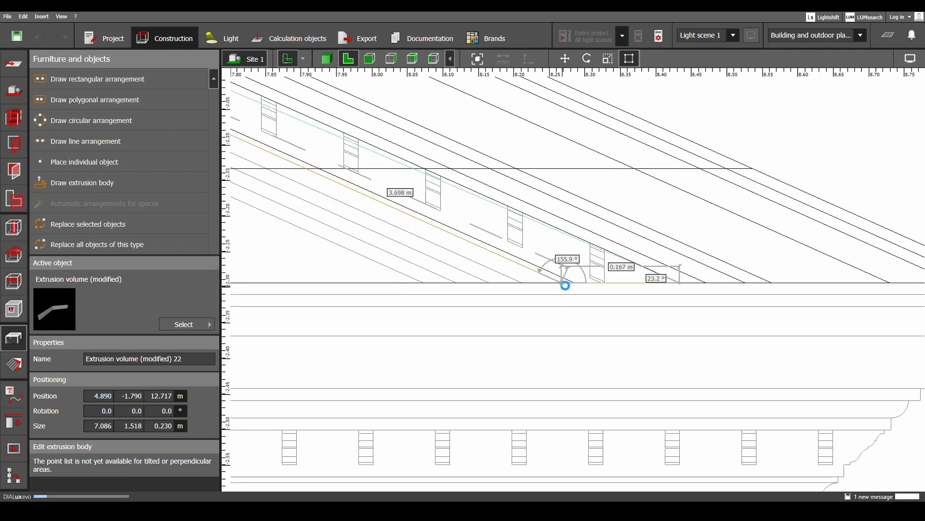
drag(681, 283, 575, 283)
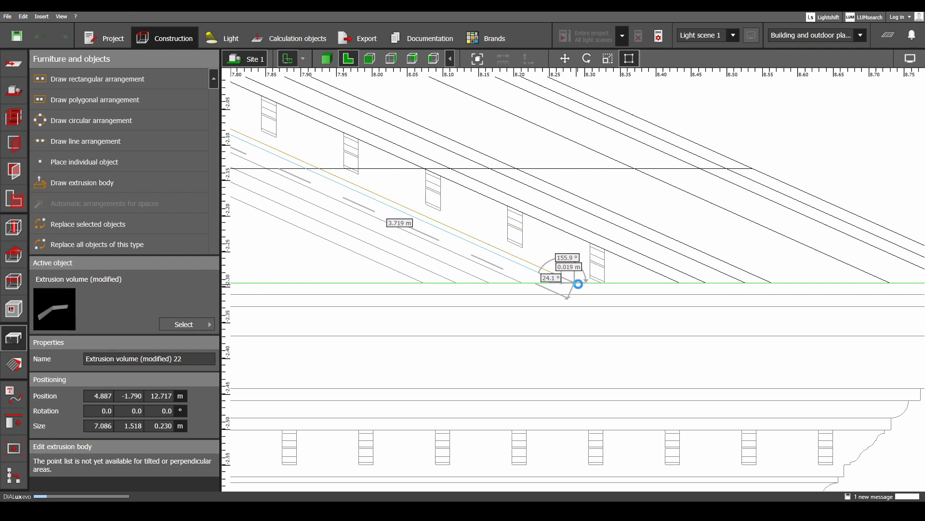
- Move the eighth layer's left eave points inward for a width of about 6.79 m and set its height to 0.22 m
scroll(580, 287, down, 4)
middle_drag(582, 308, 803, 328)
scroll(432, 320, down, 5)
middle_drag(431, 320, 884, 308)
middle_drag(535, 299, 729, 293)
scroll(516, 297, up, 1)
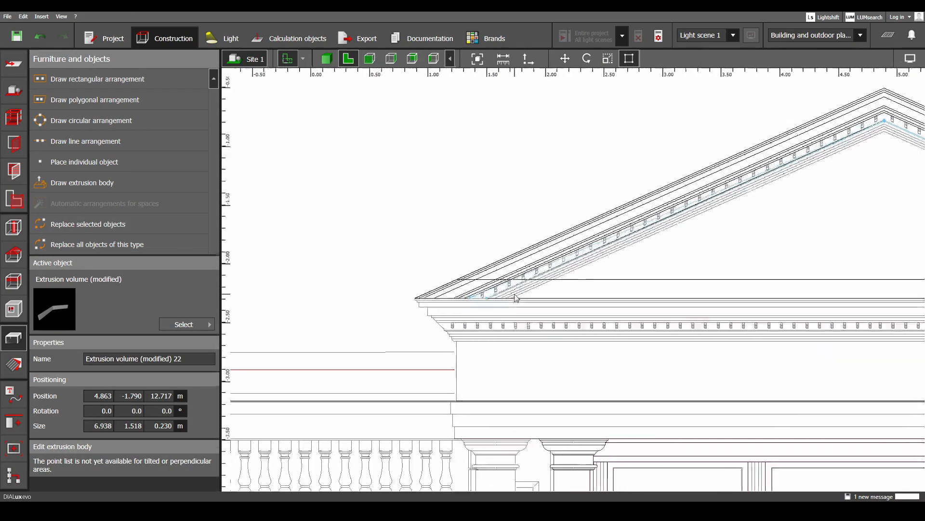
scroll(516, 297, up, 5)
drag(515, 284, 527, 283)
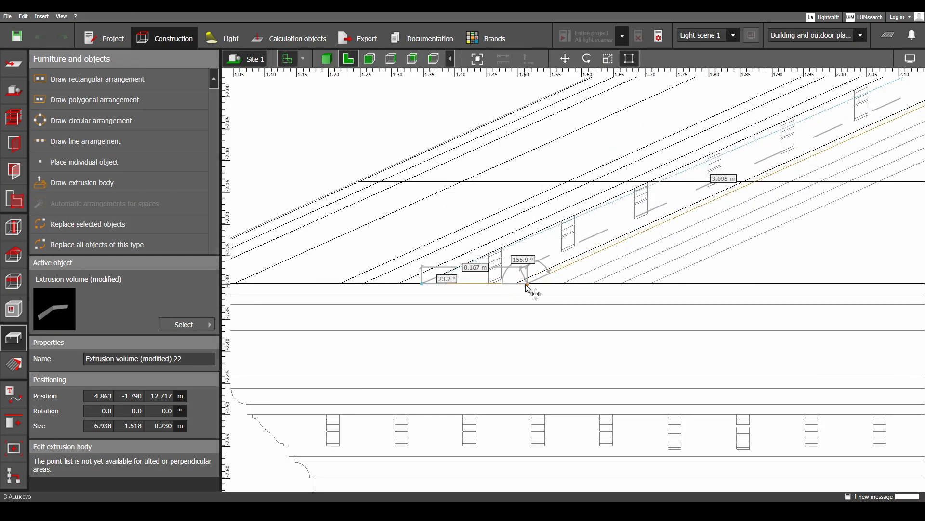
drag(423, 284, 508, 286)
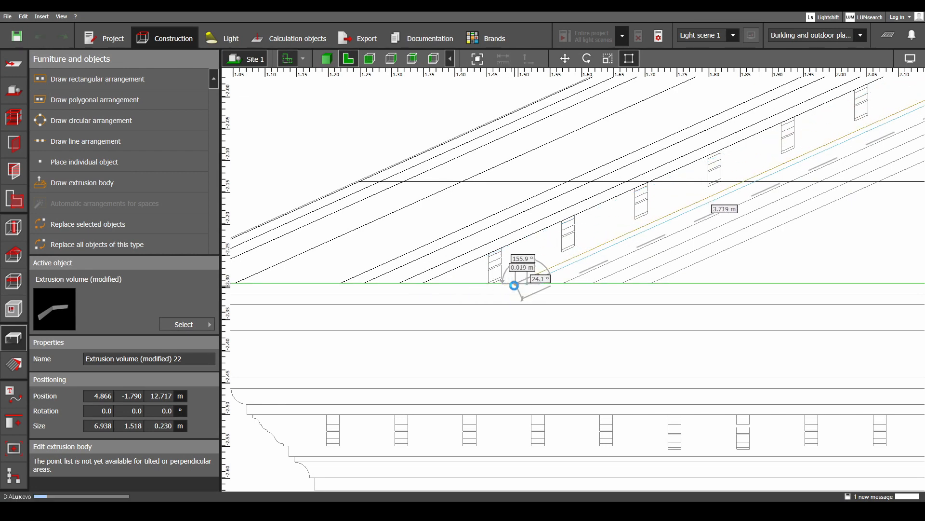
scroll(585, 320, down, 1)
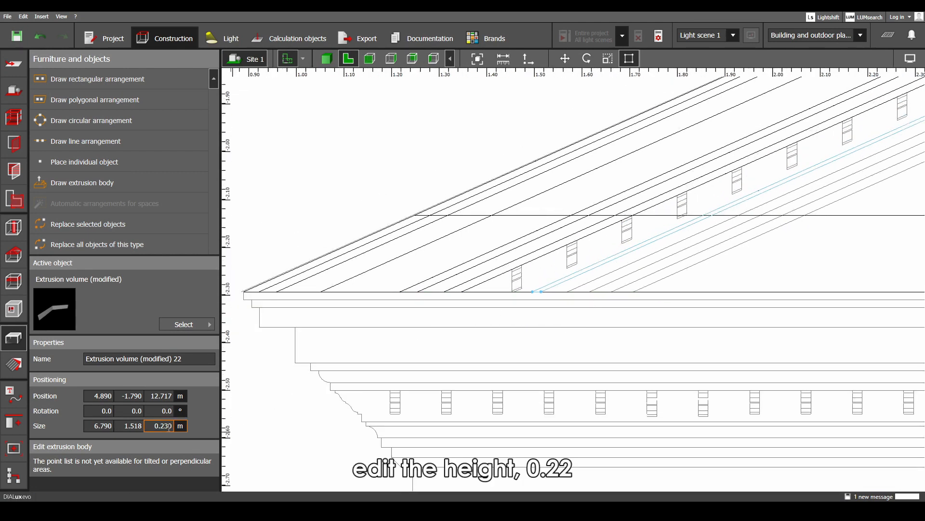
key(Return)
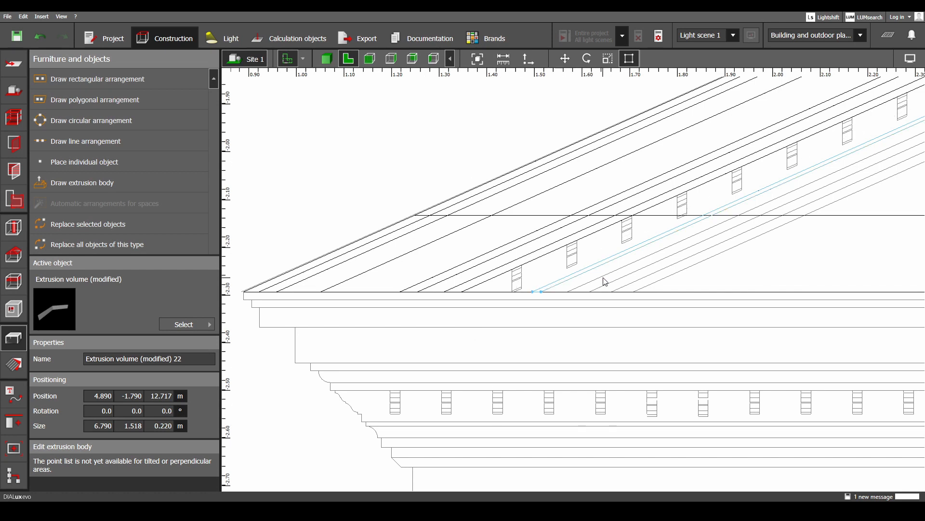
- Duplicate the eighth moulding layer and move the copy's left eave points inward for a width of about 6.77 m
middle_drag(605, 281, 573, 284)
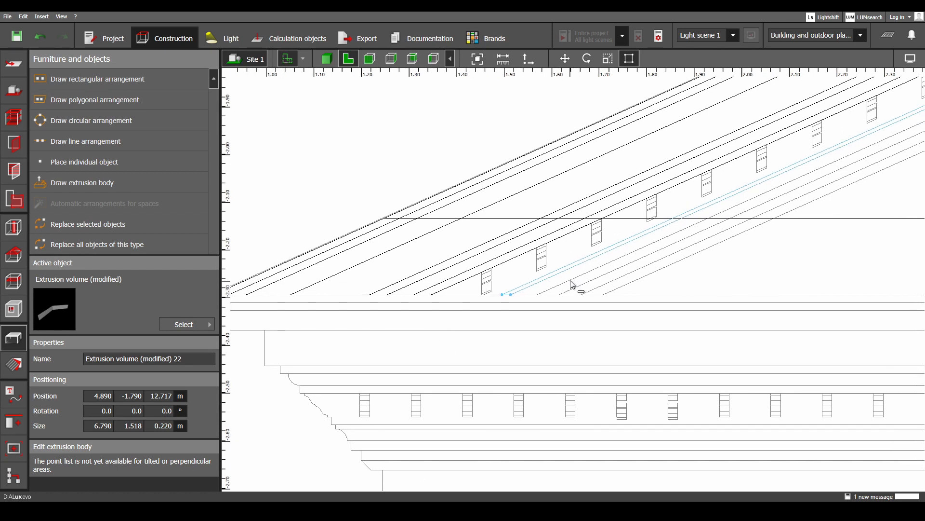
key(ctrl+v)
right_click(572, 271)
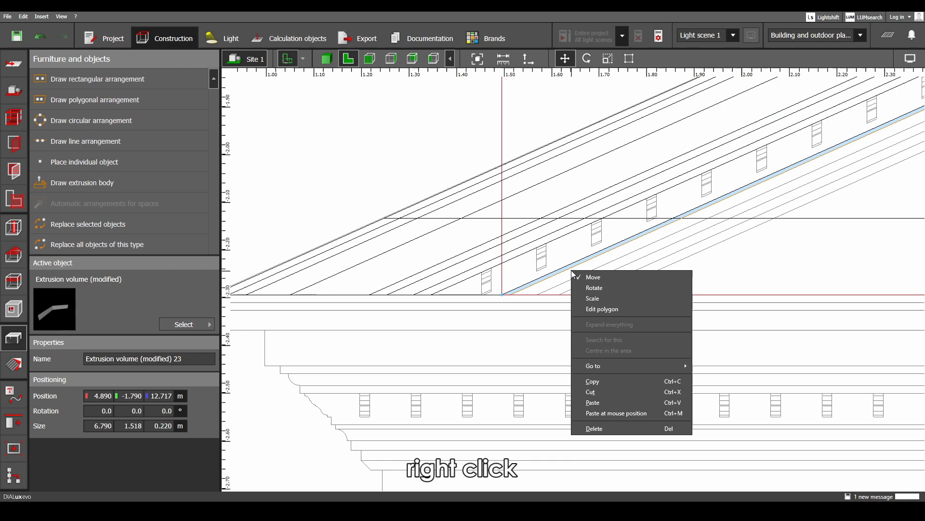
click(602, 308)
mouse_move(520, 296)
mouse_down()
mouse_move(538, 295)
mouse_move(511, 295)
mouse_up()
- Move the ninth layer's apex points down to the next moulding lines, giving a depth of about 1.51 m
scroll(538, 308, down, 3)
middle_drag(706, 286, 403, 388)
middle_drag(783, 222, 460, 360)
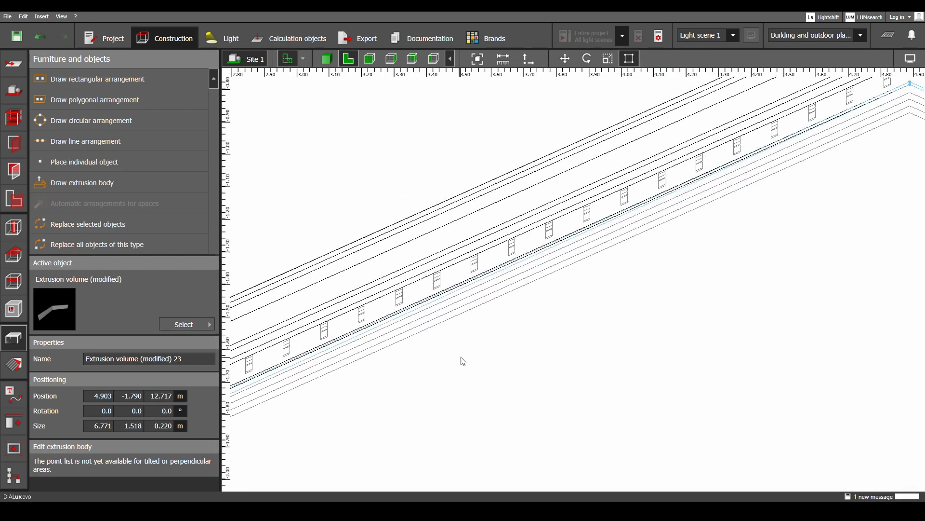
middle_drag(715, 225, 470, 357)
scroll(663, 224, up, 4)
scroll(663, 220, up, 1)
mouse_move(670, 199)
mouse_down()
mouse_move(670, 214)
mouse_move(671, 200)
mouse_up()
- Move the ninth layer's right eave points inward for a width of about 6.75 m and show the layer in the 3D view
middle_drag(785, 344, 395, 206)
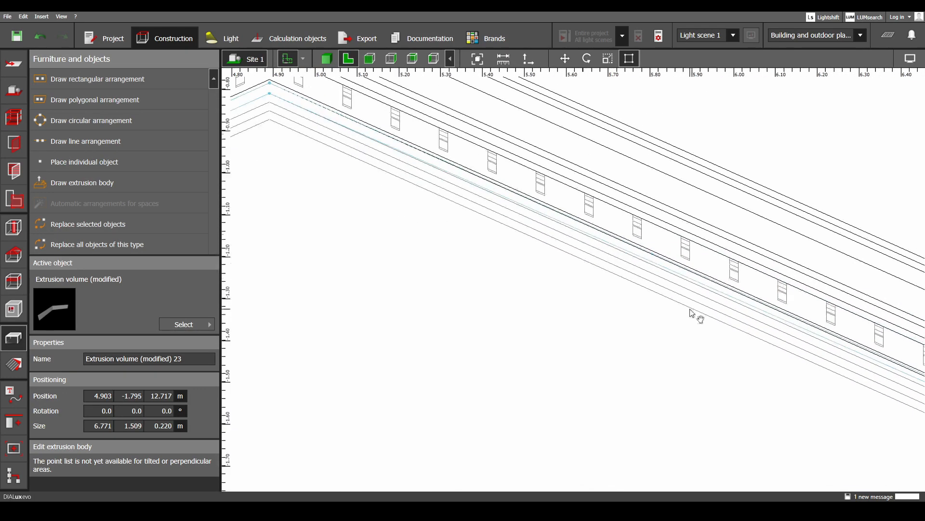
middle_drag(694, 313, 299, 166)
middle_drag(708, 343, 428, 217)
scroll(726, 335, up, 2)
scroll(661, 308, up, 2)
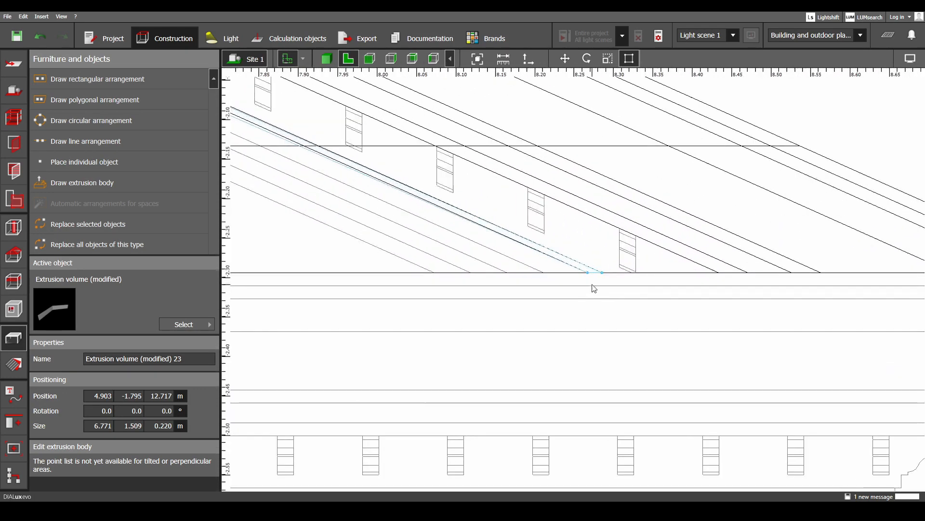
mouse_move(598, 280)
mouse_down()
mouse_move(607, 279)
mouse_move(562, 276)
mouse_move(590, 280)
mouse_up()
middle_drag(602, 318, 700, 330)
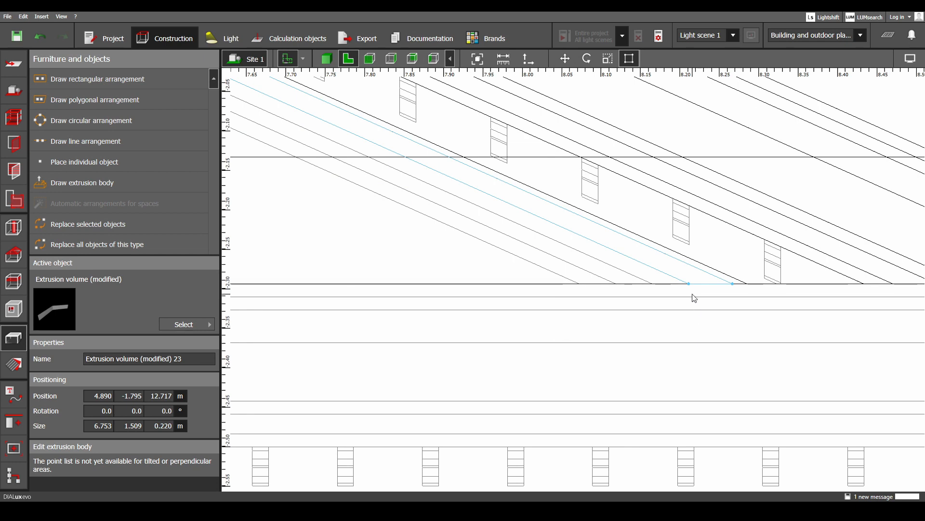
click(686, 275)
click(331, 68)
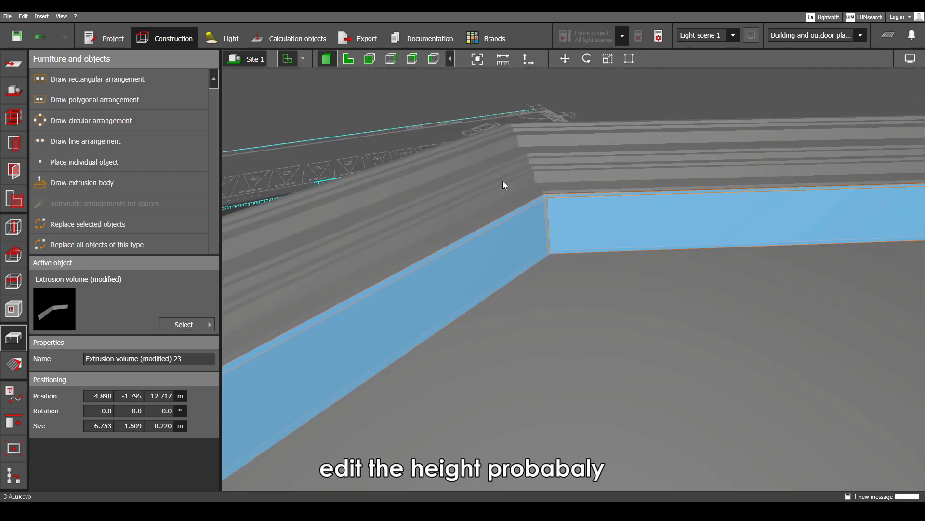
- Set the ninth moulding layer's height to 0.18 m
right_drag(502, 181, 566, 181)
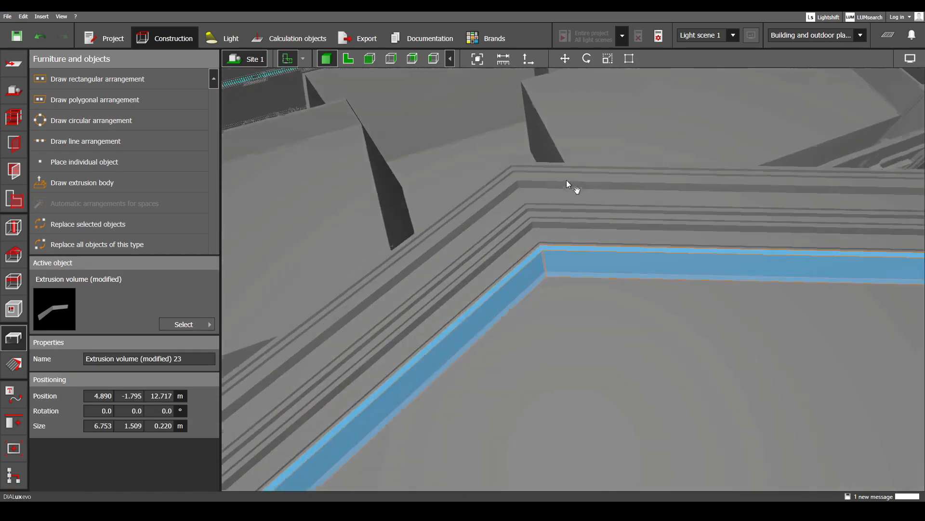
scroll(578, 221, up, 2)
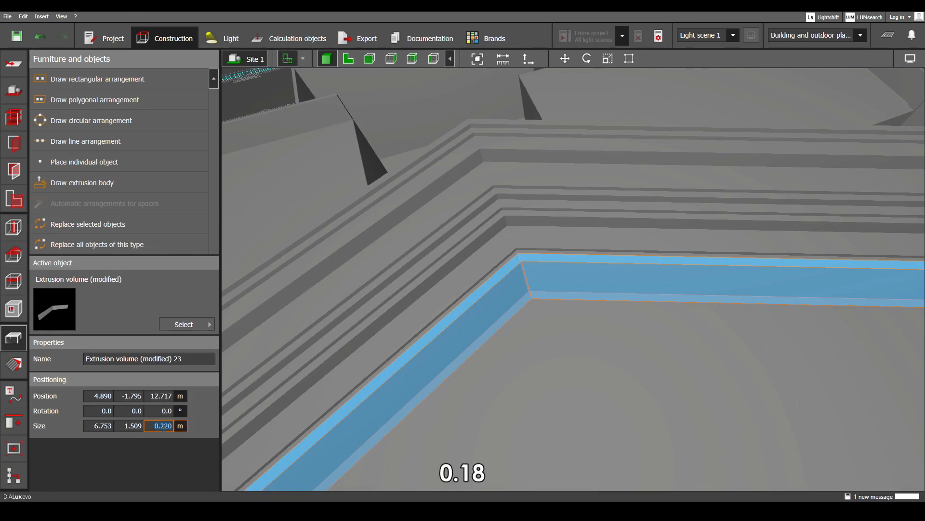
key(Return)
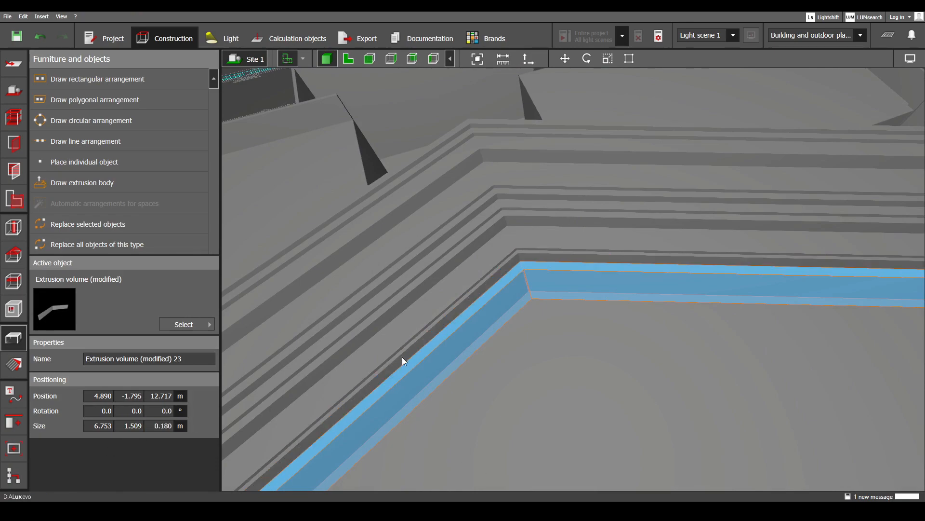
- Duplicate the ninth moulding layer and move the copy's right eave points inward for a width of about 6.70 m
scroll(383, 311, up, 3)
click(348, 58)
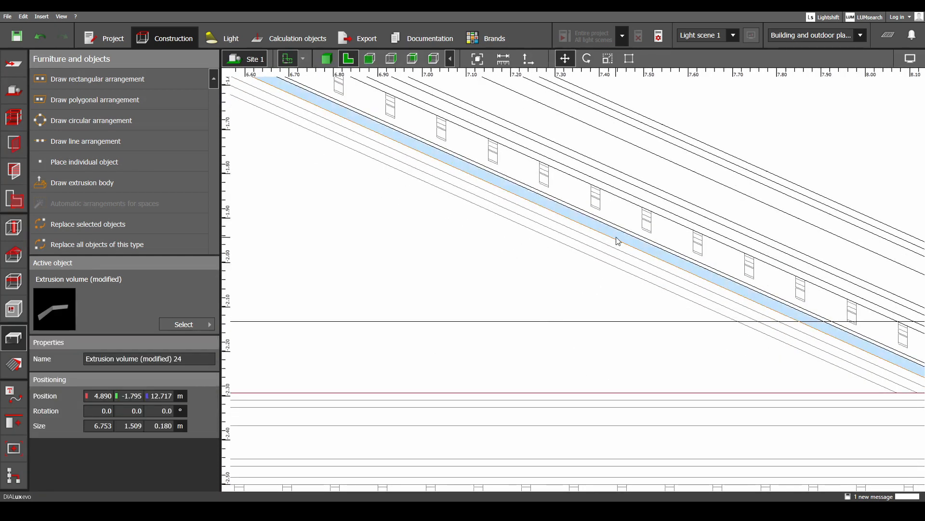
right_click(617, 241)
click(644, 279)
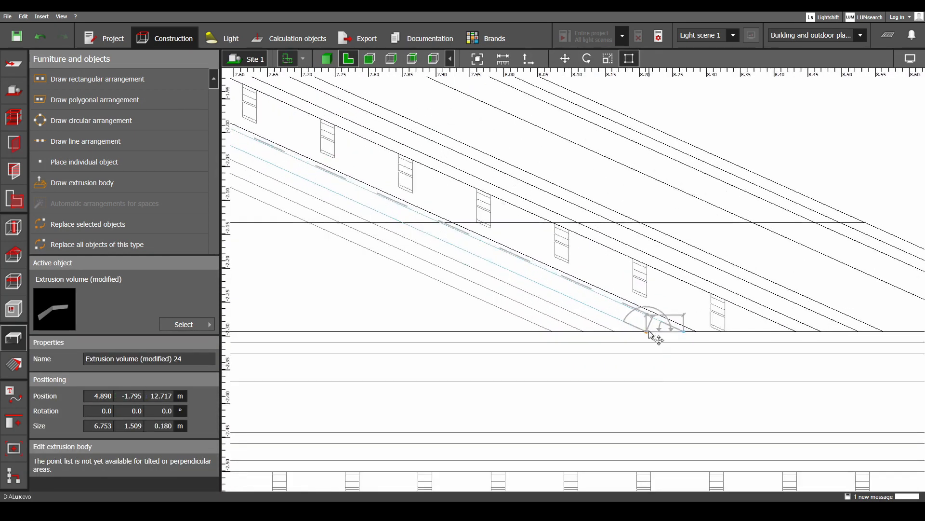
drag(649, 331, 615, 331)
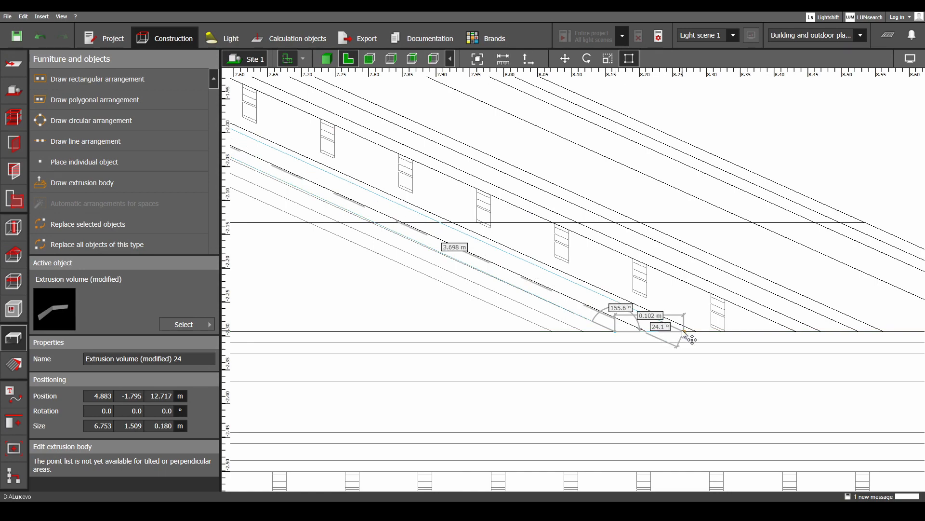
drag(683, 331, 646, 334)
- Move the tenth layer's apex points down to the next moulding lines, giving a depth of about 1.48 m
scroll(682, 354, down, 5)
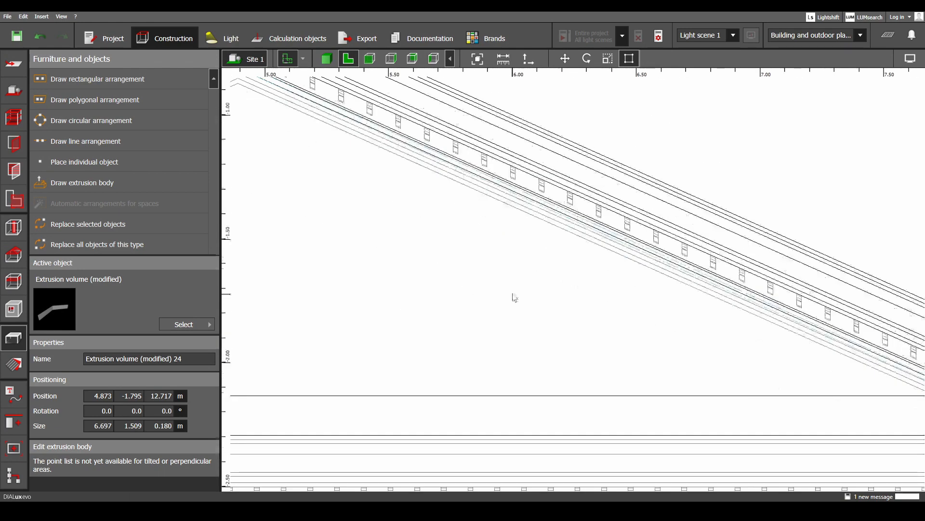
scroll(514, 298, down, 5)
scroll(675, 236, up, 6)
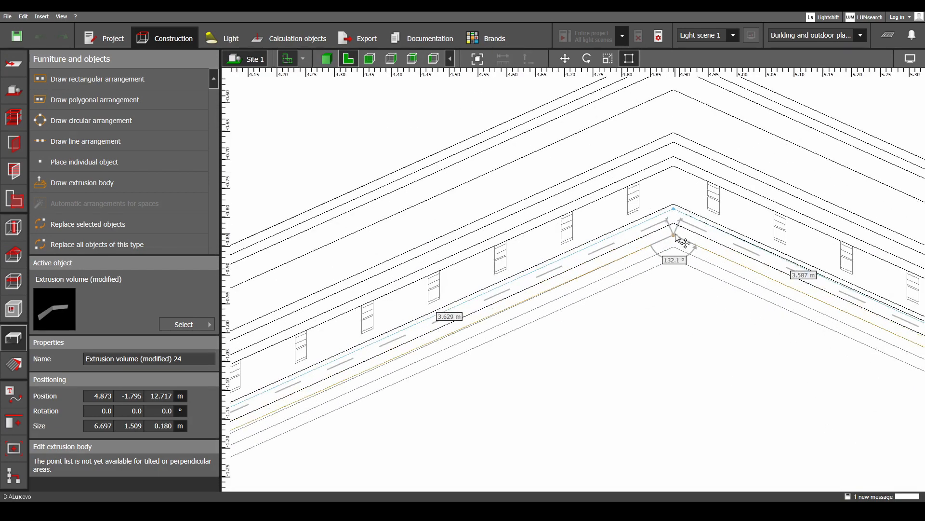
drag(675, 209, 675, 223)
- Move the tenth layer's left eave points inward for a width of about 6.64 m and set its height to 0.16 m
scroll(649, 275, down, 4)
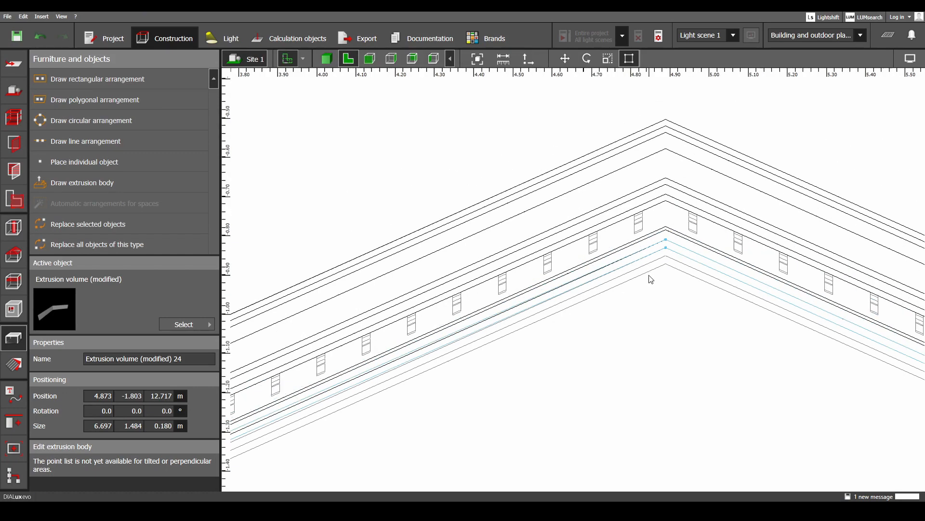
scroll(578, 328, down, 2)
scroll(492, 378, up, 6)
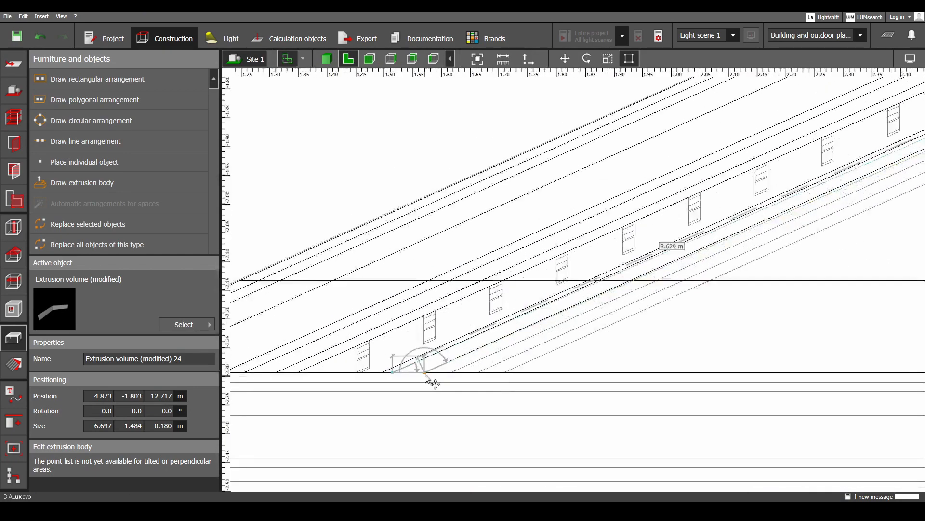
mouse_move(425, 377)
mouse_down()
mouse_move(455, 378)
mouse_move(401, 381)
mouse_move(426, 375)
mouse_up()
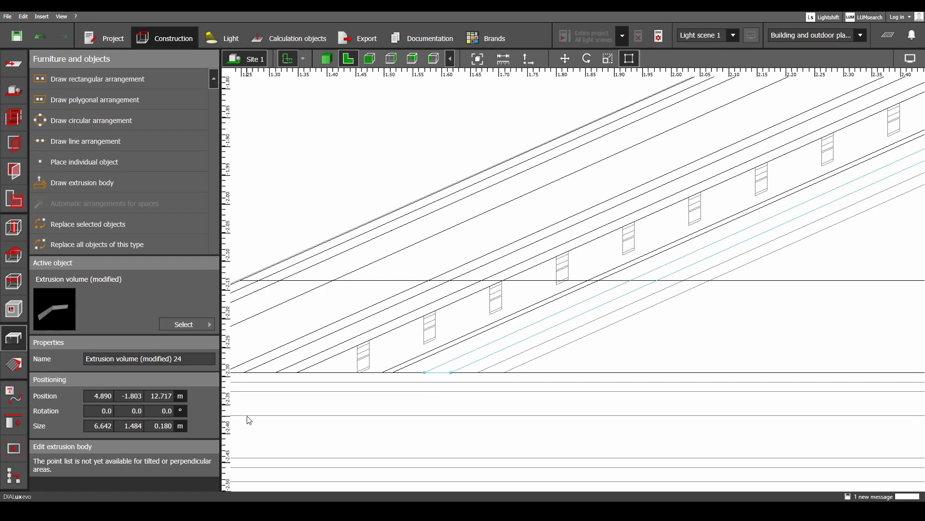
click(168, 426)
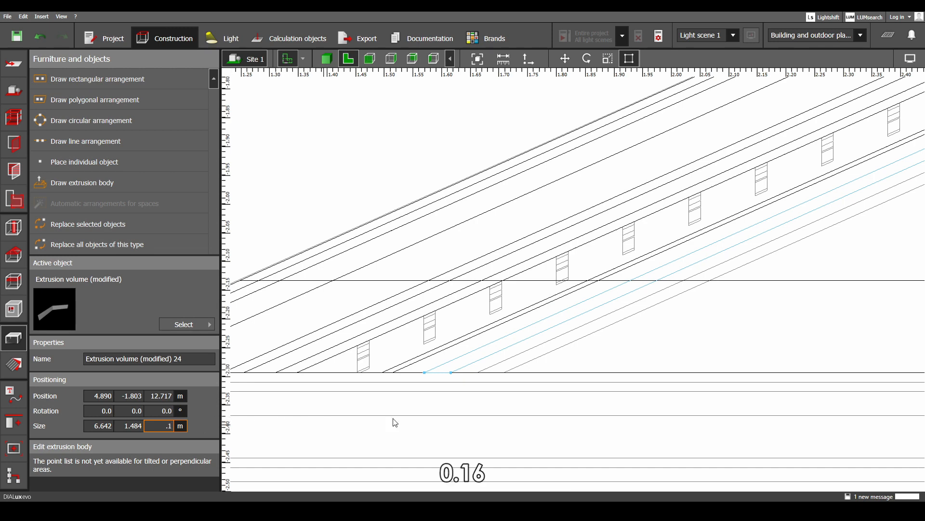
click(328, 59)
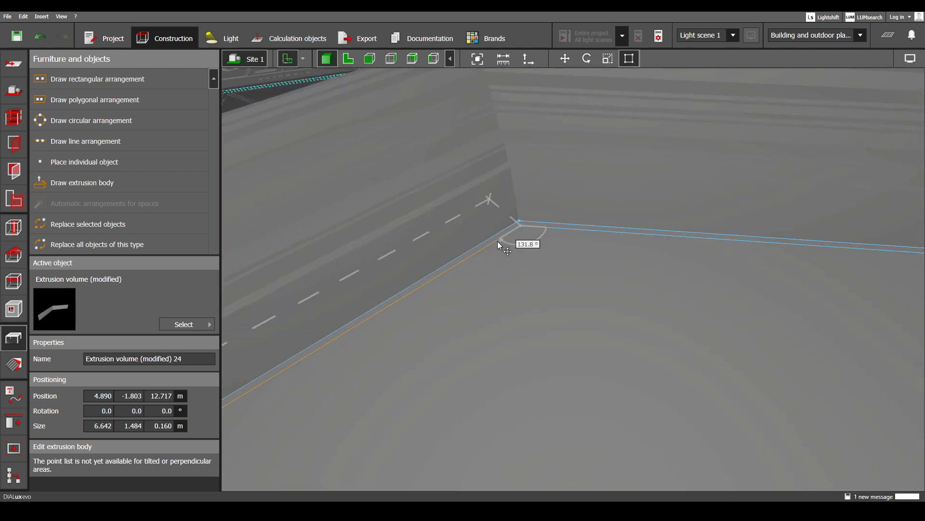
drag(501, 242, 566, 200)
click(566, 198)
- Duplicate the tenth moulding layer and move the copy's left eave points inward for a width of about 6.60 m
click(348, 59)
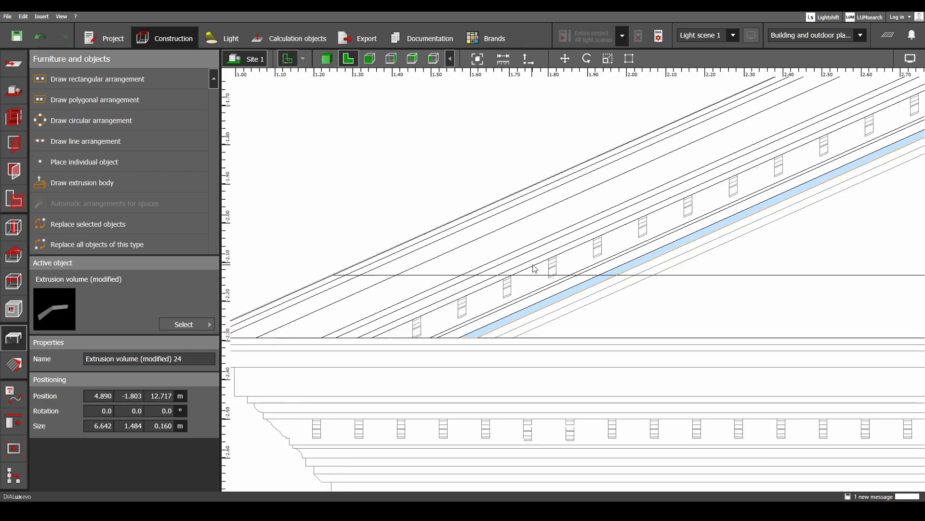
right_click(374, 289)
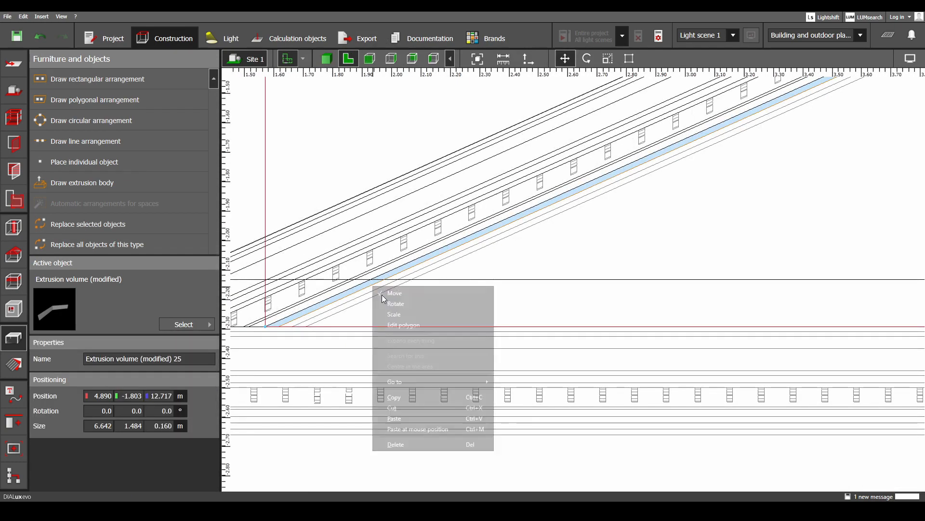
click(403, 326)
mouse_move(292, 328)
mouse_down()
mouse_move(271, 332)
mouse_move(279, 328)
mouse_up()
- Move the eleventh layer's apex points down to the next moulding lines, giving a depth of about 1.46 m
scroll(708, 268, down, 3)
middle_drag(708, 268, 415, 396)
scroll(646, 183, up, 5)
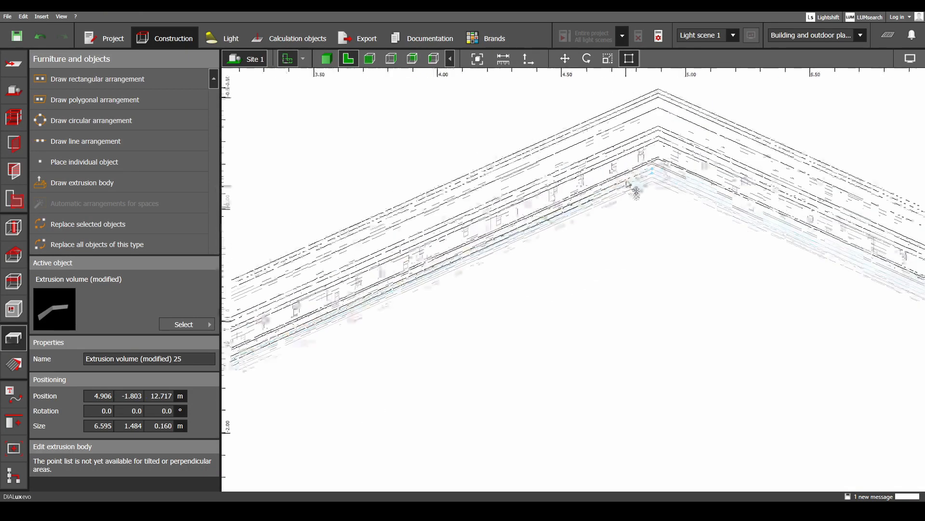
mouse_move(668, 165)
mouse_down()
mouse_move(668, 174)
mouse_move(668, 164)
mouse_up()
- Move the eleventh layer's right eave points inward for a width of about 6.55 m and set its height to 0.15 m
scroll(661, 170, down, 2)
middle_drag(661, 171, 122, 81)
middle_drag(688, 358, 161, 77)
scroll(725, 326, up, 4)
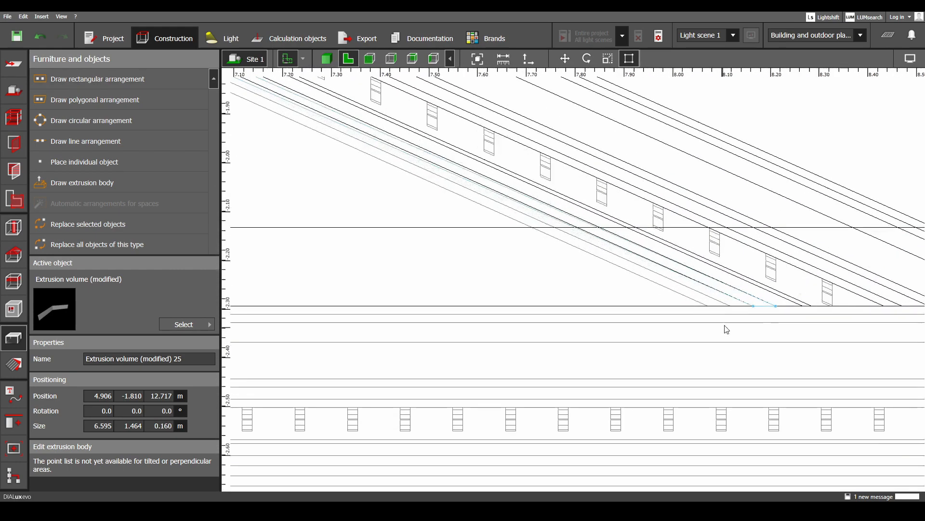
drag(750, 304, 719, 305)
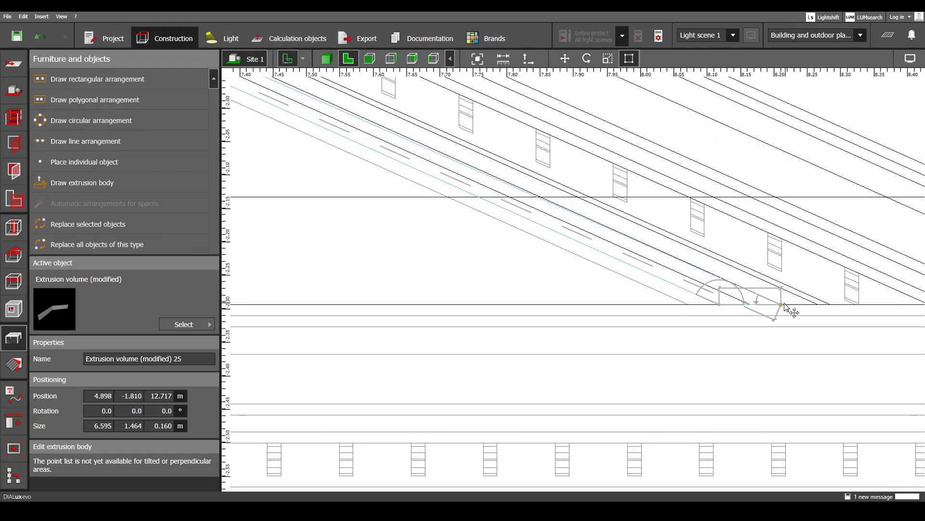
drag(781, 305, 751, 305)
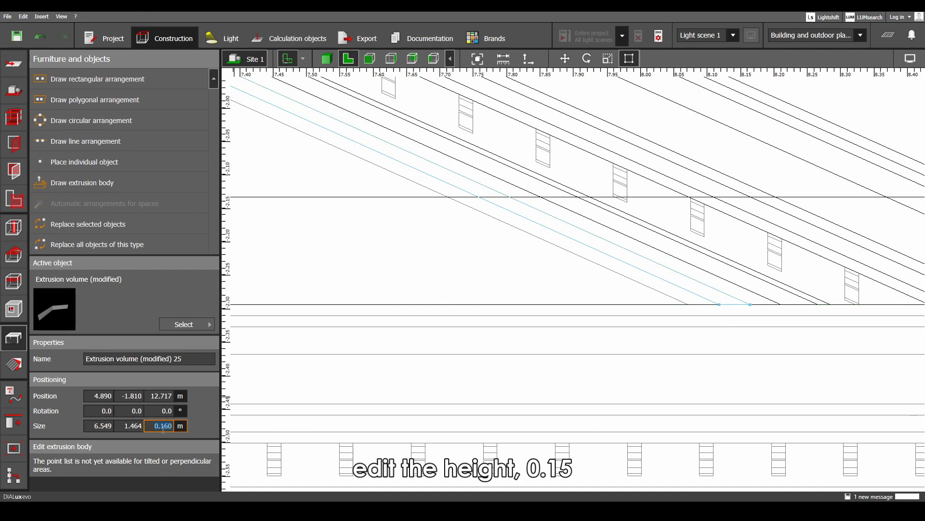
scroll(538, 325, down, 1)
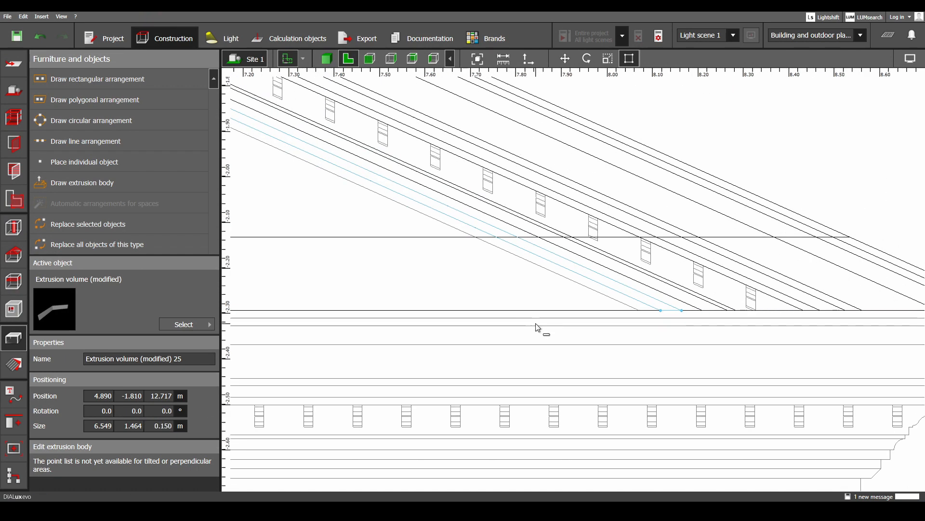
- Duplicate the eleventh moulding layer and move the copy's right eave points inward for a width of about 6.50 m
key(ctrl+v)
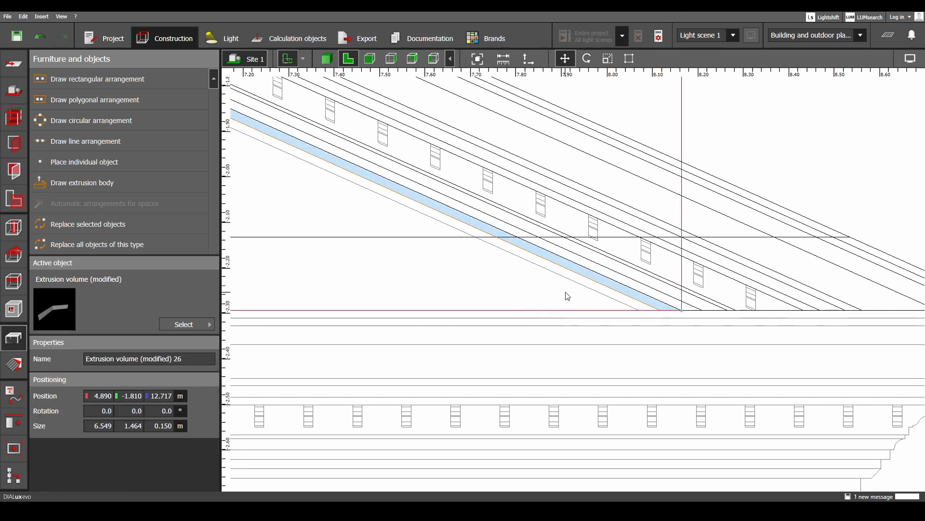
right_click(582, 275)
click(610, 312)
mouse_move(661, 310)
mouse_down()
mouse_move(639, 310)
mouse_move(661, 311)
mouse_up()
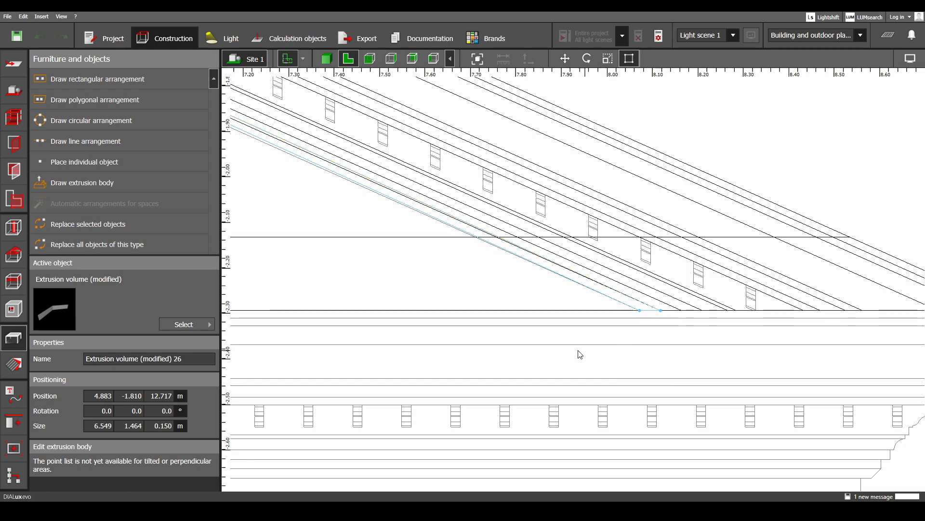
- Move the twelfth layer's apex points down to the innermost moulding lines, giving a depth of about 1.44 m
scroll(433, 313, down, 2)
middle_drag(419, 308, 899, 413)
middle_drag(396, 201, 898, 422)
scroll(672, 268, up, 3)
mouse_move(676, 255)
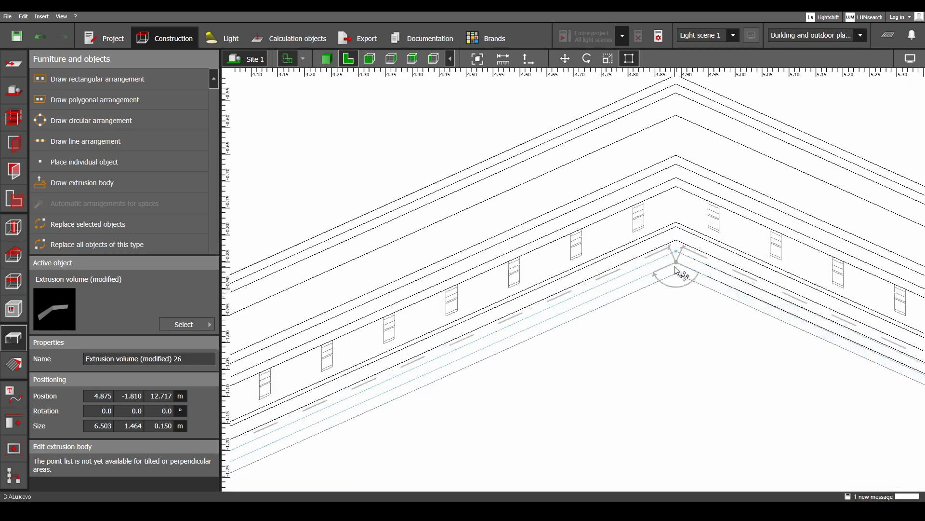
drag(676, 253, 676, 262)
- Move the twelfth layer's left eave points inward for a width of about 6.46 m
scroll(684, 324, down, 5)
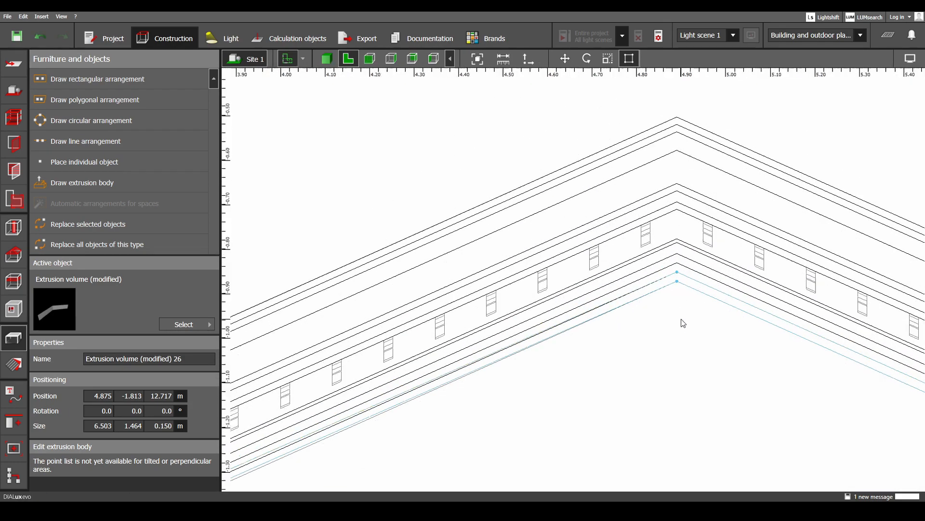
middle_drag(456, 426, 768, 202)
scroll(767, 203, down, 2)
scroll(529, 285, up, 5)
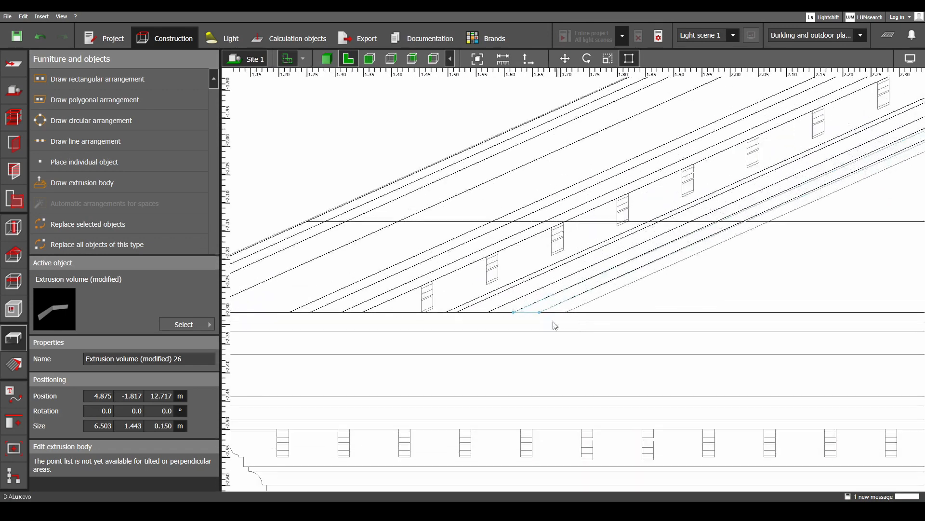
mouse_move(564, 313)
drag(564, 313, 539, 313)
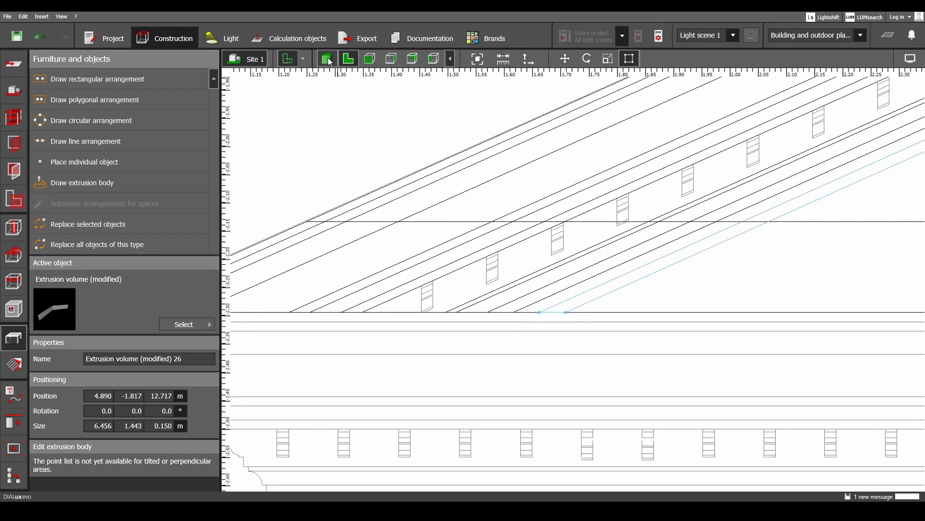
- Set the twelfth layer's height to 0.13 m in the 3D view and deselect the layer
click(327, 59)
click(581, 203)
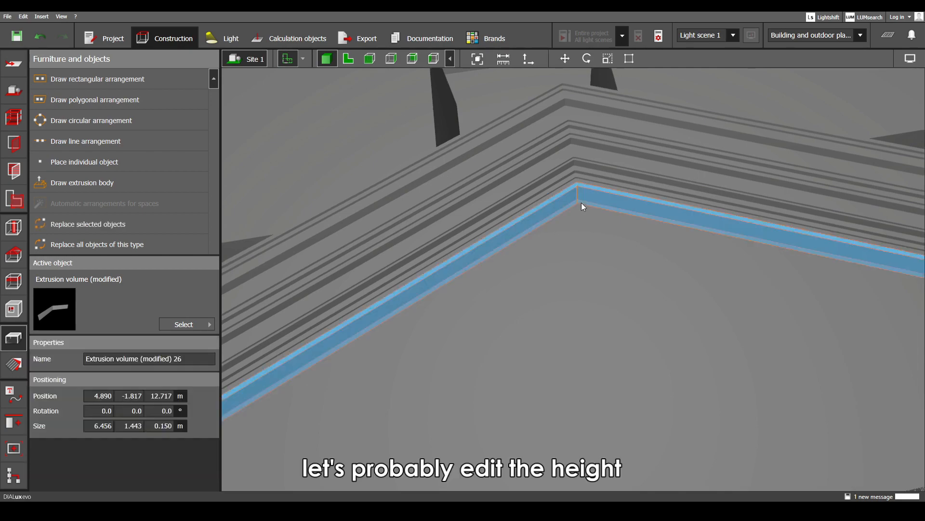
scroll(582, 207, down, 5)
scroll(590, 231, up, 2)
right_drag(597, 236, 602, 190)
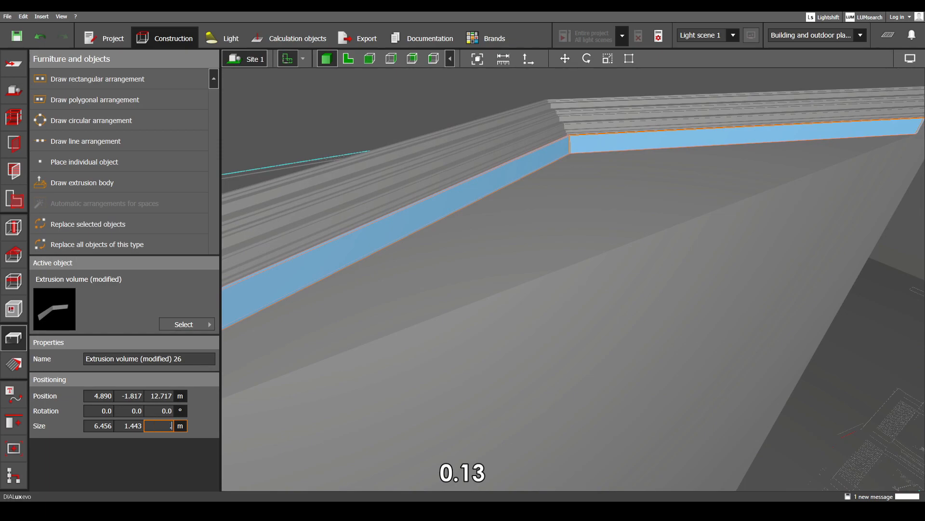
text(.13)
key(Return)
right_drag(496, 327, 473, 249)
scroll(416, 325, down, 2)
key(Escape)
- In the plan, duplicate the box extrusion volume below the facade elevation and move the copy up beneath the entrance pediment
click(349, 59)
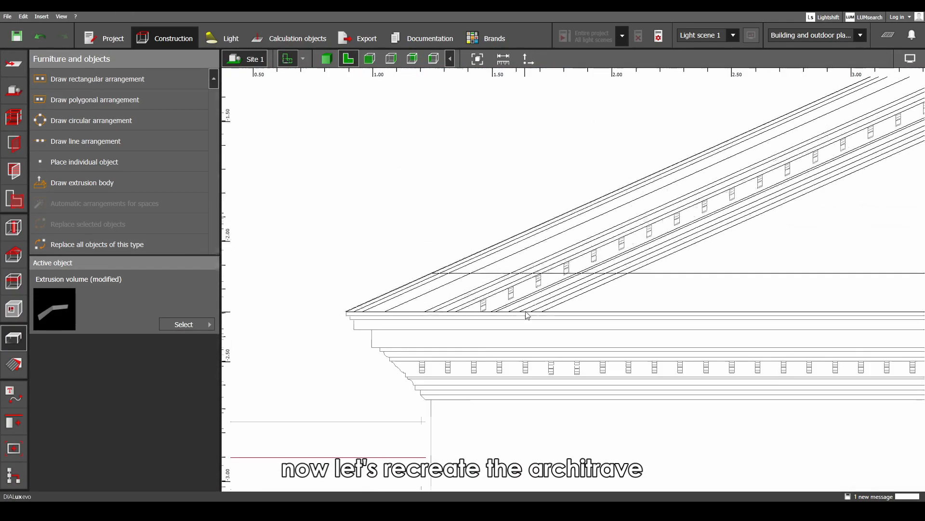
scroll(541, 344, down, 4)
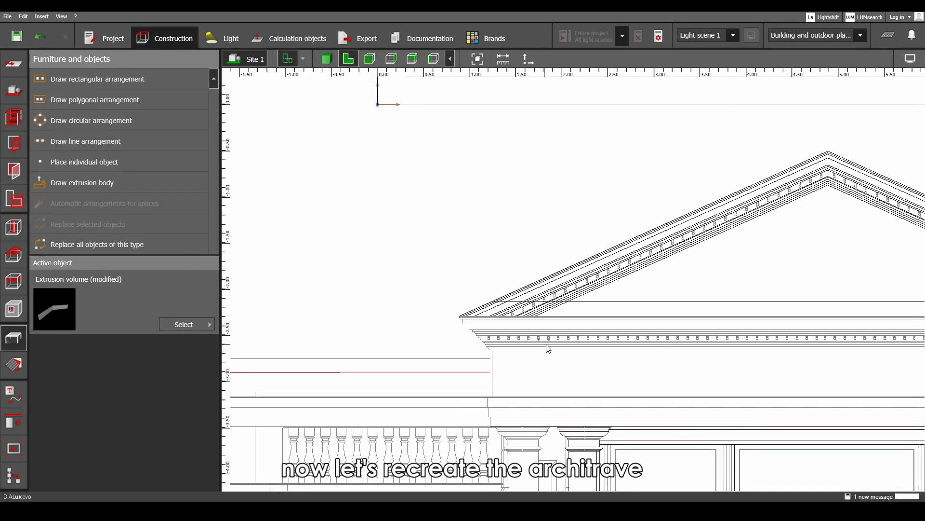
middle_drag(548, 348, 411, 336)
scroll(441, 322, up, 2)
scroll(494, 325, down, 1)
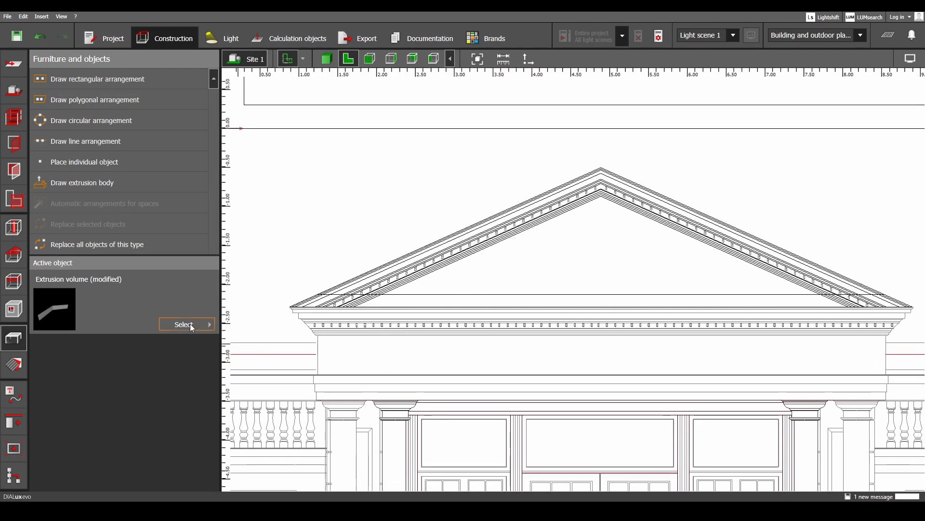
scroll(229, 264, down, 5)
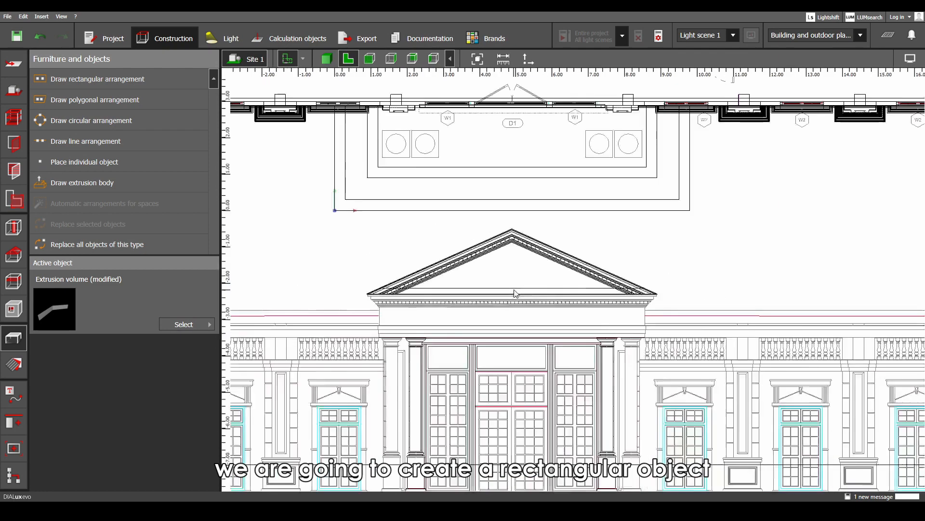
middle_drag(338, 318, 576, 363)
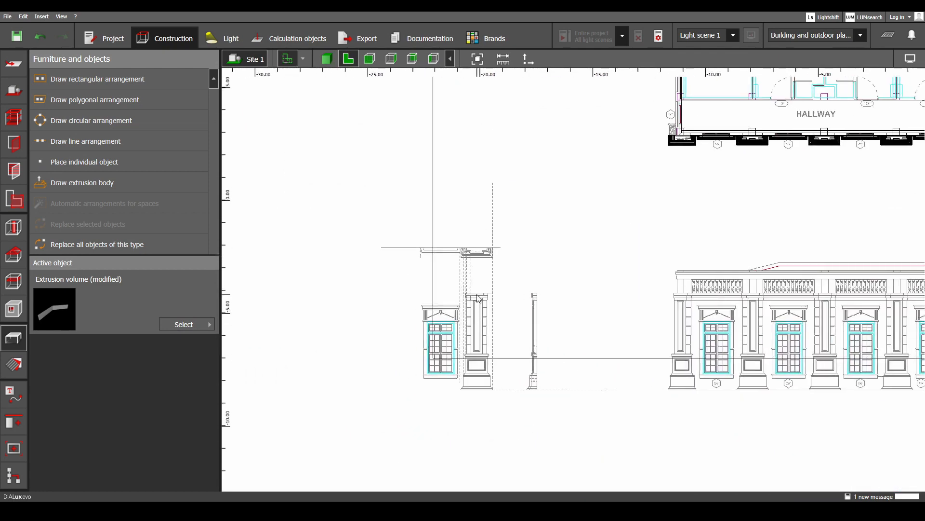
scroll(465, 332, down, 4)
middle_drag(600, 262, 502, 192)
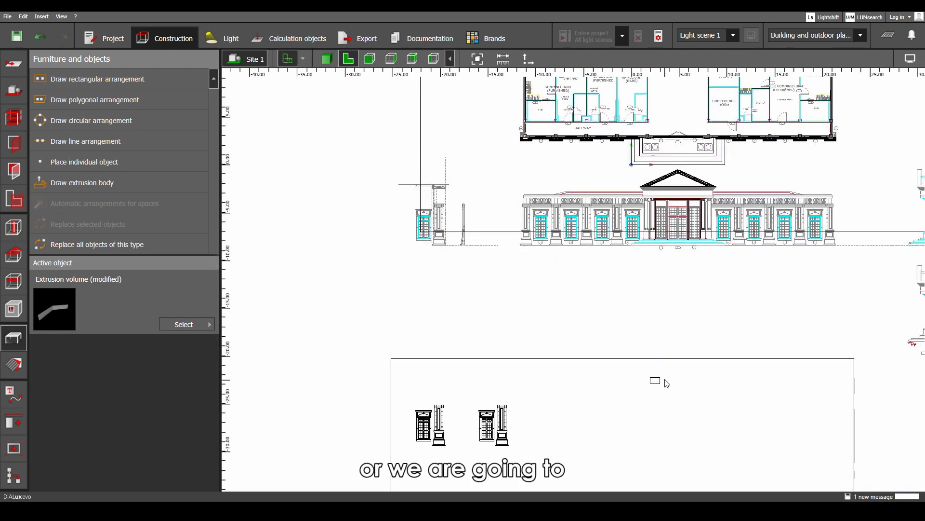
click(655, 380)
middle_drag(682, 342, 552, 376)
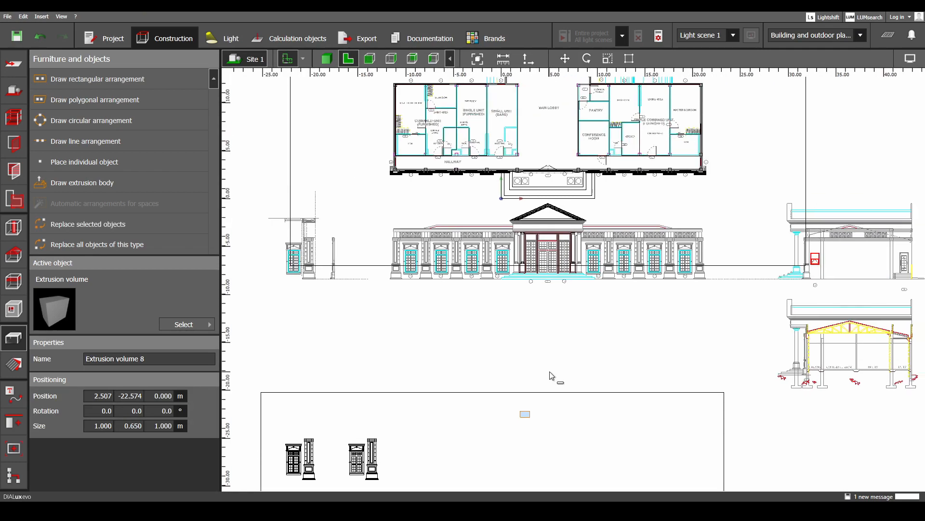
key(ctrl+v)
drag(526, 377, 544, 207)
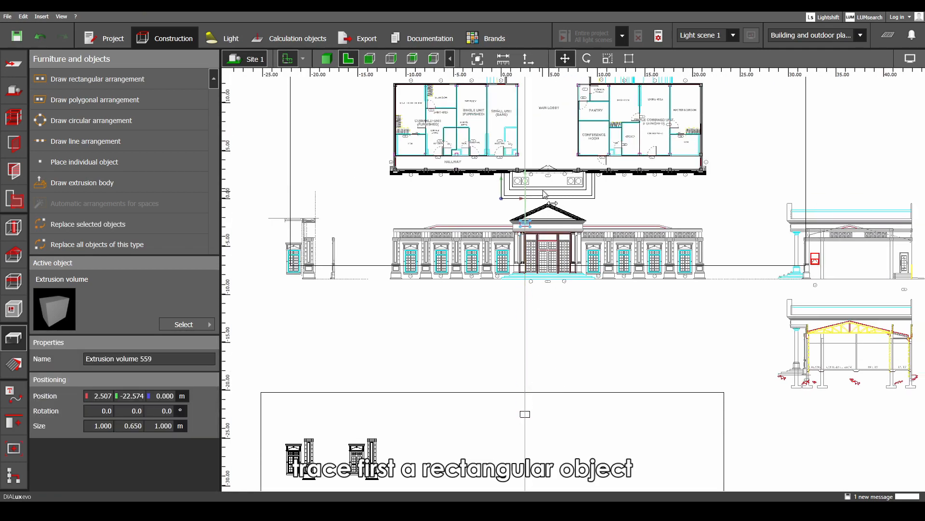
- Align the box copy's upper corner with the pediment's left end and stretch it across the cornice to a width of about 8.03 m
scroll(545, 193, up, 10)
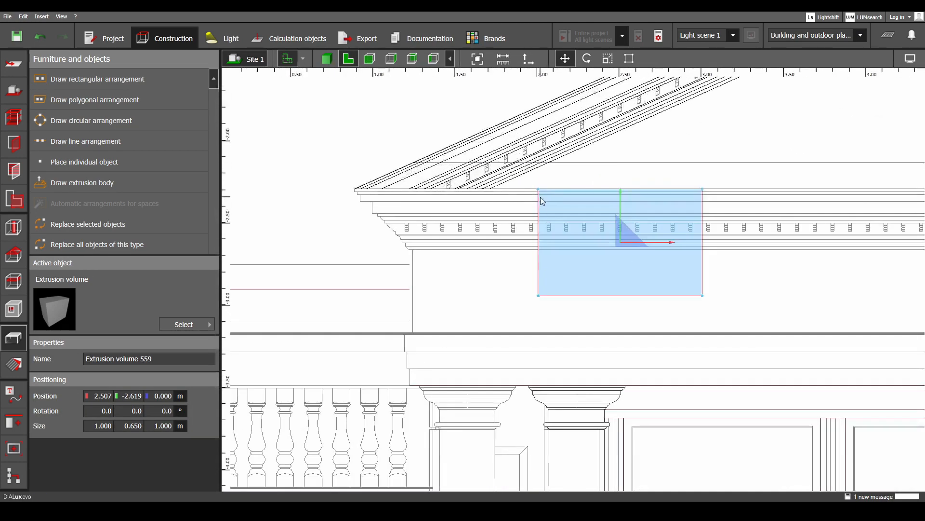
drag(541, 197, 355, 189)
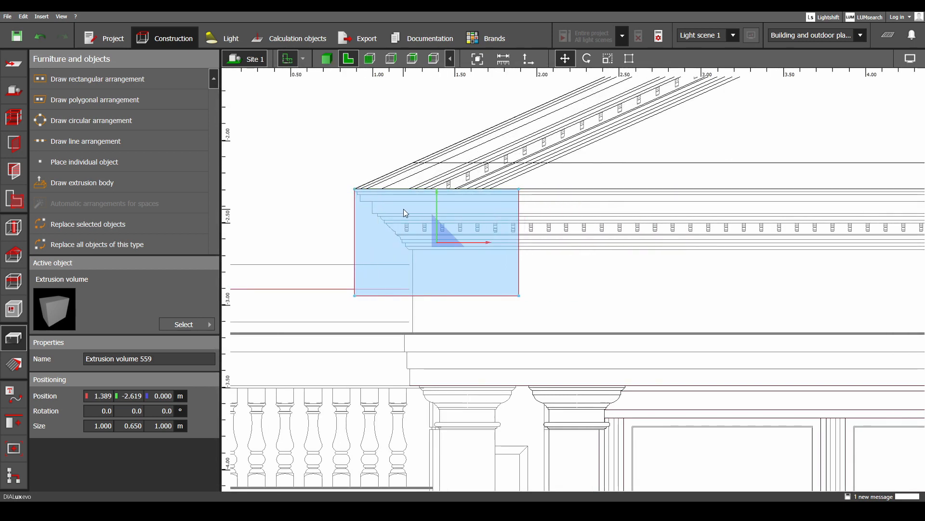
right_click(404, 211)
click(440, 237)
scroll(404, 302, down, 3)
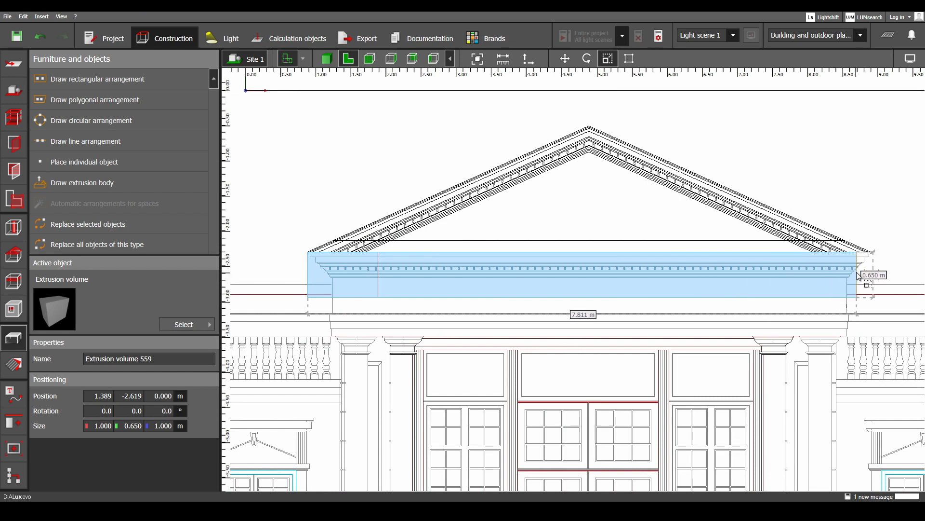
click(872, 261)
scroll(873, 262, up, 8)
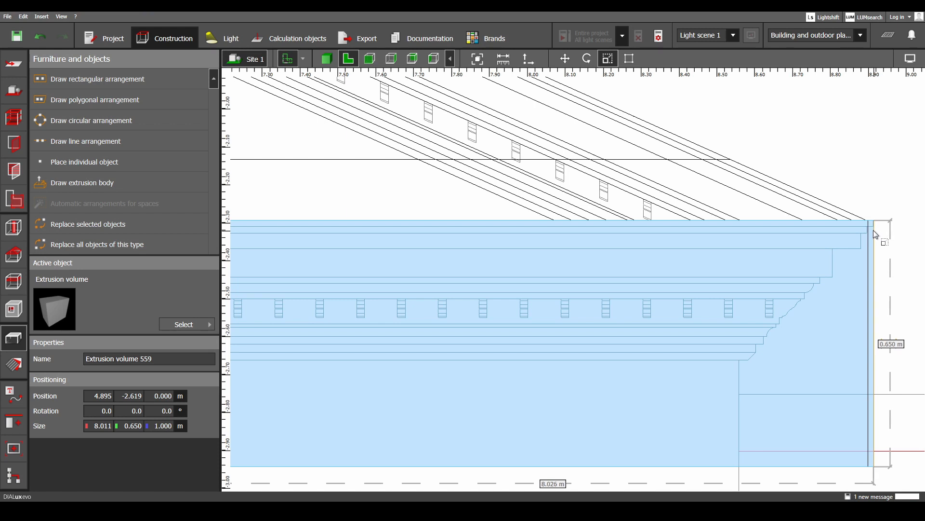
click(875, 230)
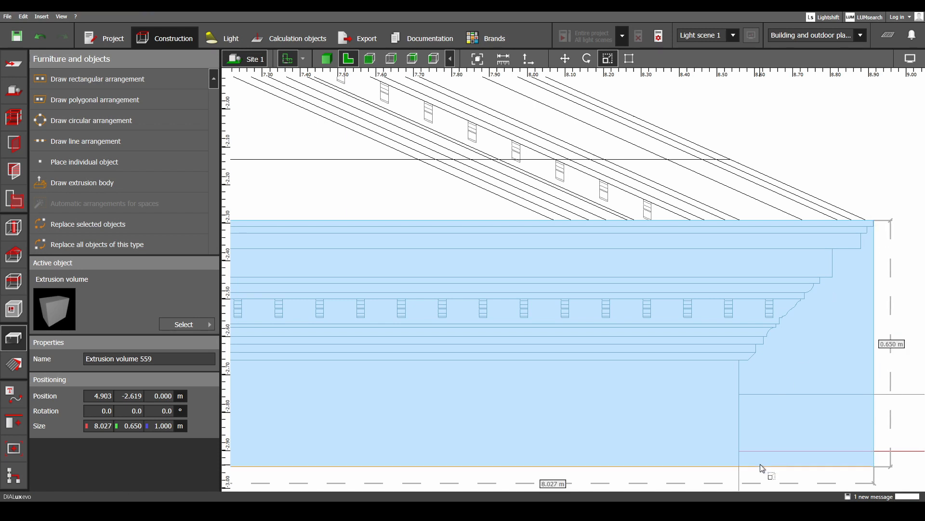
- Reduce the box's depth to about 0.37 m at the cornice's lowest moulding line and fine-tune its right edge against the cornice end
drag(761, 464, 752, 361)
scroll(846, 233, up, 5)
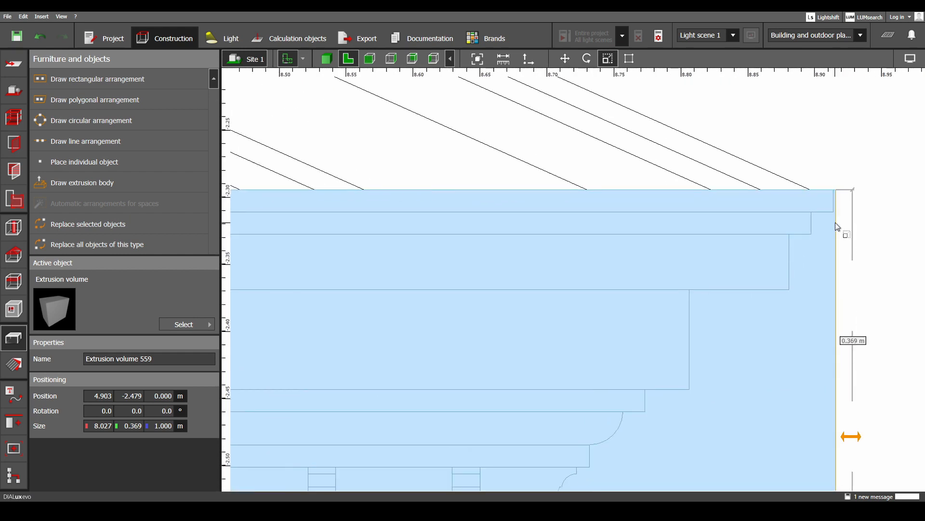
scroll(832, 221, up, 4)
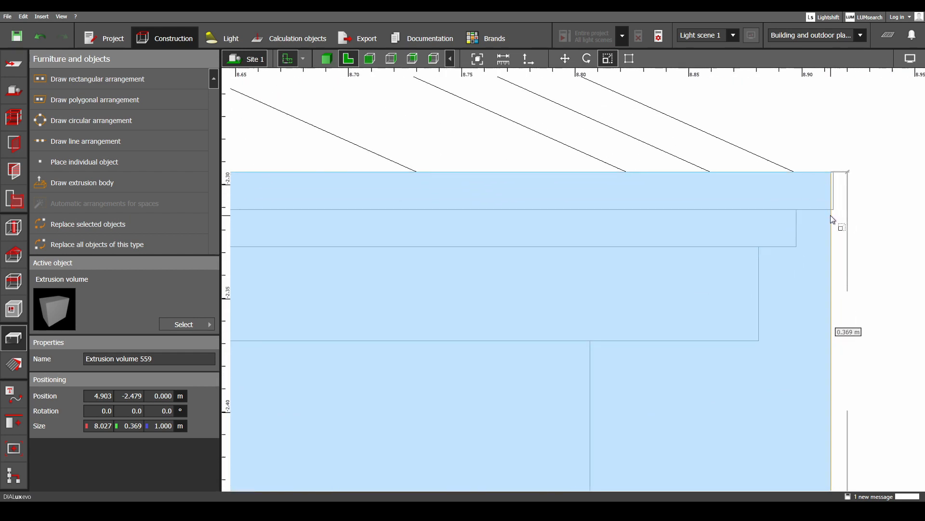
drag(830, 211, 835, 209)
scroll(834, 273, down, 12)
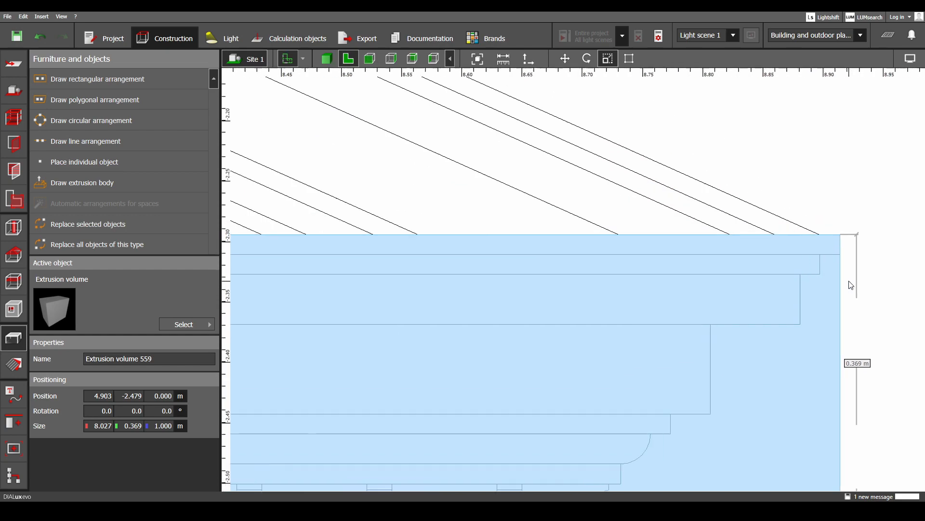
middle_drag(251, 324, 674, 333)
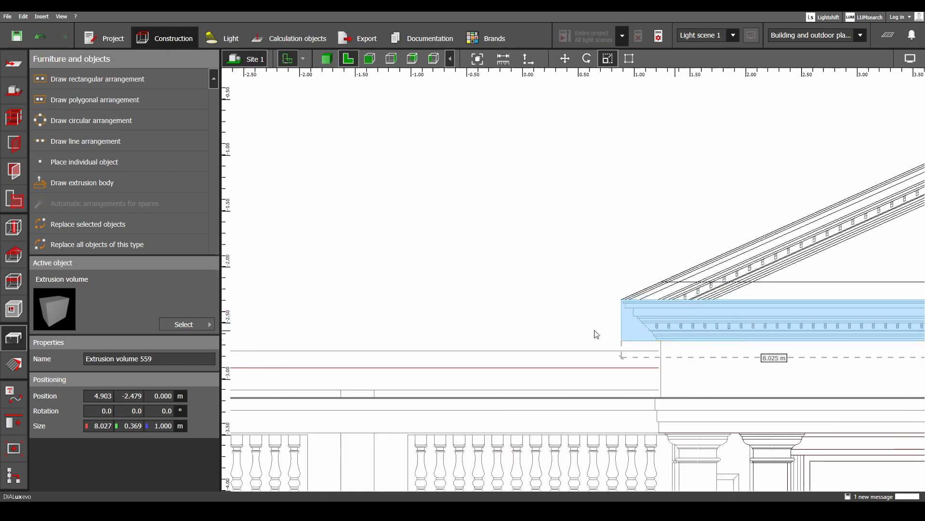
scroll(596, 332, up, 6)
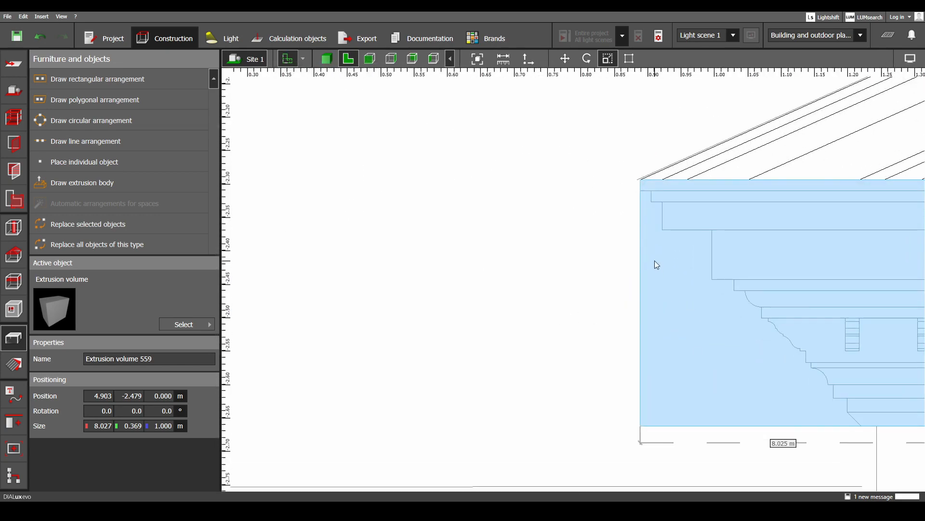
scroll(655, 265, down, 9)
scroll(723, 289, down, 2)
- Examine the side elevation to check how far the architrave mouldings extend compared with the pediment mouldings above
middle_drag(818, 310, 485, 314)
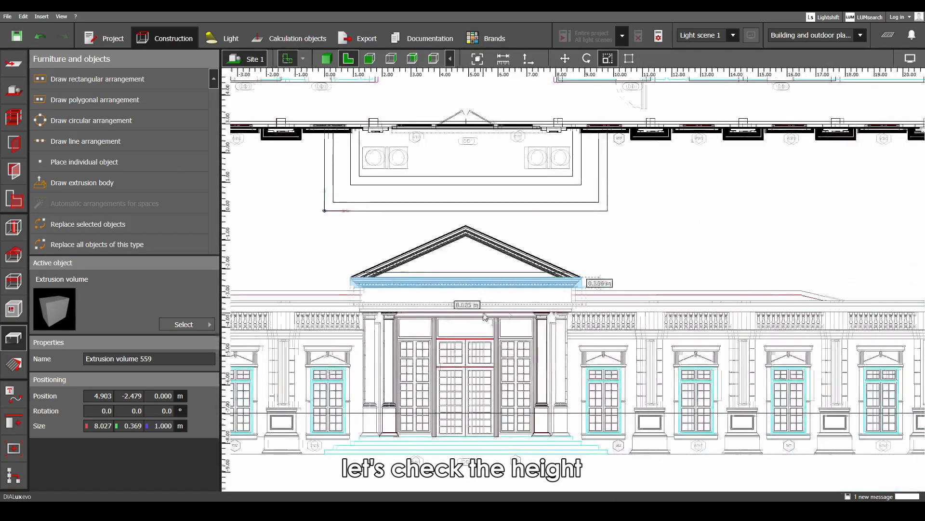
scroll(487, 314, down, 2)
middle_drag(716, 325, 514, 325)
middle_drag(838, 314, 537, 308)
scroll(554, 287, up, 2)
scroll(555, 290, up, 1)
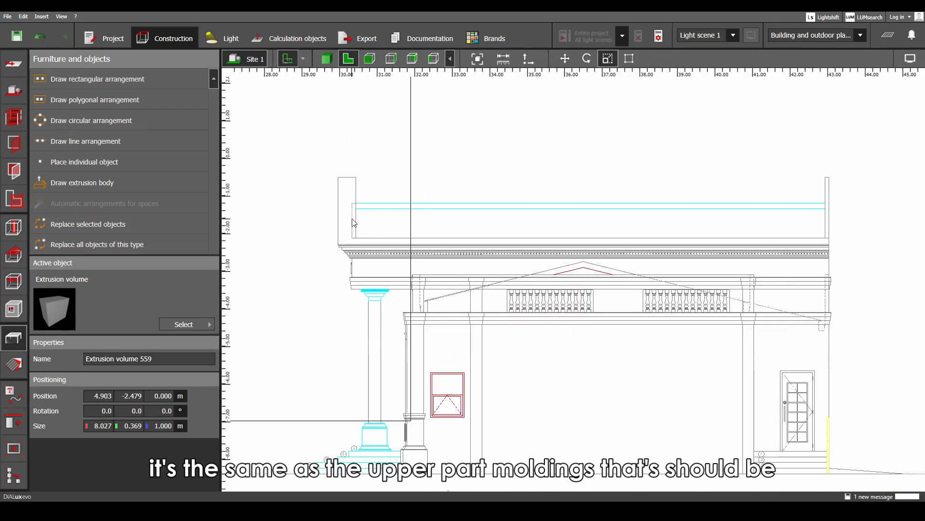
scroll(354, 223, down, 4)
middle_drag(374, 239, 707, 280)
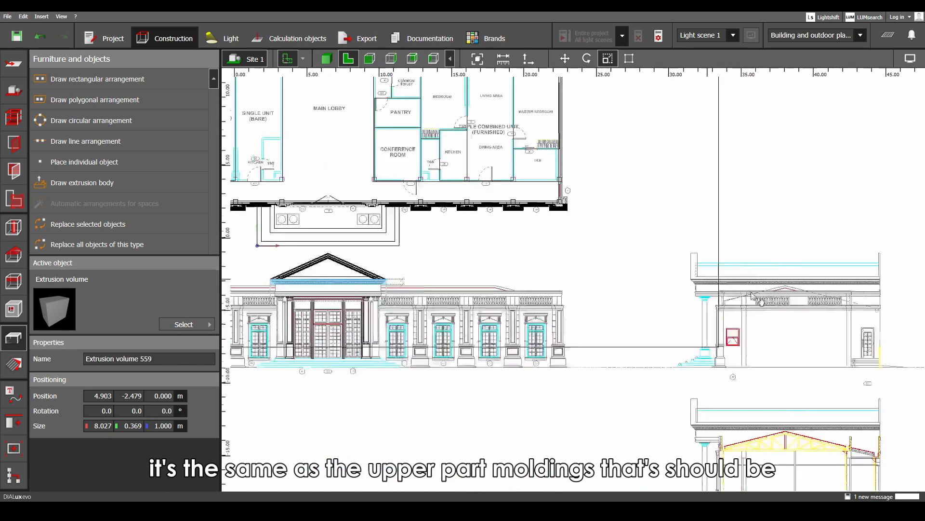
middle_drag(299, 271, 775, 323)
scroll(775, 323, up, 1)
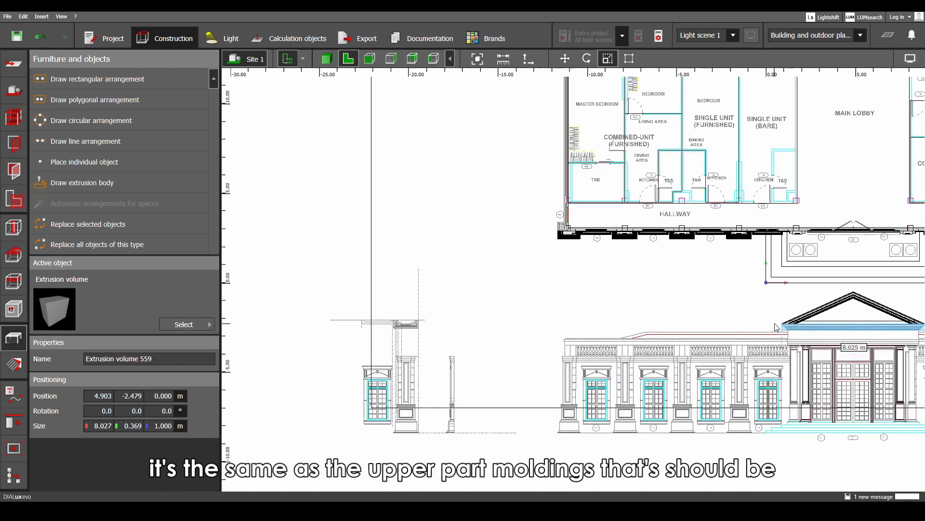
- Check the pediment body's height in the 3D view and set the architrave box to the same height, 13.088 m
click(335, 59)
right_drag(355, 209, 647, 212)
click(629, 199)
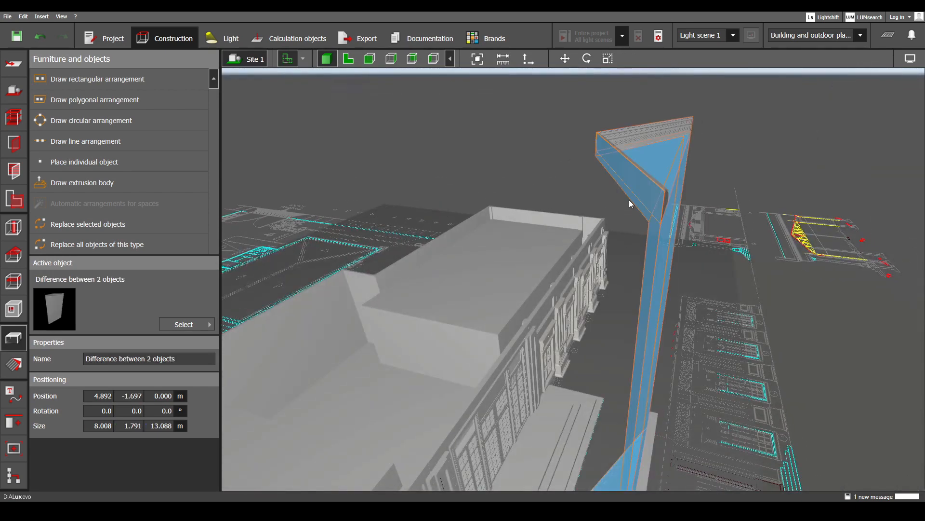
click(348, 59)
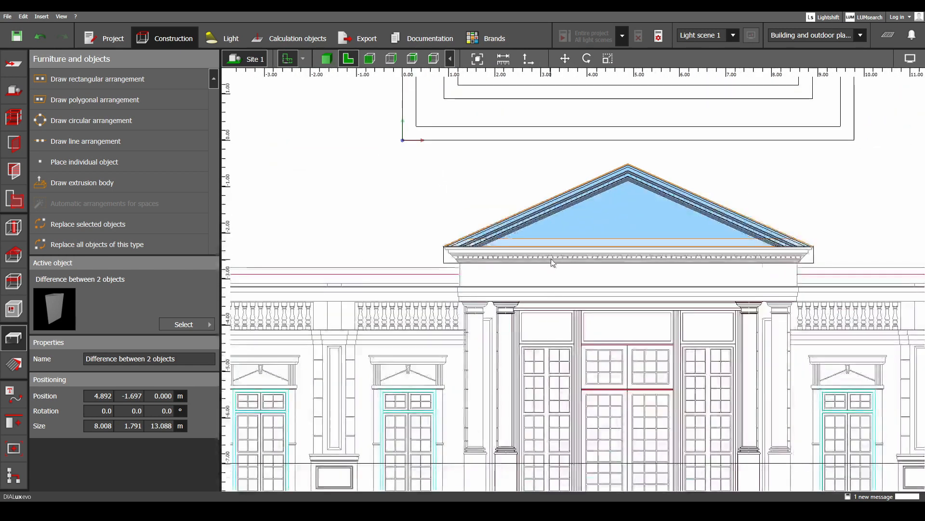
click(559, 265)
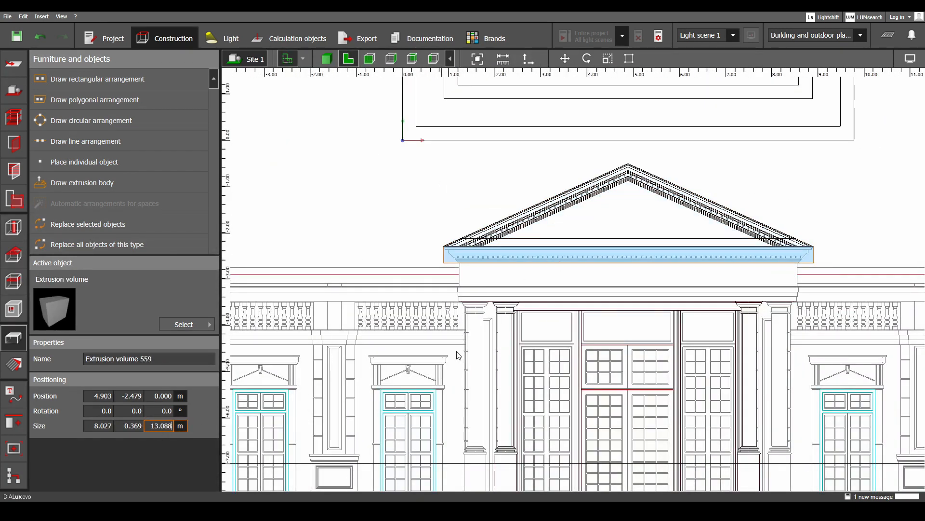
- Start an extrusion body and trace the cornice's upper left stepped profile, with drops of about 0.017, 0.041 and 0.075 m
scroll(455, 213, up, 6)
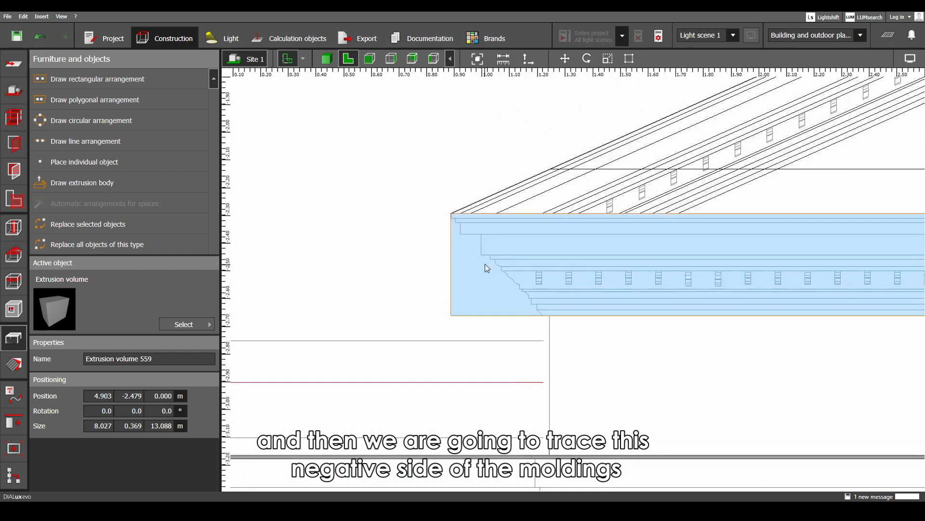
scroll(456, 215, up, 2)
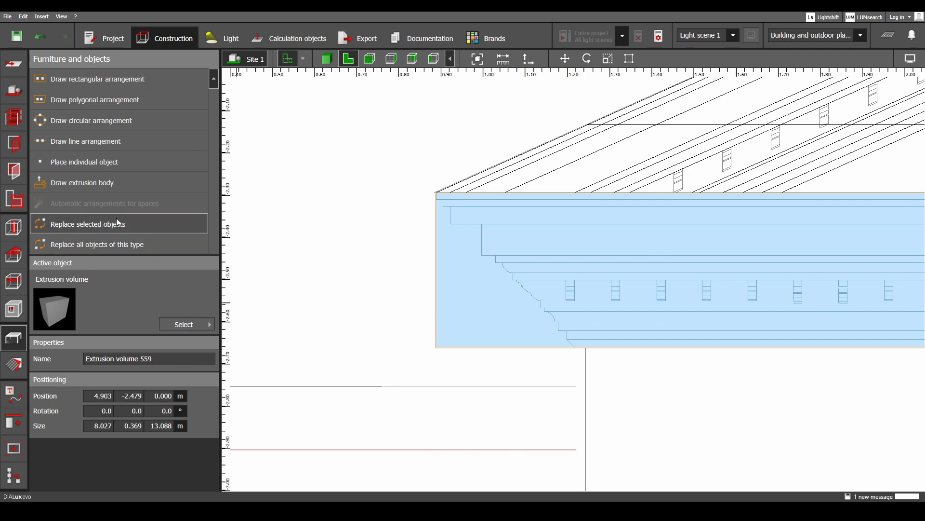
click(104, 186)
scroll(471, 248, up, 4)
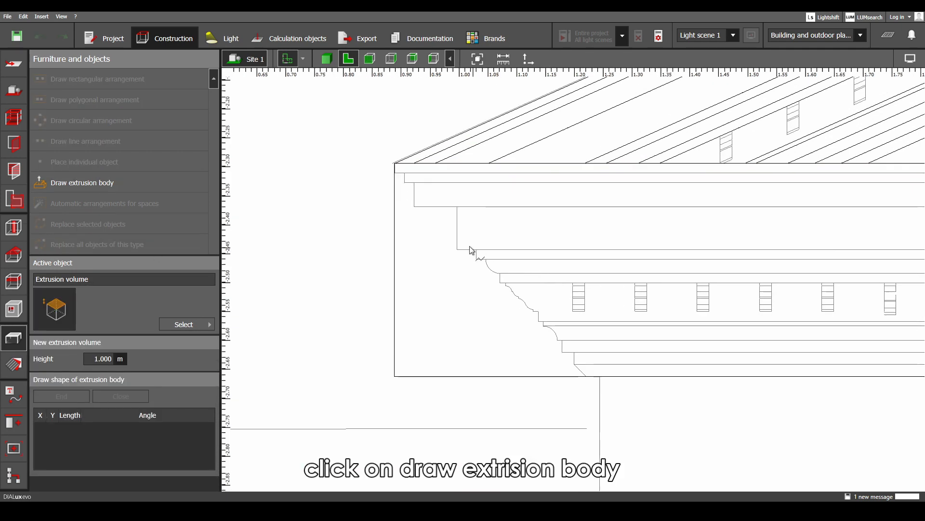
scroll(399, 168, up, 2)
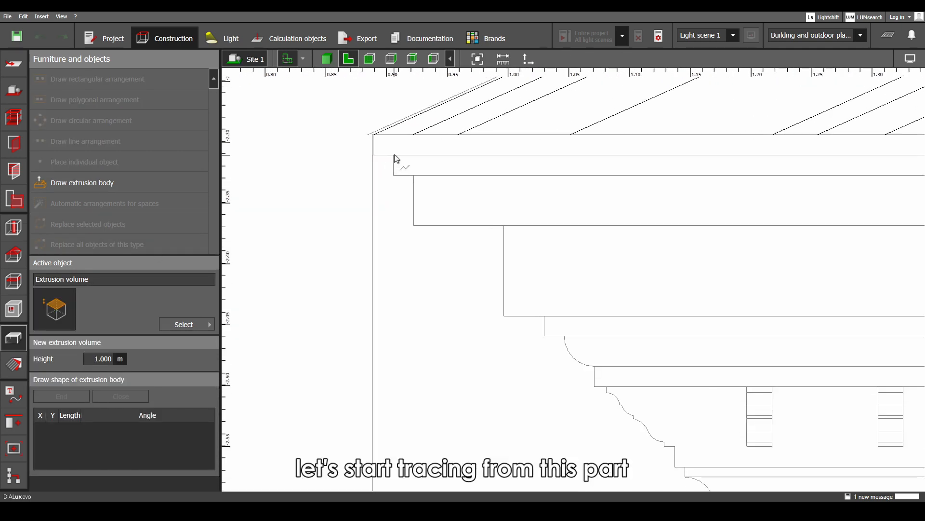
click(393, 168)
click(393, 180)
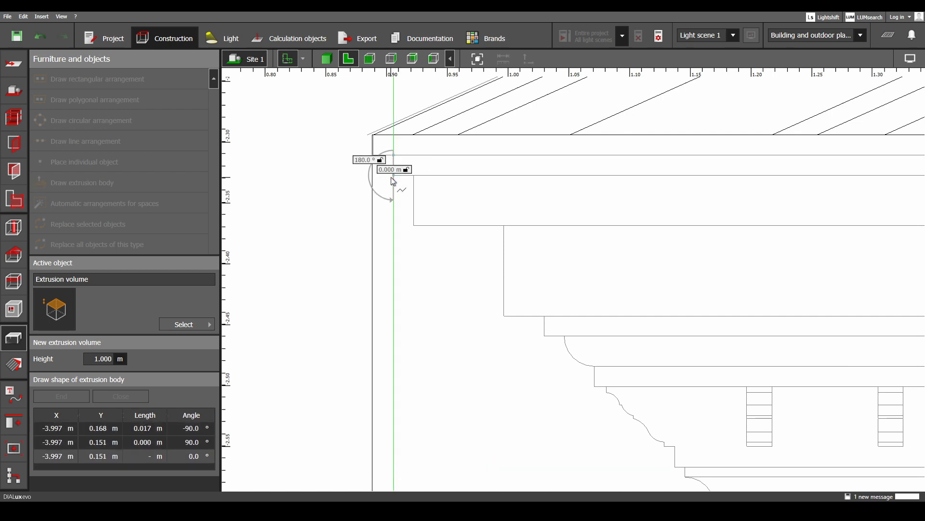
click(415, 176)
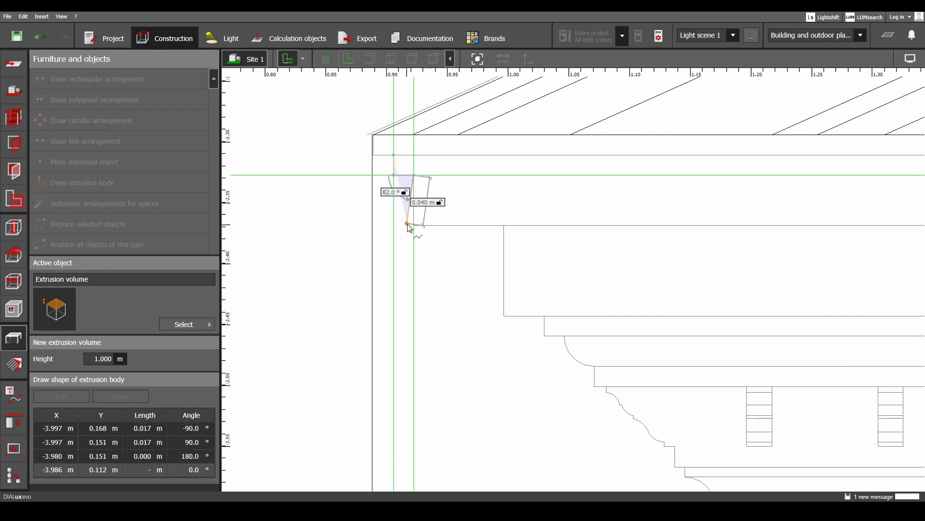
click(413, 225)
click(505, 225)
click(504, 316)
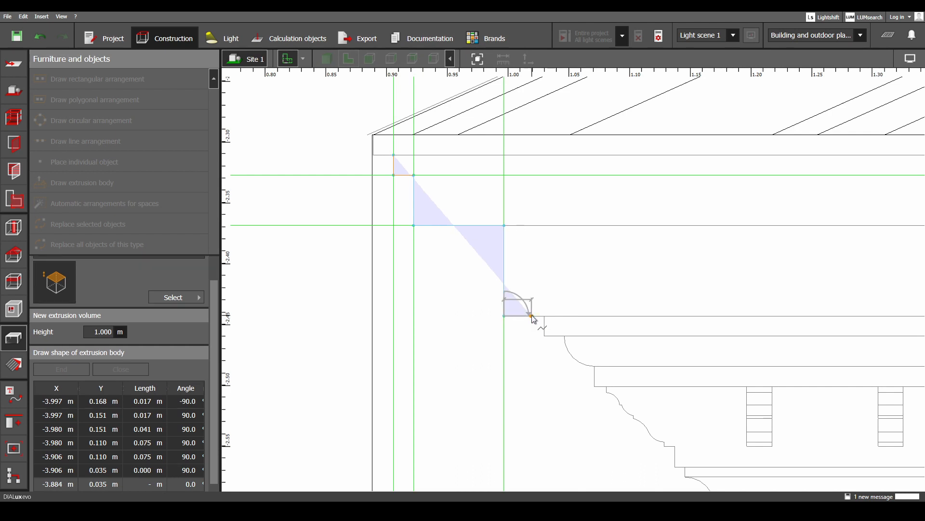
- Continue the outline around the small 0.017 m step and along the concave quarter-round moulding with short segments of about 0.013 m
click(544, 315)
click(545, 336)
click(565, 336)
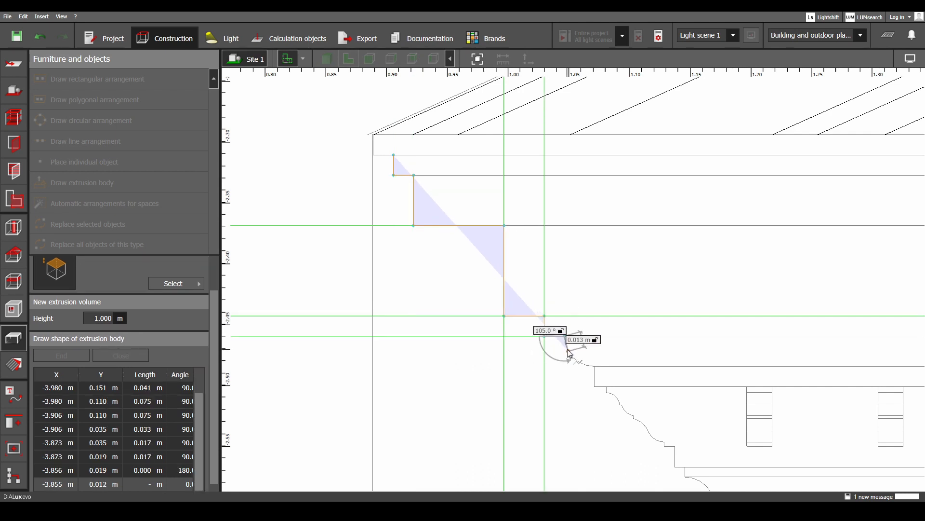
click(569, 351)
click(580, 362)
click(594, 366)
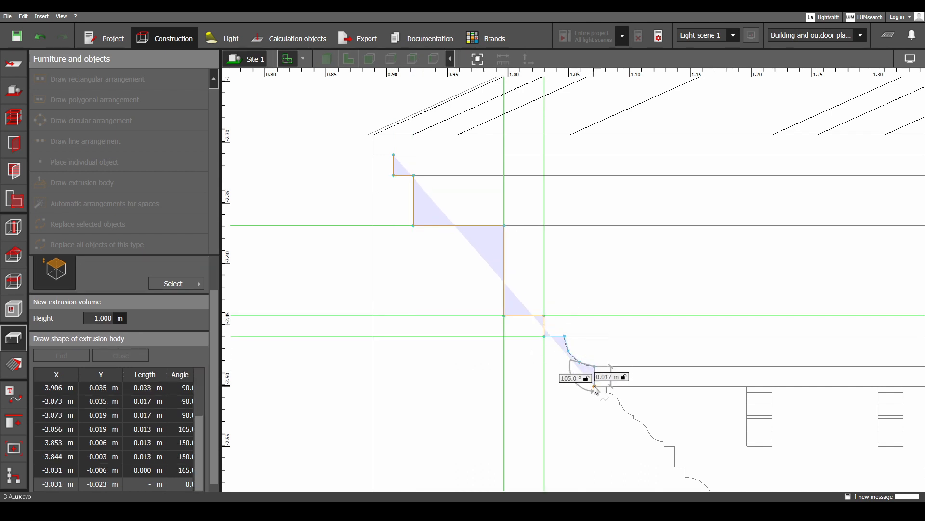
- Continue the outline down the 0.017 m drop, around the 0.010 by 0.005 m step and along the first small curved moulding
click(594, 387)
mouse_move(637, 392)
middle_down()
mouse_move(550, 302)
mouse_move(535, 265)
middle_up()
scroll(535, 266, up, 2)
click(493, 259)
click(492, 266)
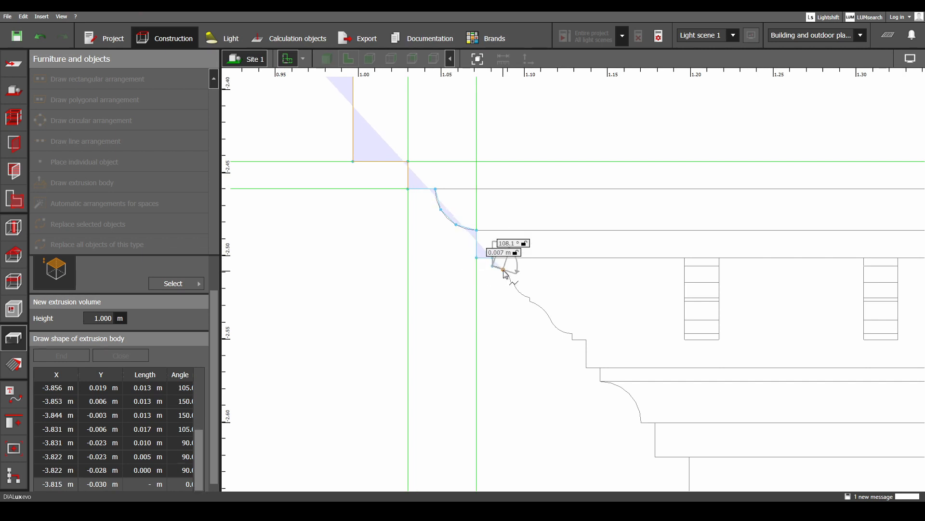
click(504, 270)
click(511, 282)
click(523, 296)
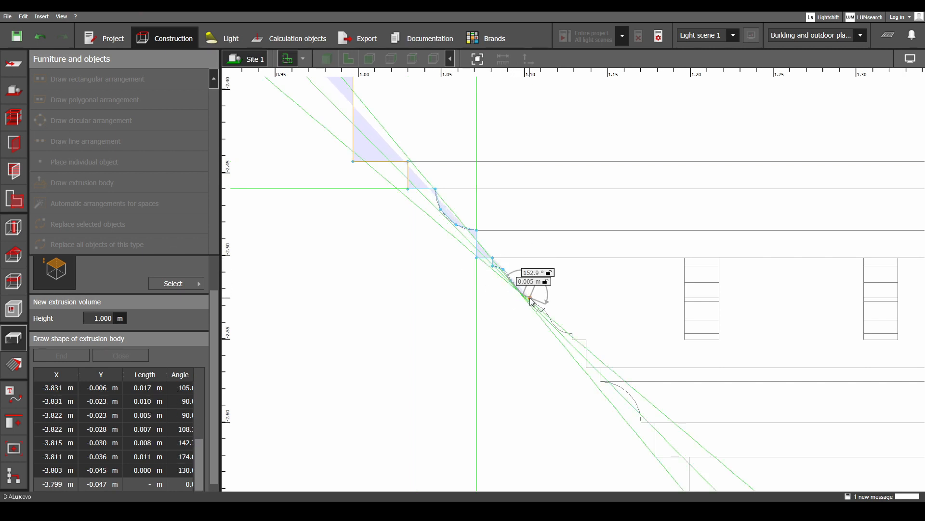
click(530, 300)
- Trace the 0.002 m drop and the S-curved moulding below it with short segments of about 0.004 to 0.009 m
scroll(532, 301, up, 2)
click(515, 291)
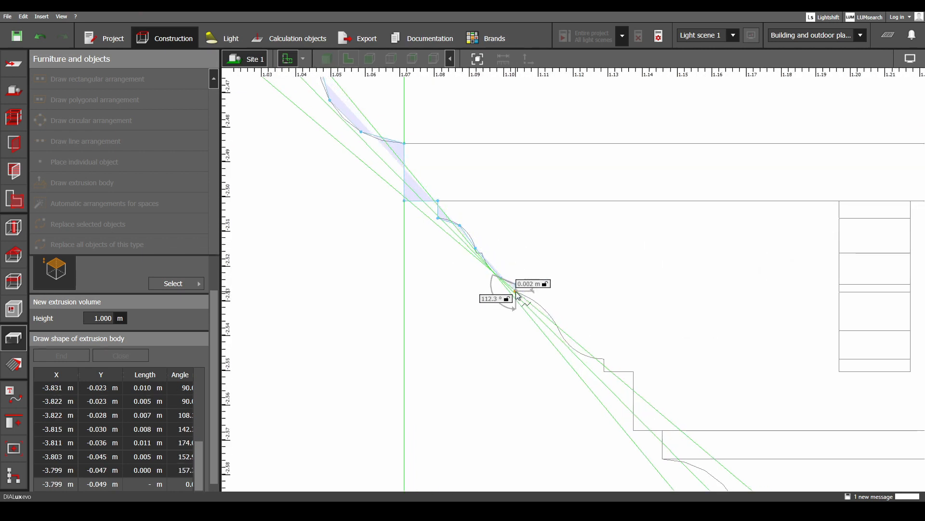
click(529, 298)
click(552, 319)
click(566, 338)
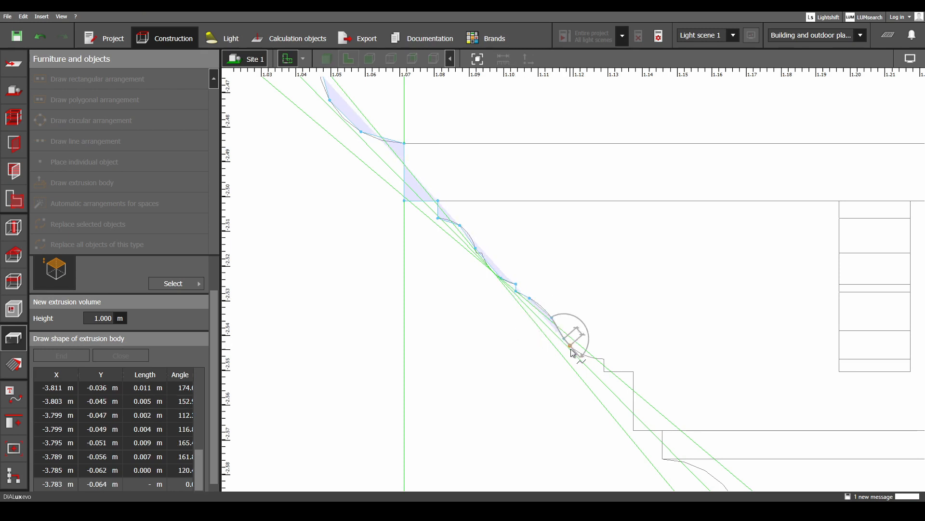
click(581, 354)
click(605, 359)
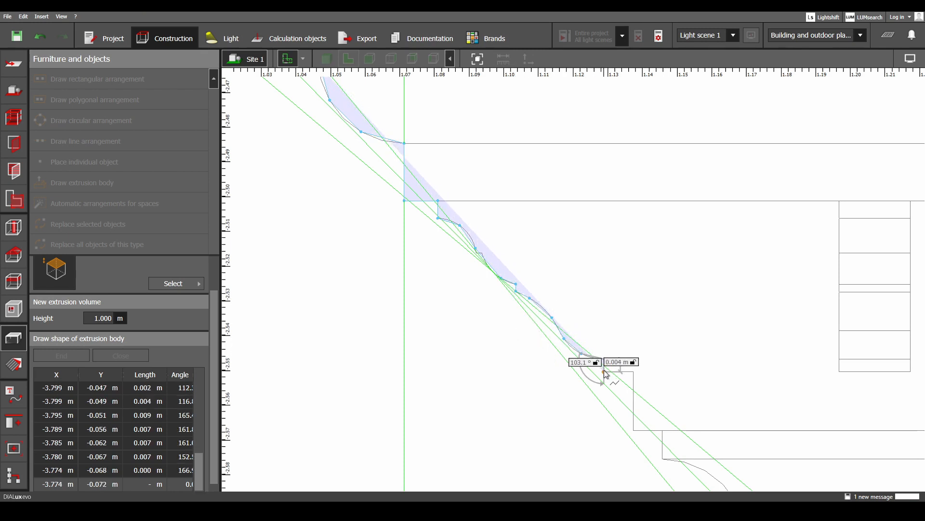
- Trace the stepped profile below the S-curve, with drops of about 0.004, 0.017 and 0.008 m
click(604, 371)
click(633, 371)
click(416, 172)
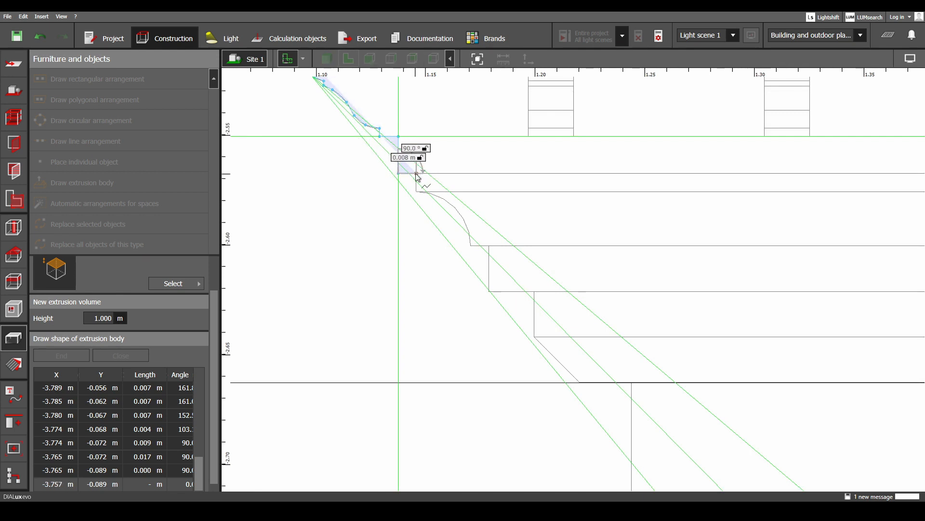
click(417, 191)
- Trace the convex quarter-round moulding with segments of about 0.010 m and add the 0.008 m ledge beneath it
click(437, 196)
click(454, 207)
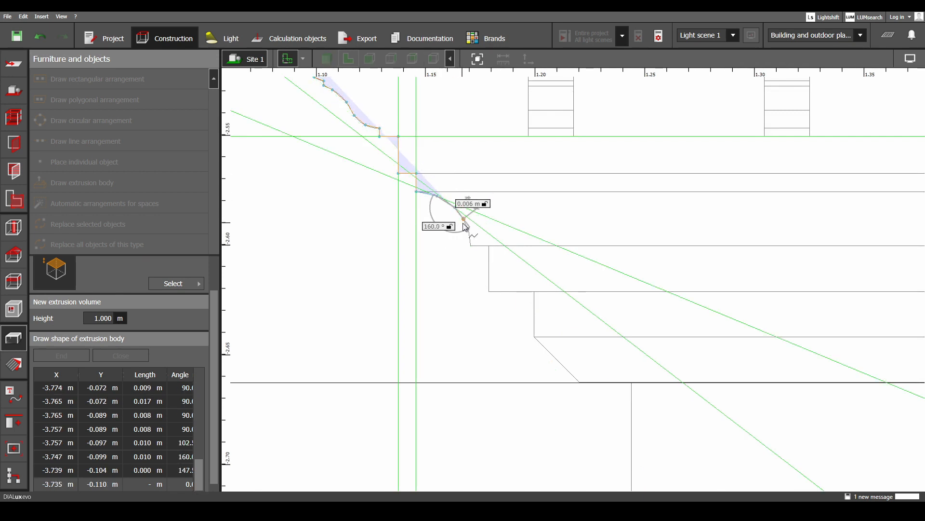
click(466, 226)
click(471, 246)
click(489, 246)
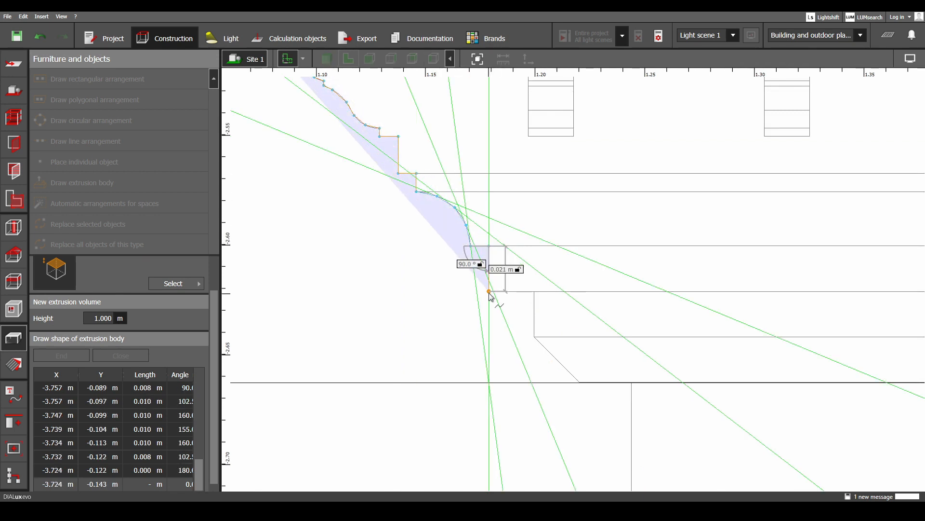
- Trace the lower 0.021 m steps and the 0.030 m diagonal chamfer, and extend the outline about 0.030 m below the architrave's base line
click(489, 292)
click(534, 291)
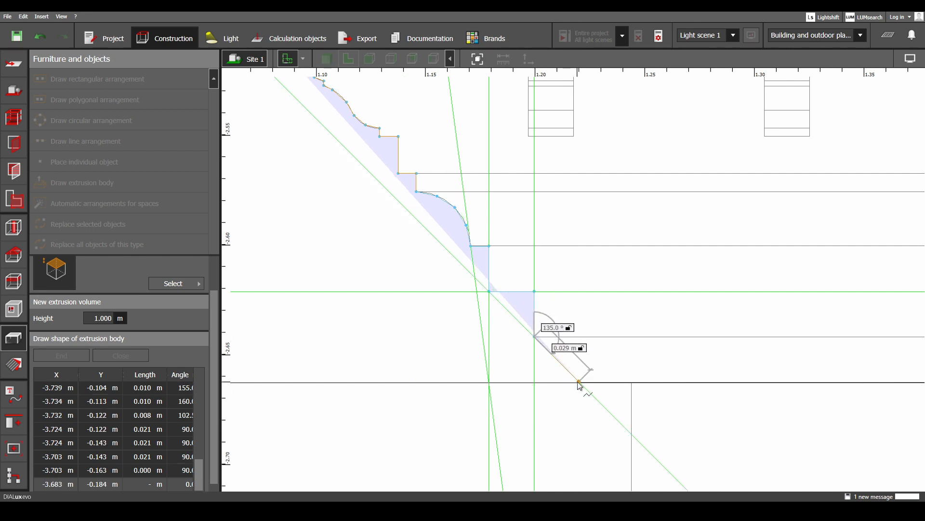
scroll(582, 390, down, 4)
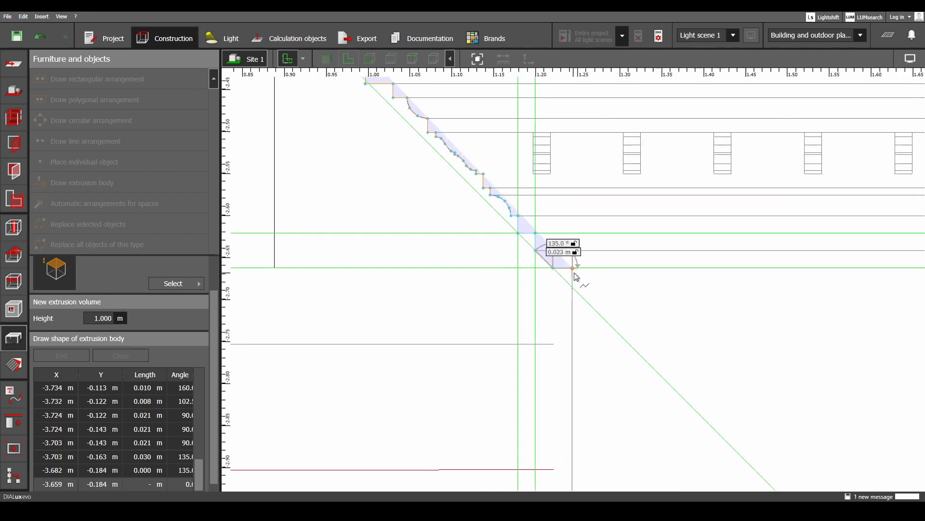
click(561, 285)
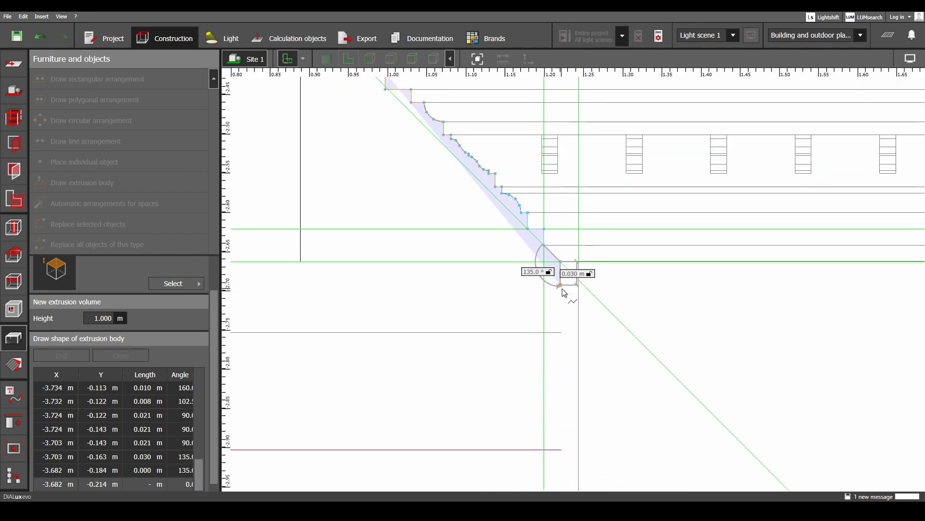
- Run the outline about 0.330 m back to the architrave's left edge and 0.382 m up to the profile's top level, and close the polygon
click(562, 309)
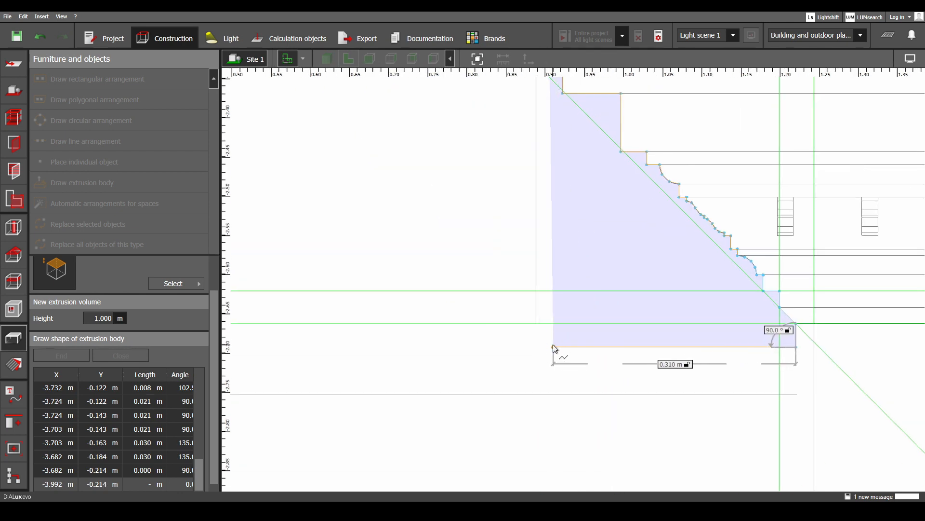
scroll(544, 345, down, 3)
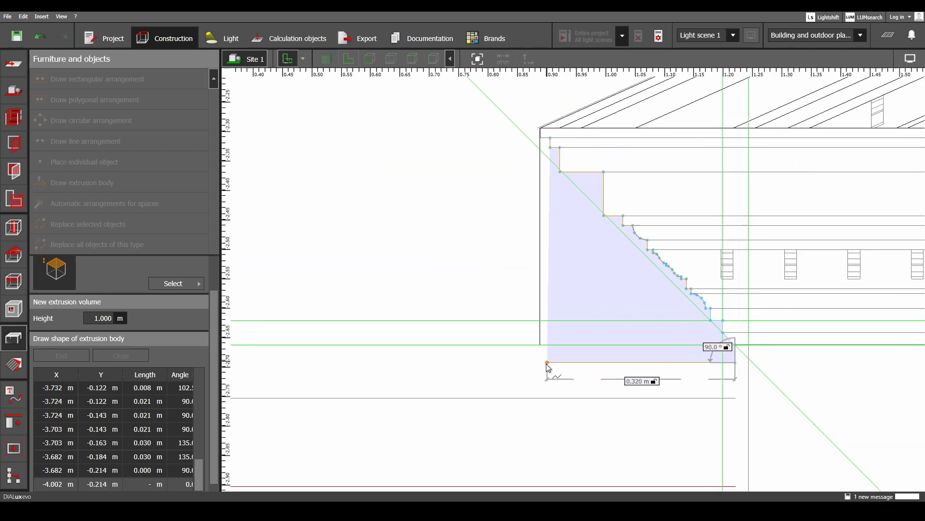
scroll(547, 366, up, 3)
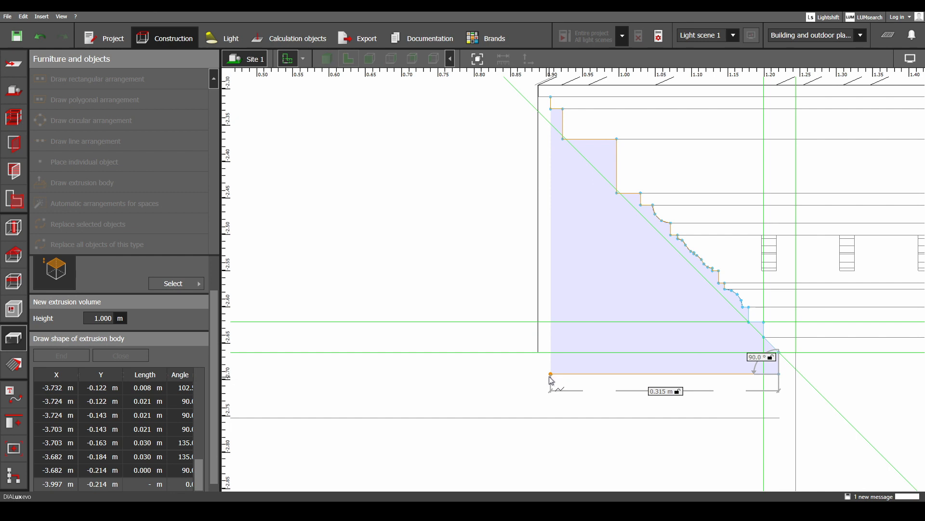
click(540, 377)
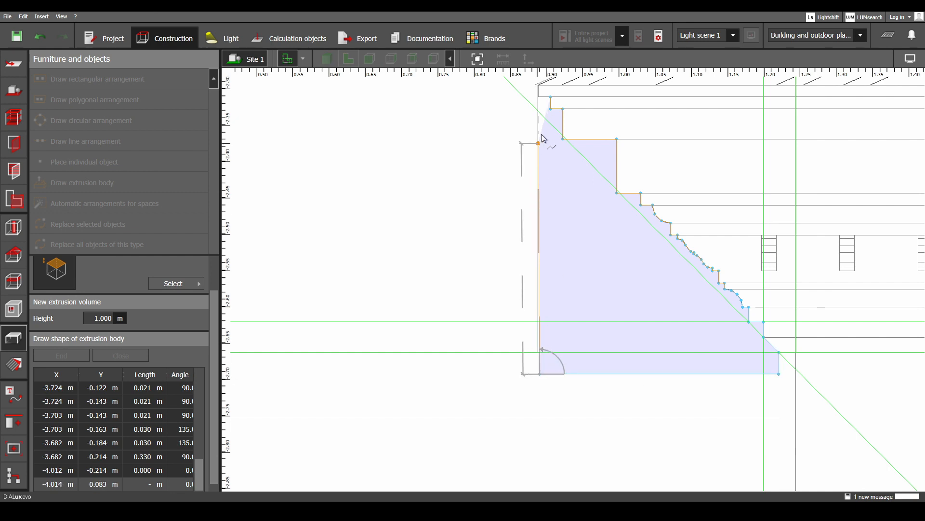
scroll(539, 100, up, 5)
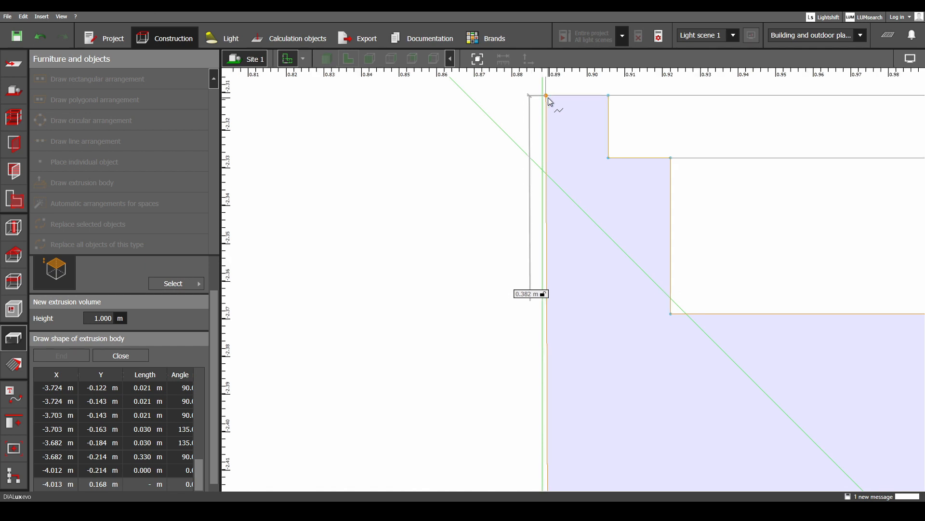
right_click(548, 95)
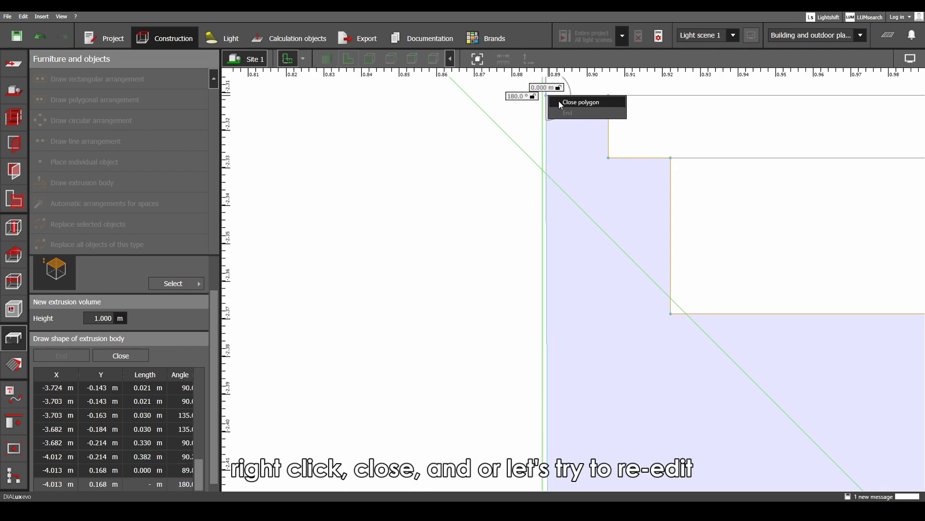
click(561, 100)
- Edit the profile body's polygon, shifting its lower left corner to X 0.889 m to straighten the left edge
scroll(562, 172, down, 4)
scroll(596, 292, up, 4)
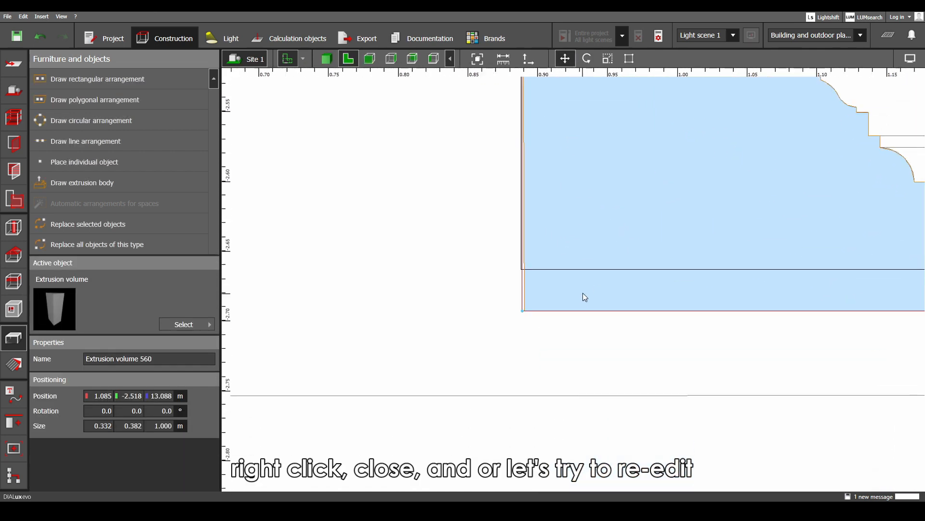
right_click(581, 294)
click(609, 333)
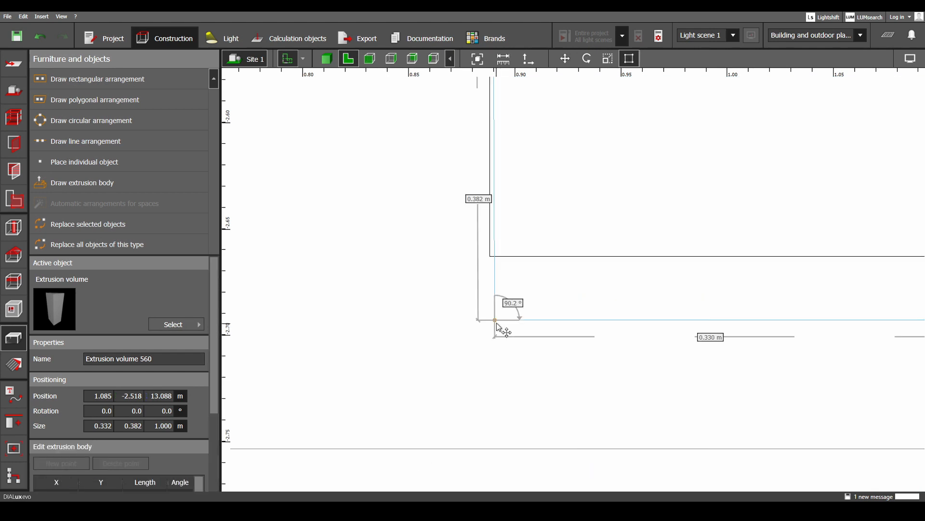
scroll(549, 331, down, 4)
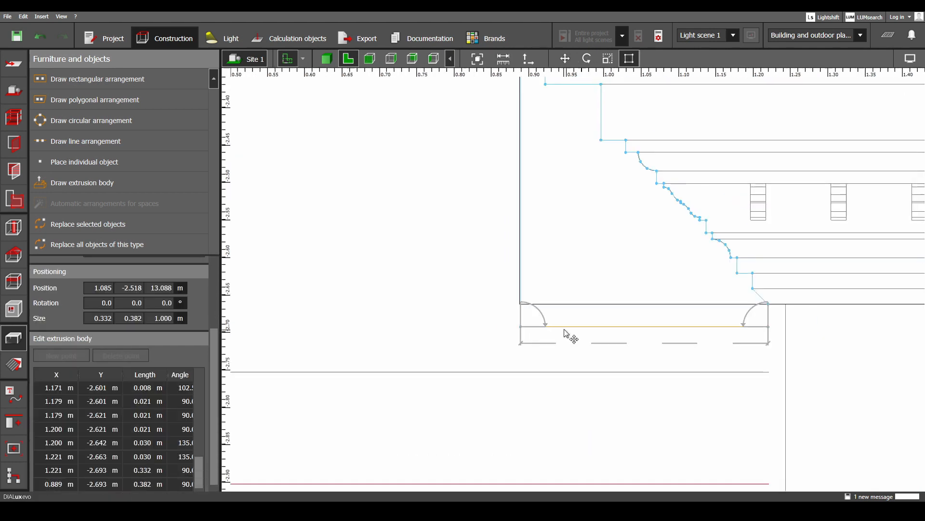
key(Escape)
scroll(523, 319, up, 4)
- Scale the rectangular architrave box so its left edge lines up with the profile body's left edge
click(513, 311)
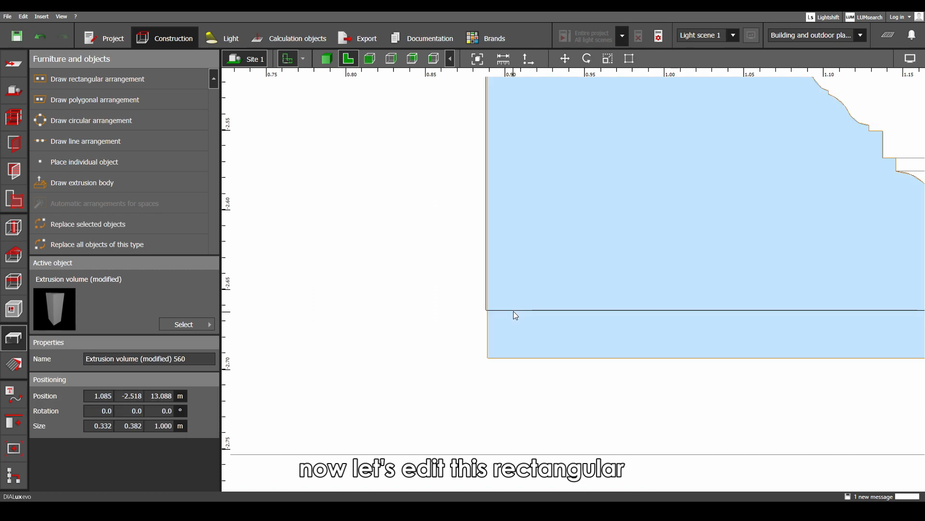
scroll(487, 303, up, 3)
right_click(489, 304)
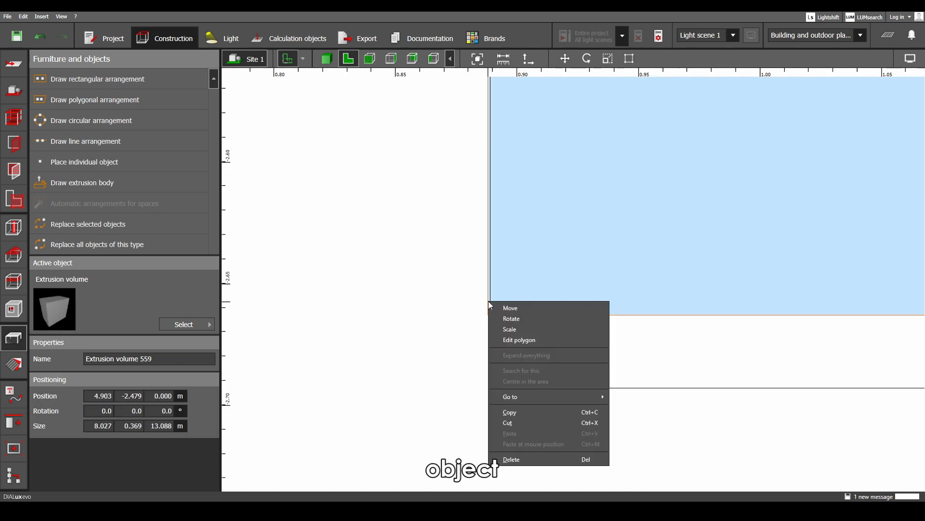
click(519, 330)
scroll(548, 244, down, 2)
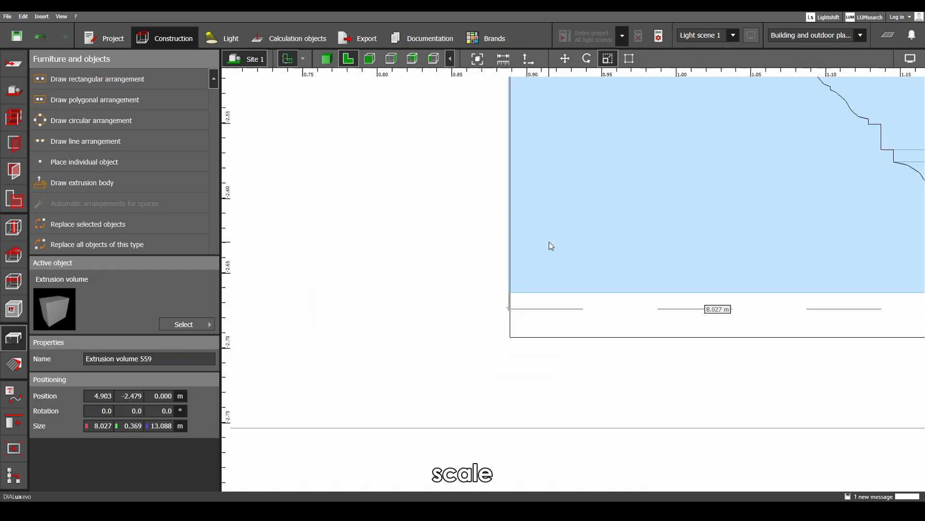
scroll(515, 250, up, 5)
scroll(490, 219, up, 1)
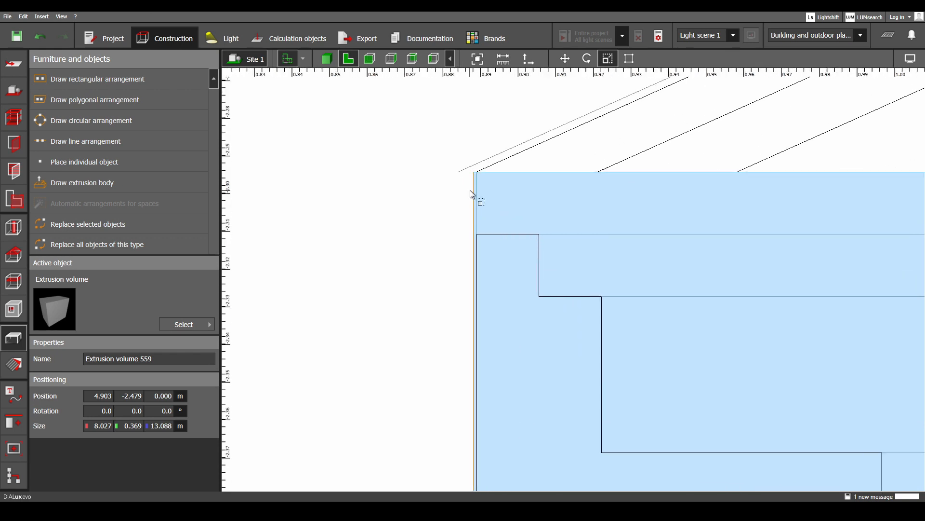
drag(478, 190, 478, 189)
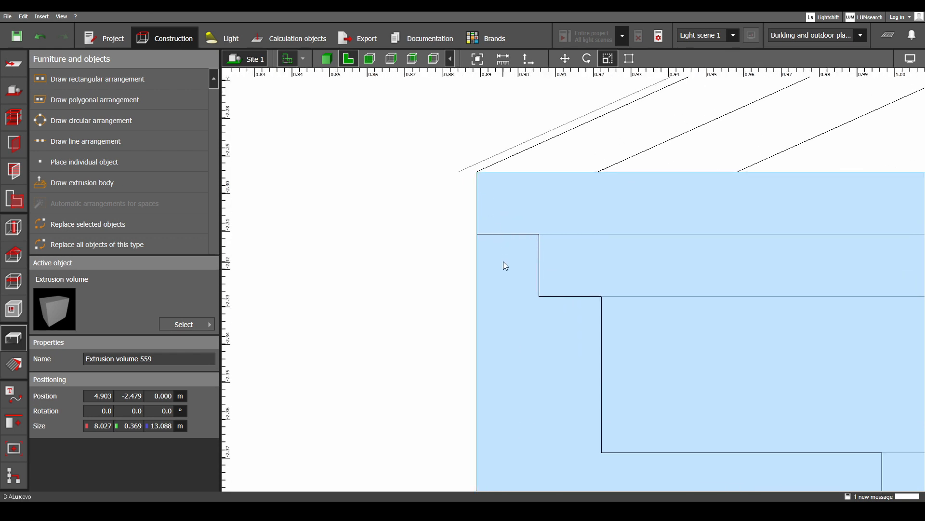
key(Escape)
- Set the moulding profile body's height to 15 m and its Z position to 0
click(505, 256)
scroll(506, 256, down, 2)
scroll(505, 257, down, 8)
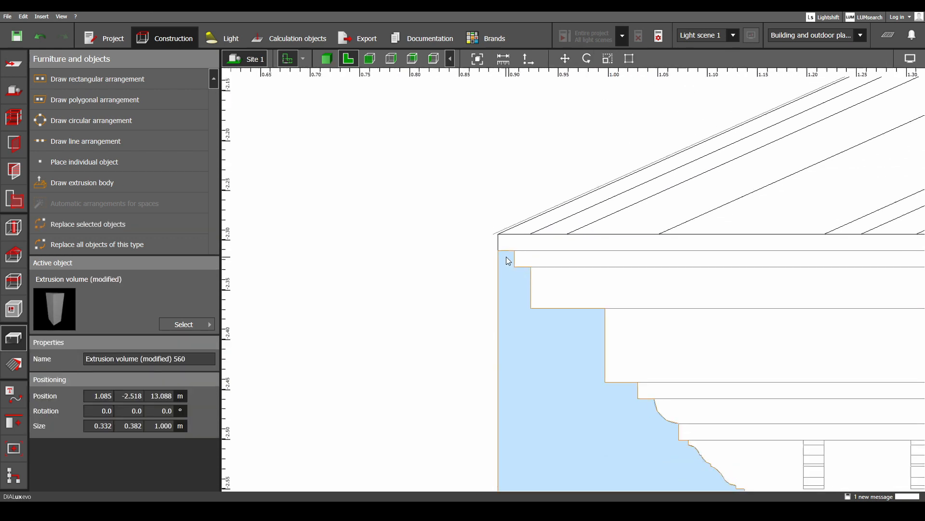
scroll(500, 269, up, 2)
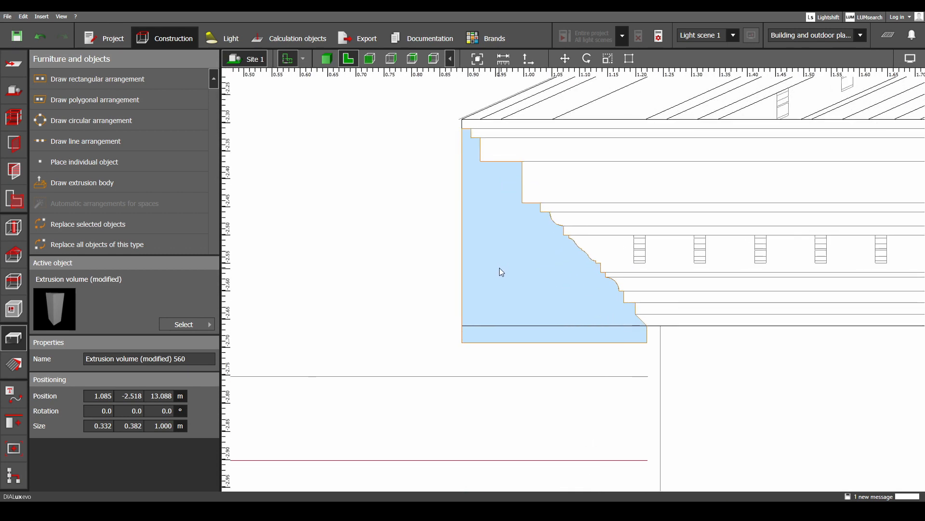
click(330, 63)
middle_drag(557, 279, 520, 242)
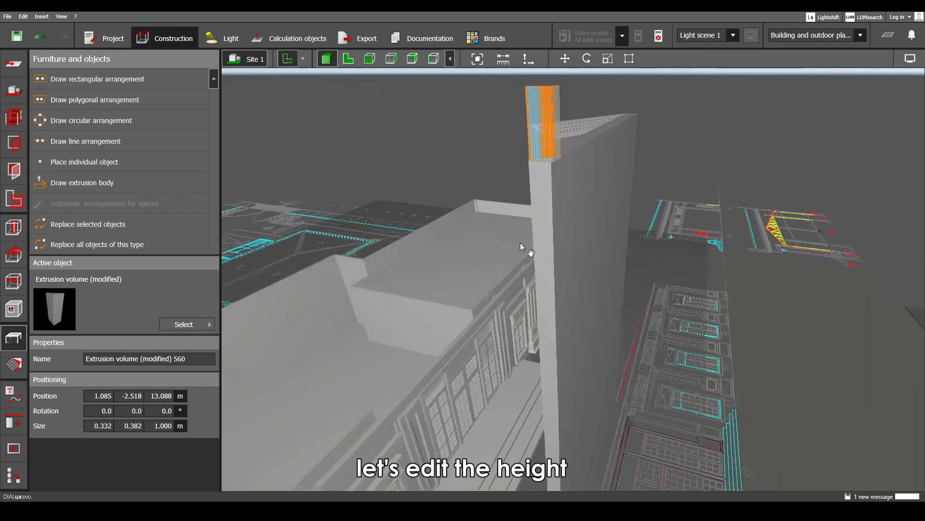
scroll(554, 268, down, 4)
middle_drag(554, 268, 512, 230)
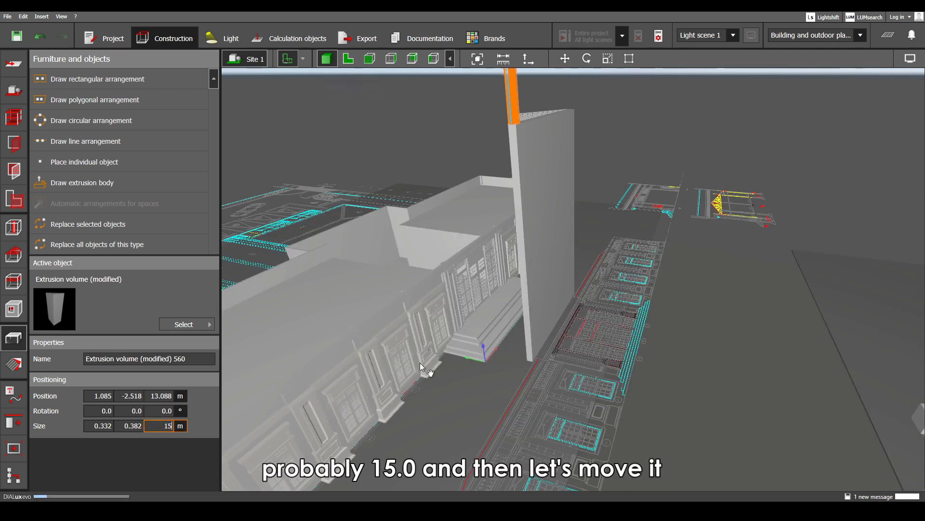
click(160, 396)
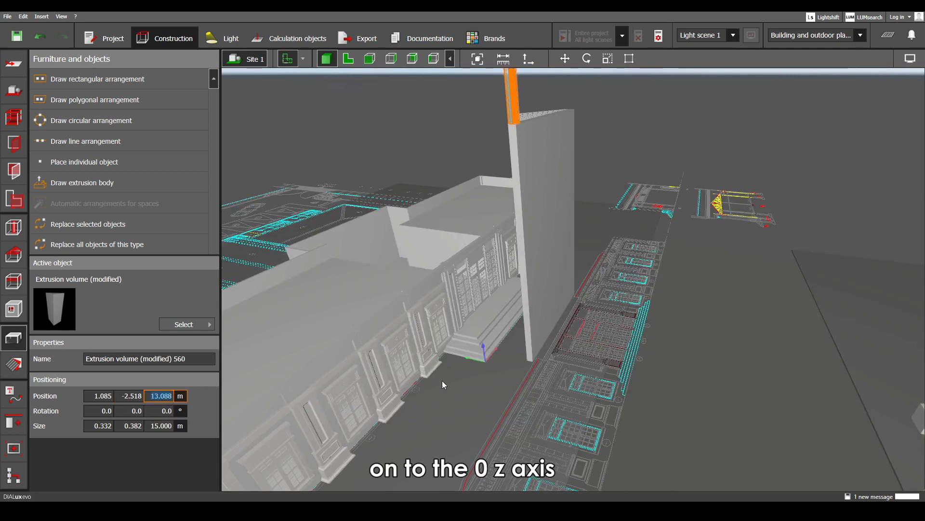
text(0)
key(Return)
- Move the profile body down to a Z position of -0.500 m and return to the plan view of the whole pediment
right_drag(472, 395, 516, 327)
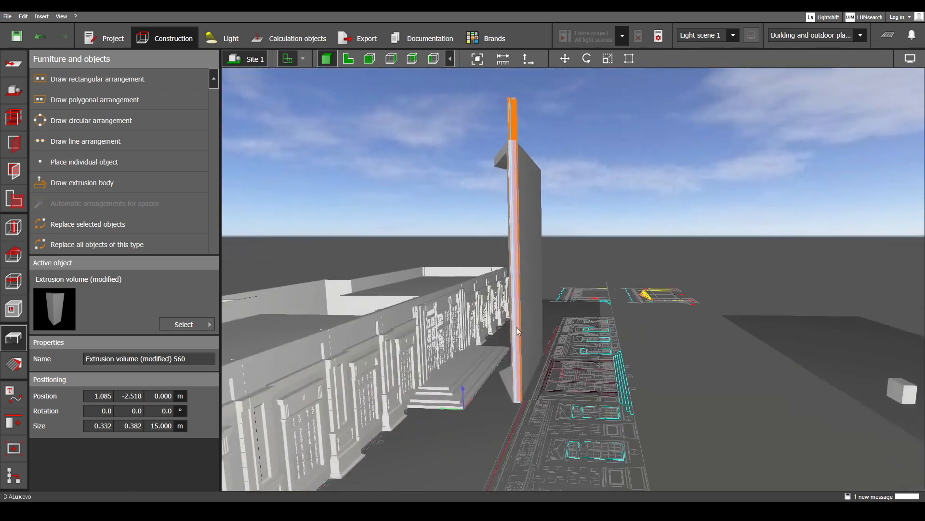
right_click(514, 120)
click(530, 127)
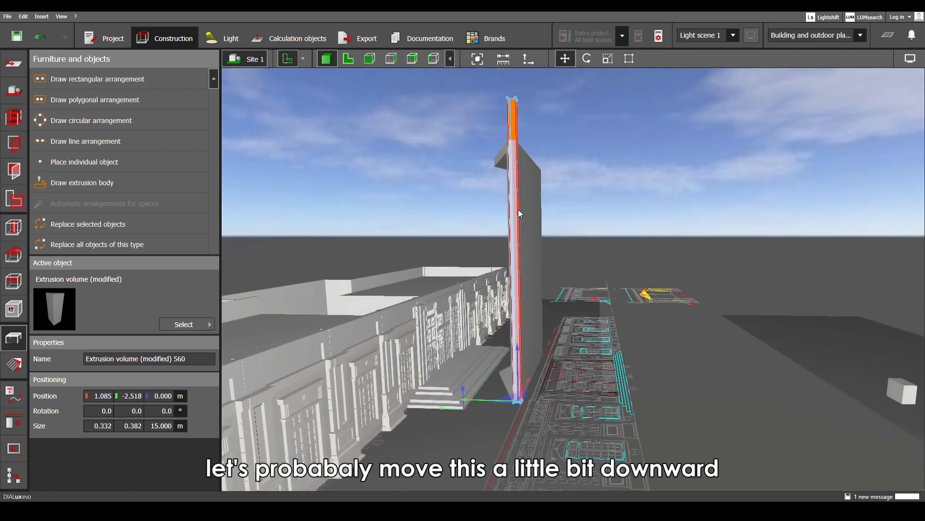
scroll(519, 209, up, 2)
drag(518, 387, 519, 397)
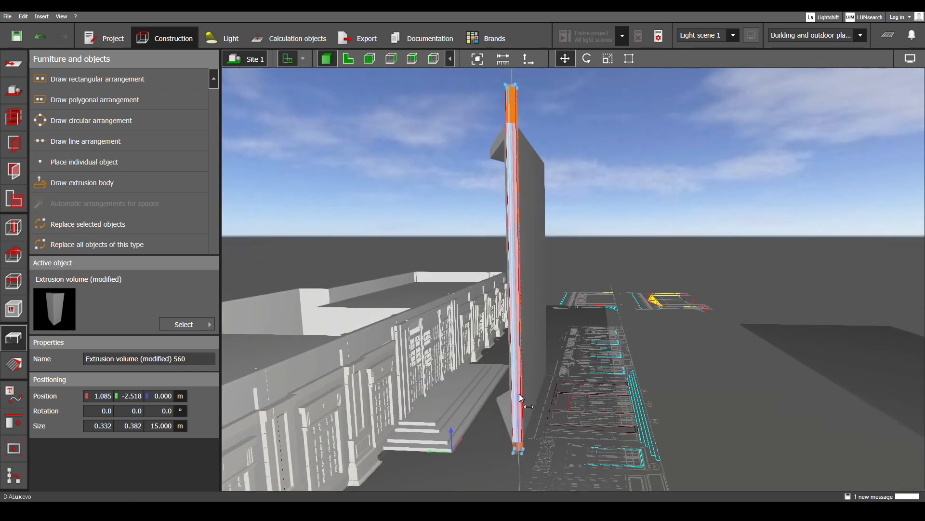
right_drag(575, 175, 548, 323)
scroll(513, 281, up, 3)
right_drag(514, 284, 432, 110)
click(354, 62)
scroll(542, 316, down, 6)
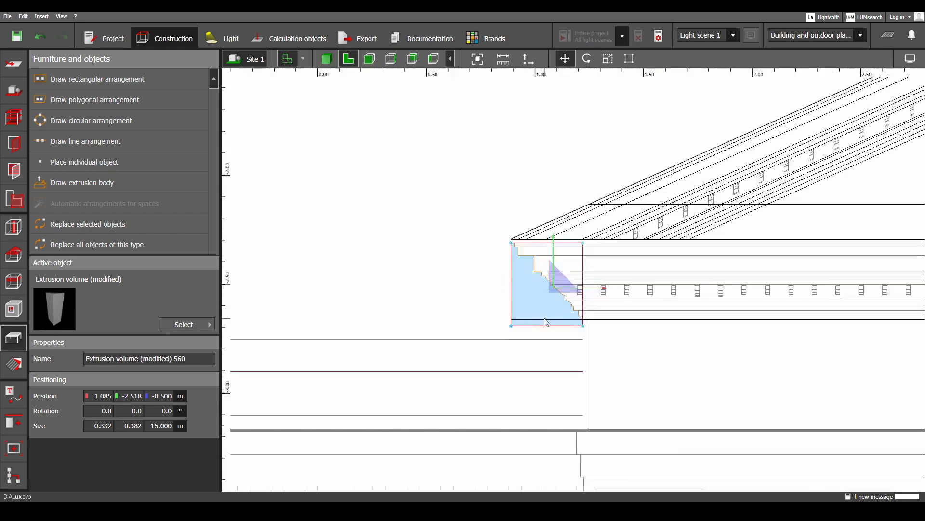
middle_drag(580, 330, 452, 324)
scroll(453, 324, up, 2)
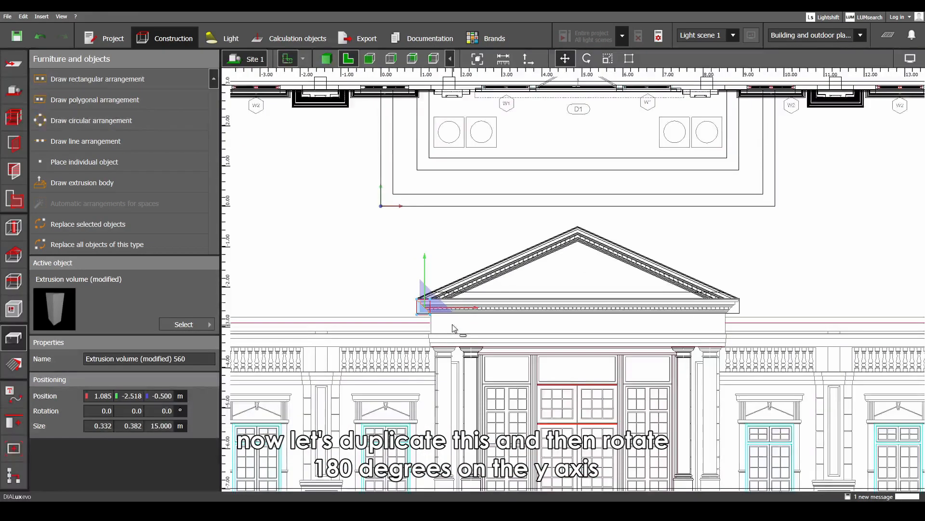
- Duplicate the moulding profile body and rotate the copy 180° about the Y axis
key(ctrl+d)
key(Return)
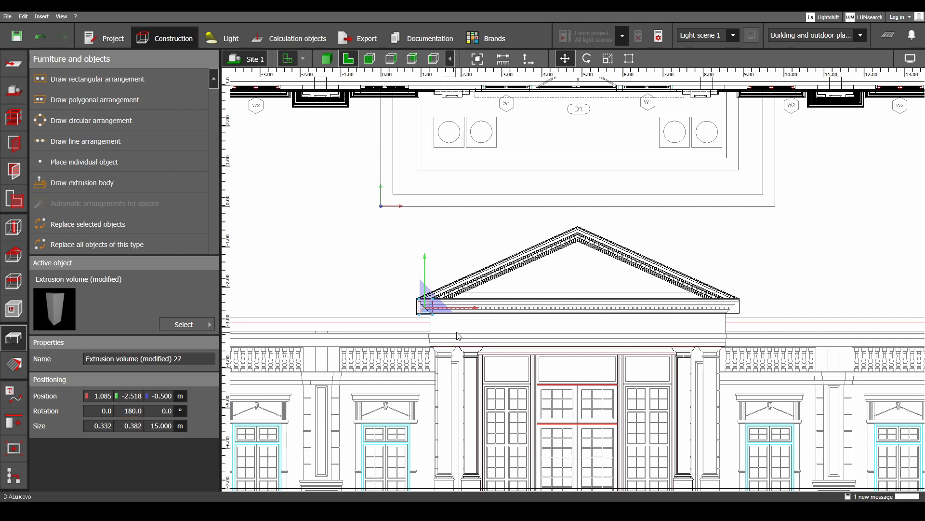
- Move the mirrored profile body to the right end of the architrave at X 8.718 m, keeping its height alignment
scroll(456, 333, up, 5)
middle_drag(447, 305, 365, 305)
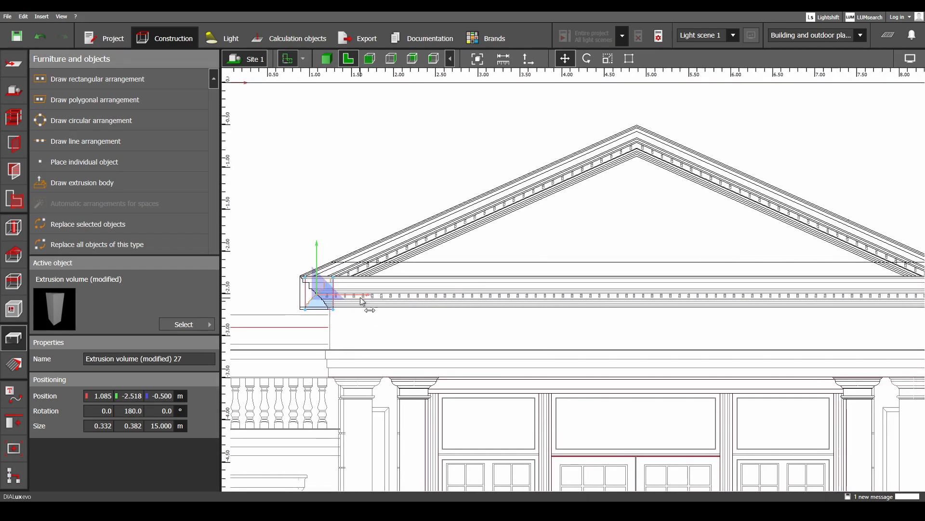
drag(372, 305, 758, 312)
middle_drag(727, 313, 425, 316)
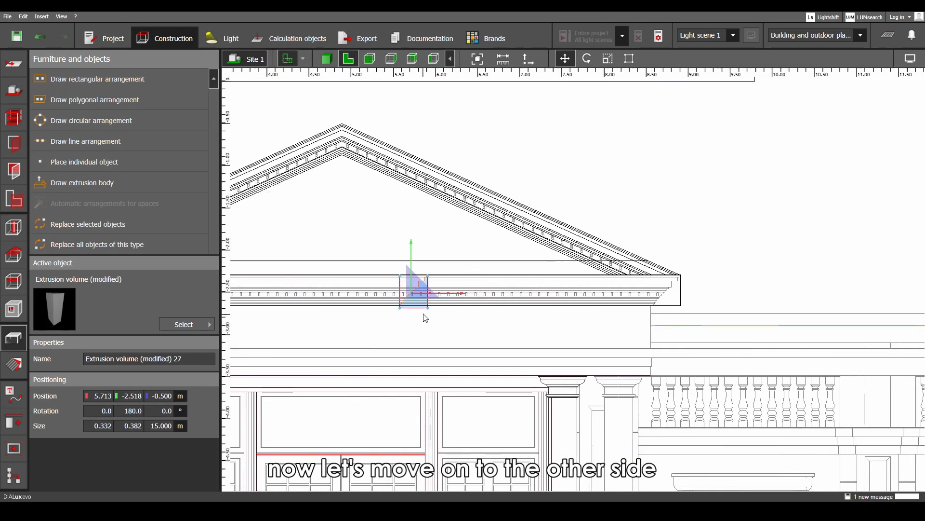
scroll(429, 311, up, 3)
drag(439, 289, 911, 317)
middle_drag(866, 340, 688, 308)
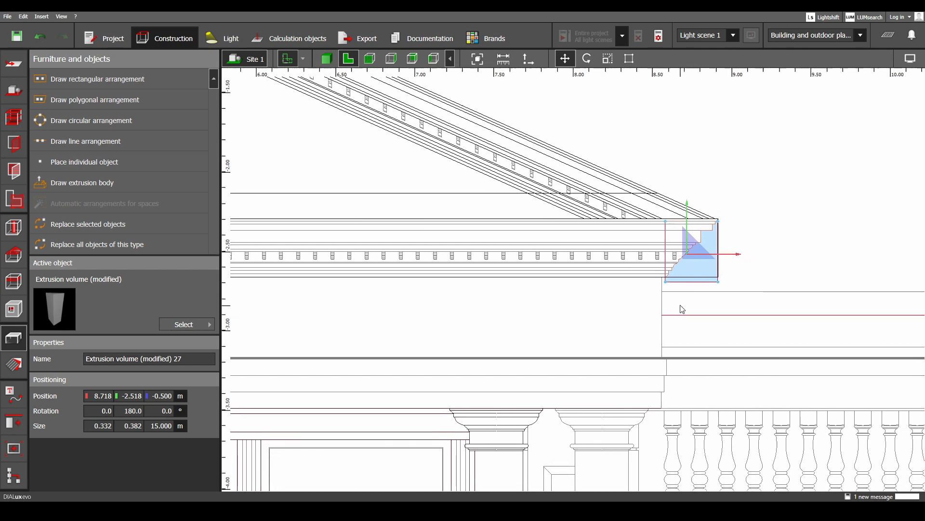
- Scale the rectangular architrave box so its right edge lines up with the mirrored profile body's right edge
scroll(705, 286, up, 5)
scroll(705, 268, up, 4)
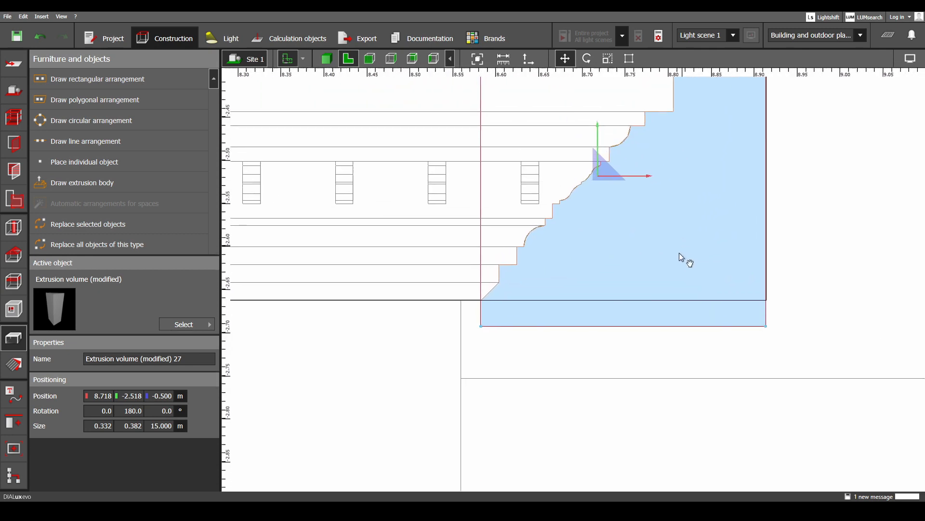
middle_drag(682, 259, 580, 433)
scroll(675, 249, up, 4)
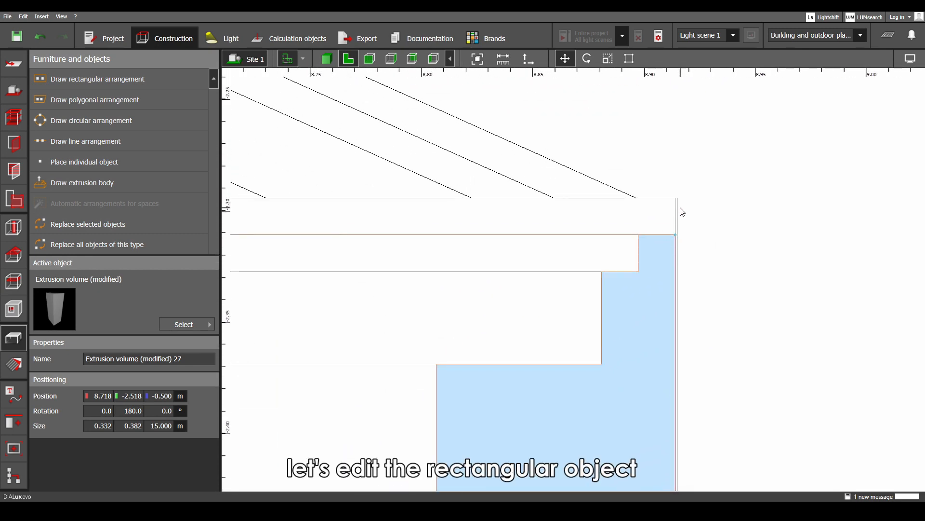
right_click(670, 209)
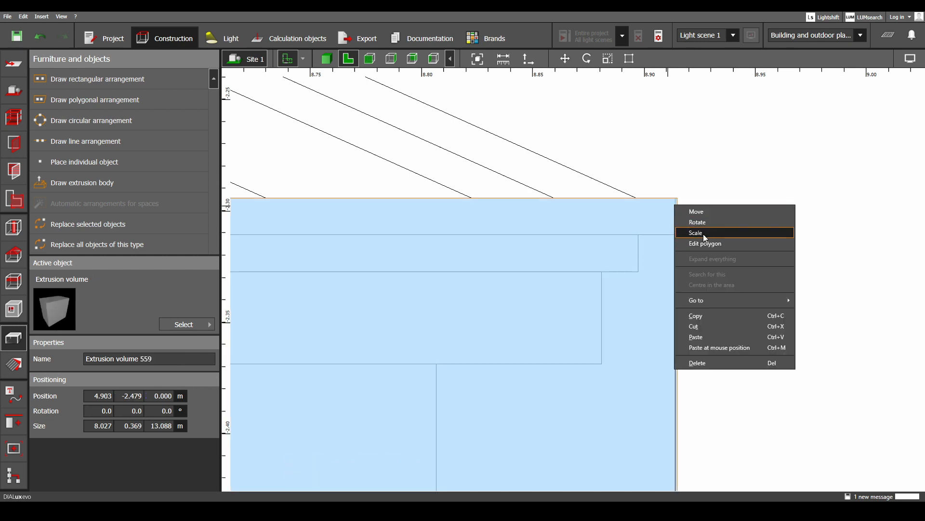
click(704, 233)
drag(677, 235, 674, 235)
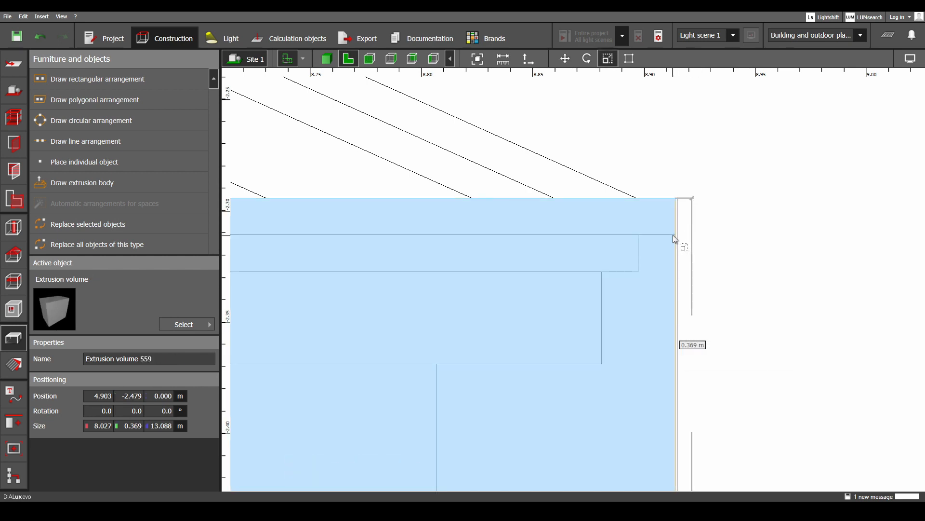
click(700, 269)
click(663, 294)
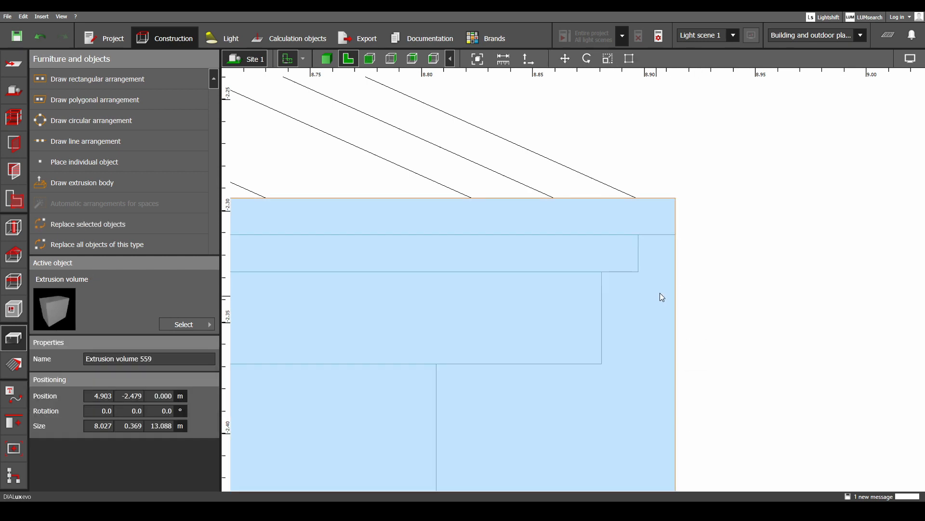
- Duplicate the right-end profile body and set the copy's Y rotation to 90° so it lies horizontally
scroll(658, 294, down, 3)
scroll(656, 295, down, 15)
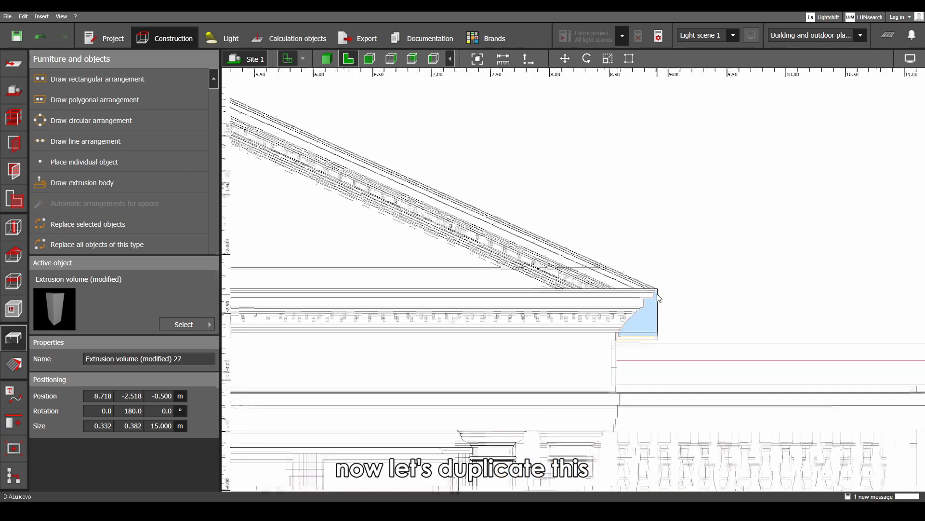
scroll(424, 330, up, 3)
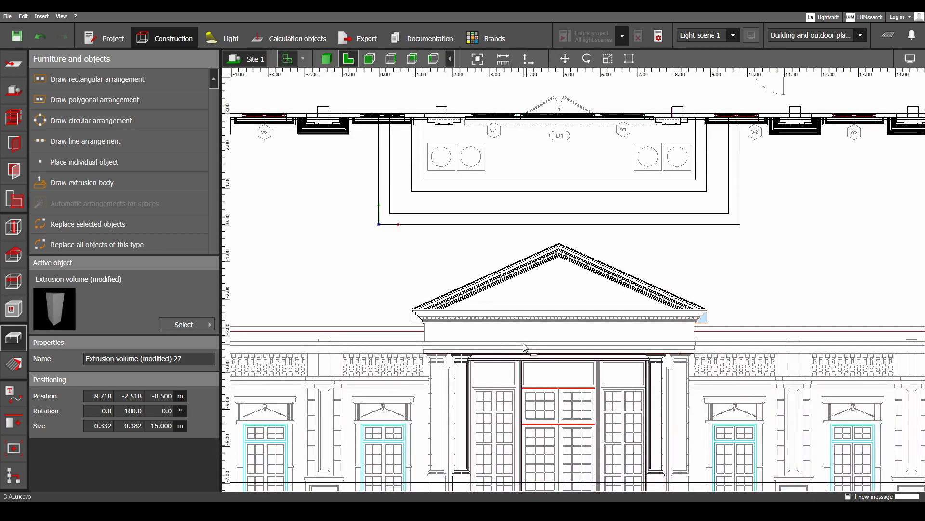
key(ctrl+v)
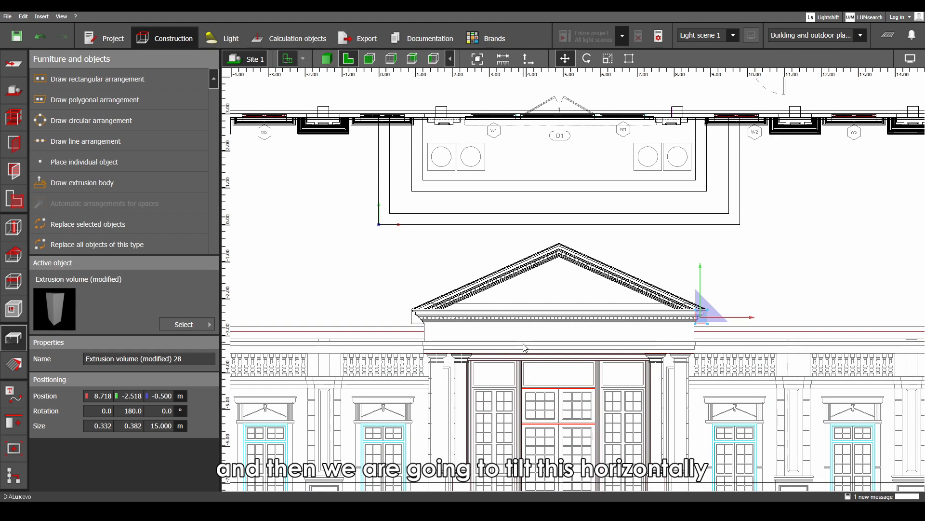
click(167, 411)
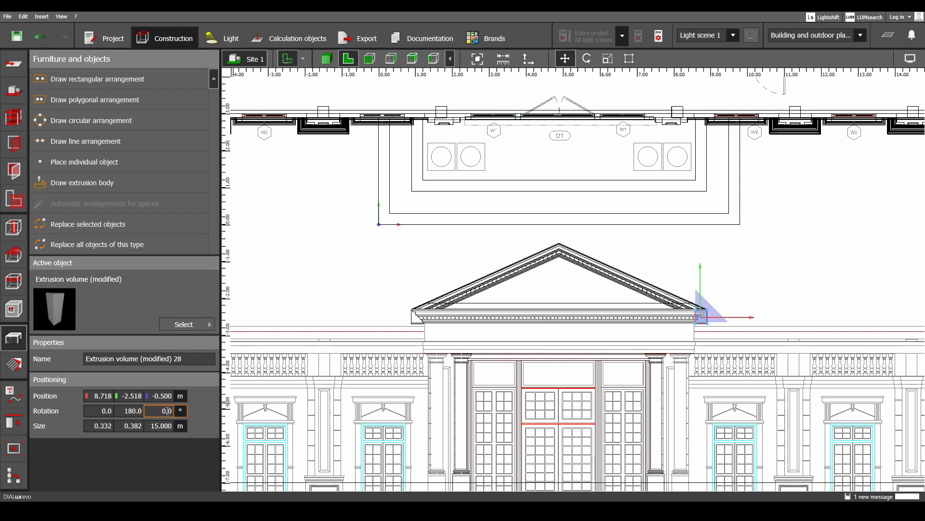
click(141, 411)
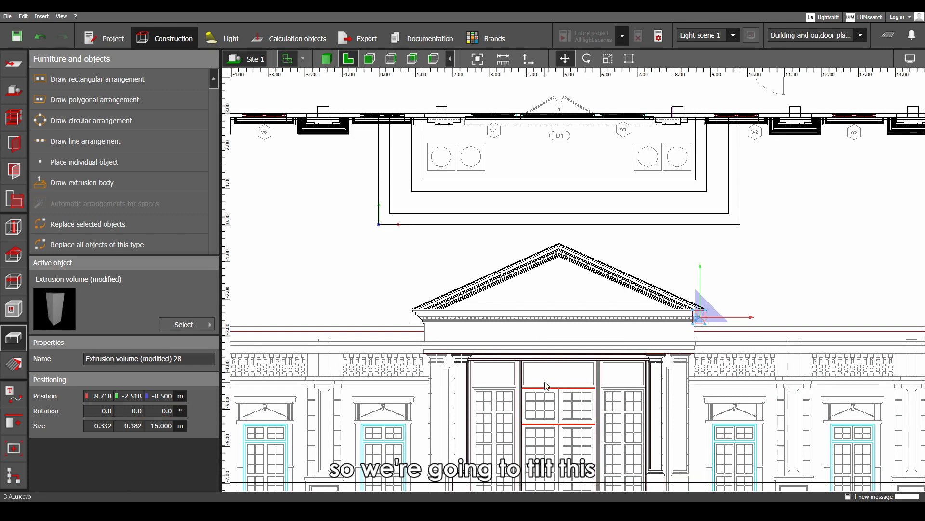
click(129, 411)
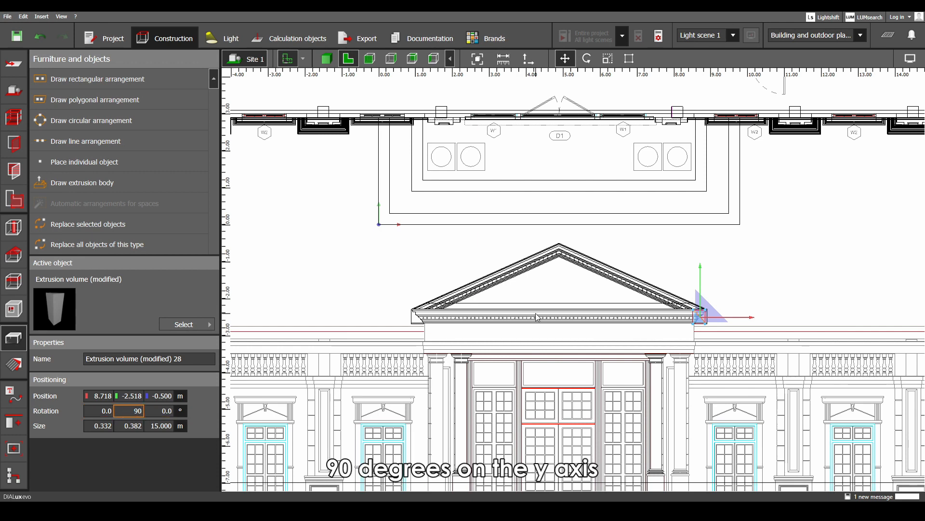
text(90)
key(Return)
- Move the horizontal profile body along the architrave to X -0.200 m so it starts beyond the left end
scroll(648, 333, up, 2)
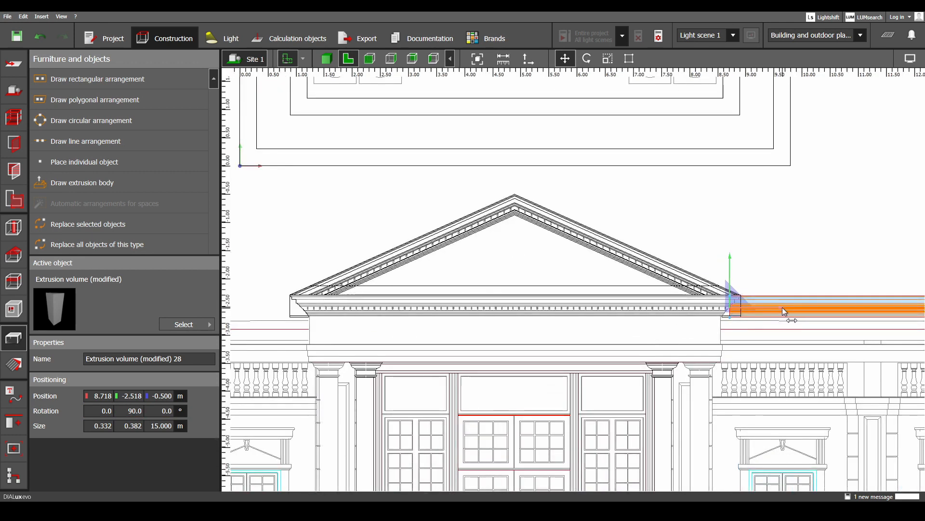
drag(782, 309, 417, 322)
middle_drag(423, 328, 599, 327)
drag(589, 303, 458, 321)
- Scale the horizontal profile body to a length of 9.400 m, ending just past the architrave's right end
scroll(458, 320, down, 5)
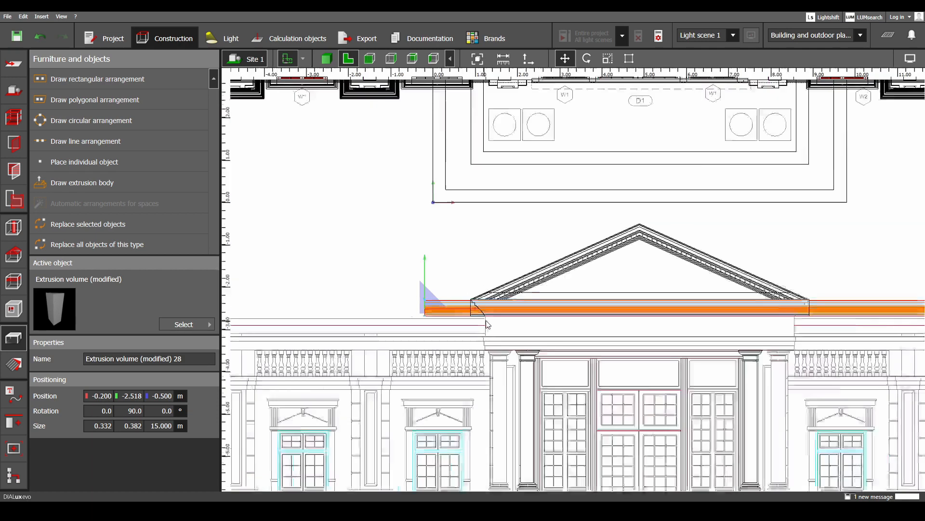
right_click(703, 317)
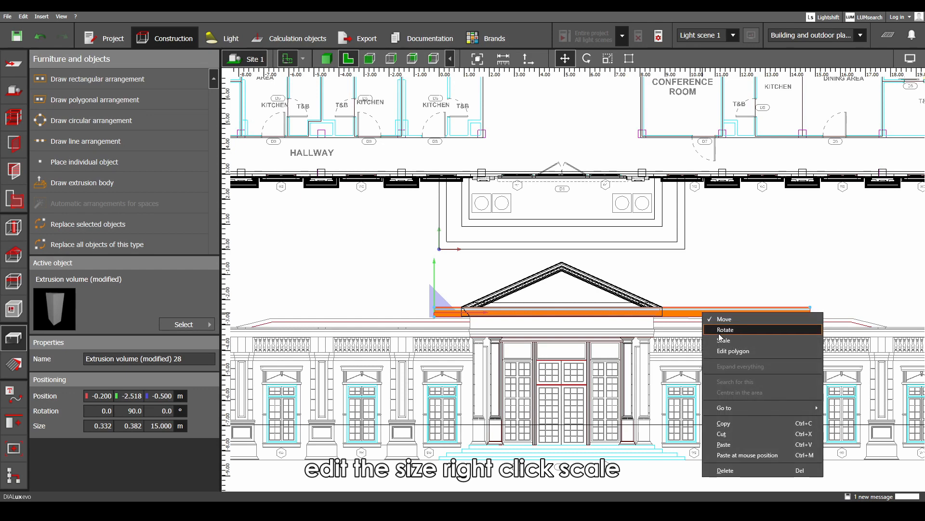
click(719, 338)
scroll(826, 317, up, 5)
drag(829, 317, 502, 316)
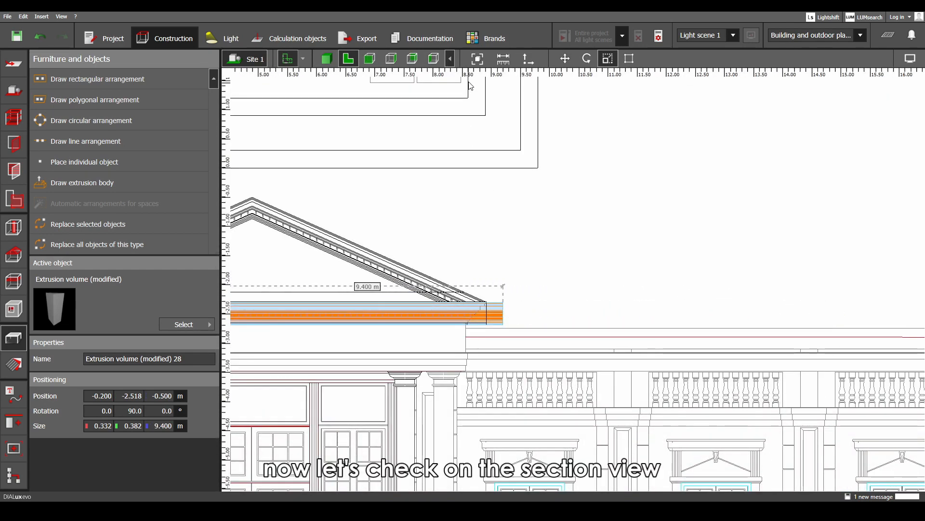
- In the side section view, raise the horizontal profile body to Z 12.892 m, aligned with the architrave
click(435, 62)
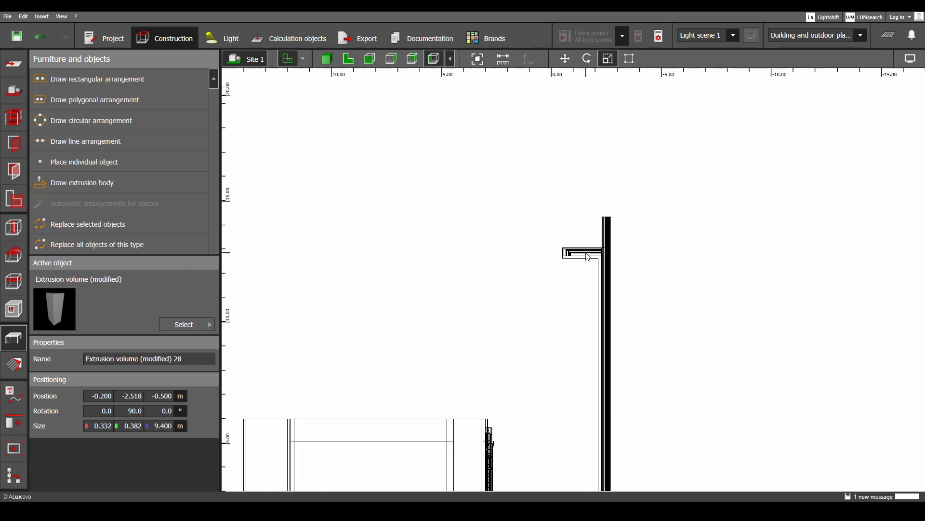
scroll(575, 361, up, 3)
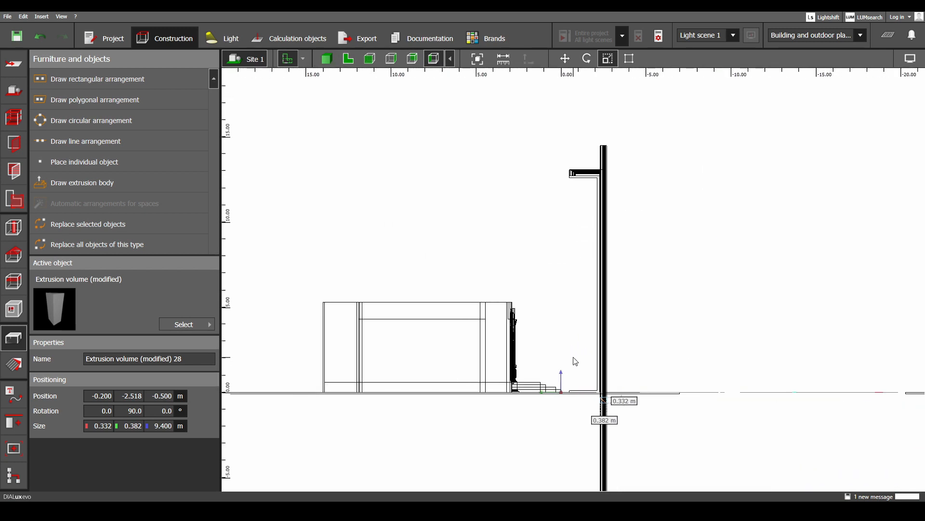
scroll(605, 405, up, 5)
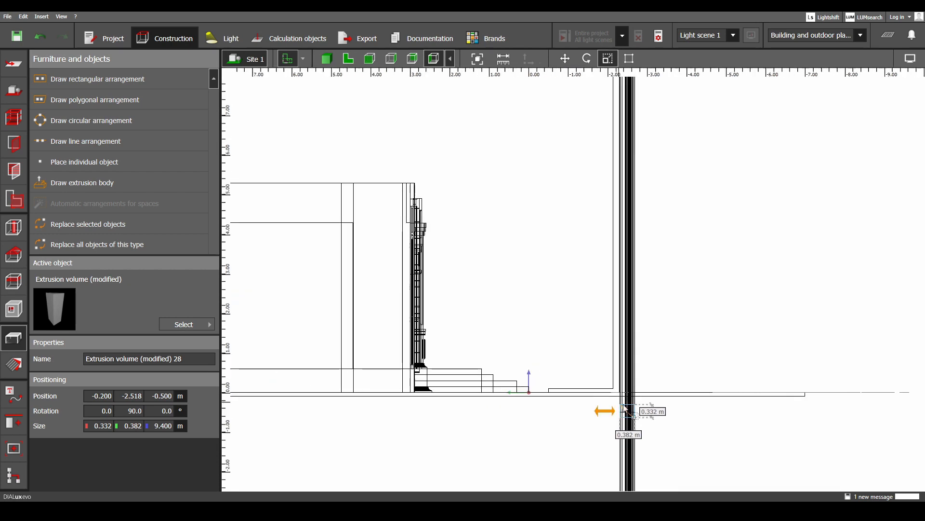
right_click(632, 415)
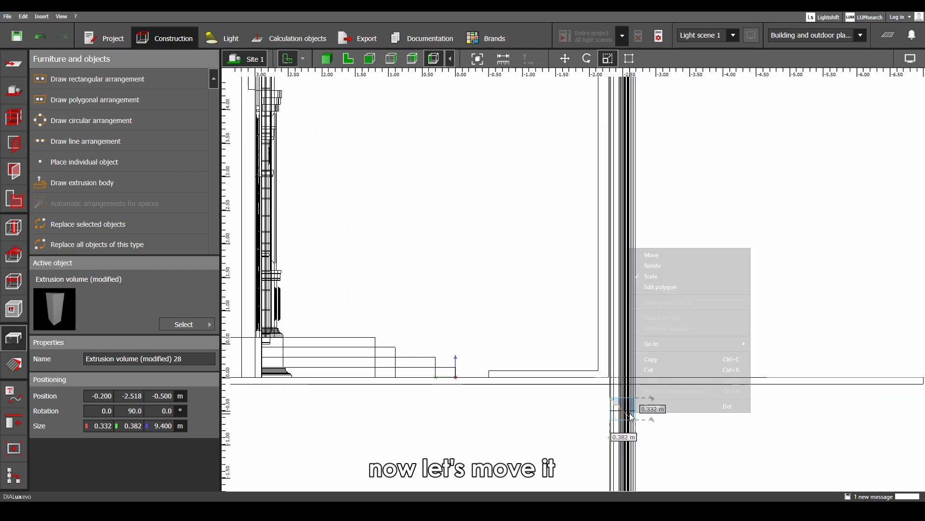
click(655, 255)
scroll(617, 385, down, 5)
scroll(616, 374, down, 2)
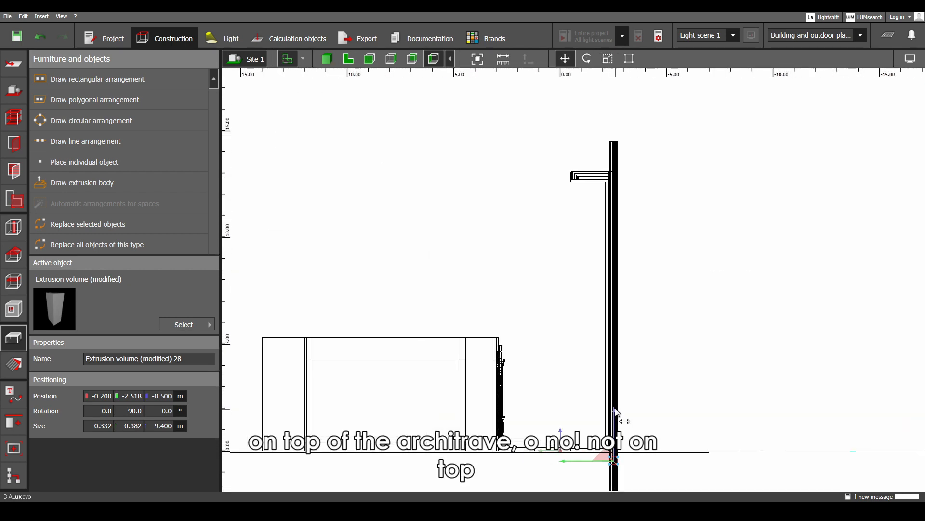
click(636, 167)
scroll(645, 313, up, 6)
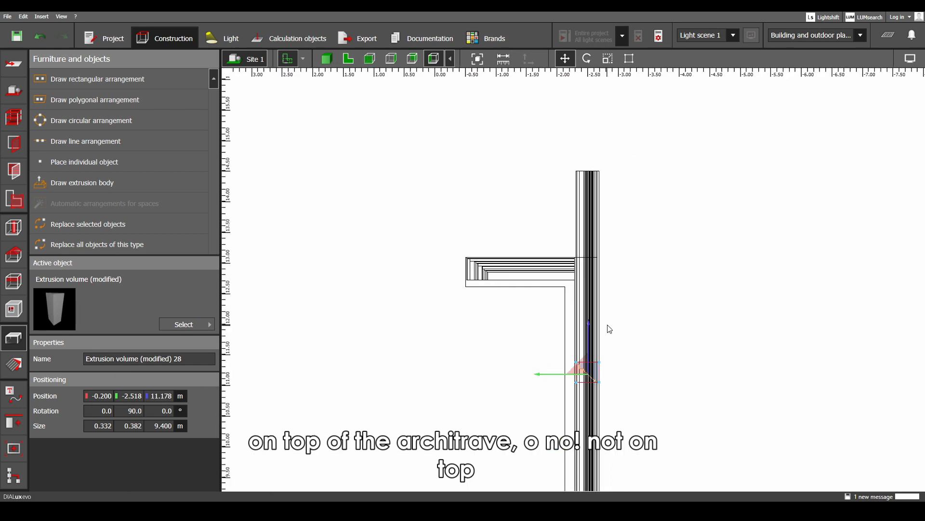
scroll(602, 227, up, 8)
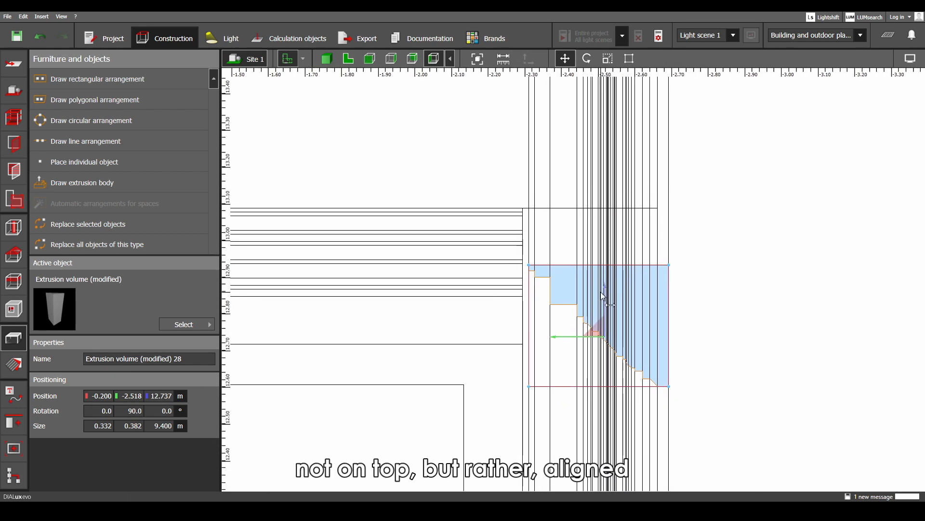
drag(601, 289, 617, 234)
- In the 3D view, shift the upright profile body at the architrave's right end along the Z axis
click(327, 59)
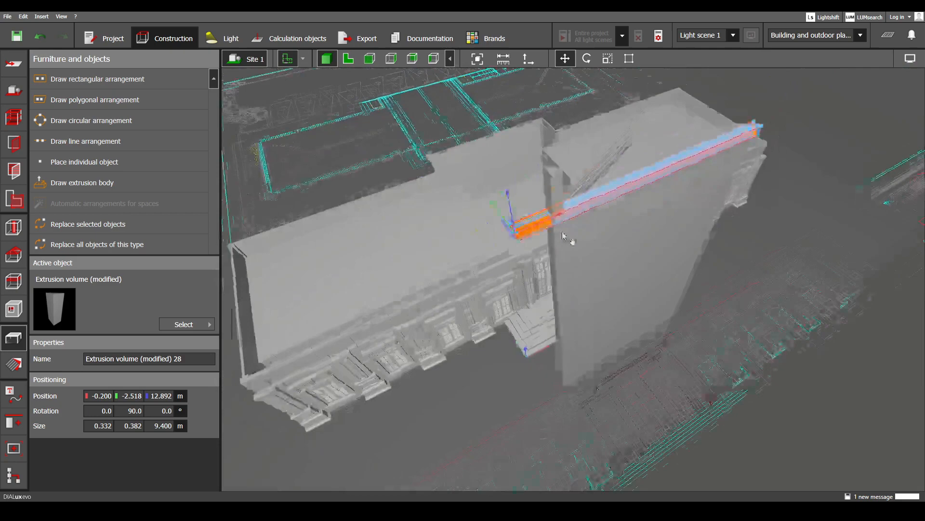
right_drag(563, 233, 559, 260)
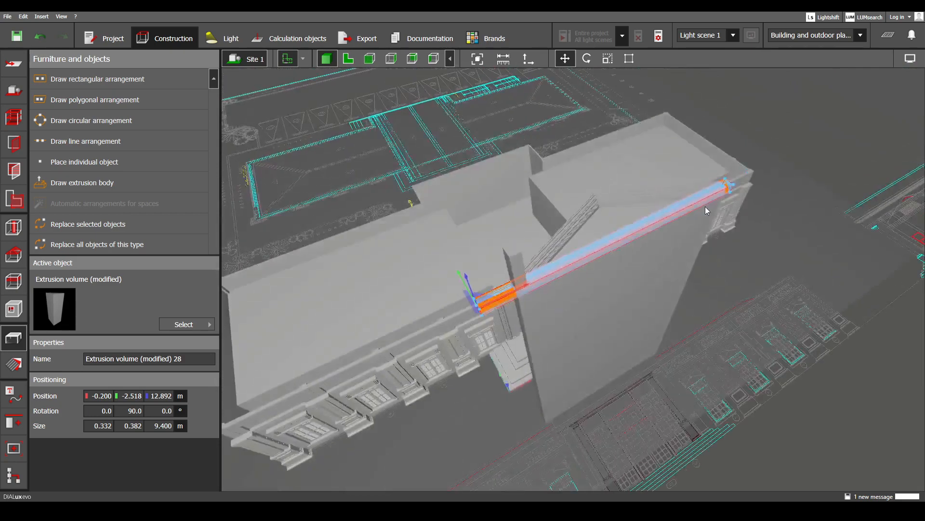
right_drag(704, 208, 546, 166)
right_drag(600, 314, 557, 223)
click(513, 262)
click(506, 259)
click(531, 251)
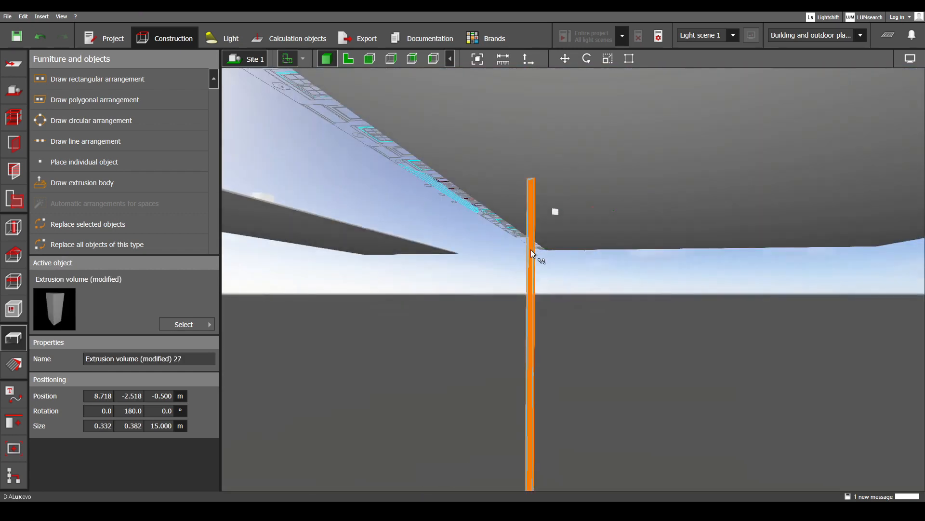
right_click(531, 251)
click(542, 254)
right_drag(543, 216, 559, 265)
drag(568, 110, 568, 103)
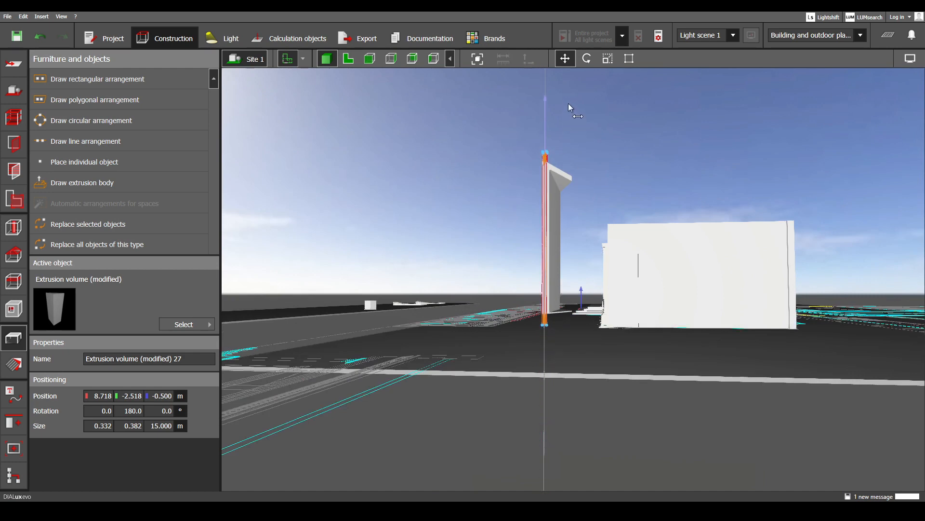
- Select all three subtraction bodies together: the two upright profile bodies and the horizontal one
right_drag(618, 160, 633, 197)
middle_drag(634, 198, 644, 309)
right_drag(643, 333, 633, 271)
click(666, 266)
scroll(666, 265, up, 1)
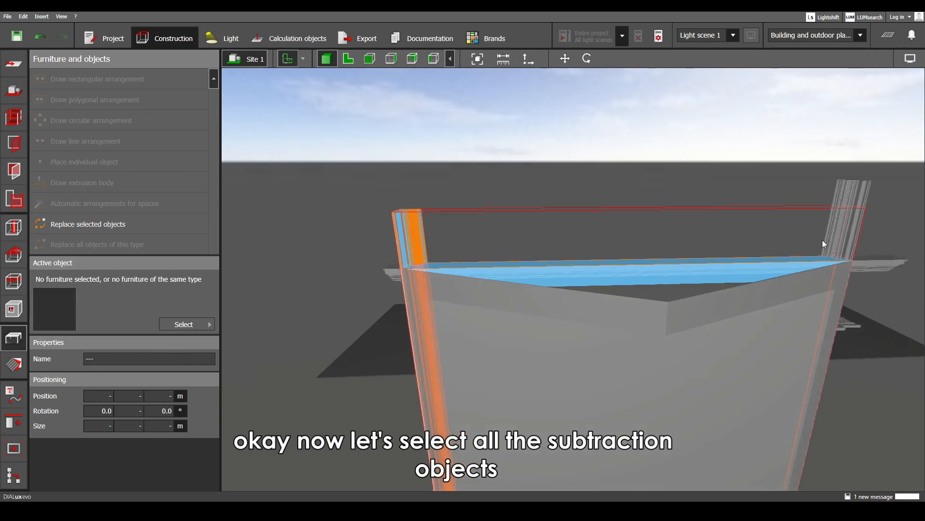
ctrl+click(839, 222)
right_drag(599, 254, 792, 322)
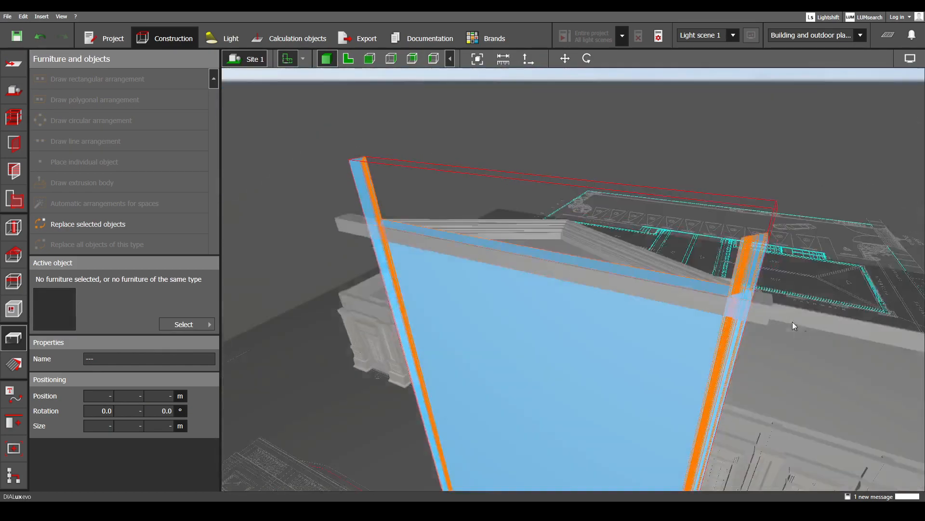
ctrl+click(631, 360)
scroll(756, 329, up, 1)
ctrl+click(768, 314)
- Add only the large rectangular body to the selection, leaving out other building objects, and subtract the three profile bodies from it
right_drag(725, 334, 682, 287)
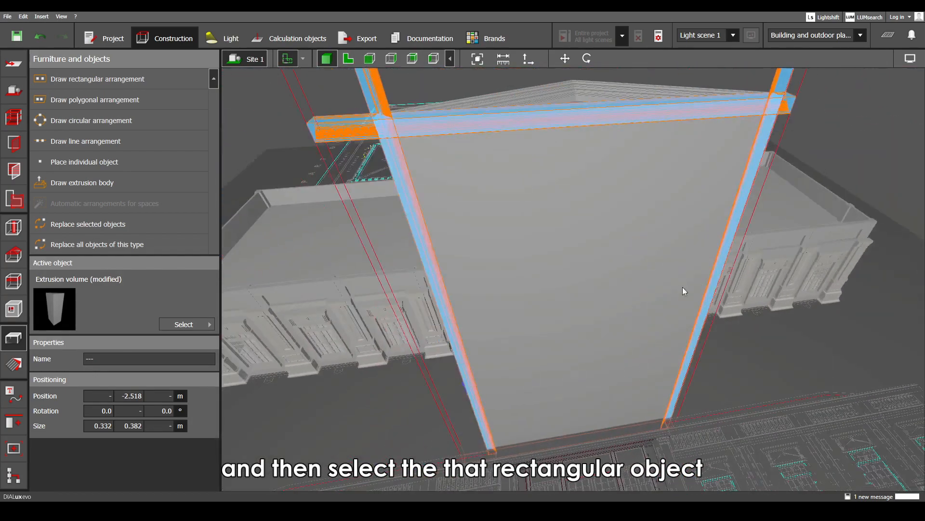
ctrl+click(600, 290)
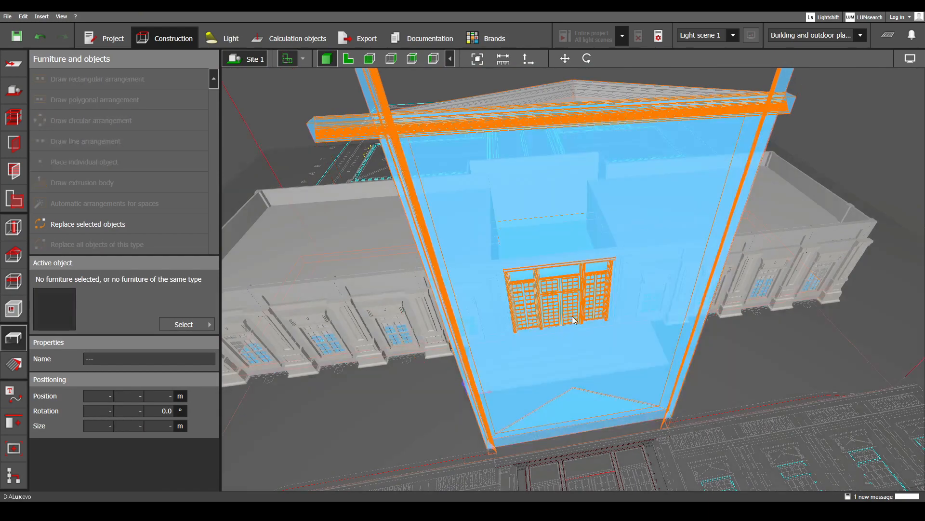
right_drag(575, 320, 687, 228)
right_drag(585, 392, 610, 363)
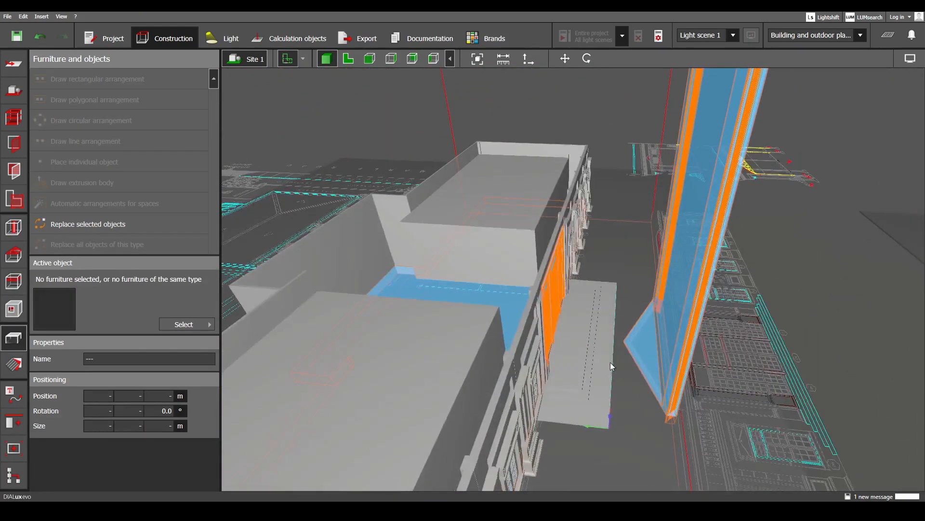
drag(605, 422, 326, 145)
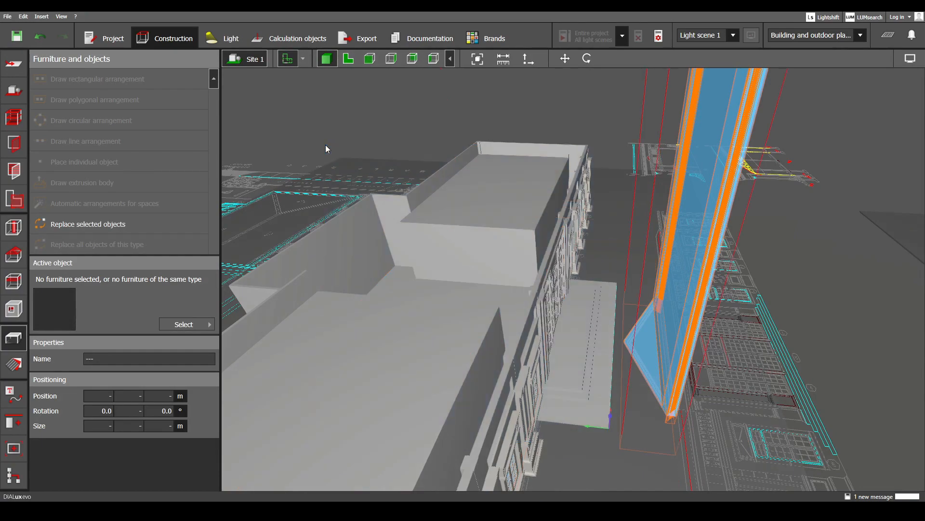
right_drag(326, 144, 448, 315)
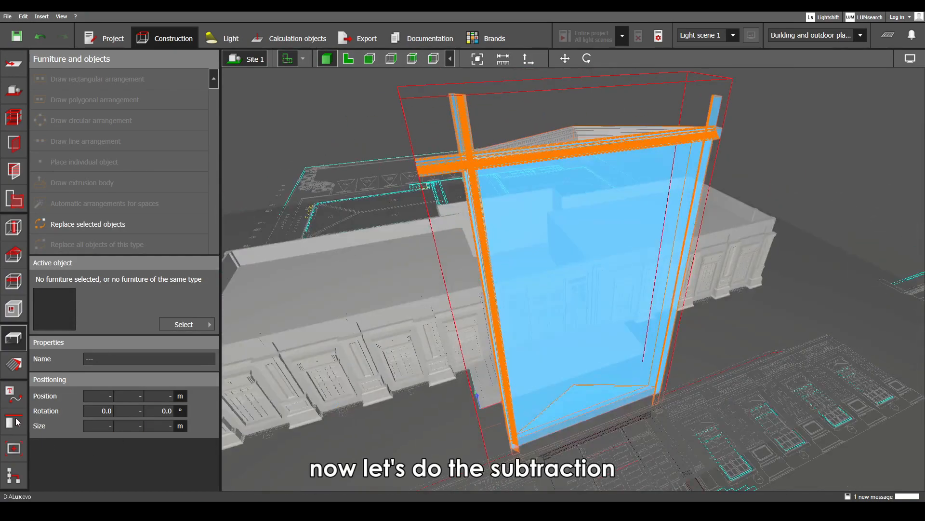
click(14, 422)
click(195, 330)
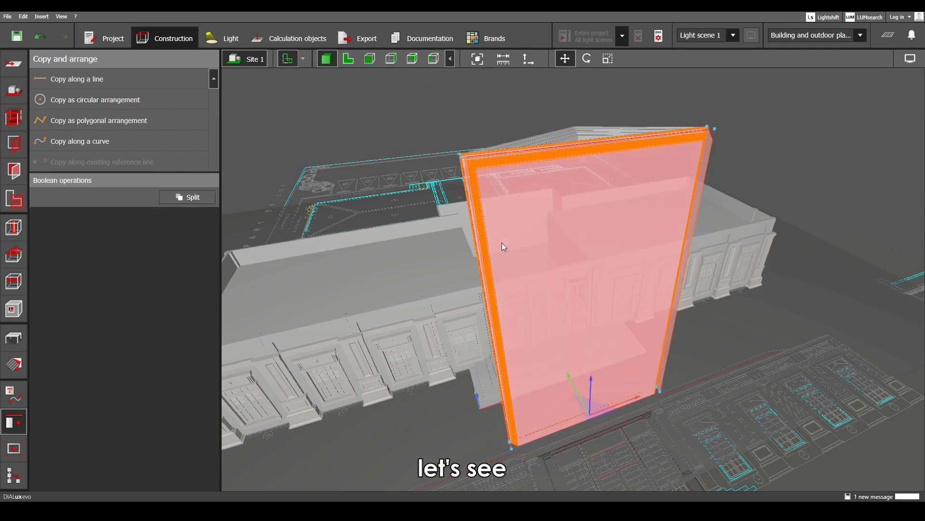
- Examine the cut moulding at both ends of the architrave in 3D and undo the subtraction
right_drag(502, 242, 475, 275)
key(Escape)
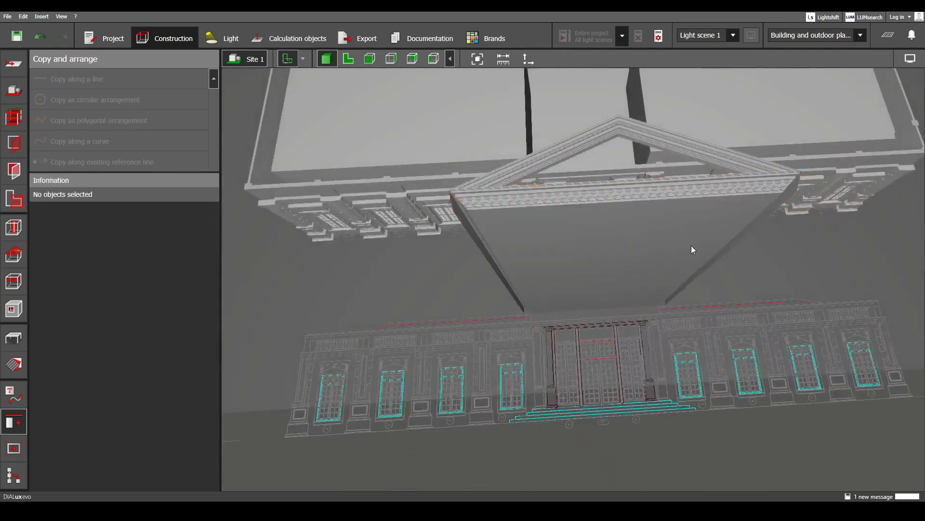
right_drag(691, 245, 536, 303)
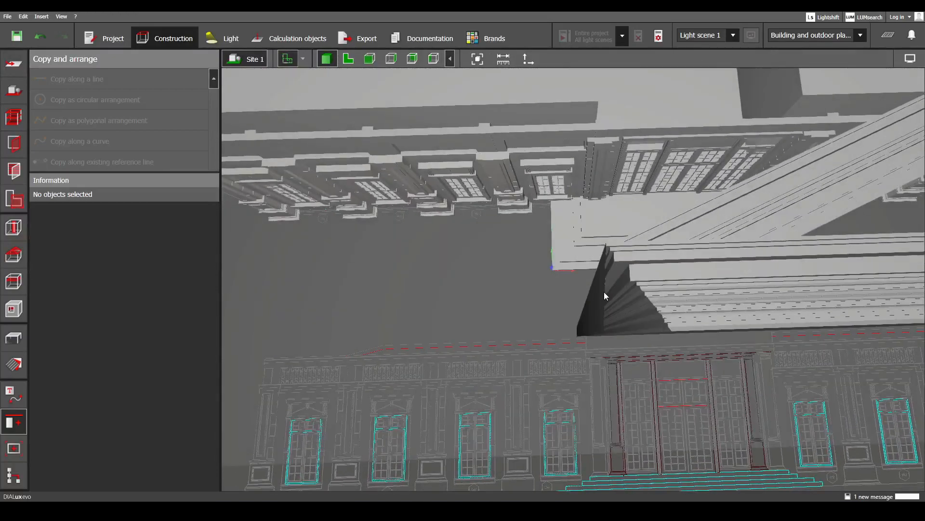
right_drag(605, 292, 561, 259)
right_drag(671, 295, 525, 301)
drag(476, 182, 610, 349)
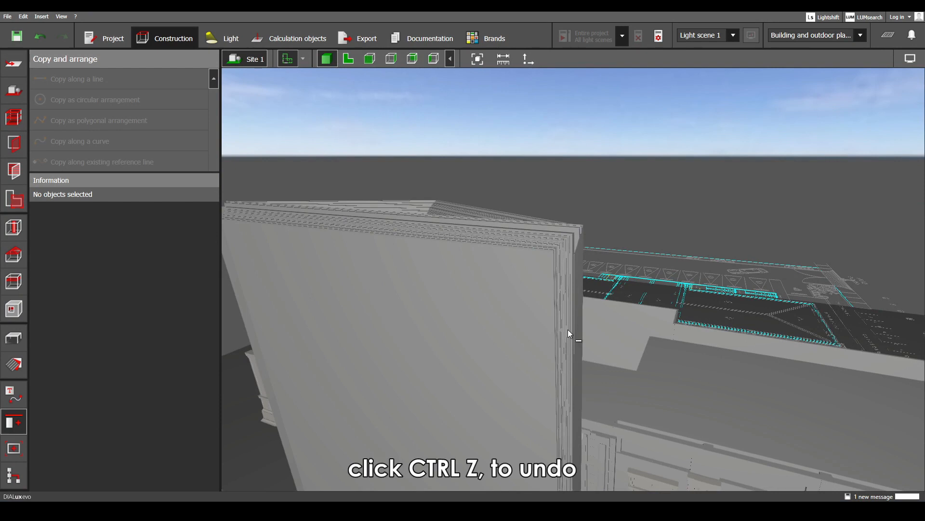
key(ctrl+z)
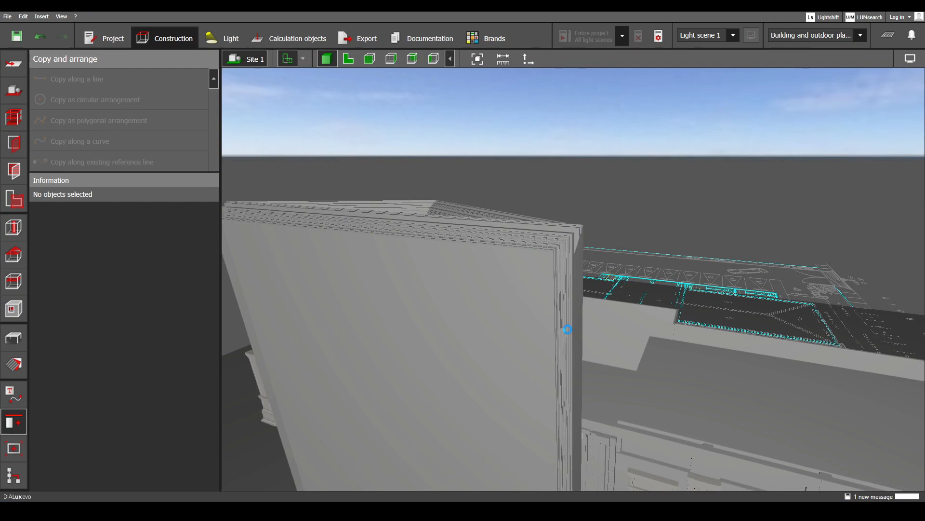
drag(577, 269, 576, 288)
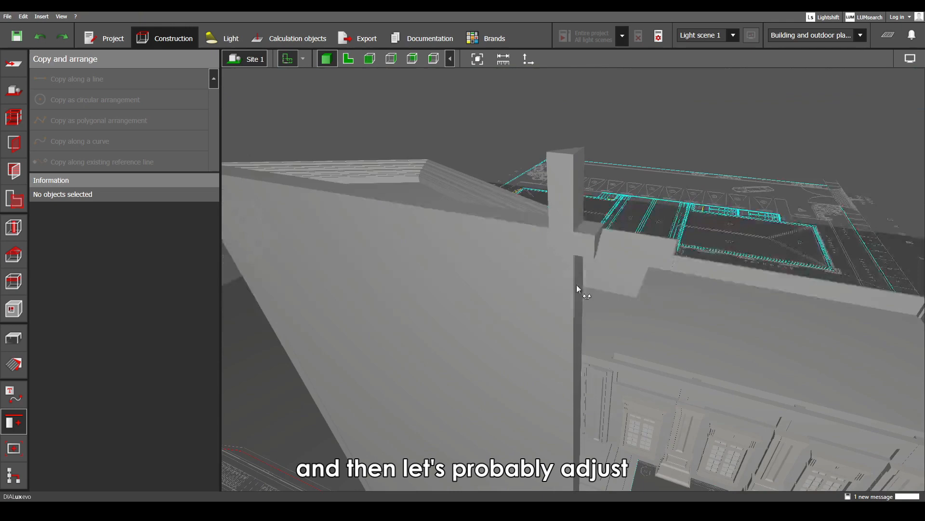
- In the plan view, scale the rectangular body so its right edge lines up with the upright profile body's outer edge
click(579, 197)
right_click(586, 196)
click(587, 198)
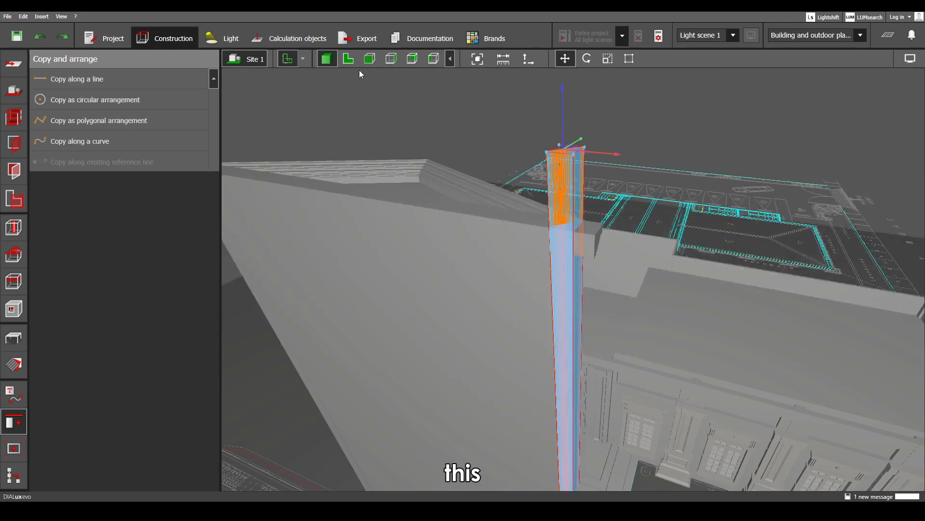
click(348, 58)
scroll(512, 287, up, 5)
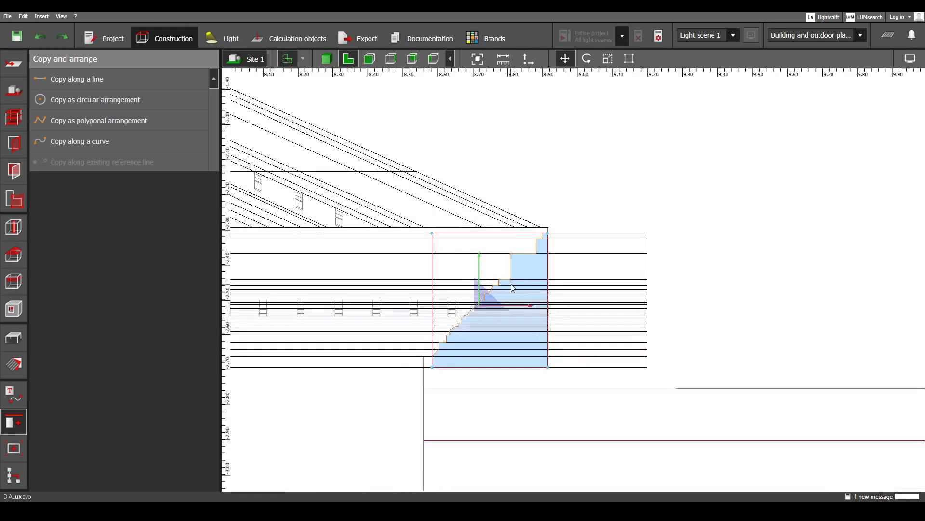
scroll(513, 288, up, 3)
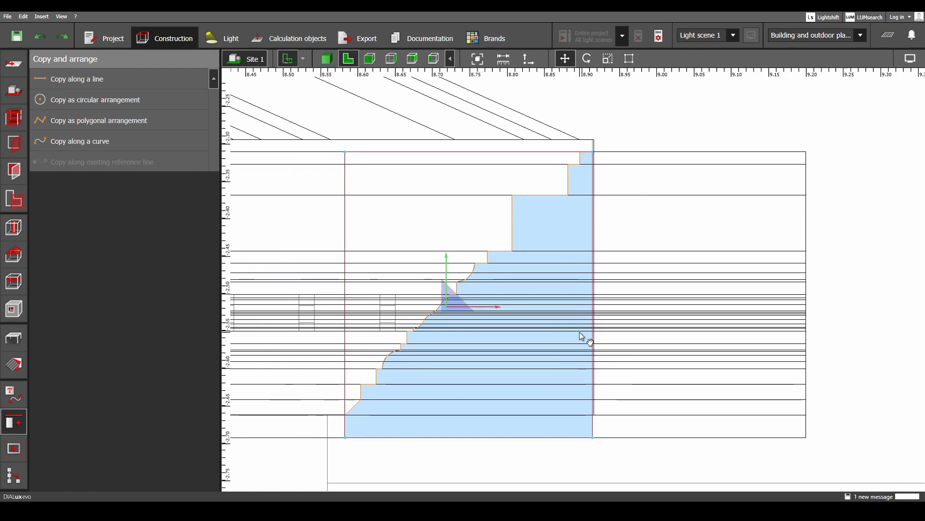
scroll(582, 205, up, 4)
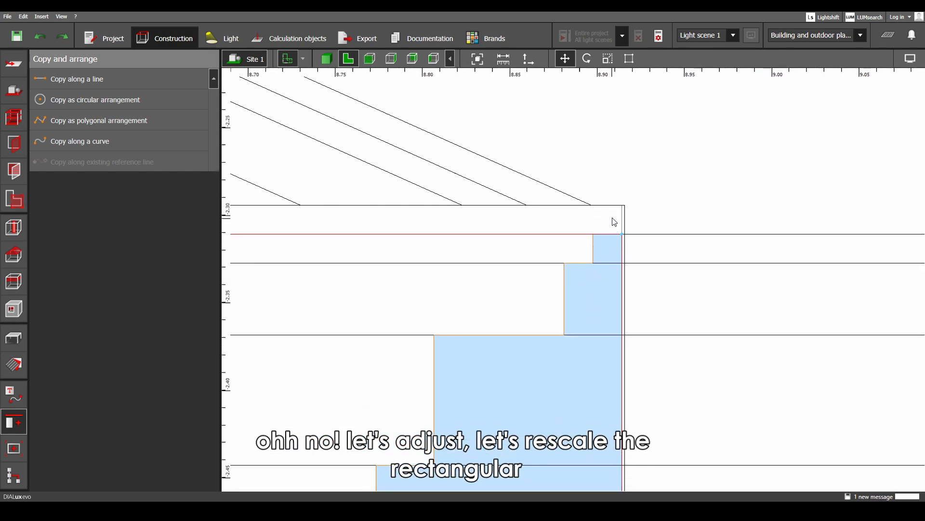
click(613, 220)
right_click(612, 218)
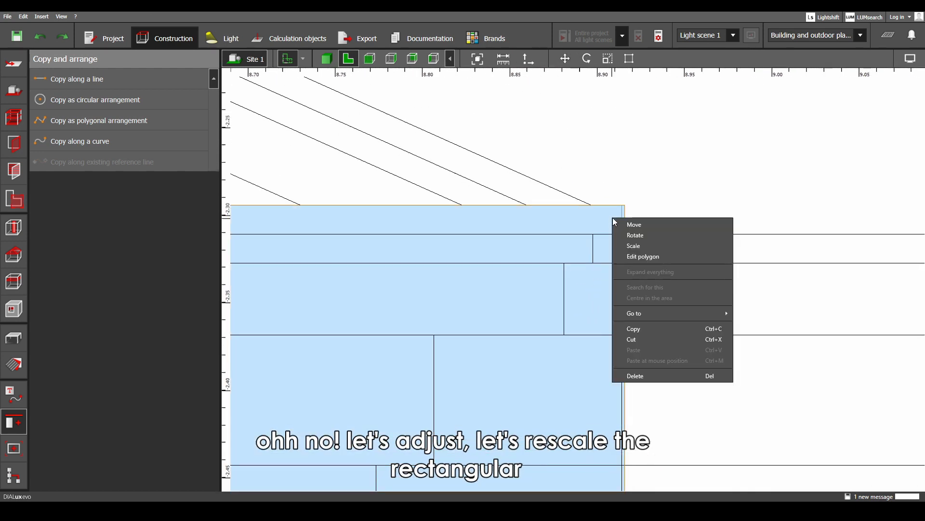
click(646, 246)
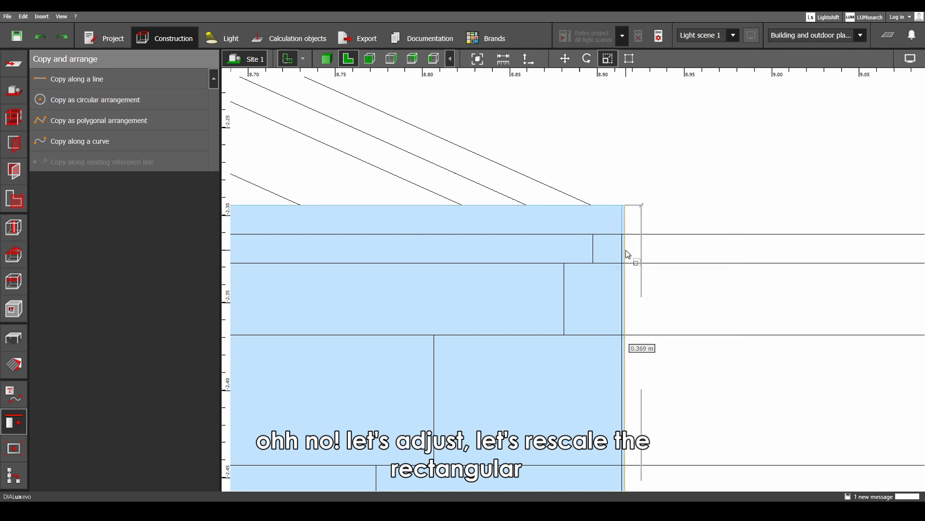
click(645, 263)
scroll(650, 266, down, 10)
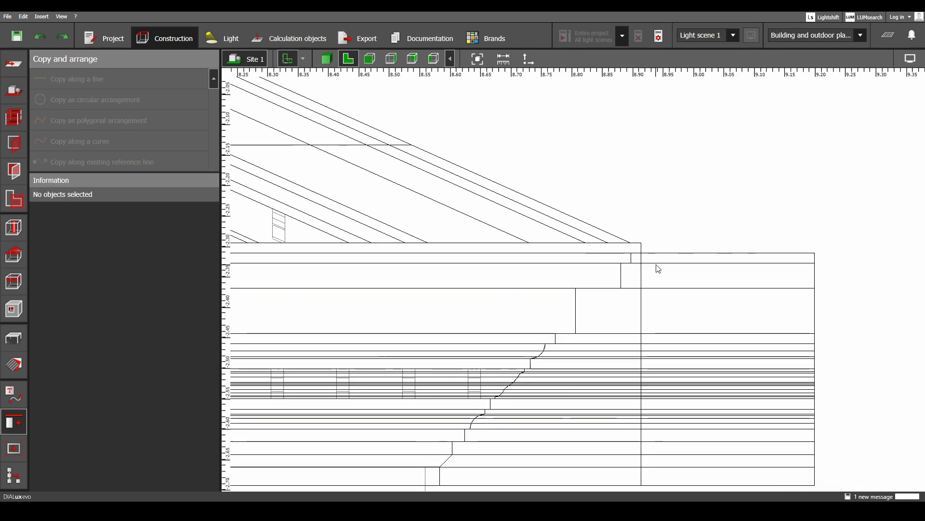
- At the architrave's left end, scale the rectangular body slightly shorter so its edge sits just inside the upright profile body's outer edge
middle_drag(260, 332, 831, 329)
scroll(451, 330, down, 3)
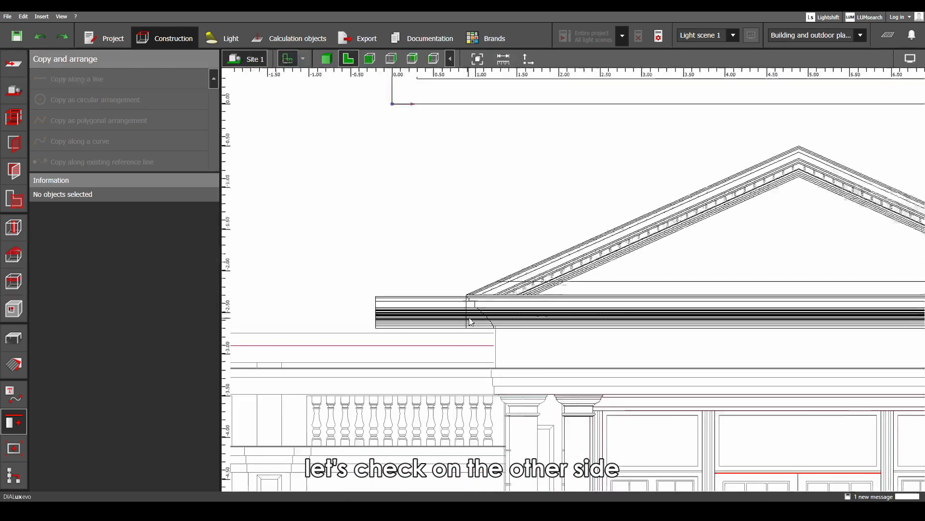
scroll(472, 314, up, 10)
click(473, 267)
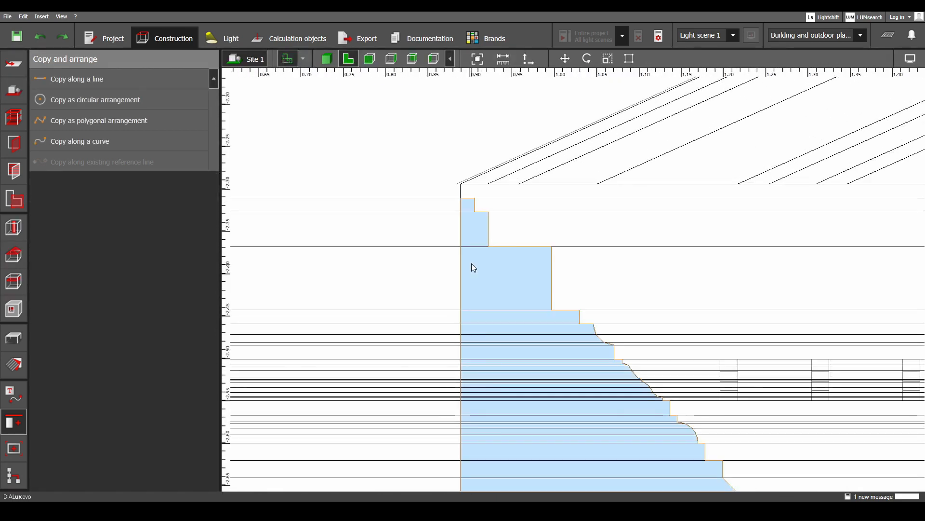
right_click(472, 263)
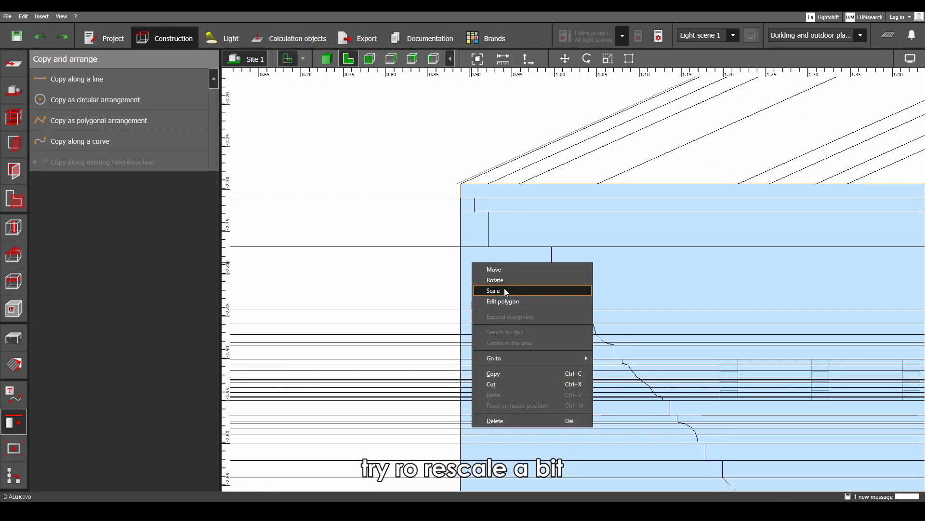
click(504, 289)
scroll(460, 250, up, 5)
scroll(462, 251, up, 4)
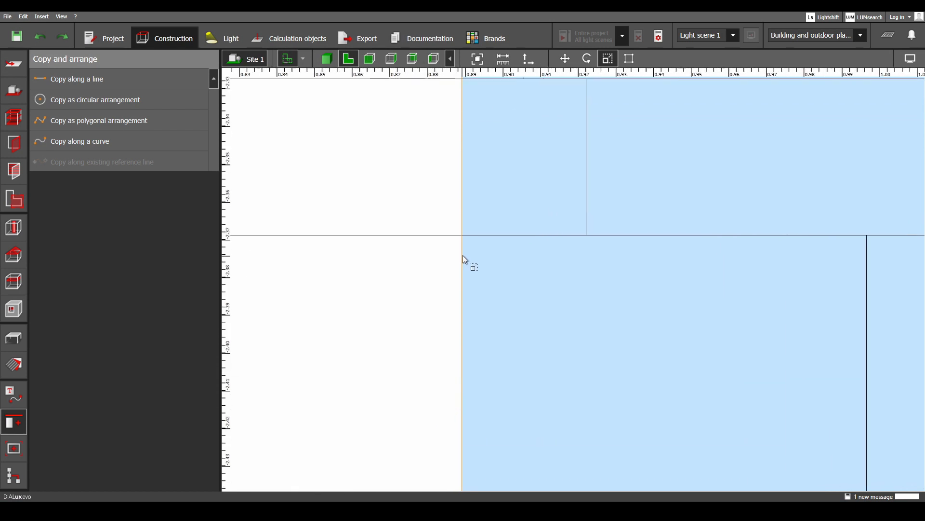
drag(463, 256, 465, 256)
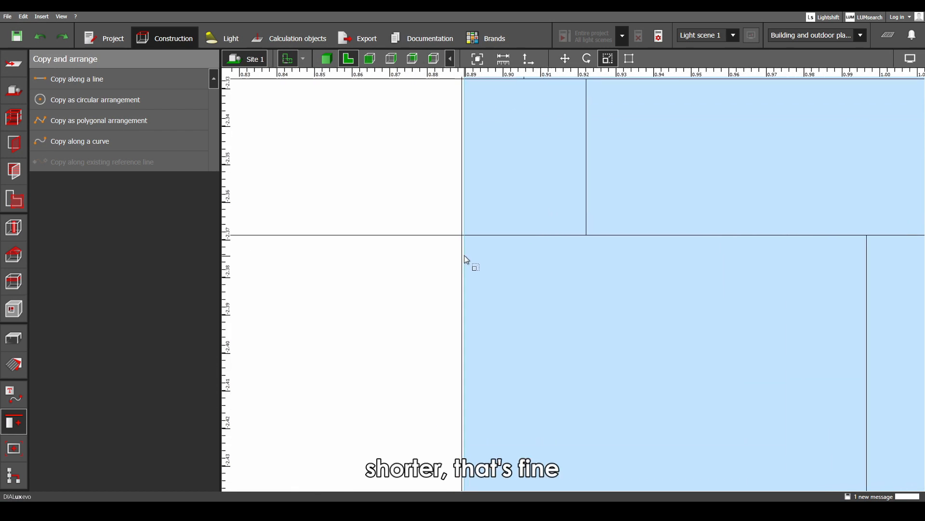
scroll(475, 273, down, 5)
key(Escape)
scroll(475, 272, down, 2)
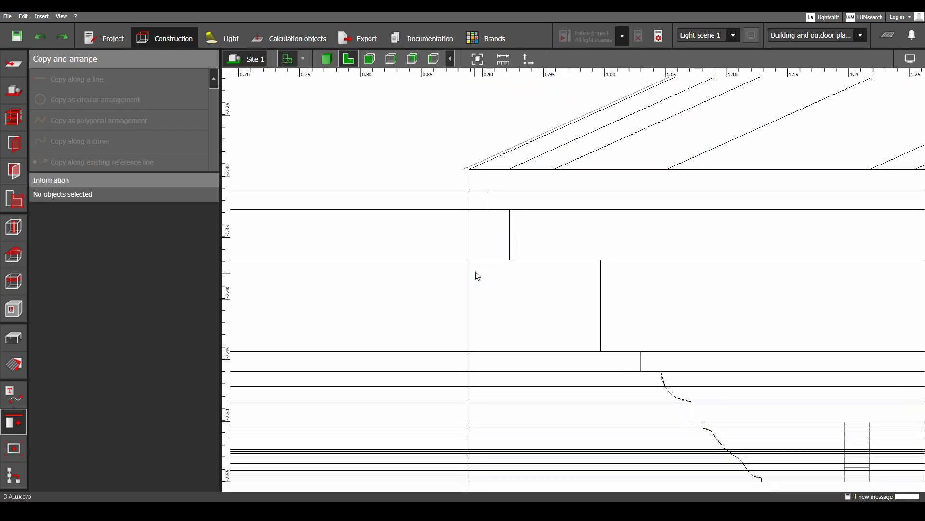
- Examine in plan how the rectangular body's edges line up with the profile bodies along the architrave
scroll(475, 272, down, 8)
middle_drag(596, 310, 347, 311)
middle_drag(699, 312, 333, 300)
middle_drag(772, 312, 202, 305)
middle_drag(609, 318, 896, 313)
middle_drag(472, 311, 911, 321)
scroll(407, 313, up, 2)
middle_drag(407, 314, 911, 325)
scroll(521, 289, up, 2)
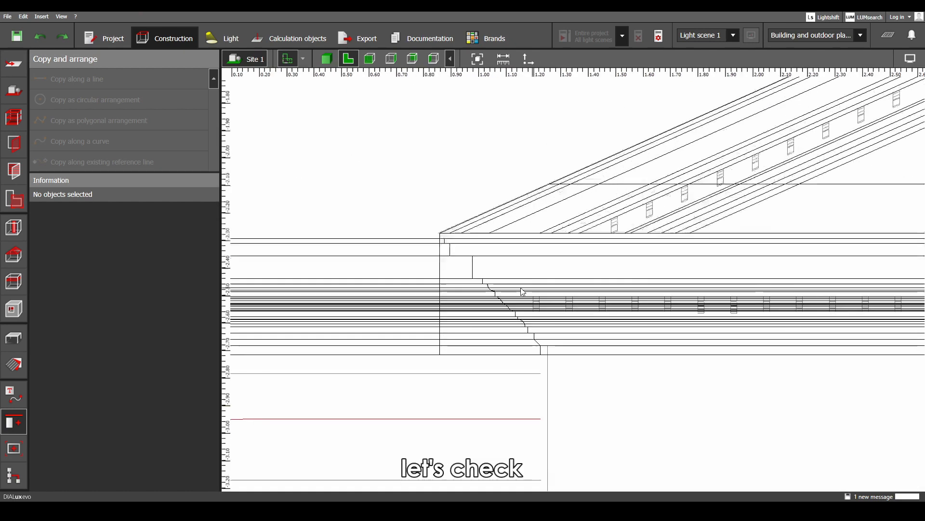
scroll(456, 274, up, 6)
middle_drag(449, 309, 502, 251)
middle_drag(504, 336, 519, 271)
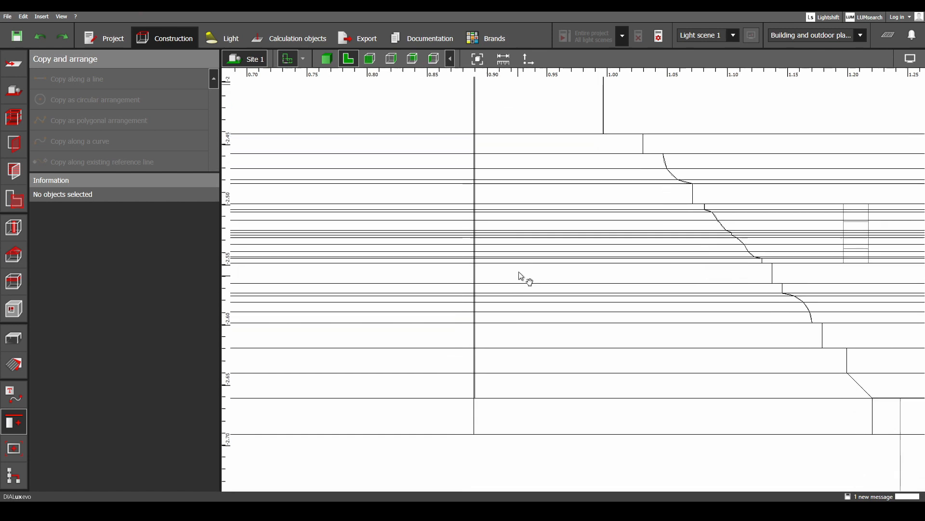
scroll(520, 282, down, 4)
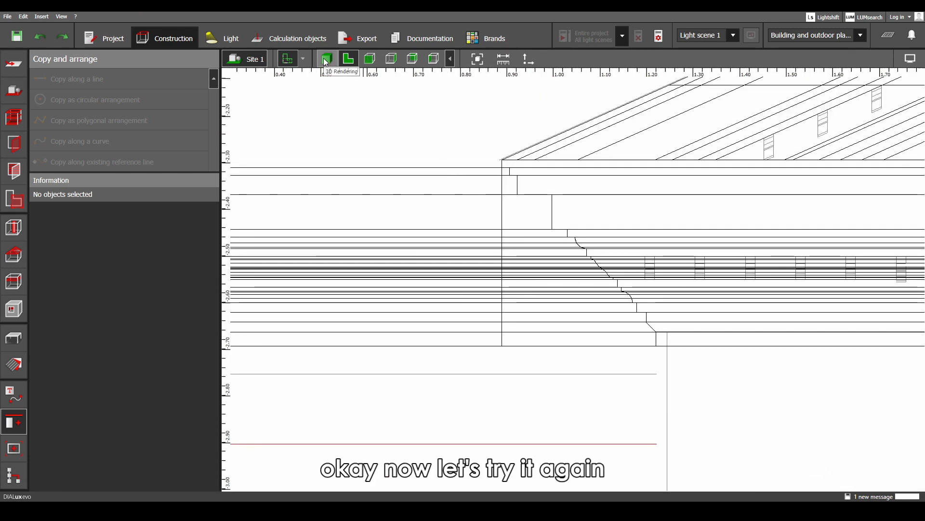
- In the 3D view, select the two upright profile bodies, the horizontal one and the rectangular body, and subtract the profiles from Extrusion volume 559
click(326, 59)
click(559, 185)
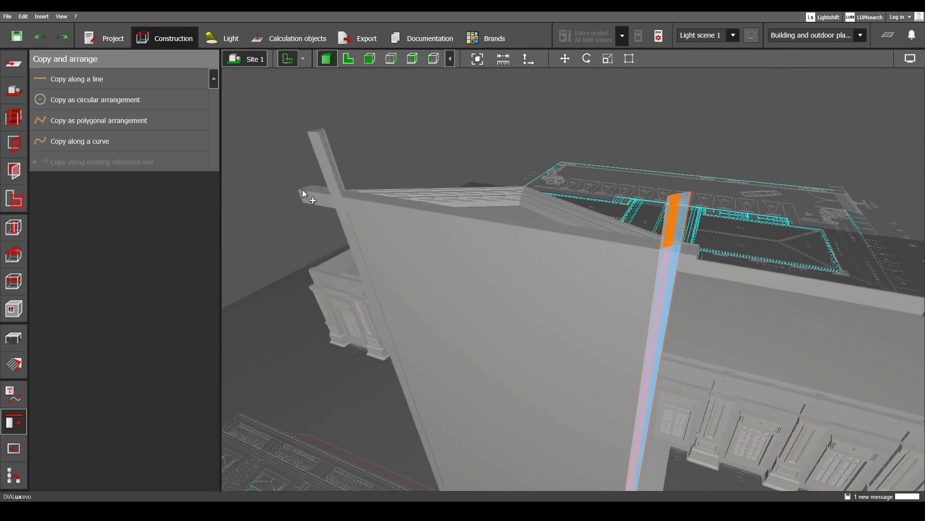
ctrl+click(302, 189)
ctrl+click(328, 148)
right_drag(417, 282, 403, 285)
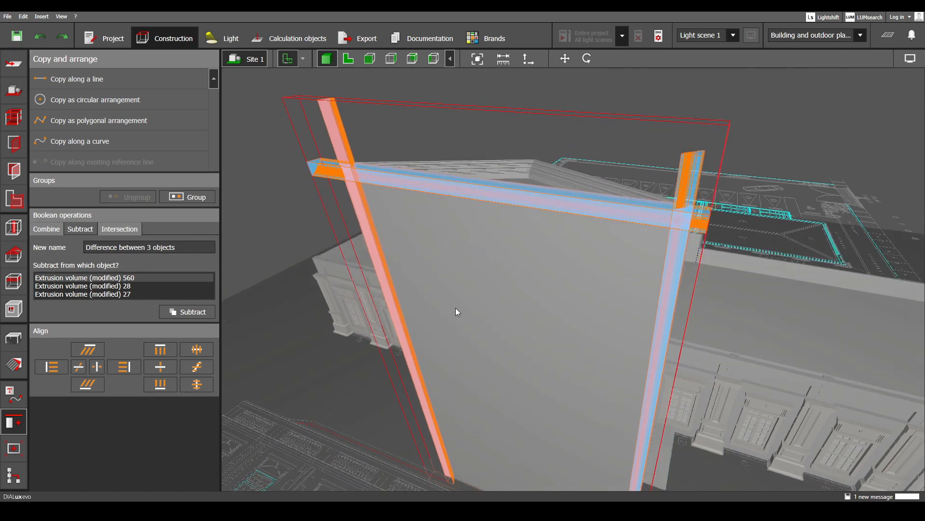
ctrl+click(470, 305)
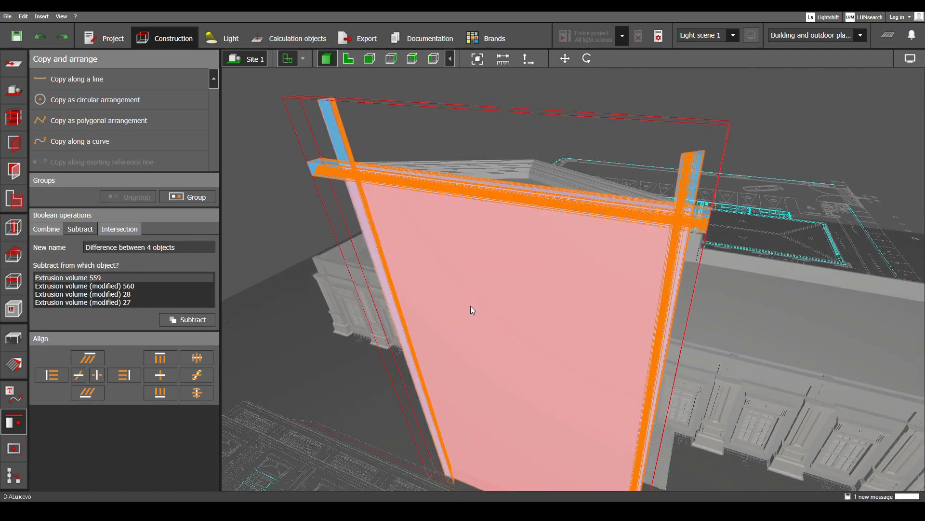
click(198, 321)
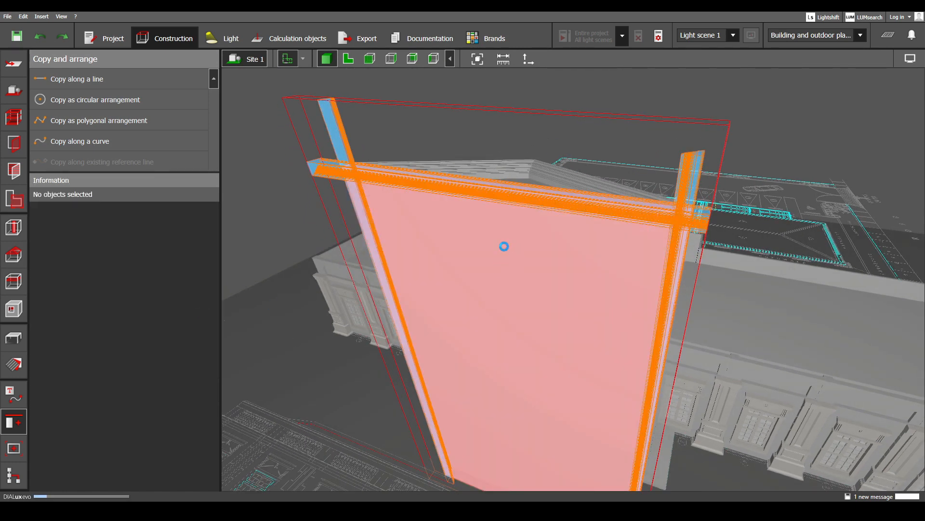
- Examine the side edges of the large extrusion volume where the stepped cutting volumes meet it under the pediment
right_drag(466, 242, 426, 244)
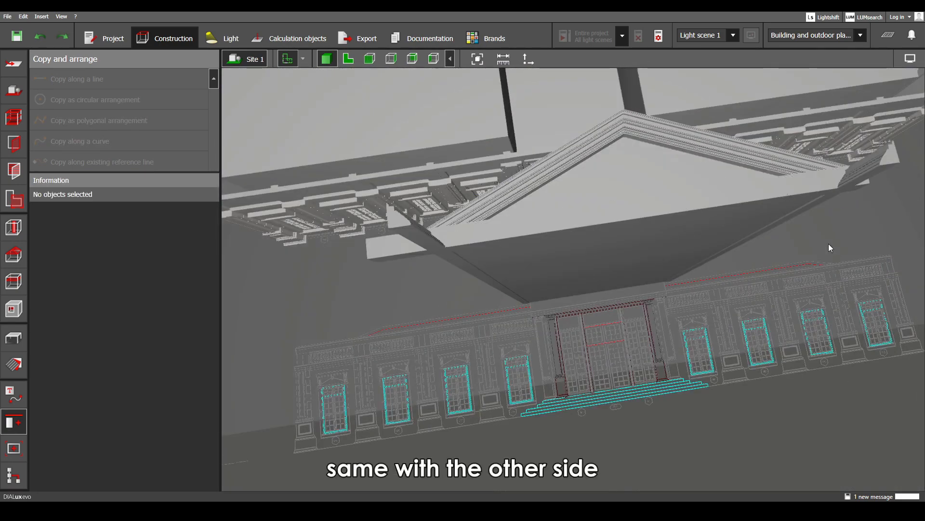
right_drag(817, 266, 502, 233)
click(500, 233)
scroll(500, 234, up, 2)
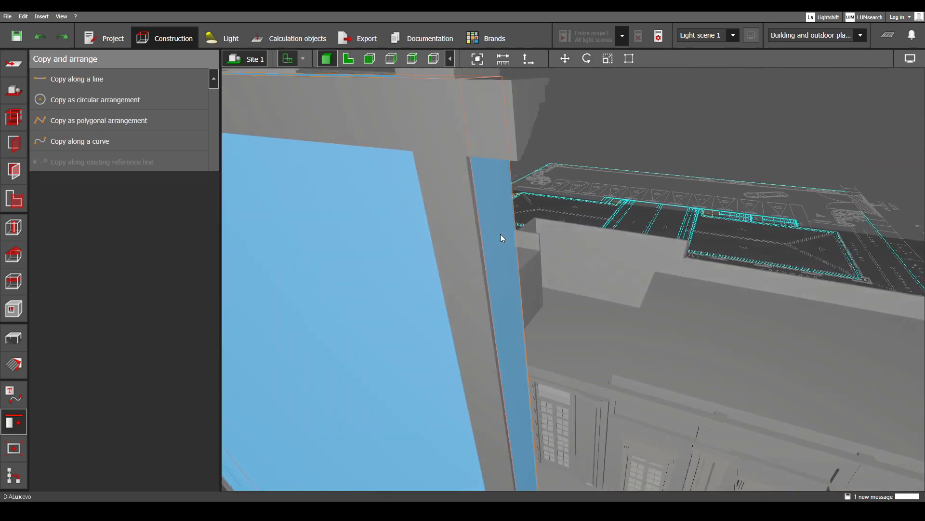
click(471, 233)
click(494, 230)
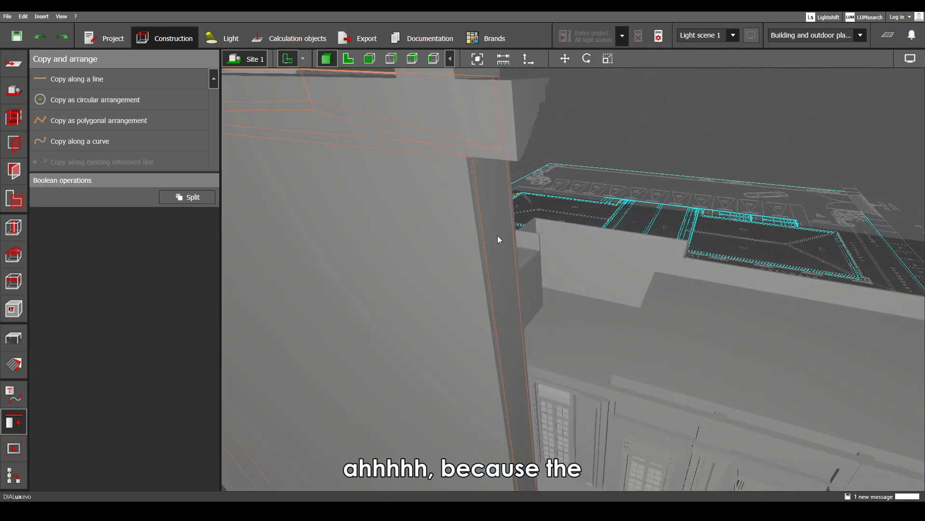
click(495, 234)
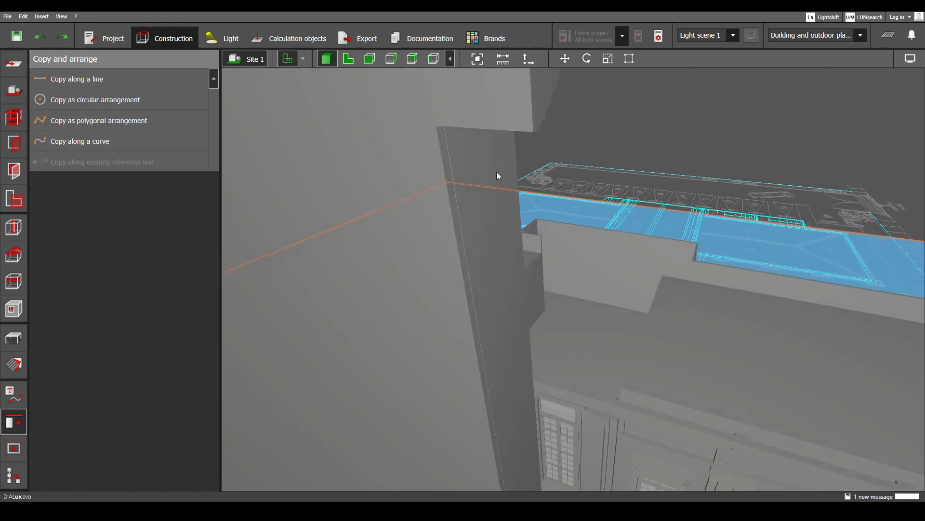
right_drag(497, 171, 550, 232)
click(506, 156)
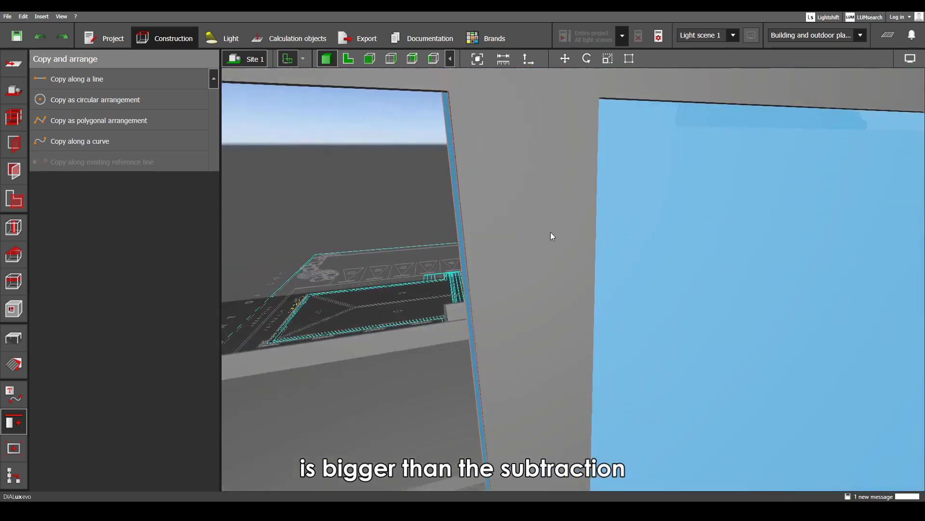
- Move the stepped cutting volume at the cornice's right end slightly outward in plan so its outer edge aligns with the main volume's edge
right_click(545, 229)
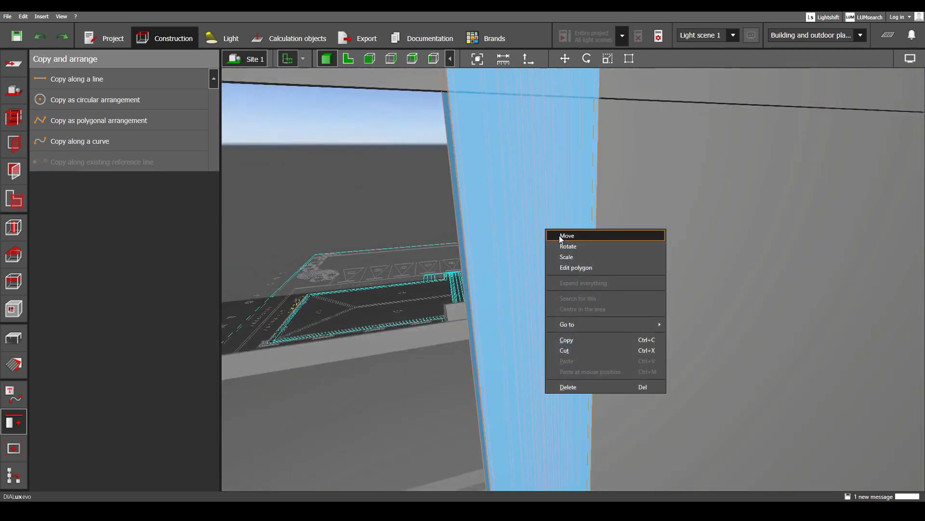
click(564, 236)
scroll(518, 261, up, 3)
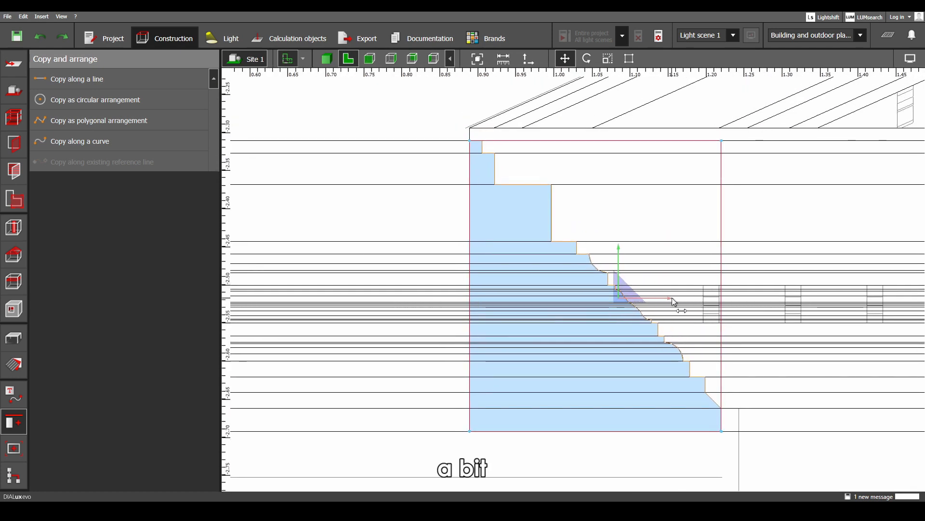
scroll(667, 309, down, 4)
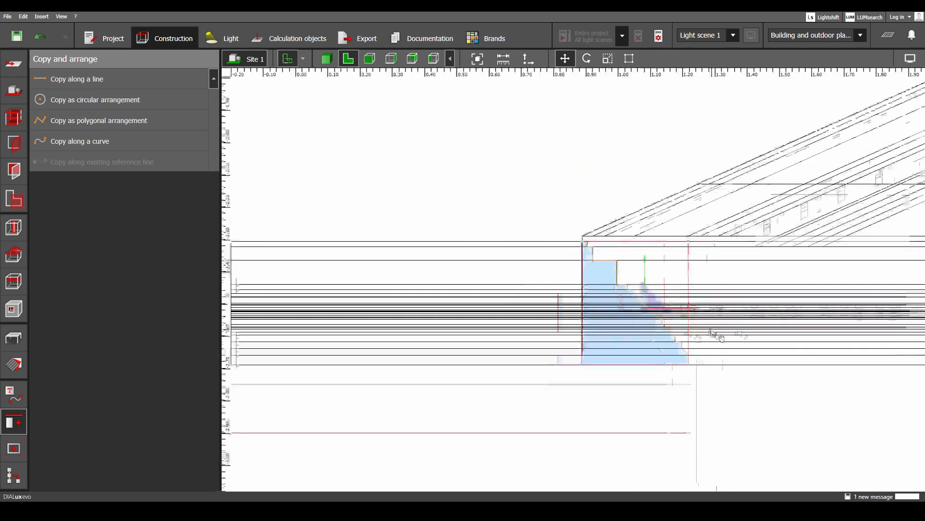
middle_drag(713, 333, 166, 275)
middle_drag(839, 265, 289, 278)
middle_drag(902, 279, 626, 279)
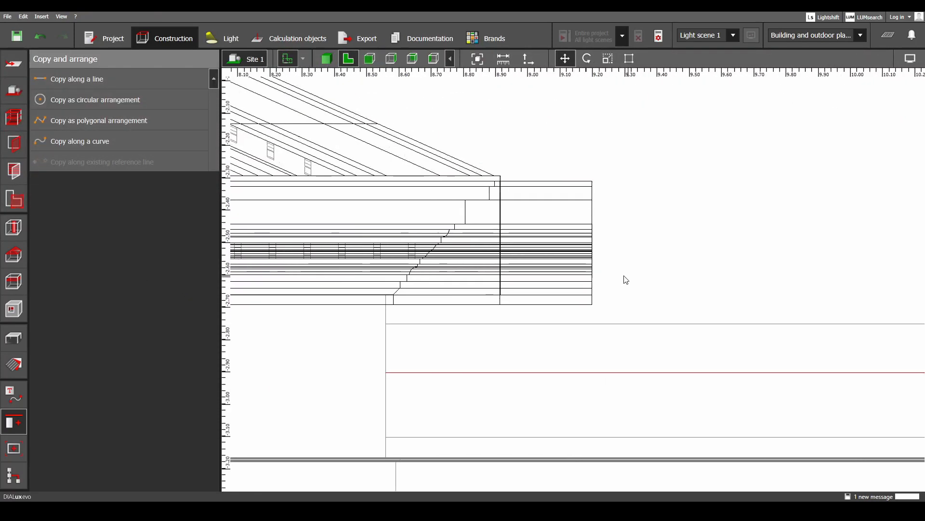
scroll(576, 242, up, 3)
scroll(413, 192, up, 2)
click(413, 191)
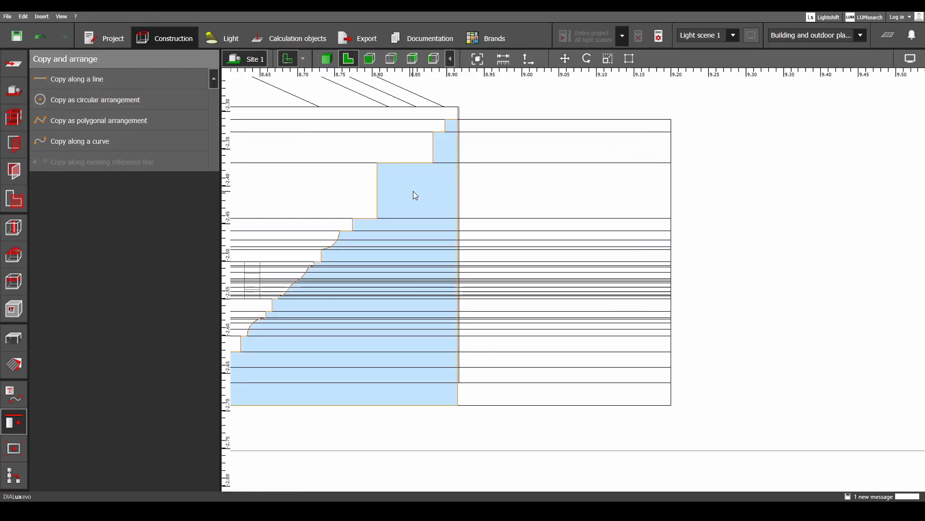
right_click(412, 191)
click(426, 198)
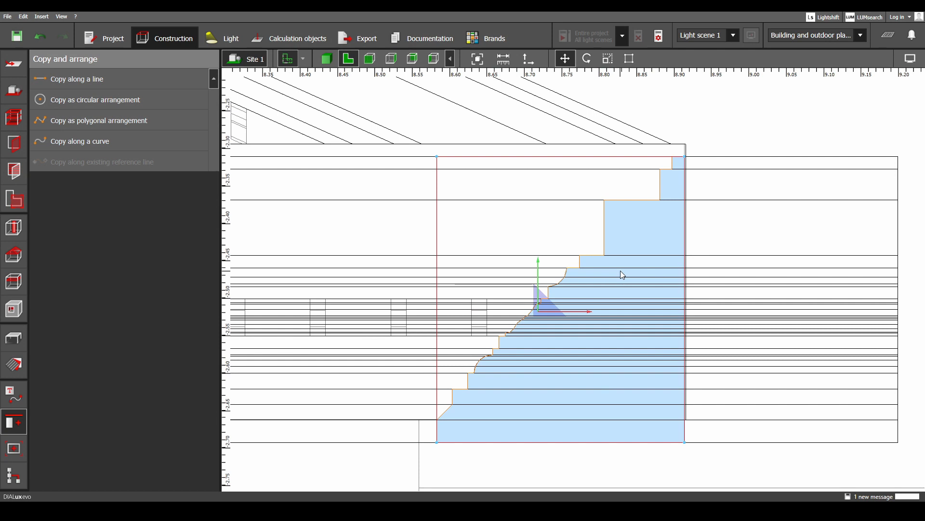
drag(586, 310, 587, 310)
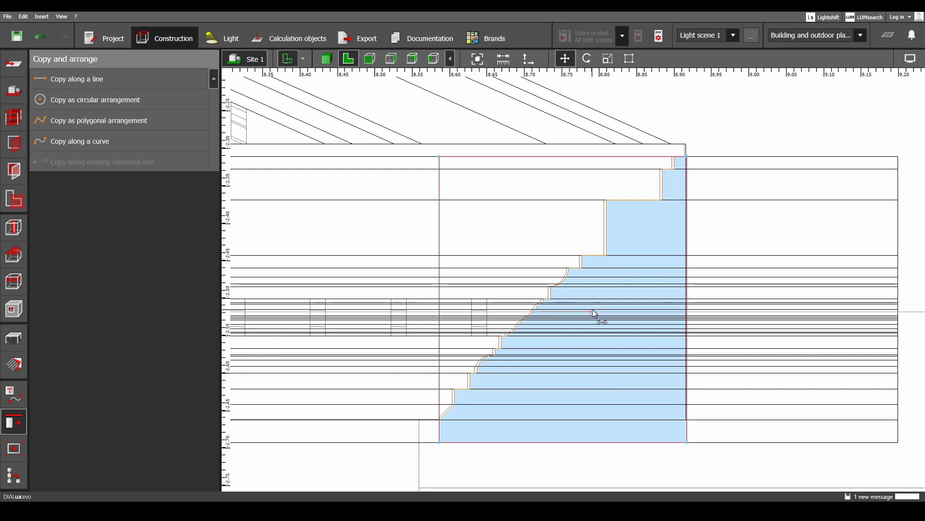
- Subtract the two stepped side volumes and the horizontal cutting volume from Extrusion volume 559, and inspect the resulting cornice in 3D
click(330, 62)
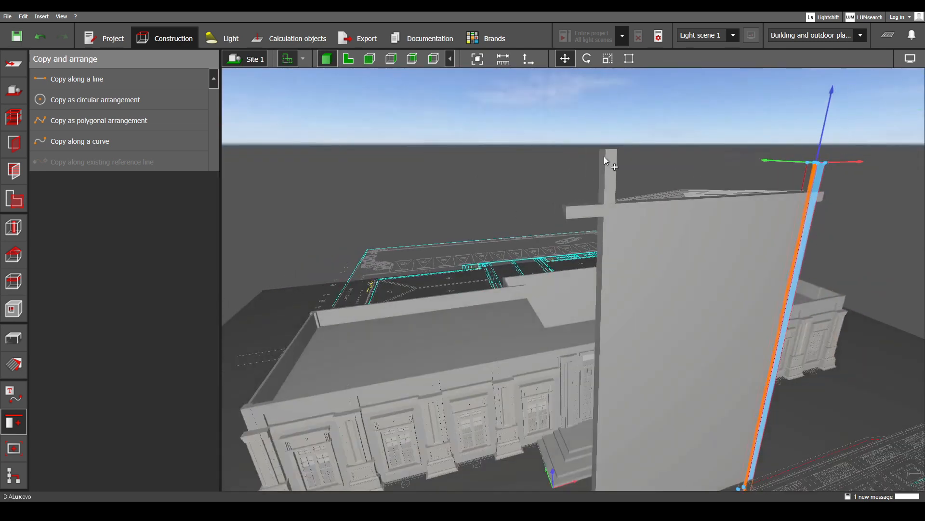
ctrl+click(605, 159)
ctrl+click(581, 214)
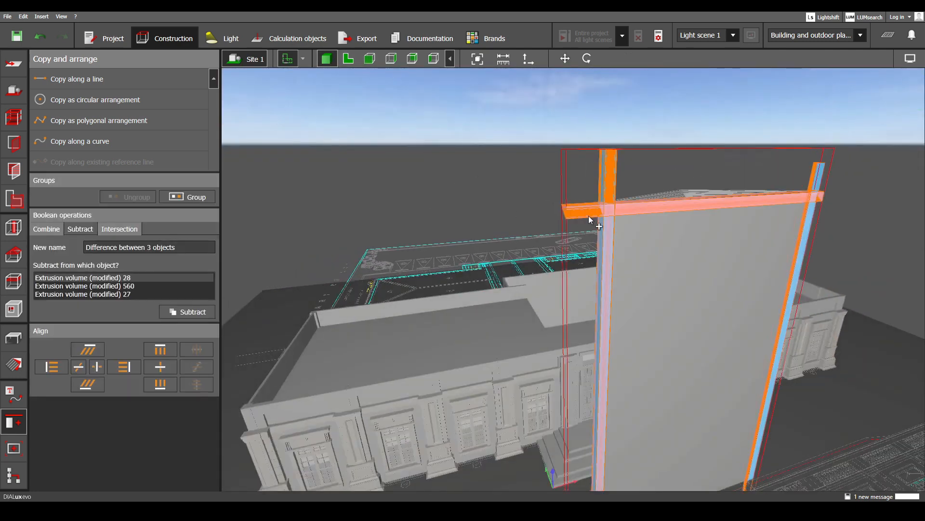
ctrl+click(569, 292)
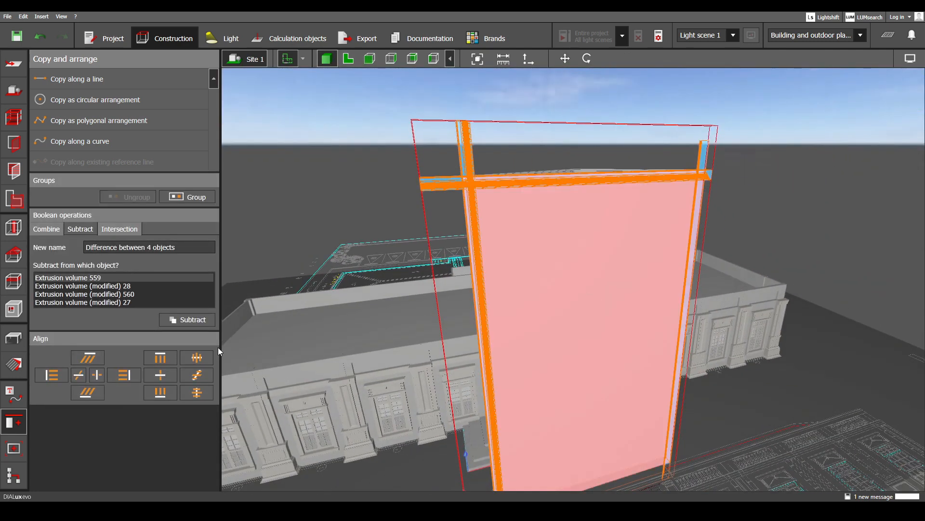
click(200, 326)
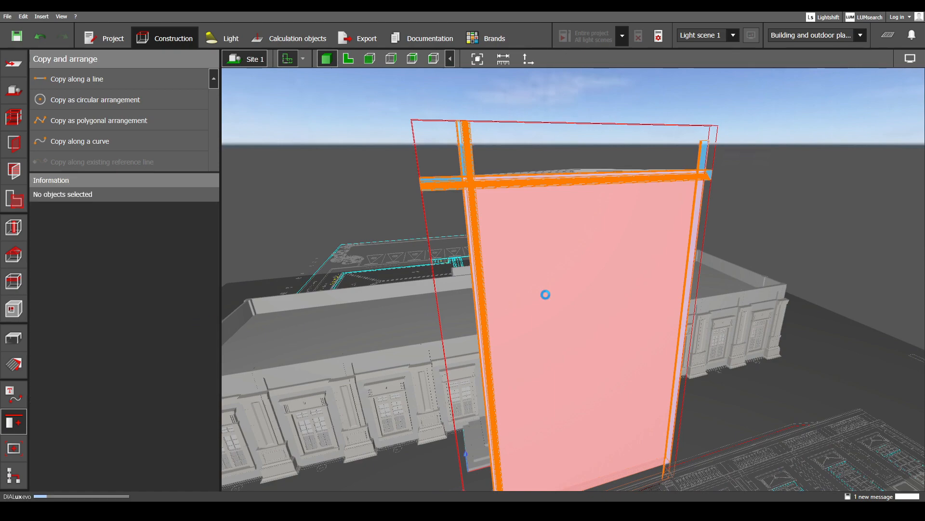
click(545, 295)
right_drag(545, 296, 592, 288)
click(635, 351)
right_drag(635, 350, 613, 309)
- In the plan view, move the small spare rectangular object from below the drawings up to the pediment in the front elevation
click(348, 58)
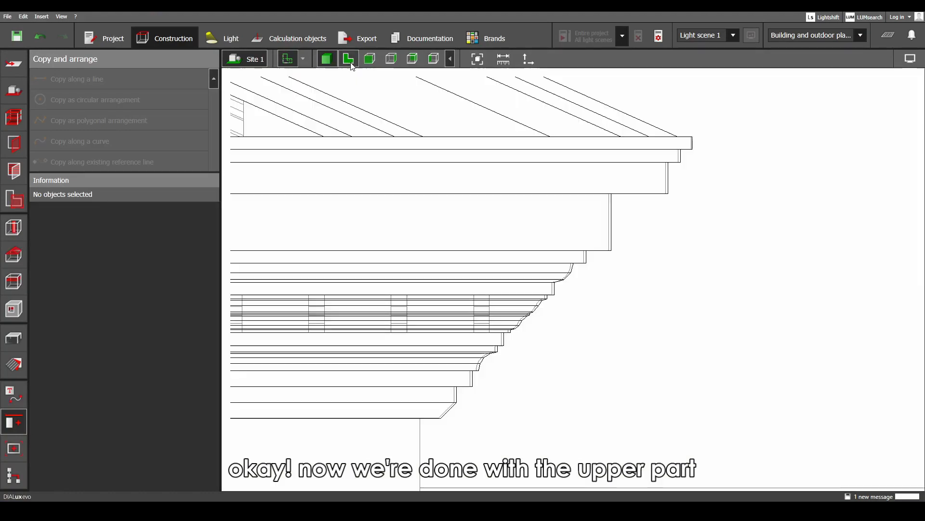
scroll(581, 289, down, 3)
scroll(547, 303, down, 5)
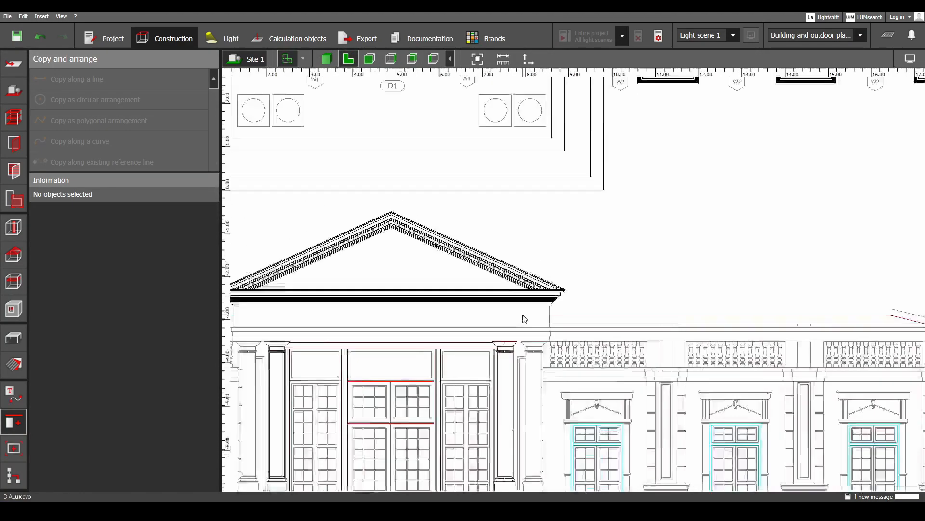
middle_drag(454, 321, 657, 279)
scroll(624, 298, up, 1)
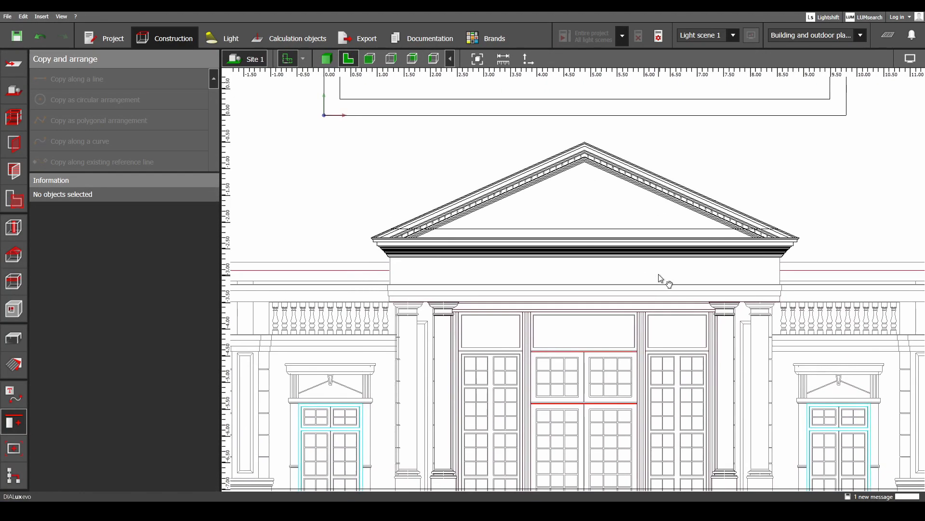
scroll(623, 290, up, 2)
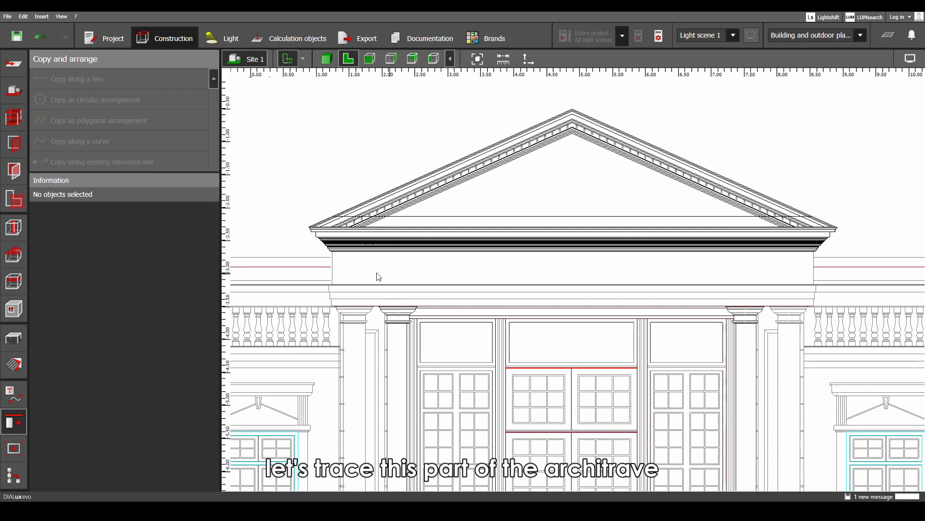
scroll(514, 275, up, 1)
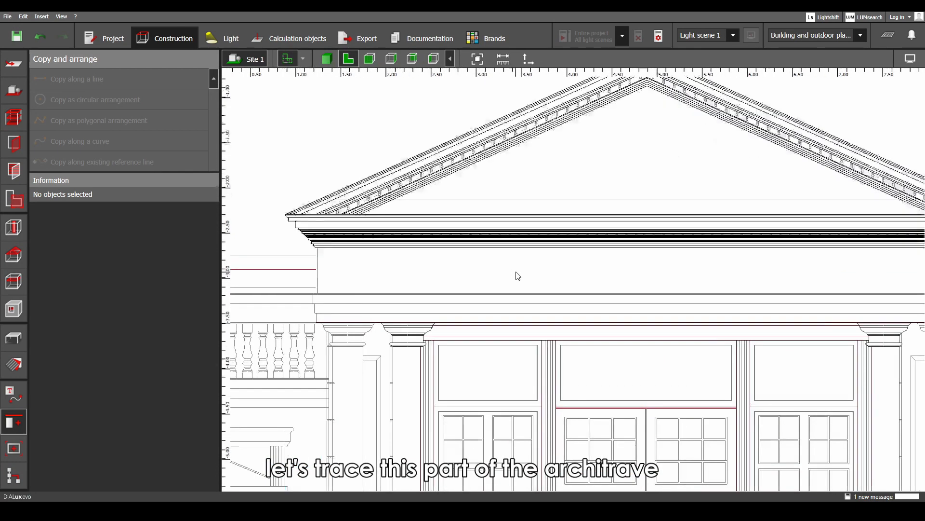
scroll(515, 271, down, 5)
middle_drag(520, 277, 693, 304)
middle_drag(339, 315, 625, 313)
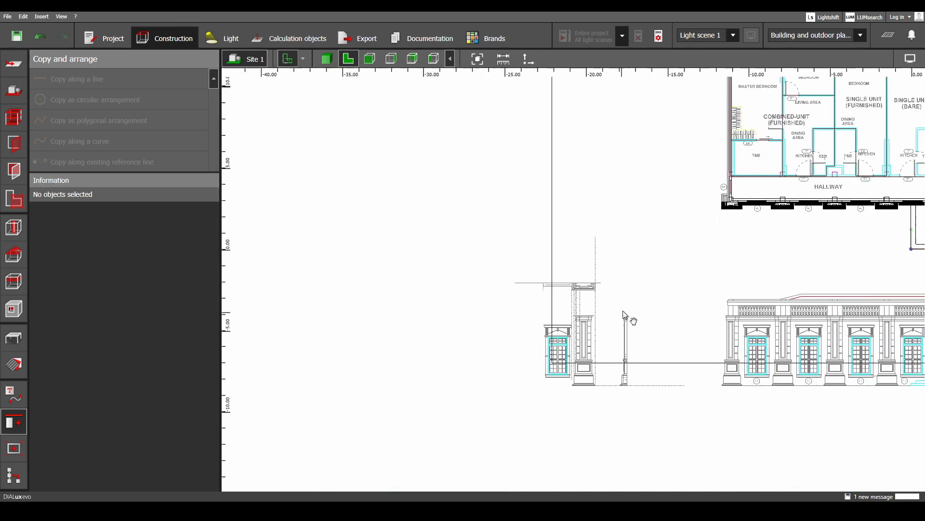
scroll(459, 325, down, 6)
middle_drag(479, 361, 453, 342)
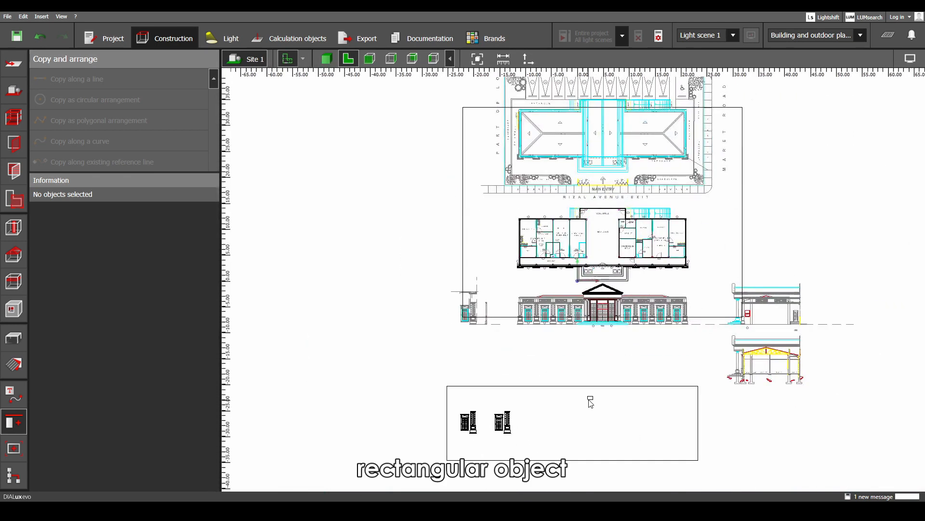
click(589, 400)
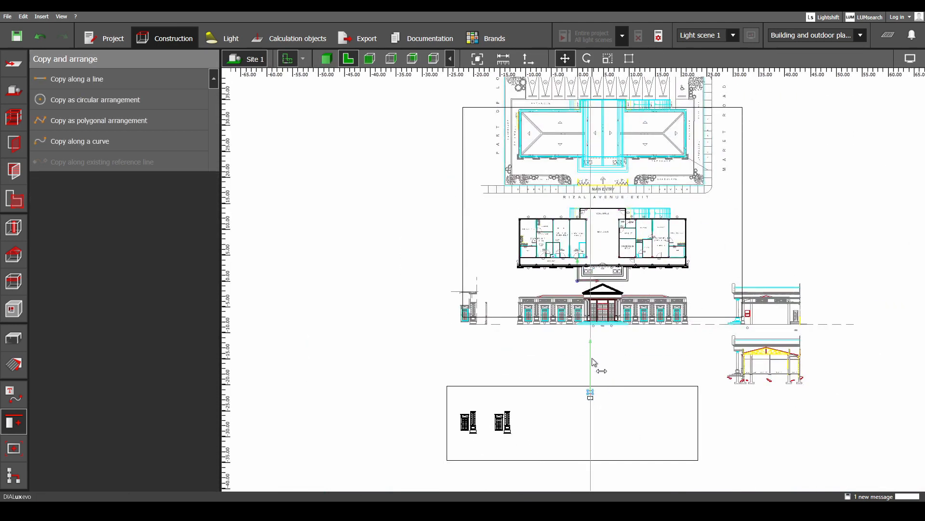
scroll(590, 289, up, 9)
drag(610, 245, 588, 307)
- Align the rectangular object's upper left corner with the architrave's corner directly beneath the cornice
scroll(568, 367, up, 9)
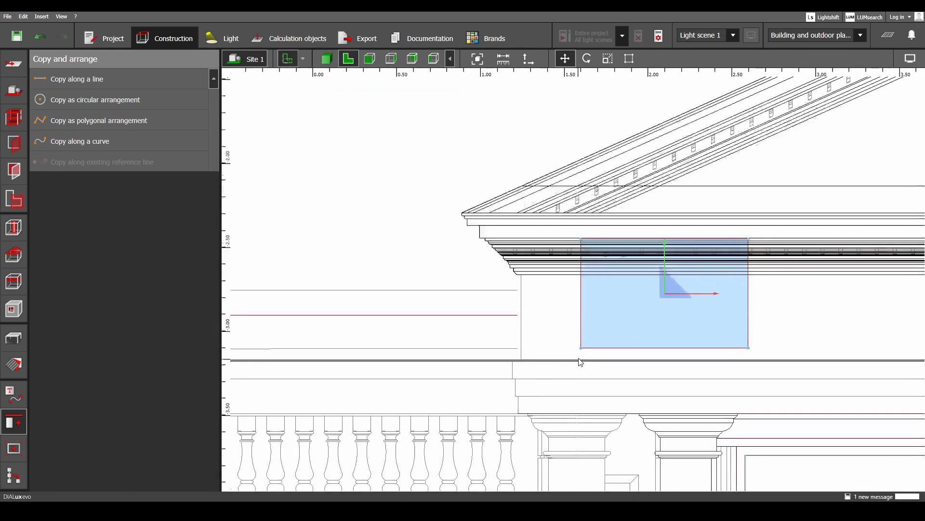
drag(566, 357, 534, 385)
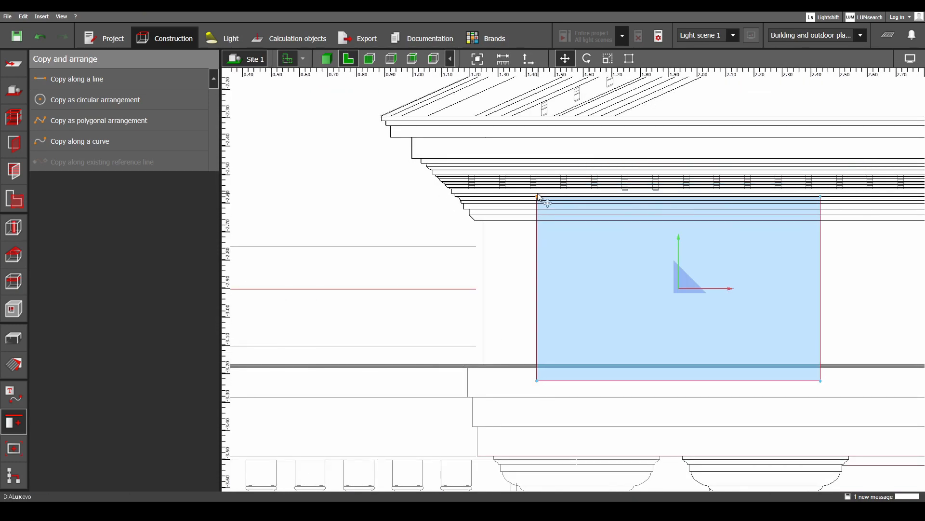
drag(538, 195, 487, 219)
- Scale the rectangular object to fill the architrave band, about 0.518 m high and 7.315 m wide
right_click(554, 270)
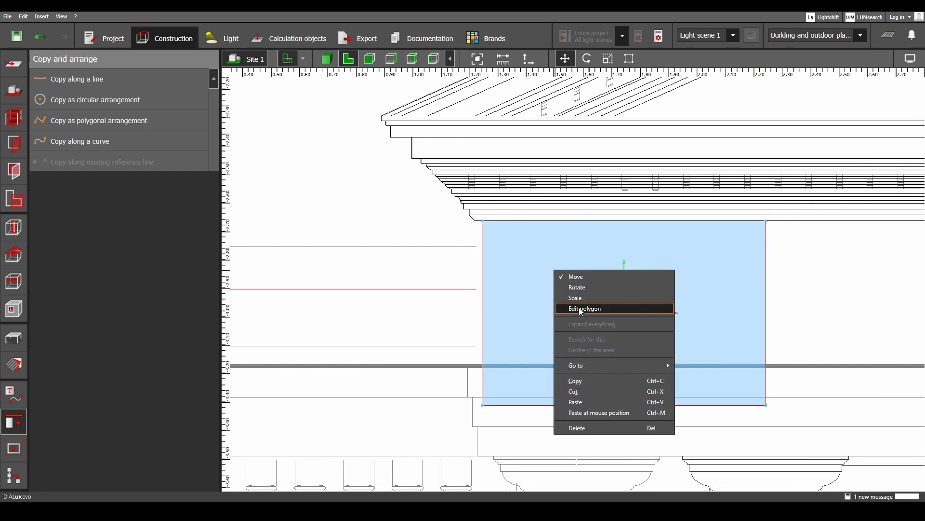
click(580, 300)
drag(558, 409, 566, 374)
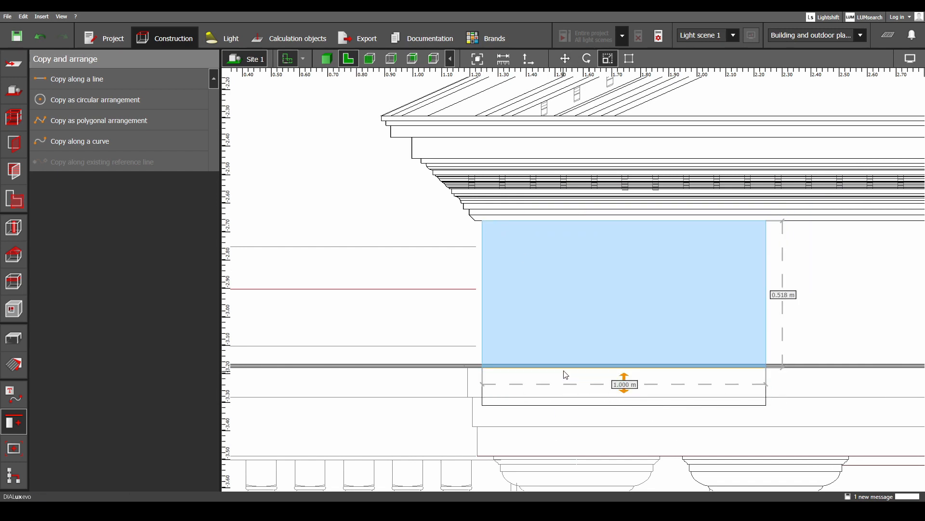
scroll(506, 379, down, 6)
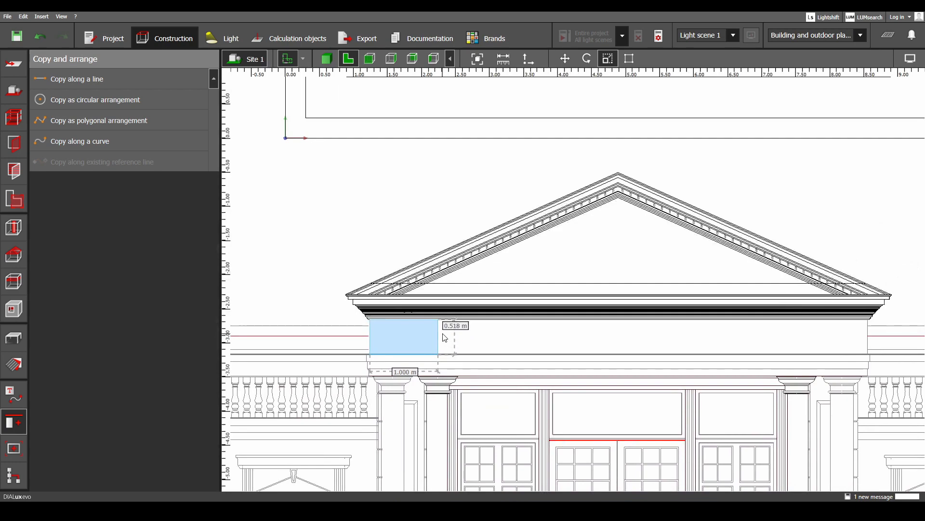
drag(444, 337, 843, 352)
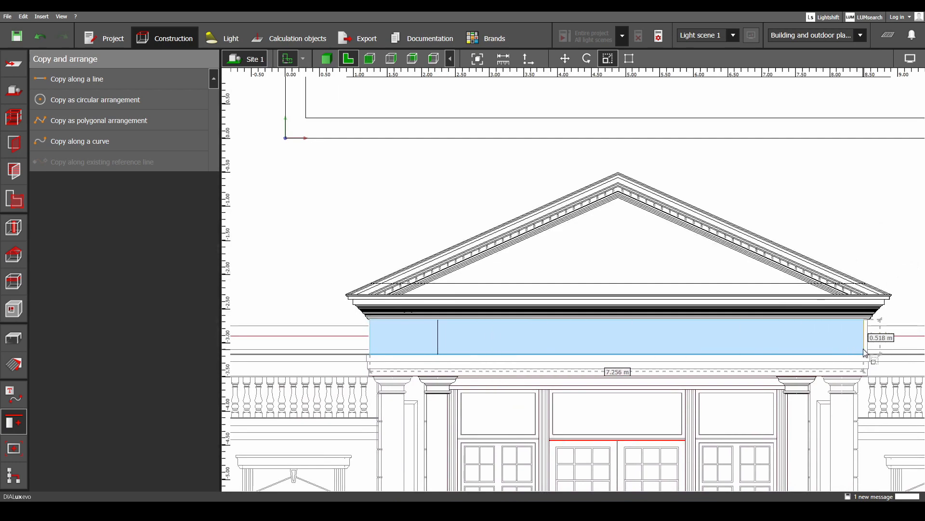
- Measure the length of the plain frieze band directly below the cornice in the side elevation
scroll(564, 397, down, 6)
middle_drag(791, 361, 444, 304)
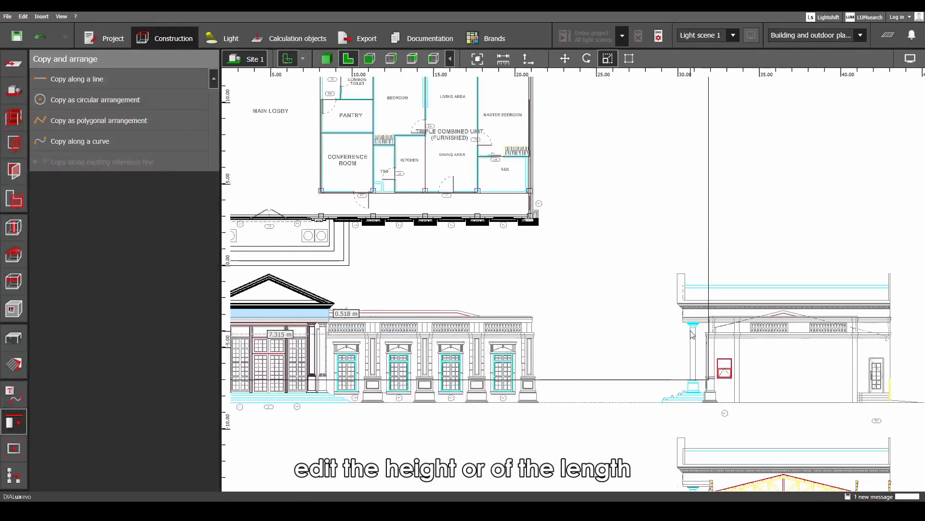
middle_drag(714, 308, 568, 322)
scroll(567, 322, up, 1)
scroll(569, 323, up, 3)
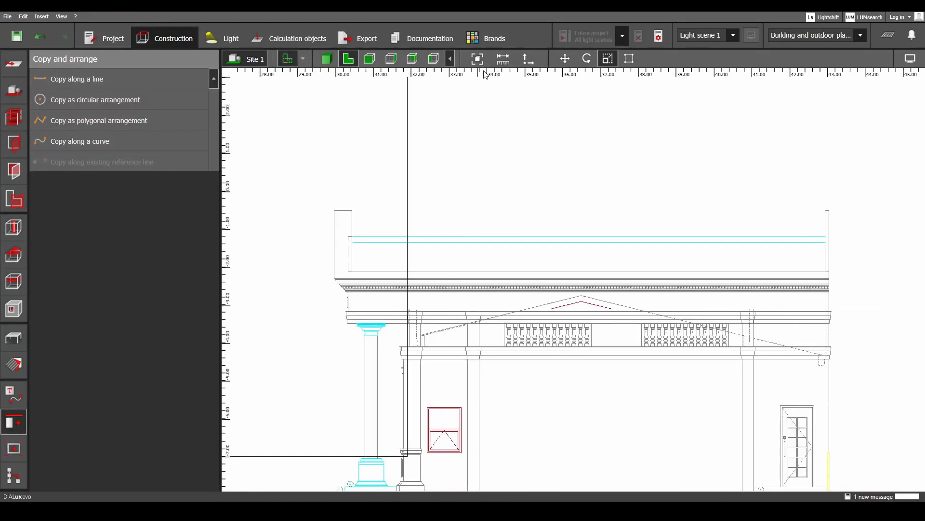
click(499, 63)
scroll(345, 291, up, 10)
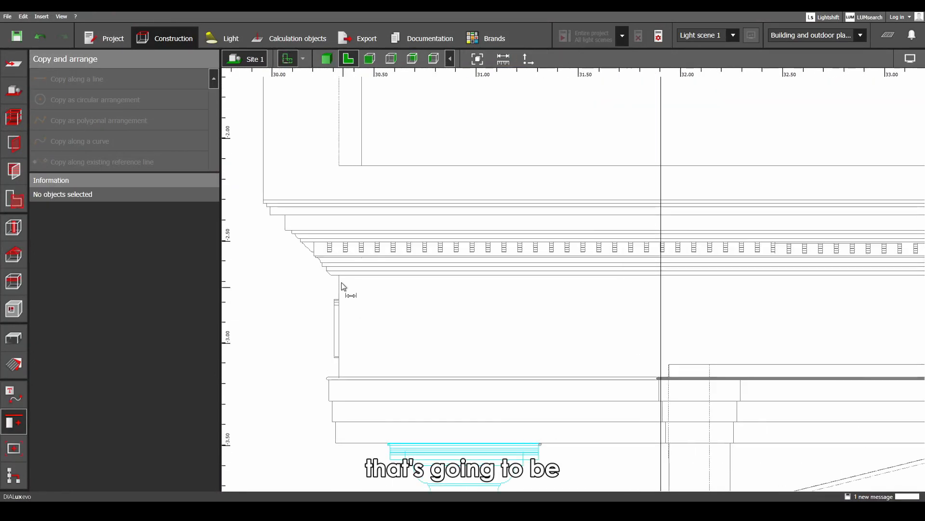
scroll(371, 340, down, 10)
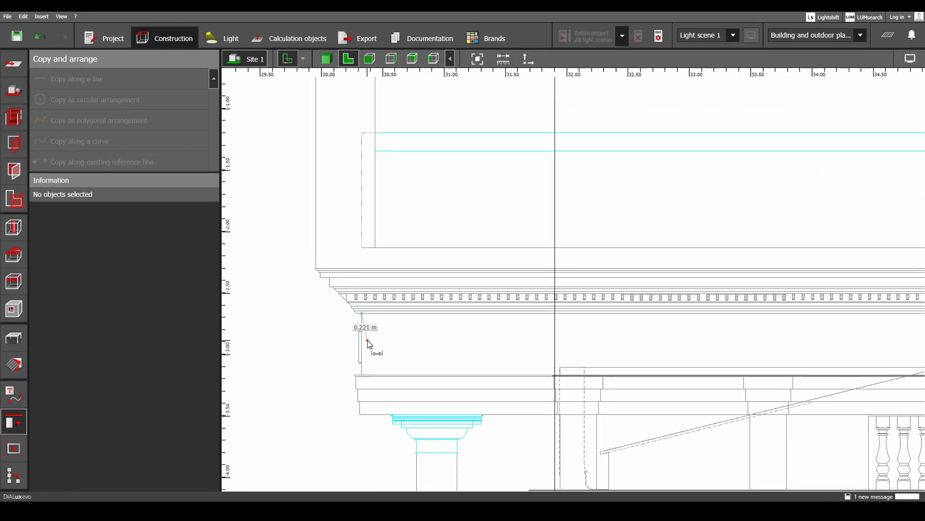
middle_drag(815, 376, 407, 358)
scroll(580, 332, up, 4)
scroll(593, 291, up, 2)
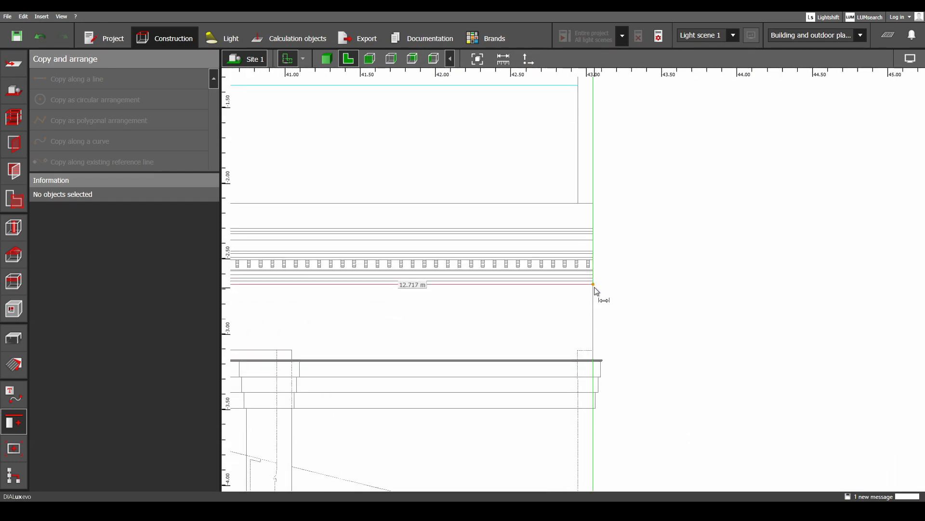
scroll(595, 287, down, 8)
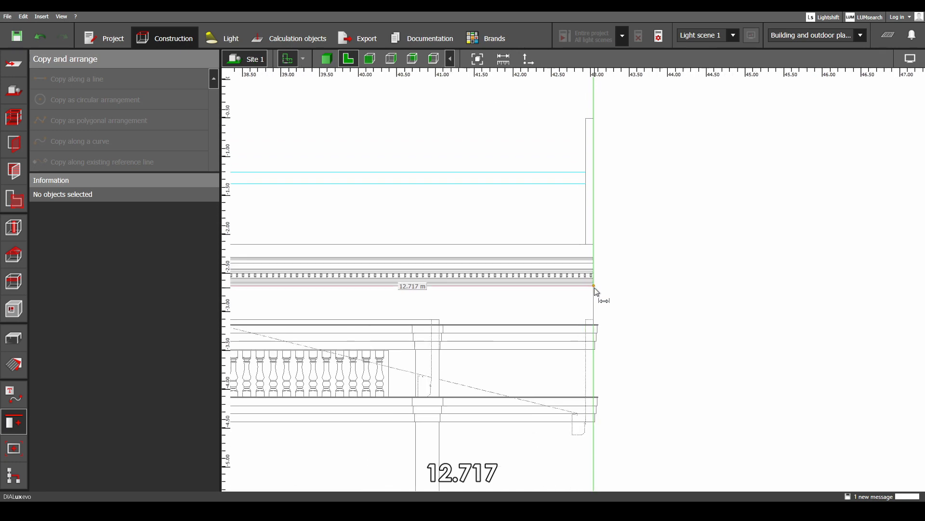
scroll(496, 328, down, 4)
- Set the Z position of the band volume beneath the front pediment to 12.717 m
middle_drag(403, 345, 906, 348)
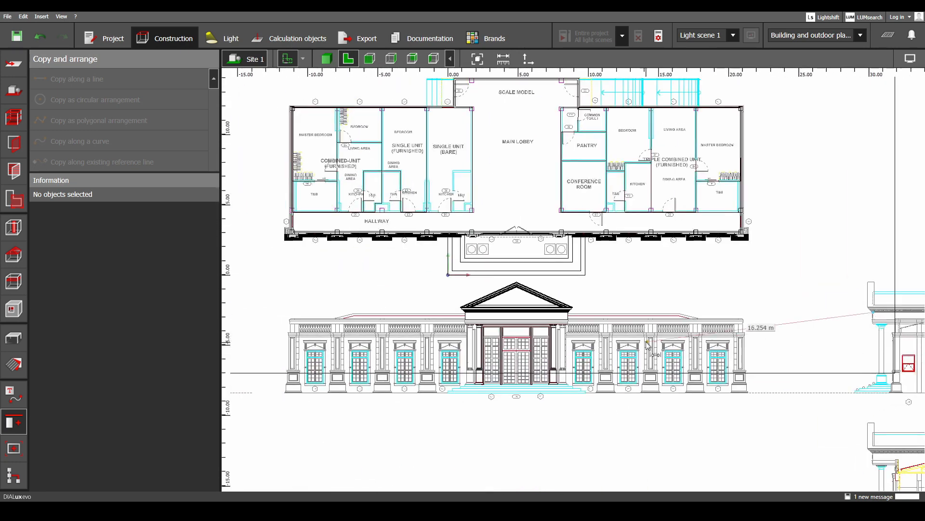
scroll(599, 342, up, 4)
click(521, 296)
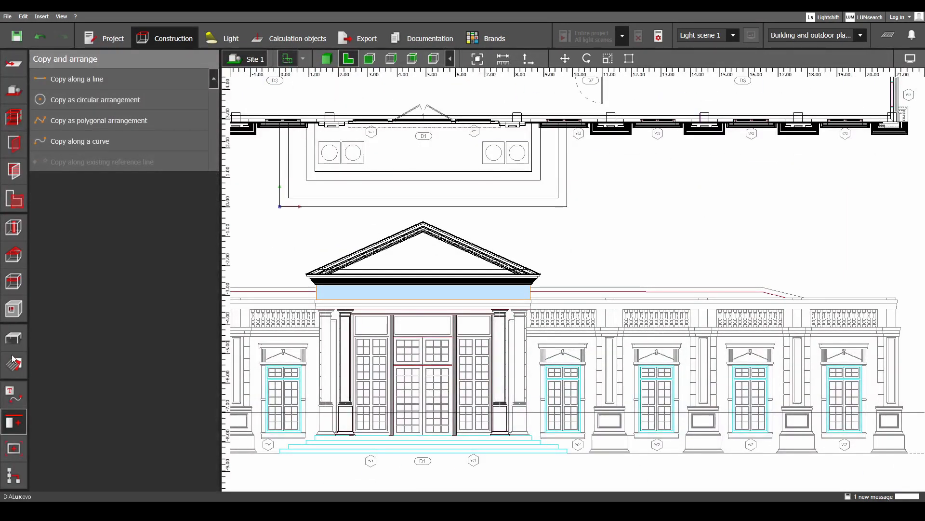
click(13, 338)
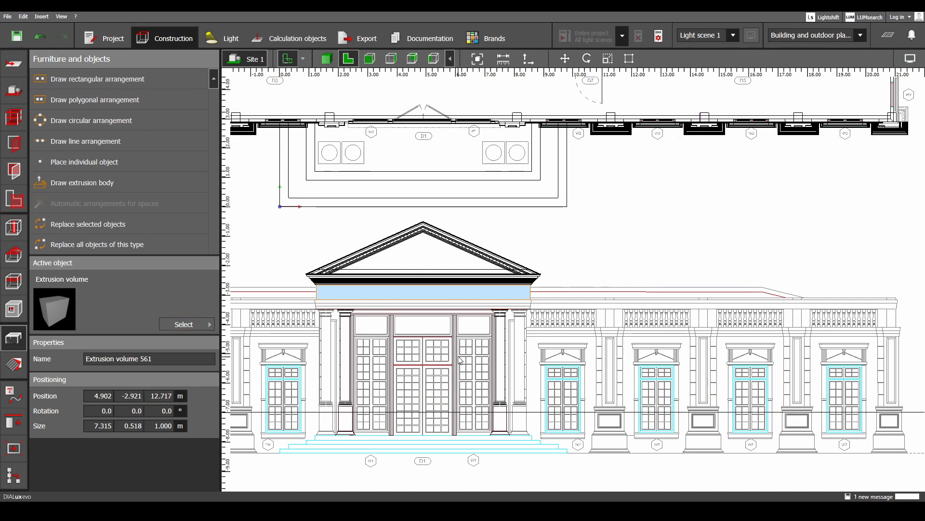
- Duplicate the band volume in place and extend the copy's lower edge to the uppermost stepped fascia's bottom line, making it 0.621 m high
middle_drag(460, 360, 592, 361)
scroll(519, 355, up, 8)
key(ctrl+v)
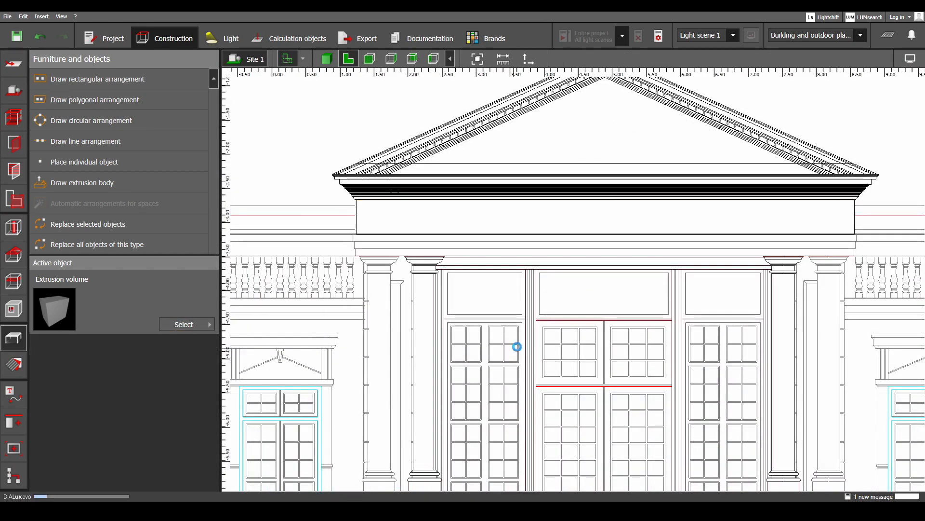
right_click(550, 220)
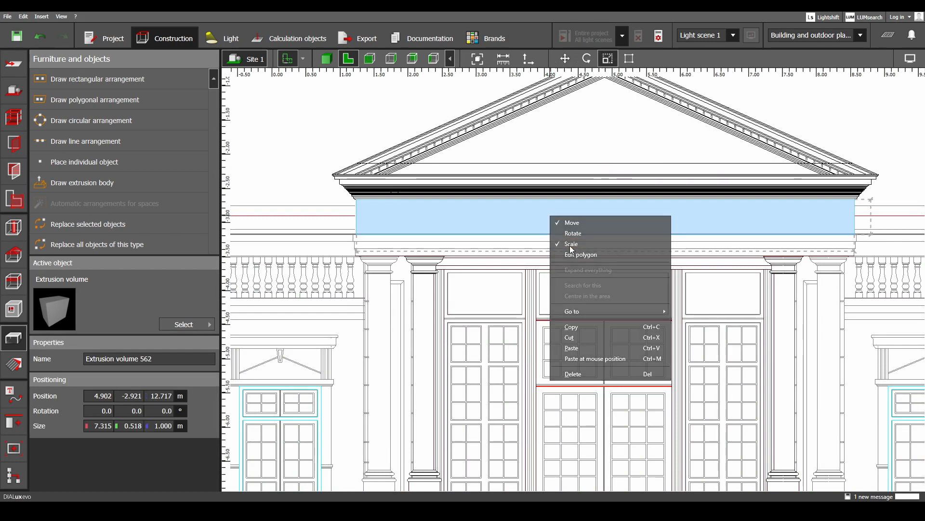
click(570, 246)
scroll(575, 236, up, 2)
drag(580, 246, 580, 247)
scroll(568, 302, up, 2)
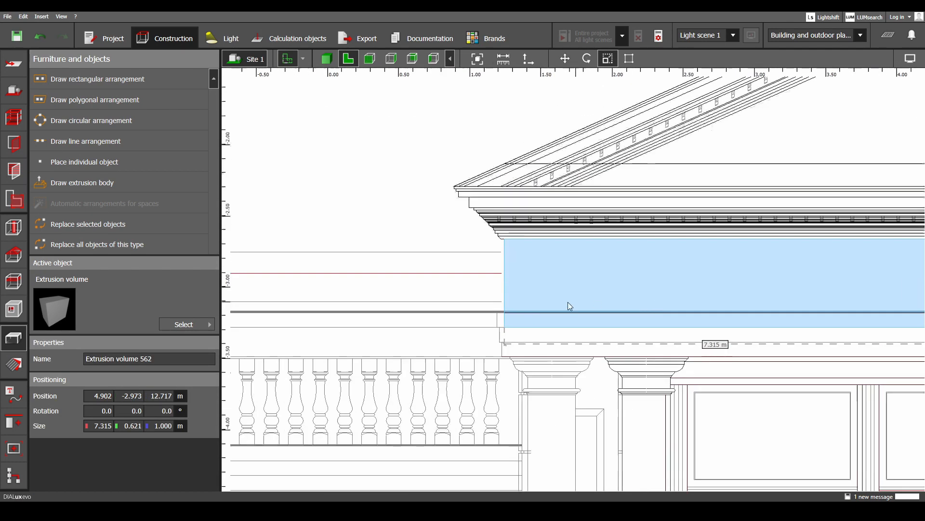
- Scale the copy to the uppermost fascia's left edge and top line, making it 7.367 m wide and 0.104 m high
scroll(500, 314, up, 2)
drag(493, 315, 484, 321)
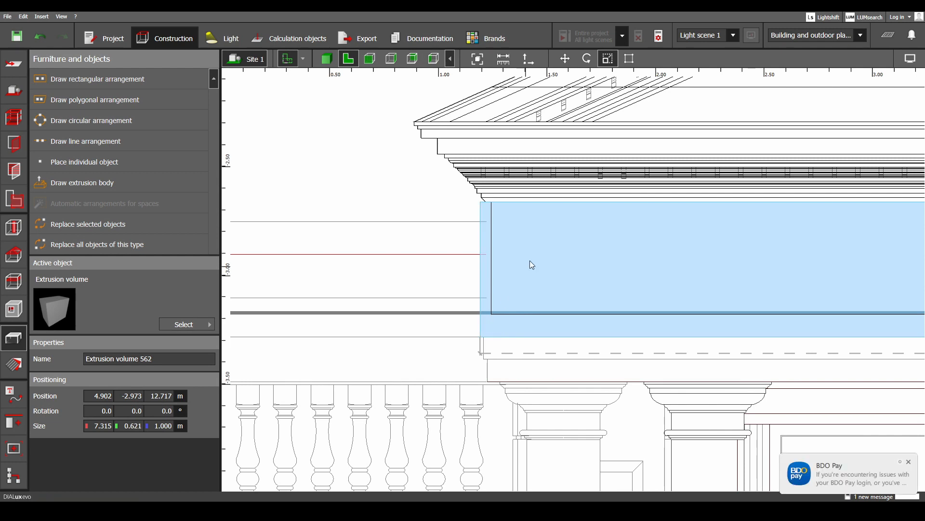
drag(555, 205, 552, 311)
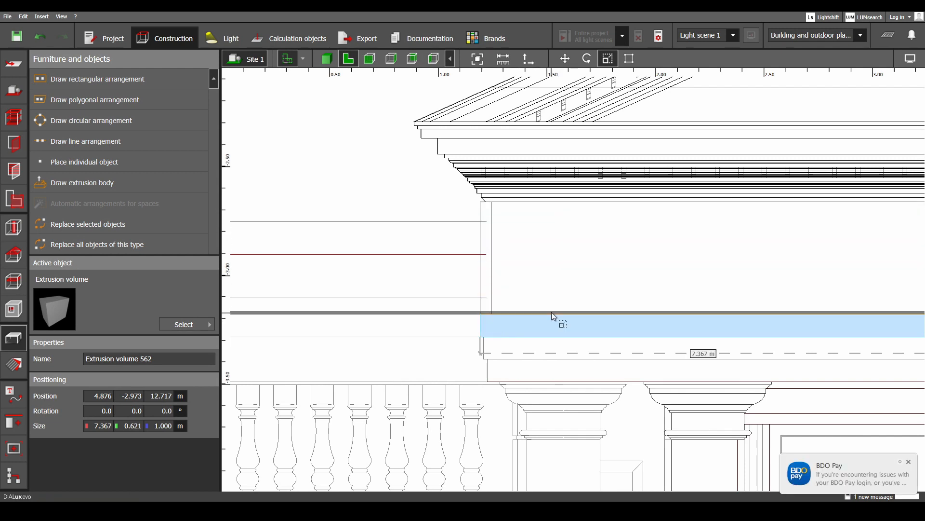
scroll(559, 318, down, 2)
scroll(630, 335, down, 2)
click(909, 464)
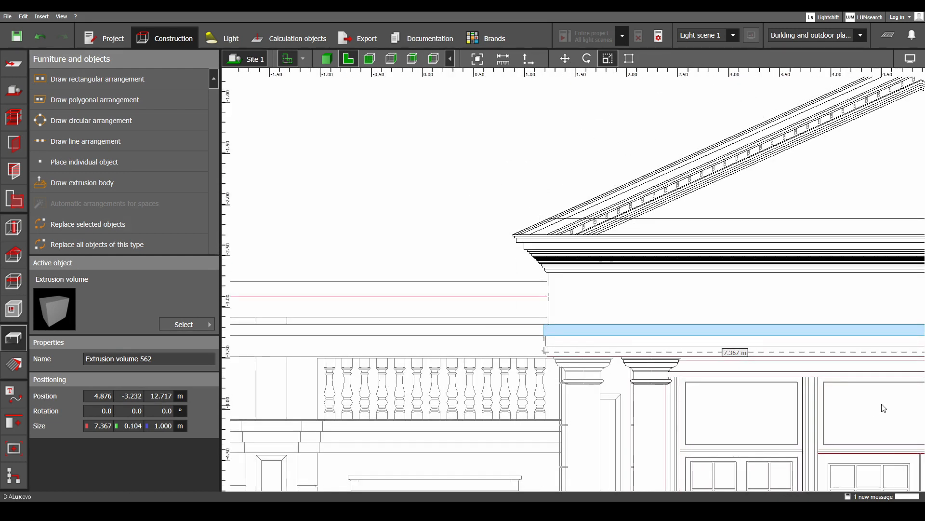
- Extend the copied fascia volume's right edge to the drawing's outer corner, making it 7.399 m wide
middle_drag(882, 407, 489, 362)
middle_drag(895, 382, 591, 376)
scroll(602, 323, up, 5)
scroll(613, 256, up, 1)
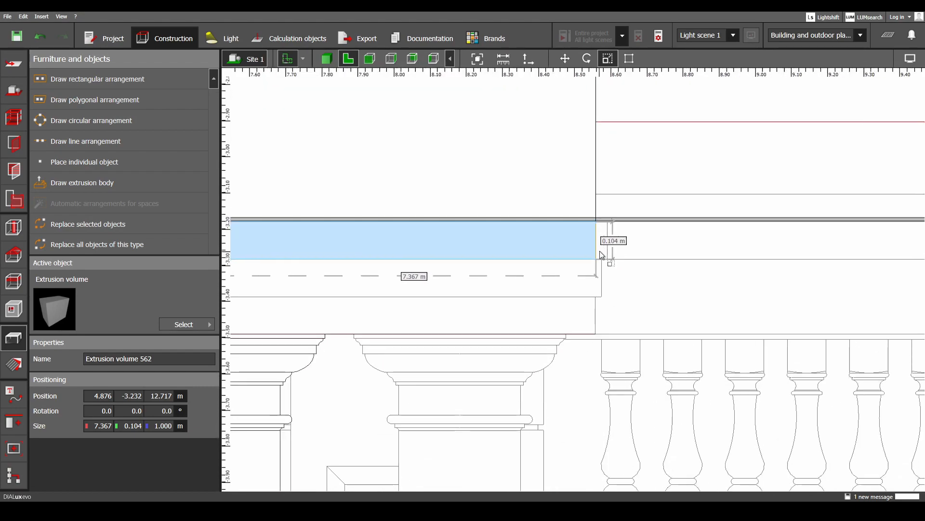
drag(599, 246, 606, 247)
- Measure the uppermost fascia's length in the side elevation, from its lower front corner to the rear wall line
scroll(700, 346, down, 10)
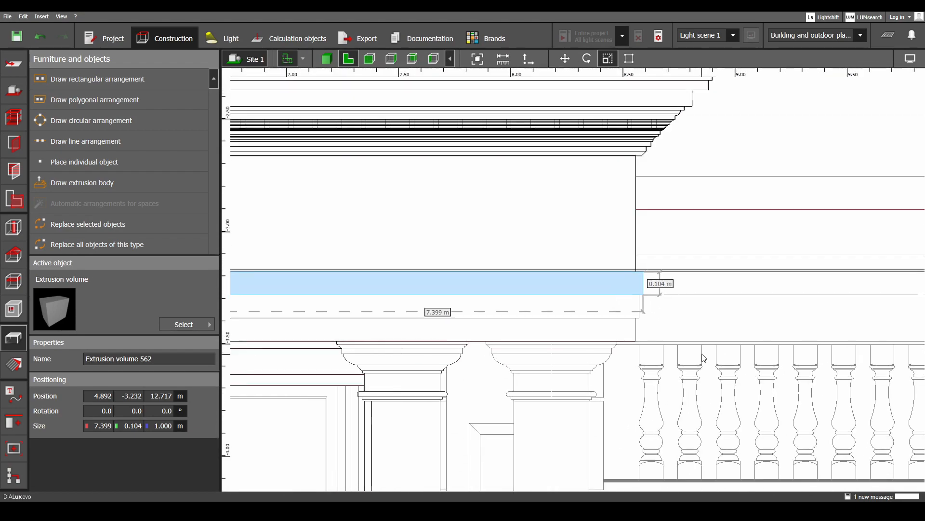
scroll(718, 359, down, 3)
middle_drag(718, 360, 369, 294)
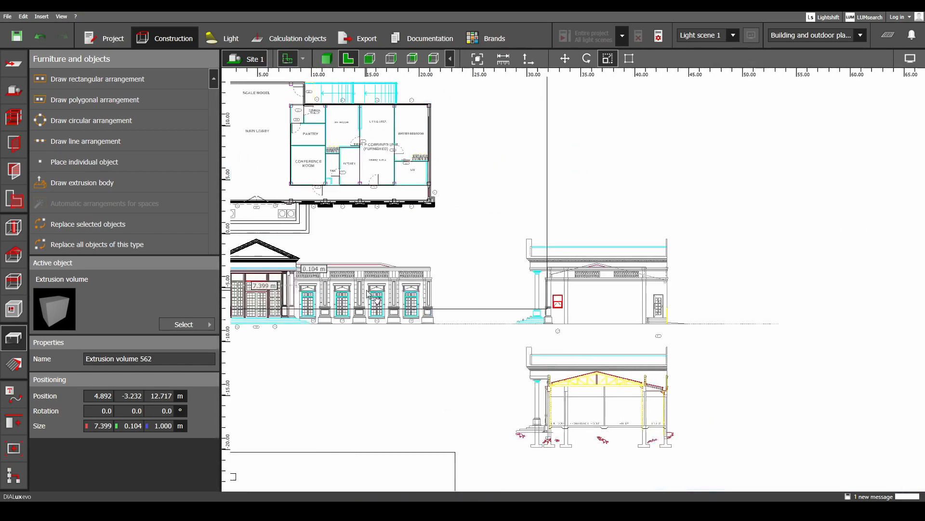
scroll(633, 343, up, 8)
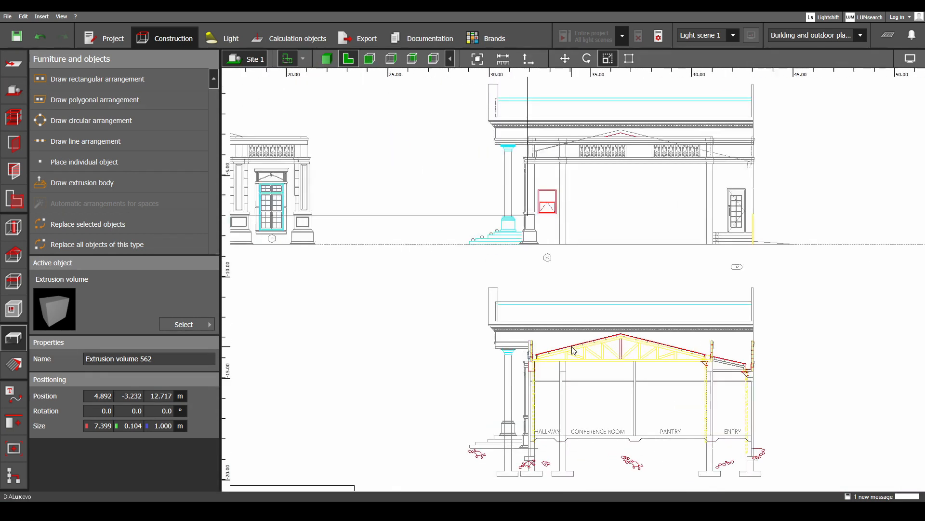
middle_drag(547, 254, 548, 292)
scroll(549, 292, up, 4)
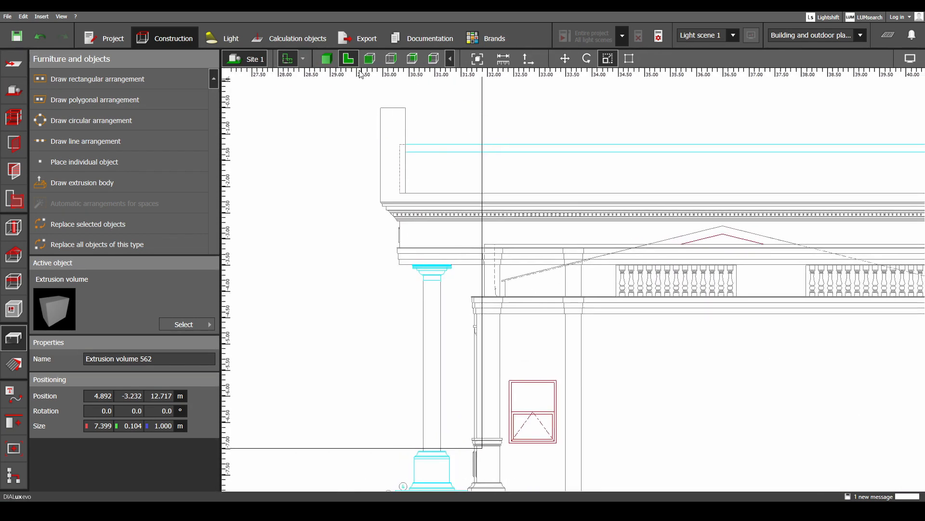
click(509, 62)
scroll(378, 278, up, 11)
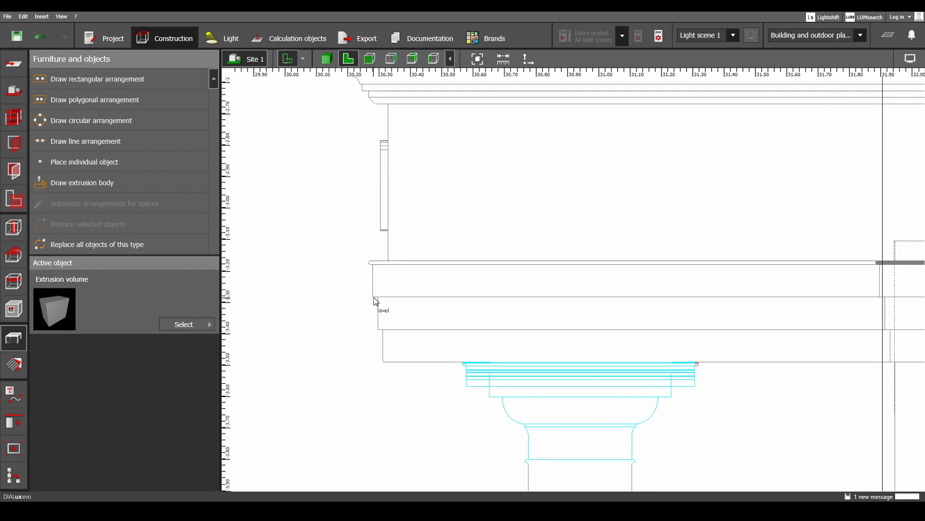
click(375, 297)
scroll(475, 274, down, 8)
mouse_move(887, 332)
middle_down()
mouse_move(388, 324)
mouse_move(368, 312)
middle_up()
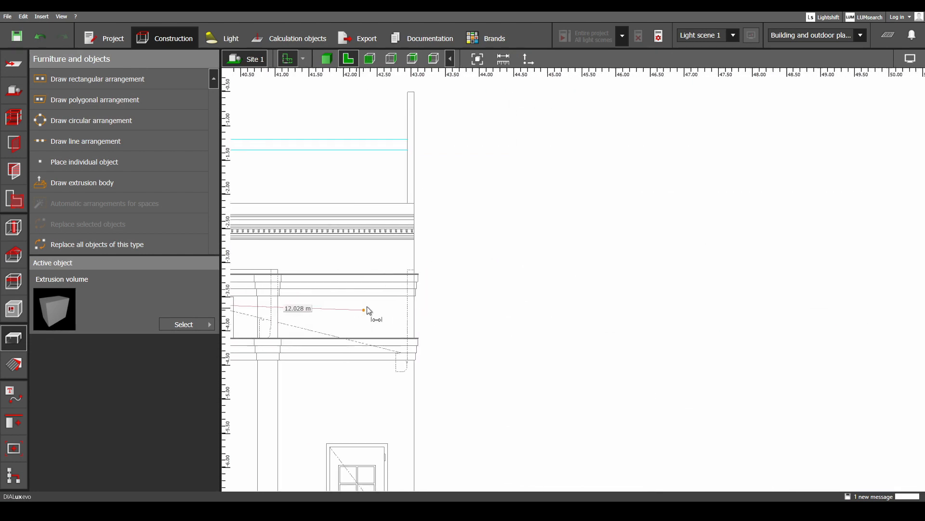
scroll(413, 280, up, 6)
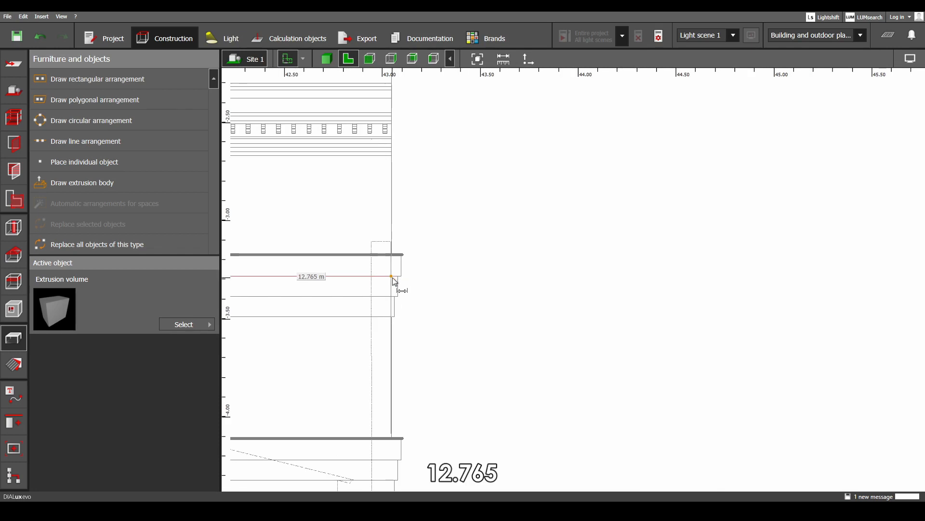
scroll(393, 278, down, 15)
middle_drag(418, 290, 647, 295)
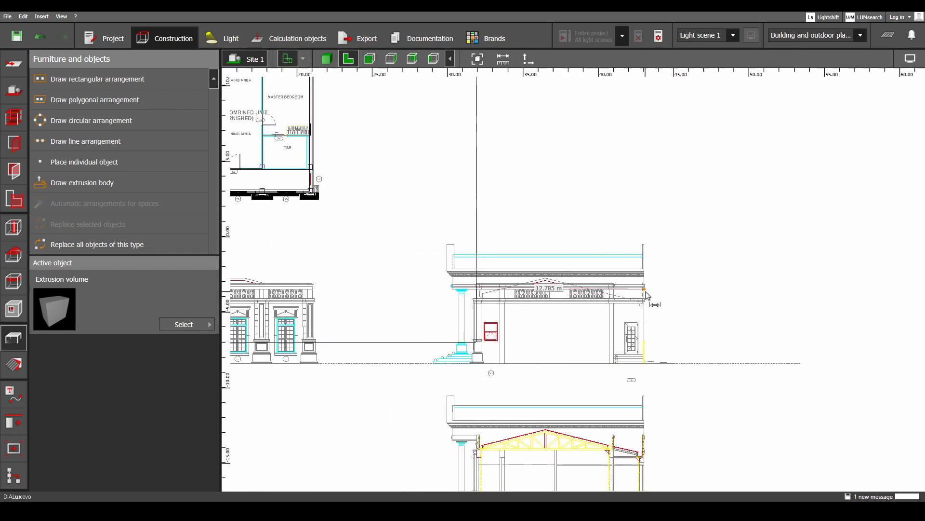
middle_drag(537, 337, 763, 330)
key(Escape)
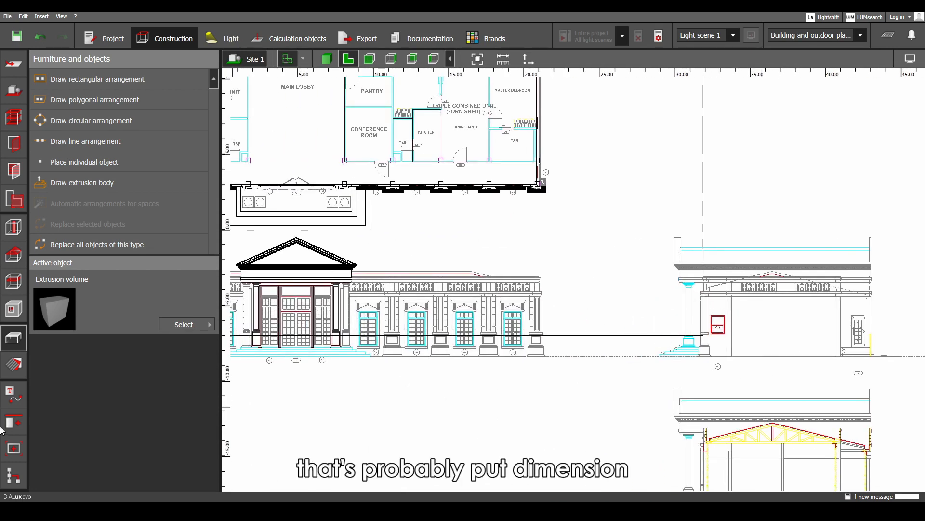
- Draw a dimension line for the uppermost fascia's length in the side elevation, placing it above the fascia within the frieze band
click(12, 402)
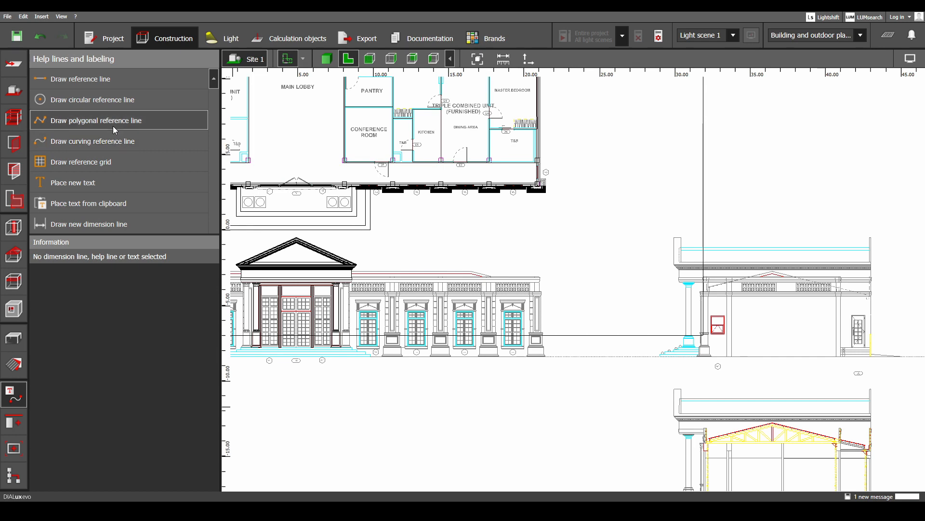
click(77, 225)
scroll(449, 287, up, 5)
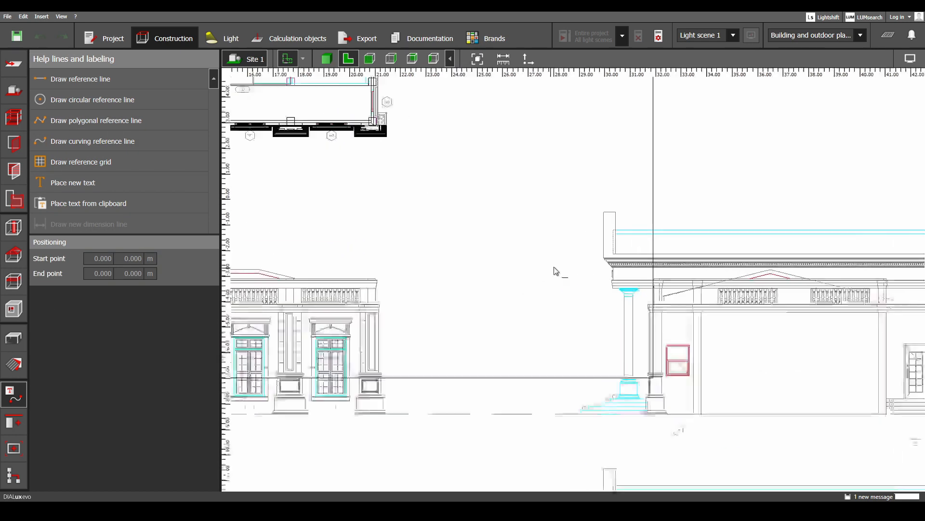
scroll(623, 297, up, 4)
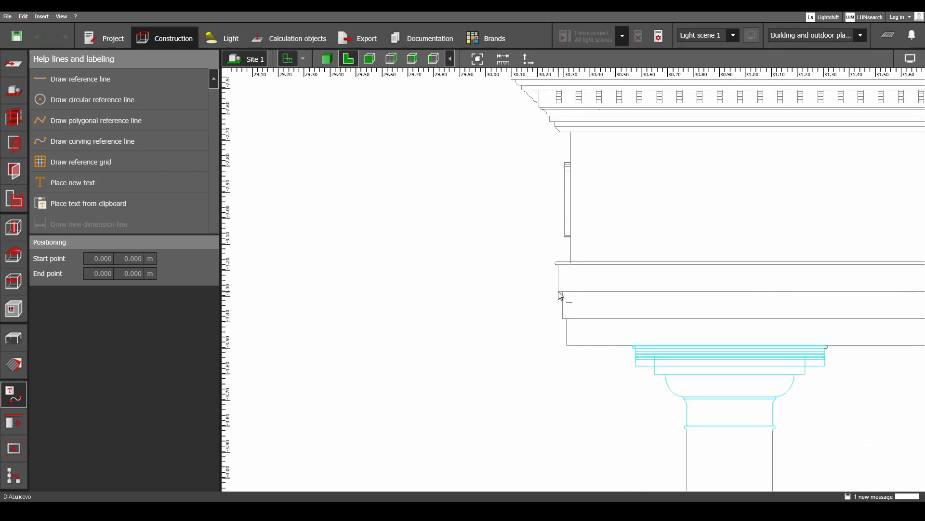
click(557, 291)
scroll(744, 310, down, 5)
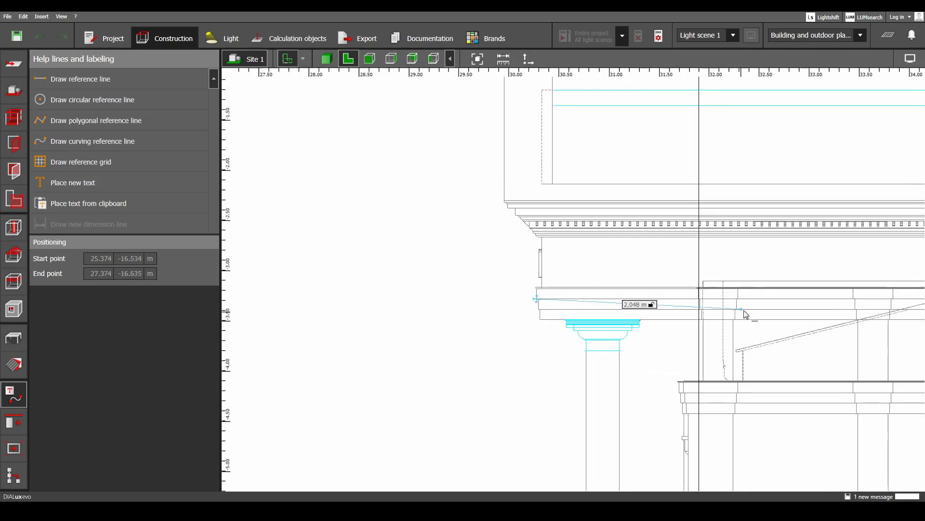
middle_drag(791, 309, 379, 312)
middle_drag(835, 332, 399, 340)
scroll(399, 339, up, 1)
scroll(703, 316, up, 4)
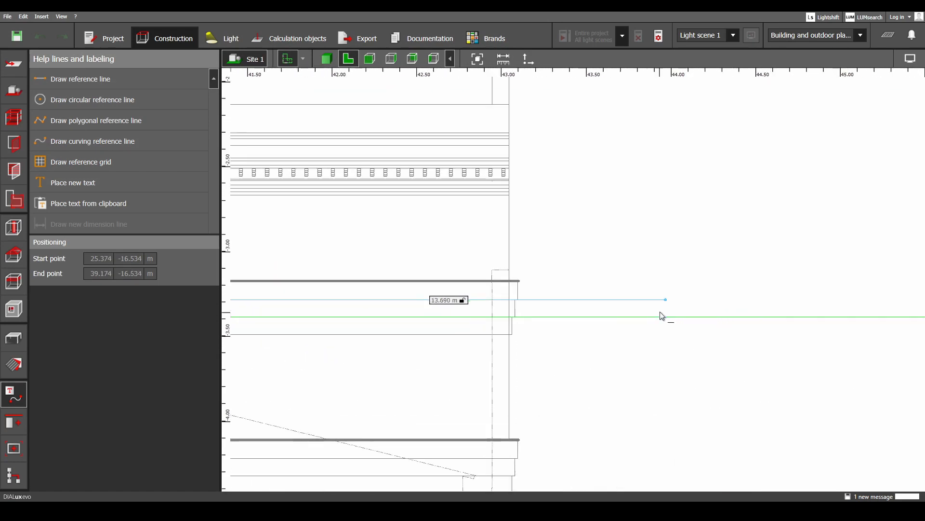
click(487, 297)
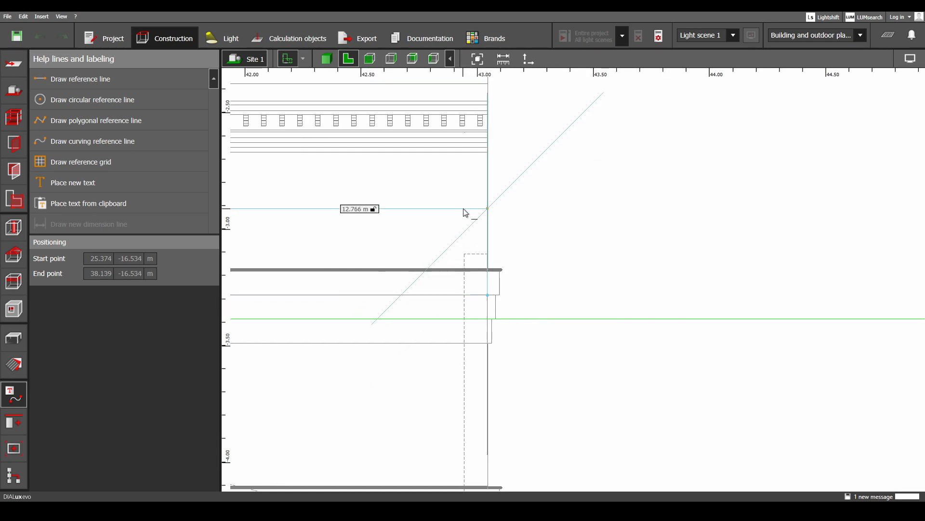
click(465, 209)
- Draw a dimension line about 12.79 m long for the middle fascia's length in the side elevation, placing it below the fascia
scroll(581, 280, down, 6)
middle_drag(347, 304, 790, 306)
scroll(495, 287, up, 6)
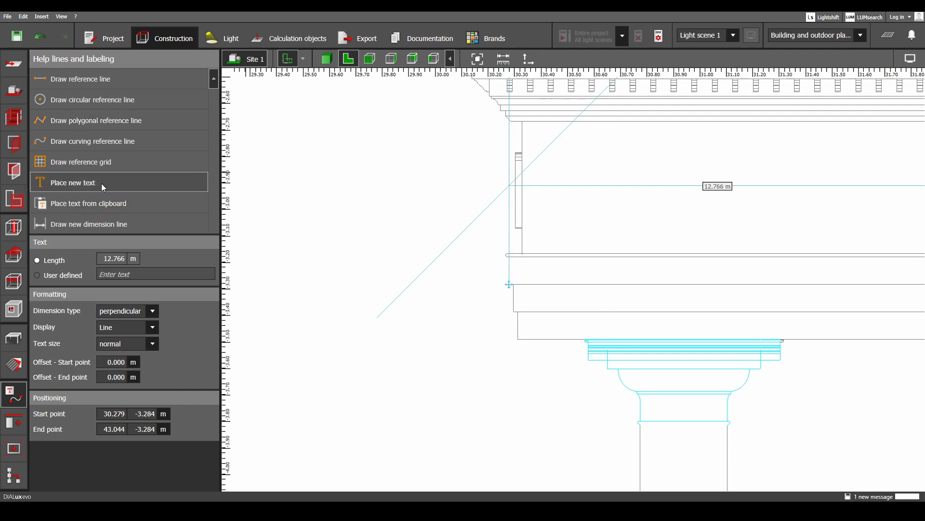
click(118, 224)
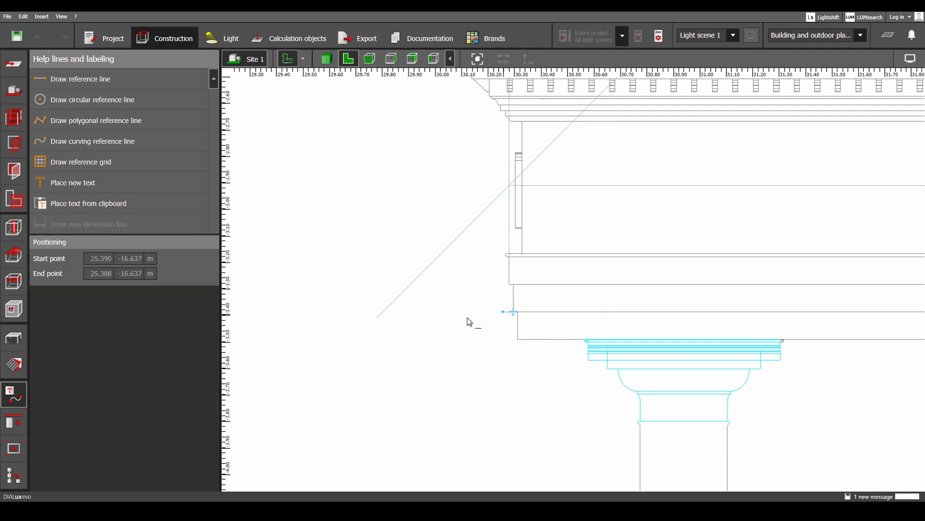
scroll(304, 296, down, 3)
middle_drag(637, 335, 265, 332)
middle_drag(800, 323, 354, 322)
middle_drag(873, 327, 618, 329)
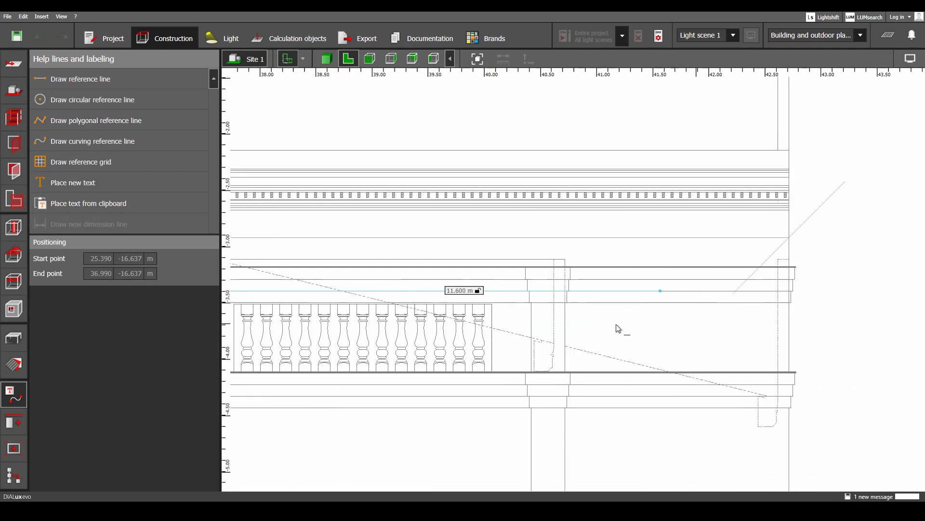
scroll(581, 305, up, 2)
click(507, 286)
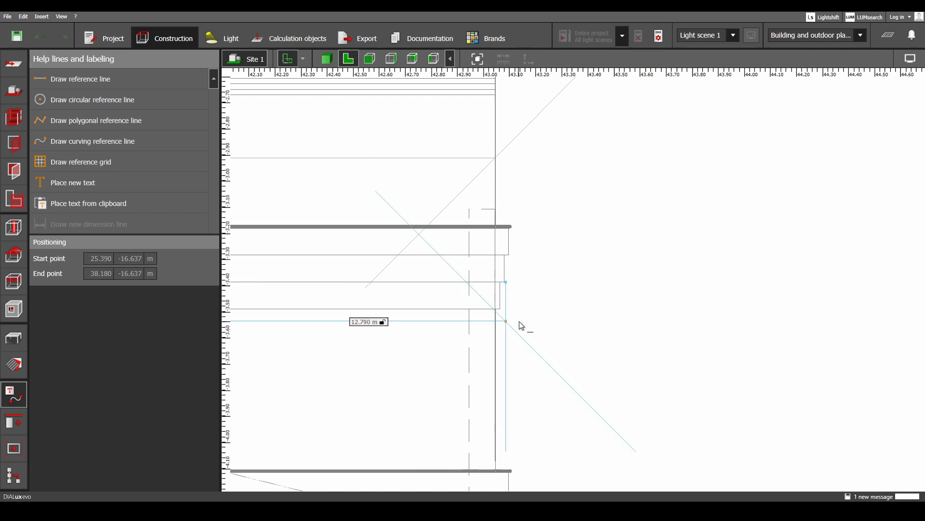
click(517, 374)
- Snap the end point of the middle fascia's dimension line to the fascia's lower rear corner, making it 12.784 m long
scroll(505, 287, up, 3)
drag(509, 280, 504, 279)
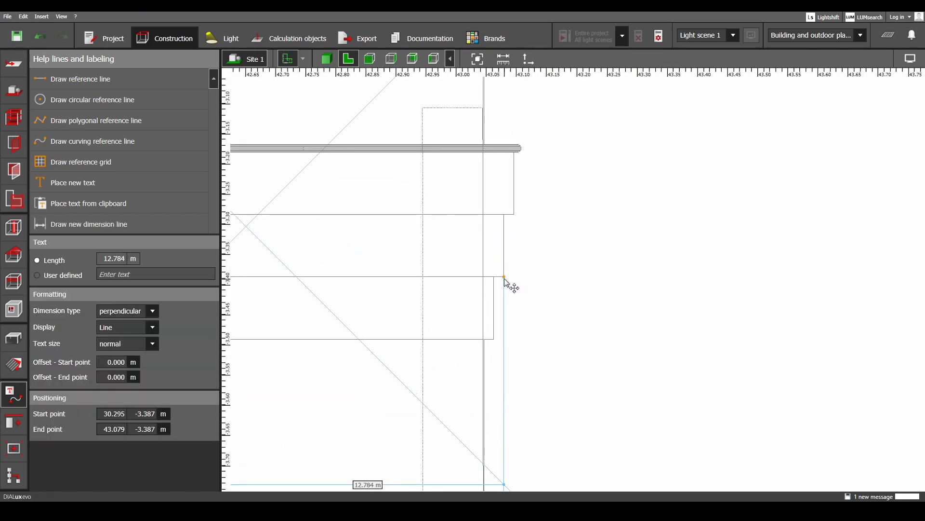
scroll(578, 285, down, 3)
scroll(530, 294, down, 5)
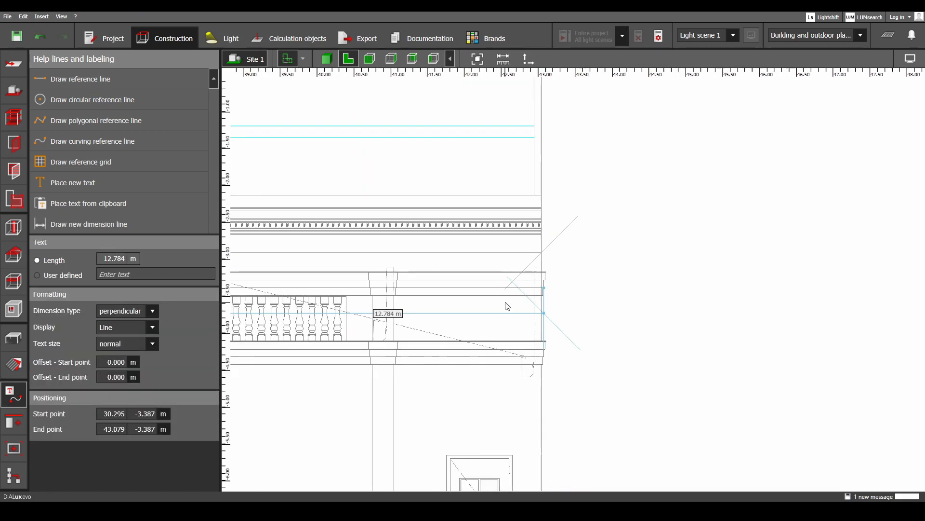
middle_drag(506, 305, 725, 312)
middle_drag(381, 331, 660, 336)
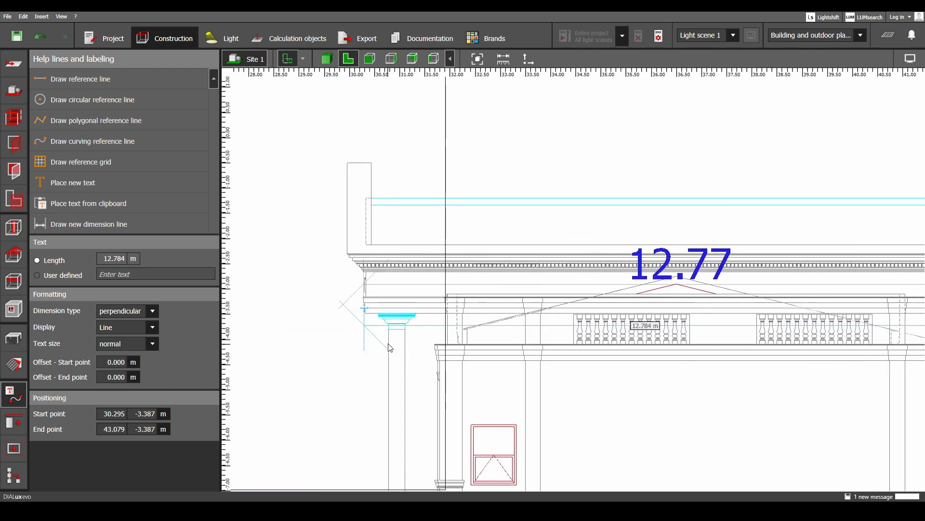
click(417, 343)
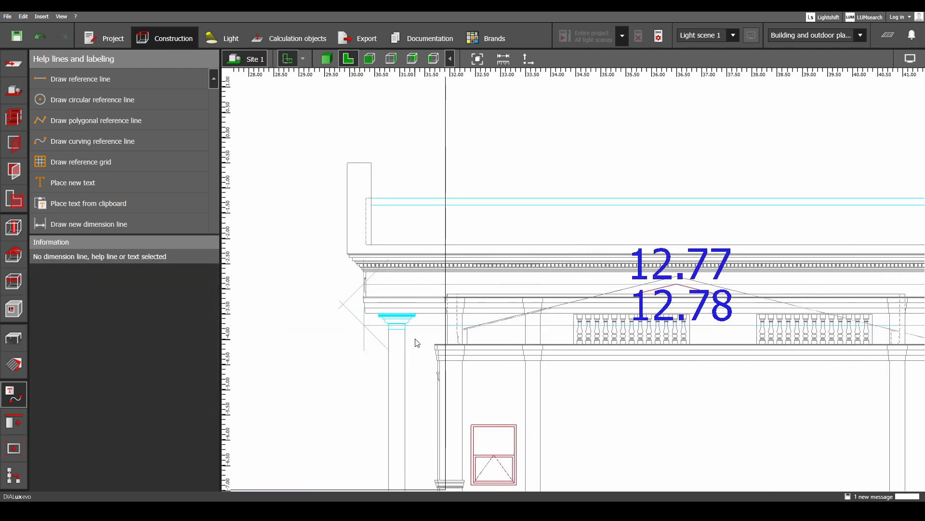
- Check both end points of the uppermost fascia's dimension line against the side elevation corners
click(663, 282)
scroll(337, 313, up, 5)
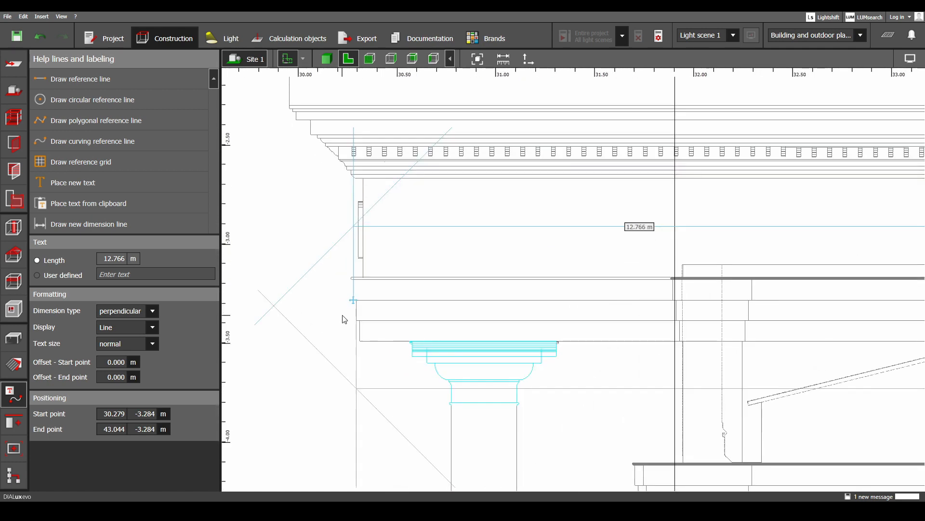
scroll(343, 318, down, 4)
middle_drag(689, 338, 200, 318)
middle_drag(747, 318, 288, 314)
scroll(522, 221, up, 2)
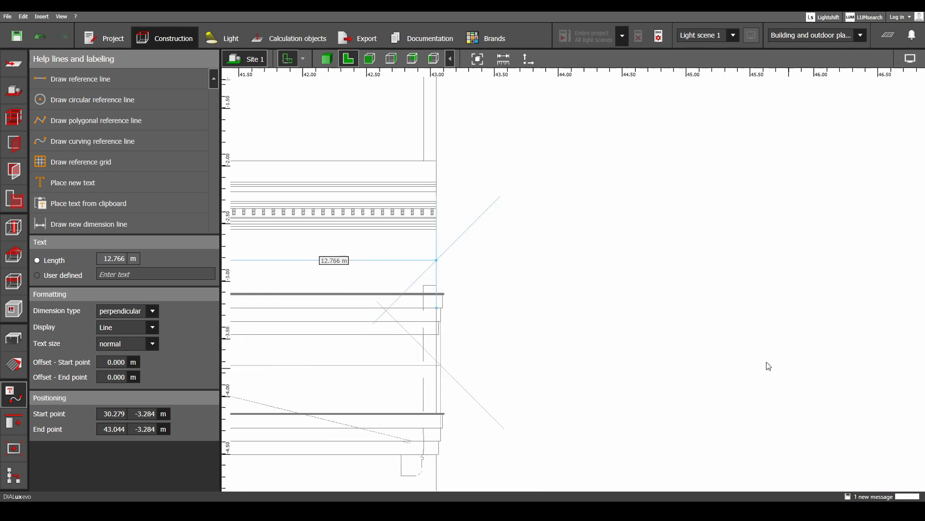
scroll(415, 309, up, 6)
scroll(537, 339, down, 5)
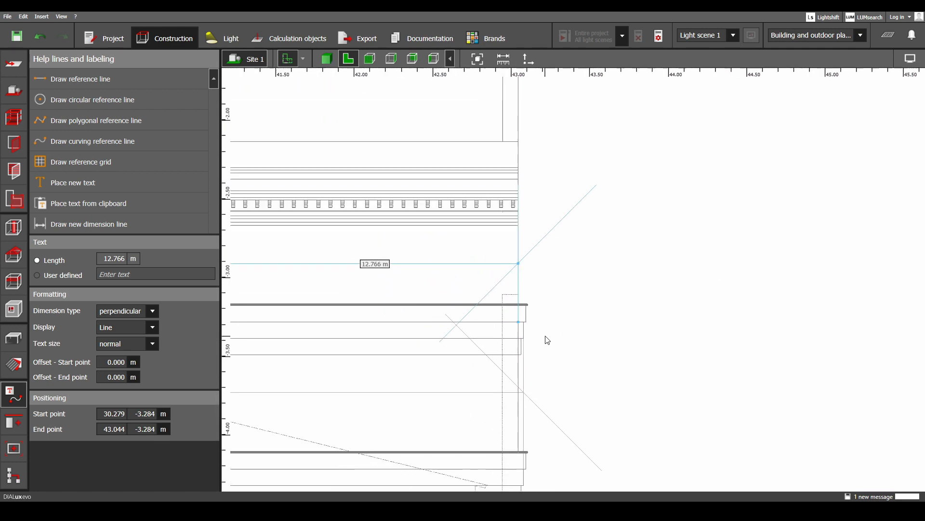
scroll(545, 340, up, 3)
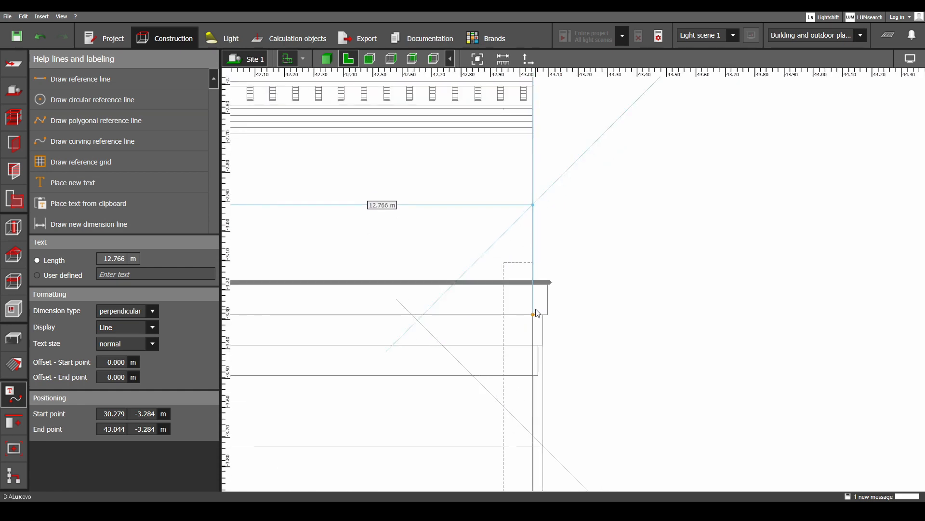
scroll(536, 313, down, 1)
scroll(535, 318, up, 4)
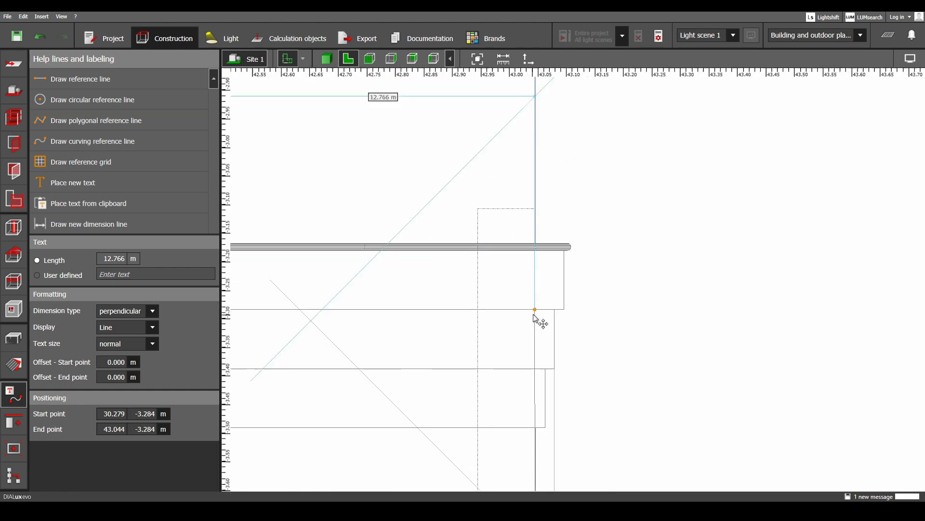
scroll(561, 347, down, 10)
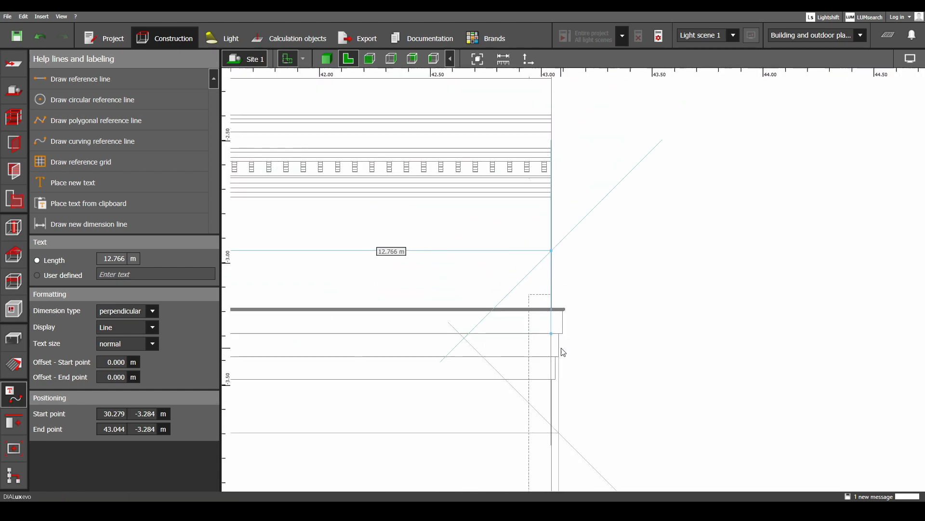
click(544, 364)
- Compare the length dimensions of the uppermost and middle fascias in the side elevation
scroll(540, 365, down, 2)
middle_drag(513, 365, 641, 329)
scroll(642, 330, down, 4)
middle_drag(492, 325, 765, 296)
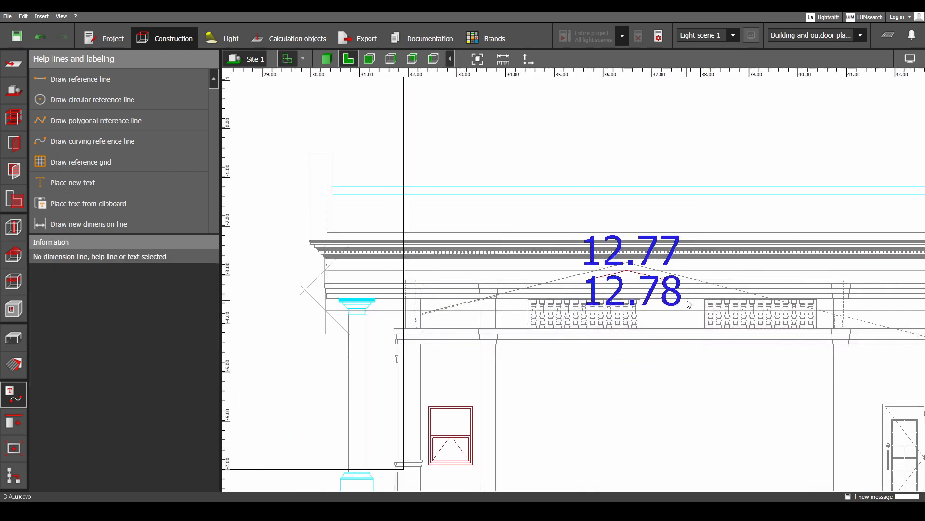
click(675, 308)
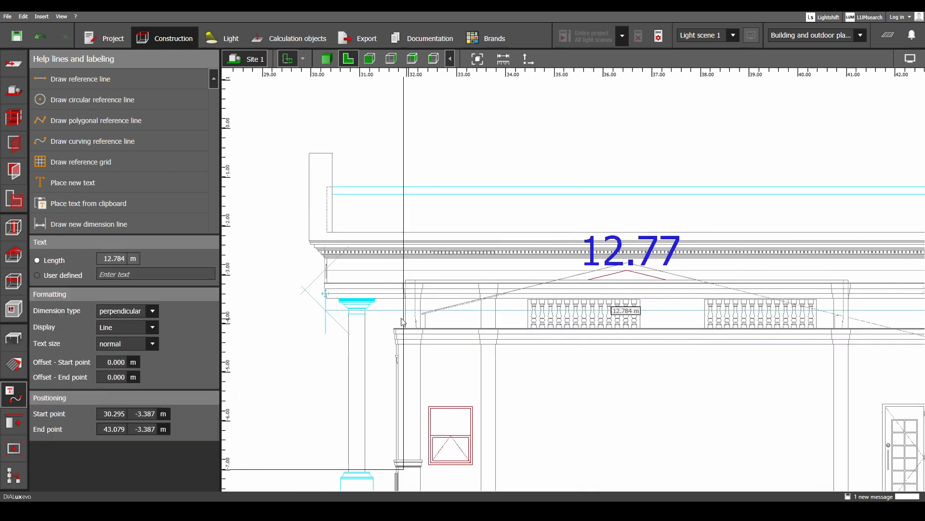
click(402, 321)
scroll(317, 311, up, 2)
scroll(333, 299, up, 2)
scroll(333, 299, down, 2)
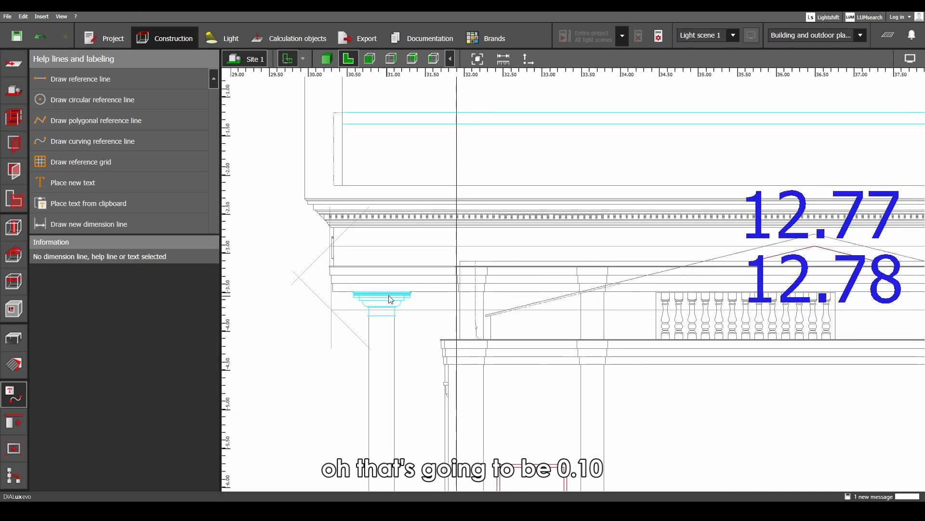
scroll(391, 299, down, 1)
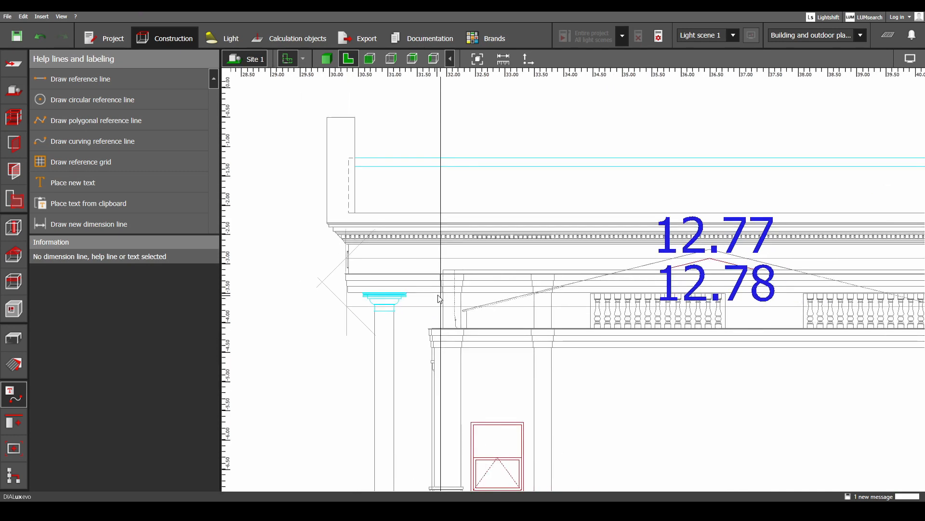
scroll(424, 306, down, 5)
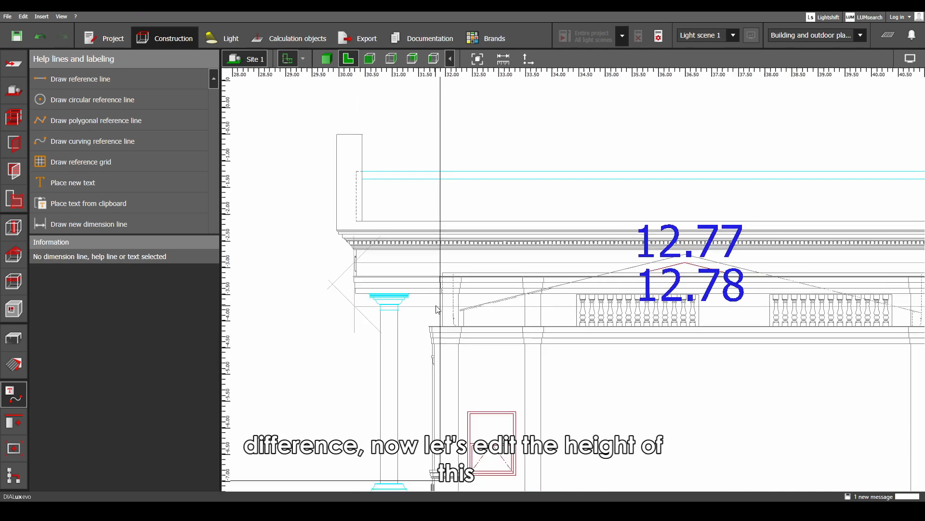
- Set the frieze volume's Z position to 0 and its Z size to 12.717 m
scroll(580, 291, up, 1)
scroll(581, 291, up, 3)
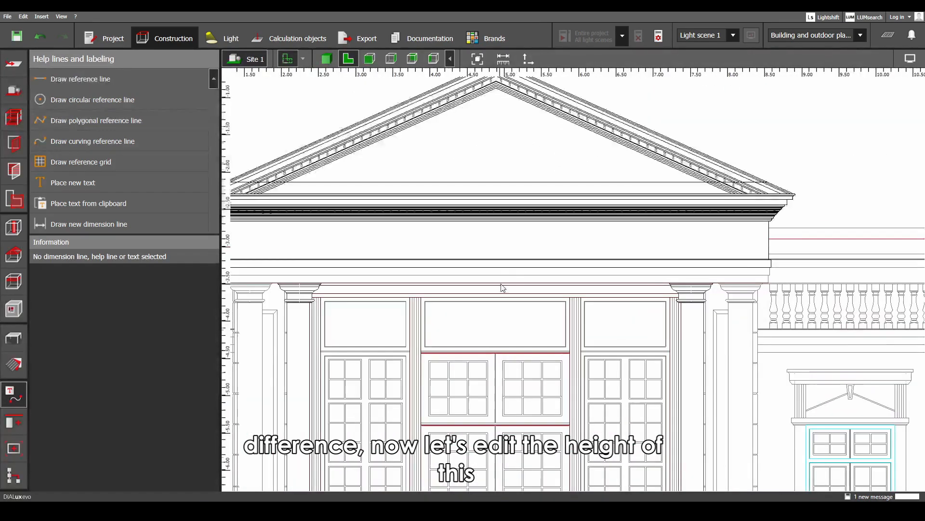
click(520, 269)
click(168, 424)
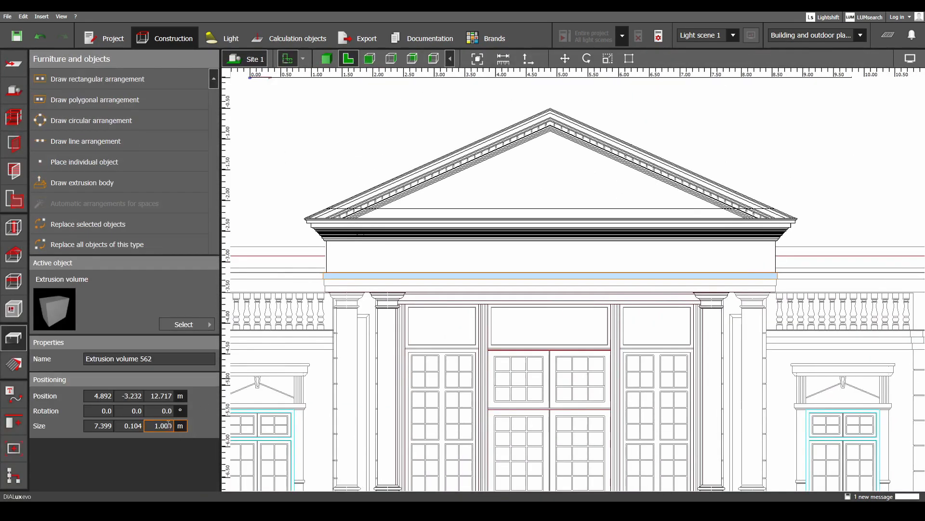
double_click(164, 395)
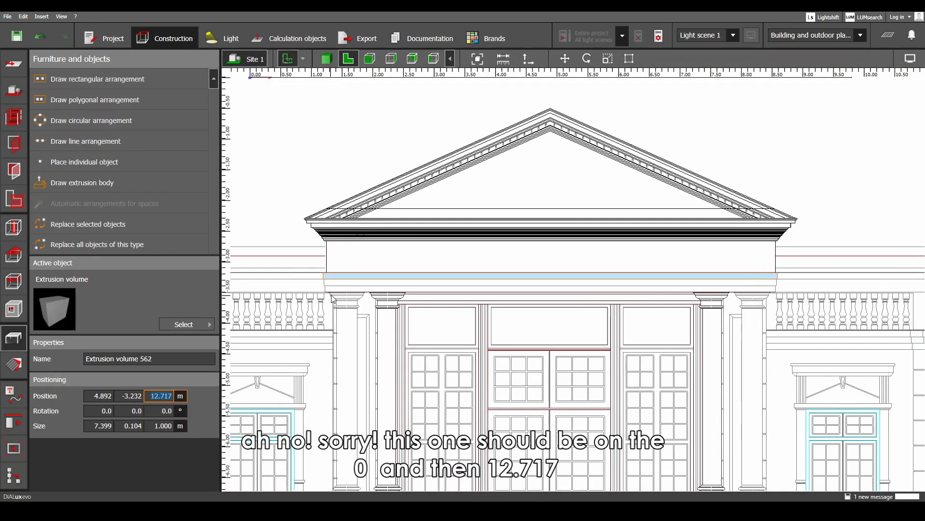
click(359, 259)
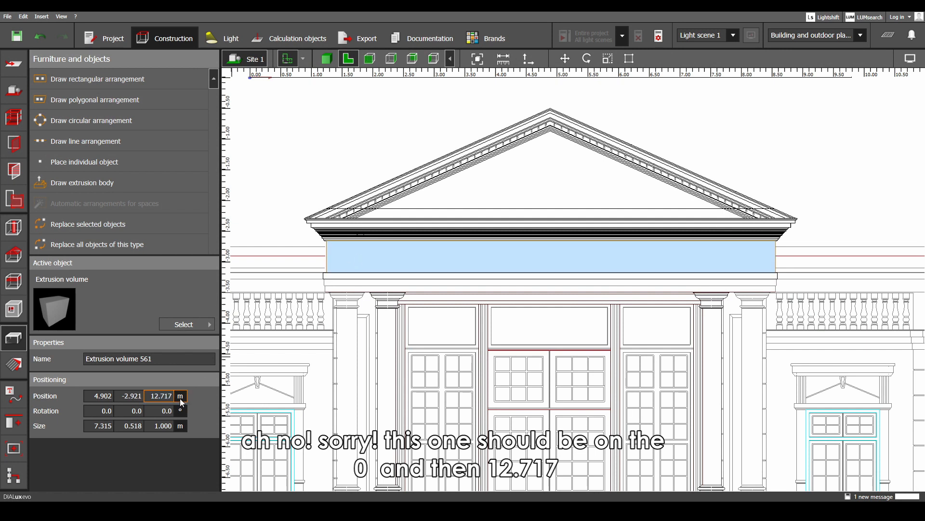
text(0)
click(169, 428)
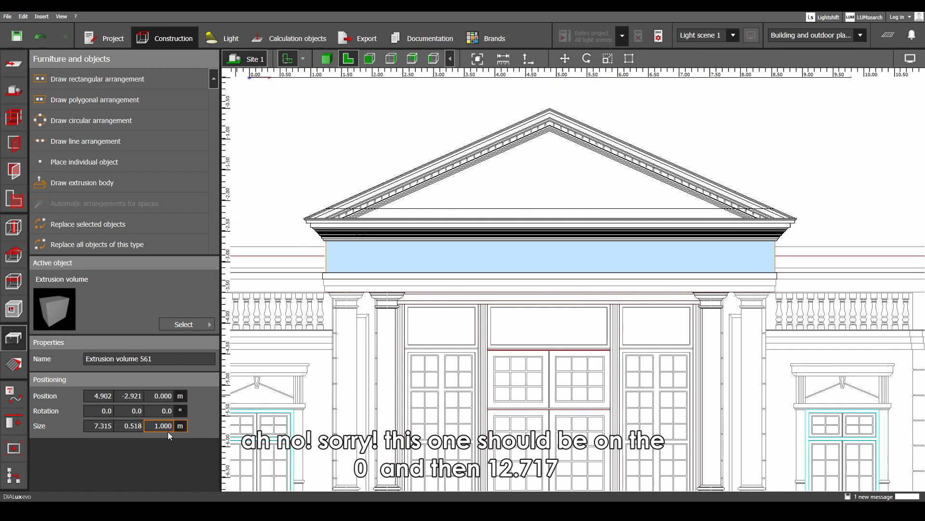
text(12.717)
key(Return)
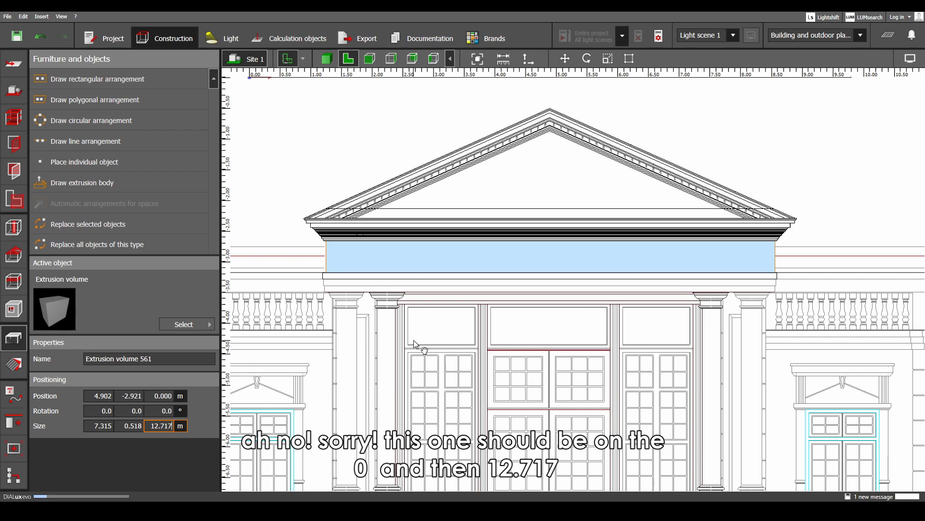
- Set the uppermost fascia volume's Z position to 0 and its Z size to 12.77 m
click(369, 276)
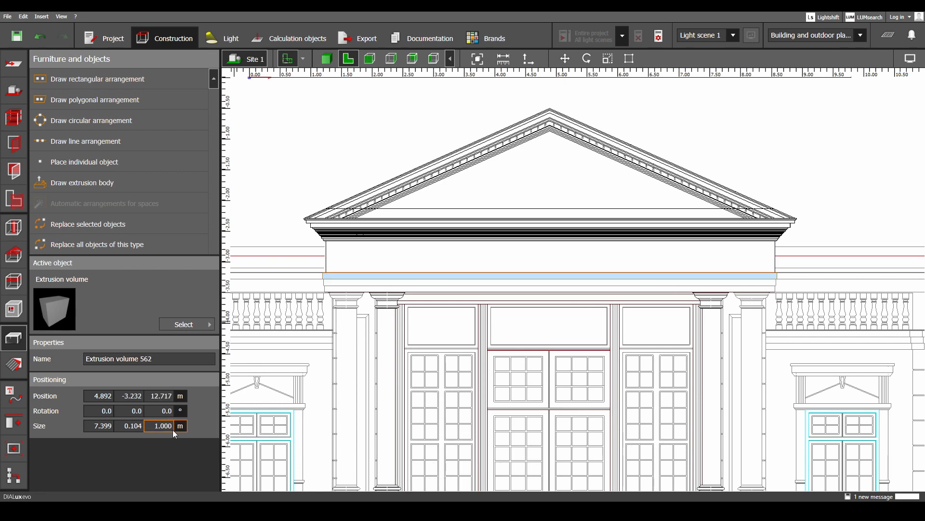
click(162, 396)
text(0)
key(Return)
scroll(528, 390, down, 5)
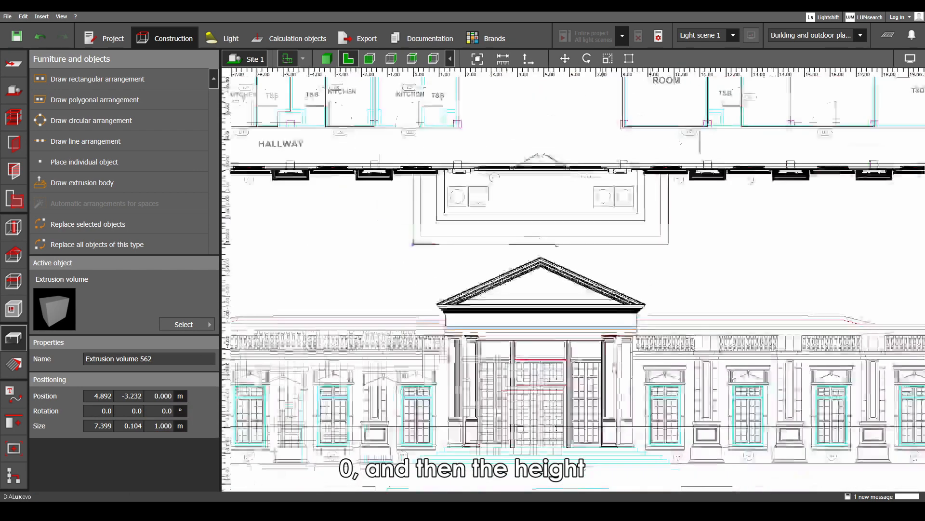
middle_drag(868, 371, 525, 328)
middle_drag(906, 313, 678, 334)
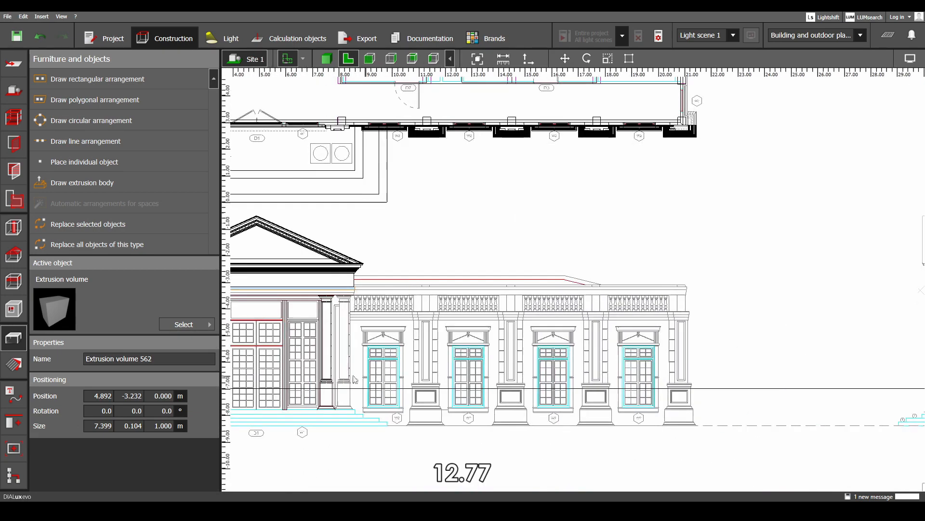
click(162, 425)
text(12.77)
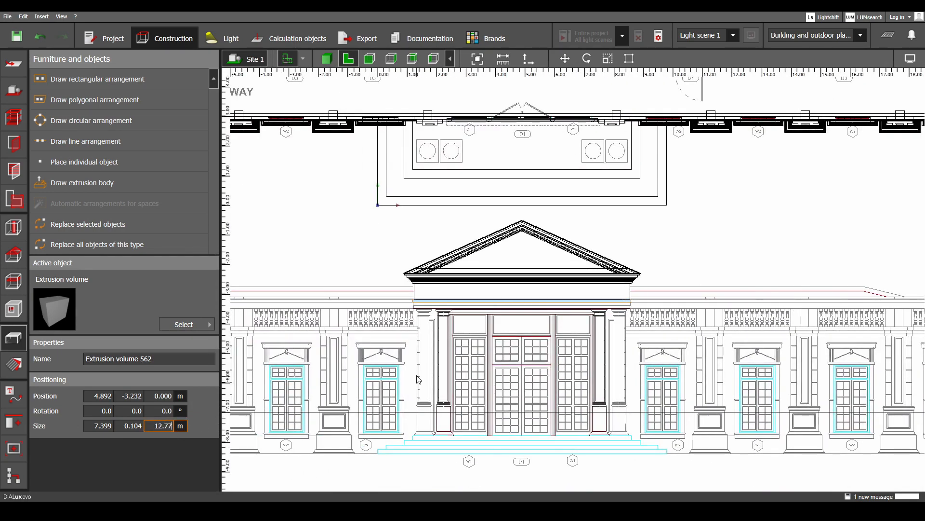
key(Return)
- Duplicate the uppermost fascia volume and move the copy down onto the middle fascia band, at Y position -3.335 m
scroll(424, 367, up, 4)
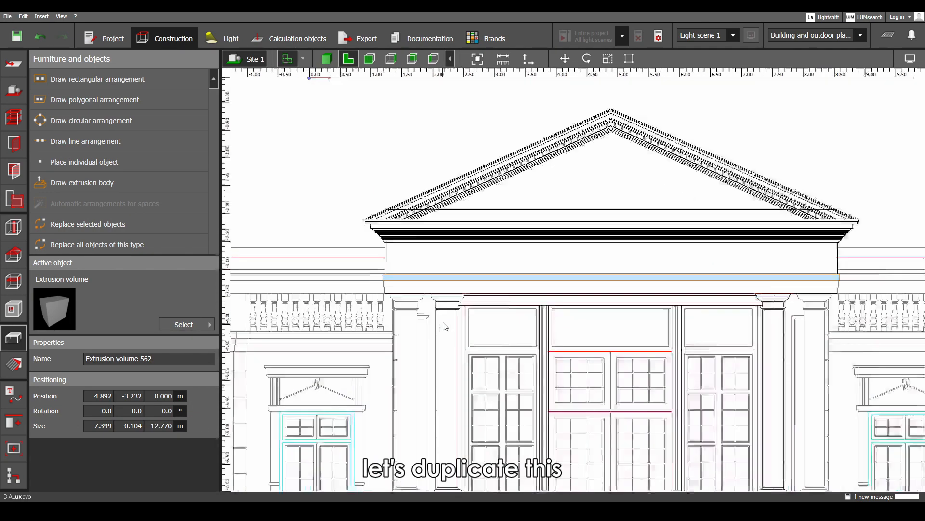
key(ctrl+v)
scroll(445, 304, up, 4)
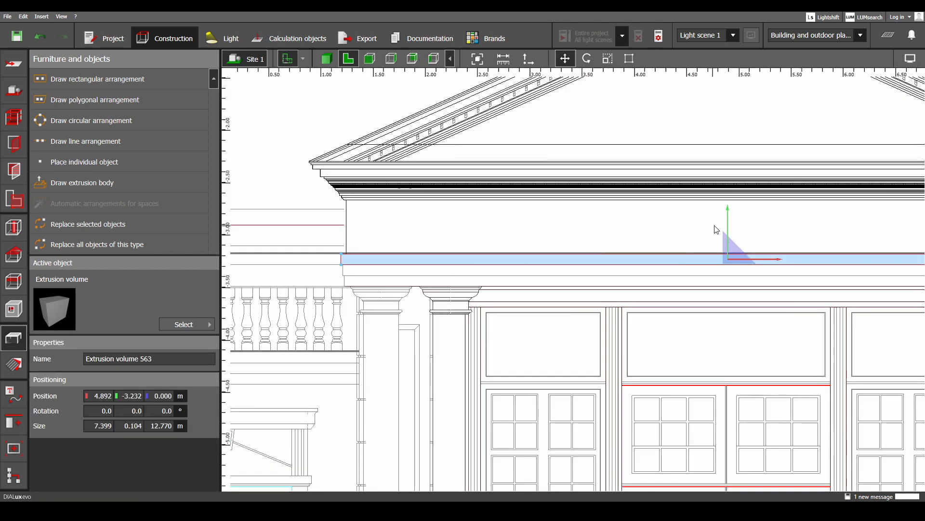
drag(727, 218, 729, 241)
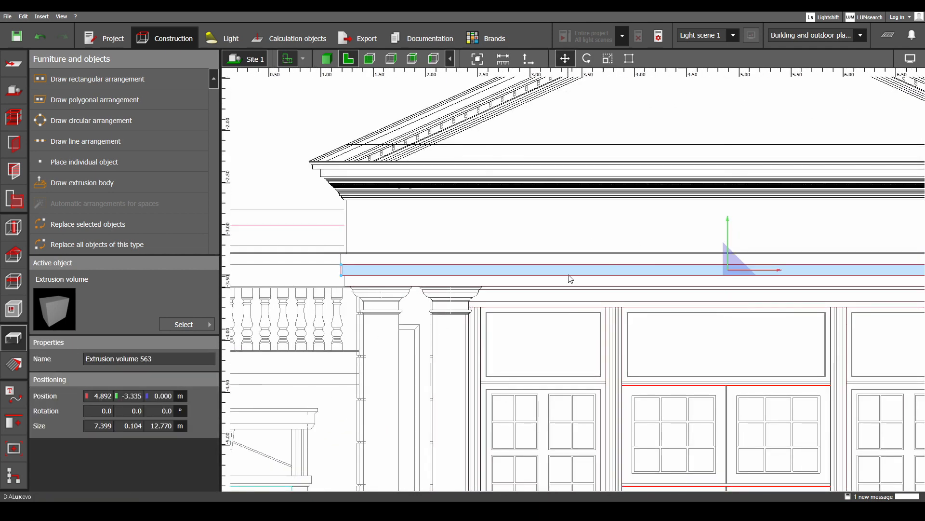
- Scale the copied fascia volume inward at both ends to the middle fascia's edges in the drawing, making it 7.365 m wide
right_click(542, 276)
click(562, 300)
scroll(360, 277, up, 3)
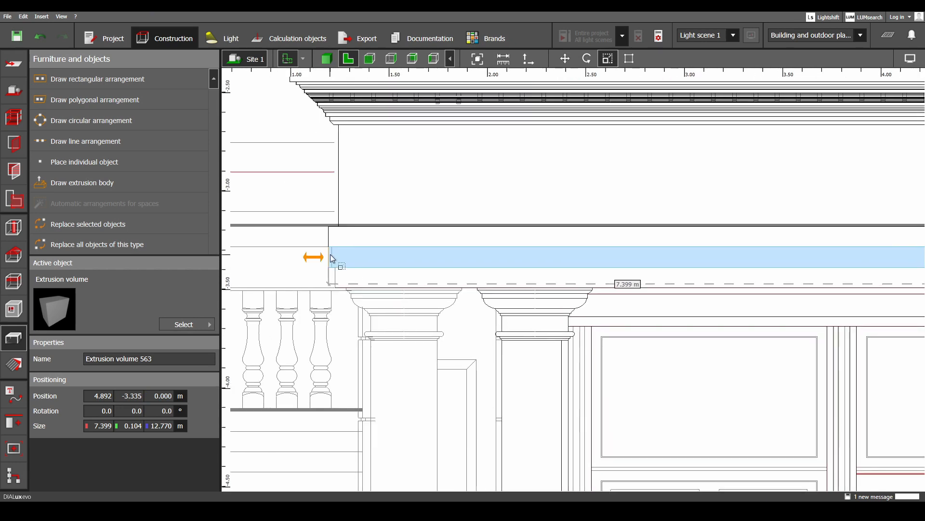
drag(332, 258, 335, 258)
scroll(579, 329, down, 3)
middle_drag(692, 332, 299, 367)
scroll(545, 317, up, 3)
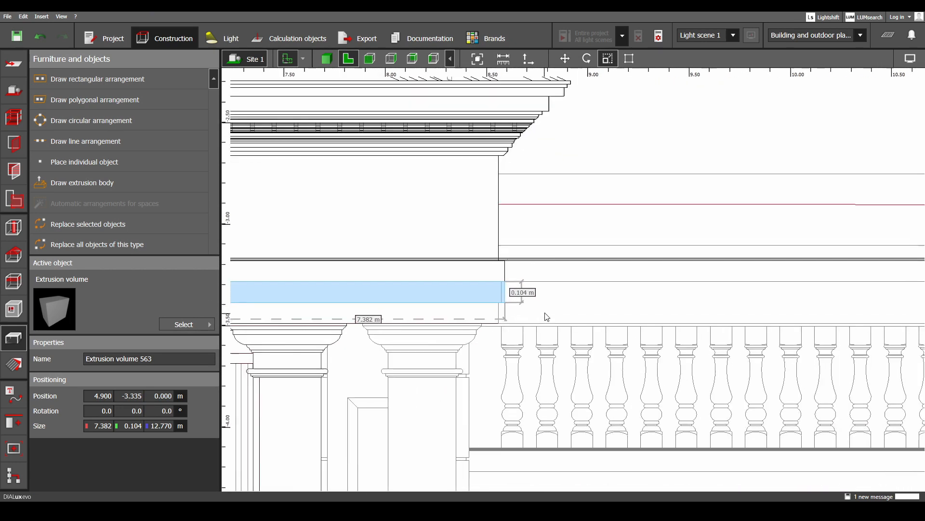
scroll(546, 317, up, 2)
drag(505, 294, 498, 296)
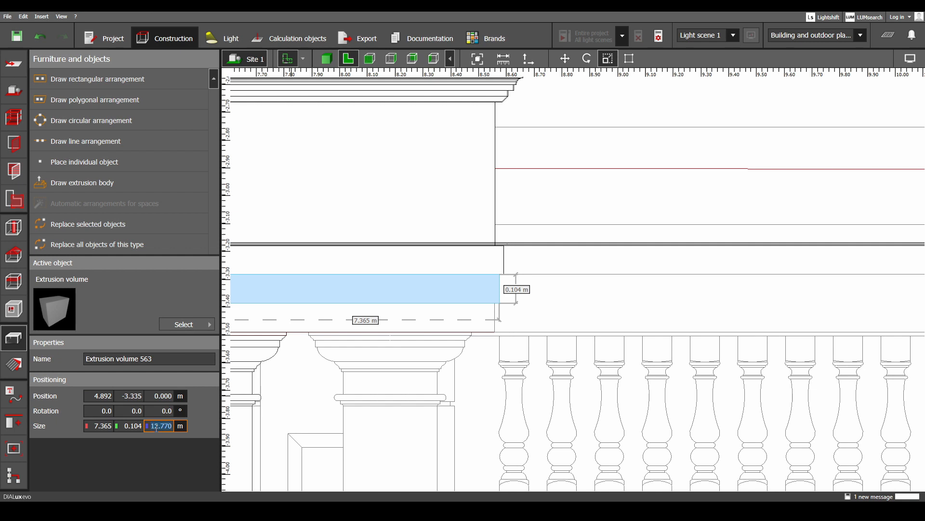
- Set the middle fascia volume's Z size to 12.77 m and open the uppermost fascia volume's Z size for editing
text(12.)
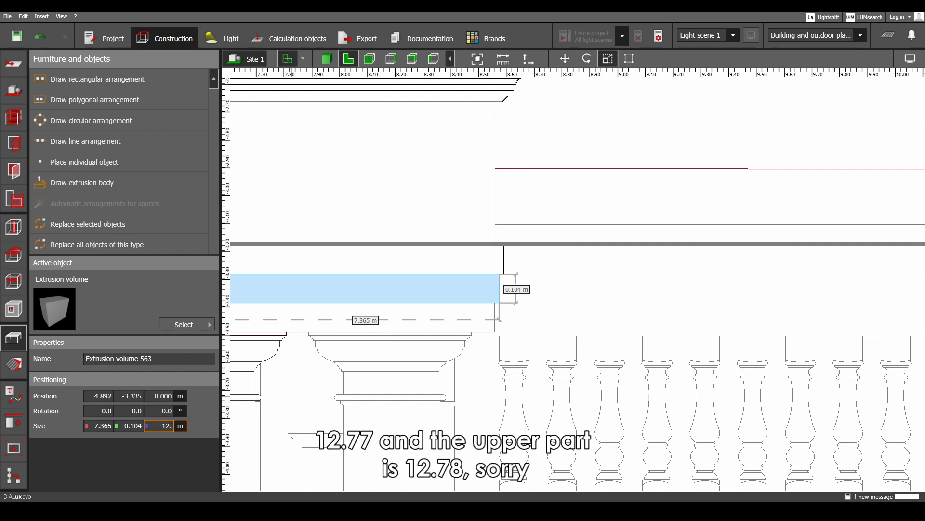
text(77)
key(Return)
click(399, 272)
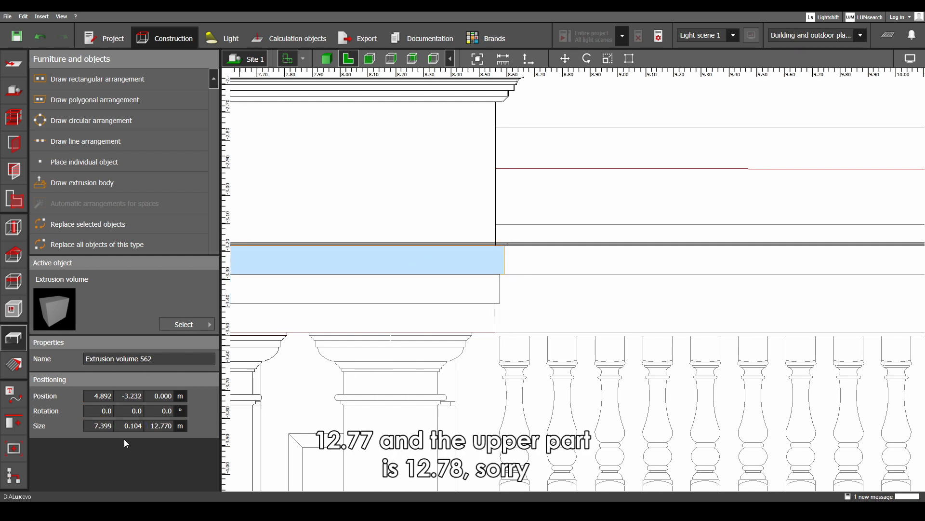
drag(165, 430, 179, 429)
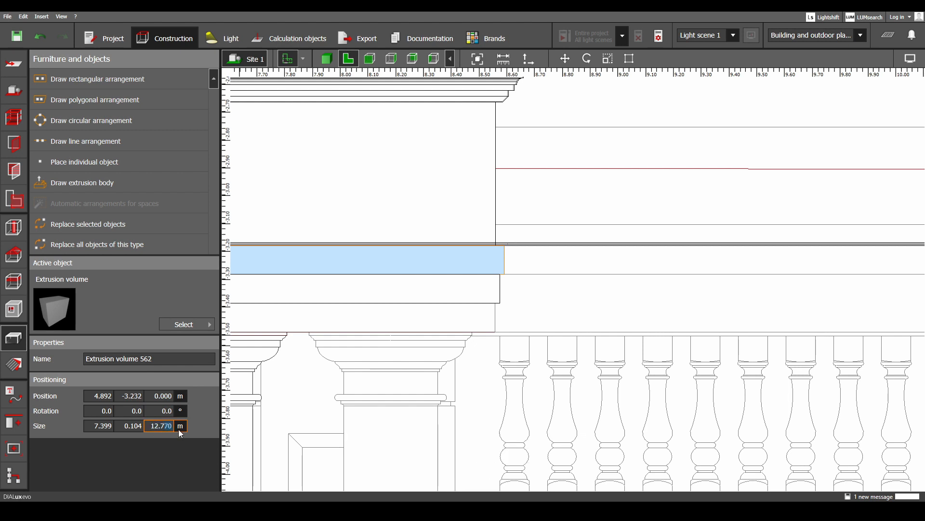
- Duplicate the middle fascia volume and move the copy down onto the lowest fascia band, at Y position -3.439 m
click(492, 296)
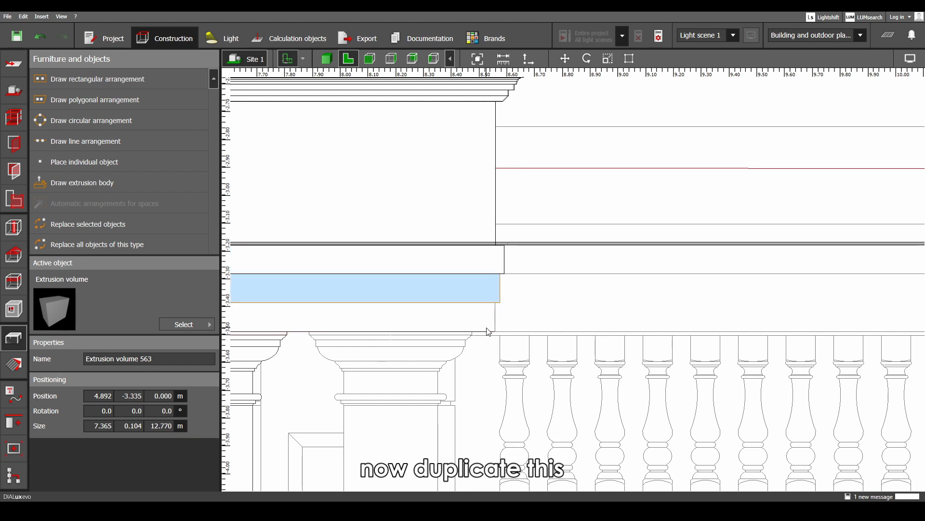
key(ctrl+d)
middle_drag(265, 327, 716, 322)
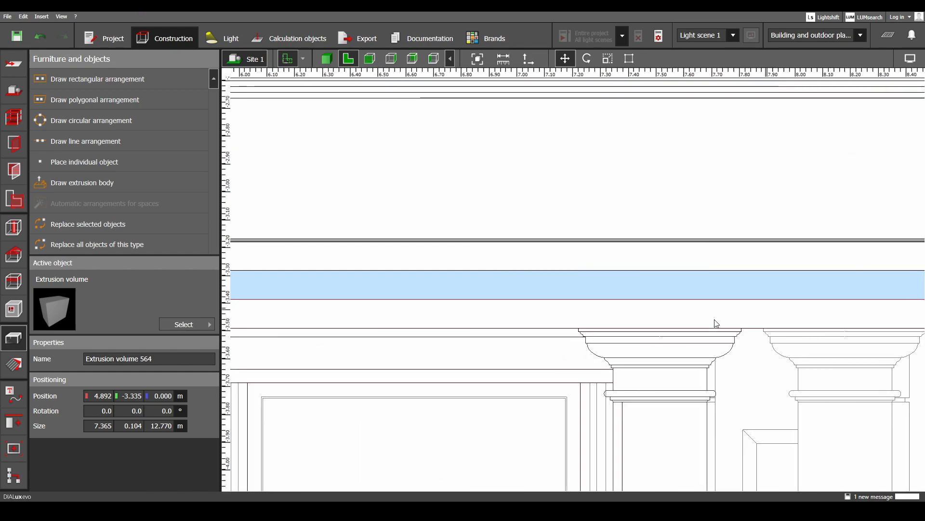
scroll(627, 332, down, 3)
middle_drag(299, 323, 670, 336)
scroll(553, 316, up, 2)
drag(619, 280, 621, 299)
scroll(540, 345, down, 3)
middle_drag(245, 348, 560, 341)
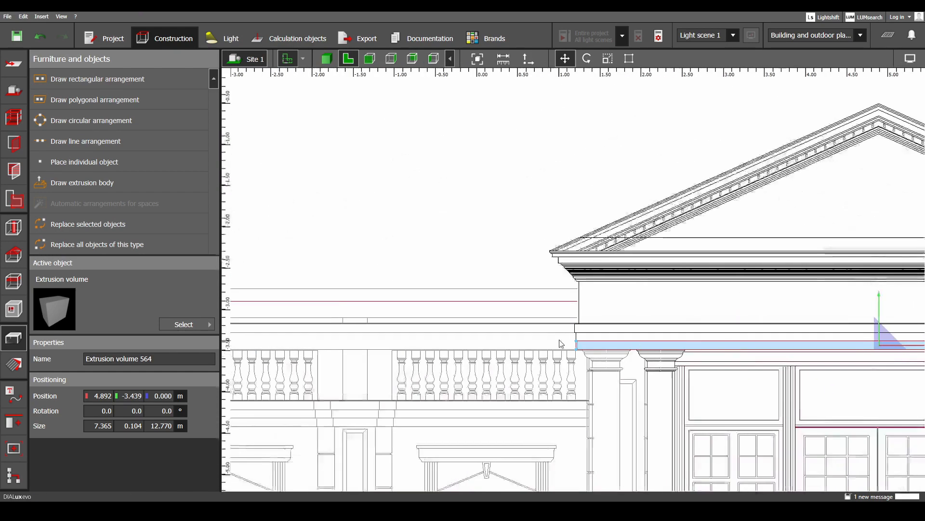
- Scale the lowest fascia volume inward at both ends to the drawing's edges, making it 7.332 m wide
scroll(597, 343, up, 3)
scroll(615, 346, up, 2)
right_click(602, 349)
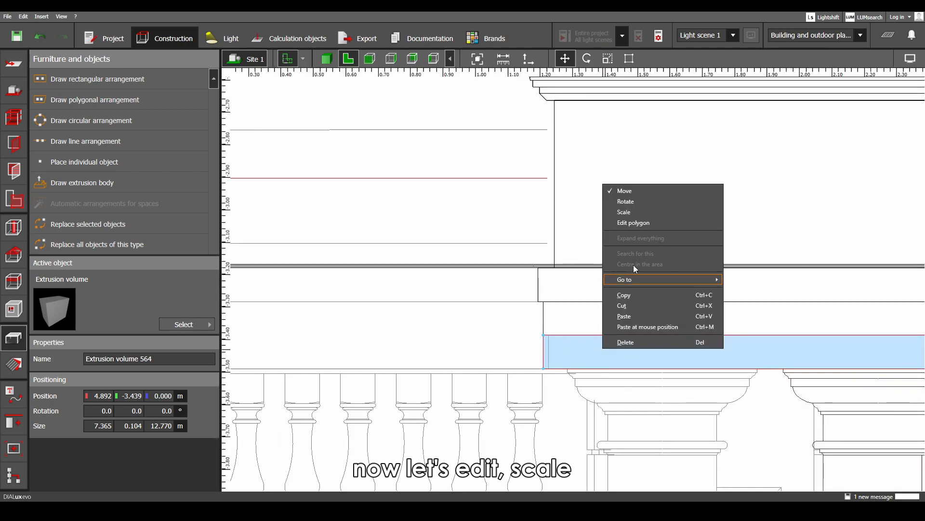
click(636, 212)
drag(545, 349, 550, 350)
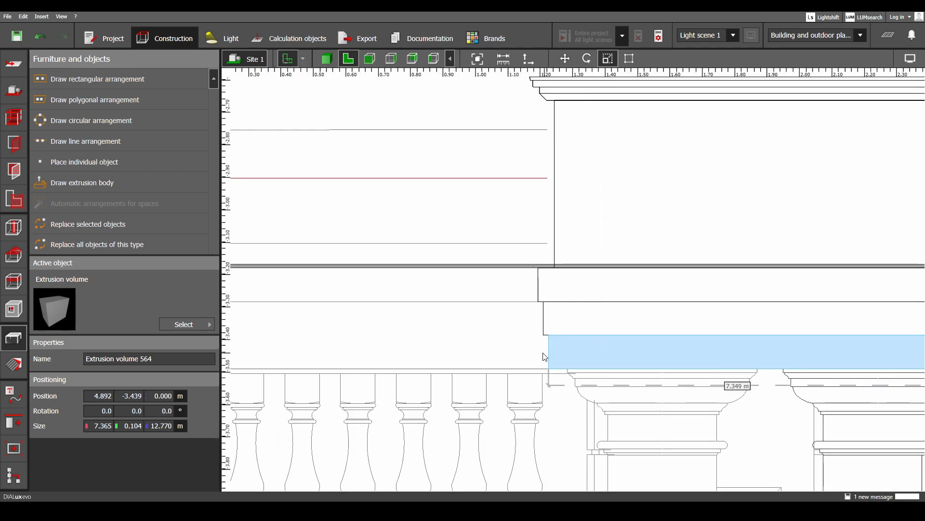
scroll(536, 360, down, 3)
middle_drag(795, 364, 371, 355)
scroll(512, 356, up, 3)
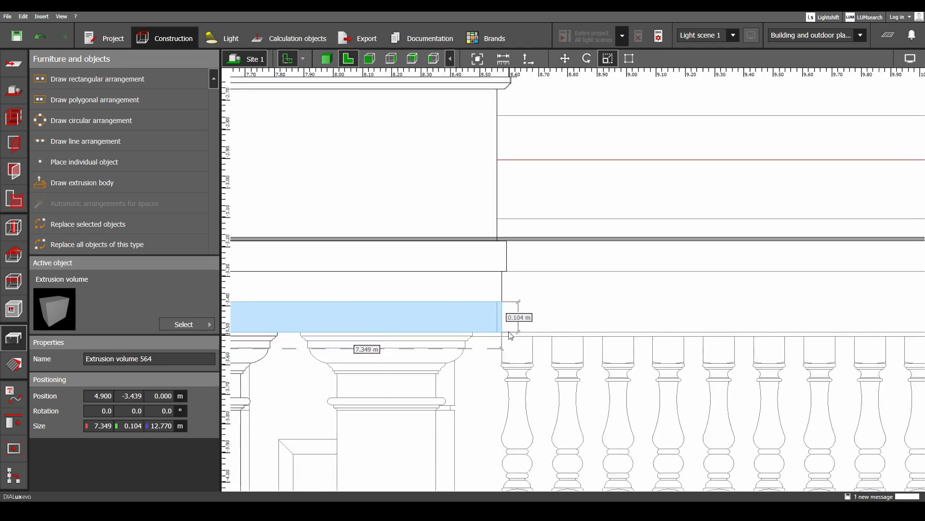
drag(503, 320, 495, 323)
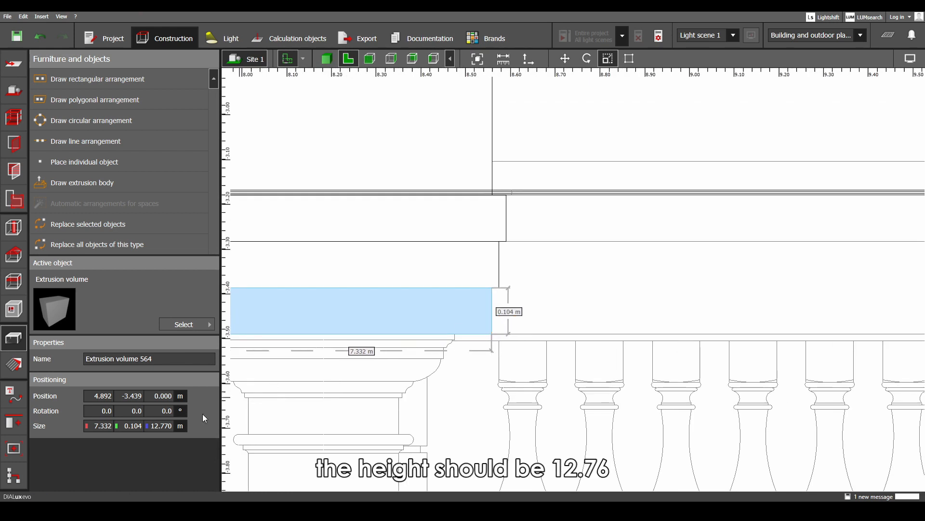
- Set the lowest fascia volume's Z size to 12.76 m
click(167, 423)
text(12.76)
key(Return)
- Examine the portico volumes in the 3D view, and inspect the columns and balusters on the front elevation drawing in plan view
scroll(498, 385, down, 2)
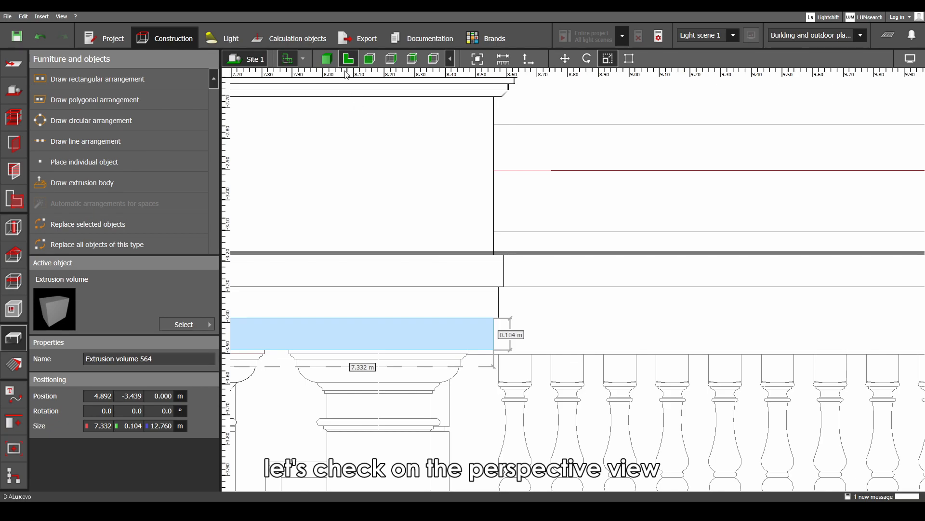
click(327, 59)
right_drag(424, 219, 643, 154)
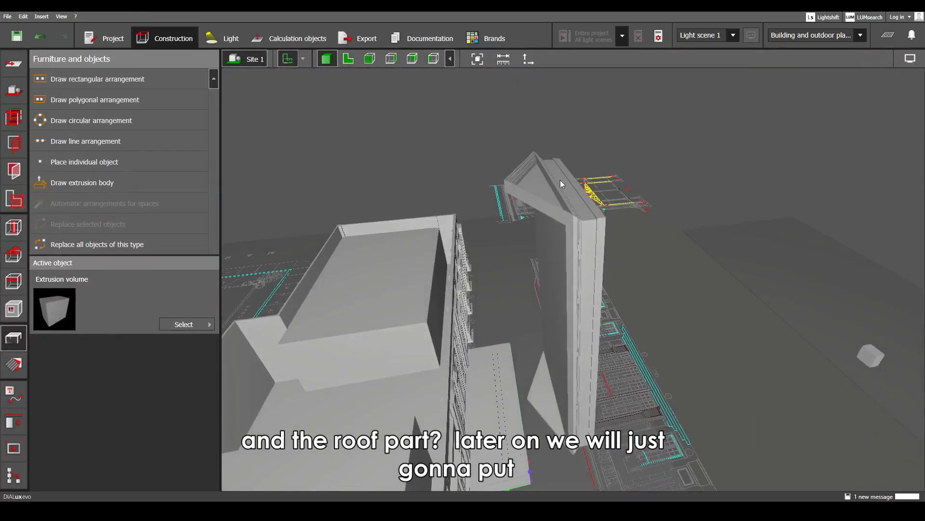
right_drag(561, 269, 600, 236)
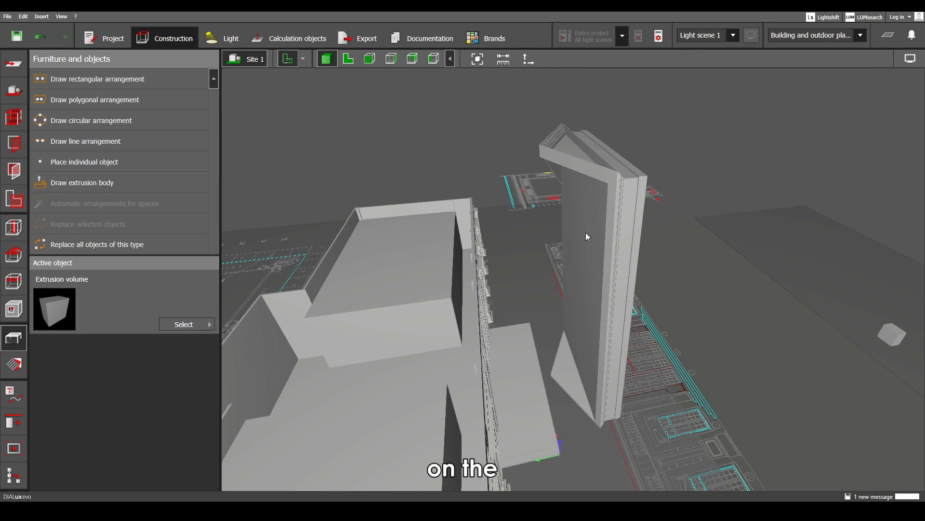
middle_drag(595, 229, 356, 112)
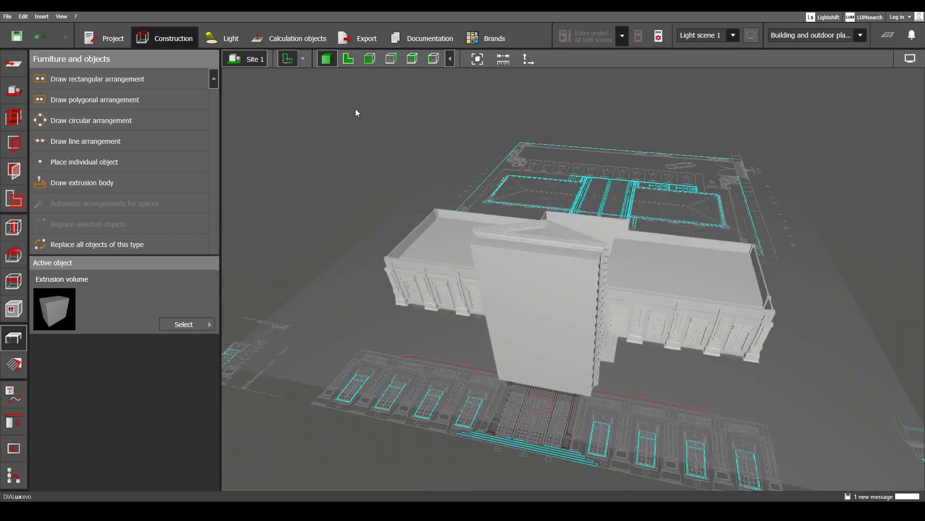
click(348, 59)
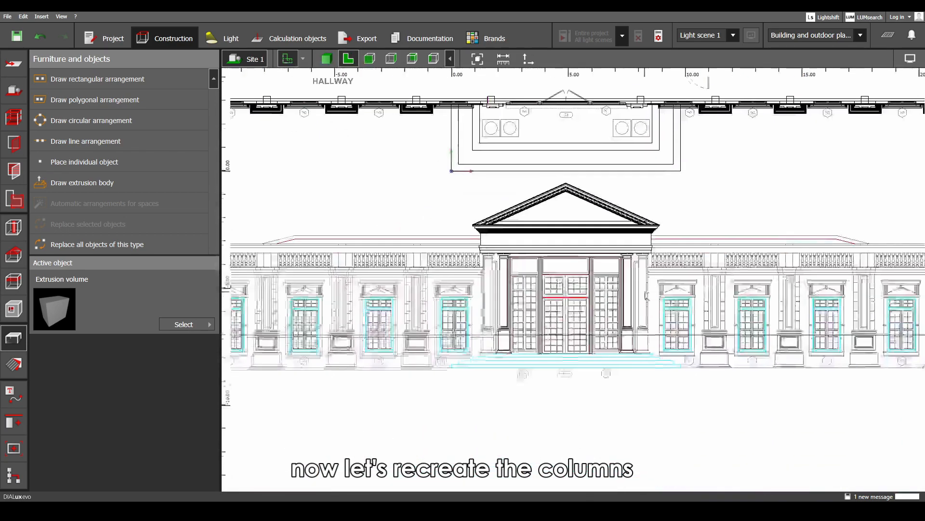
scroll(578, 270, up, 4)
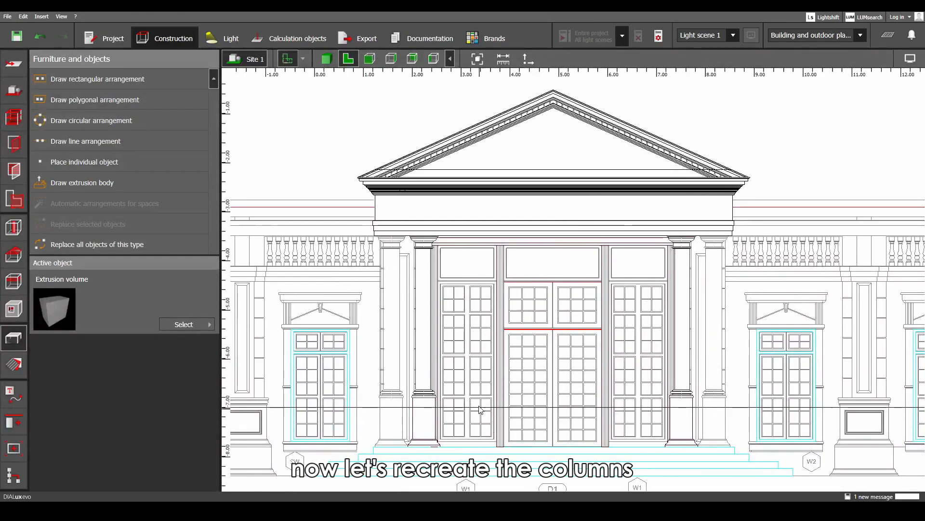
scroll(480, 407, up, 3)
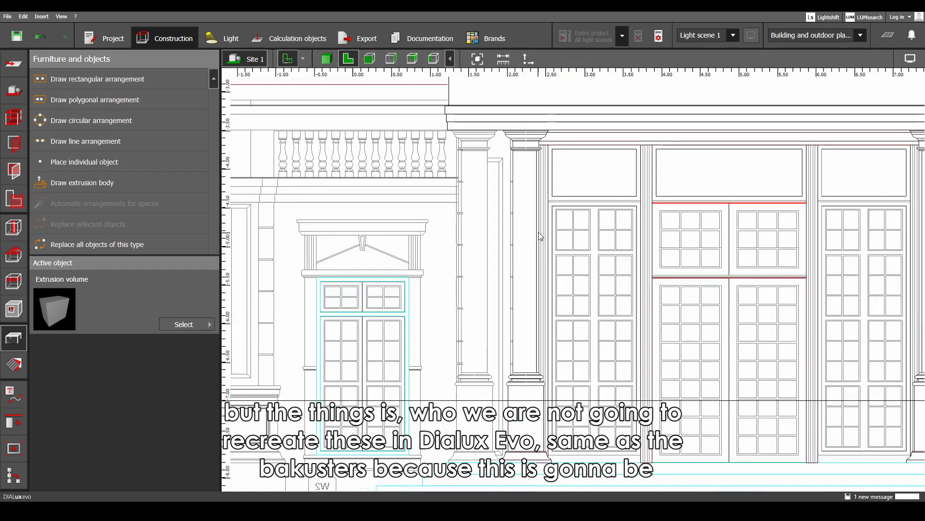
middle_drag(539, 237, 584, 230)
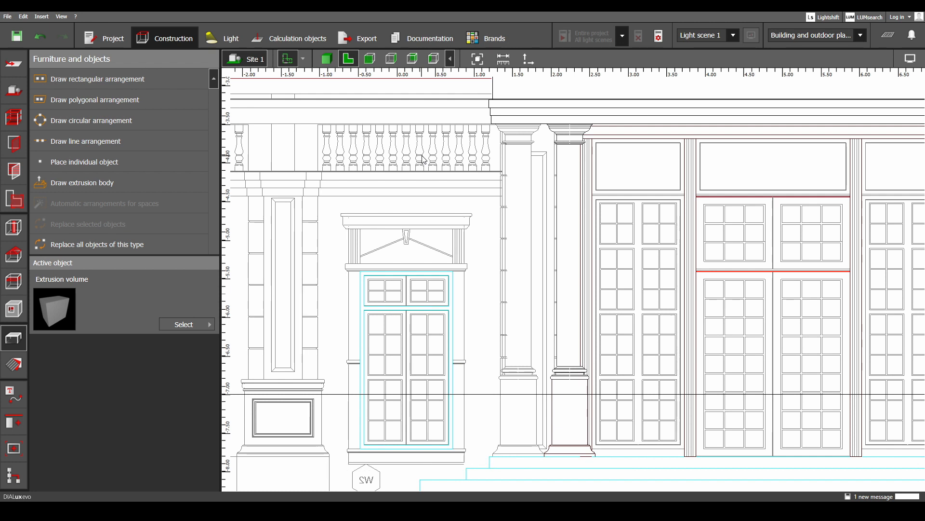
- Switch to File Explorer and locate the ballusters.m3d and column.m3d object files in the Facade turorial folder
click(249, 510)
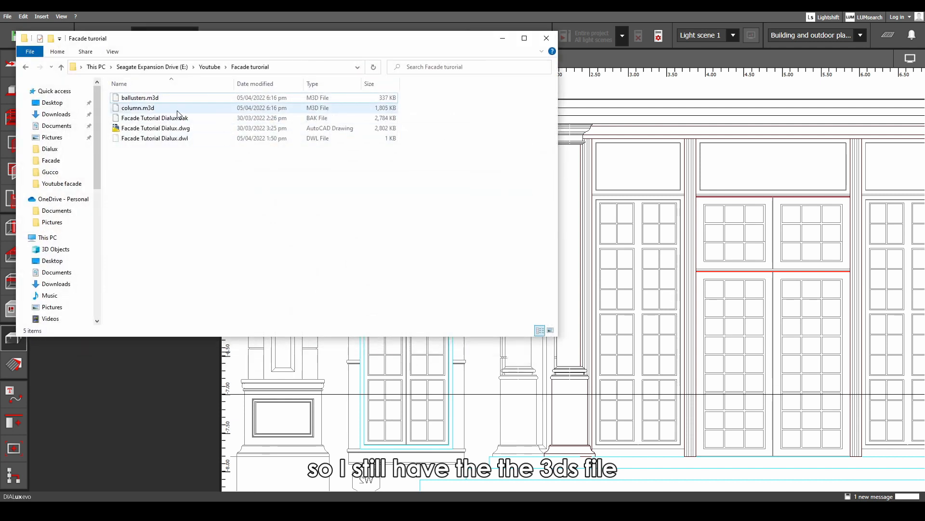
click(180, 96)
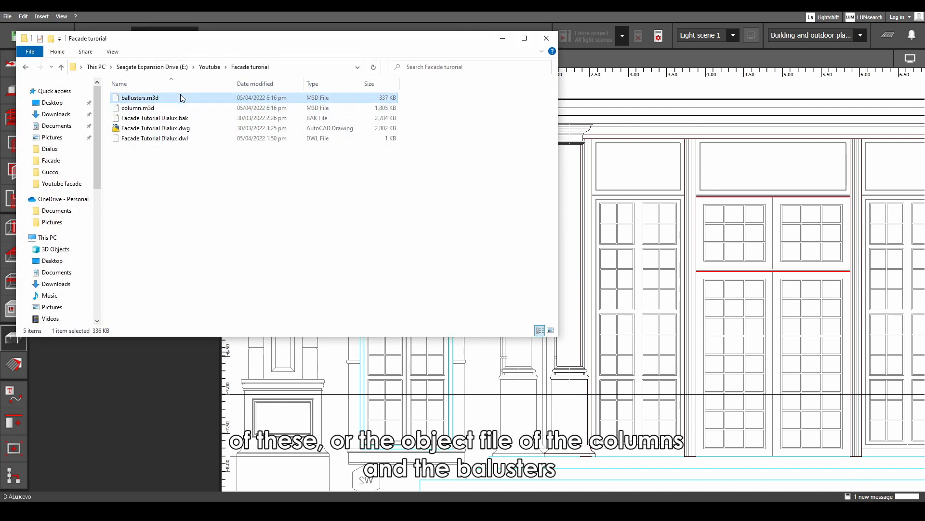
click(181, 104)
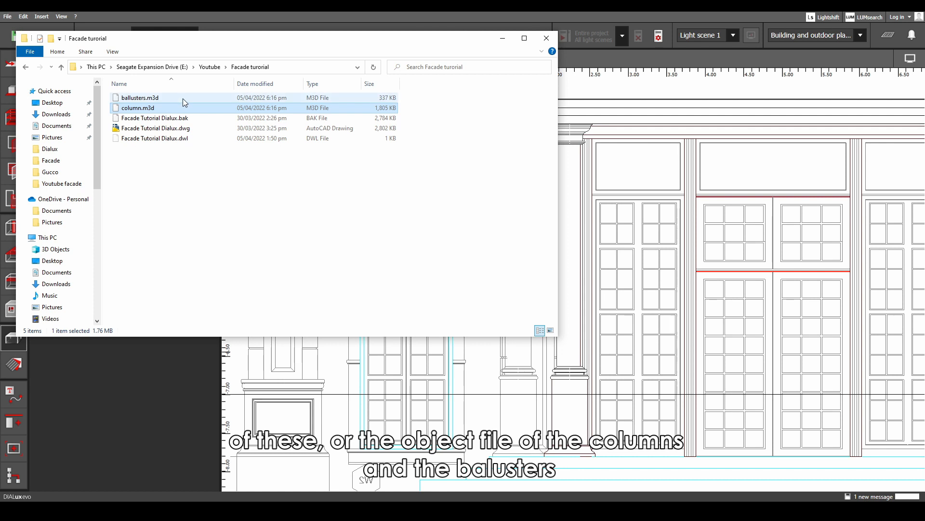
click(183, 98)
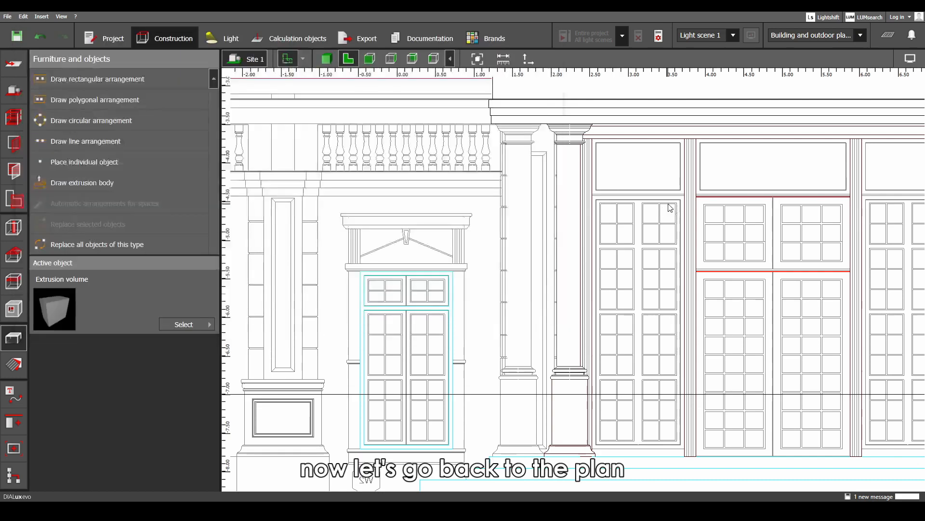
- Import column.m3d from the Facade turorial folder in File Explorer, placing it in the floor plan in front of entrance door D1
scroll(535, 236, down, 6)
middle_drag(597, 178, 580, 356)
scroll(566, 277, up, 4)
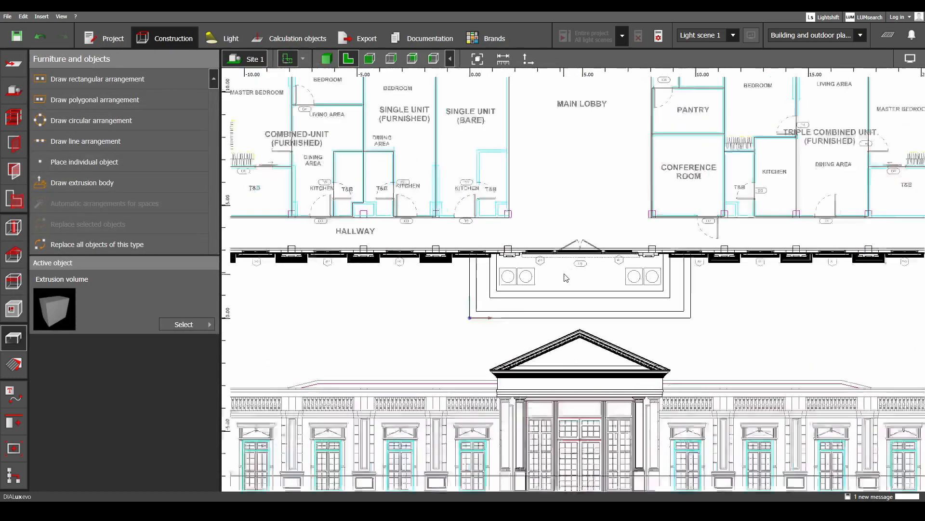
scroll(566, 278, up, 2)
middle_drag(565, 272, 579, 289)
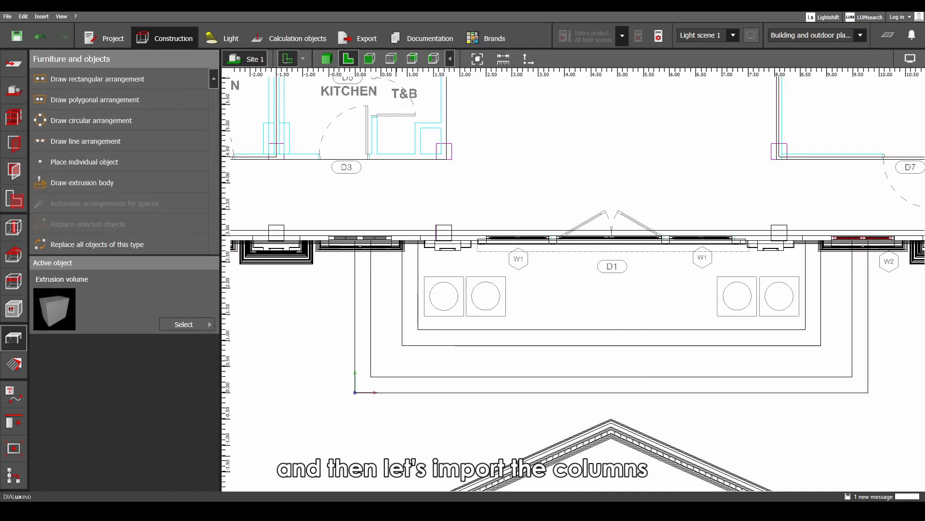
click(257, 509)
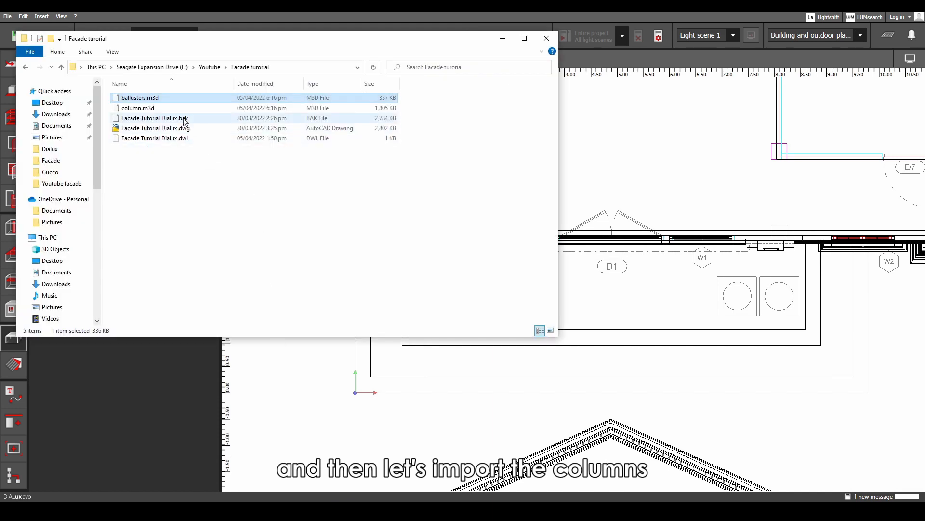
click(213, 108)
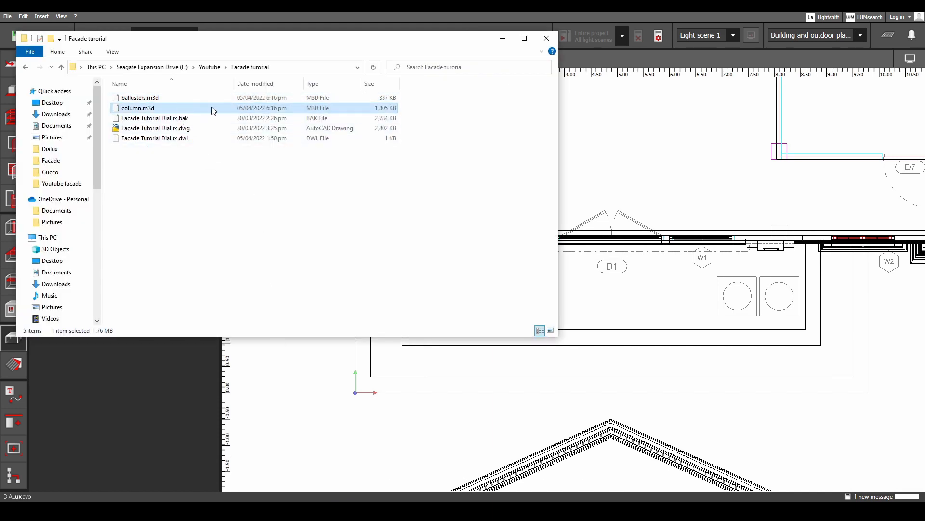
click(612, 296)
scroll(594, 316, up, 3)
middle_drag(594, 316, 663, 300)
scroll(661, 296, up, 1)
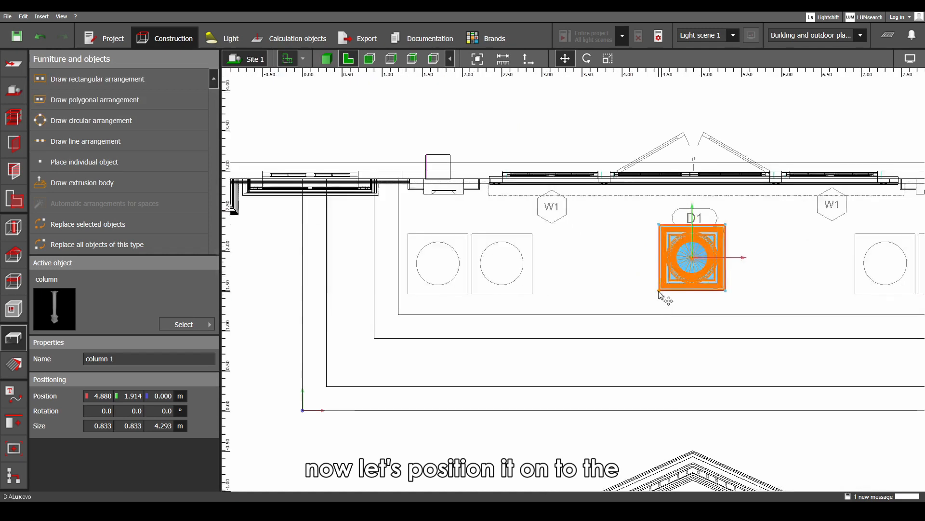
- Move the column onto the leftmost column outline of the portico plan and scale its base to 0.754 m by 0.754 m
drag(659, 293, 410, 298)
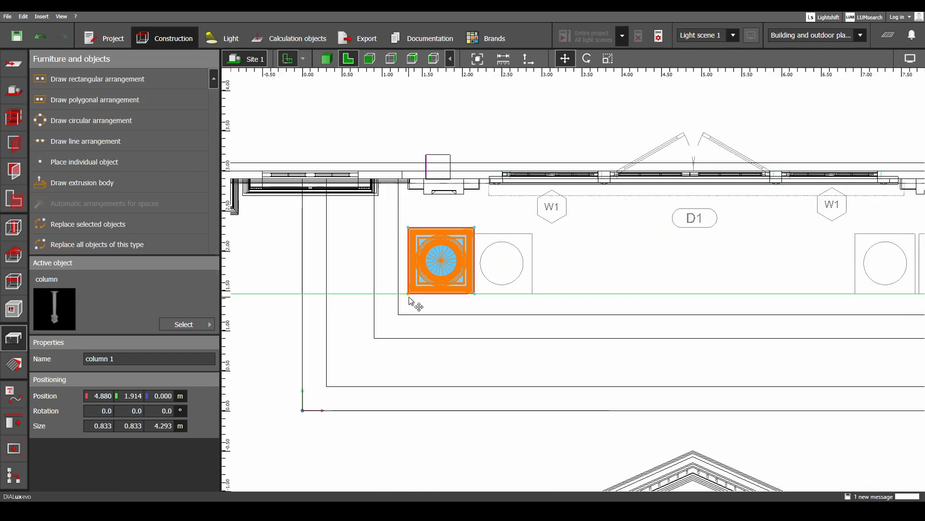
scroll(420, 290, up, 4)
right_click(452, 249)
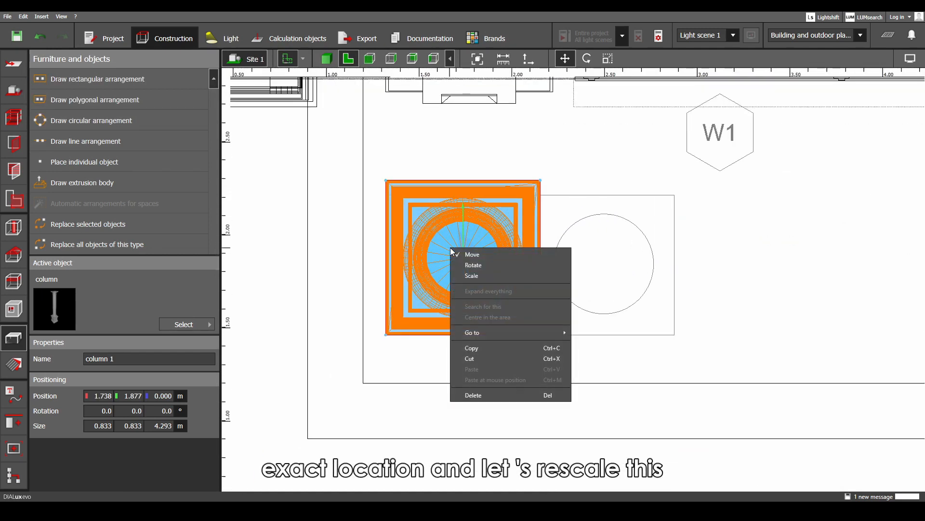
click(480, 276)
scroll(519, 179, up, 3)
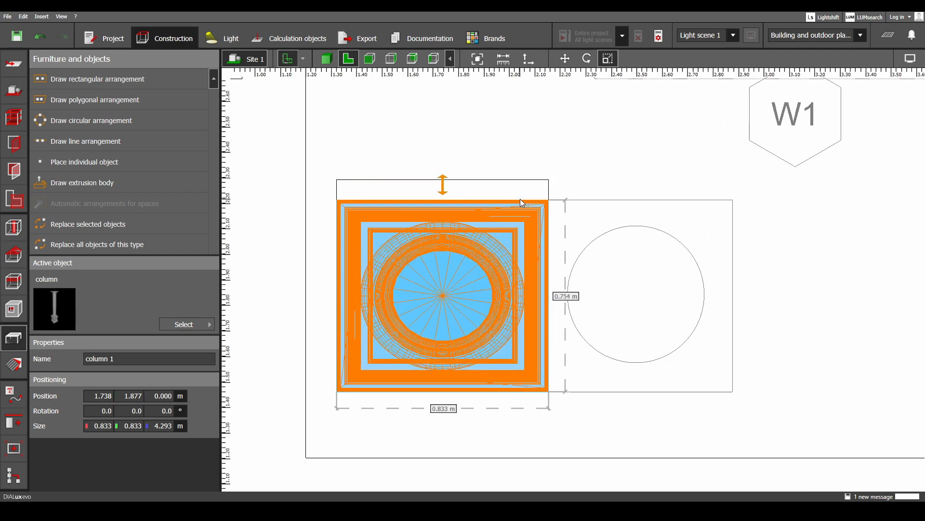
drag(550, 225, 532, 229)
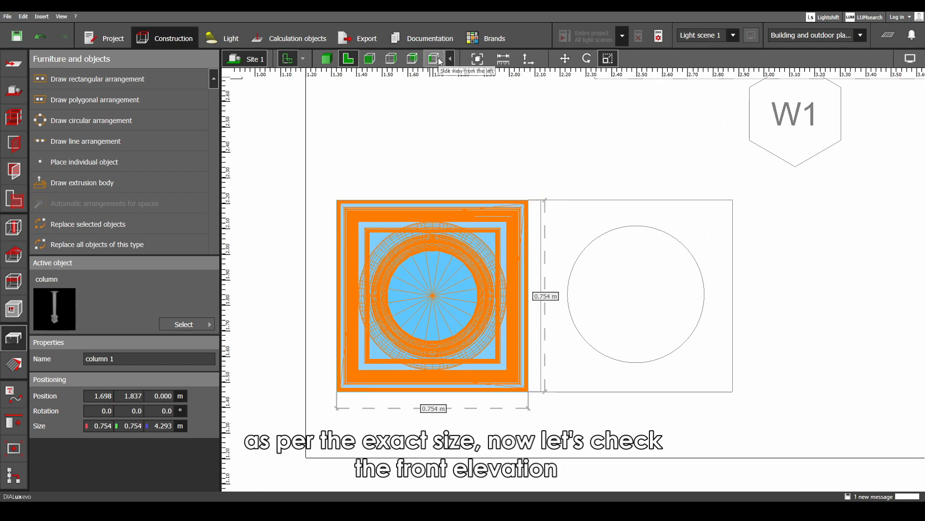
- Check the column's height against the facade in the elevation view, and return to the plan view
click(417, 61)
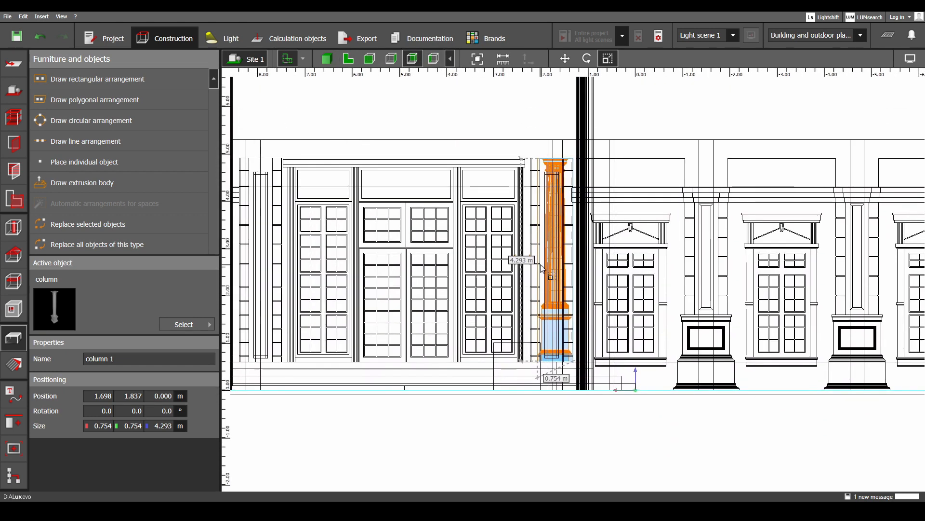
click(348, 59)
scroll(552, 249, down, 8)
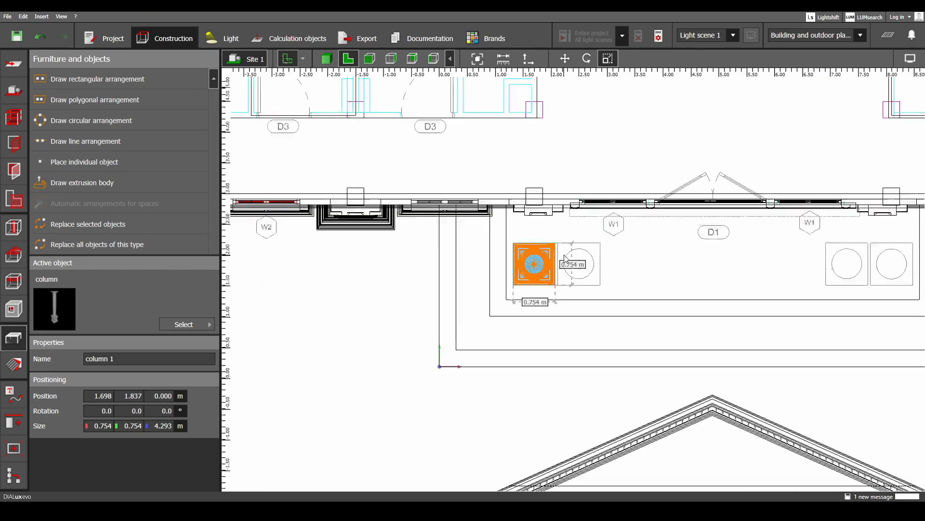
- Measure the portico column's height on the side elevation drawing, from the top of the capital down to step 4
scroll(580, 186, up, 8)
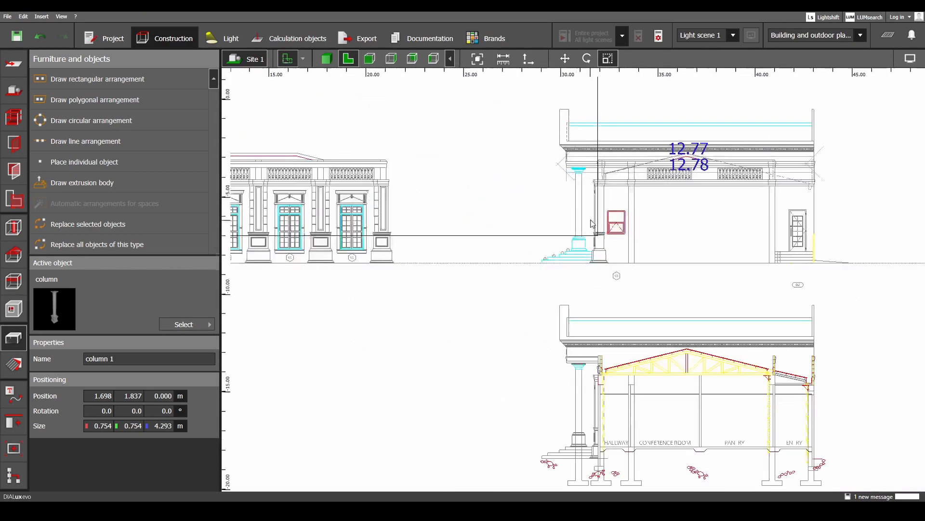
scroll(627, 181, up, 2)
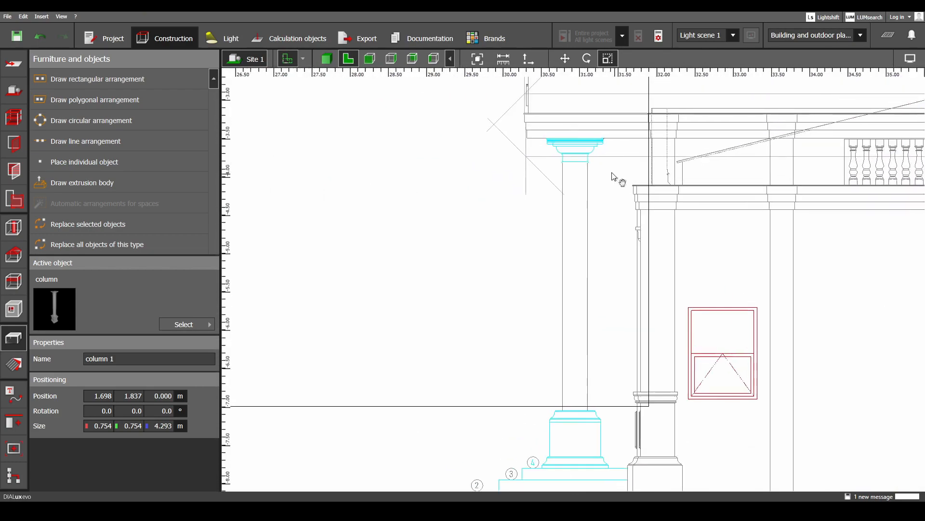
click(509, 62)
scroll(575, 123, up, 8)
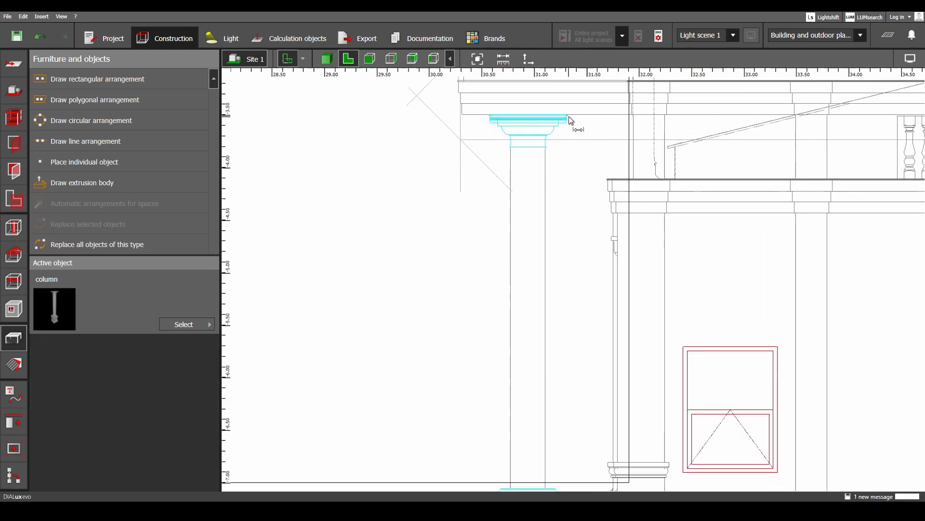
scroll(576, 122, up, 6)
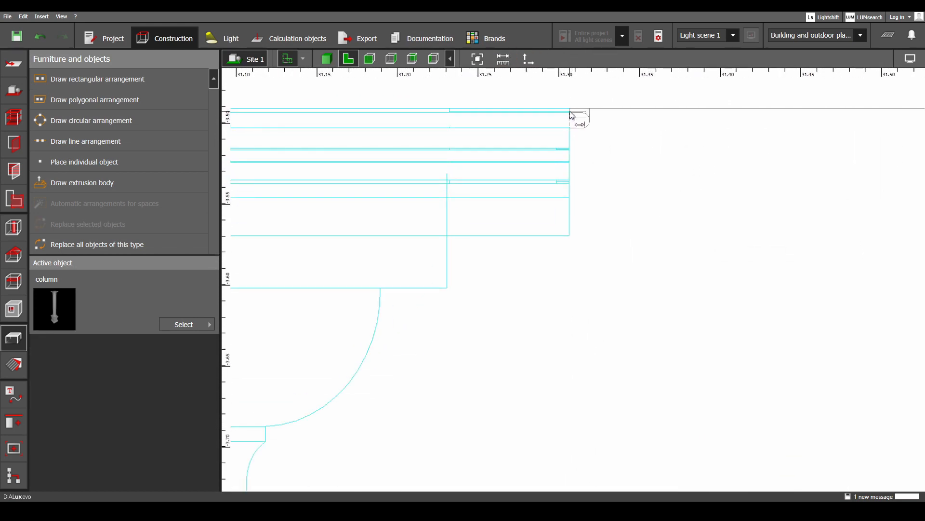
click(570, 110)
scroll(611, 151, down, 12)
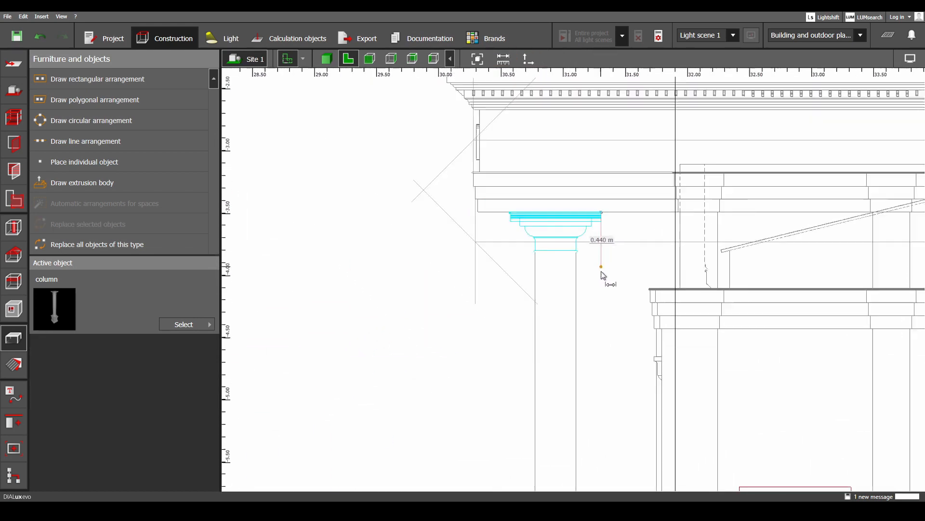
middle_drag(604, 411, 599, 243)
scroll(602, 321, up, 2)
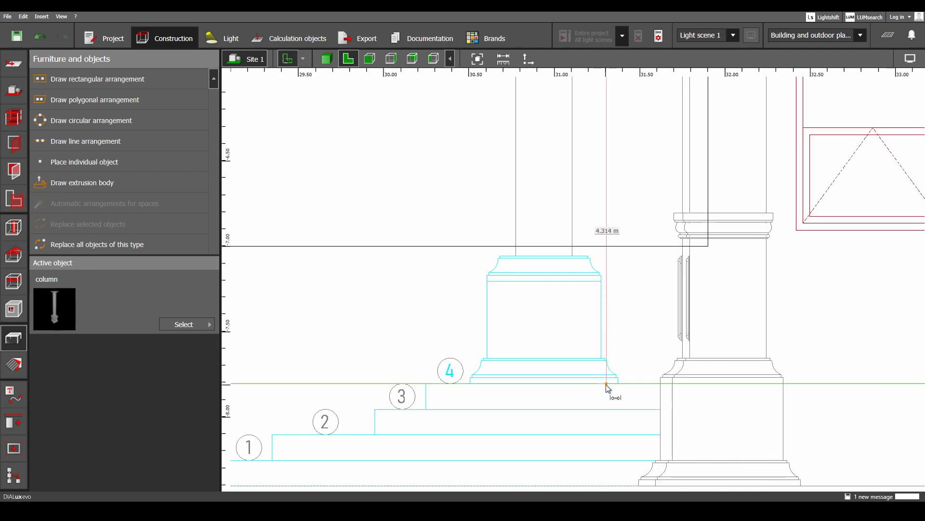
scroll(606, 384, up, 2)
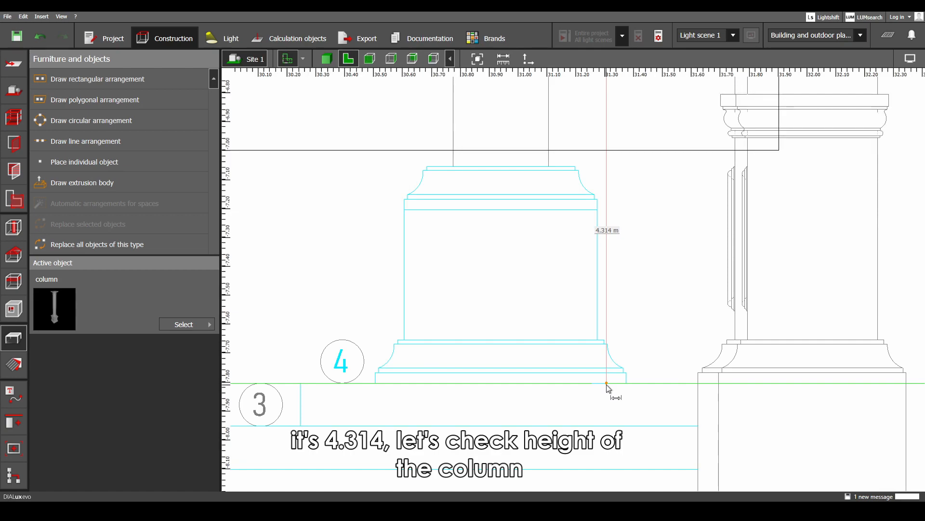
key(Escape)
- Set the placed column's height to 4.314 m
scroll(530, 284, down, 4)
scroll(414, 152, down, 2)
middle_drag(424, 155, 501, 179)
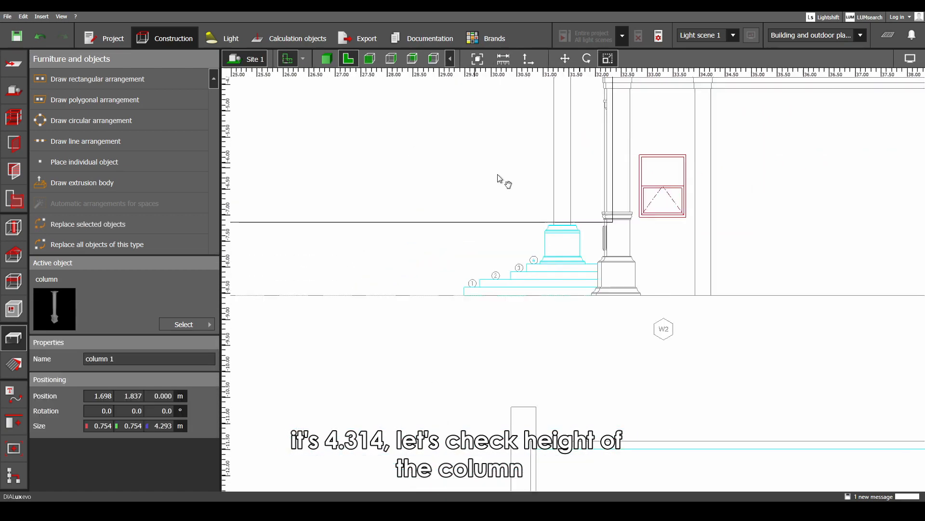
scroll(318, 173, down, 2)
middle_drag(318, 172, 752, 316)
middle_drag(343, 191, 605, 264)
middle_drag(446, 184, 676, 339)
scroll(453, 246, up, 2)
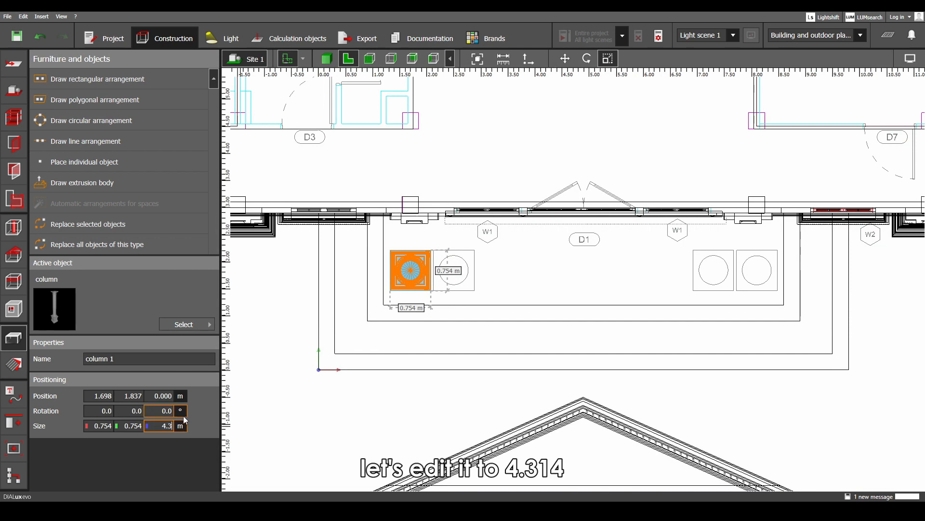
text(14)
key(Return)
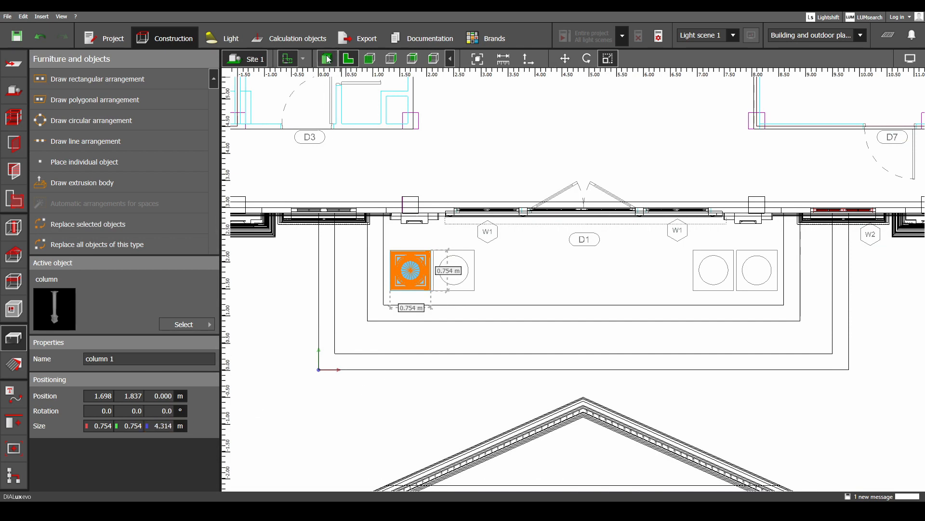
- Inspect in the 3D view whether the column base stands on top of the portico floor
click(327, 59)
right_drag(491, 374, 547, 332)
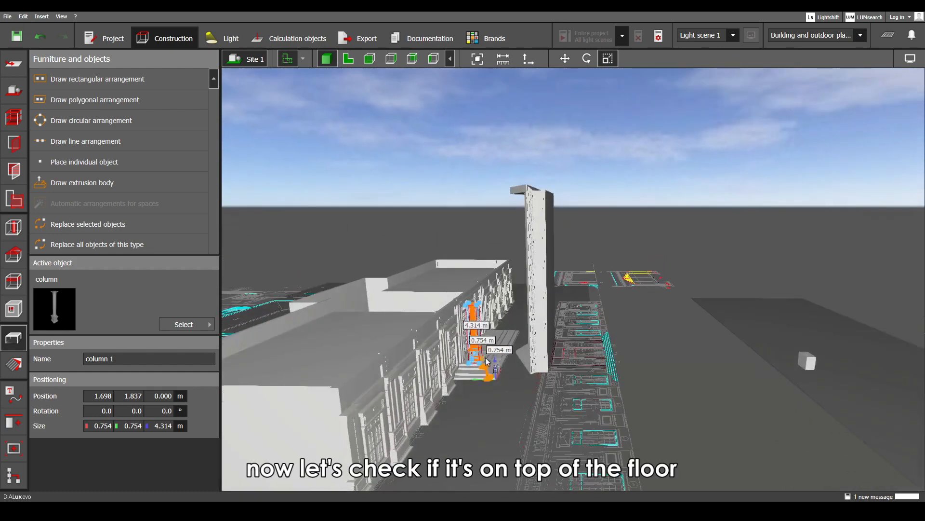
scroll(475, 374, up, 8)
right_drag(435, 399, 468, 378)
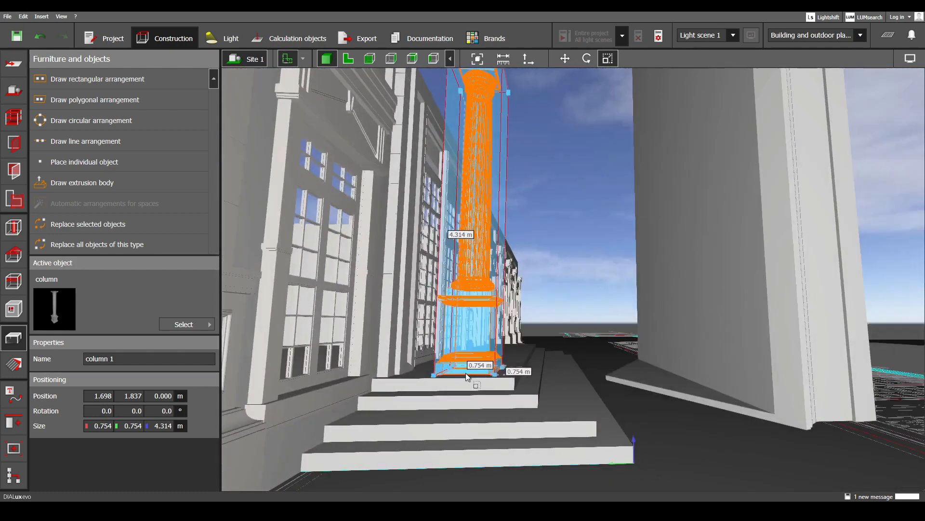
click(533, 324)
middle_drag(533, 324, 539, 363)
right_drag(538, 362, 515, 362)
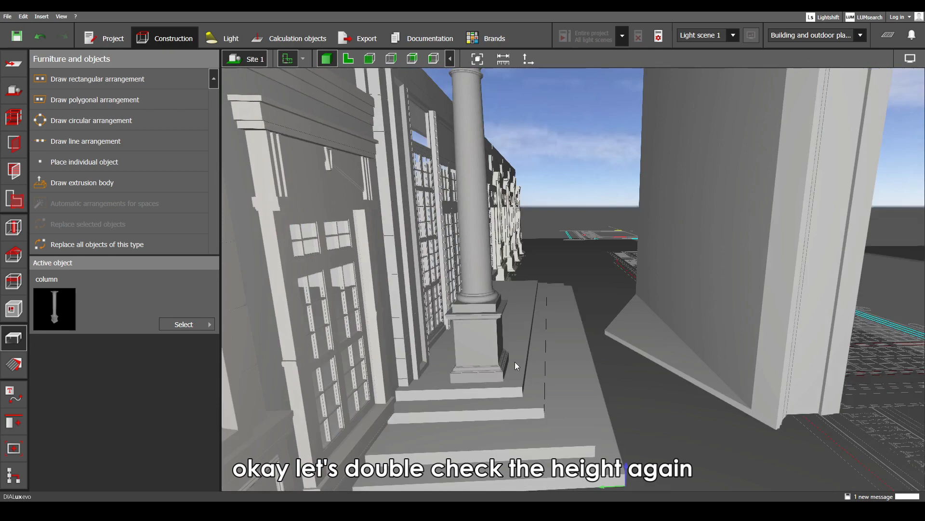
- Measure the drawn column's height on the side elevation again to double-check the imported column's size
click(351, 64)
scroll(446, 313, up, 5)
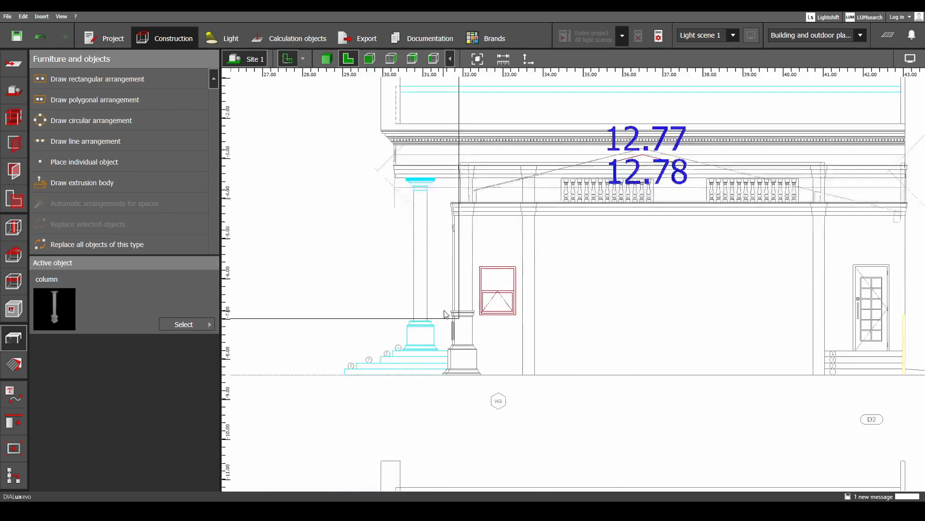
scroll(445, 313, up, 3)
scroll(476, 125, up, 5)
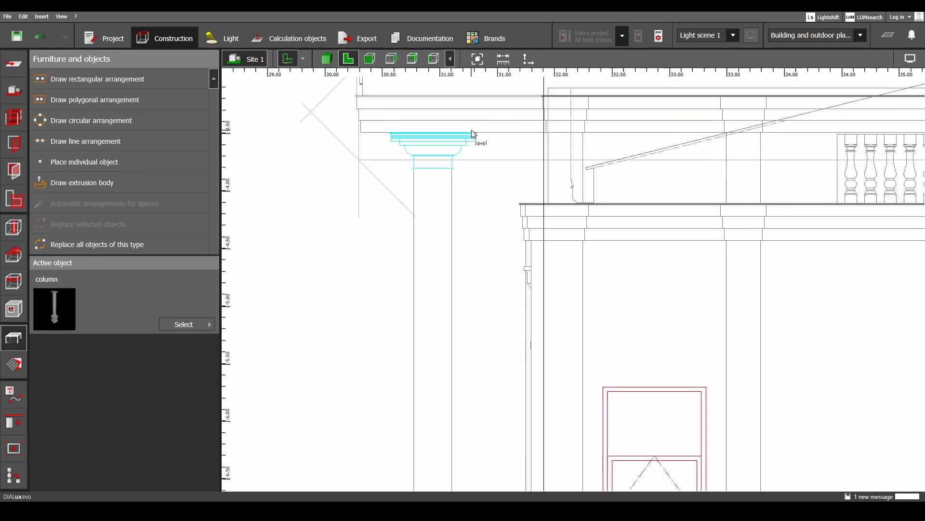
click(485, 137)
scroll(529, 187, down, 10)
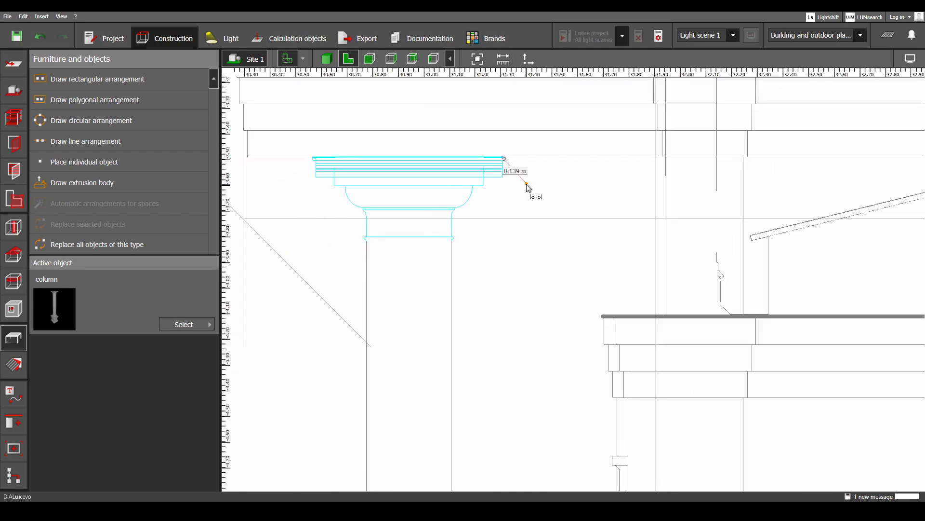
middle_drag(507, 420, 477, 192)
scroll(481, 303, up, 3)
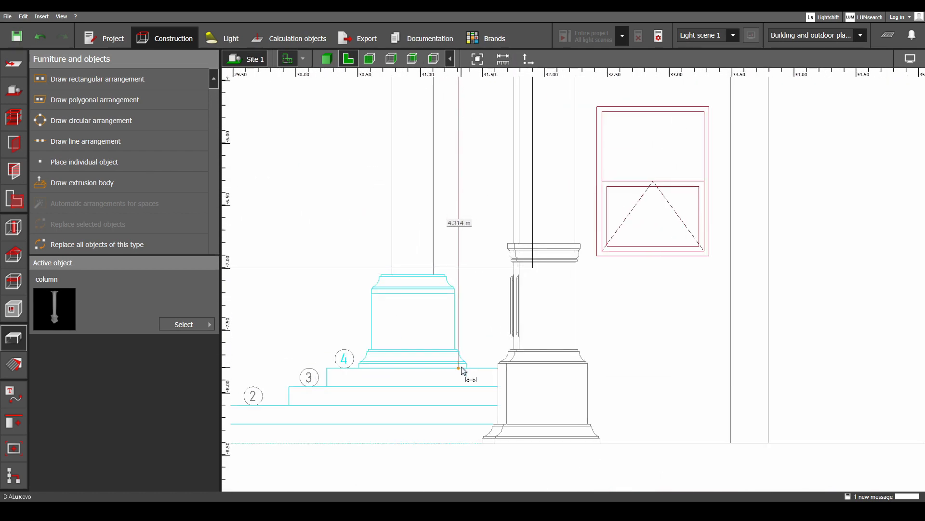
key(Escape)
- Duplicate the column and place the copy on the adjacent column outline in the portico plan
scroll(545, 288, down, 9)
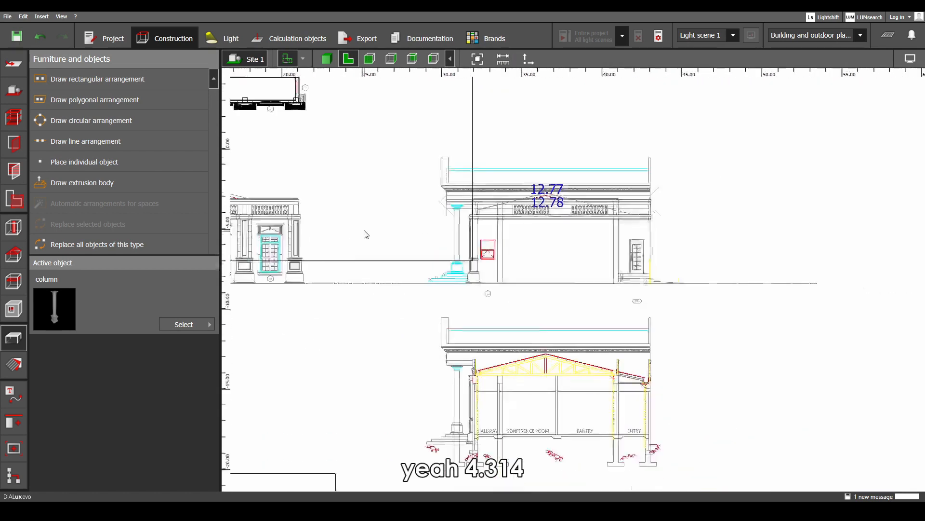
middle_drag(365, 233, 767, 275)
click(390, 162)
scroll(396, 173, up, 5)
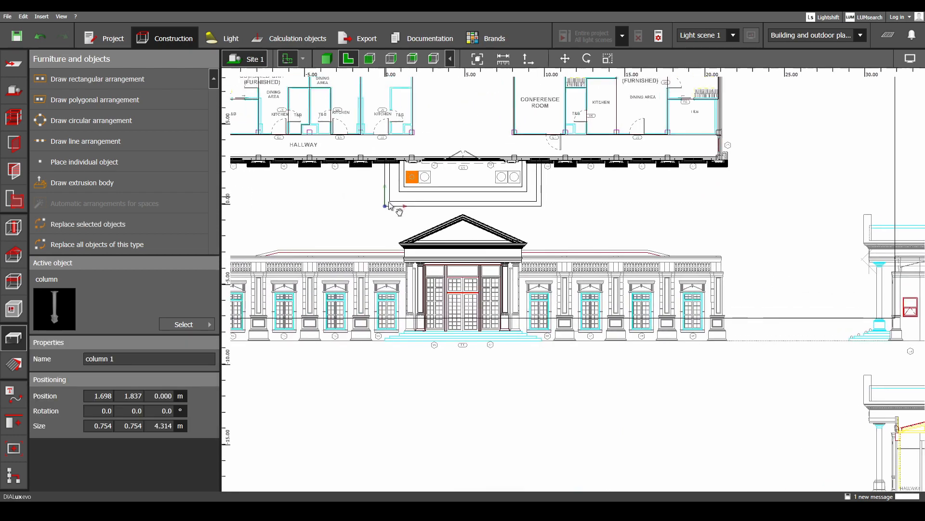
scroll(421, 233, up, 2)
middle_drag(420, 234, 372, 290)
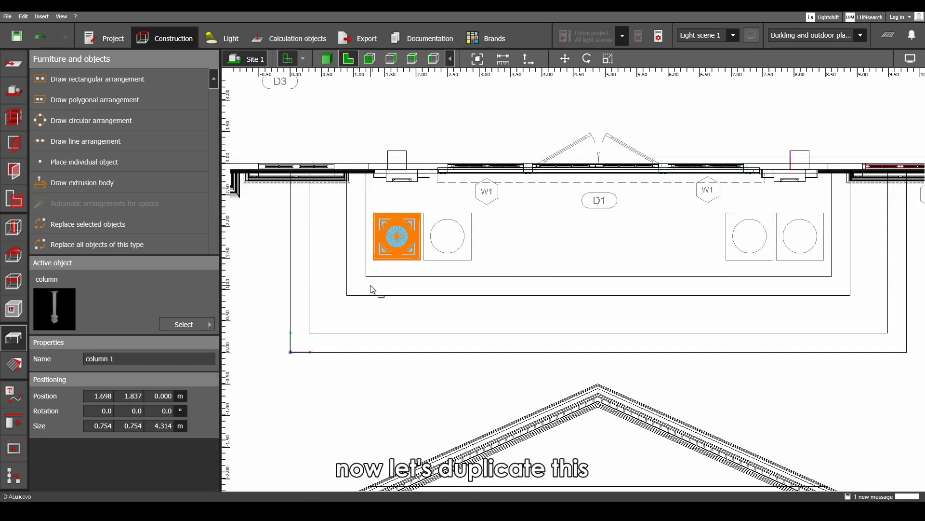
key(ctrl+v)
drag(454, 244, 492, 243)
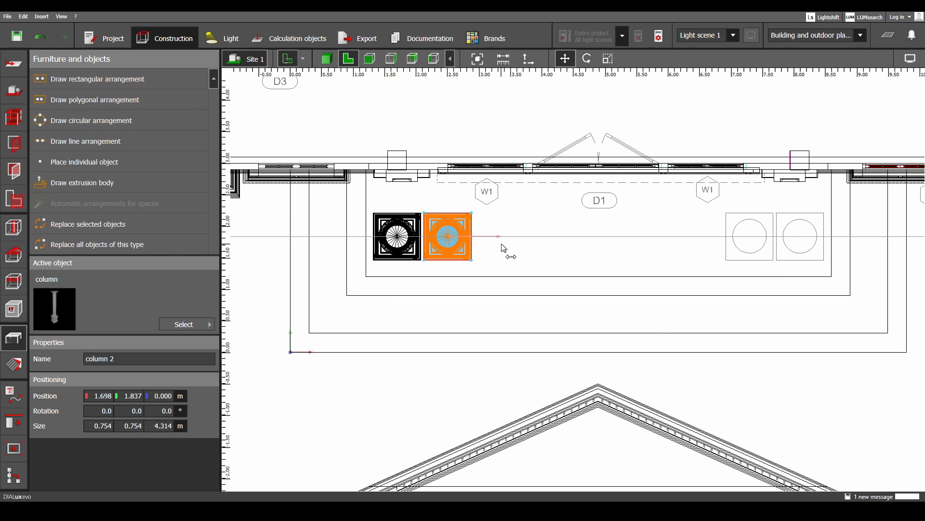
- Duplicate the pair of columns and place the copies on the two column outlines at the portico's opposite end
ctrl+click(414, 246)
scroll(431, 247, down, 4)
middle_drag(435, 249, 386, 266)
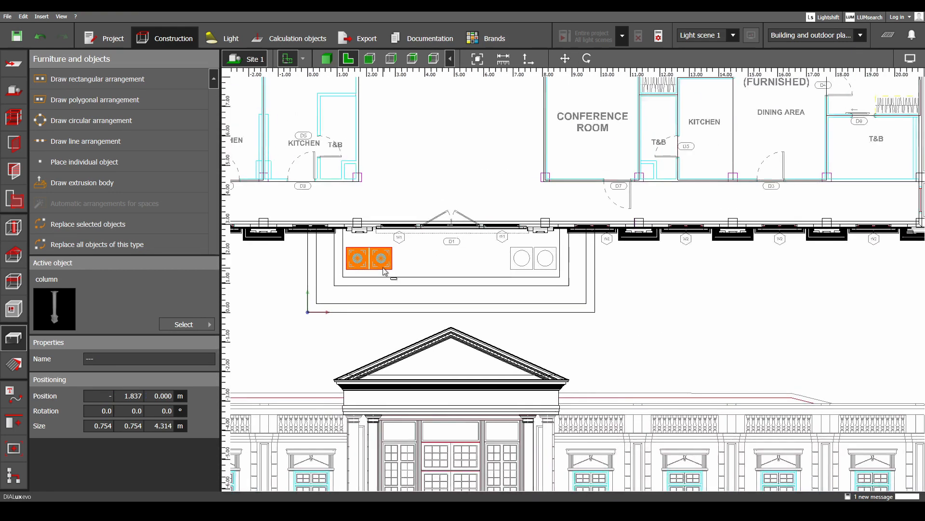
key(ctrl+v)
scroll(388, 266, up, 2)
drag(417, 259, 657, 270)
middle_drag(453, 291, 542, 287)
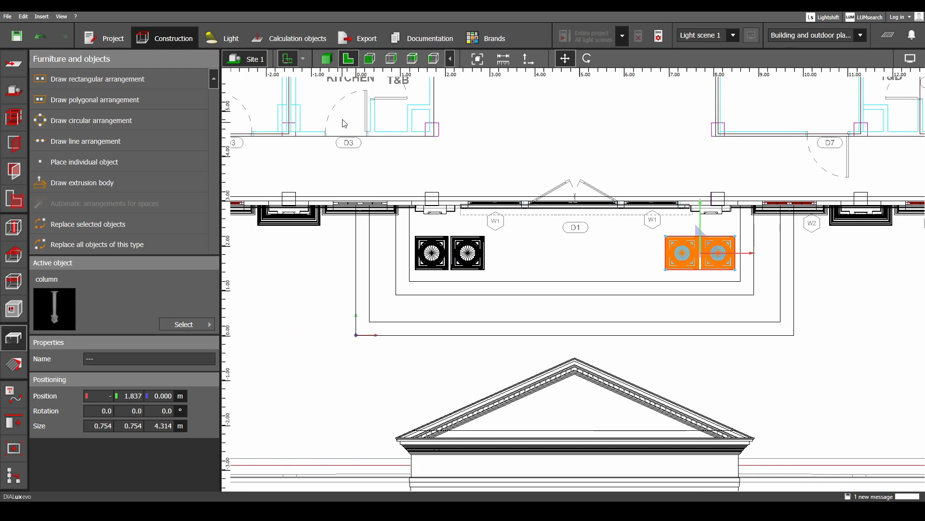
- Review the four portico columns and the roof area in the 3D view
click(327, 58)
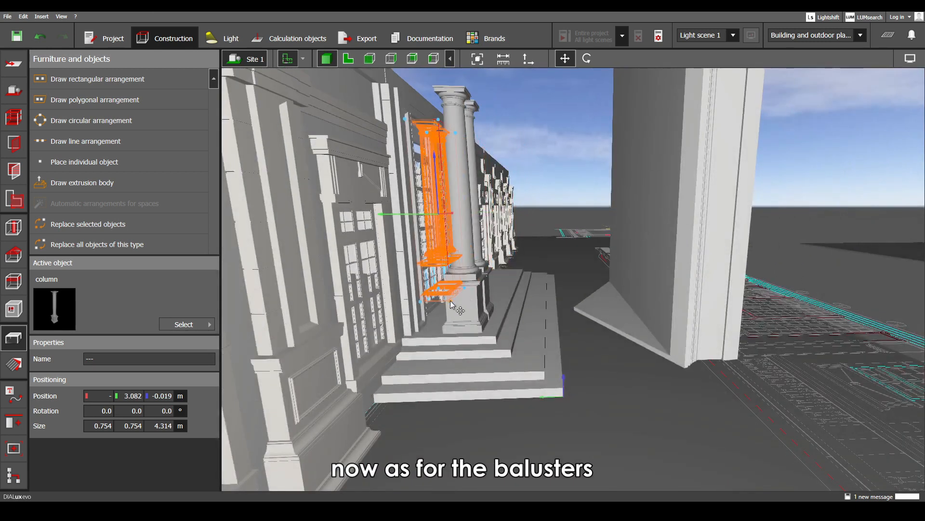
right_drag(568, 324, 425, 255)
middle_drag(425, 255, 468, 247)
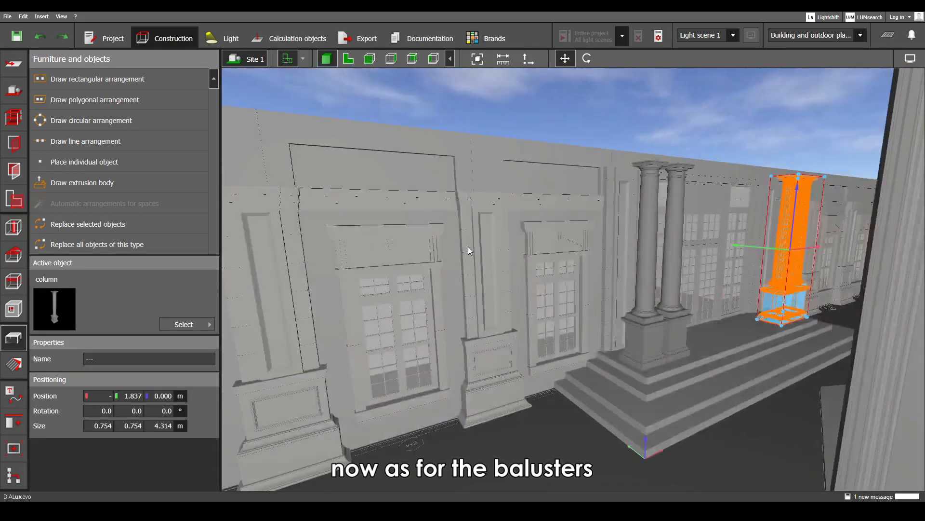
scroll(421, 177, down, 2)
middle_drag(421, 177, 539, 257)
right_drag(539, 257, 648, 302)
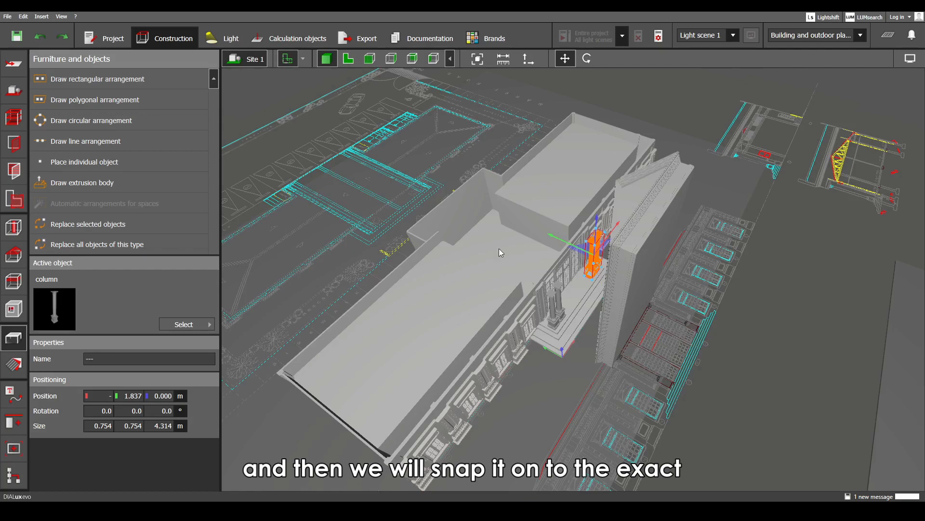
- Move the imported plan so the outer portico corner of the site development plan lands on the coordinate origin
click(349, 59)
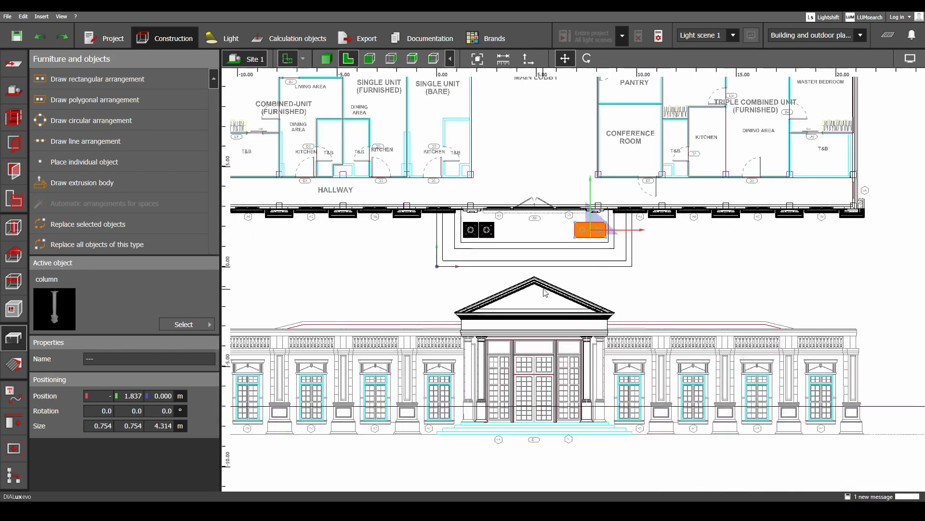
scroll(545, 293, down, 5)
scroll(514, 274, up, 3)
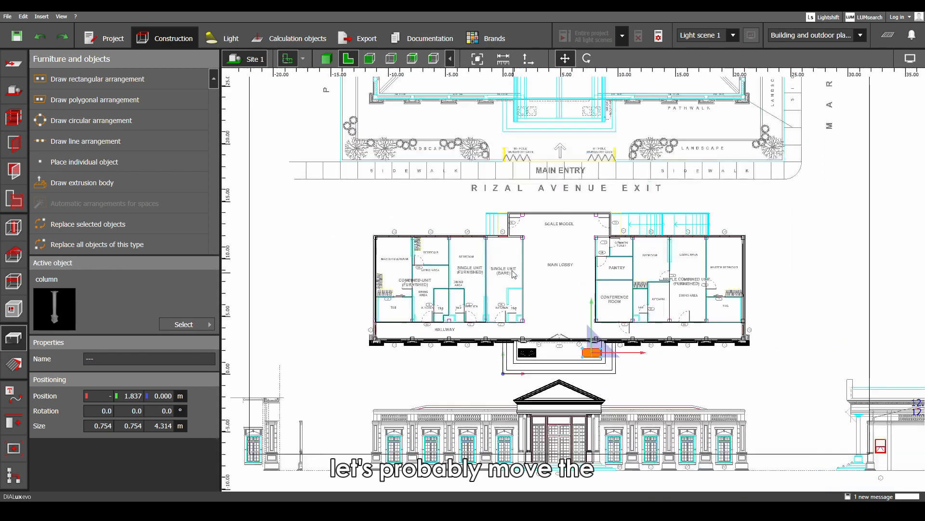
middle_drag(513, 274, 512, 360)
scroll(512, 333, down, 1)
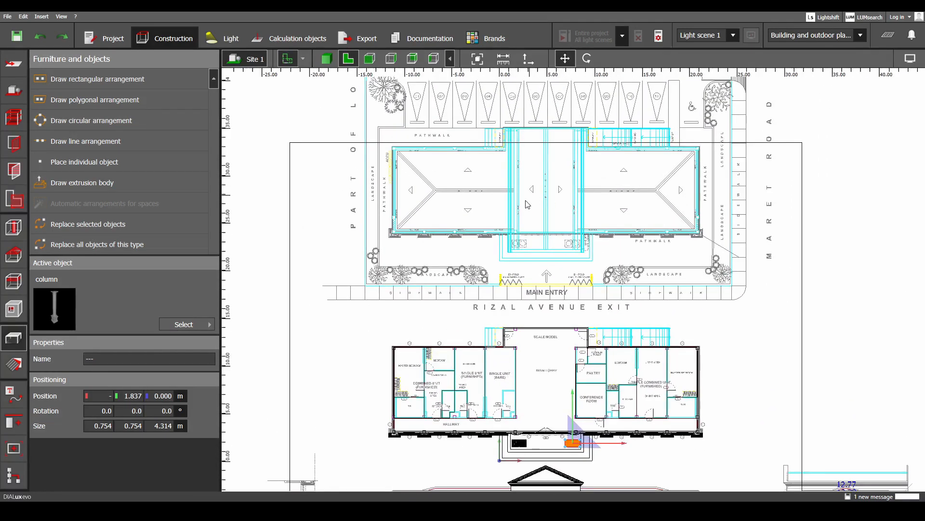
middle_drag(509, 287, 512, 247)
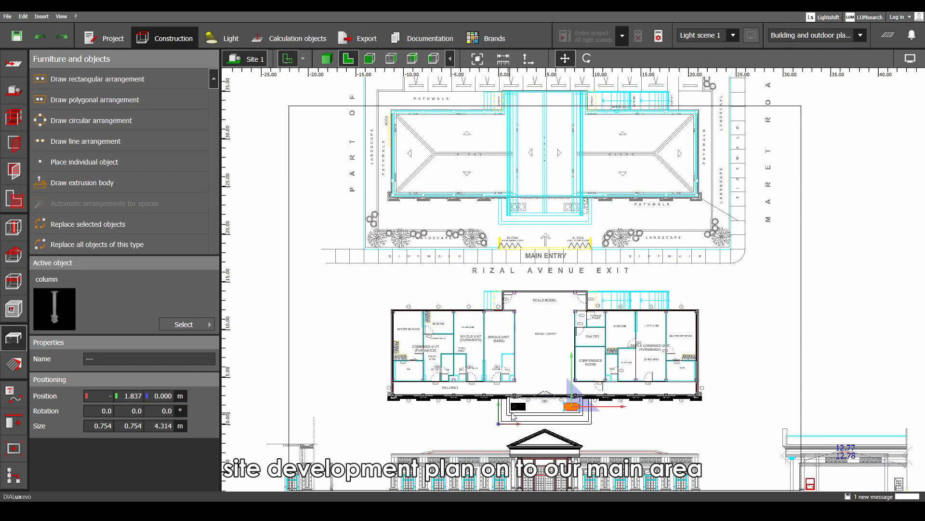
click(20, 68)
scroll(473, 210, up, 8)
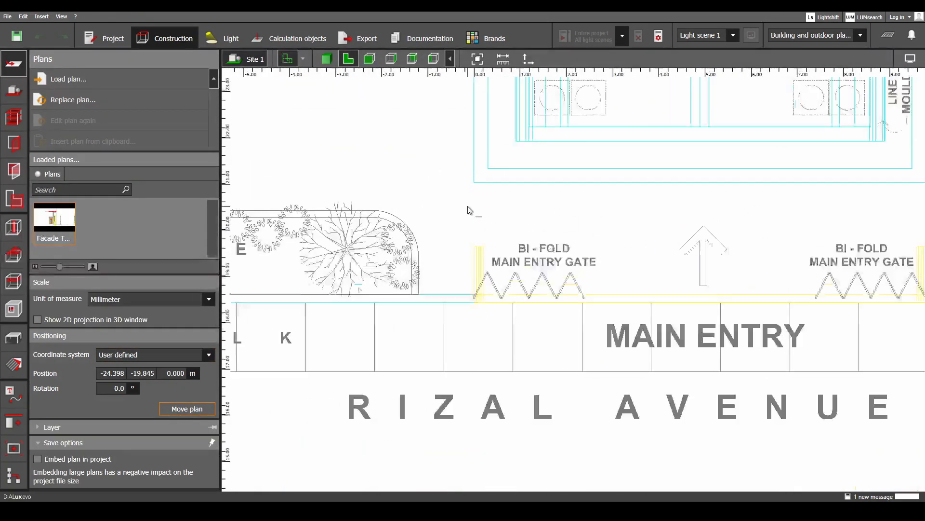
click(474, 181)
scroll(495, 219, down, 8)
scroll(658, 324, up, 6)
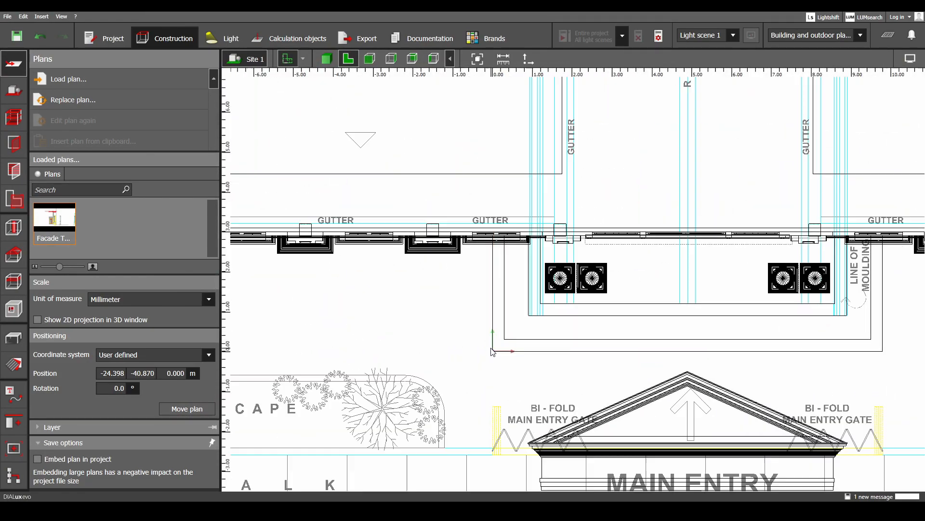
scroll(659, 324, down, 3)
scroll(781, 382, up, 5)
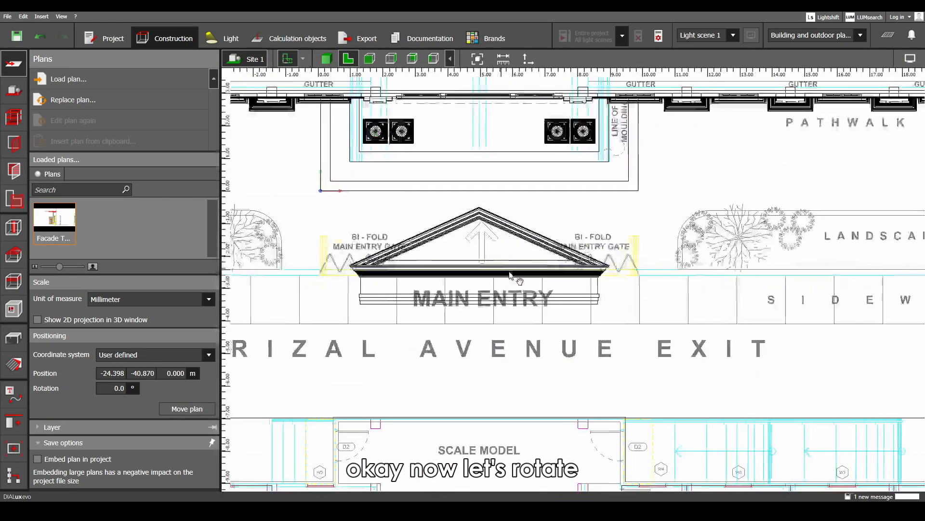
- Select all the pediment and entablature pieces and rotate them upright by 90° about the X axis from the side
drag(822, 386, 476, 239)
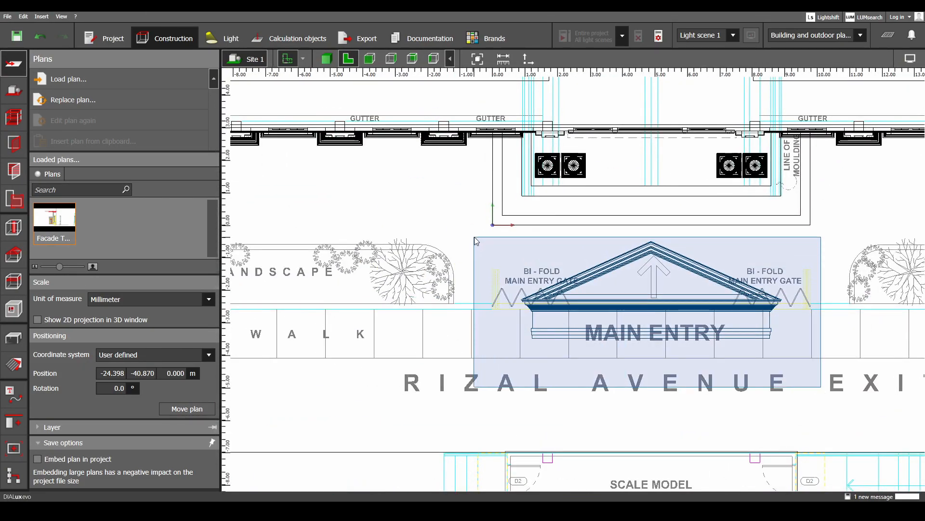
middle_drag(615, 286, 546, 279)
right_click(547, 279)
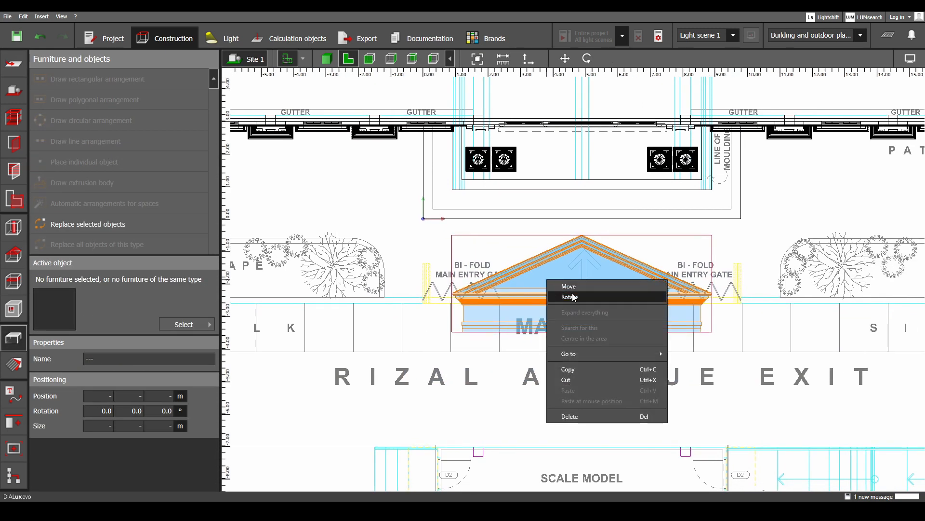
click(569, 296)
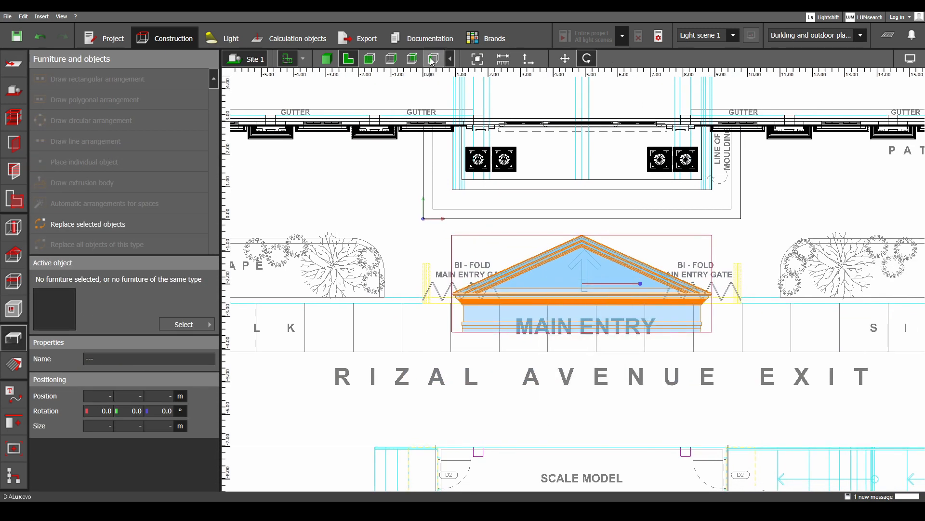
click(434, 58)
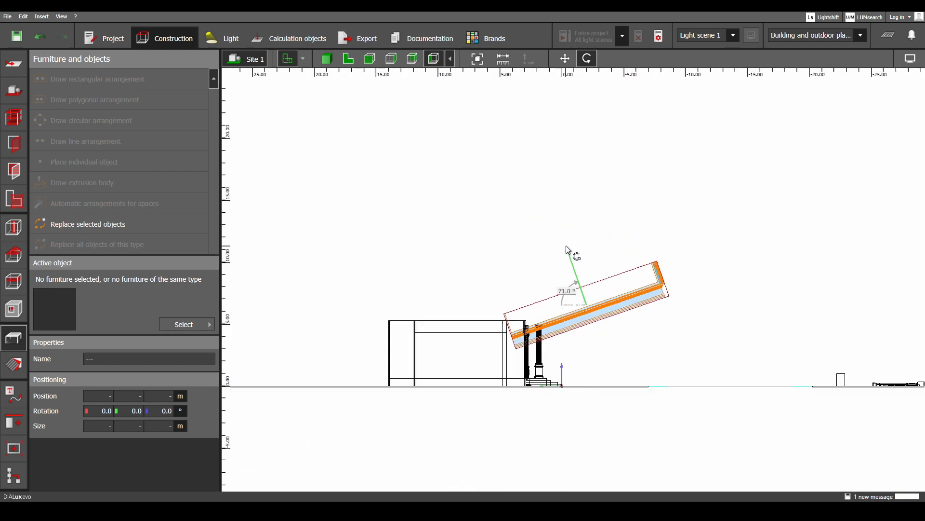
click(588, 242)
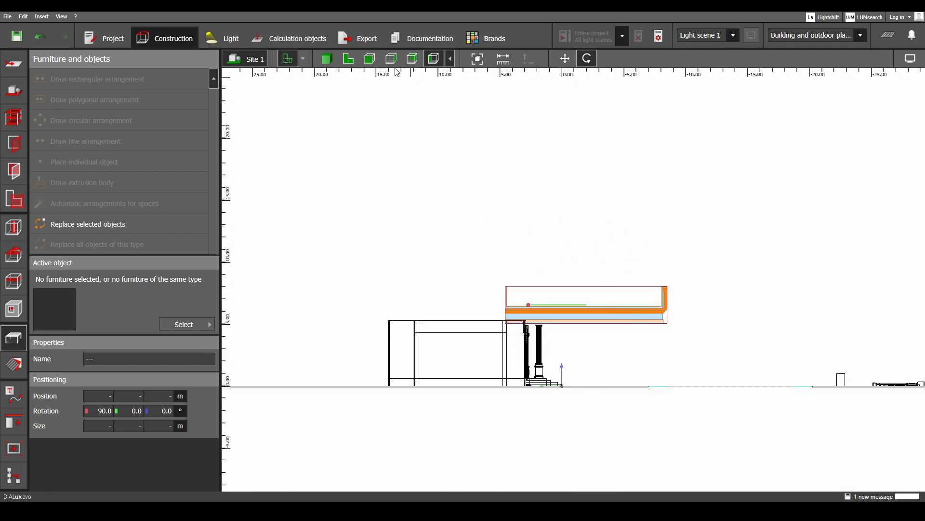
- Move the upright pediment roof back along the Y axis so it lies over the building's central block in plan
click(348, 58)
scroll(600, 291, down, 2)
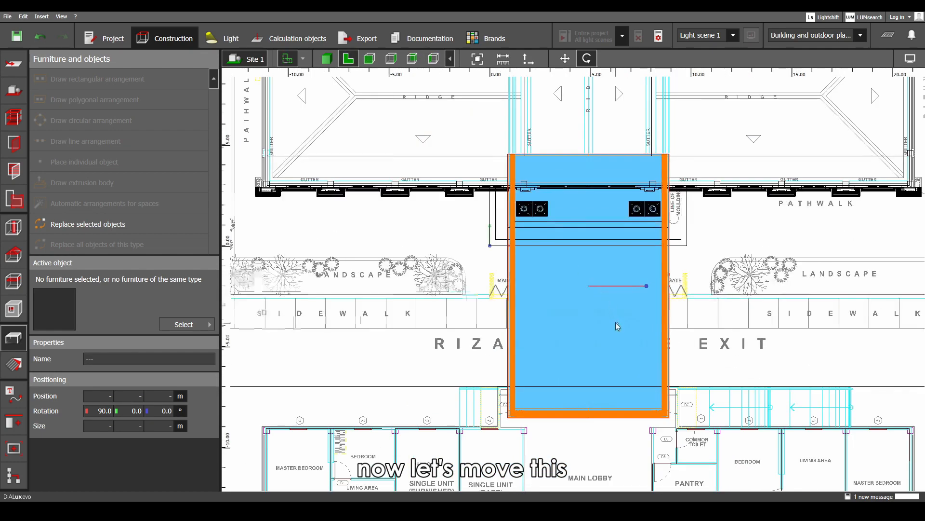
scroll(615, 321, up, 1)
right_click(615, 313)
click(627, 319)
scroll(594, 319, down, 2)
scroll(615, 353, up, 2)
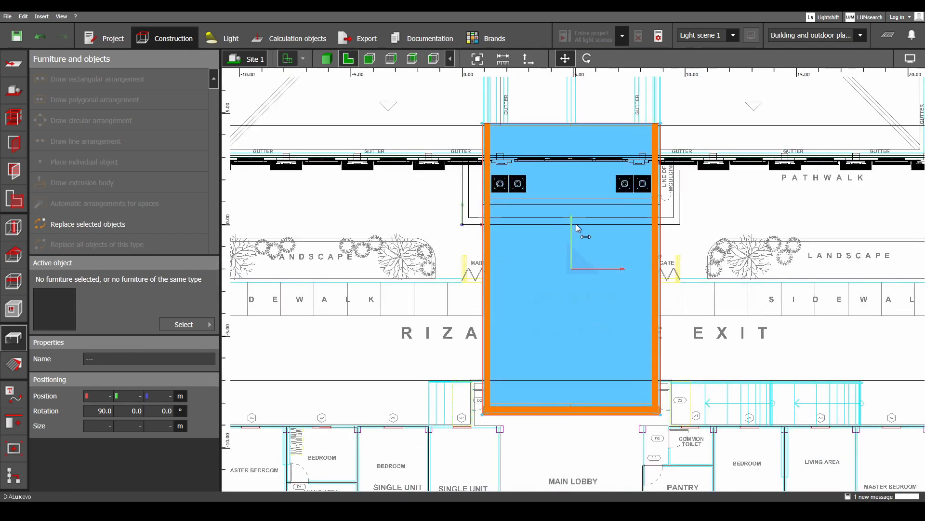
drag(575, 224, 574, 116)
scroll(576, 185, up, 2)
middle_drag(577, 185, 604, 337)
drag(597, 261, 596, 155)
scroll(623, 290, down, 1)
middle_drag(622, 290, 624, 359)
scroll(625, 362, down, 2)
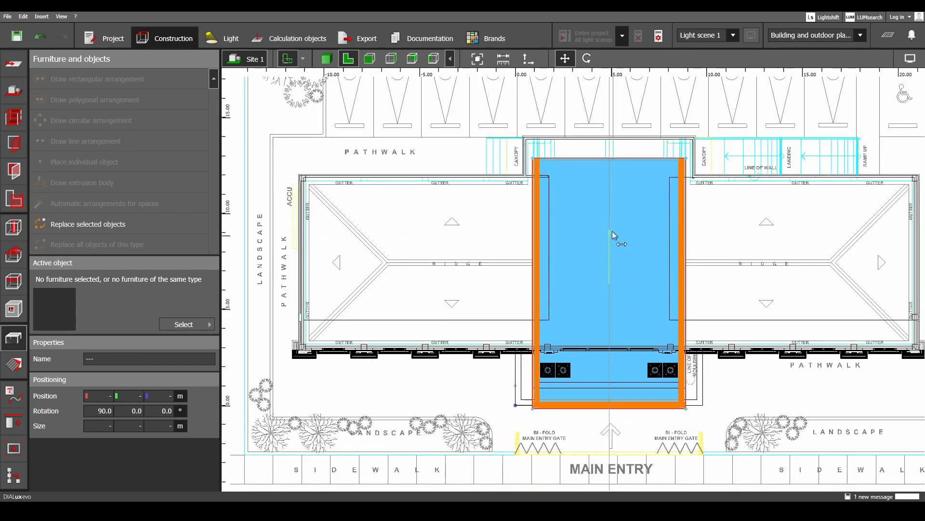
- Fine-align the pediment roof's front edge with the portico outline in the plan
scroll(503, 264, up, 6)
scroll(502, 261, up, 1)
drag(493, 256, 495, 433)
- Lower the pediment roof vertically in the side elevation until its underside rests on the portico column tops
click(434, 58)
scroll(506, 277, up, 7)
scroll(503, 268, up, 1)
middle_drag(504, 268, 671, 287)
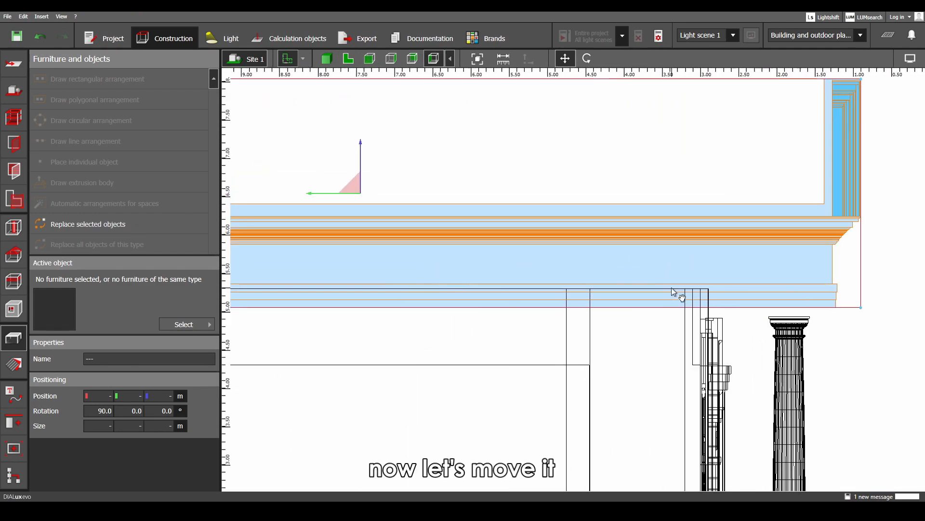
scroll(667, 280, down, 3)
middle_drag(542, 255, 610, 271)
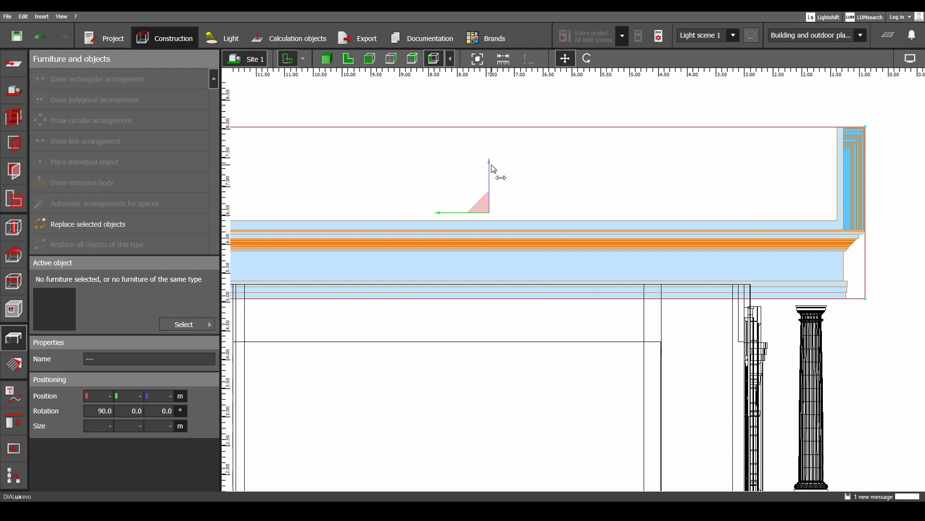
drag(491, 165, 490, 166)
middle_drag(651, 246, 576, 259)
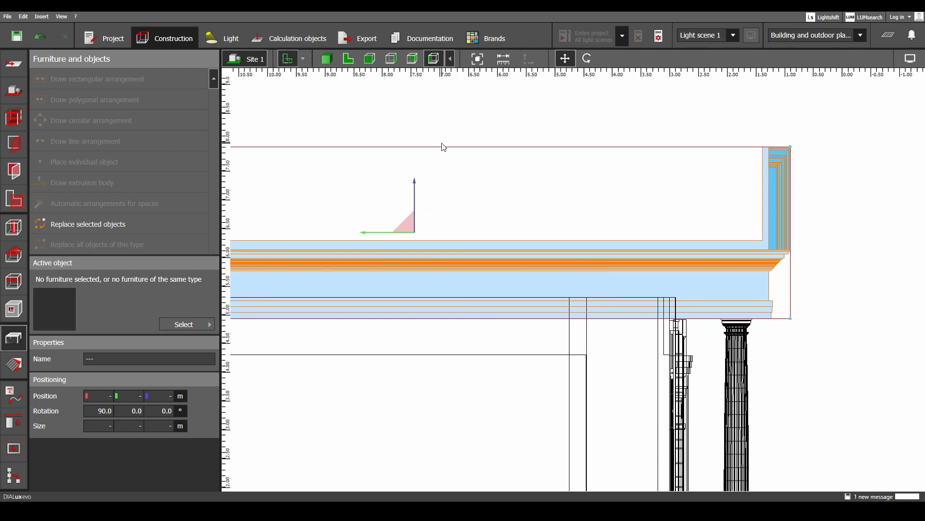
- Inspect the placed pediment roof, the portico columns and the flat roofs beside it in the 3D view
click(332, 64)
drag(487, 167, 529, 227)
scroll(529, 226, up, 3)
right_drag(529, 227, 603, 380)
scroll(597, 295, down, 5)
right_drag(597, 294, 597, 346)
scroll(633, 301, up, 5)
scroll(633, 301, down, 3)
right_drag(634, 301, 585, 277)
scroll(644, 256, up, 2)
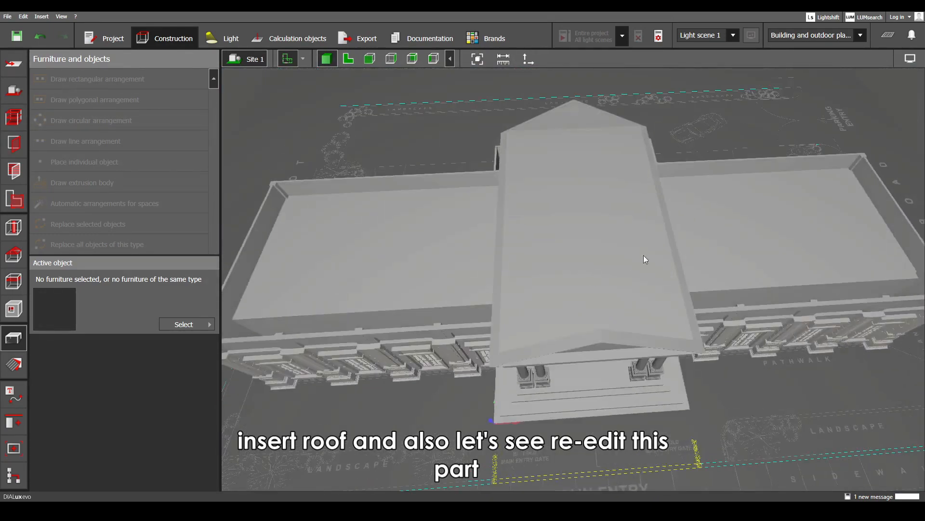
scroll(522, 320, up, 5)
right_drag(522, 320, 626, 273)
scroll(715, 241, up, 5)
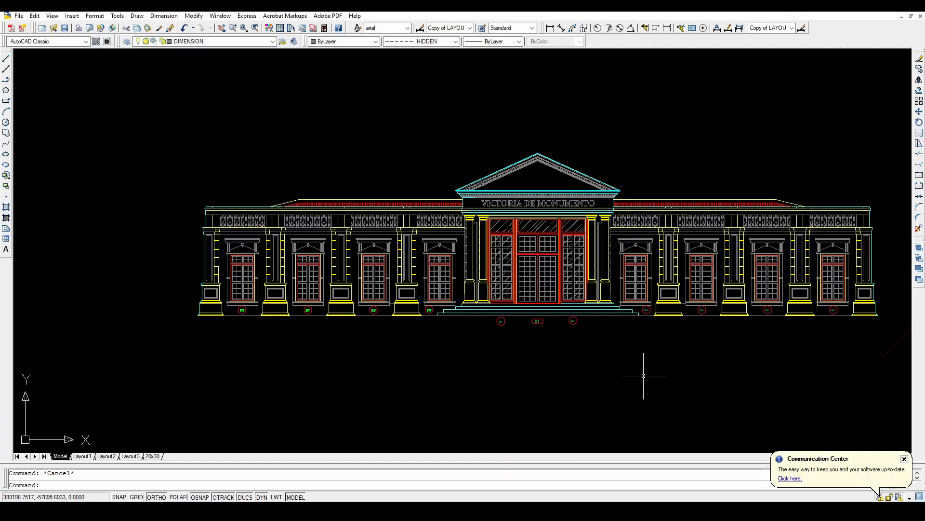
- Switch to AutoCAD and copy the main lobby portion of the building section with a base point
scroll(644, 372, down, 5)
middle_drag(584, 253, 587, 206)
scroll(571, 256, up, 6)
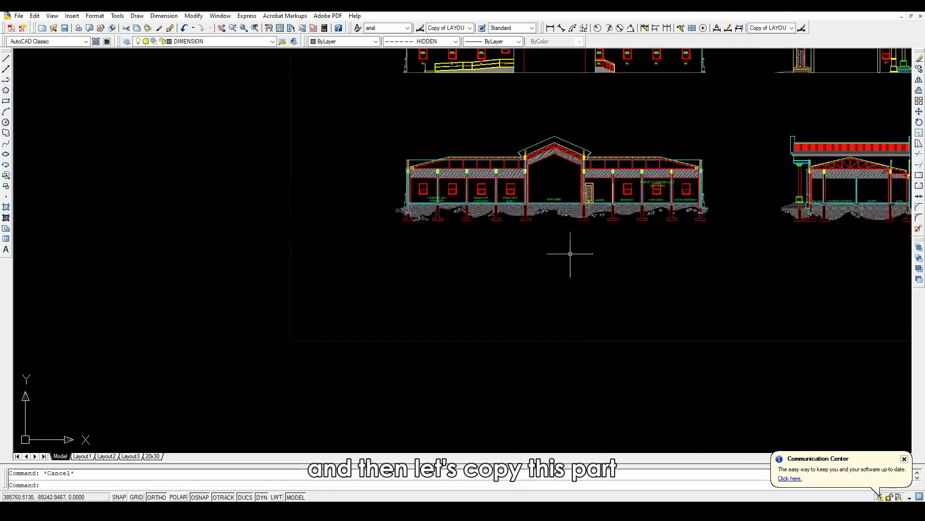
scroll(558, 305, down, 5)
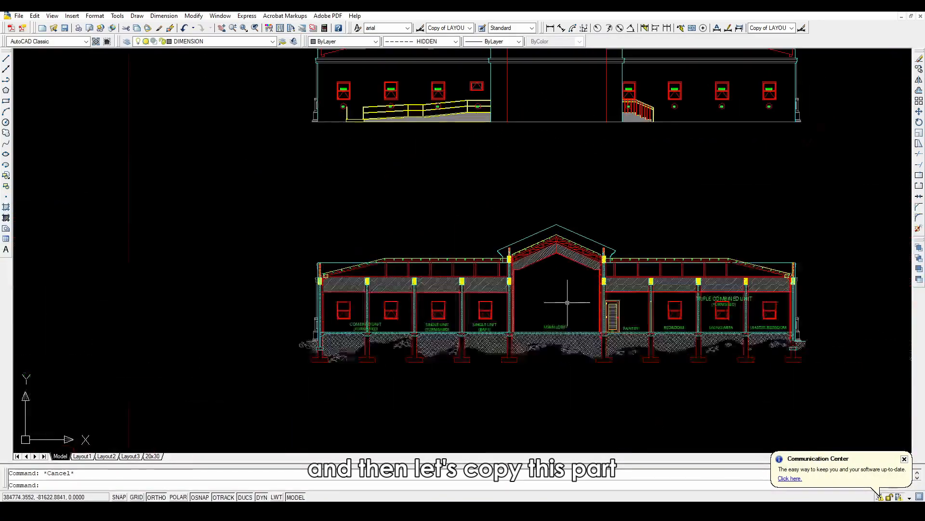
middle_drag(558, 305, 545, 298)
scroll(549, 289, up, 3)
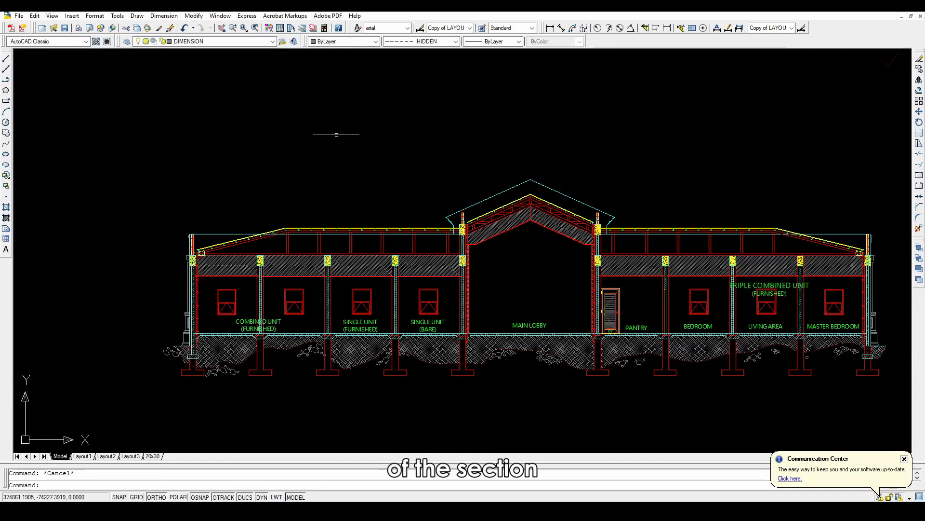
click(703, 399)
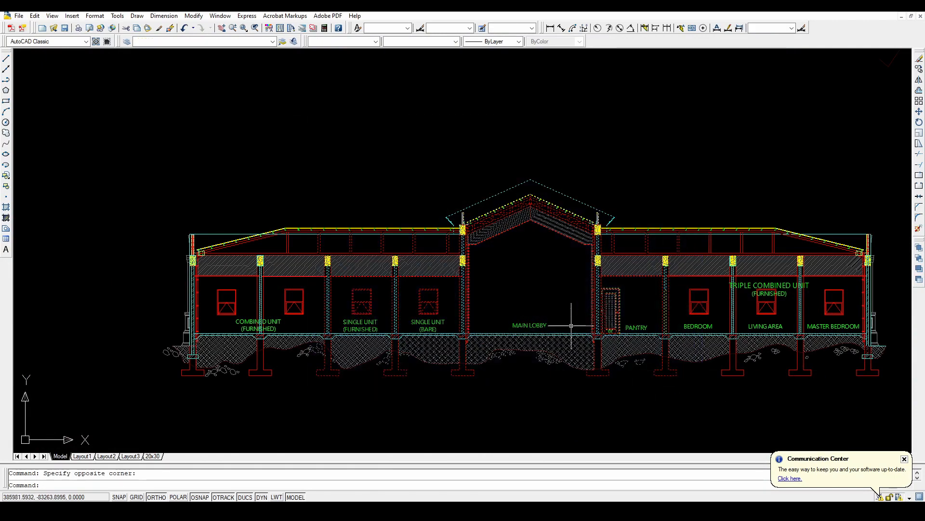
right_click(522, 279)
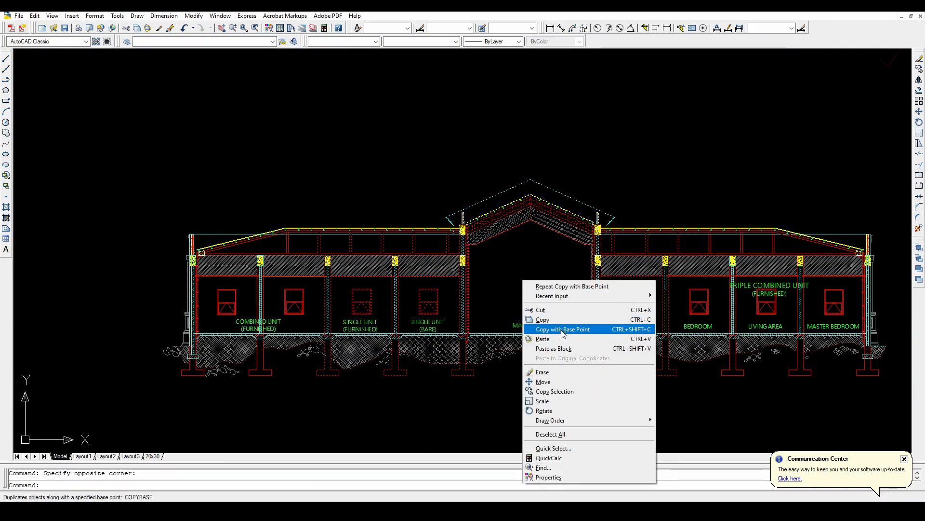
click(562, 329)
click(604, 389)
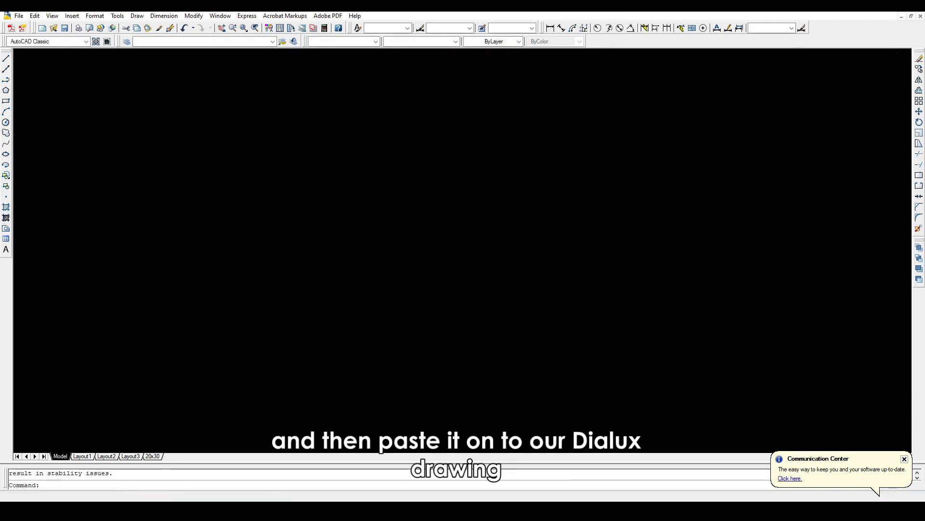
- Paste the main lobby section below the front elevation in the DIALux drawing and save the file
scroll(483, 288, up, 4)
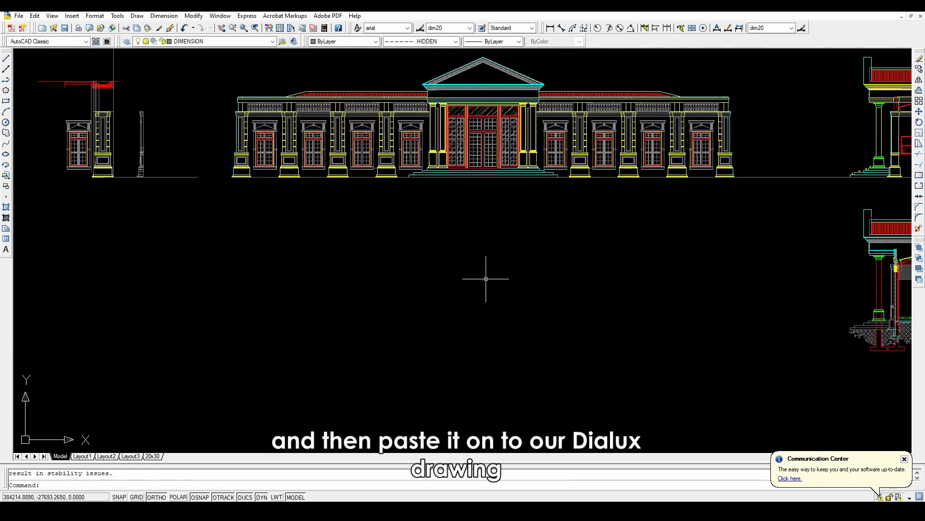
right_click(486, 279)
click(514, 325)
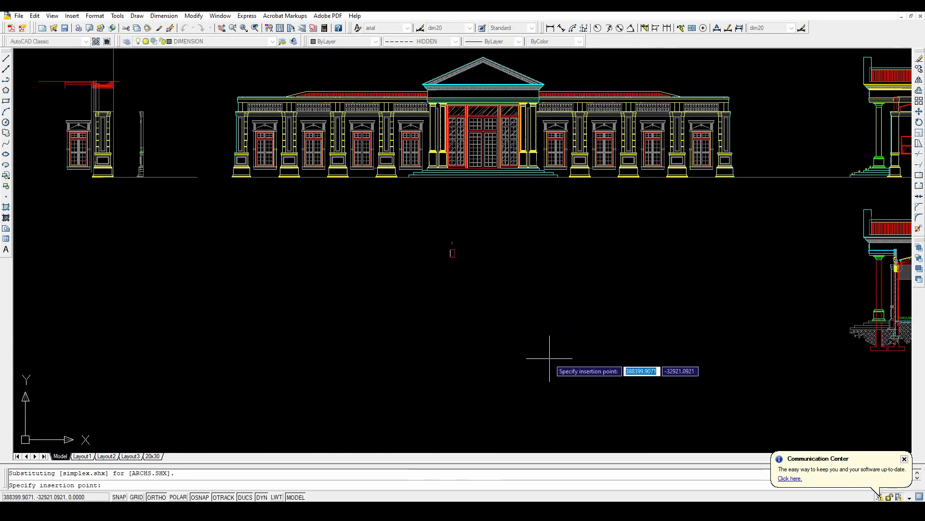
click(556, 382)
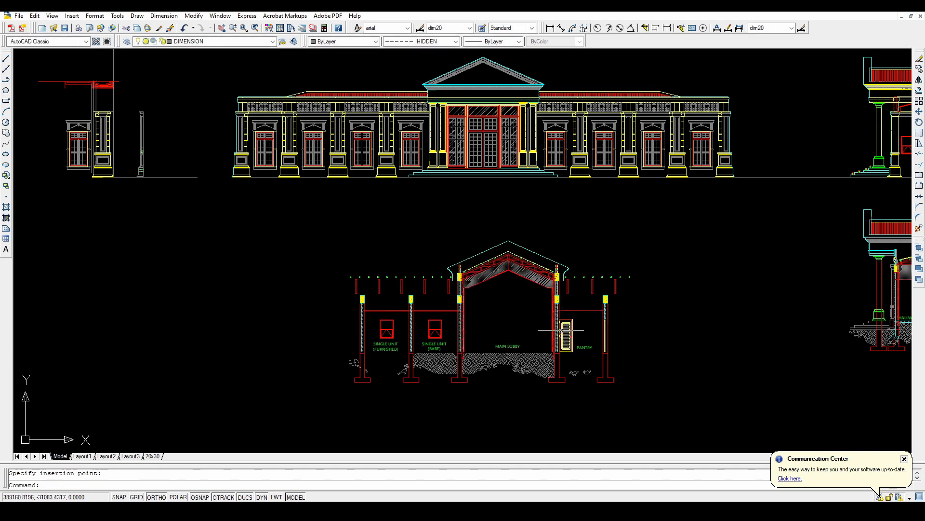
scroll(561, 331, up, 3)
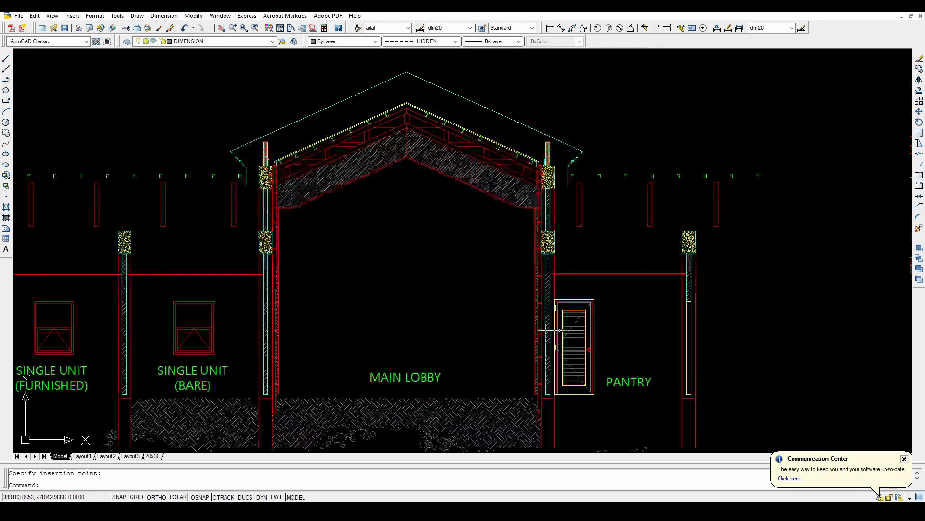
scroll(554, 330, down, 7)
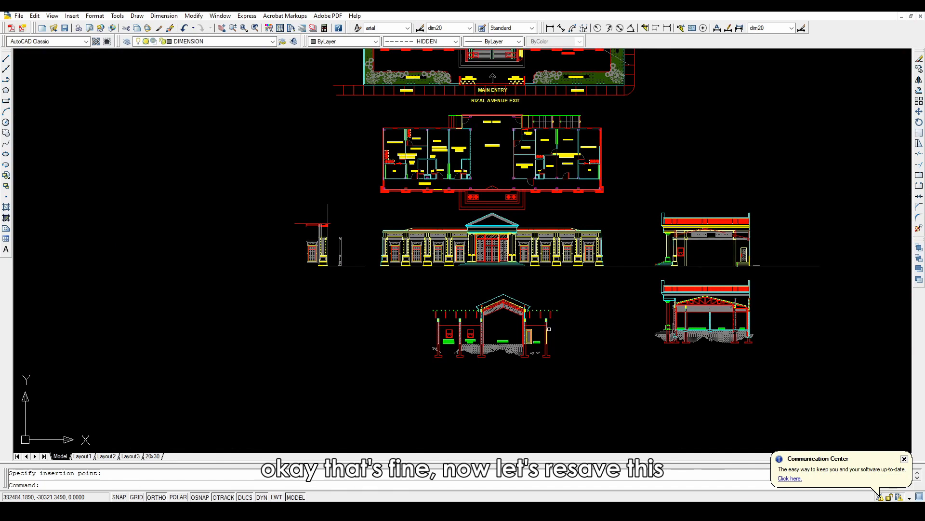
key(ctrl+s)
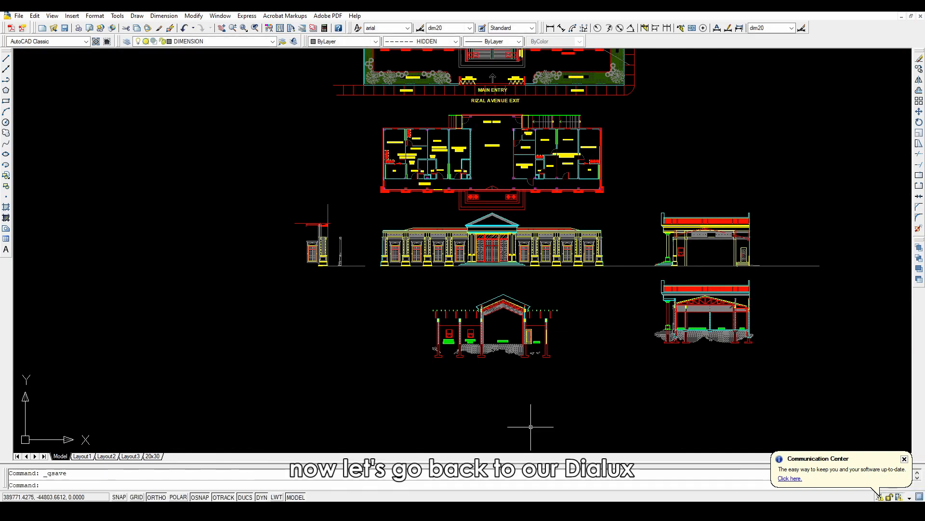
- Return to DIALux evo and refresh the loaded plan from the file Facade Tutorial Dialux.dwg
key(alt+Tab)
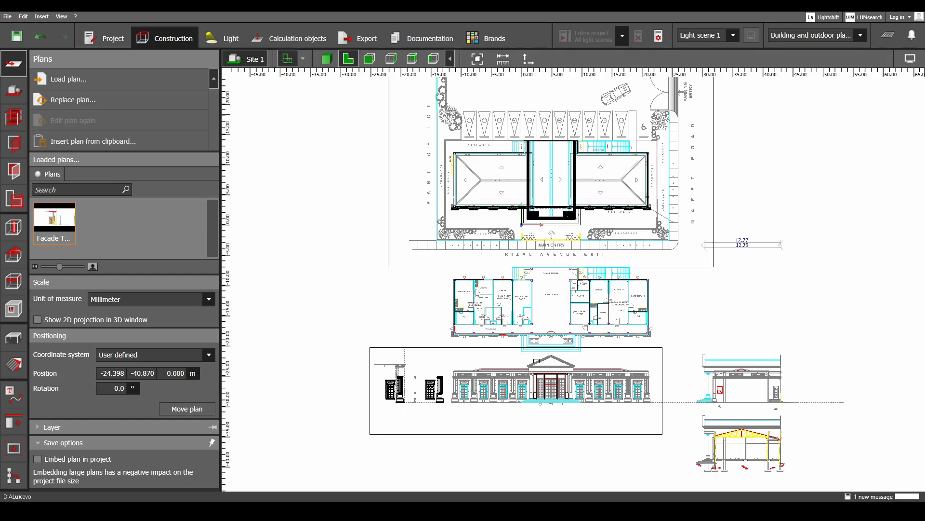
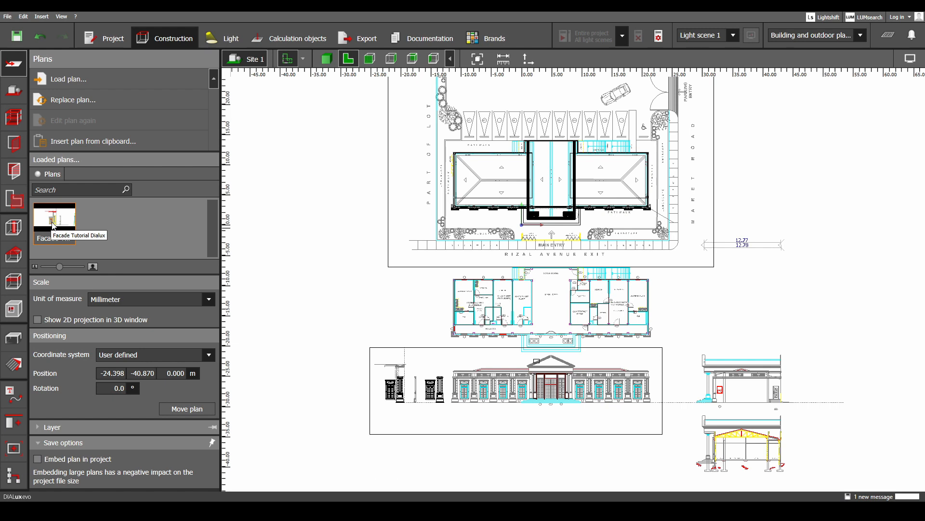
right_click(53, 225)
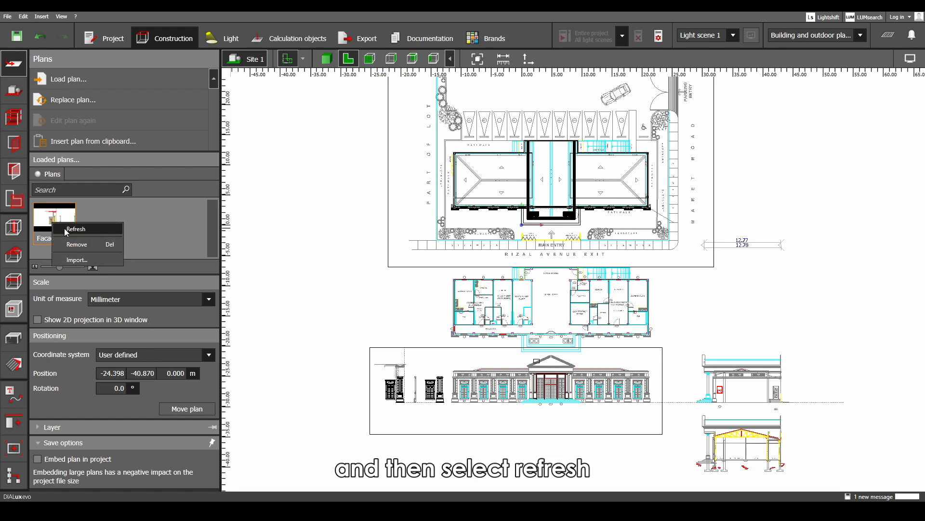
click(66, 229)
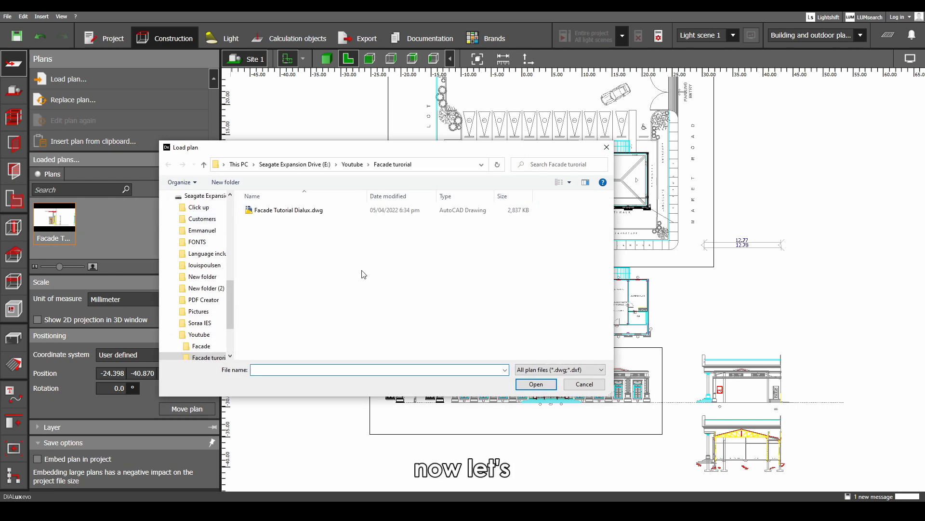
click(289, 210)
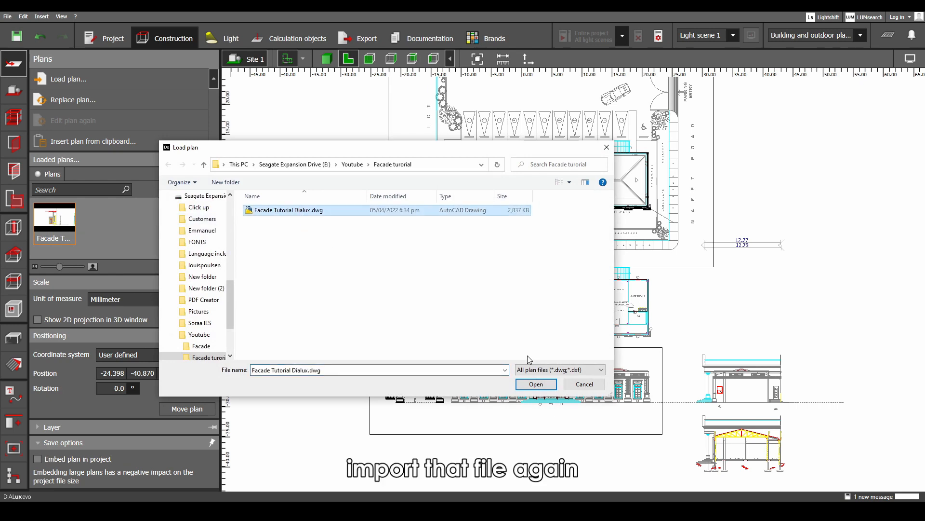
click(538, 385)
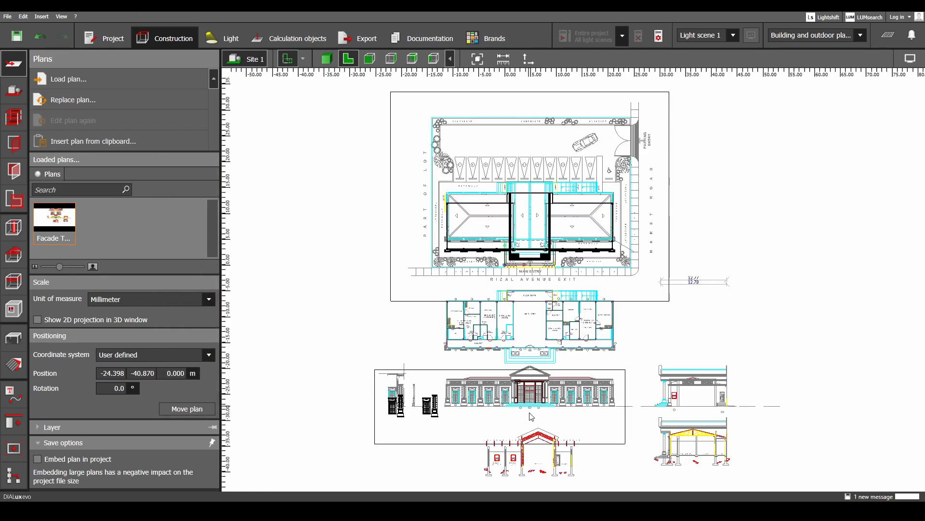
- Bring up the furniture and object tools and examine the roof and ceiling profile of the main lobby section
scroll(532, 417, up, 5)
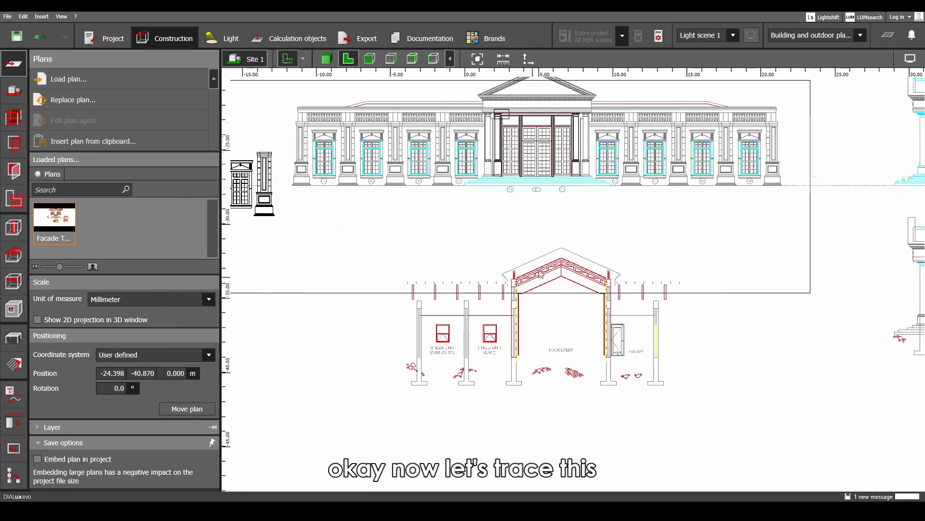
scroll(541, 272, up, 1)
scroll(573, 293, down, 3)
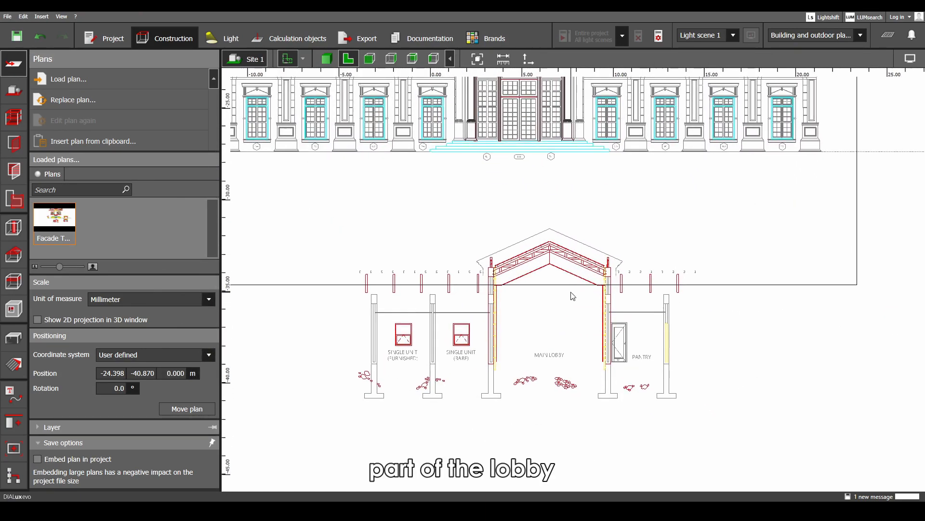
scroll(559, 363, up, 5)
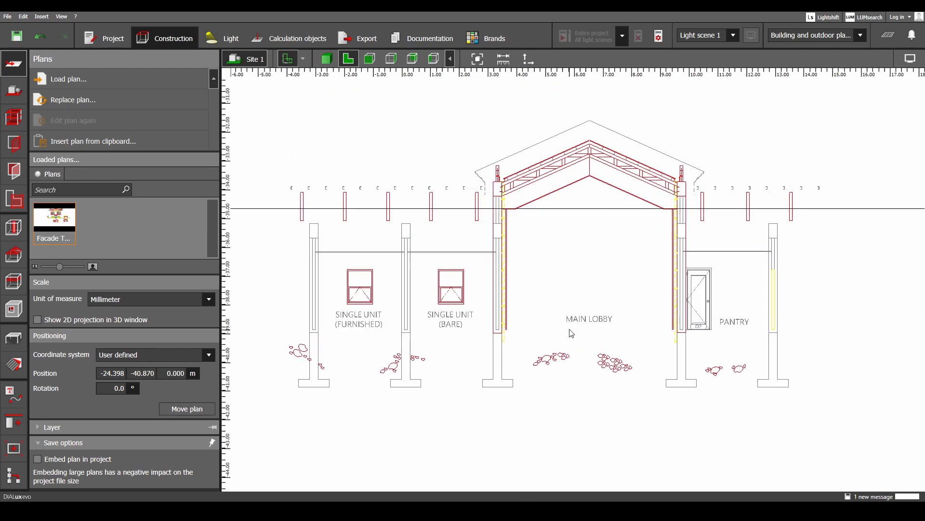
scroll(535, 259, up, 2)
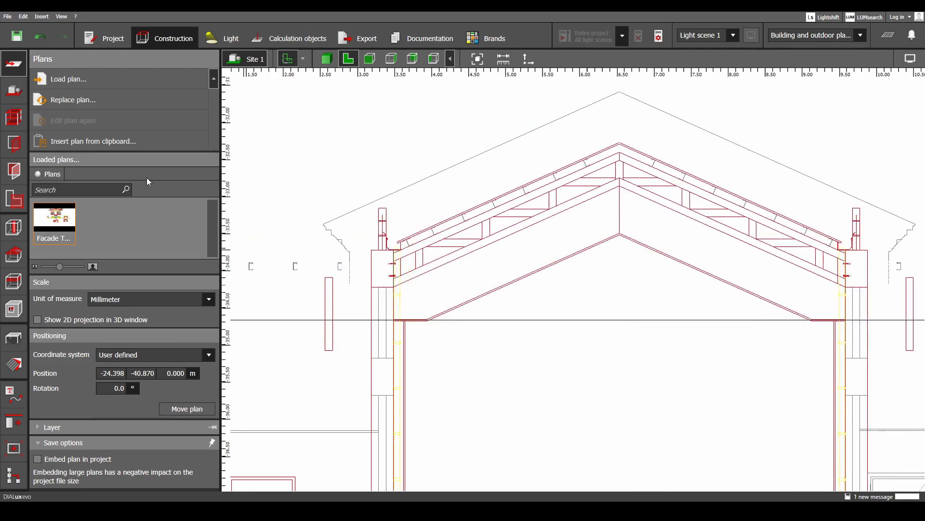
click(13, 338)
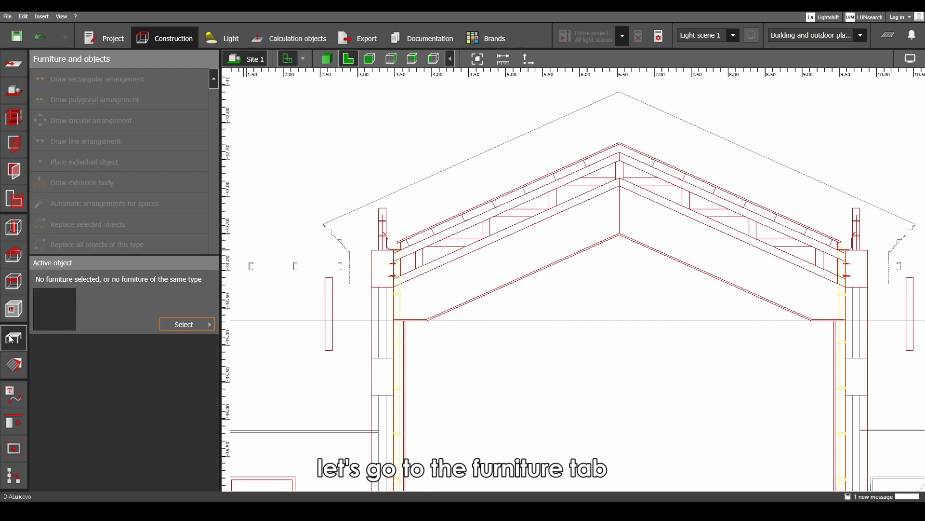
scroll(531, 296, down, 10)
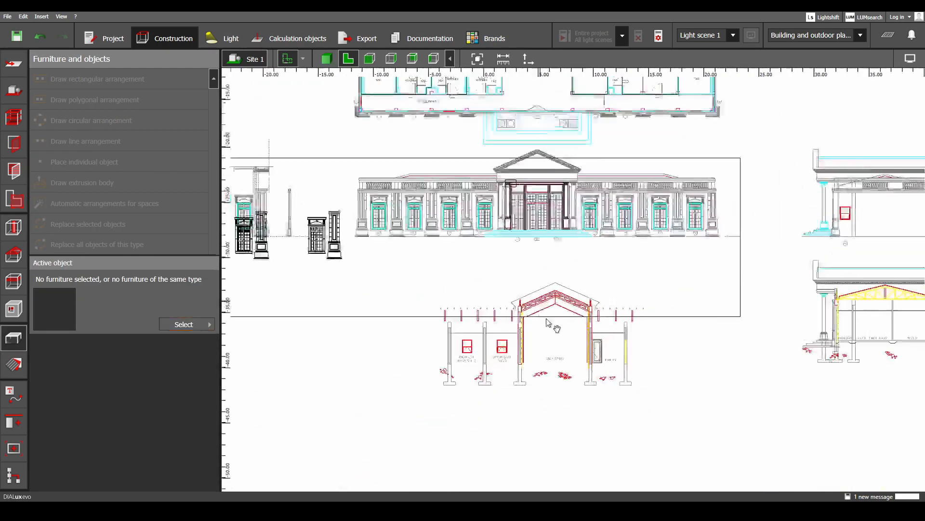
click(382, 372)
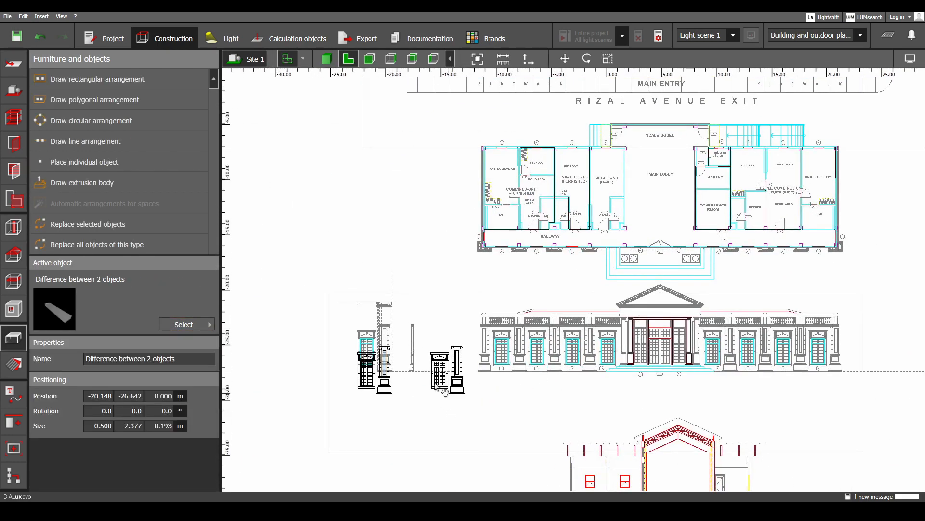
middle_drag(694, 482, 594, 376)
scroll(594, 376, up, 8)
key(Escape)
middle_drag(615, 336, 533, 331)
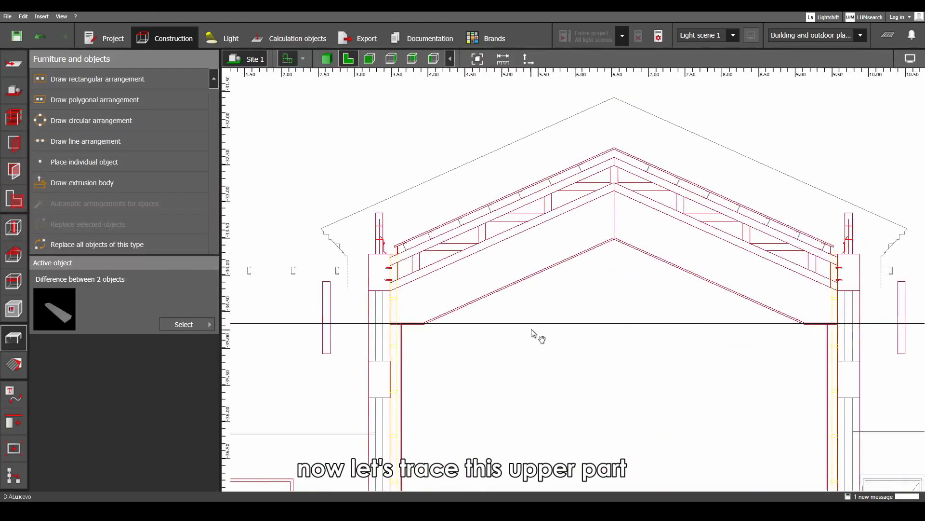
scroll(567, 234, up, 3)
middle_drag(559, 255, 530, 265)
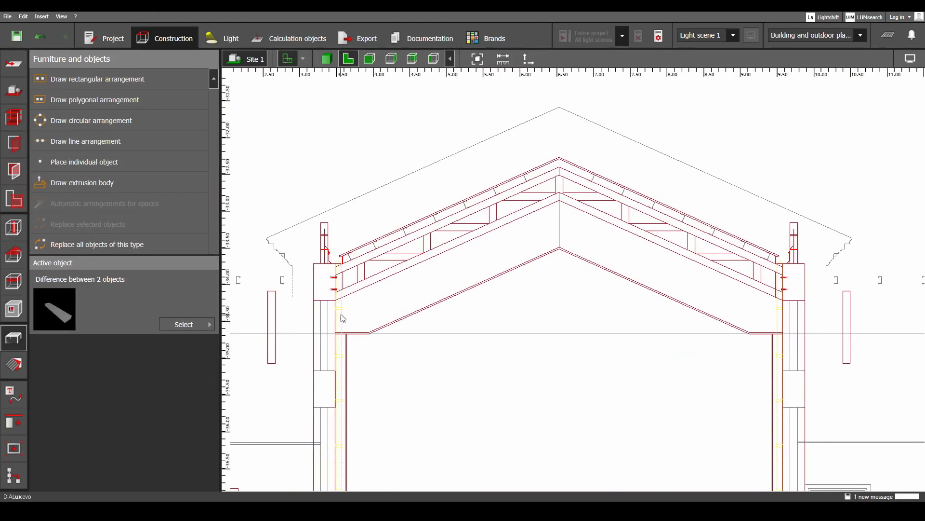
- Begin an extrusion body by tracing the lobby ceiling's underside wall to wall, with about 0.46 m end flats and 2.84 m slopes
click(92, 185)
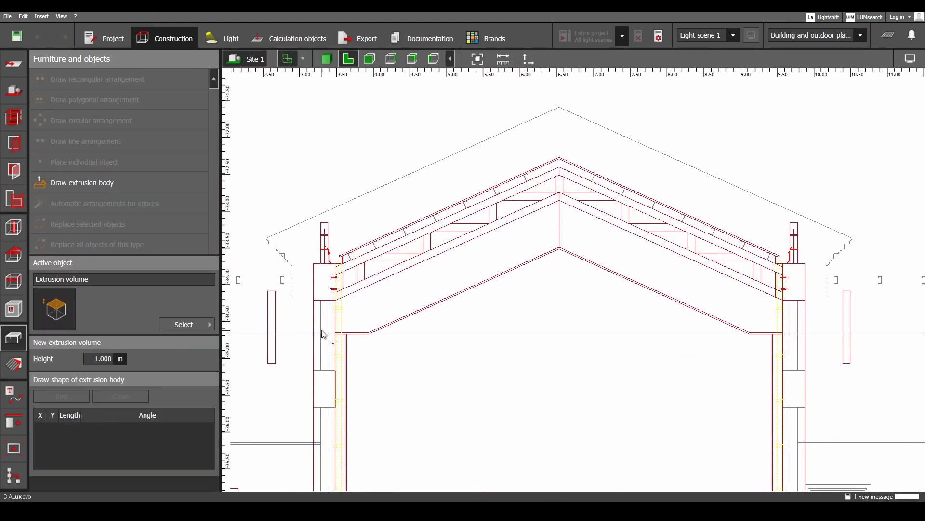
scroll(332, 332, up, 6)
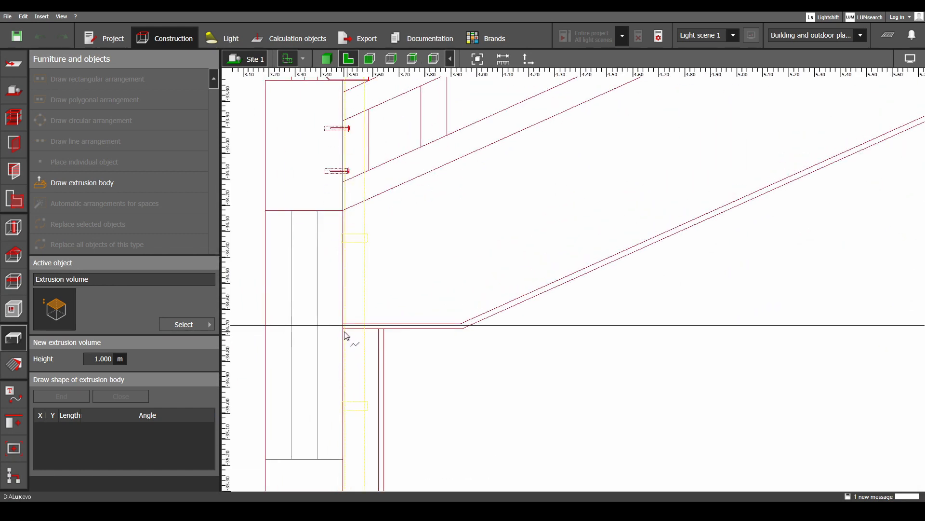
click(343, 330)
click(462, 329)
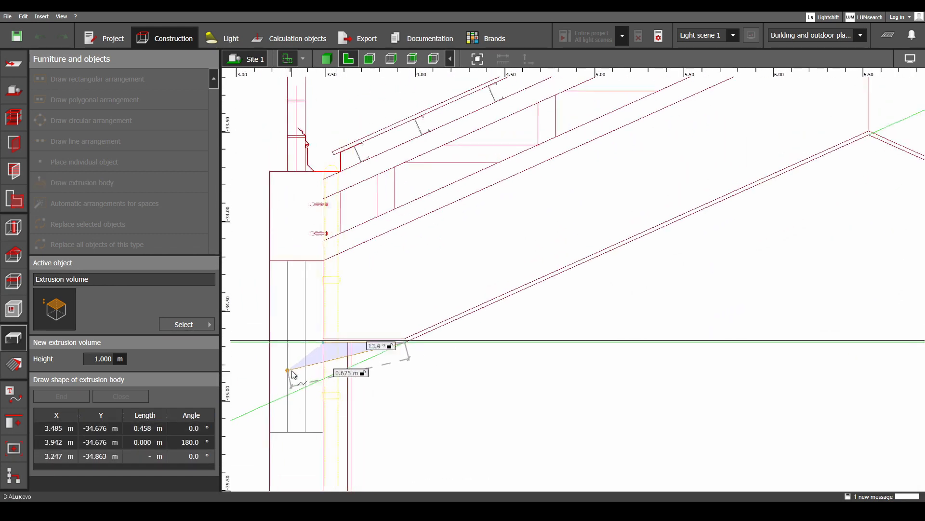
scroll(361, 337, down, 4)
click(371, 249)
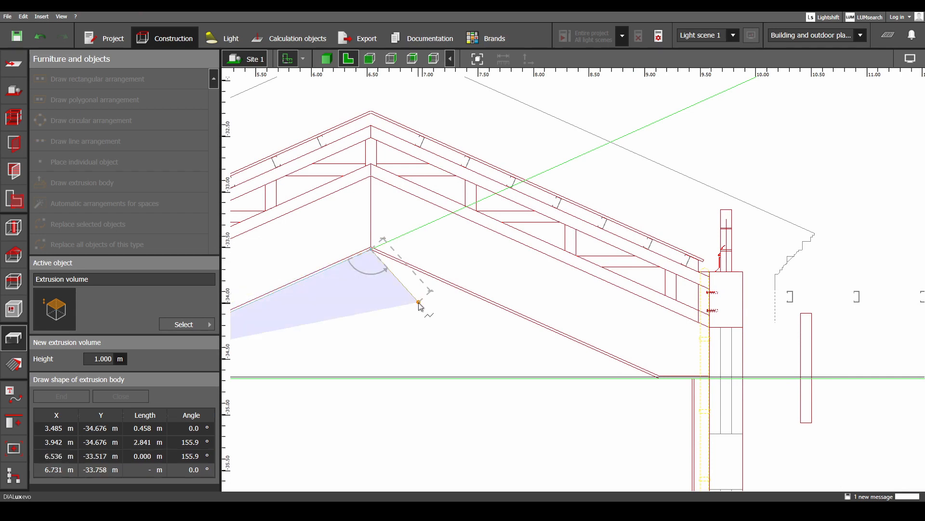
scroll(659, 375, up, 4)
click(658, 373)
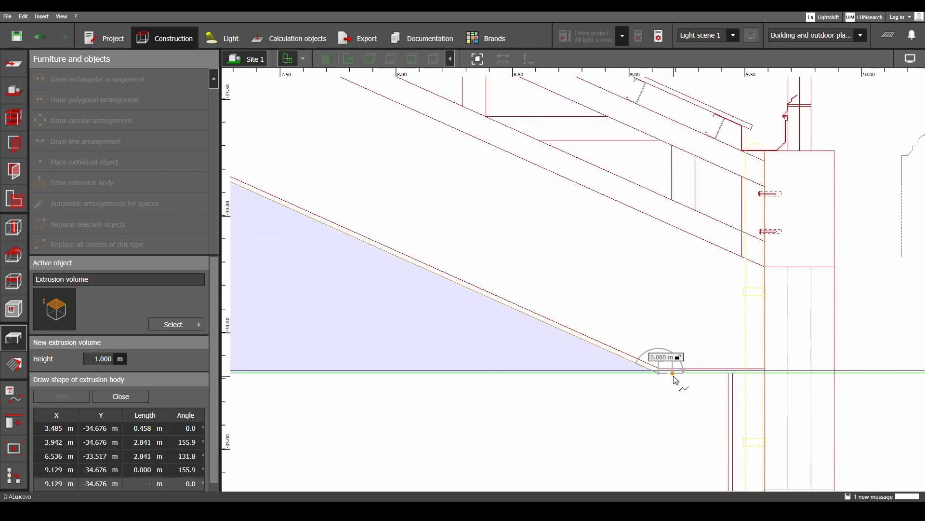
scroll(661, 376, down, 4)
scroll(703, 351, down, 2)
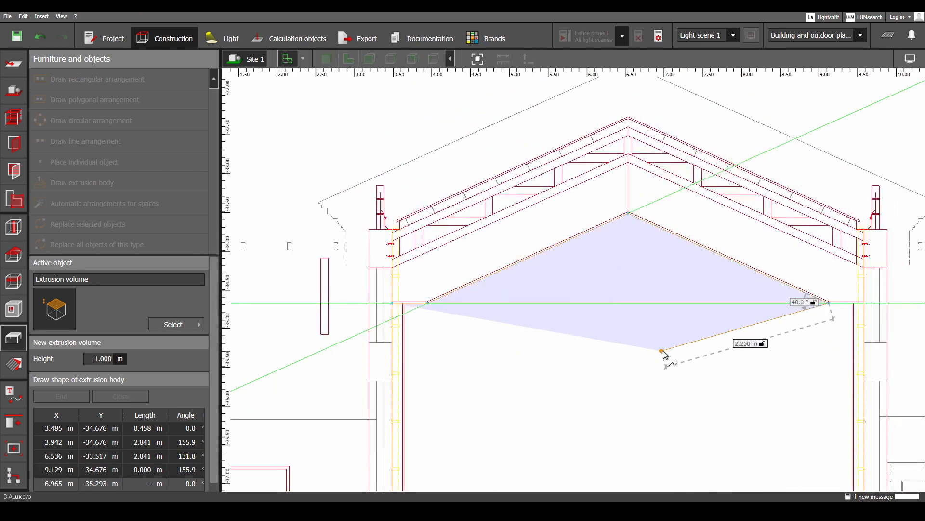
scroll(862, 301, up, 5)
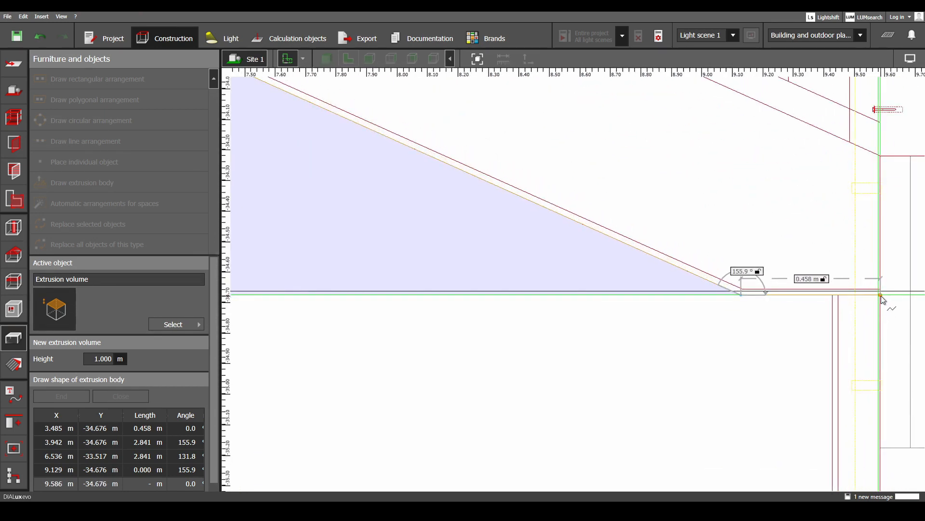
click(882, 299)
- Trace up the right wall and over the roof ridge to the left wall, closing the extrusion body at about 6.1 by 2.4 m
scroll(849, 333, down, 4)
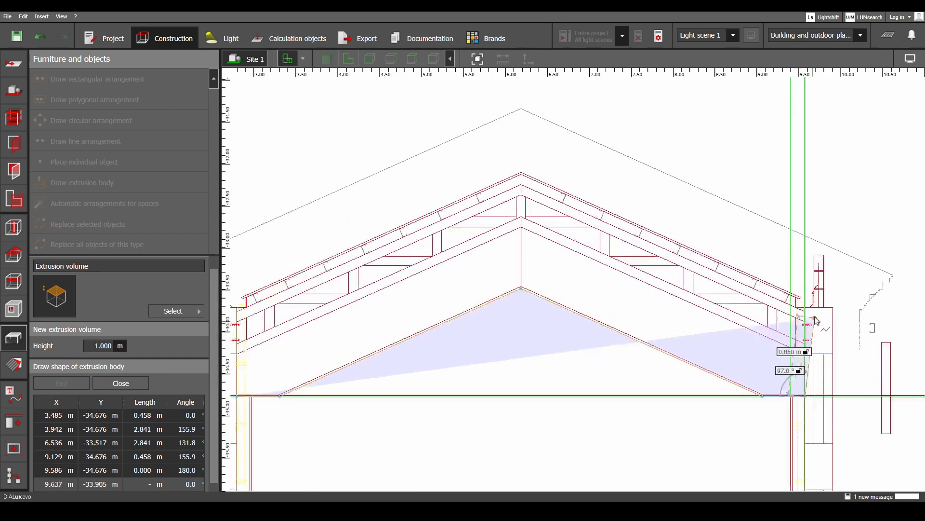
scroll(816, 321, up, 4)
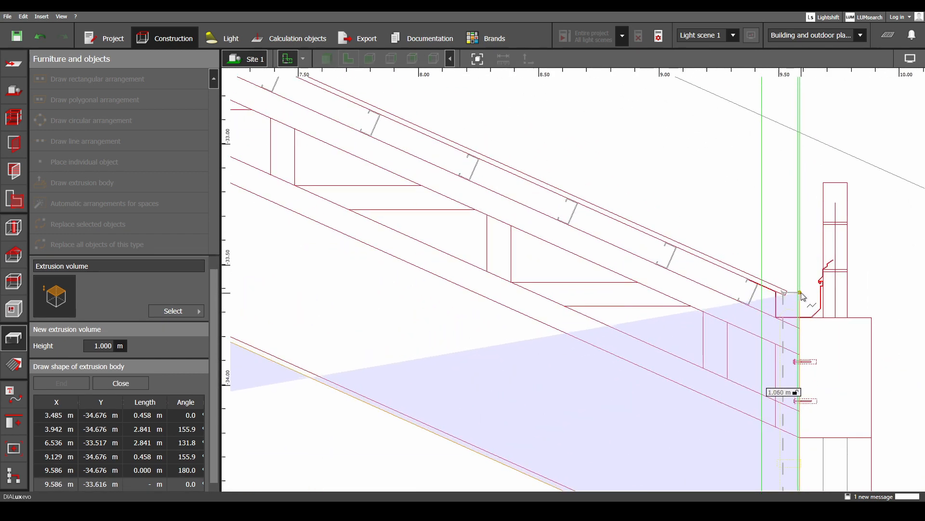
click(800, 293)
click(789, 292)
scroll(789, 293, down, 5)
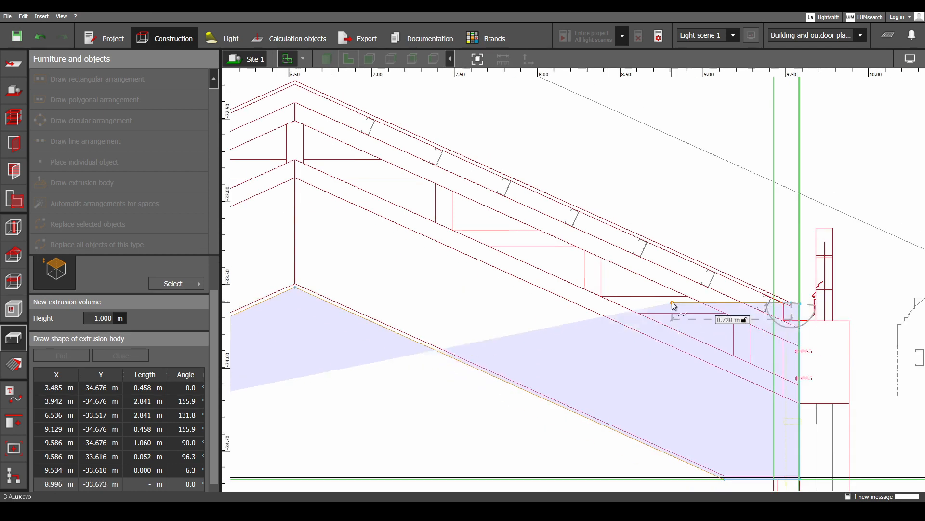
scroll(646, 200, up, 3)
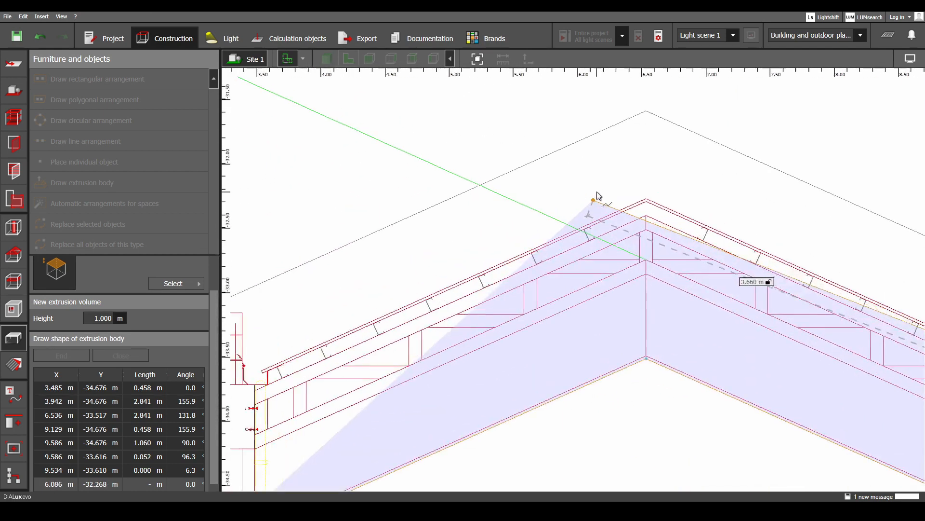
click(646, 200)
scroll(646, 200, down, 3)
scroll(472, 251, up, 4)
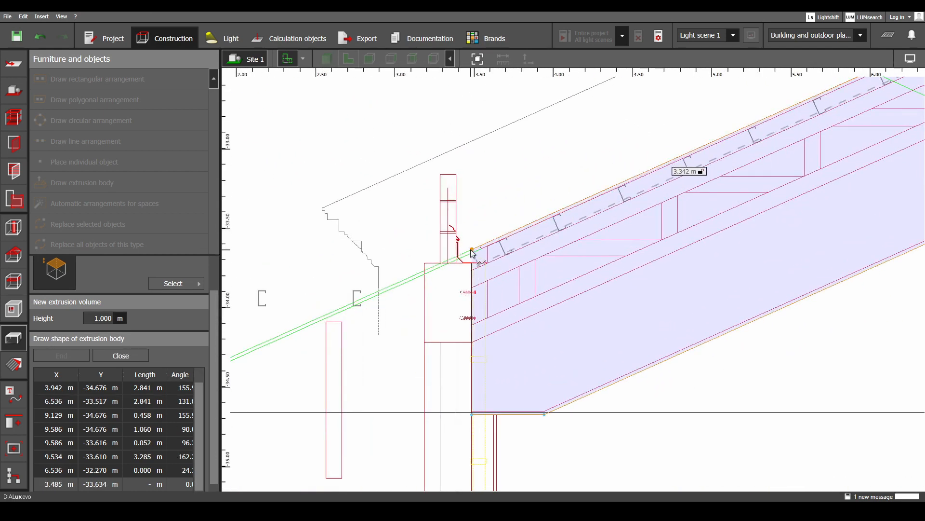
click(485, 256)
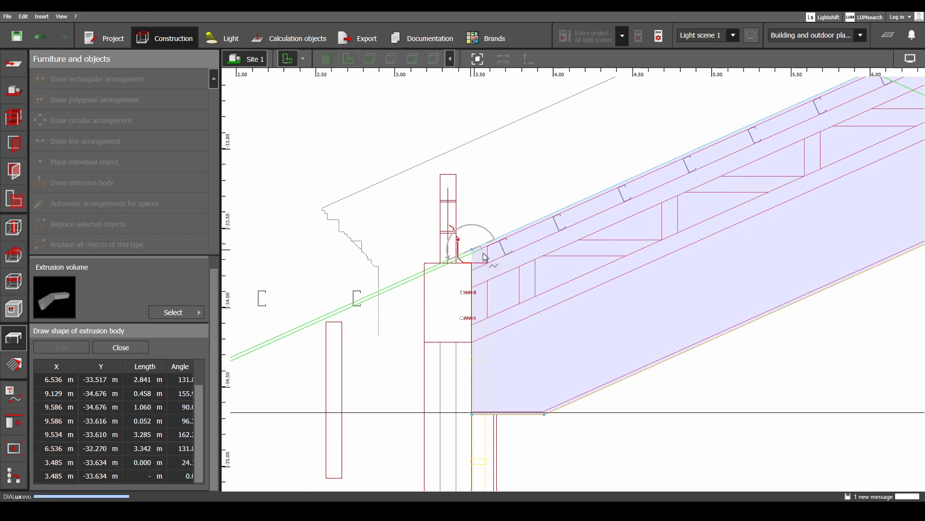
- Begin a second extrusion body for subtraction, tracing the ceiling's left flat and both tapered slopes of about 2.84 m
scroll(483, 253, down, 5)
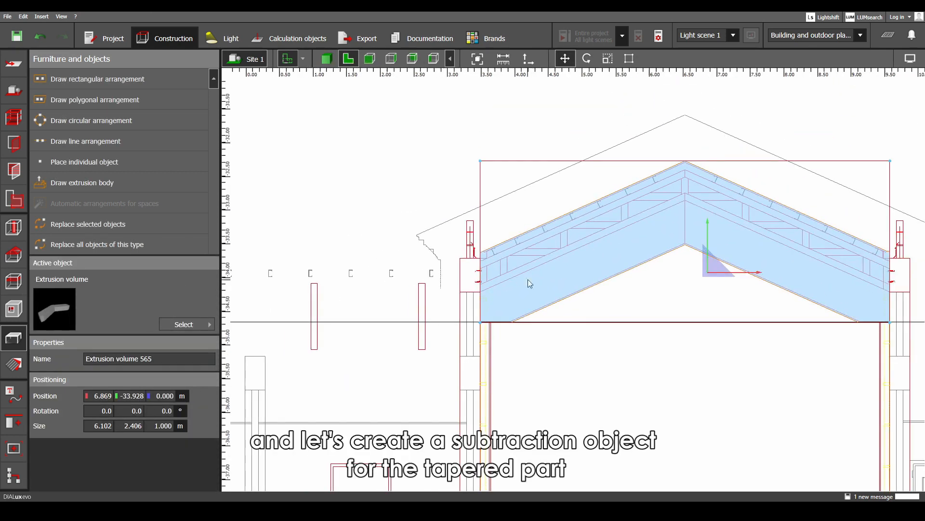
middle_drag(600, 308, 536, 235)
middle_drag(510, 263, 478, 277)
click(65, 184)
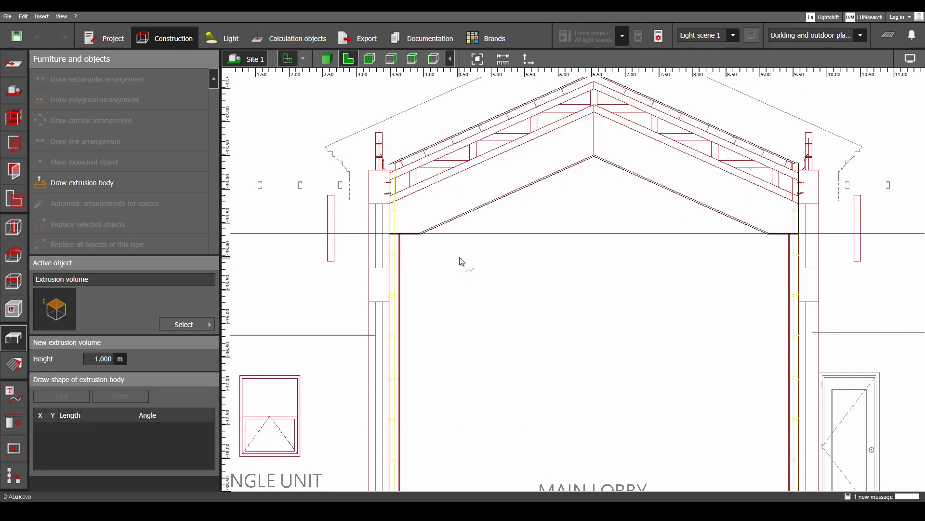
scroll(388, 238, up, 5)
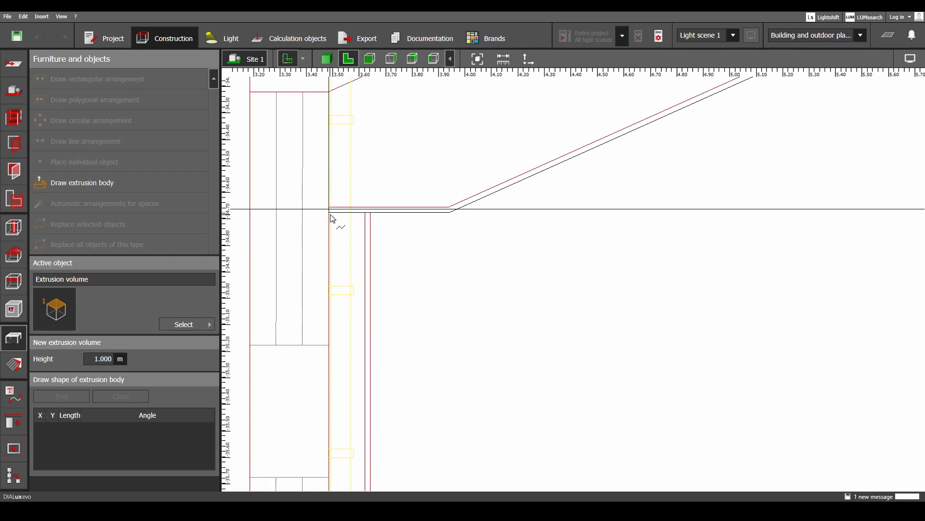
click(332, 217)
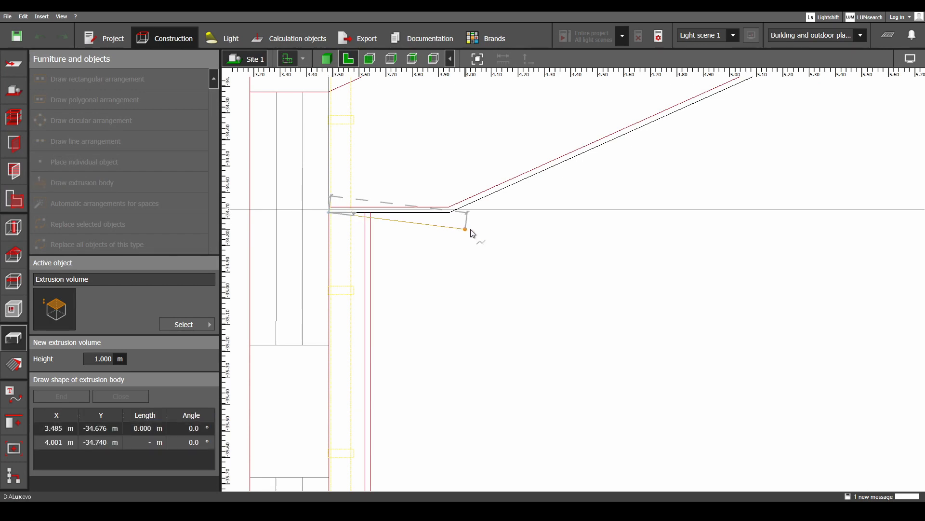
click(451, 215)
scroll(381, 333, down, 3)
middle_drag(694, 246, 411, 306)
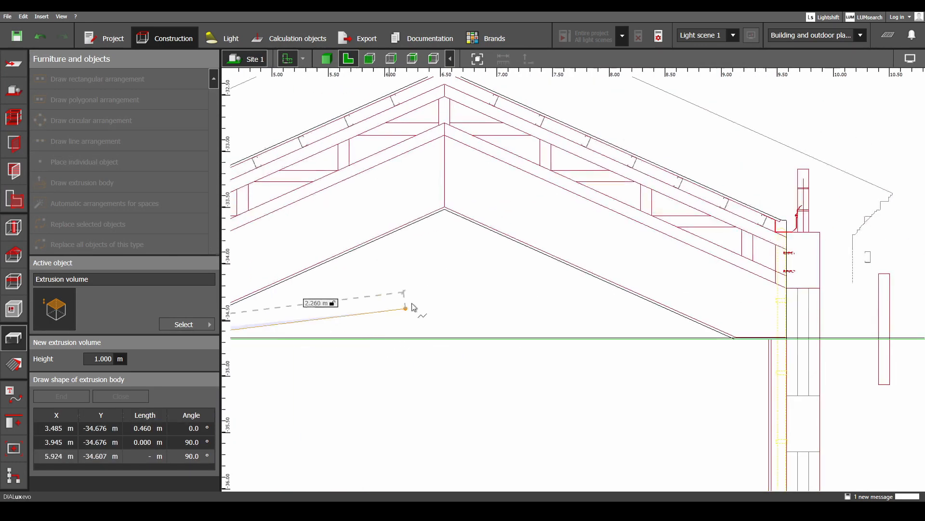
click(446, 210)
scroll(636, 382, up, 3)
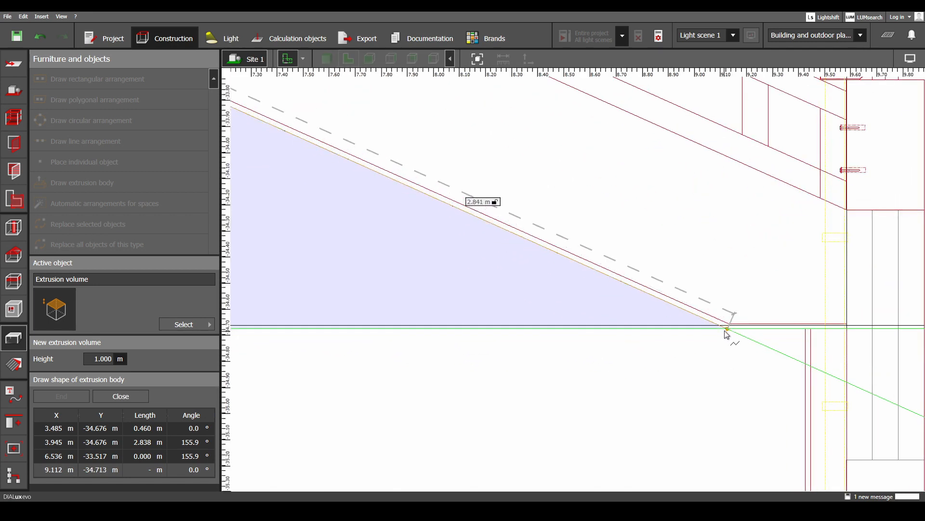
click(728, 329)
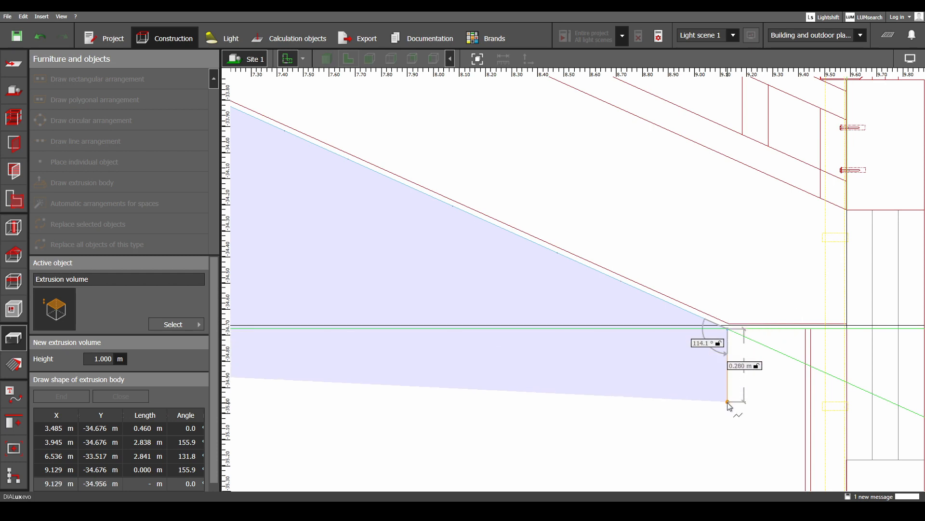
- Complete the subtraction body with a 0.30 m flat to the right inner wall, a 0.35 m drop and a base of about 5.79 m
click(806, 331)
scroll(806, 332, down, 3)
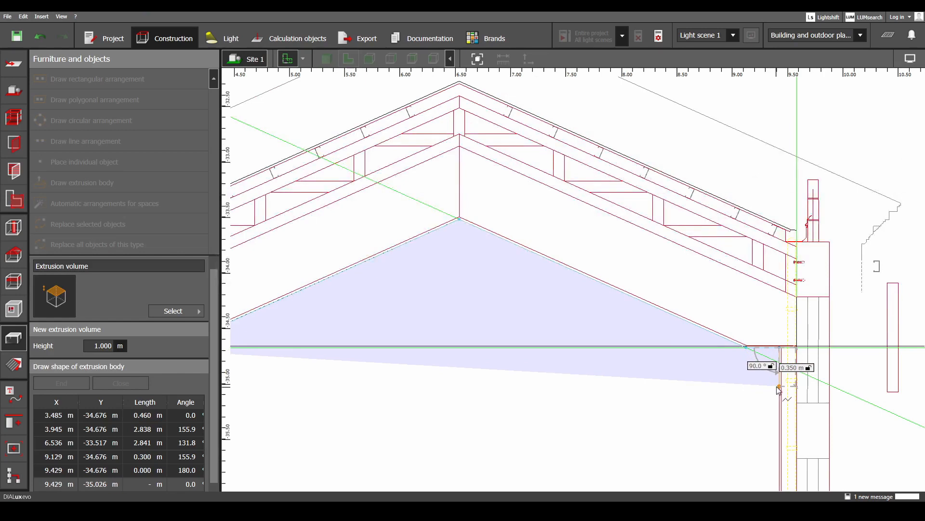
click(778, 387)
middle_drag(270, 393, 597, 369)
scroll(519, 368, up, 4)
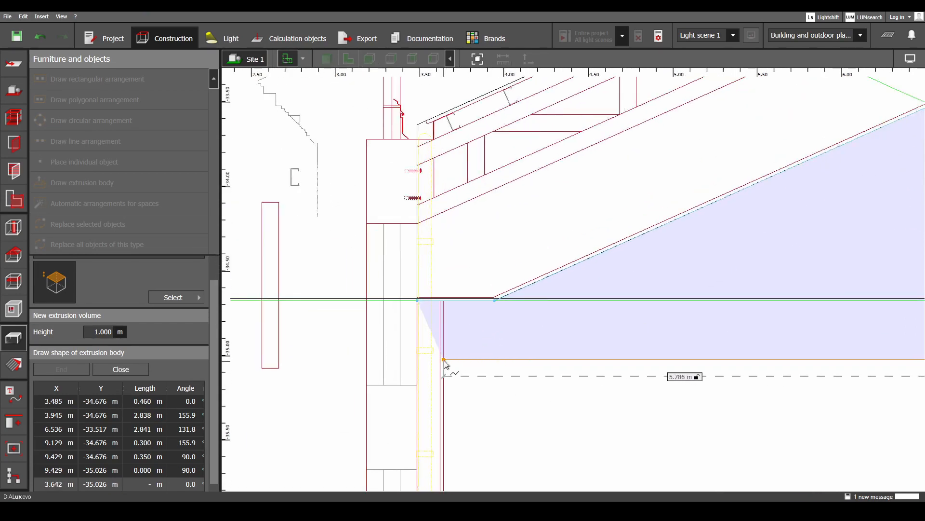
click(445, 362)
click(459, 367)
- Edit the subtraction body's polygon, moving its upper left corner onto the lobby's inner wall line at X 3.642 m
right_click(490, 323)
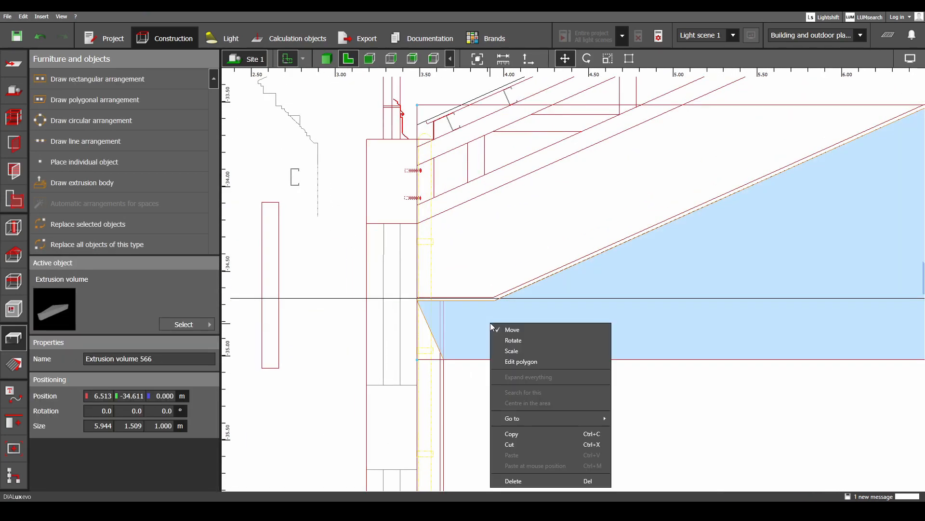
click(446, 331)
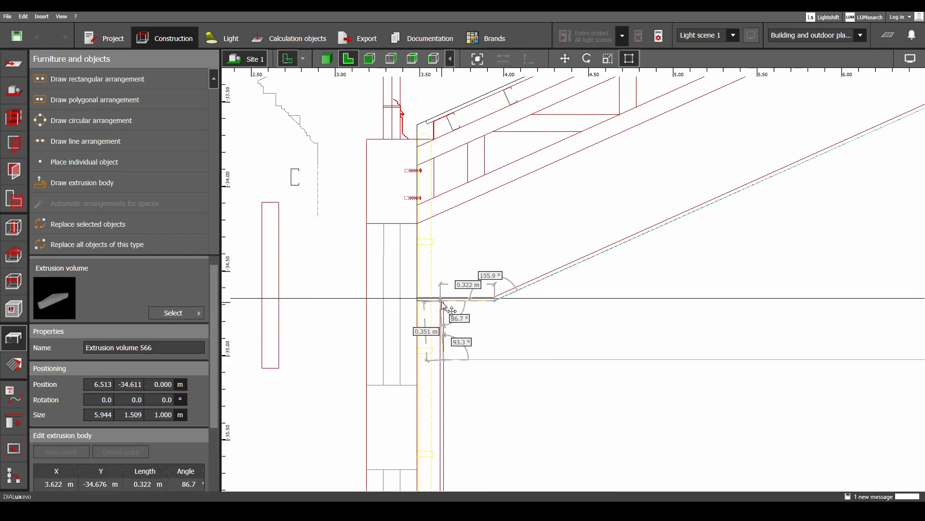
drag(446, 302, 446, 302)
scroll(552, 333, down, 7)
middle_drag(608, 344, 460, 337)
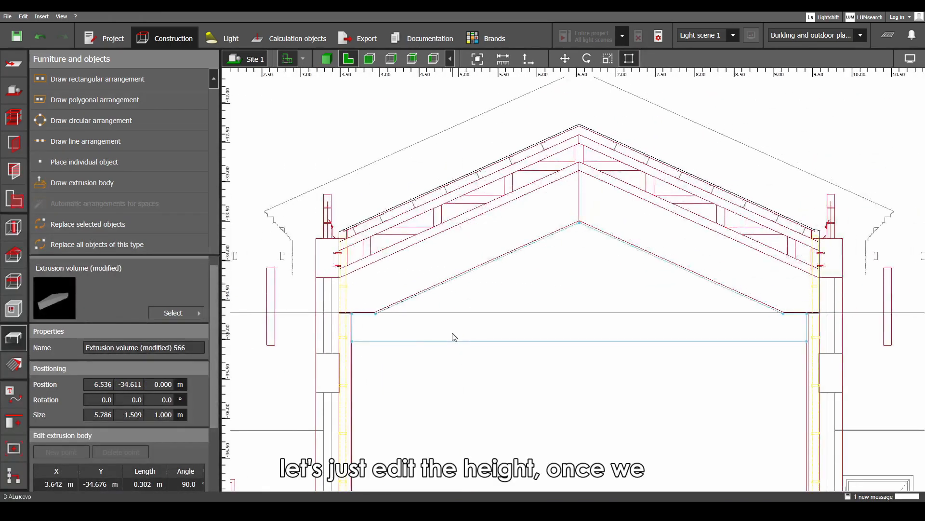
scroll(453, 333, down, 5)
scroll(452, 336, down, 5)
middle_drag(501, 123, 533, 277)
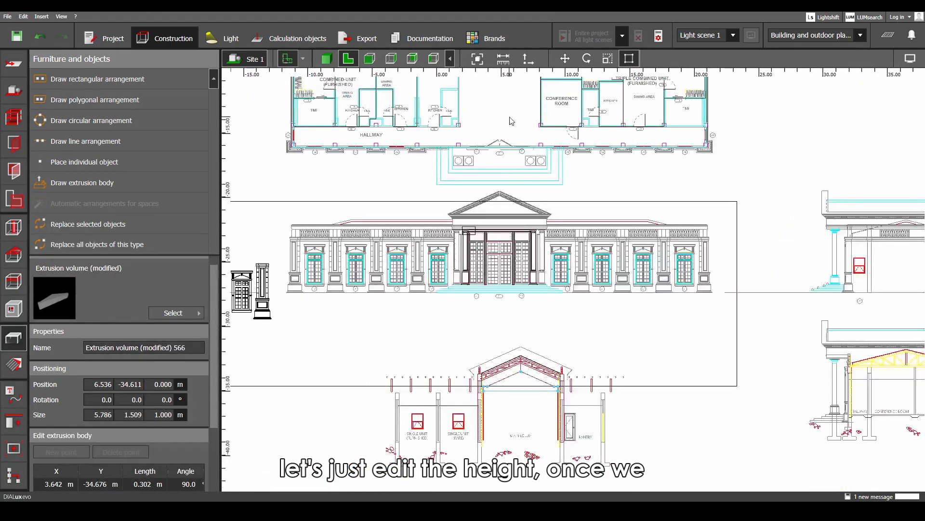
- Select the roof body together with its subtraction body on the lobby section and rotate both 90° about the X axis to stand upright
scroll(532, 277, down, 1)
scroll(532, 276, down, 4)
middle_drag(509, 84, 555, 161)
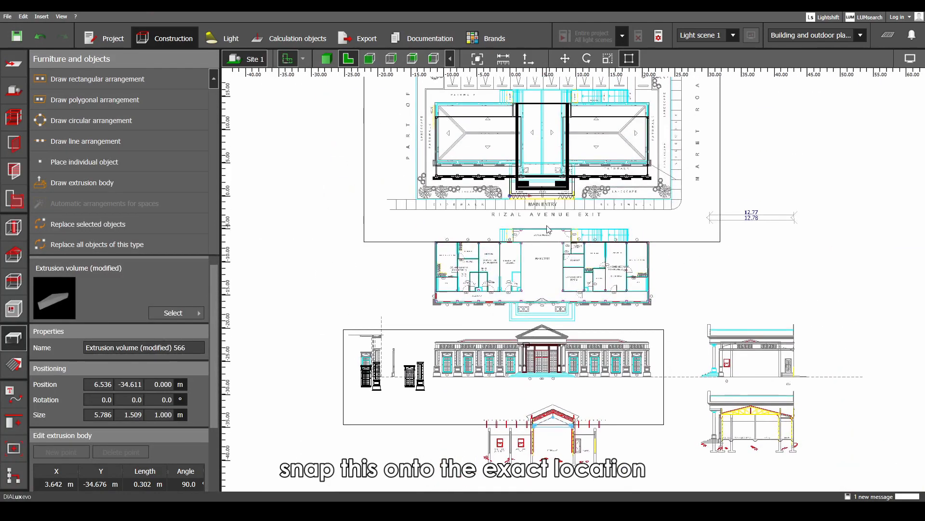
middle_drag(556, 399, 562, 330)
scroll(561, 330, up, 4)
click(559, 292)
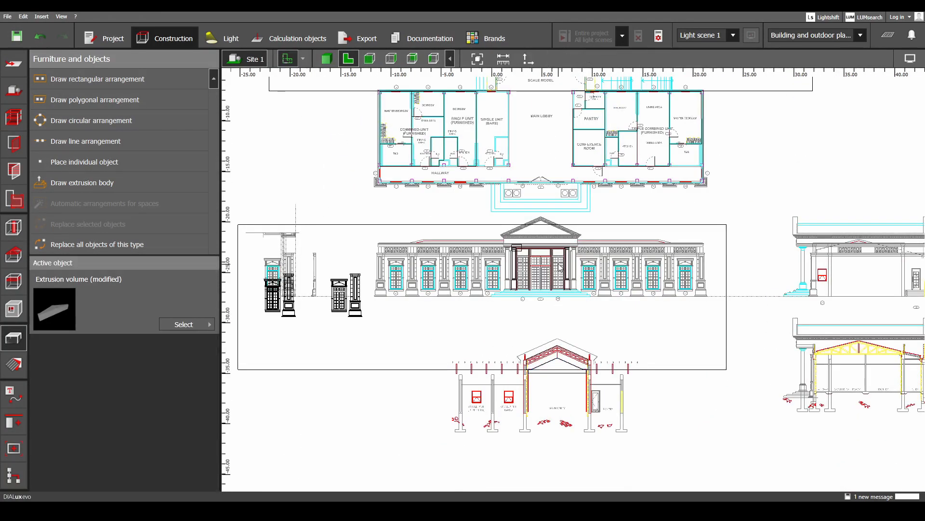
scroll(569, 359, up, 3)
click(563, 331)
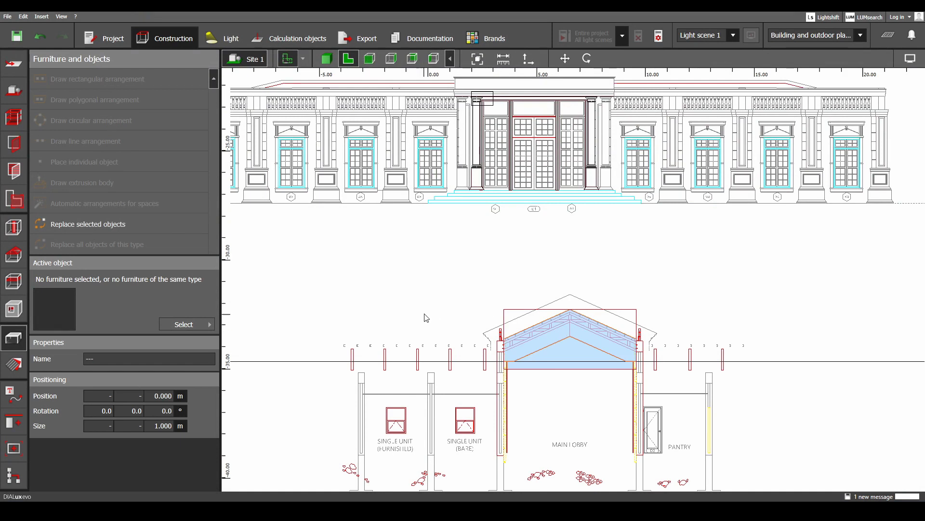
right_click(565, 340)
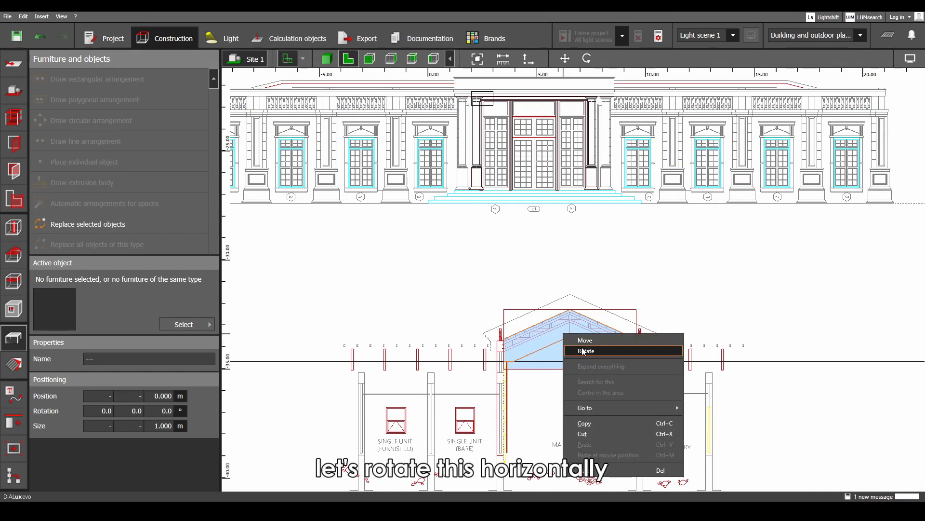
click(571, 349)
drag(546, 298, 605, 243)
- Move the two upright bodies above ground level and back over the building to Y 10.500 m
right_click(603, 259)
click(612, 265)
scroll(578, 305, down, 3)
scroll(580, 309, down, 4)
drag(655, 309, 658, 227)
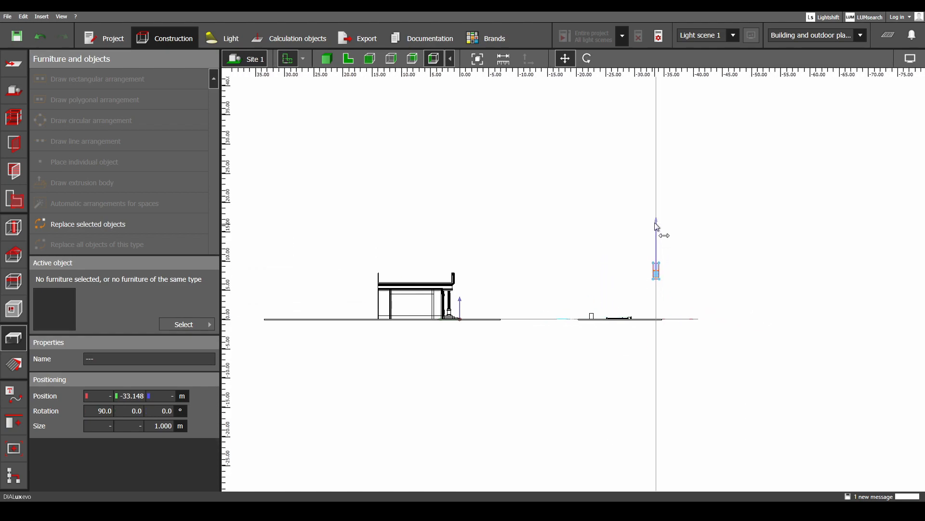
click(348, 58)
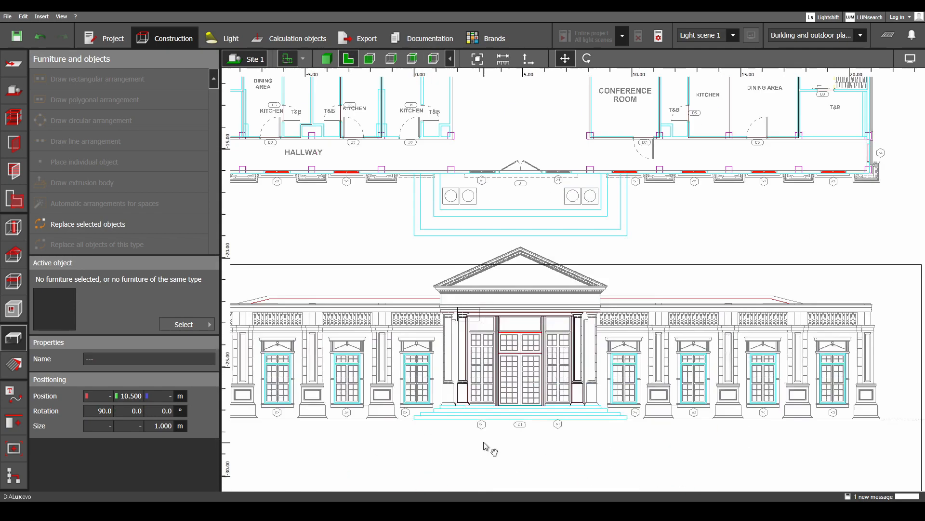
scroll(553, 183, up, 2)
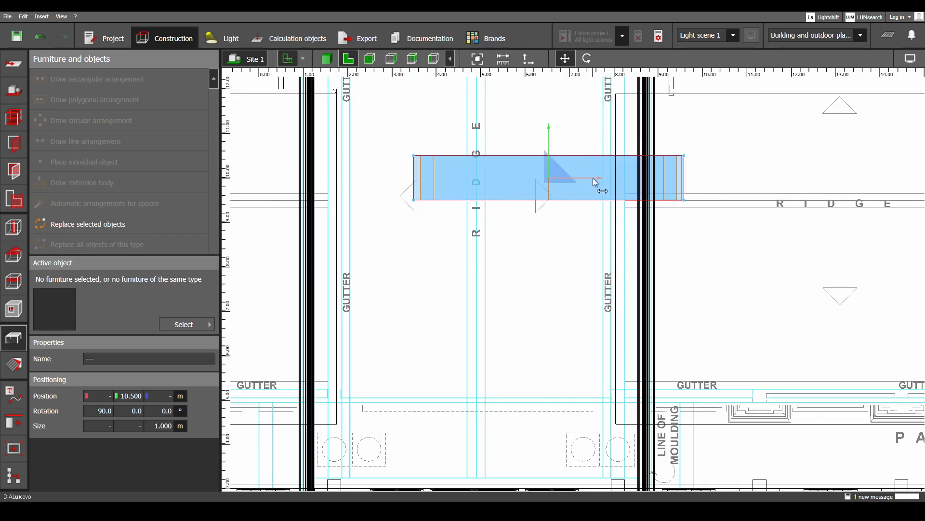
- Shift both bodies along X until their peak line aligns with the ridge centreline of the lobby roof plan
drag(600, 182, 533, 182)
scroll(525, 186, up, 5)
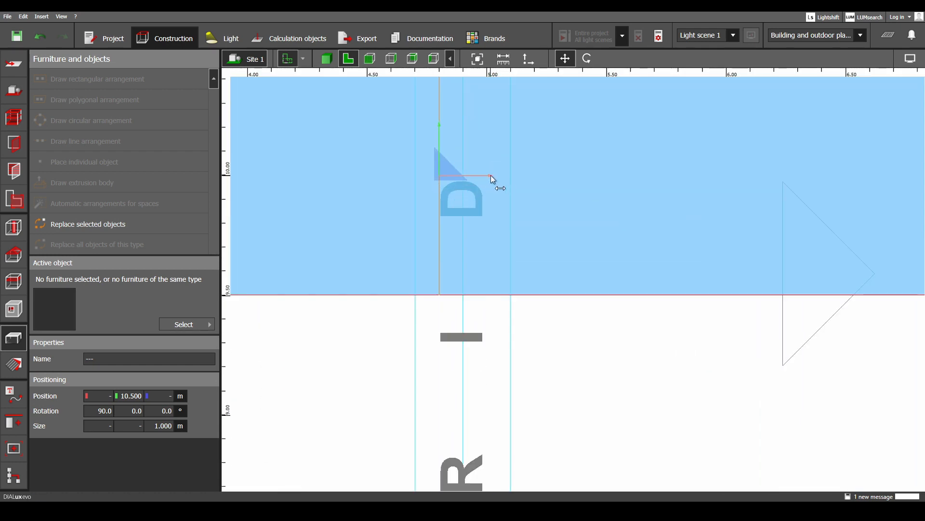
scroll(514, 175, down, 3)
scroll(488, 218, down, 4)
scroll(489, 354, up, 2)
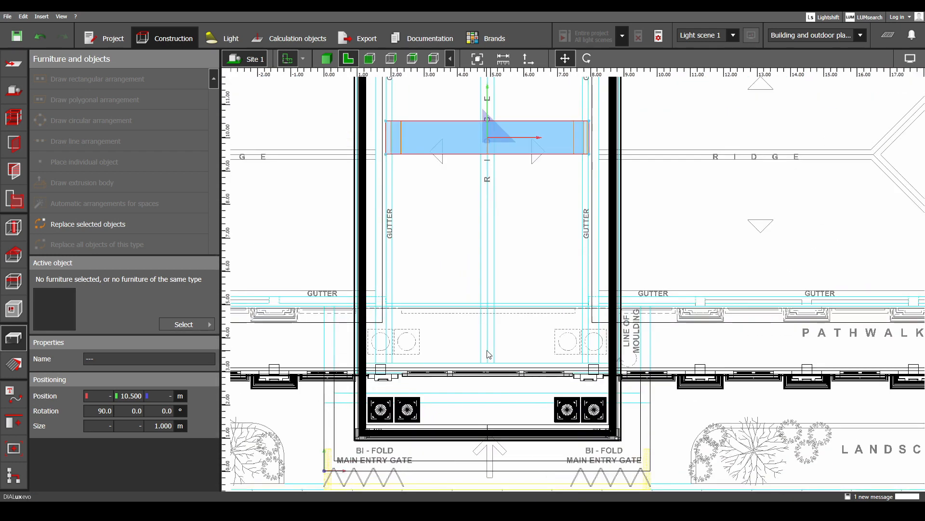
- In the side view, move both bodies forward to Y 2.400 m behind the front parapet and lower them to about parapet height
click(439, 58)
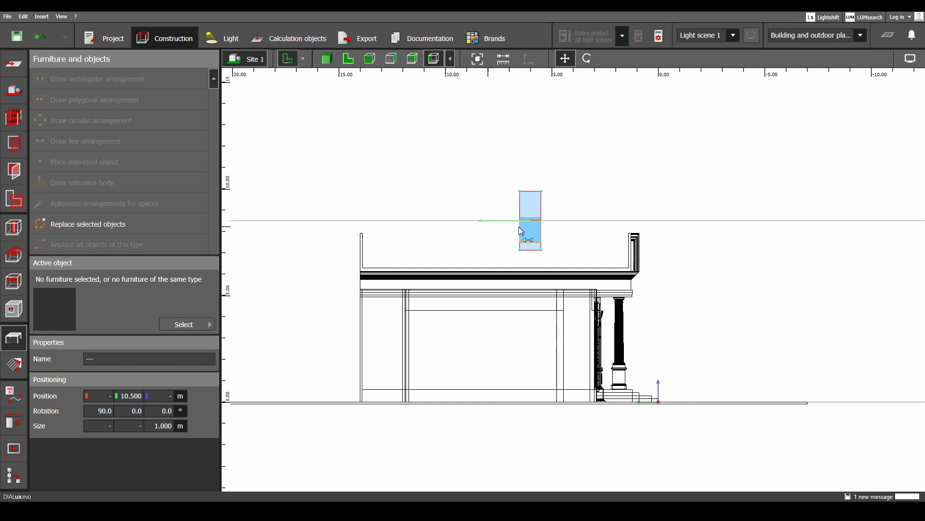
scroll(593, 234, up, 4)
mouse_move(588, 206)
mouse_down()
mouse_move(550, 203)
mouse_move(591, 204)
mouse_up()
scroll(596, 205, up, 2)
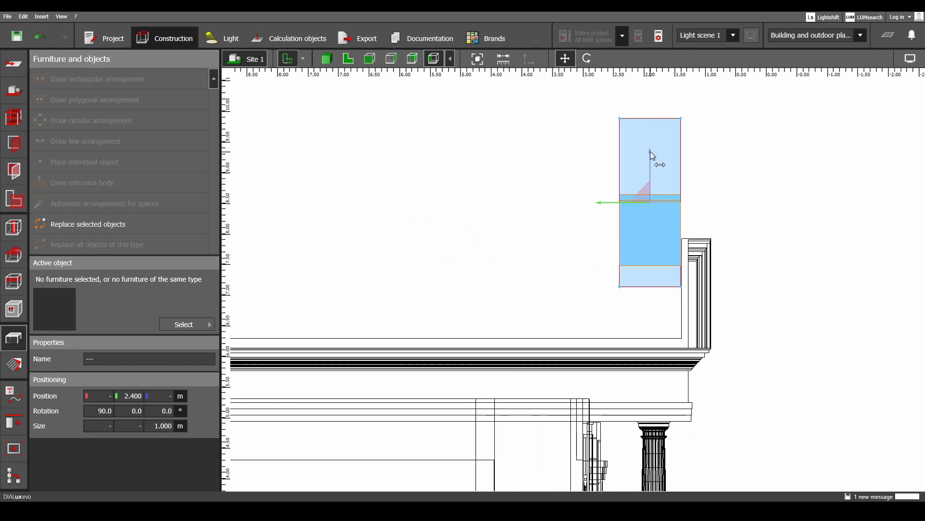
drag(652, 157, 650, 264)
scroll(482, 161, down, 5)
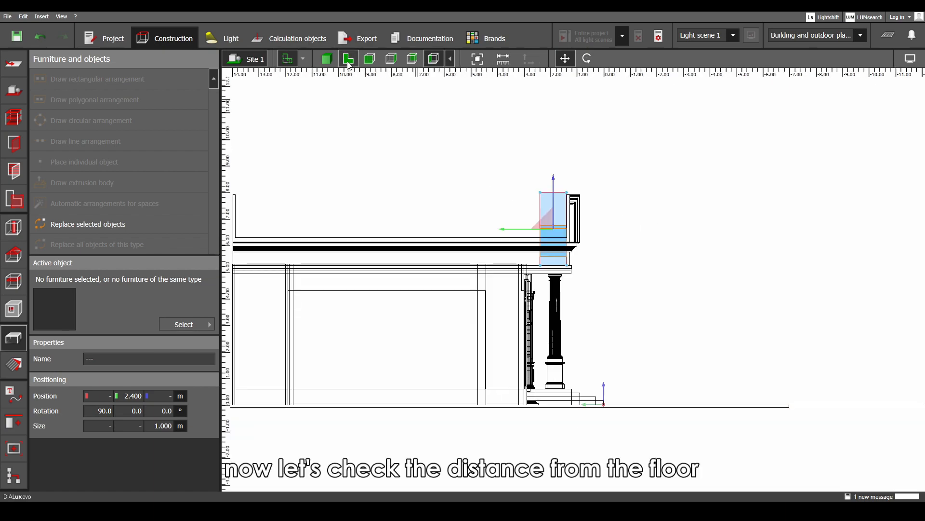
- Examine the side elevation in plan view for the roof's height above the grade line
click(348, 59)
scroll(534, 243, down, 5)
scroll(534, 243, down, 2)
middle_drag(591, 380, 512, 242)
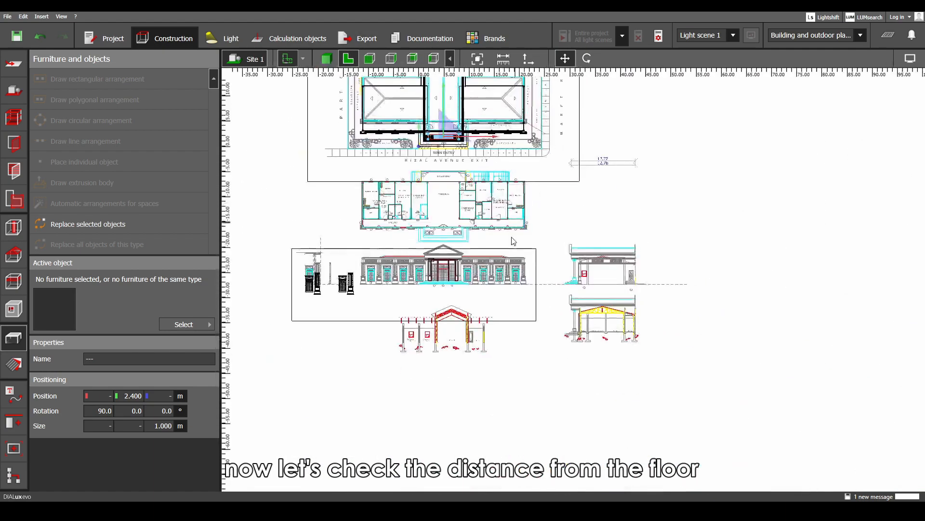
scroll(493, 277, up, 1)
scroll(619, 278, up, 3)
scroll(646, 295, up, 5)
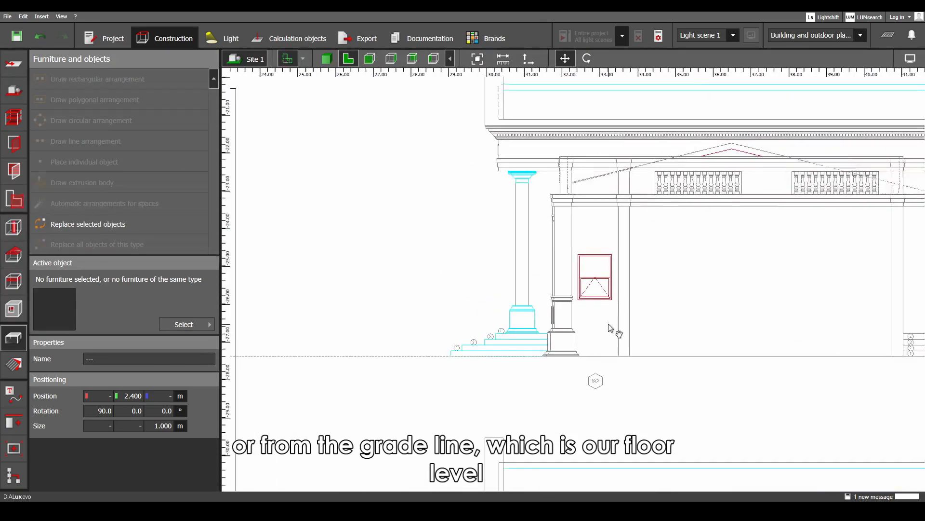
middle_drag(643, 264, 578, 275)
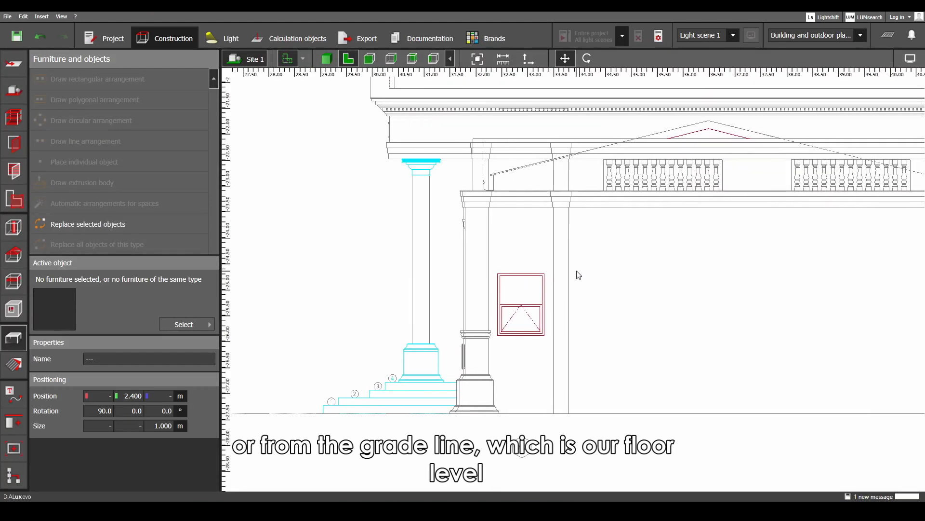
middle_drag(550, 226, 569, 266)
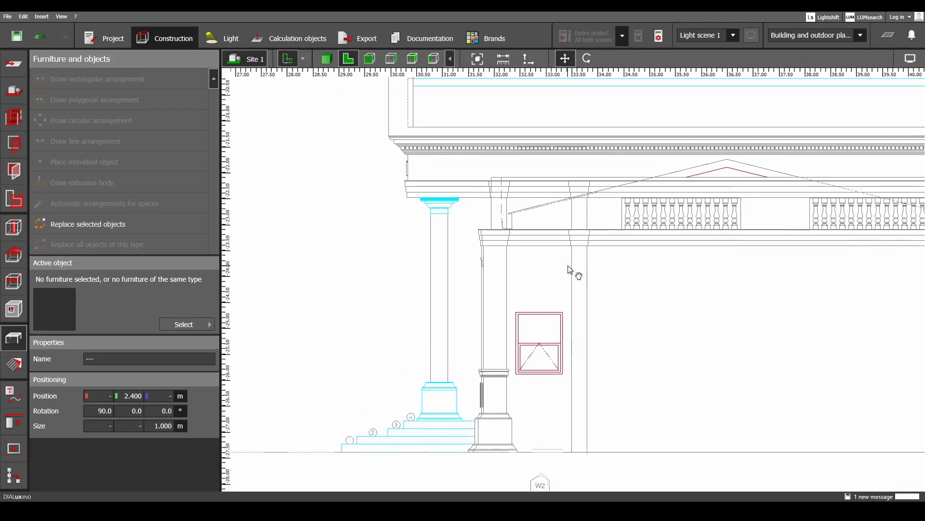
click(504, 61)
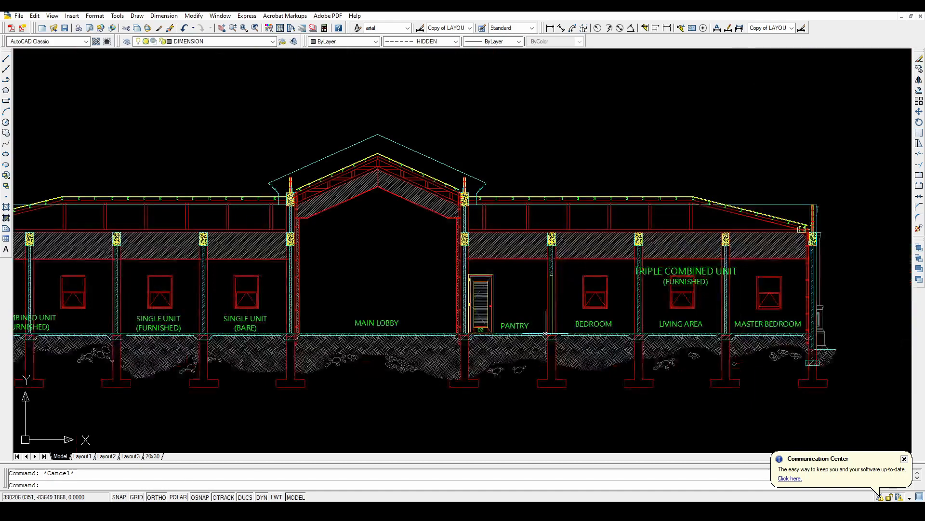
- Switch to AutoCAD and dimension the vertical distance from the lobby's flat ceiling edge to the grade line
click(550, 28)
scroll(447, 240, up, 5)
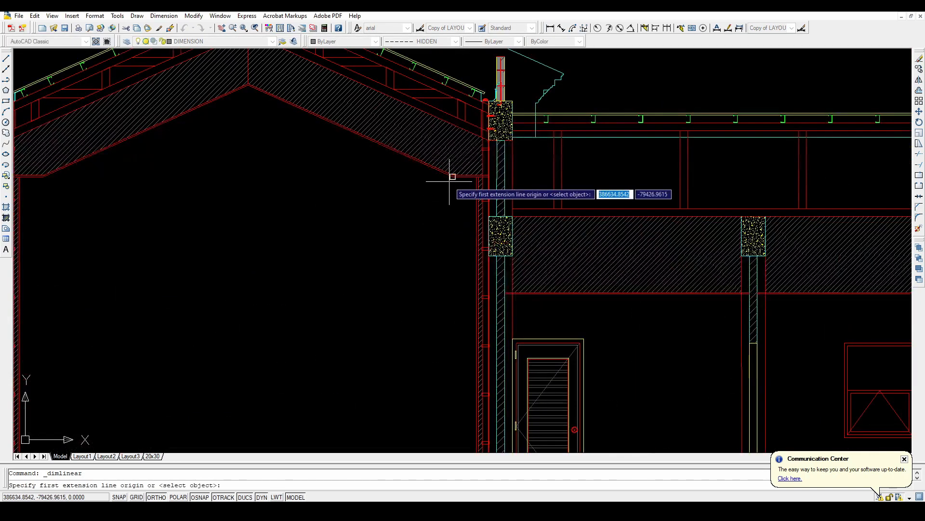
scroll(450, 182, down, 6)
scroll(690, 311, up, 10)
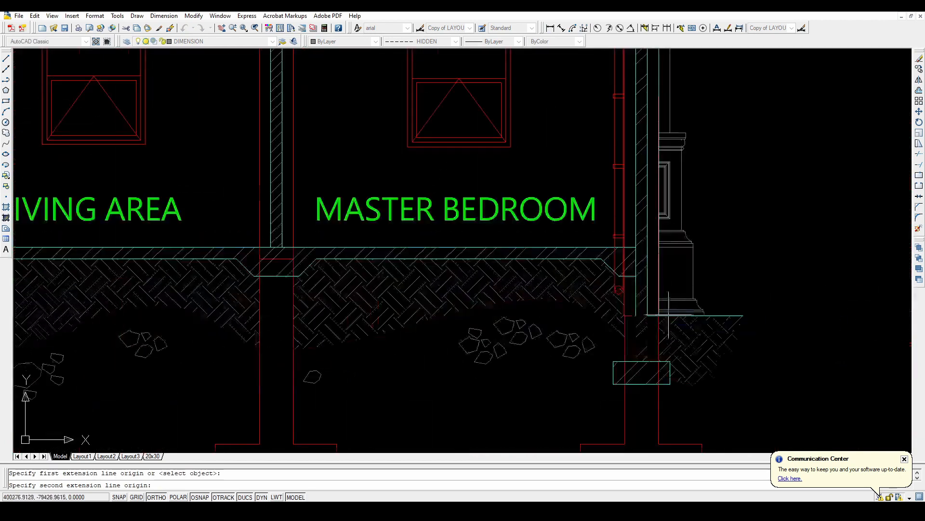
click(776, 323)
scroll(381, 313, down, 5)
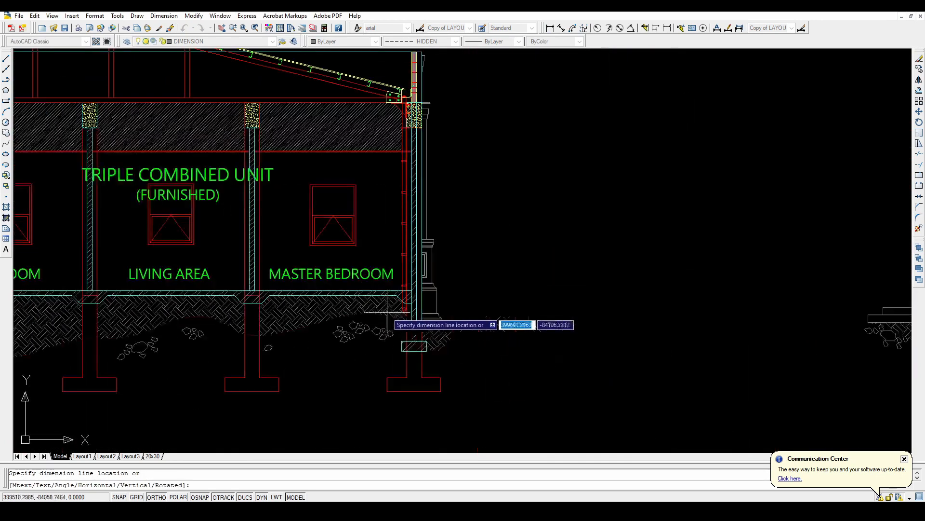
scroll(542, 239, up, 2)
click(539, 238)
scroll(539, 238, up, 2)
scroll(538, 159, up, 5)
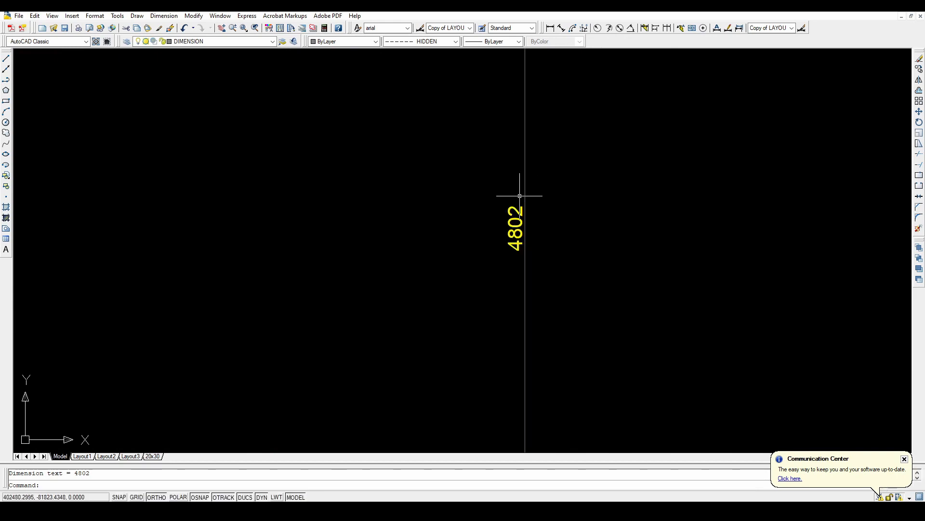
scroll(519, 192, down, 6)
scroll(665, 244, up, 2)
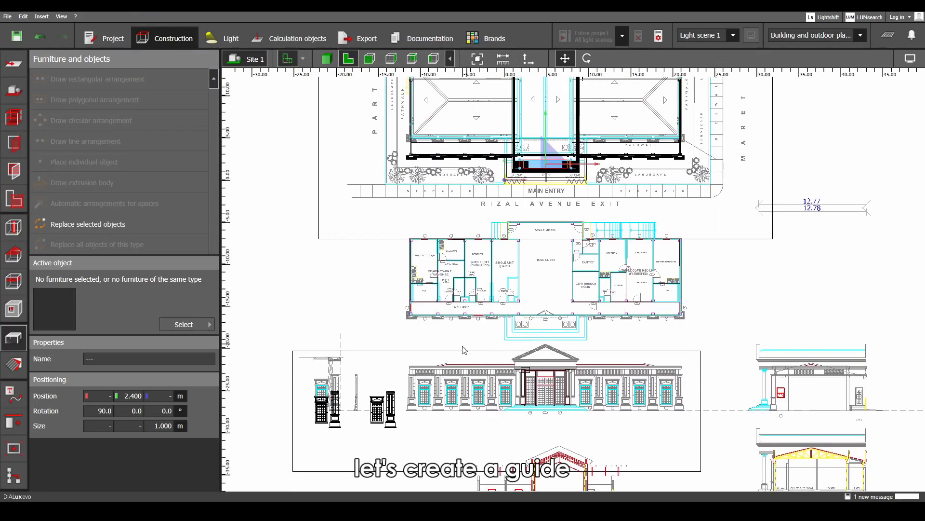
- Draw a rectangular guide extrusion body of about 3.80 by 0.55 m over the lobby, behind the entrance, and close its polygon
scroll(464, 352, up, 3)
scroll(463, 351, up, 5)
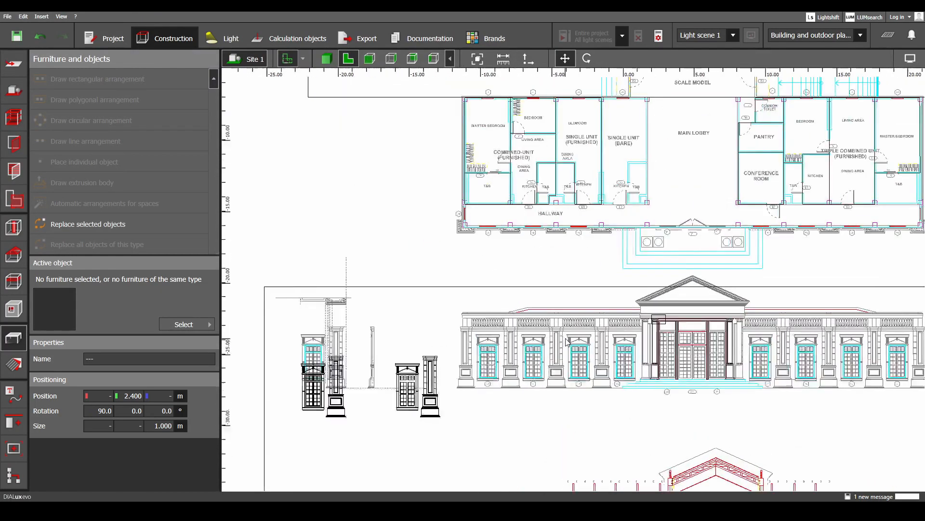
scroll(578, 356, down, 3)
middle_drag(650, 101, 598, 280)
scroll(597, 279, up, 4)
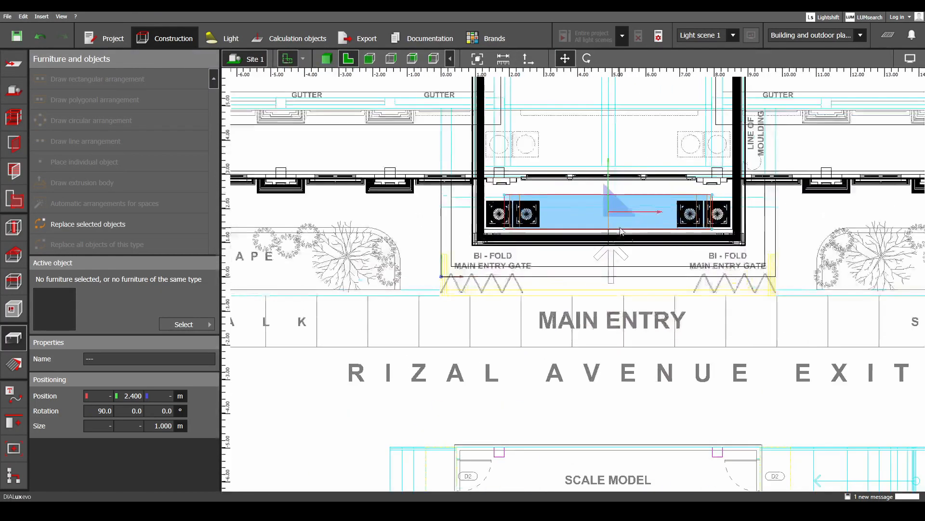
scroll(594, 246, down, 2)
scroll(594, 241, up, 3)
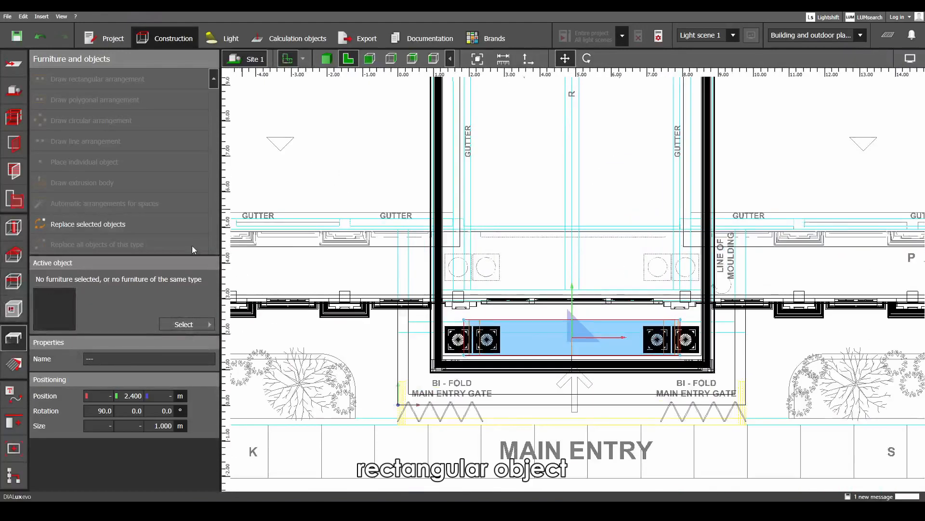
click(498, 317)
click(543, 349)
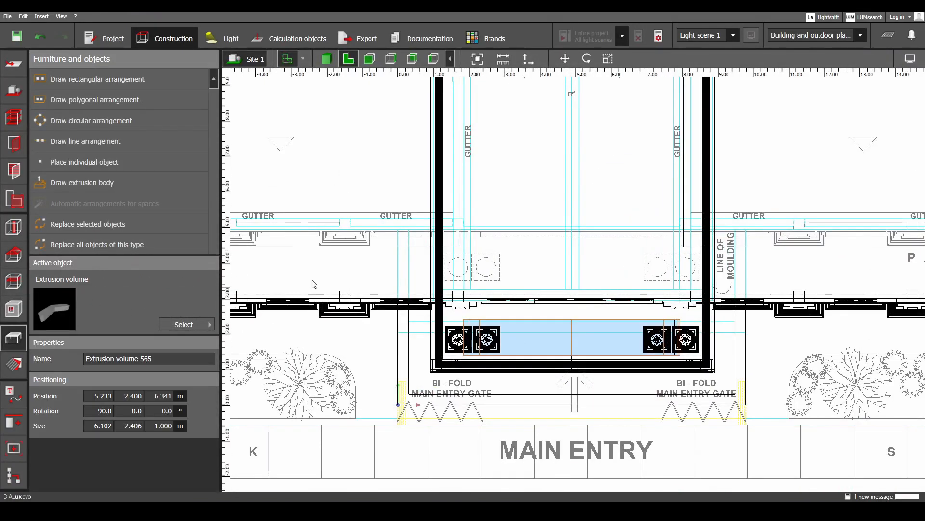
click(158, 183)
scroll(490, 210, up, 2)
click(493, 192)
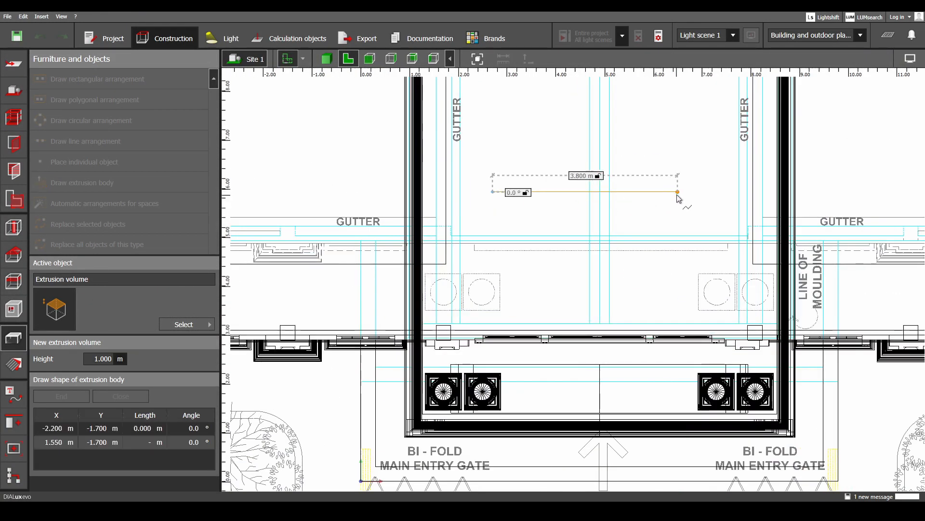
click(678, 192)
click(678, 219)
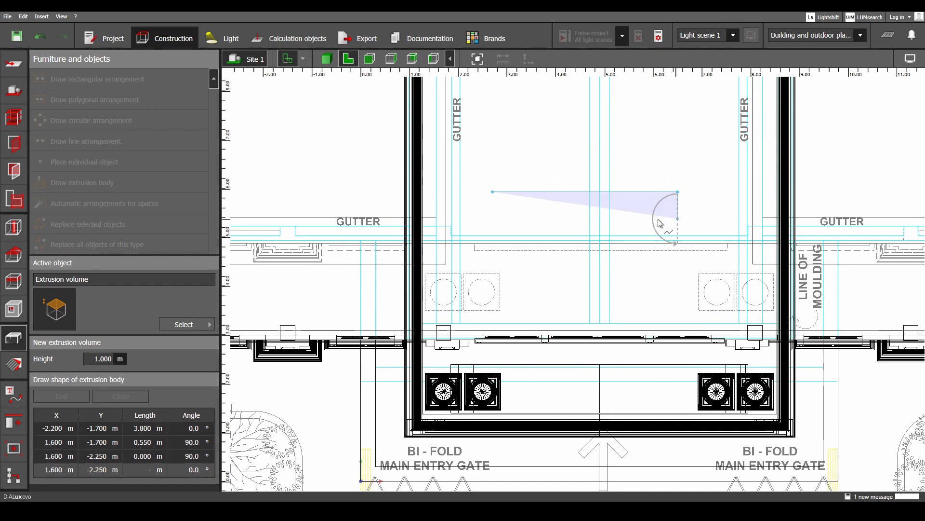
click(493, 219)
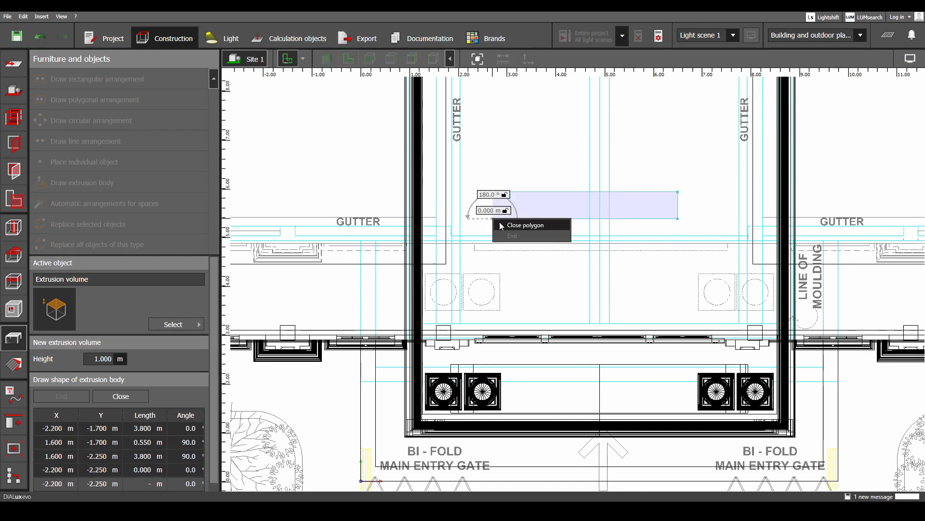
click(511, 225)
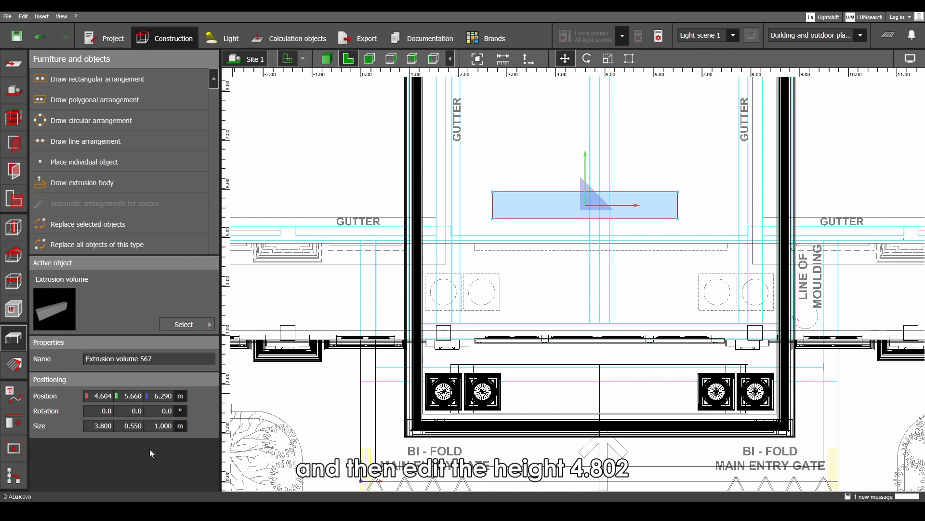
- Set the guide body's height to 4.802 m and its Z position to 0.000 m
text(4.802)
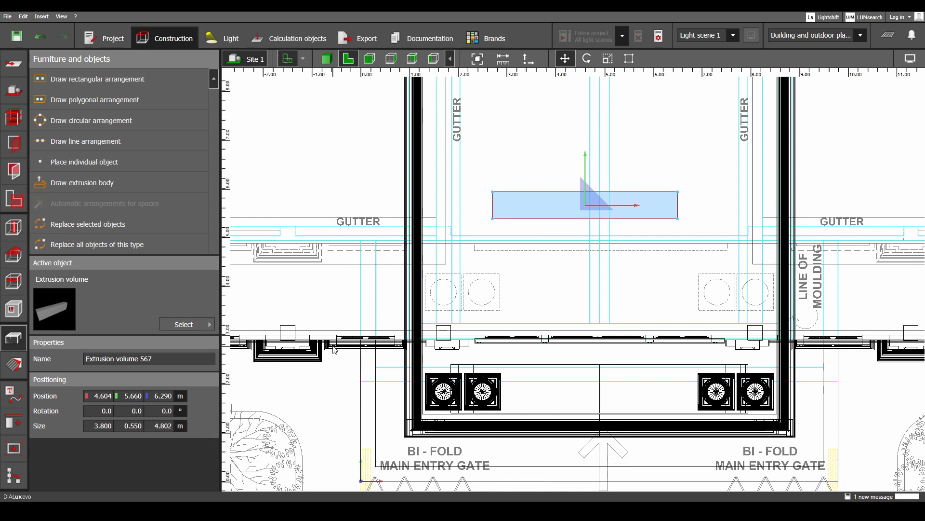
click(155, 396)
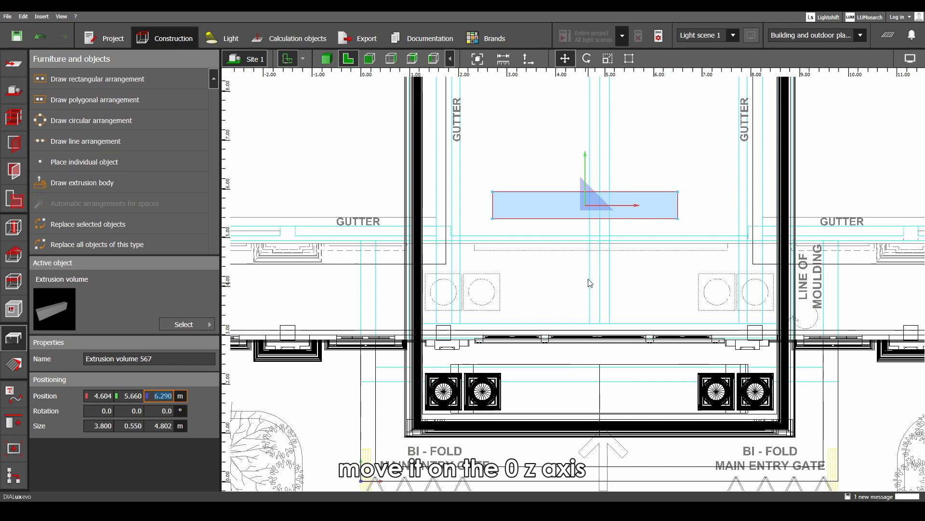
- Scale the guide body toward the main entry, lengthening it along Y to about 5.635 m
right_click(558, 207)
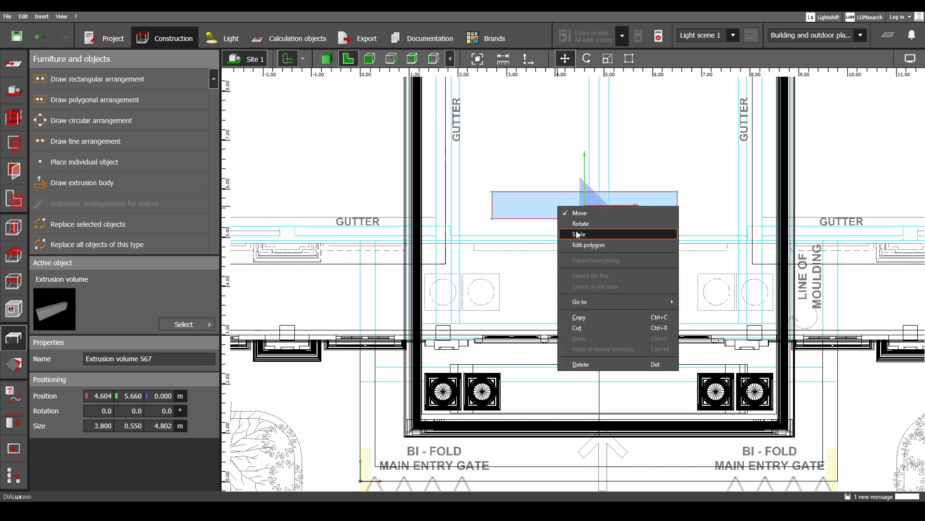
click(579, 234)
scroll(575, 242, down, 2)
drag(592, 226, 598, 407)
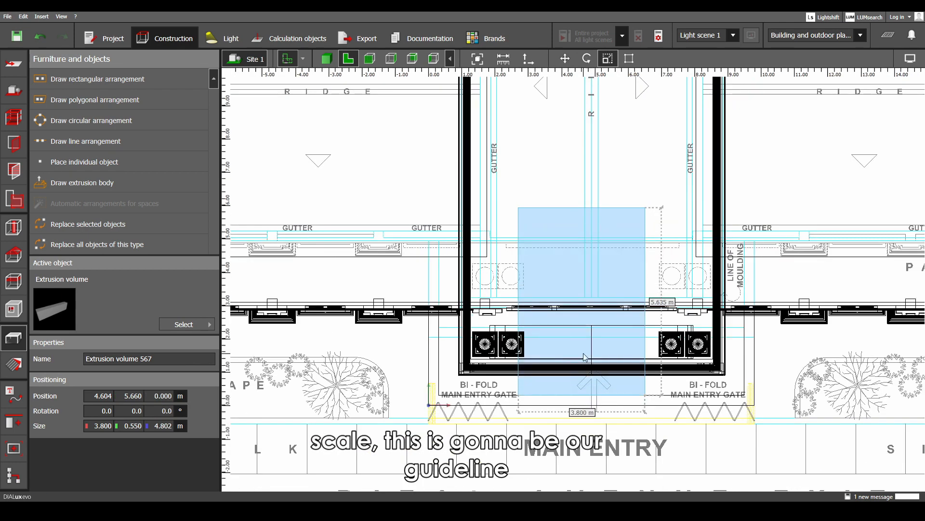
scroll(587, 358, down, 2)
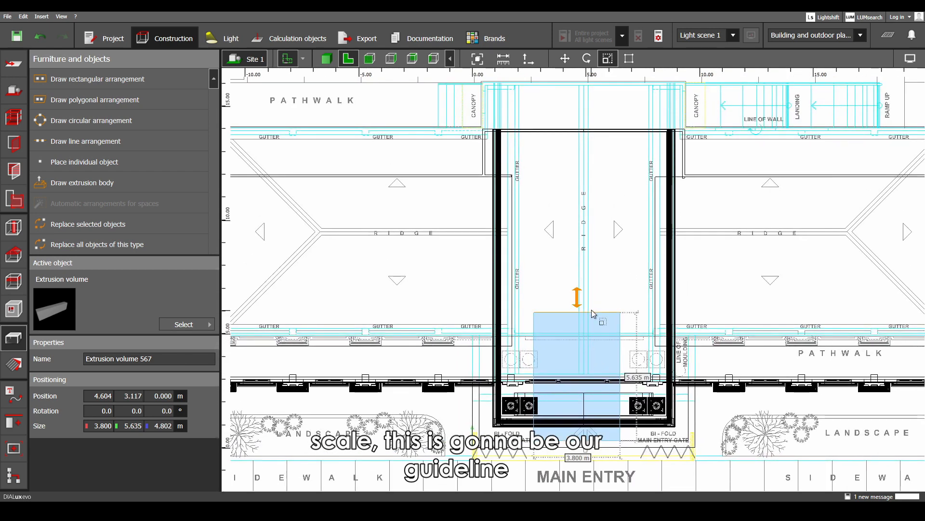
- Stretch the guide body along Y past the rear of the lobby until it is about 16.400 m long
drag(592, 313, 616, 99)
scroll(603, 222, down, 2)
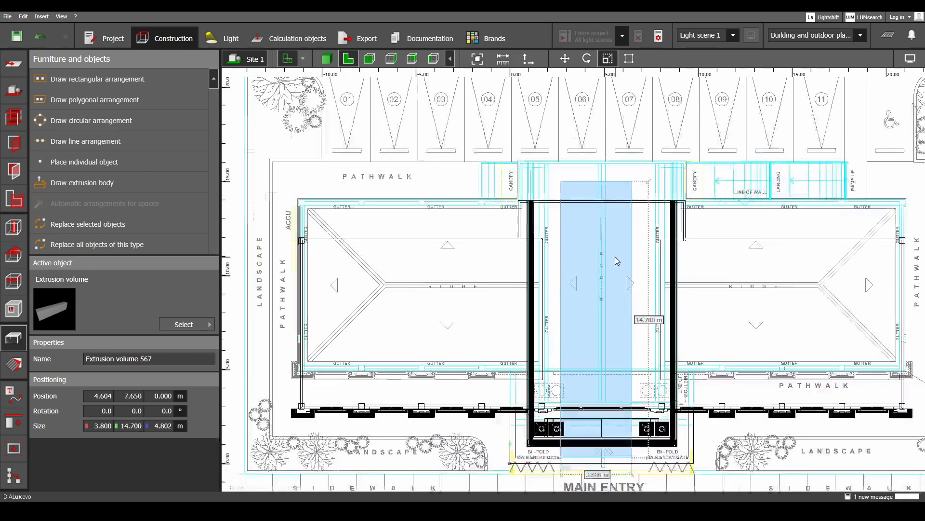
drag(611, 182, 614, 150)
middle_drag(581, 253, 583, 219)
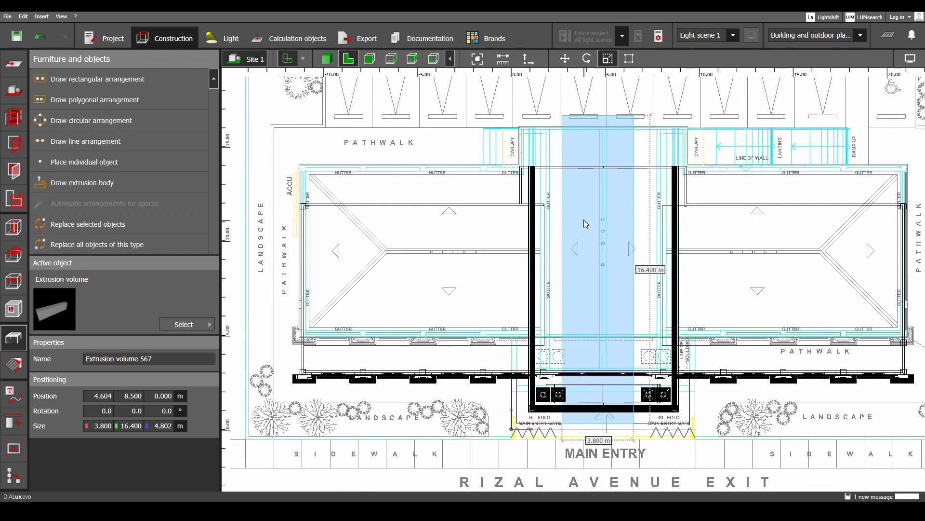
- Select the gabled lobby roof and ceiling volumes together and move them back along Y to 3.999 m, behind the entrance wall
click(325, 61)
right_drag(469, 186, 478, 270)
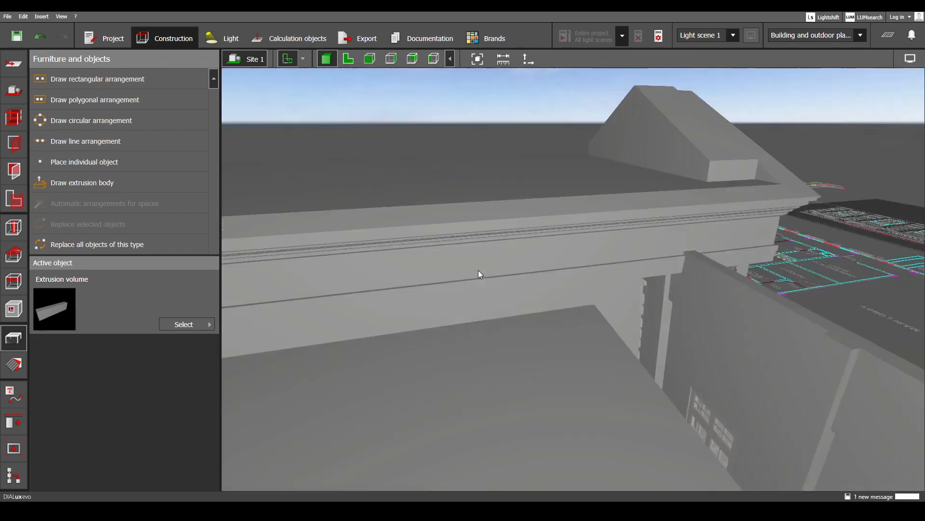
scroll(478, 269, down, 2)
click(616, 204)
right_drag(616, 204, 710, 240)
scroll(562, 278, up, 3)
ctrl+click(709, 240)
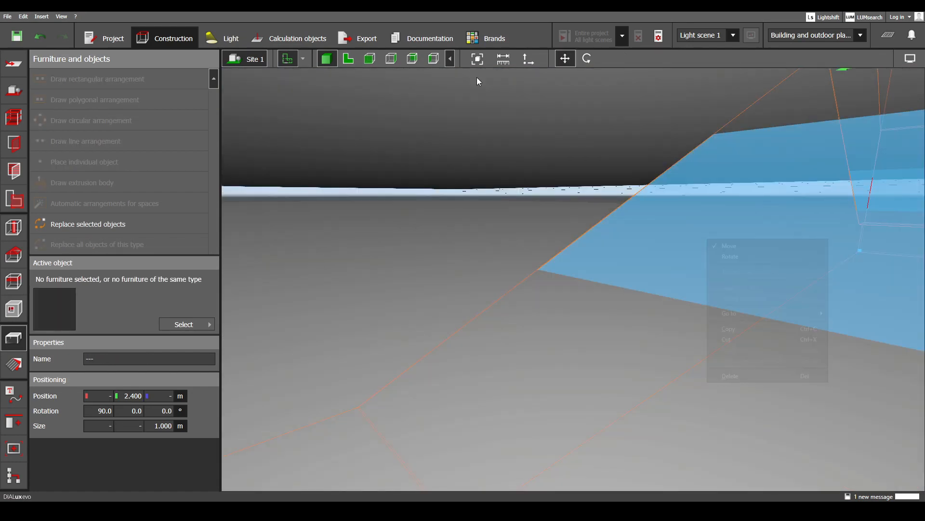
click(433, 59)
scroll(576, 288, up, 1)
scroll(579, 292, up, 2)
drag(563, 158, 560, 186)
scroll(561, 203, up, 4)
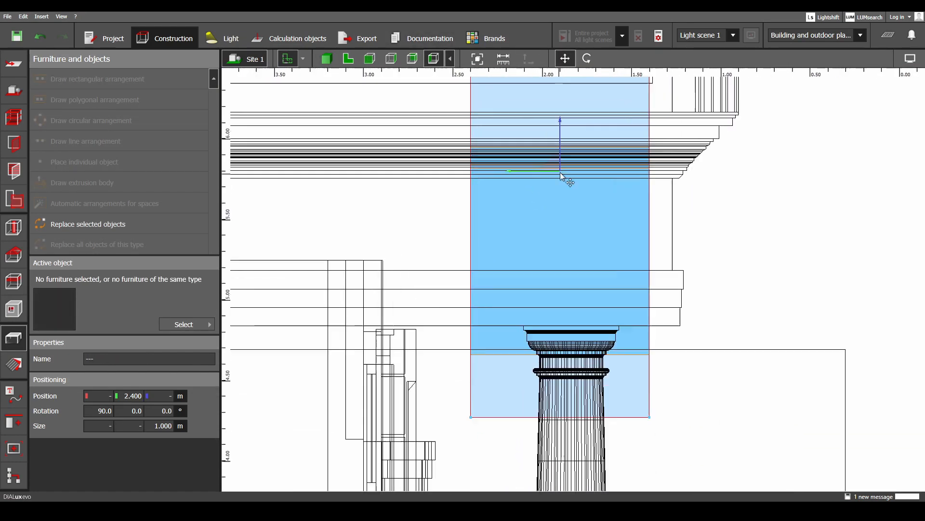
scroll(600, 201, down, 5)
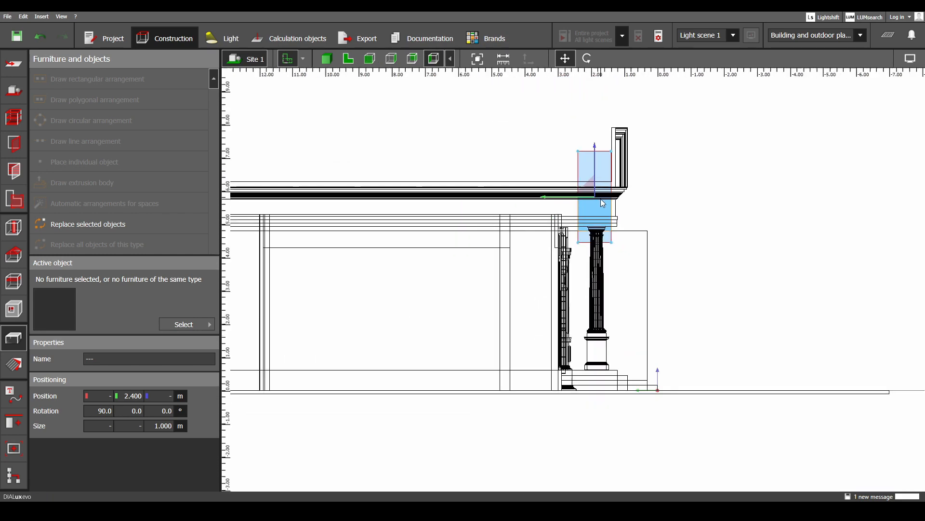
scroll(533, 250, up, 3)
- Scale the lower, modified ceiling volume along the lobby to its rear wall, making it 10.901 m long
click(328, 58)
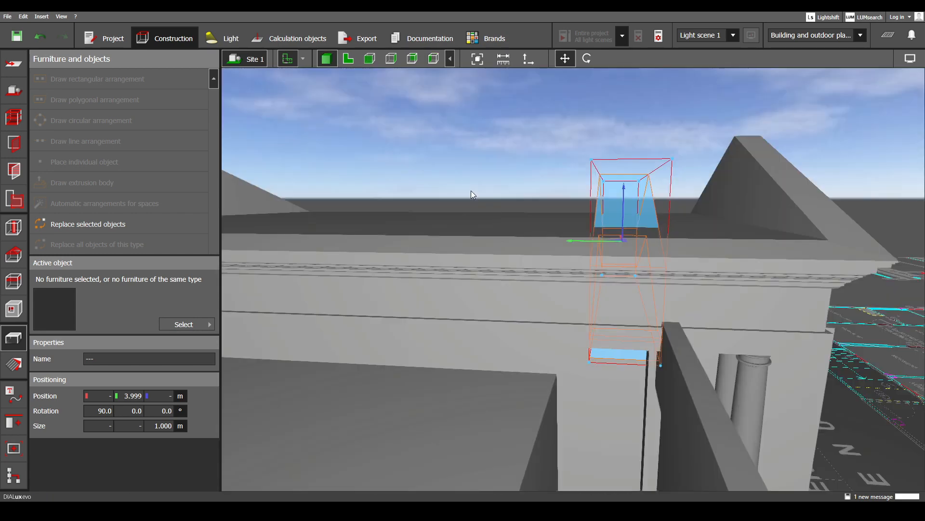
right_drag(471, 191, 419, 191)
scroll(462, 309, up, 5)
right_drag(466, 313, 638, 259)
click(641, 259)
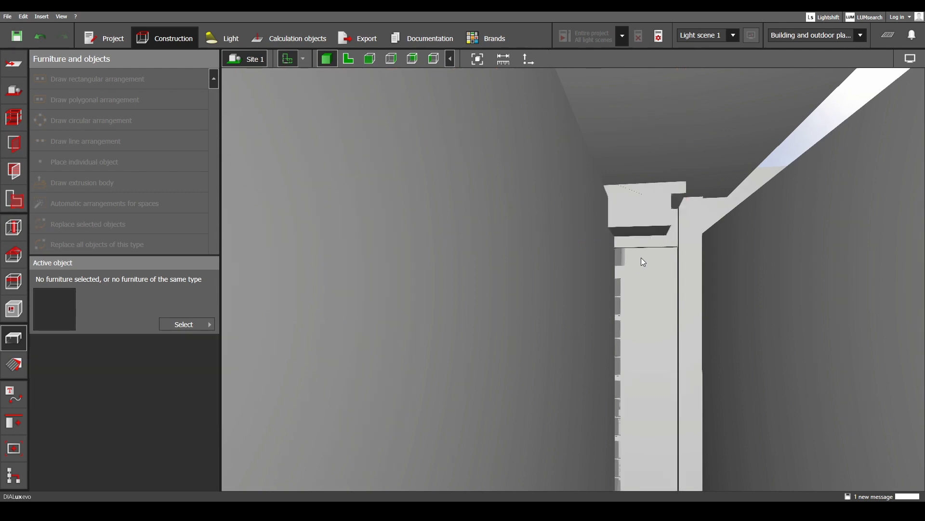
click(650, 234)
right_click(650, 232)
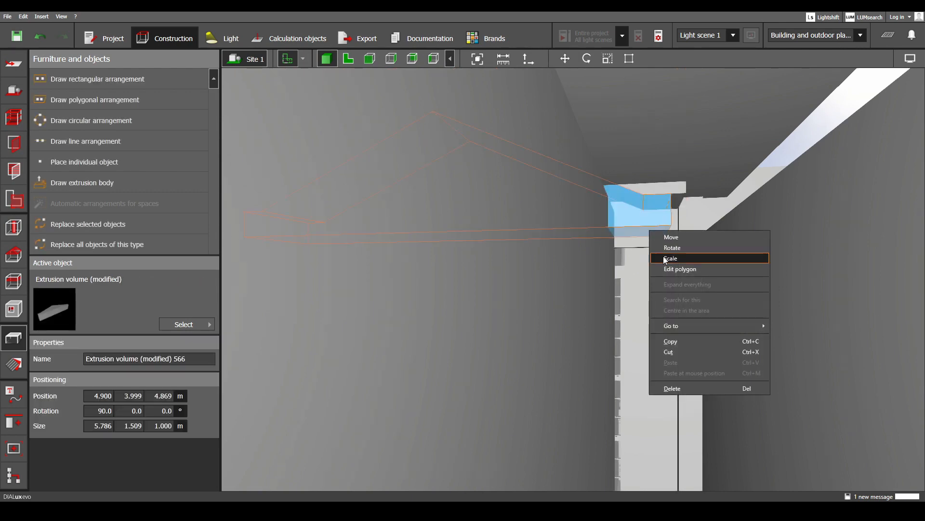
click(666, 259)
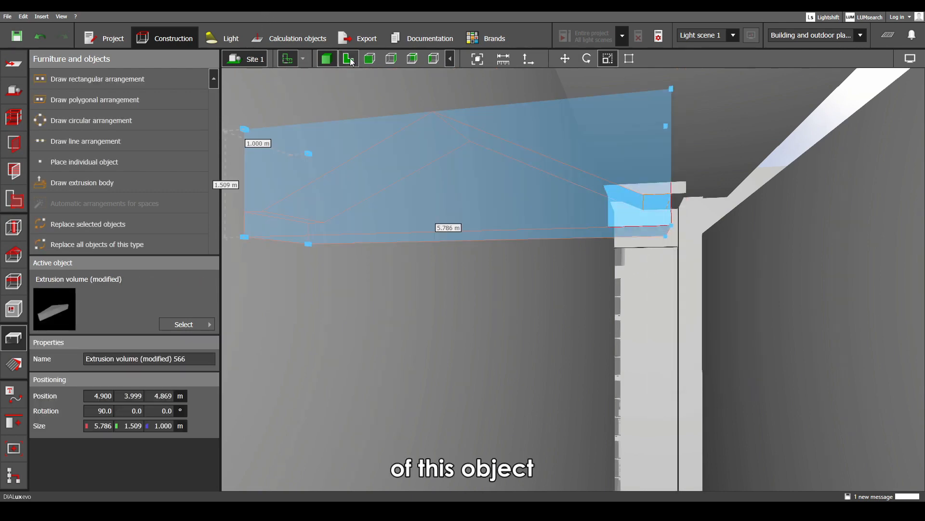
click(352, 61)
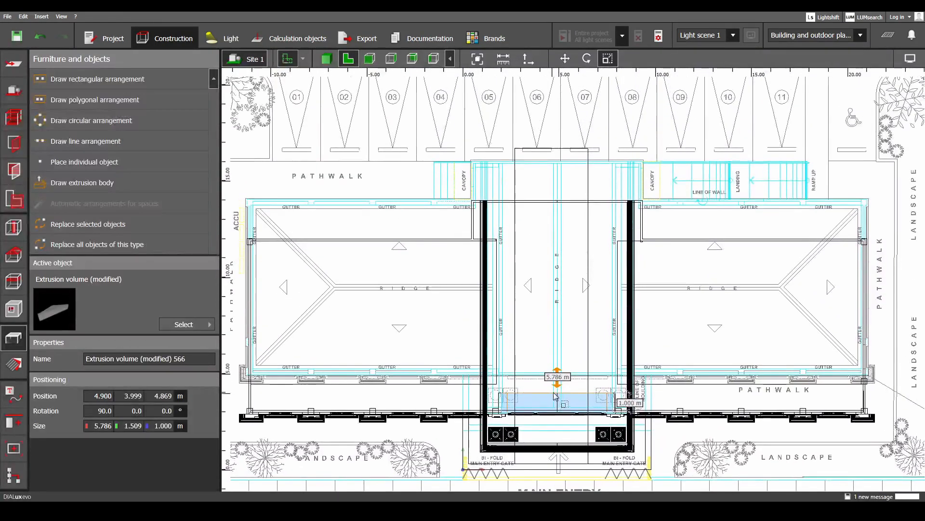
drag(559, 394, 573, 205)
middle_drag(528, 250, 539, 242)
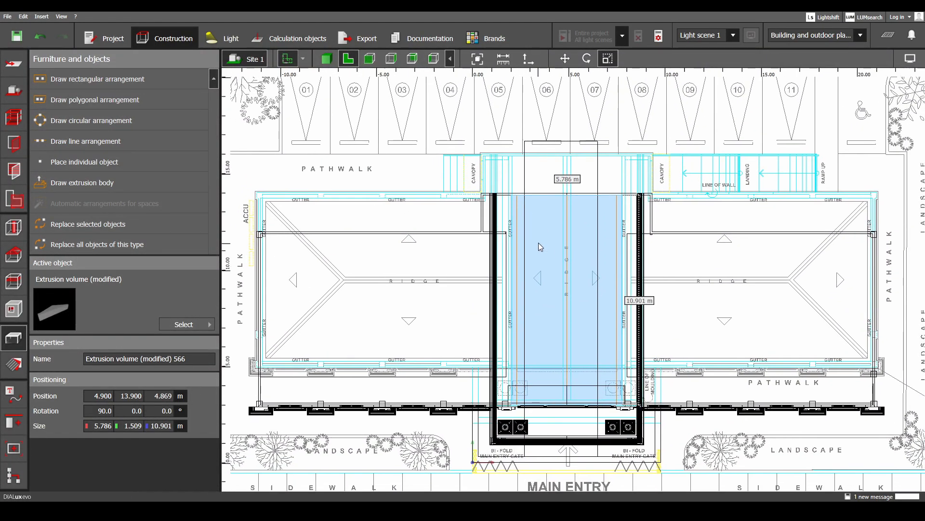
- Scale the gabled lobby roof volume back to the rear wall, giving it a length of 10.901 m
click(327, 55)
click(698, 287)
scroll(703, 279, up, 2)
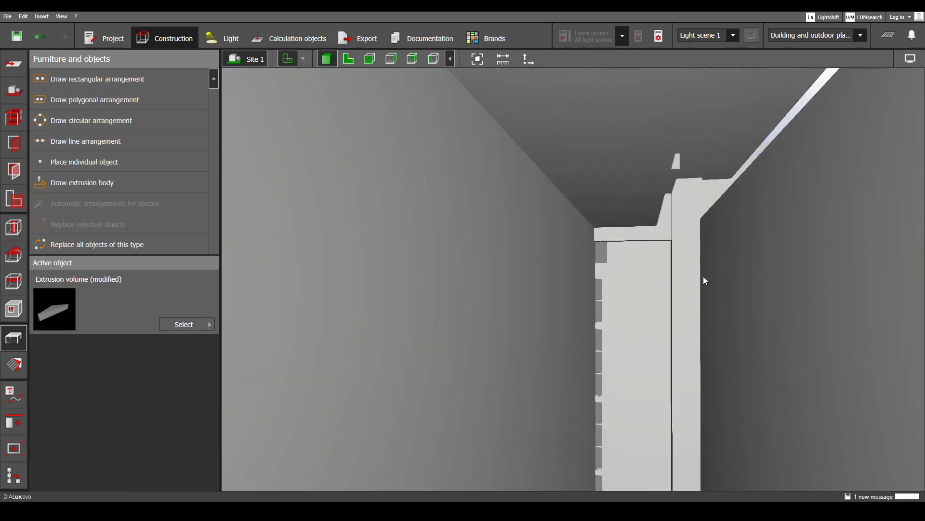
right_drag(704, 276, 676, 300)
click(668, 181)
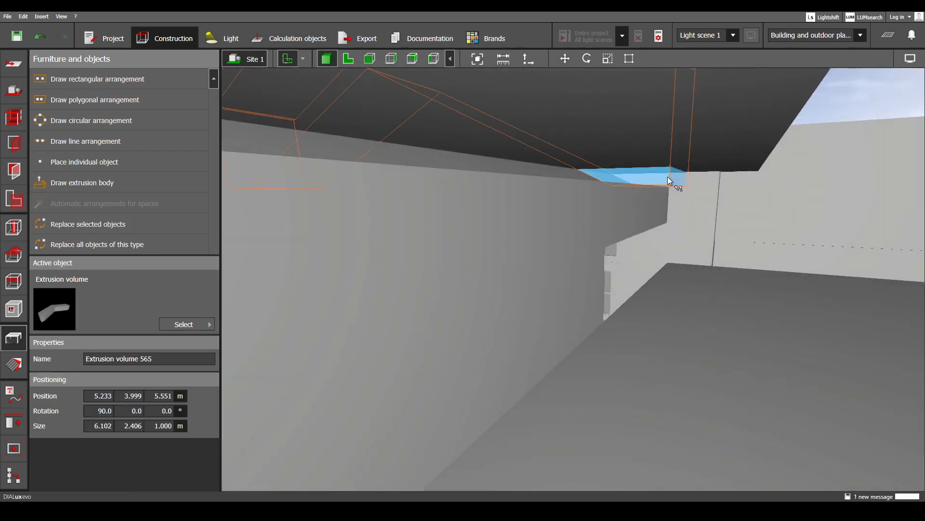
right_click(668, 180)
right_drag(556, 201, 702, 201)
right_drag(660, 245, 633, 254)
right_click(525, 117)
click(554, 146)
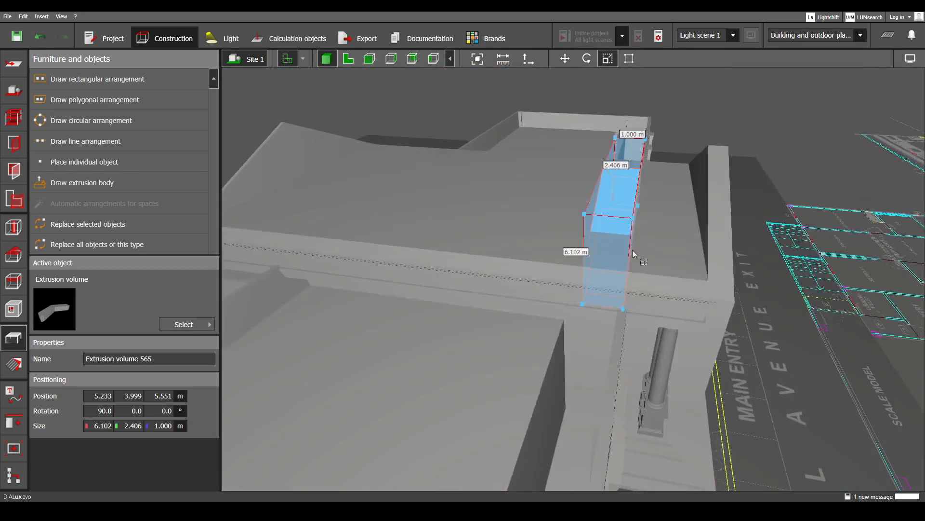
click(352, 61)
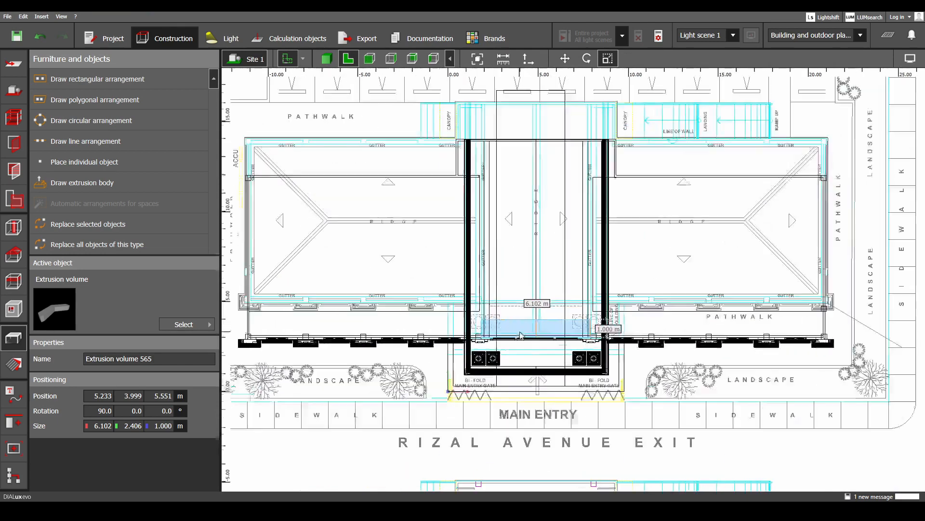
drag(533, 319, 535, 175)
scroll(551, 205, up, 5)
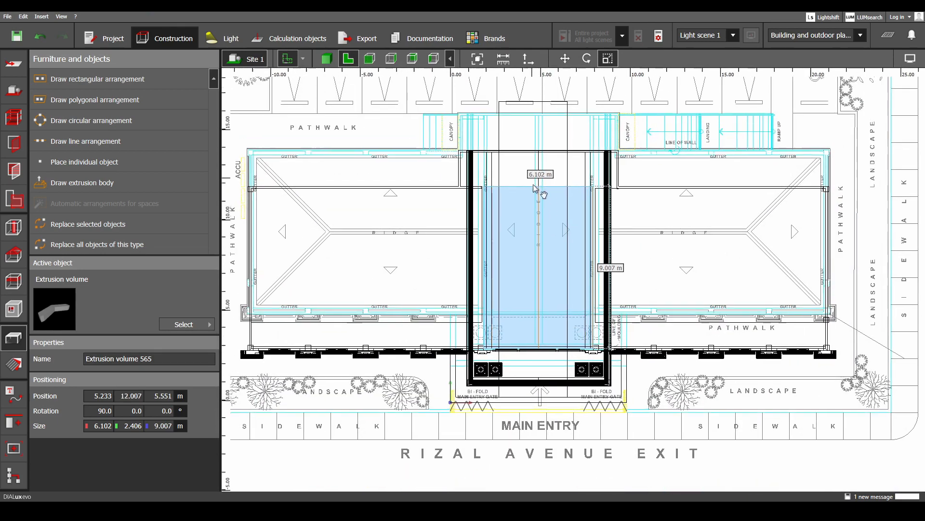
drag(560, 241, 562, 120)
scroll(538, 223, down, 2)
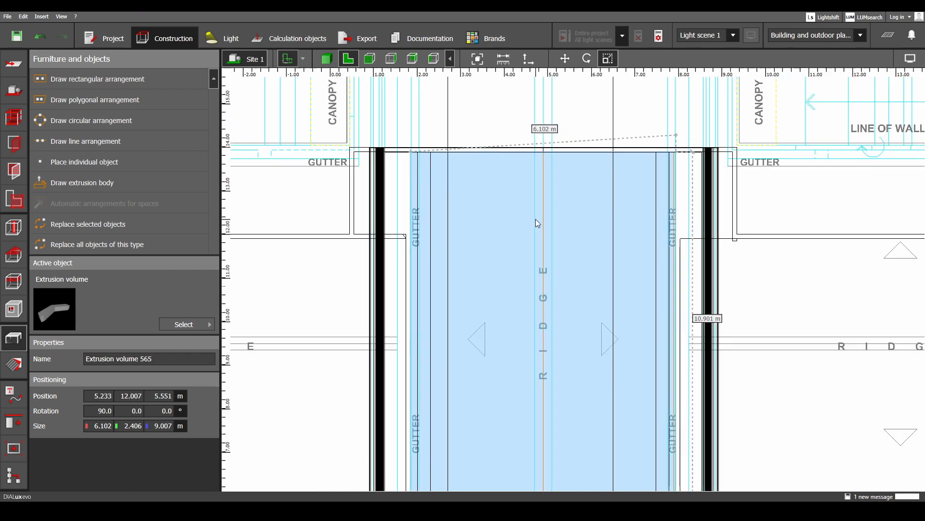
- Extend the front end of the roof volume over the portico columns, to a total length of 12.511 m
scroll(486, 282, down, 2)
middle_drag(518, 355, 521, 142)
scroll(533, 315, up, 3)
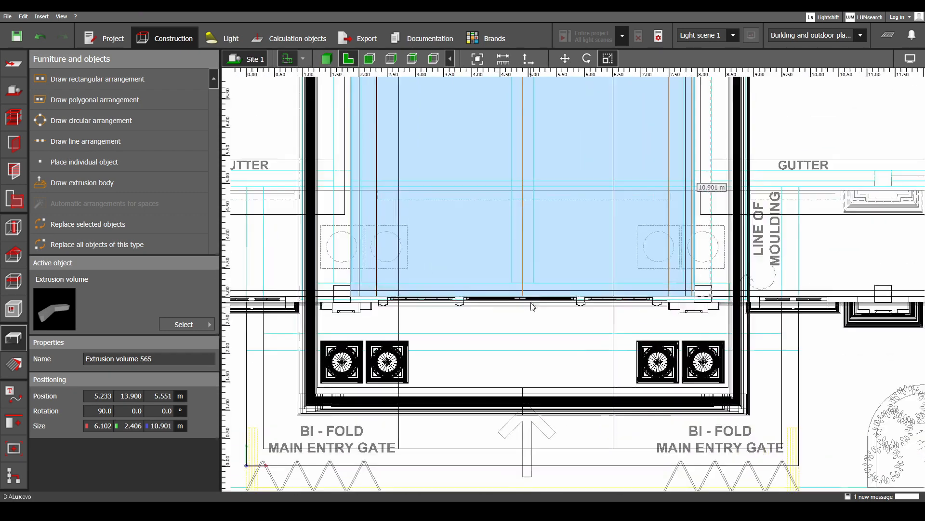
drag(536, 300, 540, 348)
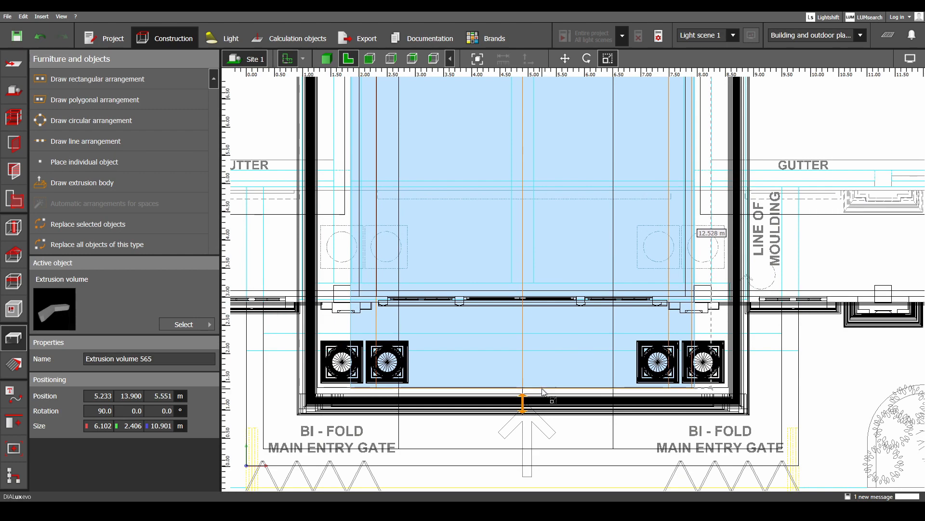
scroll(535, 387, down, 4)
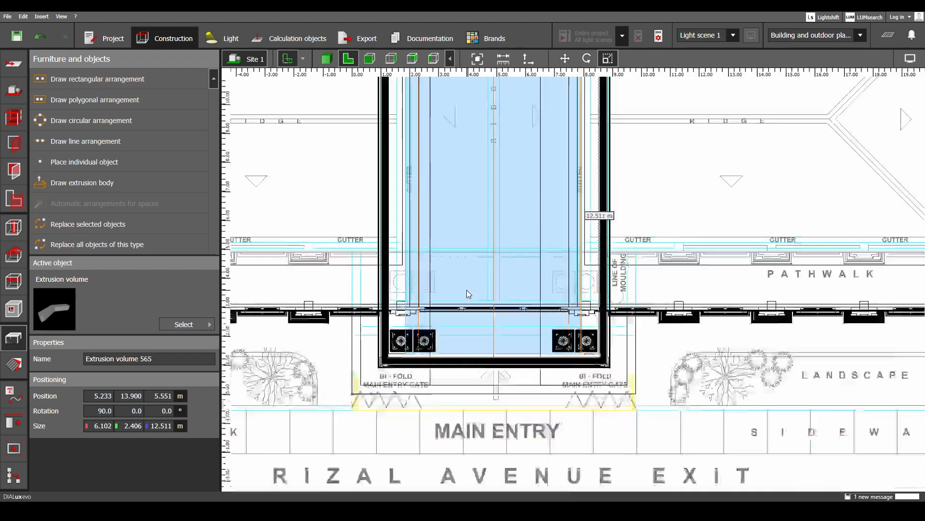
- Delete the tall guide extrusion body standing between the entrance columns
click(326, 59)
click(681, 331)
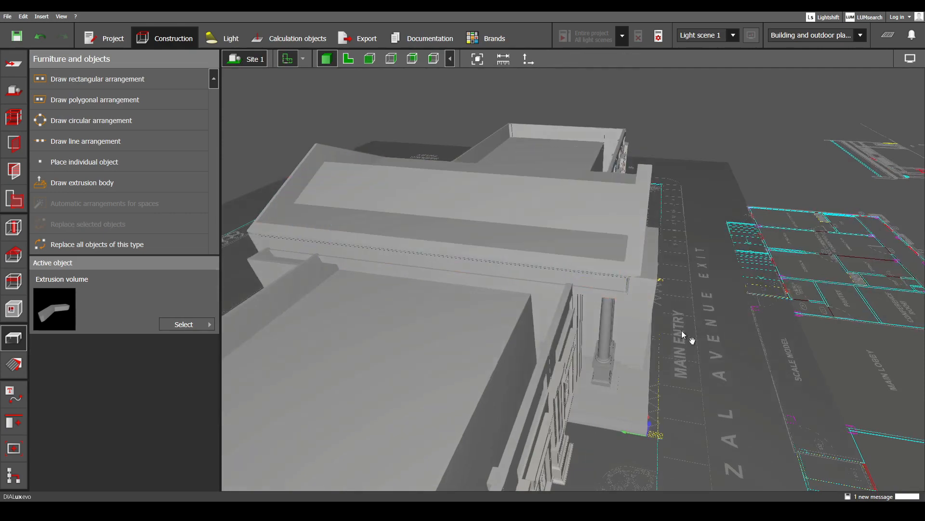
right_drag(681, 331, 579, 285)
scroll(674, 321, up, 5)
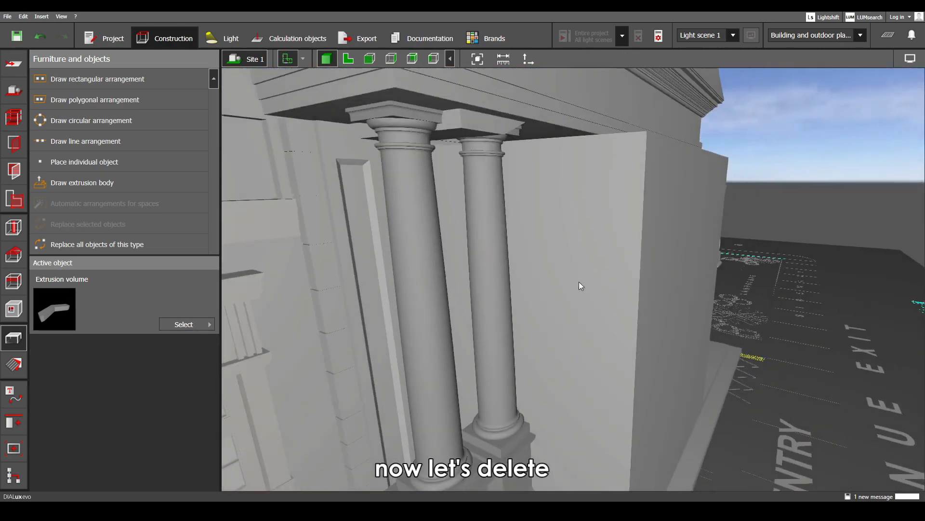
click(632, 298)
scroll(632, 298, down, 3)
key(Delete)
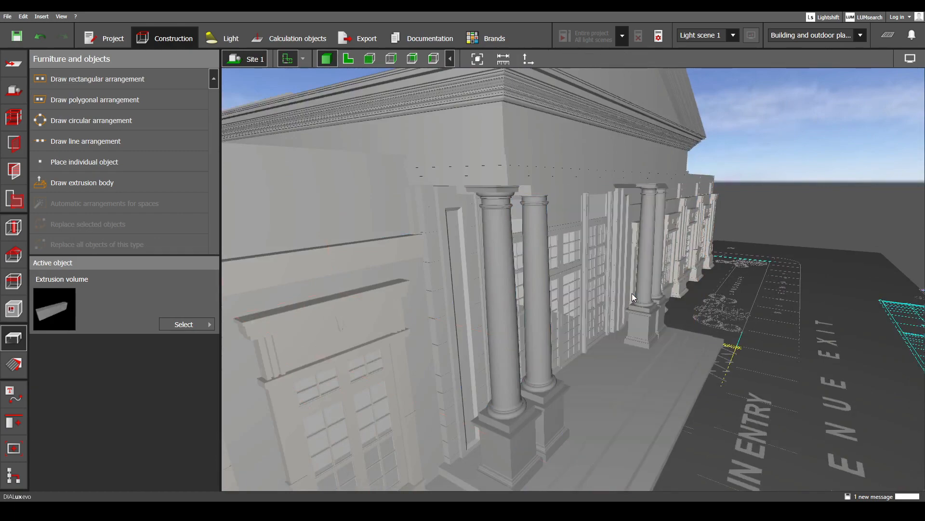
- Draw a rectangular extrusion body of about 6.648 by 1.829 m over the portico columns and close its polygon
right_drag(638, 303, 533, 241)
scroll(495, 274, up, 3)
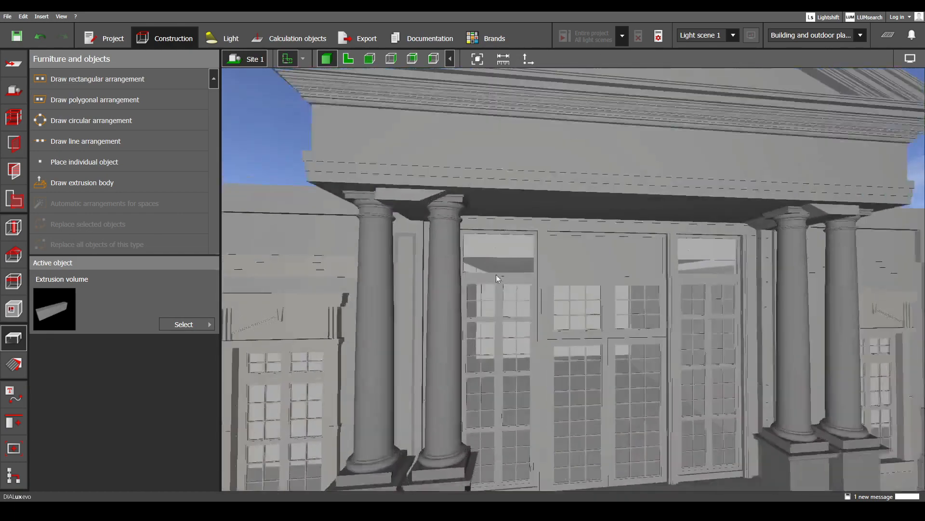
right_drag(496, 274, 498, 203)
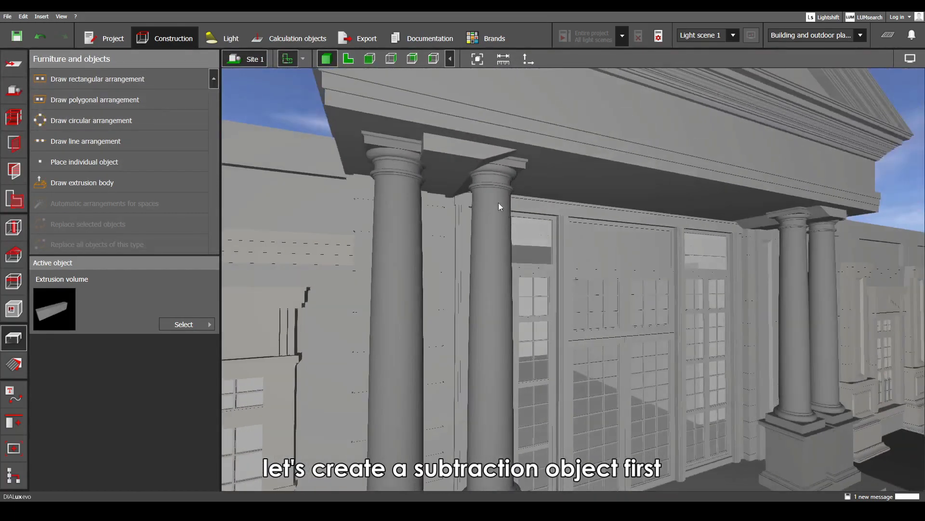
click(473, 157)
right_drag(473, 157, 467, 215)
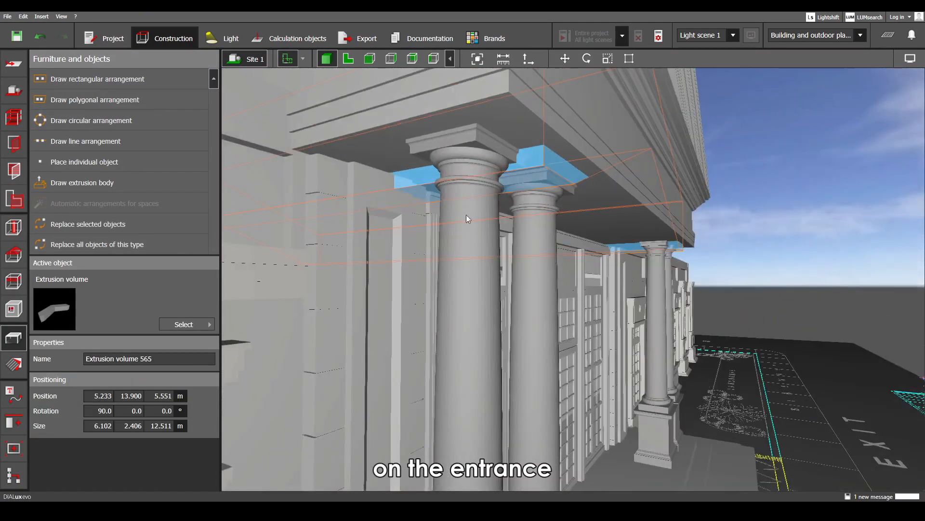
click(349, 59)
scroll(508, 228, up, 5)
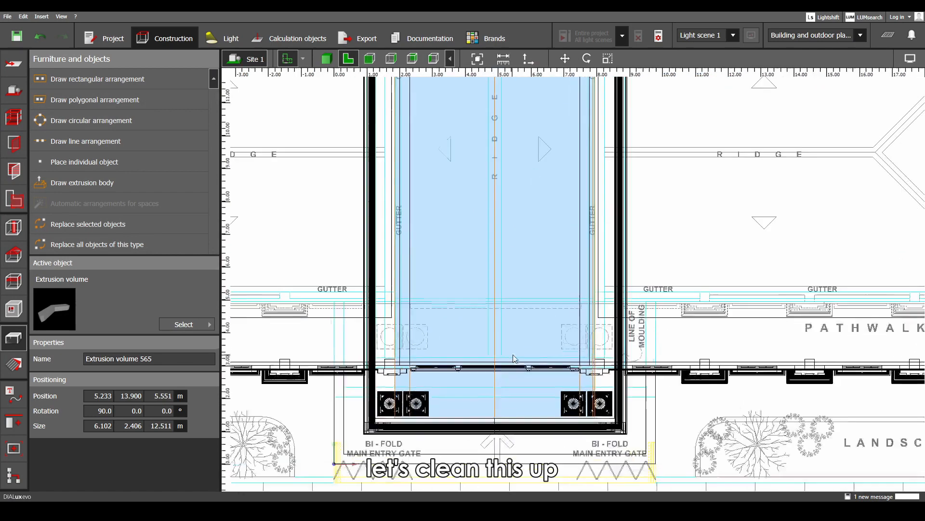
middle_drag(506, 375, 566, 315)
click(97, 182)
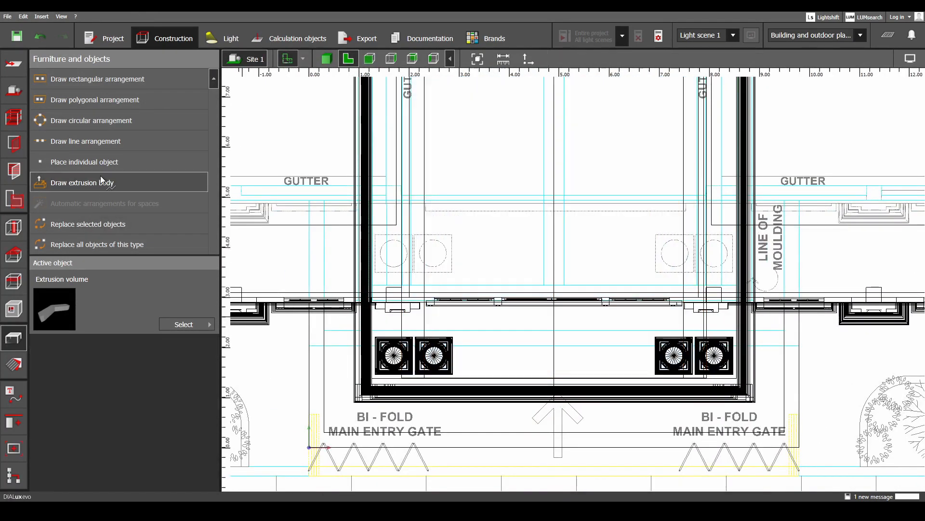
scroll(386, 286, up, 3)
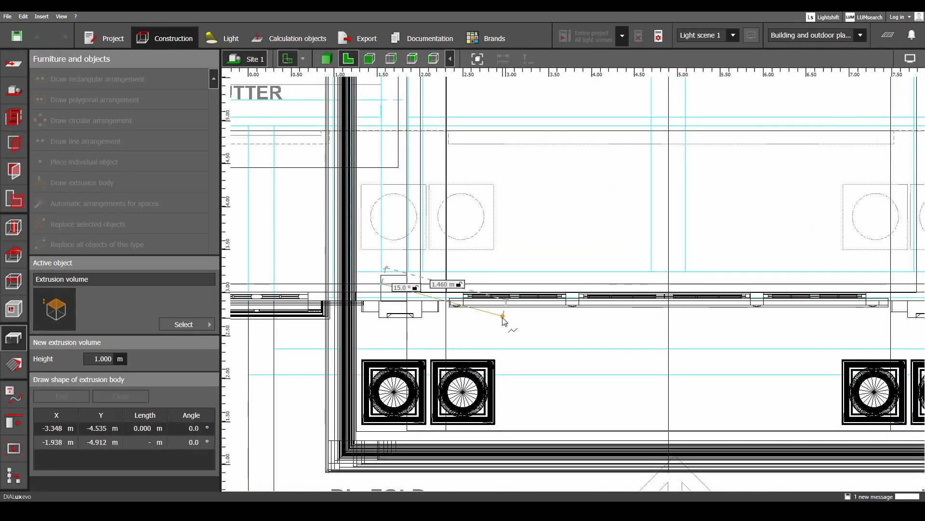
middle_drag(760, 325, 603, 304)
click(795, 264)
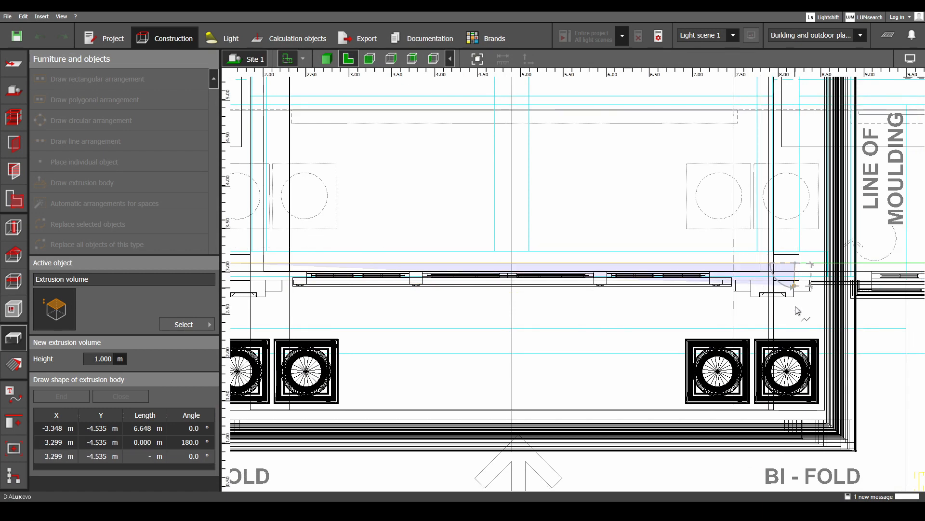
click(796, 421)
middle_drag(797, 420, 641, 374)
scroll(466, 382, up, 2)
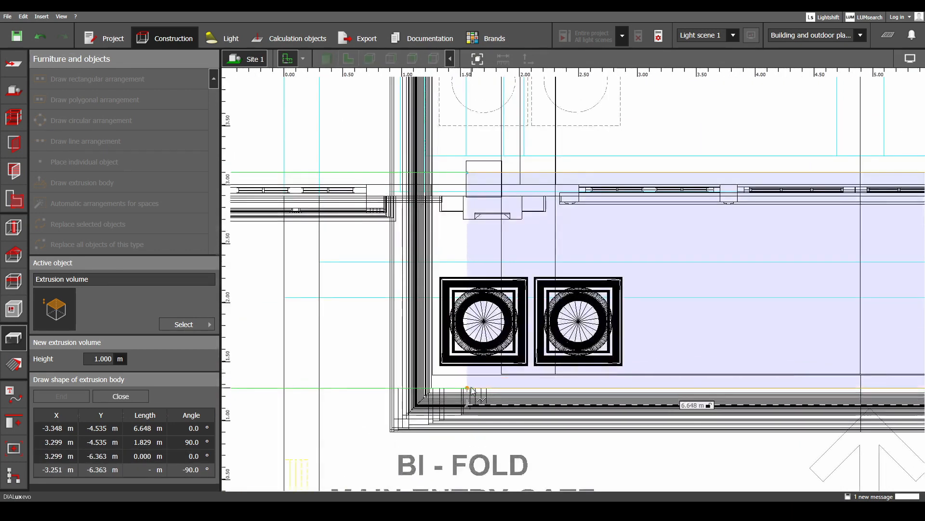
click(468, 388)
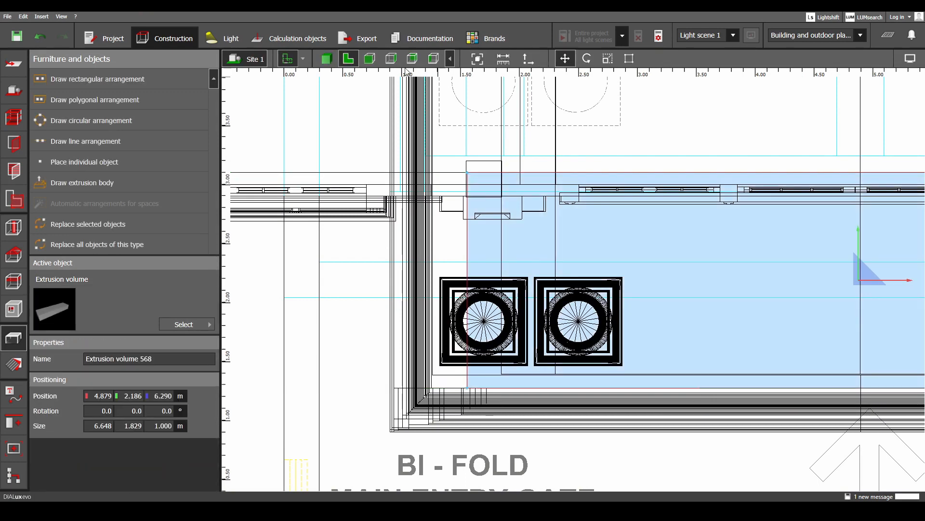
- Lower the new extrusion body over the portico columns to a height position of 4.761 m
click(434, 60)
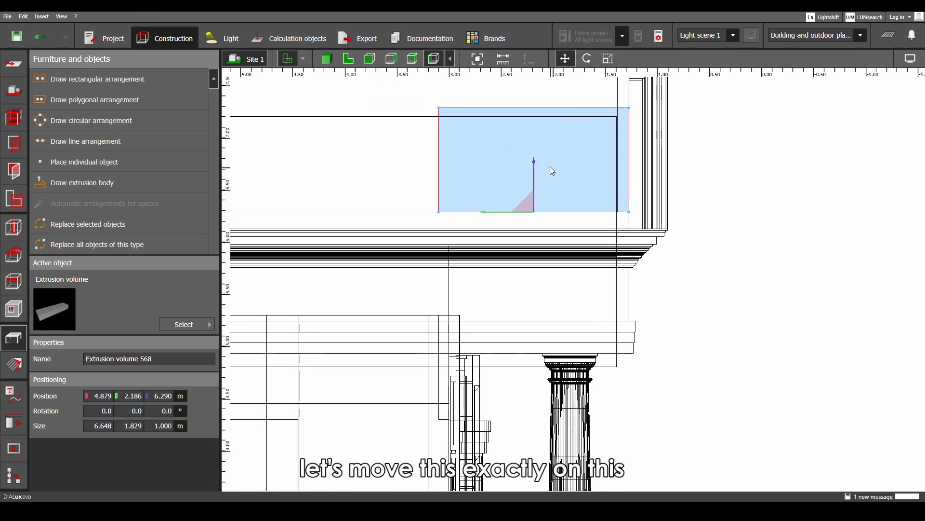
drag(537, 158, 540, 266)
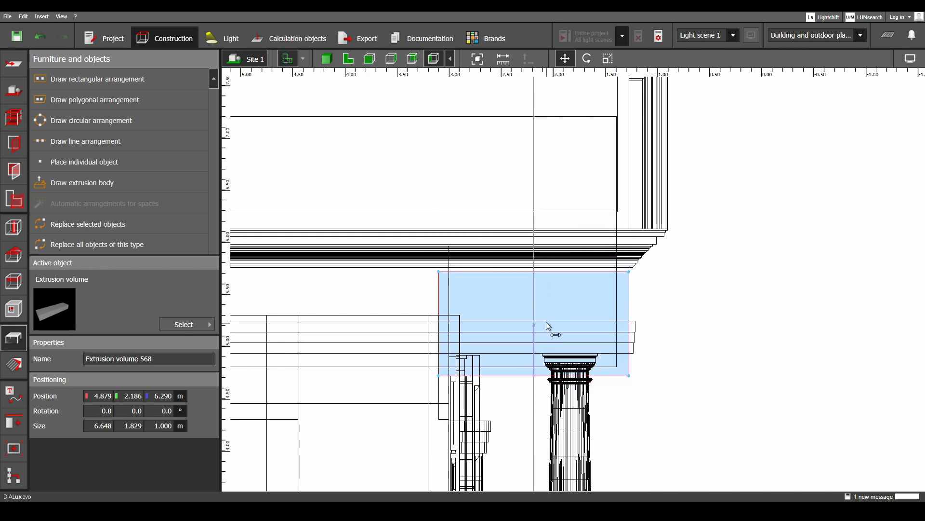
click(327, 59)
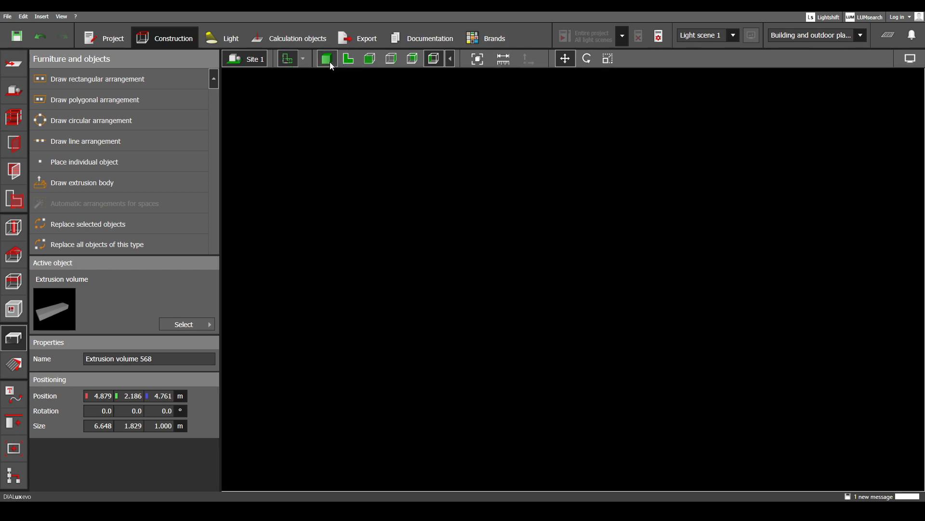
- Subtract the overlapping roof volume from the pediment roof body and look at the result from inside the lobby
right_drag(426, 196, 539, 246)
click(502, 209)
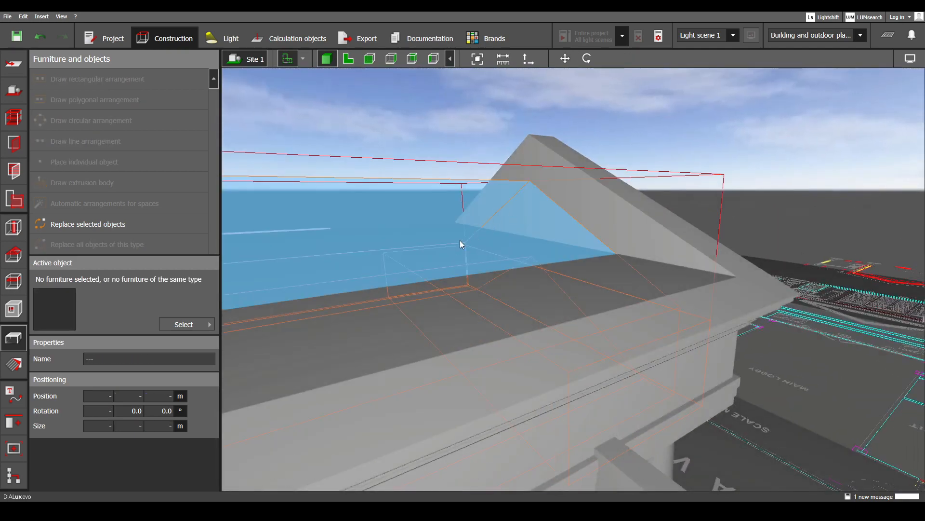
right_drag(460, 240, 356, 271)
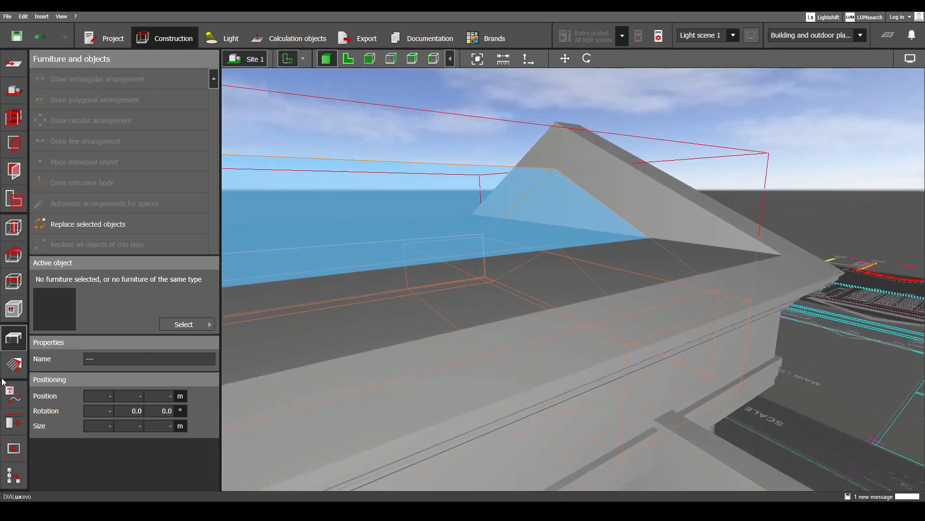
click(8, 423)
click(184, 305)
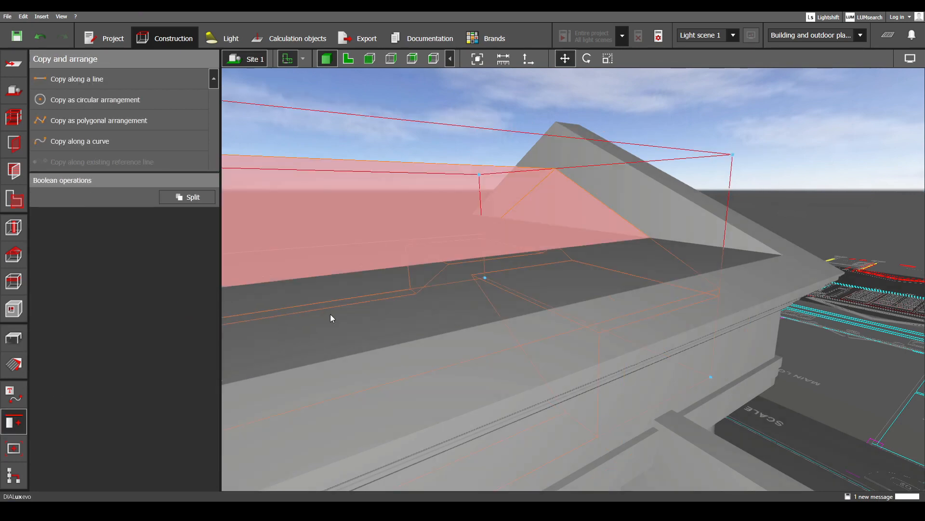
right_drag(812, 366, 668, 288)
scroll(620, 210, up, 2)
key(Escape)
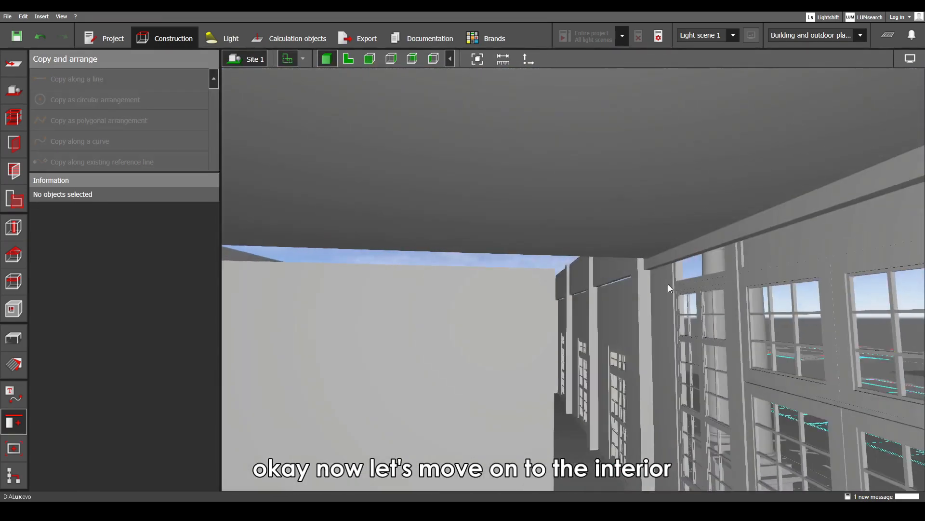
- Select the four entablature bodies above the portico columns and combine them into one object
click(593, 208)
middle_drag(593, 208, 680, 267)
right_drag(680, 267, 511, 246)
middle_drag(510, 246, 771, 405)
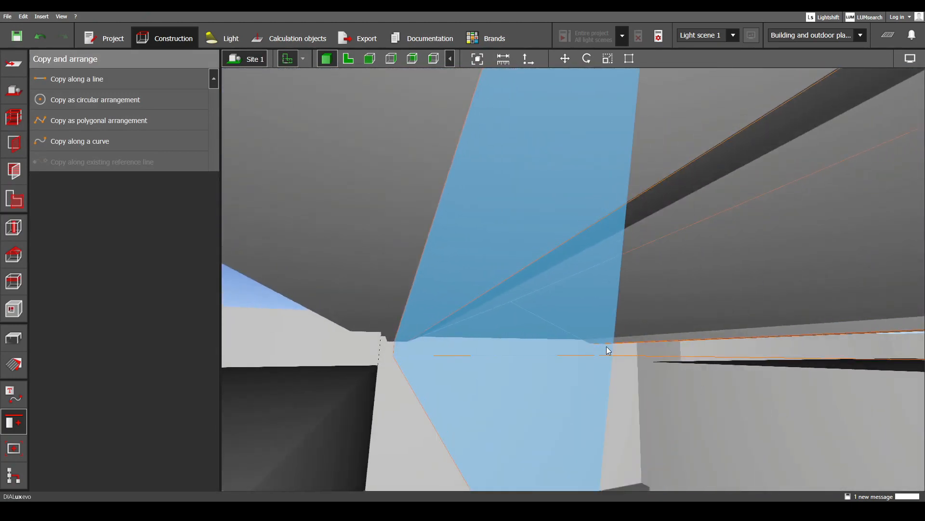
right_drag(609, 350, 478, 333)
scroll(482, 333, down, 3)
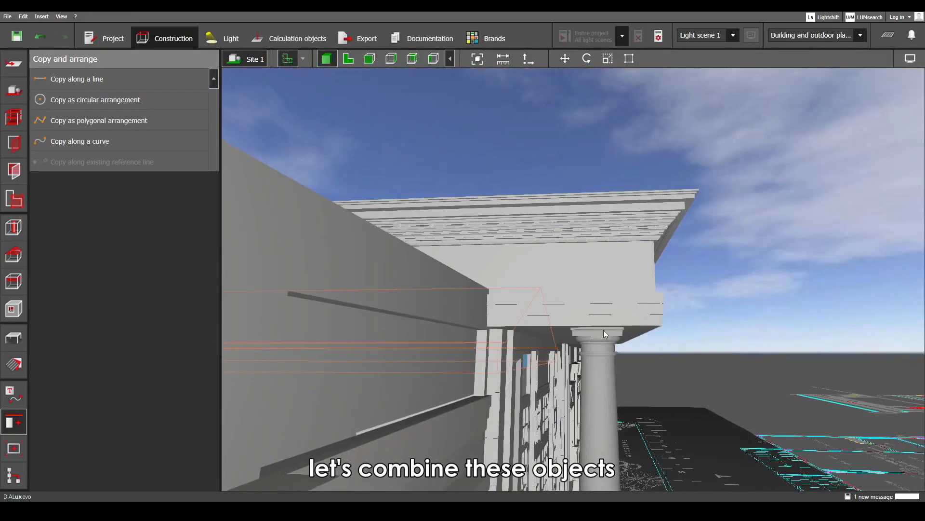
scroll(603, 331, up, 3)
middle_drag(604, 330, 646, 320)
right_drag(650, 267, 719, 299)
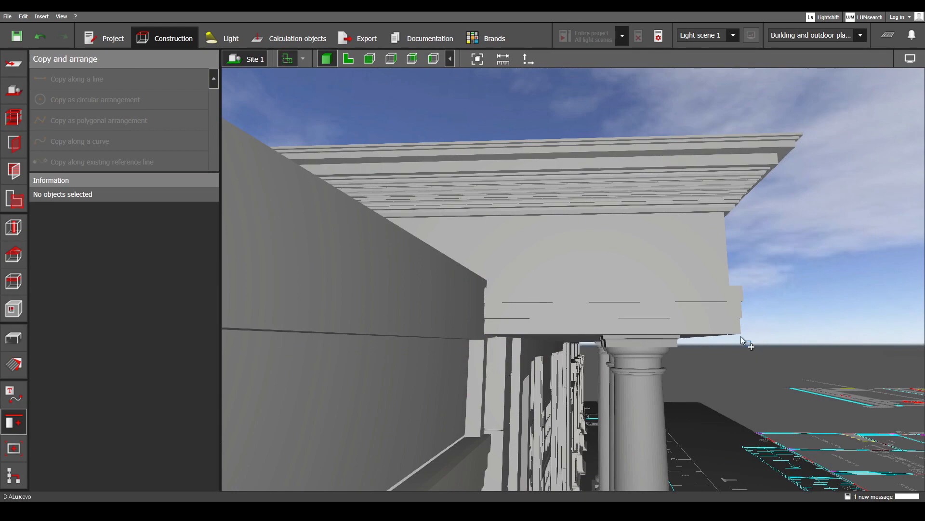
drag(752, 345, 707, 250)
right_drag(645, 290, 578, 289)
click(47, 230)
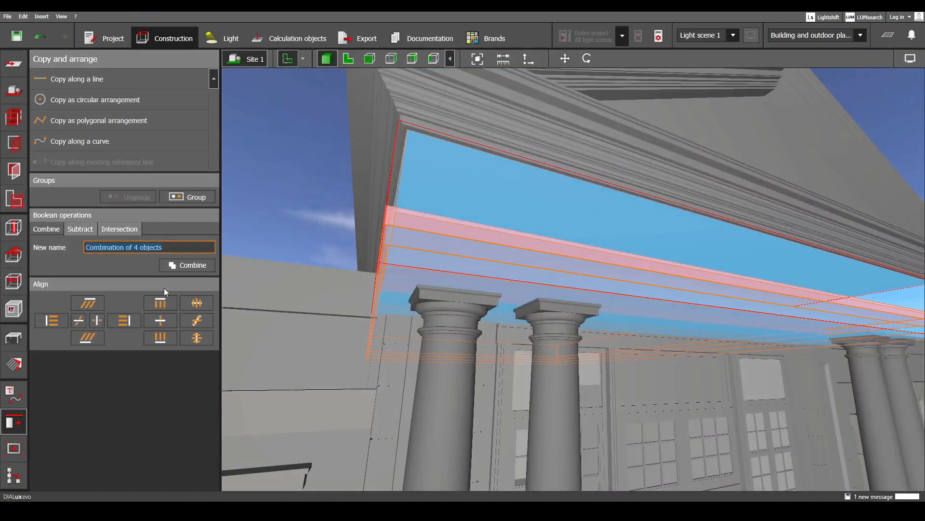
click(187, 265)
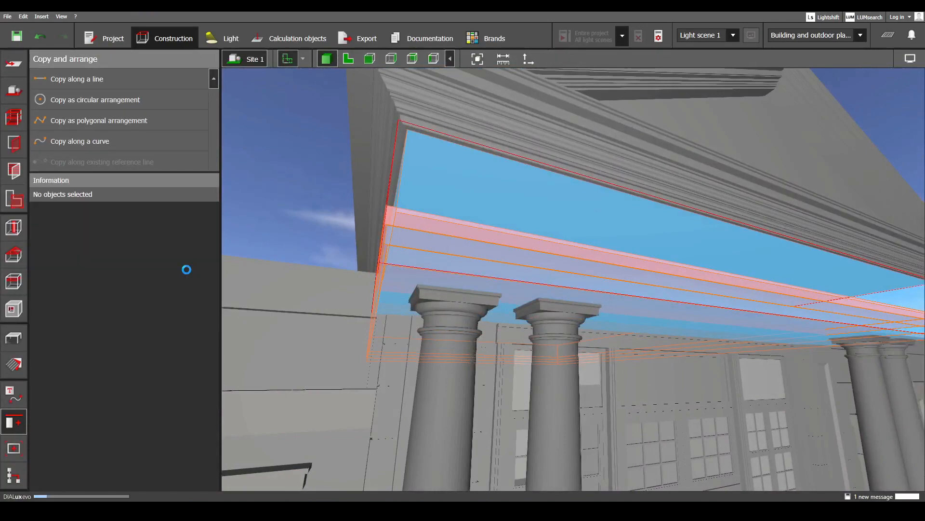
- Try to subtract the gabled lobby ceiling volume from the combined entablature body
scroll(496, 337, up, 3)
right_drag(496, 338, 385, 378)
click(499, 245)
ctrl+click(526, 259)
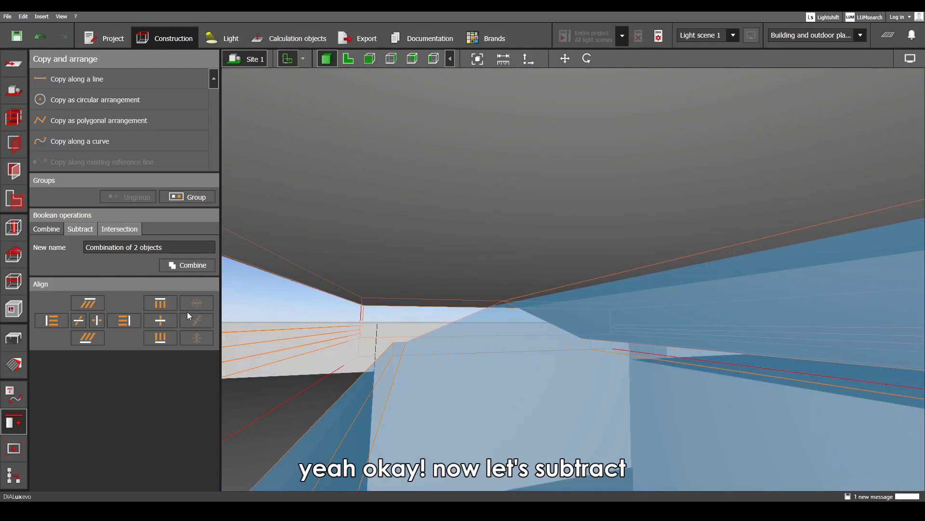
click(75, 229)
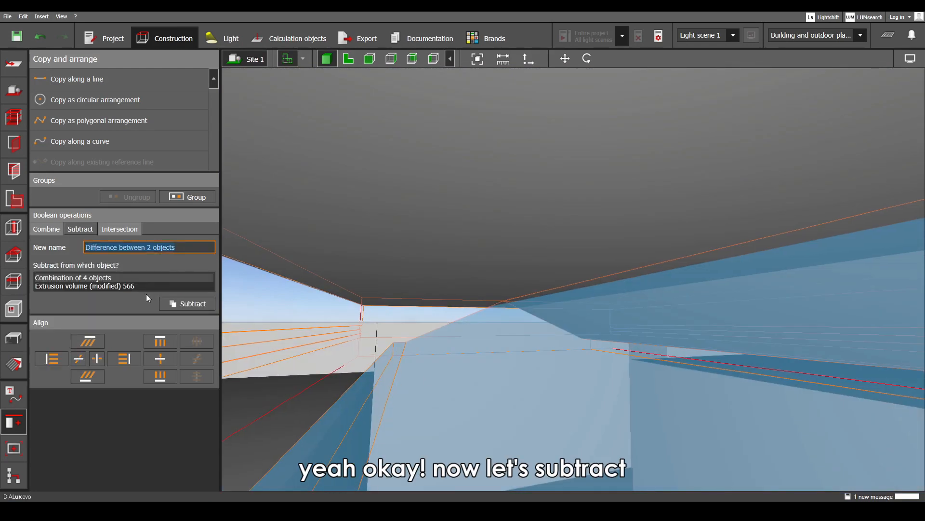
click(188, 303)
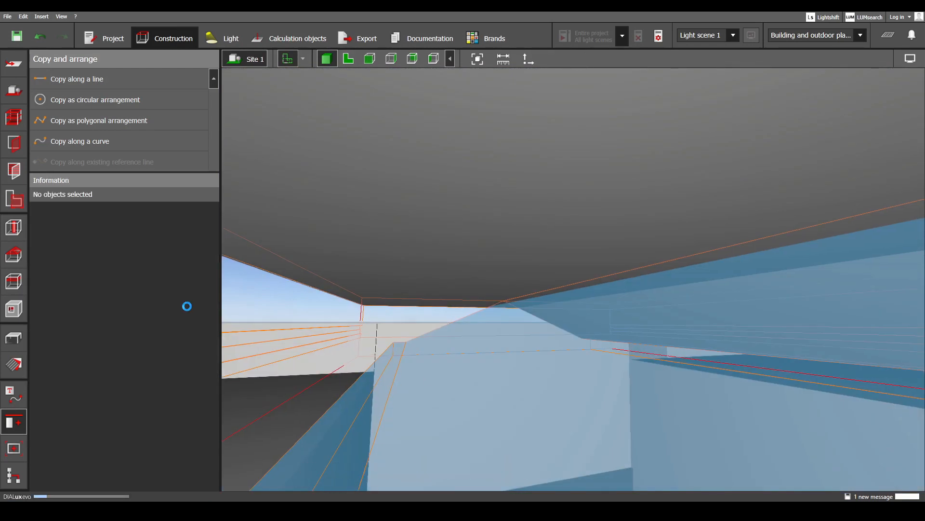
click(490, 255)
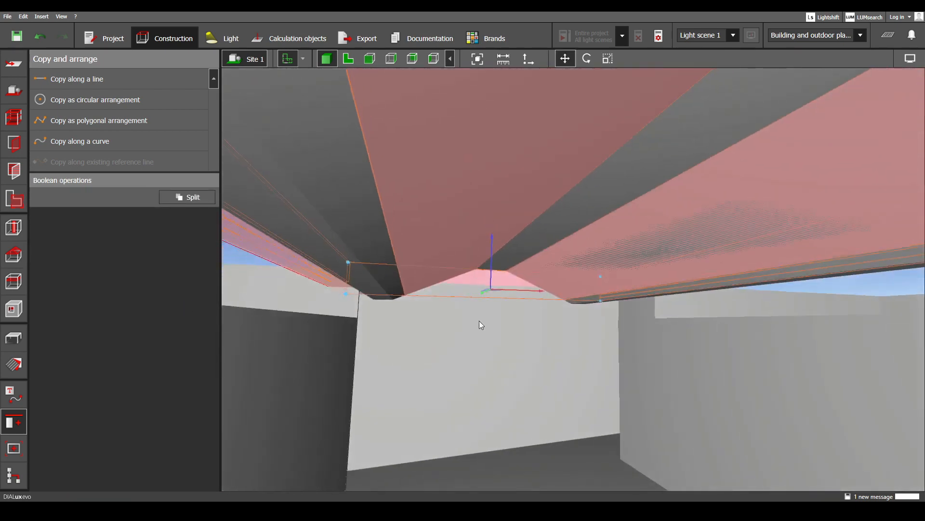
- Inspect the lobby ceiling from below and undo the last subtraction
middle_drag(479, 320, 351, 225)
scroll(404, 287, up, 2)
right_drag(404, 287, 436, 263)
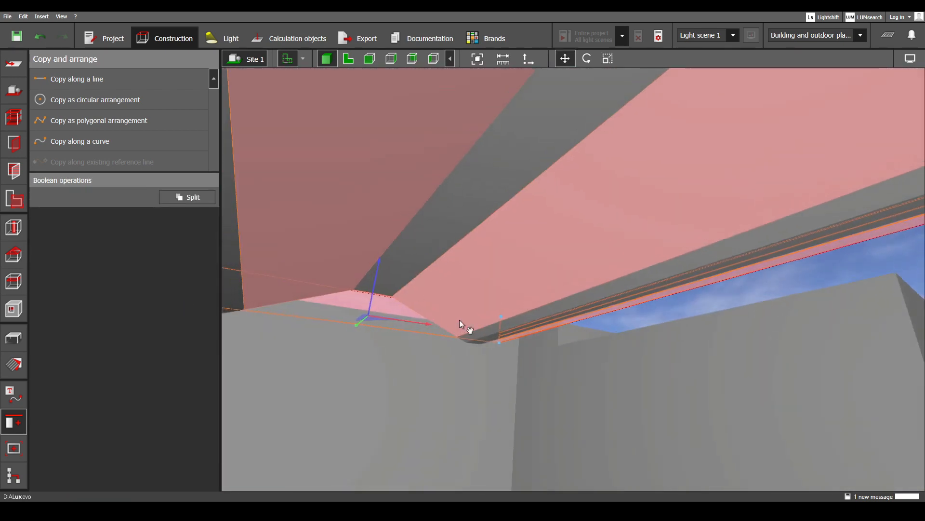
right_drag(459, 322, 490, 340)
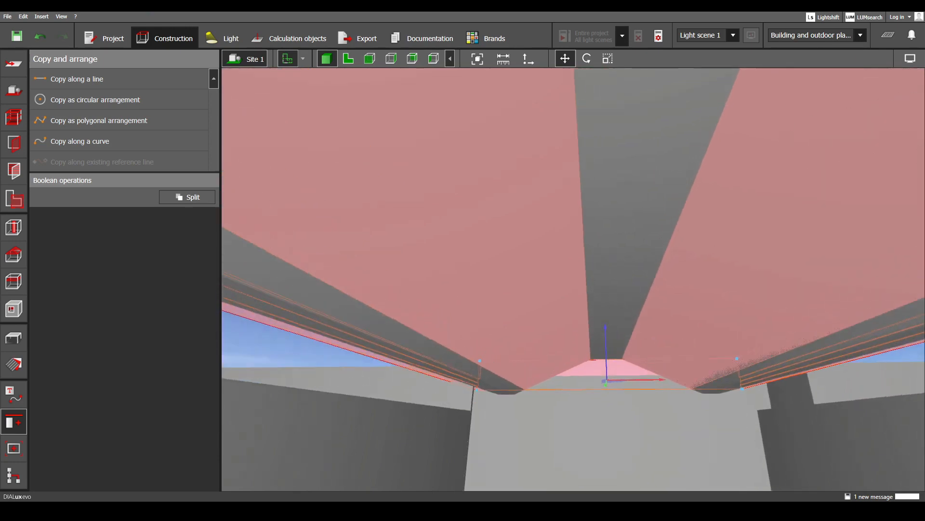
right_drag(487, 417, 559, 327)
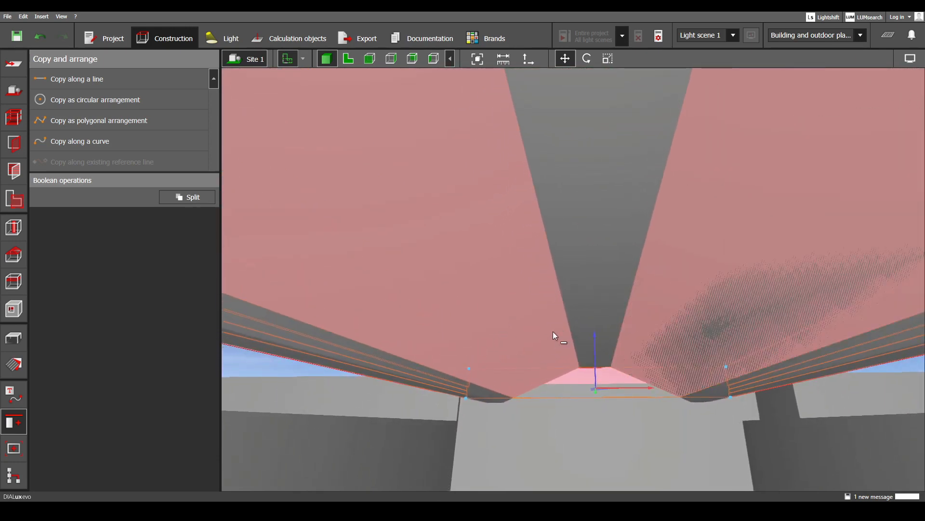
key(ctrl+z)
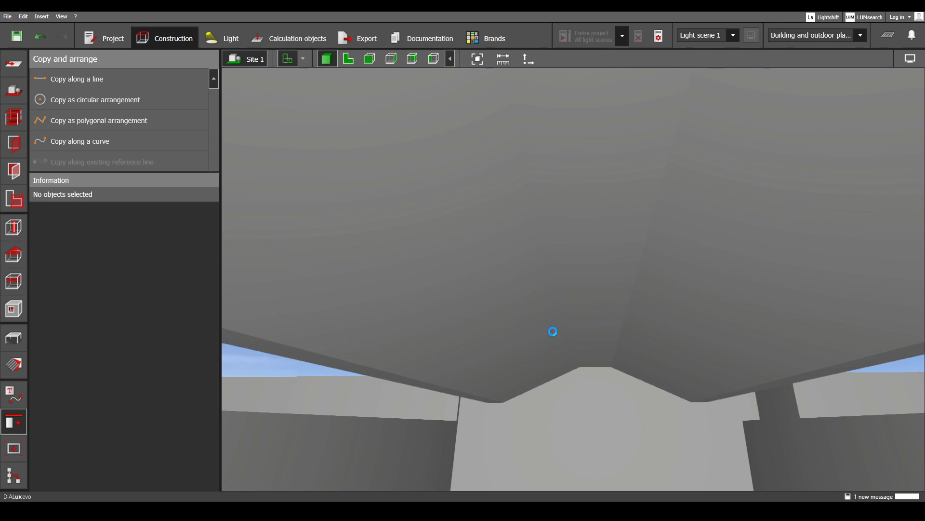
- Combine the portico entablature body with the cornice body above it into a single object
scroll(565, 330, down, 5)
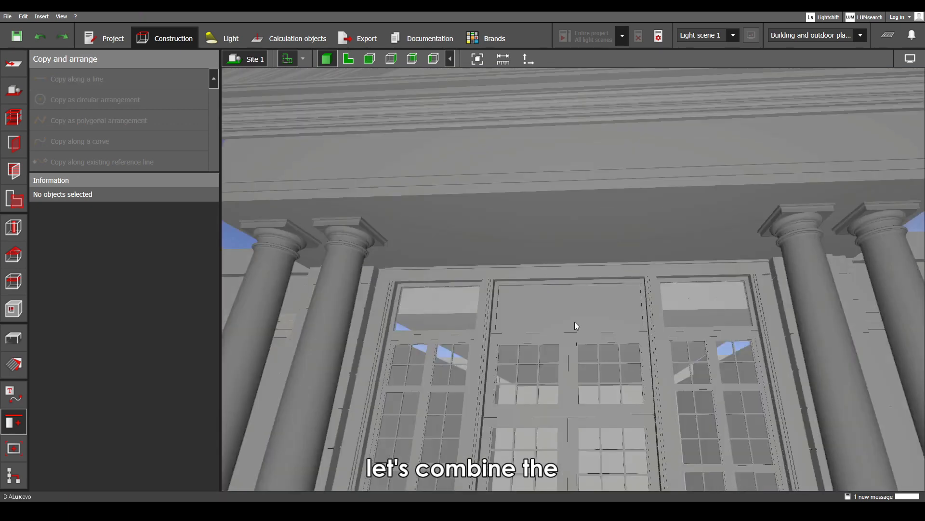
right_drag(575, 322, 542, 266)
click(497, 218)
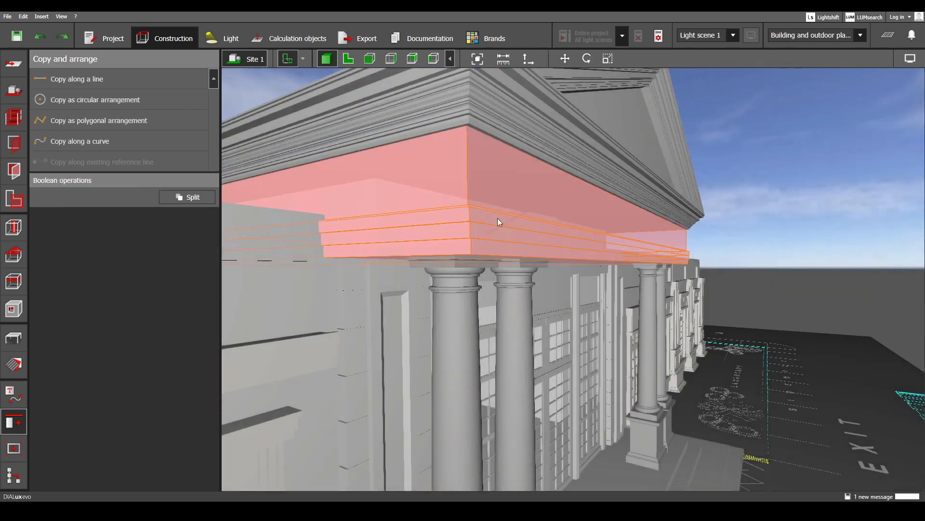
right_drag(498, 218, 537, 236)
right_drag(609, 221, 600, 280)
ctrl+click(635, 204)
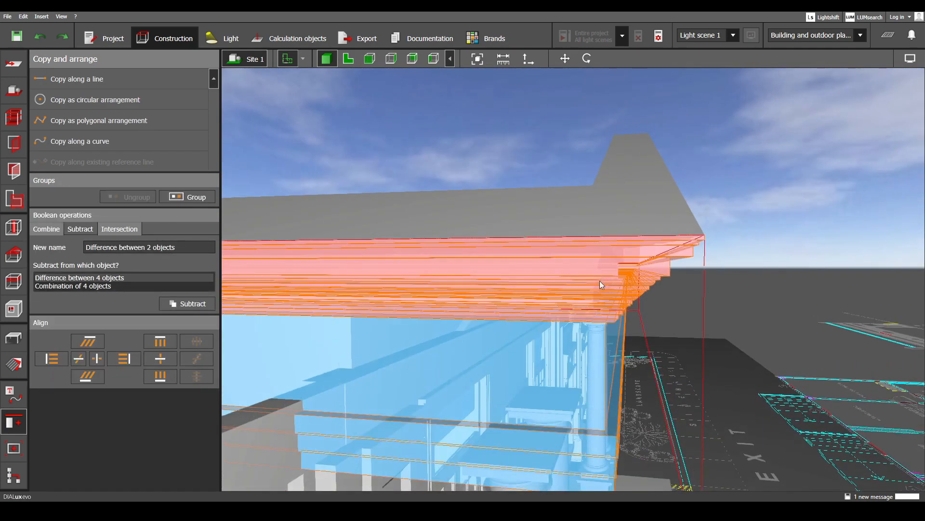
click(53, 231)
click(183, 266)
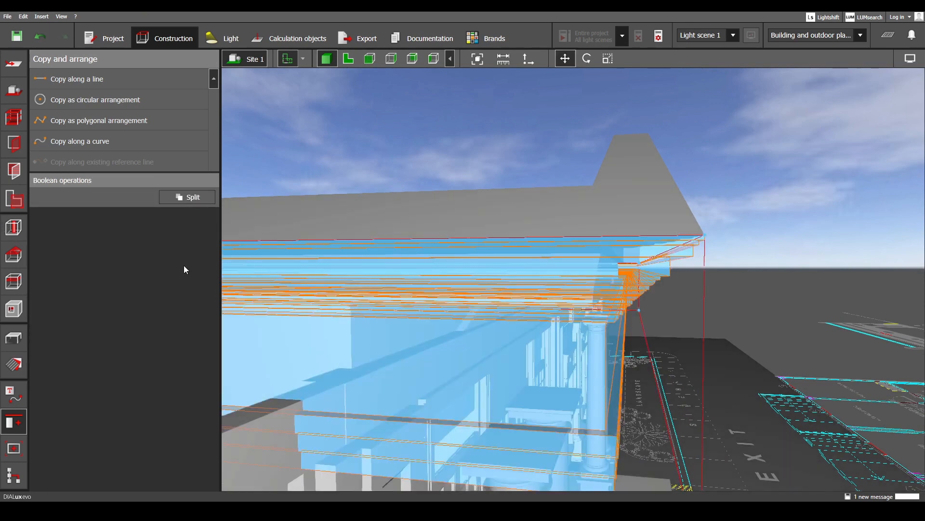
- Subtract the gabled lobby ceiling volume from the combined cornice and entablature body
click(650, 304)
right_drag(651, 303, 652, 222)
scroll(670, 289, up, 5)
scroll(511, 295, up, 4)
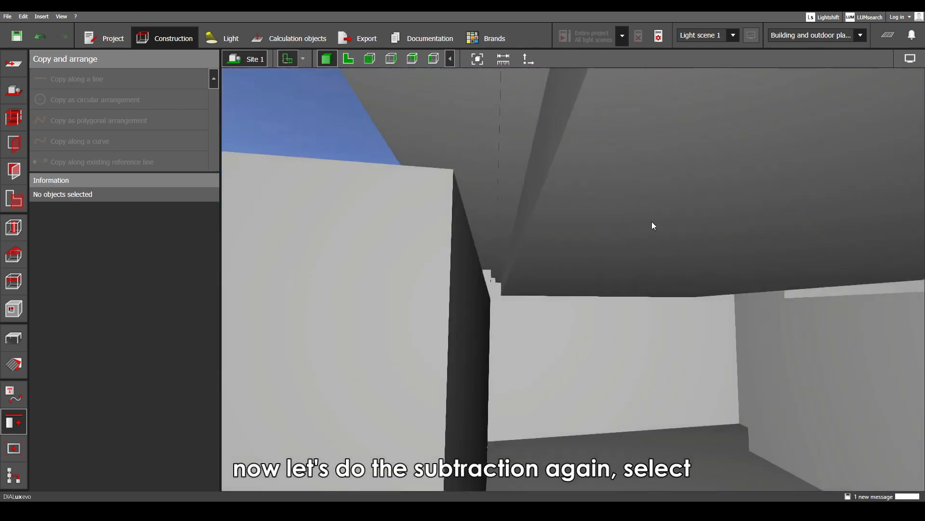
click(559, 233)
right_drag(490, 219, 562, 315)
ctrl+click(785, 294)
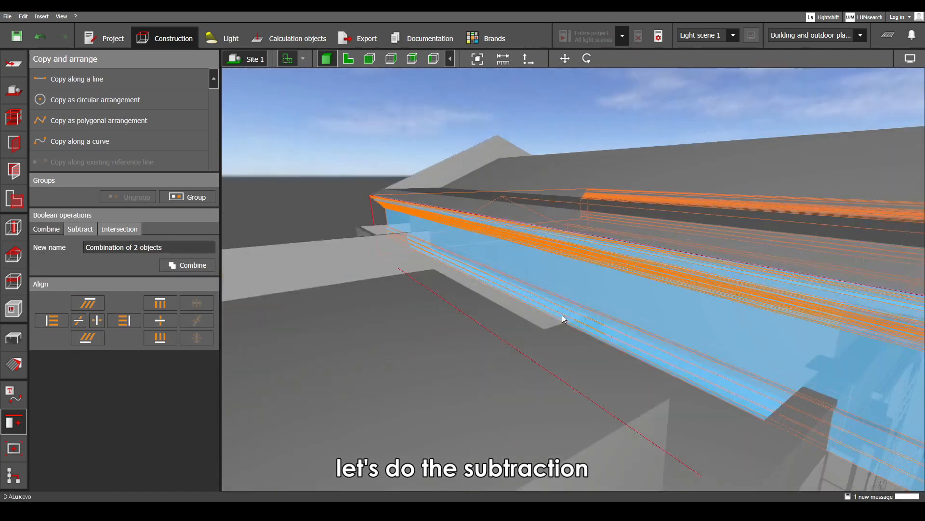
click(74, 230)
click(183, 303)
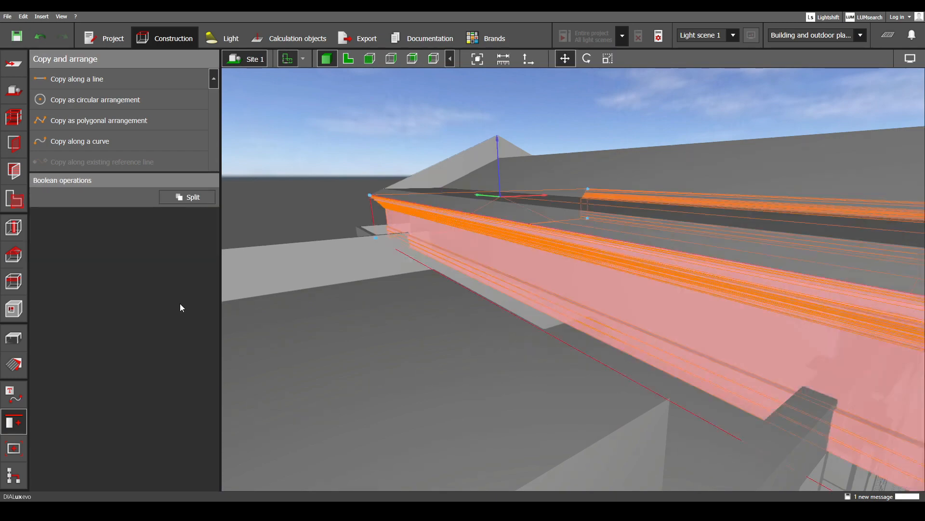
- Delete the redundant body overlapping the underside of the gabled lobby ceiling
right_drag(663, 378, 532, 297)
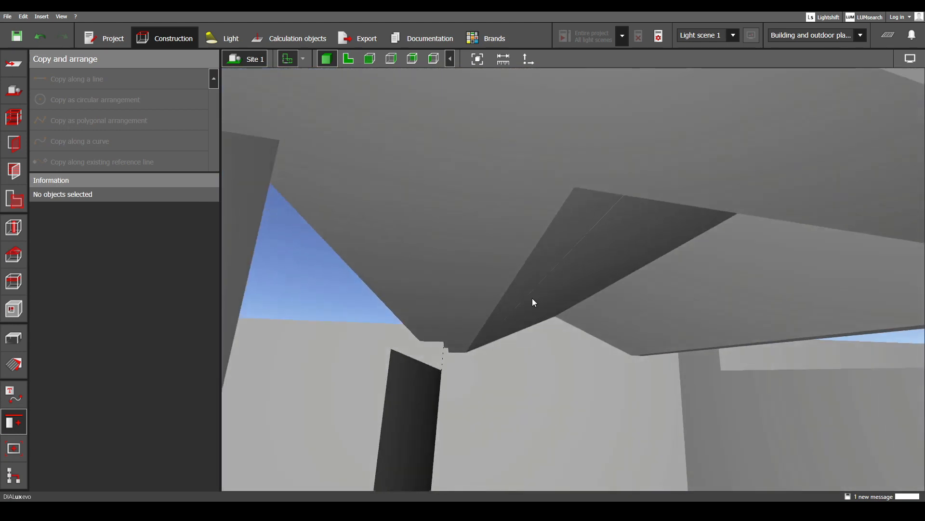
click(525, 333)
right_drag(525, 334, 438, 300)
right_drag(473, 353, 511, 334)
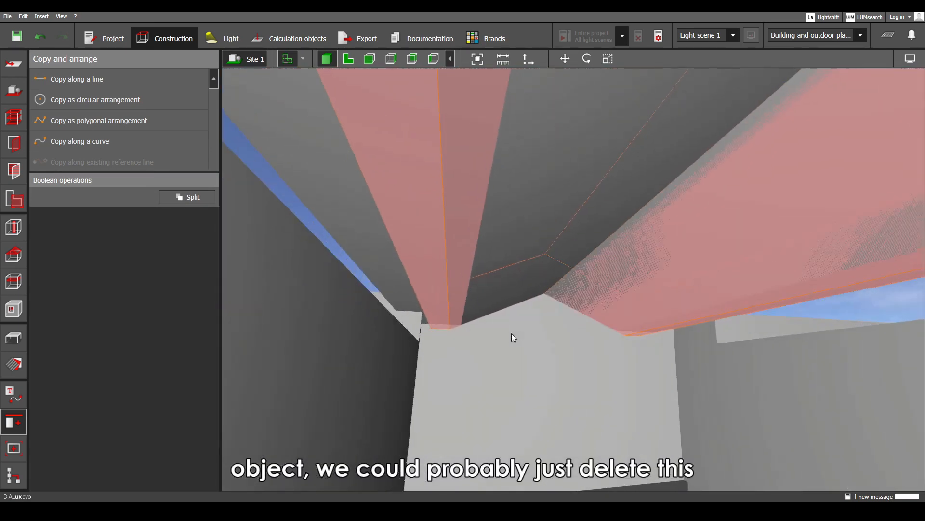
key(Delete)
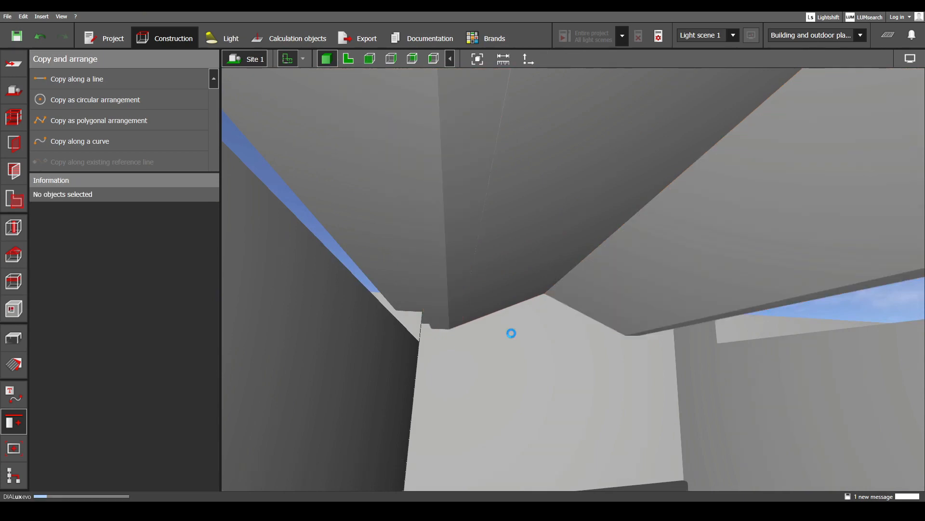
right_drag(492, 312, 420, 279)
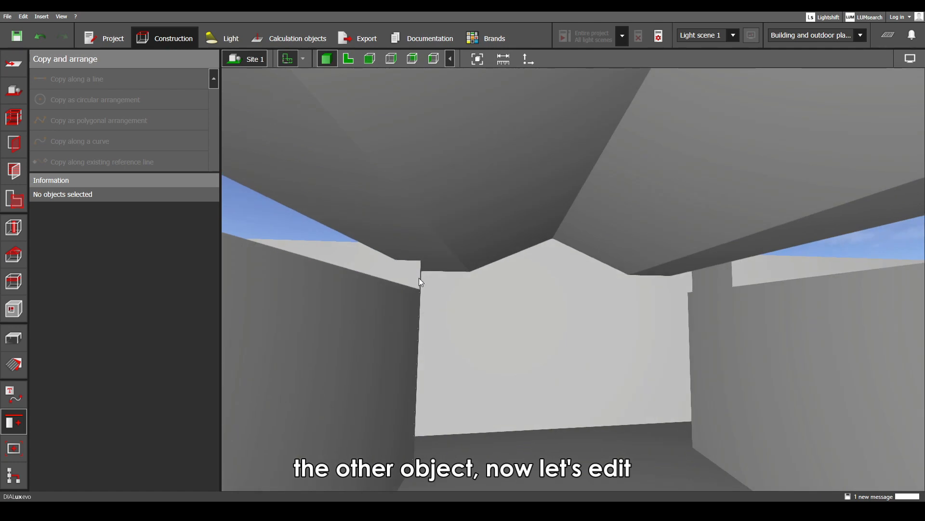
right_drag(340, 112, 566, 236)
click(843, 242)
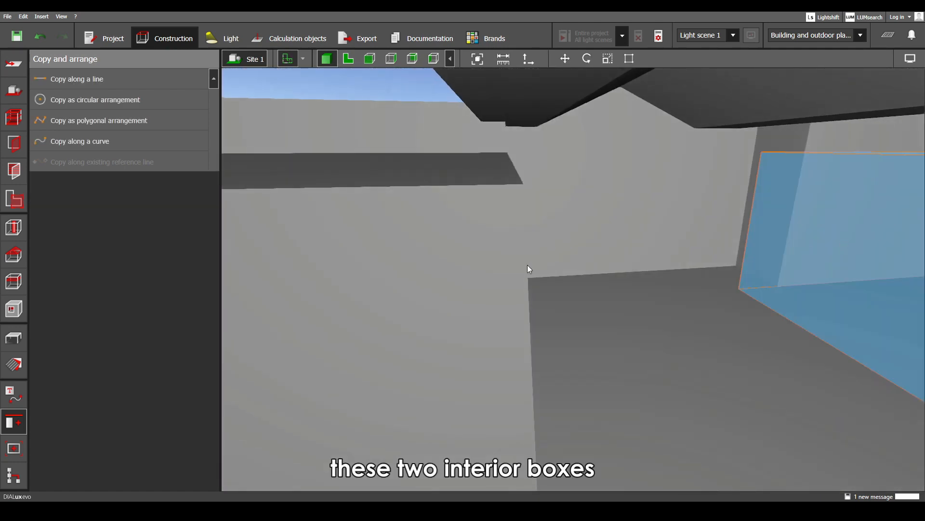
click(525, 265)
right_click(435, 245)
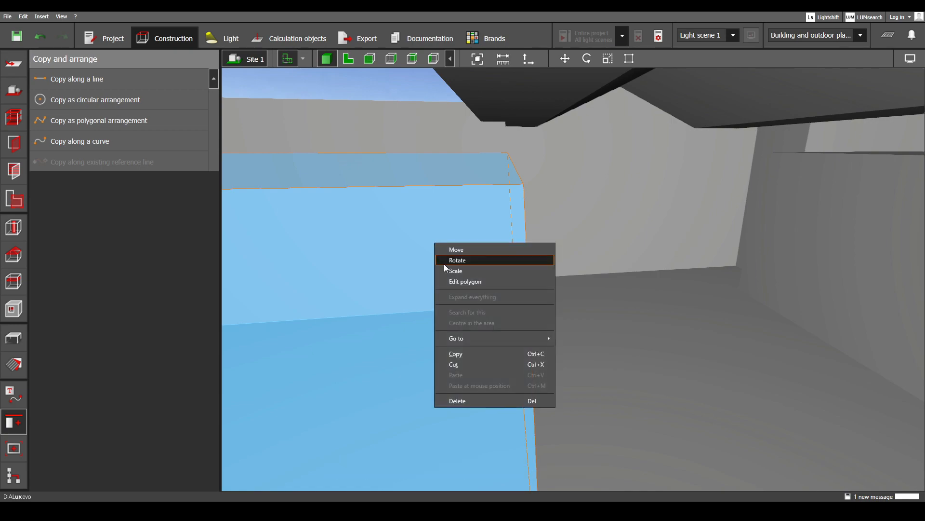
click(440, 258)
click(348, 58)
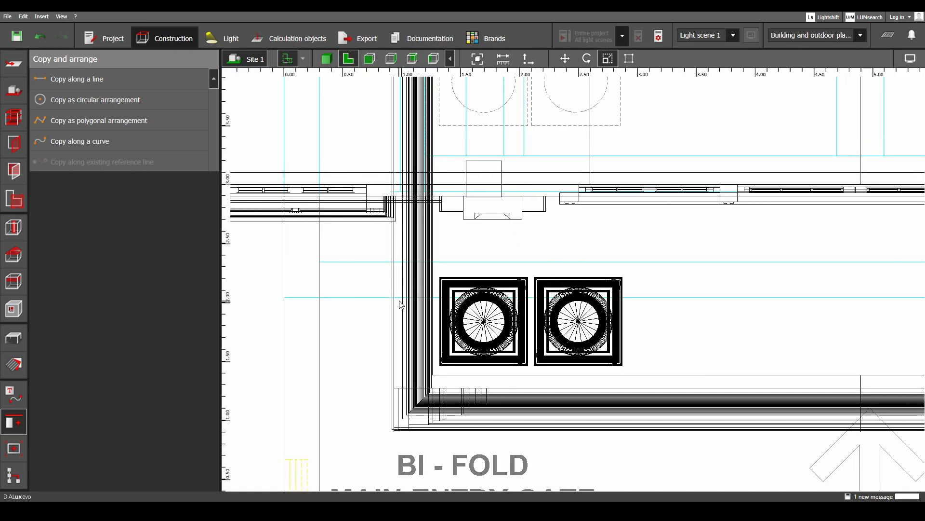
scroll(414, 230, down, 3)
middle_drag(414, 230, 440, 396)
key(Escape)
scroll(451, 357, down, 5)
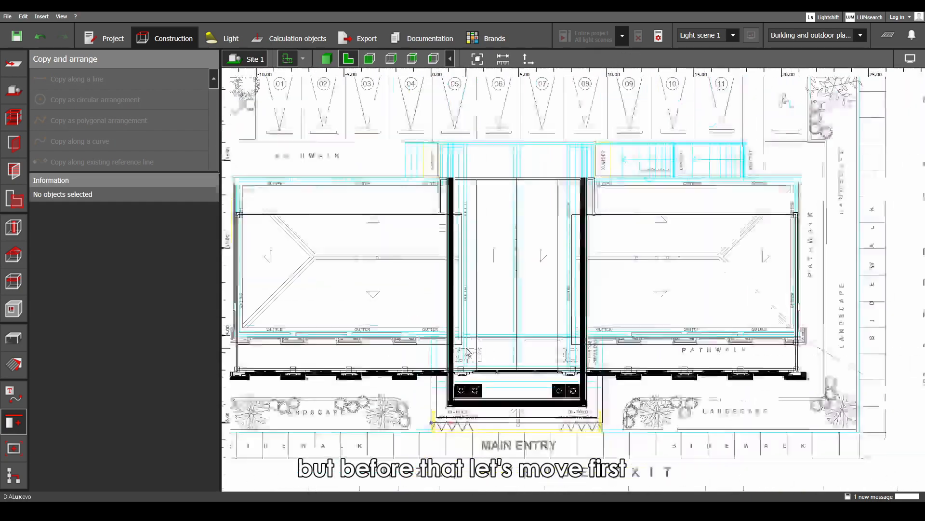
- Move the imported plan so the floor plan's lower-left entrance stair corner coincides with the site origin at the main entry
scroll(451, 351, up, 3)
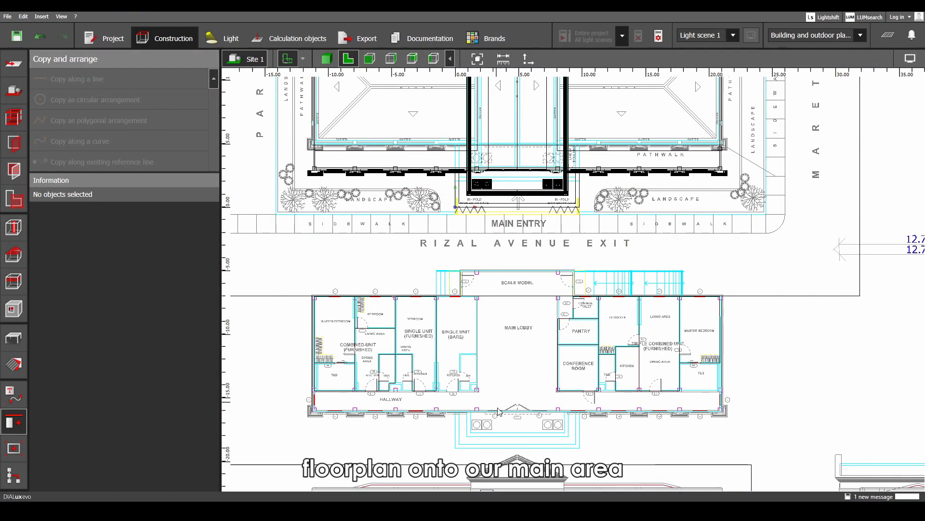
scroll(530, 340, down, 1)
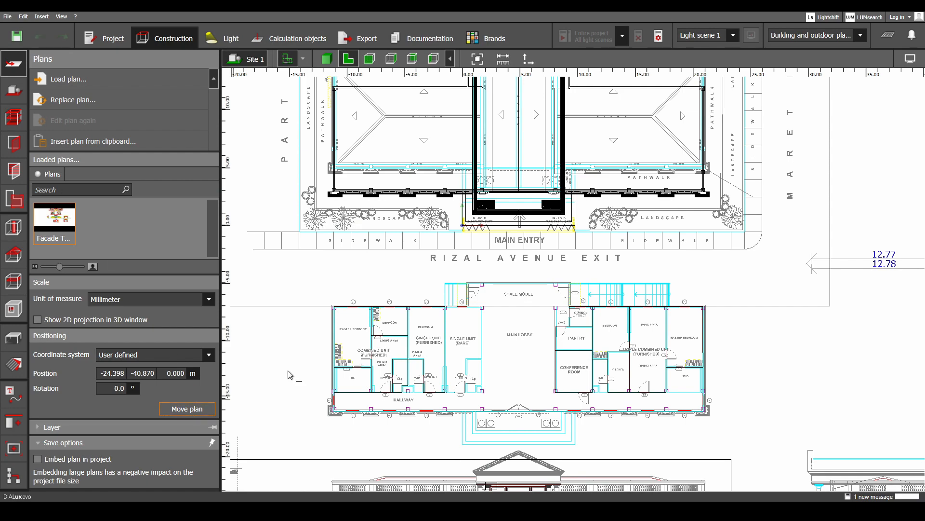
scroll(289, 375, up, 5)
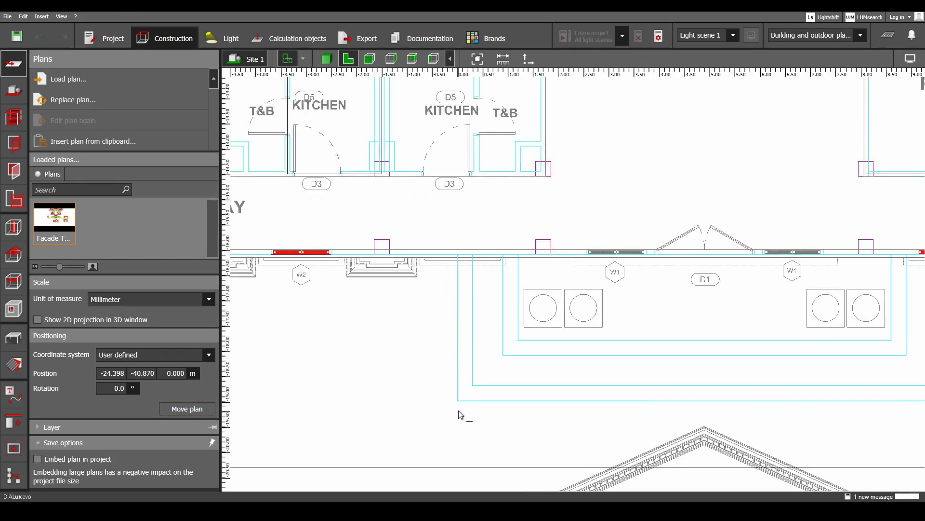
scroll(455, 405, up, 3)
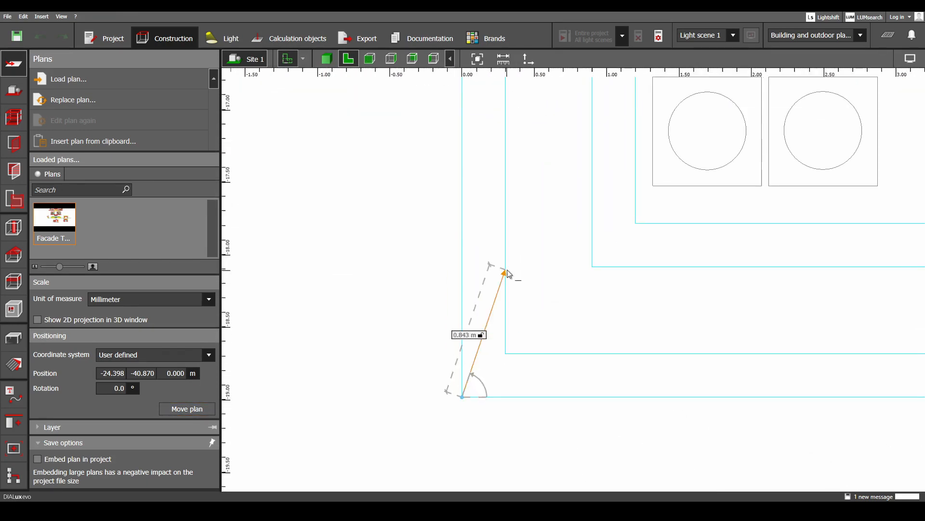
scroll(508, 274, down, 6)
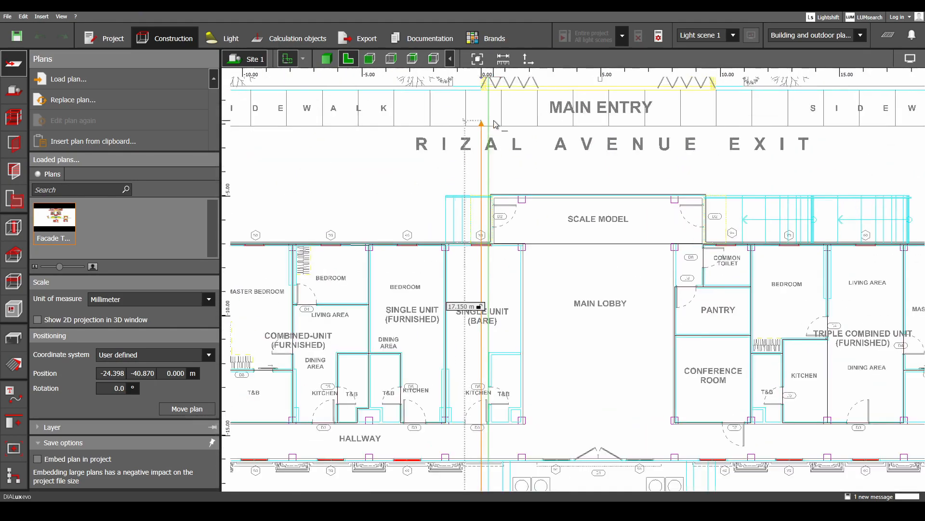
scroll(496, 125, up, 6)
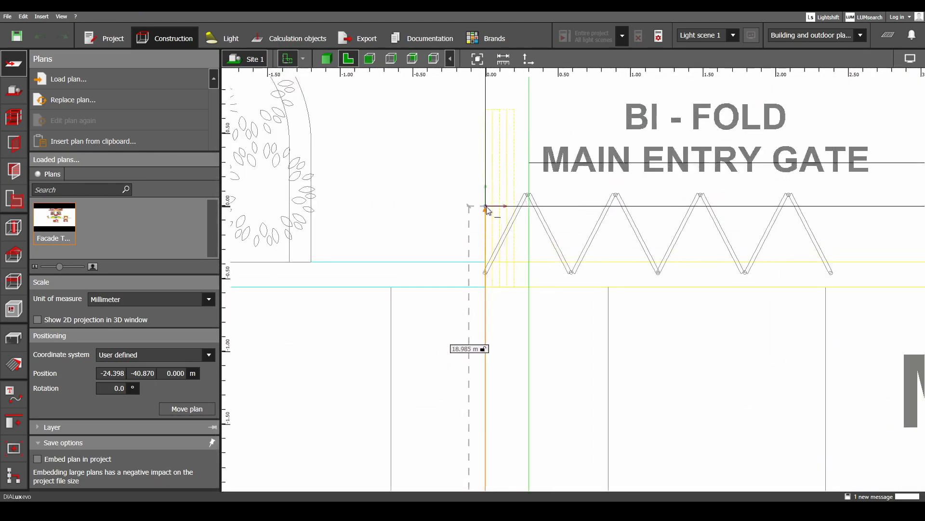
click(487, 210)
scroll(489, 212, down, 6)
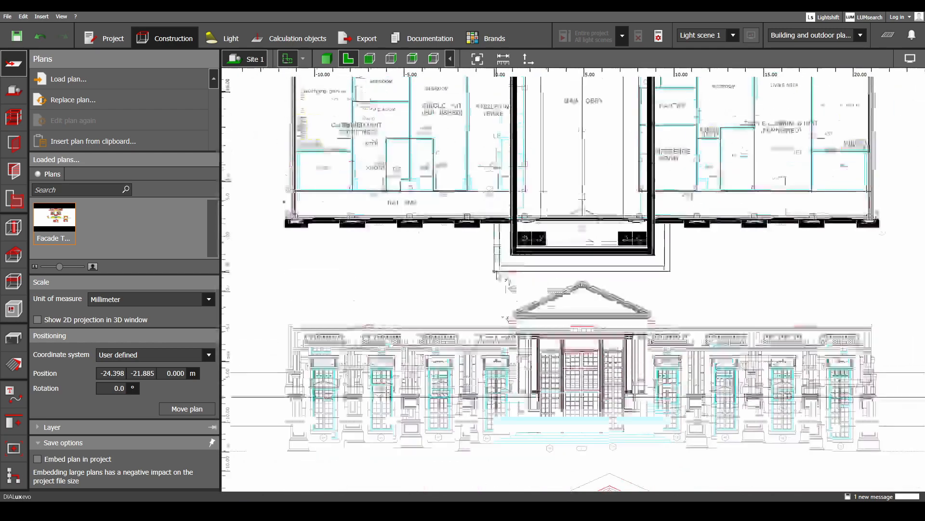
- Scale the interior volume over the single units so its lobby-side edge leaves room for the wall, making it 12.700 m long
scroll(548, 250, up, 6)
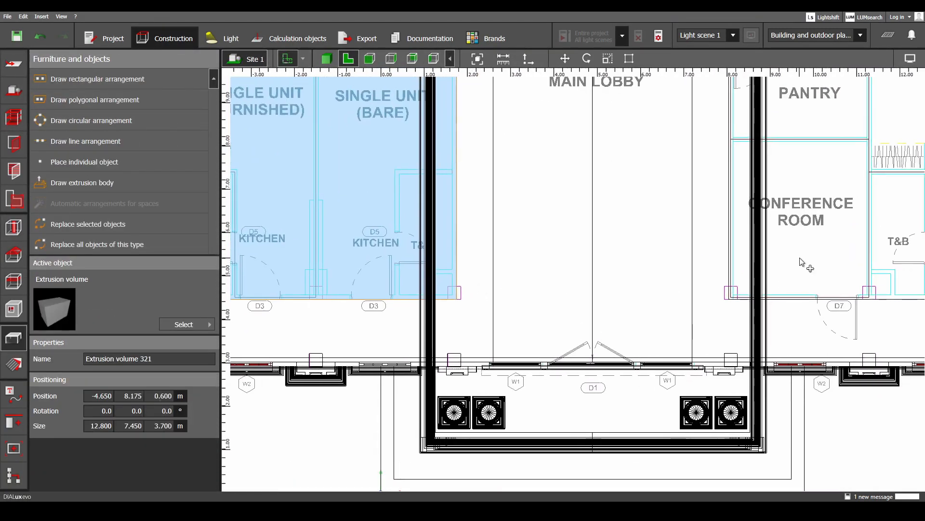
scroll(608, 288, up, 3)
click(338, 238)
right_click(322, 231)
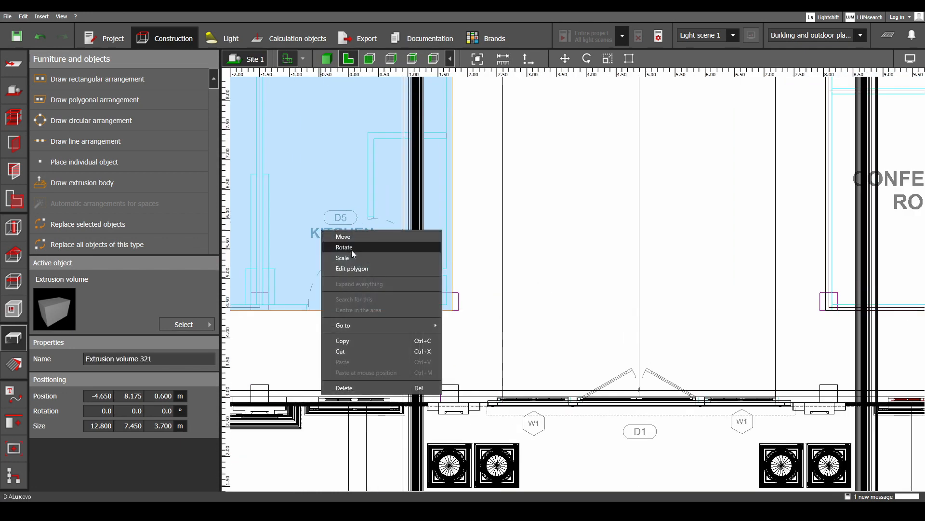
click(356, 259)
scroll(455, 259, up, 4)
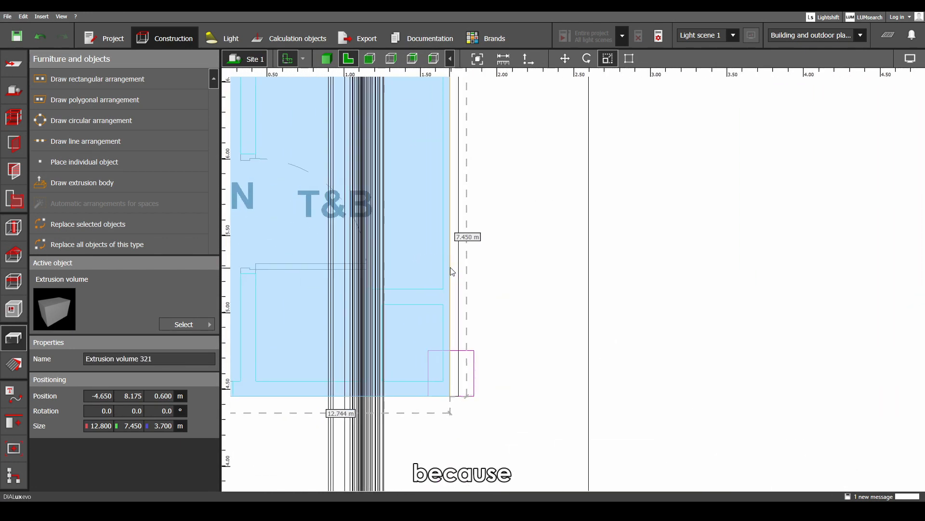
scroll(448, 274, down, 5)
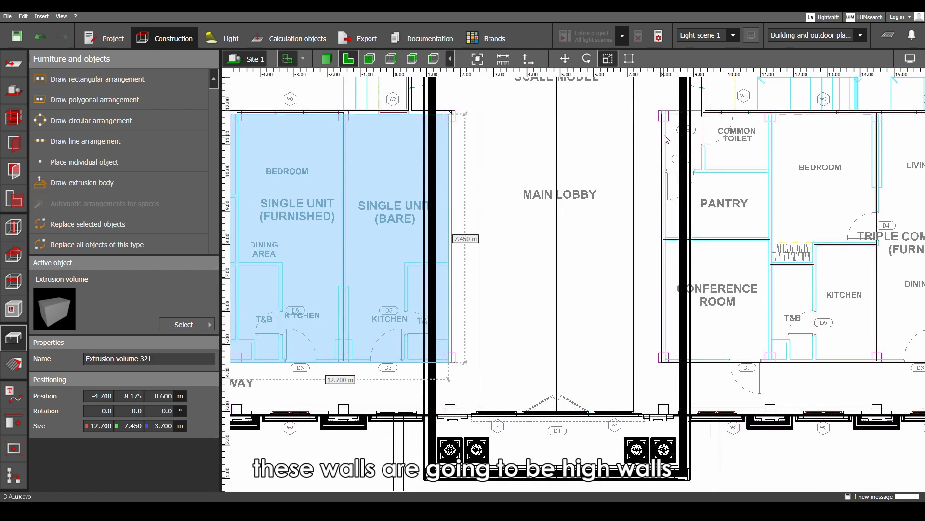
- Scale the interior volume over the pantry, conference room and triple unit from its lobby side to a length of 12.700 m
middle_drag(706, 206, 502, 206)
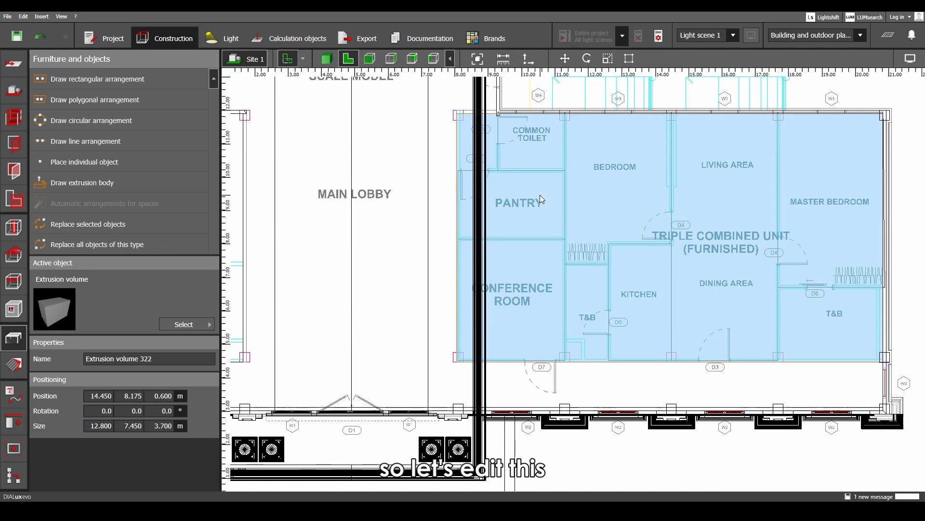
right_click(540, 195)
click(574, 230)
scroll(456, 278, up, 4)
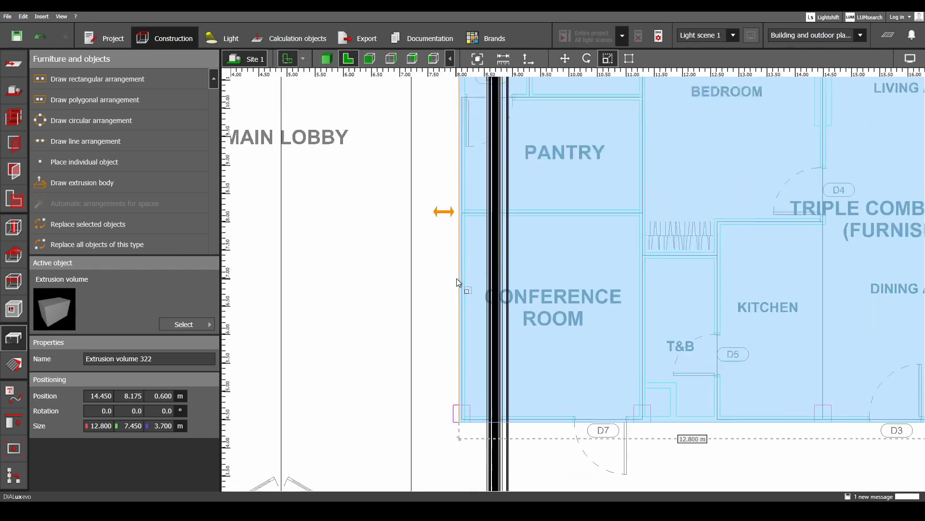
scroll(456, 278, up, 4)
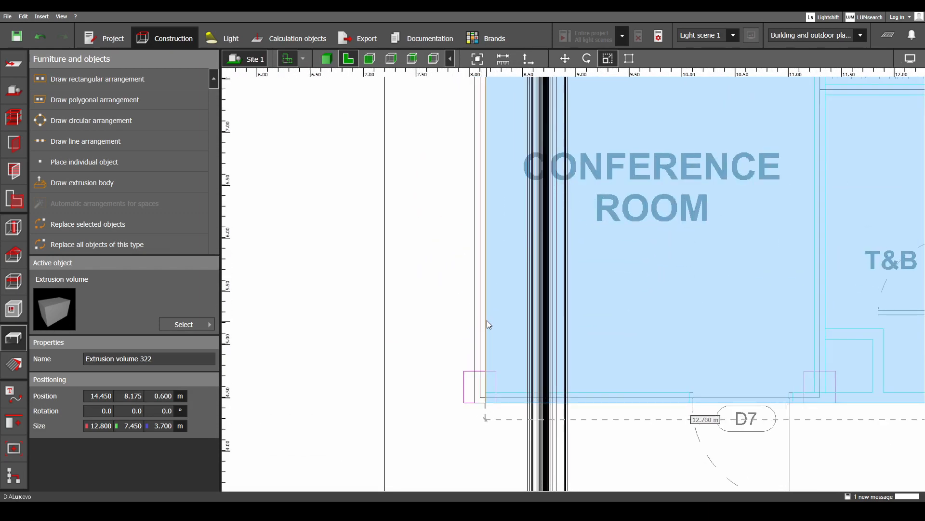
click(487, 324)
scroll(511, 313, down, 8)
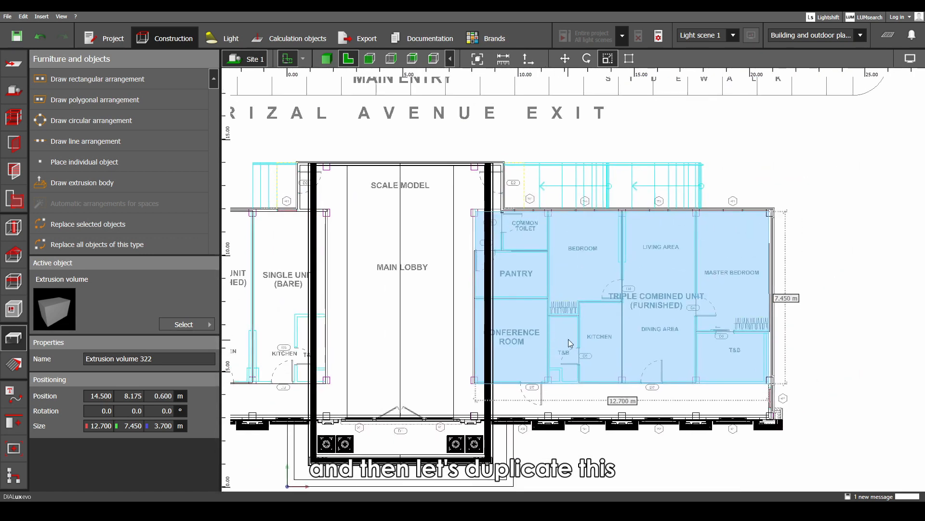
- Duplicate the conference room side volume and resize the copy to a 0.100 m thick wall along the lobby edge
key(ctrl+c)
key(ctrl+v)
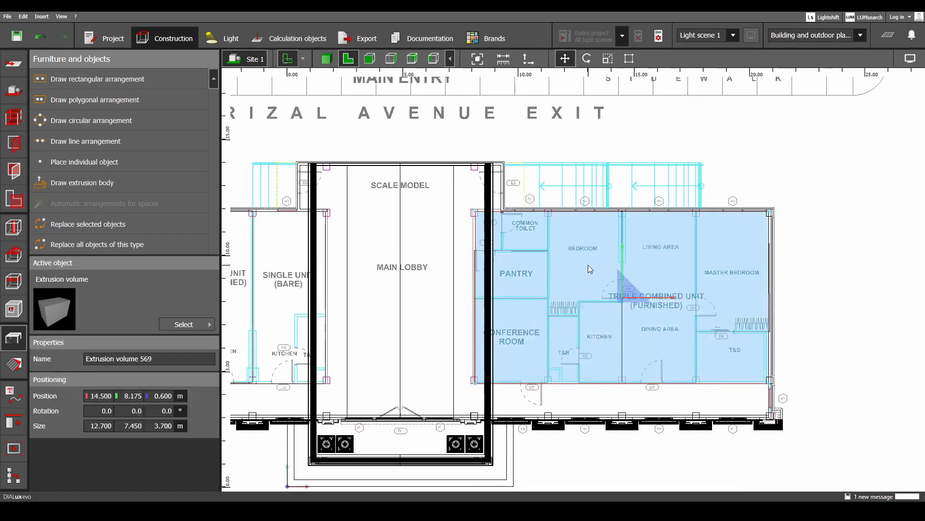
right_click(588, 264)
click(610, 294)
scroll(508, 256, up, 2)
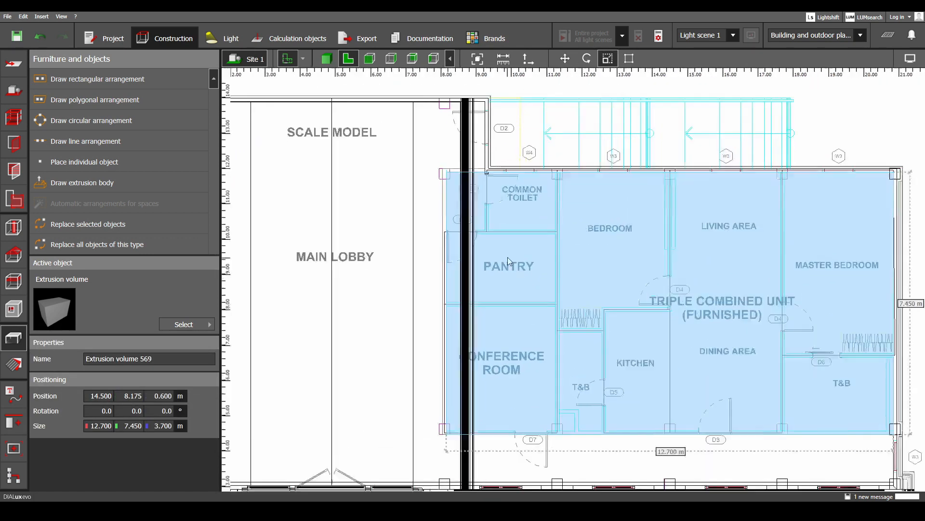
scroll(508, 257, up, 2)
drag(424, 211, 419, 211)
scroll(458, 230, down, 4)
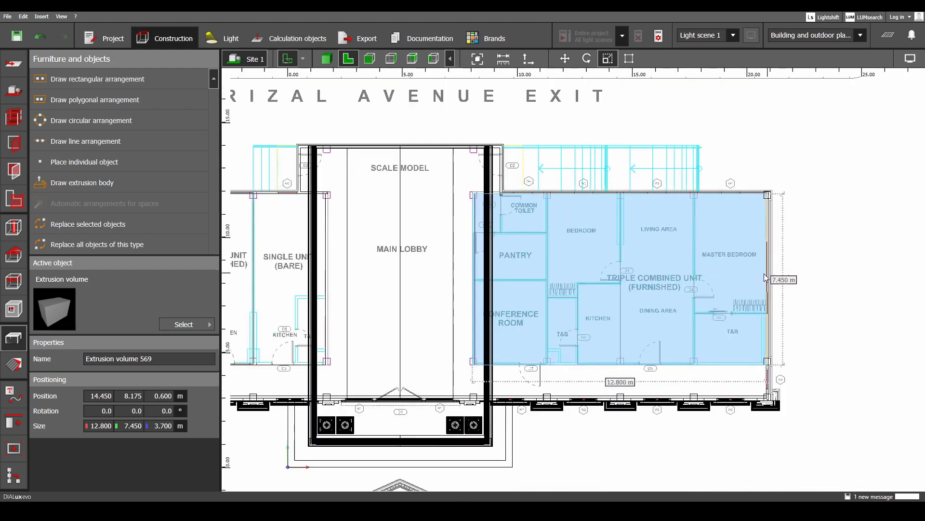
drag(768, 276, 474, 276)
- Extend the thin lobby wall to the outer edge of the column beside the common toilet, making it 7.557 m long
scroll(476, 197, up, 4)
scroll(475, 189, up, 5)
drag(471, 177, 471, 159)
scroll(472, 160, up, 2)
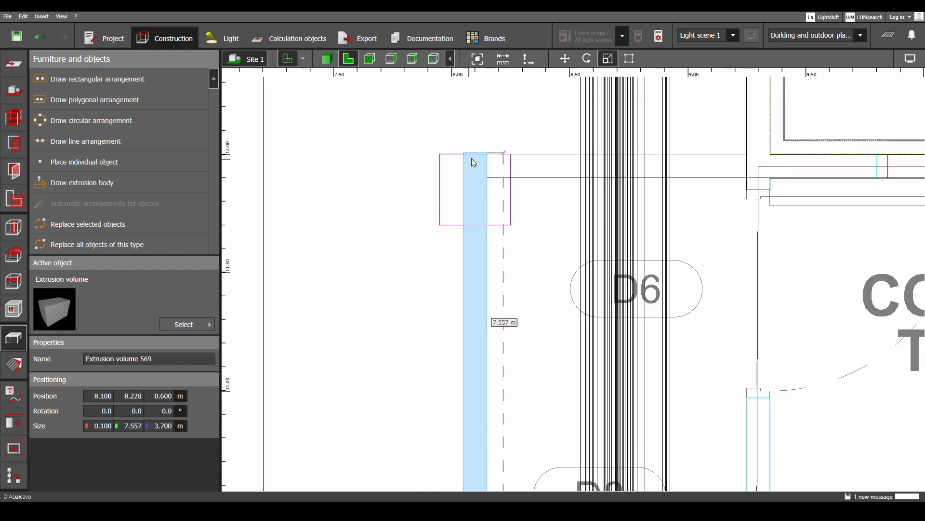
scroll(494, 194, down, 9)
scroll(504, 354, up, 2)
scroll(503, 353, up, 3)
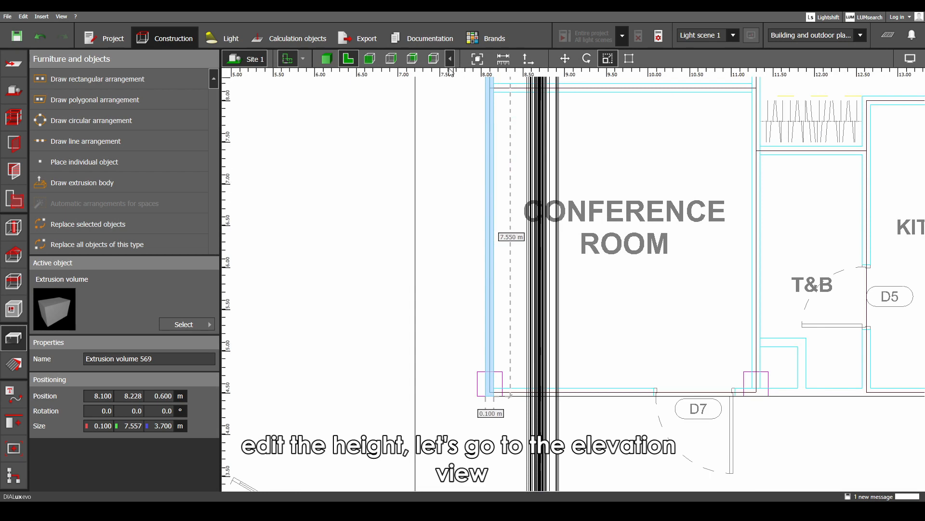
- Raise the thin lobby wall's top into the roof zone in side elevation, giving it a height of 5.267 m
click(434, 58)
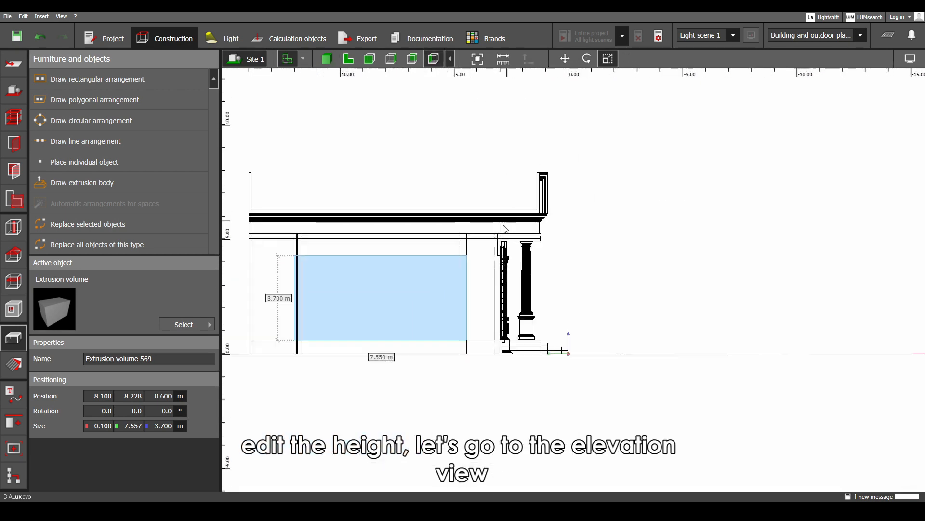
scroll(624, 253, up, 3)
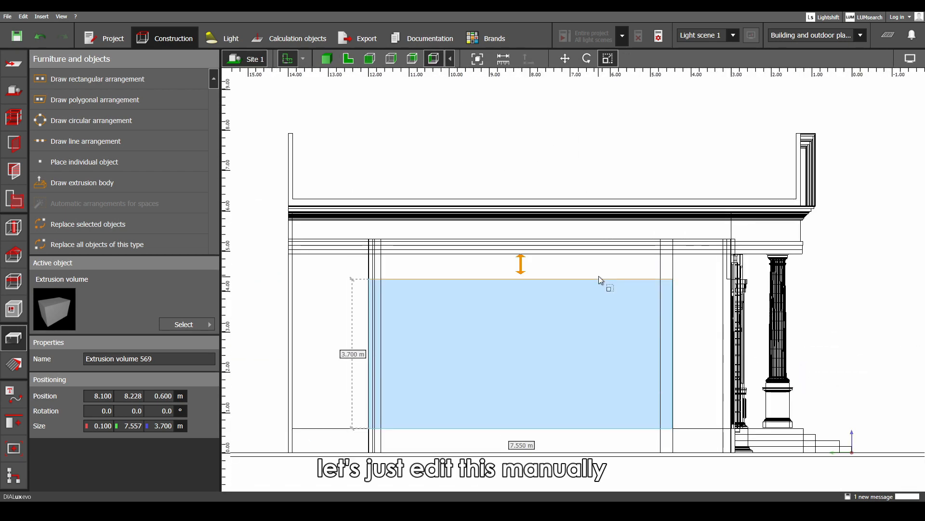
drag(603, 248, 611, 221)
- Examine the heightened lobby wall in 3D from outside and inside, checking how it meets the entablature and roof
click(326, 59)
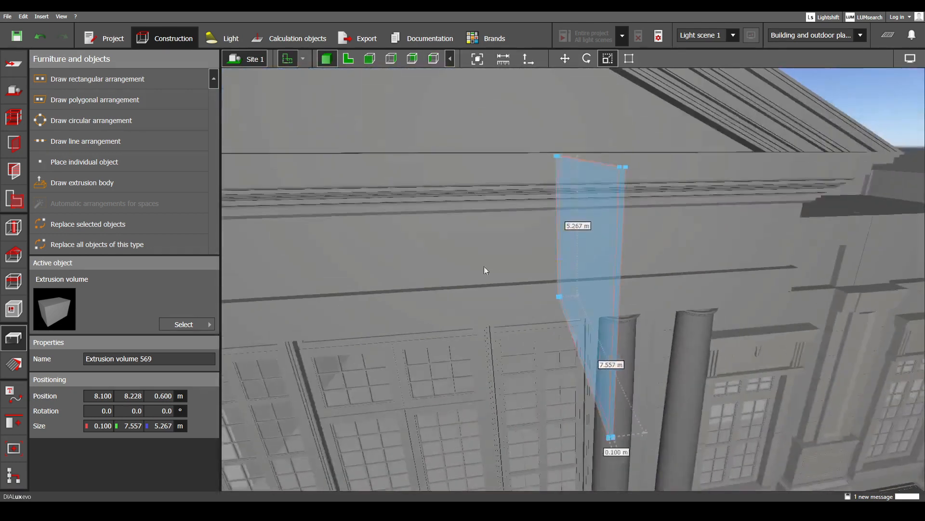
right_drag(484, 267, 659, 236)
scroll(657, 235, up, 3)
middle_drag(640, 232, 687, 319)
right_drag(687, 319, 667, 325)
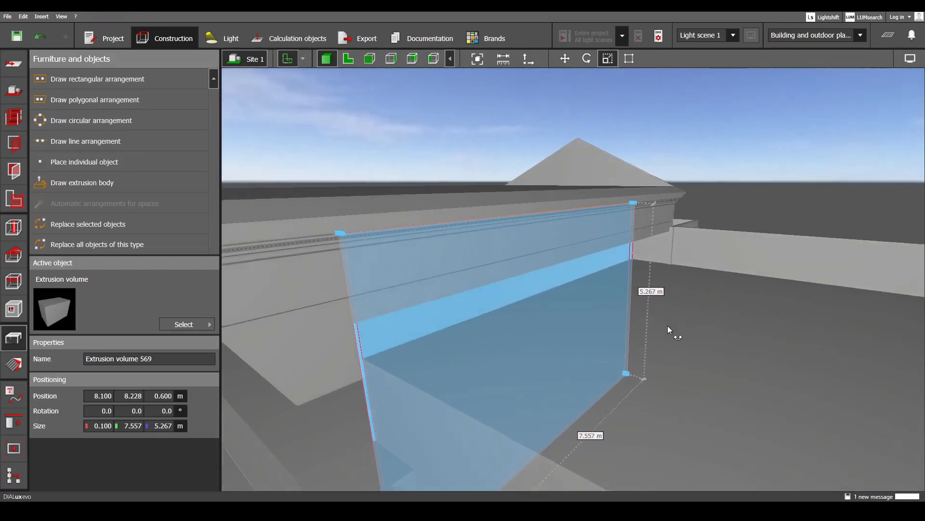
key(Delete)
middle_drag(718, 342, 746, 302)
right_drag(746, 302, 715, 297)
middle_drag(716, 297, 739, 255)
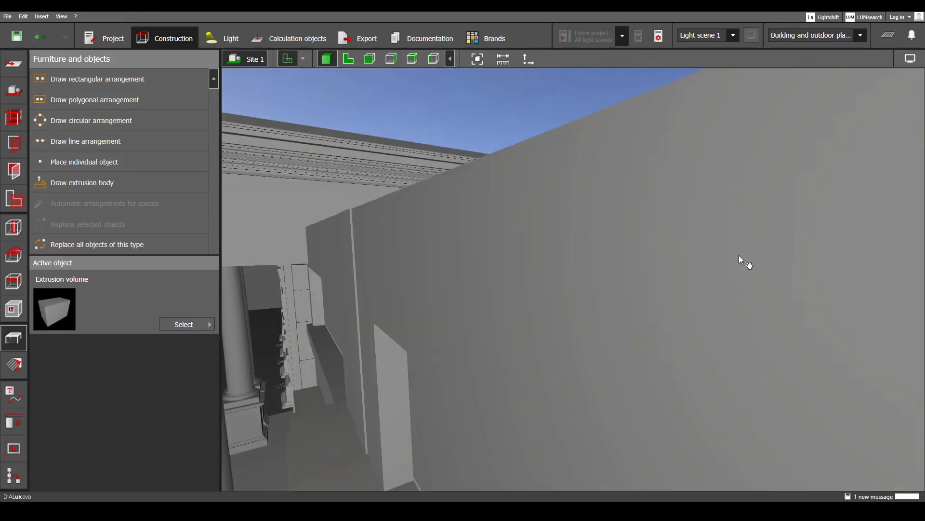
right_drag(739, 255, 774, 332)
scroll(460, 243, up, 3)
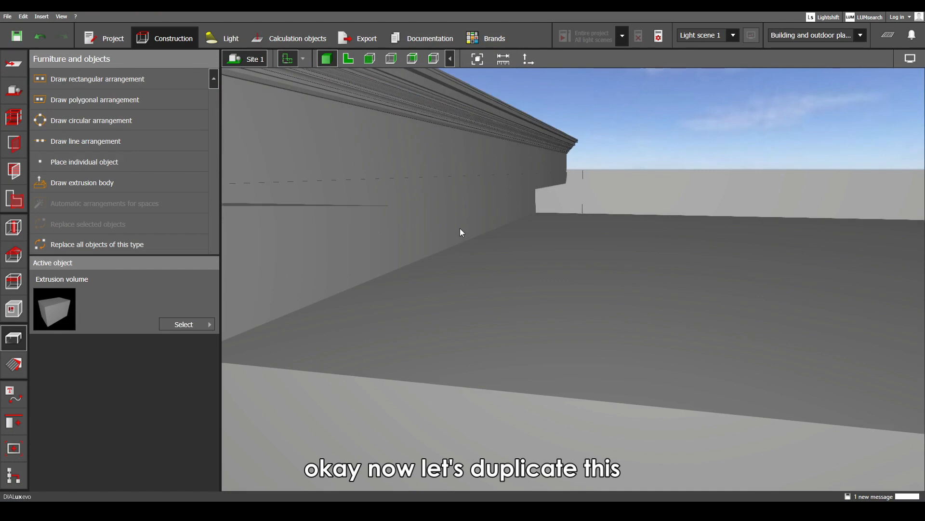
- Duplicate the high lobby wall and move the copy straight across the main lobby to the single-unit side
click(461, 232)
click(348, 58)
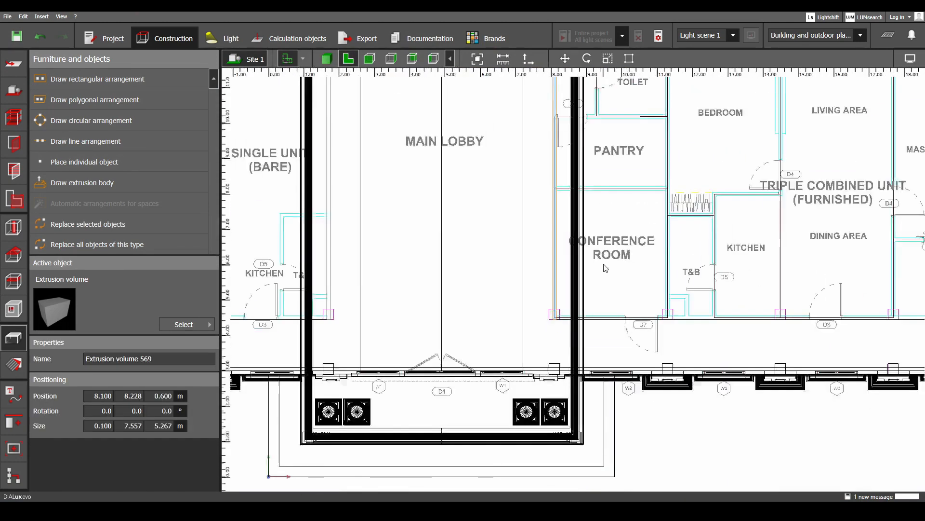
scroll(606, 268, down, 3)
middle_drag(711, 287, 728, 293)
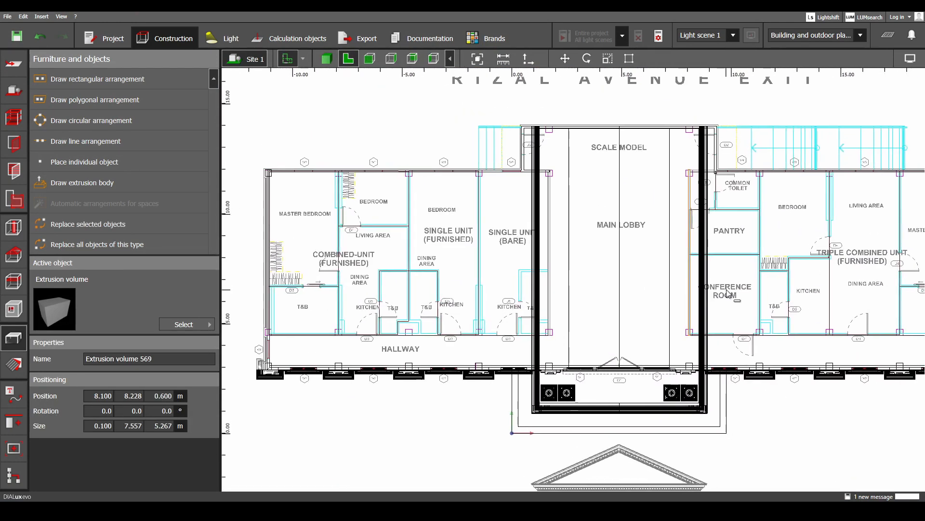
key(ctrl+v)
scroll(721, 268, up, 3)
drag(725, 245, 513, 246)
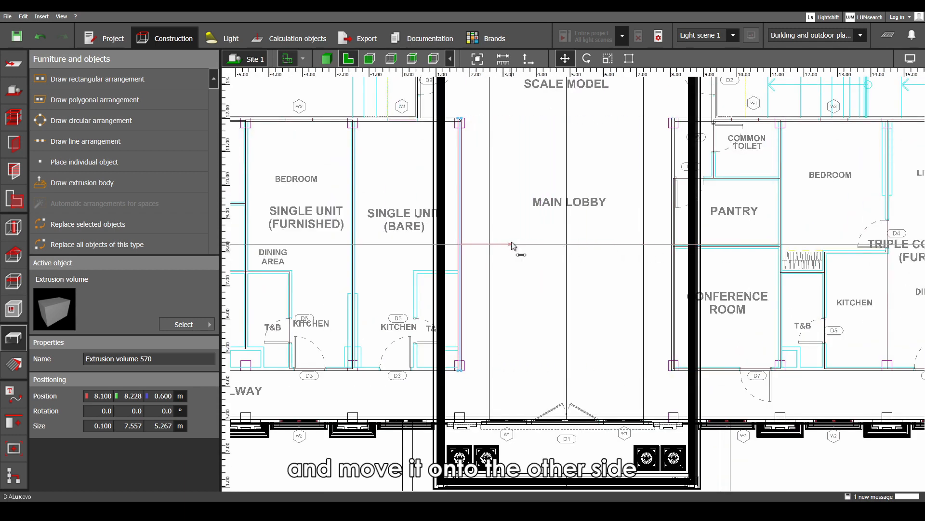
- Draw an extrusion body covering the hallway beside the single and combined units, about 12.8 m long and 1.35 m wide
scroll(576, 311, down, 2)
middle_drag(577, 317, 600, 320)
middle_drag(431, 329, 487, 297)
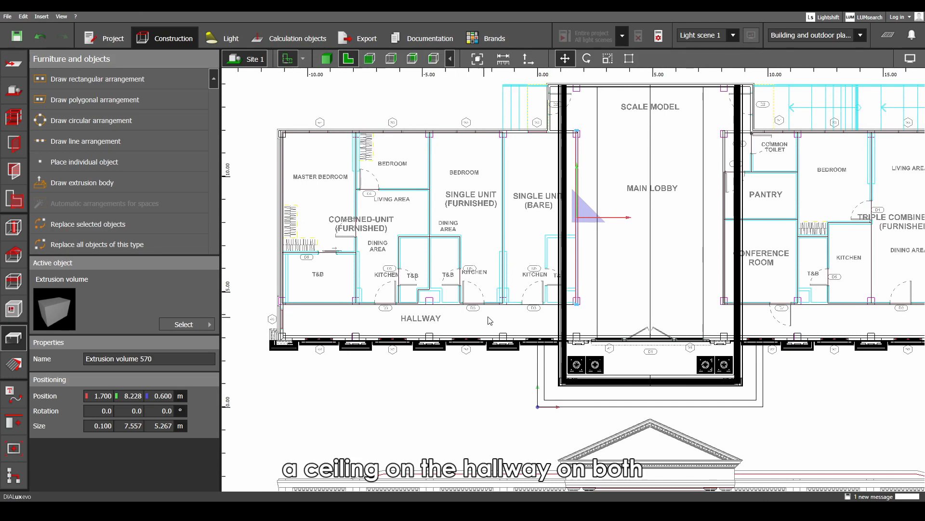
middle_drag(773, 331, 860, 314)
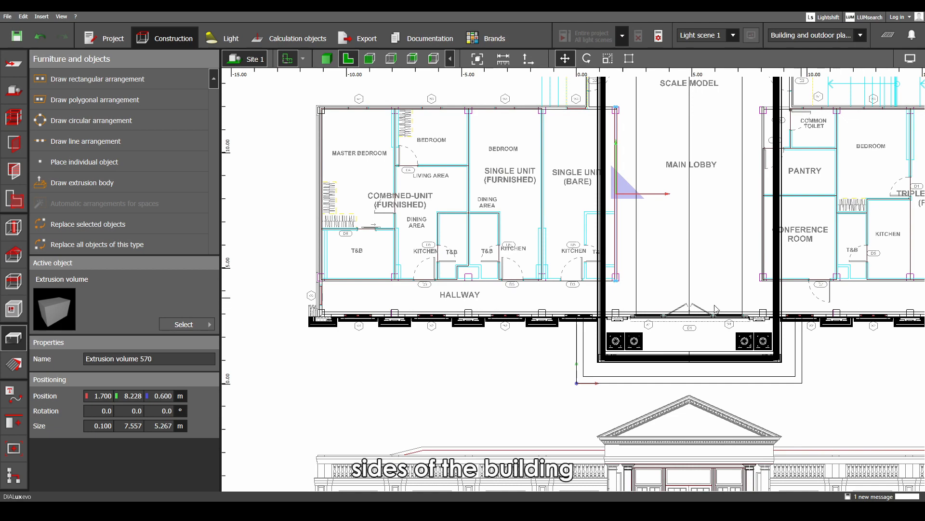
scroll(294, 294, up, 5)
click(82, 182)
scroll(357, 249, up, 5)
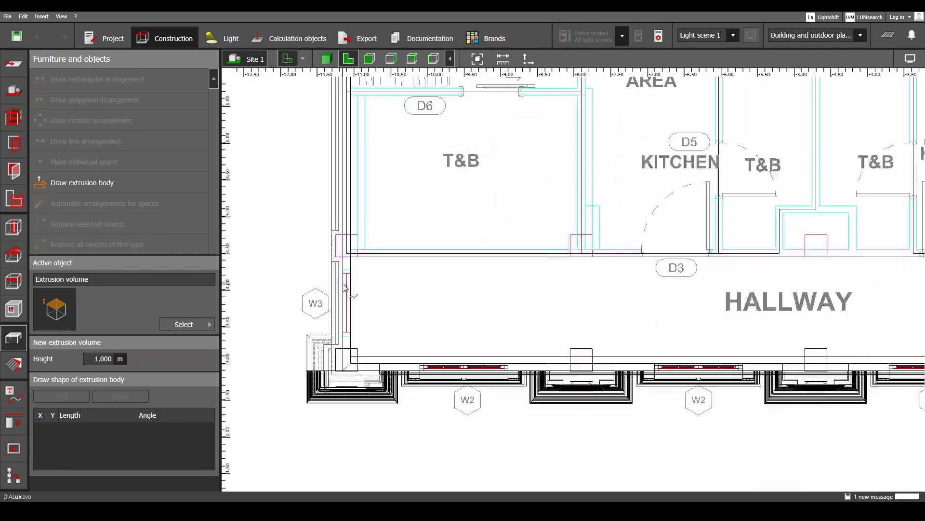
click(354, 245)
scroll(427, 315, down, 6)
scroll(735, 301, up, 5)
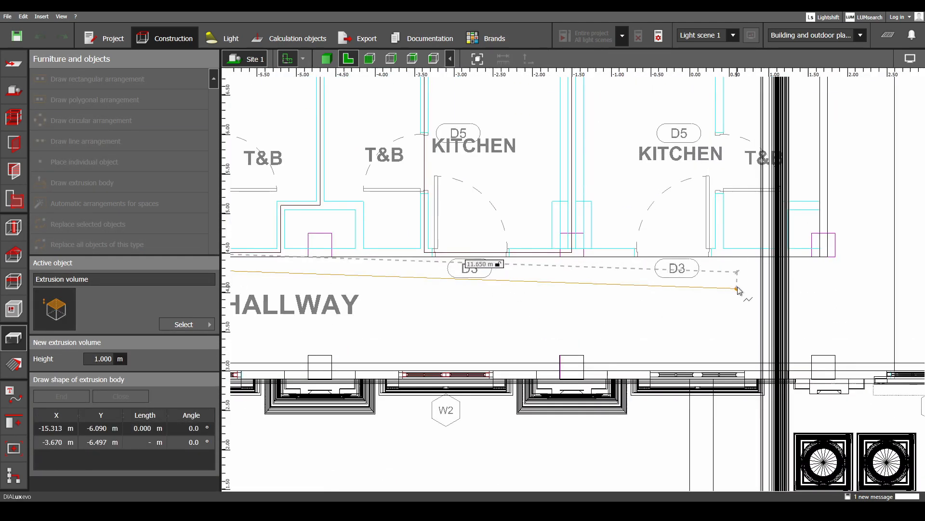
click(827, 258)
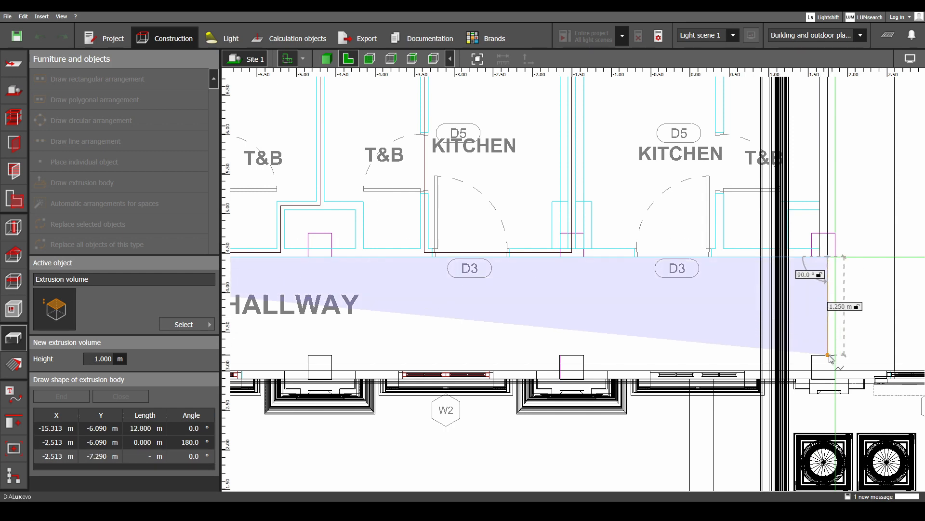
click(829, 364)
scroll(540, 364, down, 5)
scroll(347, 364, up, 5)
scroll(546, 347, up, 2)
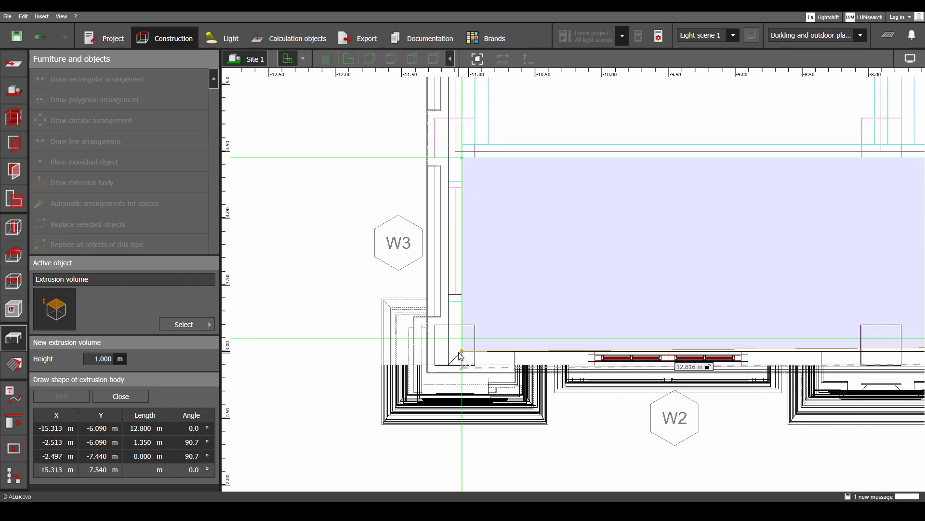
click(461, 338)
right_click(462, 340)
click(466, 345)
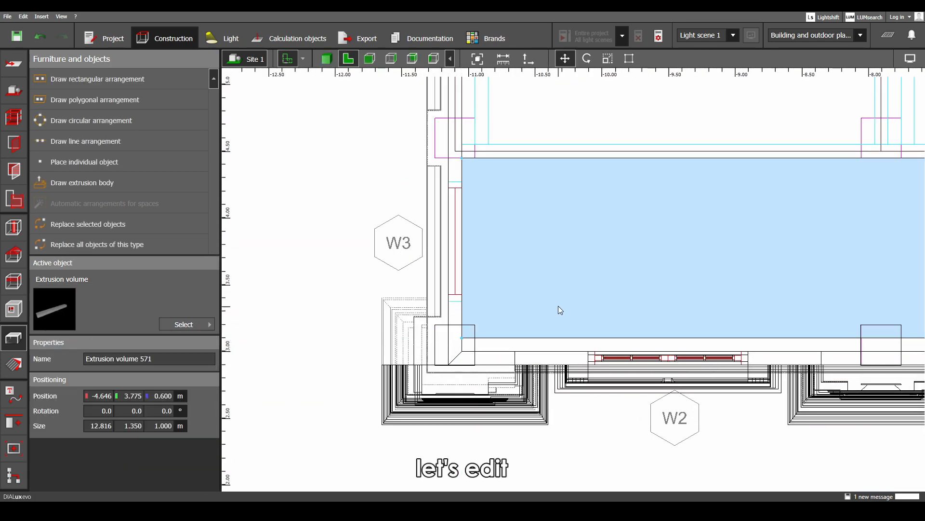
- Measure the vertical distance from the zero grade line to the hallway ceiling in the section drawing
scroll(568, 300, down, 10)
middle_drag(525, 266, 470, 232)
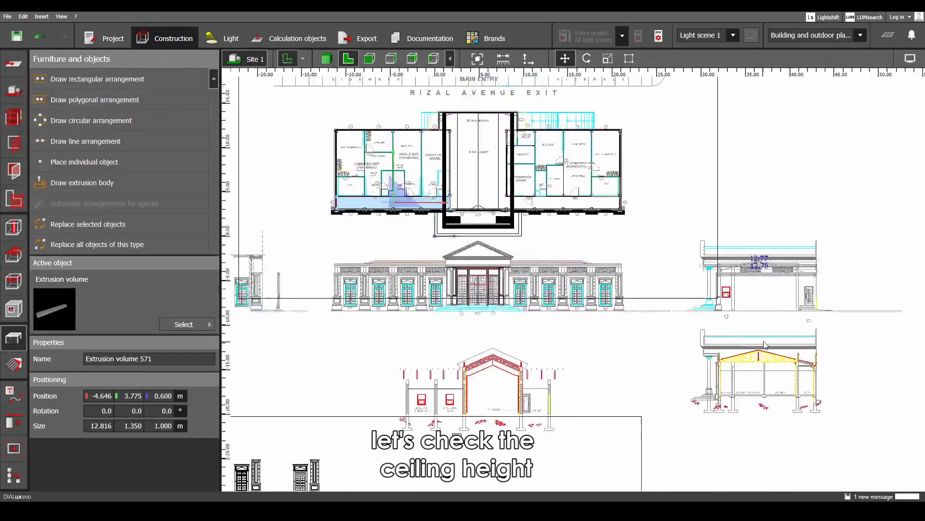
scroll(762, 344, up, 5)
middle_drag(762, 344, 693, 287)
scroll(657, 319, up, 4)
scroll(657, 319, up, 4)
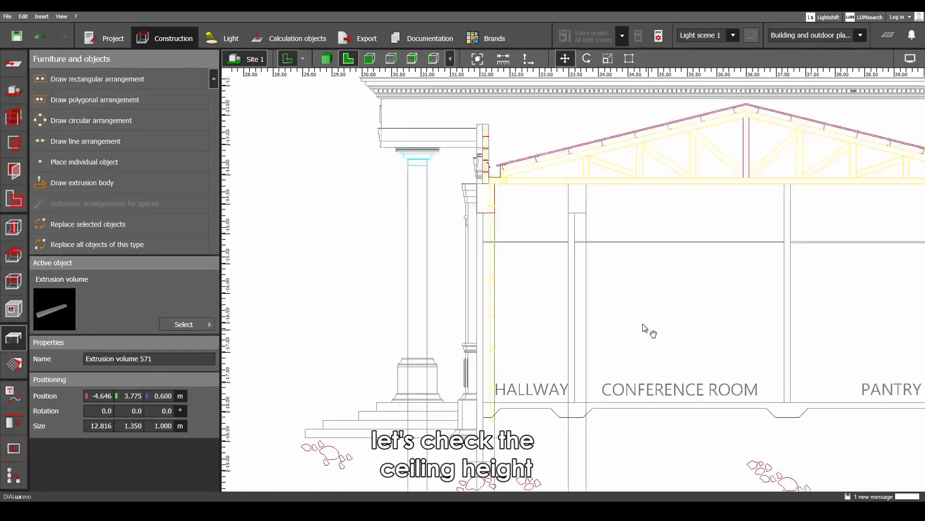
click(512, 59)
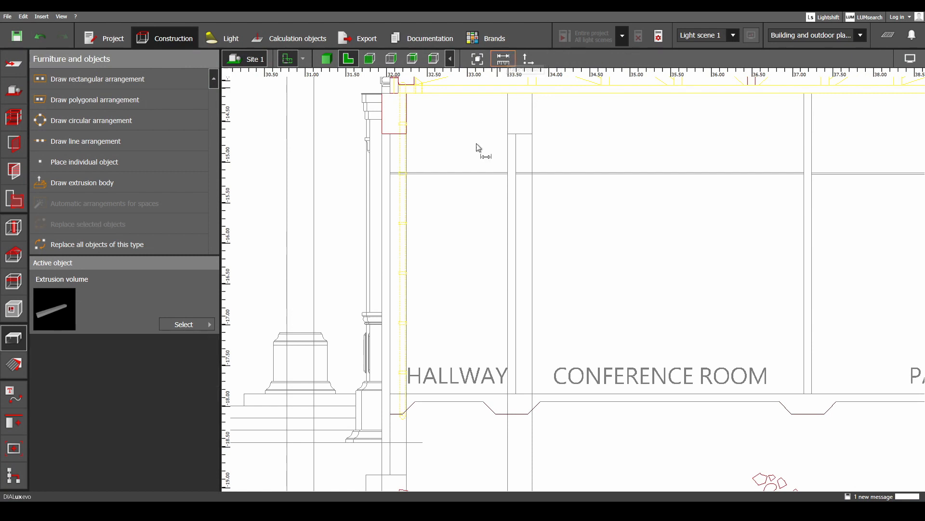
middle_drag(438, 383, 511, 366)
click(497, 426)
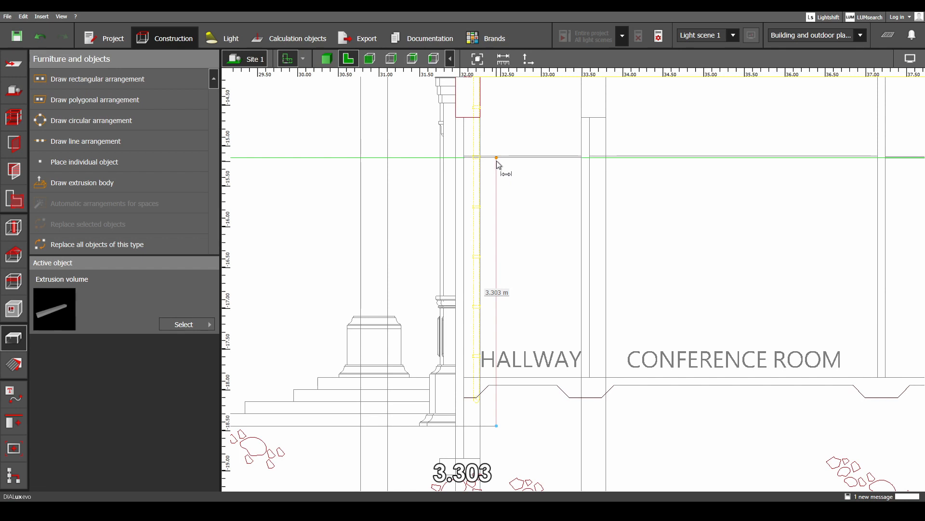
middle_drag(496, 161, 504, 200)
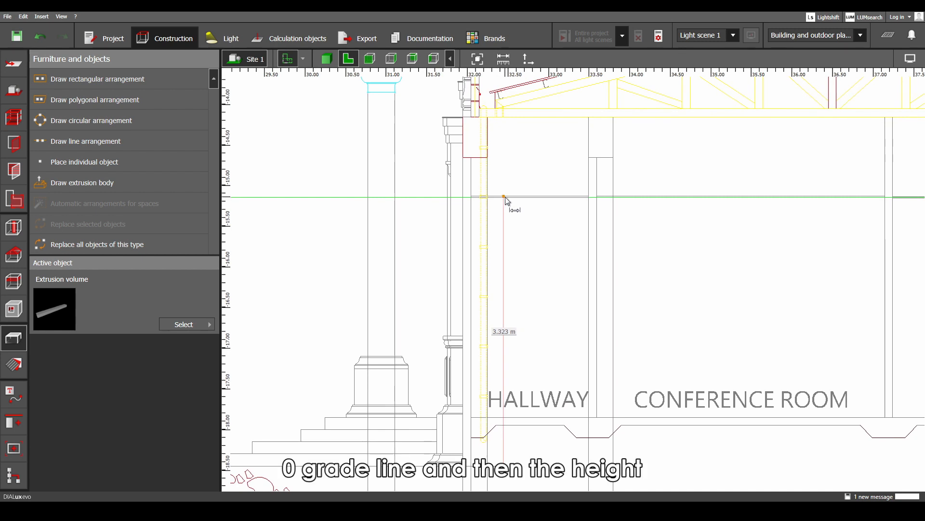
- Measure the vertical distance from the hallway ceiling line to the underside of the roof structure in the section
scroll(515, 199, up, 2)
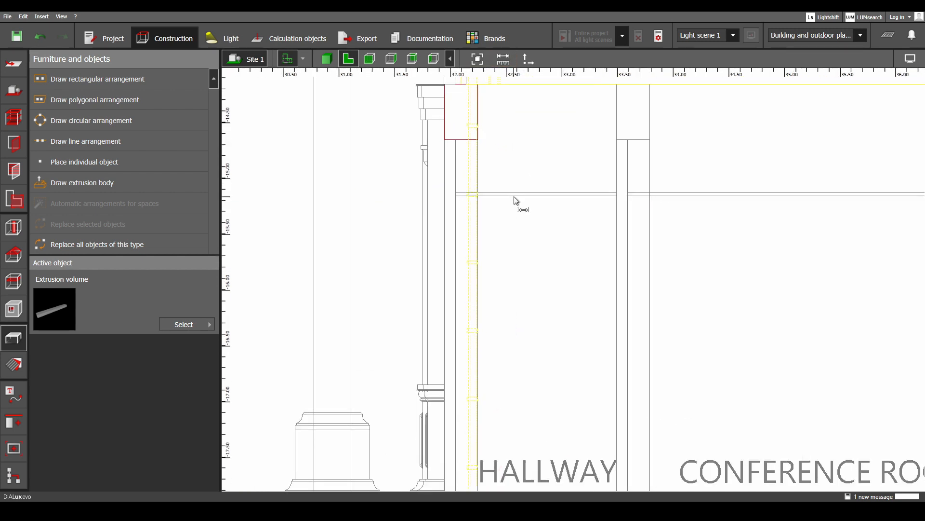
middle_drag(527, 182, 531, 255)
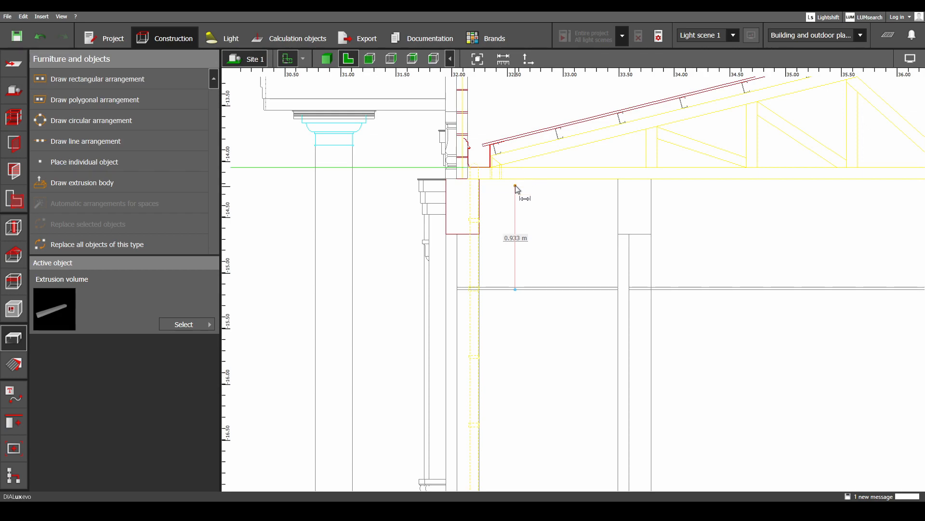
scroll(568, 229, down, 10)
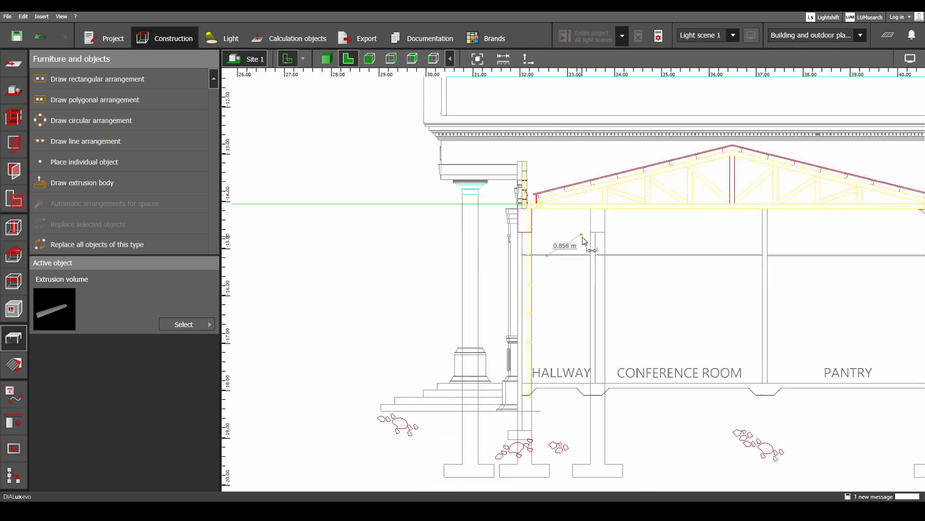
key(Escape)
- Set the hallway extrusion volume's Z position to 3.303 m and its height to 0.997 m
middle_drag(397, 130, 396, 298)
scroll(548, 277, up, 3)
click(548, 260)
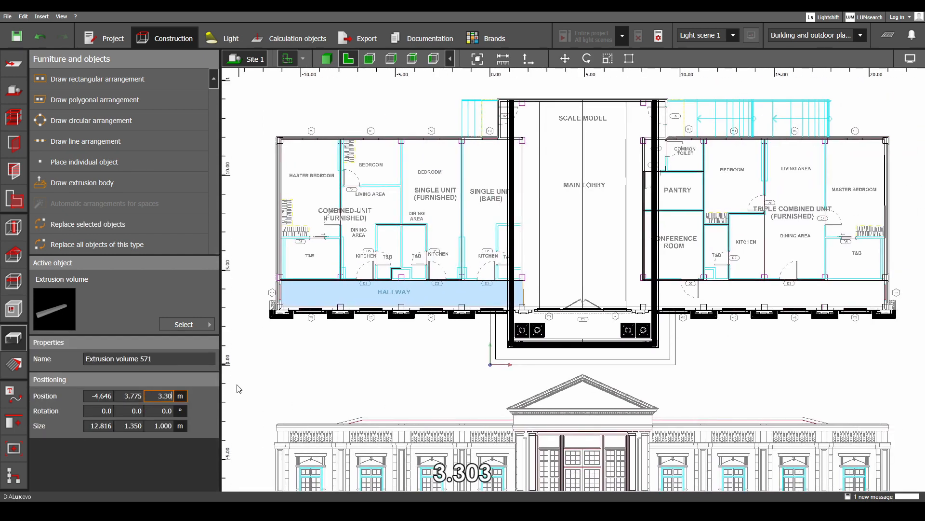
key(Return)
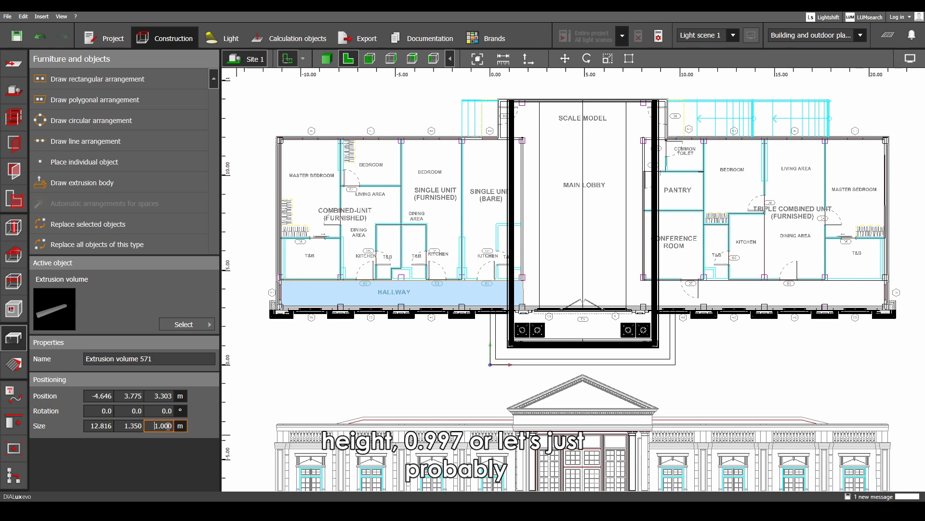
text(.997)
key(Return)
- Check the hallway volume's height against the surrounding walls and roof in the side view and the 3D view
scroll(414, 286, up, 2)
right_click(422, 287)
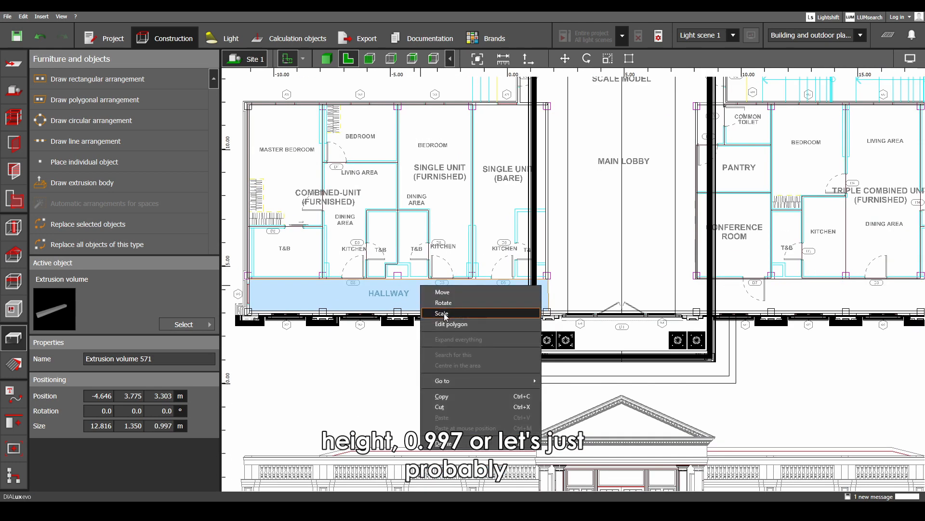
click(445, 314)
click(434, 58)
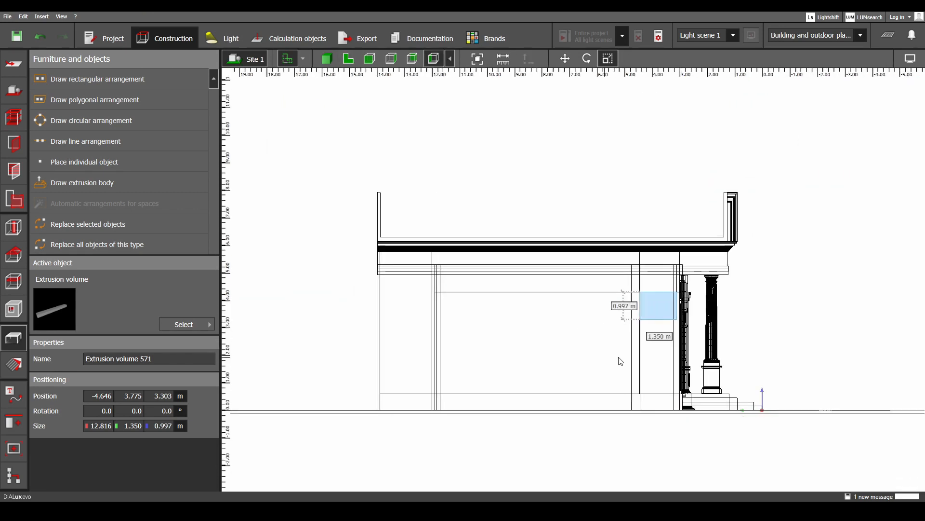
scroll(661, 308, up, 4)
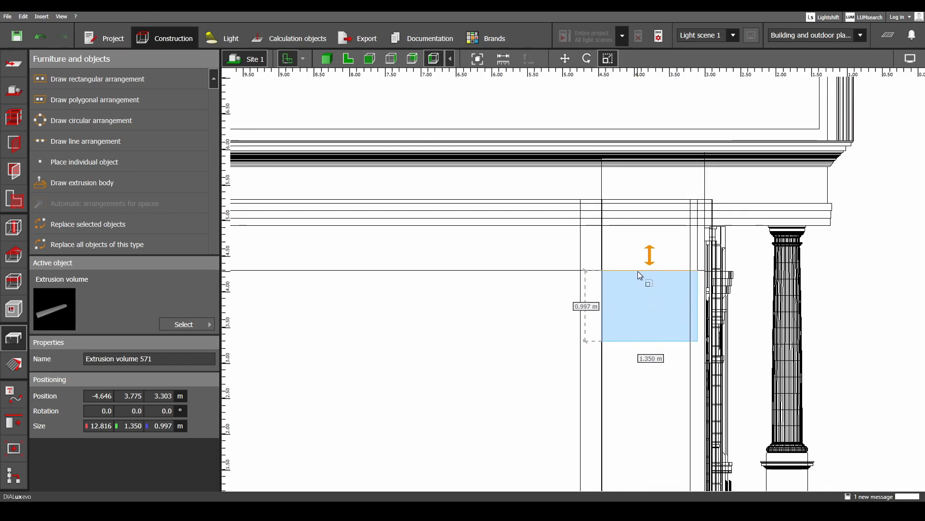
click(327, 58)
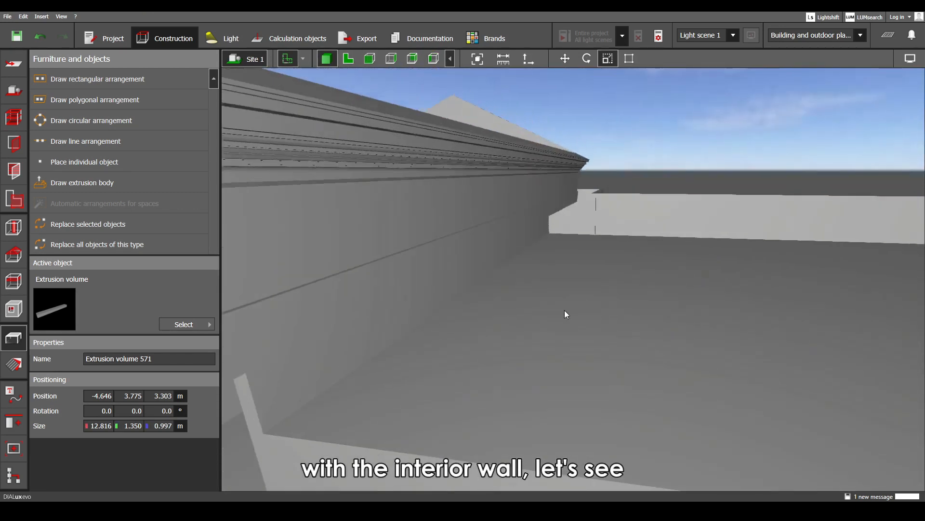
scroll(565, 310, down, 5)
middle_drag(672, 277, 763, 244)
right_drag(762, 244, 573, 328)
right_drag(707, 298, 608, 219)
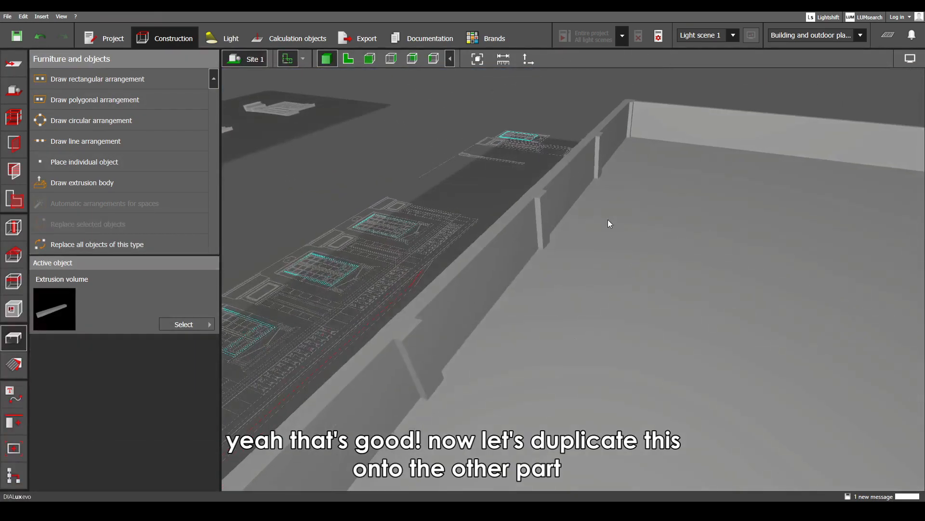
- Edit the hallway volume's polygon in plan, squaring its front corner at the main lobby for a 12.8 m by 1.35 m outline
click(348, 59)
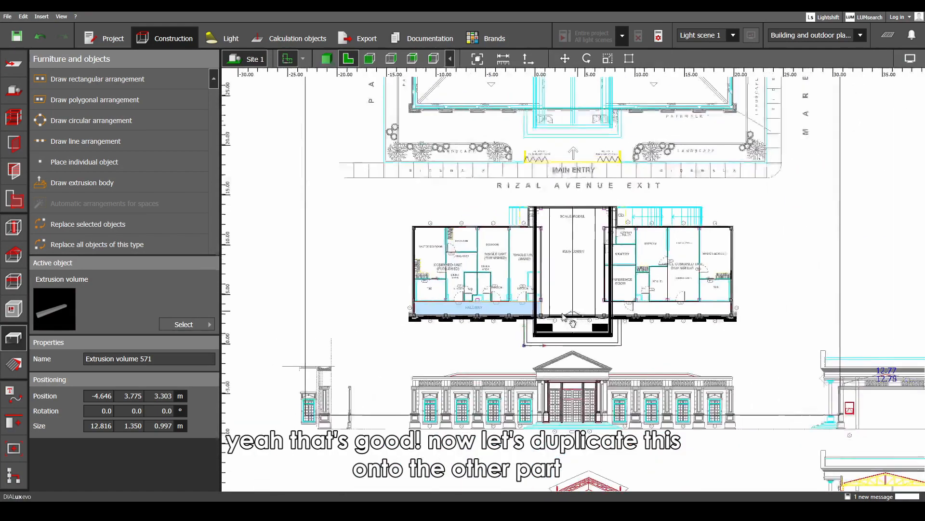
scroll(554, 318, up, 10)
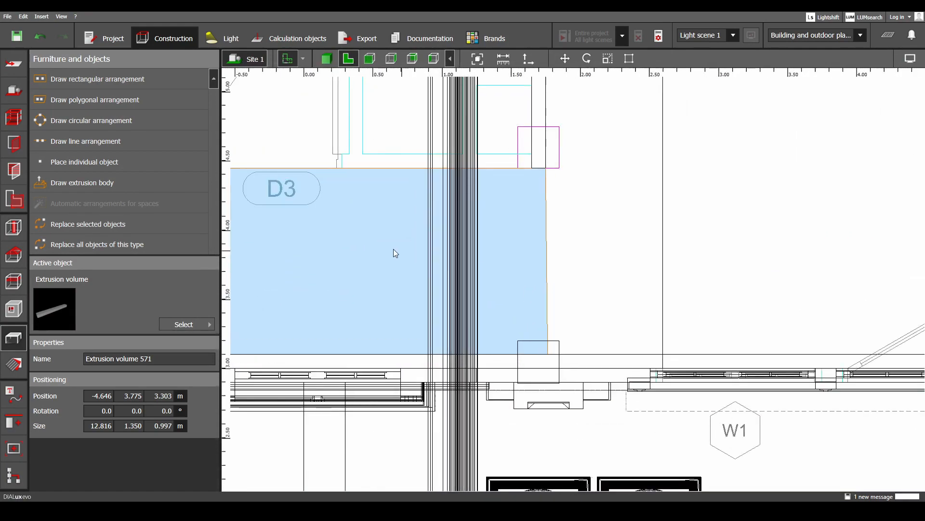
right_click(369, 244)
click(405, 278)
scroll(550, 357, up, 3)
drag(551, 356, 548, 356)
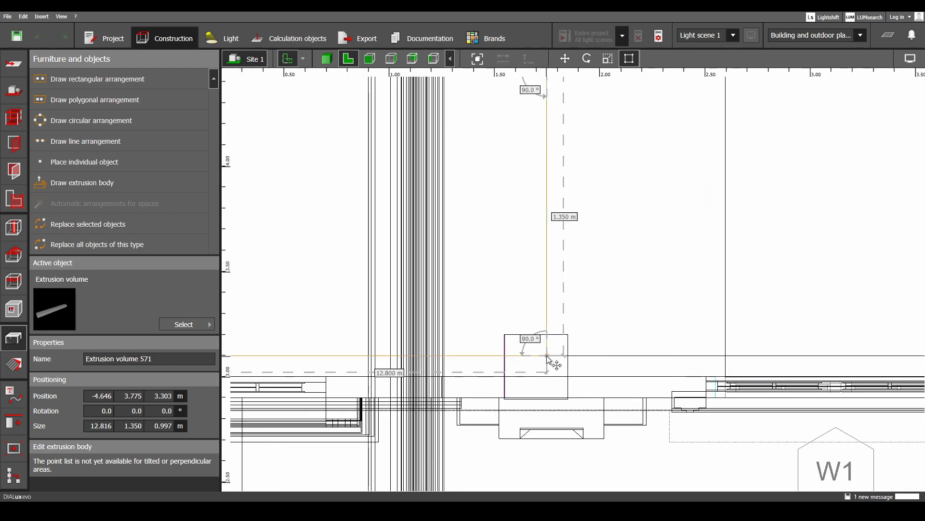
scroll(549, 356, down, 3)
click(458, 310)
click(458, 310)
scroll(499, 361, down, 1)
scroll(498, 361, down, 5)
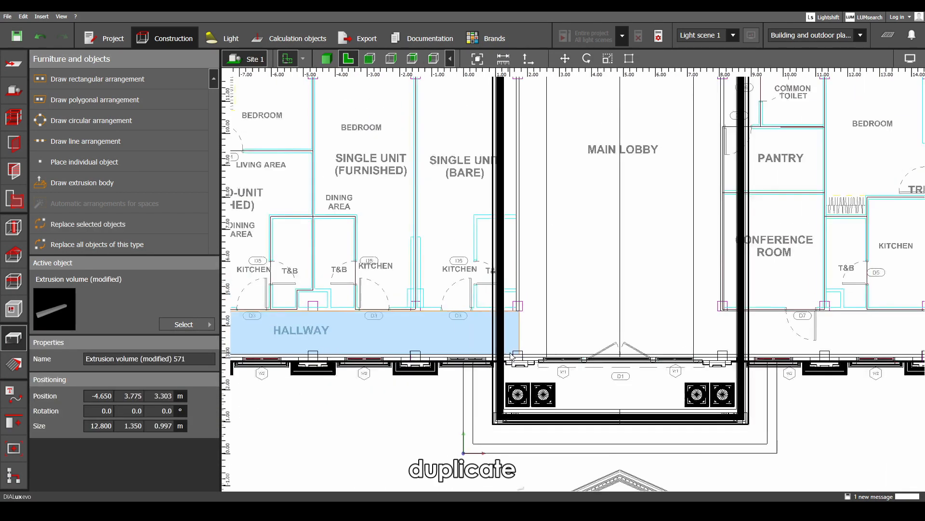
- Duplicate the hallway volume and move the copy to the opposite hallway, aligned with the conference room's wall corner at X 14.450 m
key(ctrl+v)
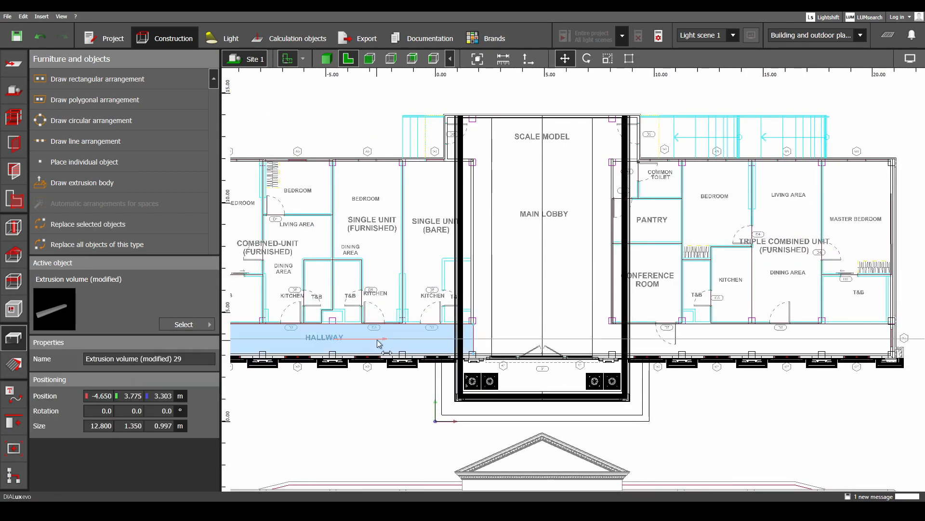
drag(376, 339, 791, 341)
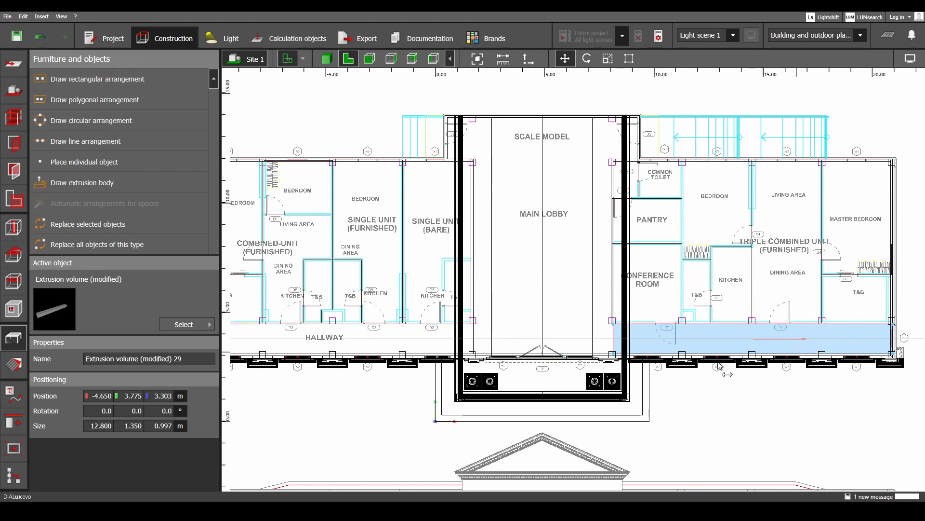
scroll(718, 365, up, 5)
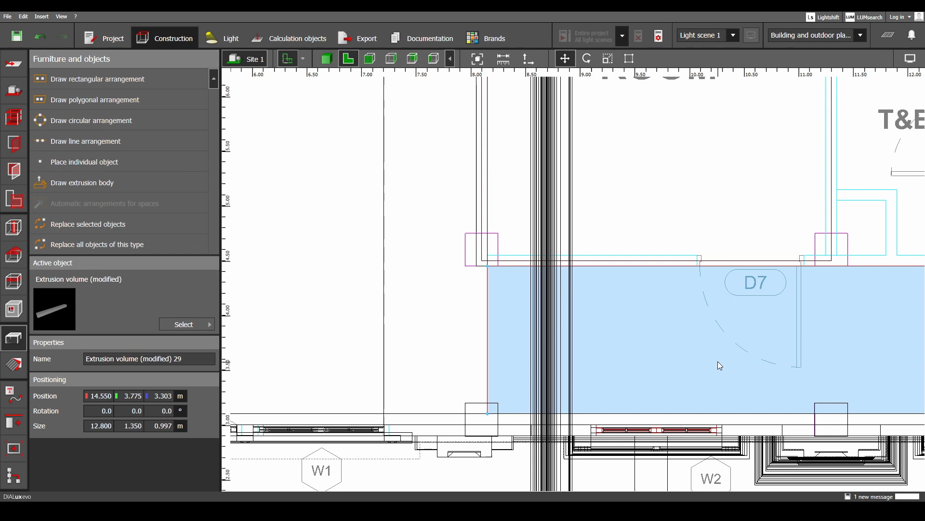
scroll(488, 266, up, 5)
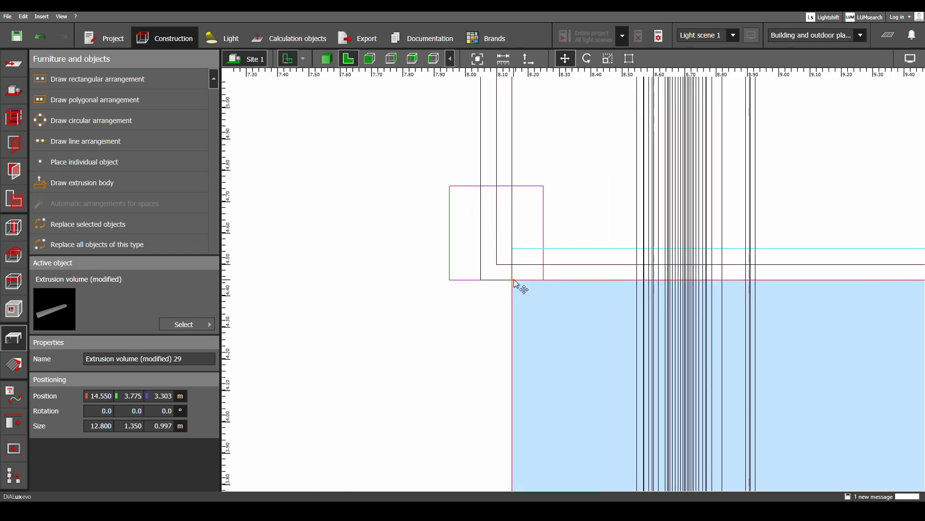
drag(485, 278, 482, 280)
scroll(518, 305, down, 6)
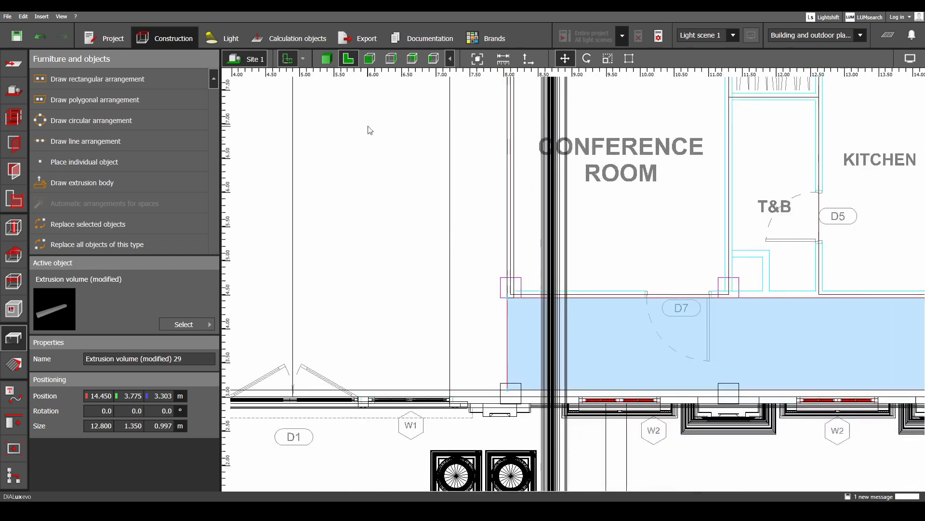
- Examine the building in 3D from the roof down to the entrance and interior to check the hallway ceiling volumes
click(330, 61)
scroll(429, 164, down, 2)
key(Escape)
right_drag(435, 202, 499, 192)
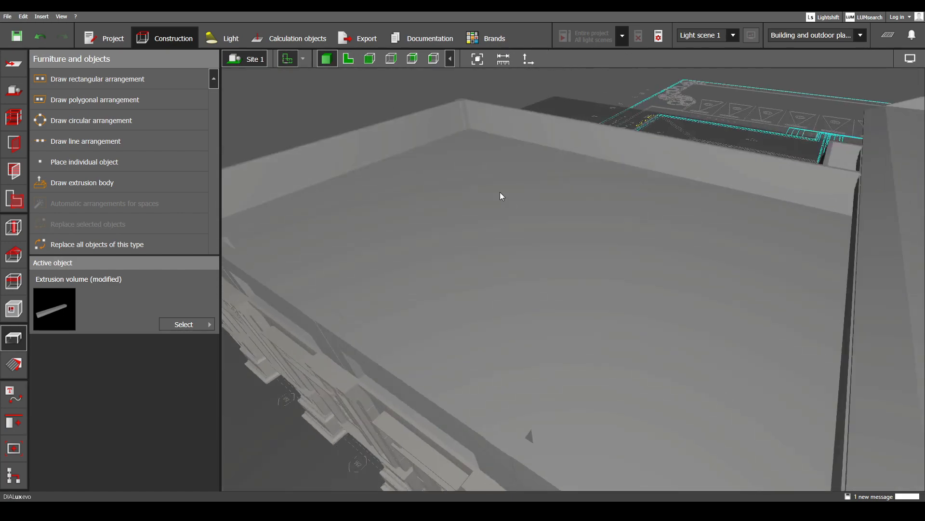
scroll(499, 193, down, 3)
middle_drag(502, 198, 476, 204)
scroll(476, 204, up, 3)
right_drag(476, 204, 459, 215)
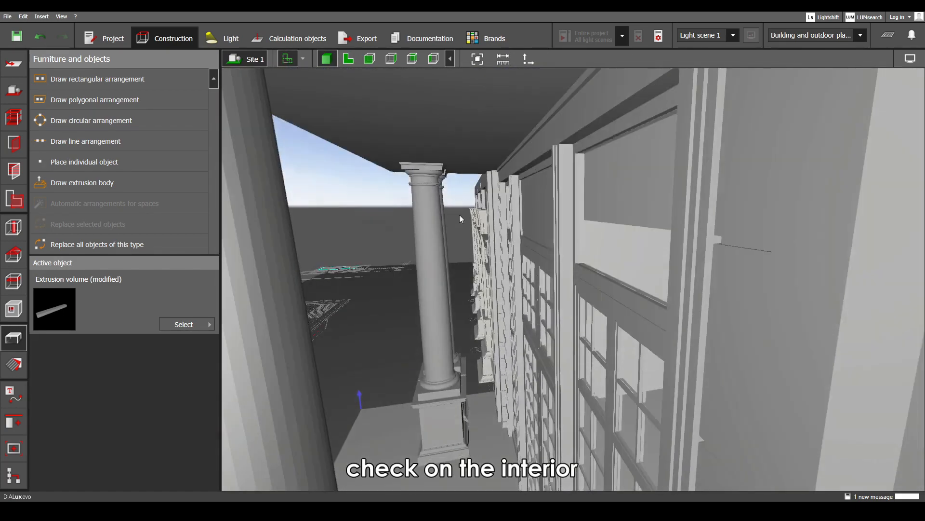
middle_drag(459, 215, 455, 247)
mouse_move(455, 247)
right_down()
mouse_move(488, 249)
mouse_move(485, 276)
mouse_move(456, 254)
right_up()
- Duplicate the original hallway ceiling volume in place from inside the 3D view
click(458, 199)
middle_drag(454, 221, 505, 263)
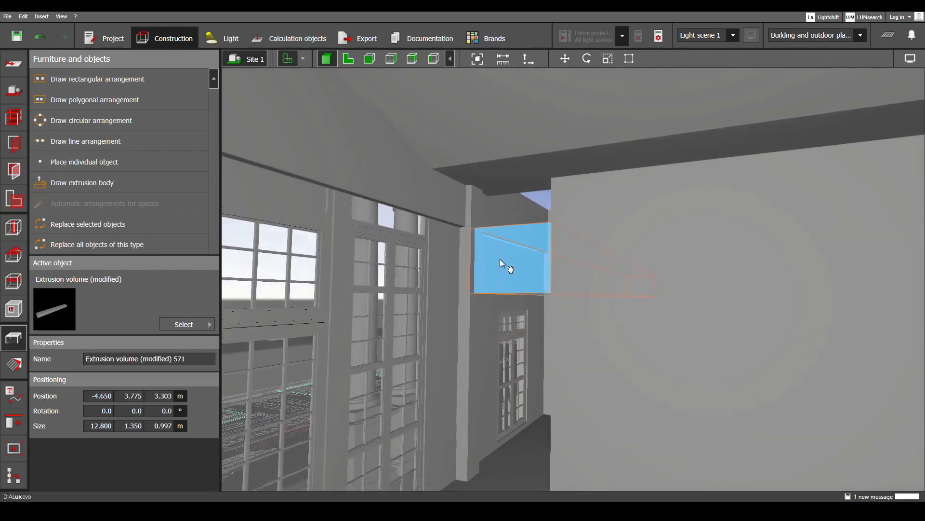
scroll(507, 257, up, 3)
right_drag(507, 257, 545, 257)
key(ctrl+v)
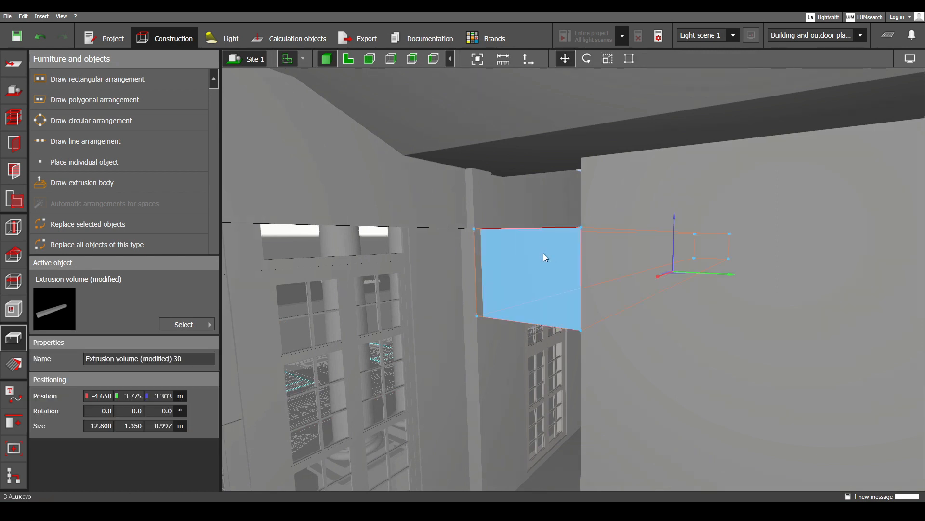
- Raise the duplicated hallway volume to Z 4.303 m and shrink its length in plan to 0.150 m at the main lobby end
drag(673, 222, 678, 175)
right_click(550, 202)
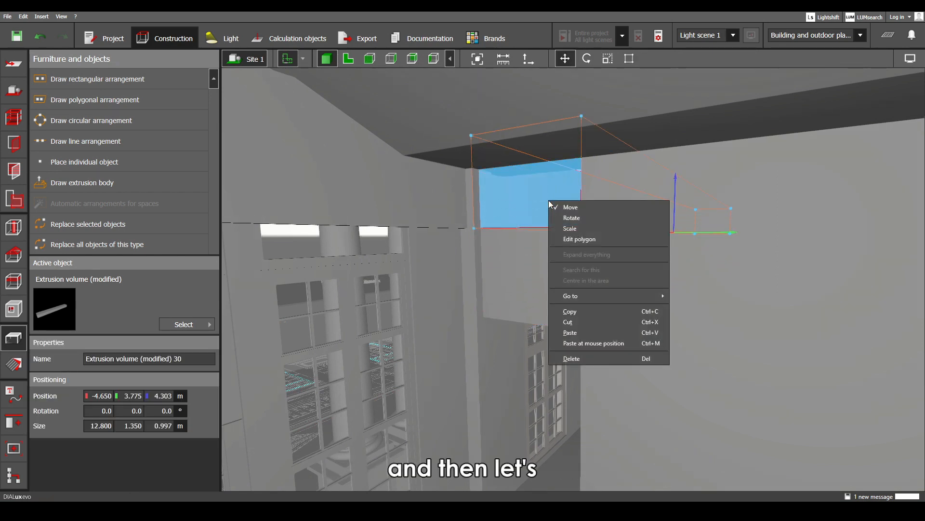
click(571, 229)
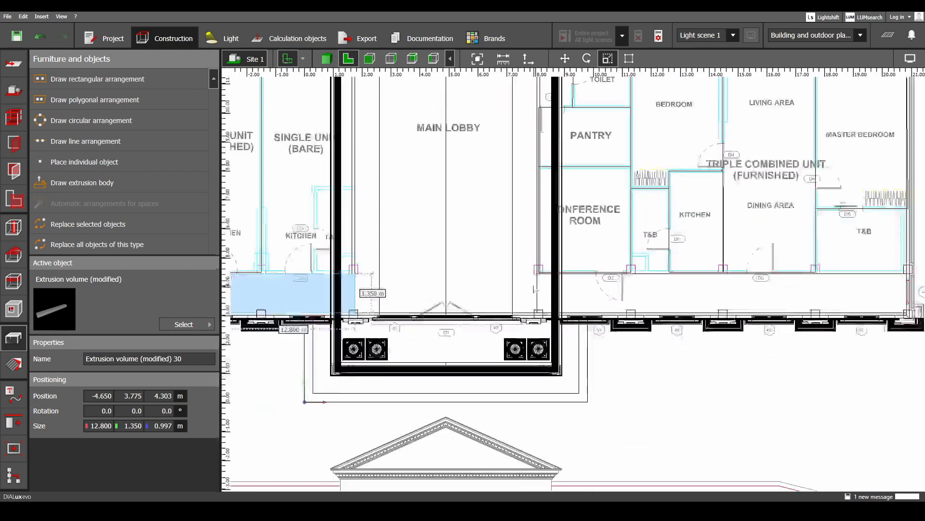
scroll(534, 285, down, 1)
middle_drag(267, 292, 540, 294)
scroll(333, 290, up, 3)
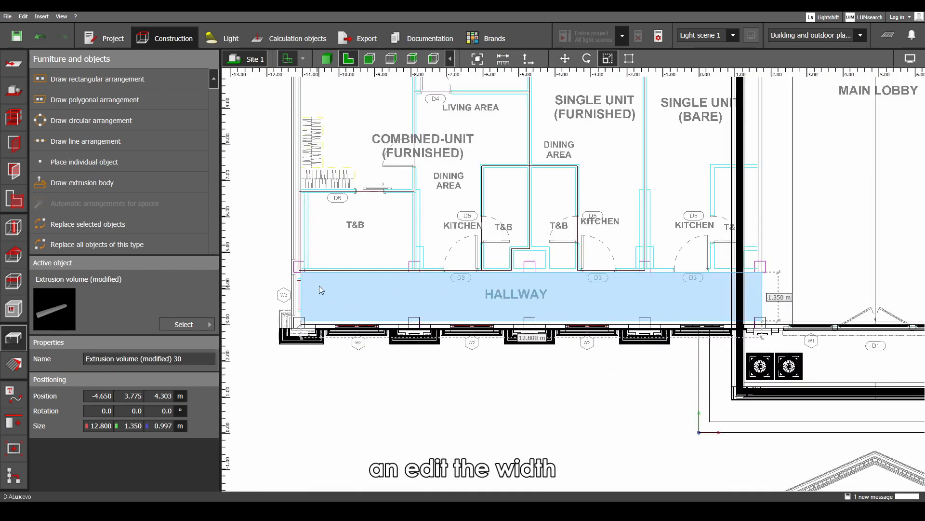
drag(303, 293, 757, 294)
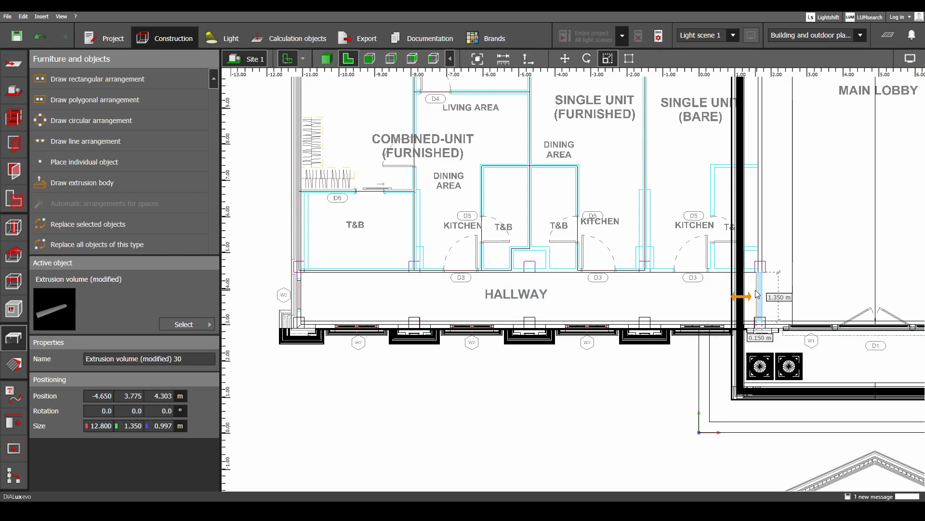
- Narrow the raised volume to a 0.100 m thick panel, aligned with the lobby's wall lines in plan
scroll(758, 293, up, 5)
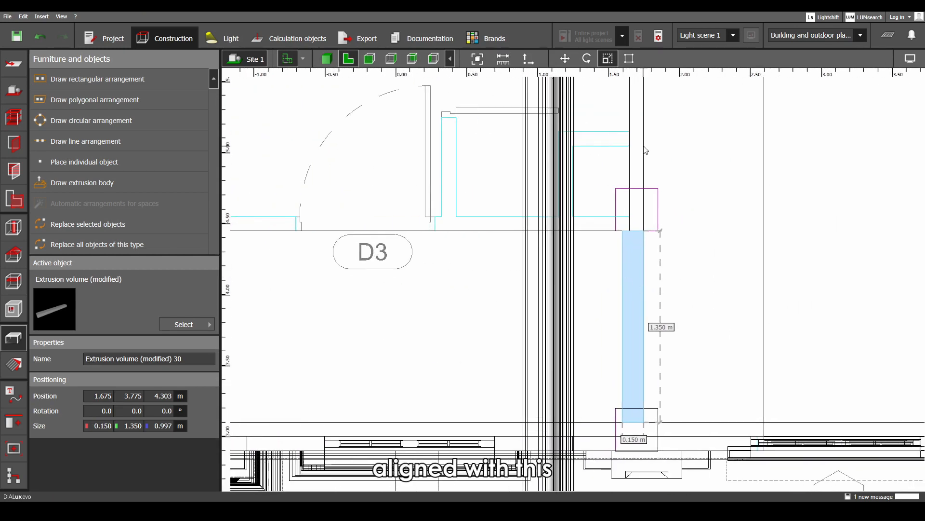
scroll(622, 275, up, 1)
drag(624, 275, 633, 227)
scroll(632, 227, up, 4)
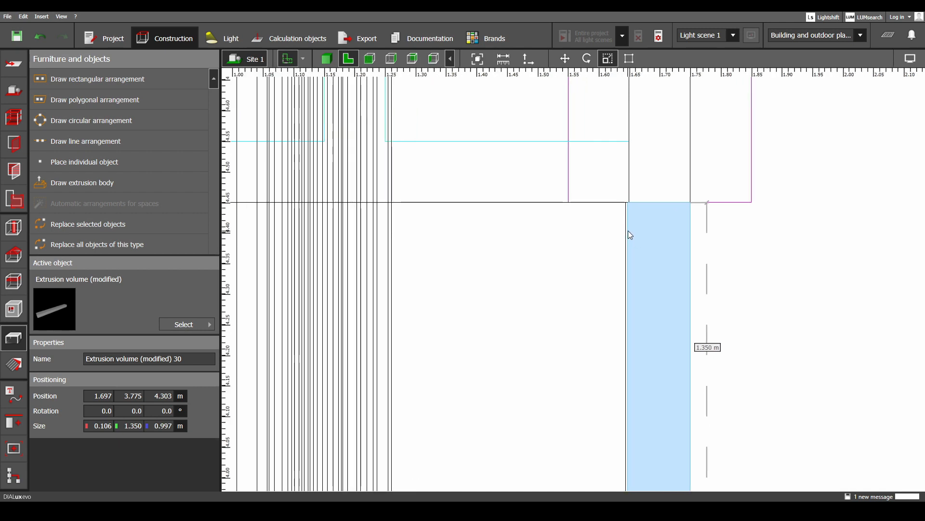
scroll(581, 265, down, 6)
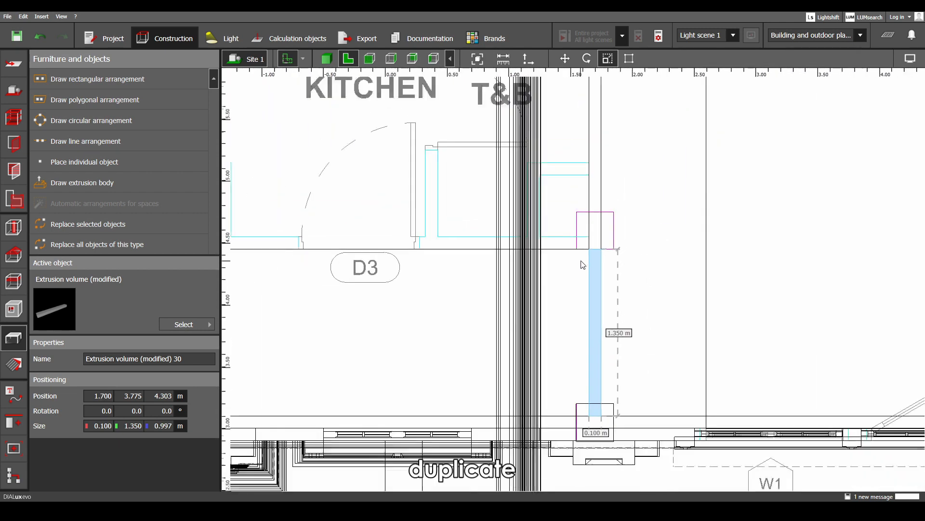
- Duplicate the thin panel and move the copy across the lobby to the opposite hallway opening at X 8.100 m
key(ctrl+v)
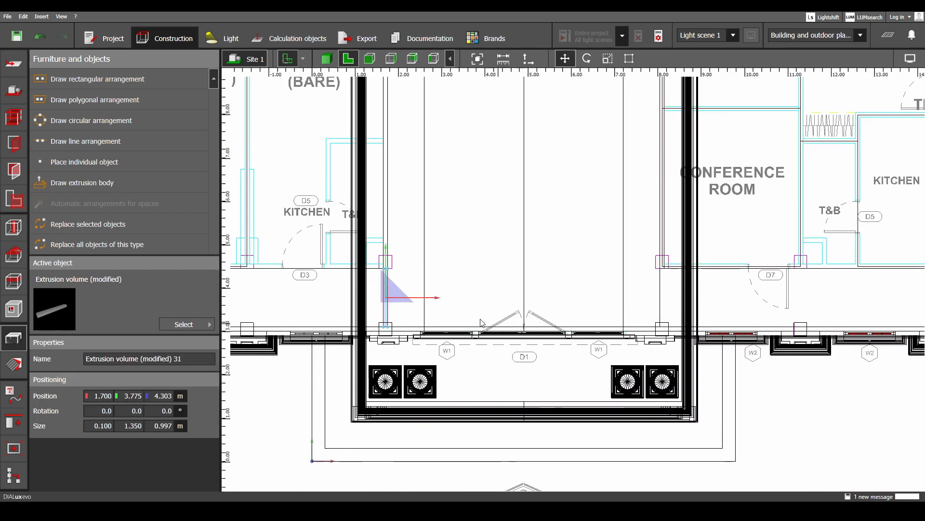
drag(440, 304, 663, 310)
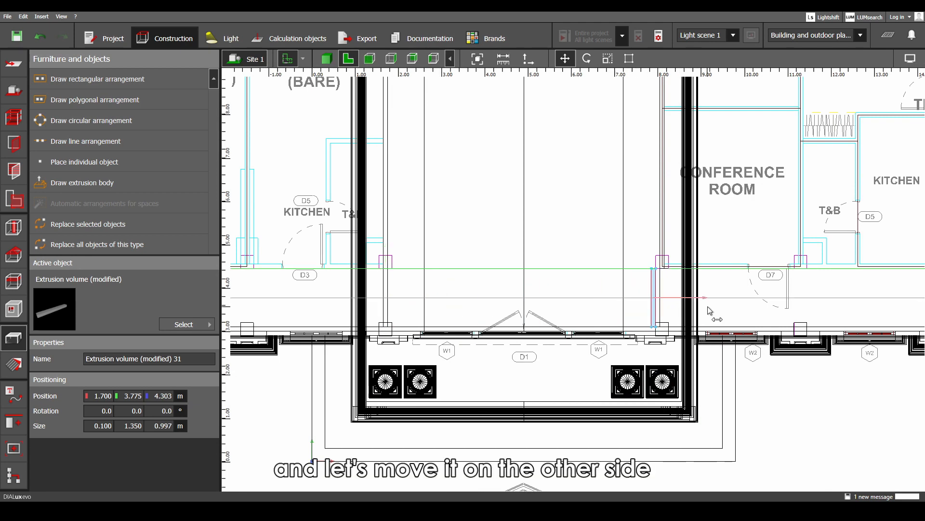
scroll(670, 299, up, 3)
drag(678, 298, 698, 299)
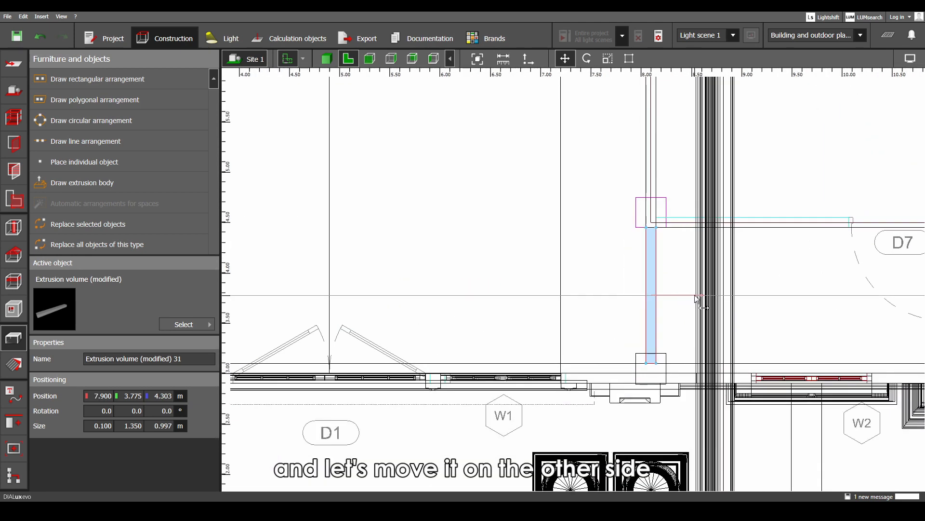
scroll(543, 256, down, 2)
- Select both thin panels above the hallway openings and lower them together to Z 4.300 m in a side elevation
click(327, 59)
drag(541, 205, 621, 248)
right_drag(618, 244, 618, 245)
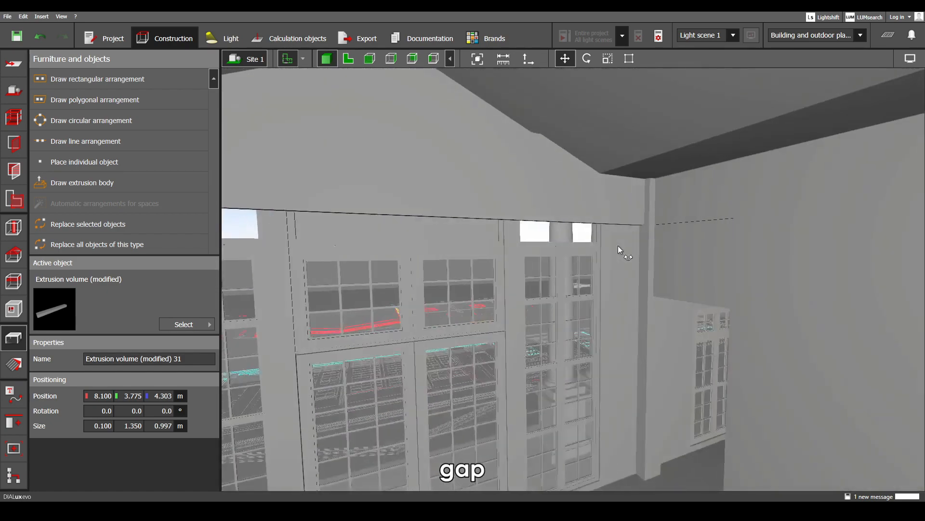
click(682, 205)
scroll(682, 204, up, 4)
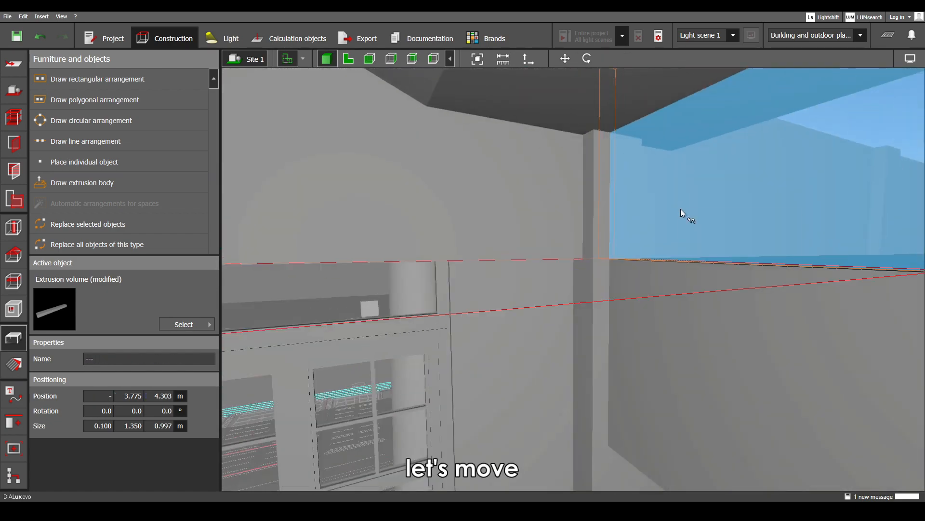
right_click(681, 212)
click(695, 214)
click(432, 60)
scroll(621, 247, up, 8)
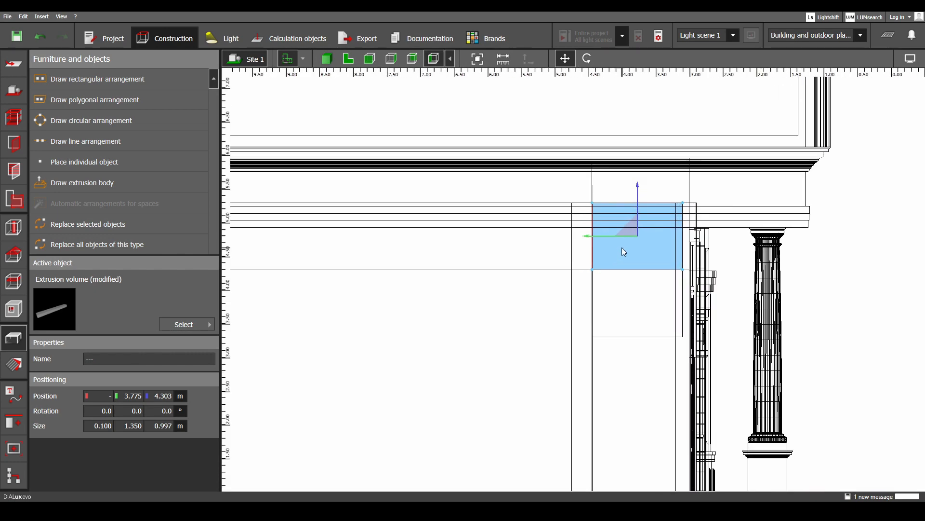
drag(680, 158, 681, 160)
scroll(574, 201, down, 5)
middle_drag(574, 200, 575, 296)
scroll(593, 218, up, 1)
scroll(595, 218, up, 2)
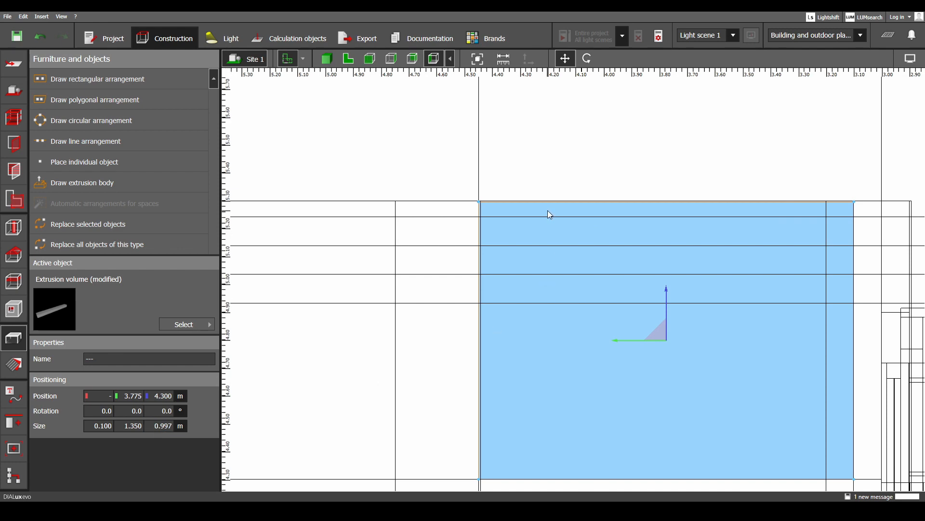
click(328, 63)
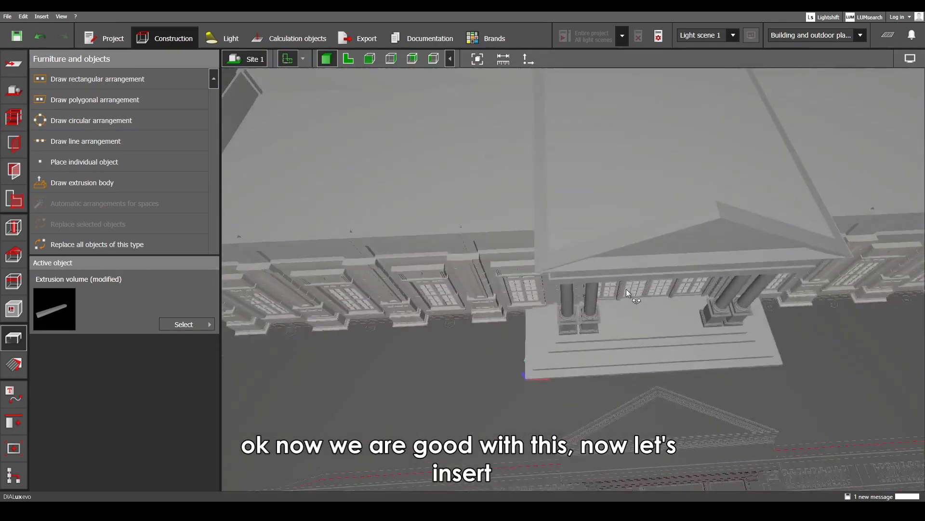
scroll(626, 289, down, 3)
right_drag(602, 287, 709, 184)
scroll(708, 183, down, 2)
right_drag(611, 262, 759, 337)
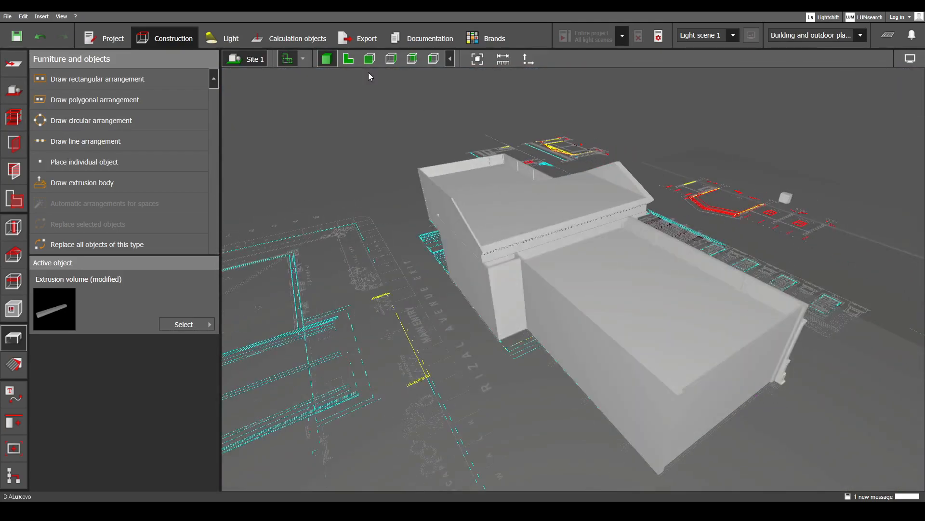
- Move the loaded plan so the roof plan's front step corner lands on the model's origin, at position -24.398, -42.910 m
click(349, 59)
scroll(636, 290, down, 8)
scroll(646, 261, up, 1)
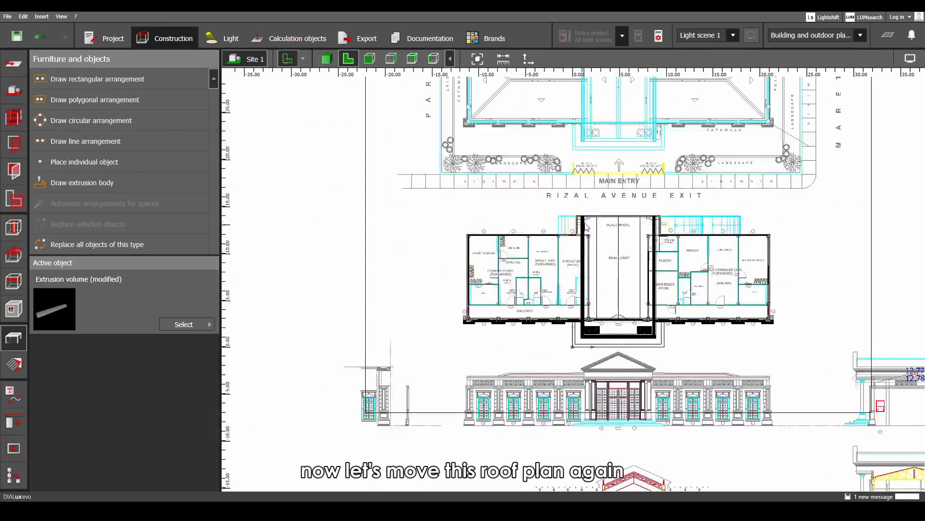
middle_drag(597, 142, 607, 209)
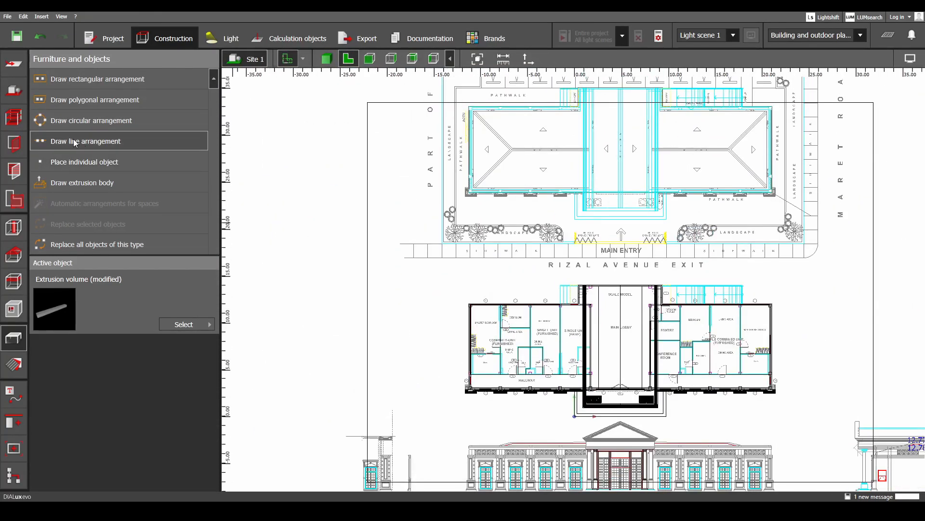
click(13, 75)
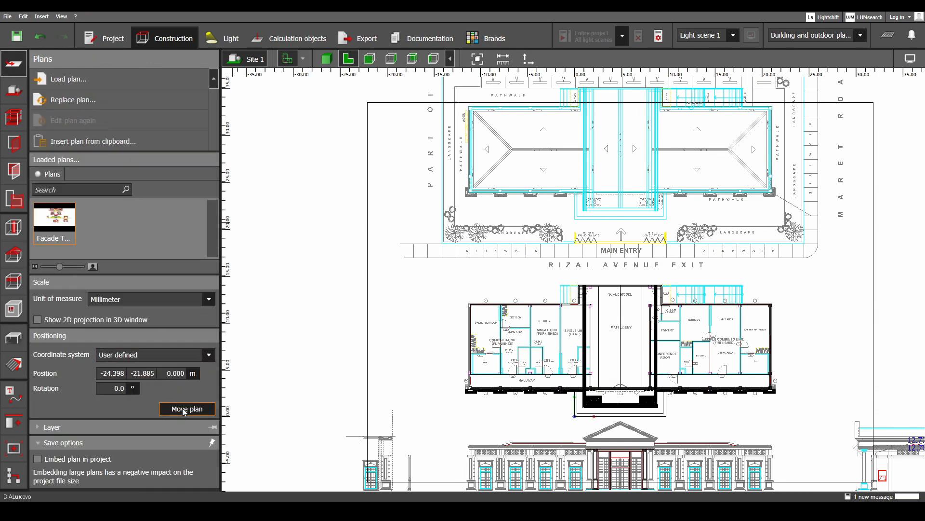
scroll(626, 289, up, 1)
scroll(596, 234, up, 5)
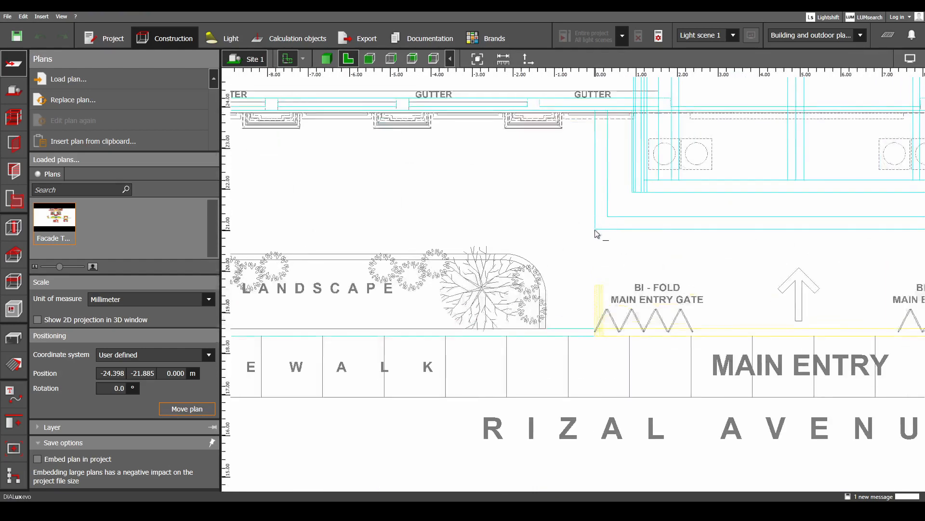
scroll(603, 267, down, 6)
middle_drag(603, 267, 573, 88)
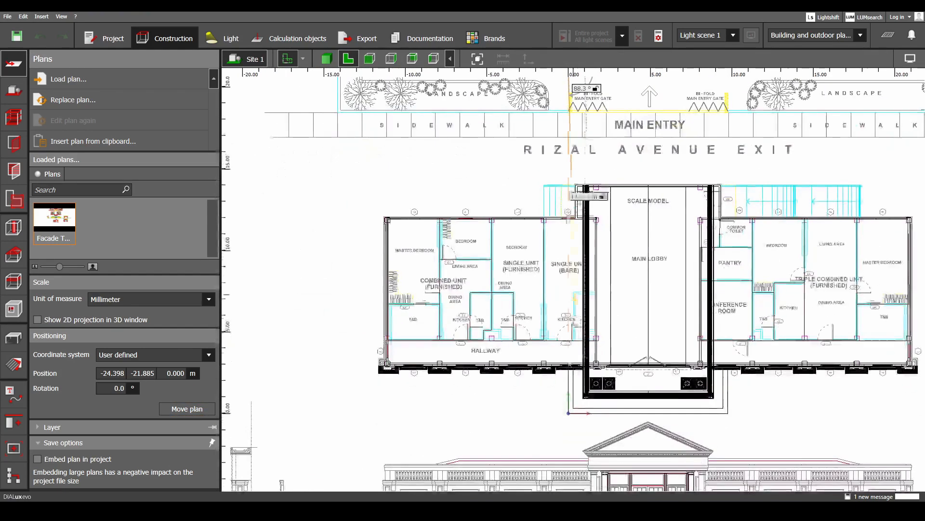
scroll(569, 405, up, 7)
click(570, 430)
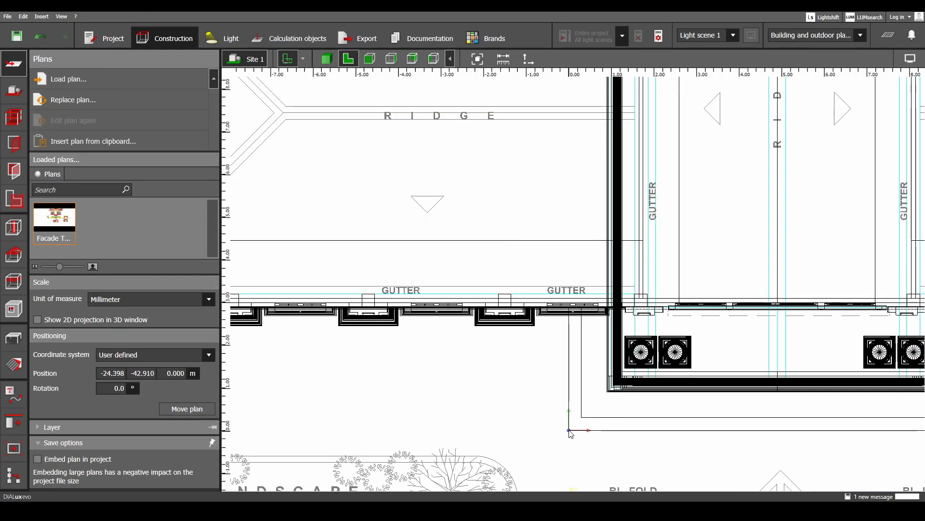
scroll(584, 321, down, 6)
middle_drag(524, 311, 574, 377)
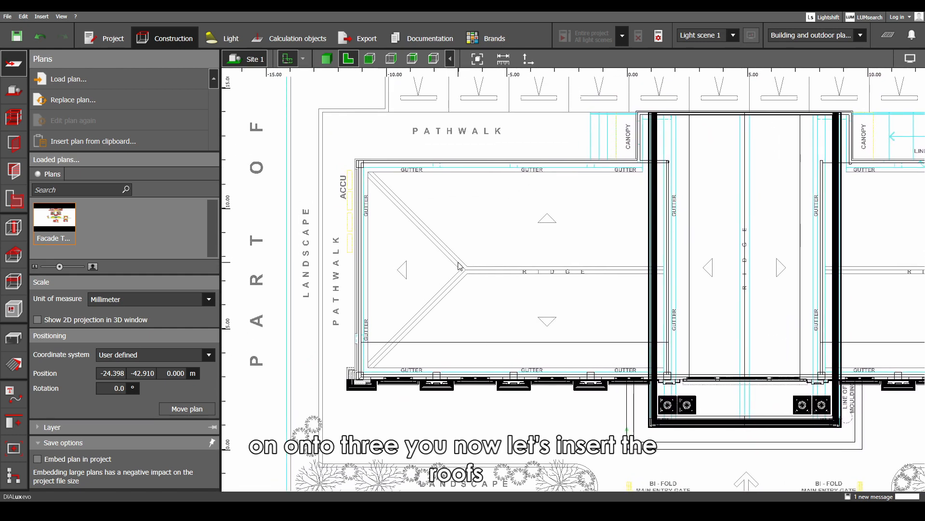
- Open the object catalog from the furniture selection and find the hipped roofs in the Outdoor planning category
click(14, 339)
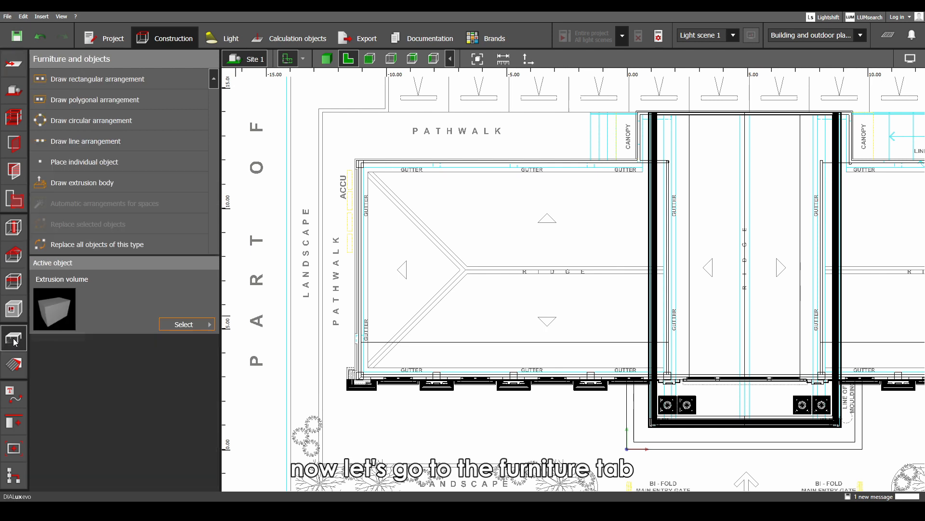
click(198, 323)
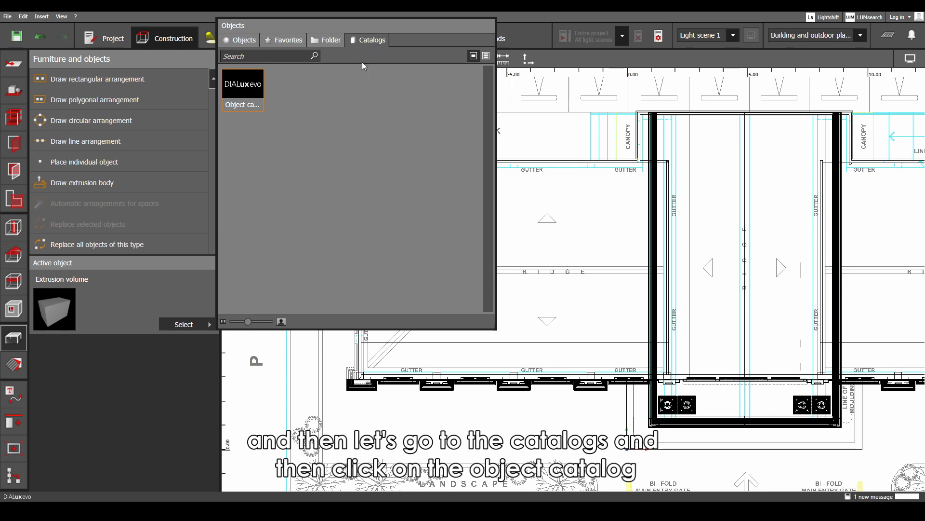
click(243, 86)
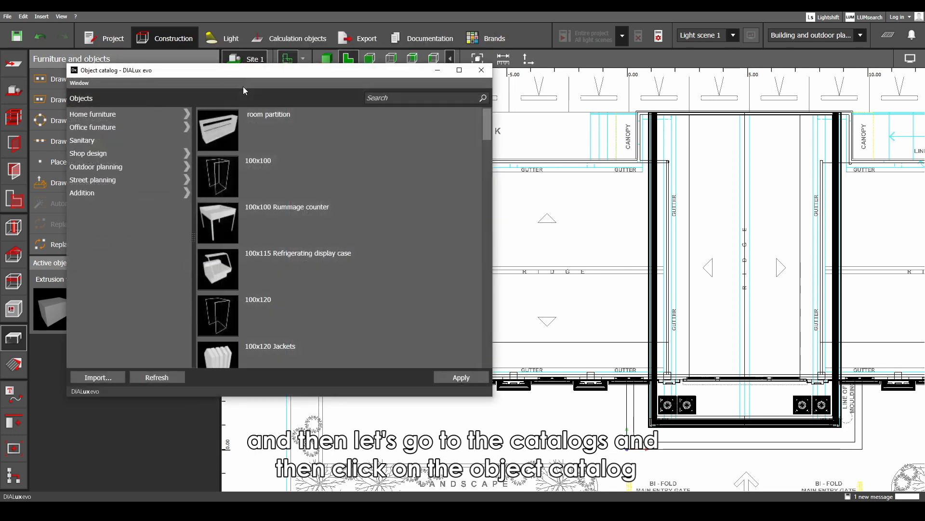
click(118, 168)
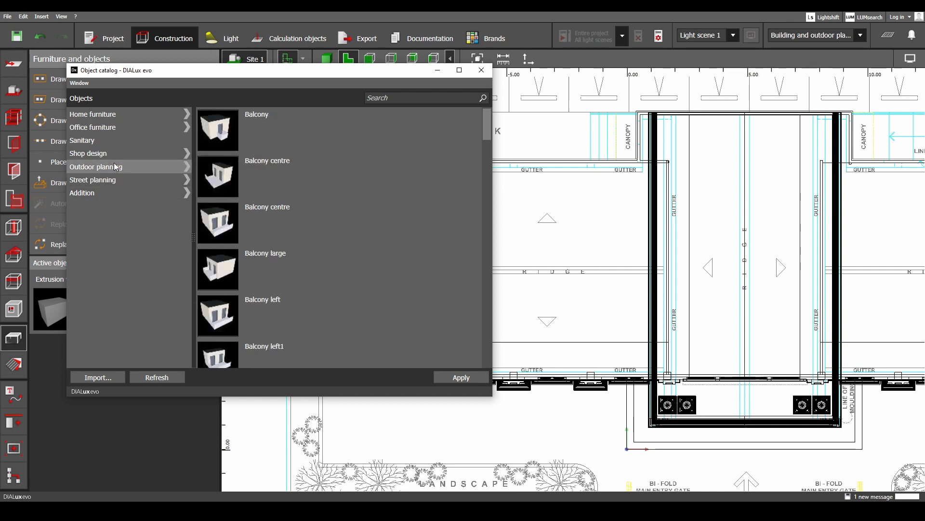
scroll(345, 222, down, 15)
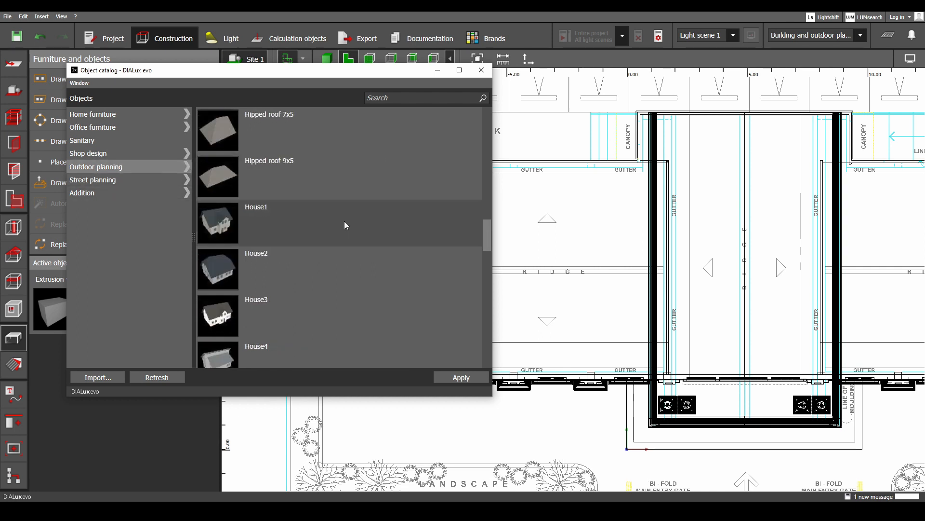
scroll(344, 224, down, 20)
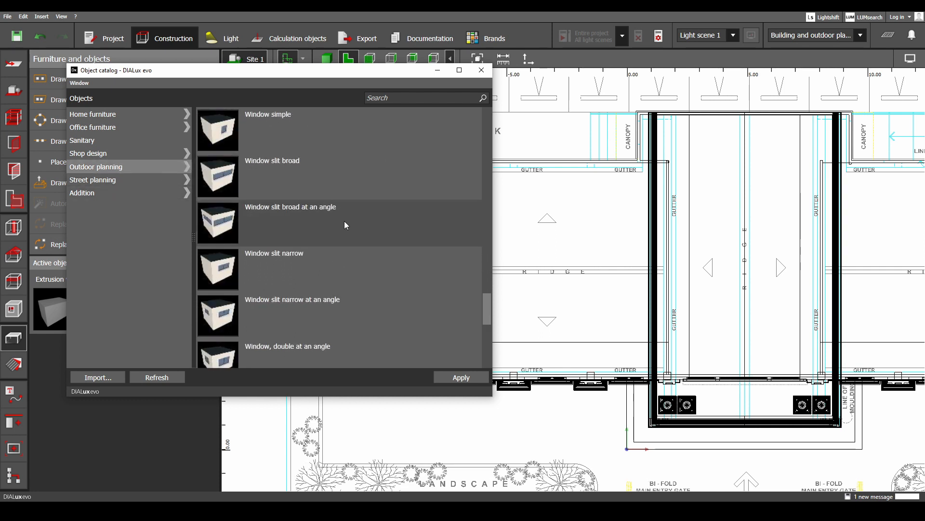
scroll(344, 225, up, 12)
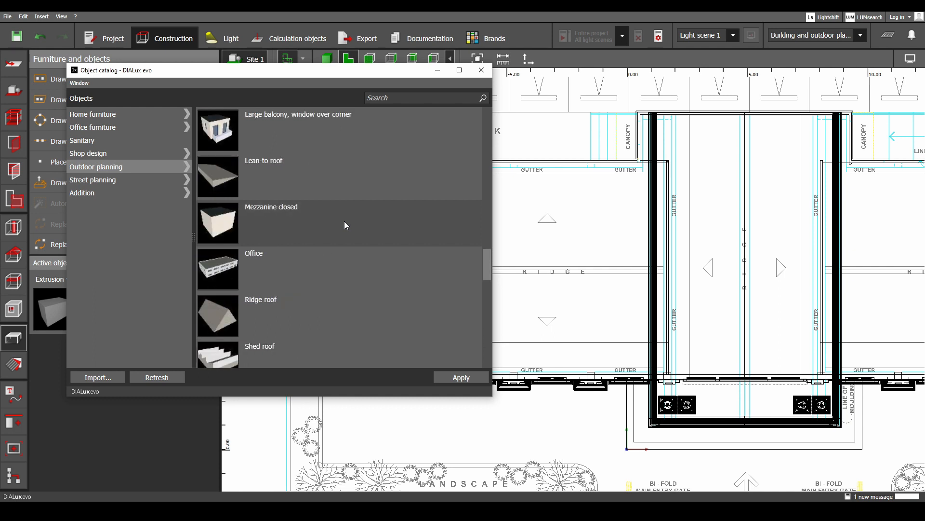
scroll(345, 224, up, 10)
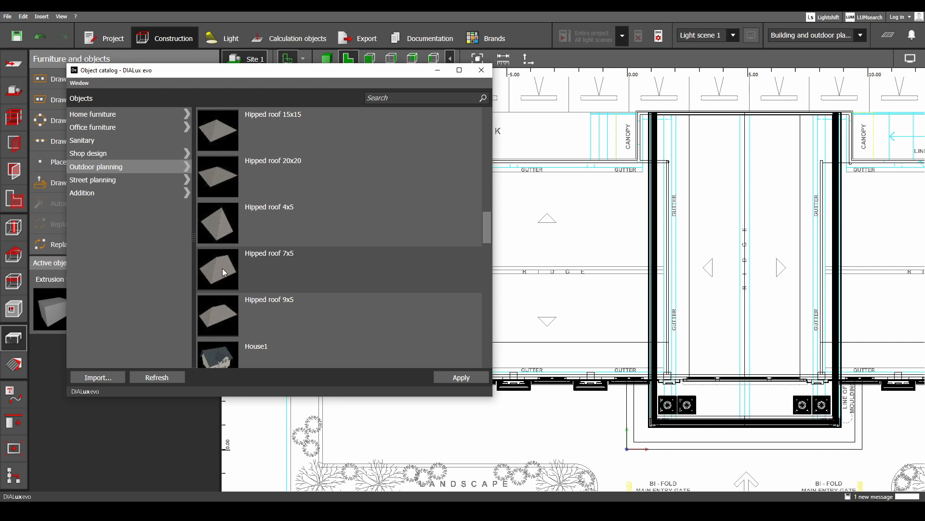
- Place a Hipped roof 7x5 over the wing beside the lobby and a Hipped roof 9x5 over the main lobby
drag(222, 268, 524, 258)
click(624, 484)
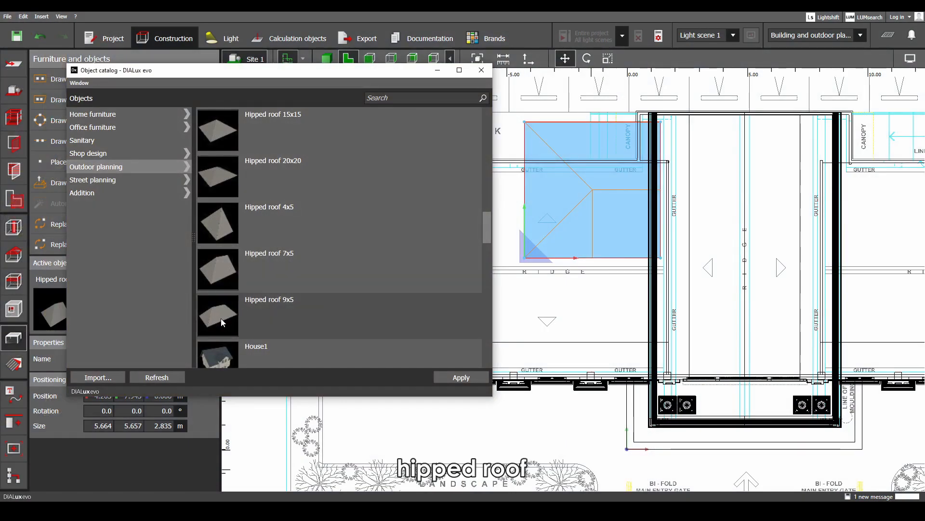
drag(221, 318, 544, 311)
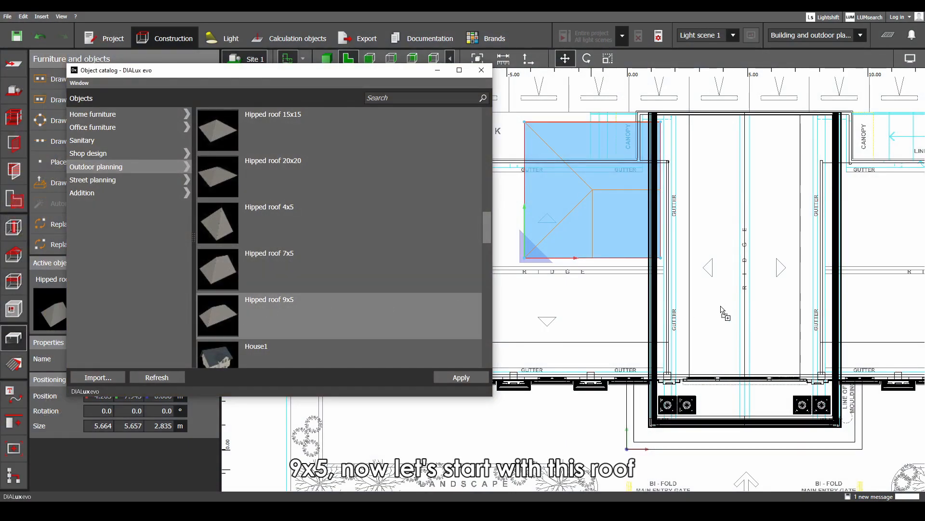
drag(721, 307, 722, 307)
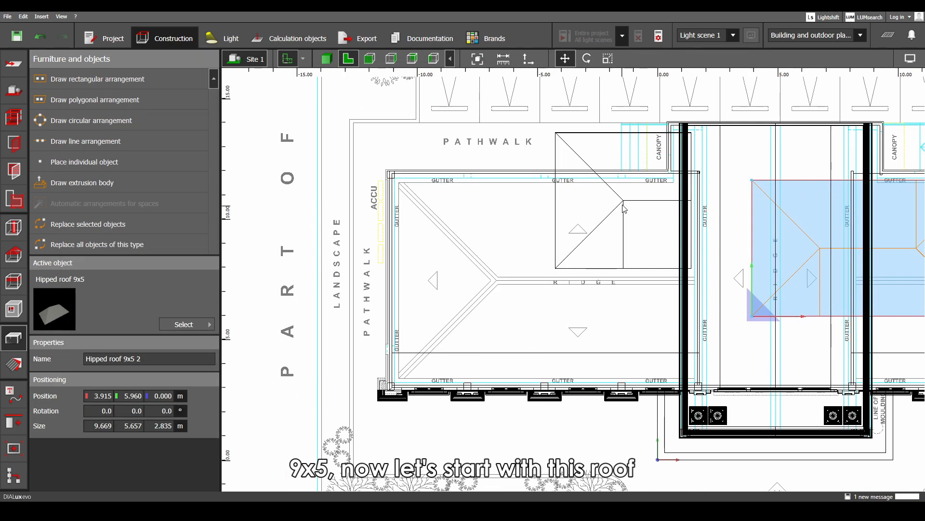
- Move the Hipped roof 7x5 to the outer rear corner of the wing's roof outline, at position -10.777, 5.861 m
click(625, 207)
click(600, 141)
right_click(599, 141)
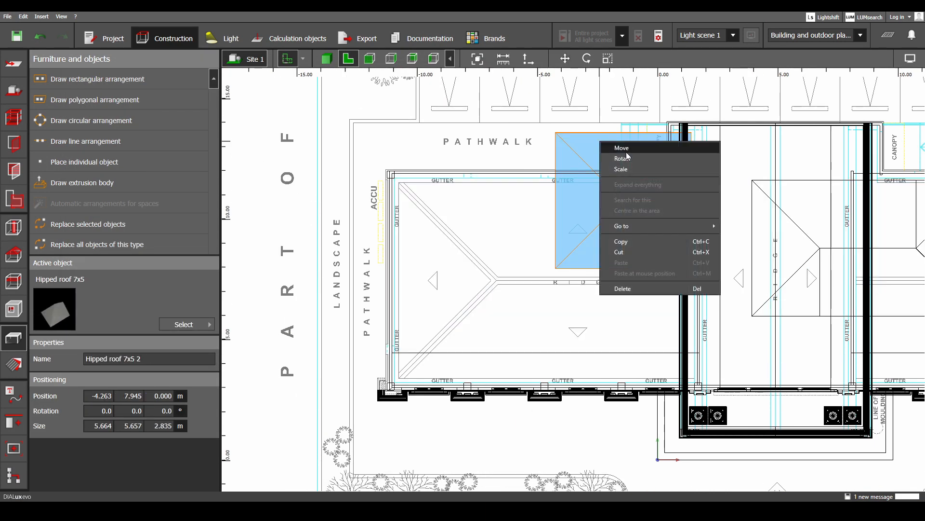
click(626, 152)
scroll(559, 135, up, 2)
drag(559, 132, 342, 199)
scroll(430, 174, up, 2)
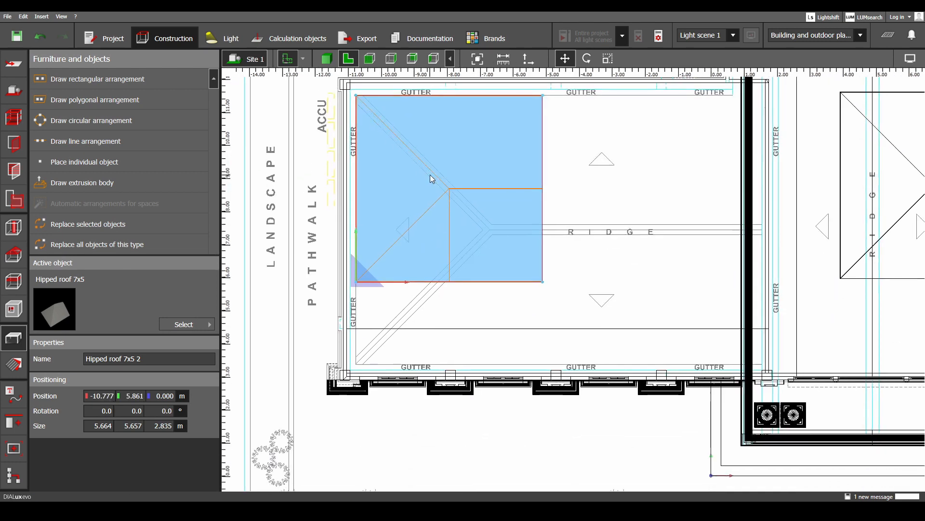
- Scale the Hipped roof 7x5 to 12.424 by 8.148 m so it covers the wing's roof outline on the plan
right_click(424, 180)
click(445, 208)
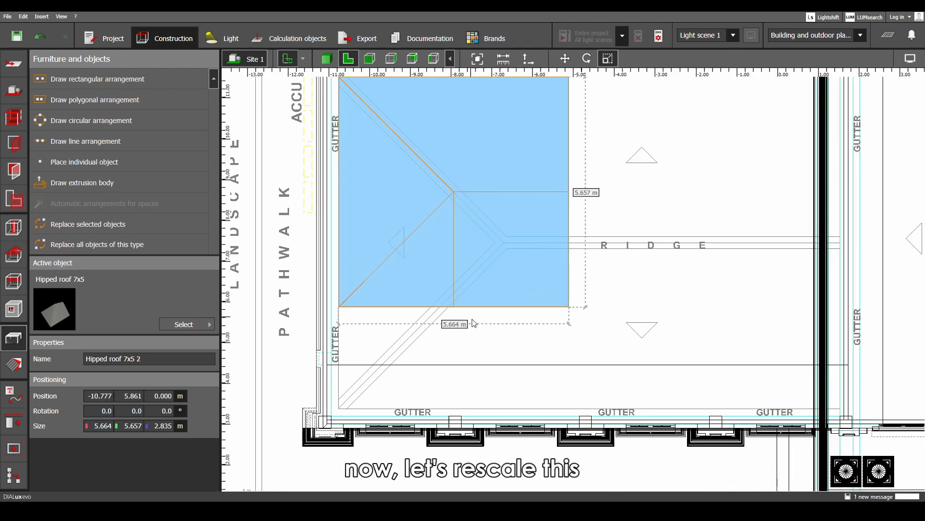
drag(478, 309, 490, 409)
middle_drag(641, 311, 488, 318)
drag(415, 317, 693, 333)
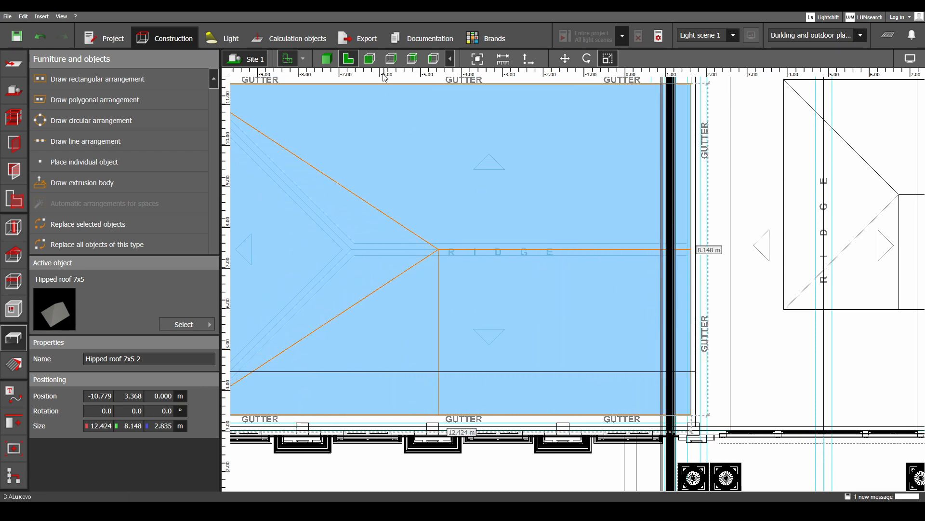
scroll(482, 235, down, 1)
- Raise the wing roof to Z 5.300 m in a side elevation and check its fit in 3D
right_click(455, 187)
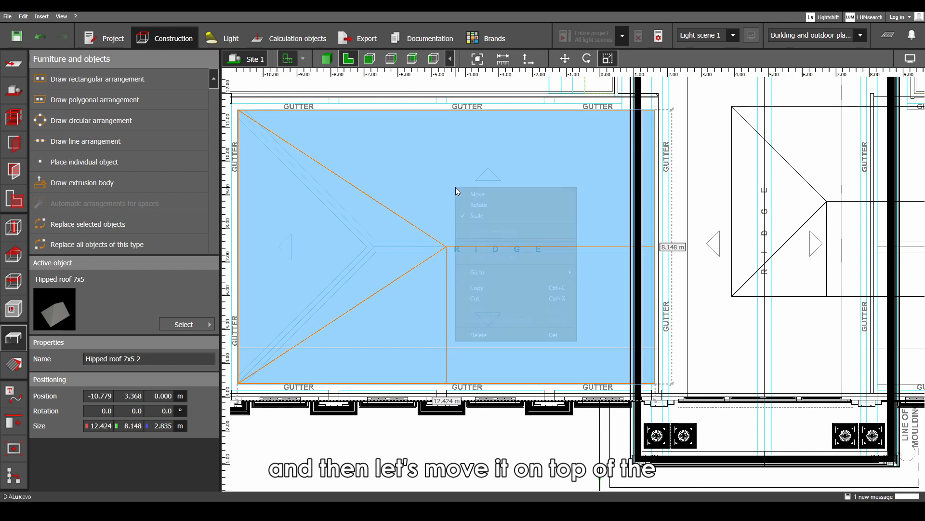
click(530, 193)
click(434, 58)
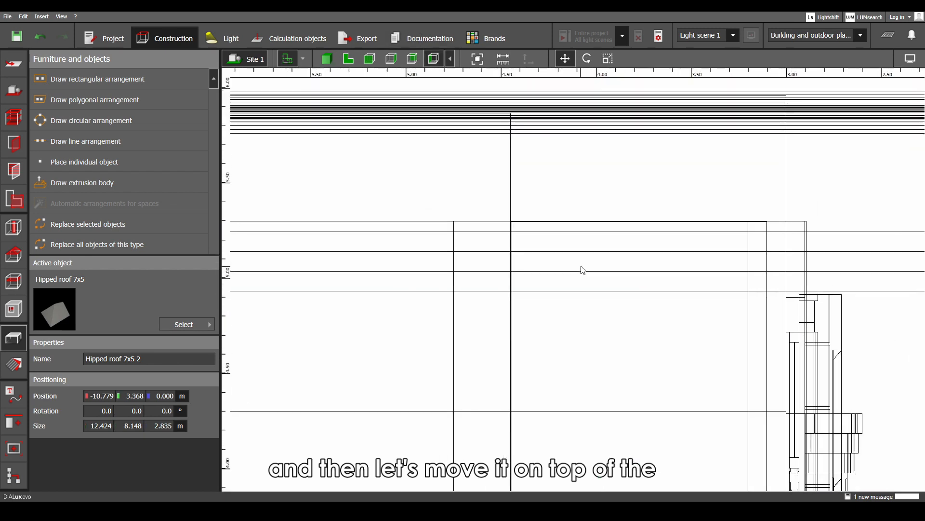
scroll(550, 308, up, 1)
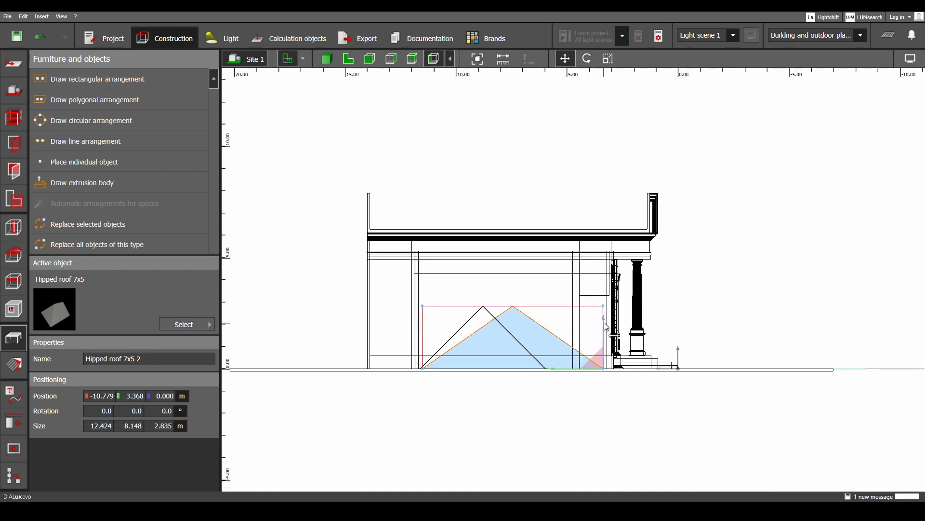
drag(605, 324, 617, 203)
click(328, 59)
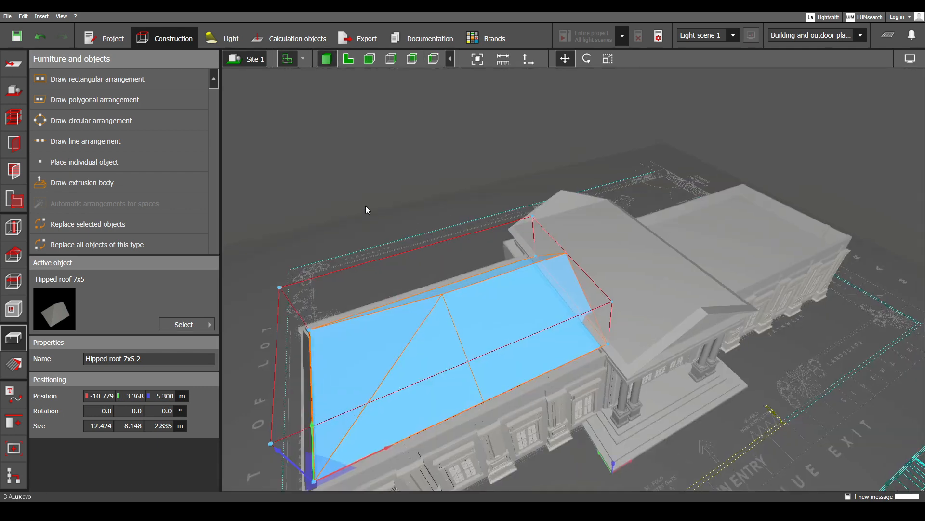
right_drag(365, 205, 423, 152)
scroll(586, 265, up, 3)
right_drag(586, 265, 641, 269)
- Lower the wing roof to Z 4.932 m in the side elevation
click(433, 59)
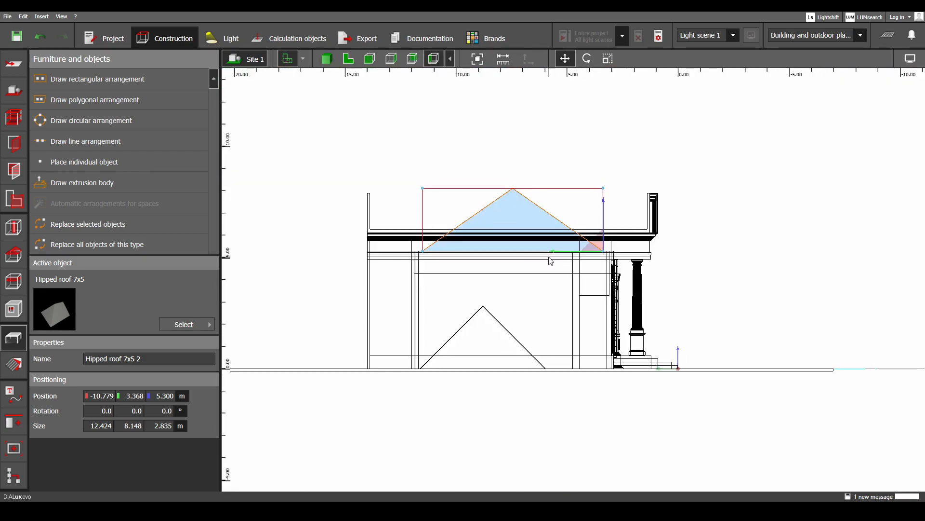
scroll(571, 232, up, 6)
scroll(571, 232, up, 2)
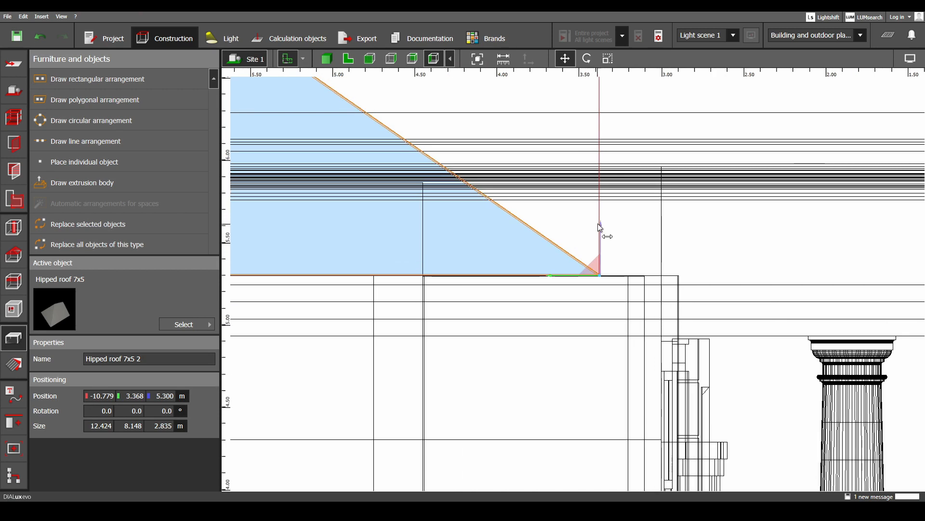
drag(604, 228, 616, 290)
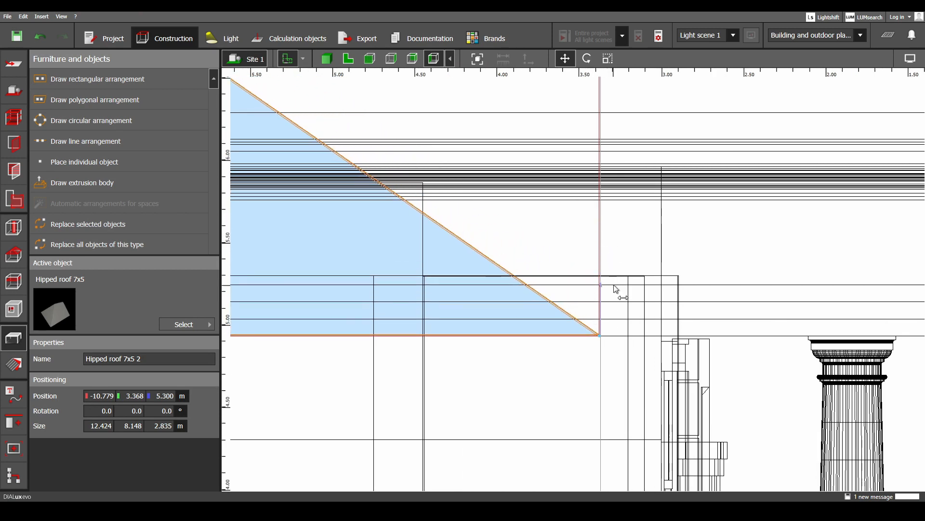
- Check the roof's edge against the parapet in 3D and lower the wing roof to Z 4.300 m
click(327, 60)
scroll(785, 318, up, 5)
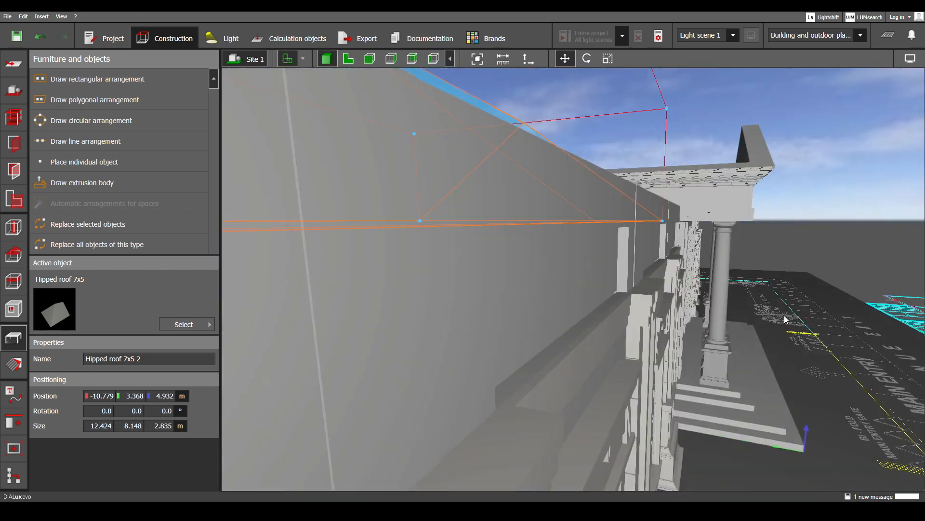
middle_drag(772, 314, 800, 315)
middle_drag(642, 213, 675, 248)
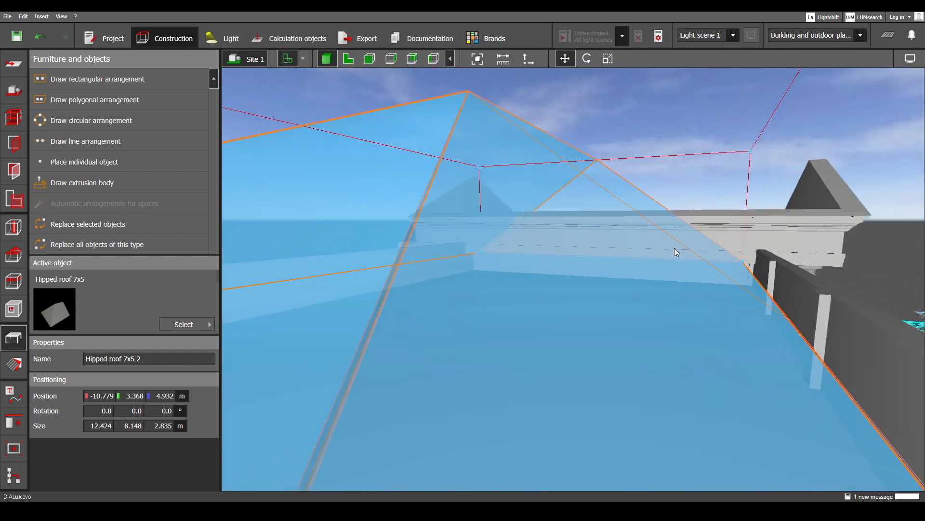
scroll(675, 248, down, 2)
right_drag(753, 284, 723, 419)
middle_drag(638, 289, 746, 291)
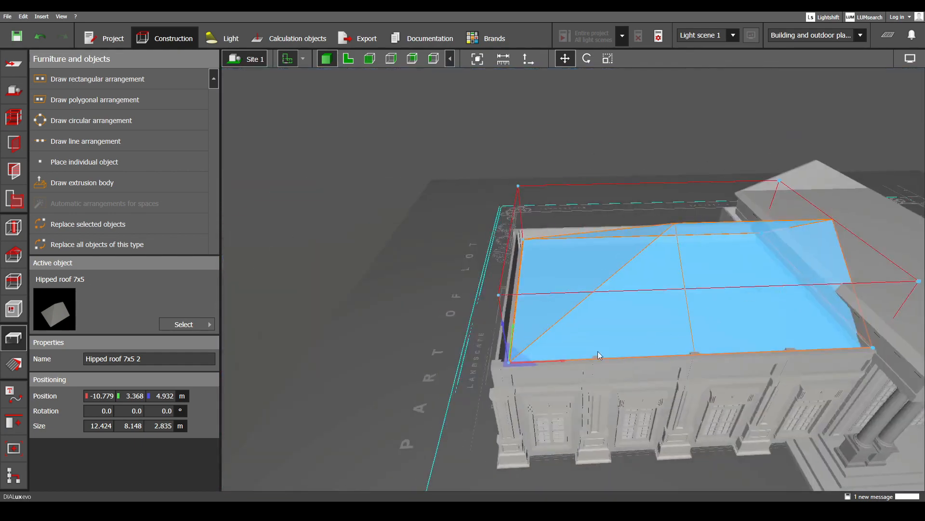
right_drag(519, 407, 417, 406)
scroll(450, 213, up, 10)
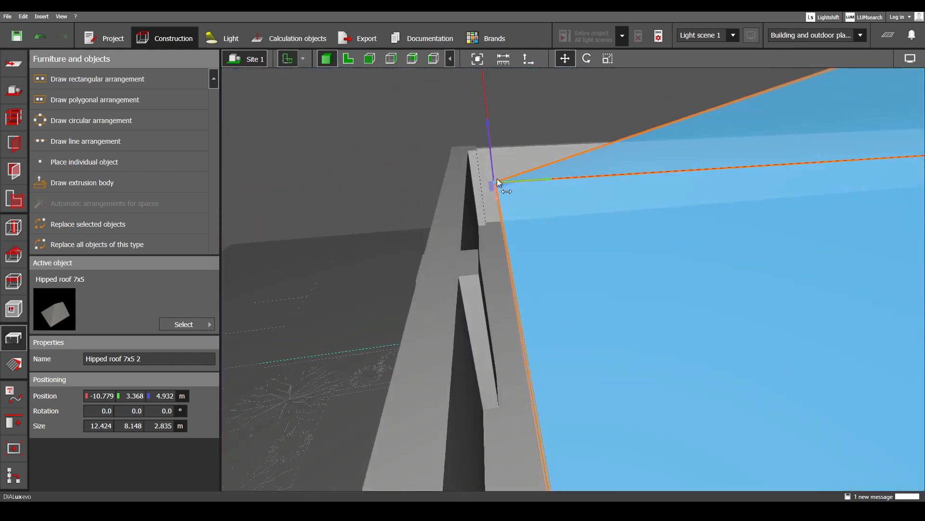
right_drag(539, 126, 545, 108)
drag(497, 130, 502, 178)
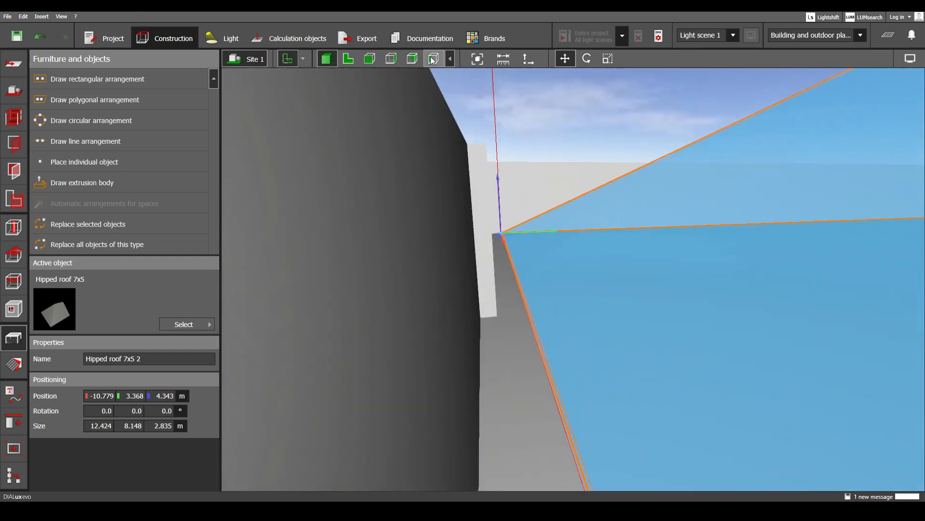
click(433, 58)
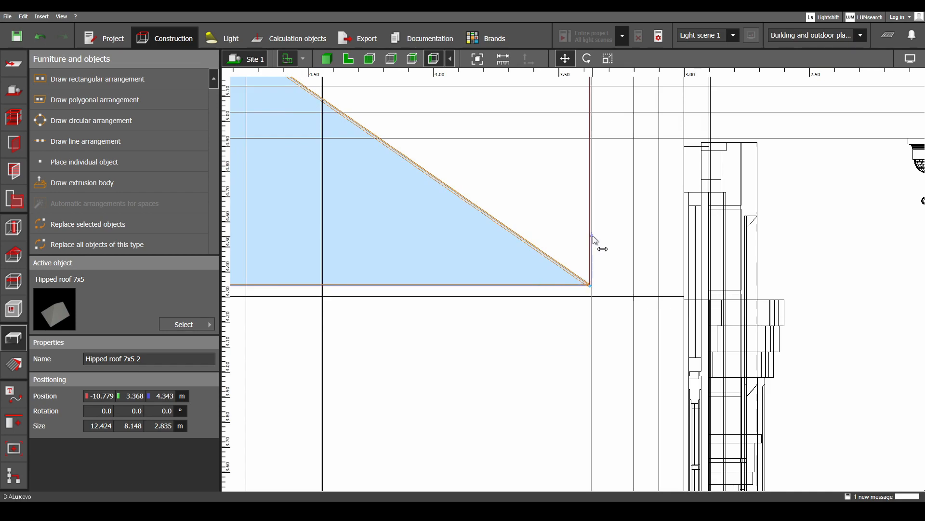
drag(593, 235, 595, 247)
- Find the roof truss in the section drawing below the plan and measure its height from bottom chord to ridge
click(348, 58)
scroll(482, 199, down, 10)
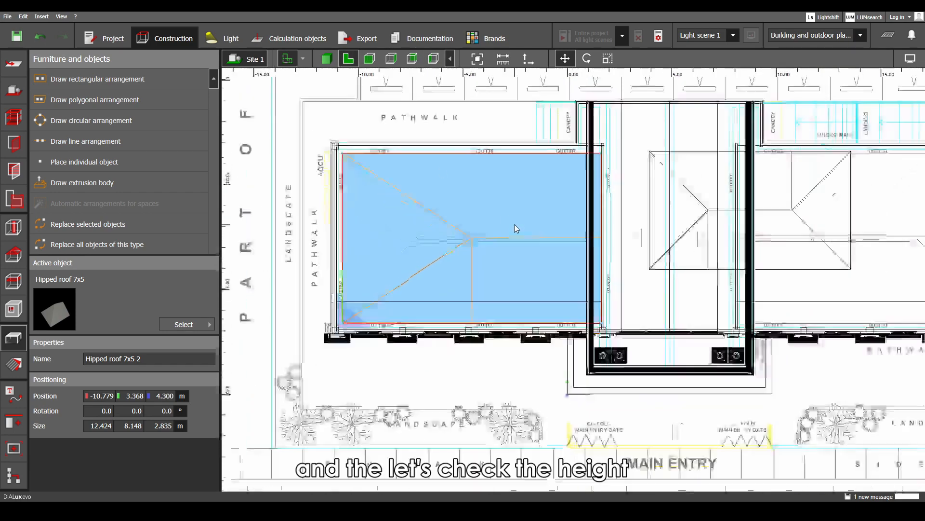
scroll(511, 301, up, 10)
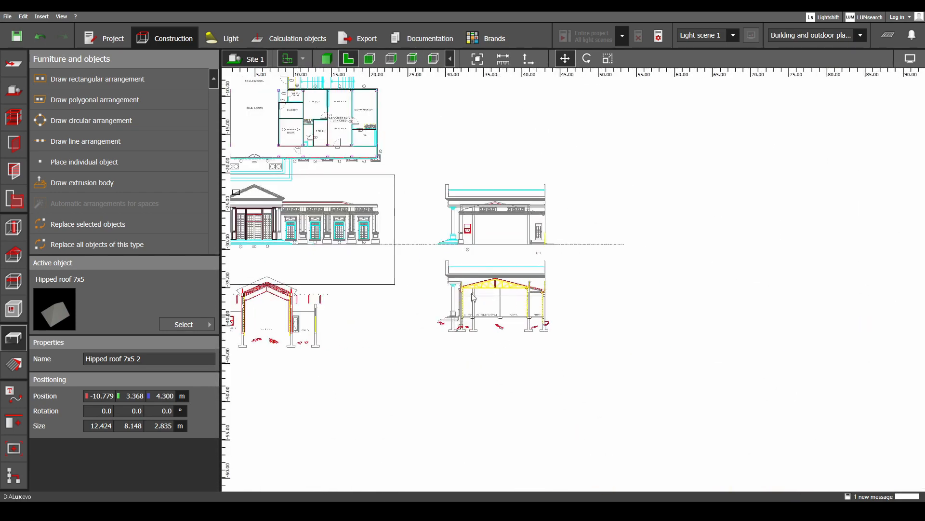
scroll(530, 291, up, 2)
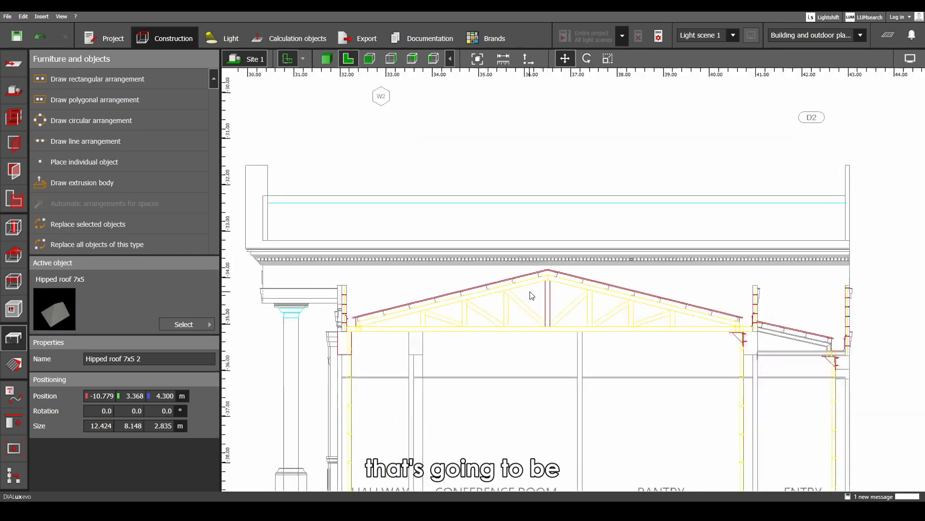
scroll(530, 292, down, 2)
middle_drag(542, 134, 546, 369)
middle_drag(531, 179, 539, 101)
middle_drag(500, 345, 518, 172)
scroll(572, 327, up, 3)
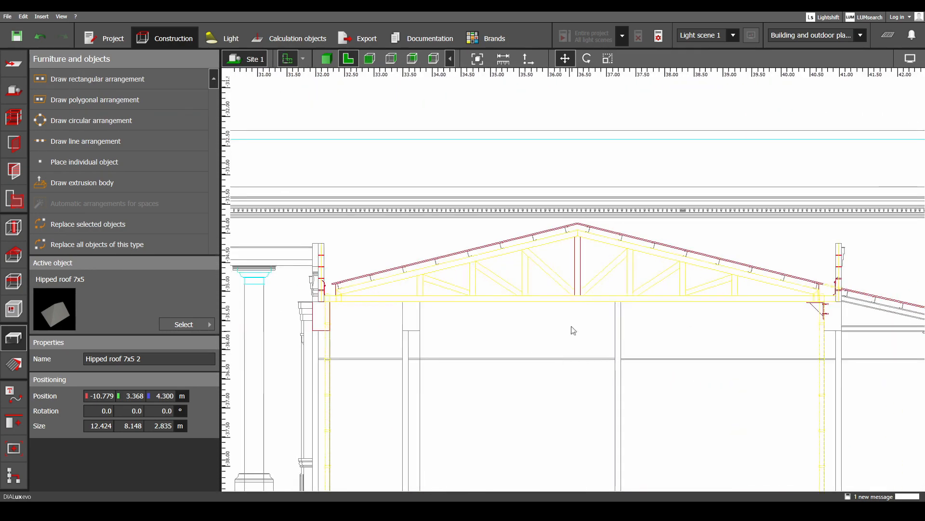
click(510, 65)
scroll(571, 233, up, 2)
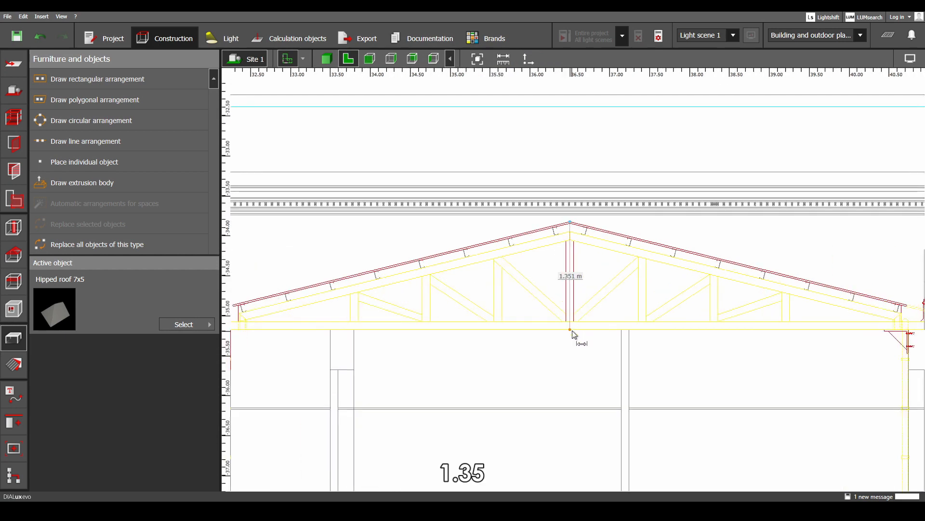
key(Escape)
- Set the height of the wing roof to 1.350 m and inspect it behind the parapet in 3D
scroll(571, 330, down, 5)
click(333, 58)
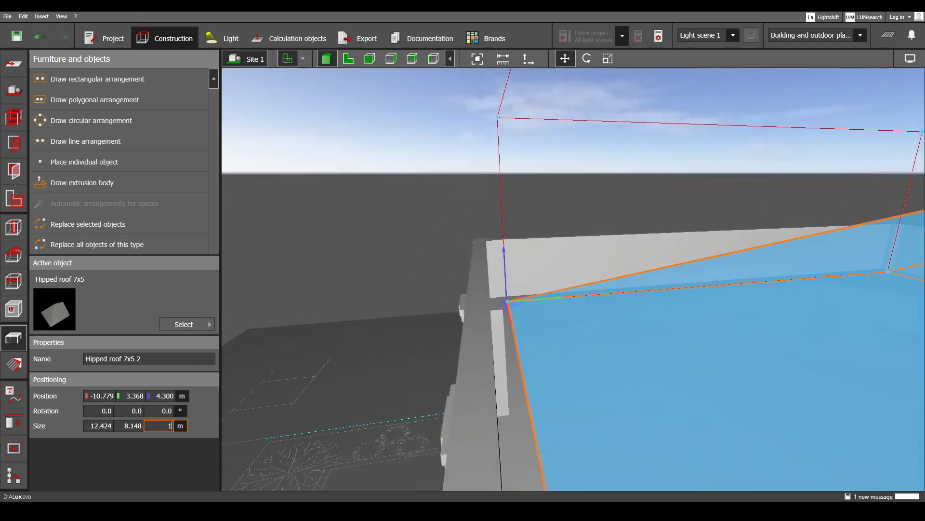
key(Return)
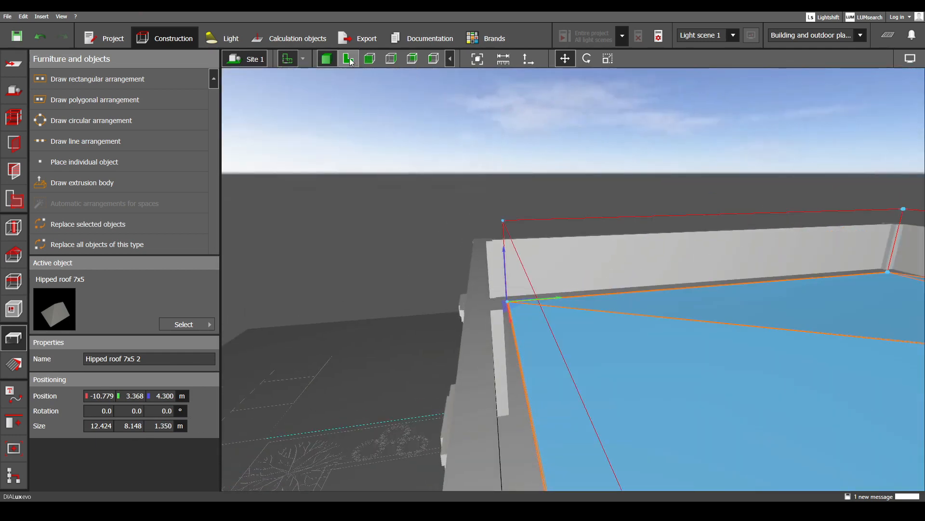
scroll(423, 208, down, 2)
right_drag(423, 208, 529, 179)
middle_drag(529, 180, 427, 260)
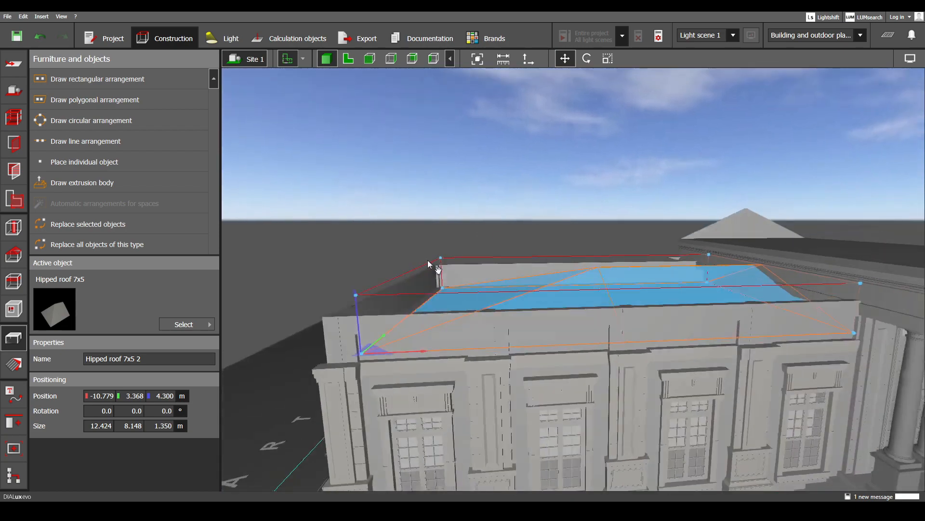
click(466, 229)
- Duplicate the finished wing roof in plan view and rotate the copy by 180°
click(580, 288)
click(352, 62)
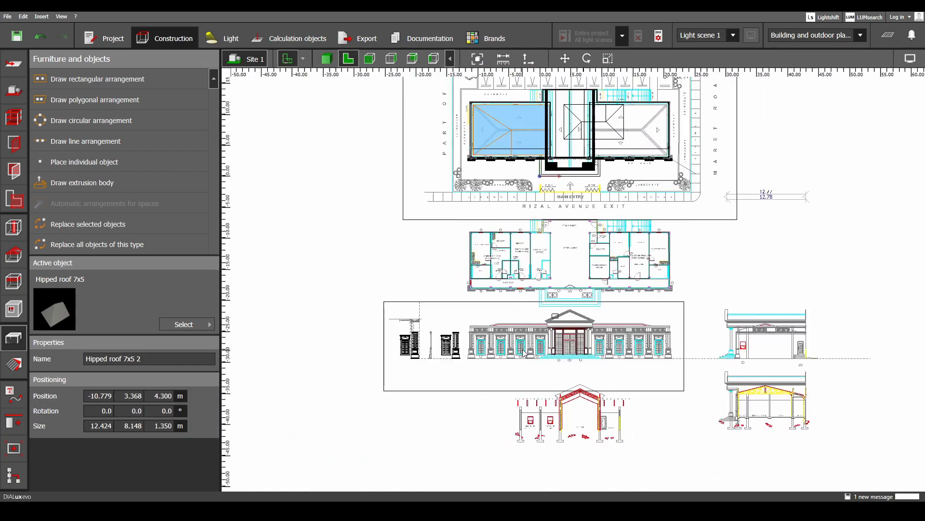
scroll(549, 318, up, 2)
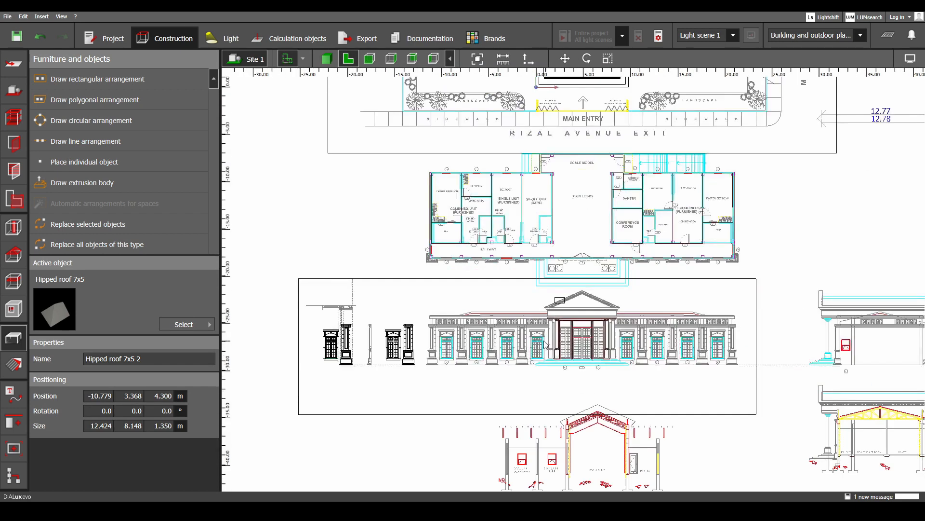
middle_drag(532, 277, 526, 385)
middle_drag(511, 275, 481, 360)
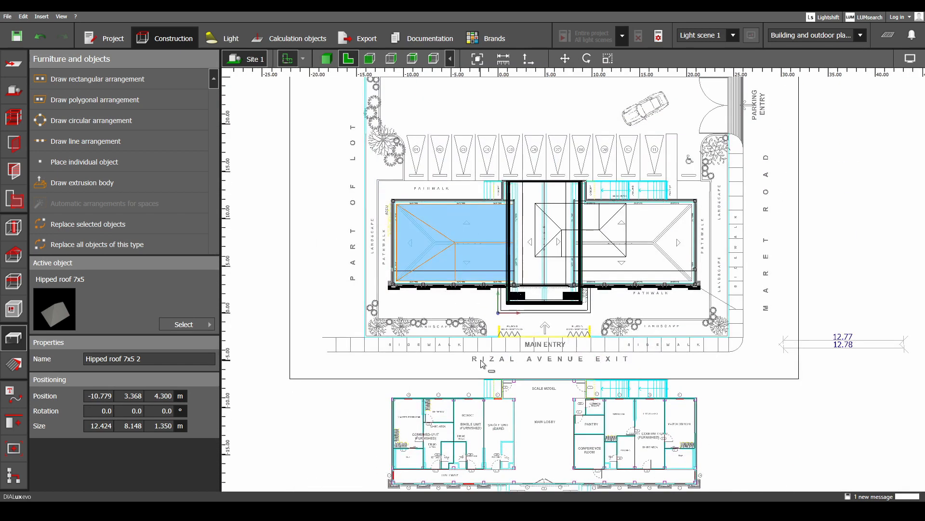
key(ctrl+v)
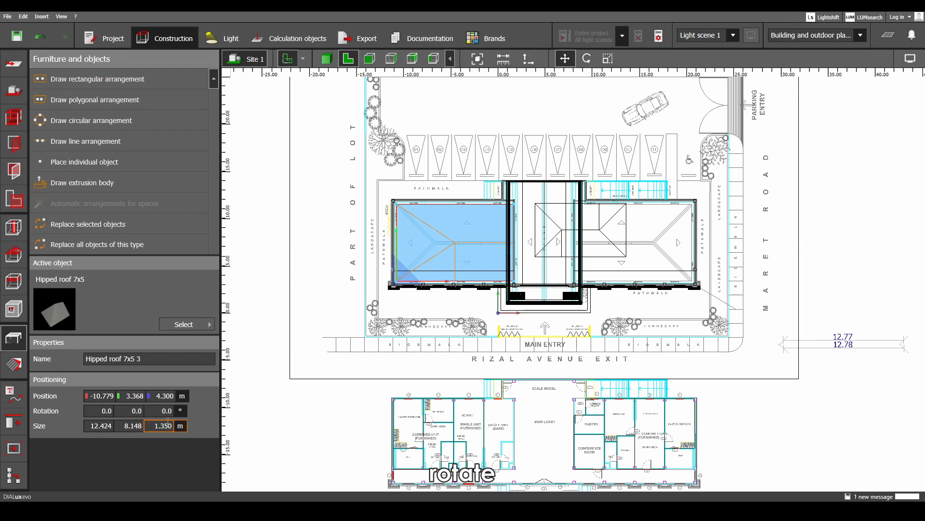
text(180)
key(Return)
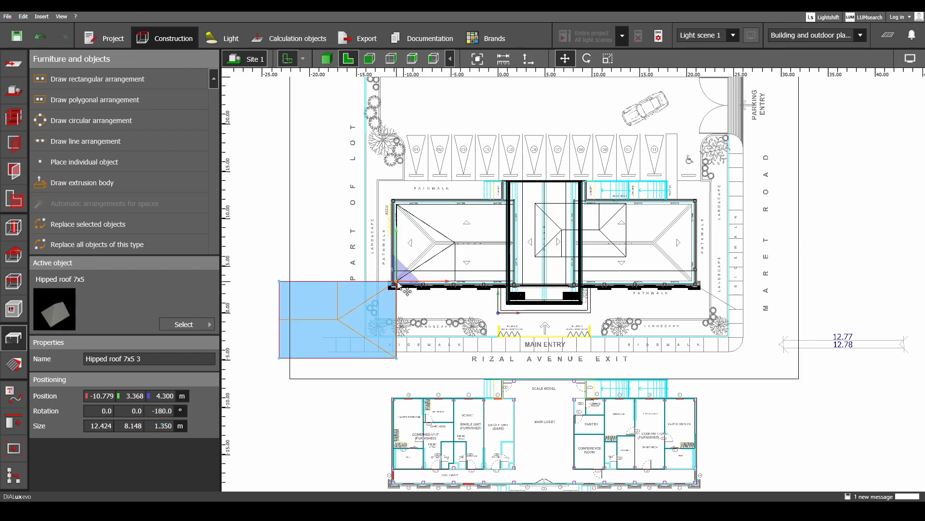
- Move the rotated roof copy onto the opposite wing at position 20.575, 11.708 m and check both roofs in 3D
drag(408, 291, 701, 214)
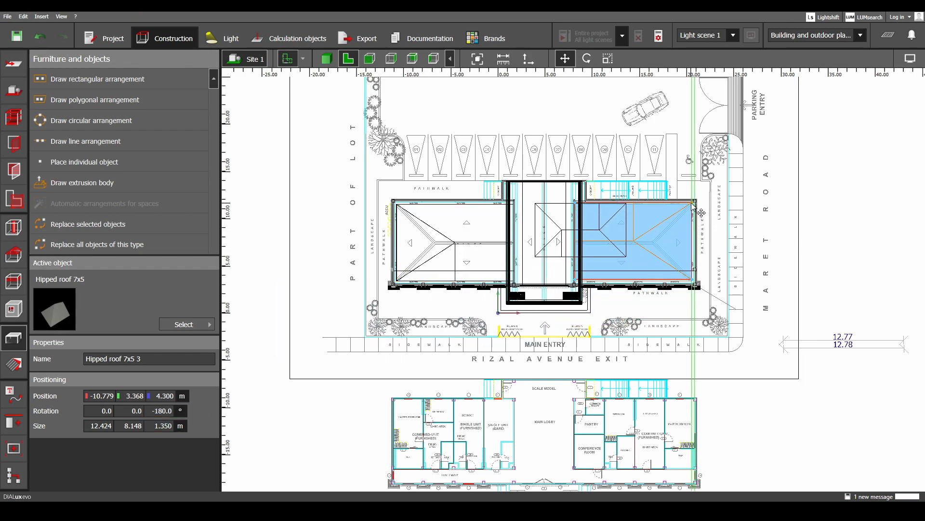
click(328, 59)
scroll(550, 216, down, 3)
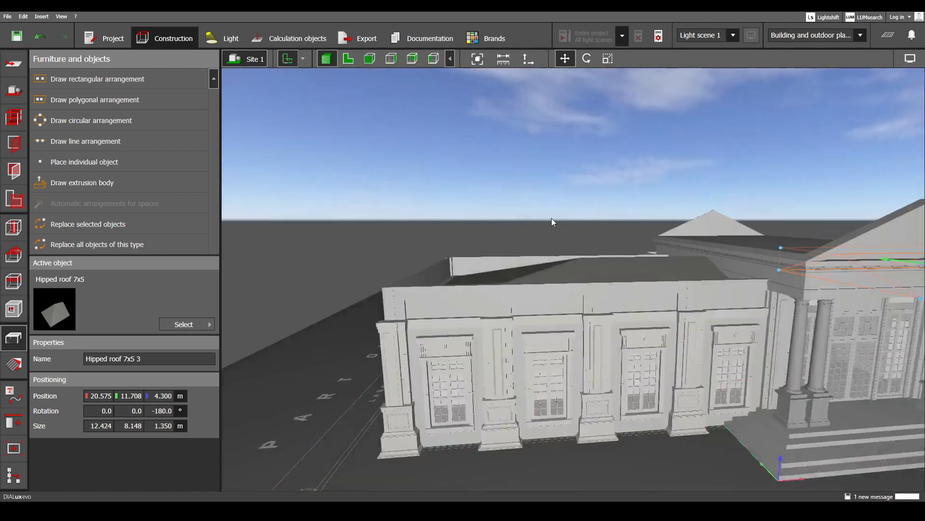
right_drag(551, 218, 697, 289)
drag(697, 291, 552, 264)
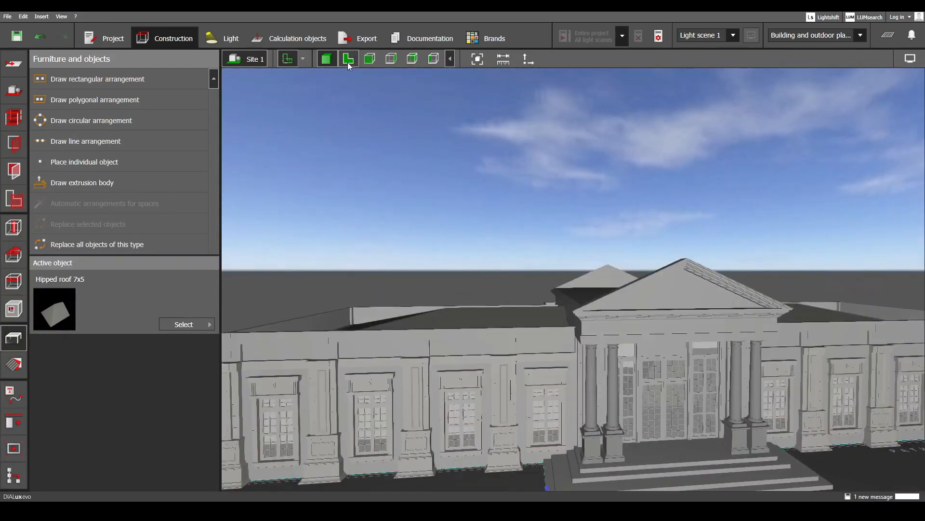
- Raise the unplaced 9x5 hipped roof to a height of 6.300 m, onto the lobby's roof level, using the side elevation
click(348, 59)
click(553, 257)
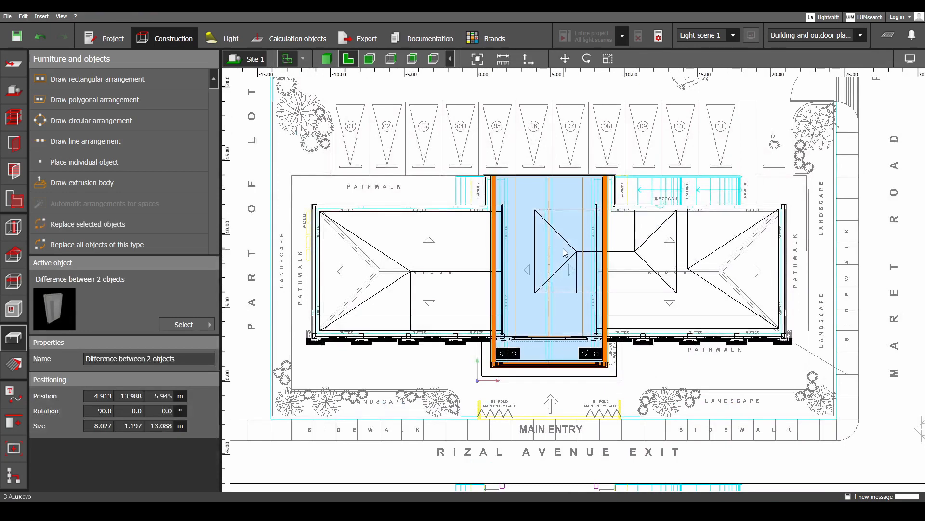
click(567, 252)
right_click(568, 250)
click(584, 259)
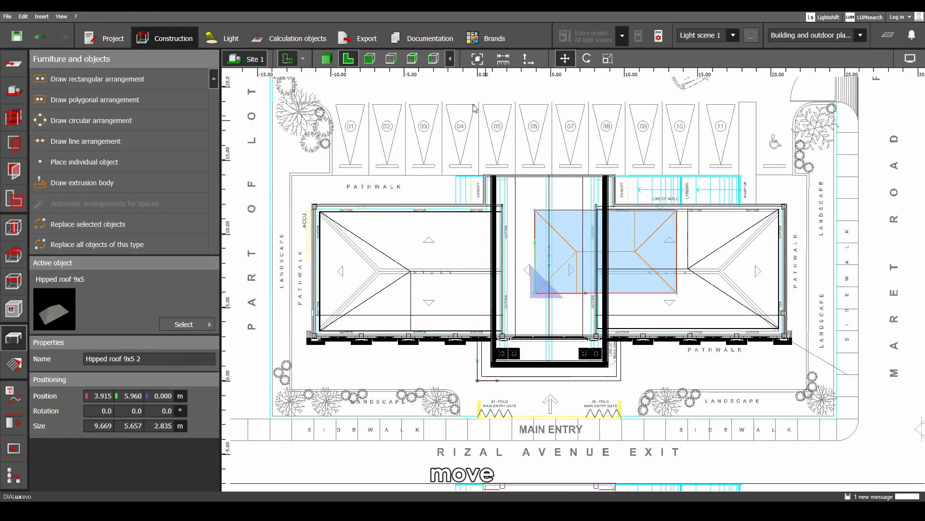
click(436, 59)
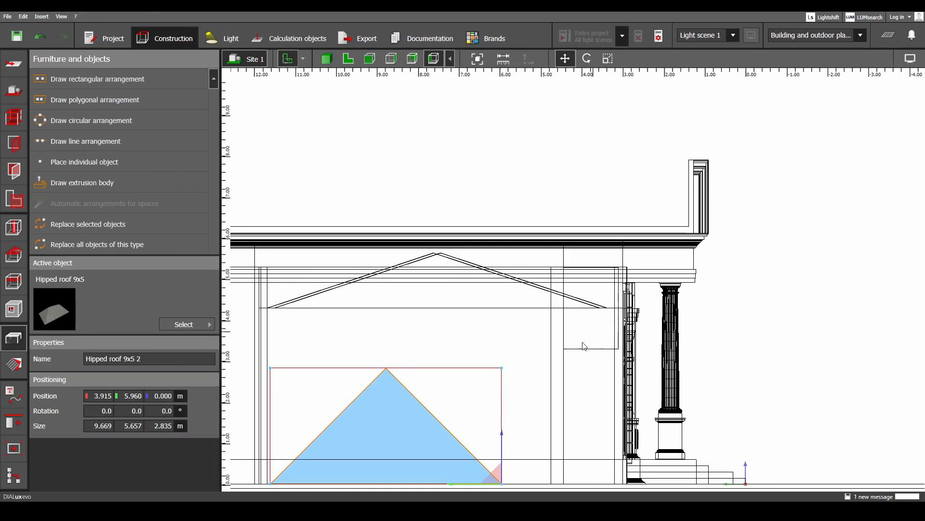
drag(569, 397, 580, 228)
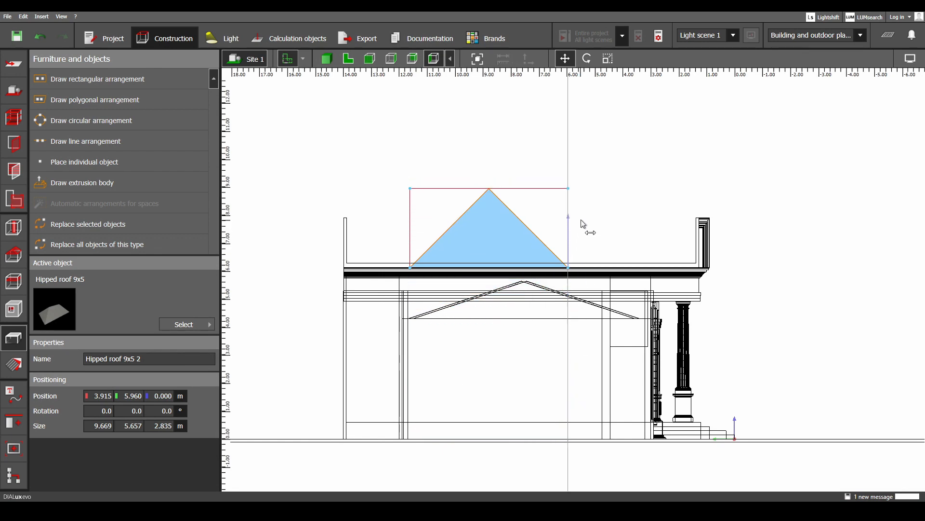
scroll(553, 246, up, 3)
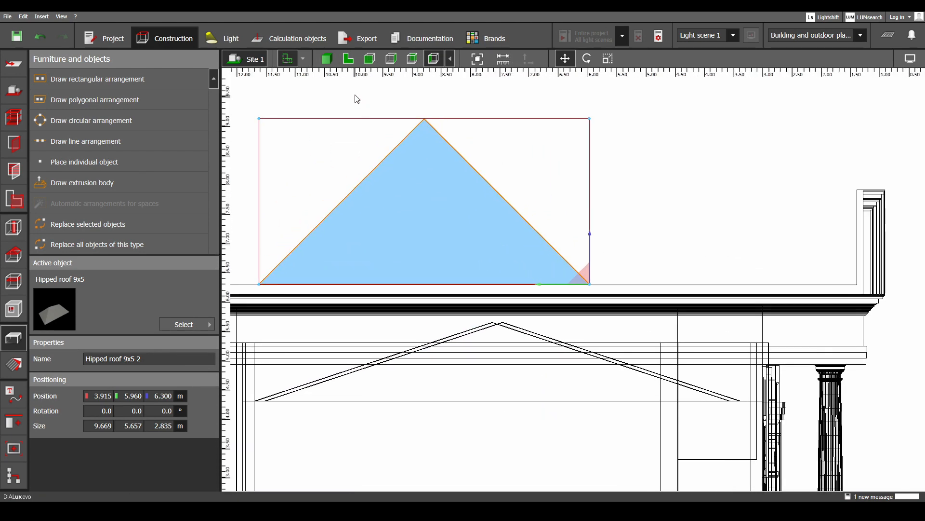
- Rotate the 9x5 hipped roof 90° about the Z axis and move it over the lobby at position 8.254, 1.198 m in plan
click(348, 59)
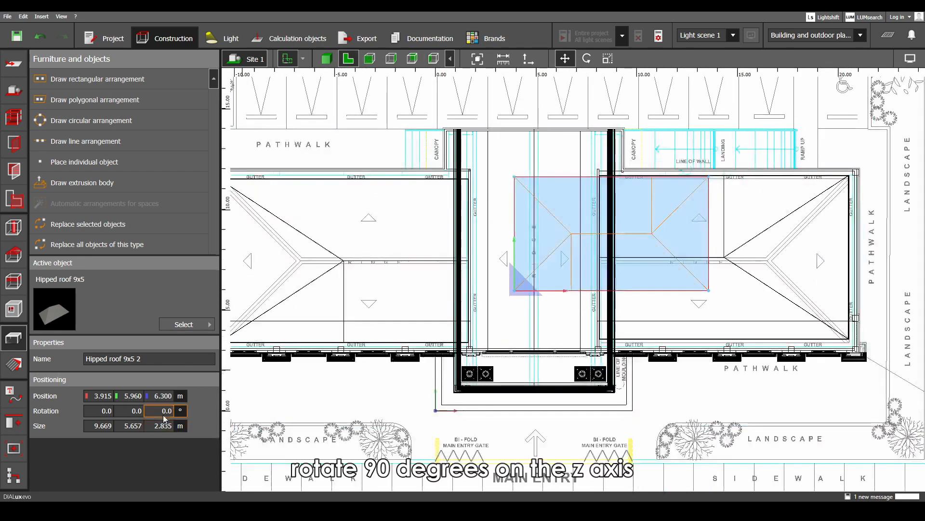
text(9)
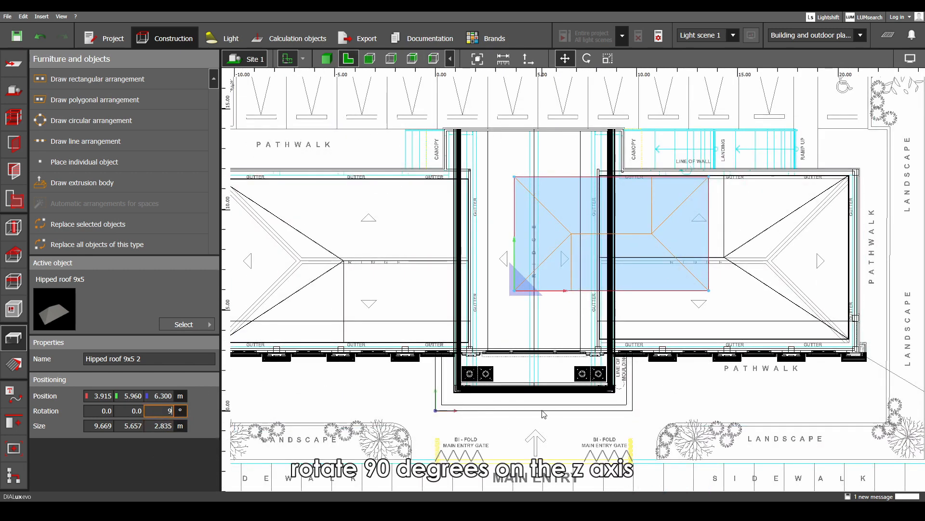
text(0)
key(Return)
scroll(533, 294, up, 2)
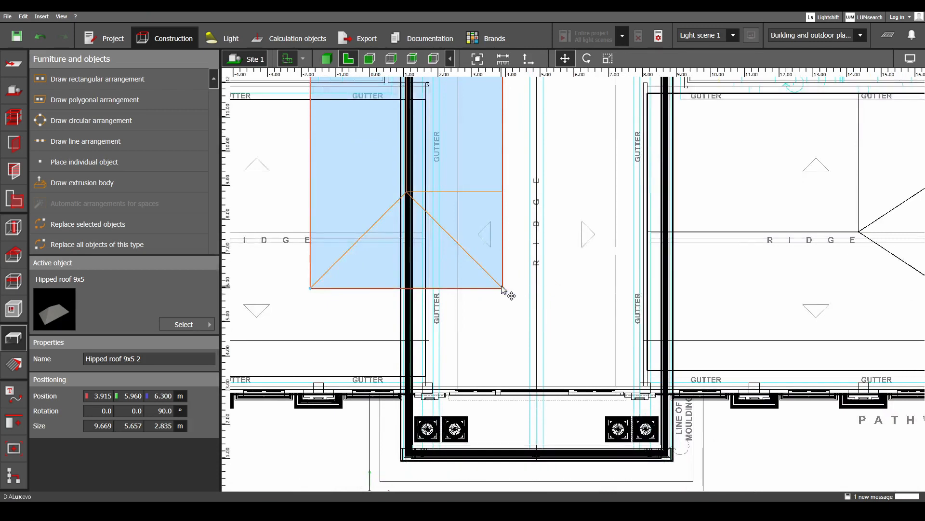
drag(501, 288, 652, 452)
- Scale the lobby's hipped roof to 12.700 by 6.702 m between the gutters and end walls, and inspect it in elevation and 3D
right_click(495, 319)
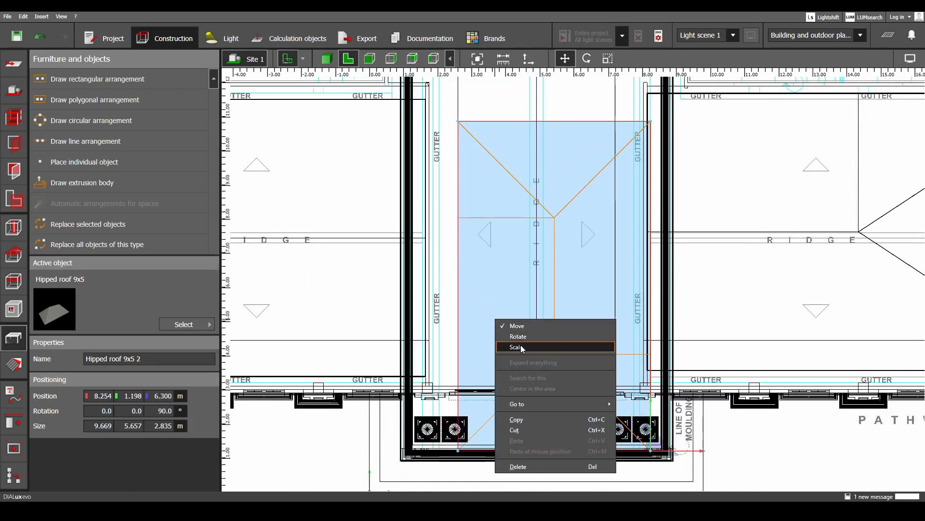
click(521, 345)
drag(436, 385, 422, 385)
scroll(499, 282, down, 2)
middle_drag(524, 171, 525, 310)
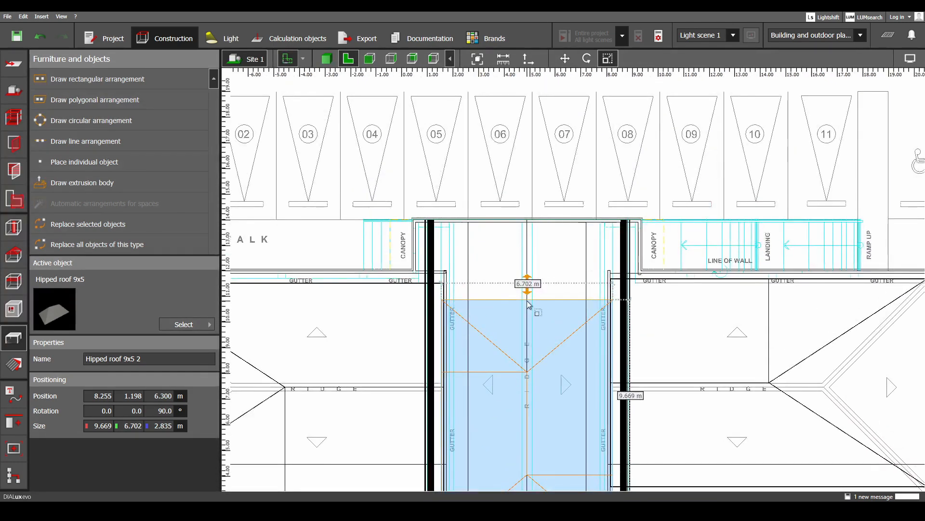
drag(529, 305, 538, 223)
click(434, 60)
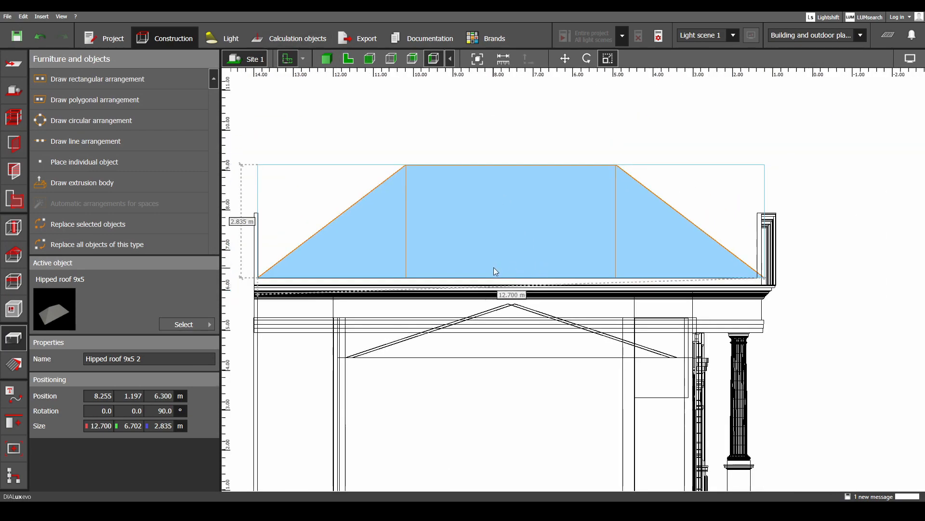
click(335, 64)
right_drag(425, 194, 452, 237)
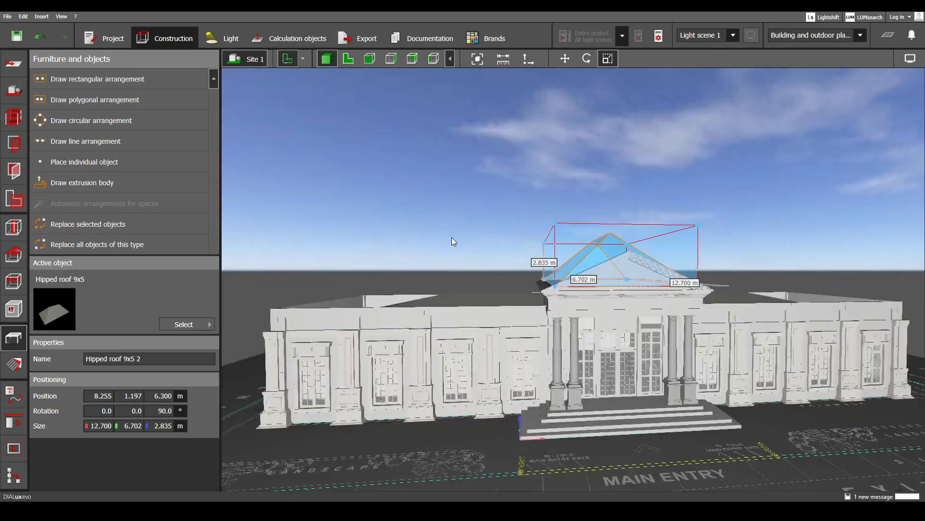
middle_drag(452, 237, 361, 246)
right_drag(361, 247, 472, 288)
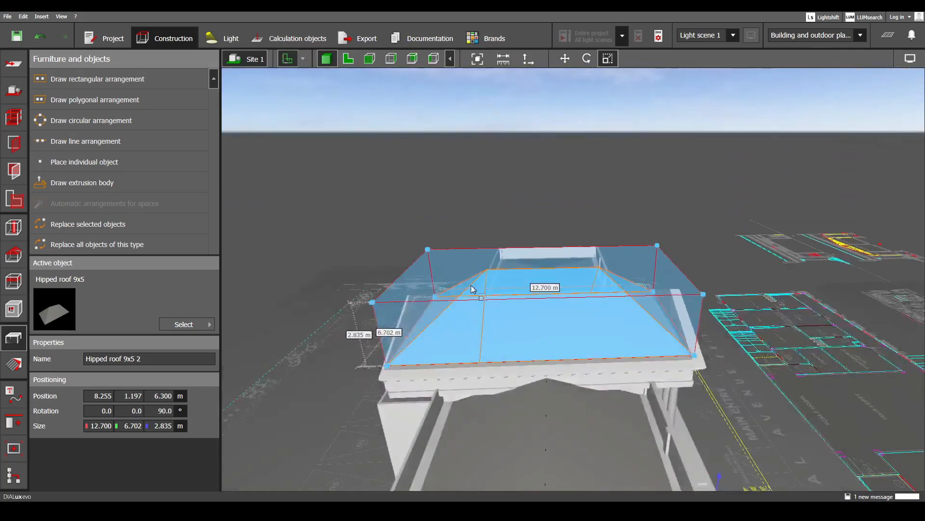
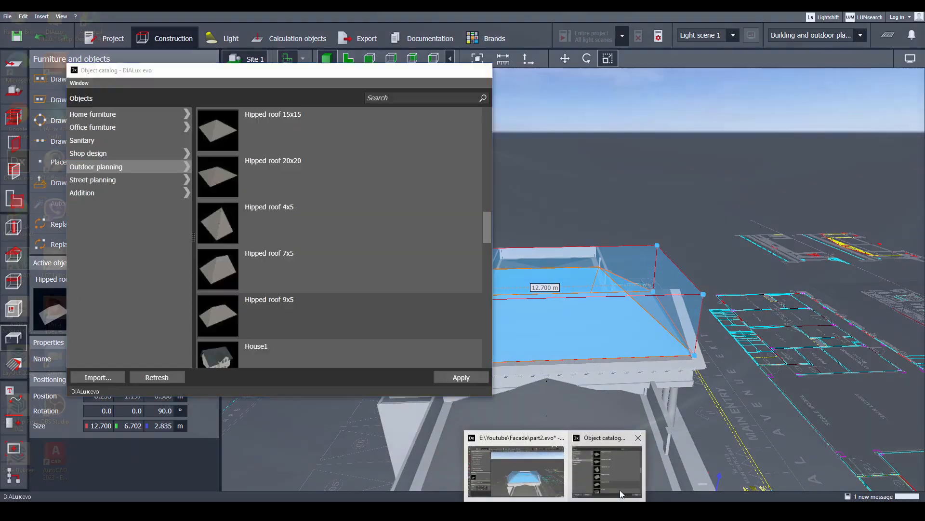
- Find the Ridge roof among the outdoor planning objects in the catalog and place one on the lobby
click(620, 490)
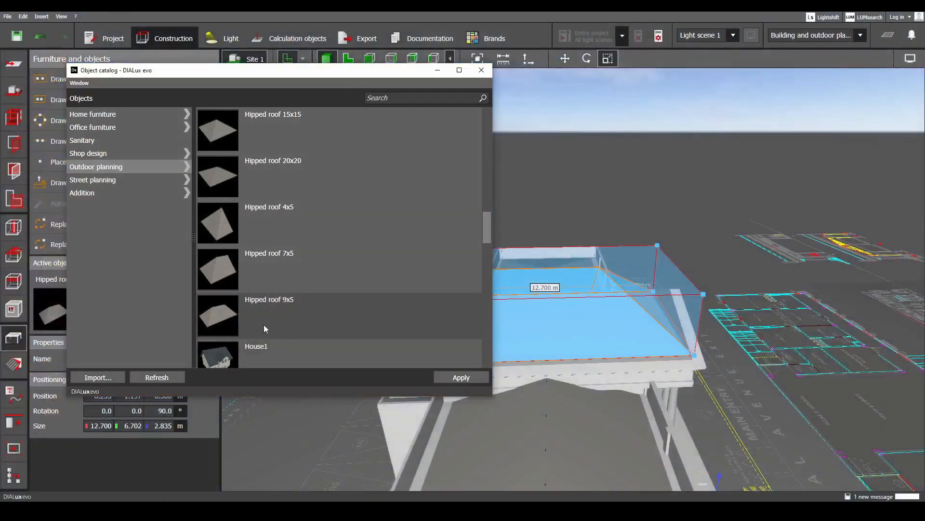
scroll(270, 308, up, 6)
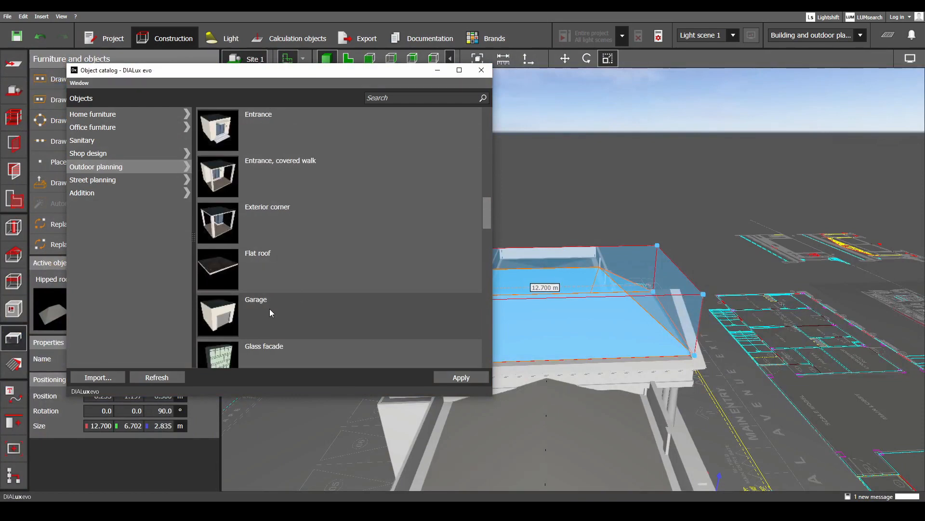
scroll(270, 312, up, 15)
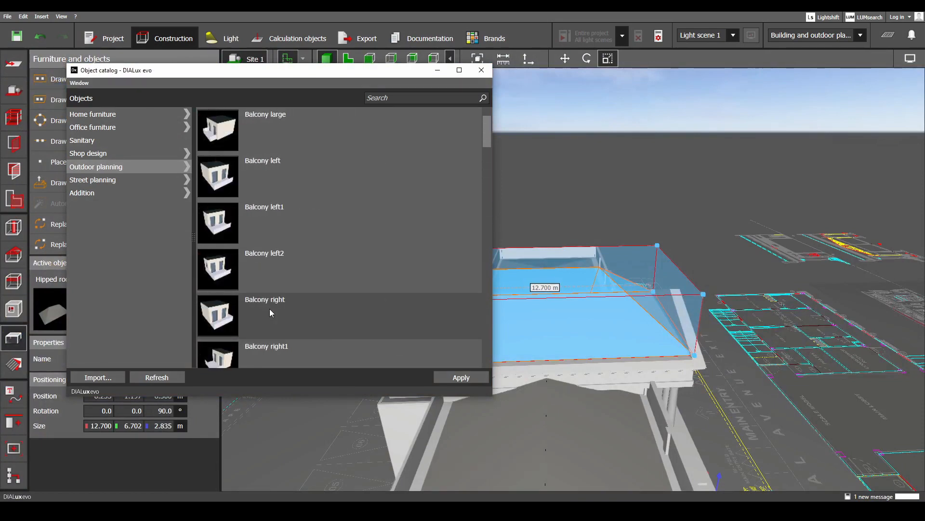
scroll(270, 311, down, 20)
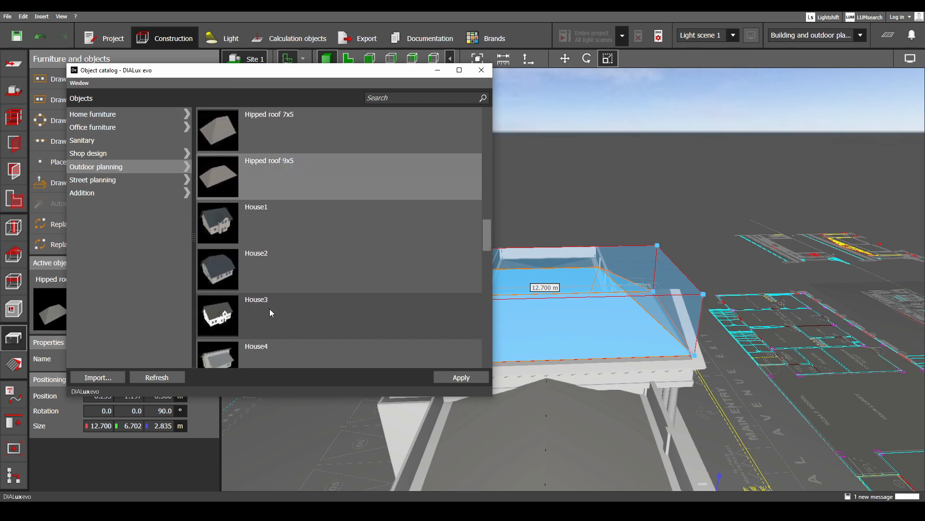
scroll(270, 312, down, 10)
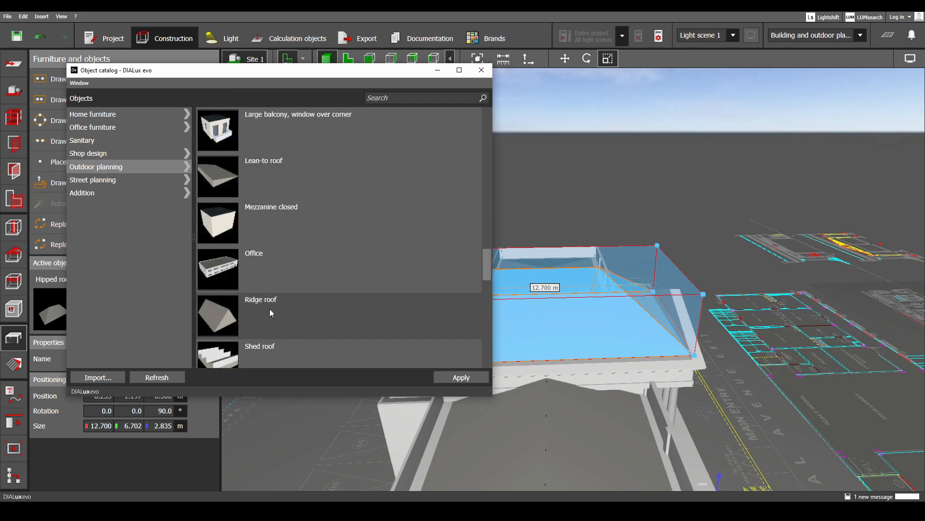
drag(222, 319, 285, 316)
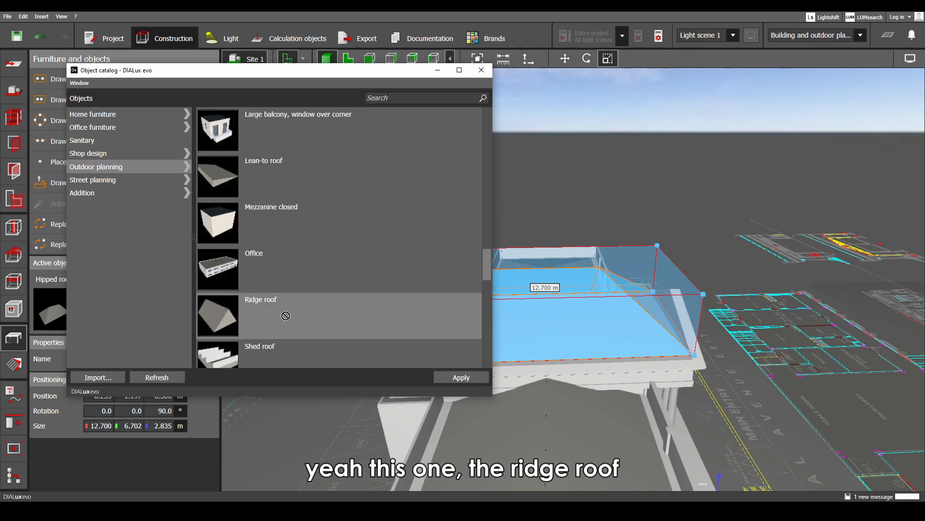
drag(557, 335, 573, 333)
- Lift the ridge roof clear of the building to a height of 11.290 m
middle_drag(572, 331, 606, 268)
right_drag(463, 342, 567, 334)
middle_drag(567, 334, 502, 361)
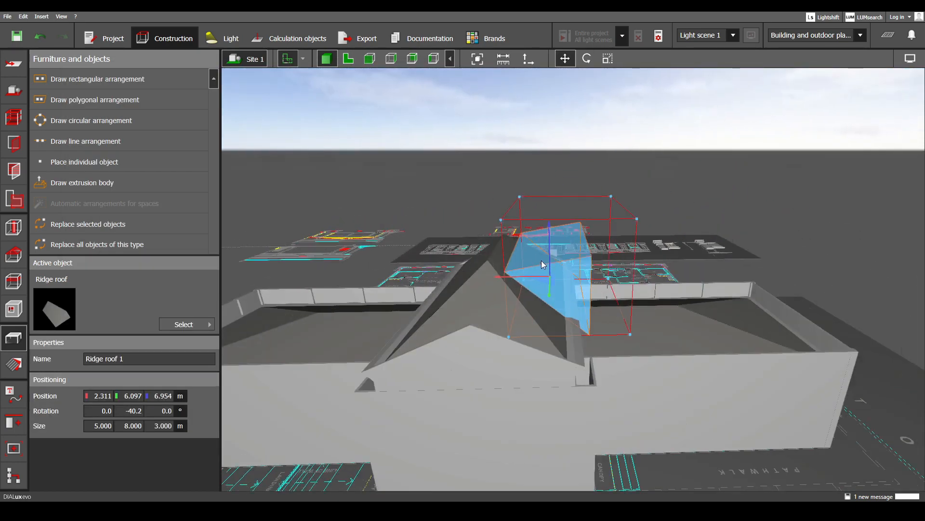
drag(551, 224, 563, 179)
right_drag(575, 321, 610, 199)
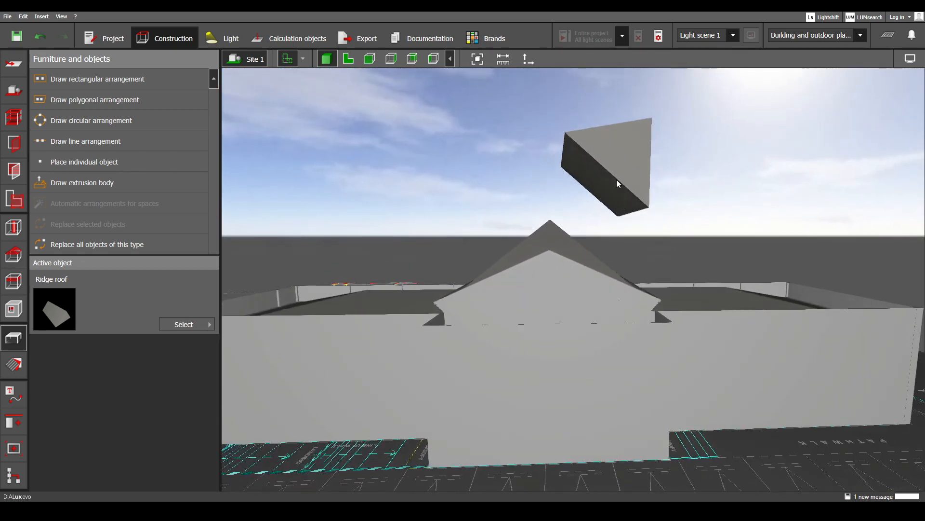
- Set the ridge roof's Y rotation to 0° and delete the 9x5 hipped roof from the lobby
click(617, 179)
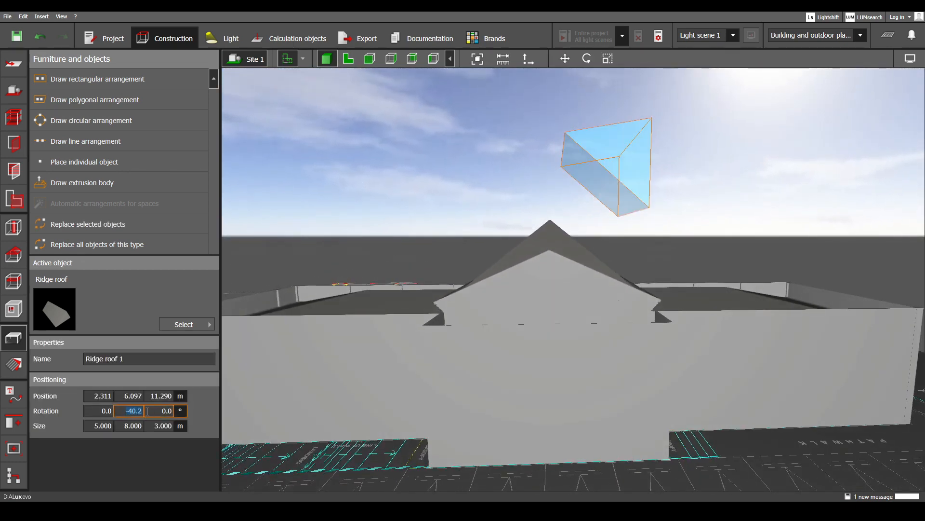
text(0)
key(Return)
right_drag(418, 281, 354, 188)
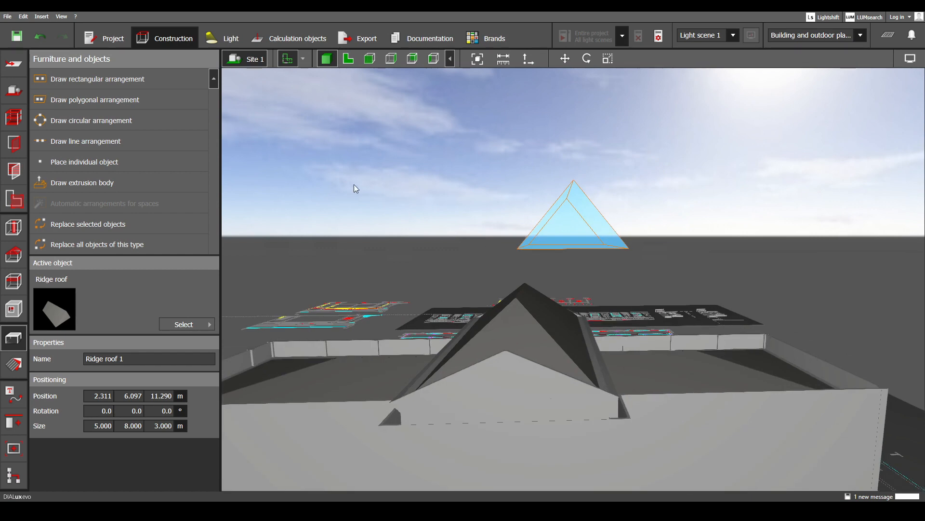
click(501, 323)
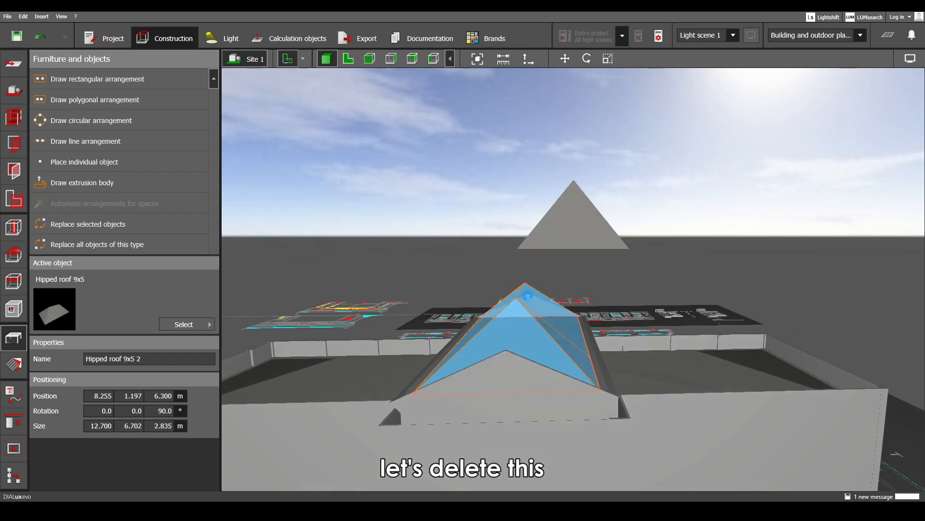
click(568, 235)
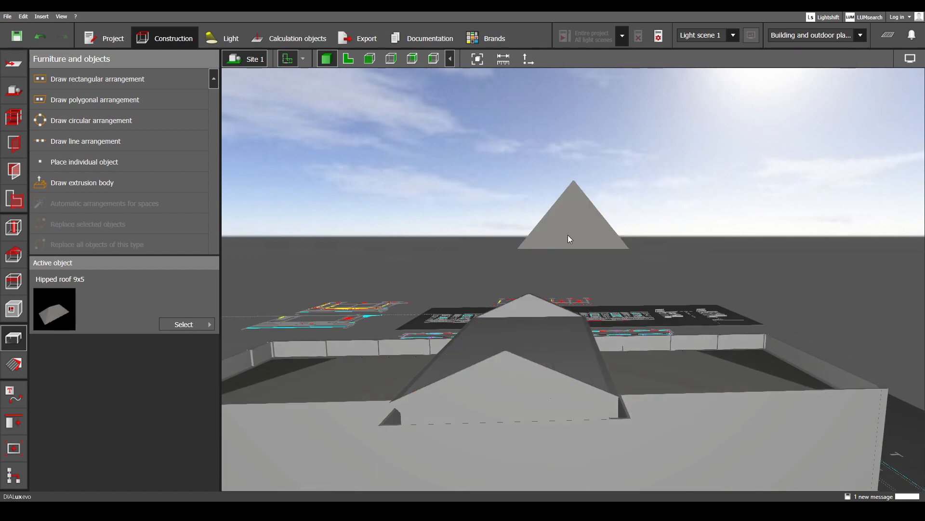
- Move the ridge roof in plan view to position 5.262, 9.899 m, aligning its end with the lobby's rear wall
click(567, 235)
right_click(568, 235)
click(588, 244)
click(348, 58)
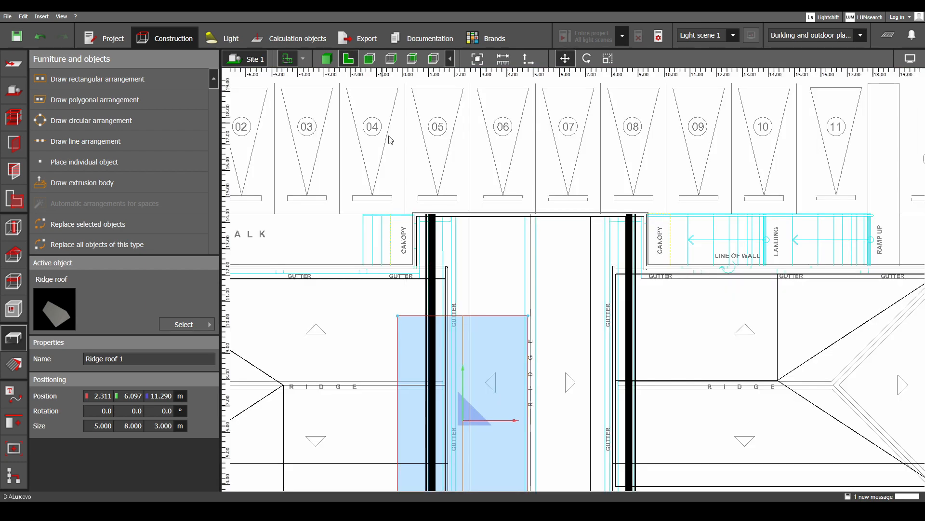
scroll(475, 285, down, 2)
scroll(509, 307, up, 3)
drag(523, 312, 607, 203)
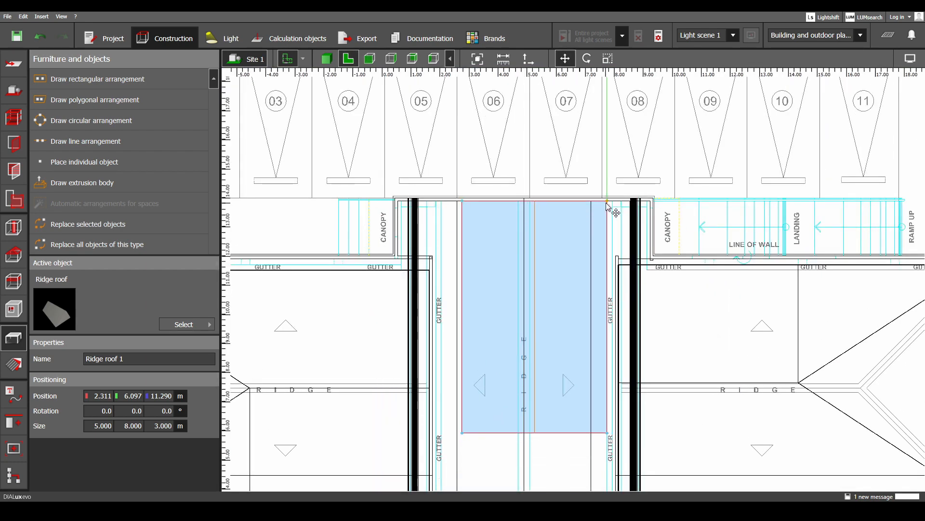
- Scale the ridge roof's width to 5.723 m so its side meets the lobby's gutter line
right_click(550, 236)
click(569, 262)
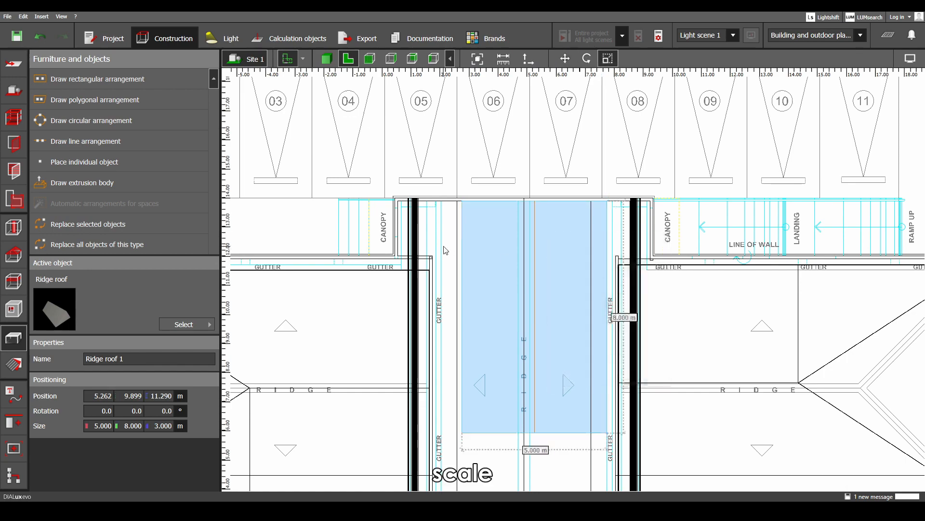
scroll(466, 250, up, 2)
drag(467, 249, 439, 247)
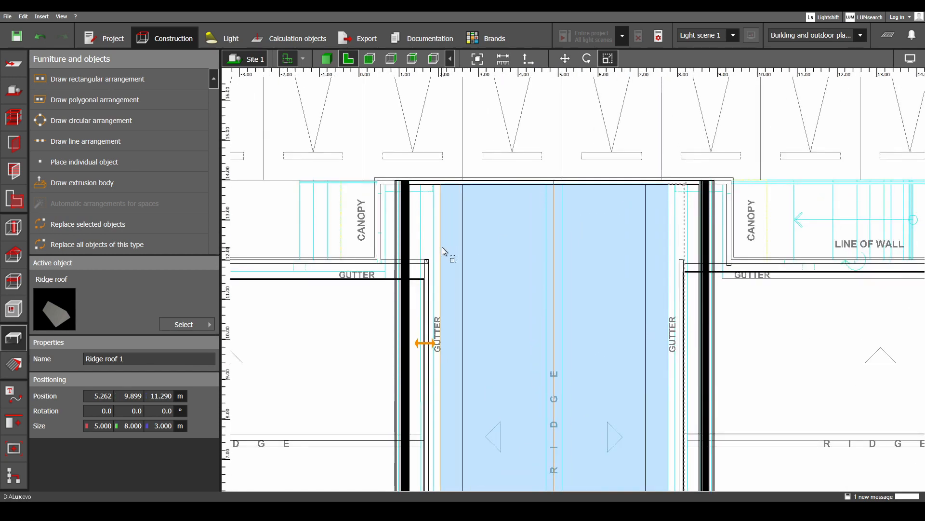
- Extend the ridge roof's length to 12.543 m, reaching the front pediment wall beyond the entrance columns
scroll(501, 306, down, 2)
scroll(502, 306, down, 2)
middle_drag(503, 362, 500, 208)
scroll(509, 262, up, 3)
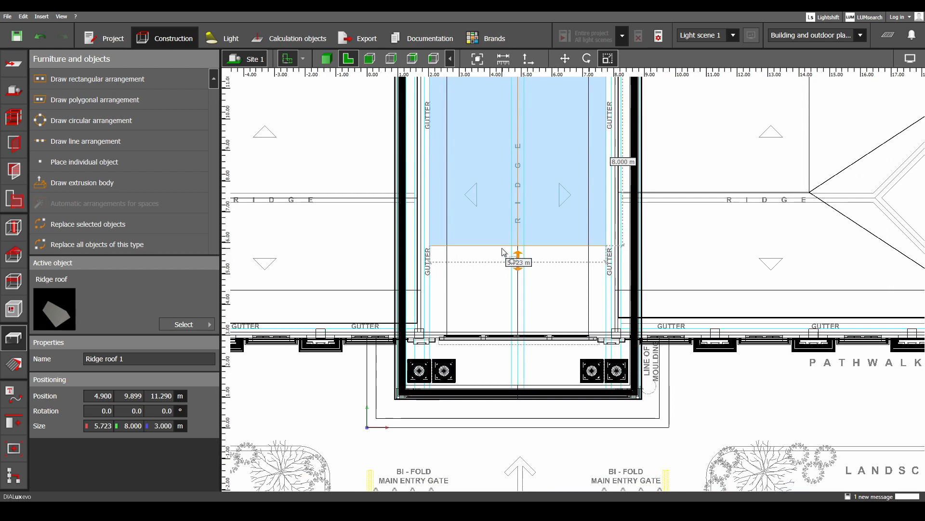
drag(518, 254, 517, 362)
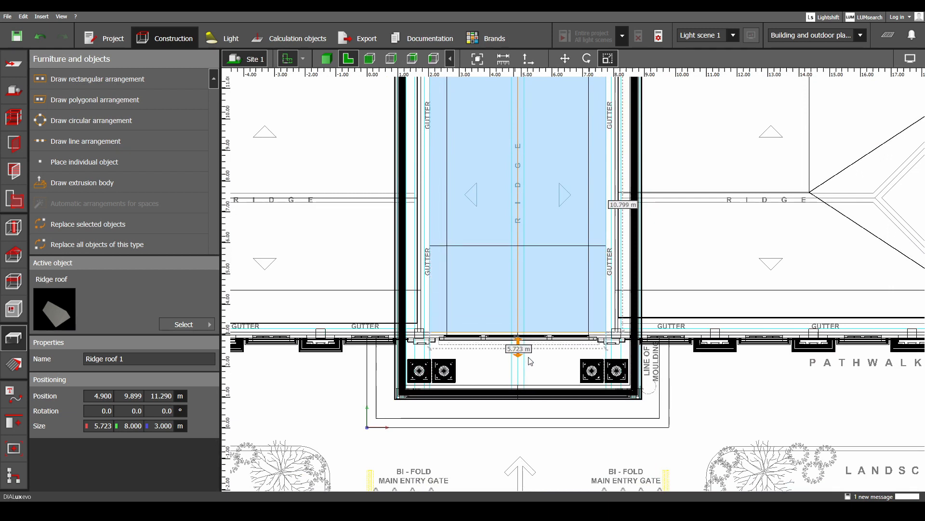
drag(529, 358, 507, 391)
scroll(506, 388, up, 2)
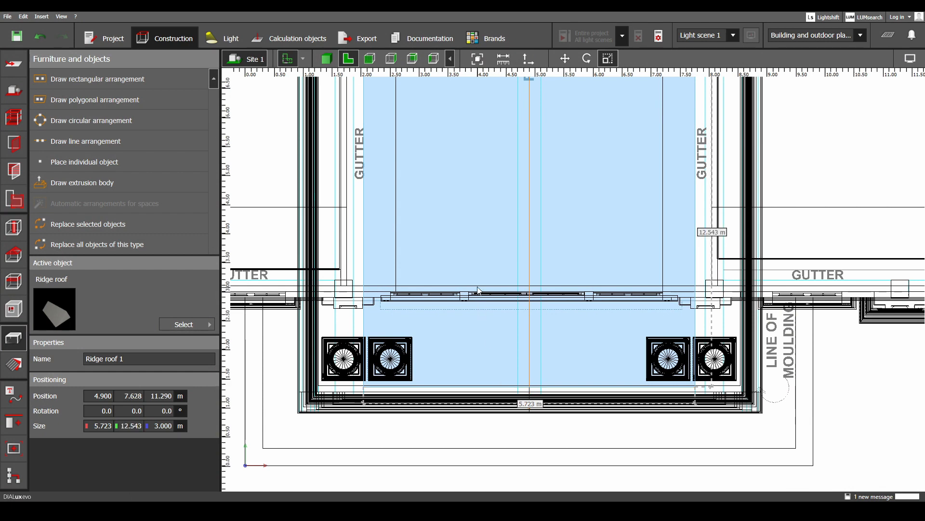
middle_drag(477, 287, 486, 312)
- Lower the ridge roof in the side elevation to a base height of 6.300 m, resting on the lobby's cornice
click(433, 59)
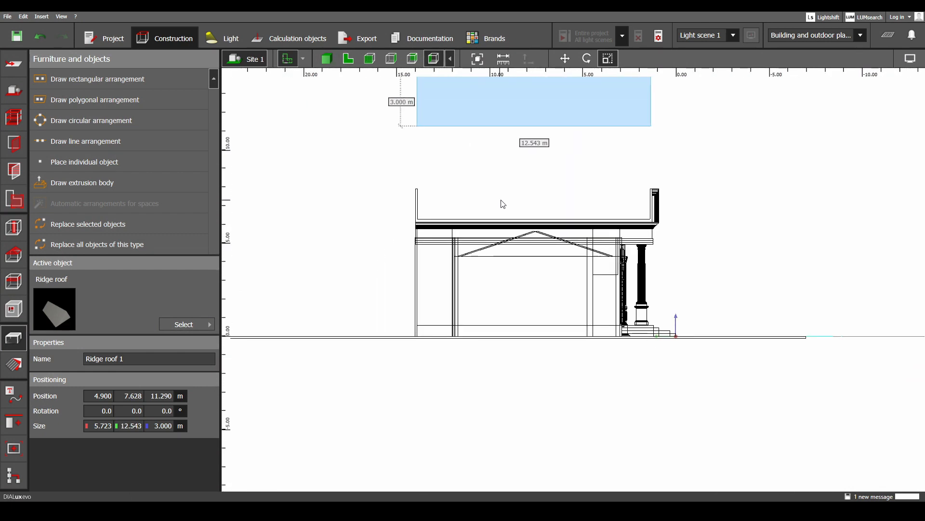
right_click(517, 190)
click(530, 196)
scroll(507, 176, up, 2)
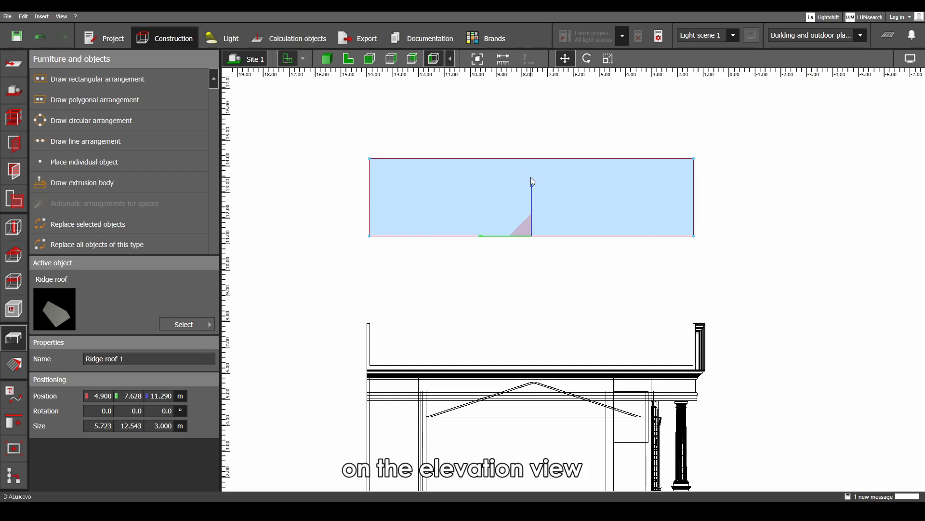
drag(530, 177, 536, 308)
scroll(465, 308, up, 3)
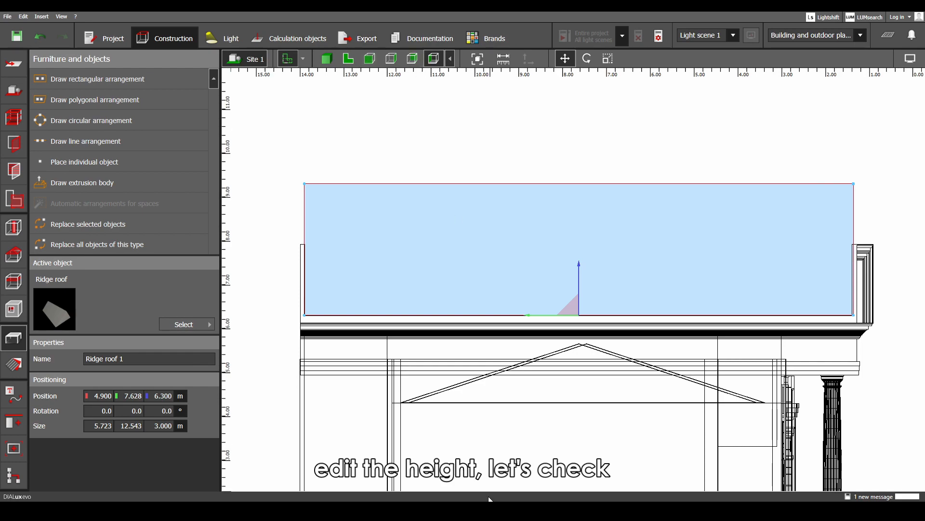
- Measure the lobby roof's height on the side section drawing below the plan
scroll(522, 180, down, 6)
click(348, 58)
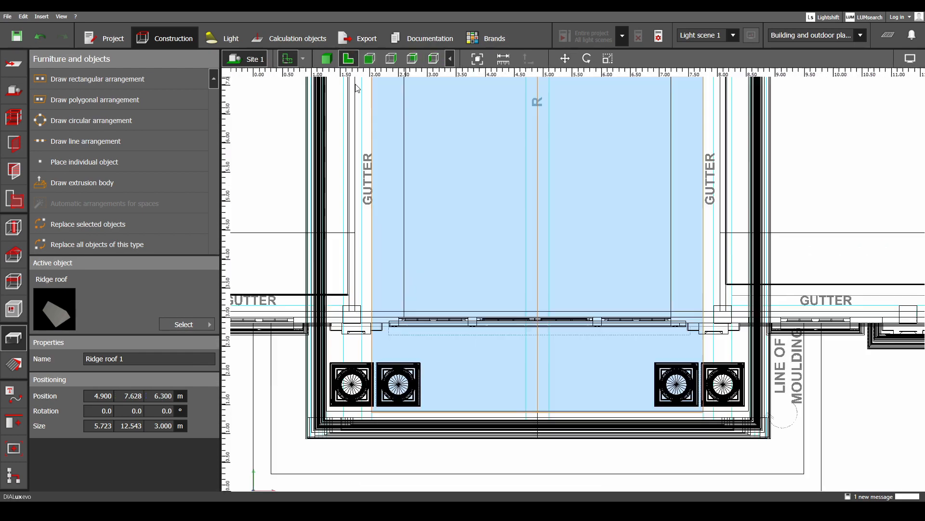
scroll(373, 233, down, 5)
middle_drag(561, 248, 573, 135)
scroll(576, 134, down, 1)
scroll(689, 375, up, 3)
middle_drag(685, 446, 585, 337)
middle_drag(508, 291, 547, 321)
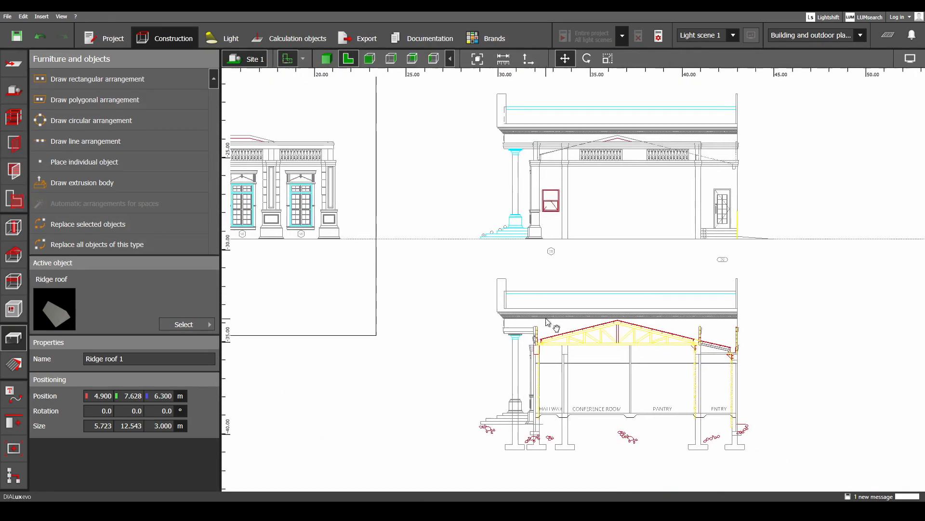
scroll(550, 318, up, 5)
click(504, 58)
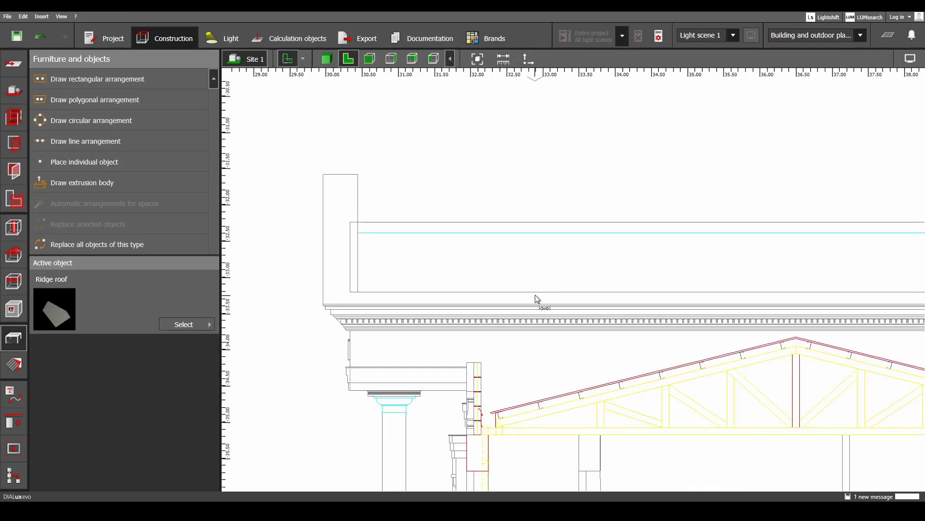
key(Escape)
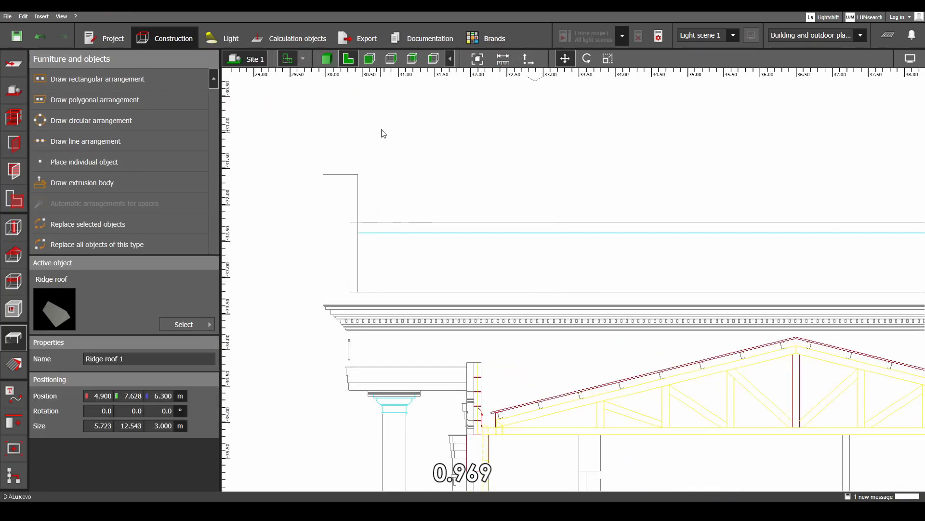
scroll(380, 132, down, 1)
- Set the ridge roof's height to 0.969 m
double_click(155, 424)
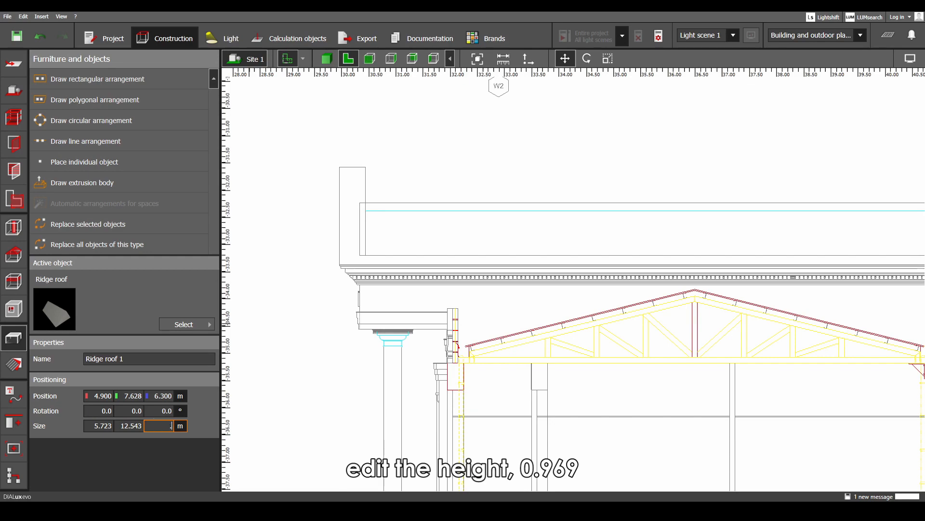
text(.969)
key(Return)
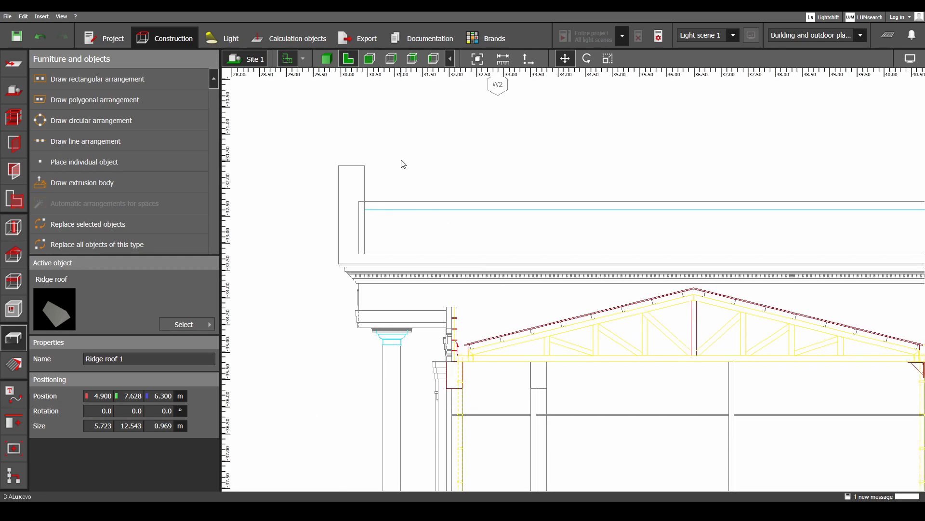
- Examine the lobby's ridge roof and both wing roofs in 3D from the front, side and above
click(329, 66)
drag(496, 300, 688, 328)
scroll(688, 331, up, 10)
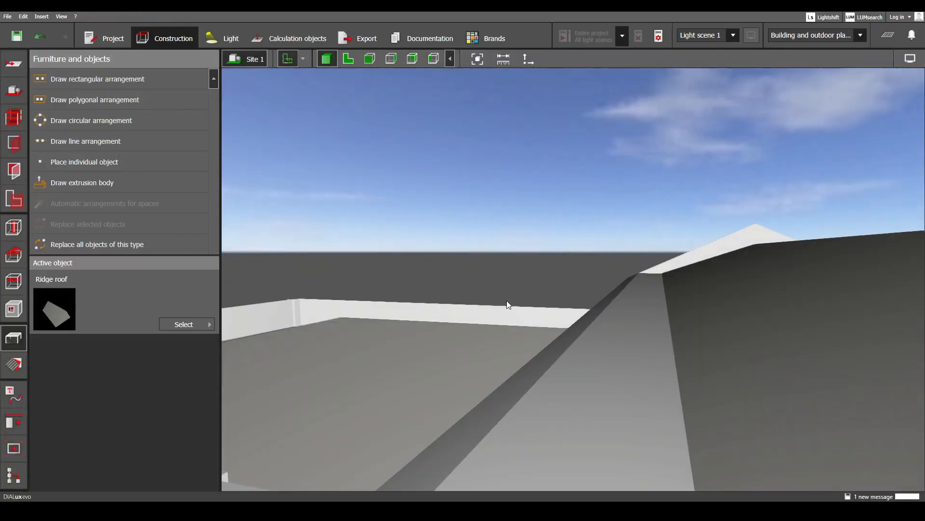
scroll(612, 323, down, 10)
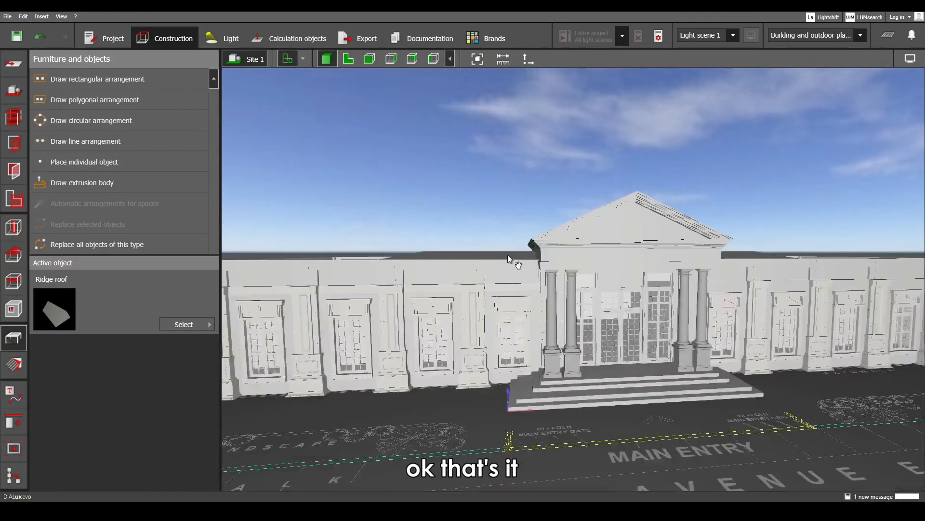
drag(516, 292, 675, 243)
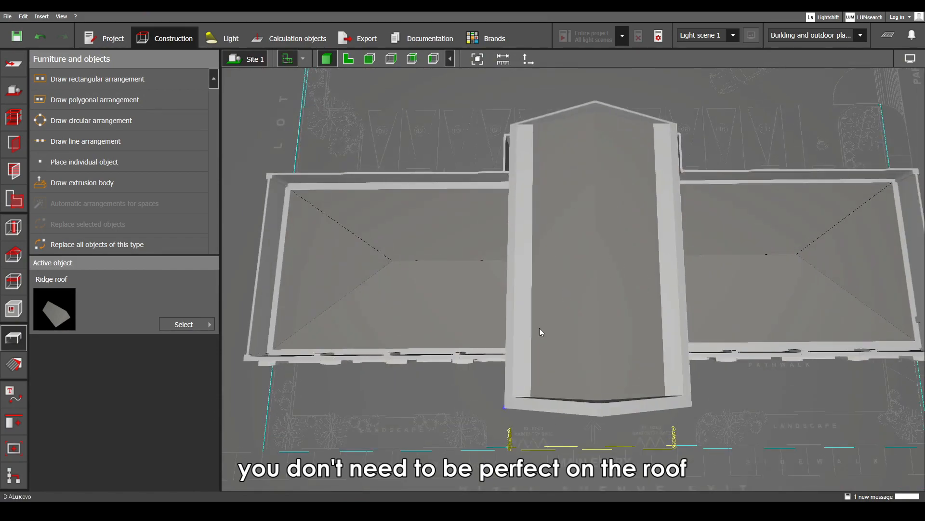
drag(541, 332, 542, 264)
scroll(544, 242, down, 5)
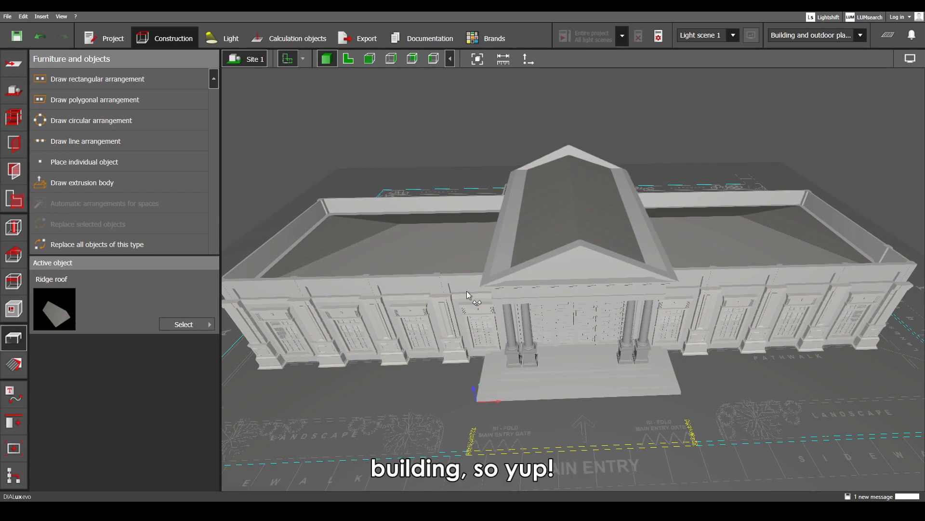
drag(466, 291, 470, 265)
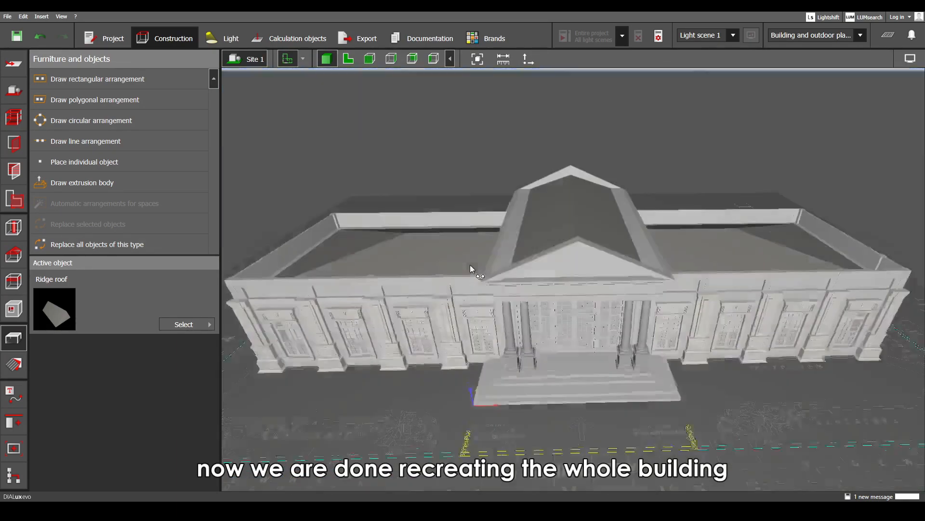
drag(470, 265, 739, 221)
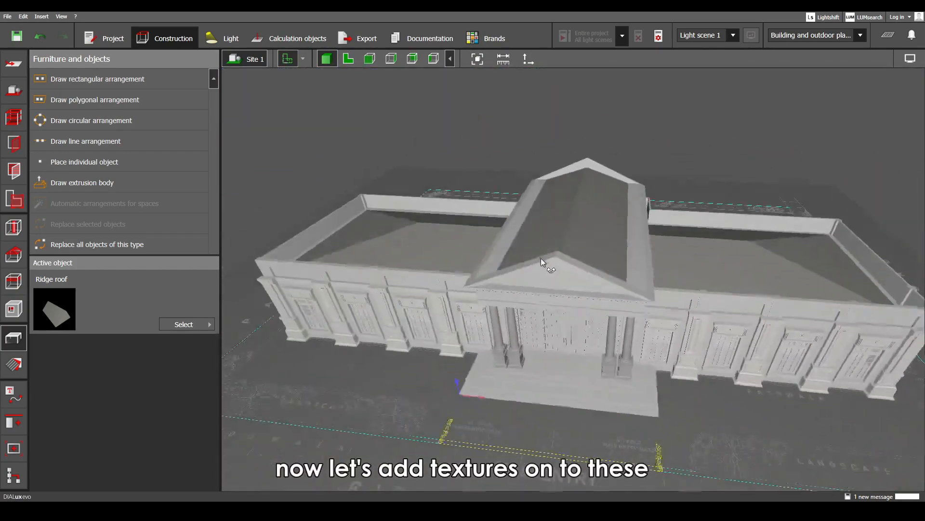
- Pick the beige texture material from a column on the left wing's facade
drag(541, 259, 566, 224)
middle_drag(496, 289, 574, 288)
scroll(490, 288, up, 4)
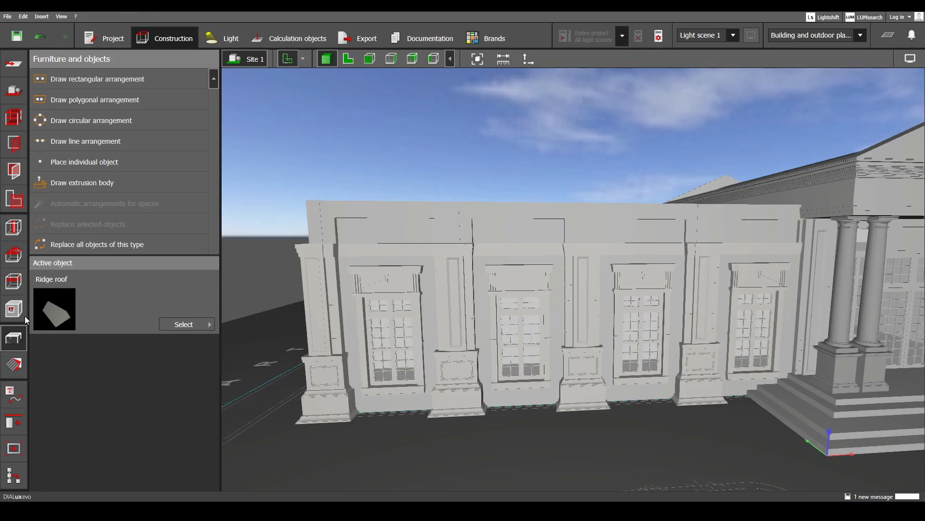
click(14, 366)
click(100, 79)
scroll(331, 276, up, 5)
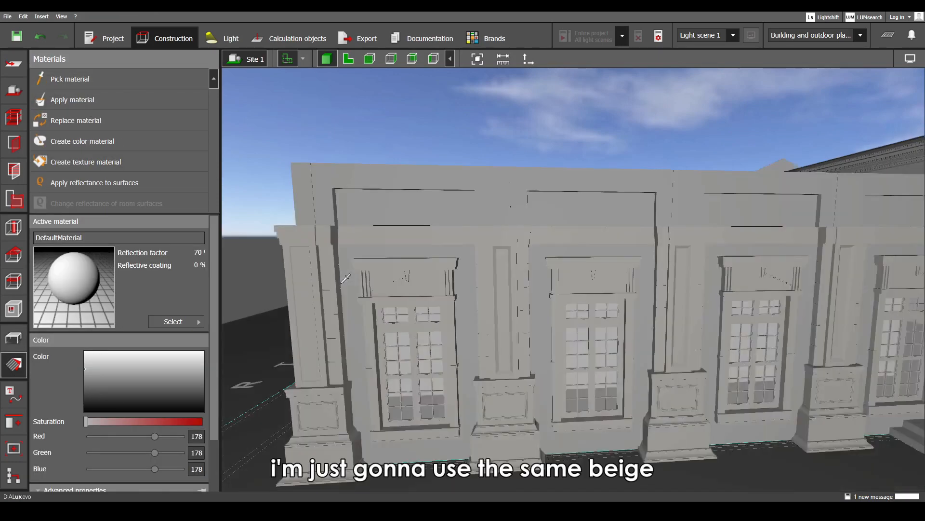
middle_drag(343, 270, 489, 294)
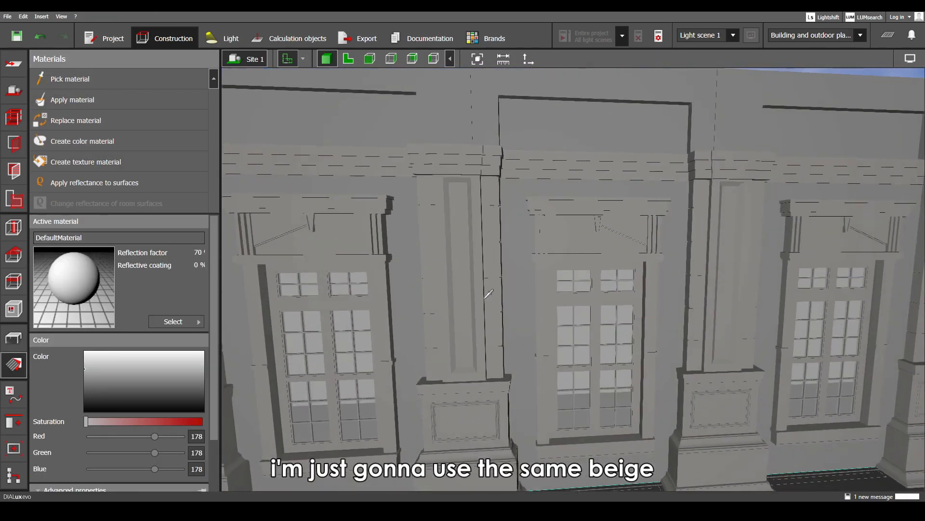
click(480, 290)
- Apply the picked beige texture to the wing's front wall and to the recessed panels above the windows
middle_drag(446, 333, 469, 320)
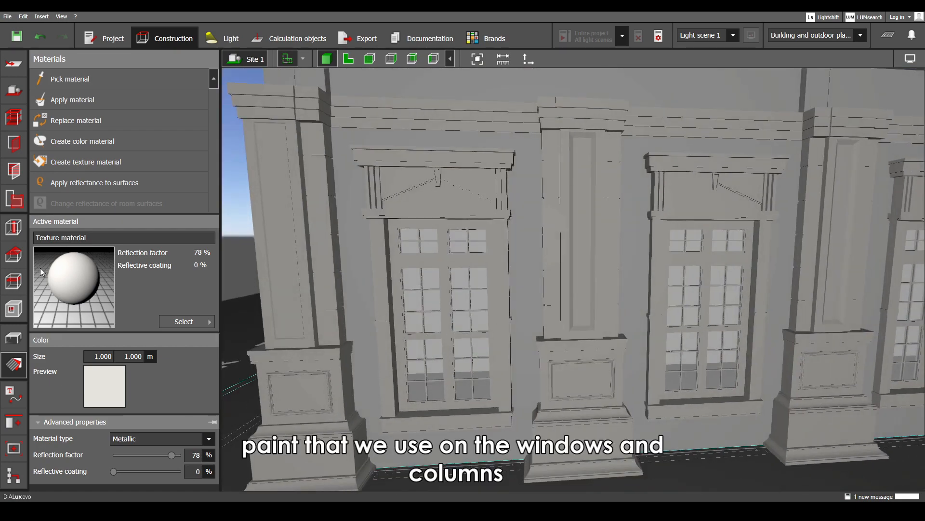
drag(68, 281, 301, 290)
drag(360, 279, 360, 279)
scroll(361, 279, down, 5)
middle_drag(547, 273, 324, 306)
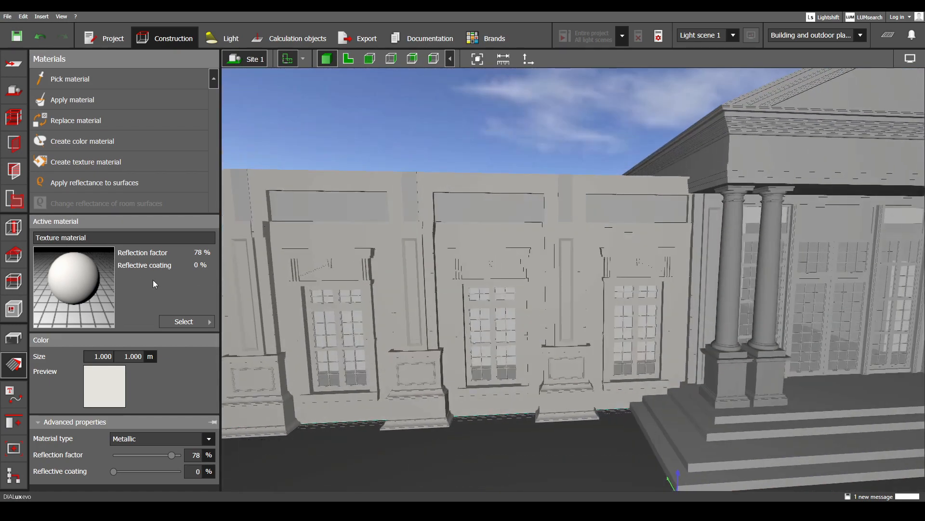
drag(365, 203, 366, 203)
middle_drag(558, 233, 392, 222)
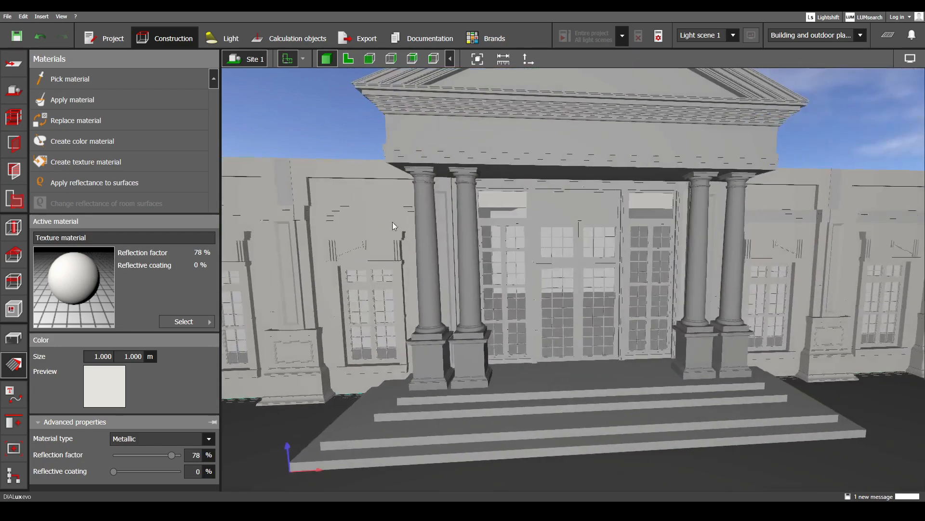
- Move the small rectangular extrusion volume from the front elevation drawing onto the lobby's front wall in plan, at Y 2.965 m
scroll(598, 217, up, 3)
mouse_move(598, 218)
middle_down()
mouse_move(555, 213)
mouse_move(597, 203)
middle_up()
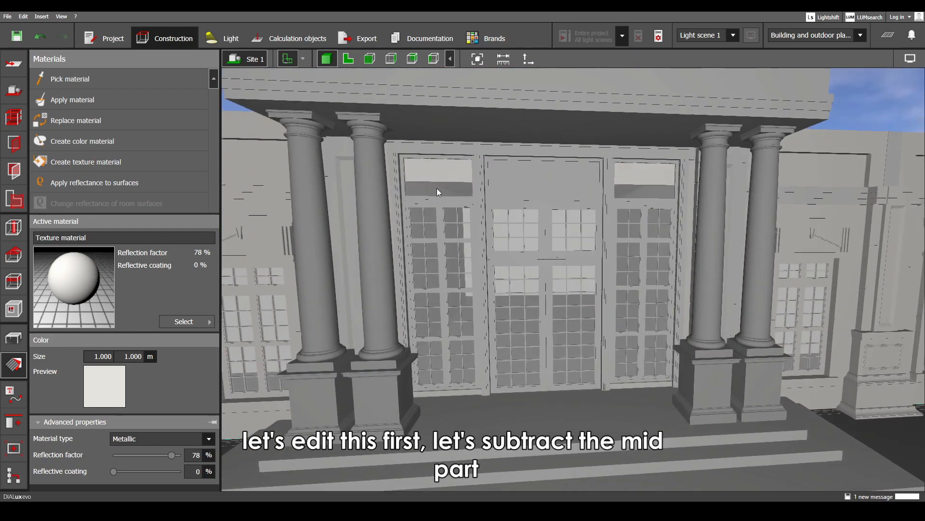
middle_drag(430, 171, 453, 178)
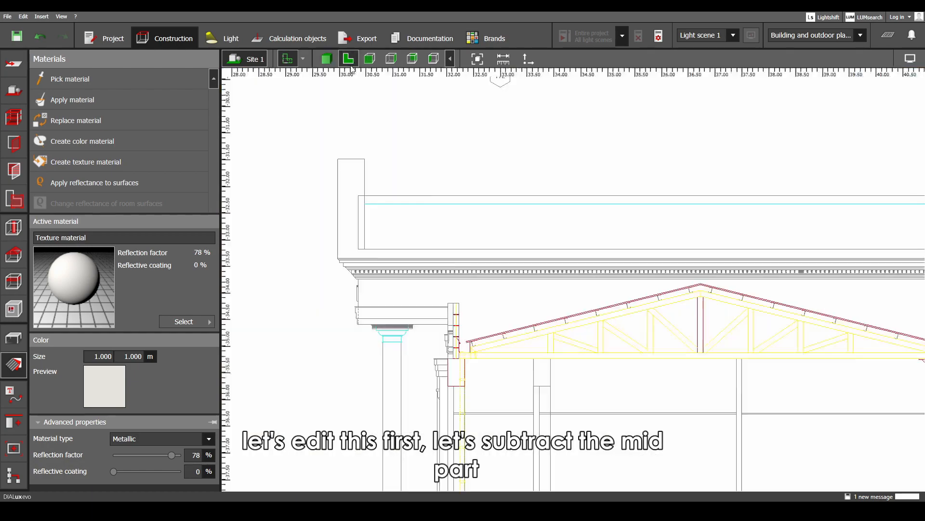
click(348, 59)
scroll(476, 250, down, 5)
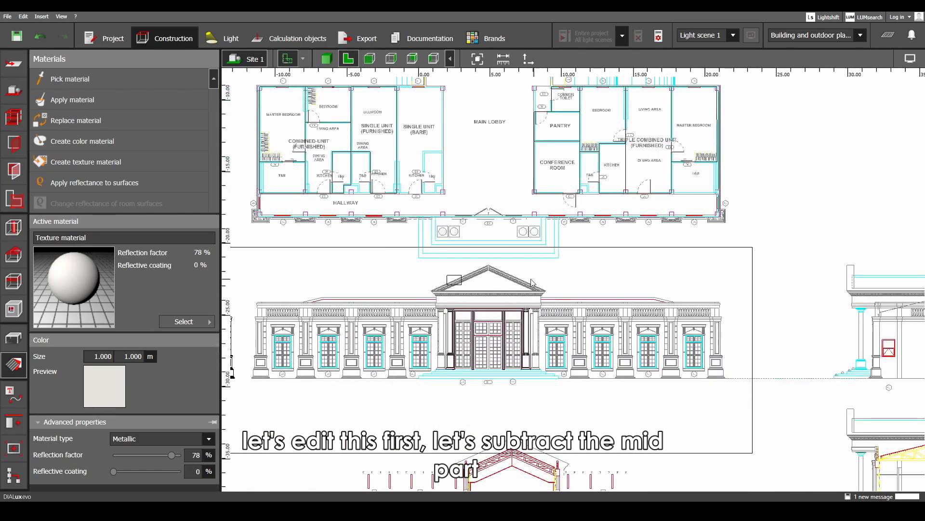
scroll(452, 355, down, 4)
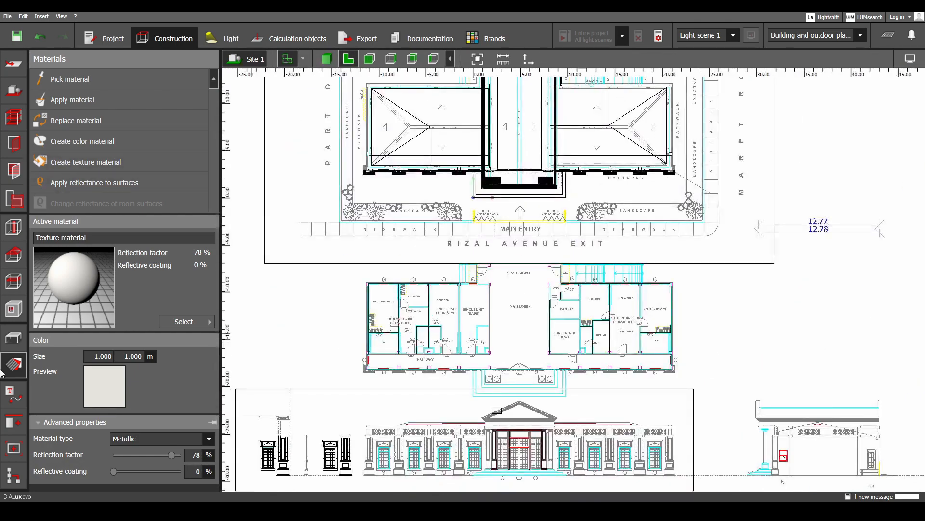
click(523, 430)
click(504, 424)
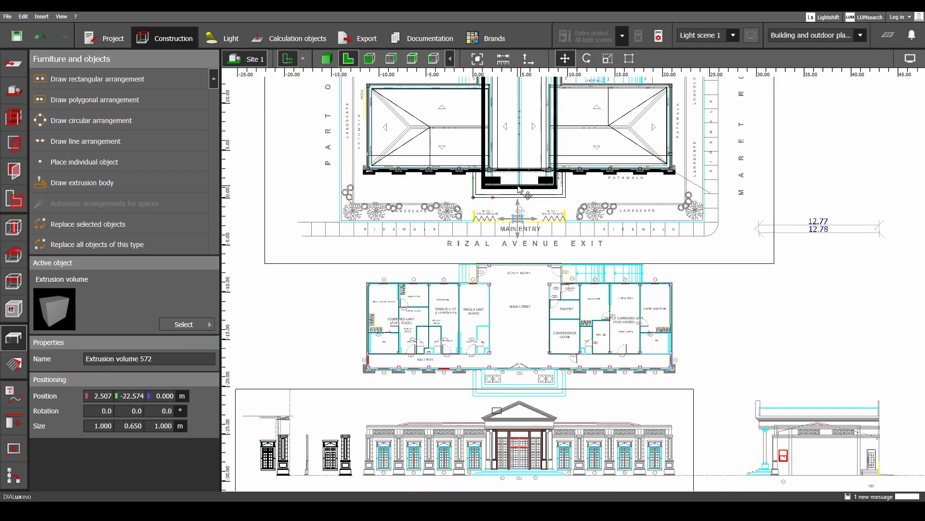
scroll(497, 150, up, 6)
drag(518, 190, 397, 279)
scroll(465, 285, up, 5)
scroll(465, 280, up, 1)
- Widen the extrusion volume to 6.100 m so it spans the lobby's entrance wall
right_click(473, 237)
click(495, 268)
scroll(552, 285, down, 4)
middle_drag(552, 285, 368, 286)
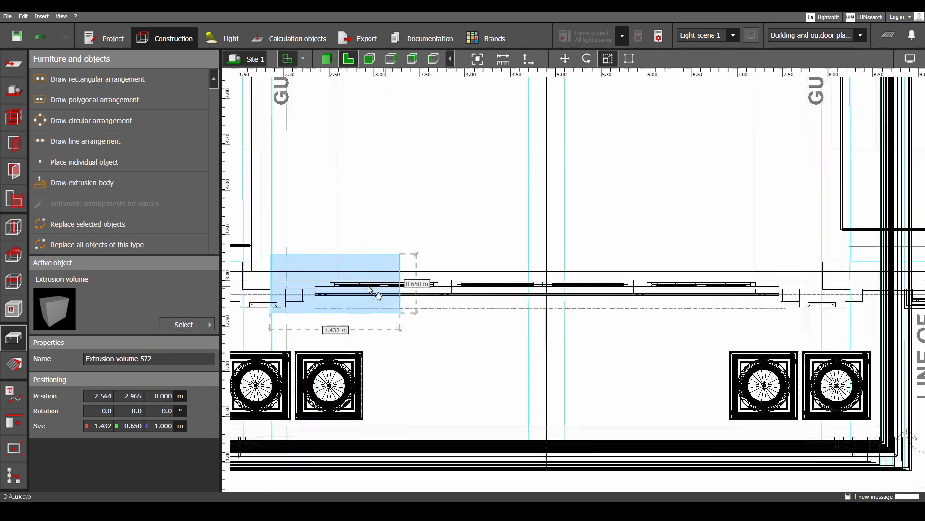
scroll(368, 290, down, 1)
drag(369, 289, 707, 295)
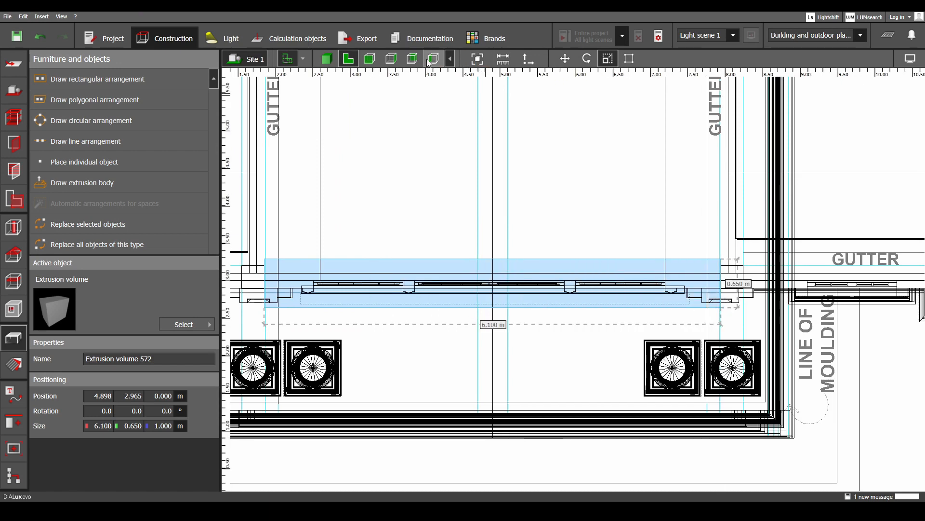
- Raise the extrusion volume in the side elevation to a base height of 3.696 m, beside the column capitals
click(429, 62)
scroll(474, 293, up, 7)
right_click(477, 285)
click(493, 295)
middle_drag(481, 271, 473, 381)
scroll(472, 381, up, 2)
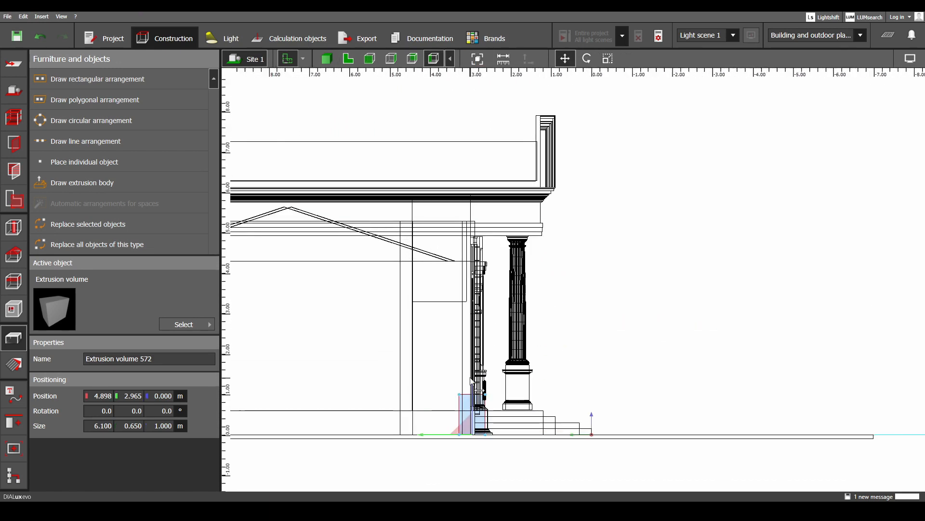
scroll(486, 251, up, 6)
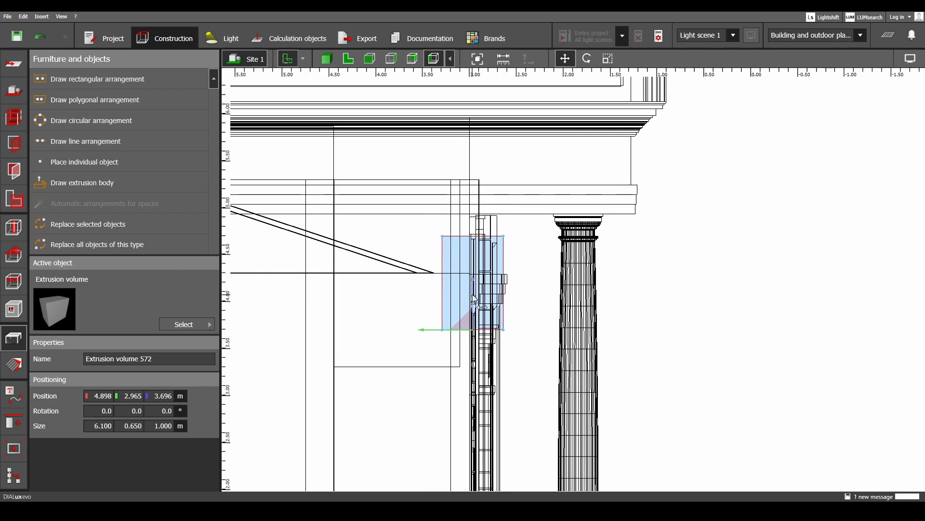
- Move the extrusion volume up above the entrance doors and scale it to 1.601 m high with its base at 4.135 m
click(412, 58)
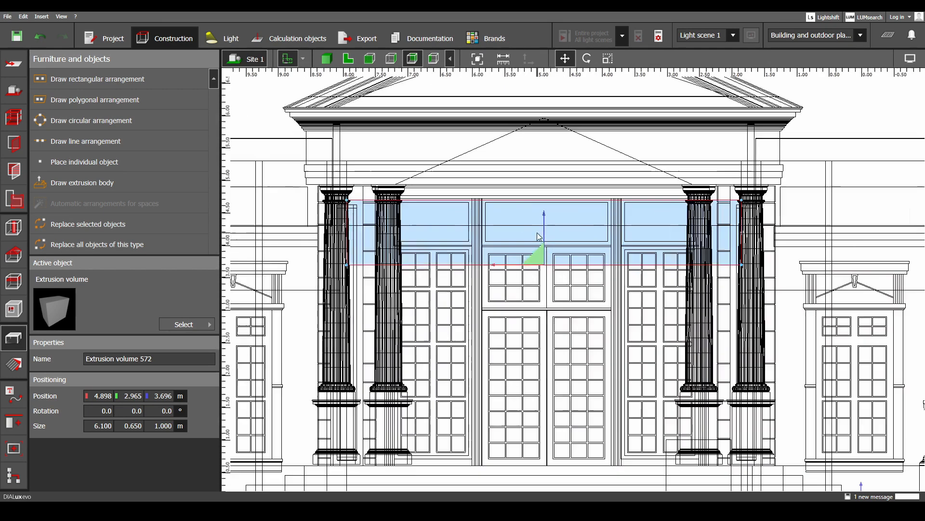
drag(544, 223, 541, 132)
right_click(503, 201)
click(520, 232)
click(327, 58)
- Subtract the extrusion volume above the entrance from the long upper wall band that spans both wings
scroll(483, 199, down, 3)
key(Escape)
right_drag(544, 289, 598, 191)
scroll(622, 178, up, 4)
click(610, 143)
scroll(549, 152, down, 1)
click(550, 153)
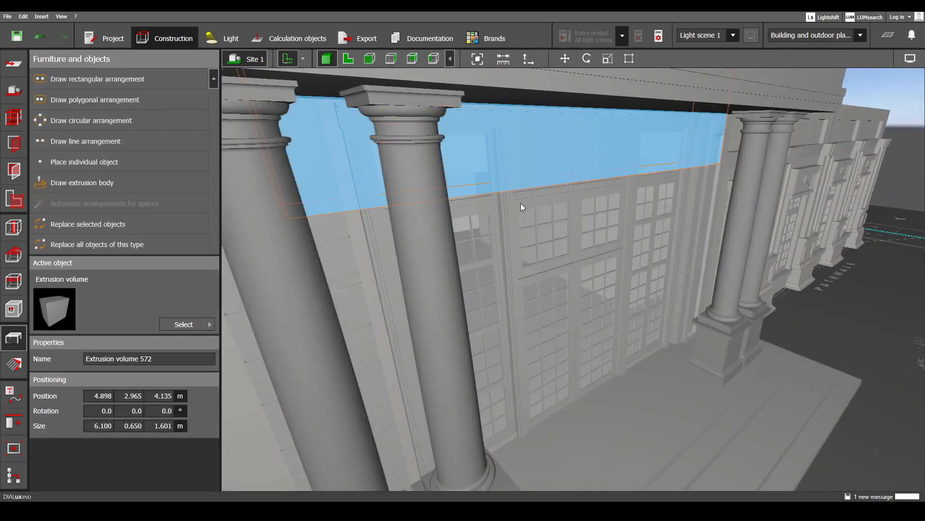
click(521, 204)
scroll(536, 213, down, 3)
scroll(627, 174, up, 3)
click(651, 170)
scroll(651, 169, down, 4)
ctrl+click(463, 194)
middle_drag(460, 196, 418, 212)
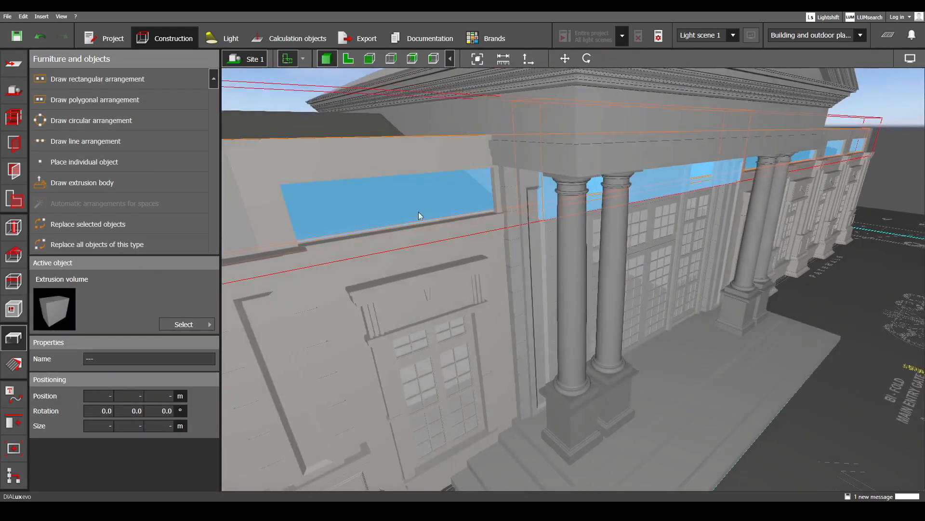
click(14, 422)
right_drag(406, 250, 547, 287)
scroll(546, 286, down, 4)
middle_drag(547, 287, 621, 314)
right_drag(621, 314, 556, 318)
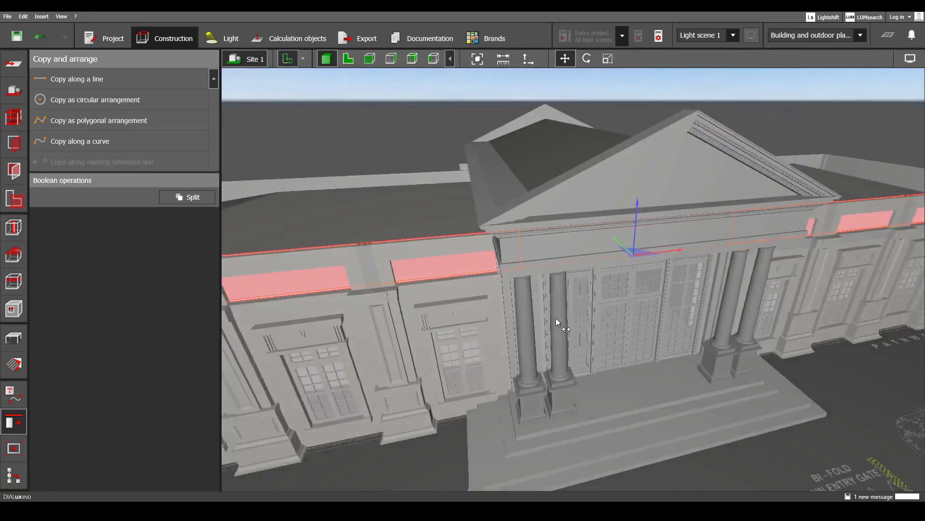
click(556, 317)
scroll(502, 308, up, 3)
middle_drag(424, 309, 530, 269)
scroll(530, 269, down, 3)
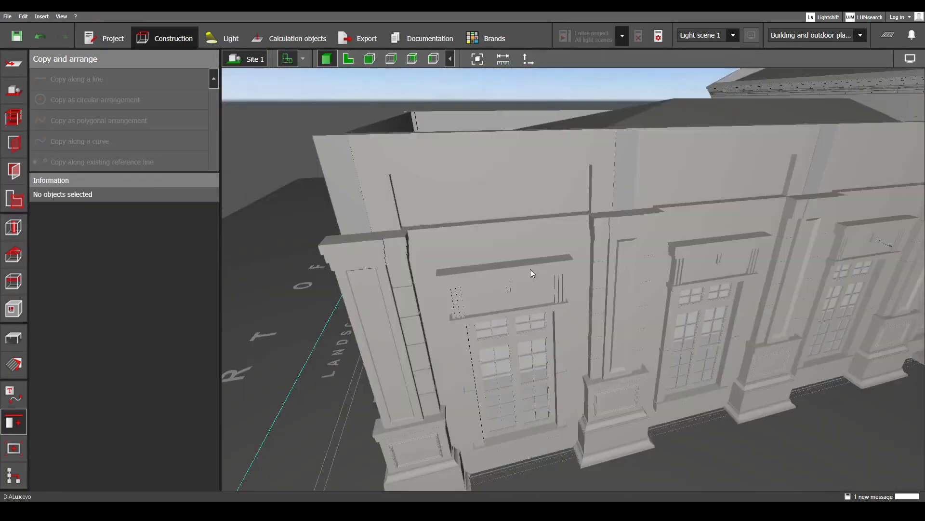
- Apply the active texture material to the upper wall band at the corner of the wing
click(18, 338)
click(14, 363)
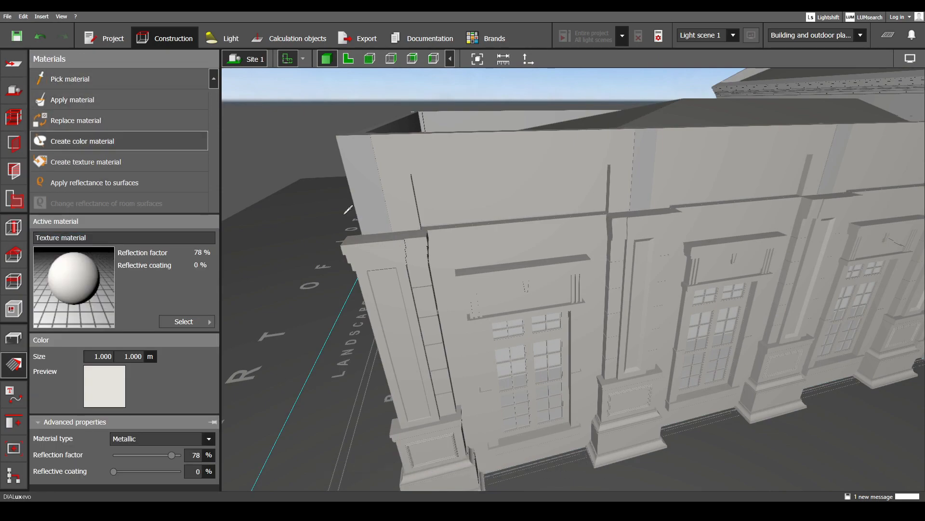
scroll(348, 210, up, 3)
drag(329, 207, 329, 208)
scroll(437, 236, down, 5)
- Combine the sloping mouldings along both sides of the front pediment into one object
right_drag(438, 236, 506, 256)
drag(77, 284, 170, 265)
right_drag(429, 213, 164, 227)
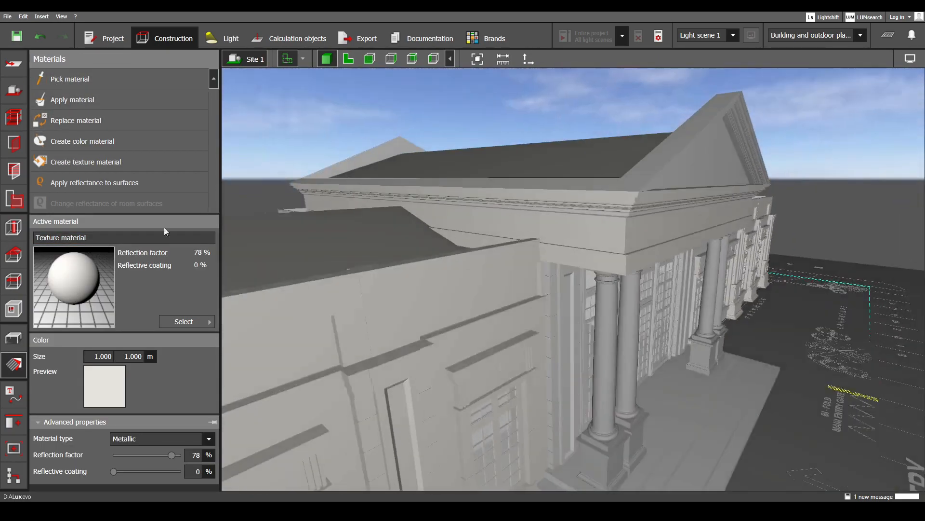
right_drag(600, 193, 458, 202)
right_drag(392, 137, 458, 109)
scroll(458, 108, up, 3)
middle_drag(458, 109, 475, 178)
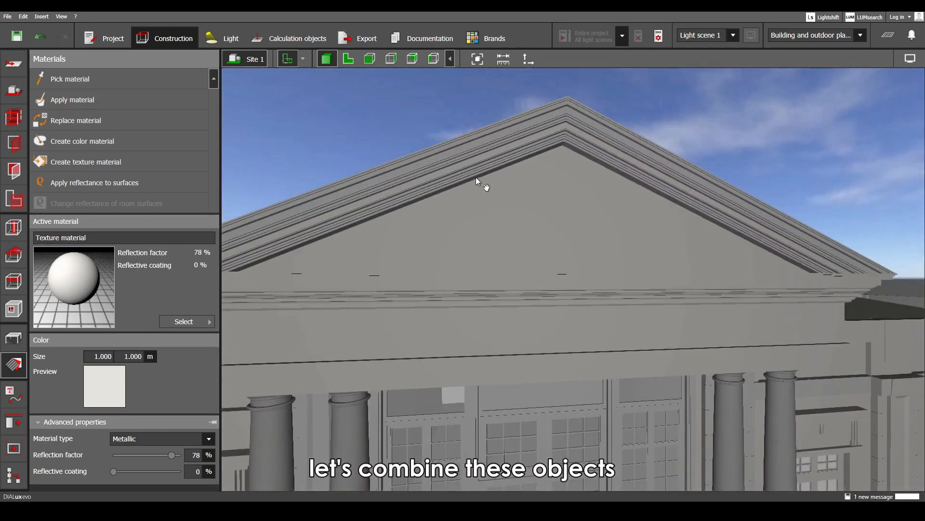
right_drag(477, 178, 501, 169)
click(14, 338)
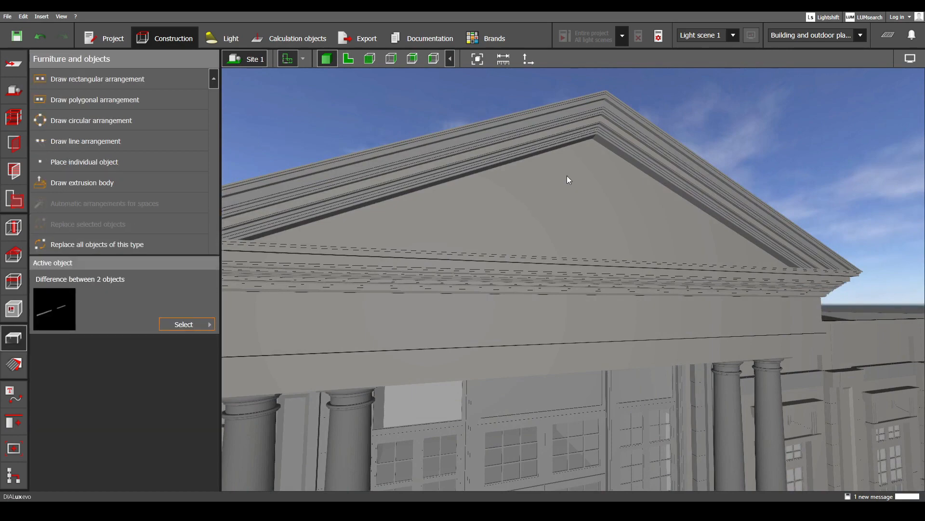
click(564, 98)
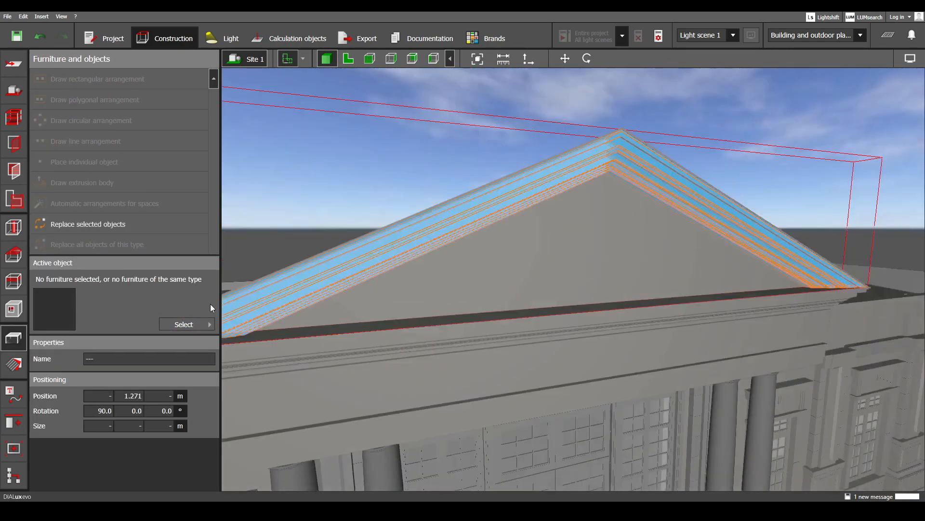
click(11, 426)
click(47, 229)
click(190, 267)
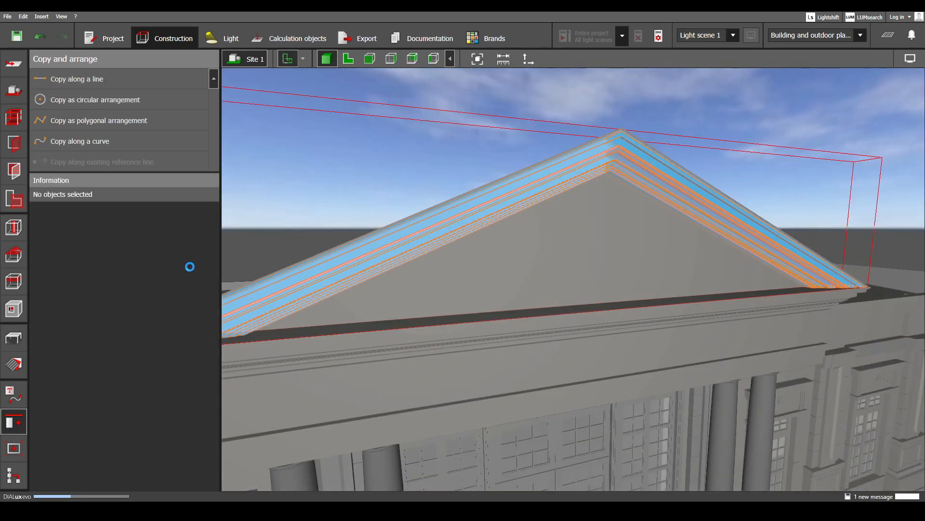
click(12, 360)
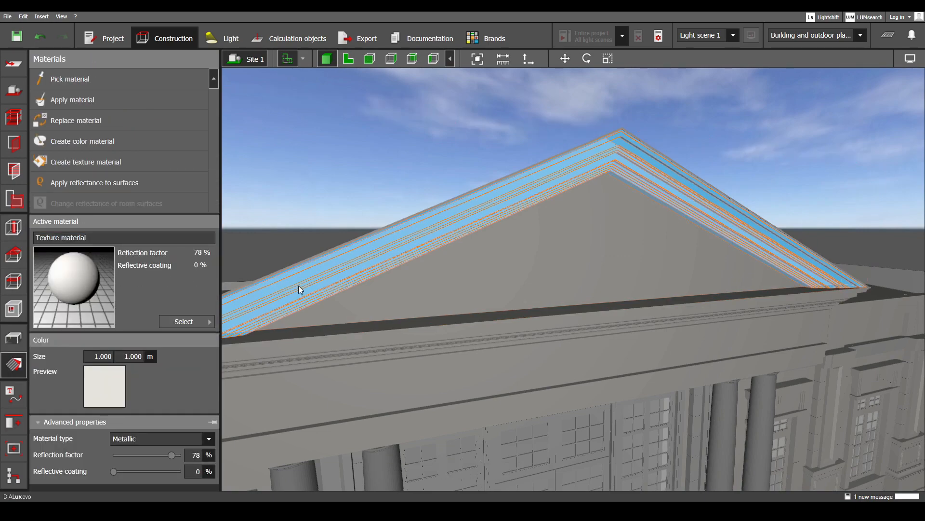
- Select the pilaster ornaments on both sides of the entrance with selection windows in the floor plan
right_drag(299, 286, 416, 303)
scroll(417, 303, up, 5)
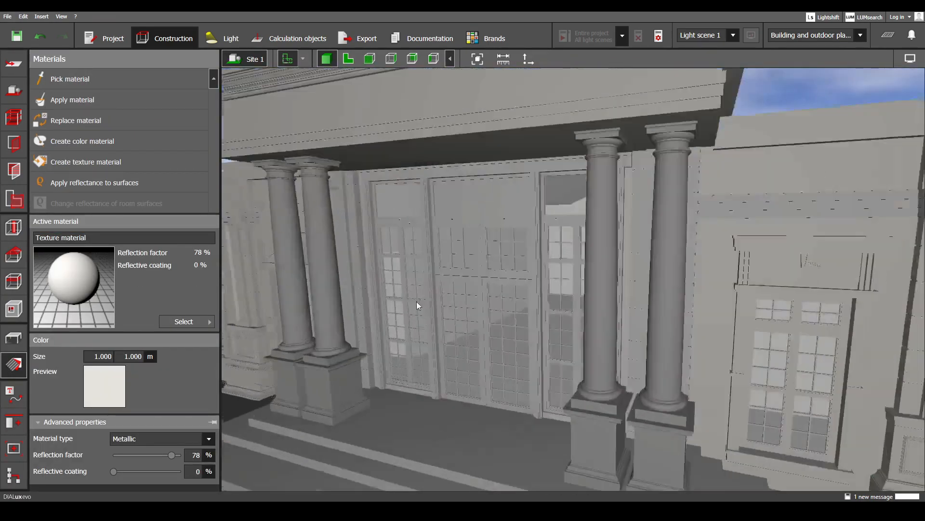
right_drag(322, 230, 512, 324)
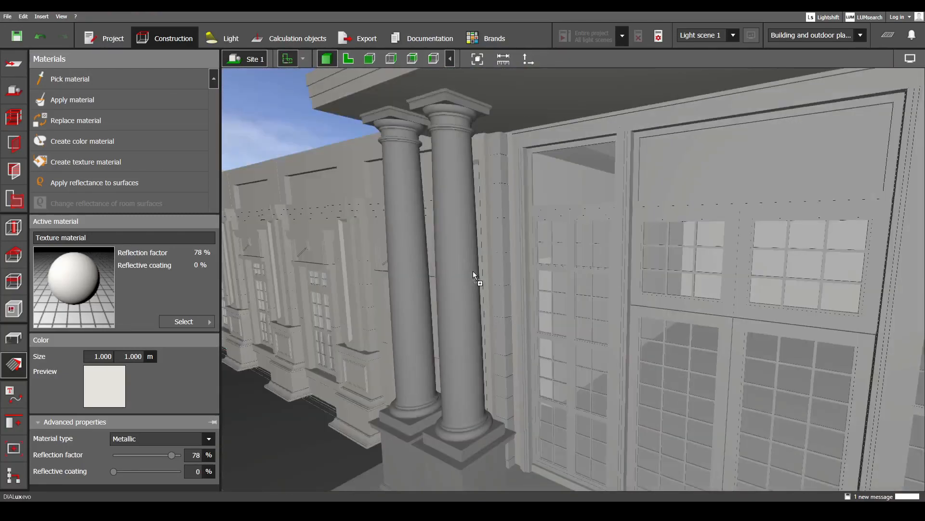
right_drag(484, 282, 558, 366)
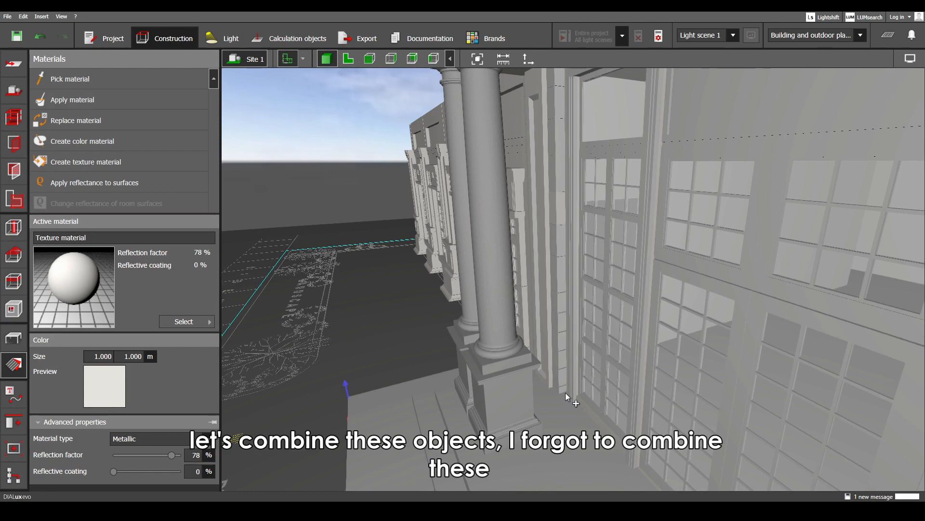
click(510, 150)
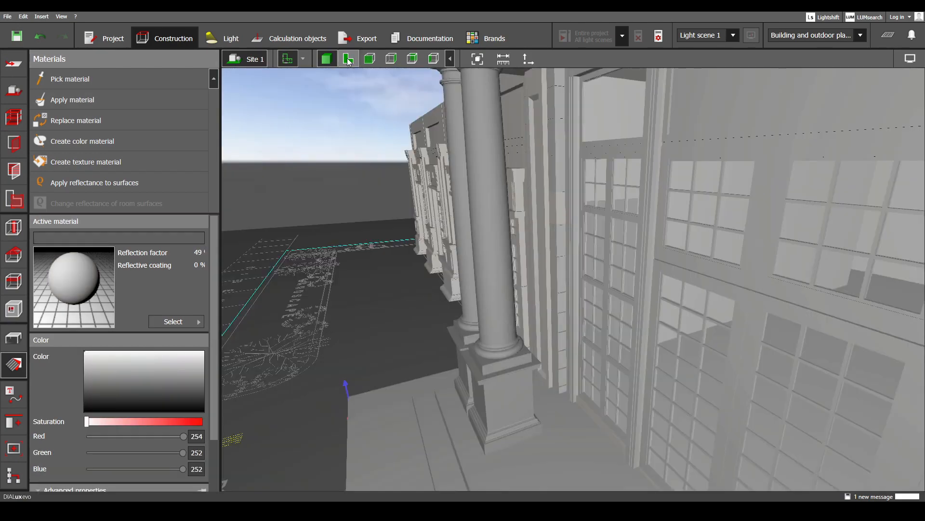
click(348, 58)
click(517, 299)
scroll(557, 312, up, 2)
drag(574, 316, 345, 233)
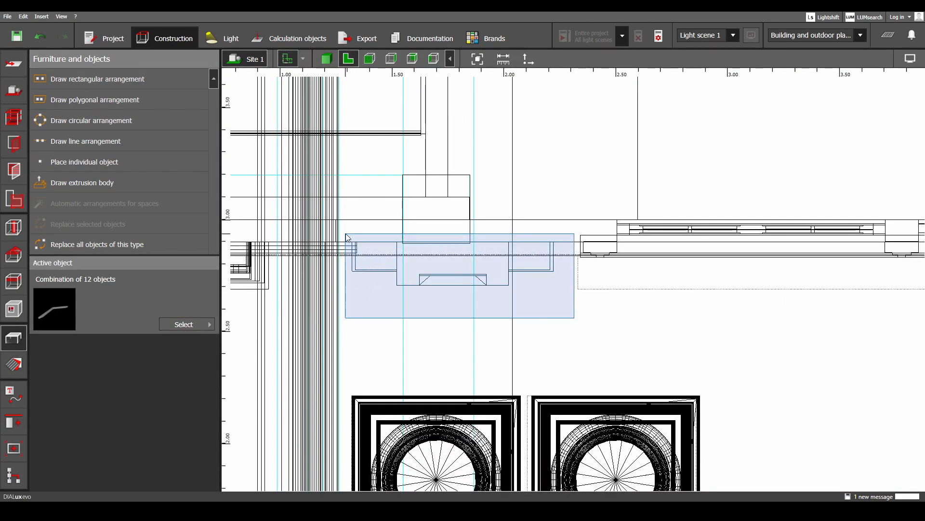
scroll(386, 275, down, 7)
scroll(739, 285, up, 6)
ctrl+drag(772, 302, 561, 228)
scroll(574, 250, down, 6)
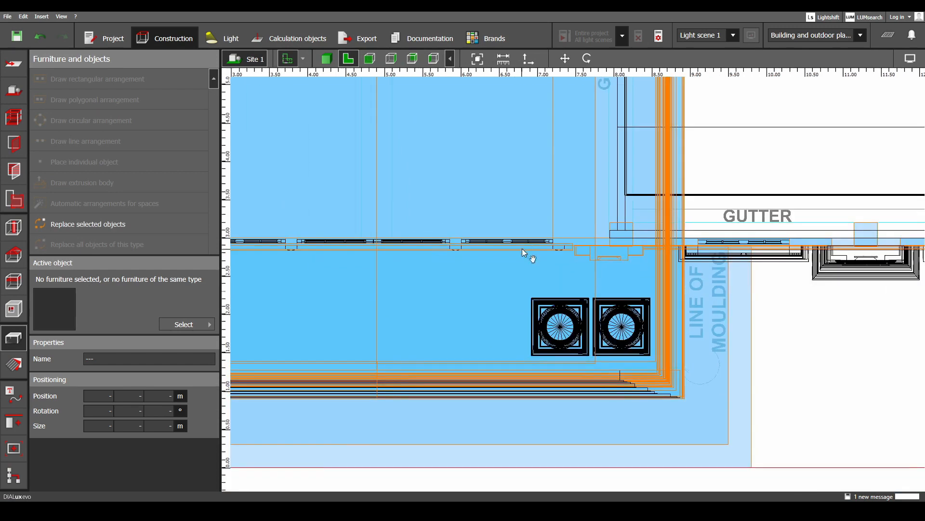
middle_drag(426, 247, 599, 316)
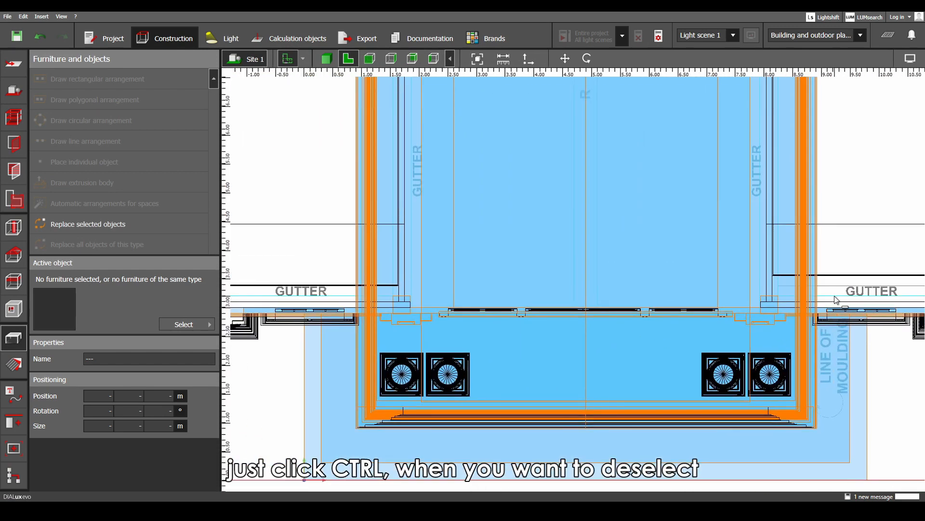
- Deselect everything except the entrance's pilaster ornaments and combine the remaining selection into one object
ctrl+drag(790, 306, 340, 227)
middle_drag(397, 334, 477, 247)
scroll(528, 323, down, 3)
middle_drag(529, 323, 495, 325)
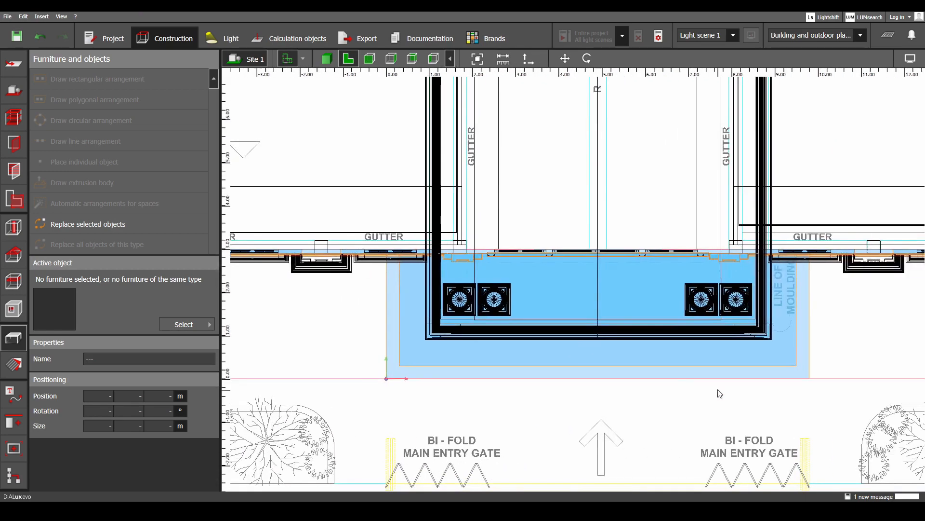
ctrl+drag(856, 405, 357, 219)
middle_drag(820, 308, 583, 308)
scroll(622, 284, up, 2)
ctrl+drag(657, 310, 545, 195)
scroll(426, 243, up, 2)
scroll(441, 244, down, 1)
middle_drag(364, 280, 663, 290)
ctrl+drag(698, 289, 331, 195)
click(330, 61)
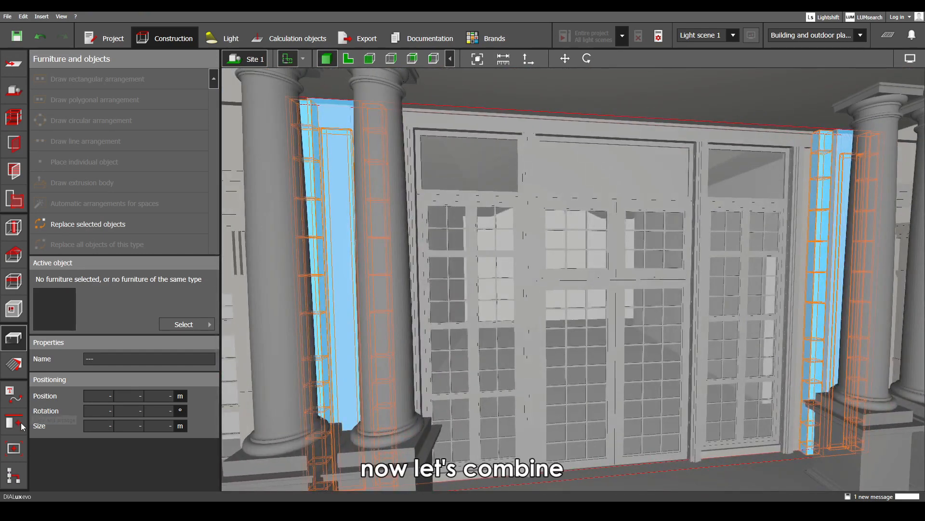
click(21, 424)
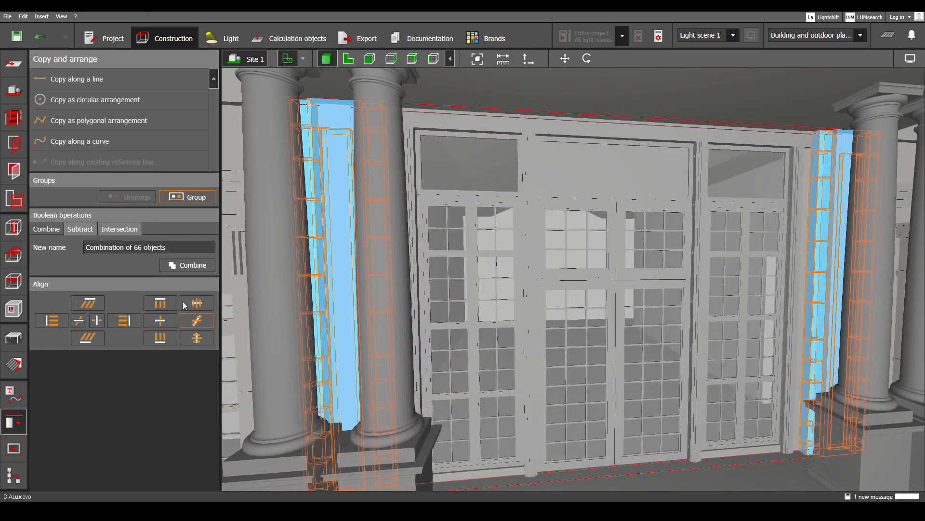
click(181, 271)
- Combine the three upper mouldings above the entrance doors into one object
right_drag(448, 284, 322, 248)
middle_drag(463, 244, 554, 236)
click(571, 231)
scroll(557, 235, up, 1)
double_click(557, 235)
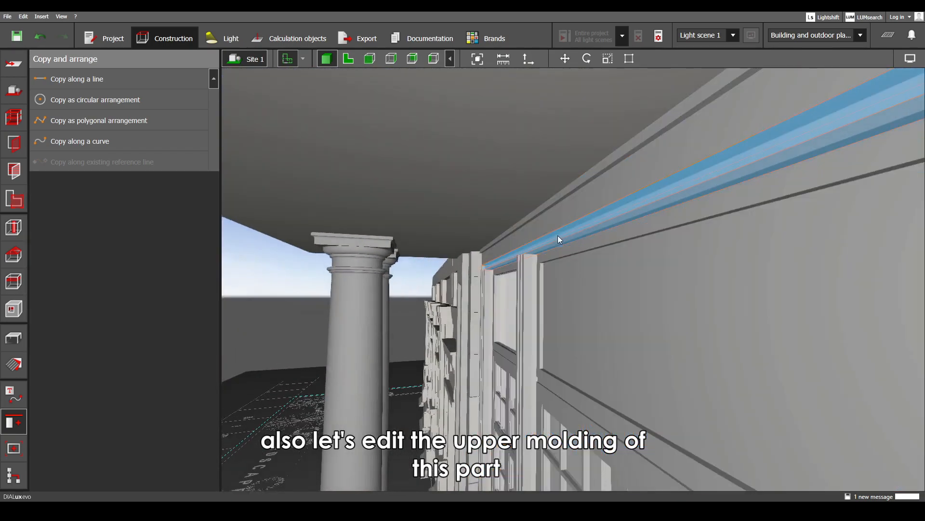
ctrl+click(545, 220)
ctrl+click(548, 208)
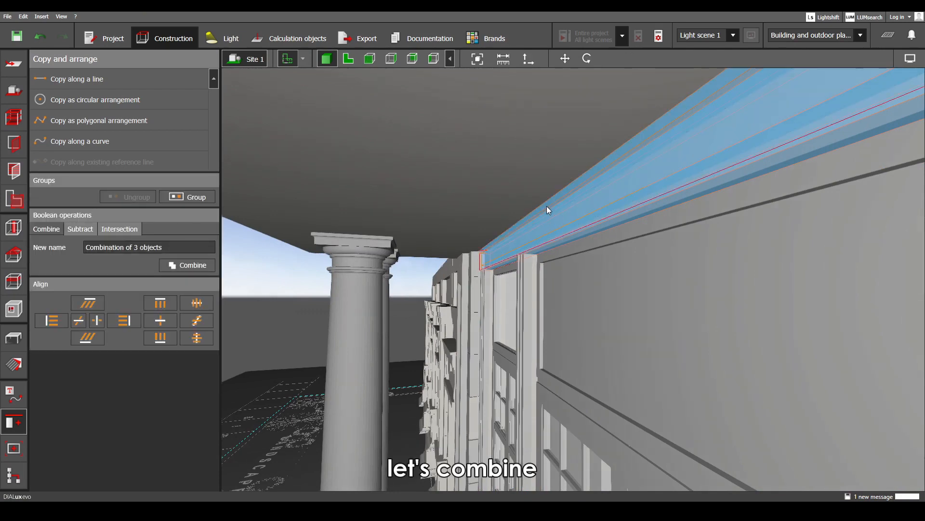
click(190, 265)
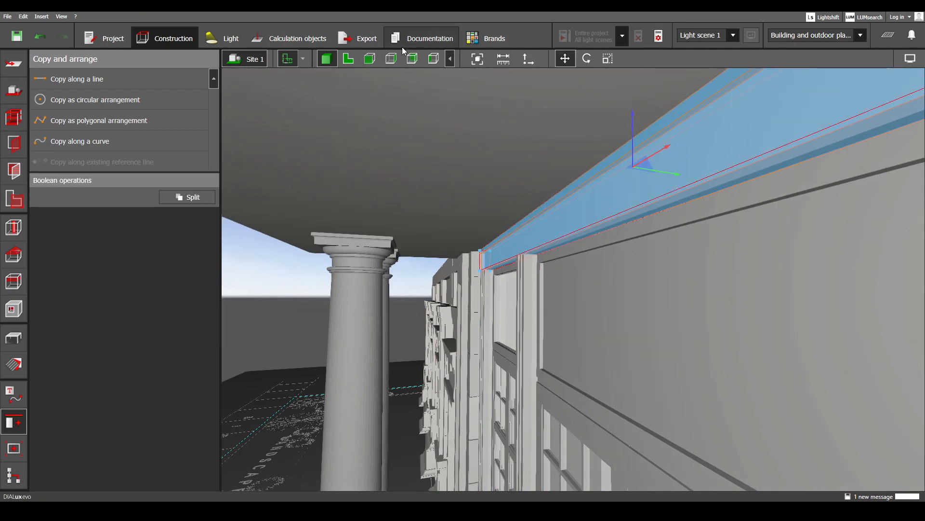
- Move the combined upper moulding outward in plan so its back edge sits on the outer wall line
click(348, 59)
scroll(476, 207, up, 4)
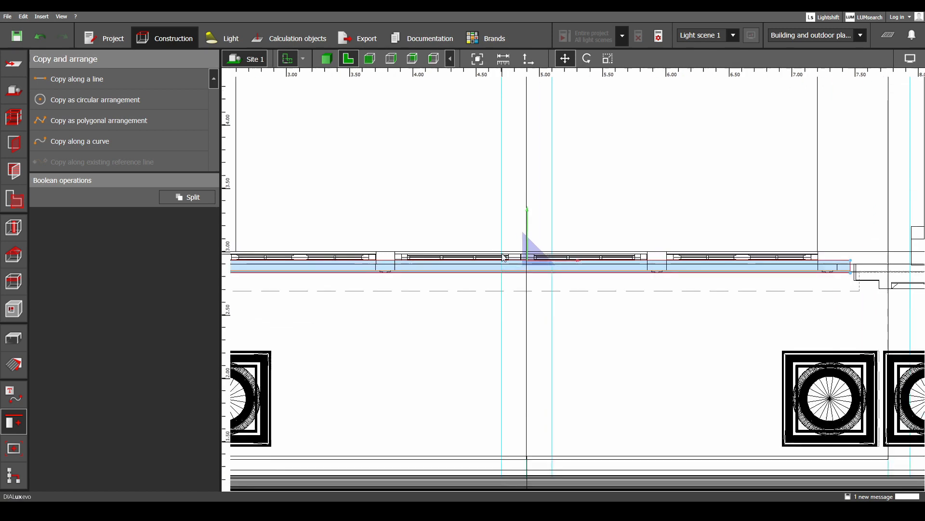
scroll(541, 267, up, 3)
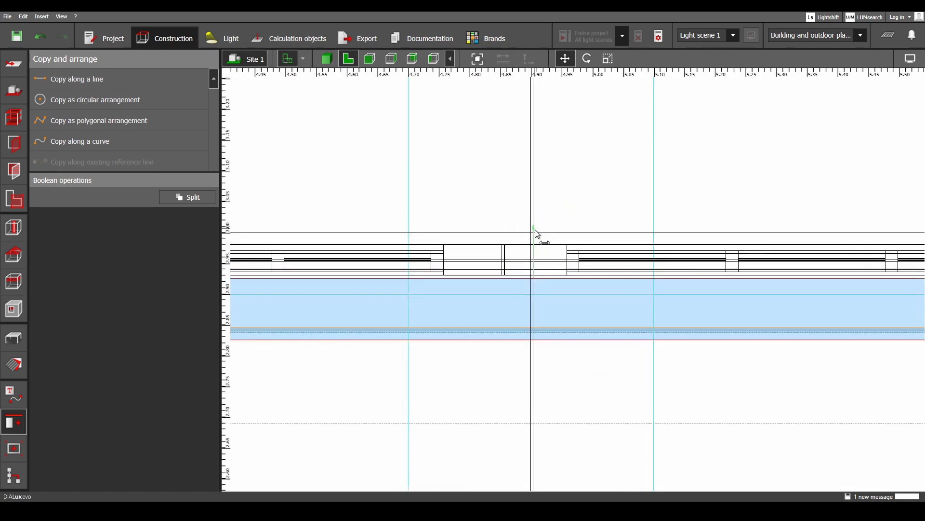
drag(539, 245, 539, 250)
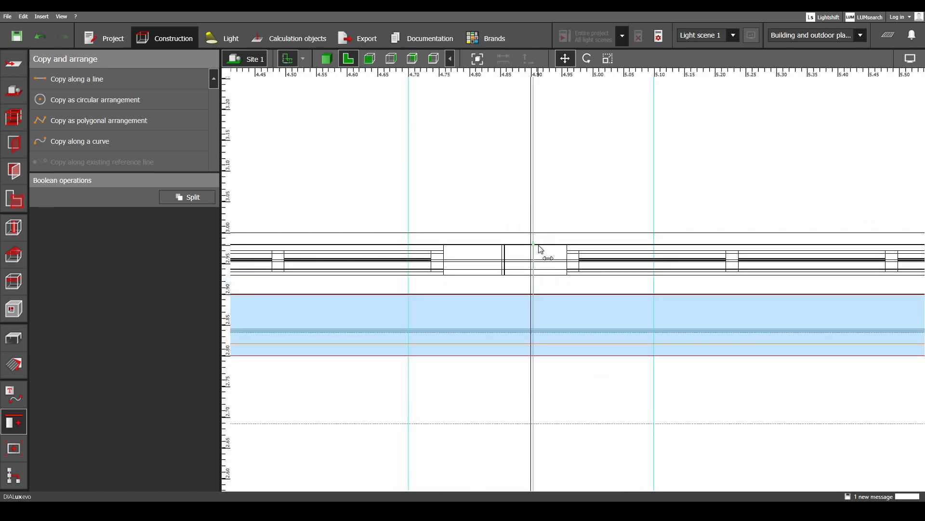
scroll(535, 281, down, 3)
- Scale the upper moulding outward in plan to a depth of 0.206 m
right_click(491, 310)
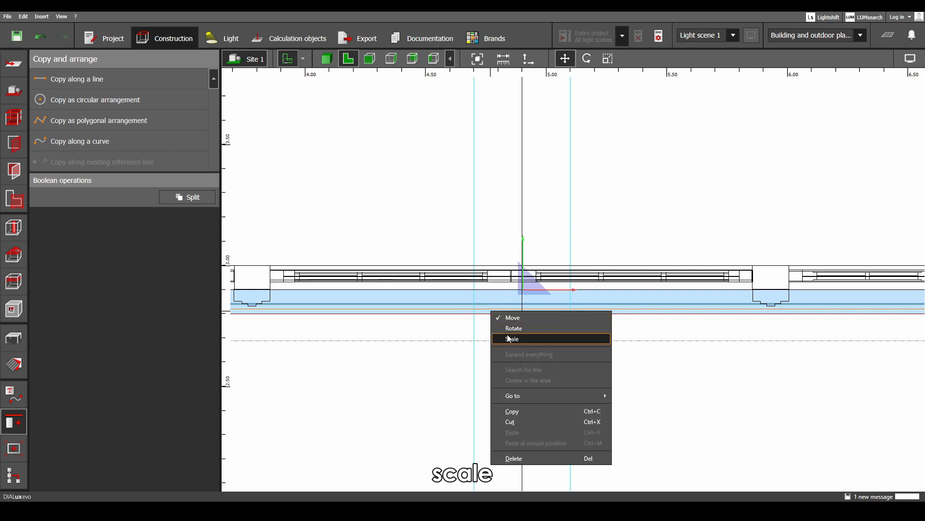
click(509, 338)
scroll(464, 338, down, 1)
middle_drag(460, 334, 739, 268)
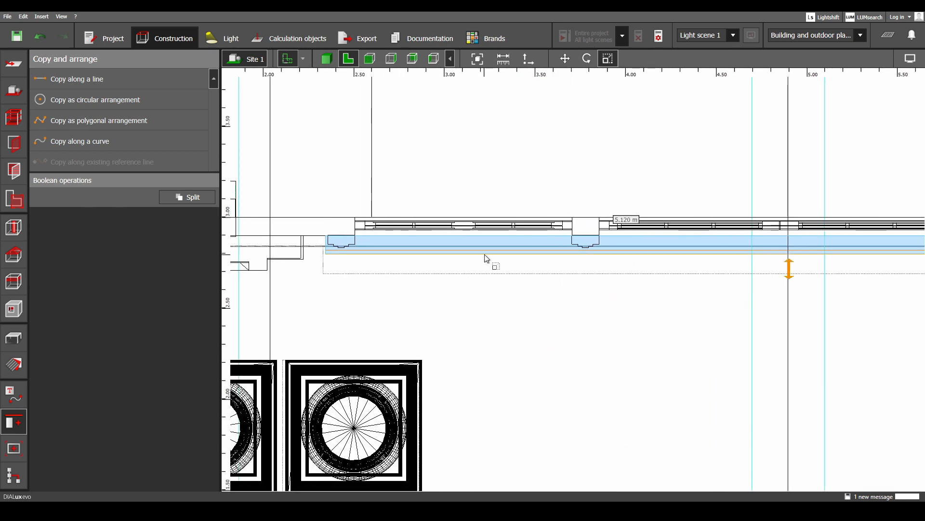
drag(484, 255, 495, 275)
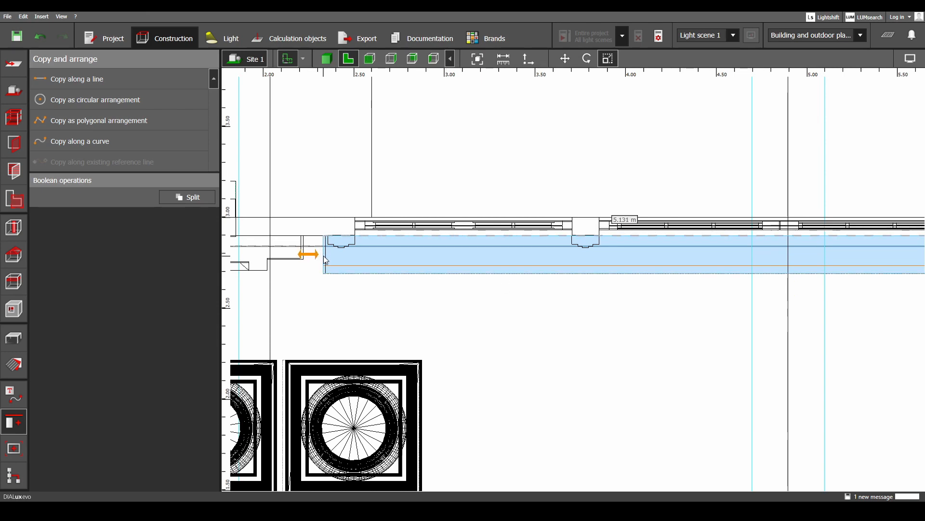
- Stretch the upper moulding at both ends toward the flanking pilaster ornaments, to a length of 5.310 m
scroll(535, 291, down, 3)
middle_drag(699, 295, 393, 283)
middle_drag(783, 282, 655, 292)
scroll(602, 282, up, 5)
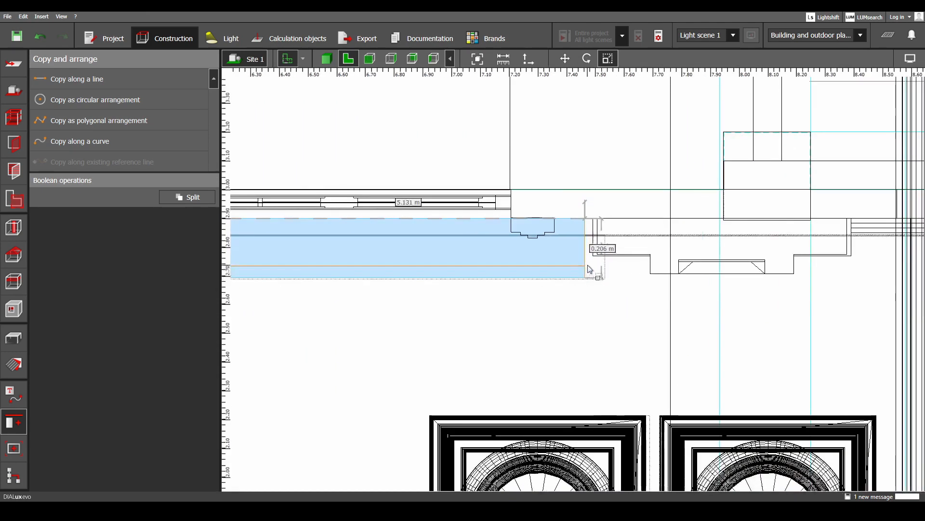
drag(588, 268, 606, 268)
scroll(608, 270, down, 3)
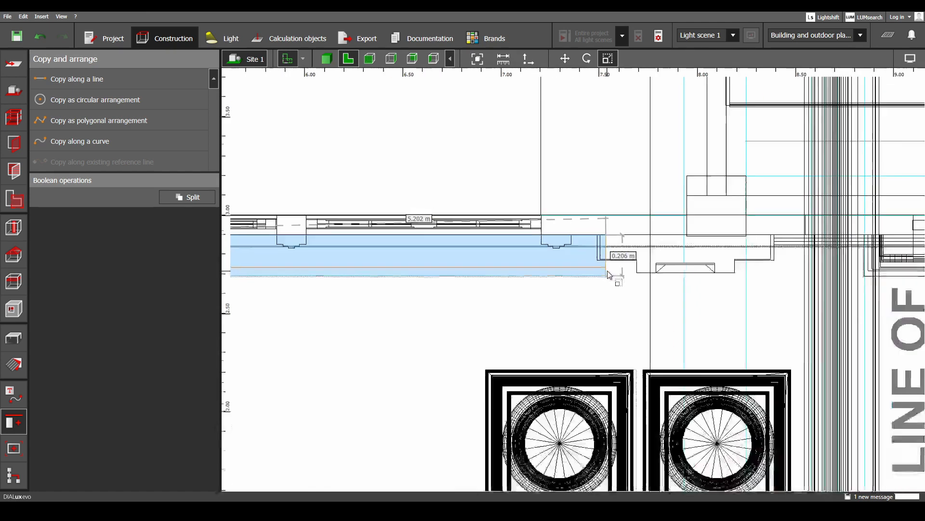
middle_drag(609, 271, 679, 271)
scroll(660, 281, down, 2)
middle_drag(587, 288, 773, 299)
middle_drag(313, 278, 551, 286)
scroll(506, 286, up, 3)
scroll(506, 288, up, 2)
drag(507, 289, 484, 292)
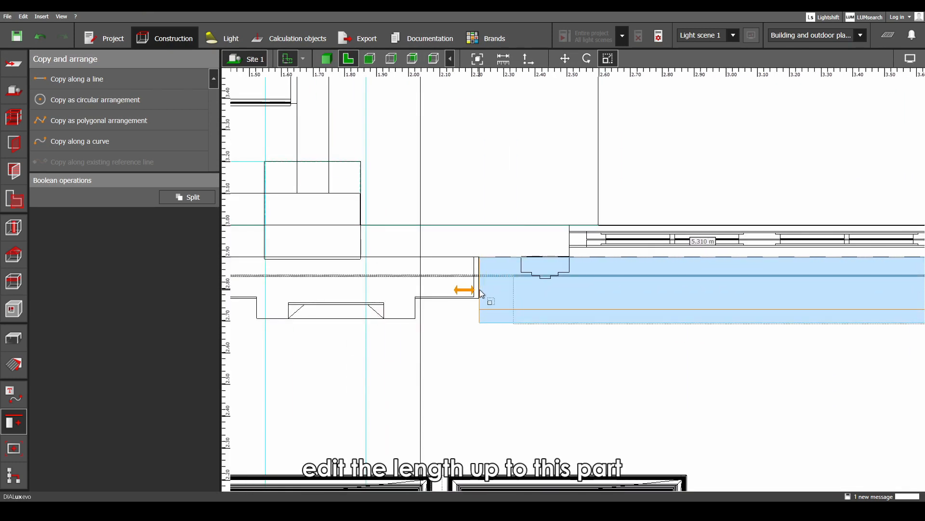
- Shorten the upper moulding at the end that overlaps the pilaster ornament, to a length of 5.267 m
scroll(493, 293, down, 3)
middle_drag(608, 293, 230, 263)
middle_drag(756, 272, 736, 272)
scroll(585, 272, up, 6)
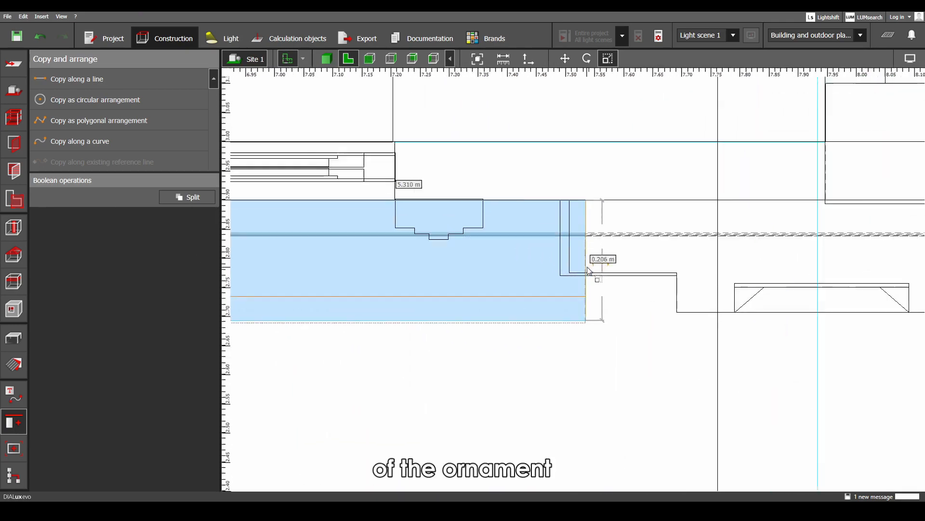
drag(586, 273, 559, 273)
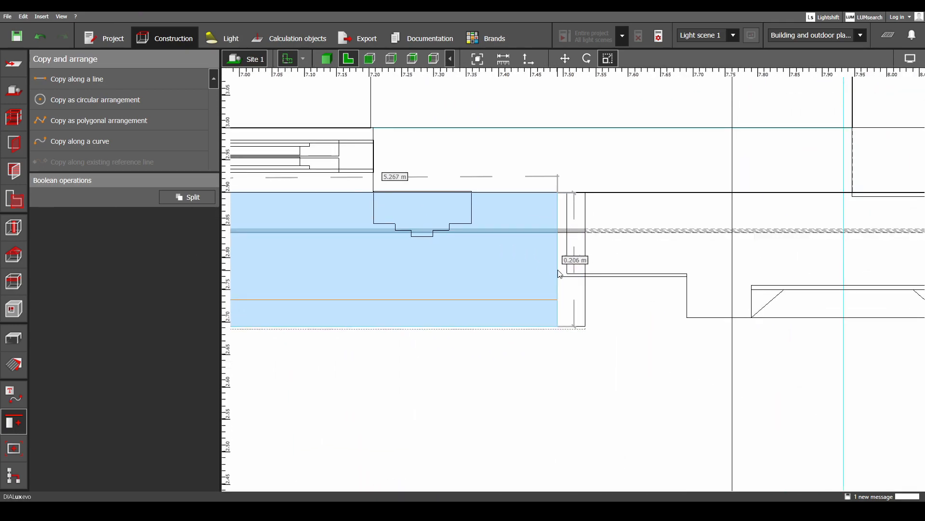
click(327, 58)
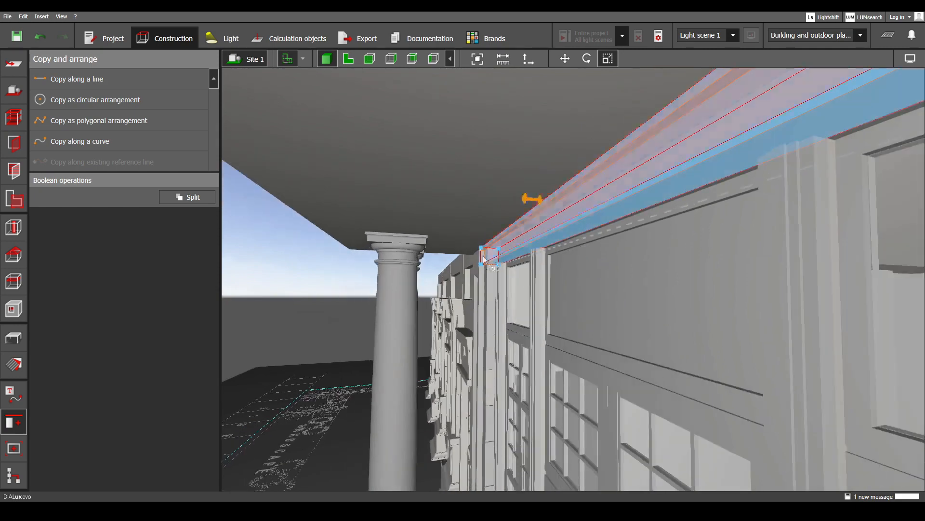
click(446, 275)
right_drag(445, 274, 574, 282)
scroll(540, 274, down, 5)
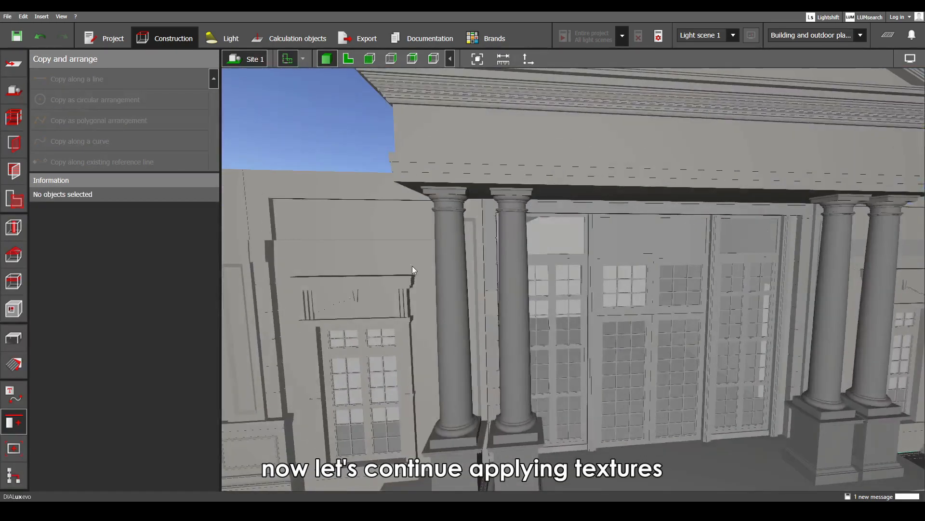
- Apply the beige paint texture to the wall surfaces behind the entrance columns and the beam above the entrance glazing
click(13, 366)
click(347, 298)
scroll(348, 297, up, 5)
right_drag(348, 298, 472, 284)
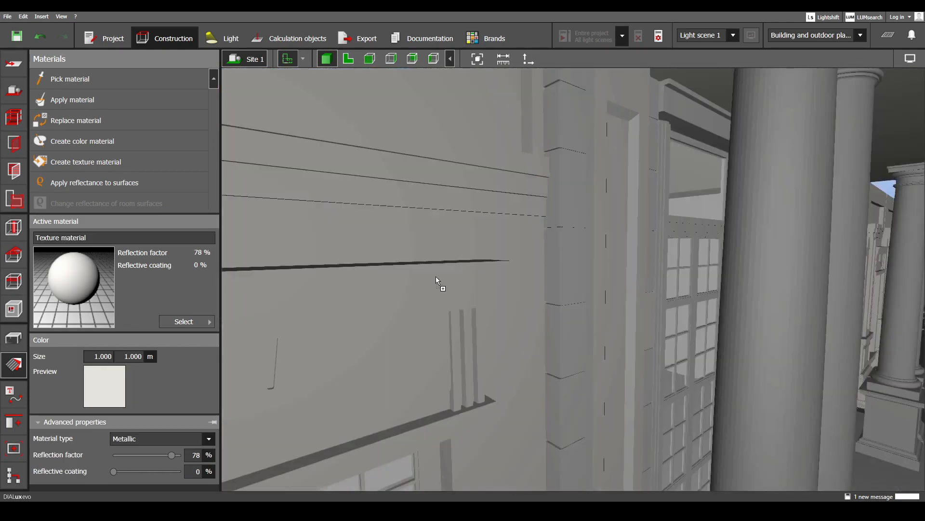
right_drag(565, 269, 362, 263)
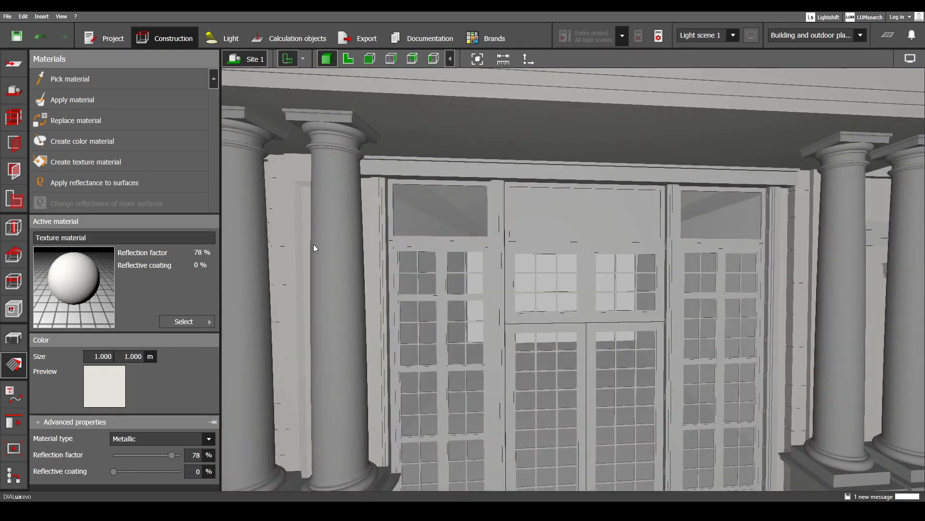
drag(433, 165, 434, 167)
- Pick the glass material from a side transom of the entrance glazing and apply it to the middle transom panel
middle_drag(434, 167, 299, 136)
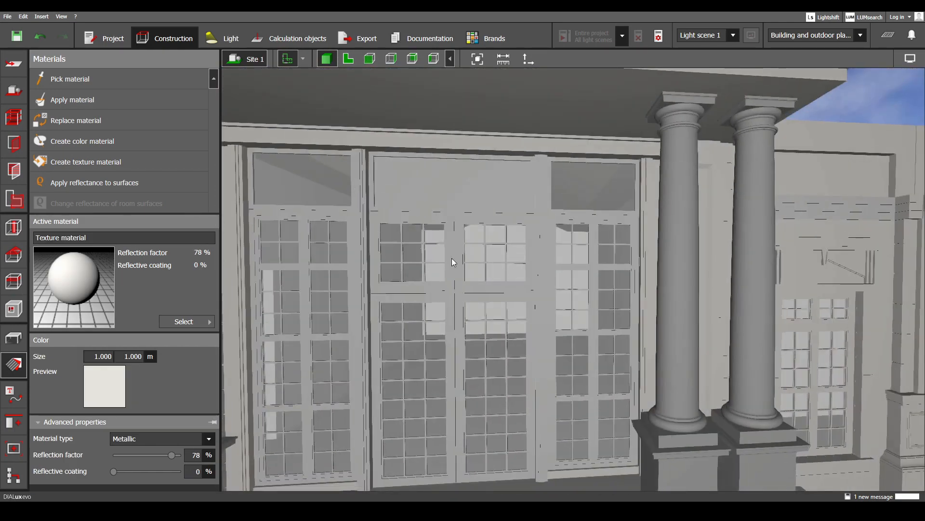
click(326, 173)
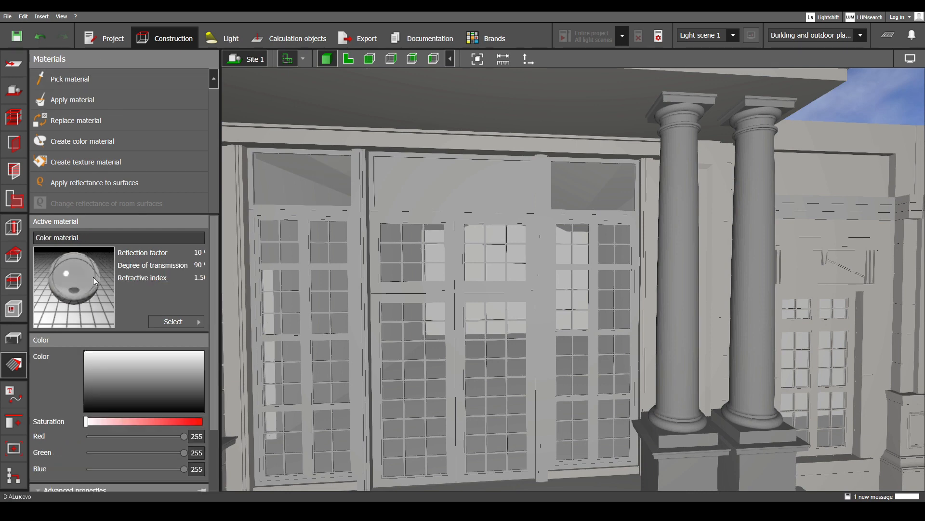
- Pick the beige paint texture again and apply it to the frames of the entrance doors, sidelights and transoms
click(362, 140)
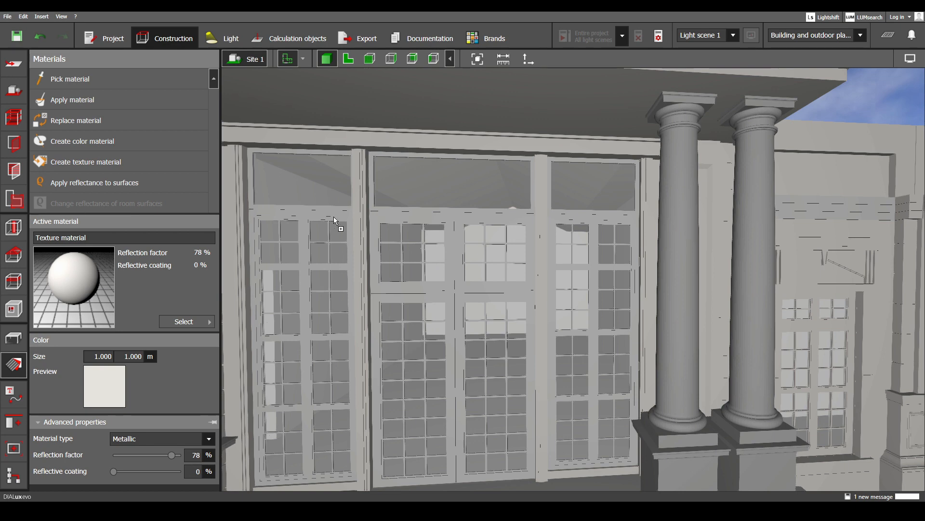
drag(334, 216, 333, 217)
scroll(257, 226, up, 1)
middle_drag(453, 214, 394, 155)
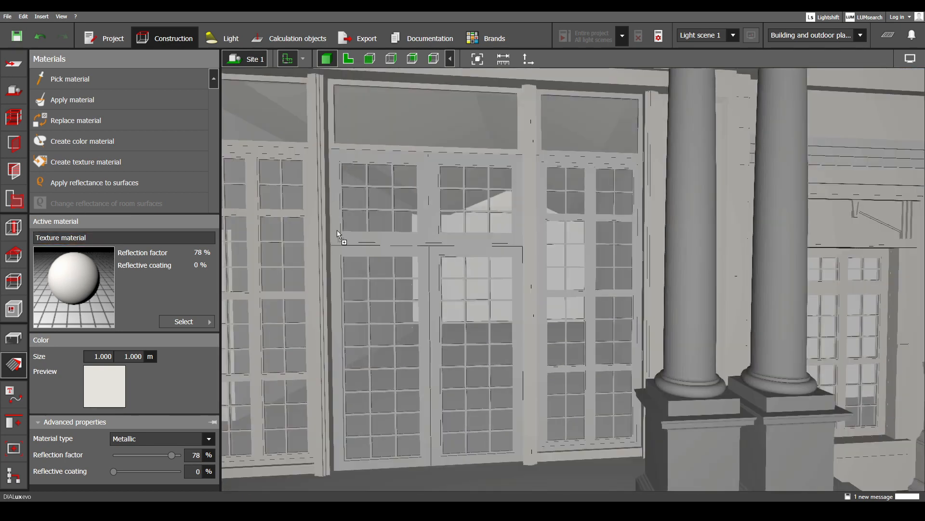
scroll(363, 242, up, 2)
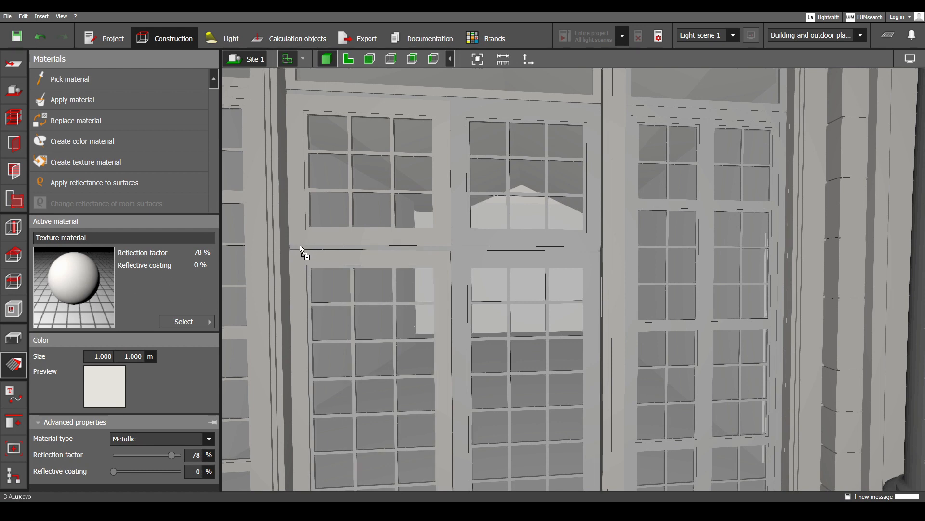
drag(300, 245, 300, 245)
drag(96, 270, 468, 284)
scroll(472, 233, down, 3)
scroll(651, 138, up, 3)
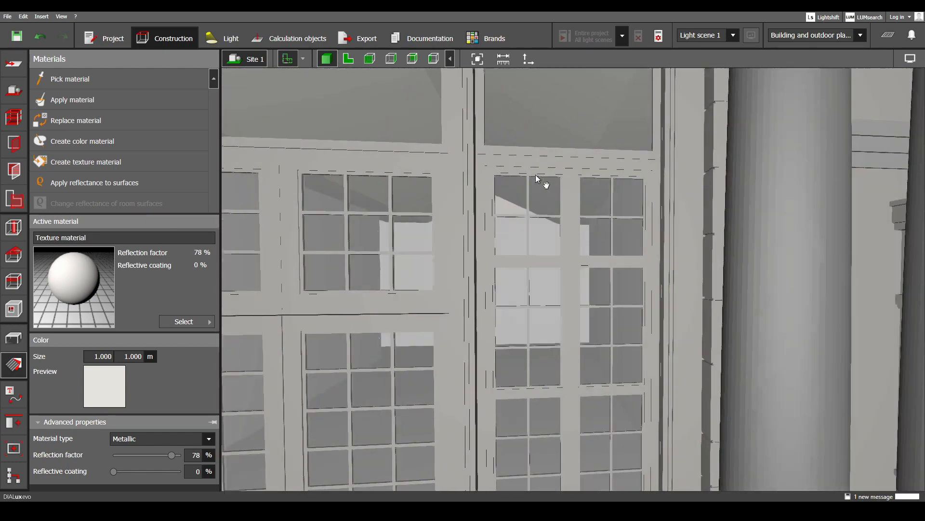
scroll(551, 172, down, 5)
right_drag(551, 173, 604, 212)
scroll(603, 212, up, 2)
drag(91, 287, 438, 222)
scroll(447, 208, down, 5)
- Apply the beige paint texture to the first pair of portico columns, including their bases and pedestals
middle_drag(446, 208, 602, 234)
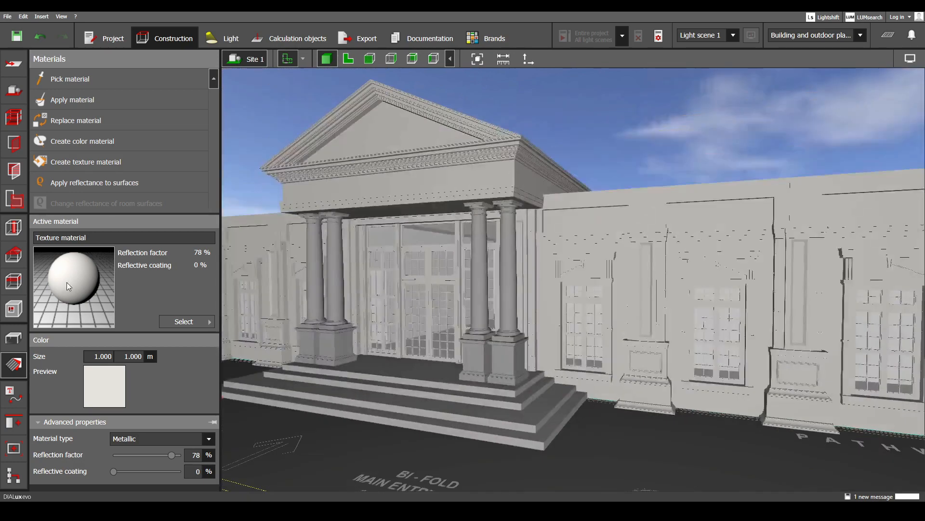
scroll(345, 279, up, 8)
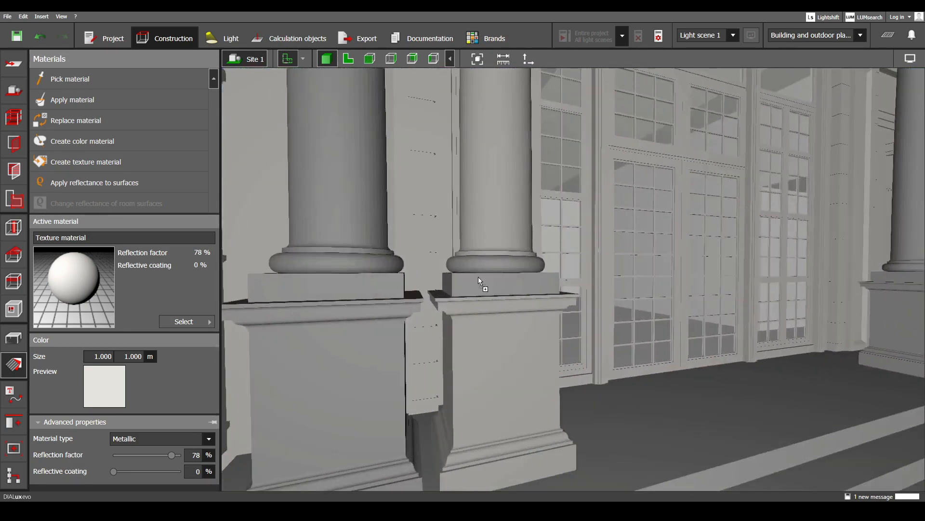
drag(478, 277, 479, 277)
drag(296, 284, 299, 286)
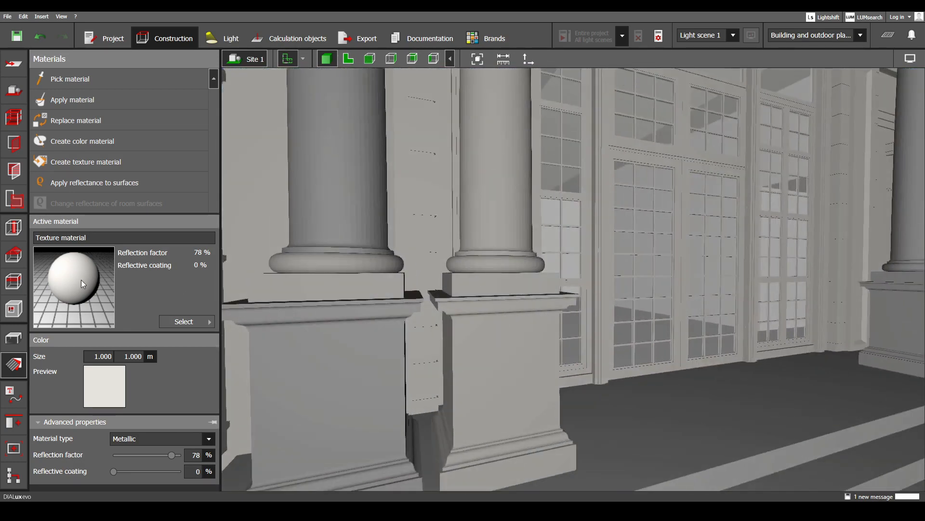
drag(82, 279, 318, 337)
scroll(438, 280, down, 7)
- Apply the beige paint texture to the shafts, capitals and bases of the portico's other column pair
middle_drag(658, 207, 564, 290)
scroll(564, 291, up, 2)
scroll(565, 294, up, 2)
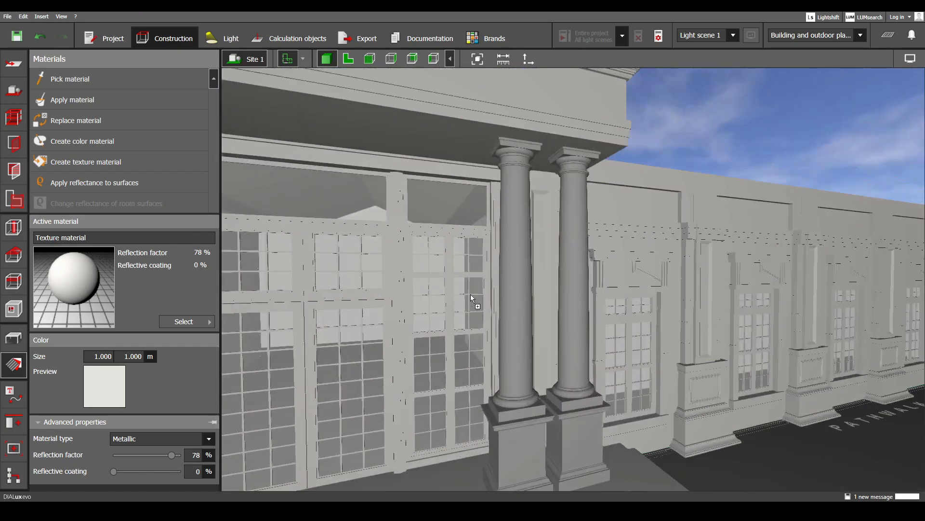
drag(575, 284, 576, 285)
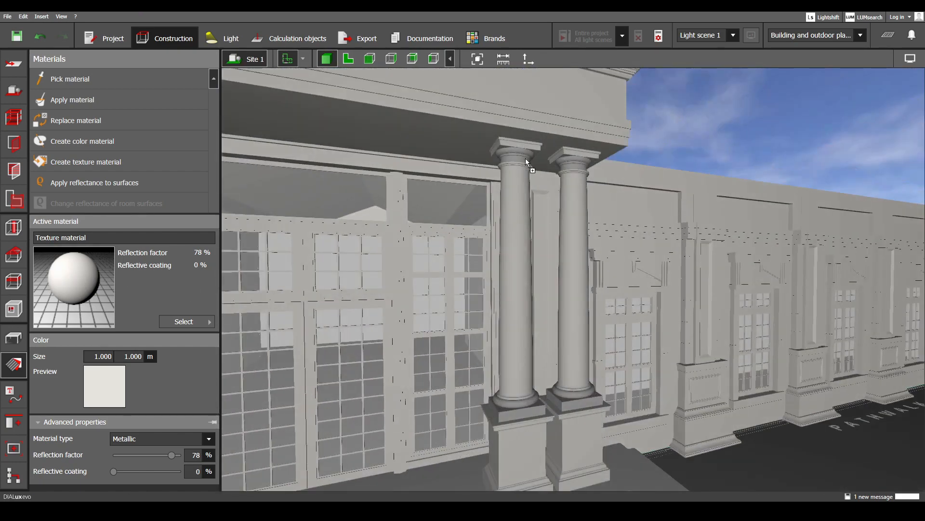
drag(526, 163, 527, 164)
right_drag(649, 276, 546, 334)
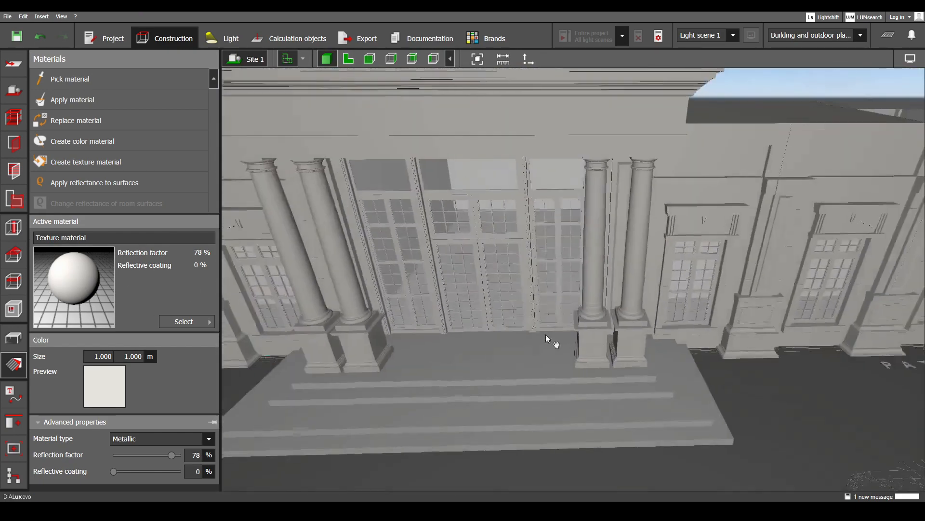
- Apply the same beige paint texture to the interior walls behind the entrance glazing
middle_drag(546, 334, 537, 270)
right_drag(536, 270, 433, 303)
middle_drag(433, 303, 722, 262)
right_drag(722, 262, 635, 282)
scroll(634, 282, up, 2)
middle_drag(632, 268, 623, 282)
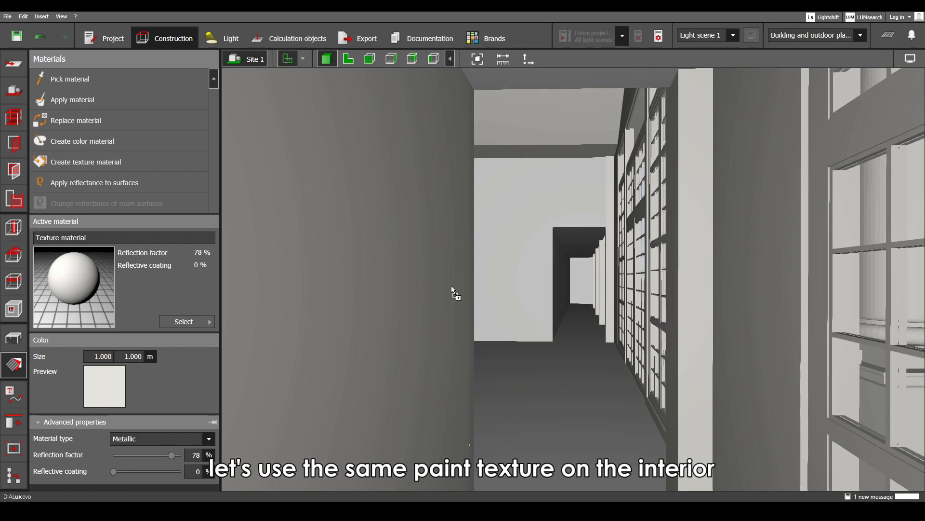
drag(452, 285, 533, 276)
scroll(671, 258, down, 3)
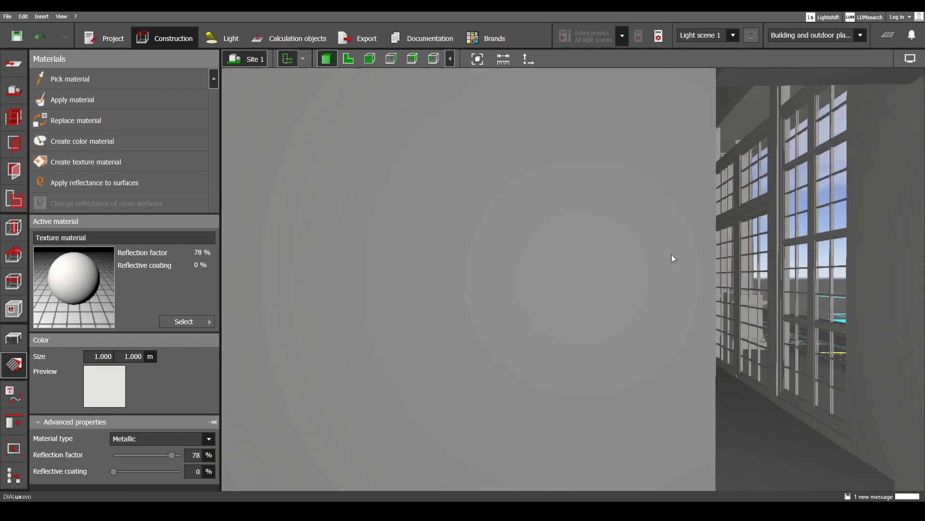
right_drag(592, 194, 325, 284)
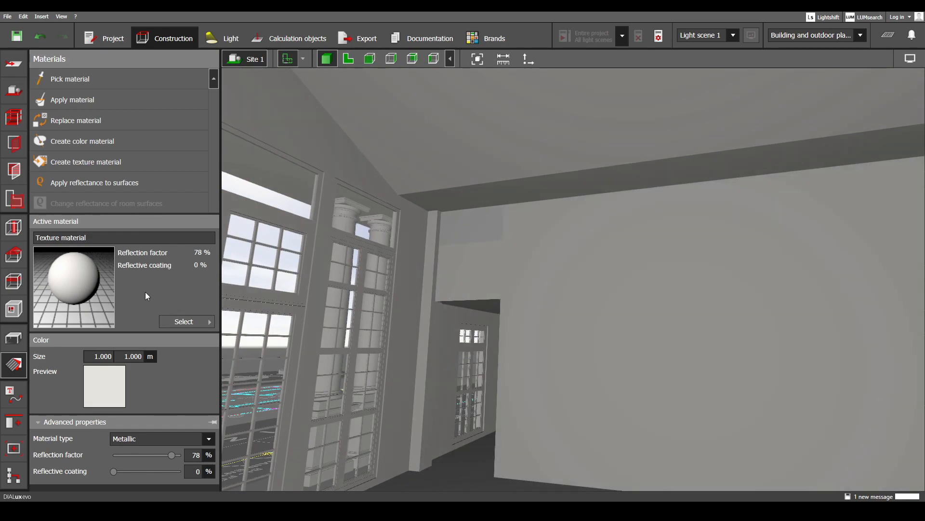
right_drag(557, 278, 757, 339)
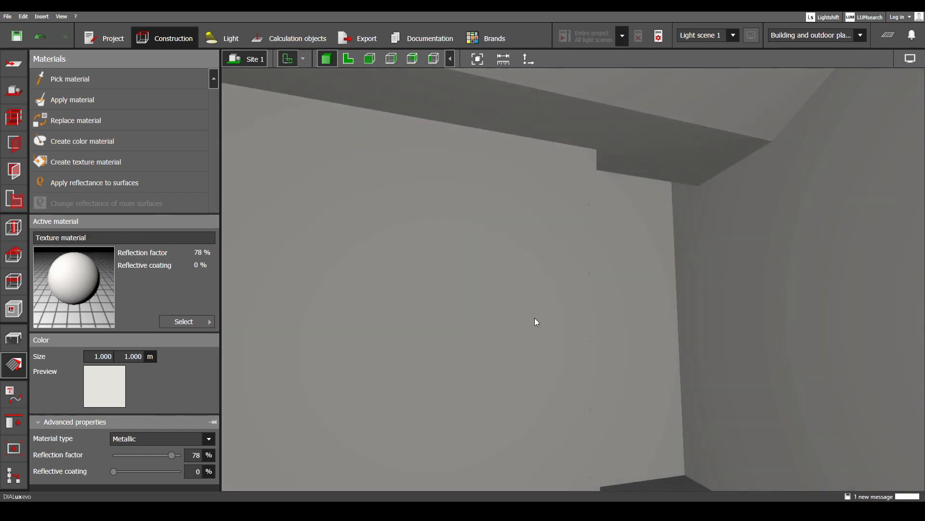
- Apply the beige paint texture to the unpainted exterior surfaces along the building's side wing
right_drag(534, 318, 562, 331)
scroll(664, 377, down, 5)
scroll(563, 332, down, 3)
middle_drag(563, 332, 535, 343)
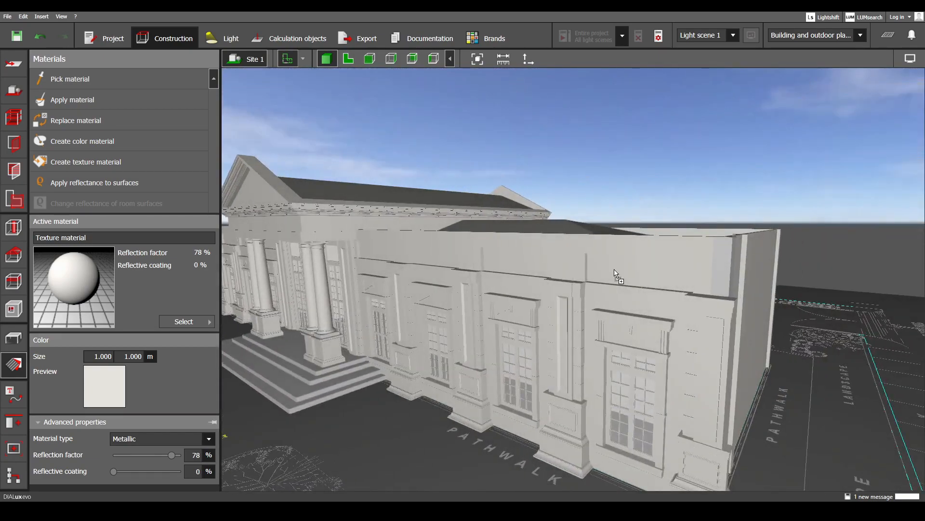
right_drag(727, 271, 554, 330)
right_drag(445, 295, 620, 340)
scroll(622, 309, up, 6)
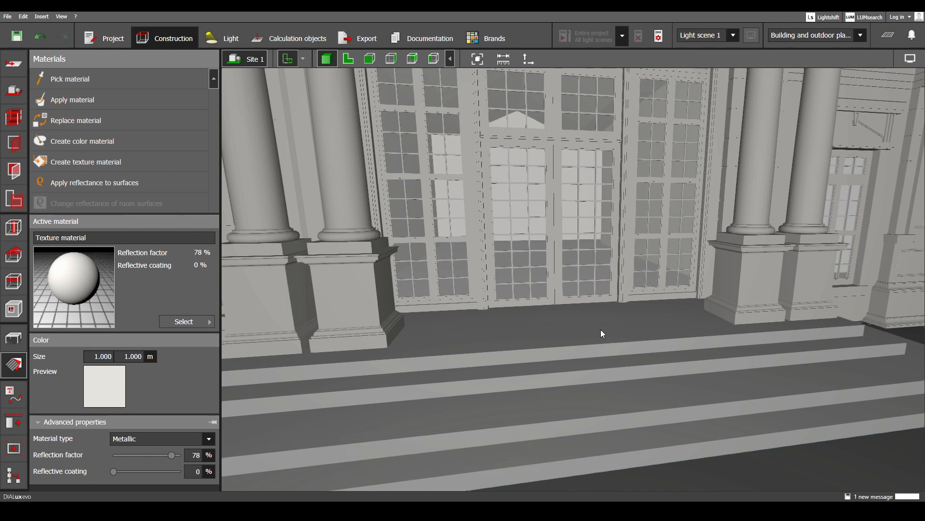
- Create a texture material from the image beige marble.jpg
click(171, 167)
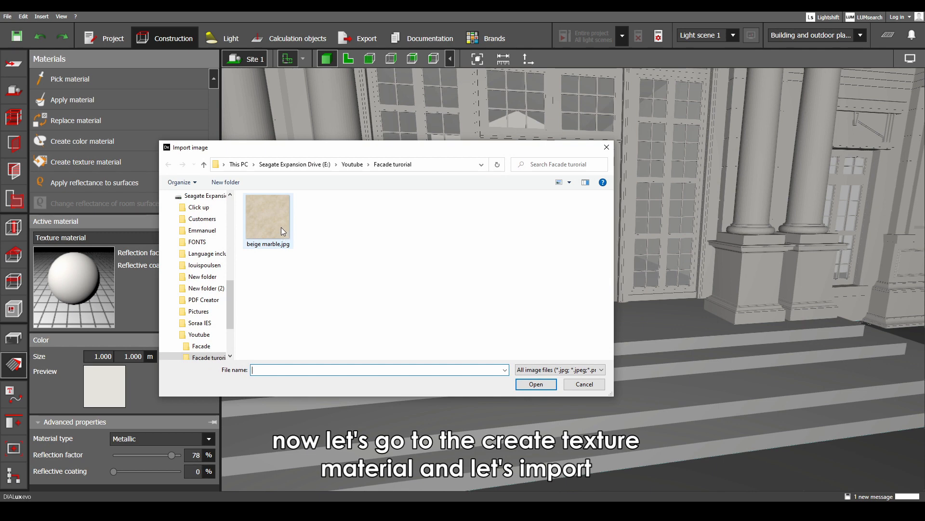
click(282, 228)
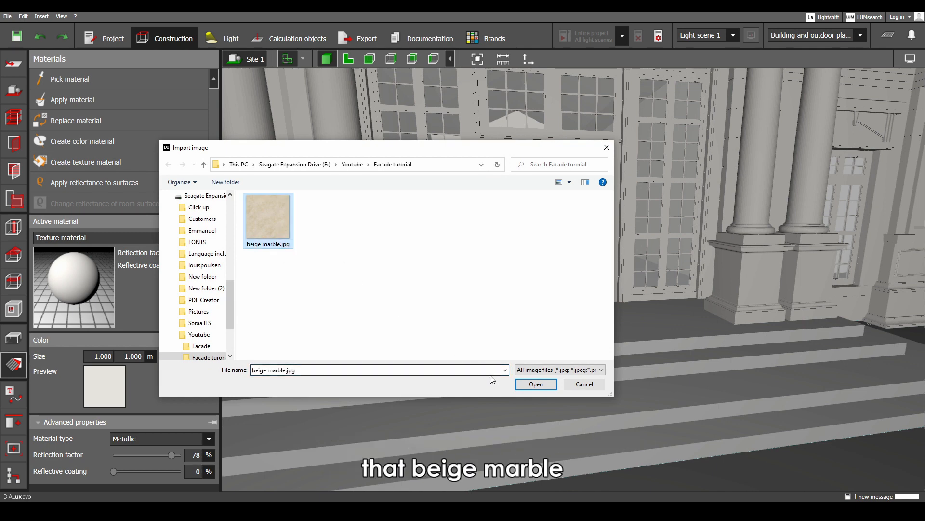
click(535, 384)
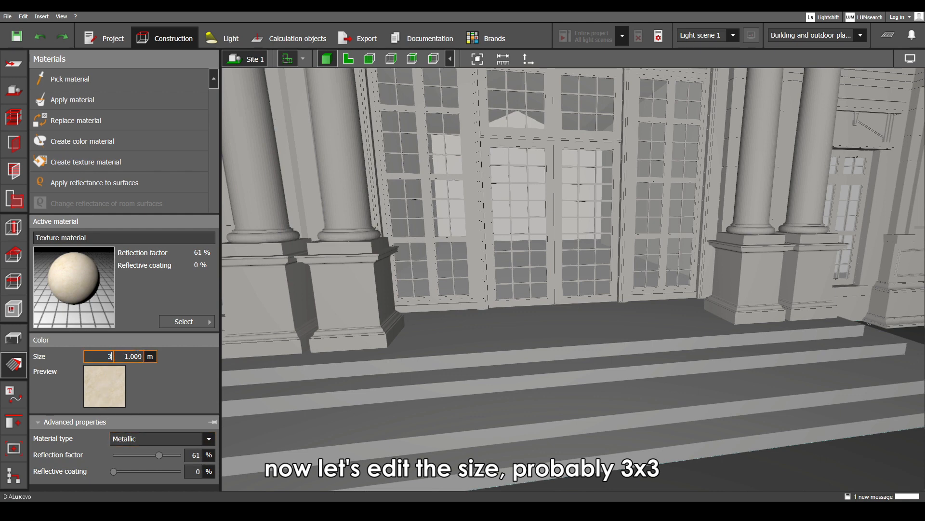
- Set the marble texture's size to 3 by 3 m and its reflective coating to 10%
key(Tab)
text(3)
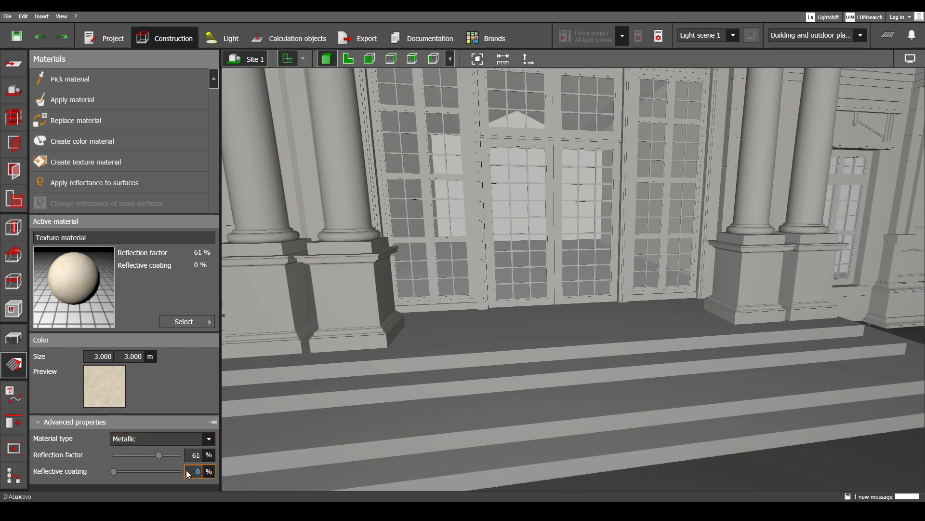
text(10)
key(Return)
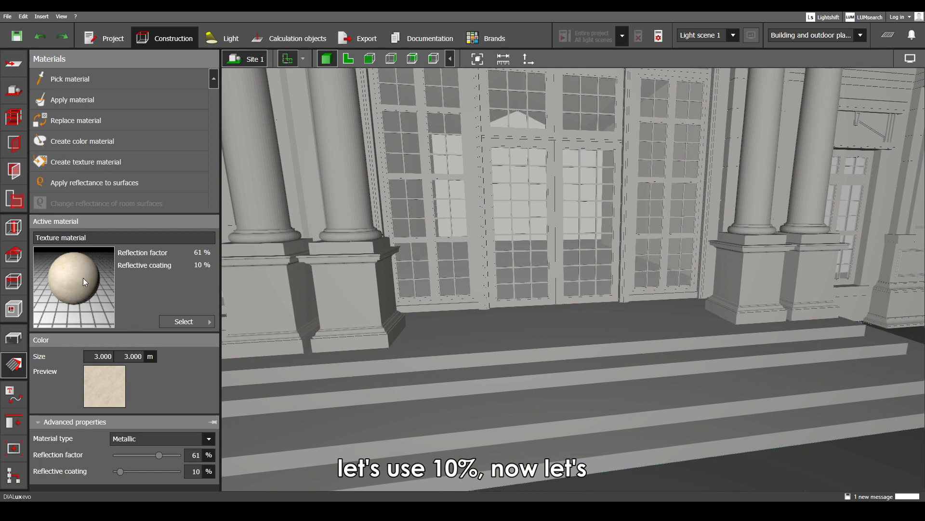
- Apply the beige marble texture to the entrance landing and all of its steps
drag(82, 279, 448, 338)
scroll(447, 339, down, 4)
right_drag(445, 346, 476, 326)
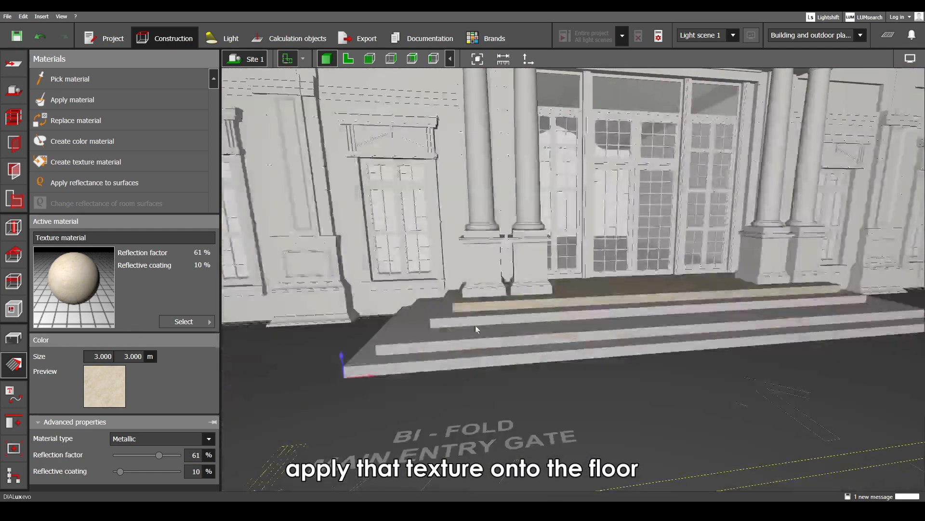
scroll(476, 325, up, 2)
drag(440, 320, 406, 336)
drag(74, 273, 342, 389)
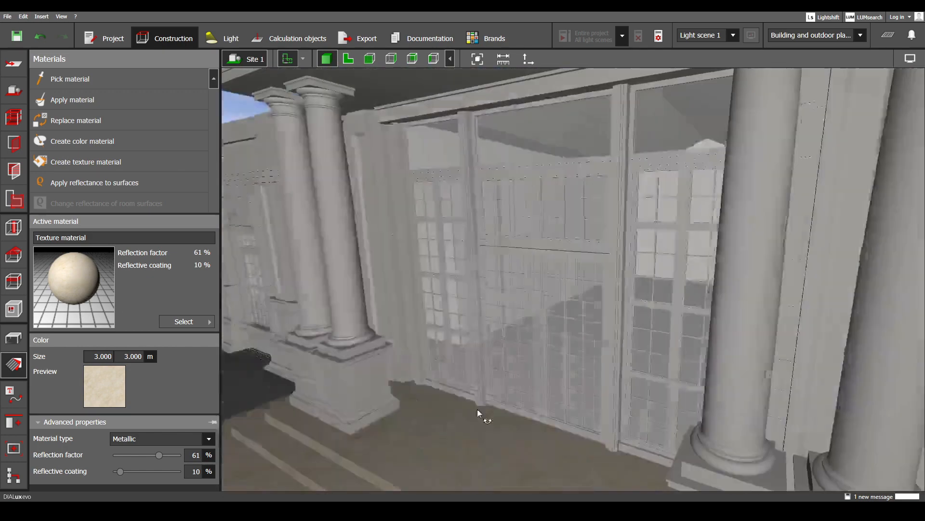
- Apply the beige marble texture to the interior floor behind the entrance doors
scroll(487, 392, up, 5)
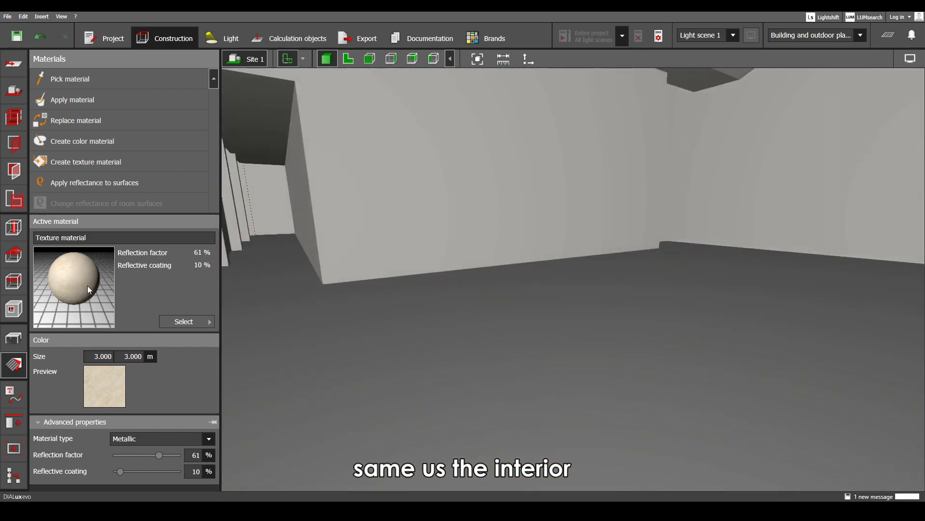
drag(88, 286, 282, 339)
drag(380, 351, 380, 352)
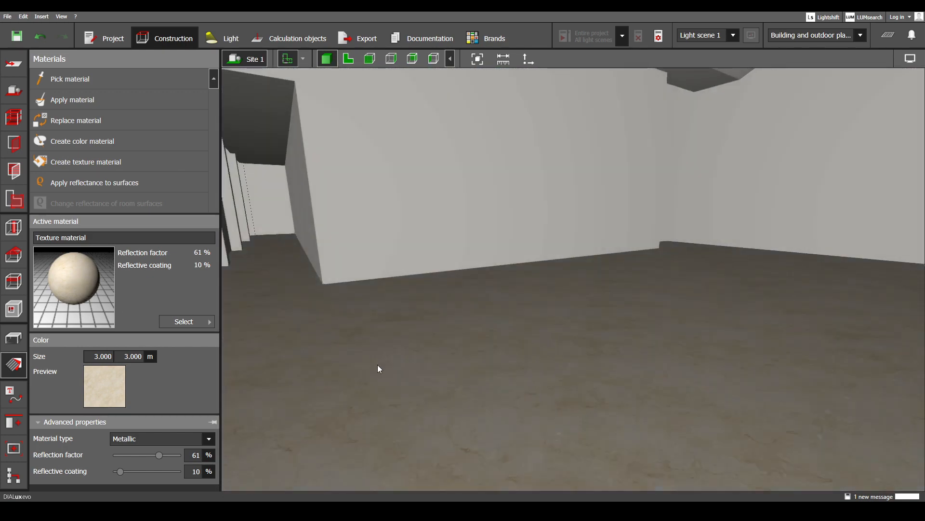
scroll(434, 347, down, 6)
scroll(472, 356, up, 6)
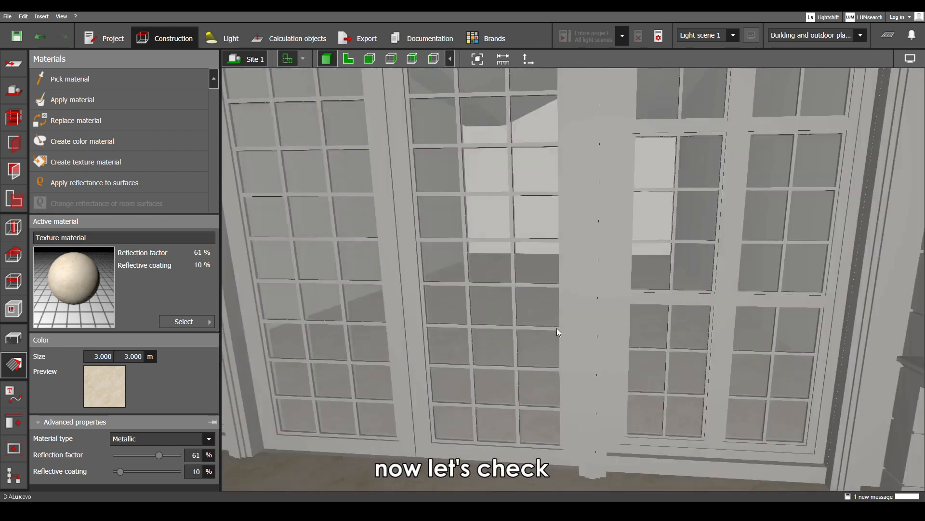
- Import the ballusters object and place it on the ground in front of the entrance steps, at about X 0.81 m, Y -0.70 m
scroll(564, 354, down, 6)
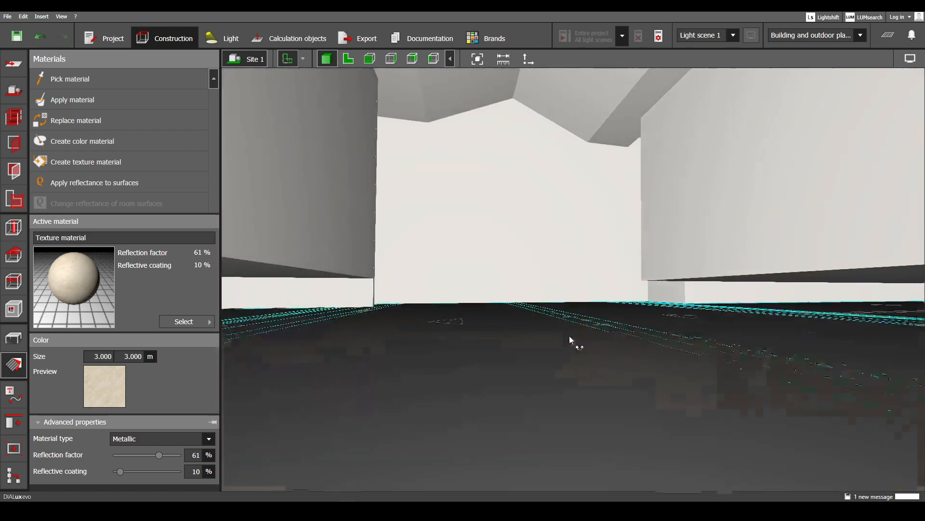
scroll(554, 349, down, 8)
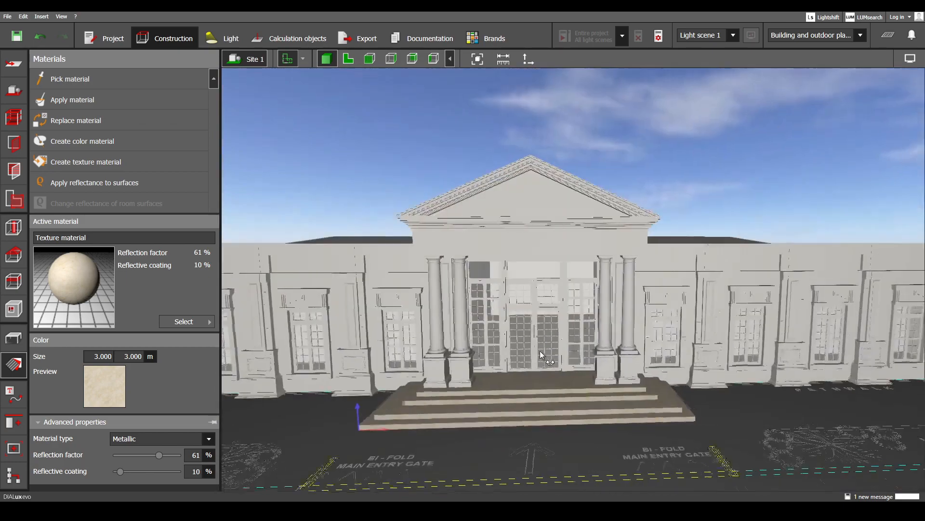
scroll(536, 351, down, 3)
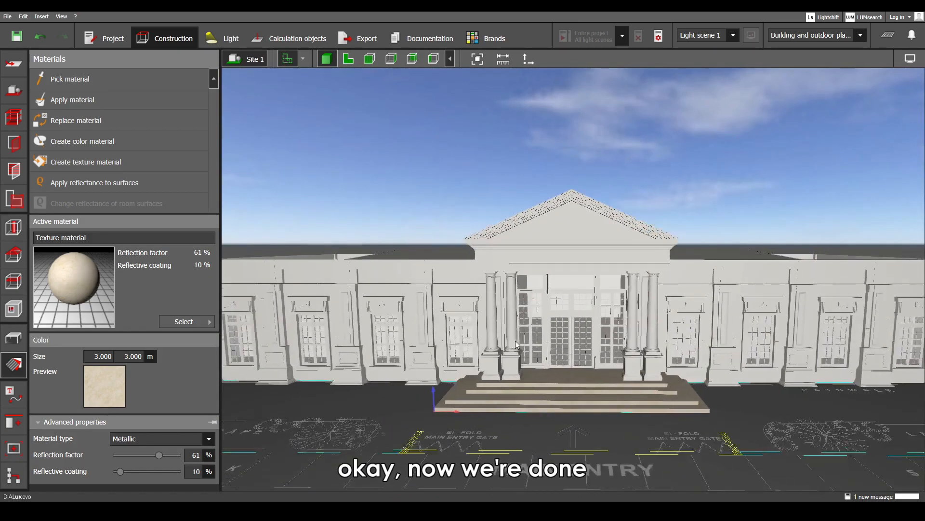
mouse_move(517, 341)
right_down()
mouse_move(540, 340)
mouse_move(513, 349)
right_up()
scroll(539, 343, up, 1)
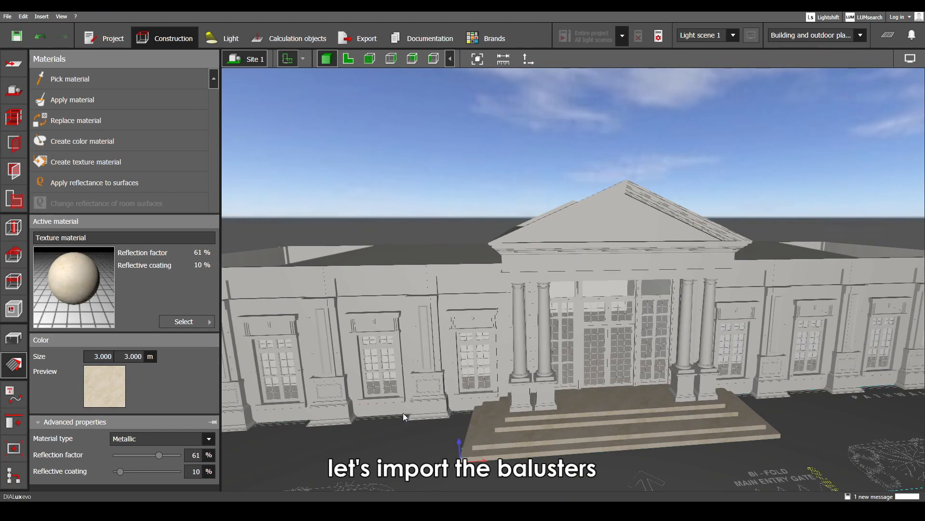
drag(139, 85, 459, 450)
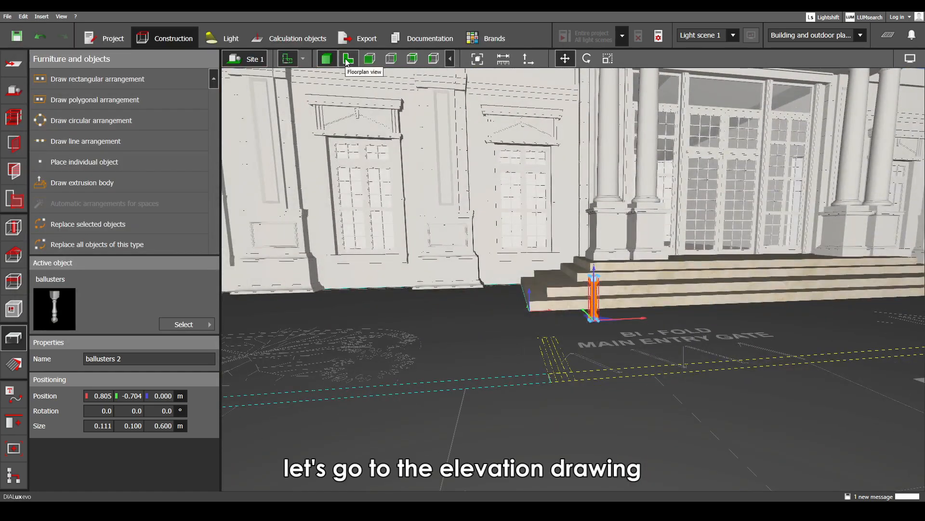
- Switch to the floorplan and move the baluster onto the elevation drawing's first balustrade, at about X -10.61 m, Y -24.93 m
click(347, 59)
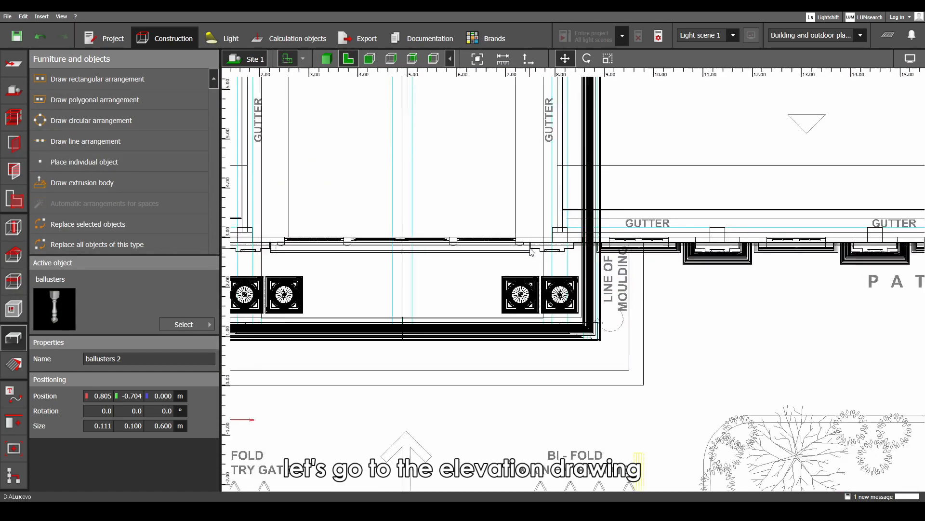
scroll(531, 252, down, 5)
scroll(444, 199, down, 5)
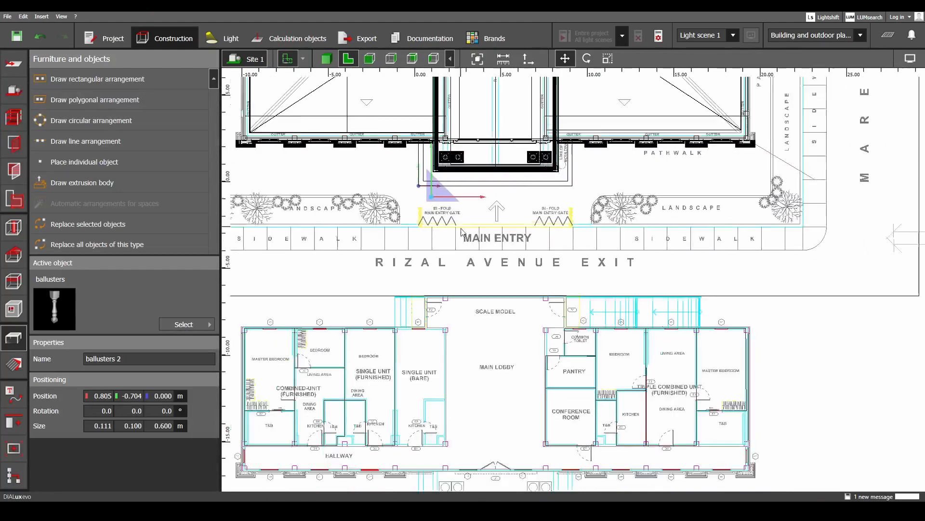
click(343, 428)
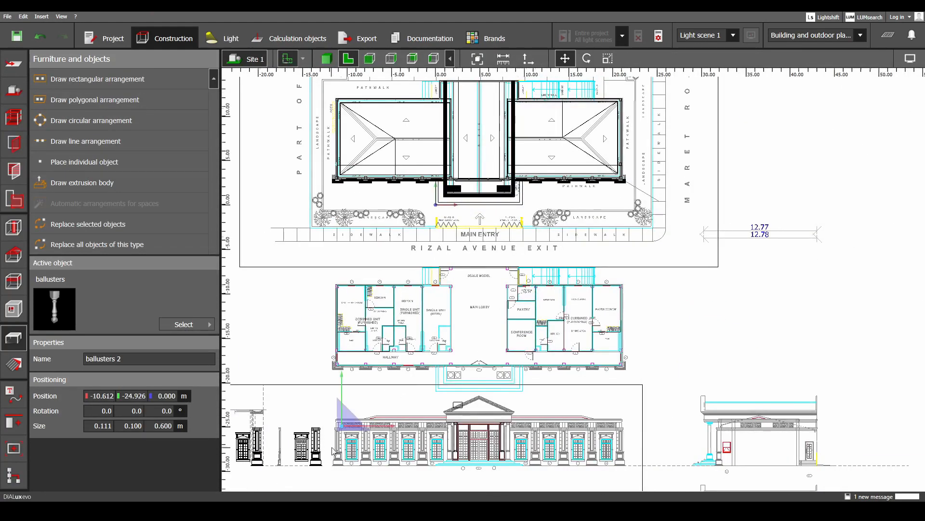
scroll(347, 429, up, 8)
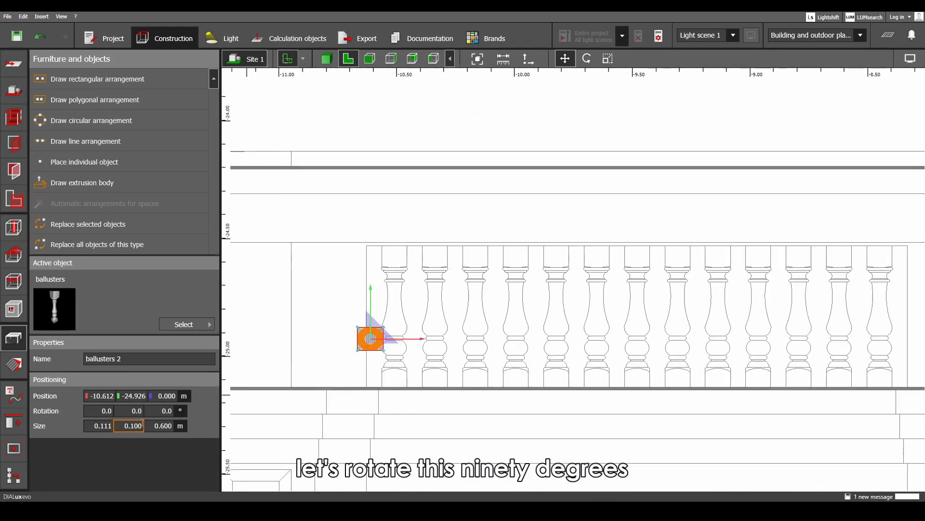
- Rotate the baluster to 90° about X, 0° about Y and 180° about Z to match the drawn balusters
text(90)
key(Return)
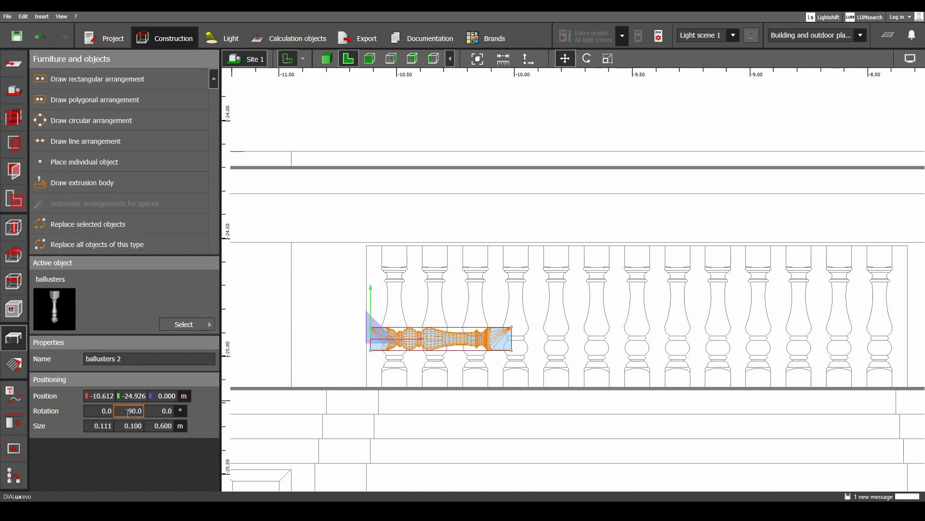
click(99, 411)
text(90)
key(Return)
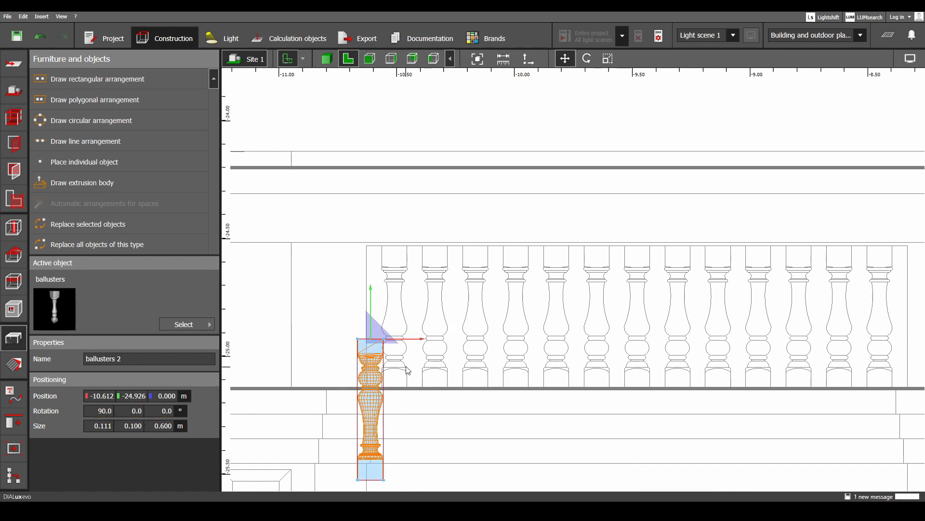
click(164, 410)
text(180)
key(Return)
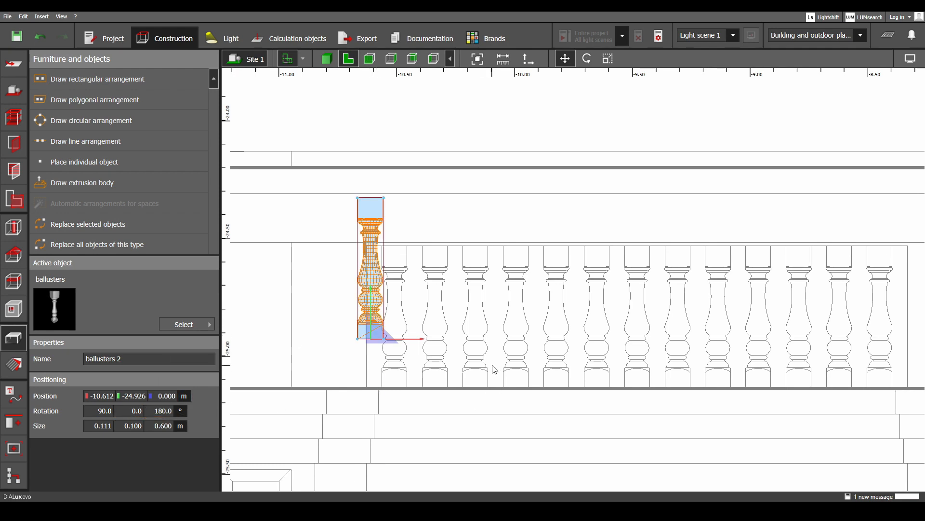
- Align the baluster with the first drawn baluster of the balustrade, at about X -10.51 m, Y -25.13 m
scroll(383, 357, up, 4)
drag(389, 337, 430, 419)
middle_drag(418, 415, 449, 369)
scroll(435, 354, up, 1)
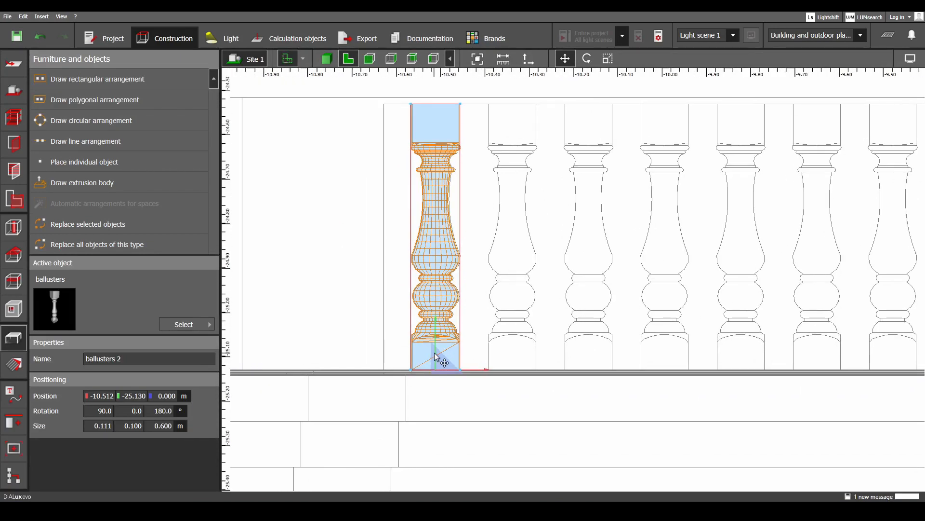
- Scale the baluster to about 0.613 m high and 0.117 m wide to fit the drawn outline
right_click(435, 356)
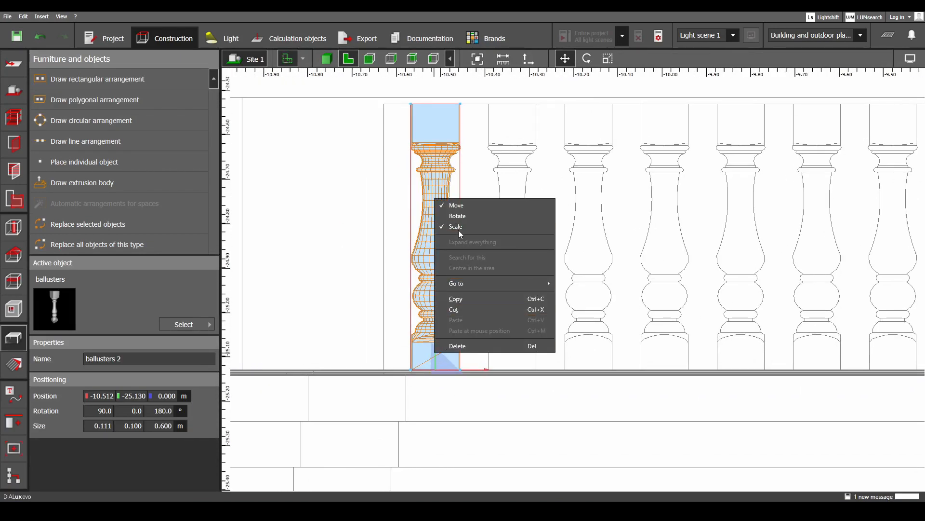
drag(435, 373, 436, 379)
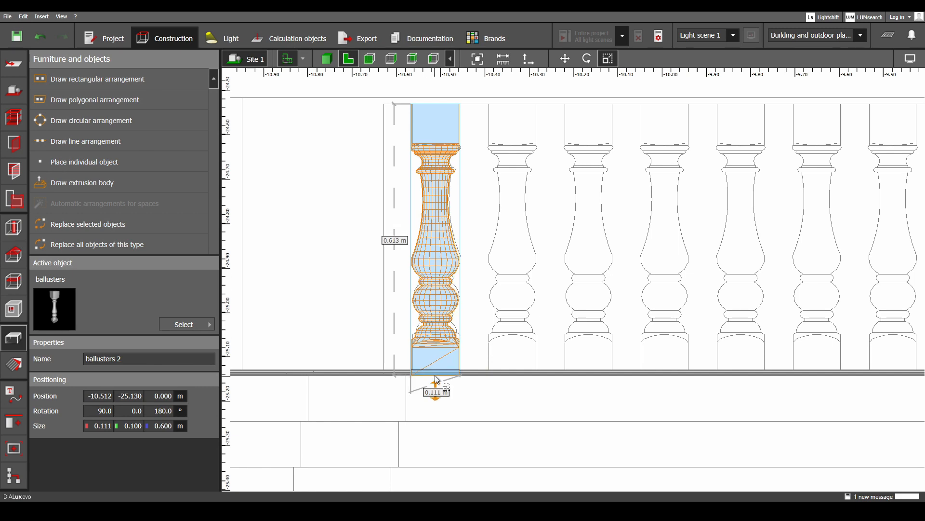
scroll(438, 296, up, 3)
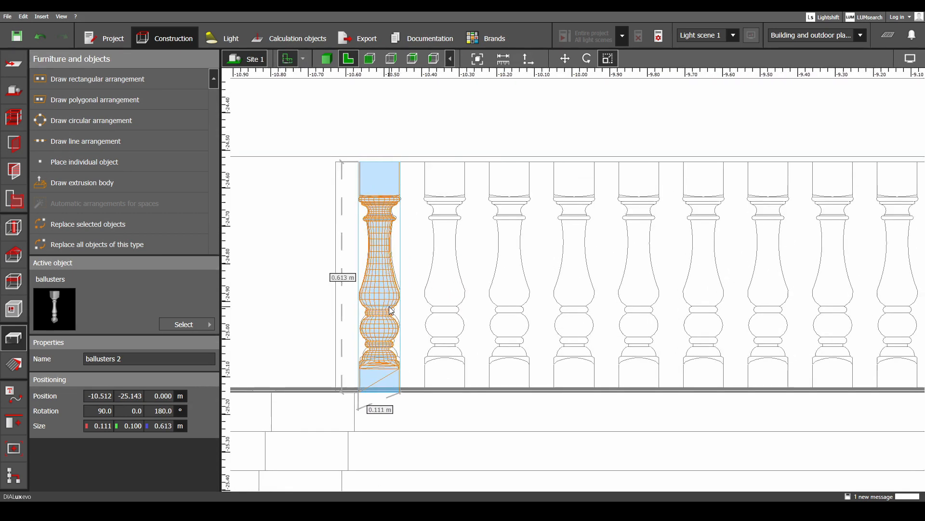
right_click(391, 301)
click(405, 323)
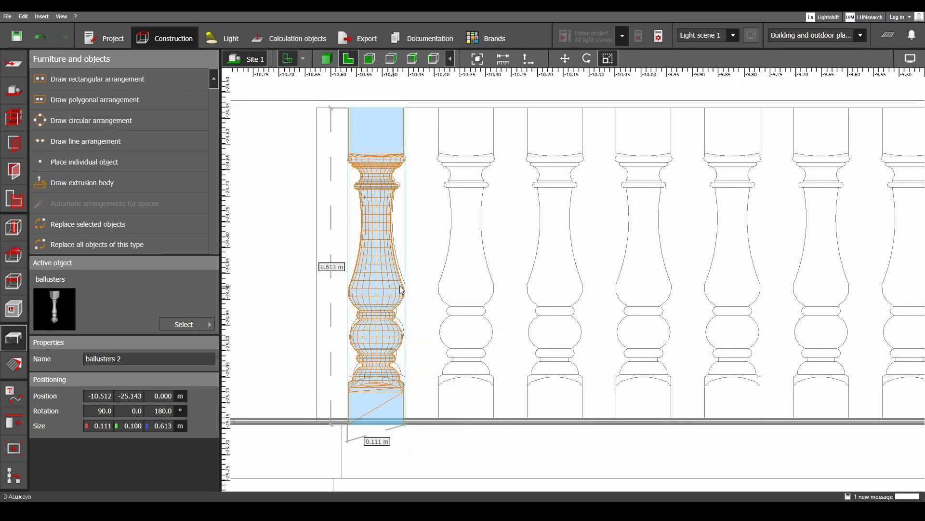
drag(405, 289, 408, 291)
scroll(399, 290, down, 4)
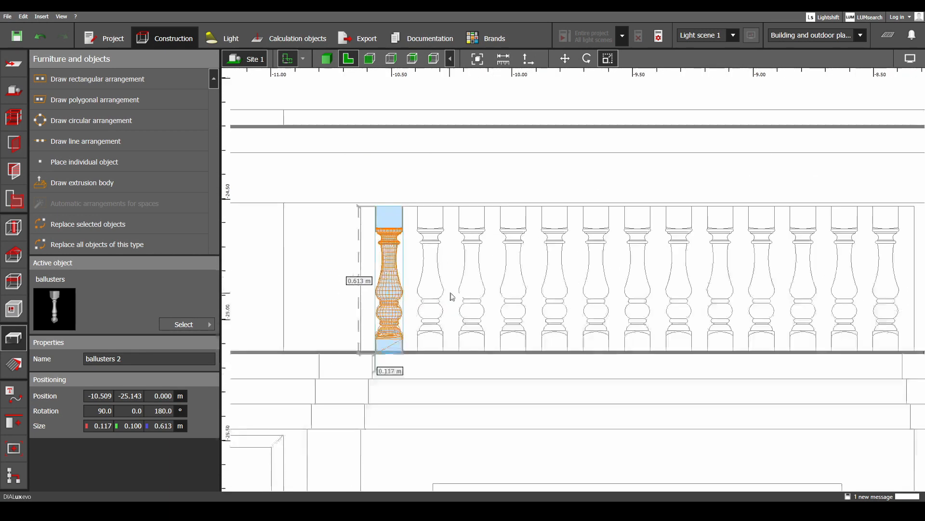
- Duplicate the baluster and place the copy over the second drawn baluster
middle_drag(452, 297, 404, 323)
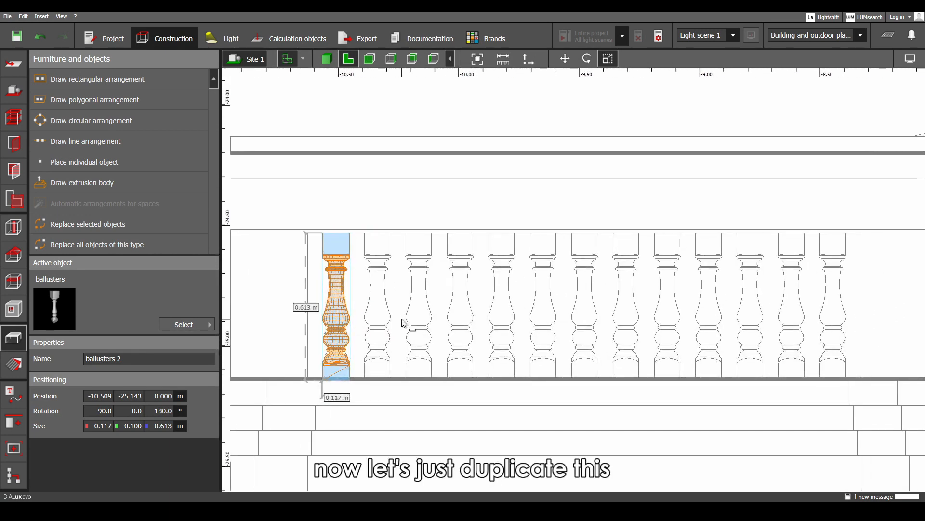
key(ctrl+c)
key(ctrl+v)
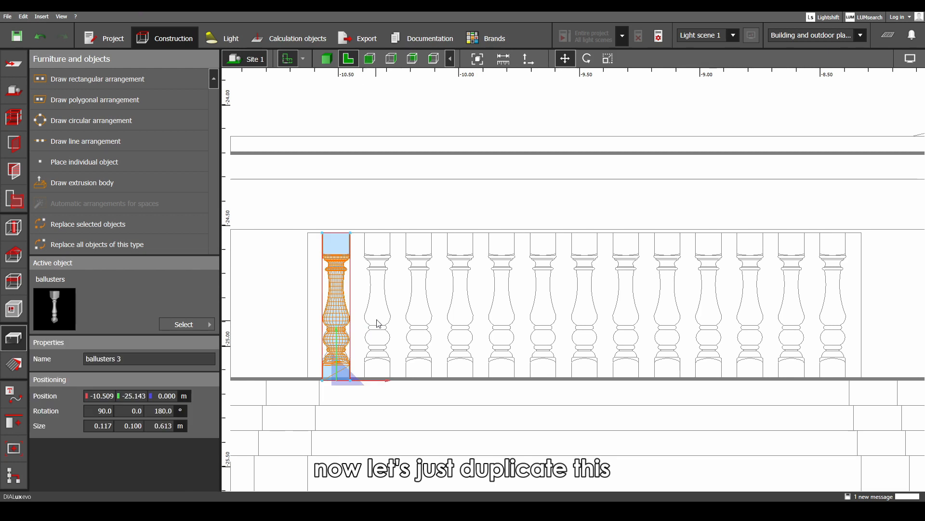
drag(387, 381, 429, 388)
- Duplicate the pair of balusters and place the copies over the third and fourth drawn balusters
ctrl+click(341, 318)
middle_drag(398, 315, 363, 324)
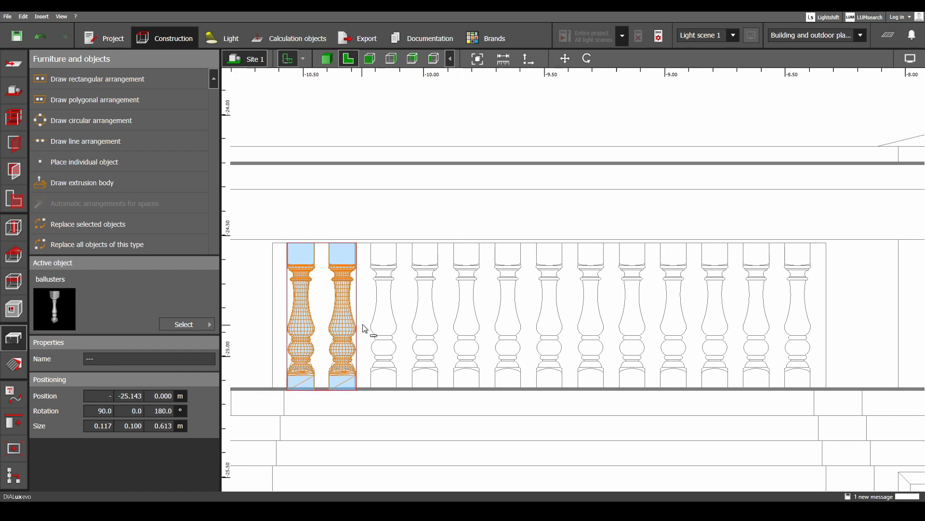
key(ctrl+c)
key(ctrl+v)
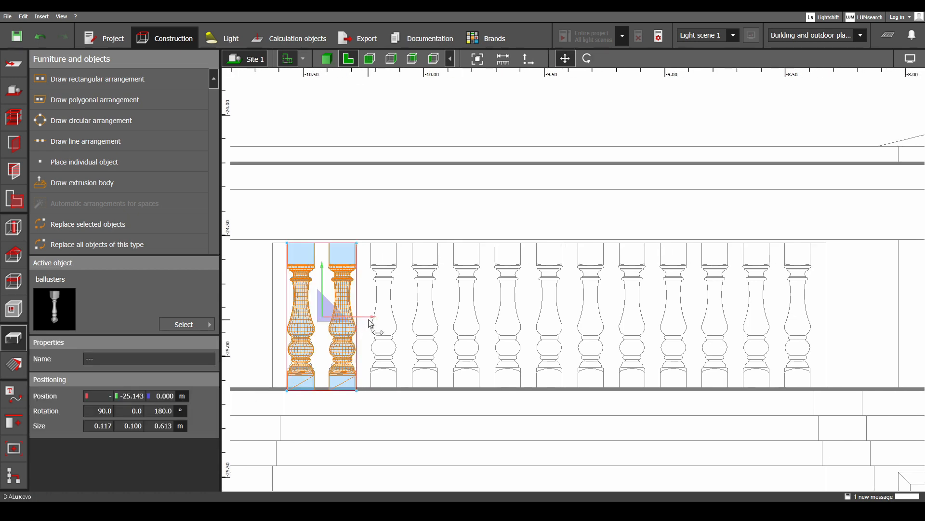
drag(370, 323, 453, 330)
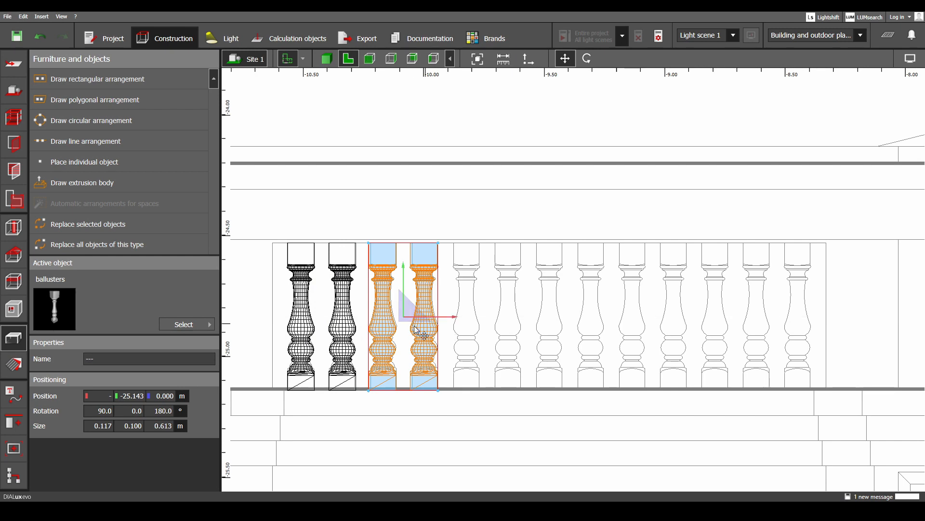
scroll(450, 321, up, 2)
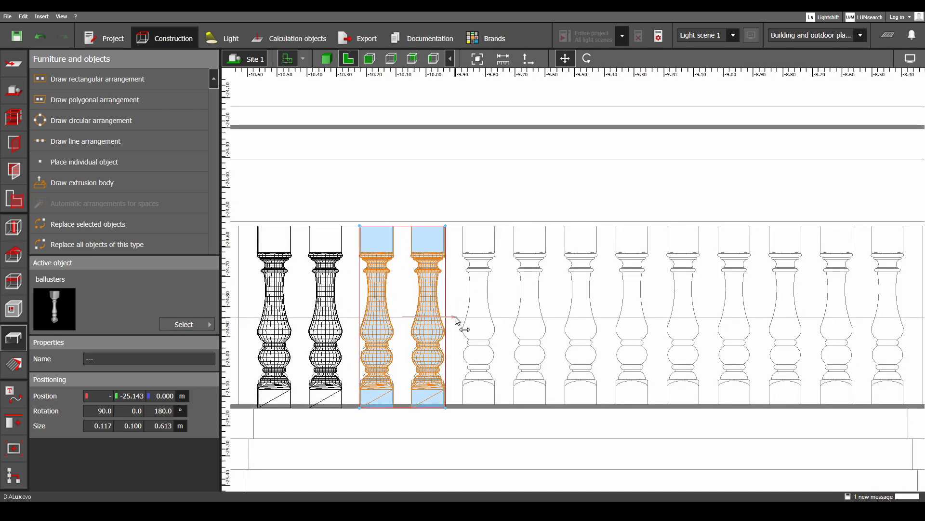
- In the 3D view, pick the off-white texture material from the pilaster lying beside the elevation drawing
click(327, 58)
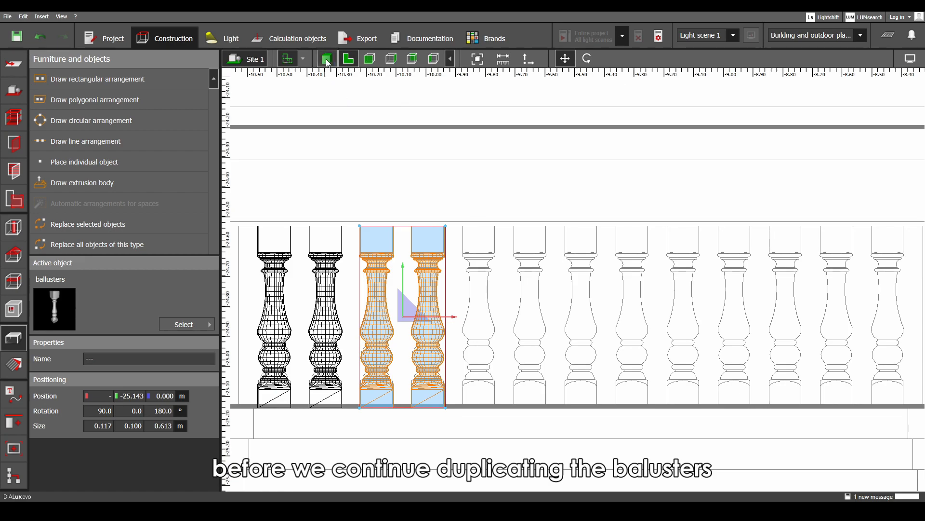
scroll(492, 243, down, 3)
scroll(530, 302, down, 4)
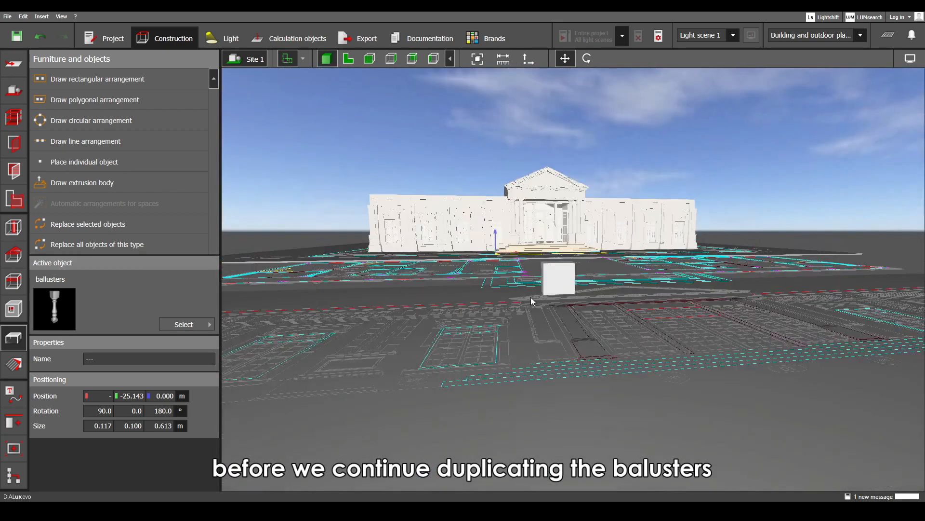
right_drag(512, 275, 491, 329)
middle_drag(482, 336, 537, 239)
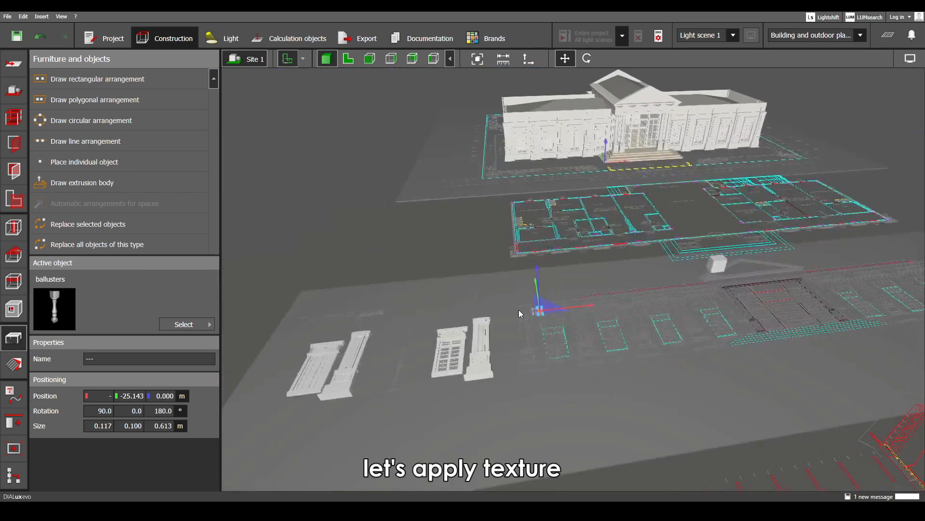
scroll(545, 314, up, 7)
middle_drag(531, 283, 548, 311)
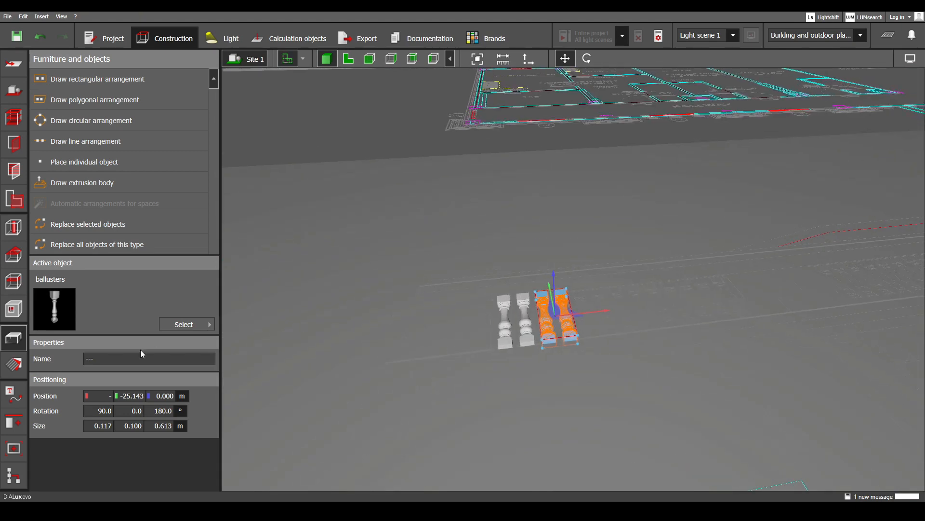
click(13, 366)
click(108, 80)
scroll(339, 247, down, 5)
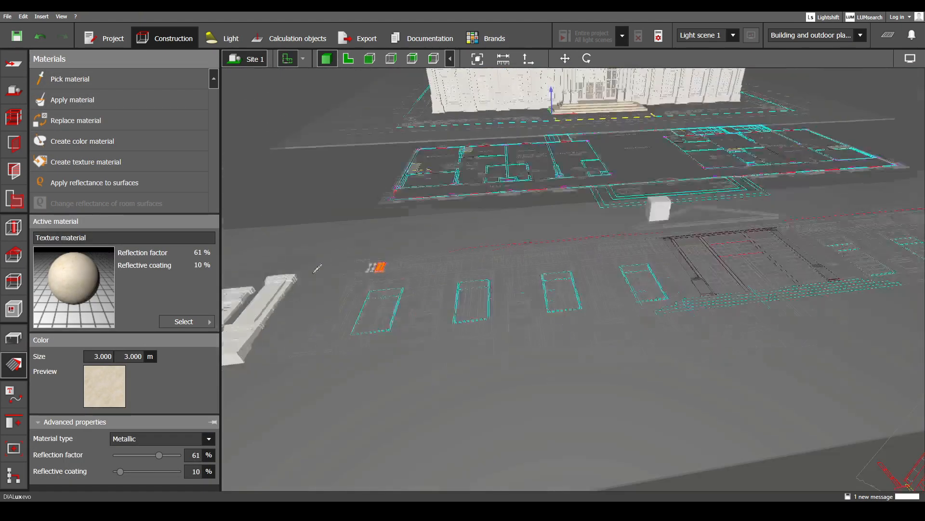
click(279, 295)
scroll(366, 252, up, 5)
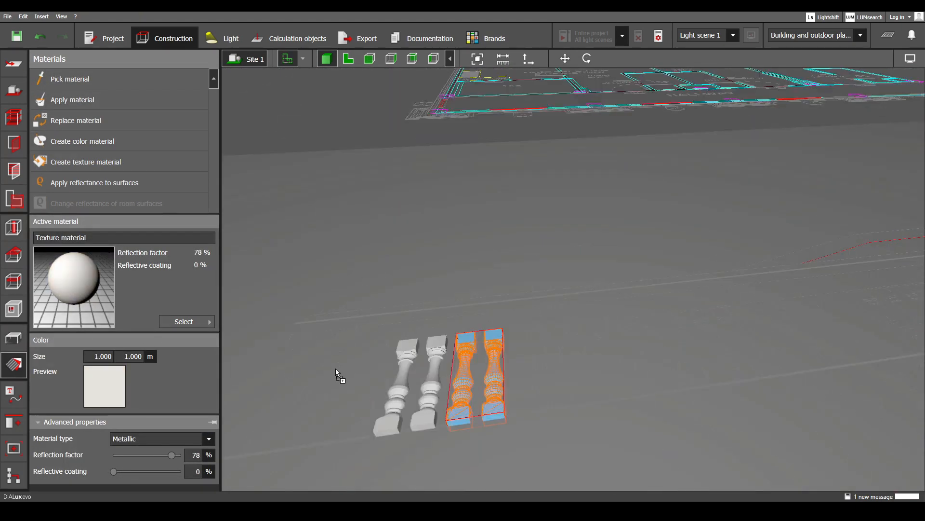
- Apply the picked off-white material to all four balusters
click(395, 417)
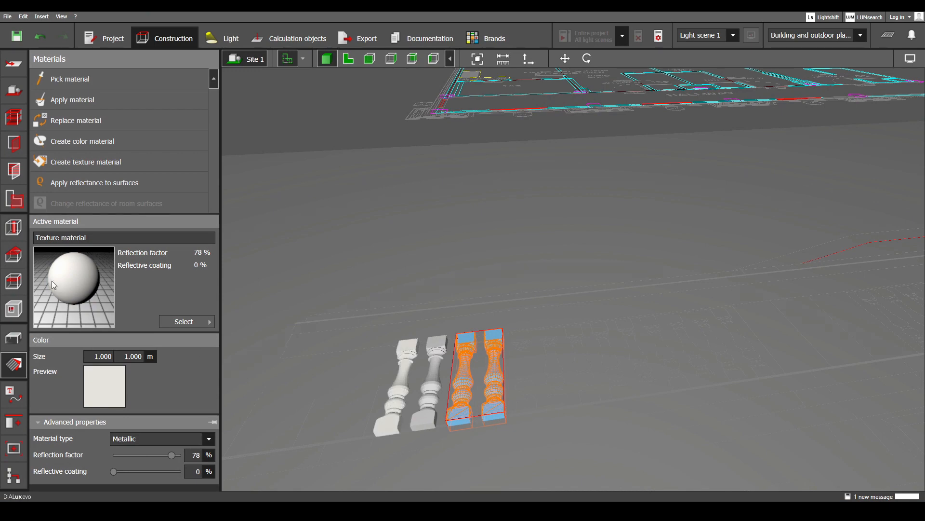
click(432, 404)
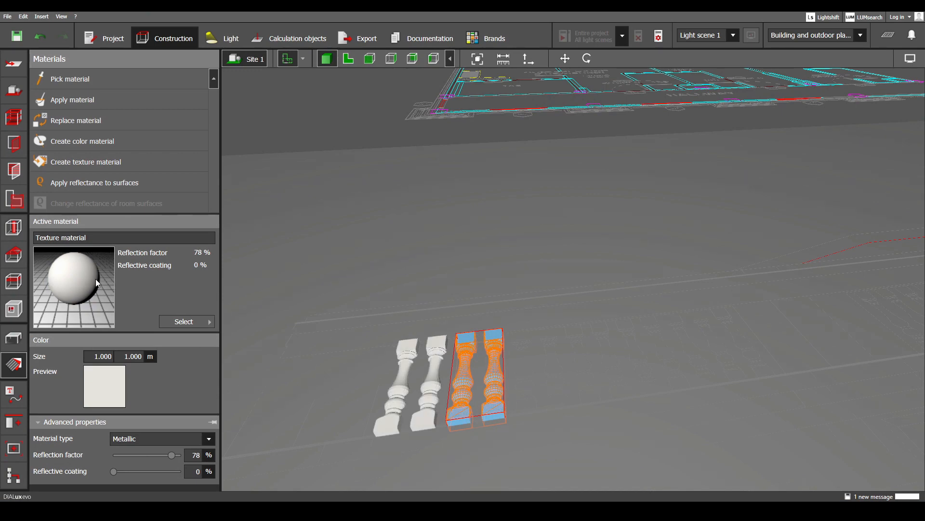
drag(500, 412, 498, 411)
click(494, 406)
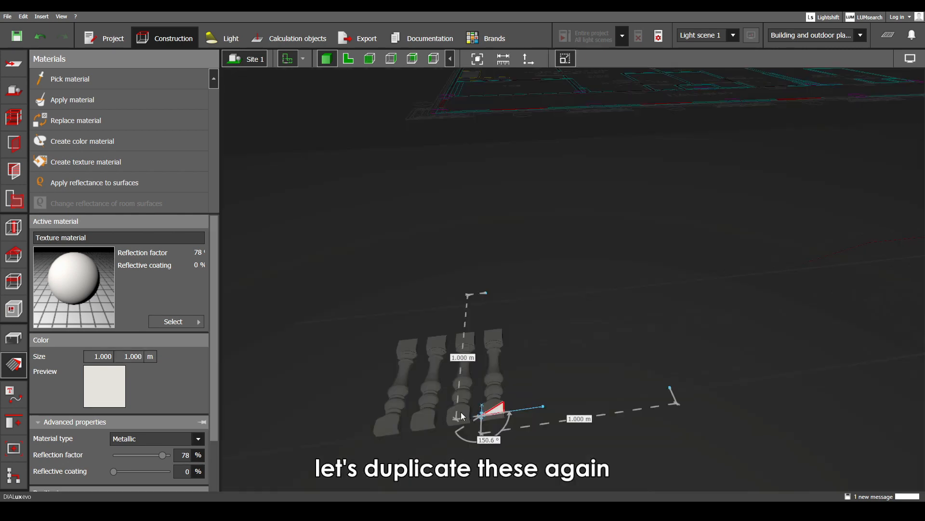
key(Escape)
- Duplicate the four textured balusters twice in the floorplan, placing the copies over the fifth to twelfth drawn balusters
click(14, 339)
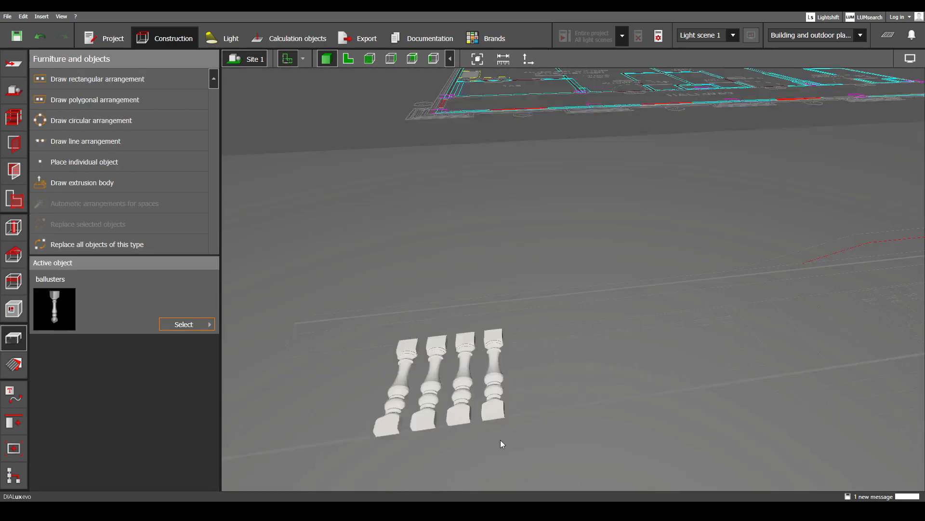
click(495, 410)
ctrl+click(453, 417)
ctrl+click(424, 422)
ctrl+click(389, 421)
click(348, 58)
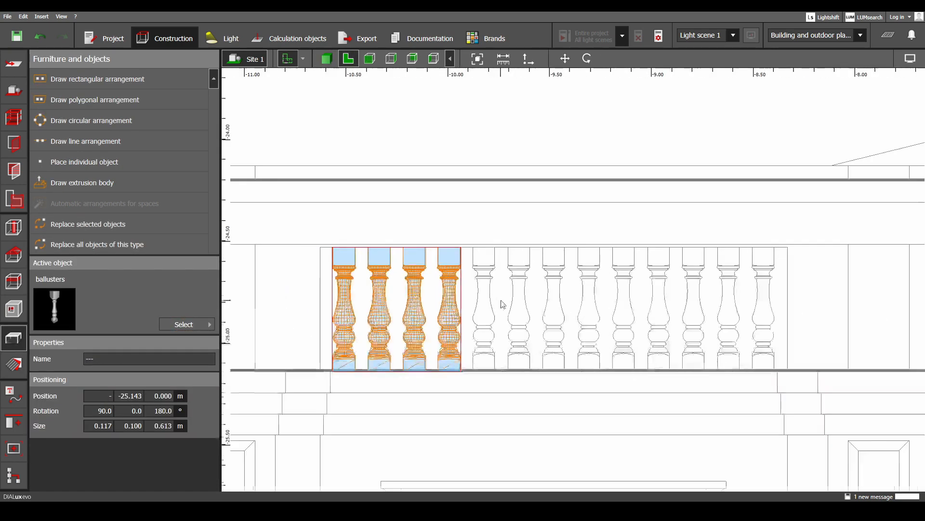
scroll(501, 301, down, 2)
middle_drag(501, 301, 469, 316)
key(ctrl+c)
key(ctrl+v)
drag(426, 323, 541, 326)
middle_drag(531, 343, 505, 356)
key(ctrl+v)
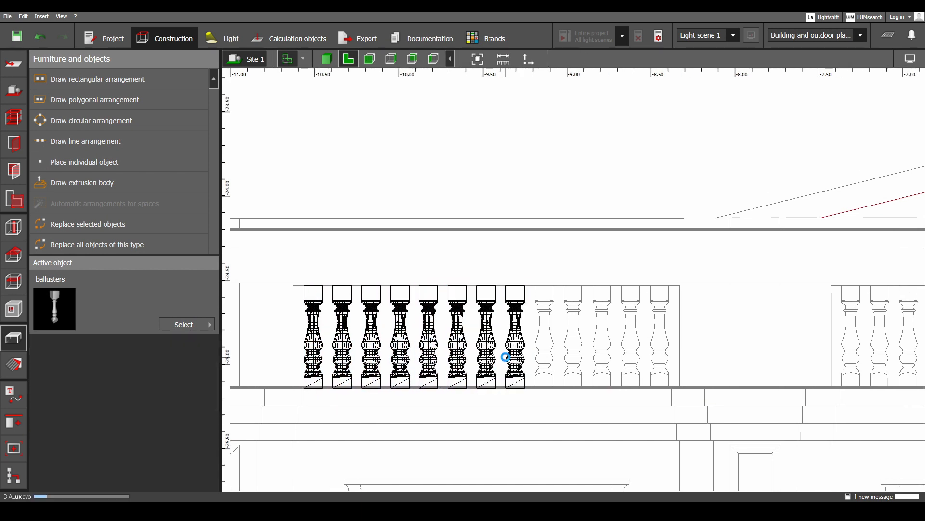
drag(523, 343, 639, 344)
- Copy the twelfth baluster onto the last drawn position of the balustrade, at X -8.621 m, Y -25.143 m
click(633, 351)
scroll(633, 351, up, 2)
key(ctrl+c)
key(ctrl+v)
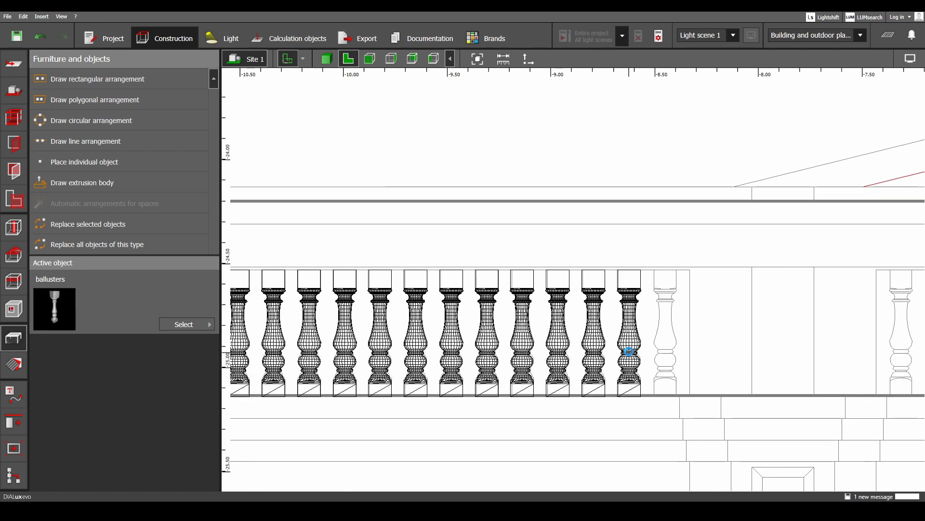
drag(665, 385, 721, 407)
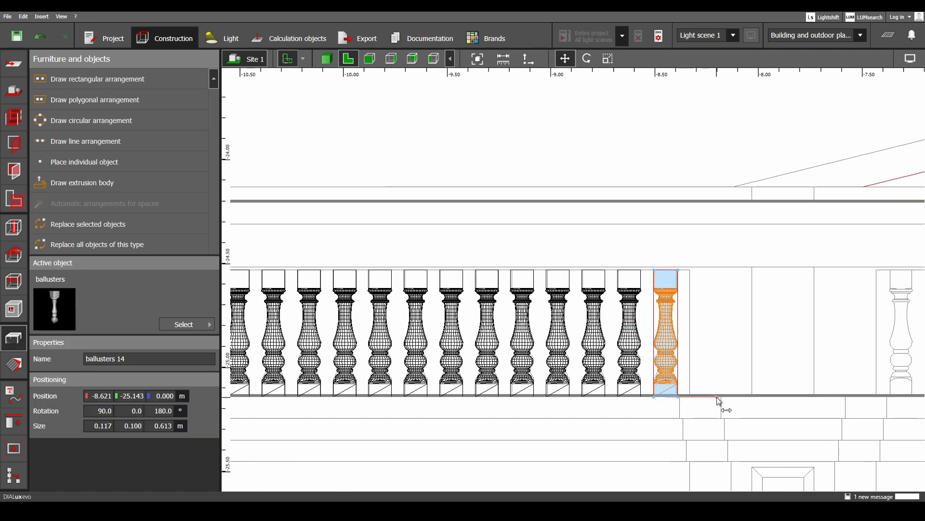
- Select all thirteen balusters of the balustrade and combine them into one group
scroll(618, 366, down, 2)
scroll(618, 366, down, 1)
drag(673, 357, 376, 326)
click(14, 422)
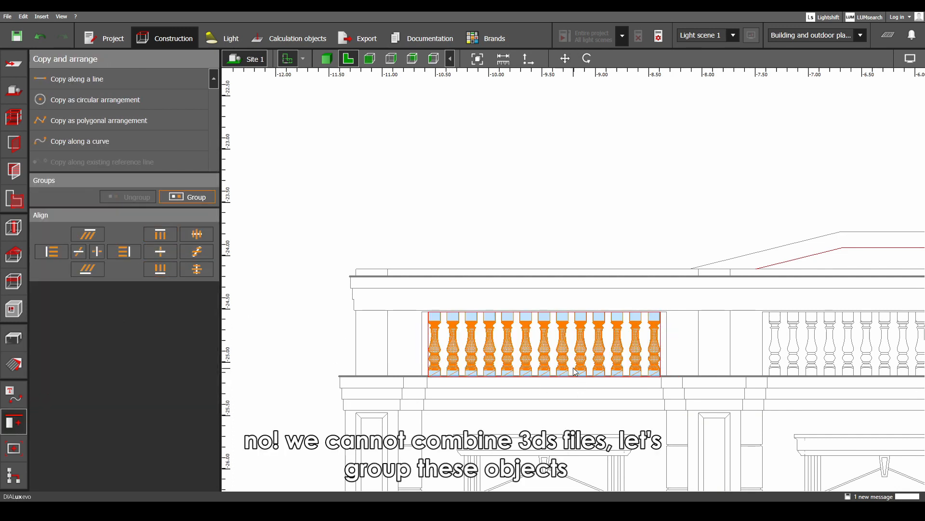
click(198, 199)
scroll(455, 355, down, 3)
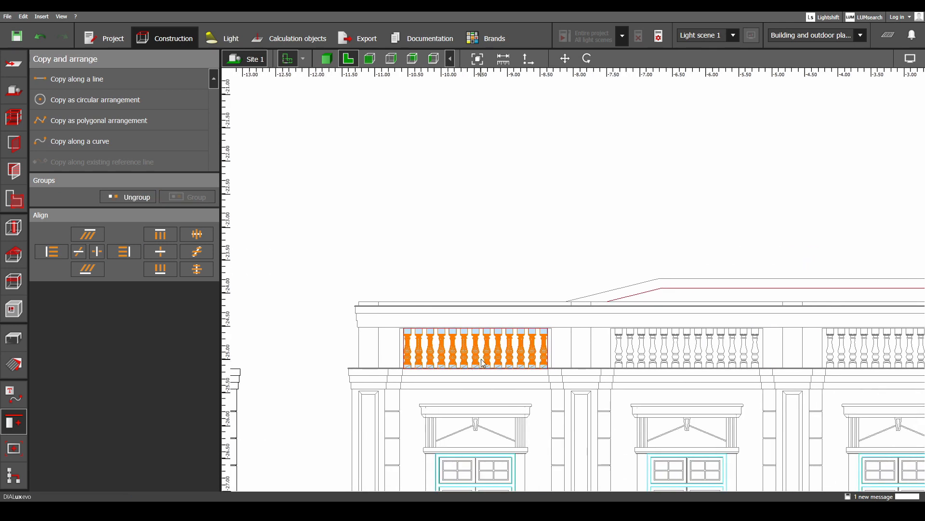
- Copy the thirteen-baluster group from the first bay onto the second drawn balustrade of the left wing's elevation
click(483, 243)
click(477, 351)
middle_drag(479, 356, 437, 353)
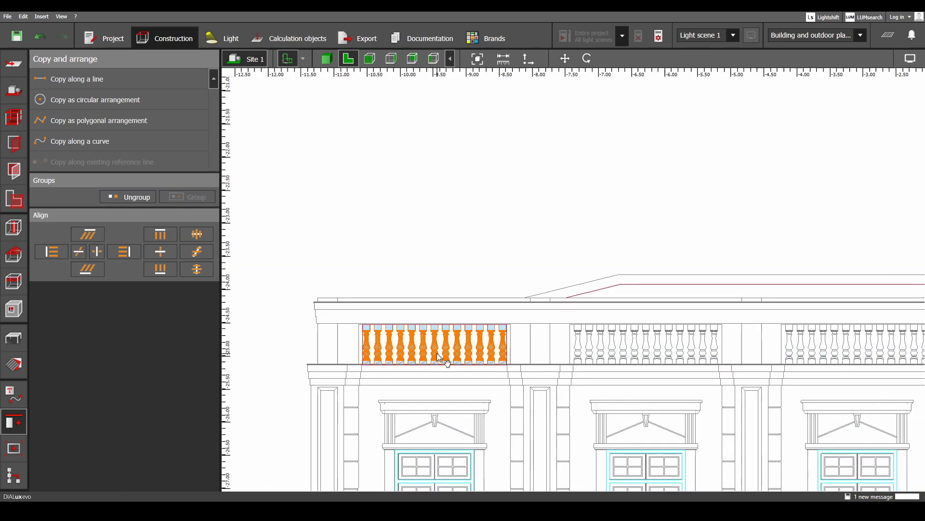
click(434, 352)
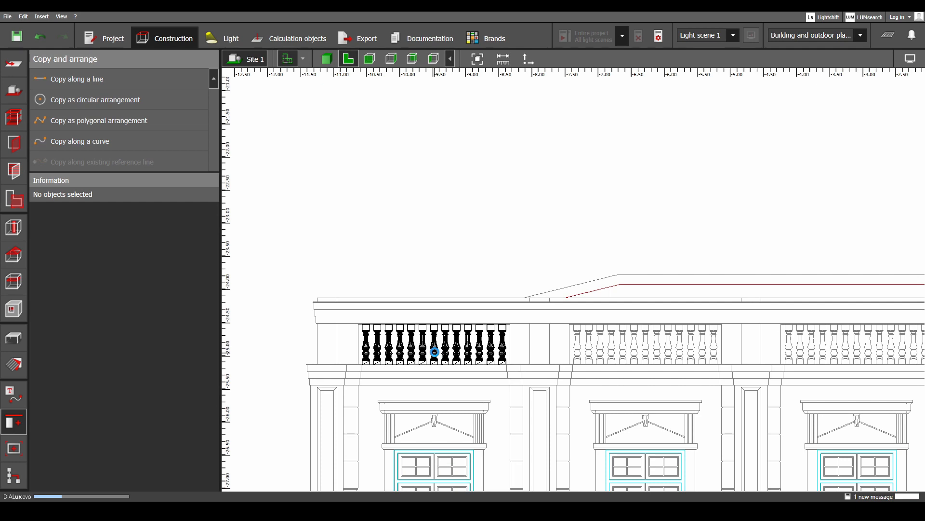
click(434, 353)
scroll(473, 351, up, 2)
ctrl+drag(474, 351, 761, 352)
scroll(732, 375, down, 3)
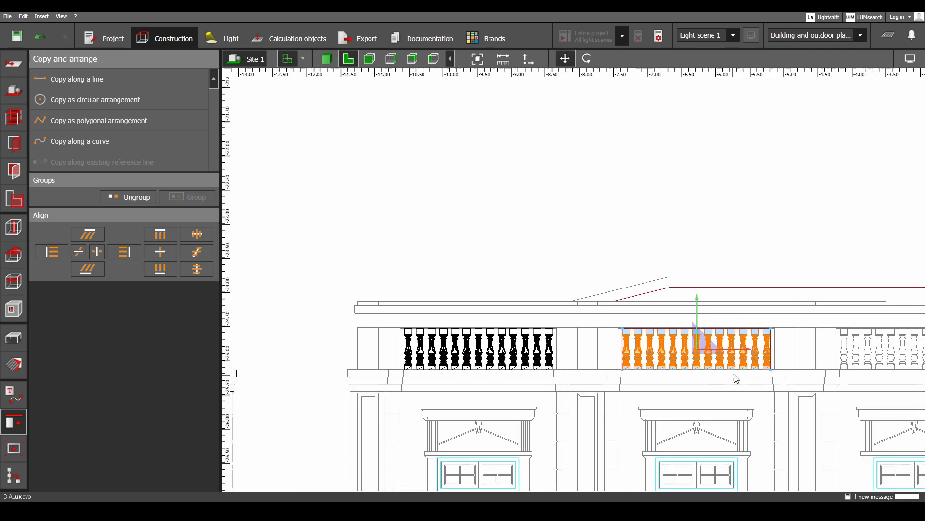
- Select the first two baluster groups together and copy them onto the third and fourth drawn balustrades of the left wing
middle_drag(723, 376, 471, 331)
ctrl+click(363, 325)
ctrl+drag(470, 326, 470, 326)
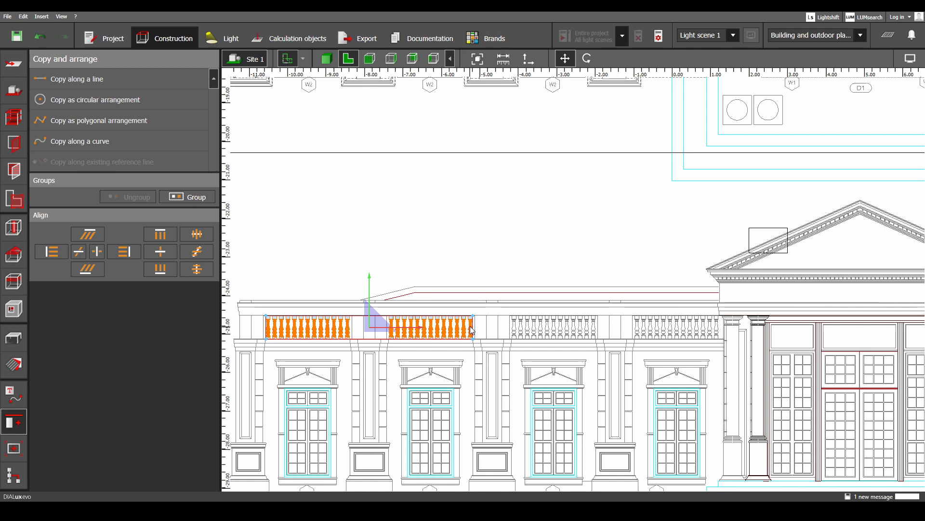
scroll(472, 331, up, 3)
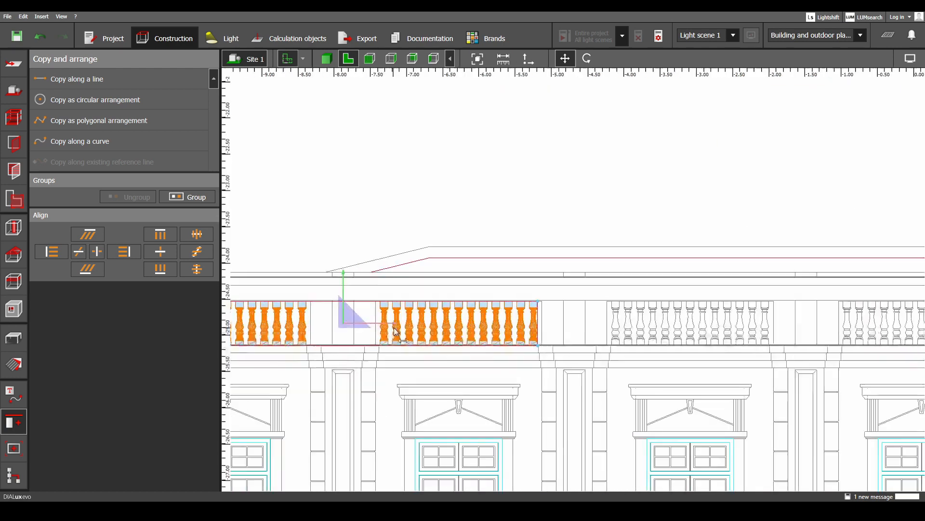
scroll(585, 320, up, 2)
drag(583, 317, 745, 303)
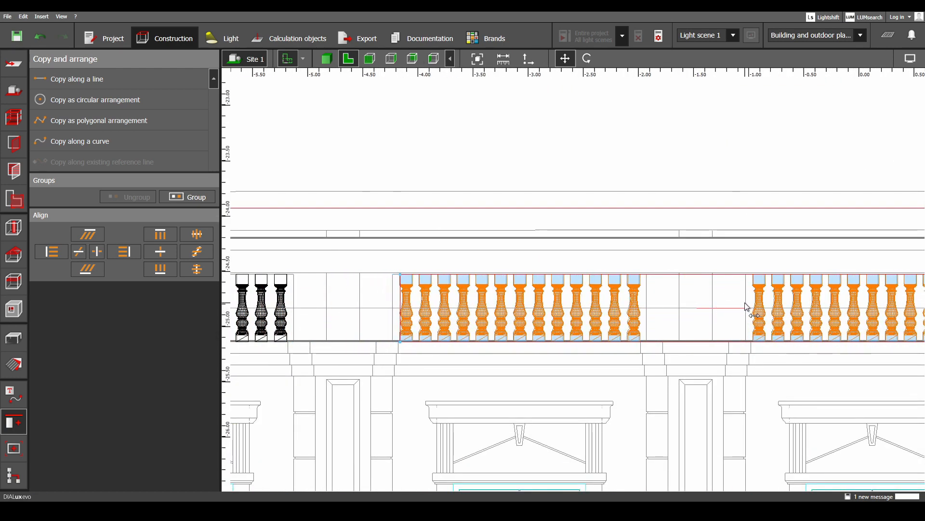
scroll(632, 313, up, 5)
drag(623, 318, 620, 319)
scroll(531, 325, down, 10)
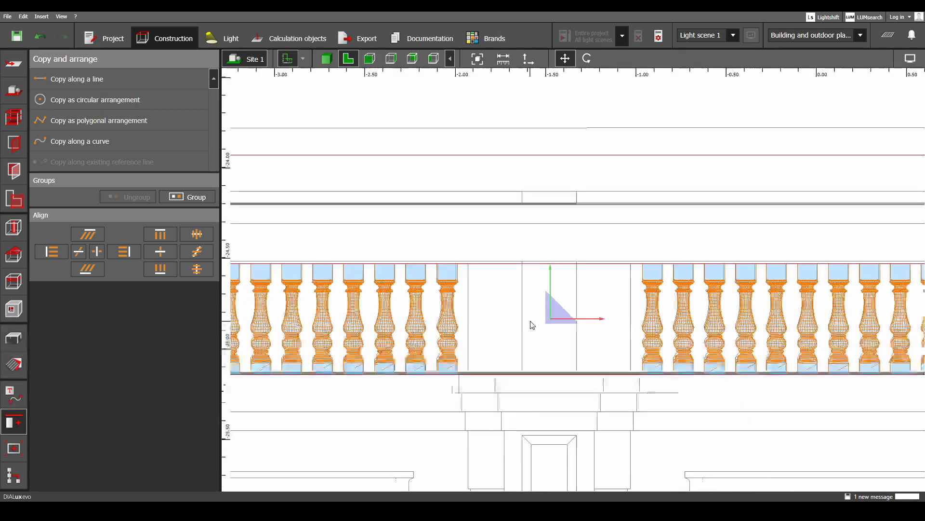
- Select all four baluster groups of the left wing and copy them across the elevation to the right wing's balustrades
ctrl+click(446, 317)
ctrl+click(329, 312)
scroll(406, 332, down, 4)
middle_drag(461, 336, 447, 343)
key(ctrl+c)
key(ctrl+v)
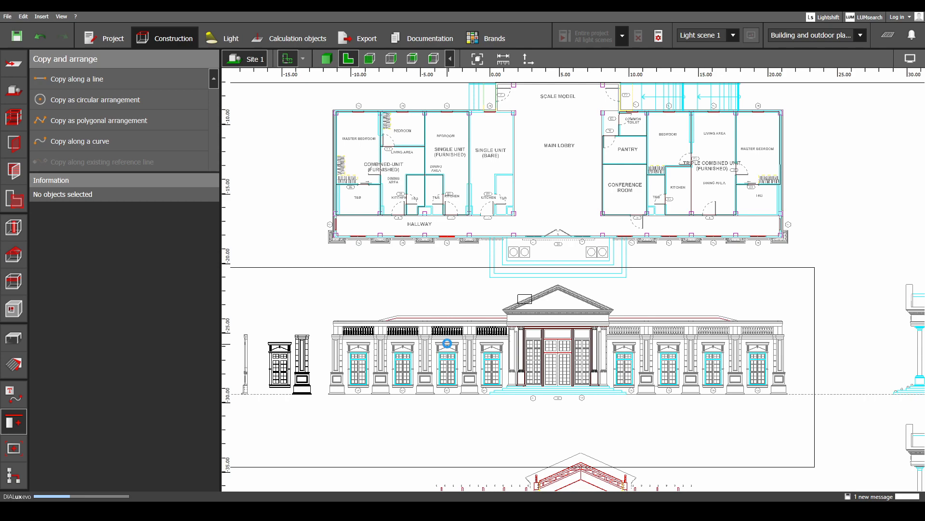
scroll(457, 336, up, 2)
middle_drag(458, 336, 410, 340)
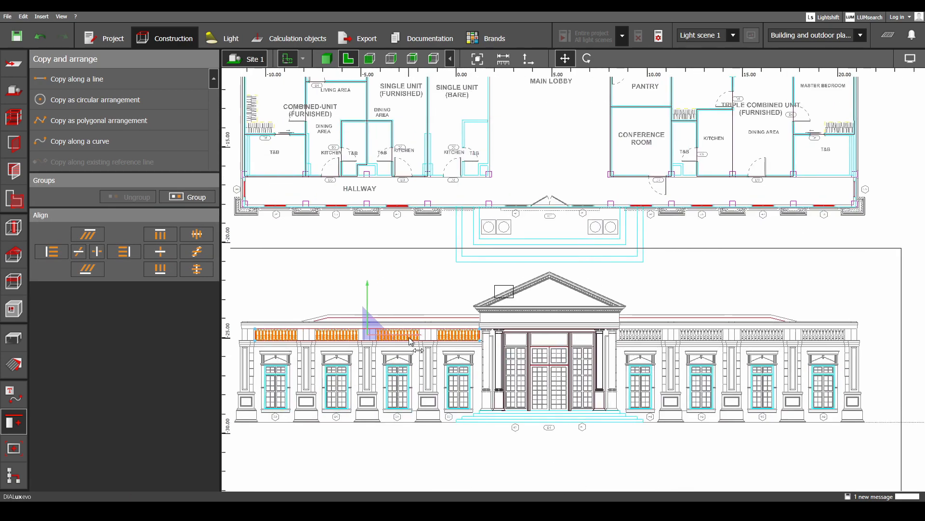
ctrl+drag(409, 335, 768, 341)
scroll(733, 350, up, 6)
middle_drag(733, 351, 746, 367)
scroll(738, 253, up, 5)
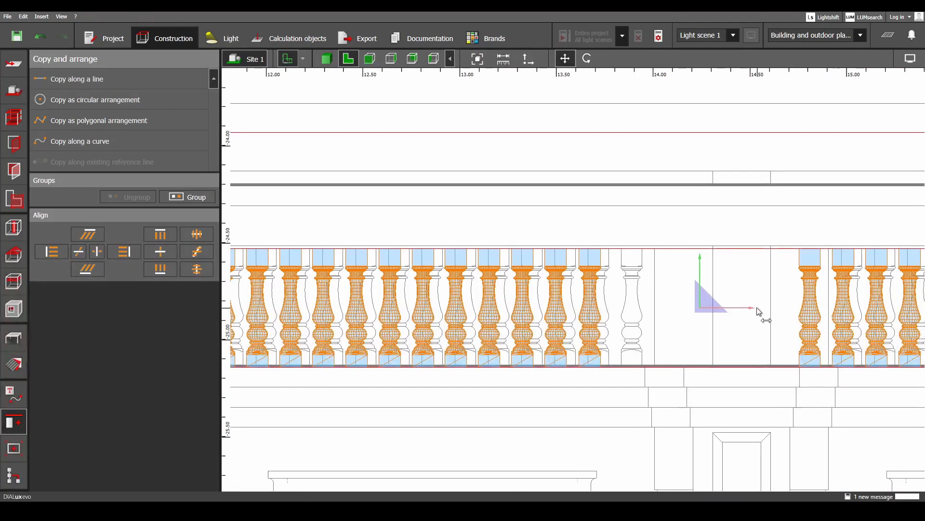
- Align the four copied baluster groups exactly with the drawn balusters of the right wing
drag(756, 311, 796, 310)
scroll(659, 316, down, 3)
scroll(661, 317, down, 5)
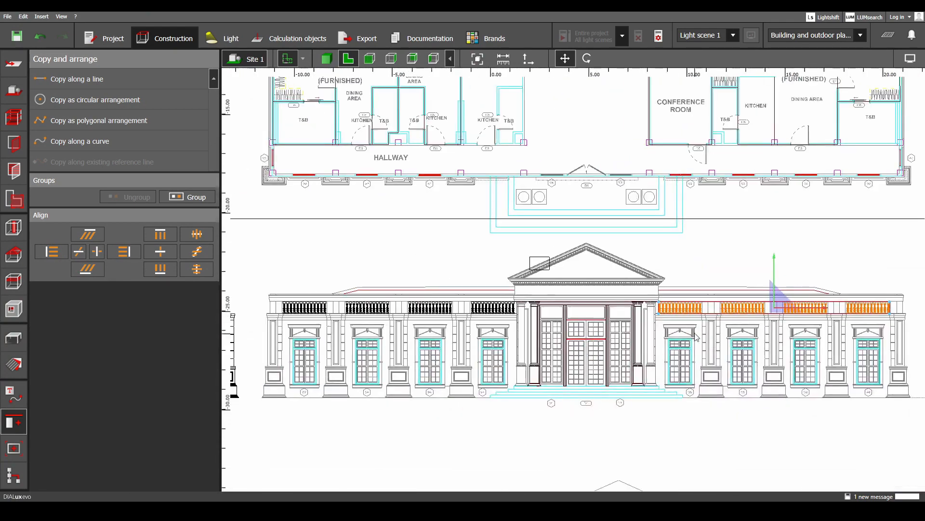
scroll(567, 332, down, 3)
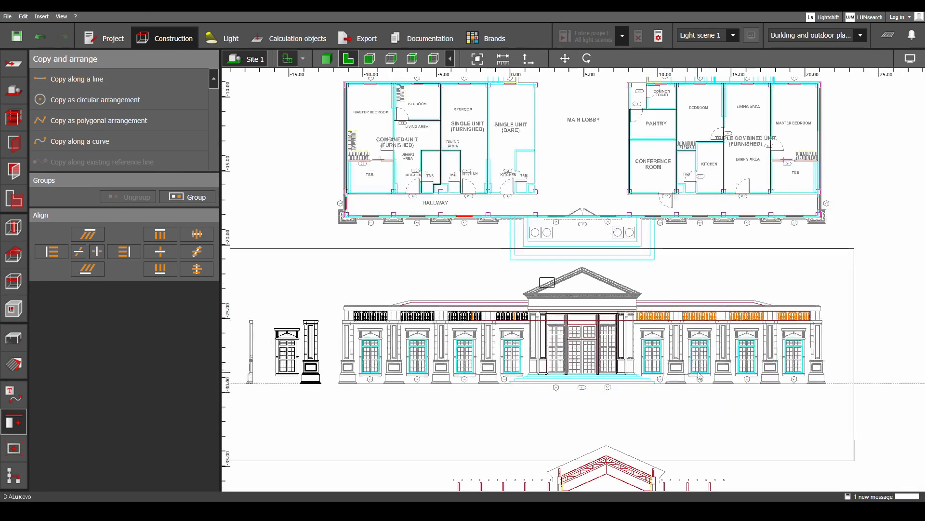
- Select the balustrades of both wings with a selection window and combine them into one group
click(876, 368)
drag(845, 355, 331, 288)
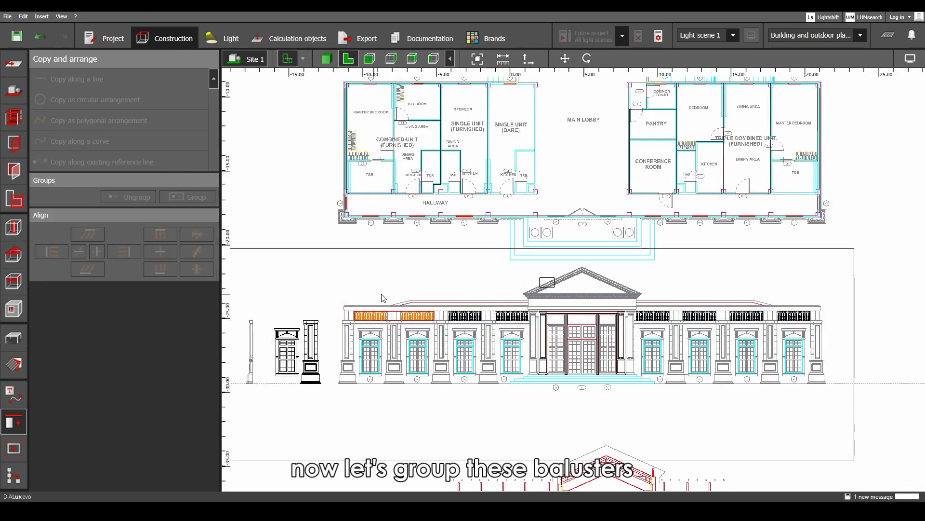
ctrl+drag(843, 357, 436, 286)
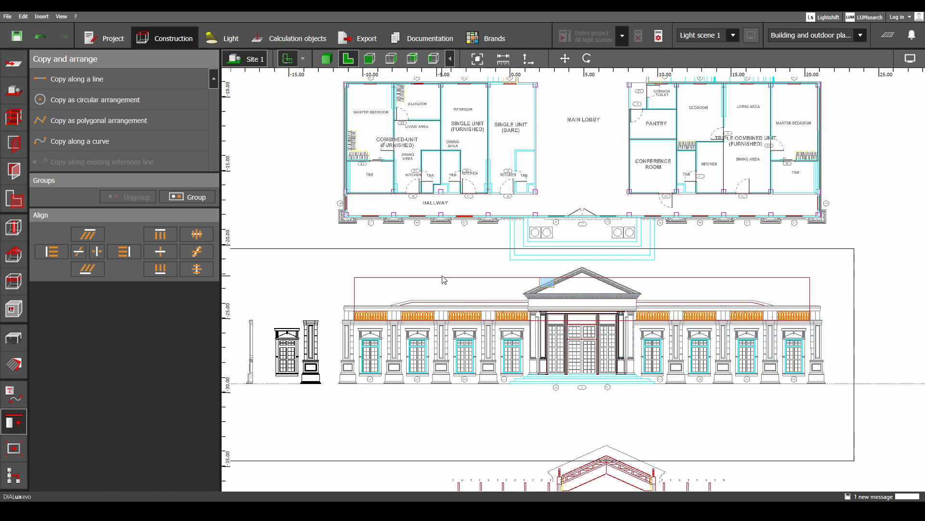
click(195, 198)
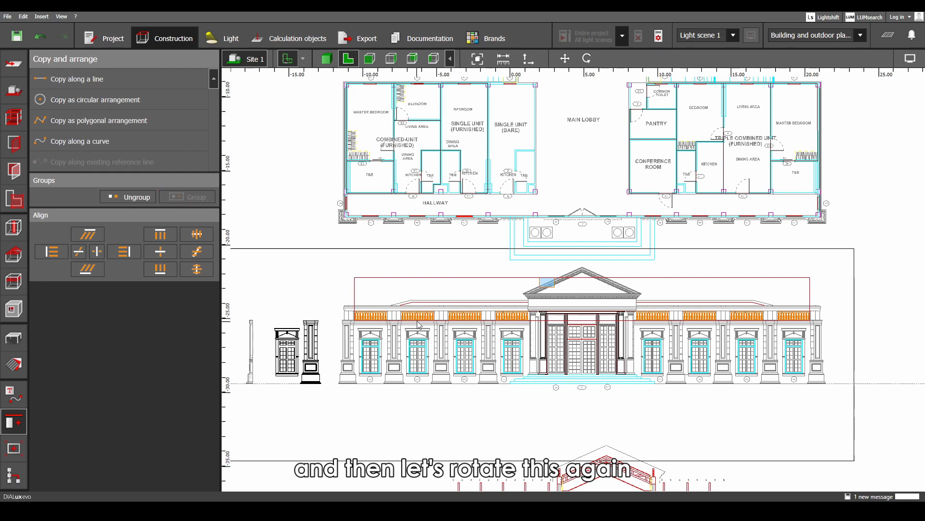
- In the side elevation, ungroup the selection, exclude the stray rectangular block, and group only the balustrades again
right_click(421, 323)
click(440, 339)
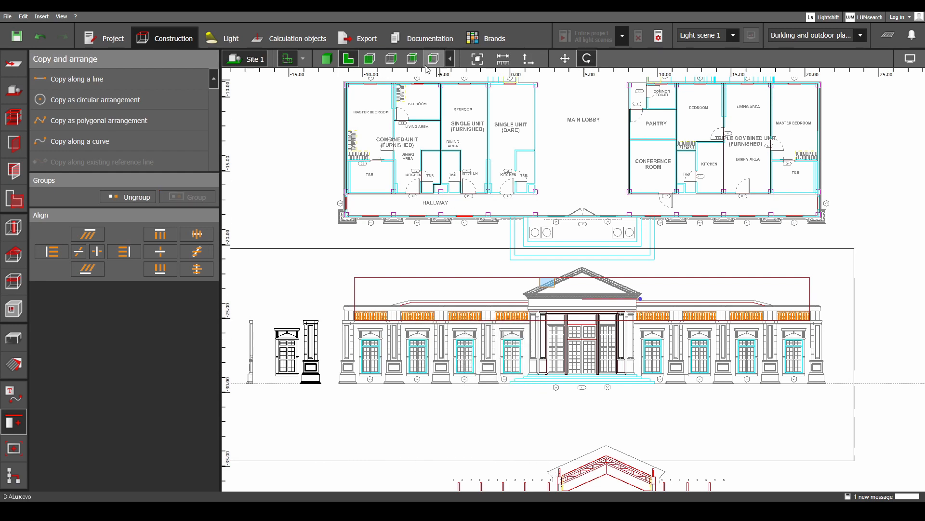
click(433, 62)
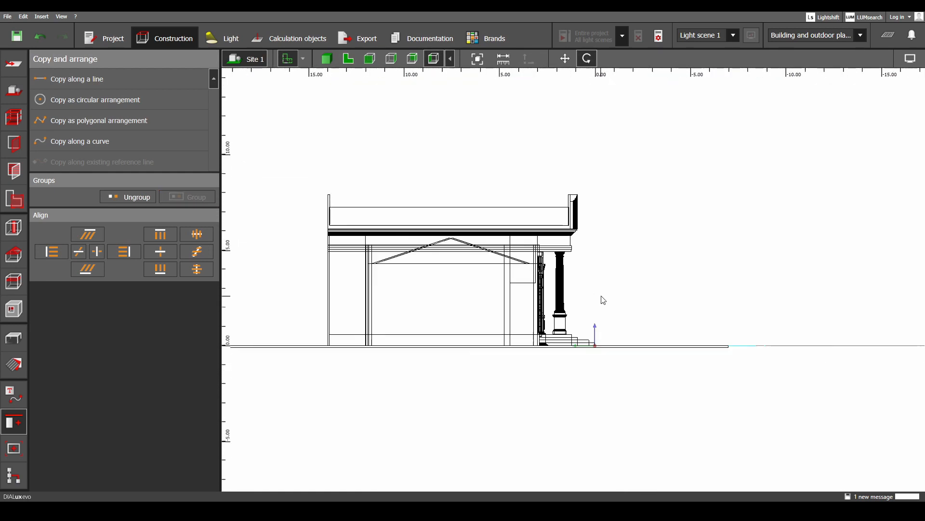
scroll(530, 321, up, 3)
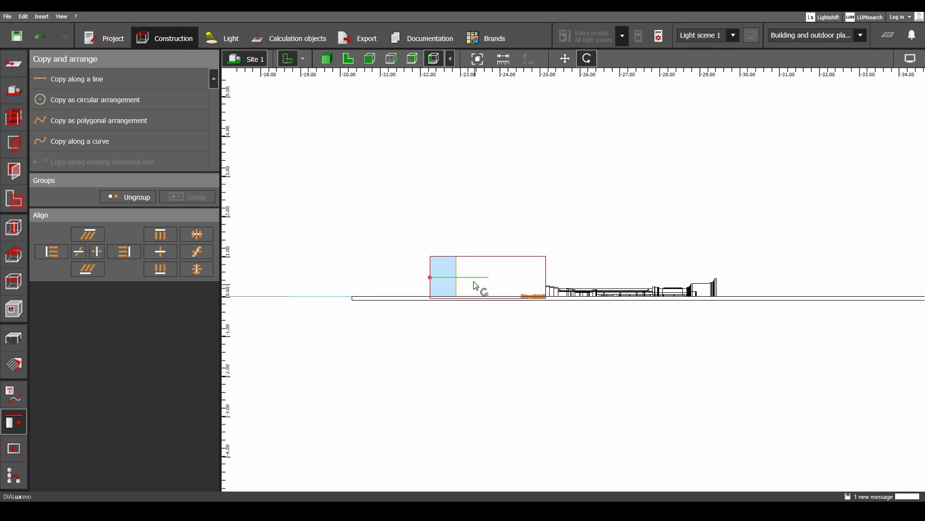
scroll(474, 286, up, 1)
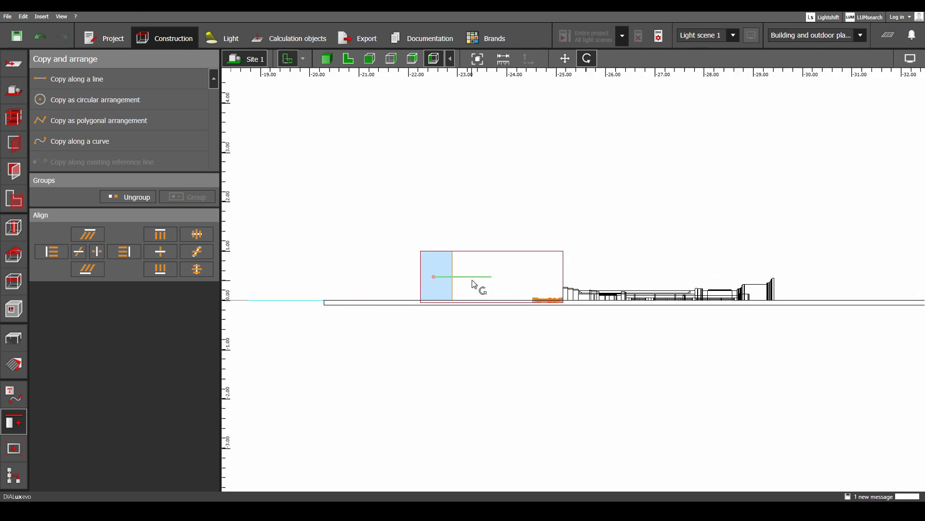
click(132, 198)
ctrl+drag(441, 266, 401, 254)
scroll(515, 290, up, 3)
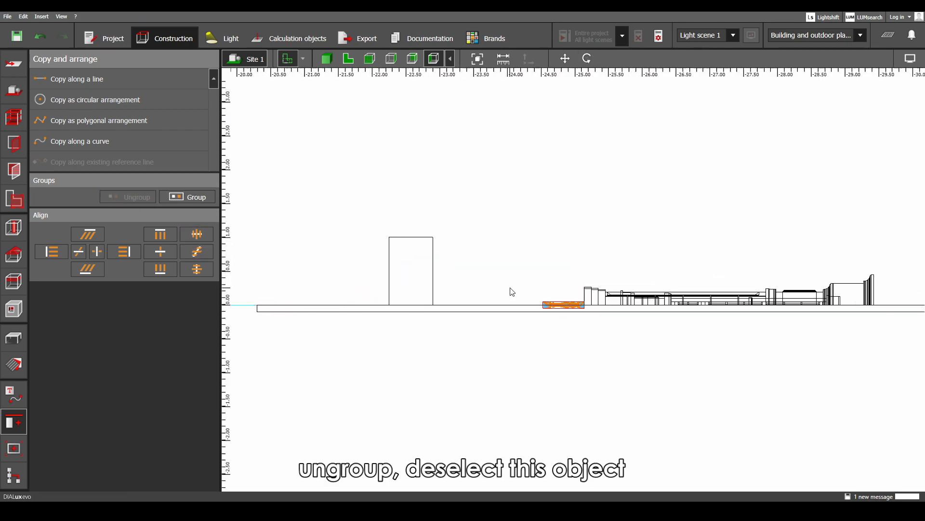
scroll(584, 295, up, 4)
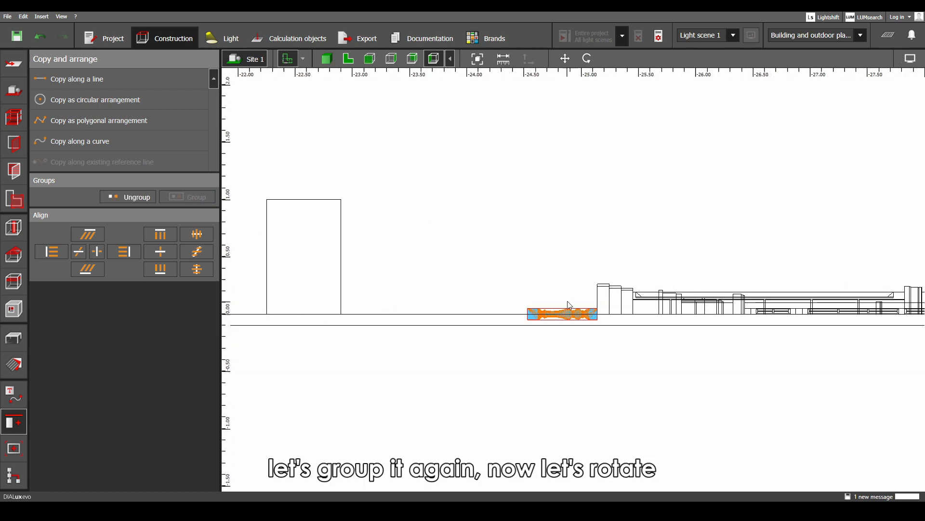
- Rotate the balustrade group upright in the side elevation and move it vertically until its base rests at ground level
right_click(563, 316)
click(592, 335)
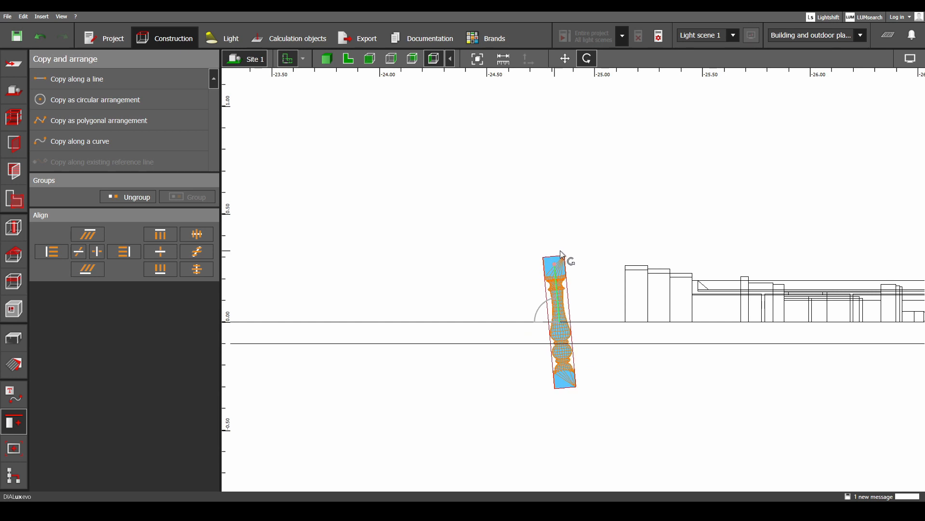
right_click(567, 274)
click(581, 279)
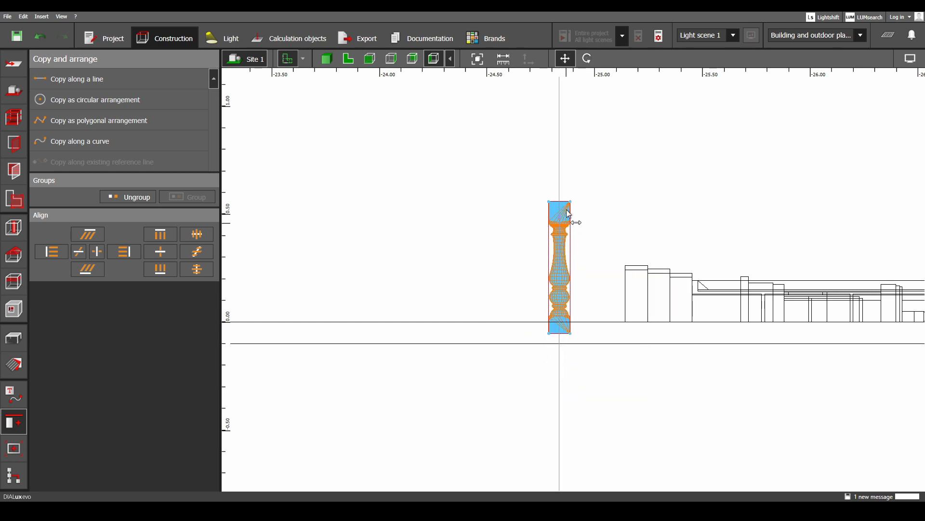
scroll(567, 188, up, 3)
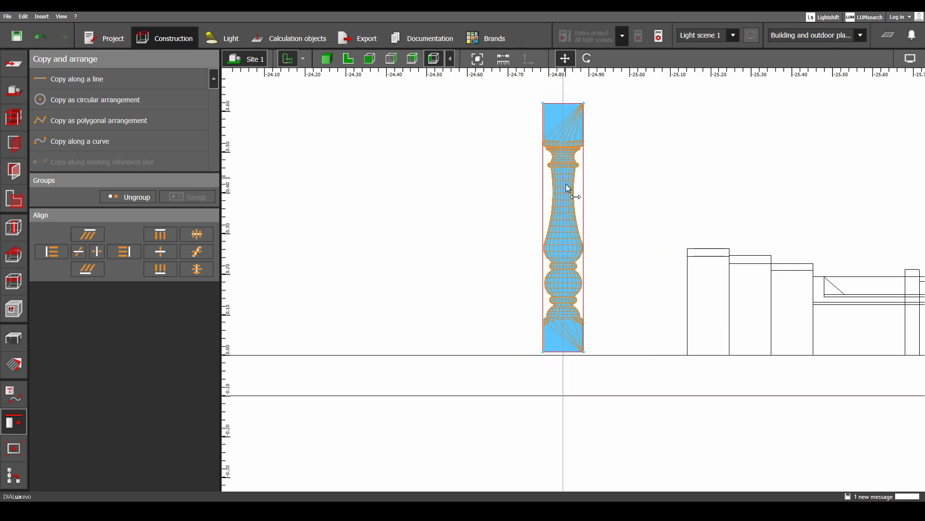
click(563, 193)
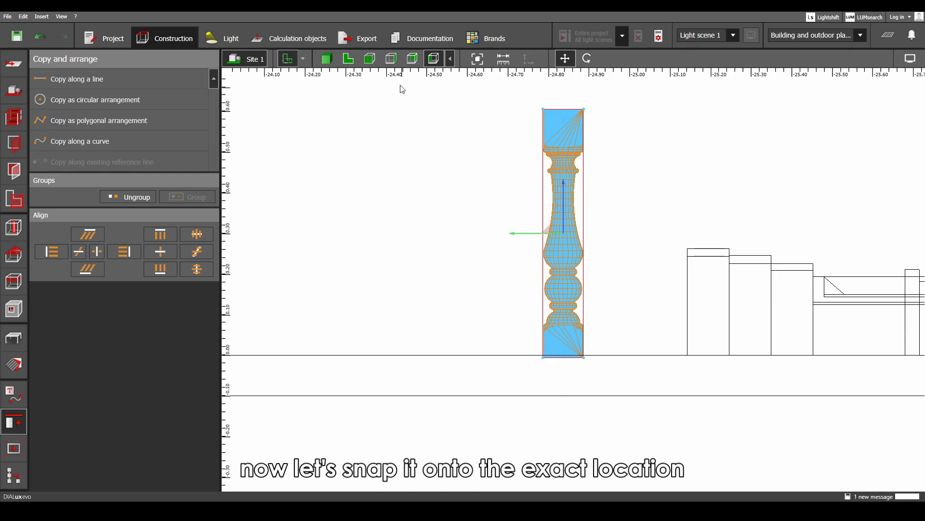
- In the floorplan, move the balustrade group straight up from the elevation drawing onto the building's front wall line
click(348, 58)
scroll(539, 293, up, 5)
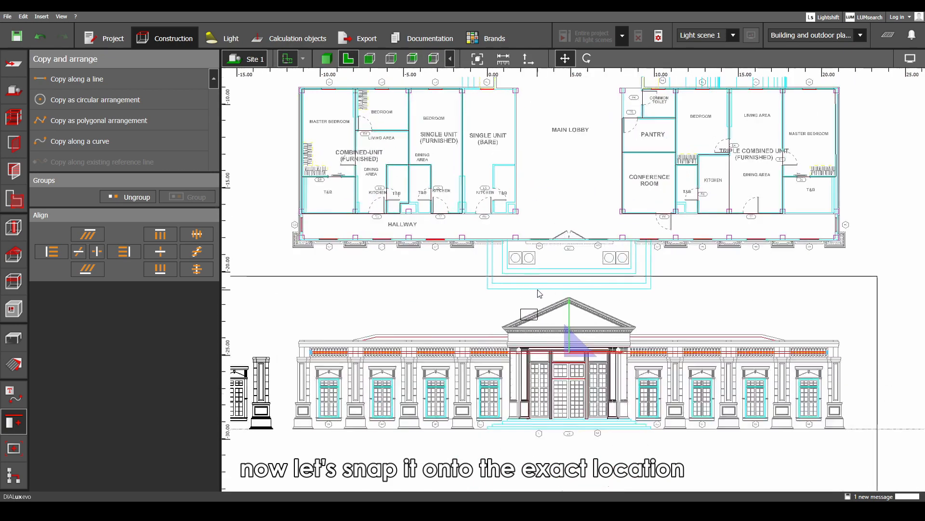
scroll(539, 293, down, 5)
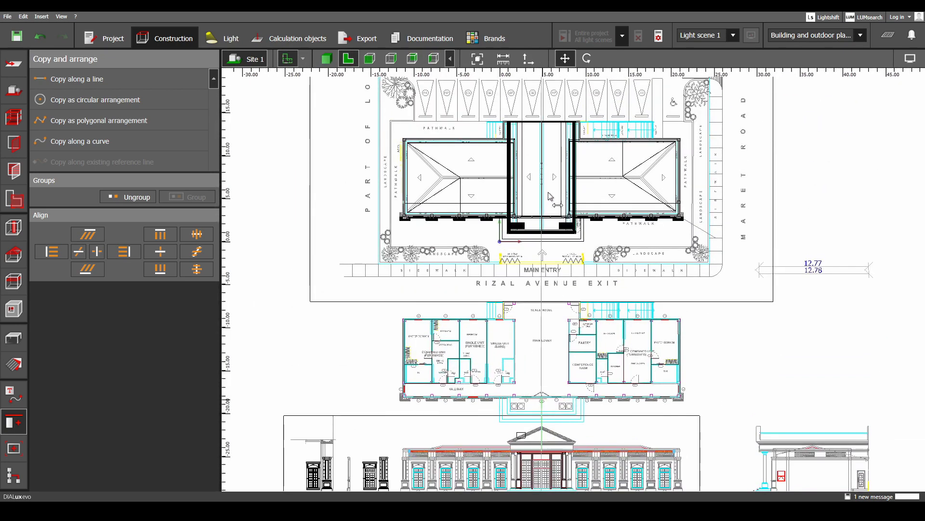
scroll(549, 196, up, 8)
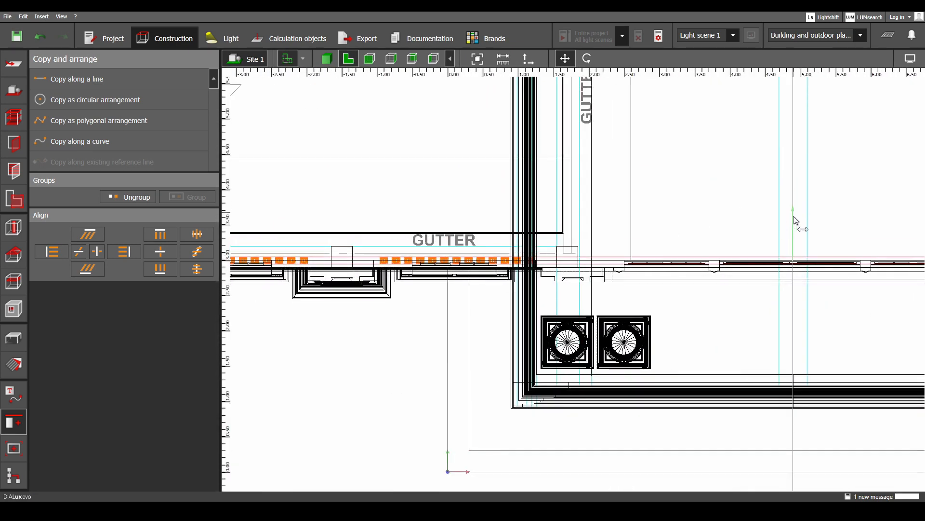
scroll(794, 220, up, 10)
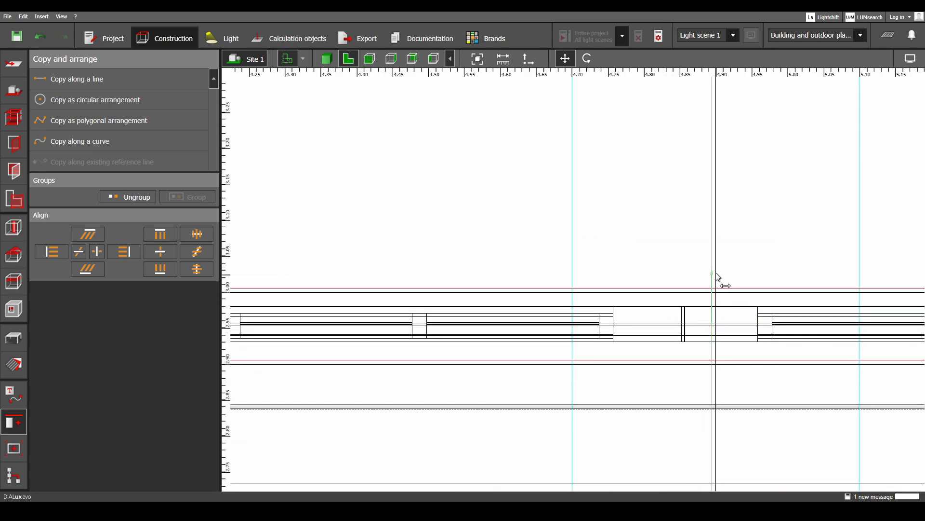
scroll(716, 285, up, 2)
- Raise the balustrade group in the side elevation to the roof parapet openings and match its height in the front elevation
click(433, 58)
scroll(613, 228, up, 10)
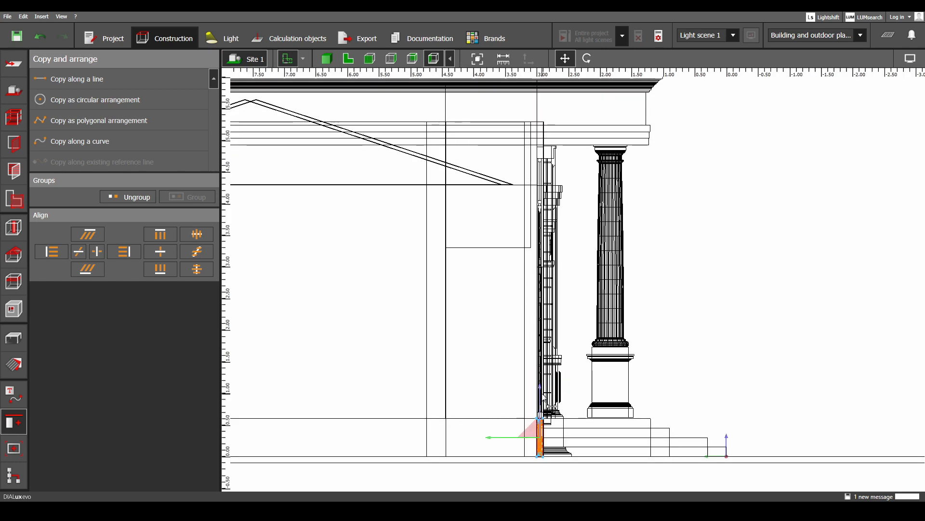
drag(543, 393, 550, 160)
scroll(550, 160, up, 6)
drag(562, 308, 572, 164)
click(412, 58)
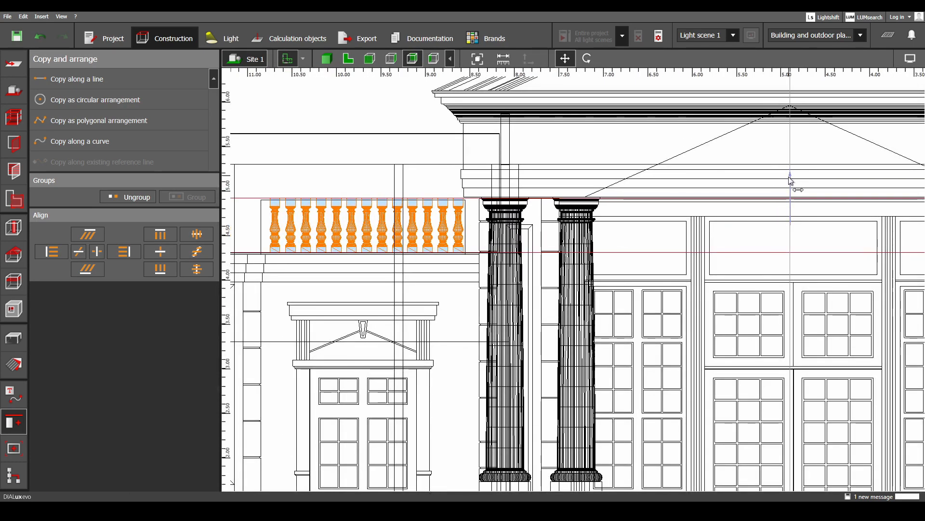
scroll(771, 231, up, 5)
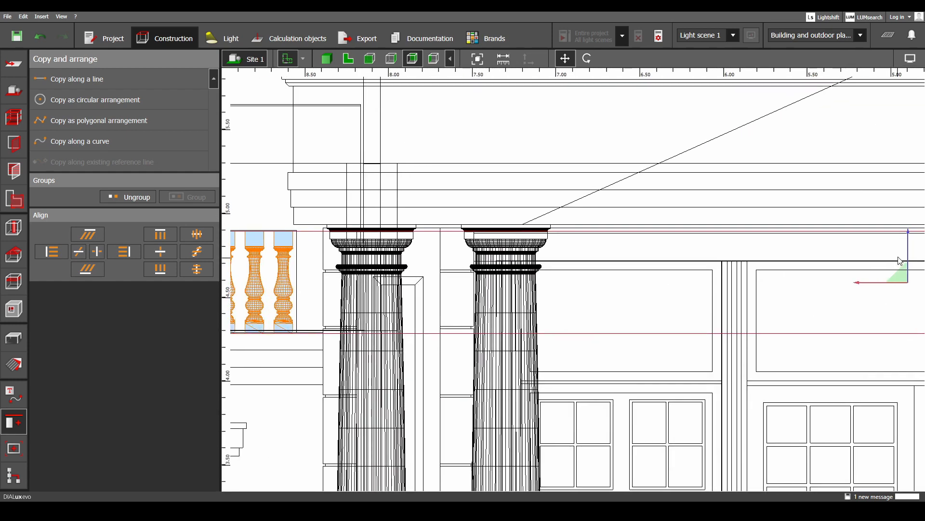
- Shift the balustrade group slightly in the side elevation to fit within the parapet wall's thickness and check it in the 3D view
click(433, 59)
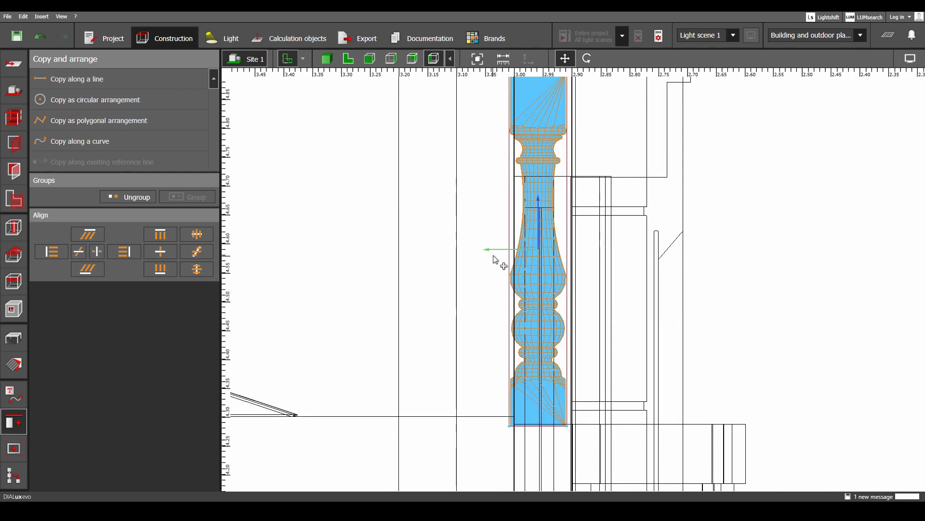
drag(494, 259, 490, 257)
click(331, 61)
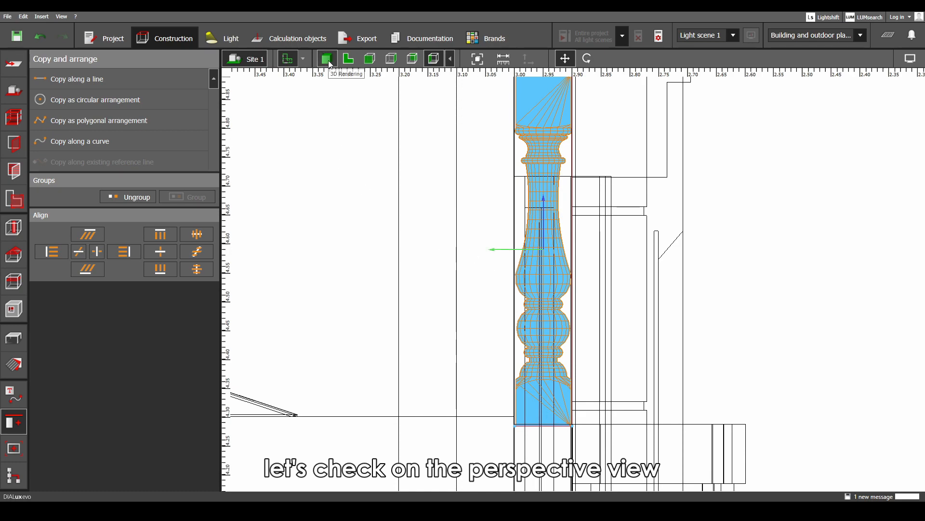
scroll(568, 259, up, 5)
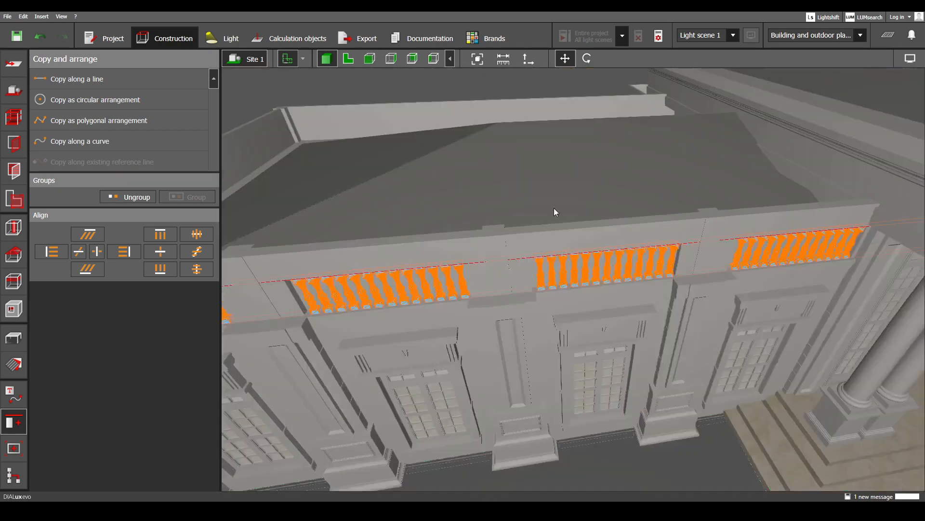
- Inspect the balustrades in the front parapet, clear the selection, and review the whole building from the front and above
right_drag(554, 208, 541, 107)
middle_drag(542, 215, 557, 251)
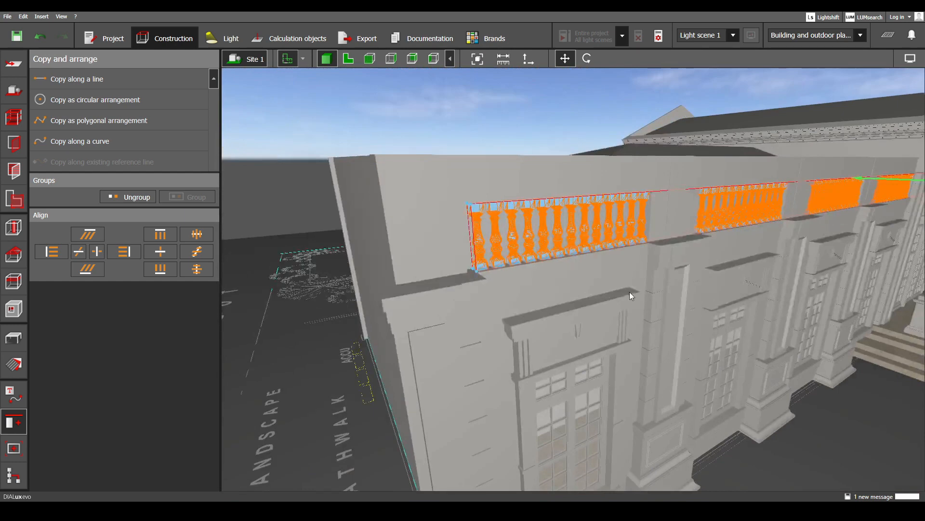
middle_drag(630, 291, 603, 301)
right_drag(603, 301, 576, 197)
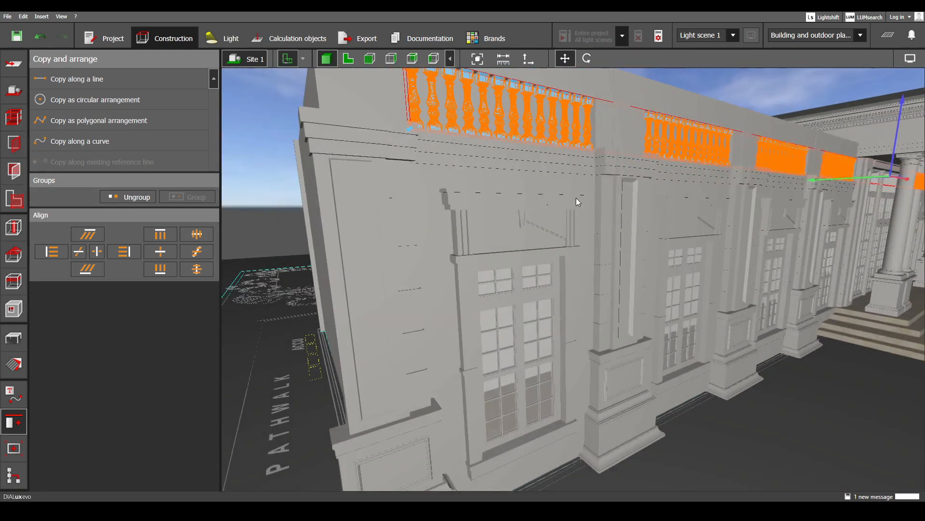
key(Escape)
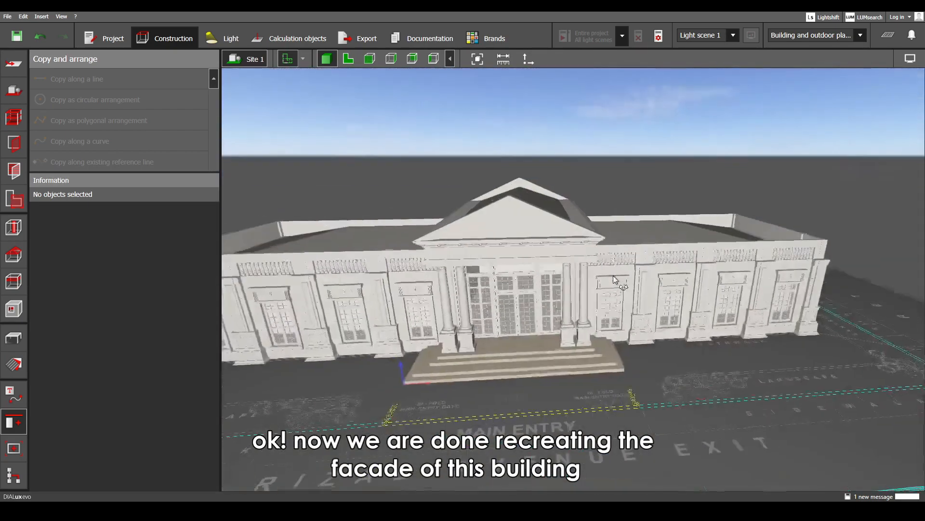
scroll(614, 276, down, 5)
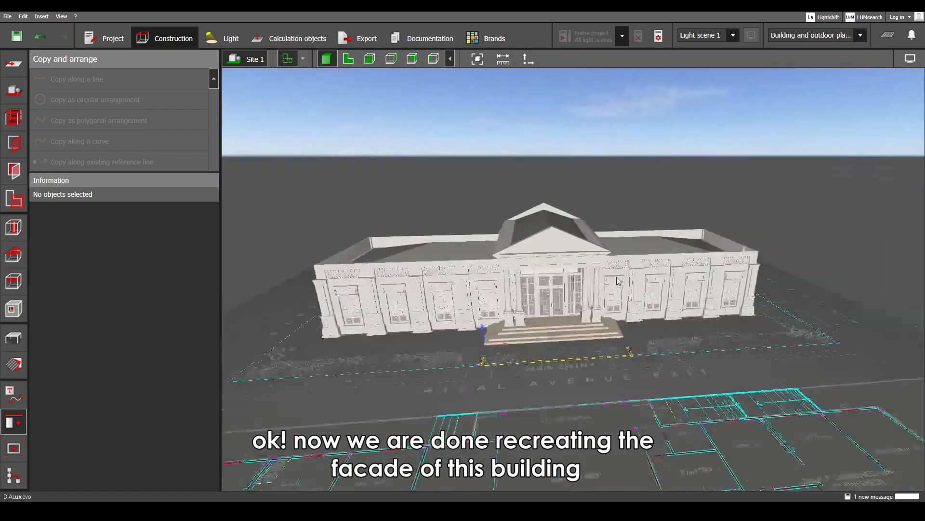
right_drag(613, 276, 615, 298)
scroll(615, 298, up, 1)
scroll(615, 298, up, 1)
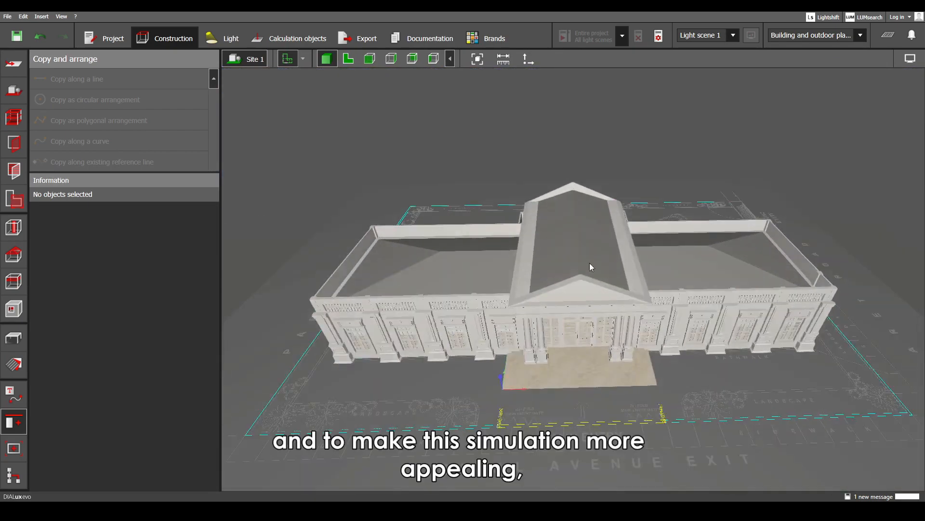
right_drag(589, 266, 797, 348)
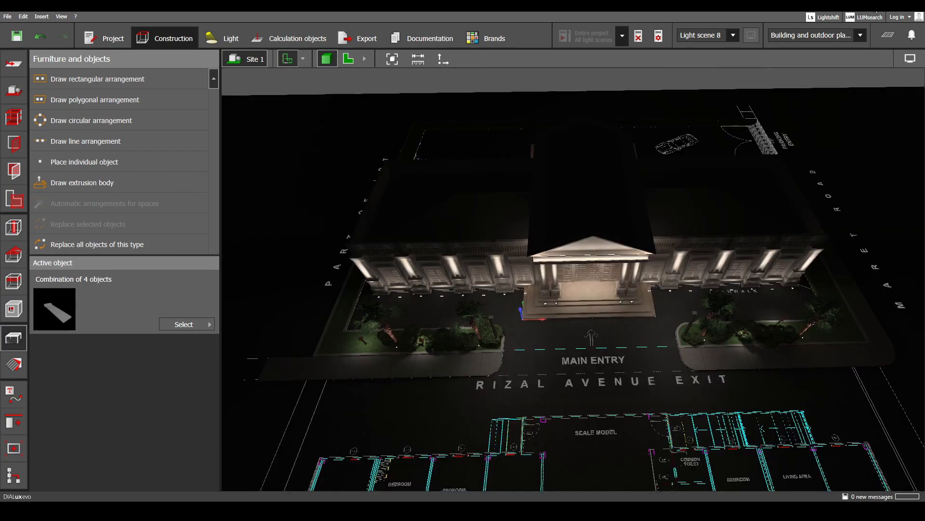
- Examine the illuminated night facade in light scene 8, from the overall front view to the columns beside the pathwalk
right_drag(625, 313, 608, 262)
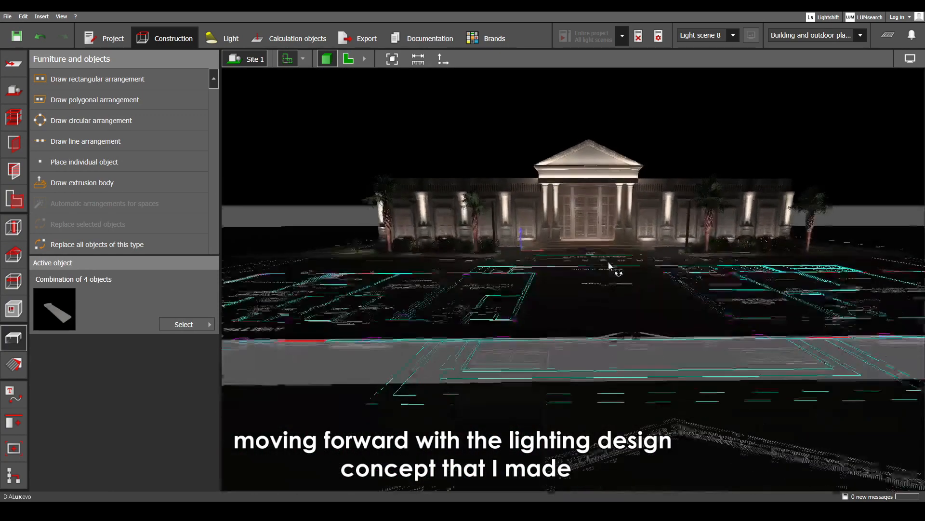
scroll(605, 207, up, 3)
scroll(605, 211, up, 3)
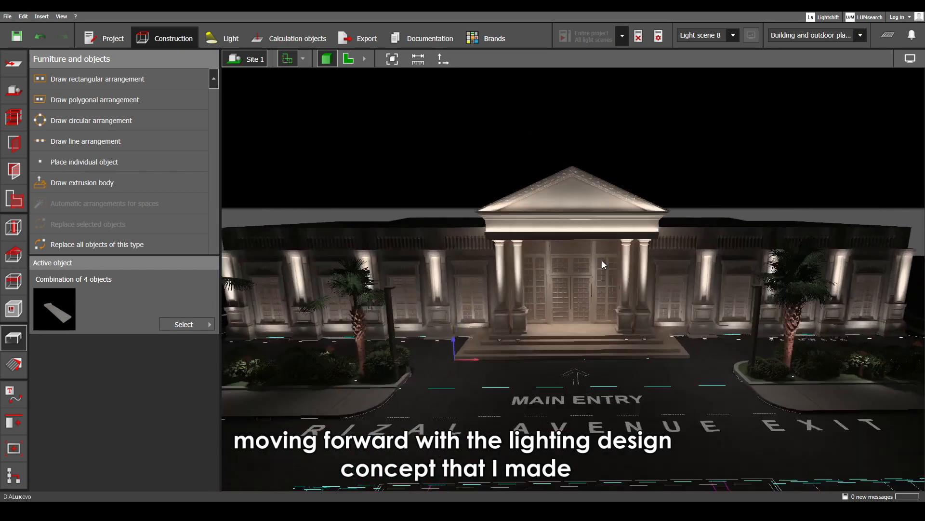
scroll(597, 250, up, 2)
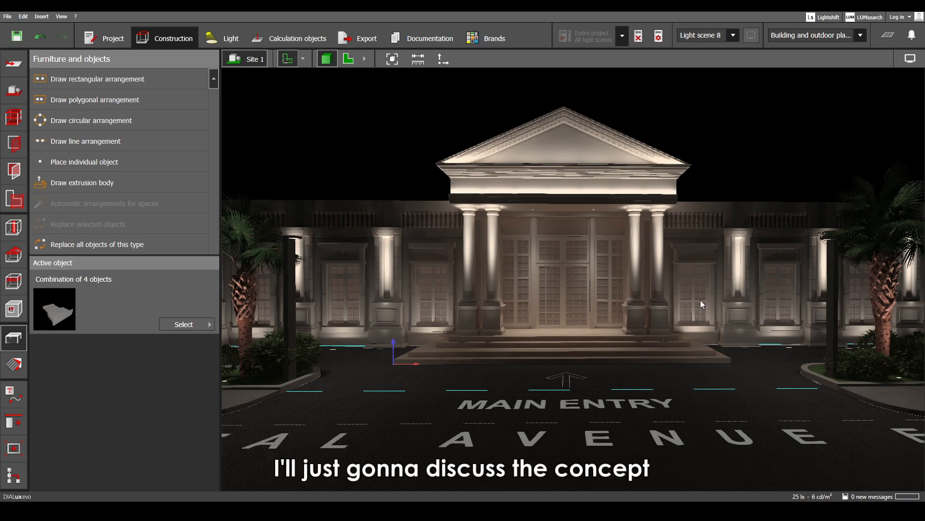
middle_drag(713, 299, 596, 313)
scroll(596, 331, up, 5)
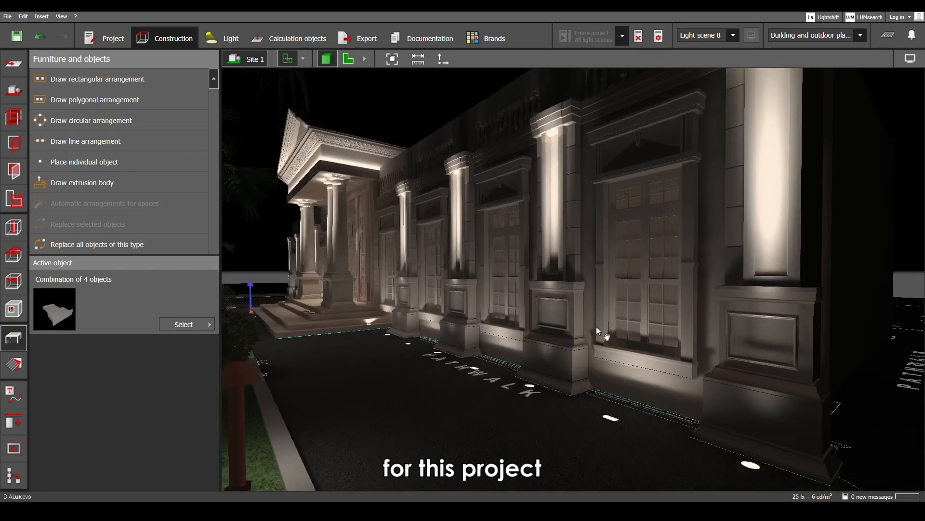
- Select the BEGA LED 16,5W in-ground uplight in front of a facade column and examine its beam on the column
drag(597, 326, 514, 244)
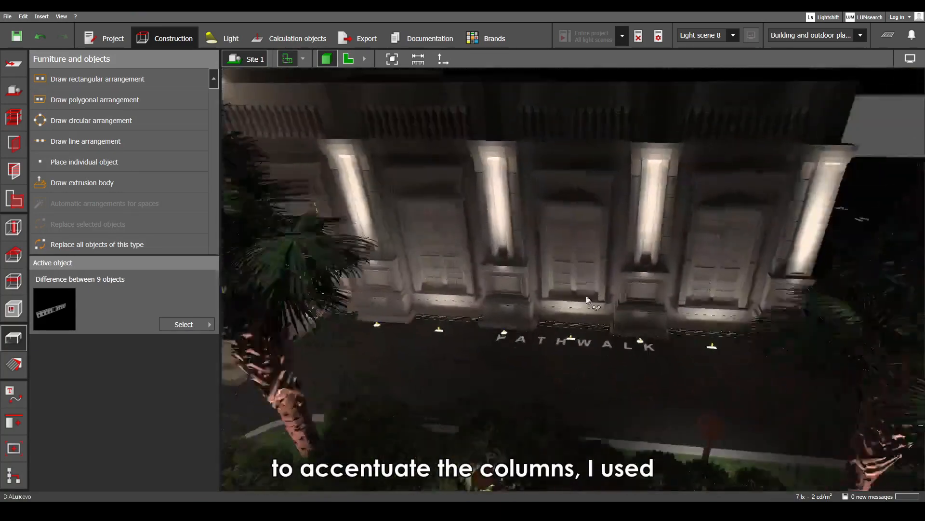
middle_drag(622, 328, 624, 308)
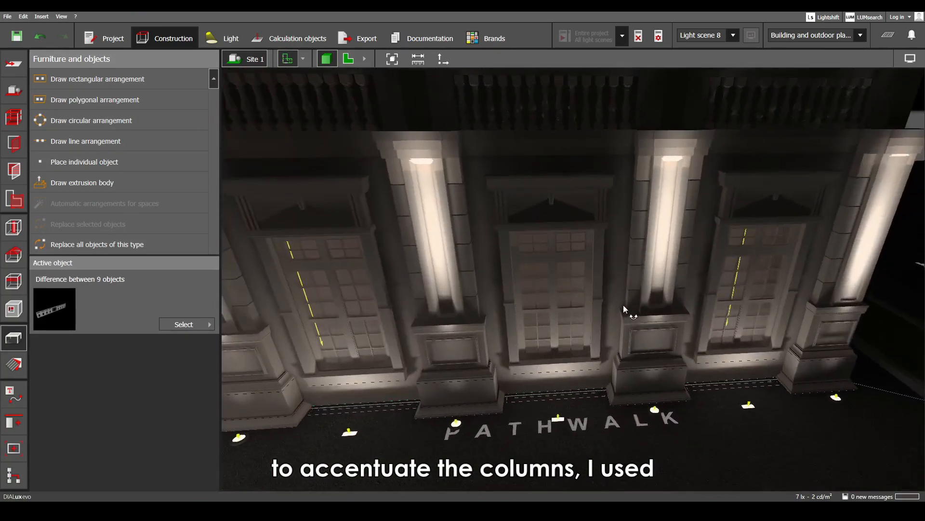
scroll(650, 379, up, 3)
click(661, 418)
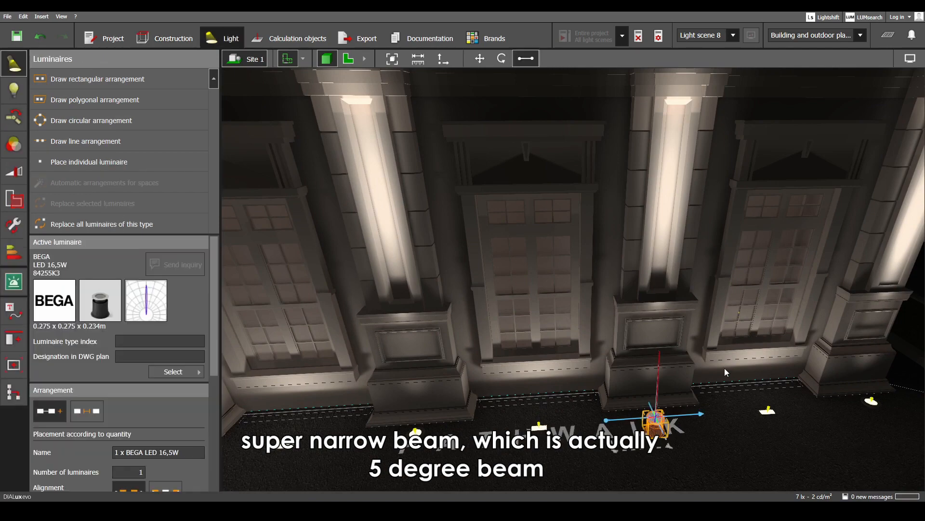
middle_drag(661, 419, 662, 372)
right_drag(662, 373, 654, 349)
middle_drag(671, 394, 664, 344)
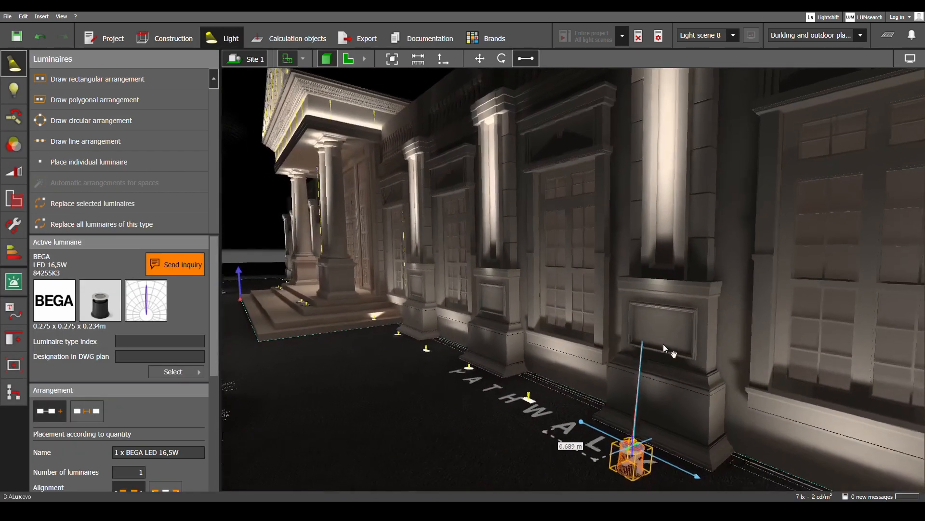
right_drag(664, 344, 690, 343)
middle_drag(681, 298, 683, 319)
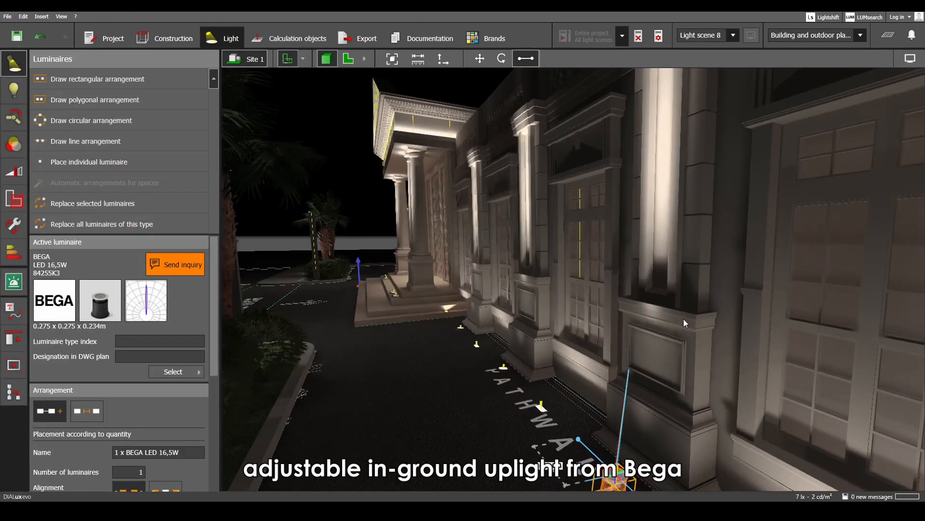
scroll(681, 319, down, 1)
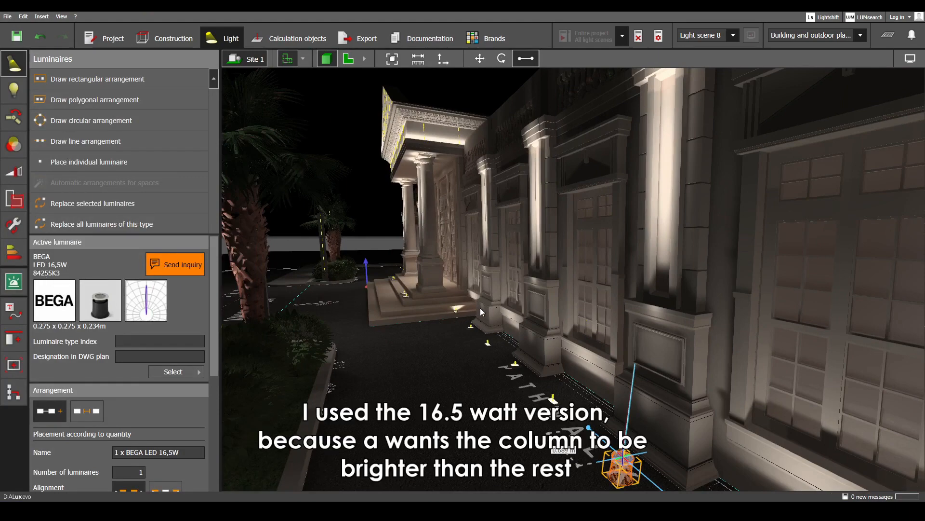
- Compare the column lighting across the front facade and examine the selected uplight's tilt towards its column from the side
right_drag(461, 299, 499, 317)
middle_drag(499, 318, 718, 324)
scroll(551, 316, down, 3)
middle_drag(552, 316, 645, 340)
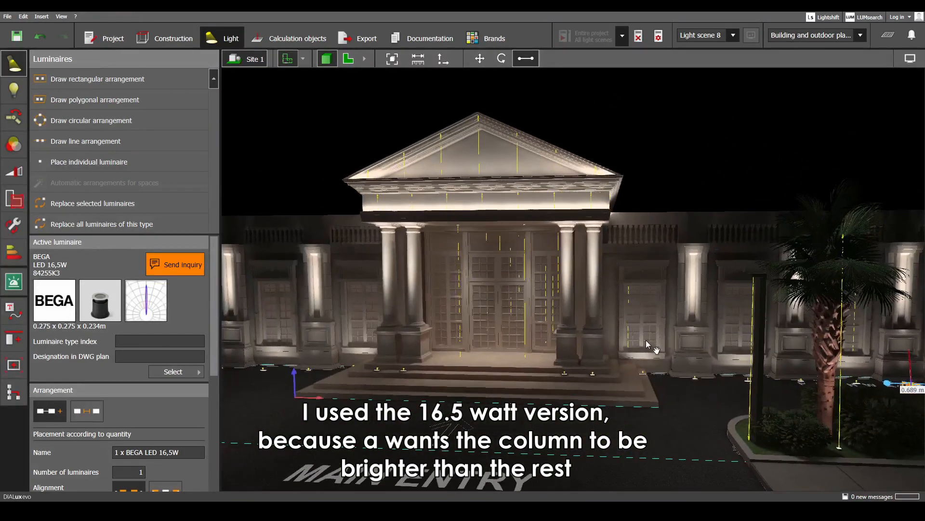
middle_drag(692, 308, 476, 316)
scroll(719, 370, up, 7)
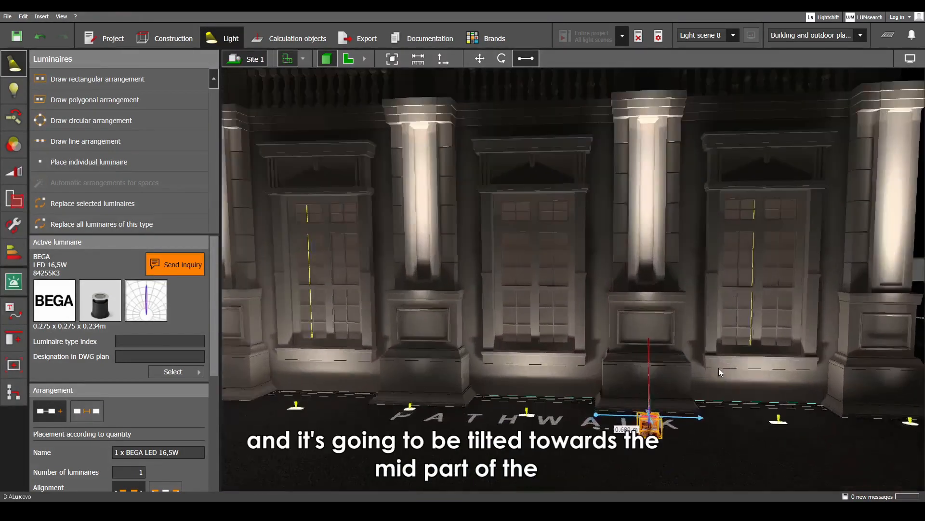
right_drag(718, 368, 645, 374)
scroll(646, 374, down, 2)
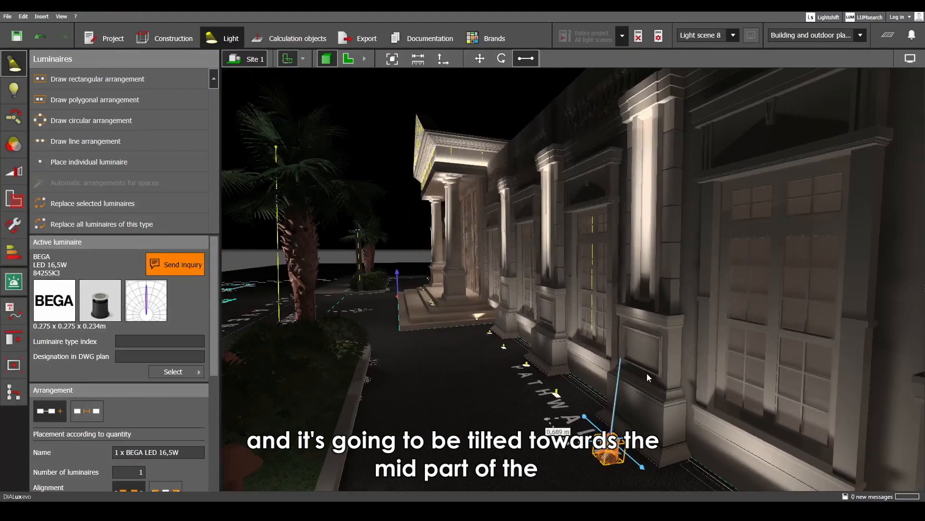
middle_drag(647, 373, 623, 383)
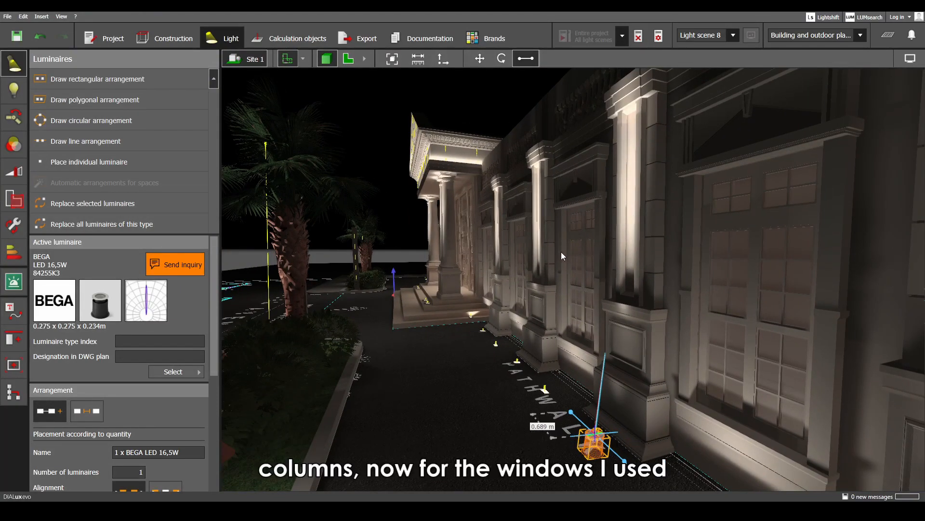
- Select the BEGA LED 7,2W in-ground wall washer below a window, inspect the wall it lights, and clear the selection
right_drag(561, 251, 630, 254)
middle_drag(569, 301, 595, 305)
scroll(622, 323, up, 3)
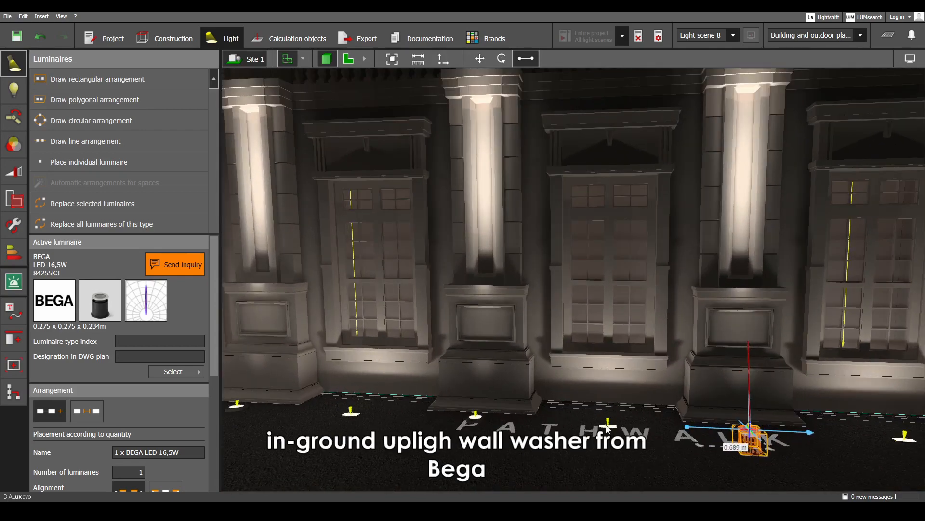
click(608, 427)
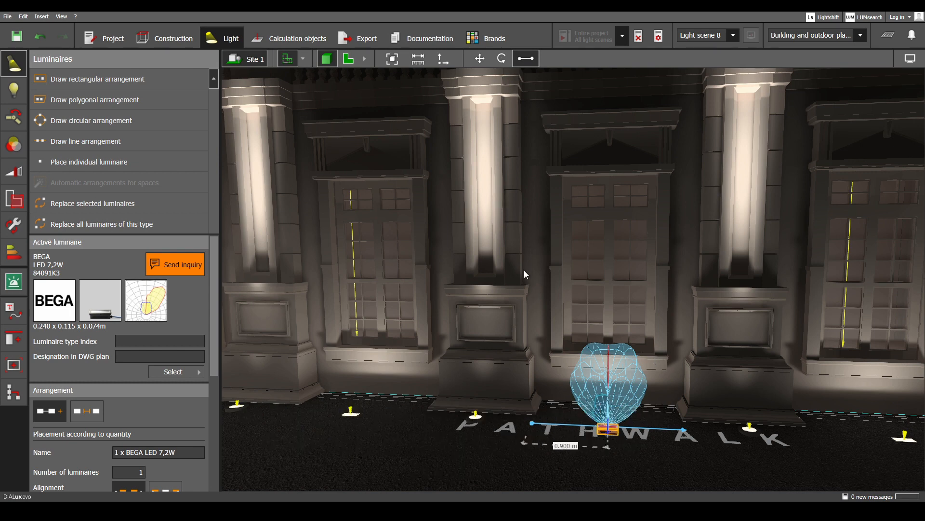
click(539, 233)
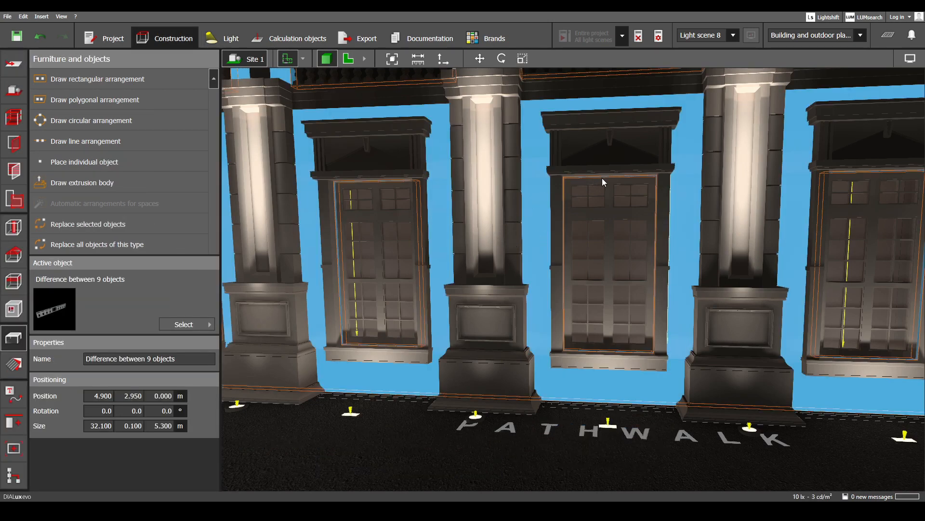
key(Escape)
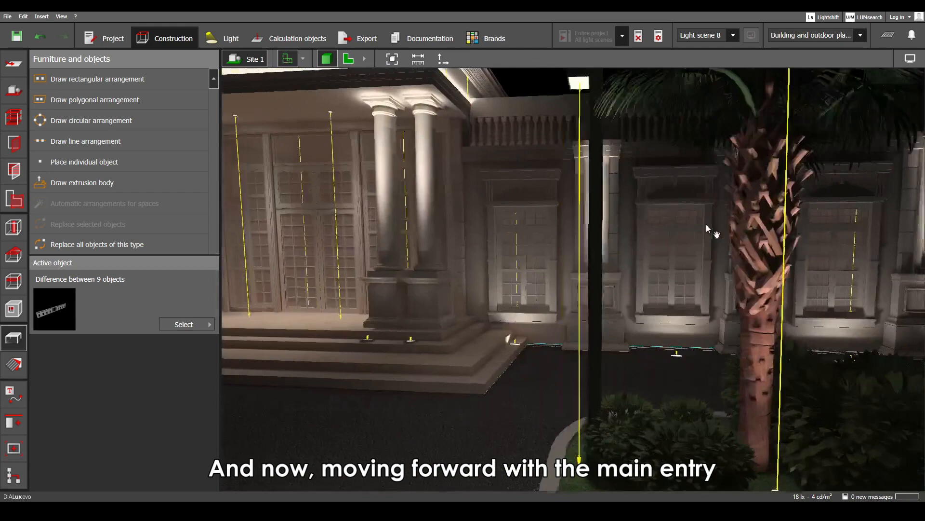
- Bring the main entry into view and select the BEGA LED 16,5W in-ground uplight in front of an entrance column
middle_drag(706, 224, 743, 227)
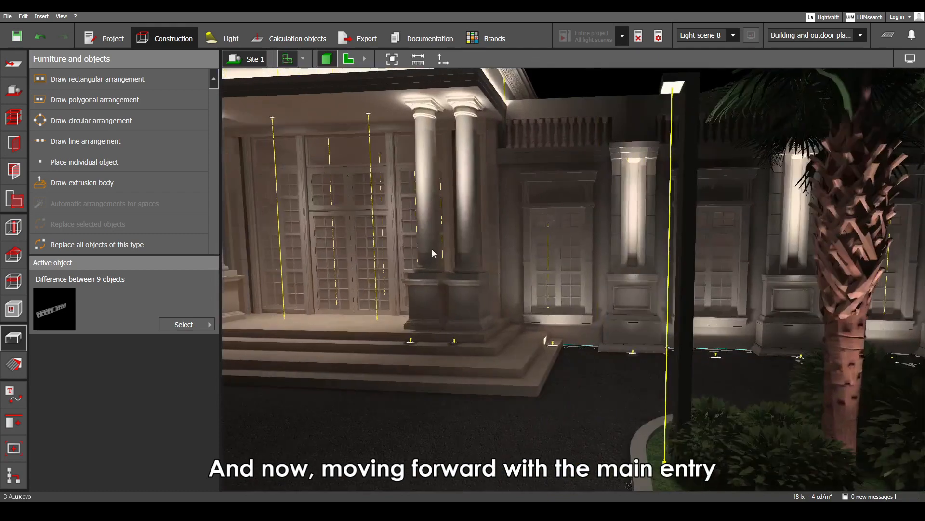
middle_drag(432, 250, 672, 307)
mouse_move(552, 318)
right_down()
mouse_move(562, 318)
mouse_move(554, 331)
right_up()
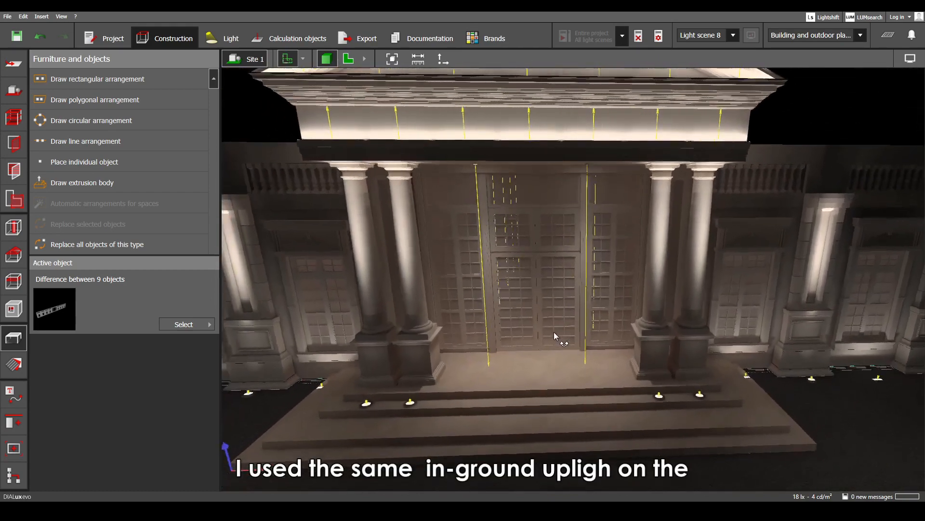
click(417, 402)
click(416, 404)
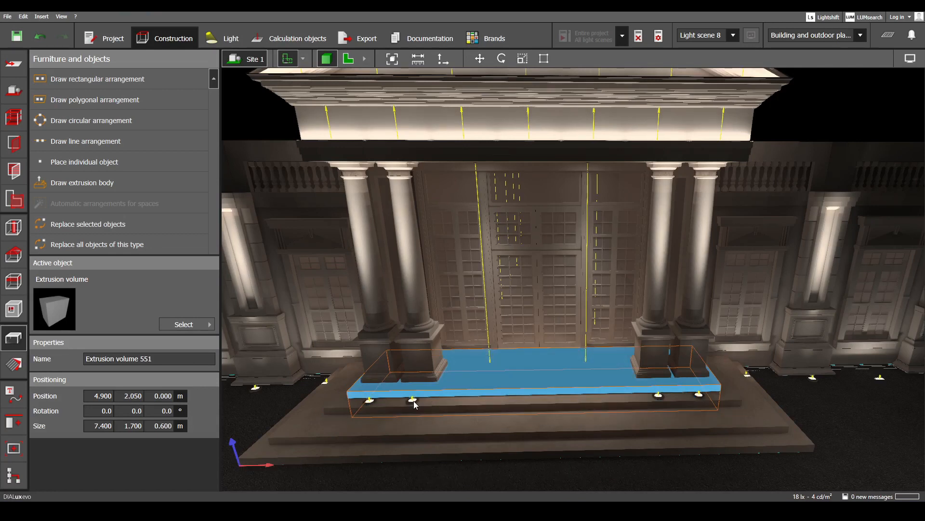
click(414, 402)
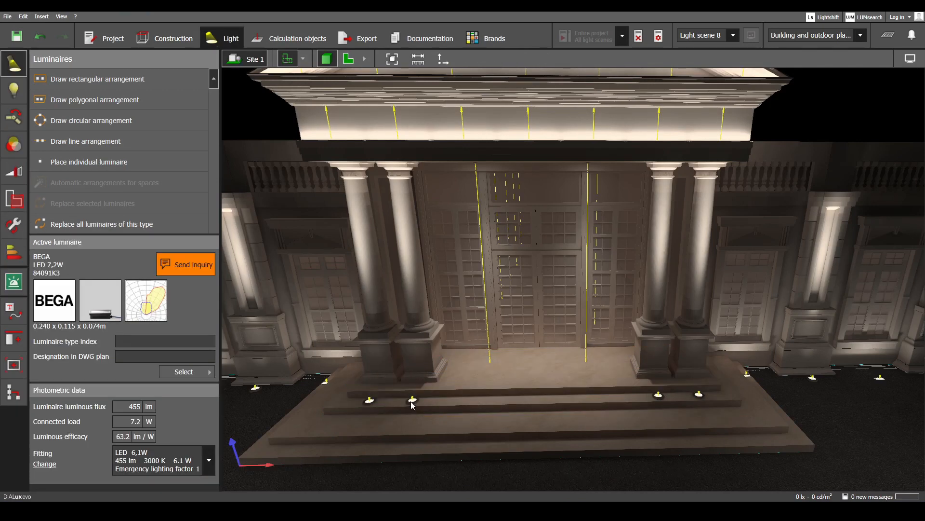
click(413, 402)
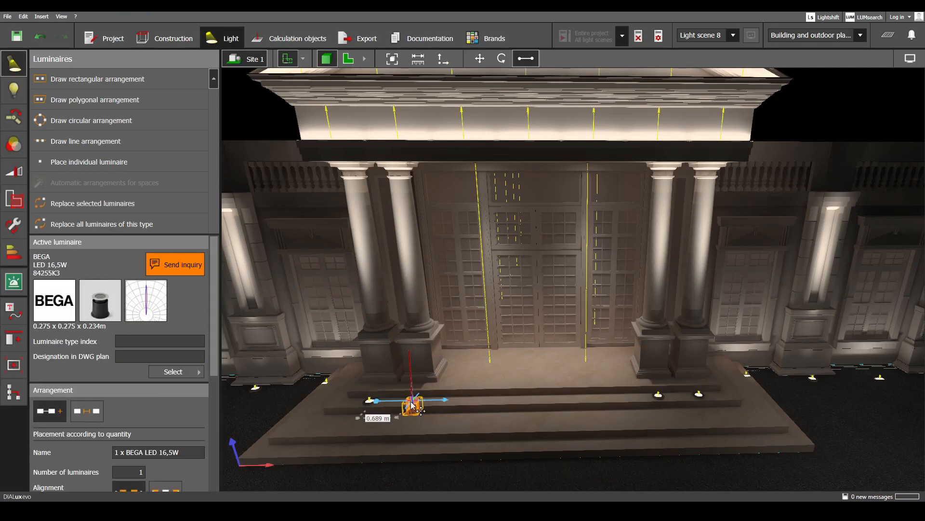
- Select the row of CabLED 6000MC 2700K LED strips on the portico's front ledge and examine their light distribution
right_drag(531, 243, 467, 325)
scroll(672, 268, up, 3)
middle_drag(671, 269, 663, 286)
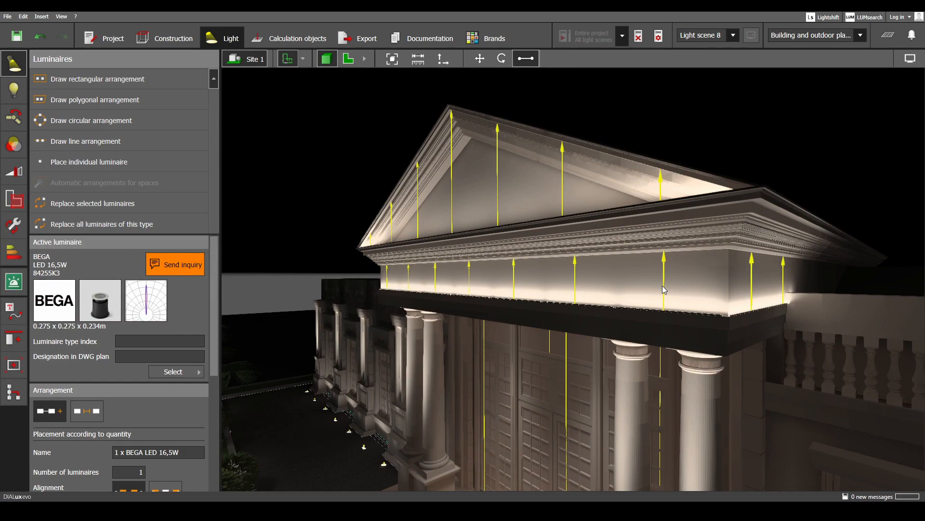
scroll(665, 294, up, 5)
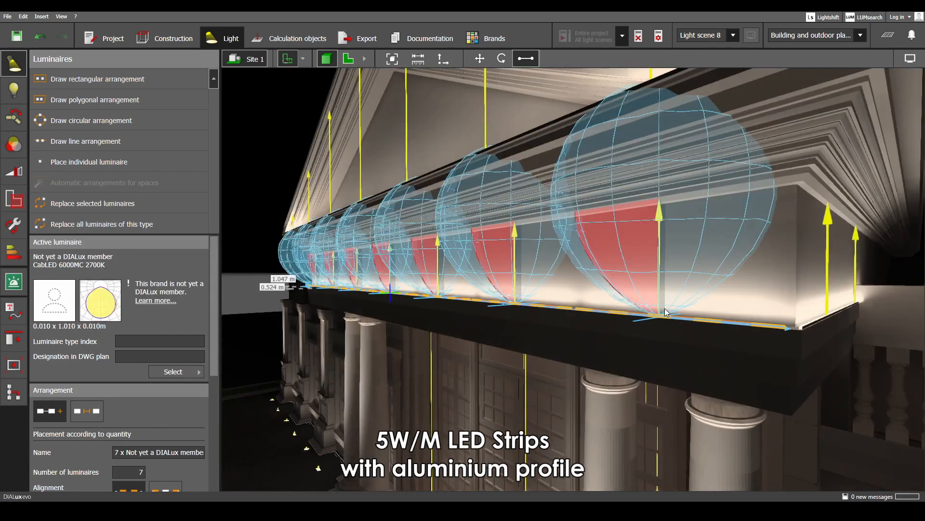
scroll(666, 310, down, 5)
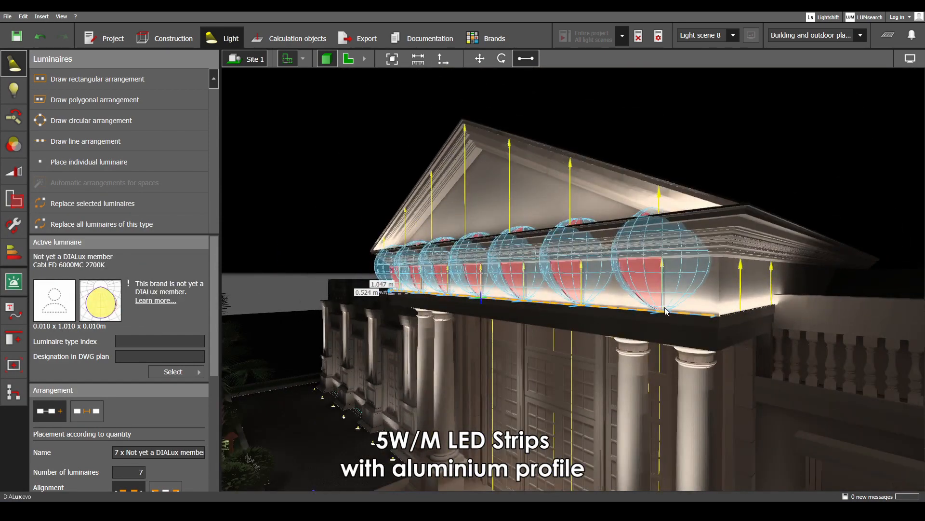
- Select the row of CabLED 6000MC 2700K LED strips along the pediment's base, examine how they light the pediment, and clear the selection
right_drag(458, 322, 516, 312)
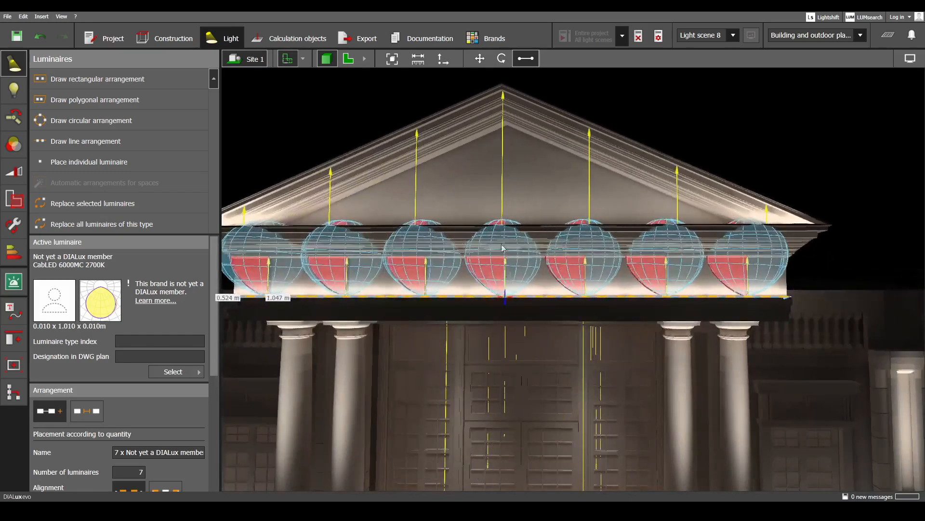
middle_drag(502, 248, 609, 294)
scroll(562, 282, up, 2)
middle_drag(501, 275, 622, 322)
scroll(617, 334, up, 3)
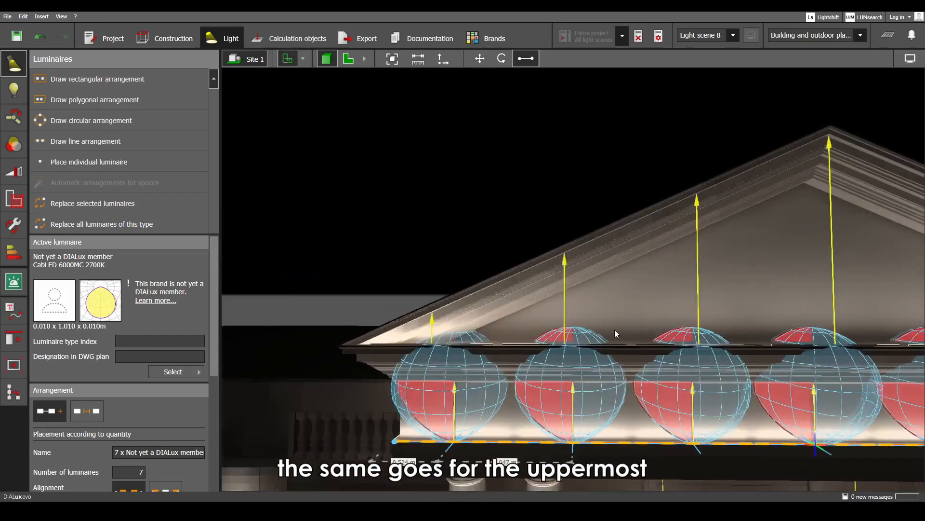
scroll(610, 333, up, 3)
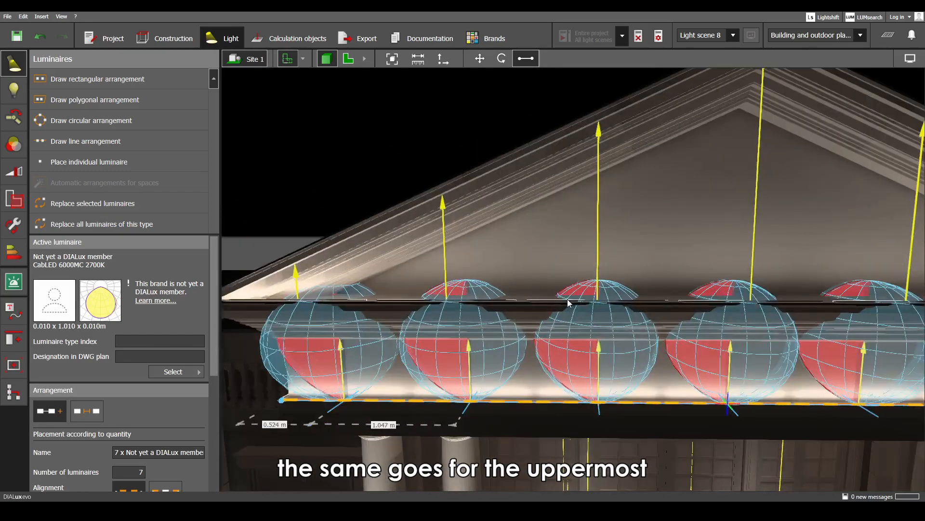
click(568, 299)
scroll(567, 299, down, 3)
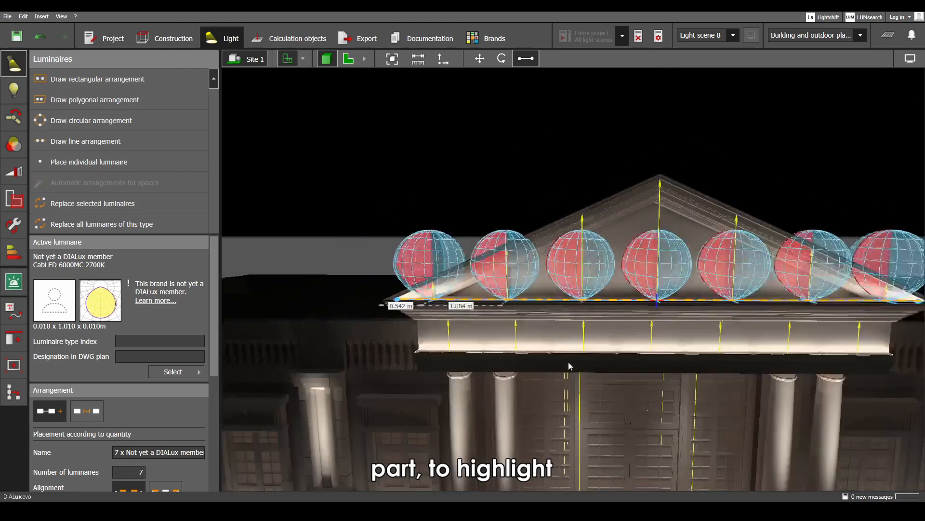
scroll(574, 334, down, 5)
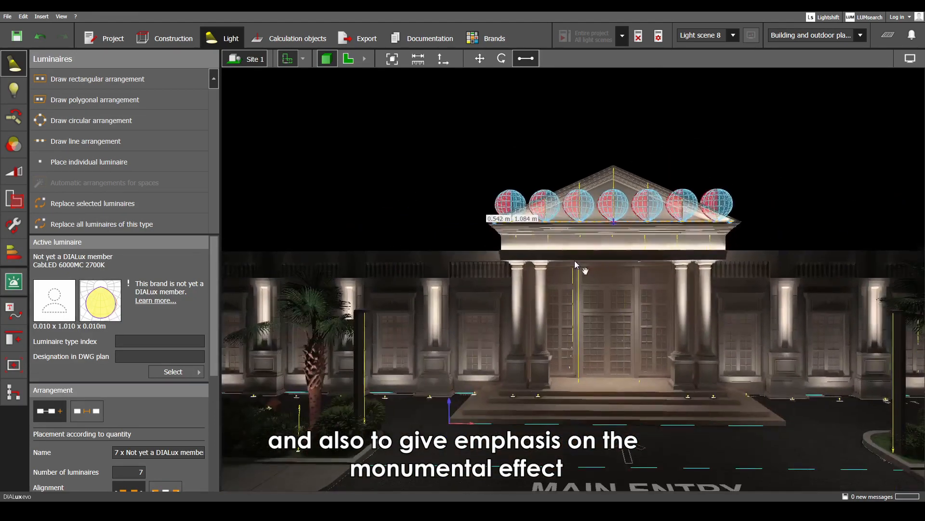
drag(574, 261, 565, 287)
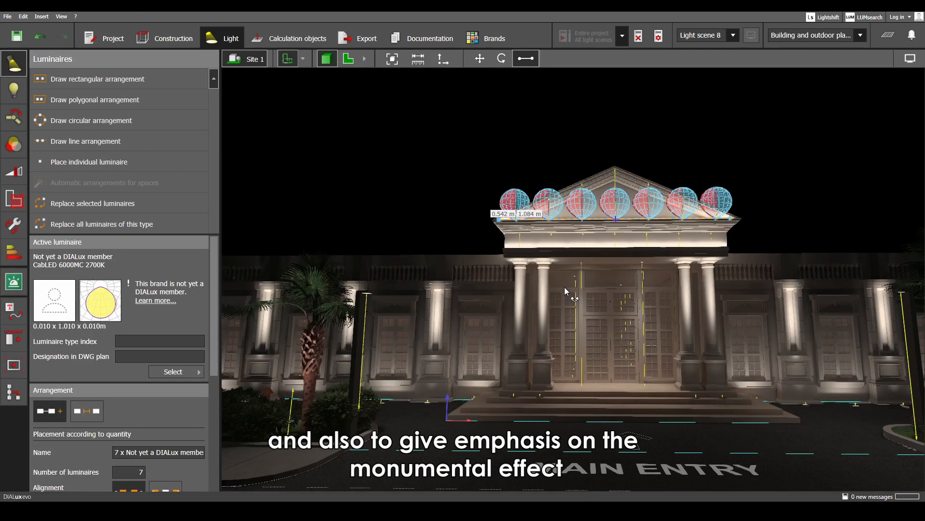
click(675, 328)
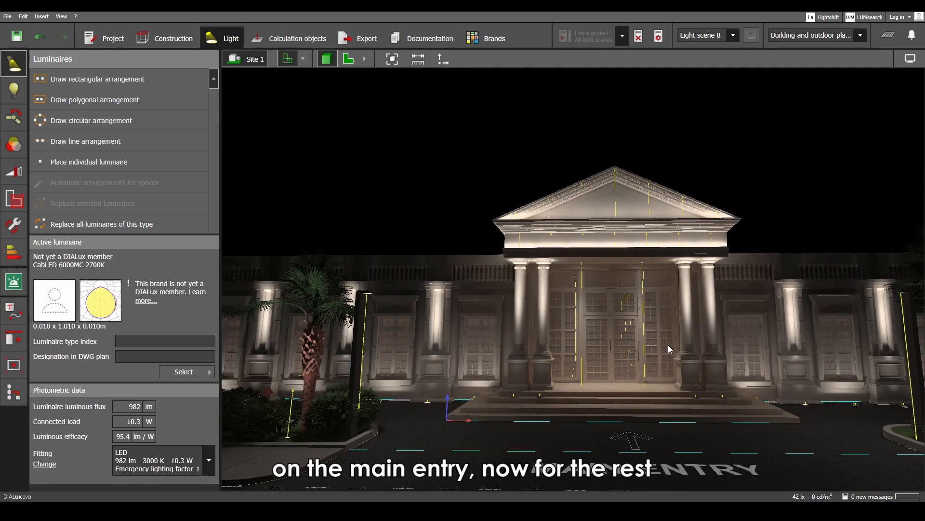
- Inspect the landscape lighting beside the main entry, selecting the 20W 25.ldt spike light at the outer palm tree and clearing the selection
scroll(668, 345, down, 2)
right_drag(577, 318, 584, 332)
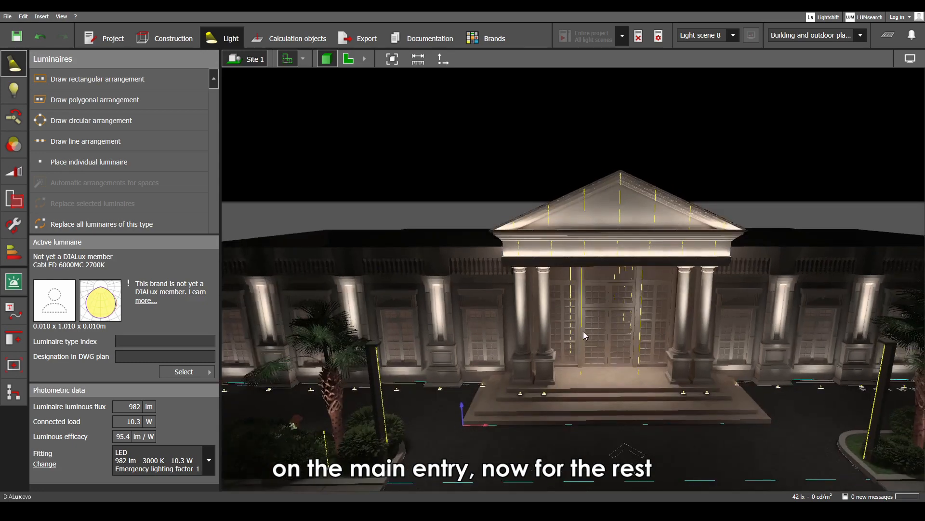
scroll(583, 331, down, 2)
middle_drag(543, 338, 739, 314)
scroll(705, 341, up, 3)
middle_drag(697, 351, 764, 328)
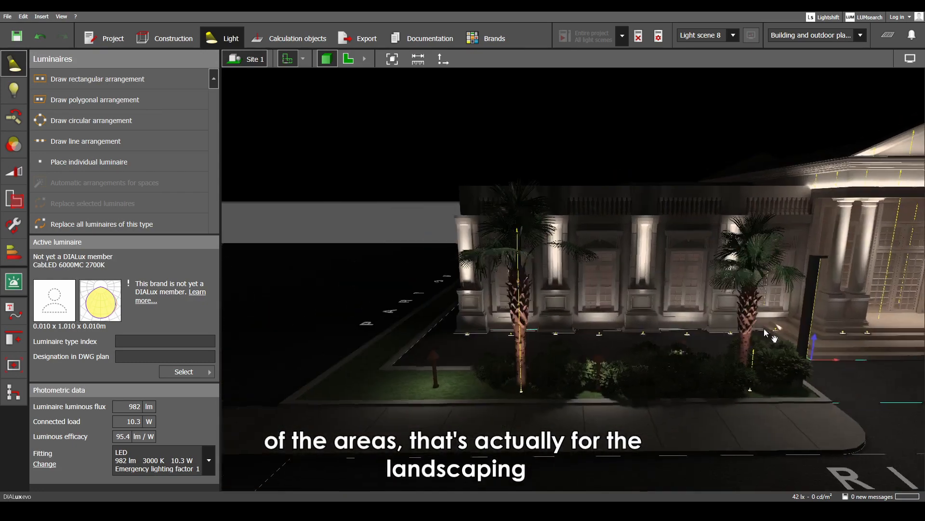
scroll(568, 355, up, 1)
scroll(568, 355, up, 1)
middle_drag(699, 343, 614, 349)
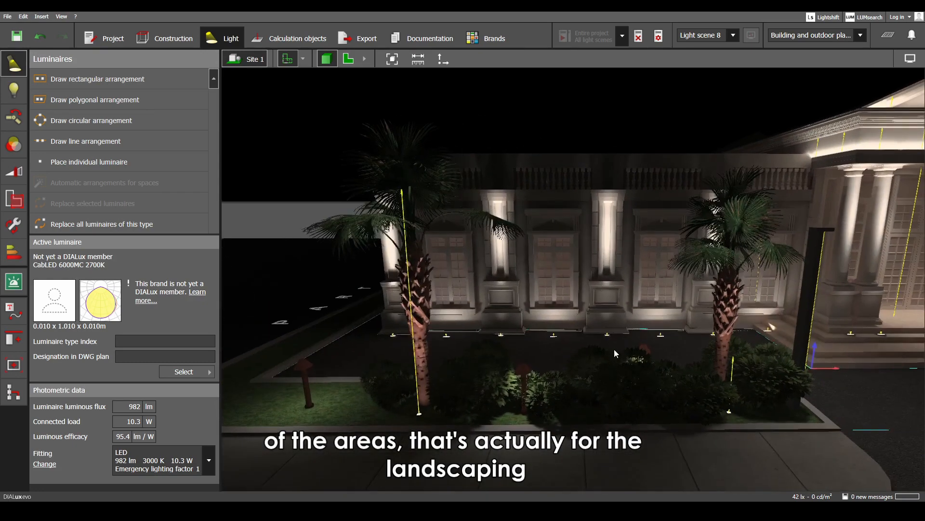
click(417, 413)
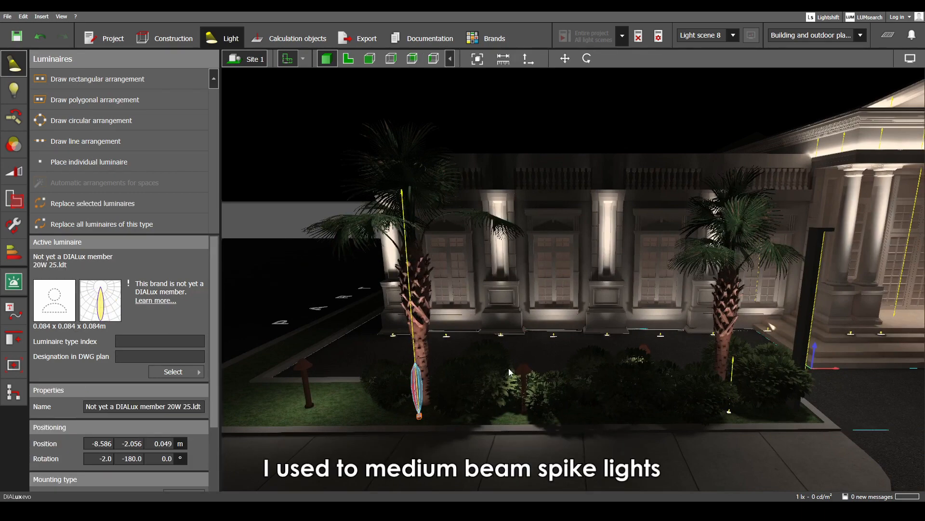
right_drag(508, 368, 519, 392)
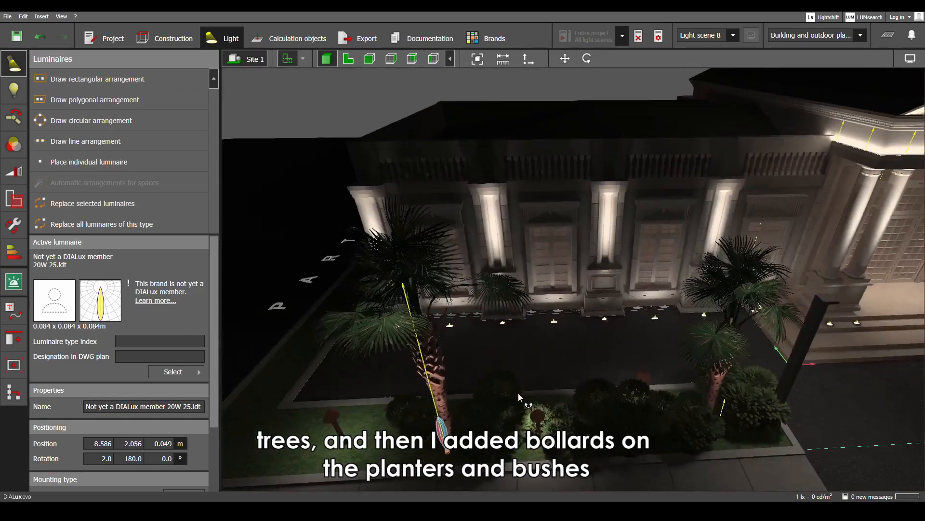
click(532, 415)
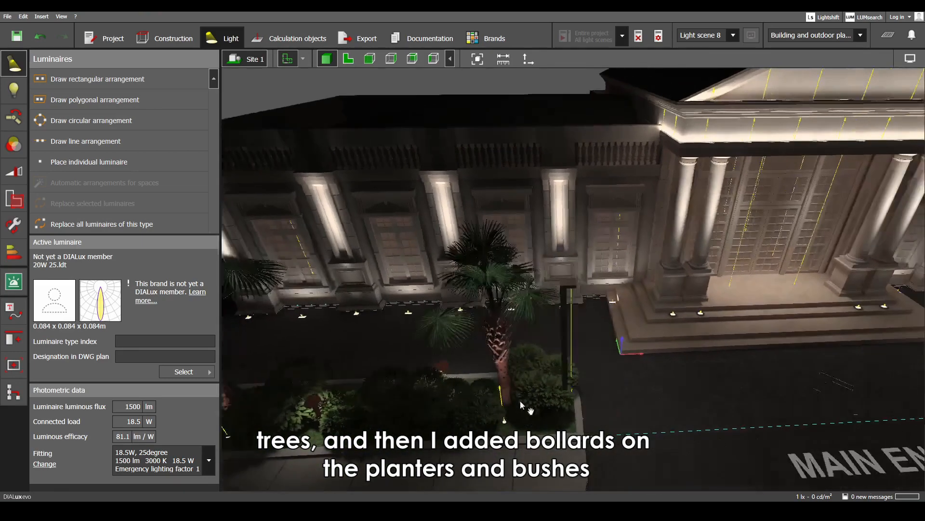
- Select the BEGA LED 17,8W light building element at the planter's corner beside the main entry driveway
scroll(562, 406, up, 2)
middle_drag(630, 386, 511, 394)
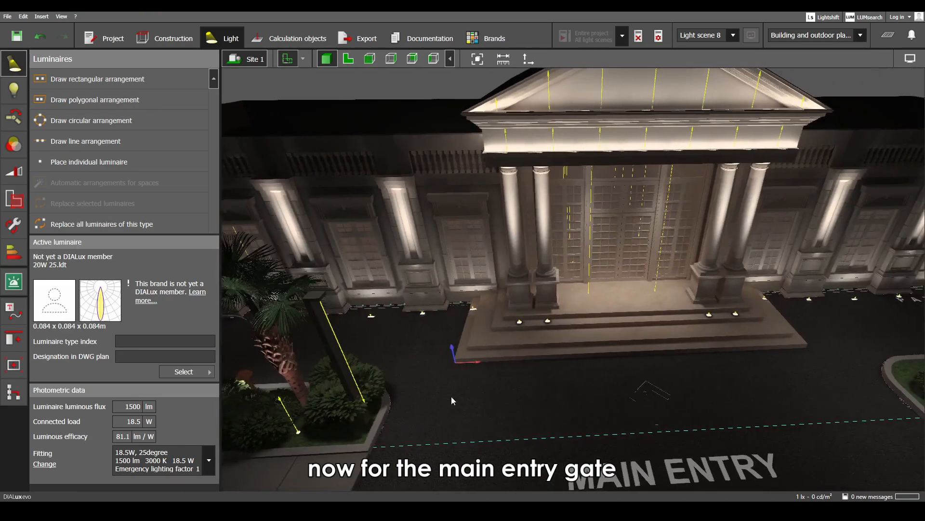
middle_drag(439, 371, 525, 372)
scroll(525, 372, up, 1)
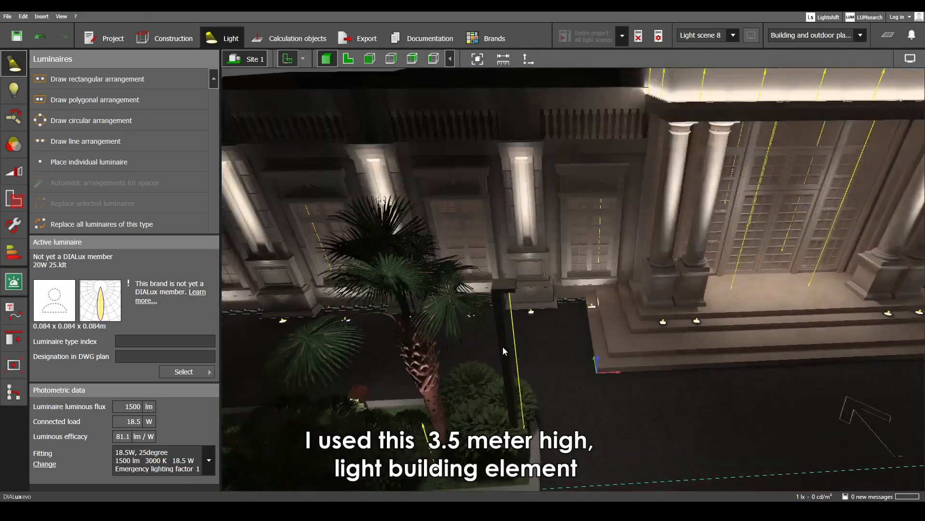
click(503, 346)
scroll(577, 384, up, 2)
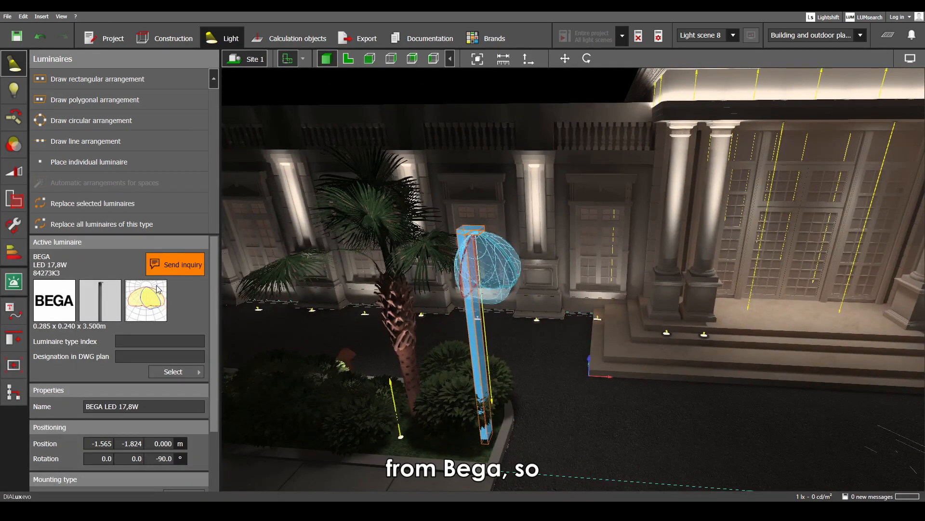
- Clear the luminaire selection and review the night lighting of the entire front facade with its landscaping
scroll(322, 336, down, 3)
right_drag(323, 337, 398, 324)
click(379, 331)
scroll(387, 333, down, 3)
scroll(402, 322, down, 3)
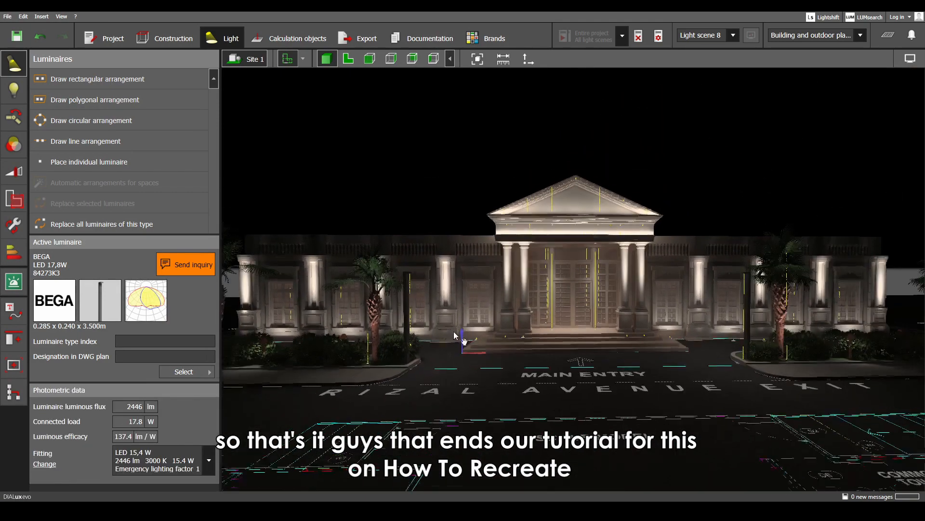
right_drag(453, 332, 461, 346)
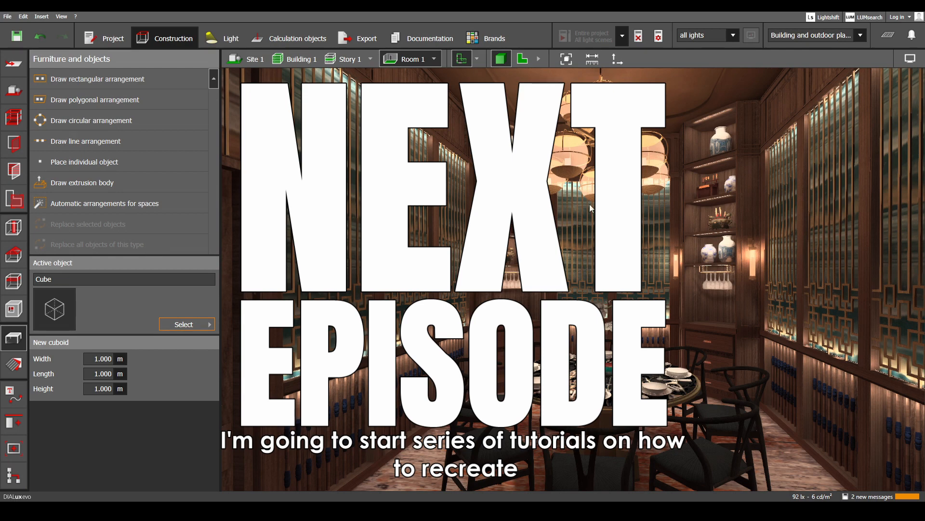
- Examine the chandelier in the dining room model, selecting one of its lower globe shades and clearing the selection
middle_drag(594, 204, 598, 243)
scroll(599, 250, up, 5)
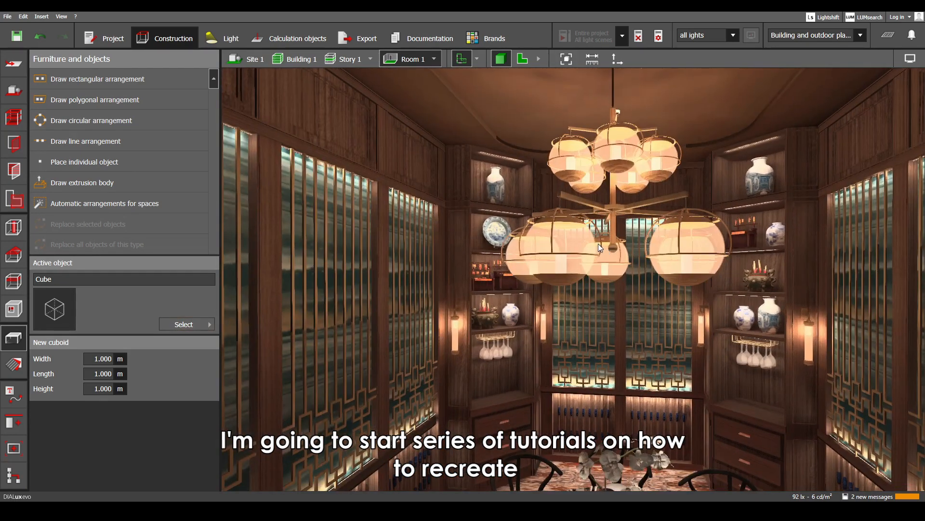
click(565, 239)
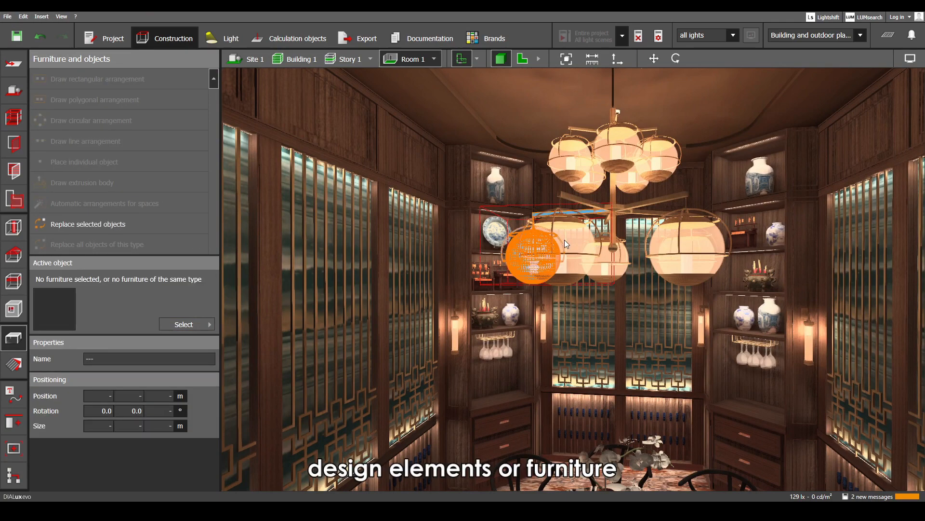
scroll(587, 288, down, 2)
middle_drag(588, 299, 609, 253)
key(Escape)
- Open the object library to view the objects available for furnishing the dining room
click(185, 325)
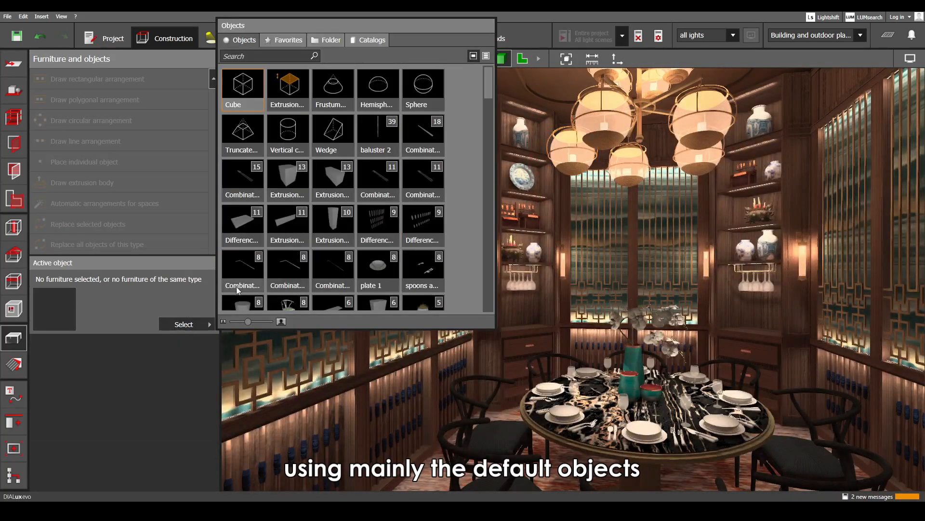